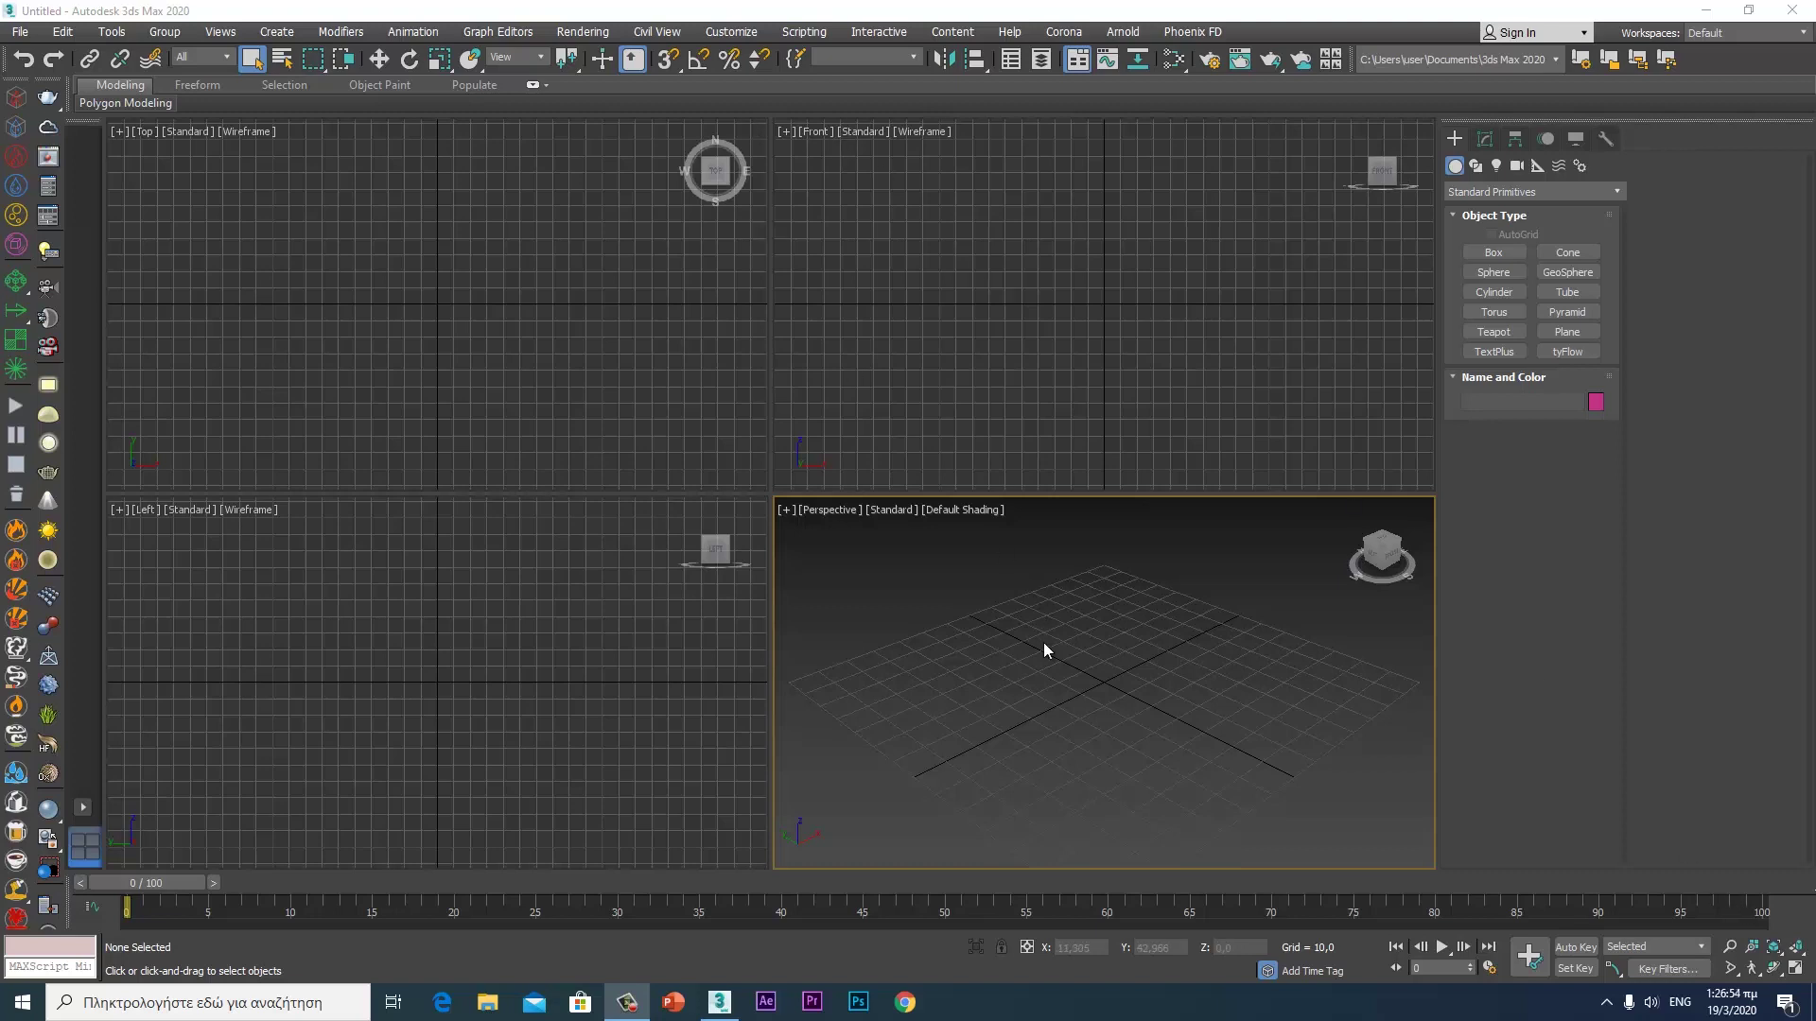
- Draw a cylinder disc facing front in the Front viewport
scroll(1100, 643, "down", 2)
scroll(1069, 642, "down", 2)
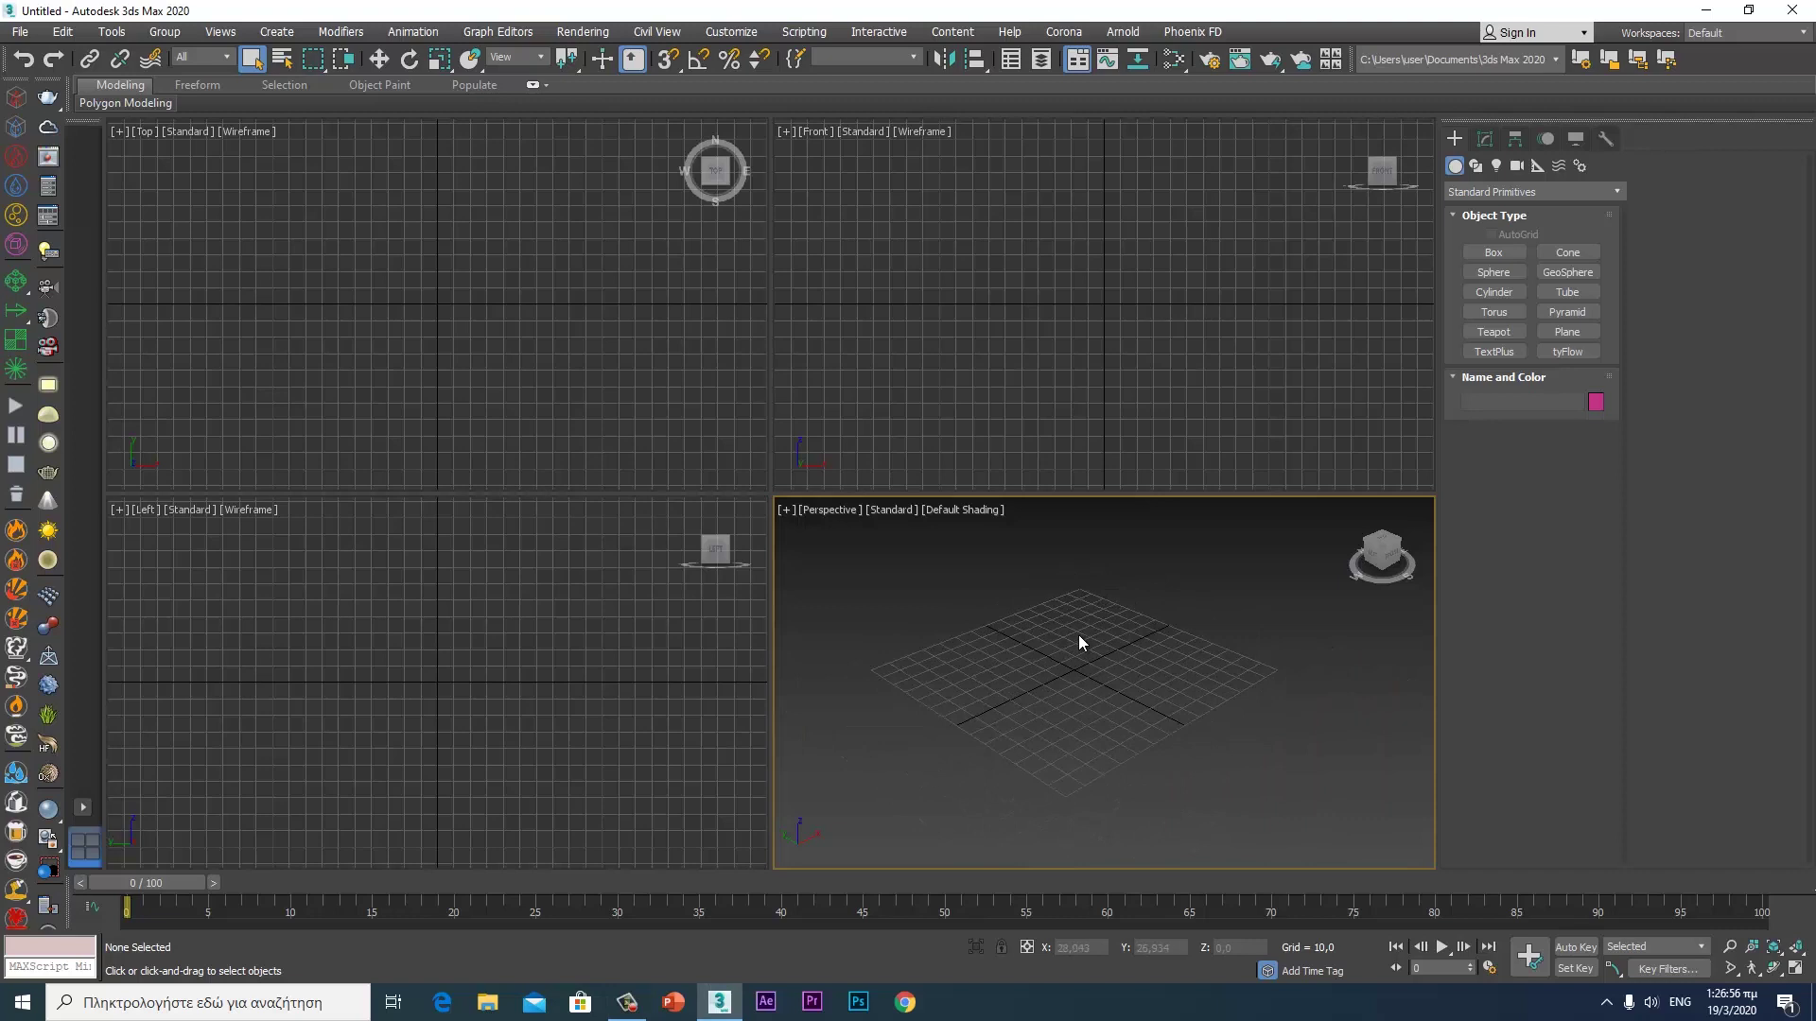
middle_click_drag(1080, 636, 1074, 657)
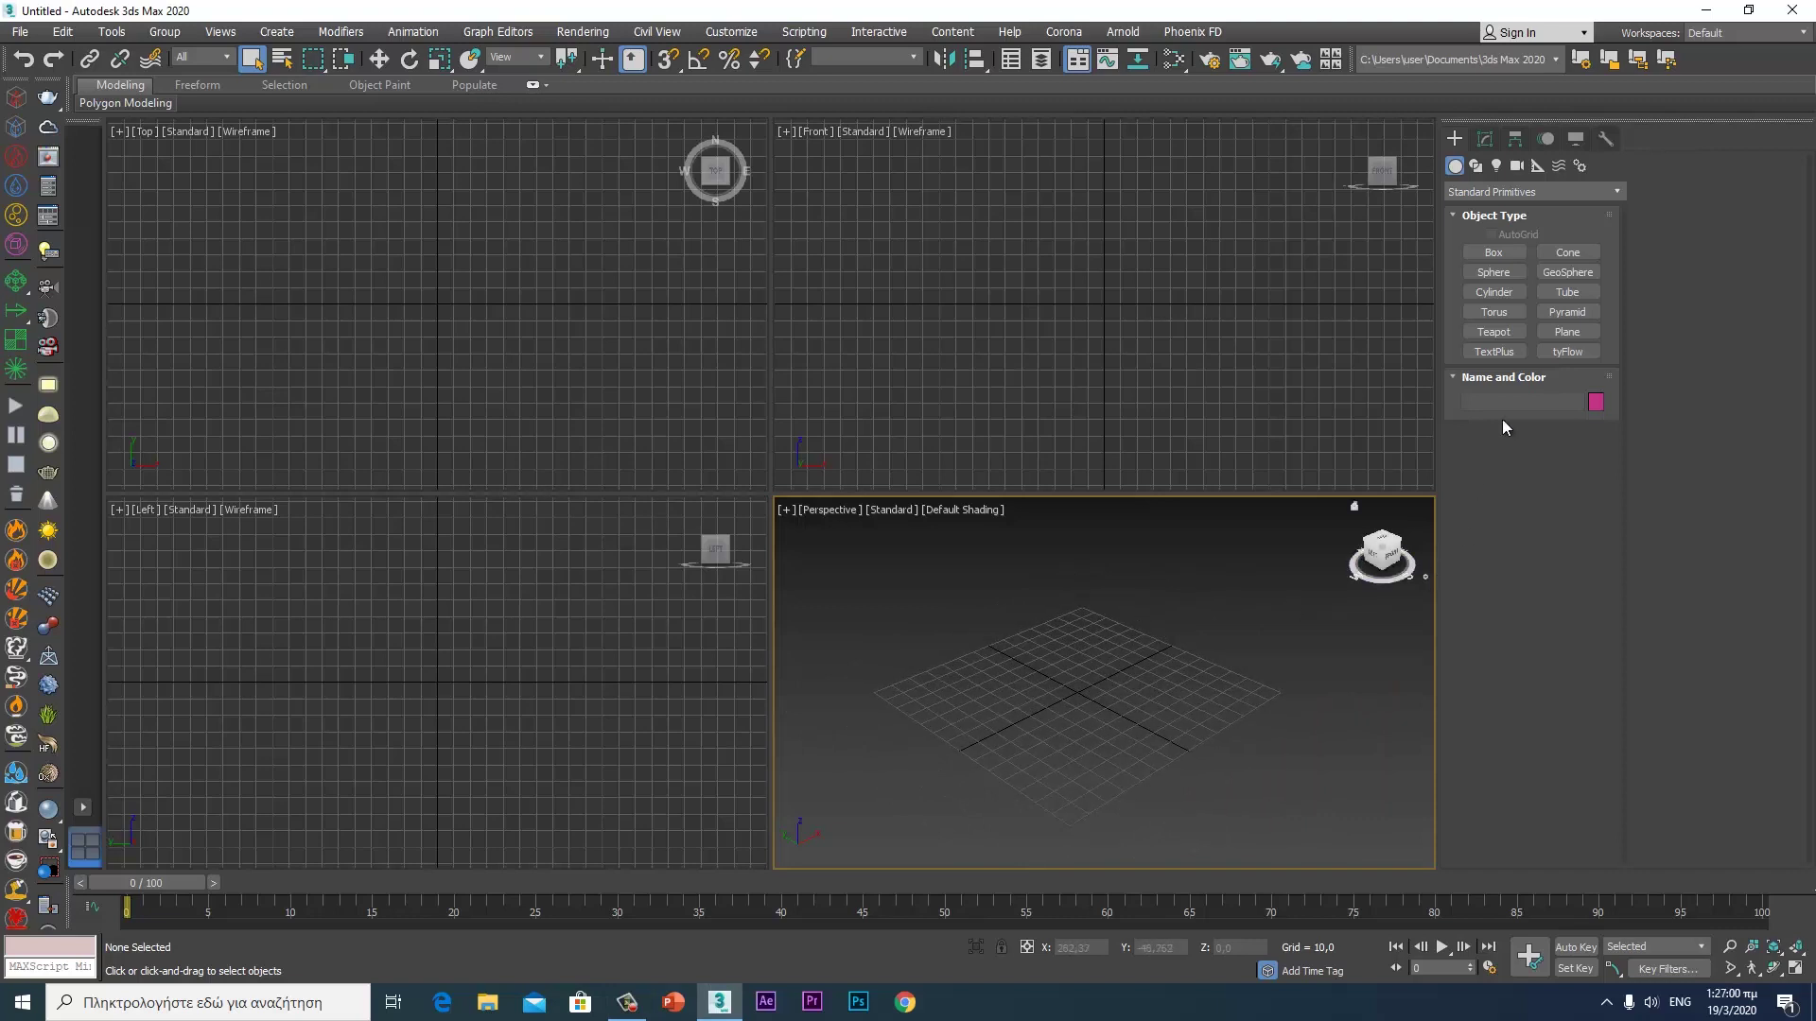
left_click(1509, 301)
left_click(1103, 231)
left_click_drag(1102, 232, 1086, 193)
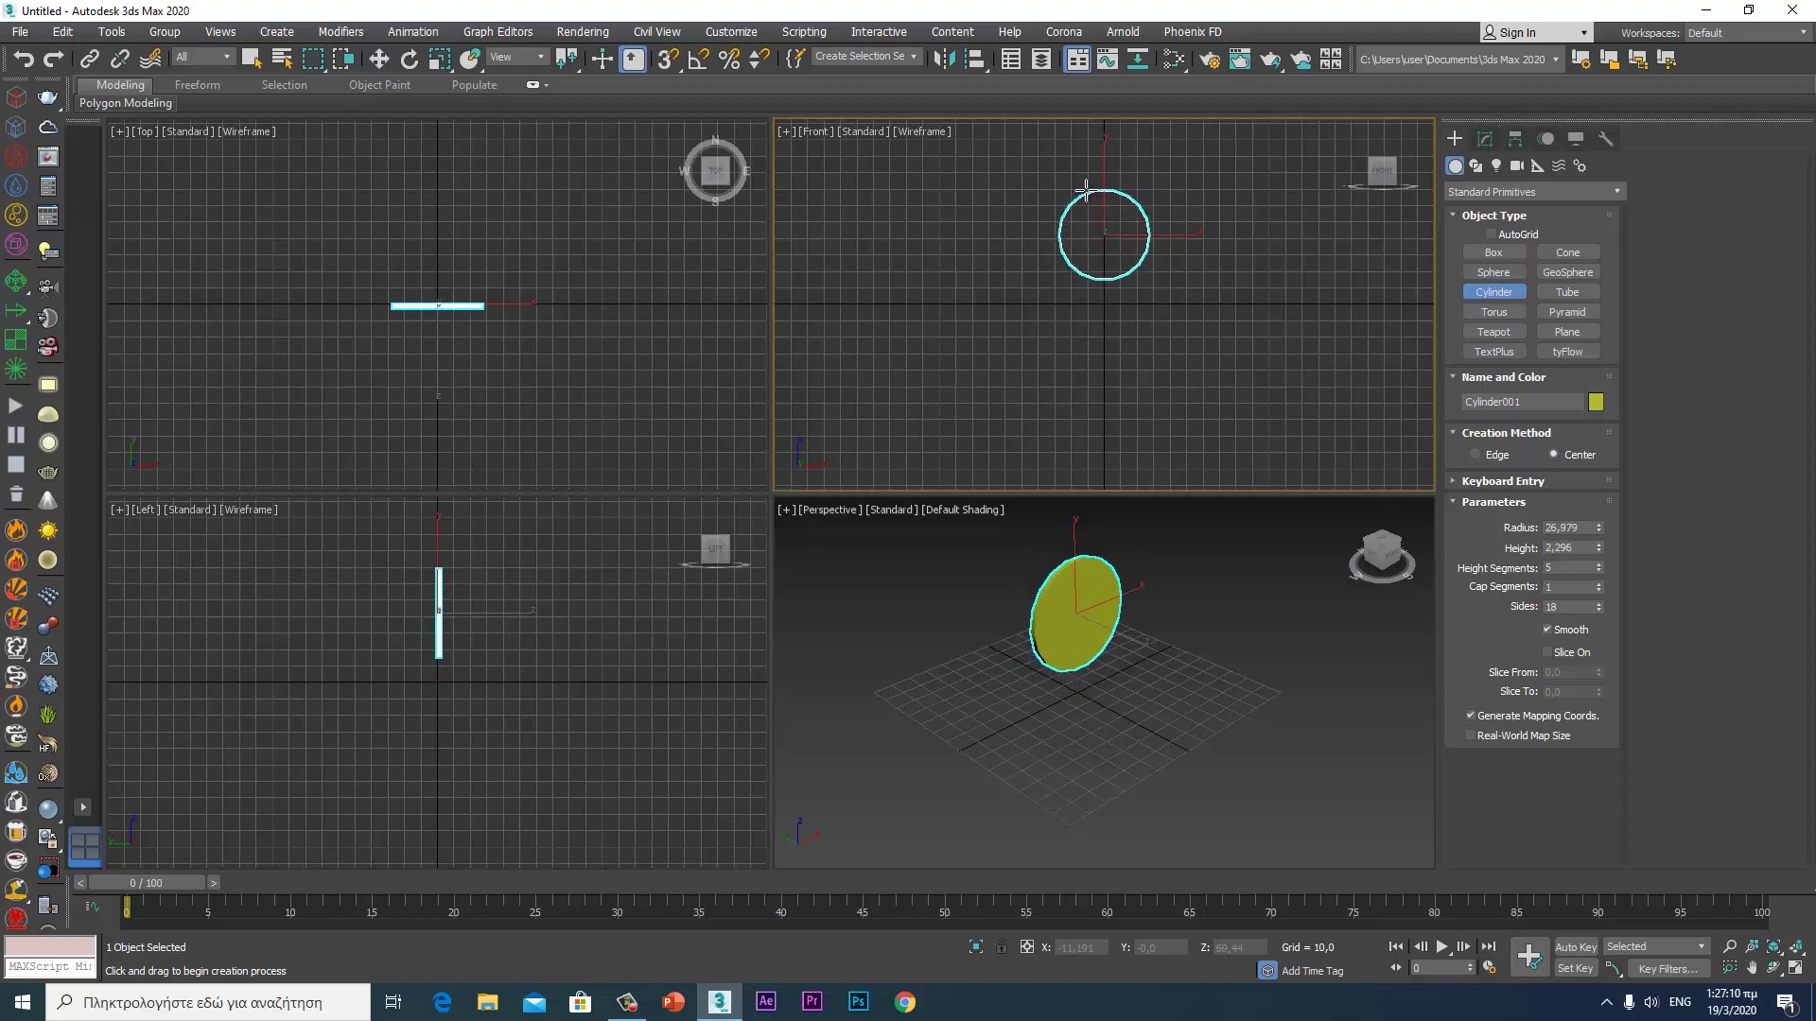
- Maximize the Perspective view, orbit around the disc and turn on Edged Faces
right_click(1002, 626)
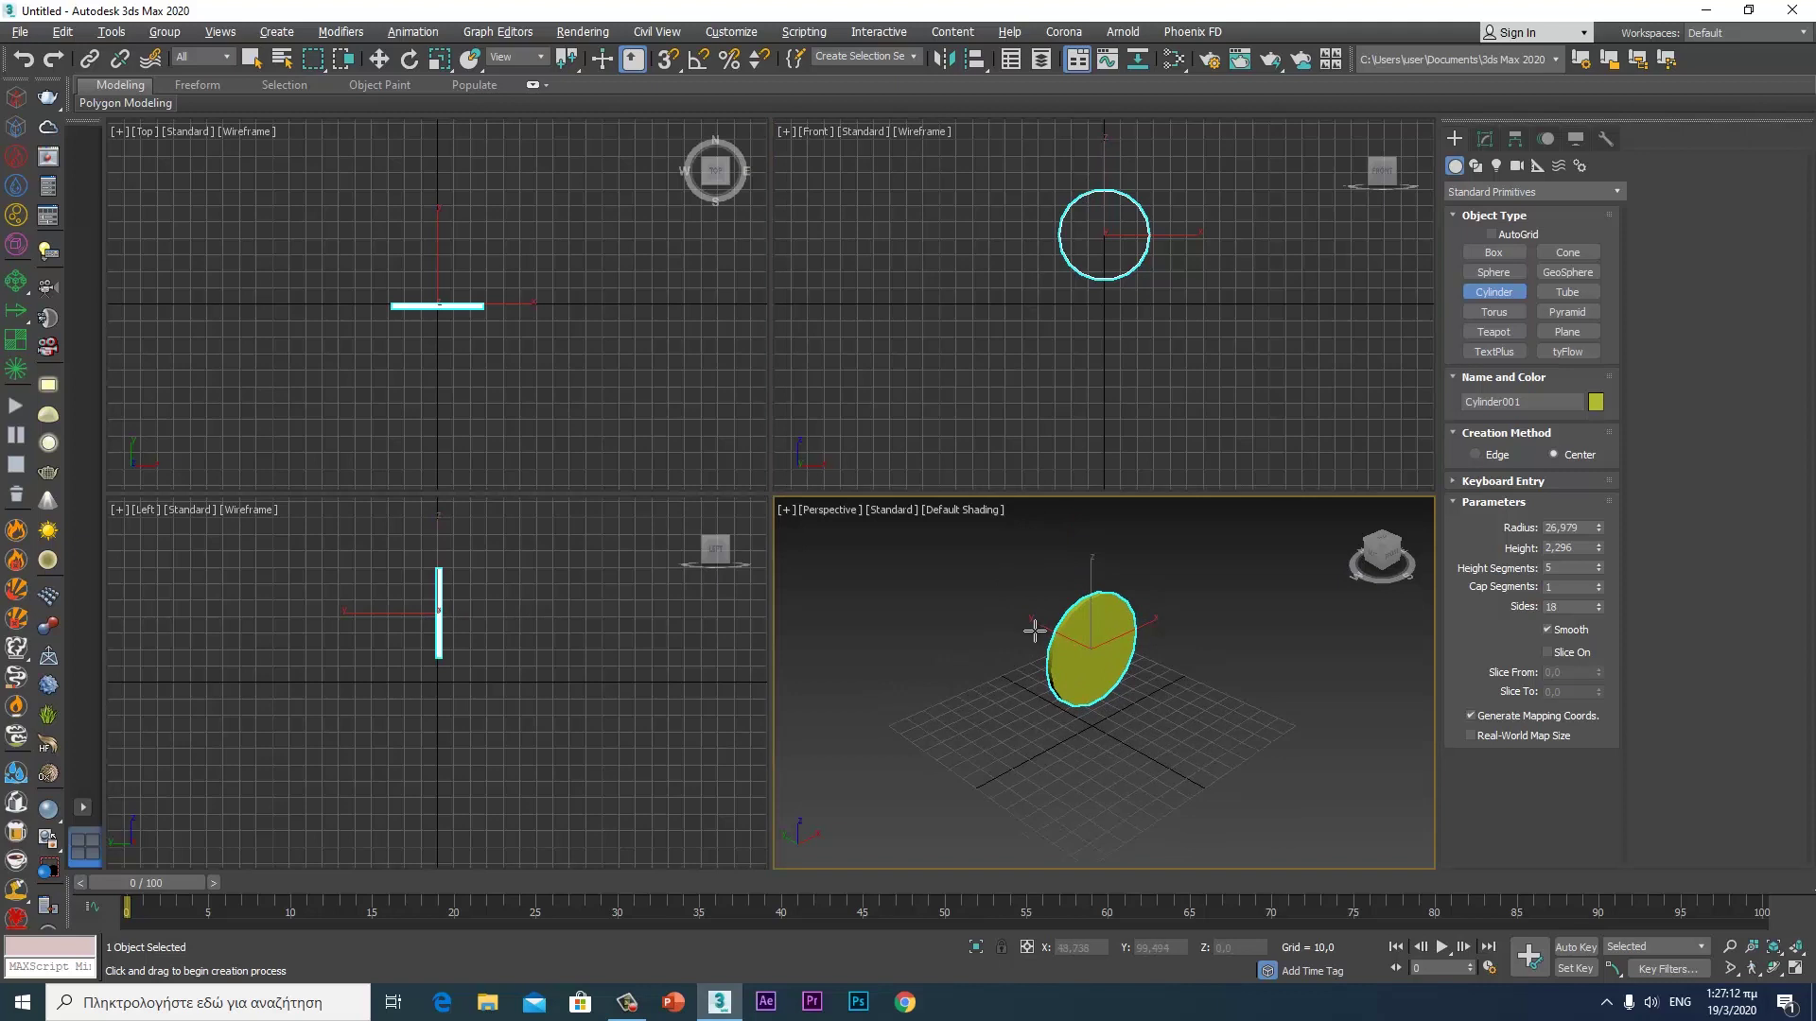
key("alt+w")
middle_click_drag(1051, 583, 933, 560, "alt")
key("w")
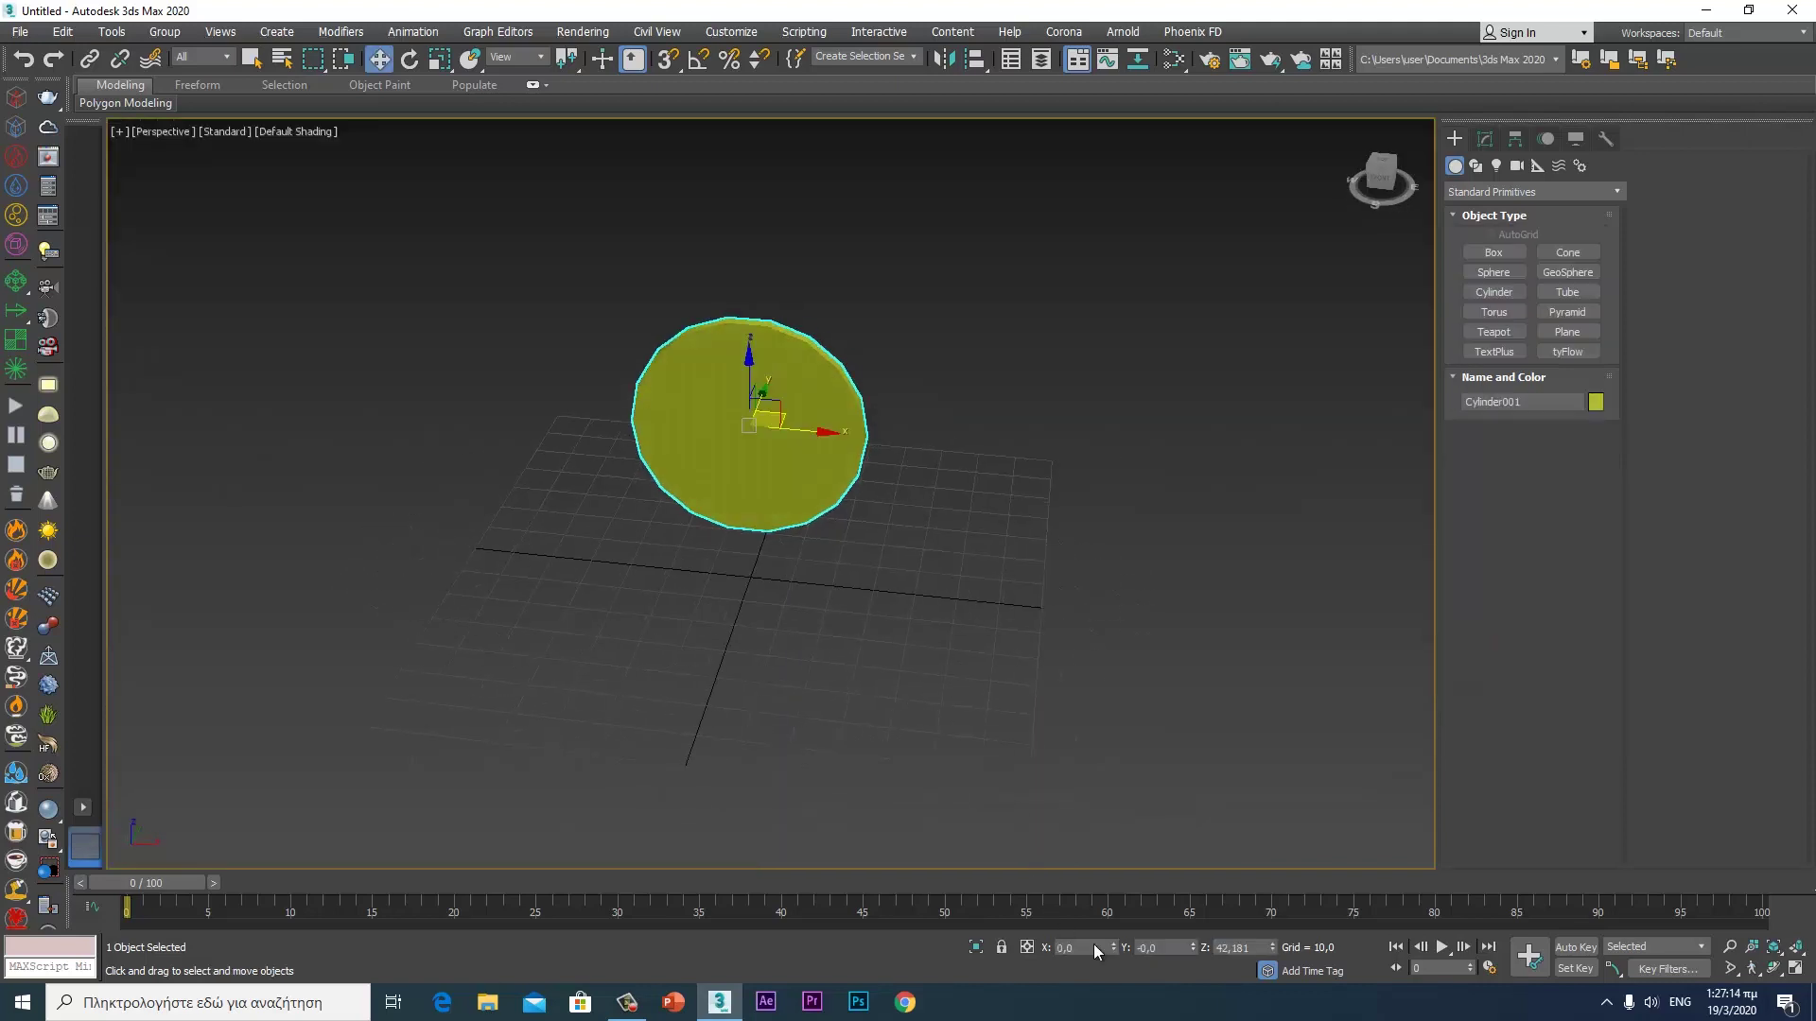
middle_click_drag(1164, 761, 1017, 729, "alt")
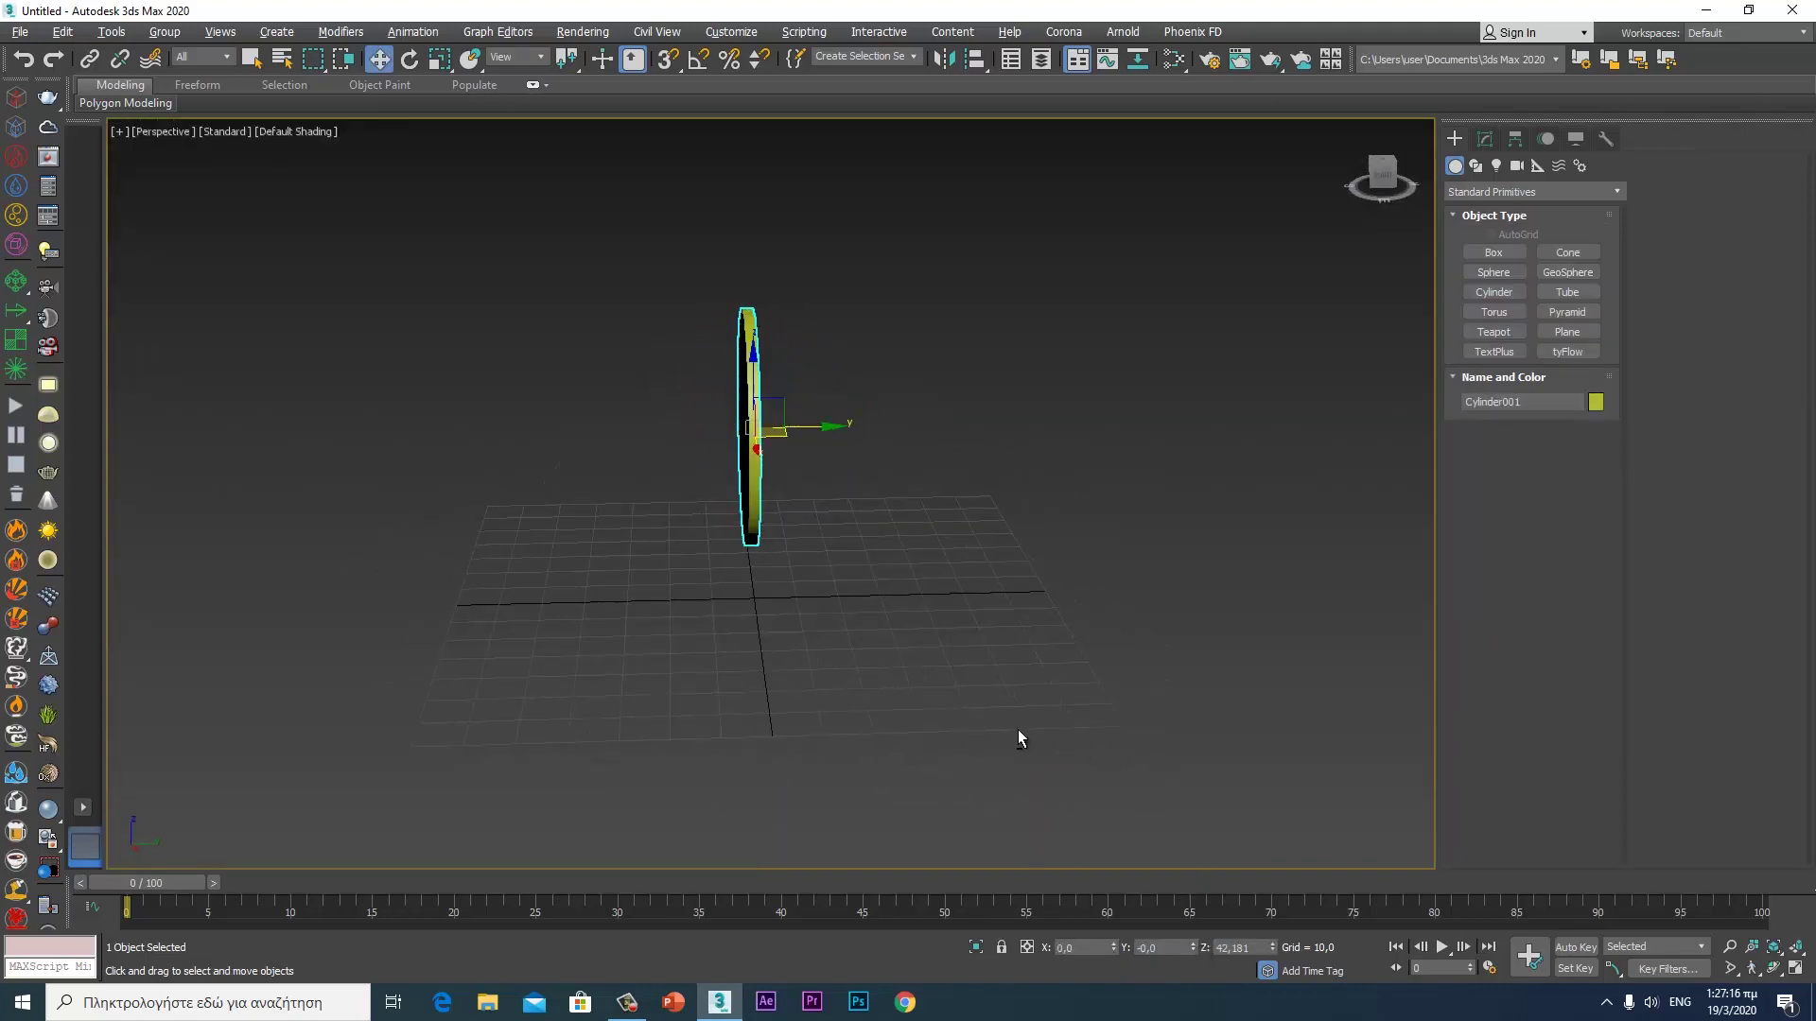
middle_click_drag(1101, 847, 955, 649, "alt")
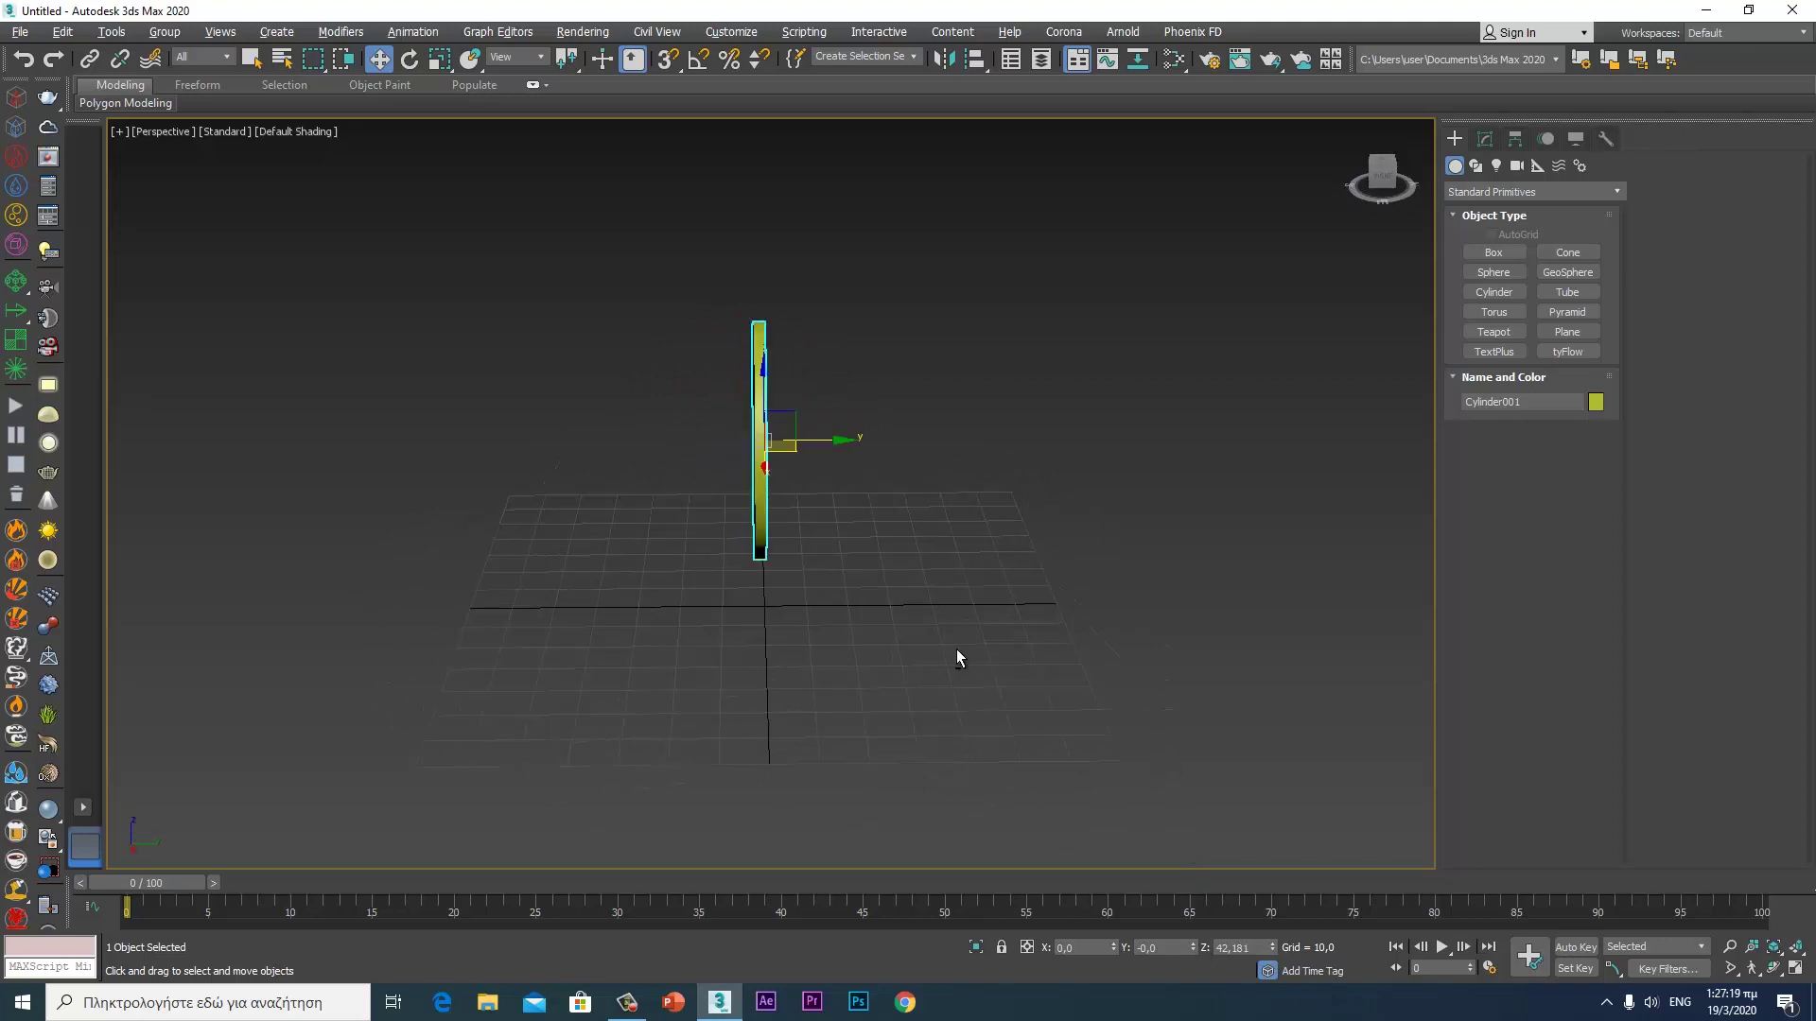
key("F4")
middle_click_drag(817, 528, 928, 628, "alt")
- Change the disc's object colour from yellow-green to light grey
left_click(1595, 402)
left_click(1009, 542)
left_click(1005, 605)
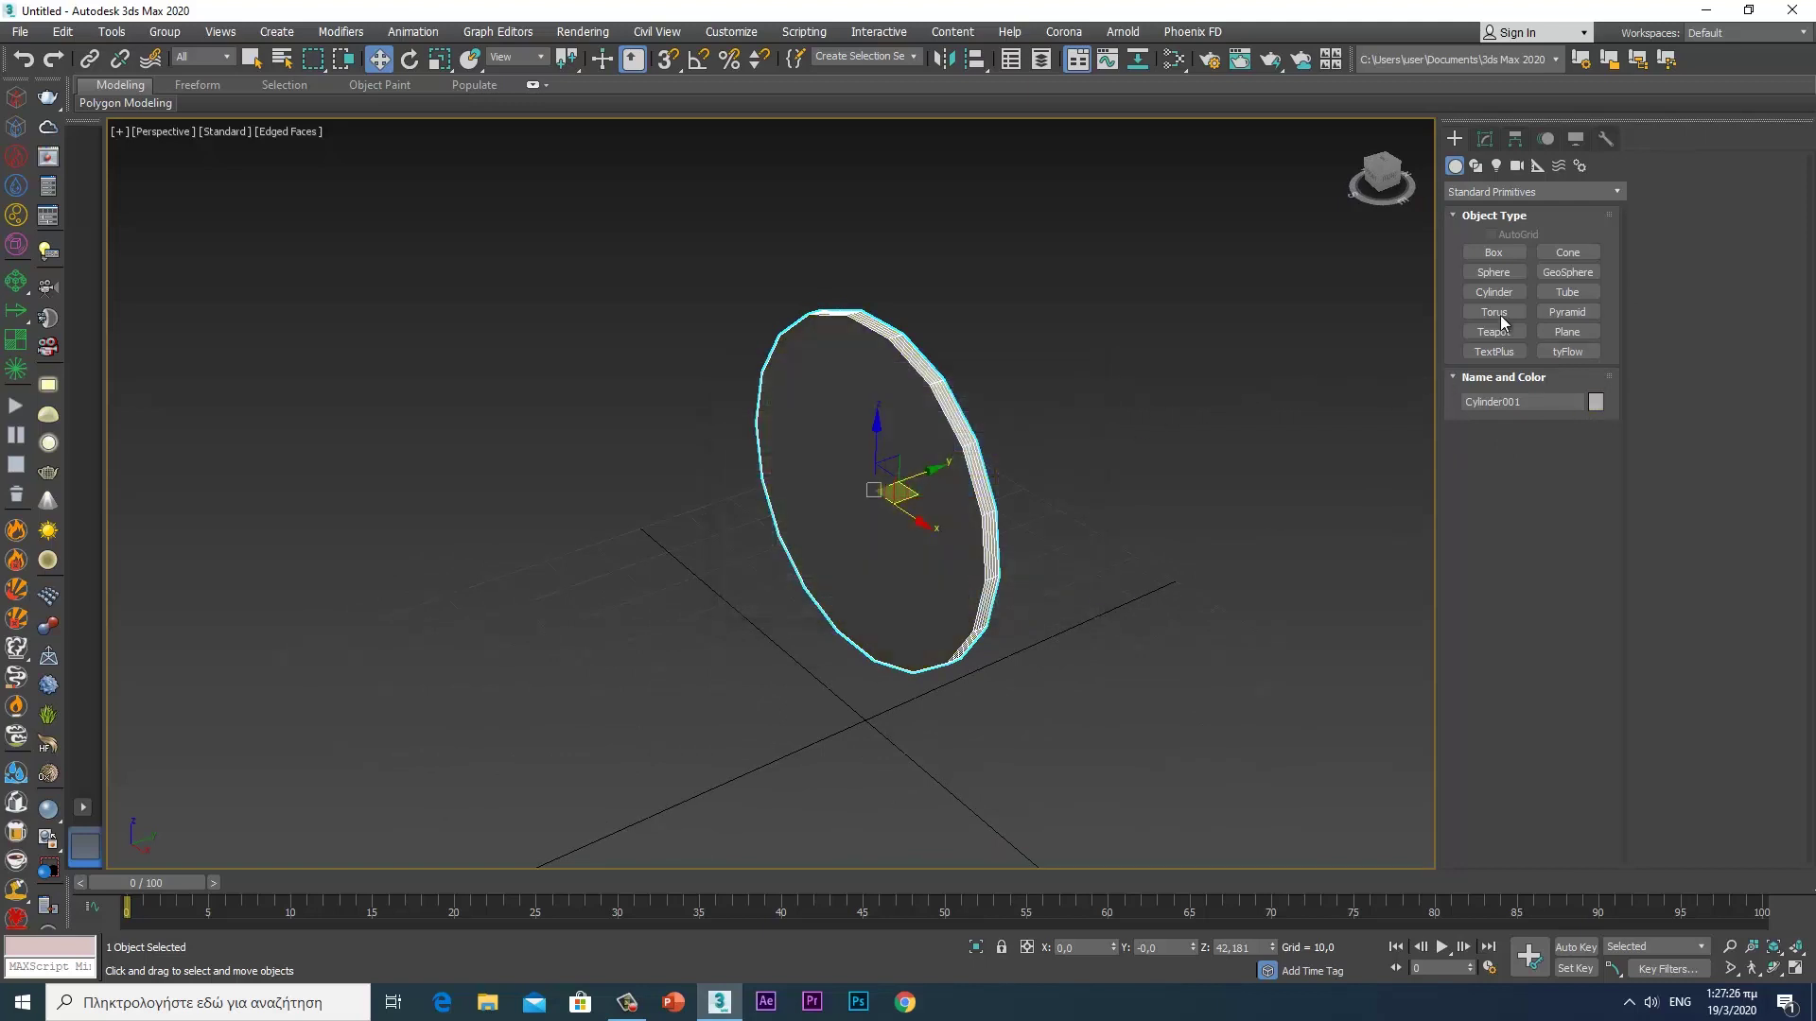
- Set the disc to 1 height segment and 50 sides
left_click(1483, 142)
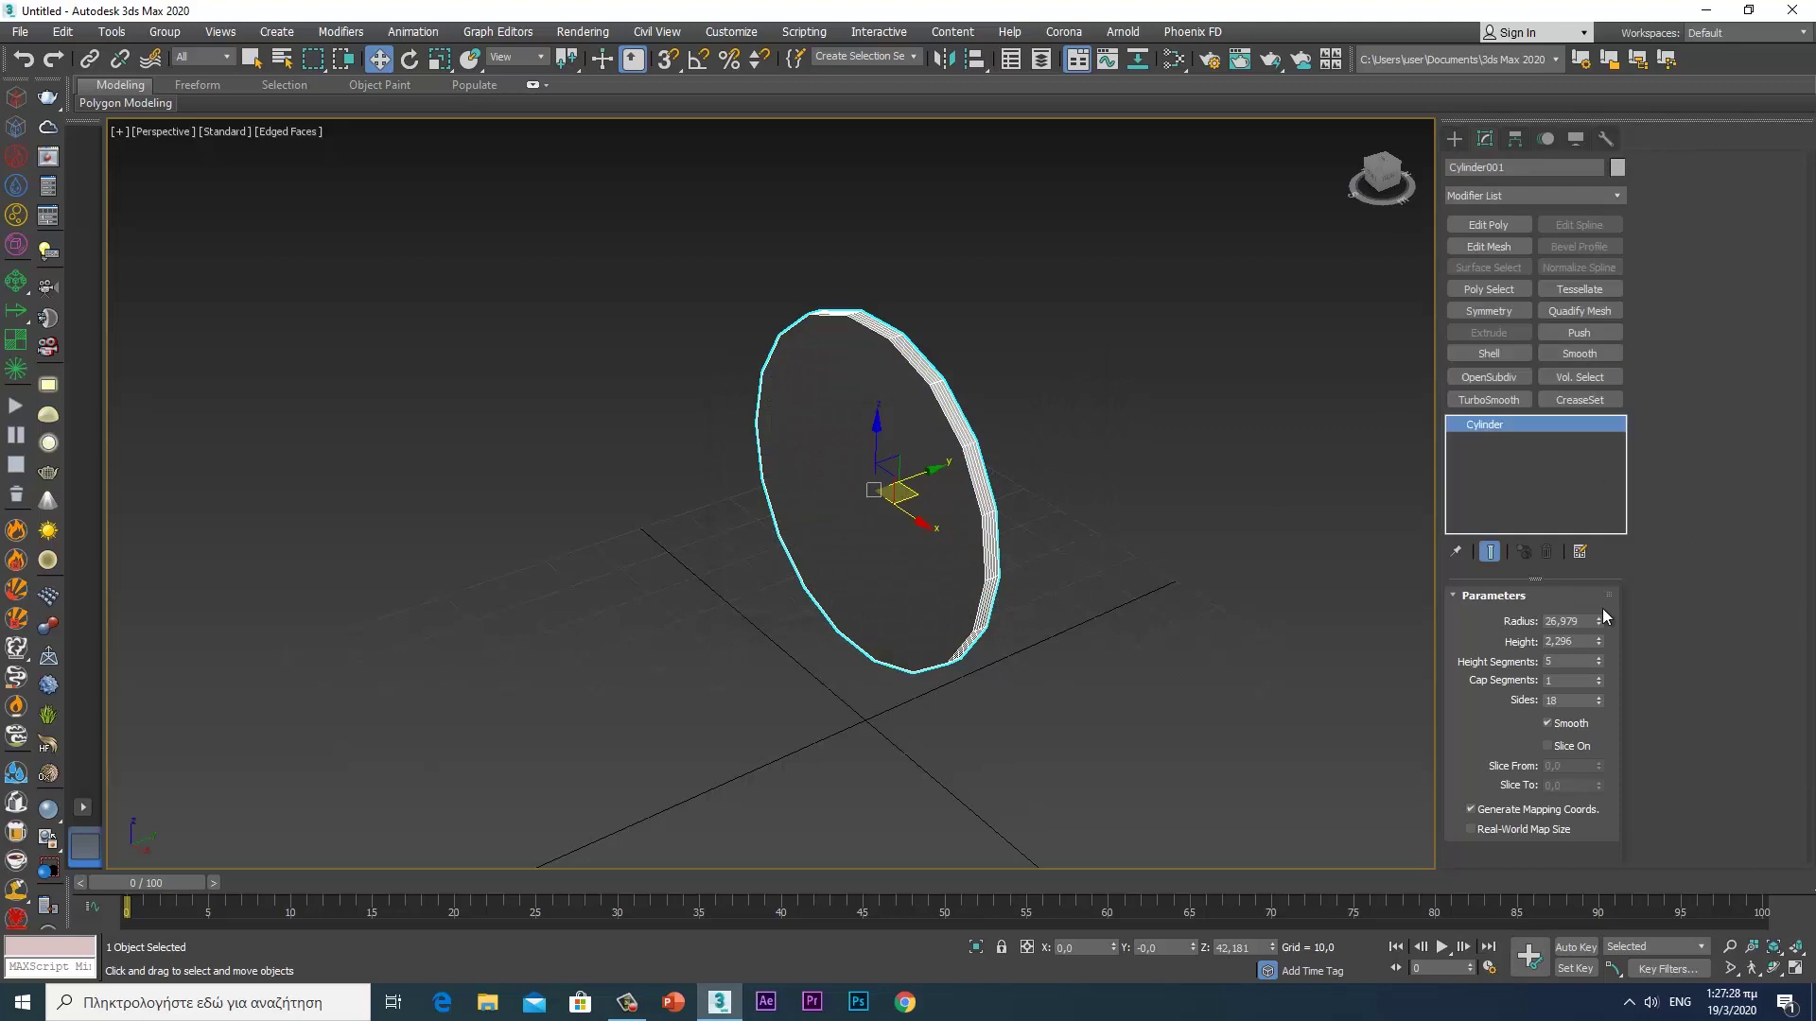
right_click(1600, 666)
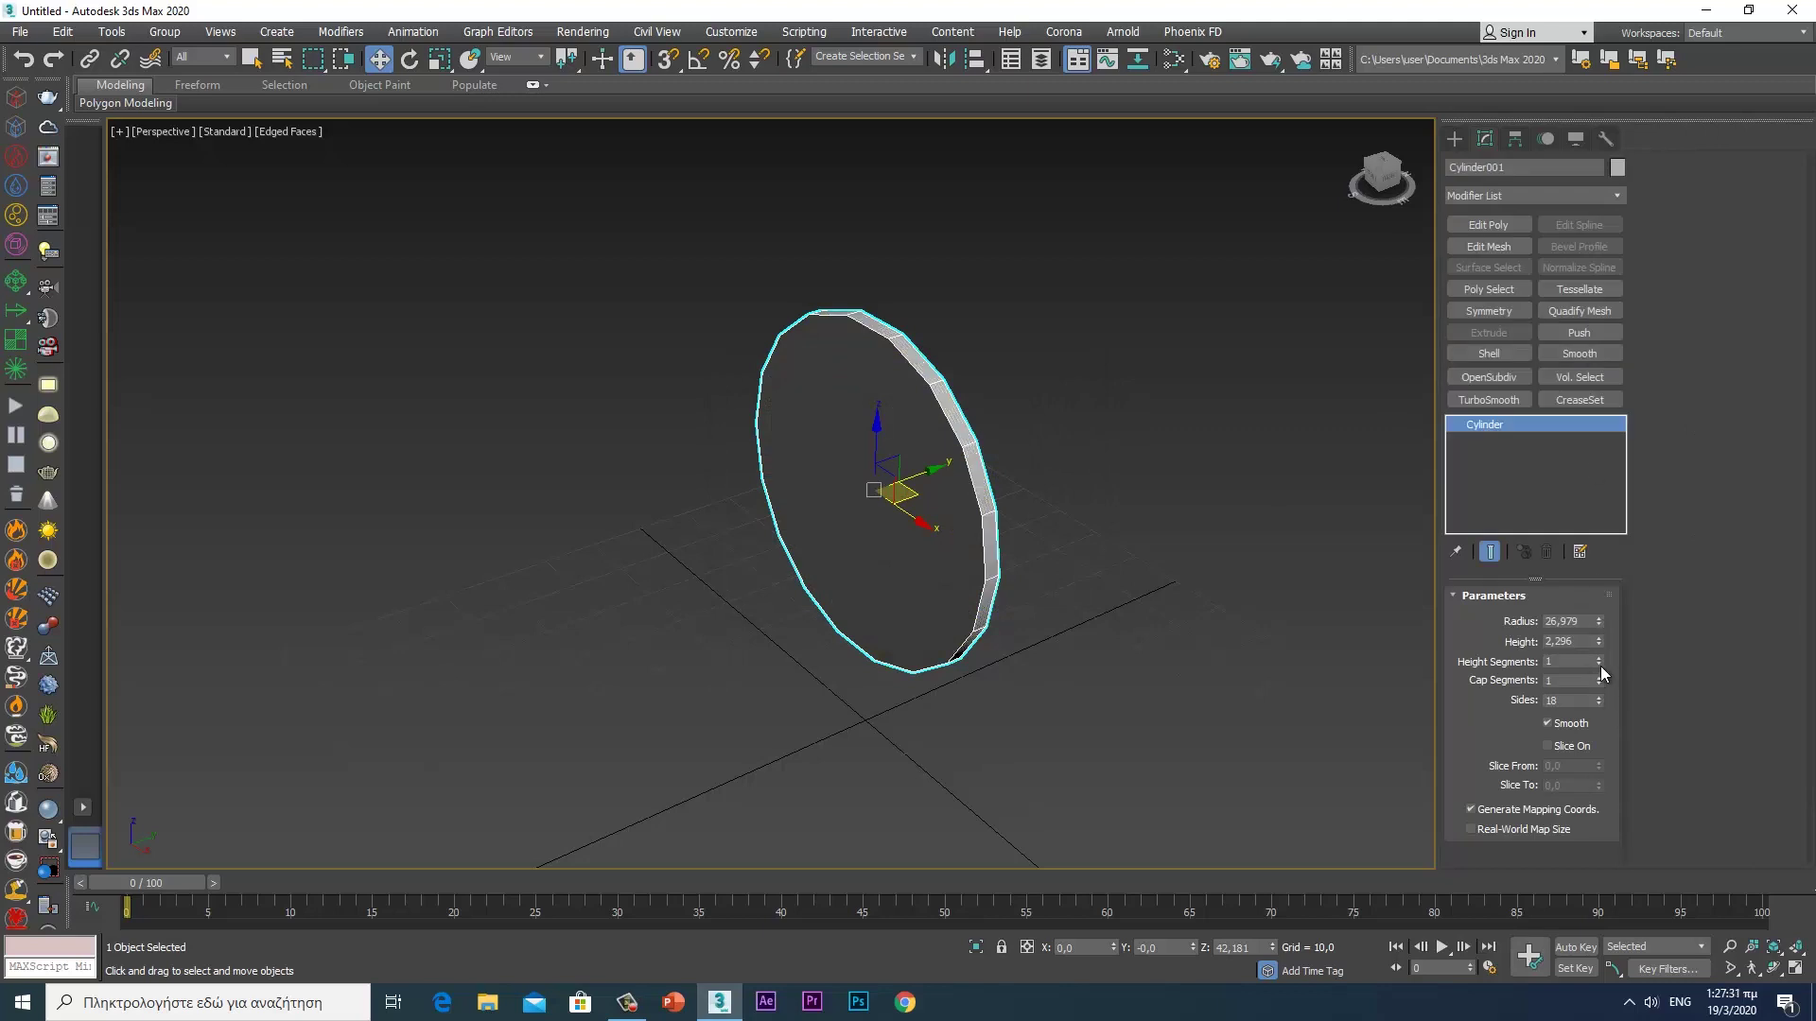
left_click_drag(1602, 700, 1608, 668)
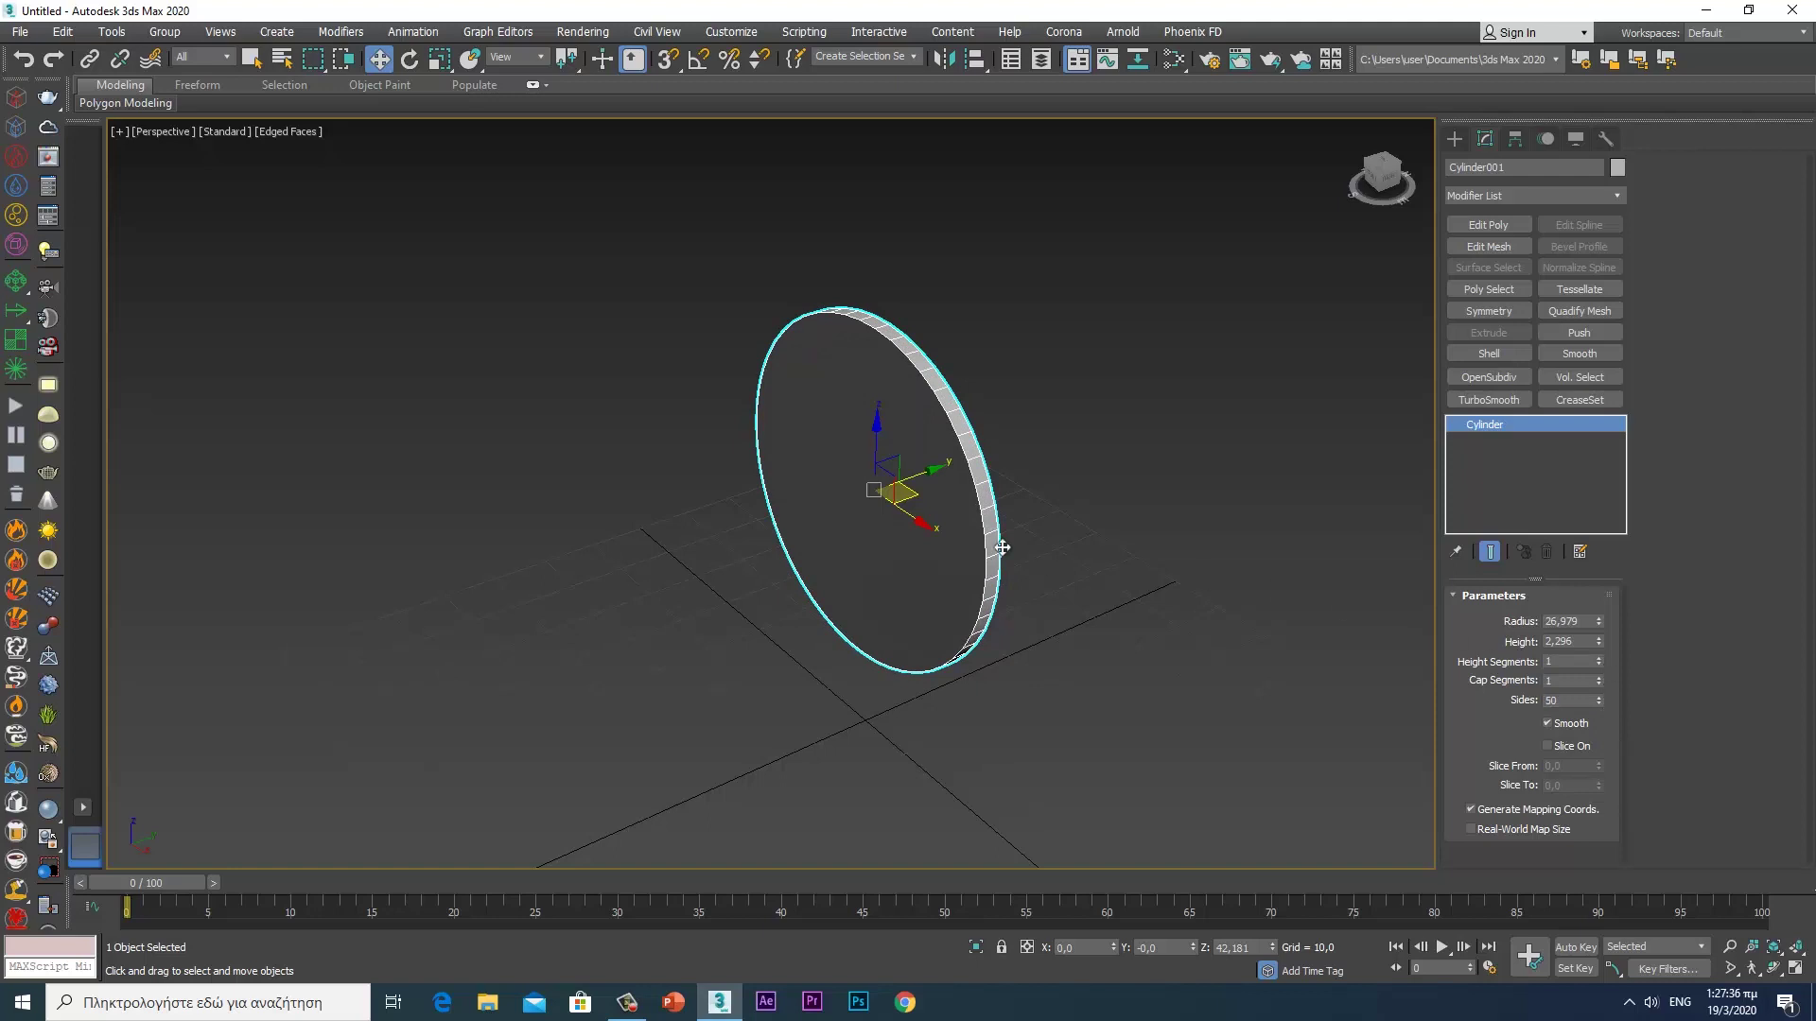
mouse_move(954, 517)
middle_mouse_down("alt")
mouse_move(1066, 523)
mouse_move(1089, 496)
mouse_move(1025, 470)
middle_mouse_up("alt")
scroll(997, 537, "down", 2)
scroll(997, 523, "up", 5)
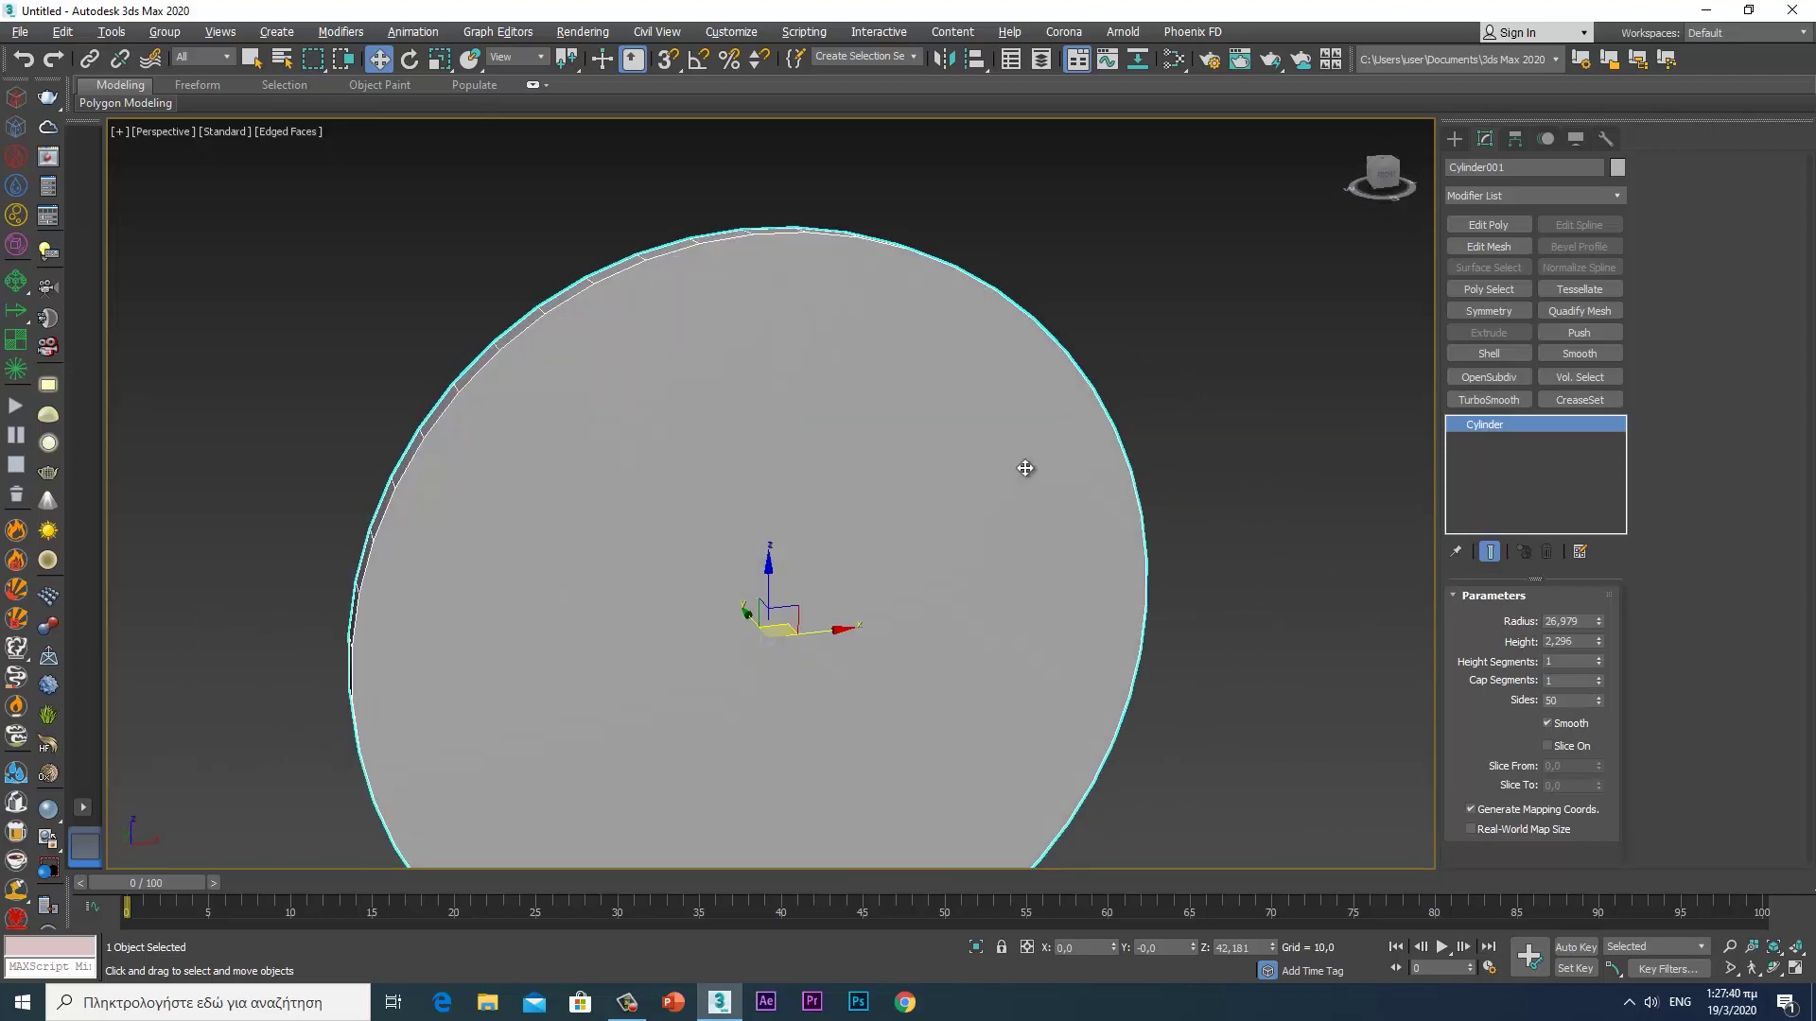
- Check the 50-sided disc in Top and Perspective views, then add an Edit Poly modifier
key("alt+w")
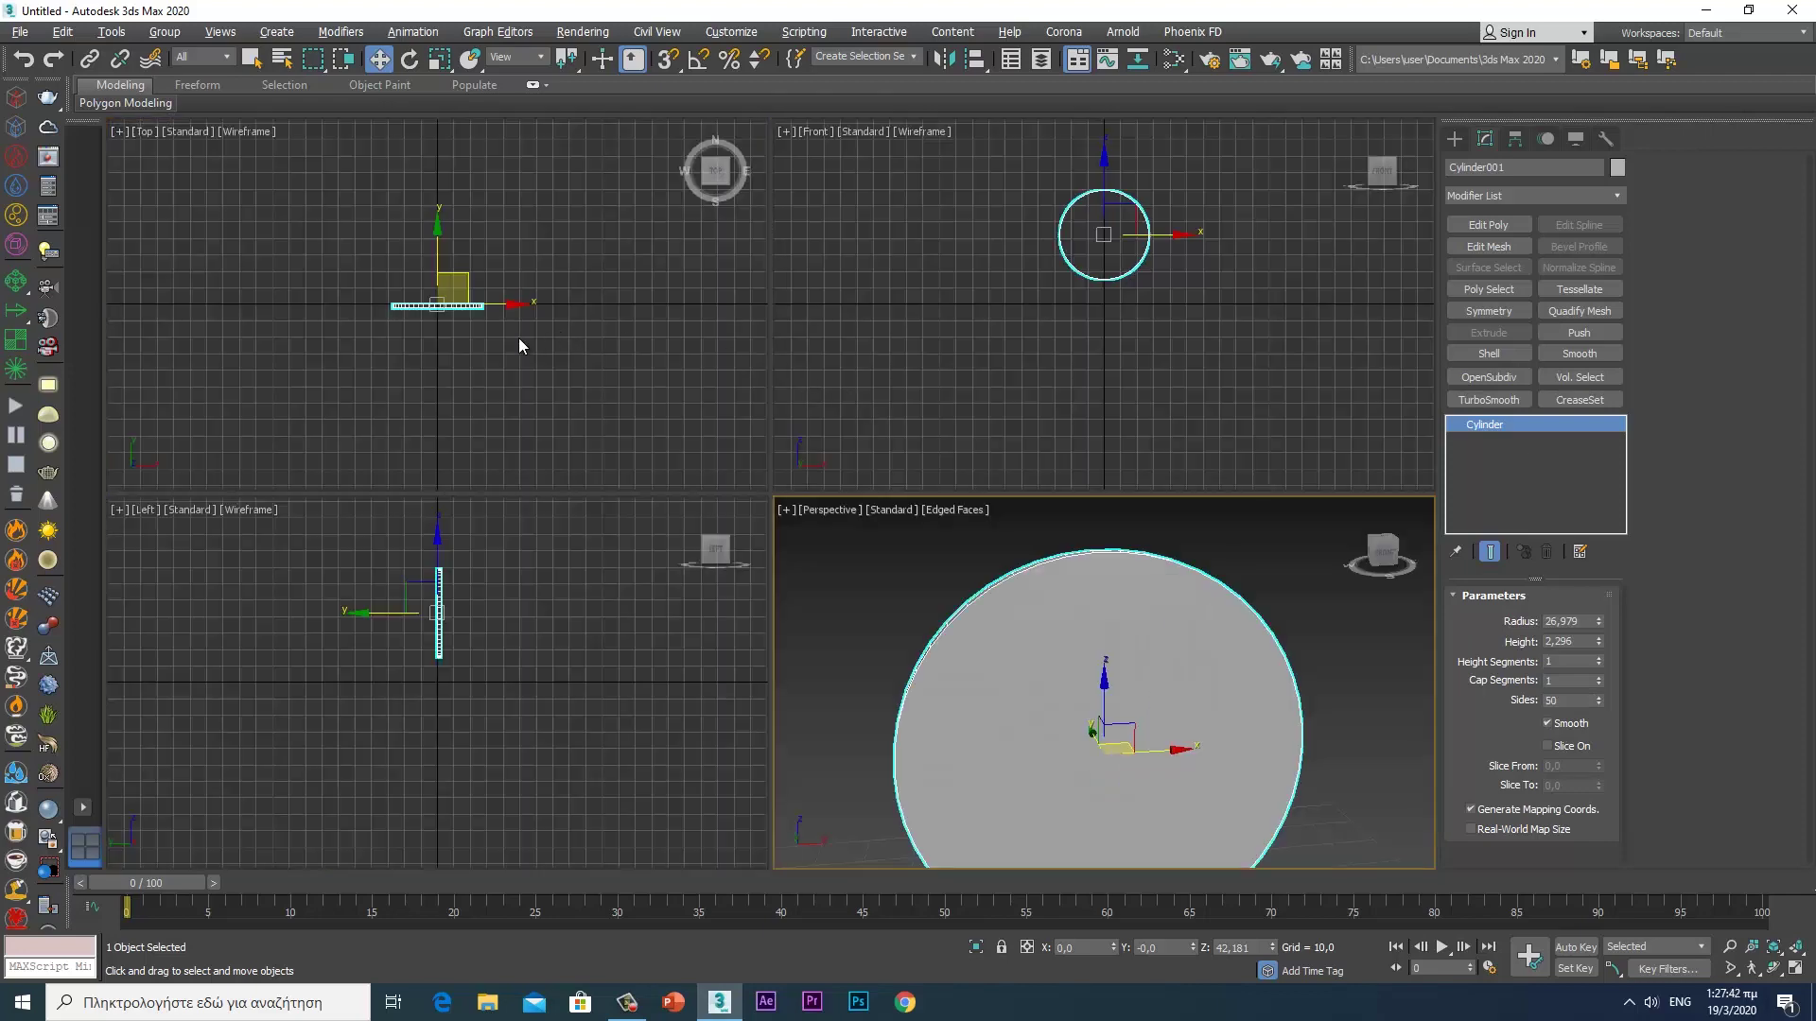
key("alt+w")
mouse_move(802, 551)
middle_mouse_down()
mouse_move(892, 463)
mouse_move(853, 437)
middle_mouse_up()
scroll(861, 461, "up", 5)
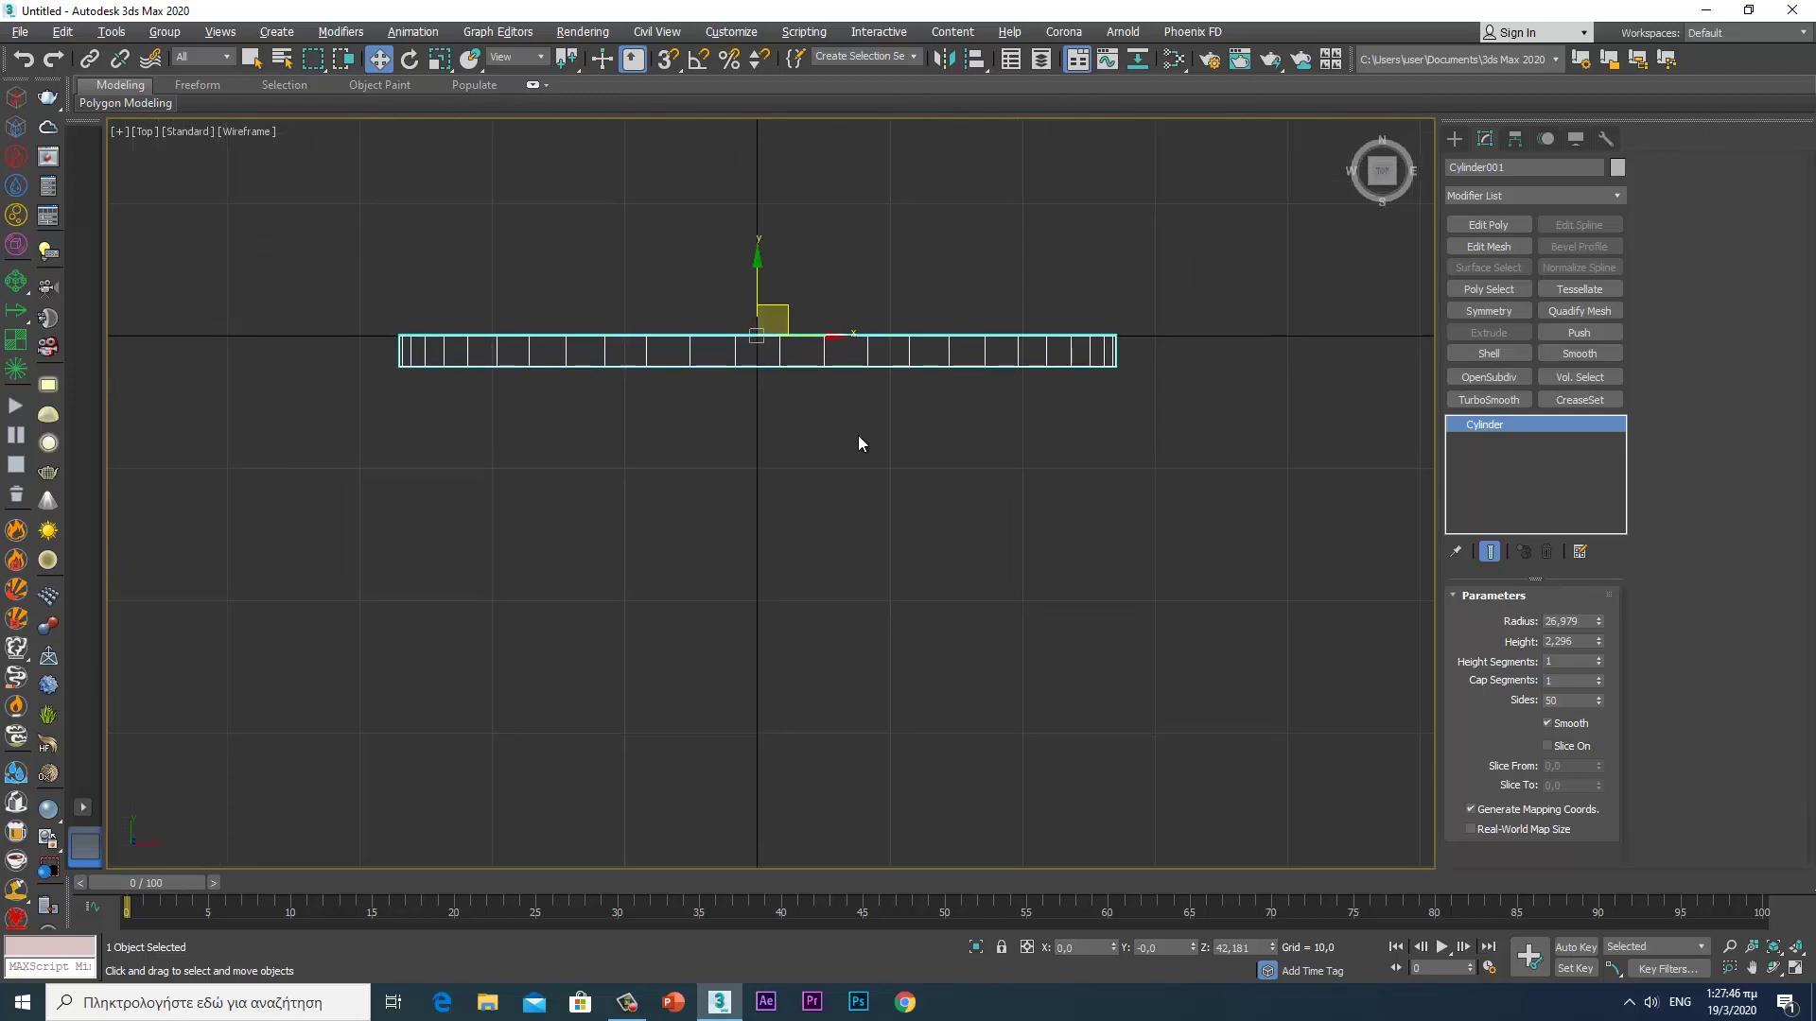
key("alt+w")
left_click(1046, 566)
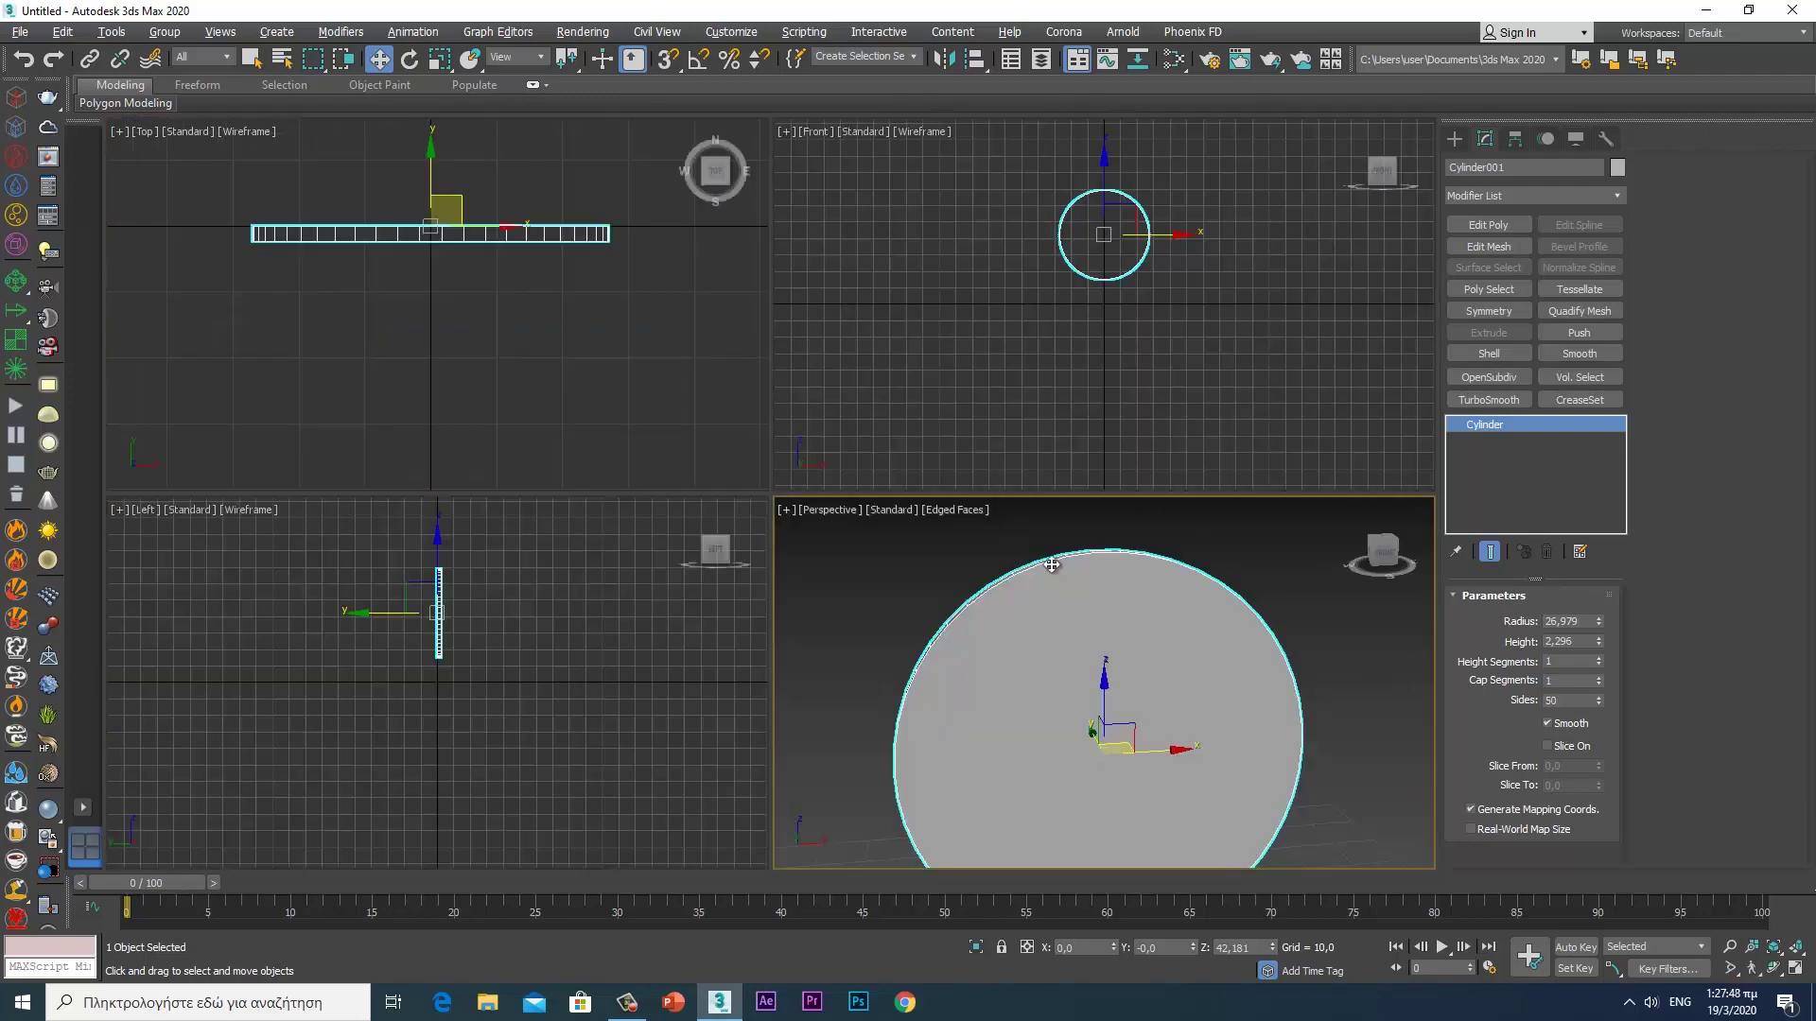
key("alt+w")
mouse_move(1015, 543)
middle_mouse_down("alt")
mouse_move(859, 498)
mouse_move(1201, 417)
mouse_move(1080, 427)
middle_mouse_up("alt")
scroll(1083, 419, "down", 3)
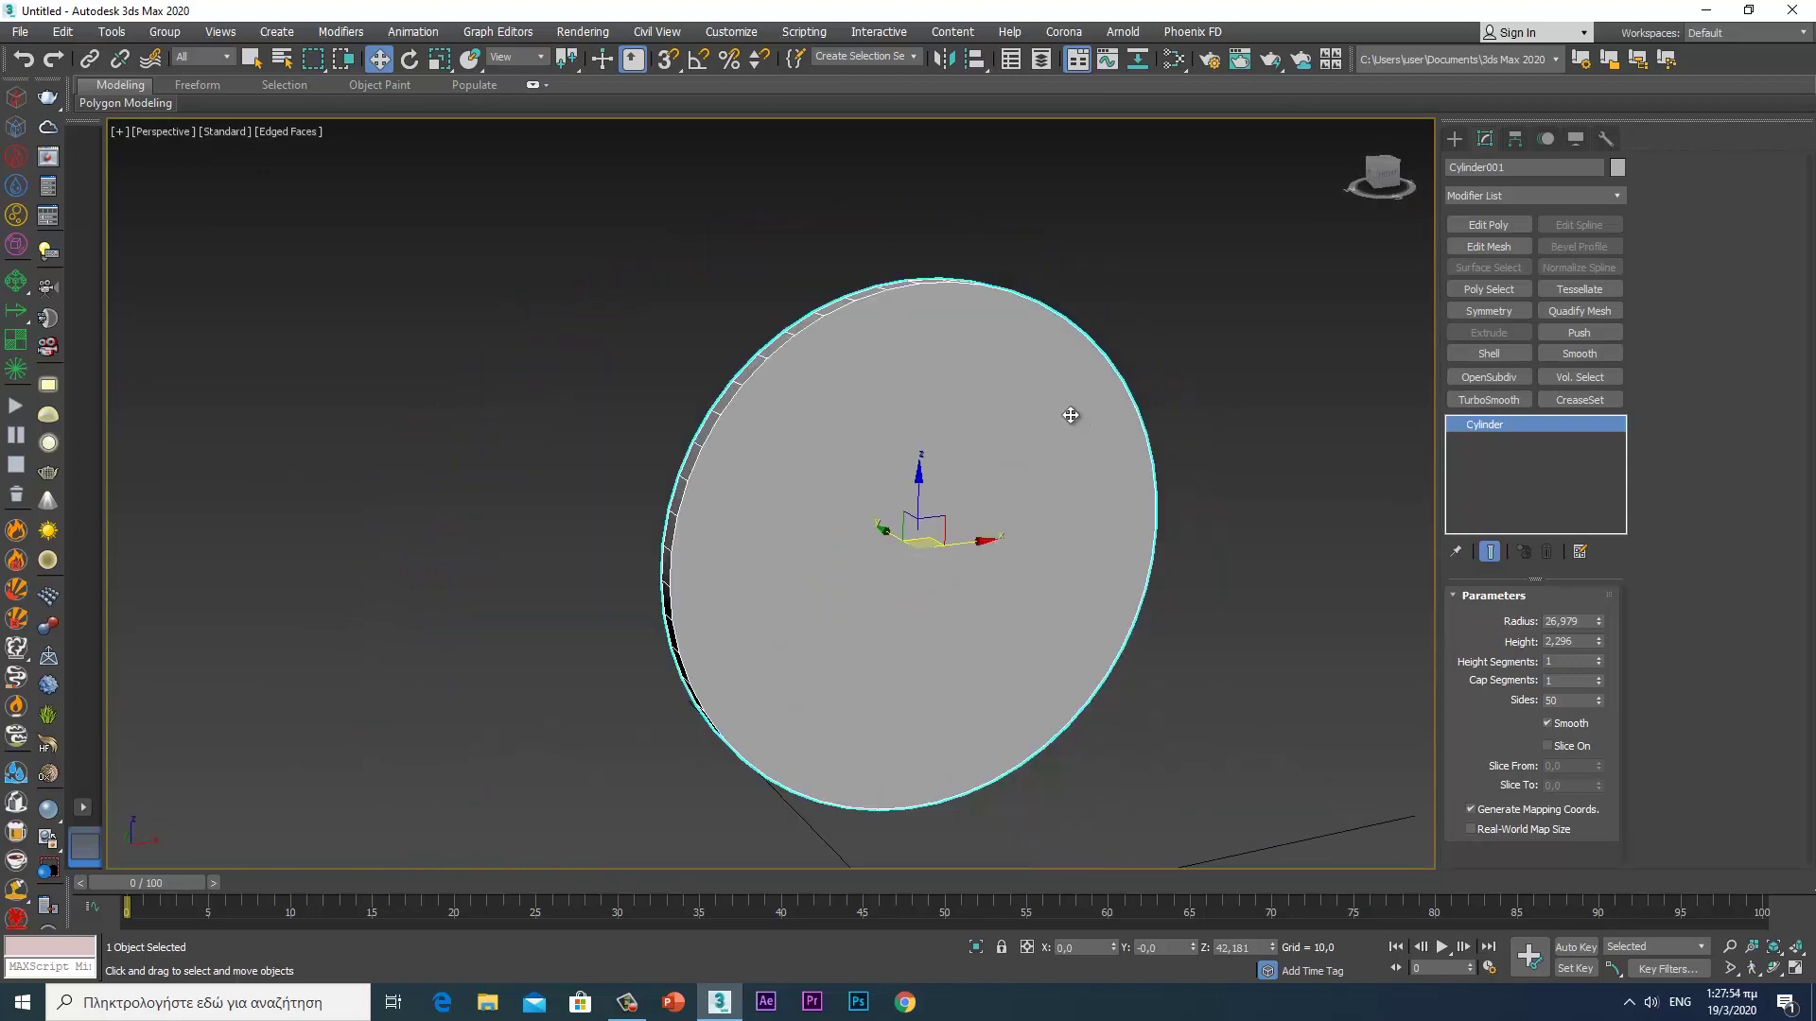
mouse_move(1052, 423)
middle_mouse_down("alt")
mouse_move(1037, 462)
mouse_move(1058, 511)
mouse_move(1111, 461)
middle_mouse_up("alt")
left_click(1490, 227)
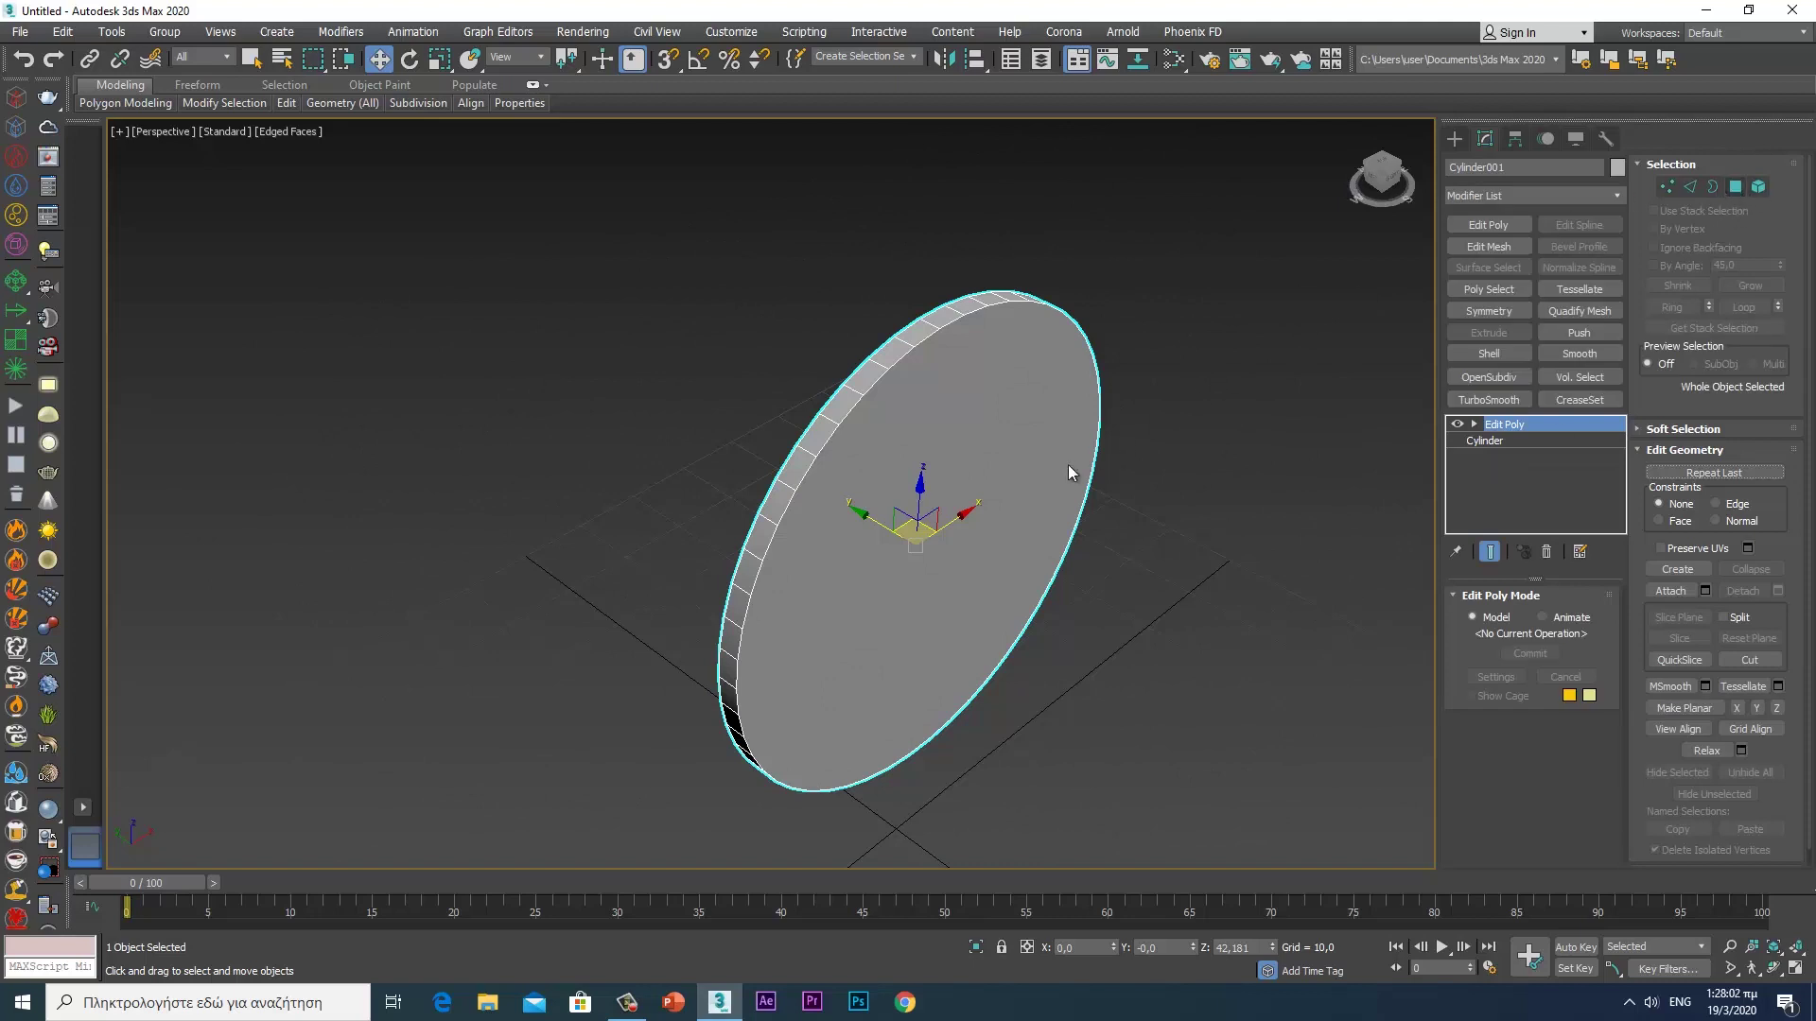
- At Polygon level, select the disc's front and back cap faces
key("4")
left_click(971, 472)
mouse_move(1045, 513)
middle_mouse_down("alt")
mouse_move(1188, 474)
mouse_move(1092, 478)
middle_mouse_up("alt")
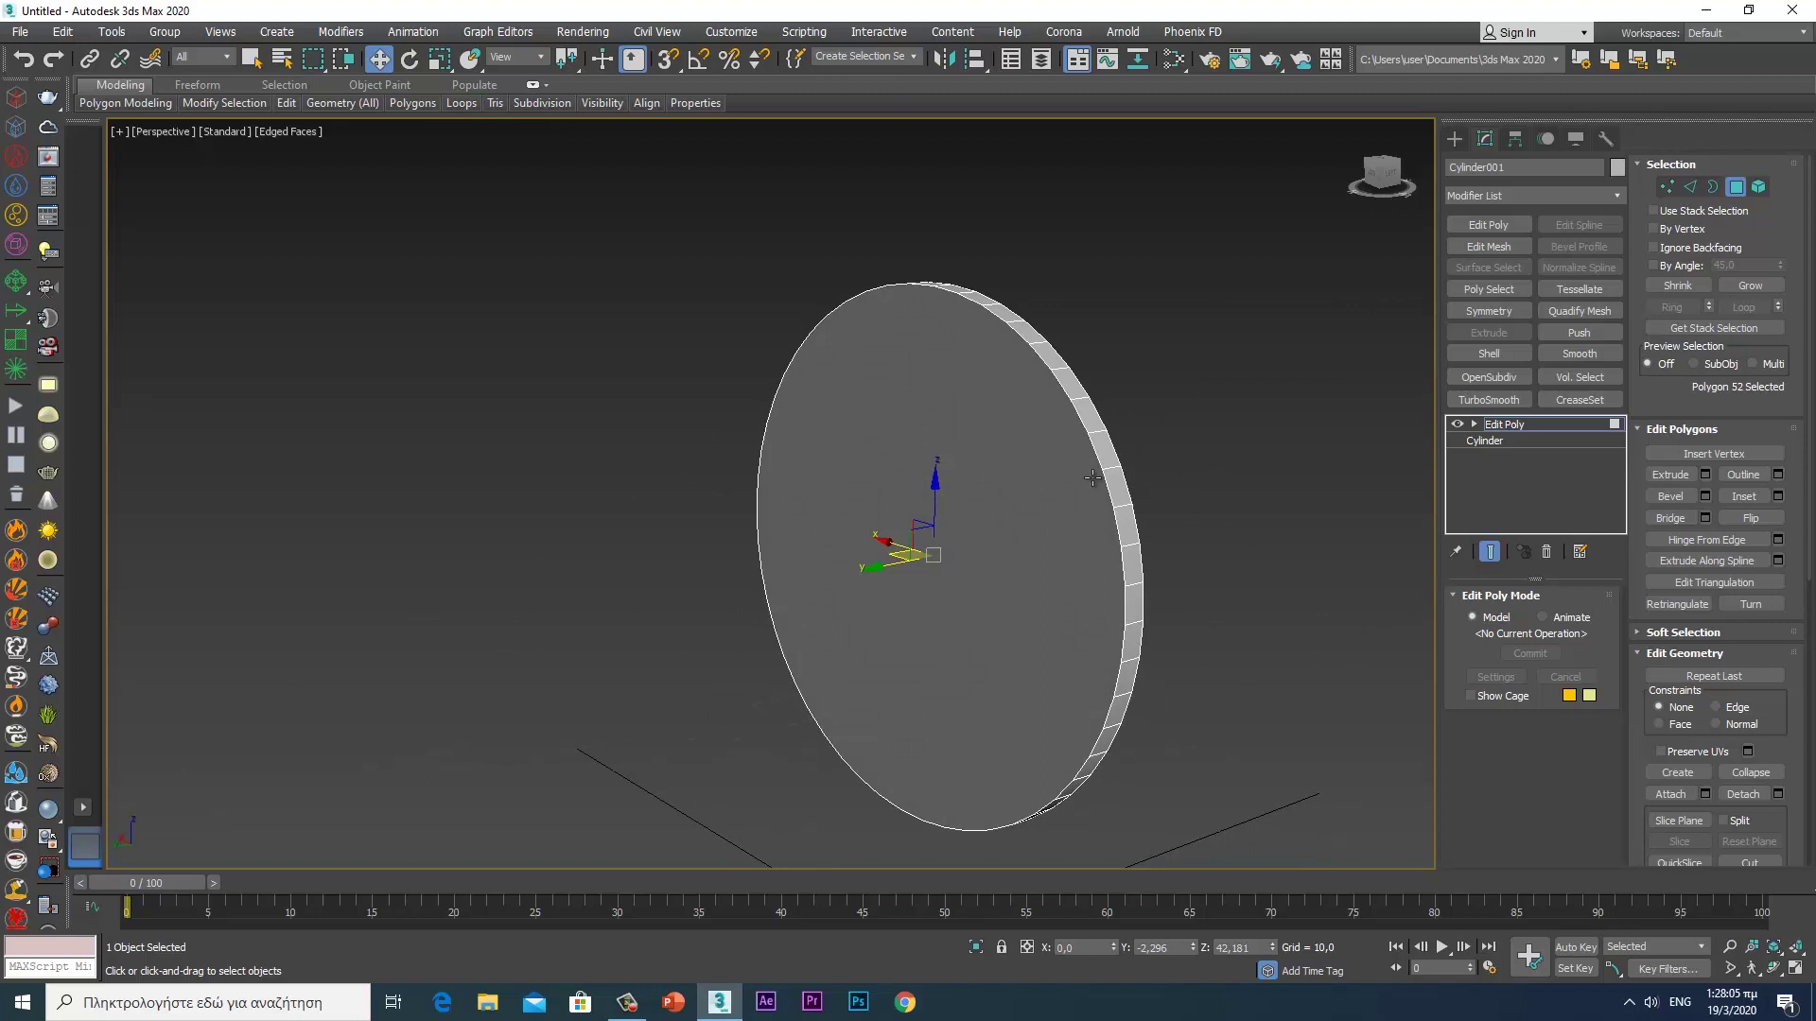
left_click(996, 482, "ctrl")
middle_click_drag(1074, 466, 904, 468, "alt")
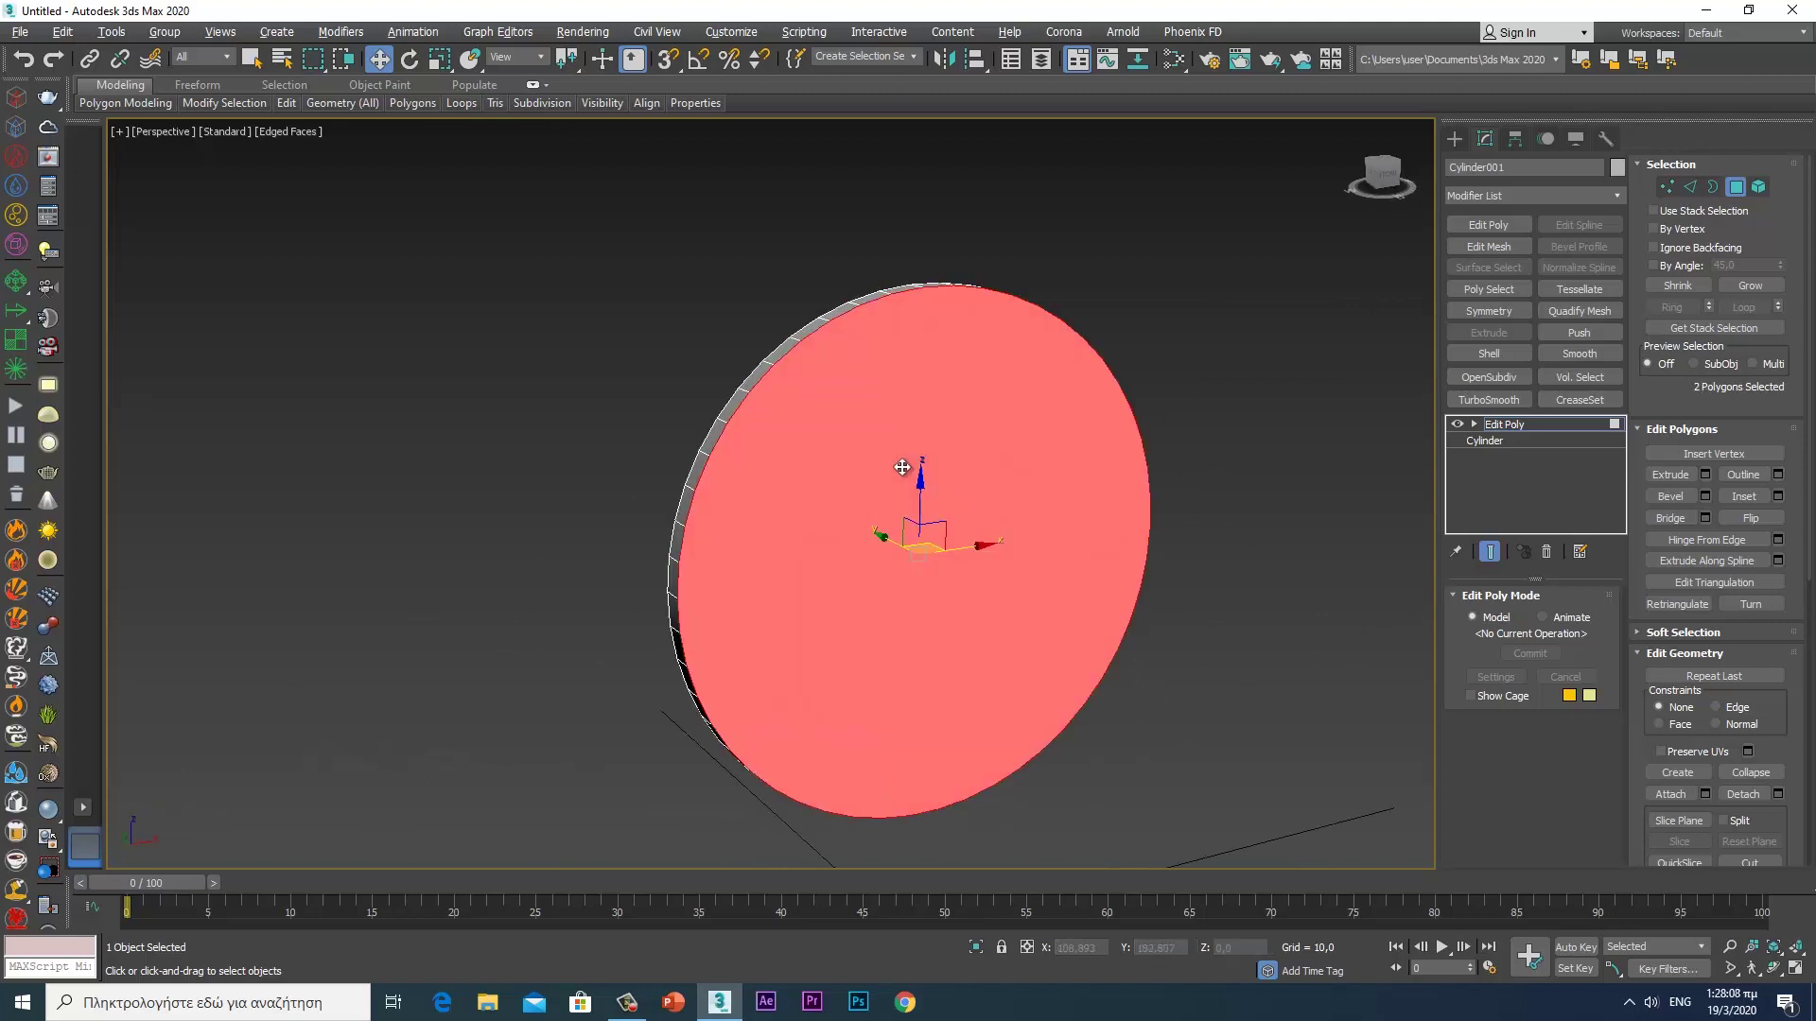
right_click(958, 391)
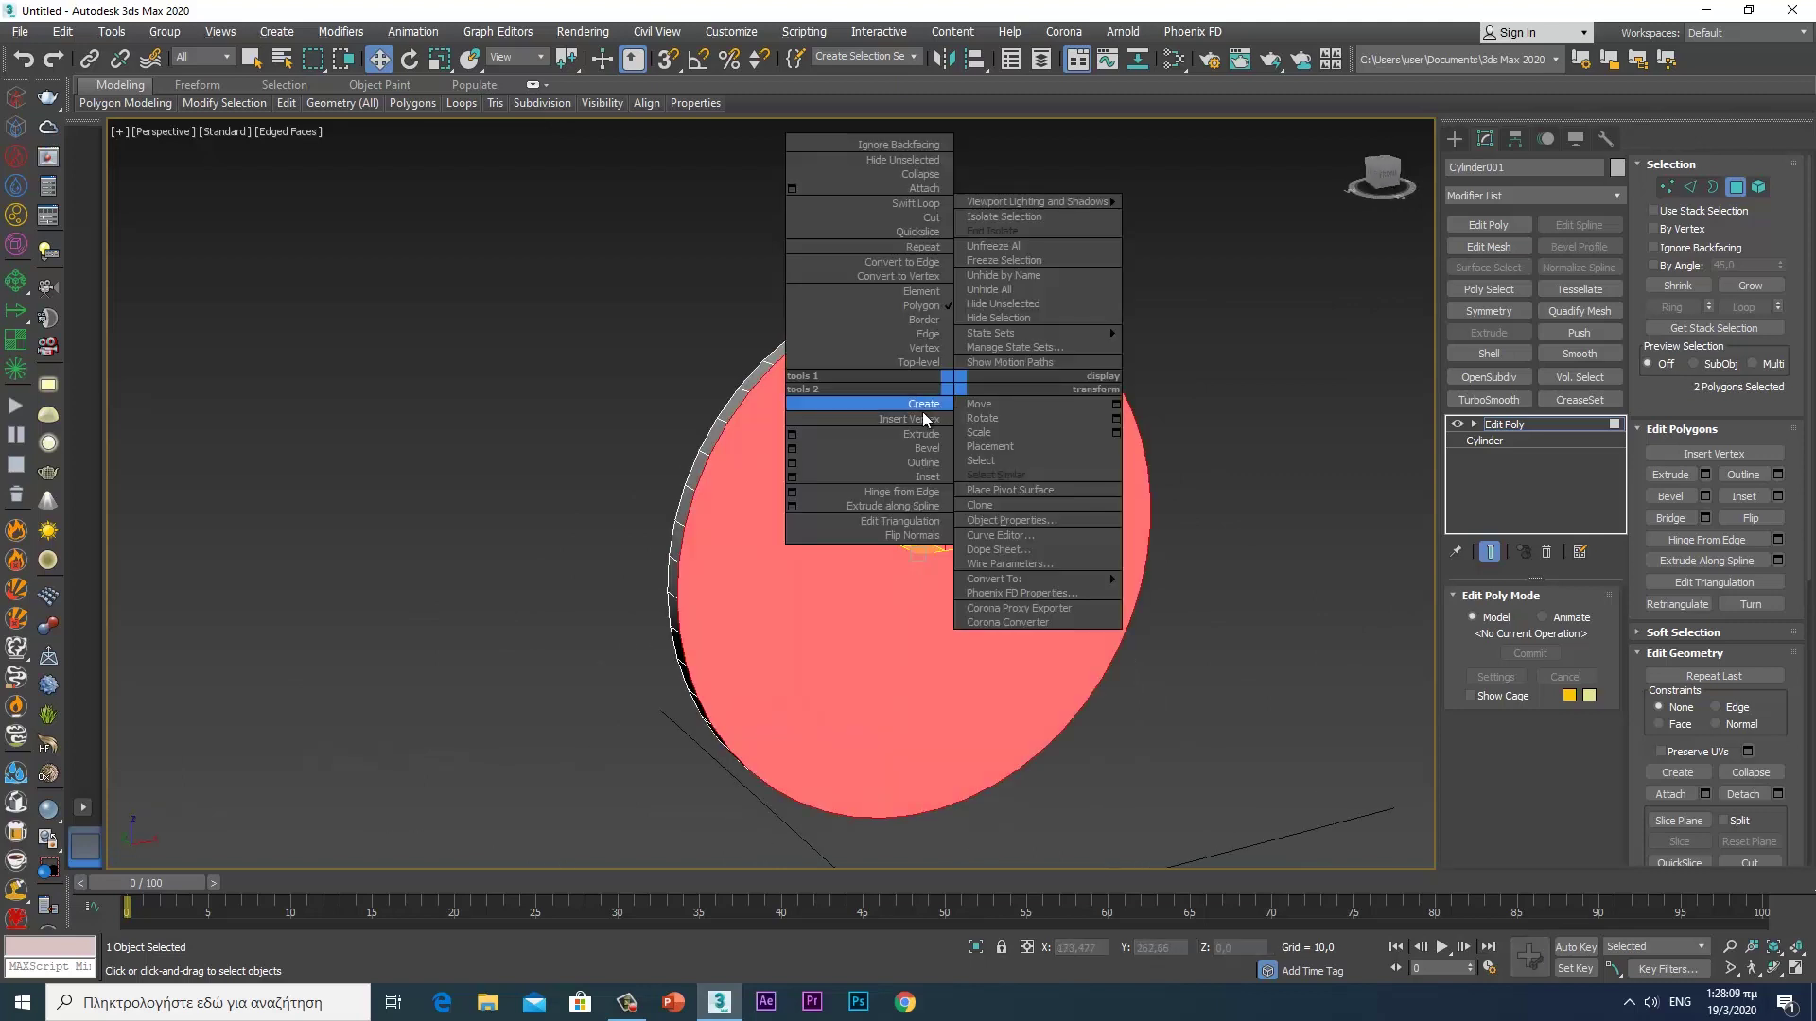
- Inset both caps repeatedly by 1.418, then collapse each centre into one vertex
left_click(793, 477)
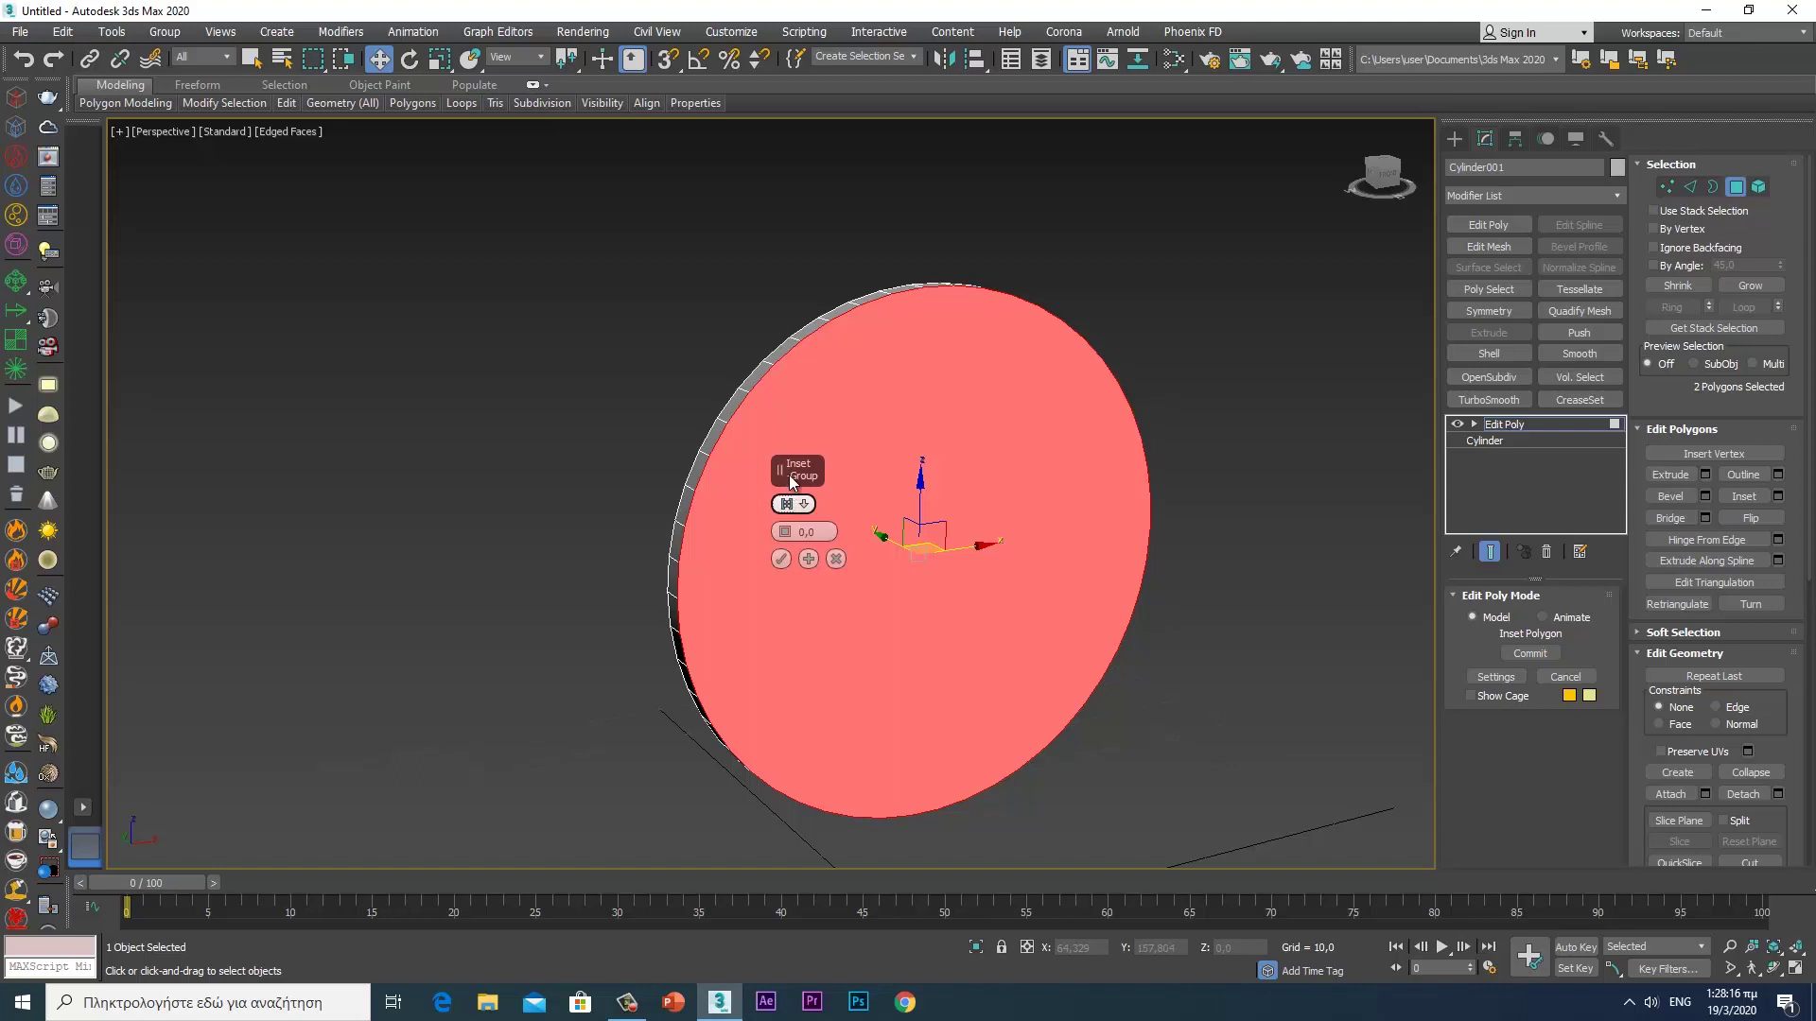
left_click_drag(785, 531, 790, 517)
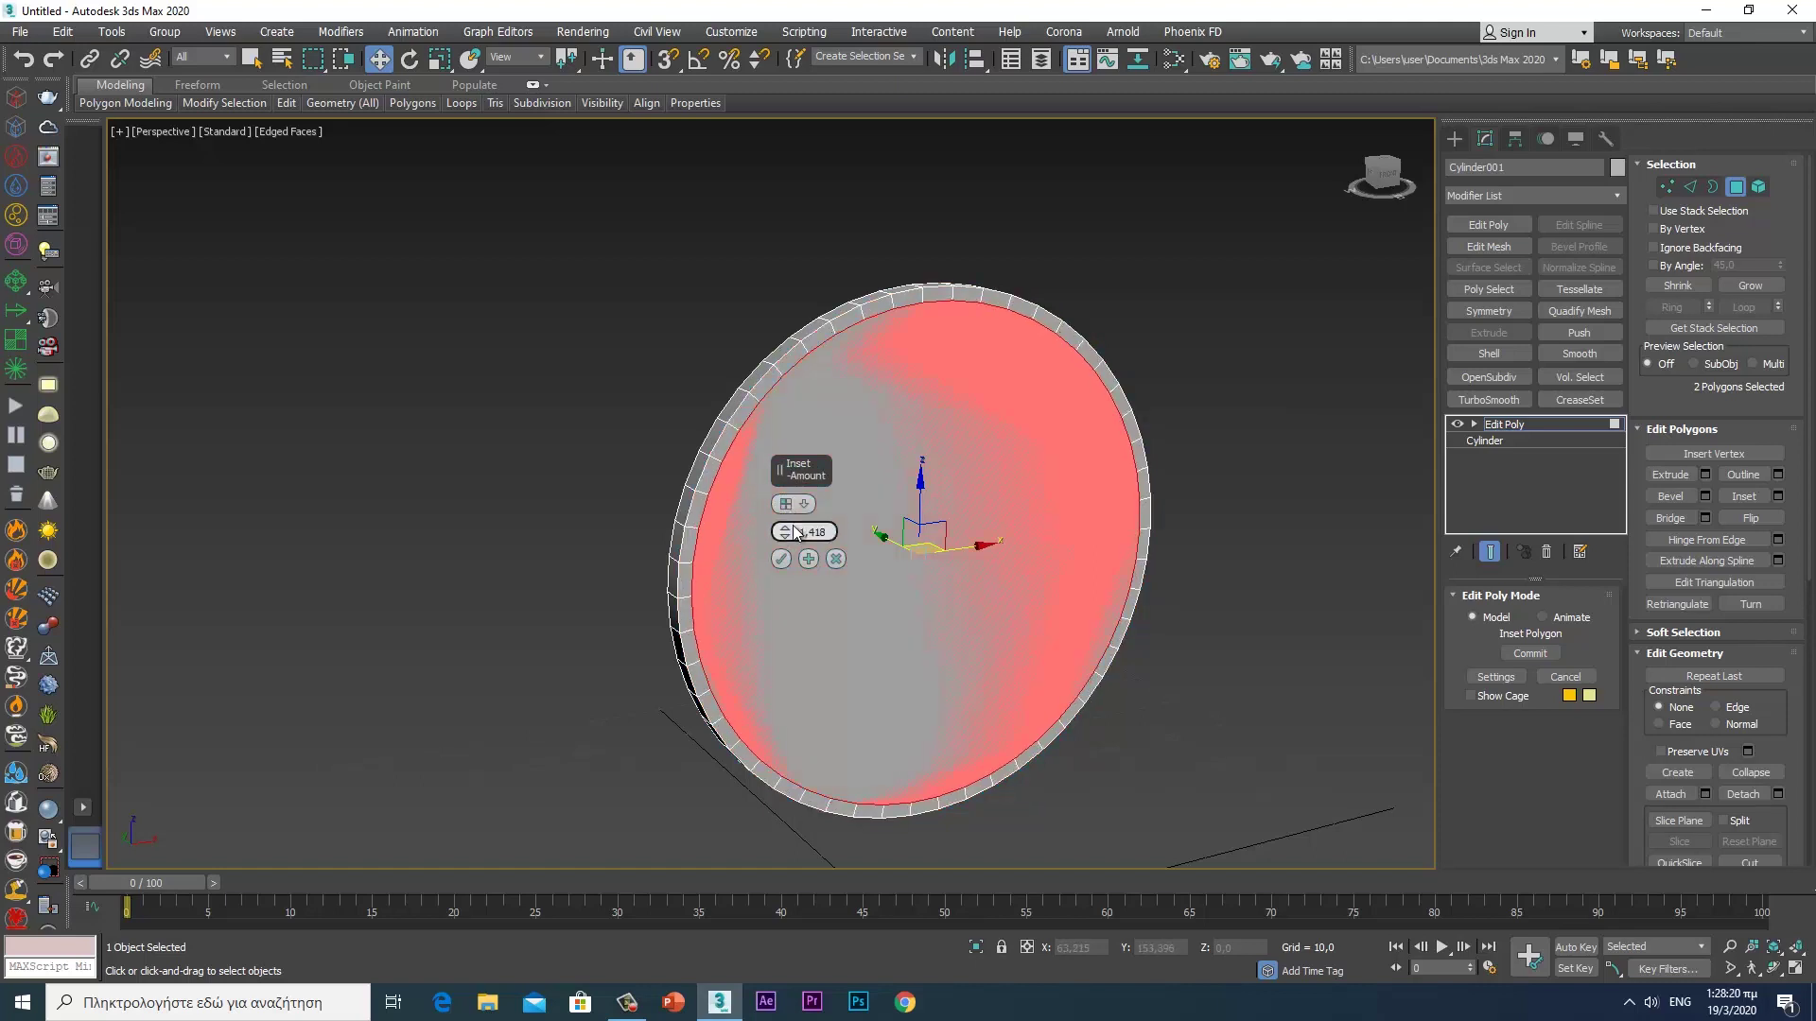
left_click(809, 559)
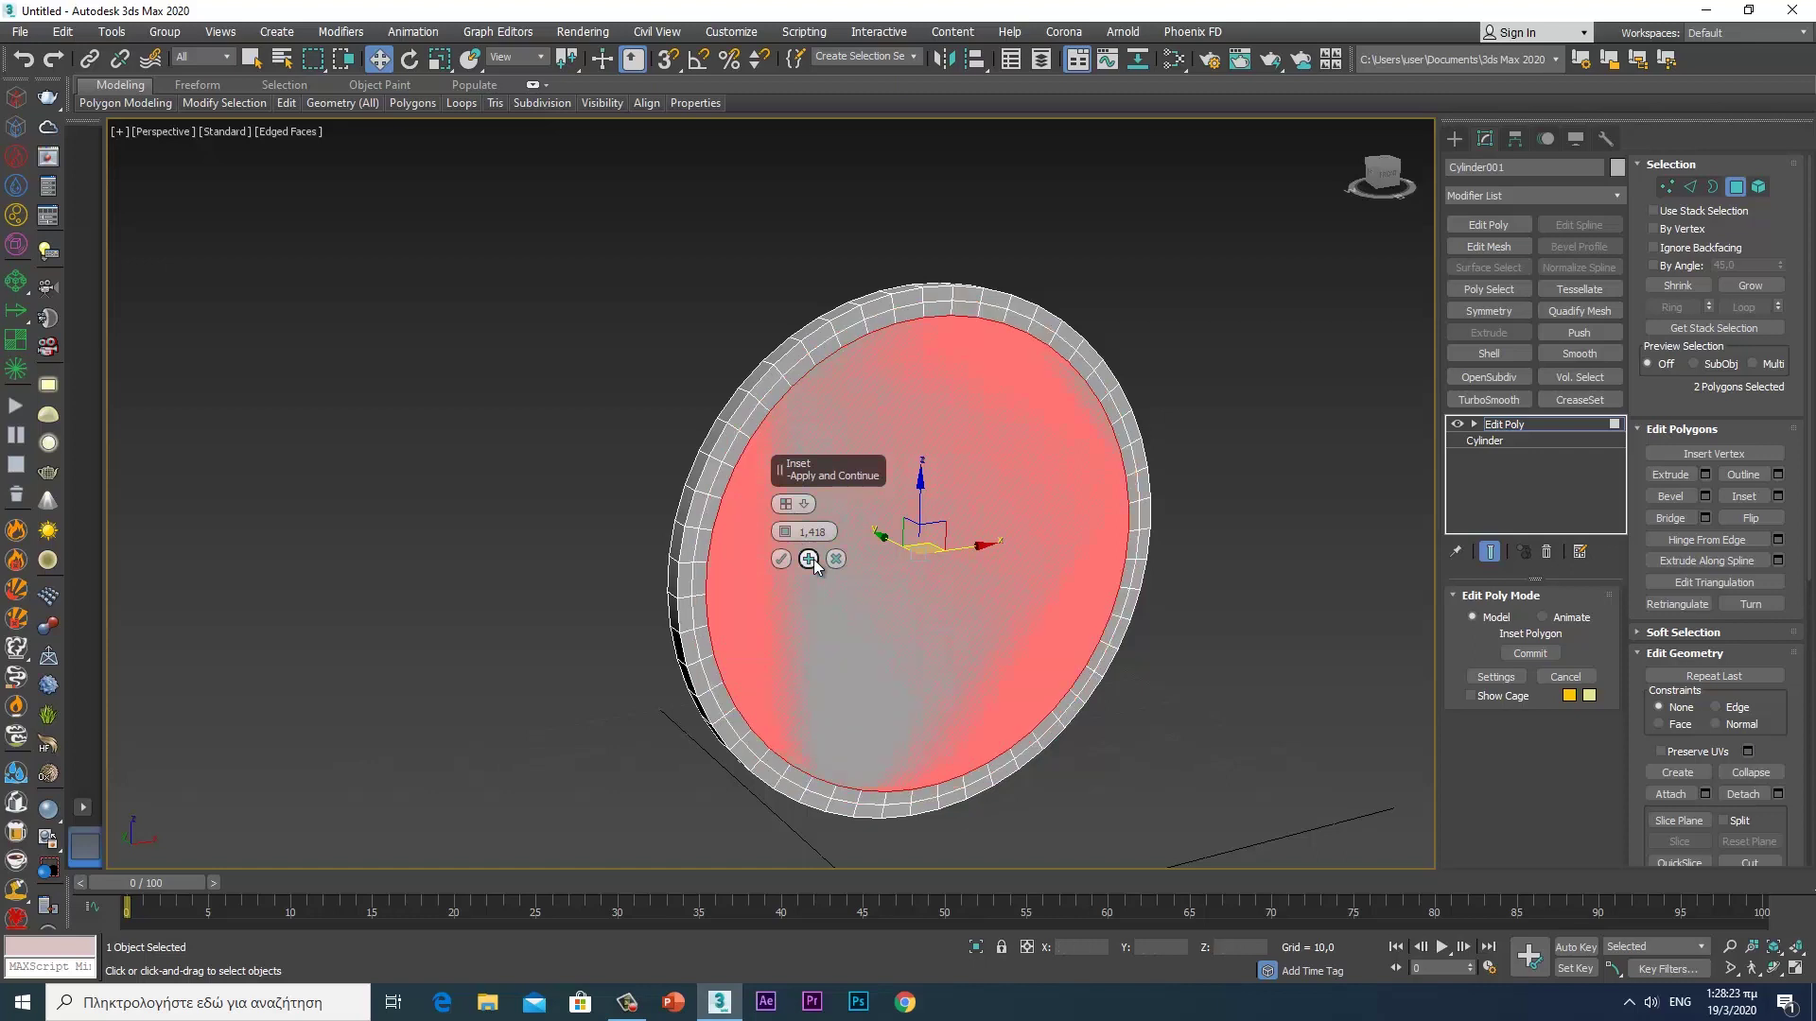
left_click(810, 559)
left_click(810, 559)
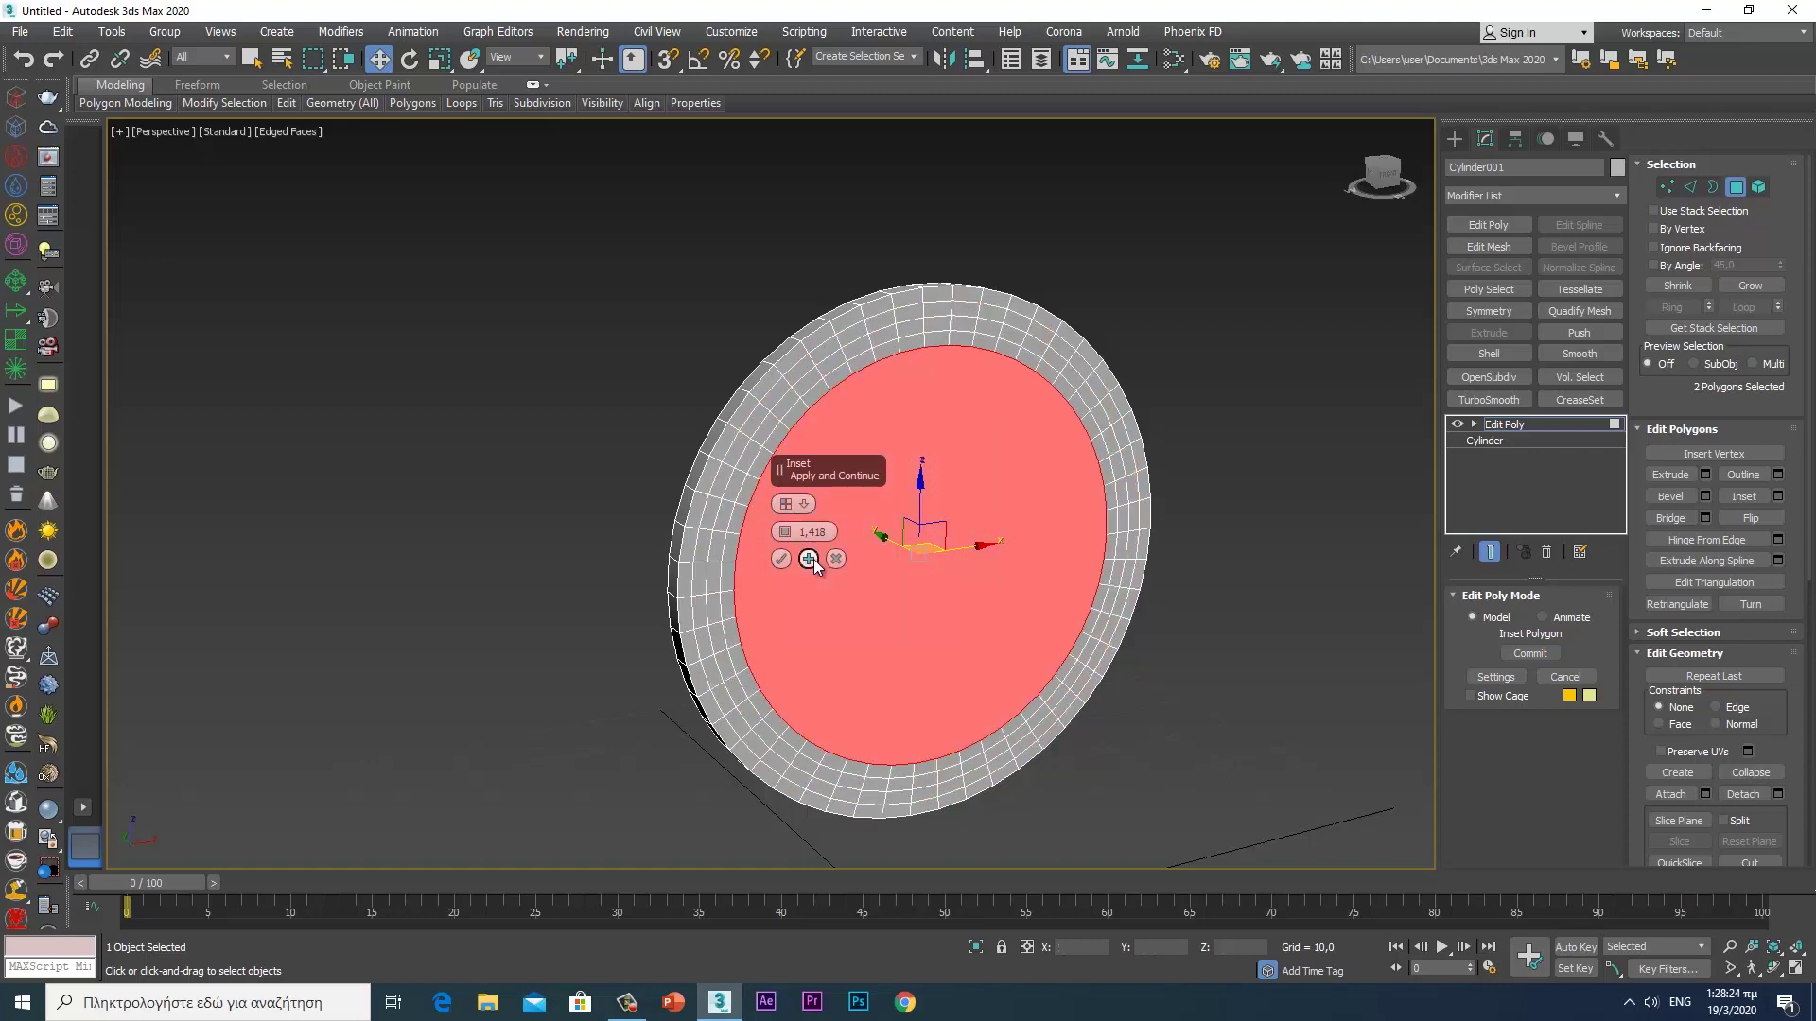
left_click(810, 559)
left_click(810, 559)
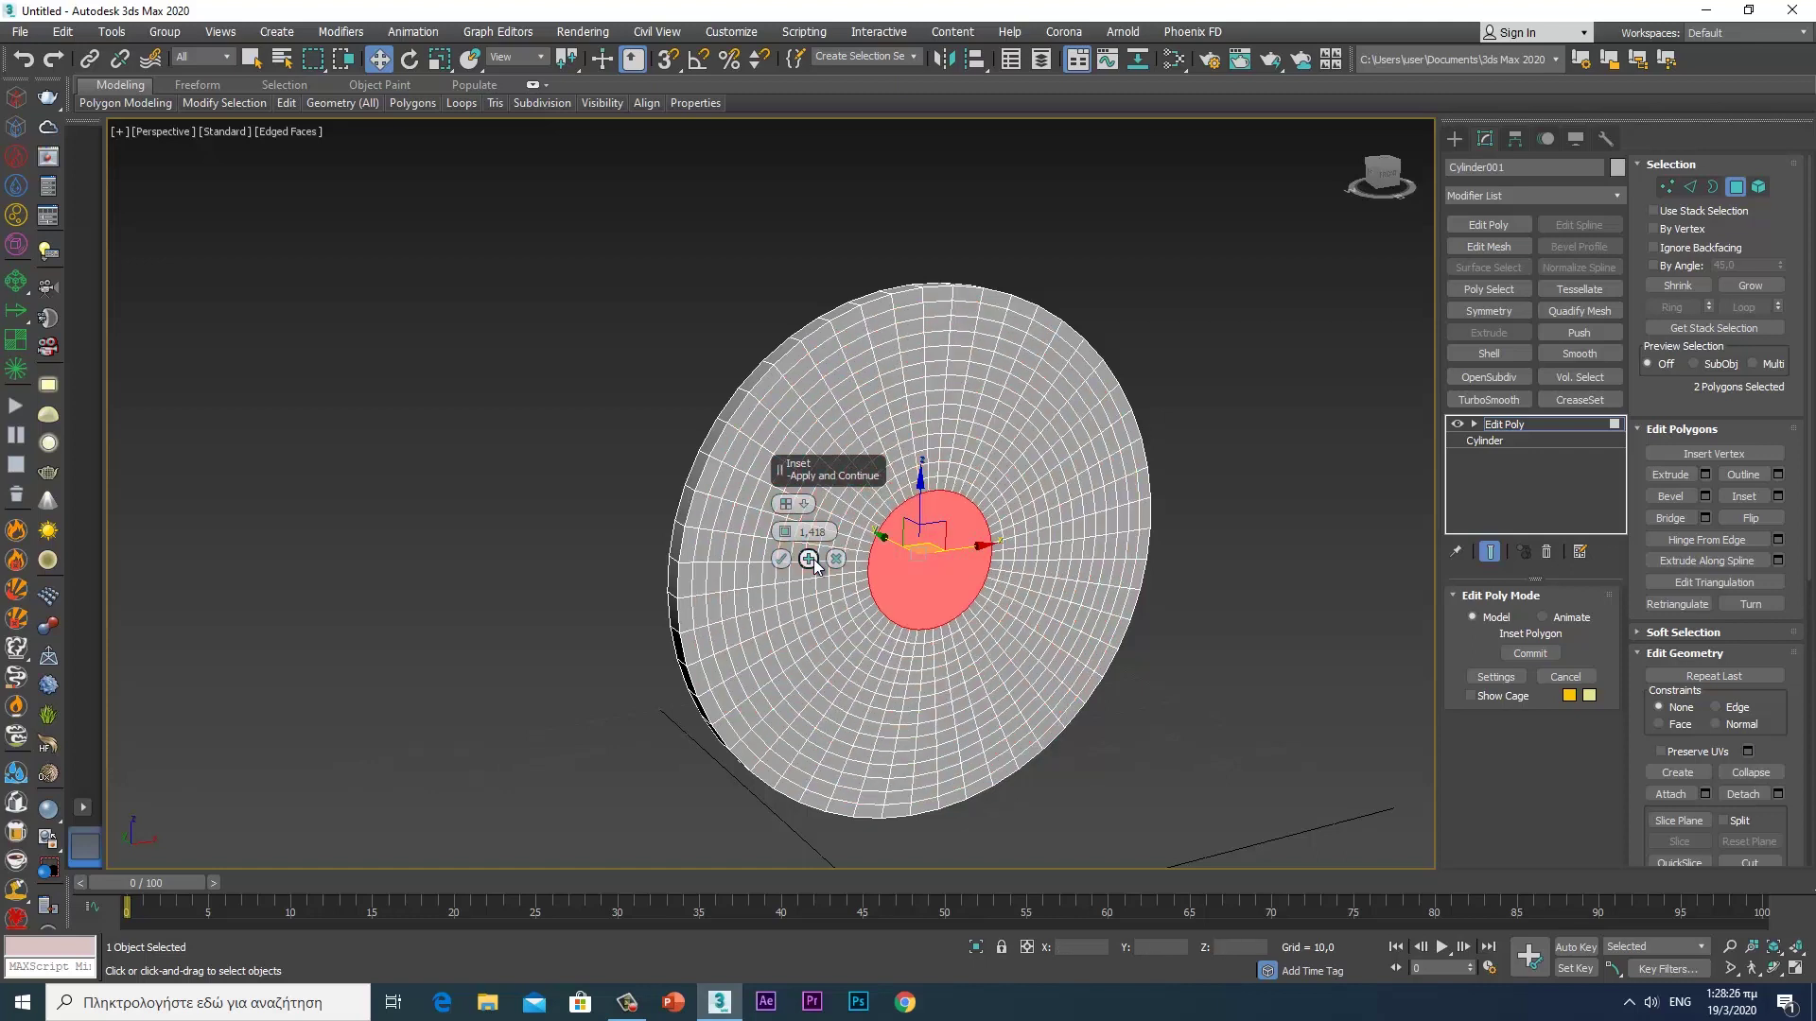
left_click(810, 559)
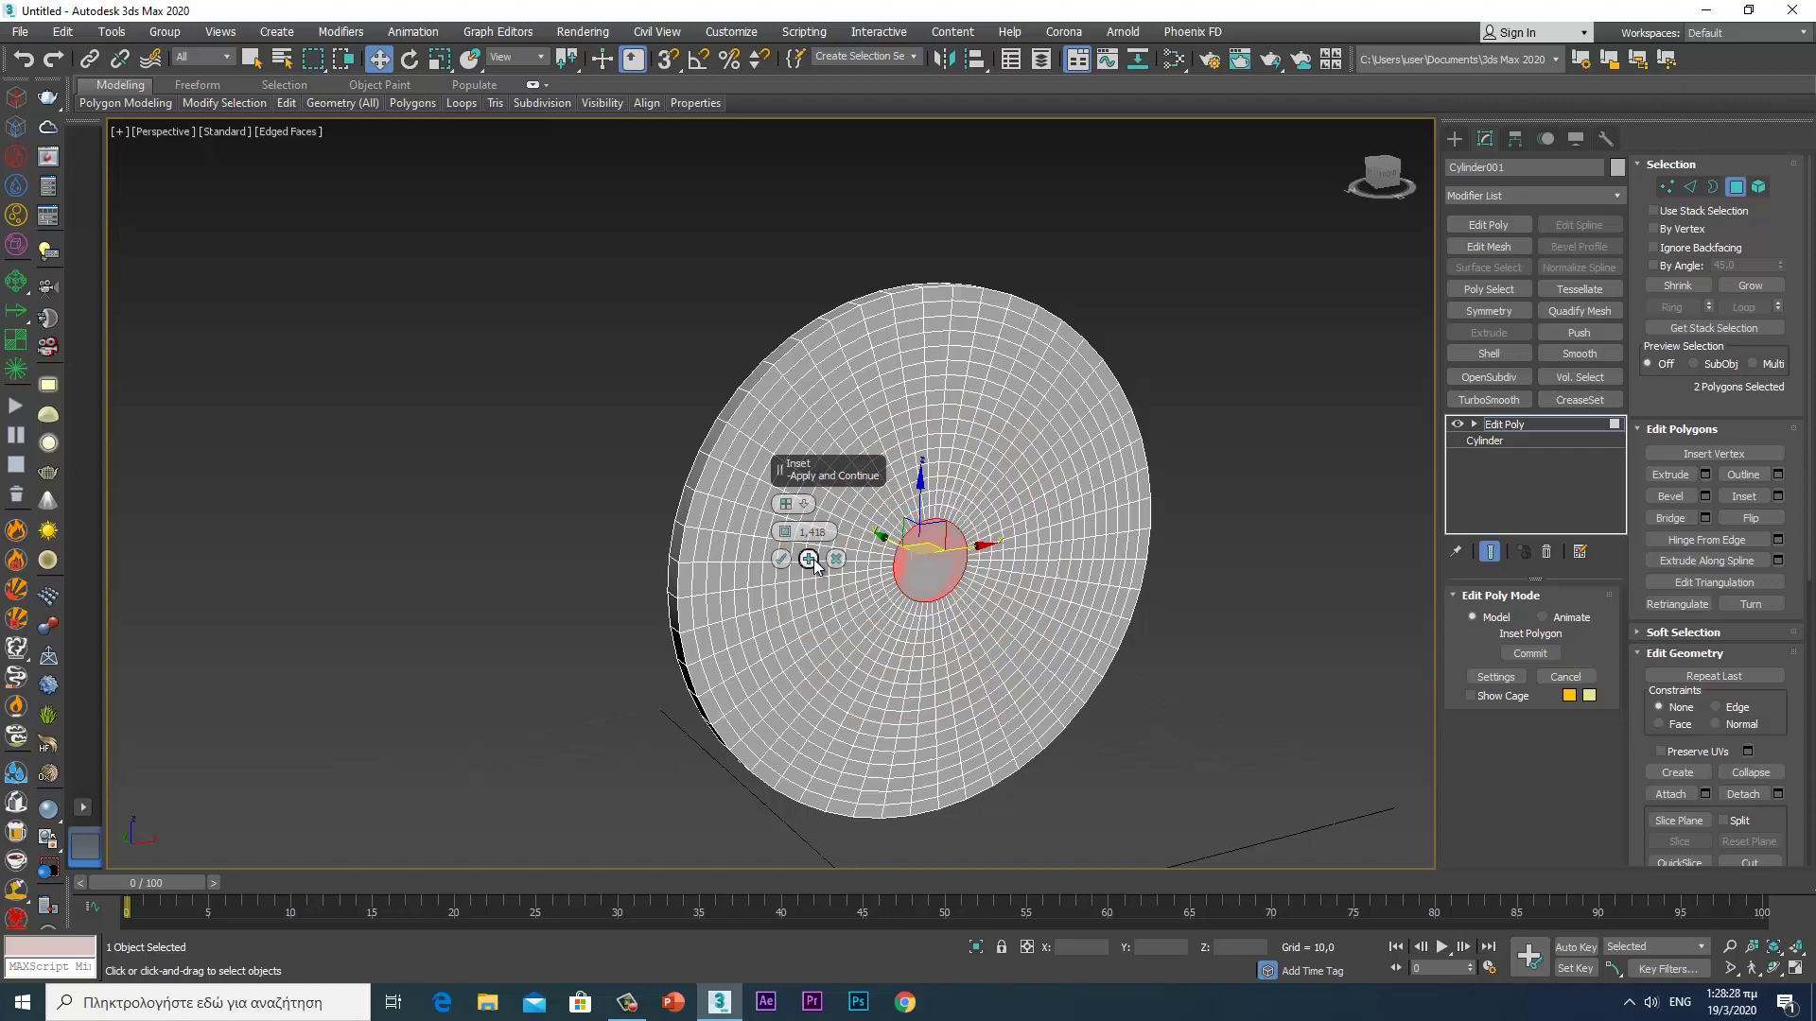
left_click(809, 559)
left_click(783, 560)
mouse_move(1082, 563)
middle_mouse_down("alt")
mouse_move(1022, 546)
mouse_move(1100, 535)
middle_mouse_up("alt")
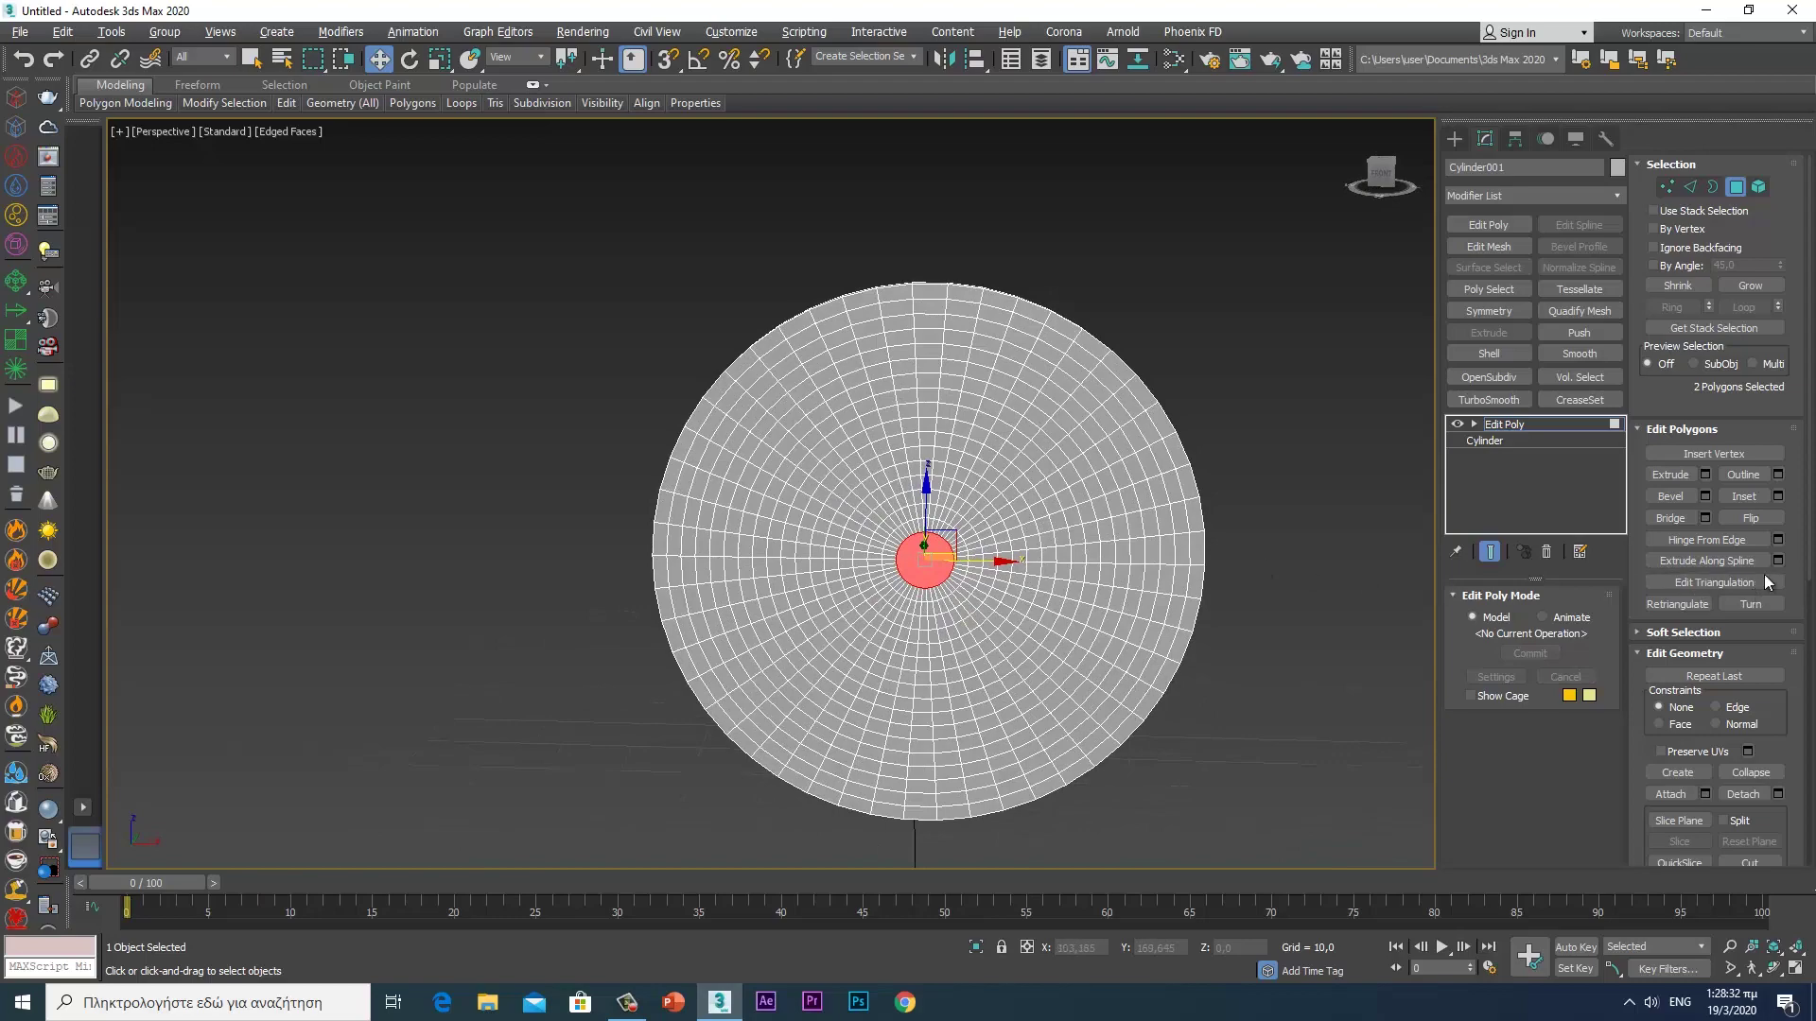
left_click(1751, 773)
- In Edge mode, select the front and back rim edge loops (100 edges)
mouse_move(1219, 515)
middle_mouse_down("alt")
mouse_move(1057, 539)
mouse_move(1133, 525)
mouse_move(1381, 548)
mouse_move(1126, 486)
mouse_move(1196, 475)
mouse_move(1040, 447)
middle_mouse_up("alt")
scroll(1196, 475, "up", 3)
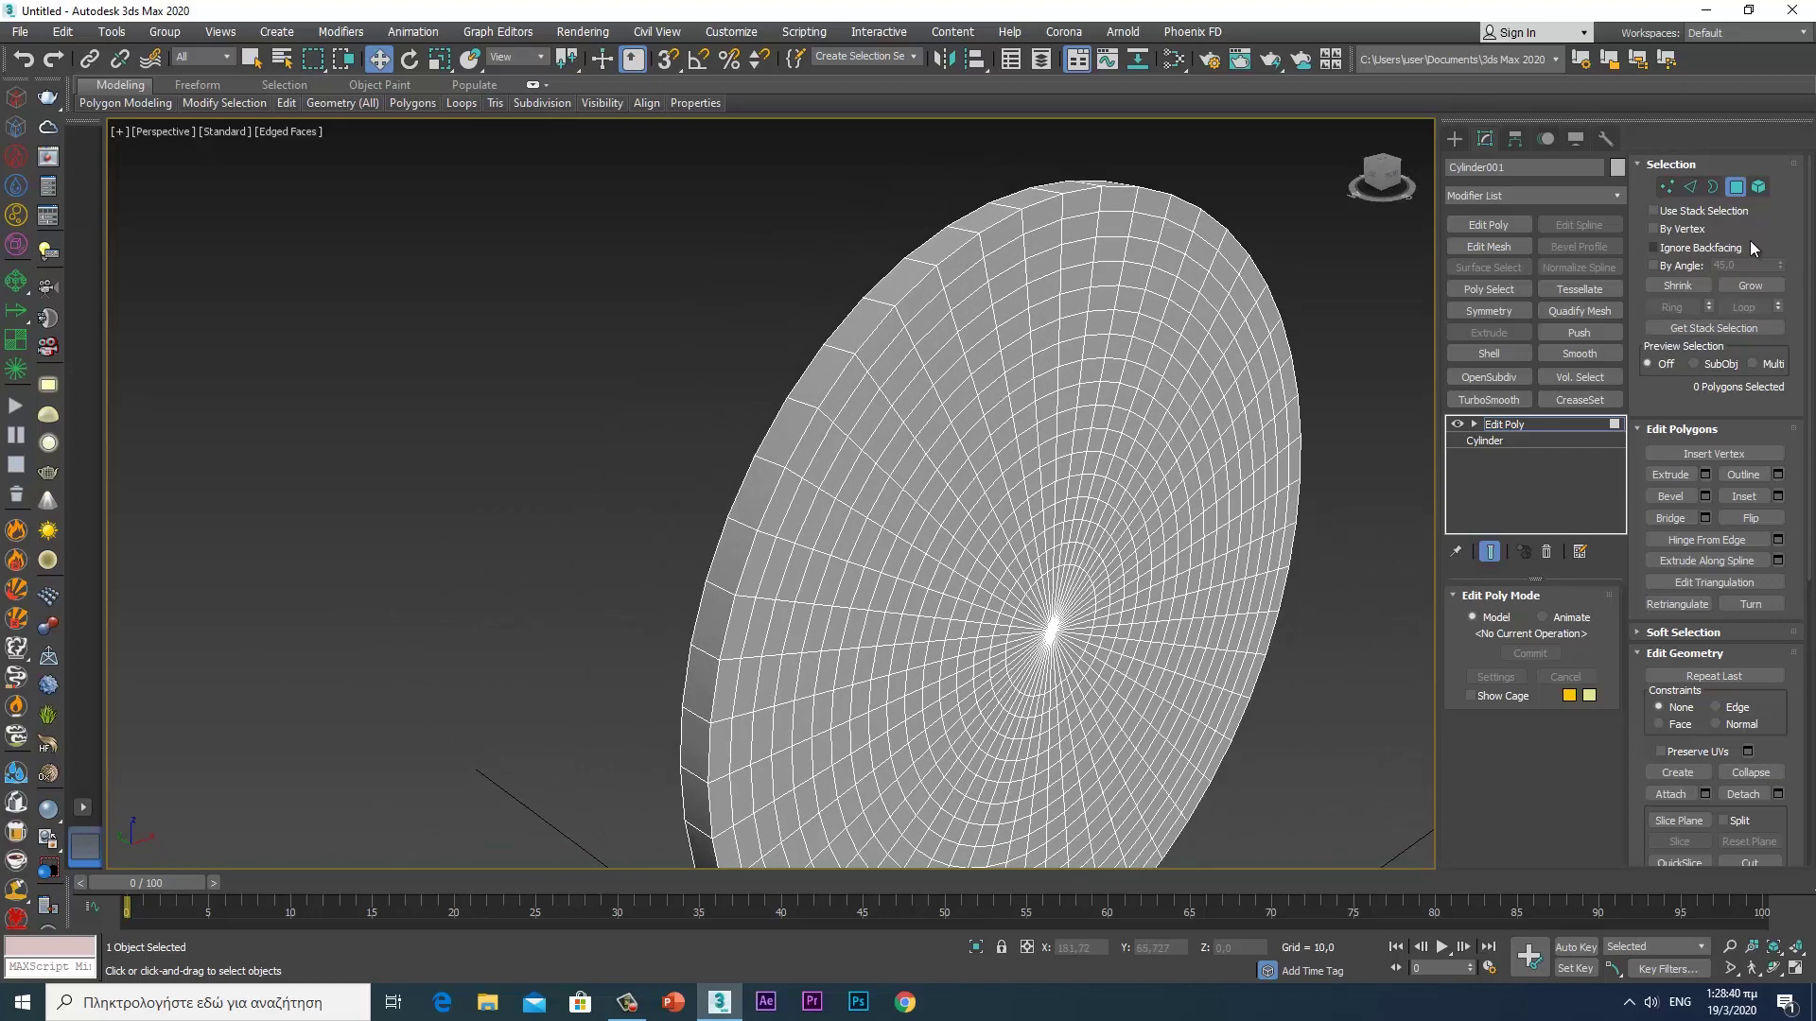
left_click(1690, 187)
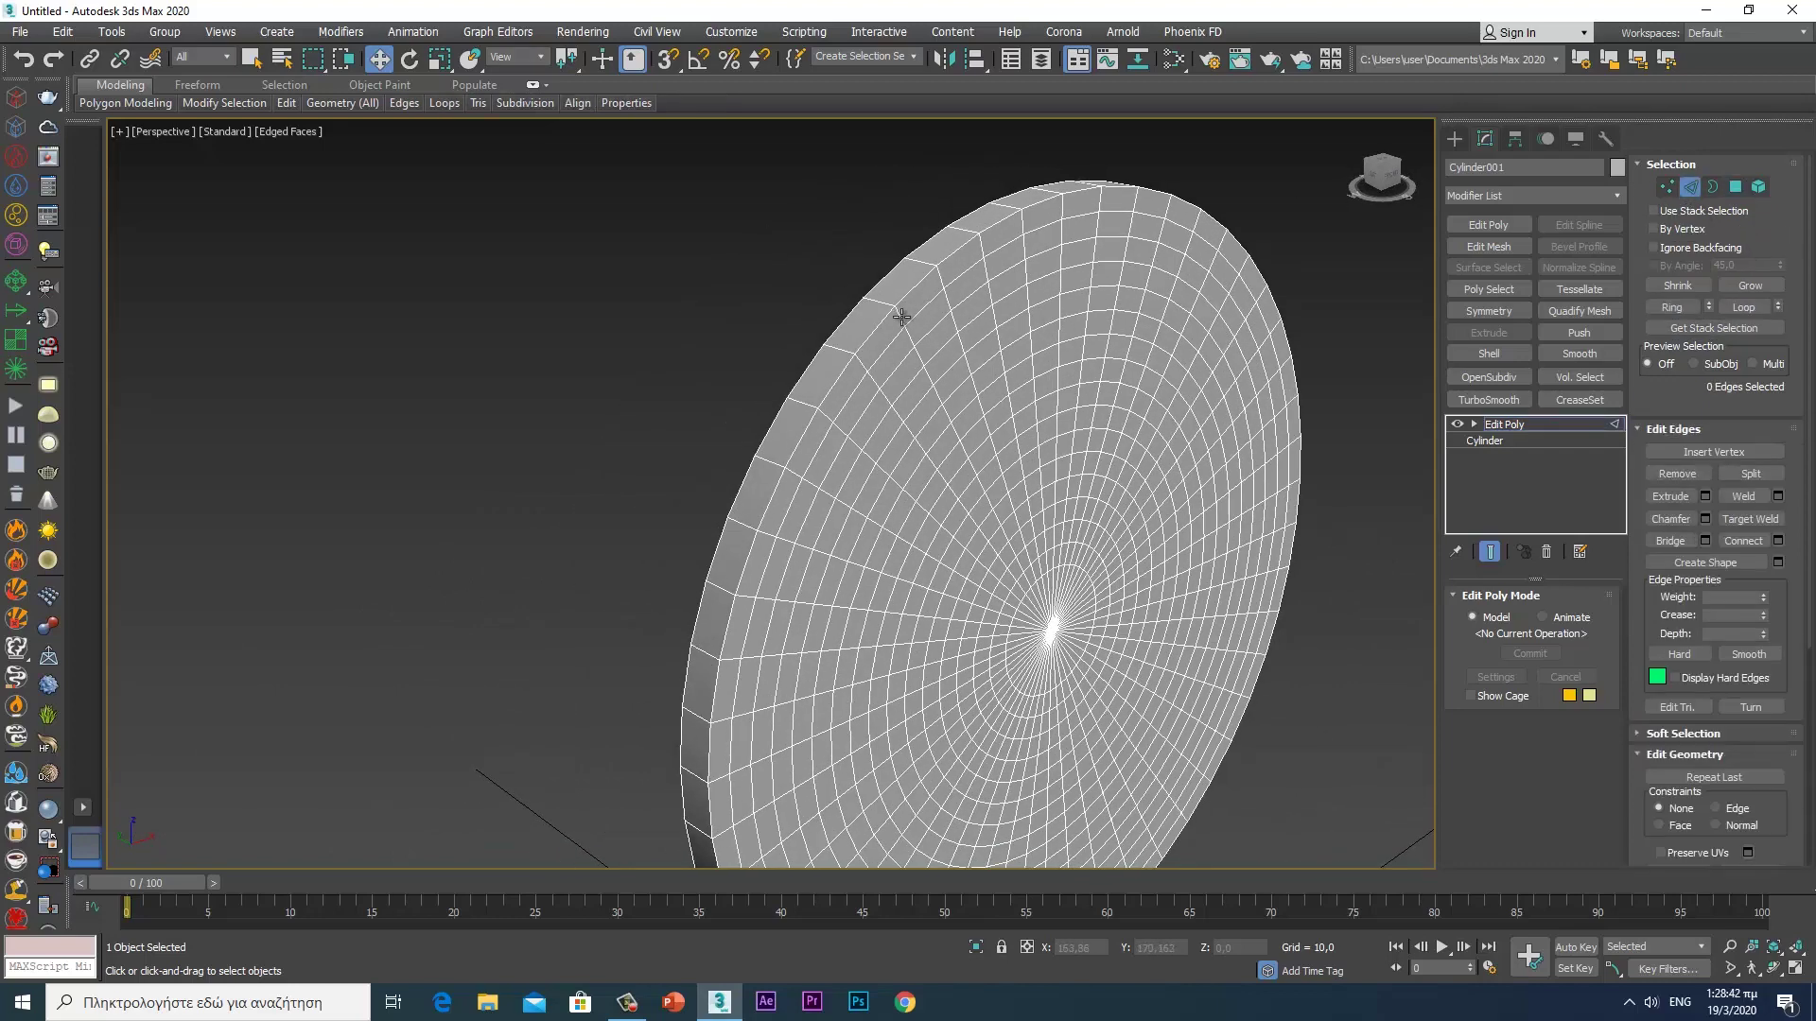
left_click(873, 330)
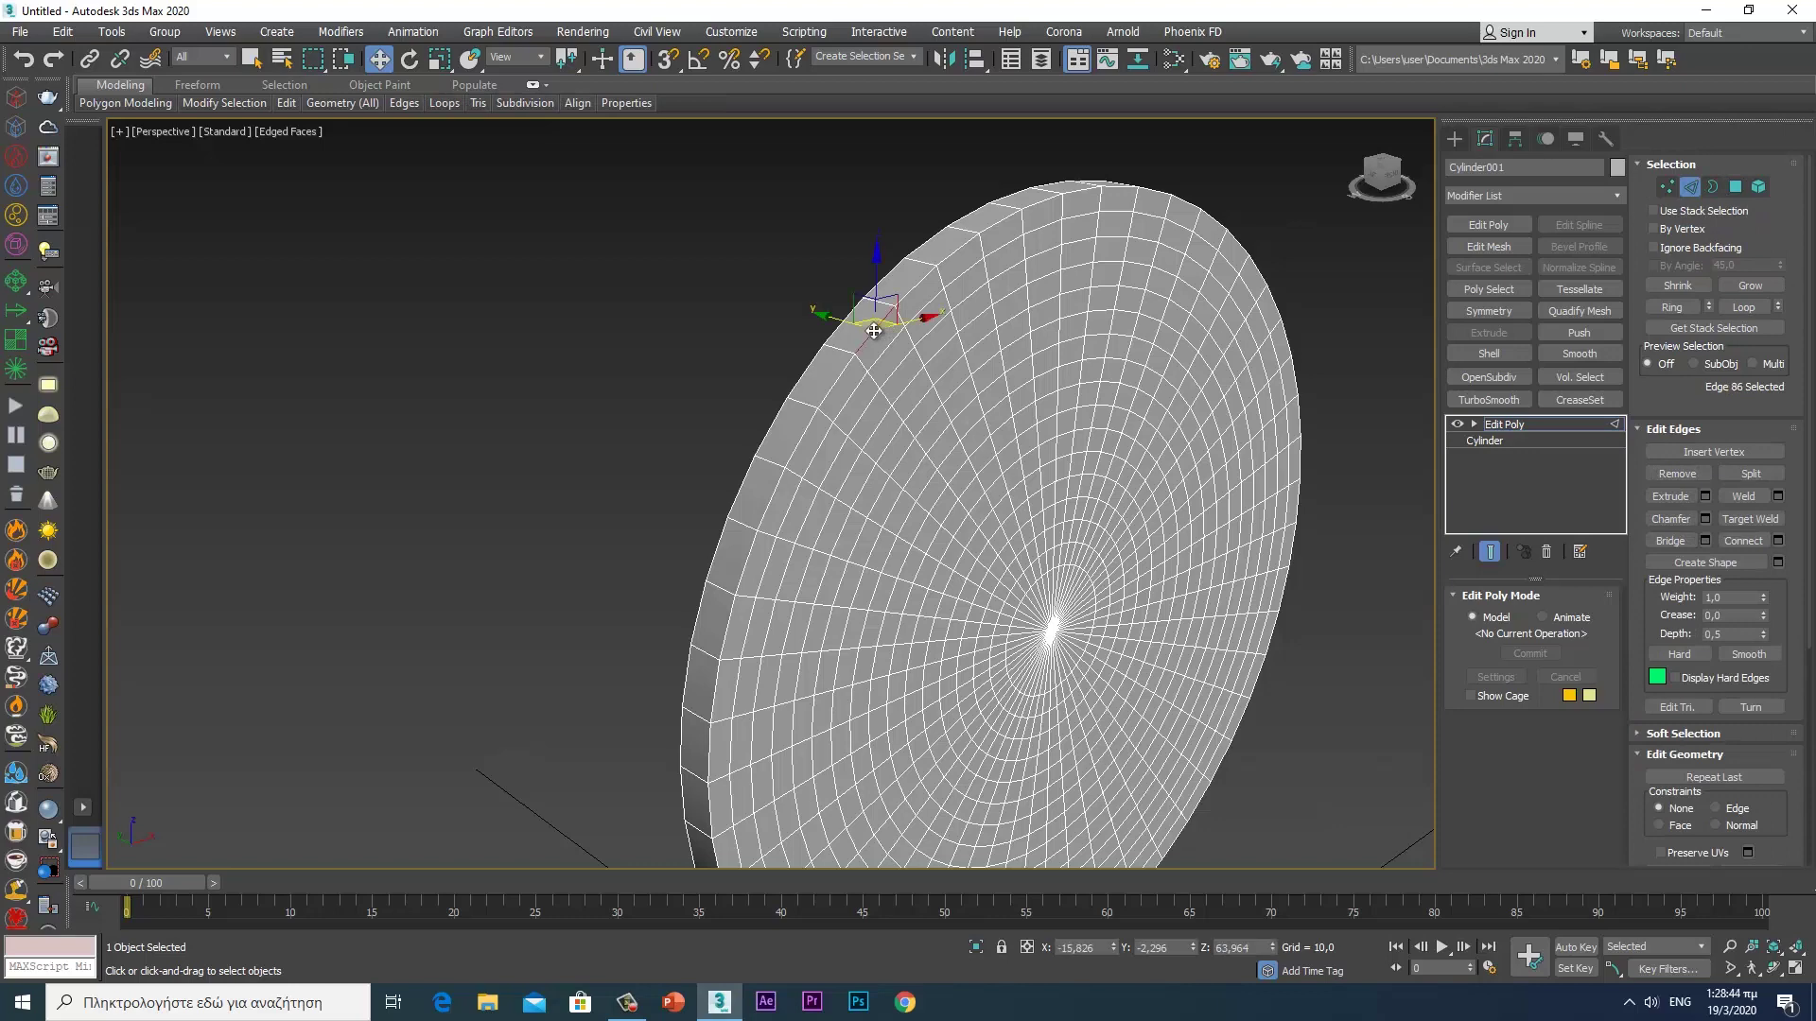
double_click(873, 330)
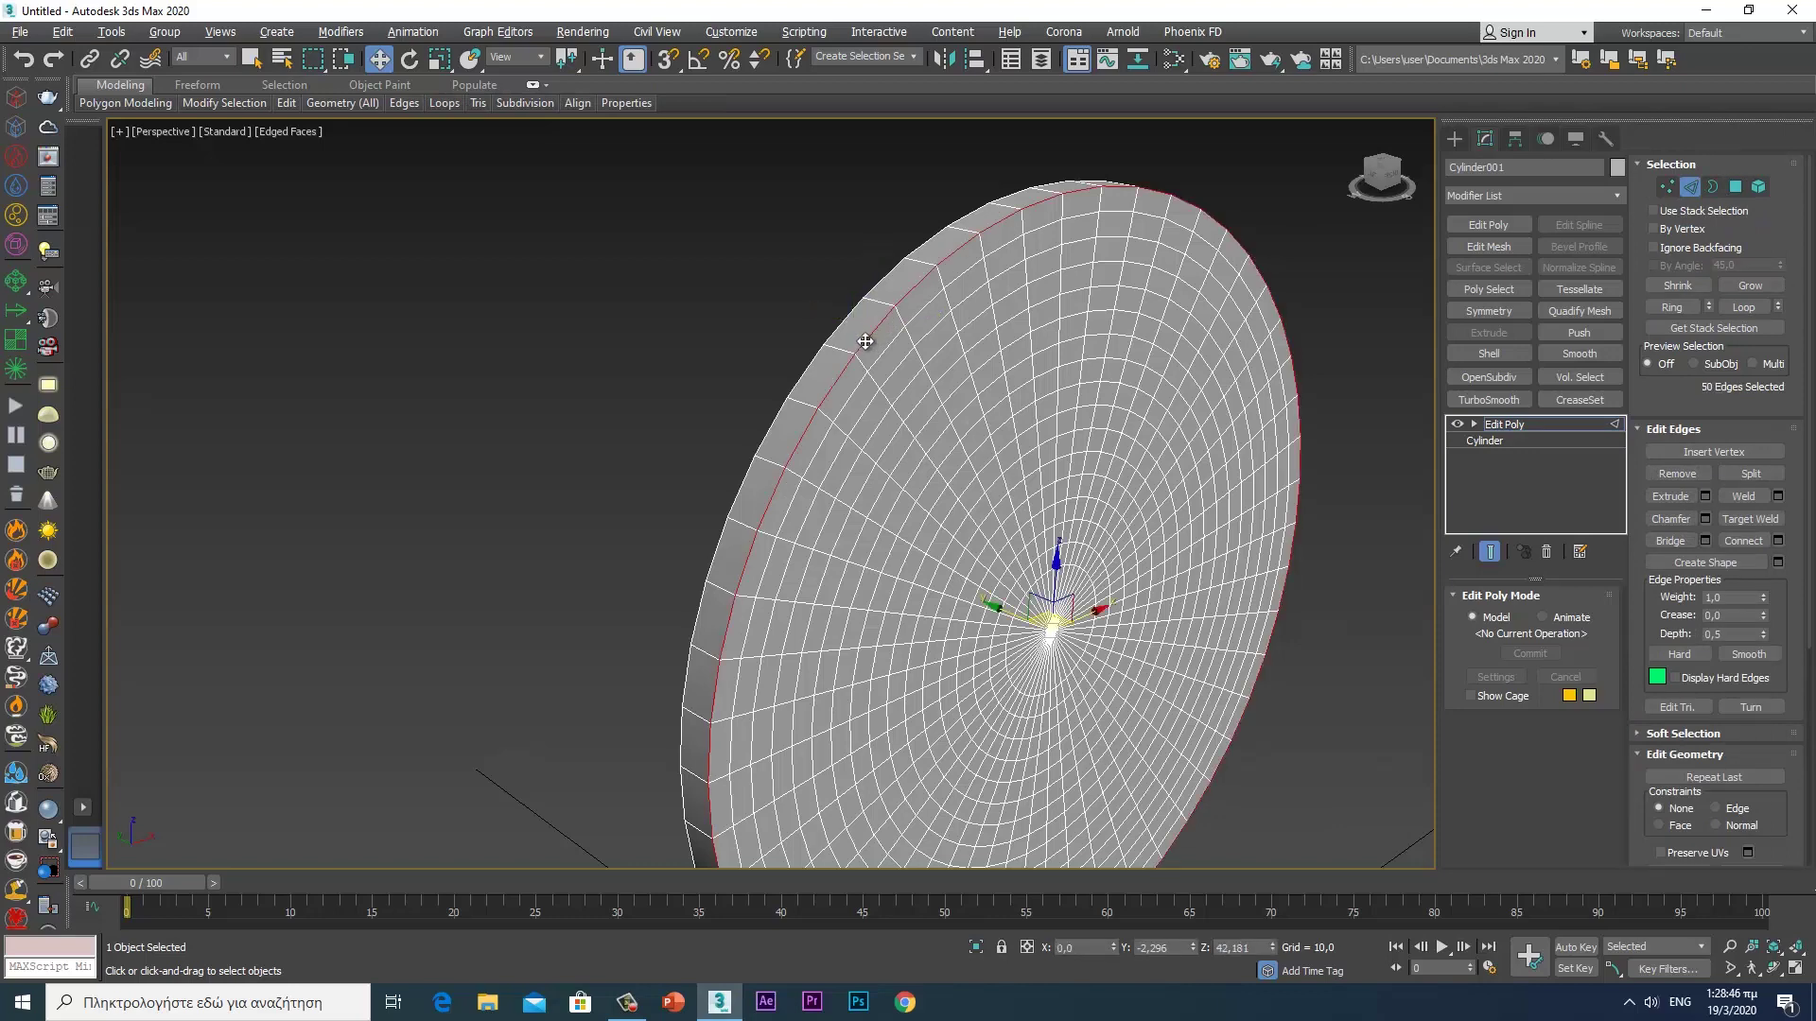
middle_click_drag(812, 434, 934, 427, "alt")
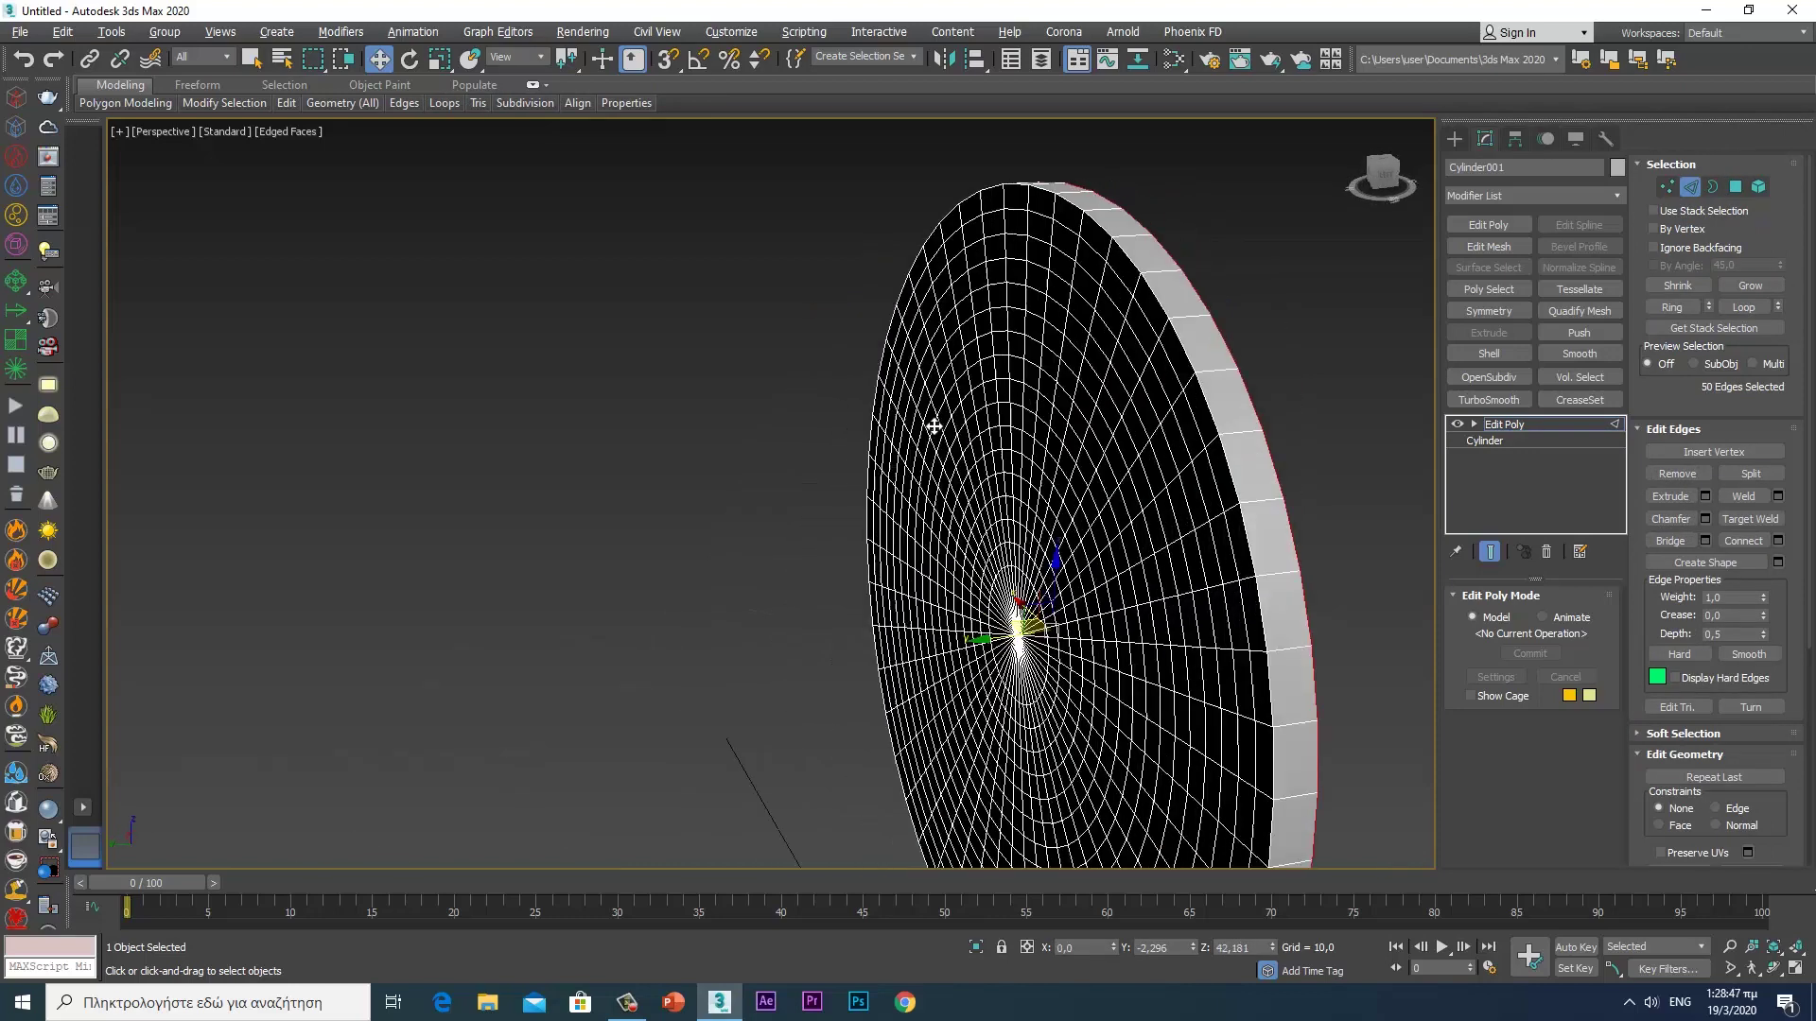
left_click(1205, 414, "ctrl")
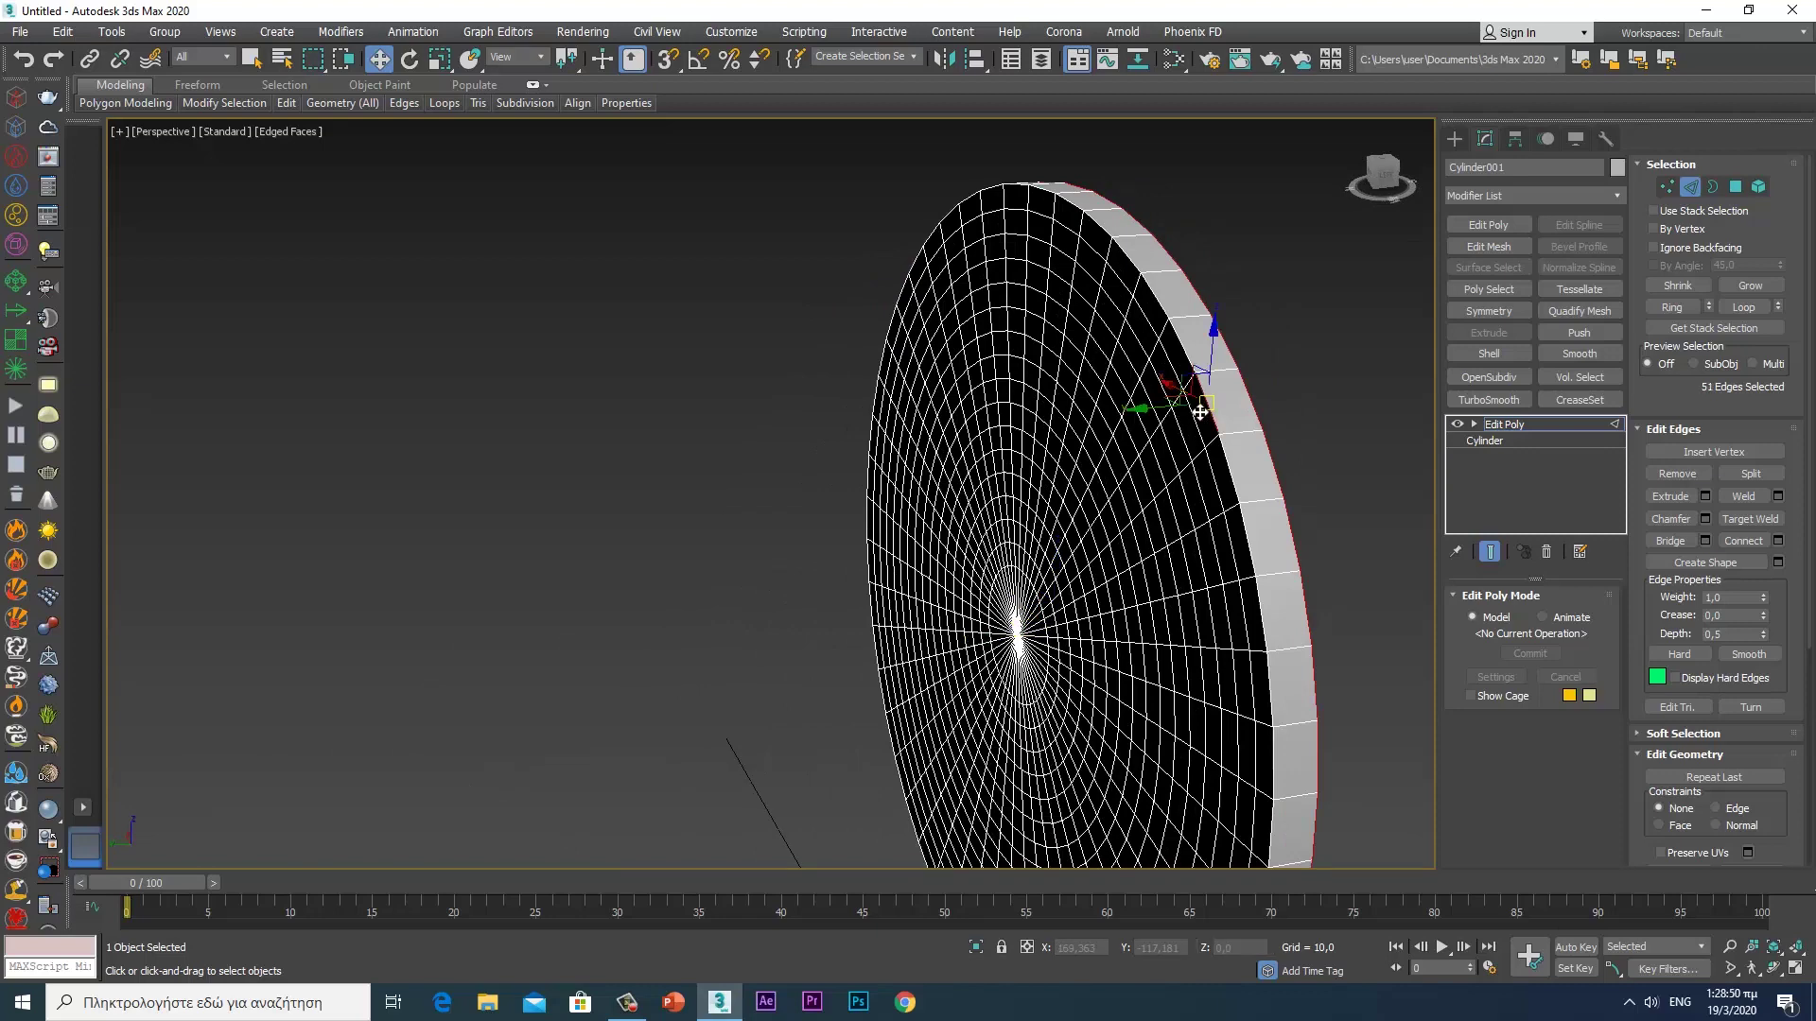
double_click(1199, 413, "ctrl")
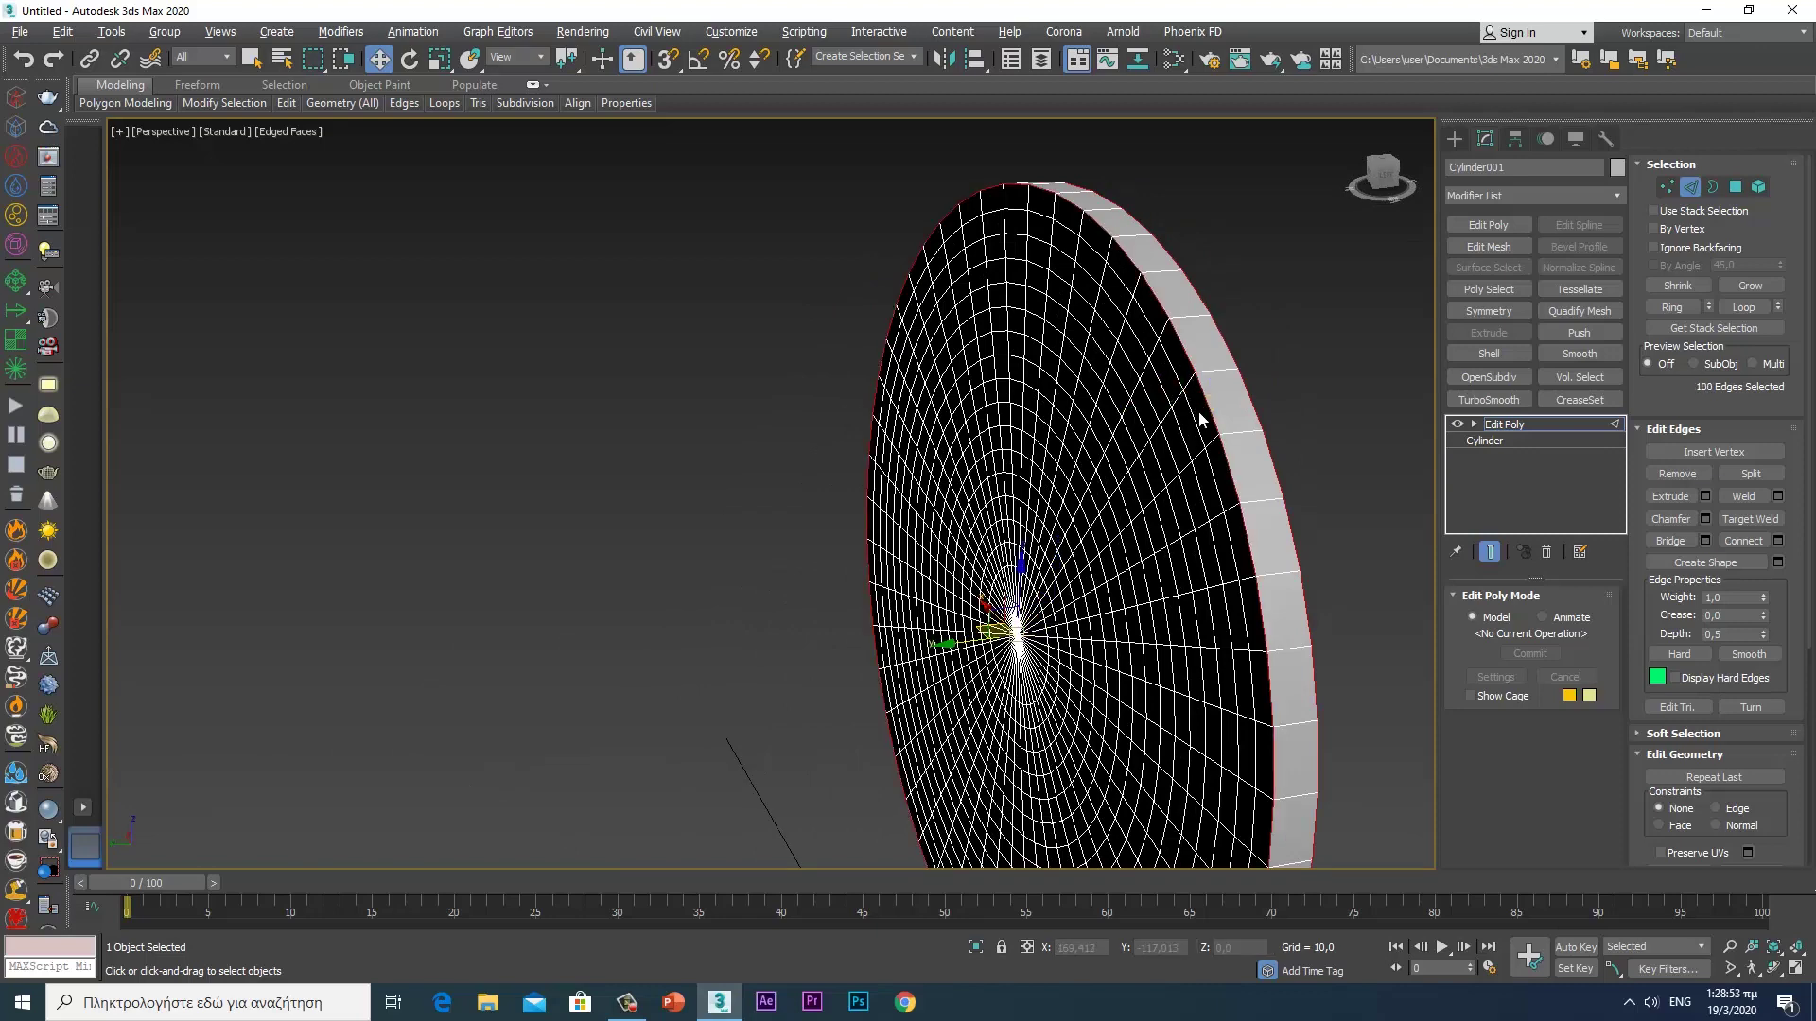
right_click(1197, 410)
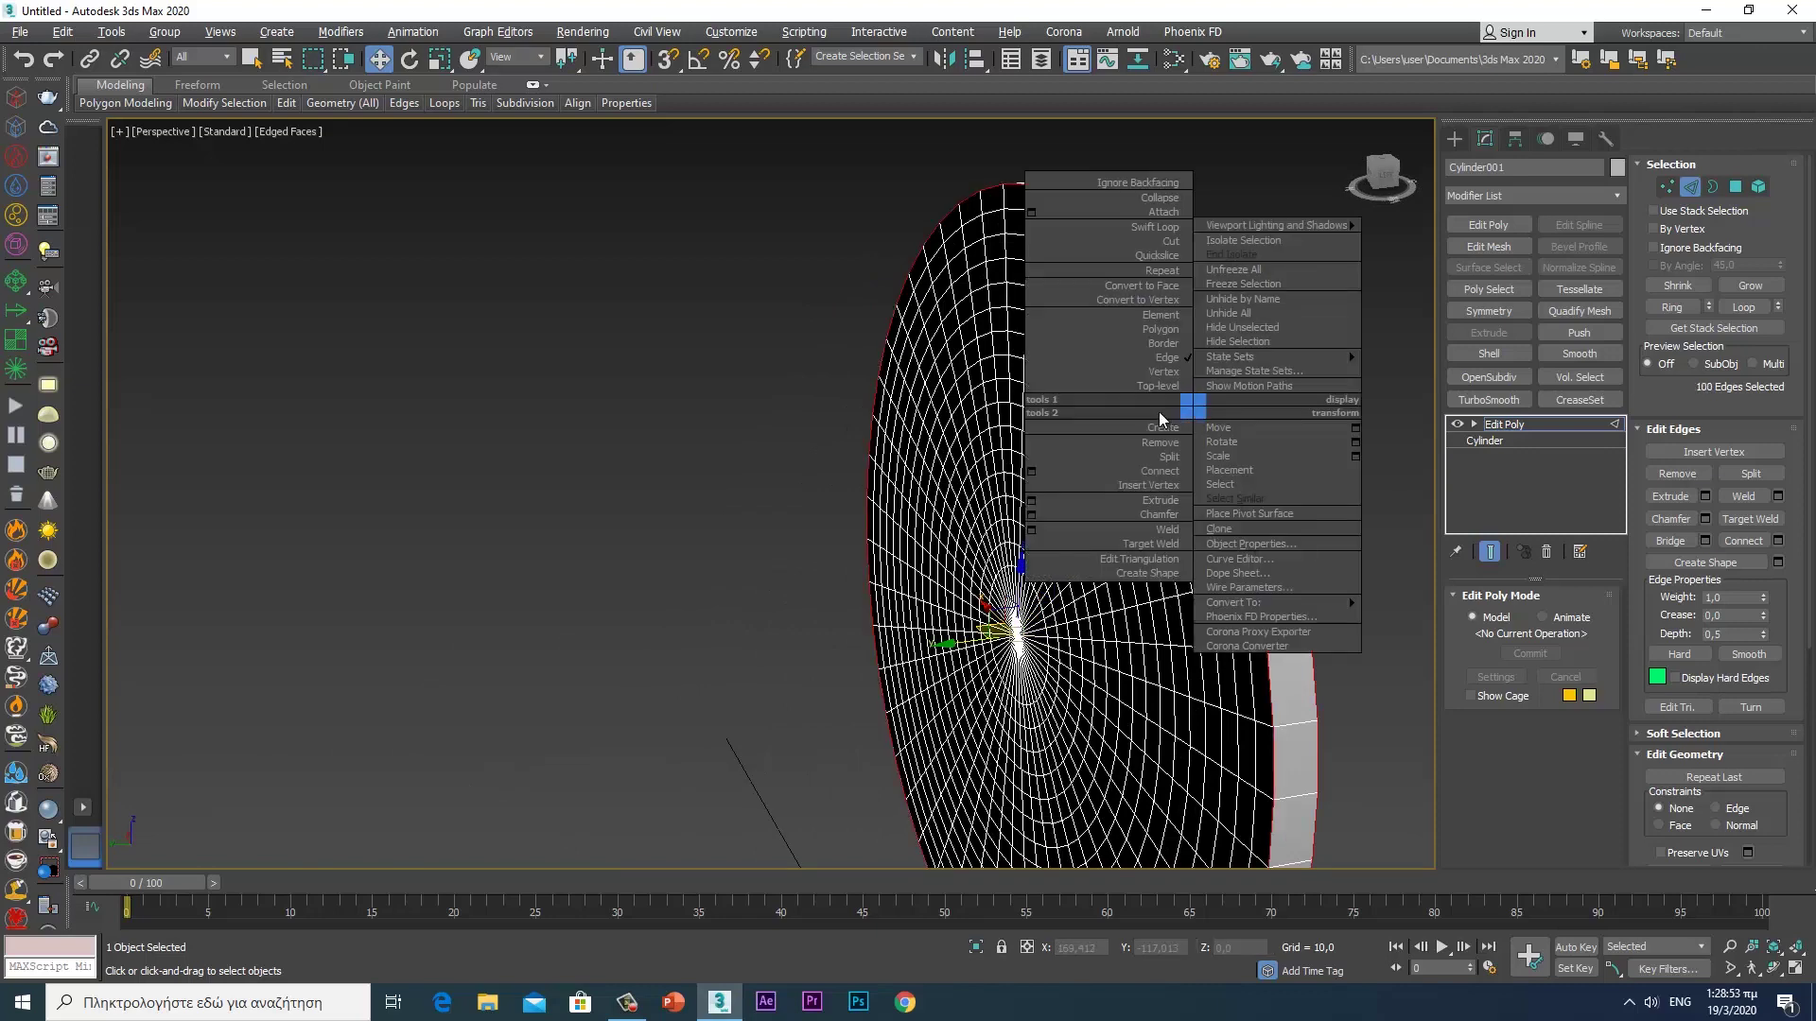
- Chamfer the selected rim loops with amount 0,7 and 1 segment
left_click(1031, 515)
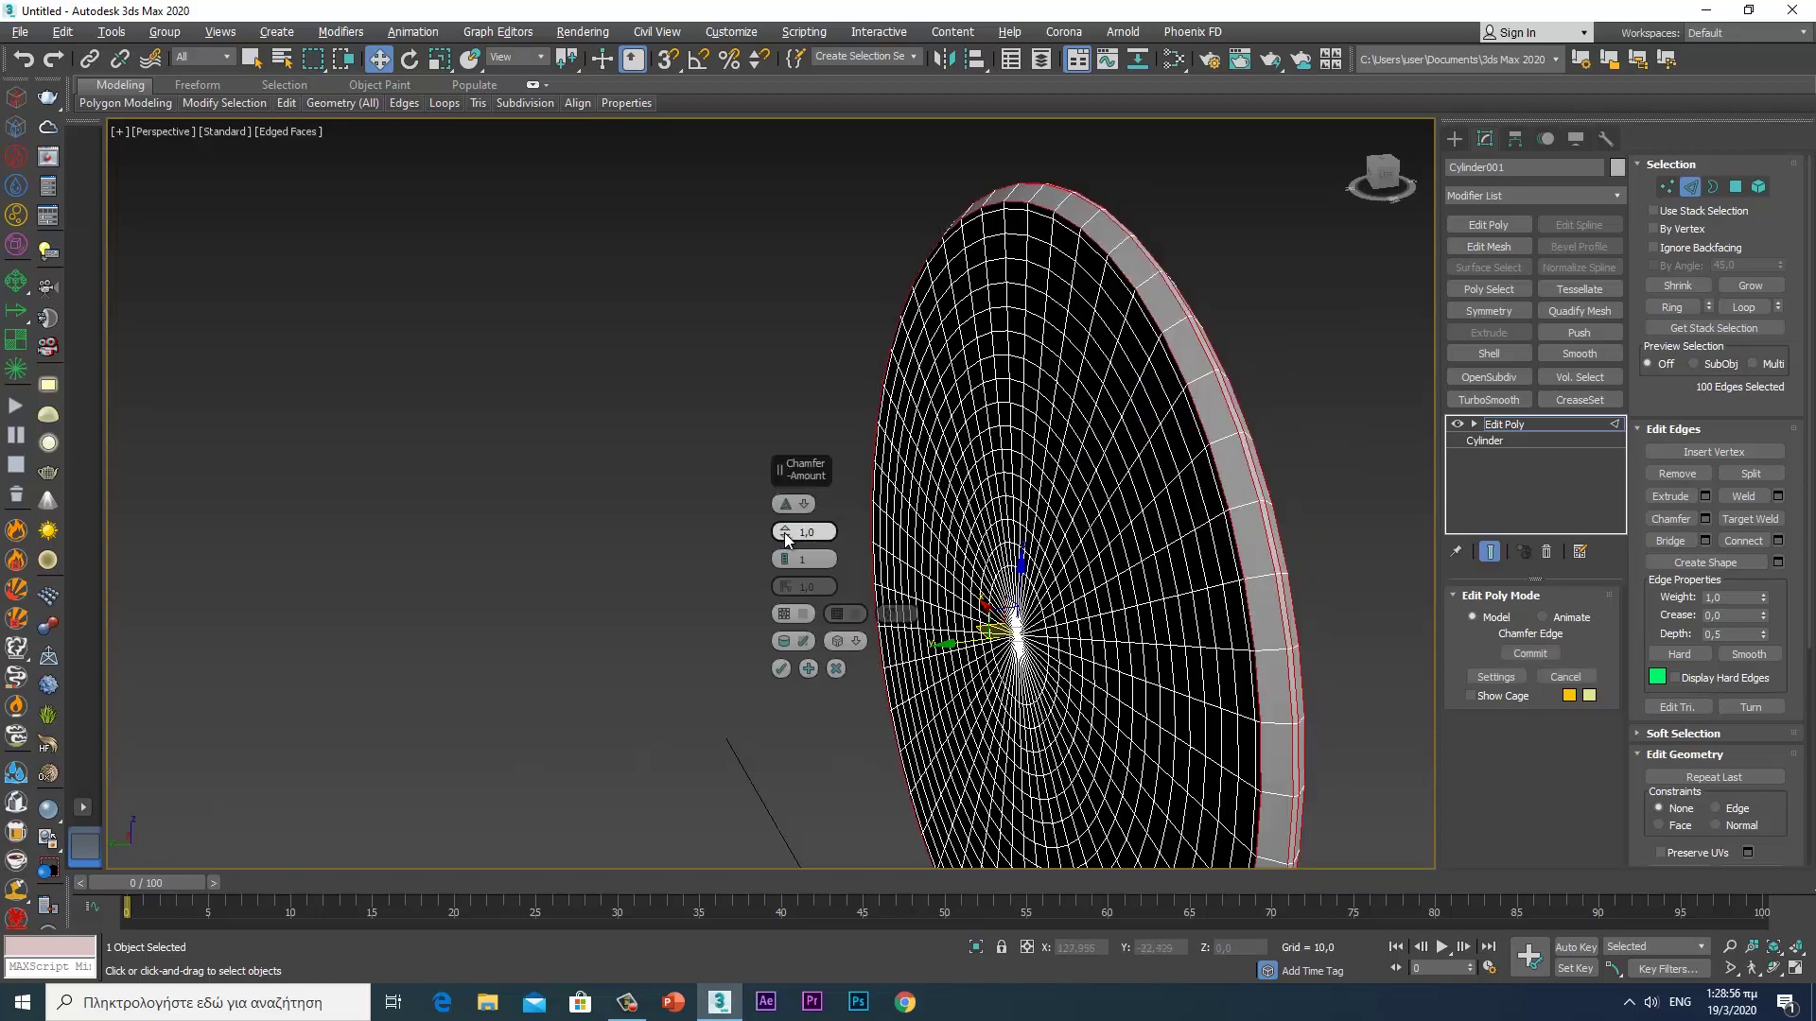
right_click(785, 535)
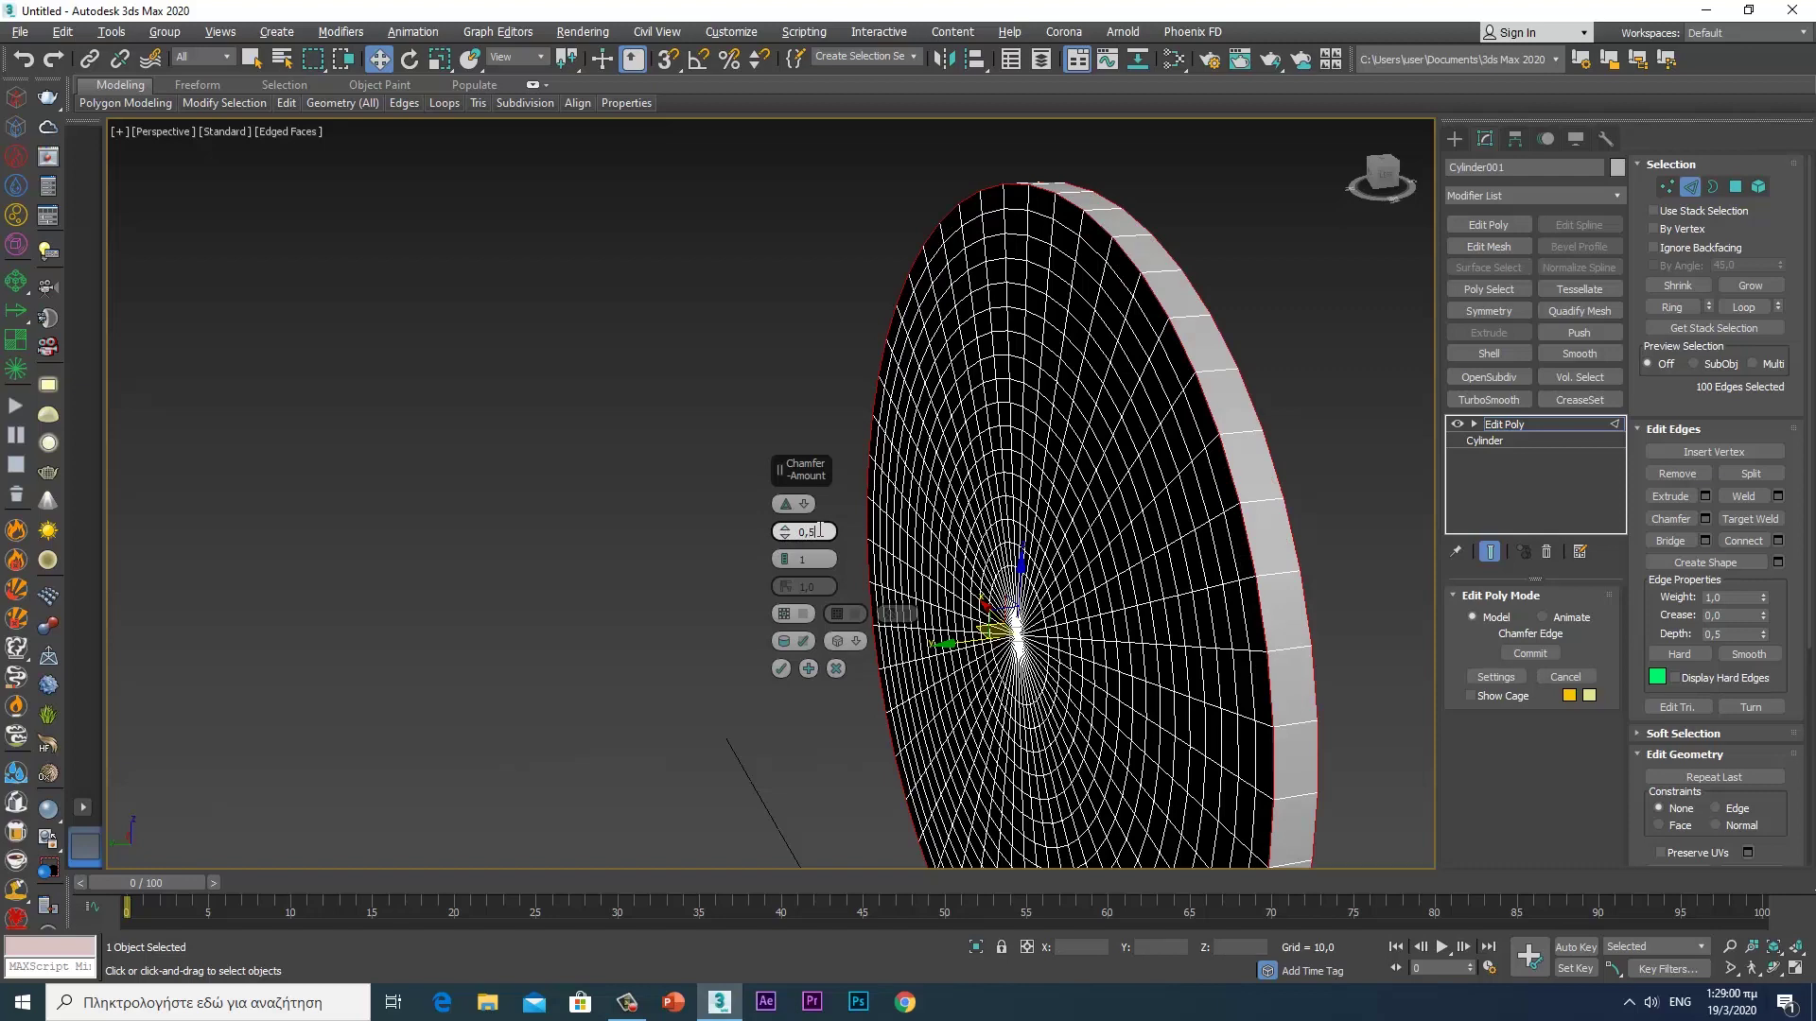
key("Return")
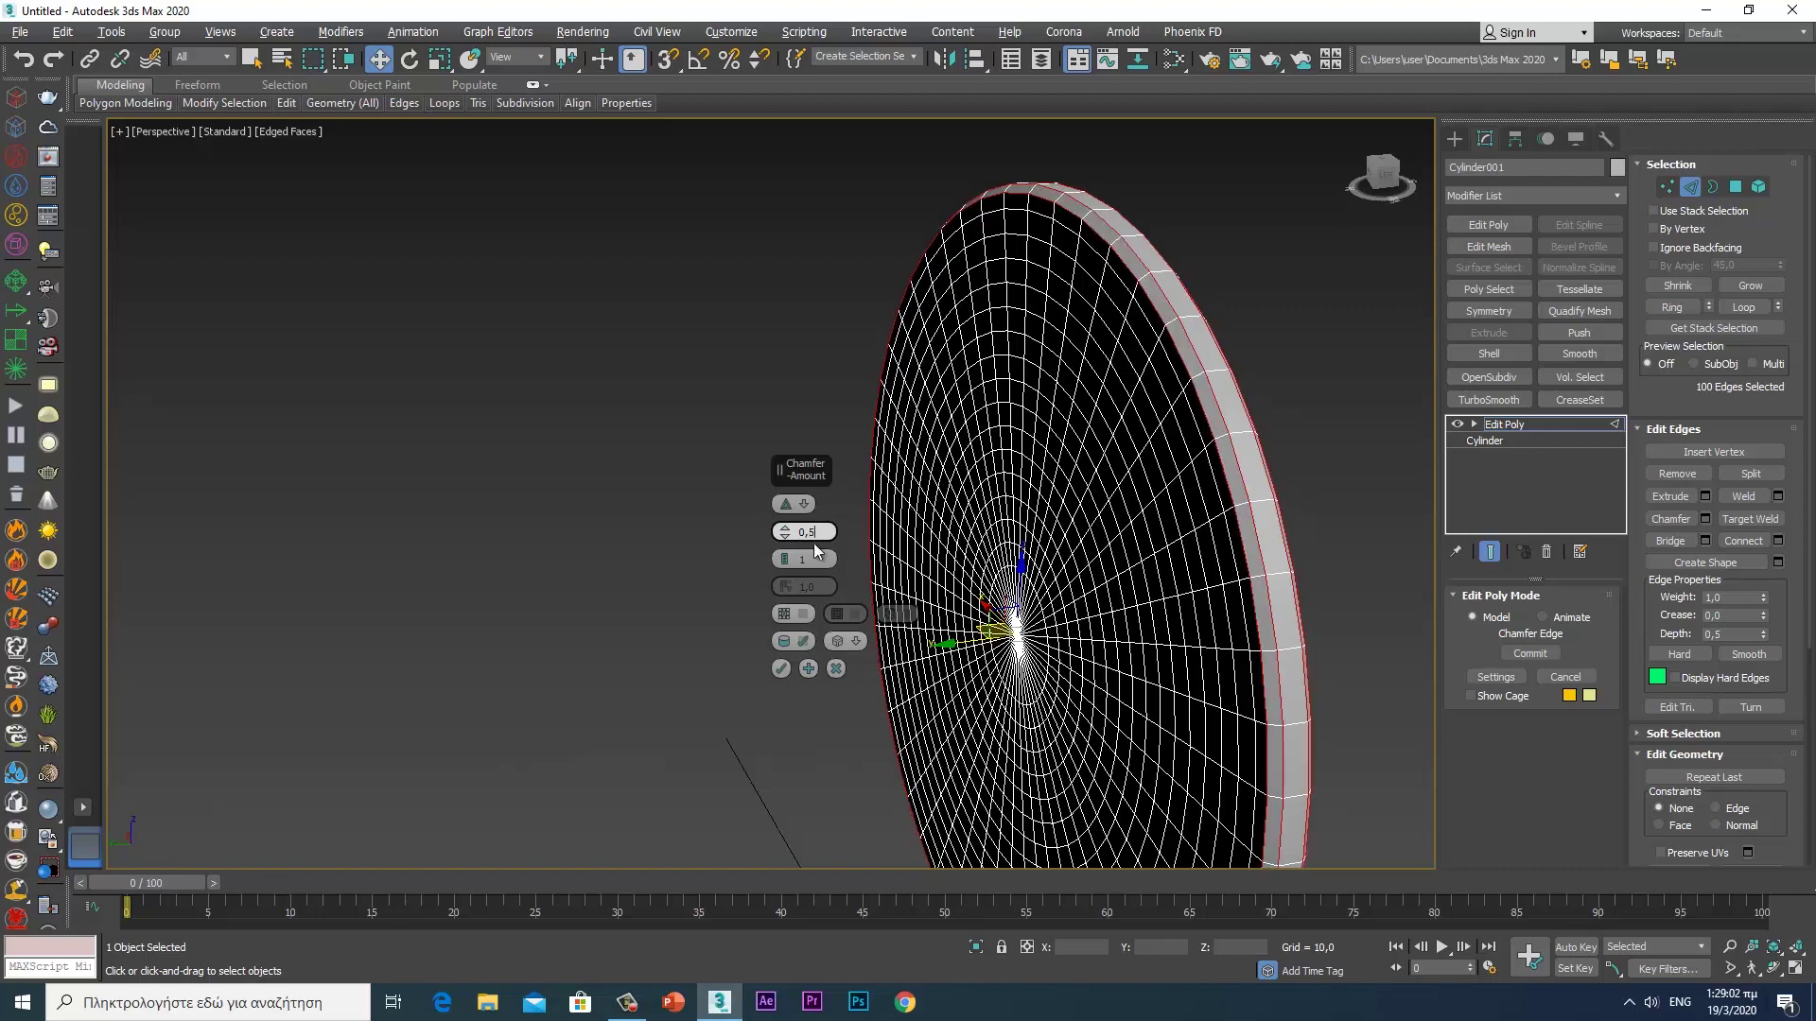
left_click(786, 557)
type("0,7")
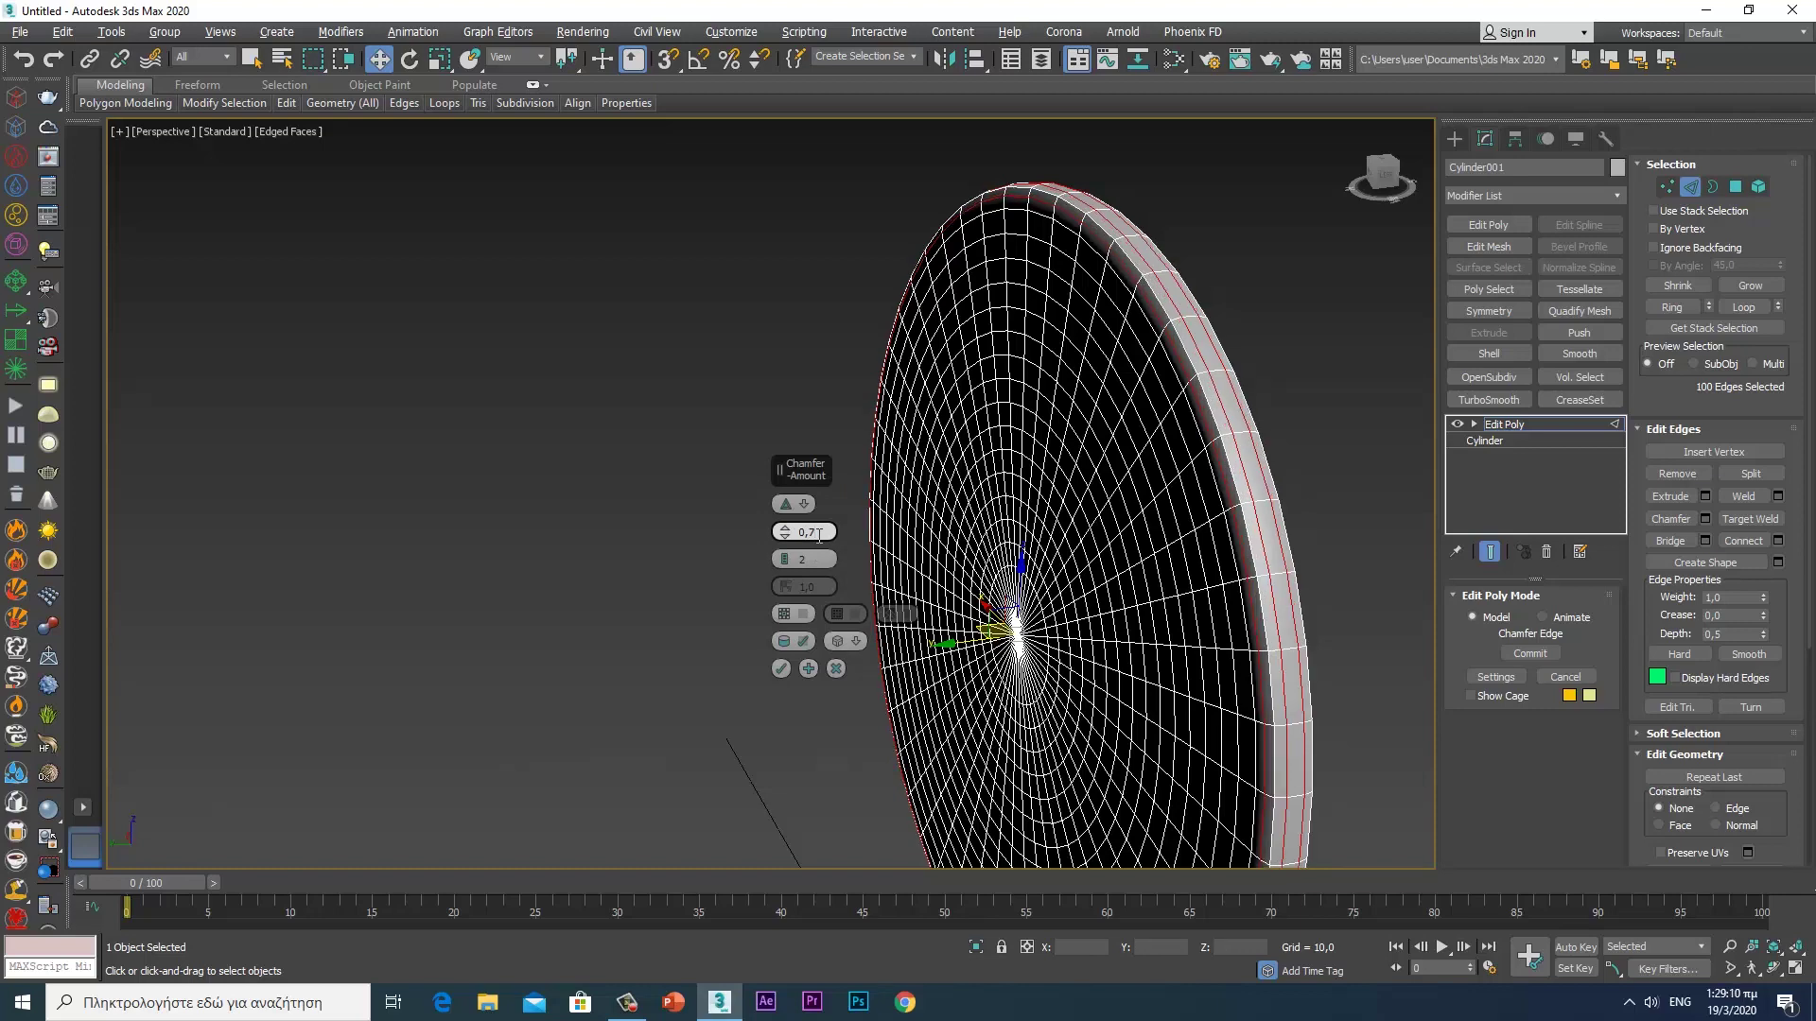
left_click(786, 562)
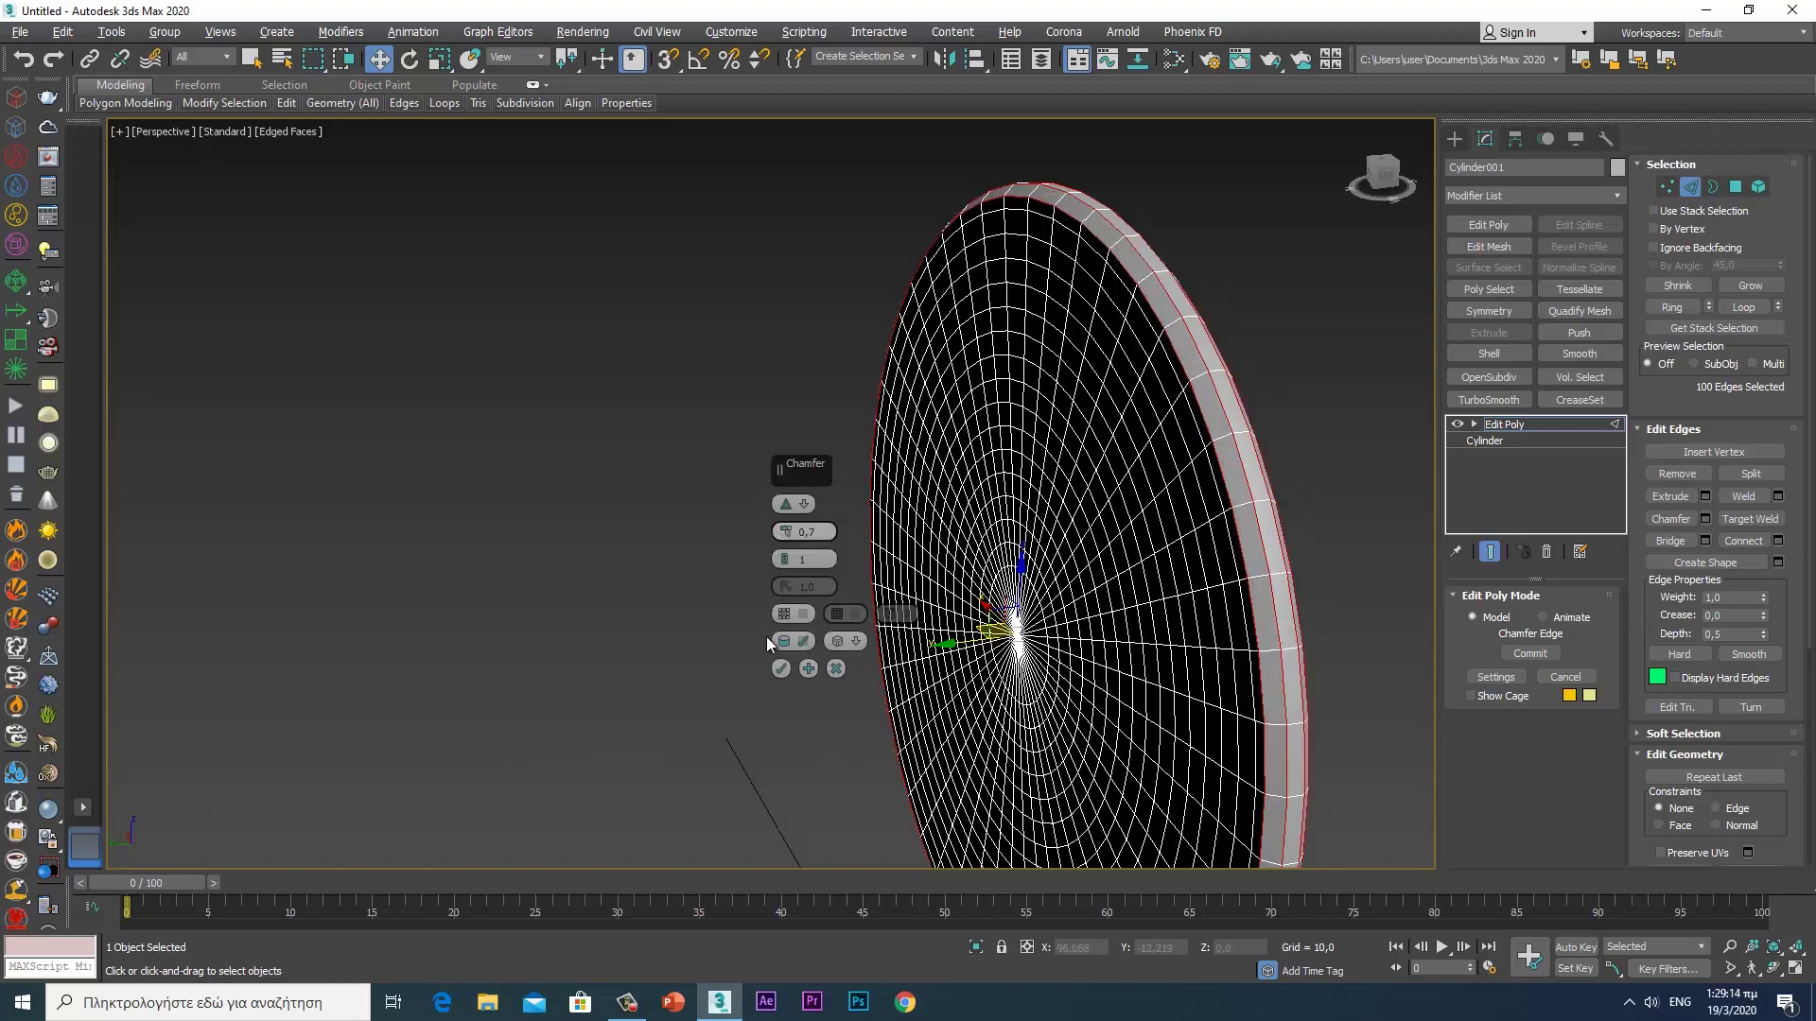
left_click(780, 669)
mouse_move(802, 592)
middle_mouse_down("alt")
mouse_move(742, 559)
mouse_move(580, 559)
mouse_move(530, 515)
mouse_move(668, 518)
mouse_move(755, 541)
mouse_move(422, 533)
mouse_move(697, 519)
mouse_move(579, 498)
middle_mouse_up("alt")
- Exit Edge mode, maximize the Top view and switch to Standard Primitives creation
left_click(1699, 188)
mouse_move(970, 360)
middle_mouse_down("alt")
mouse_move(961, 344)
mouse_move(1021, 384)
mouse_move(1119, 372)
middle_mouse_up("alt")
key("alt+w")
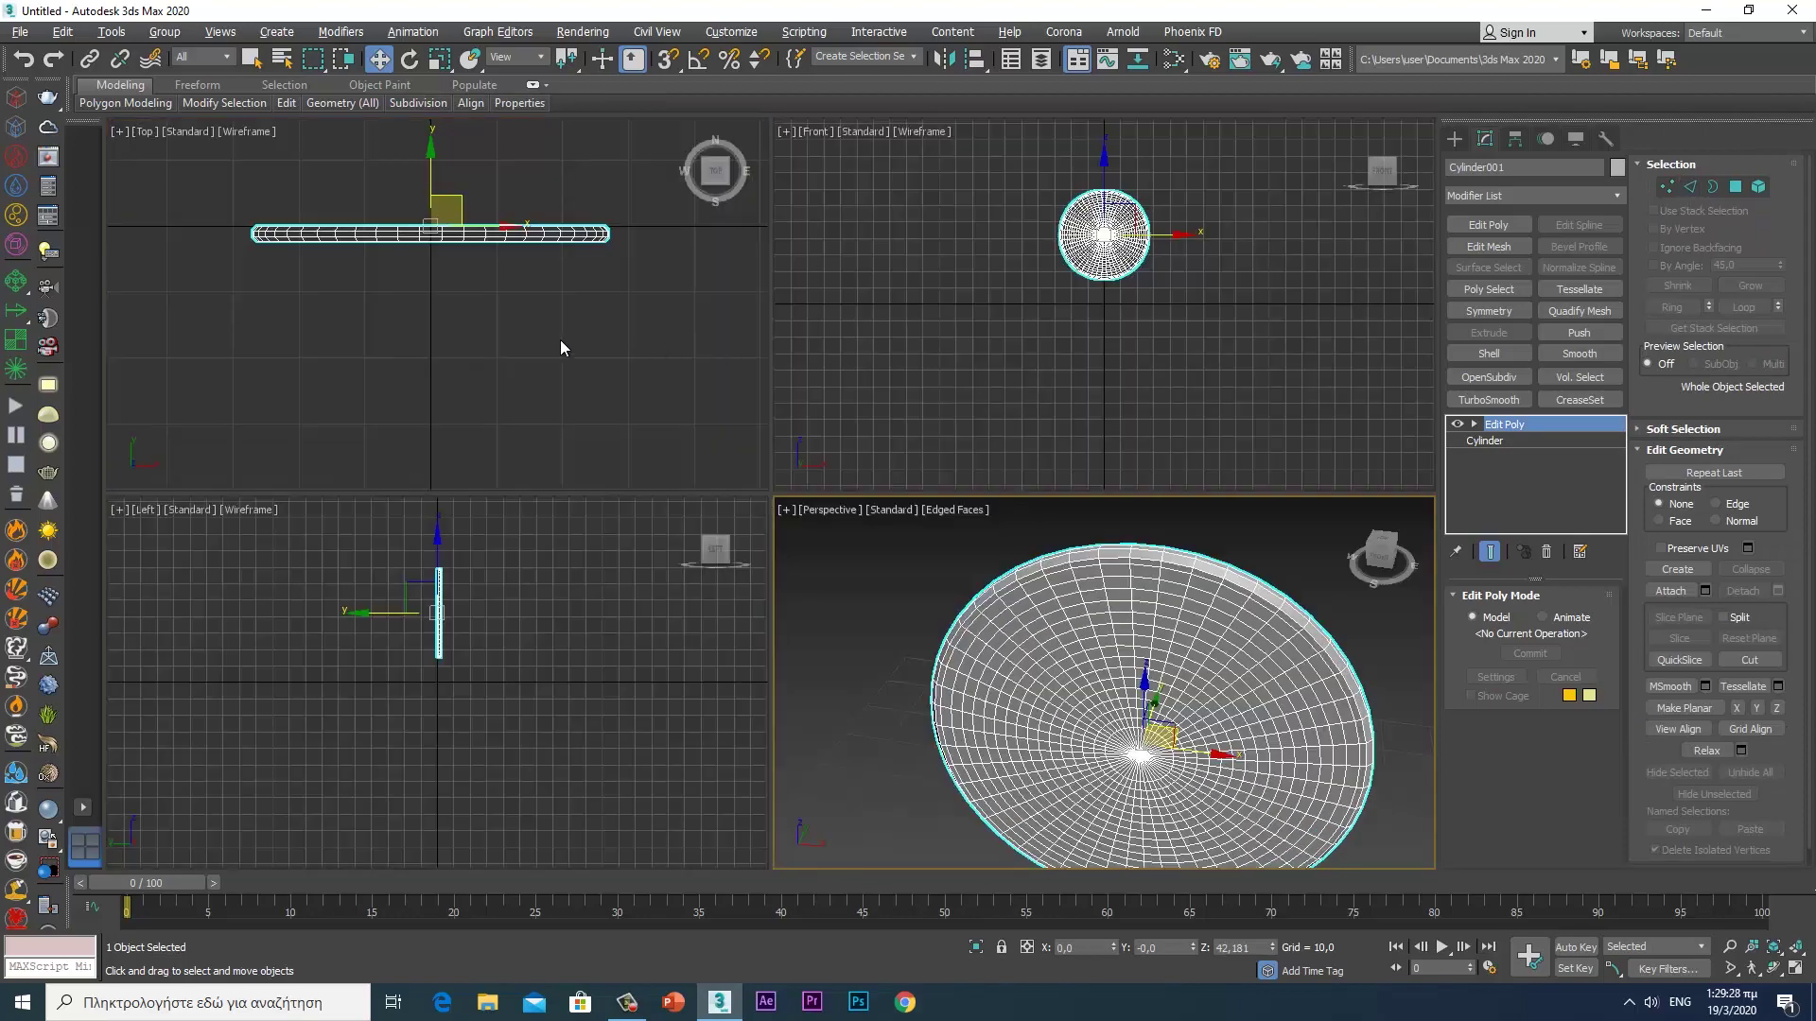
key("alt+w")
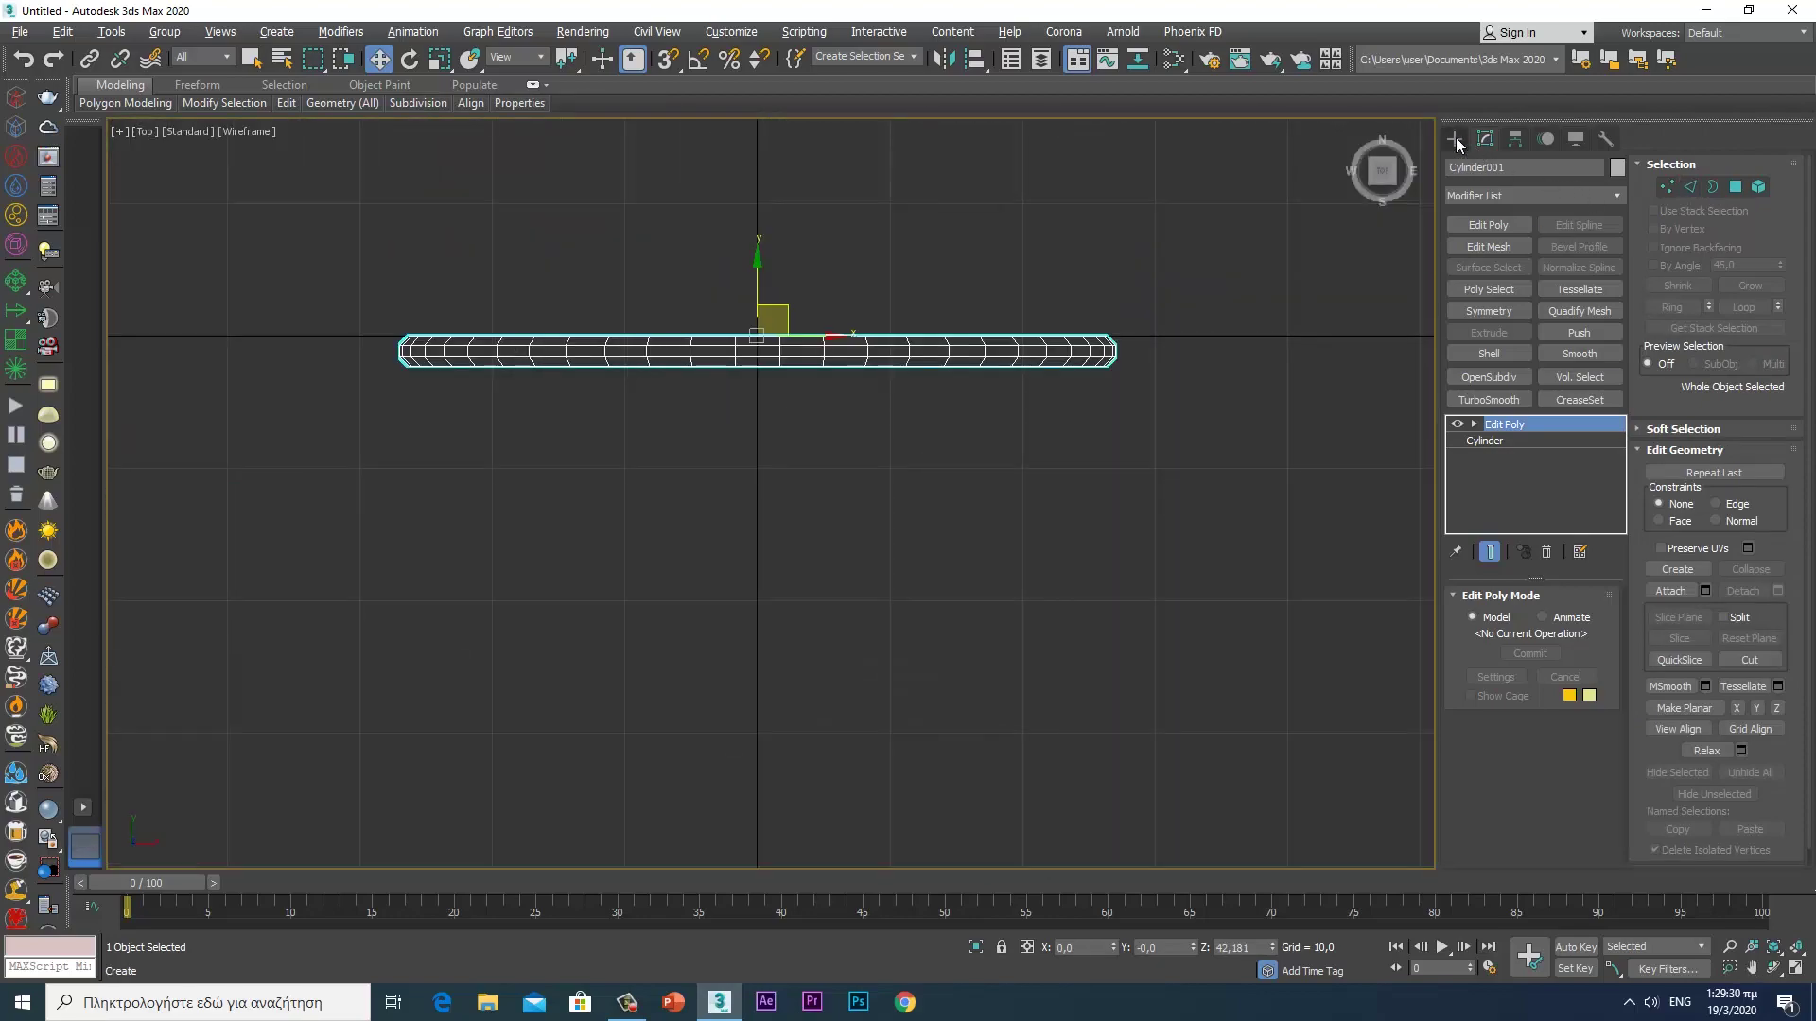
left_click(1455, 139)
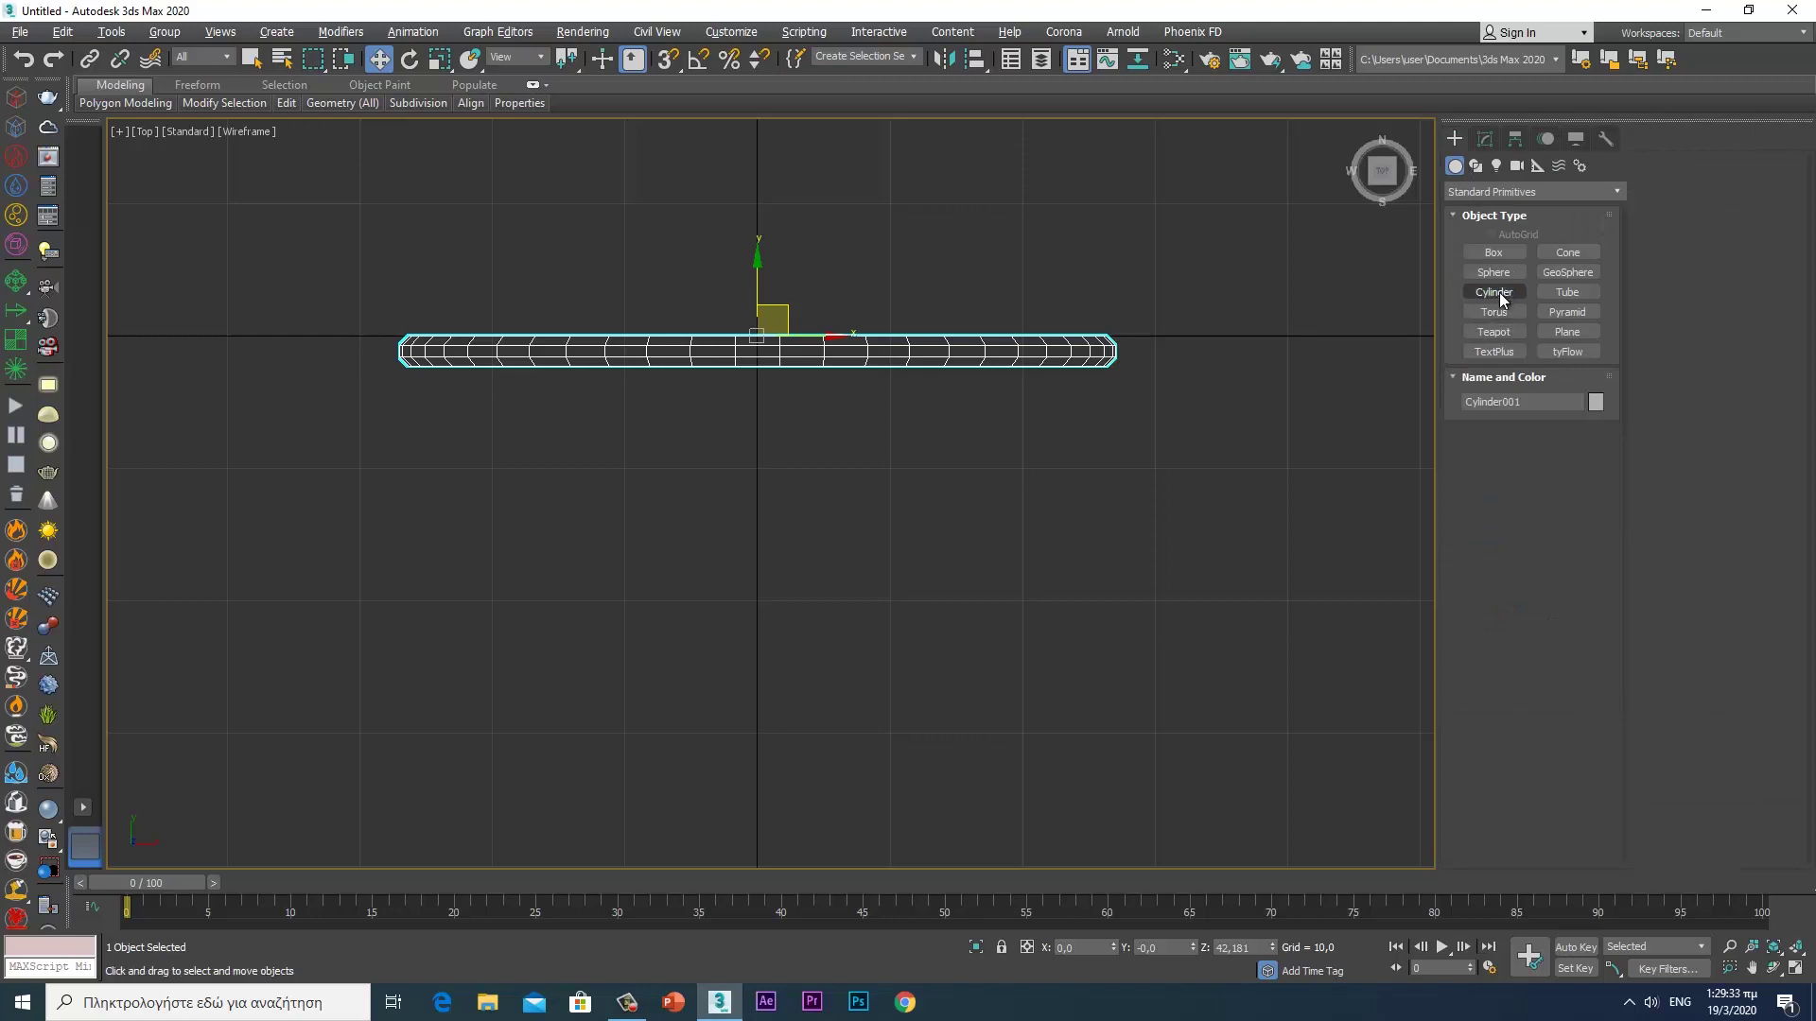
- Draw a thin cylinder rod of radius 0,384 at the disc's centre in Top view
left_click(1497, 292)
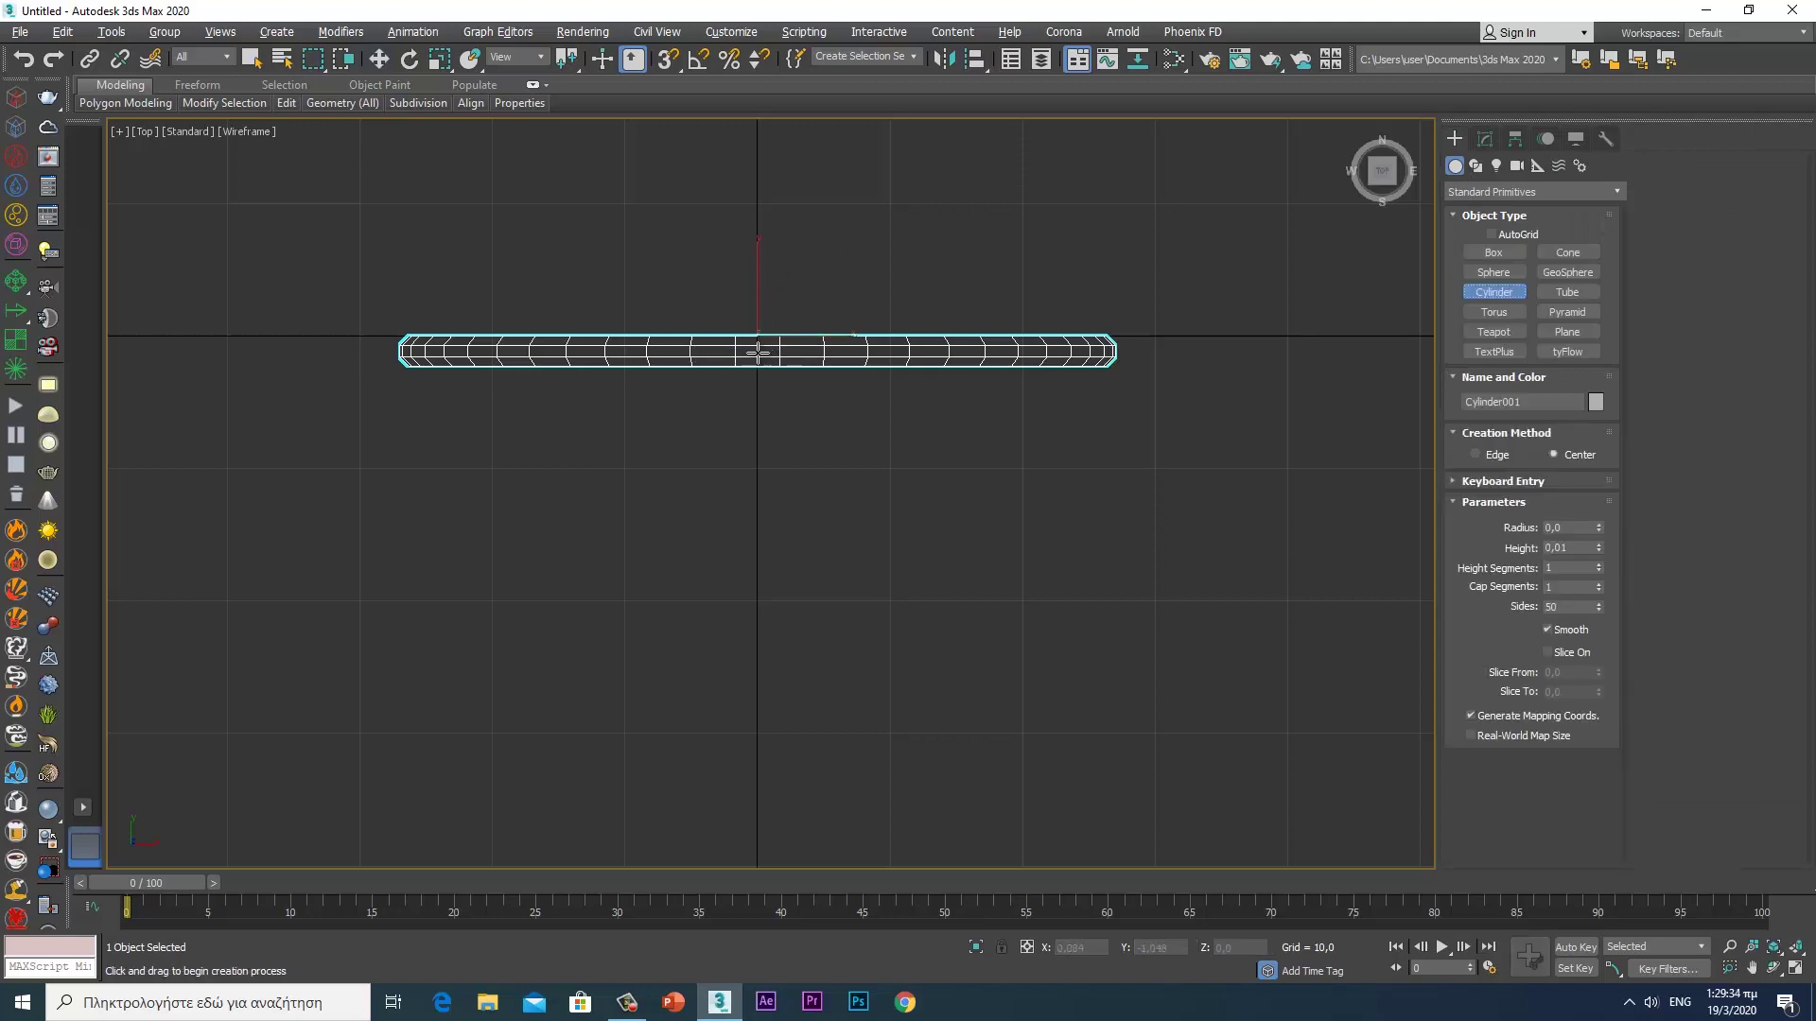
left_click_drag(759, 351, 759, 352)
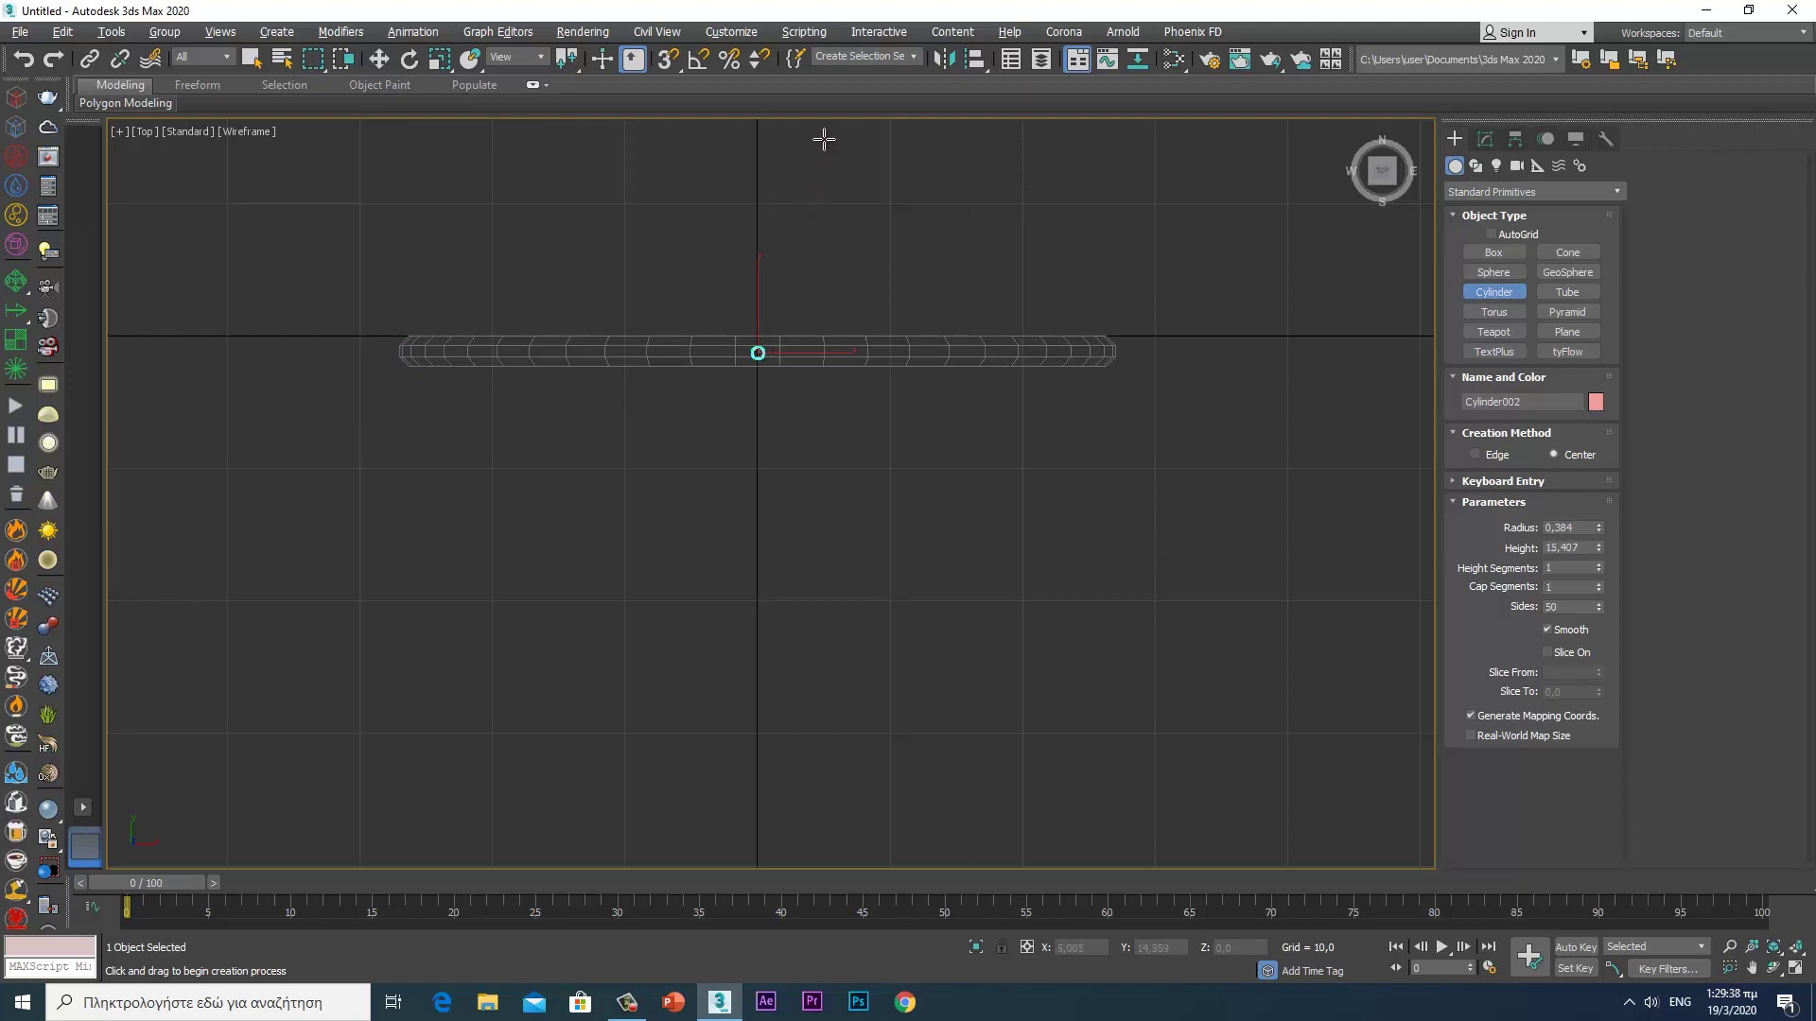
key("alt+w")
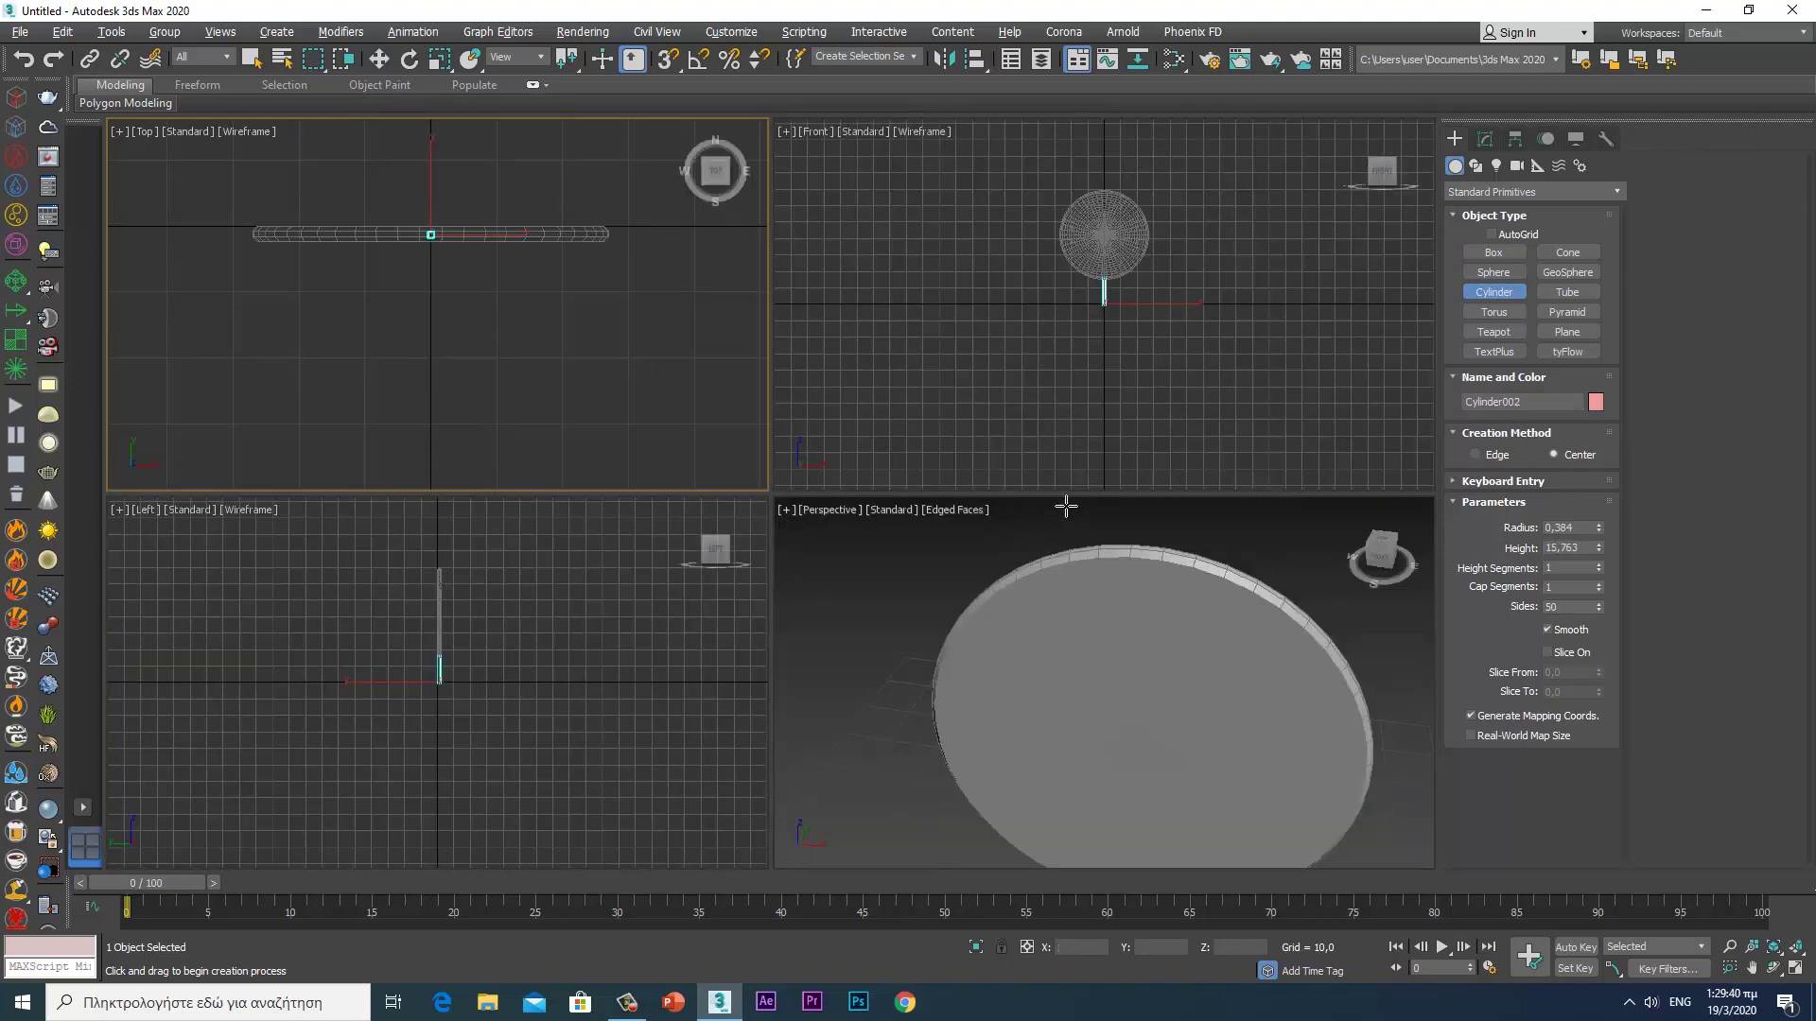
key("alt+w")
middle_click_drag(770, 548, 853, 581)
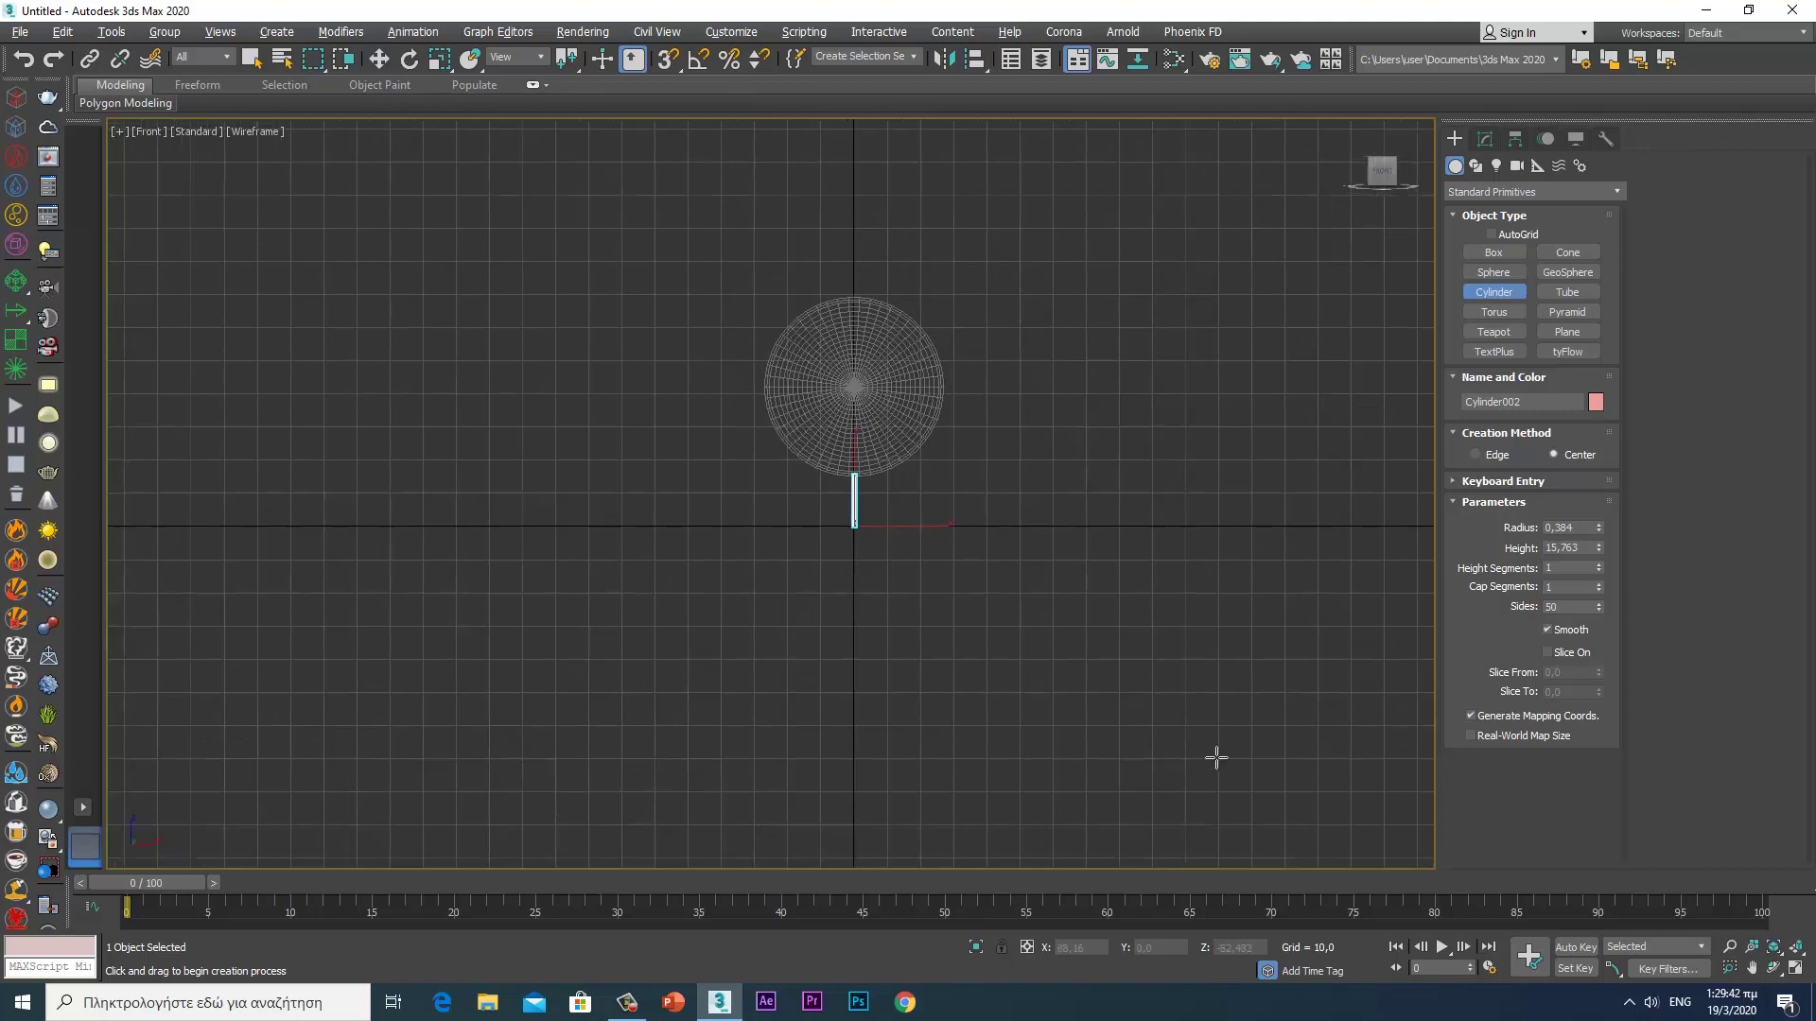
left_click(1485, 140)
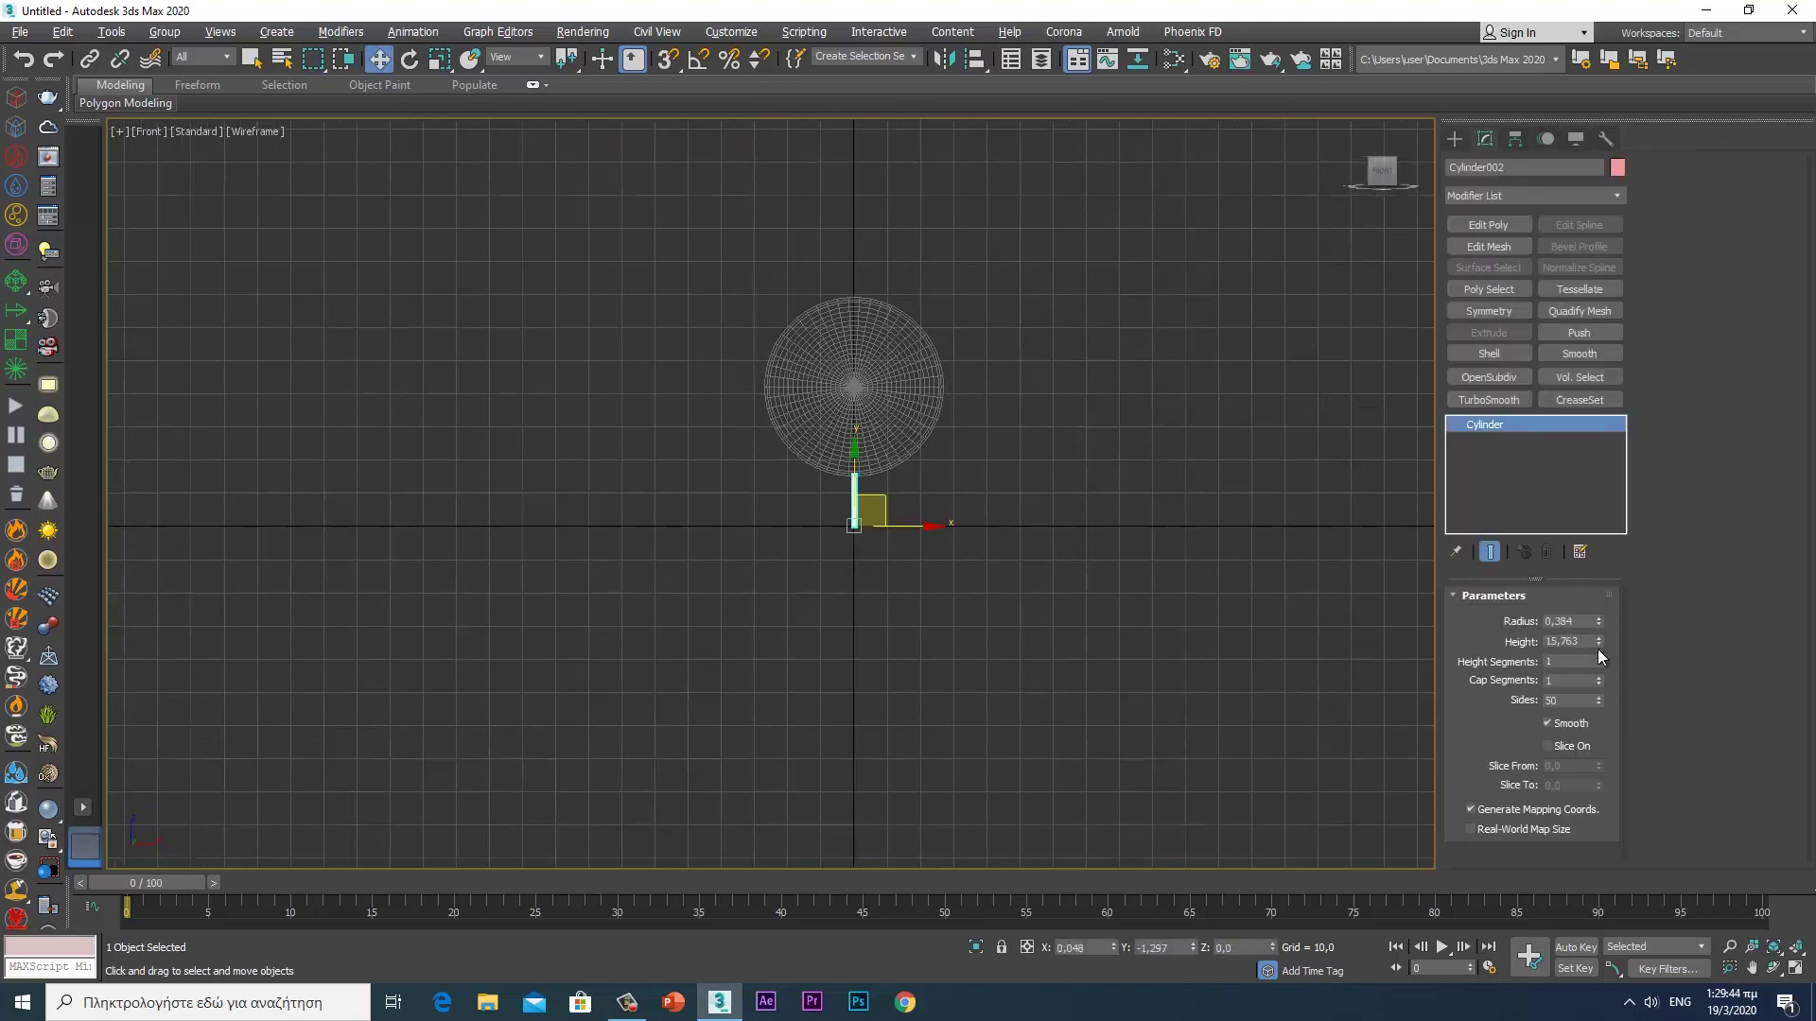
- Lengthen the rod to height 69,043 and move it up above the disc
left_click_drag(1598, 643, 1588, 323)
left_click(1488, 225)
left_click(854, 373)
key("ctrl+z")
left_click(855, 522)
left_click_drag(856, 458, 869, 227)
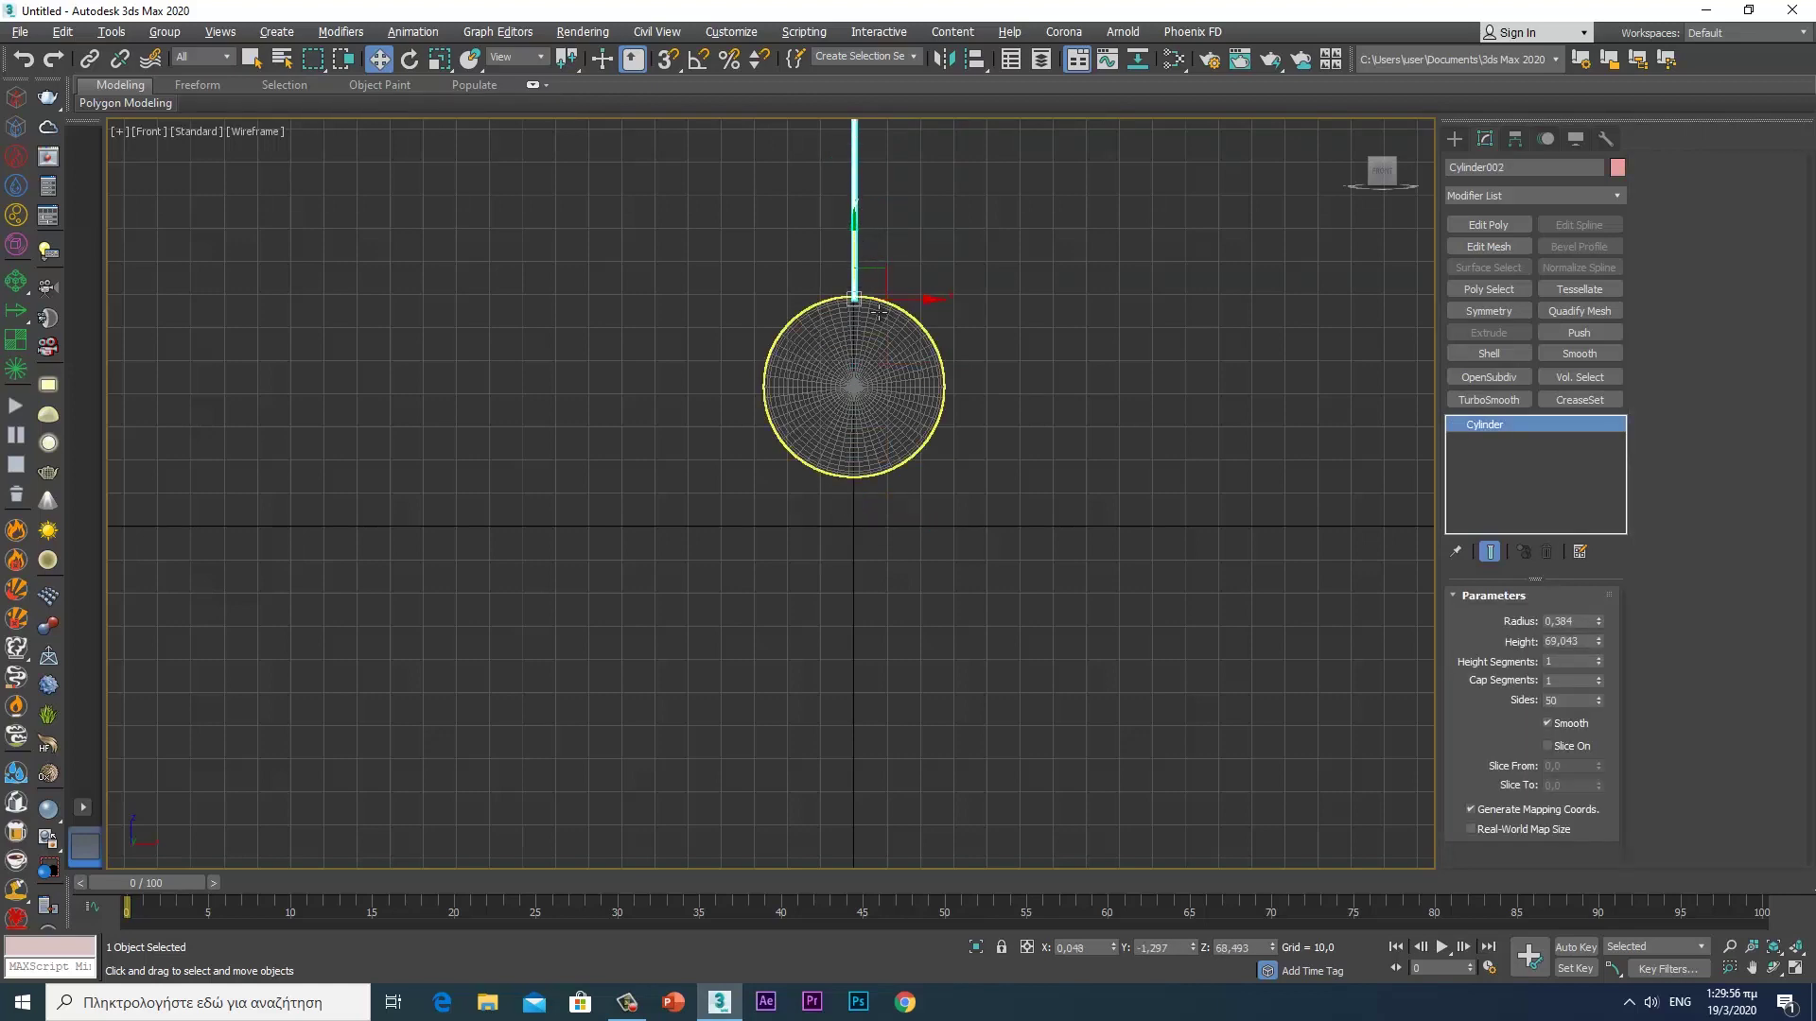
- Reduce the rod to 12 sides and view it against the disc
key("alt+w")
key("alt+w")
mouse_move(969, 519)
middle_mouse_down("alt")
mouse_move(864, 519)
mouse_move(823, 382)
middle_mouse_up("alt")
middle_click_drag(892, 481, 1200, 559, "alt")
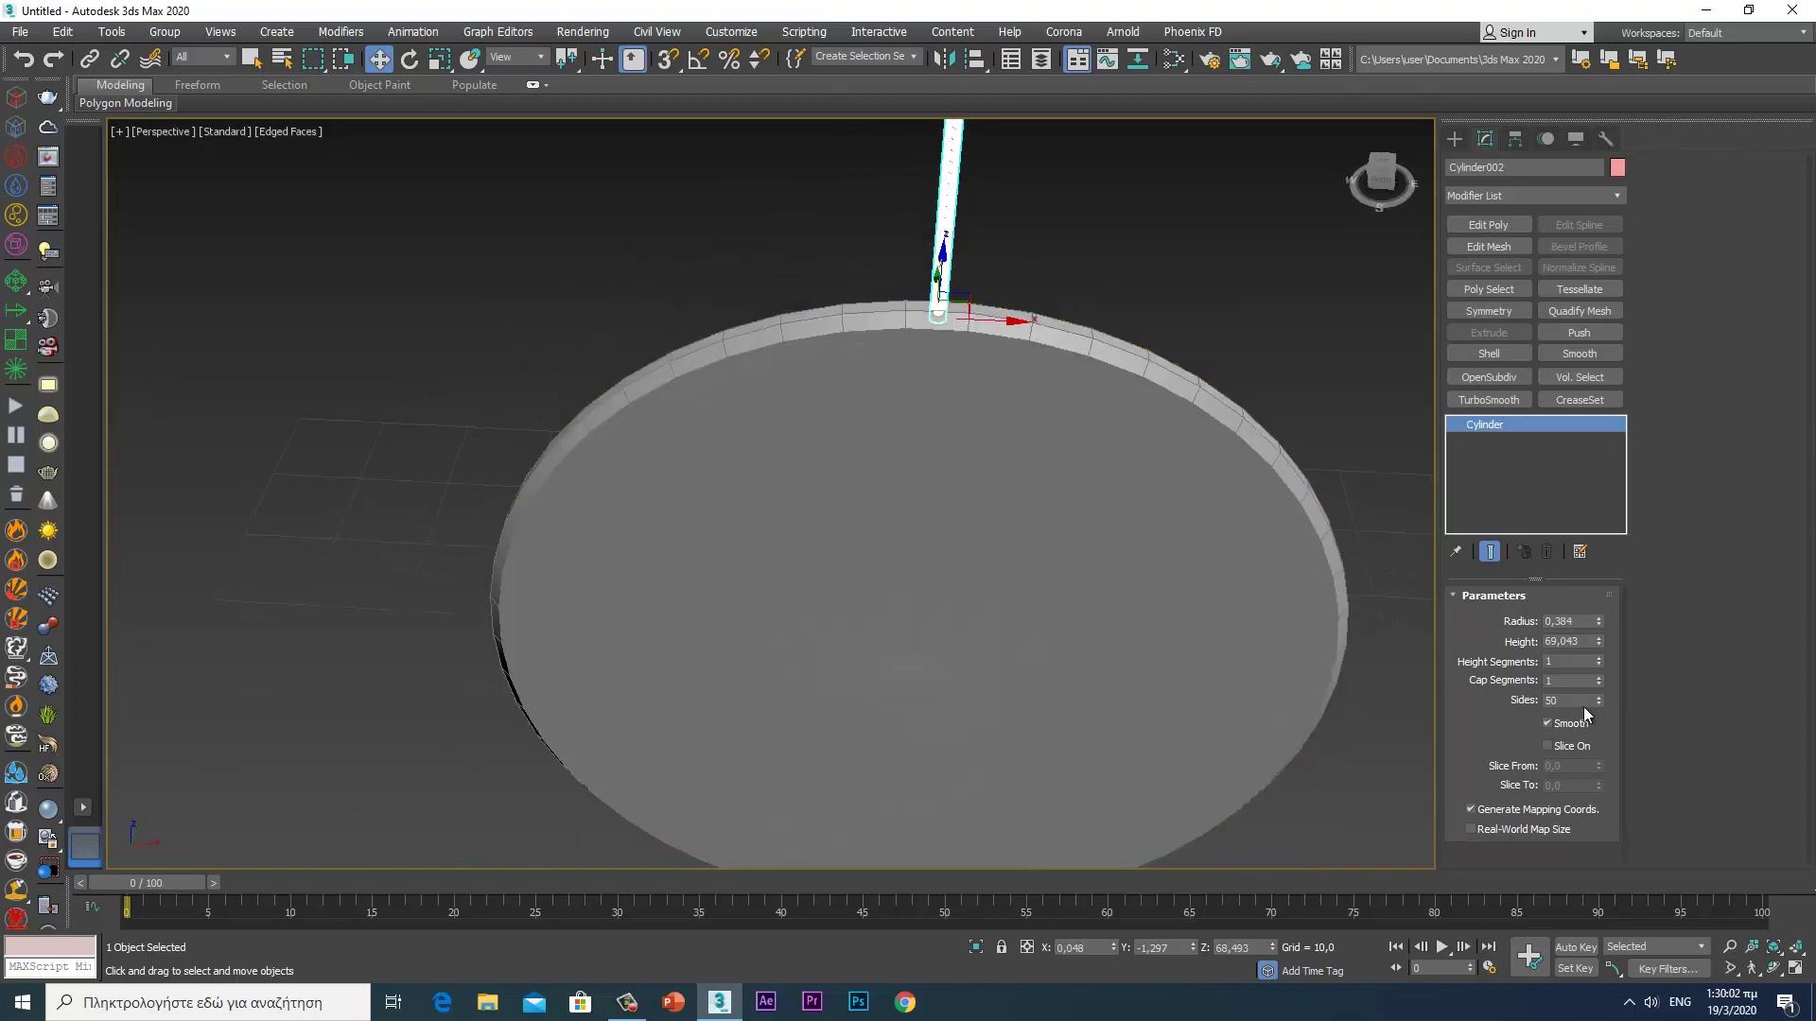
double_click(1554, 702)
type("12")
key("Return")
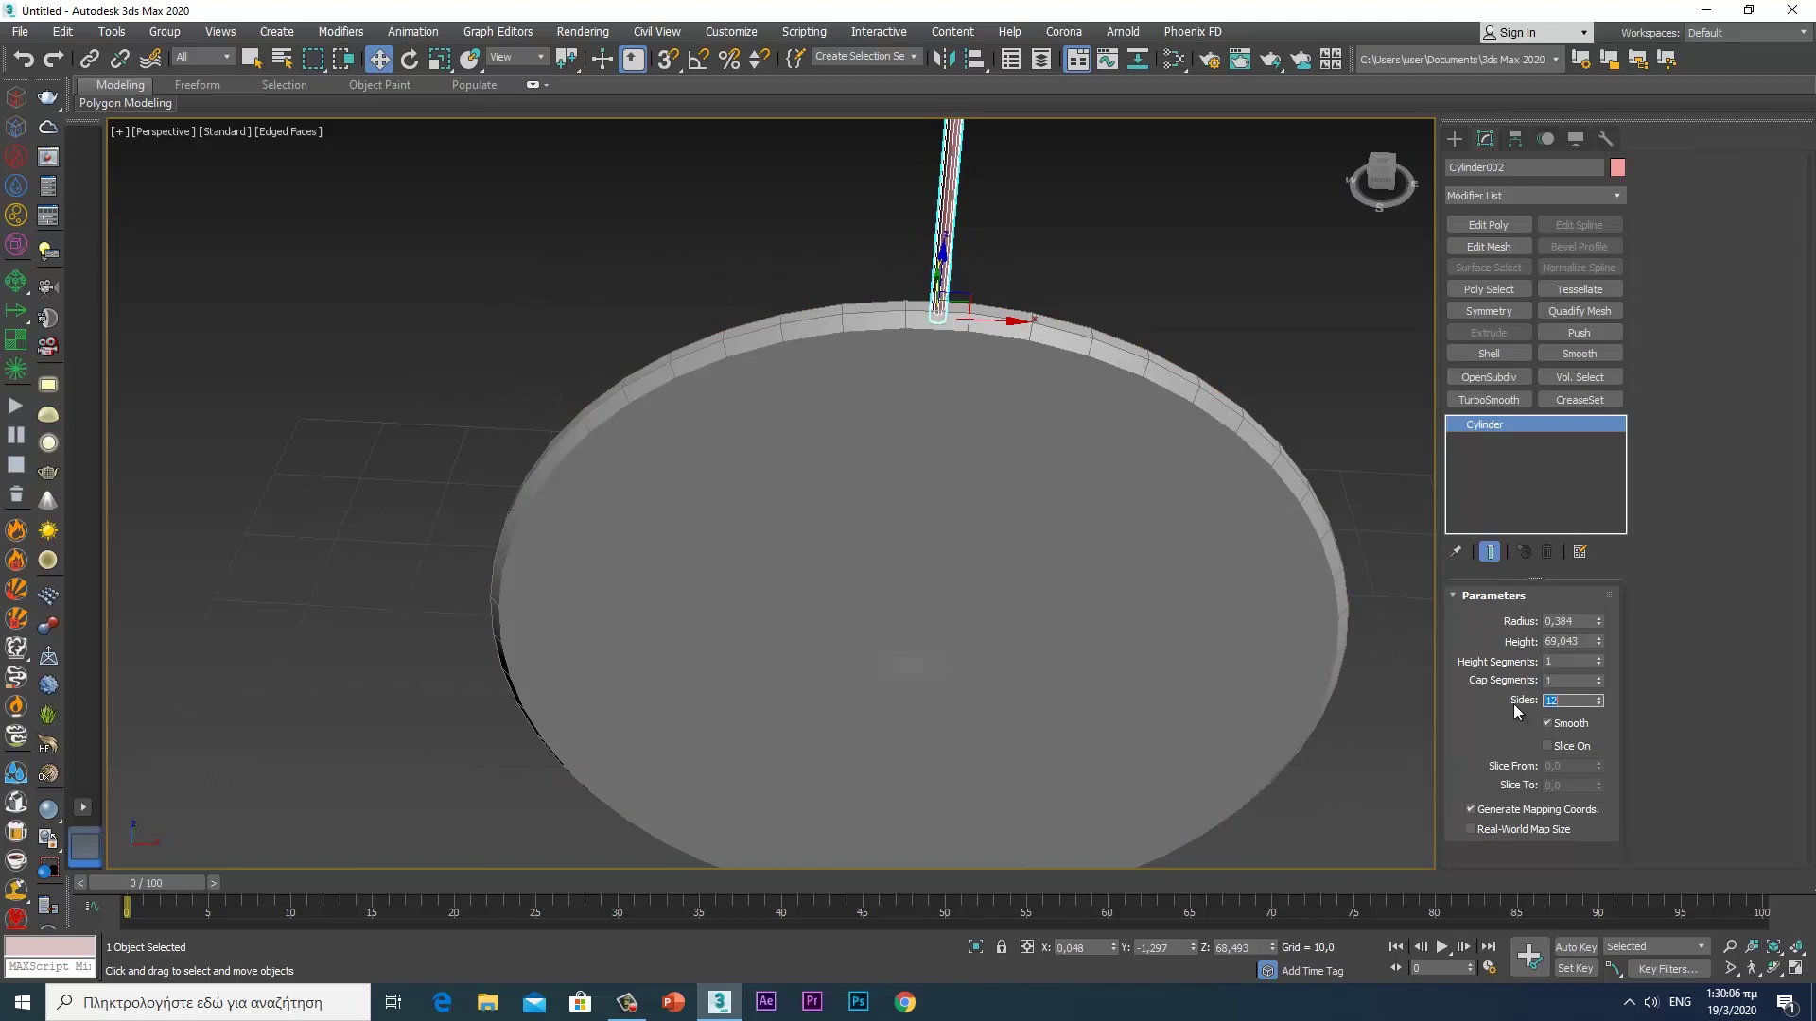
middle_click_drag(1046, 434, 1011, 682)
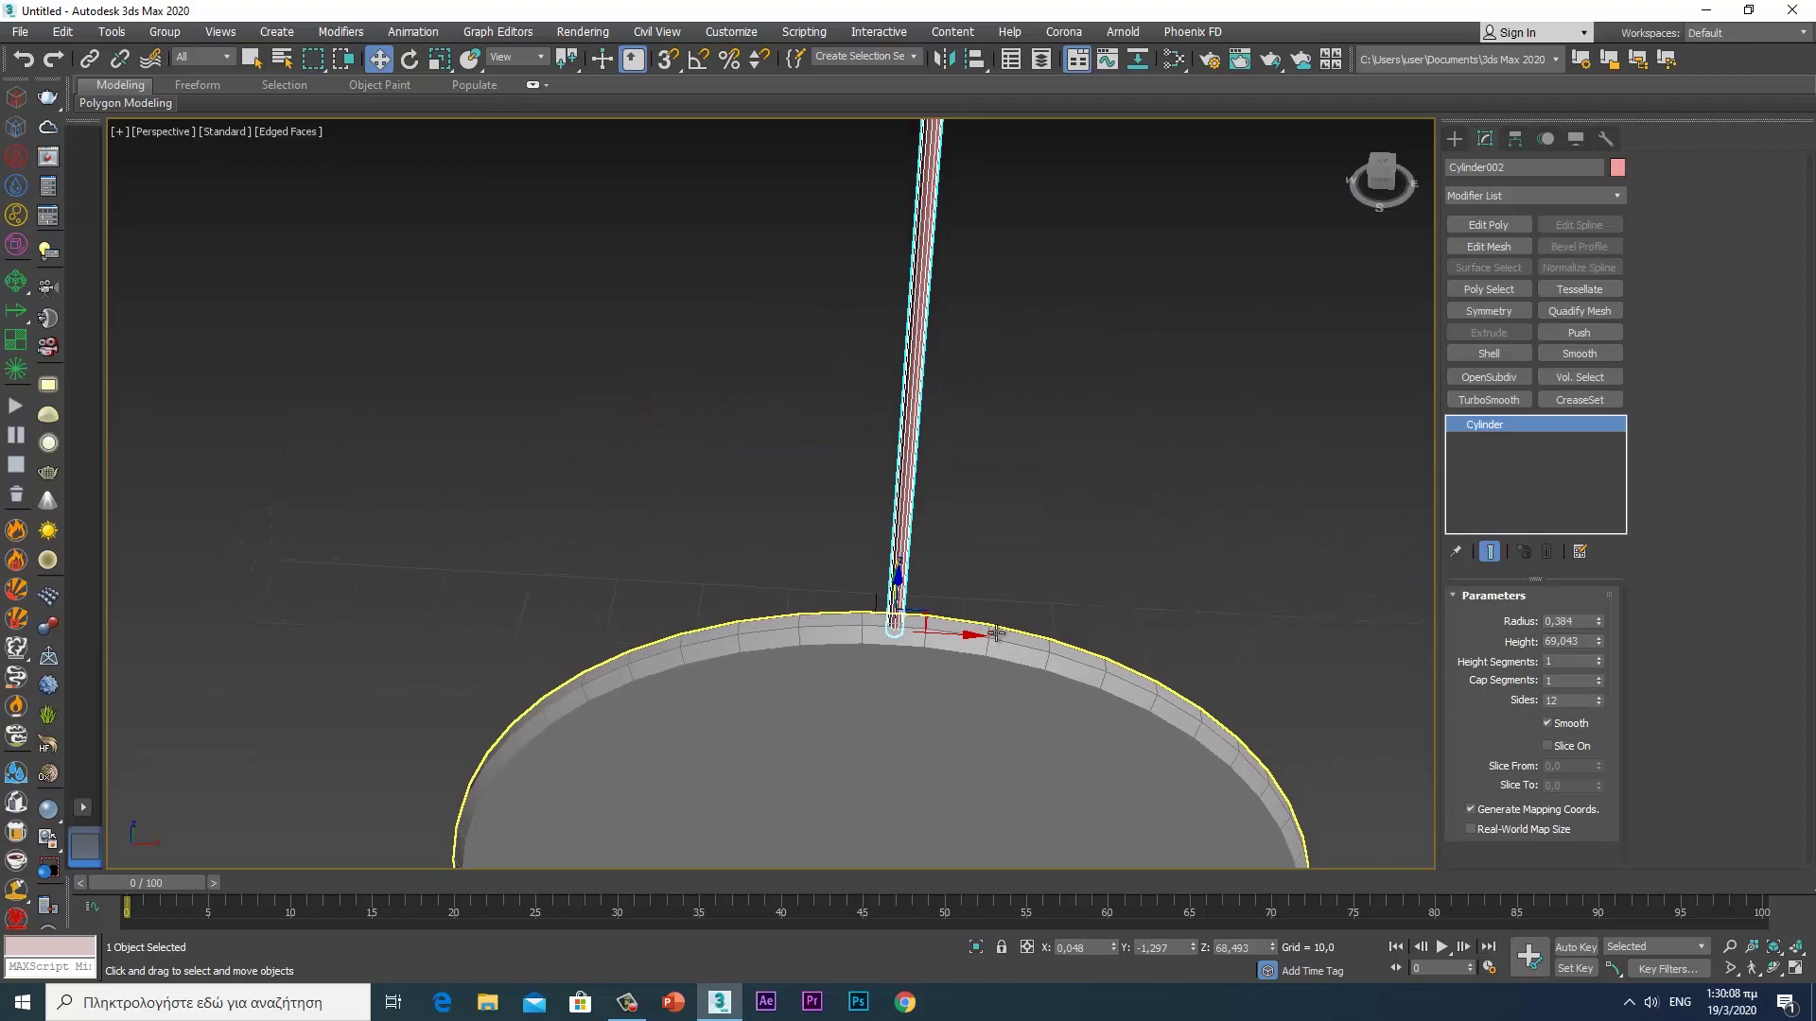
mouse_move(1033, 548)
middle_mouse_down("alt")
mouse_move(939, 523)
mouse_move(972, 498)
mouse_move(1029, 519)
mouse_move(1025, 621)
mouse_move(1018, 598)
mouse_move(1047, 592)
mouse_move(885, 577)
mouse_move(993, 587)
middle_mouse_up("alt")
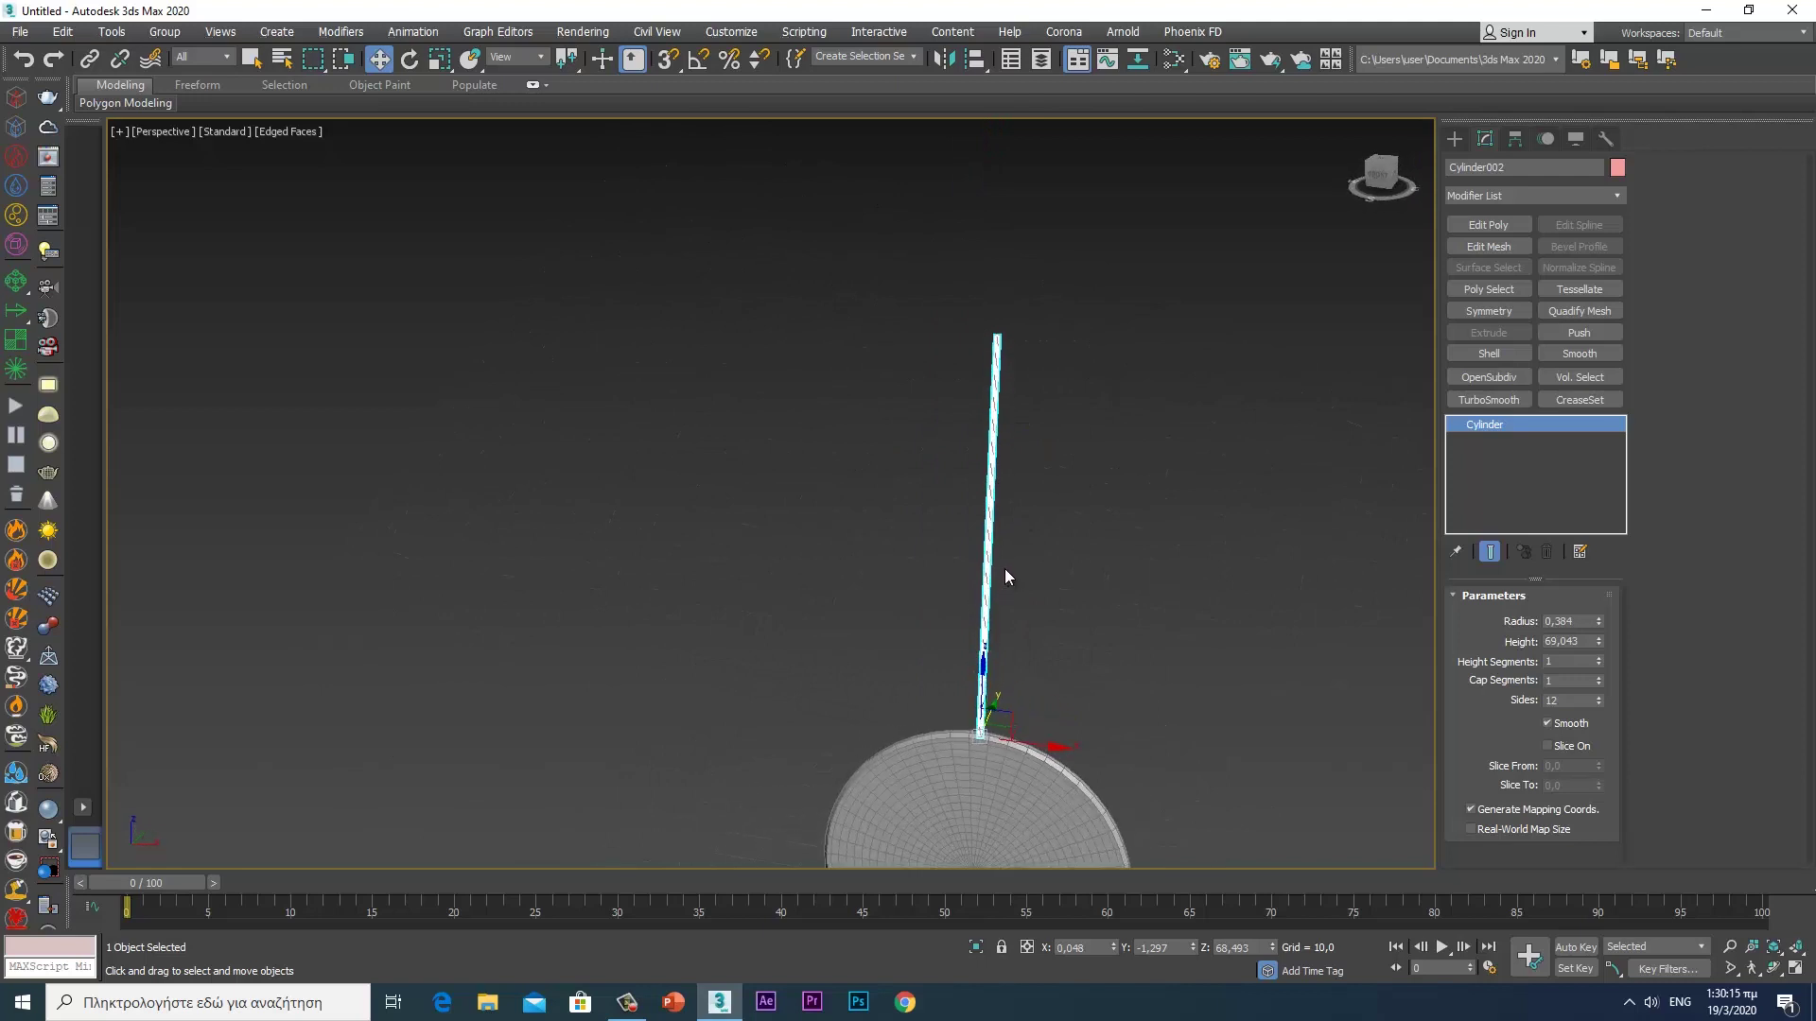
- Align the rod's pivot to its top end (Z 137,536) using Affect Pivot Only and Maximum
left_click(1514, 140)
left_click(1513, 272)
key("alt+a")
left_click(996, 391)
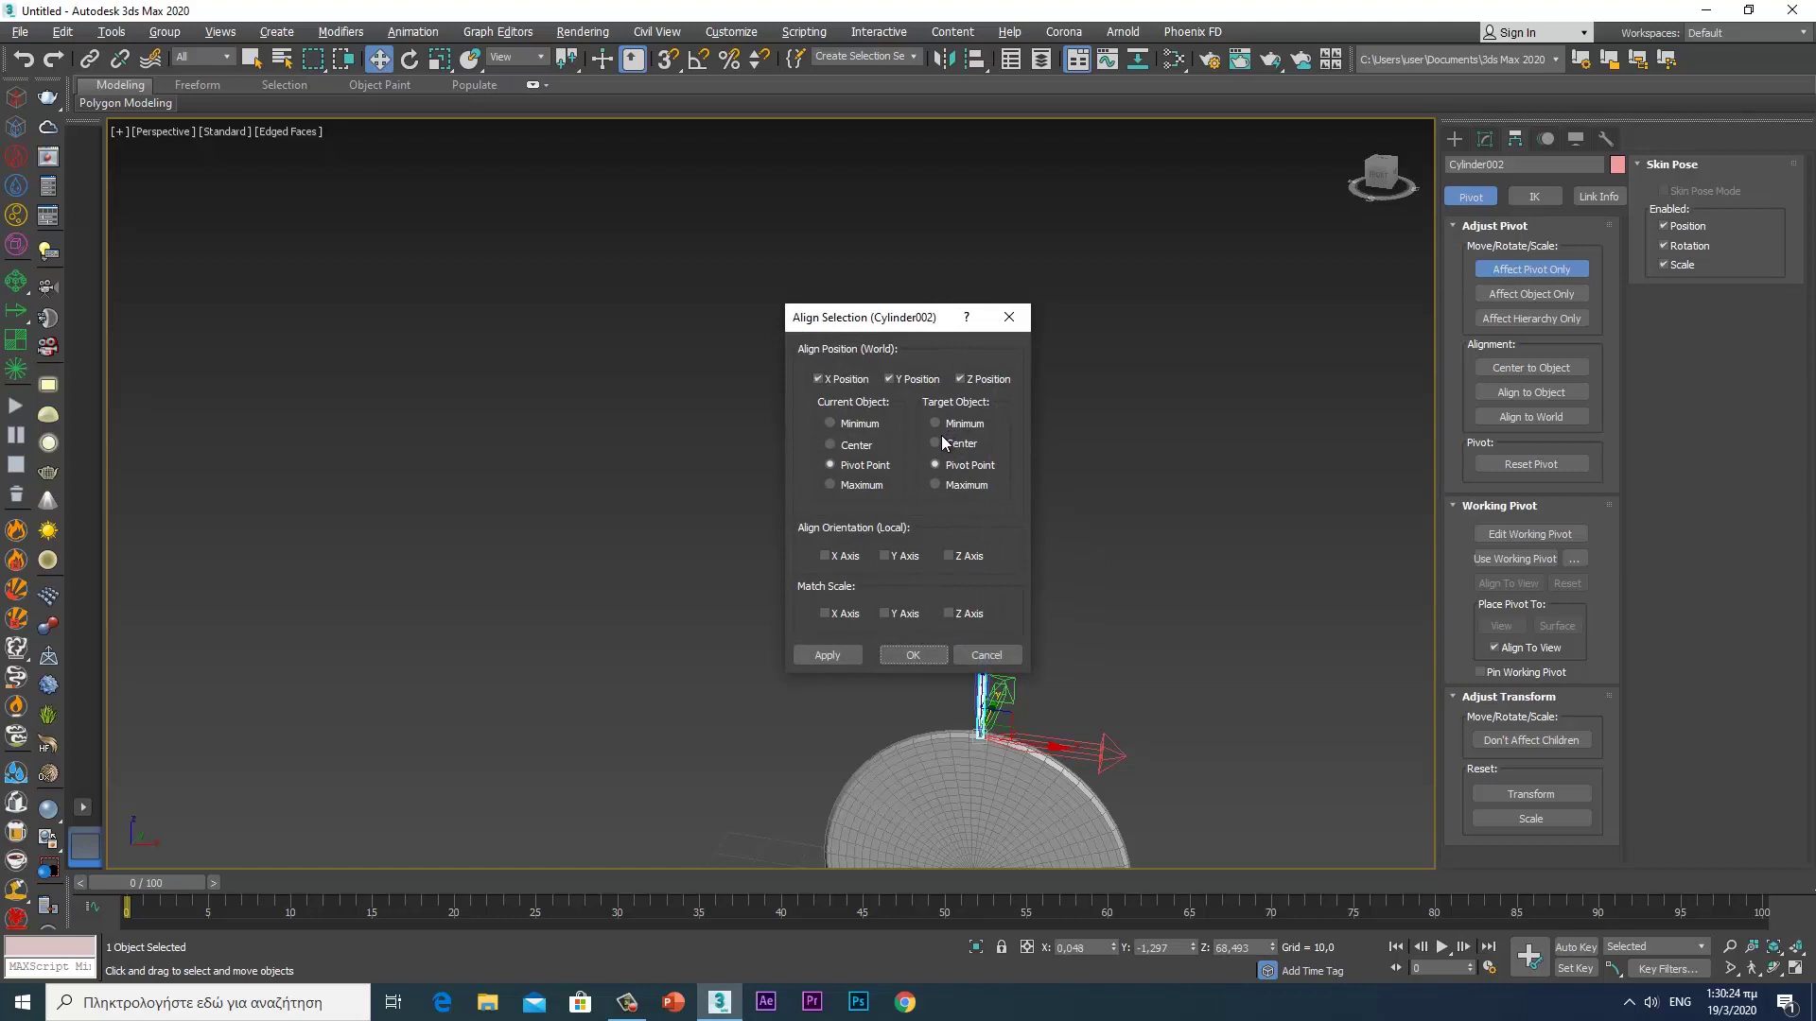
left_click(935, 484)
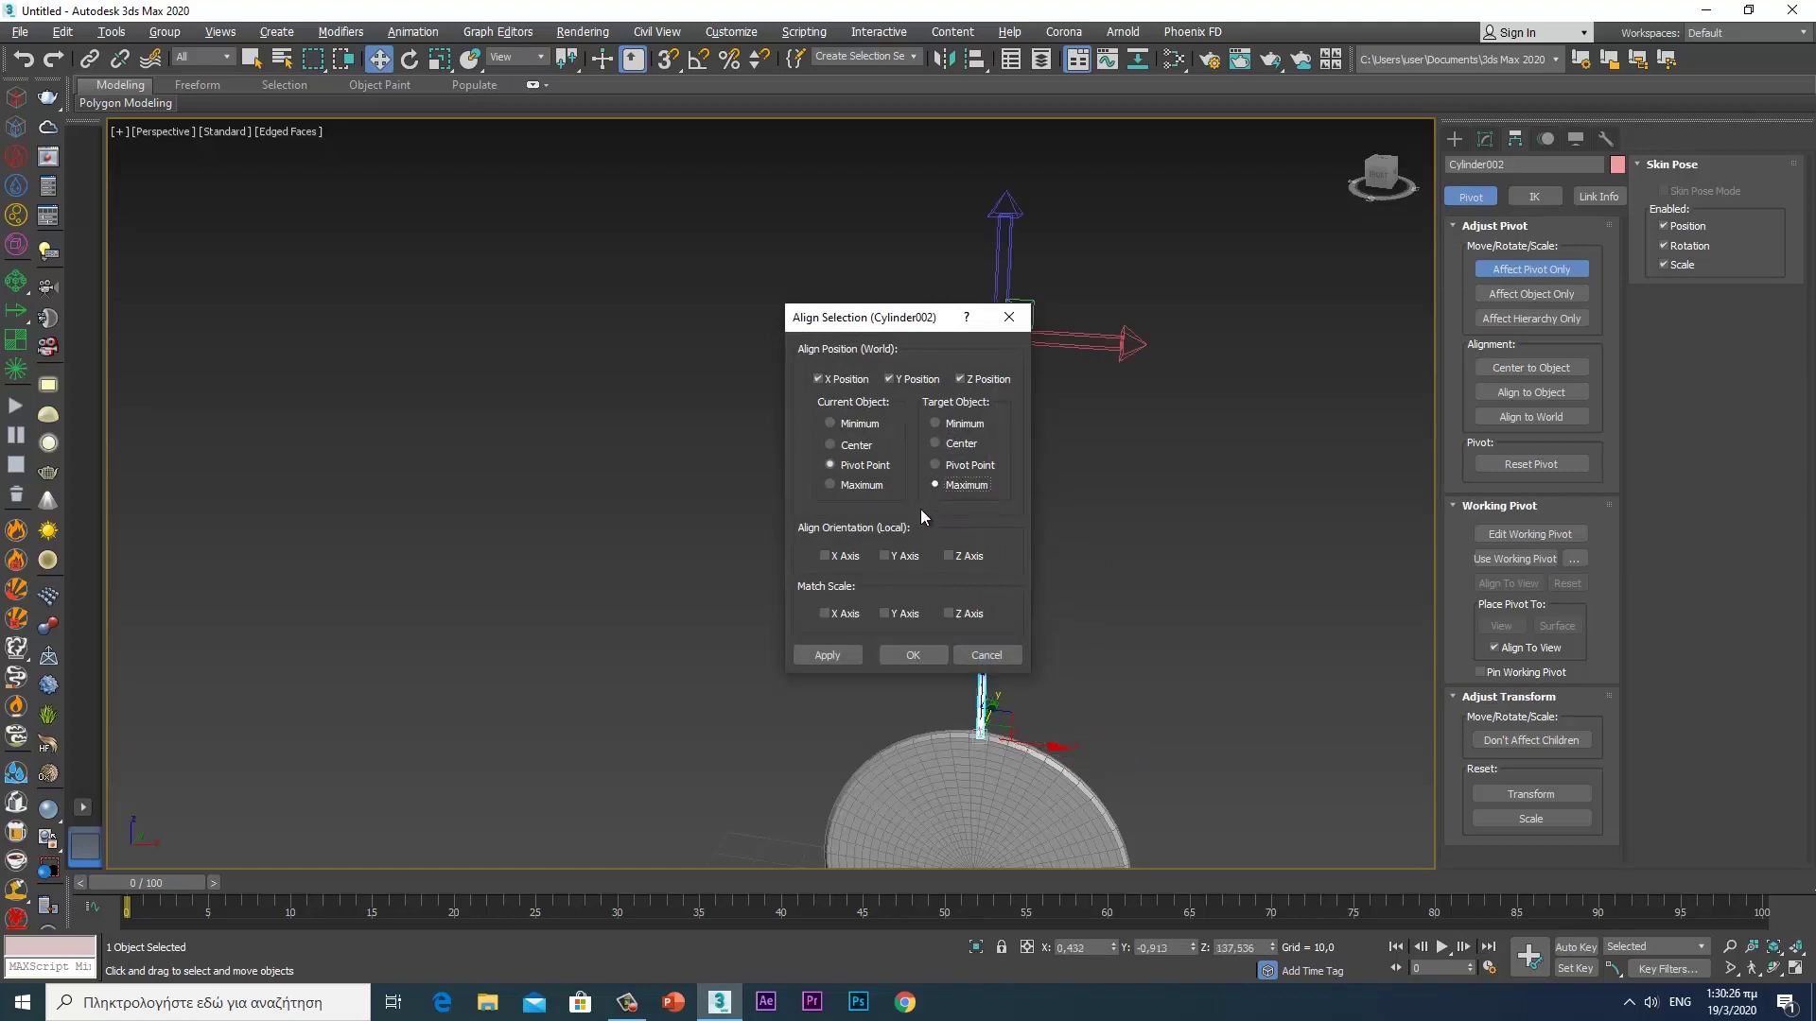
left_click(815, 650)
left_click(903, 654)
left_click(1518, 270)
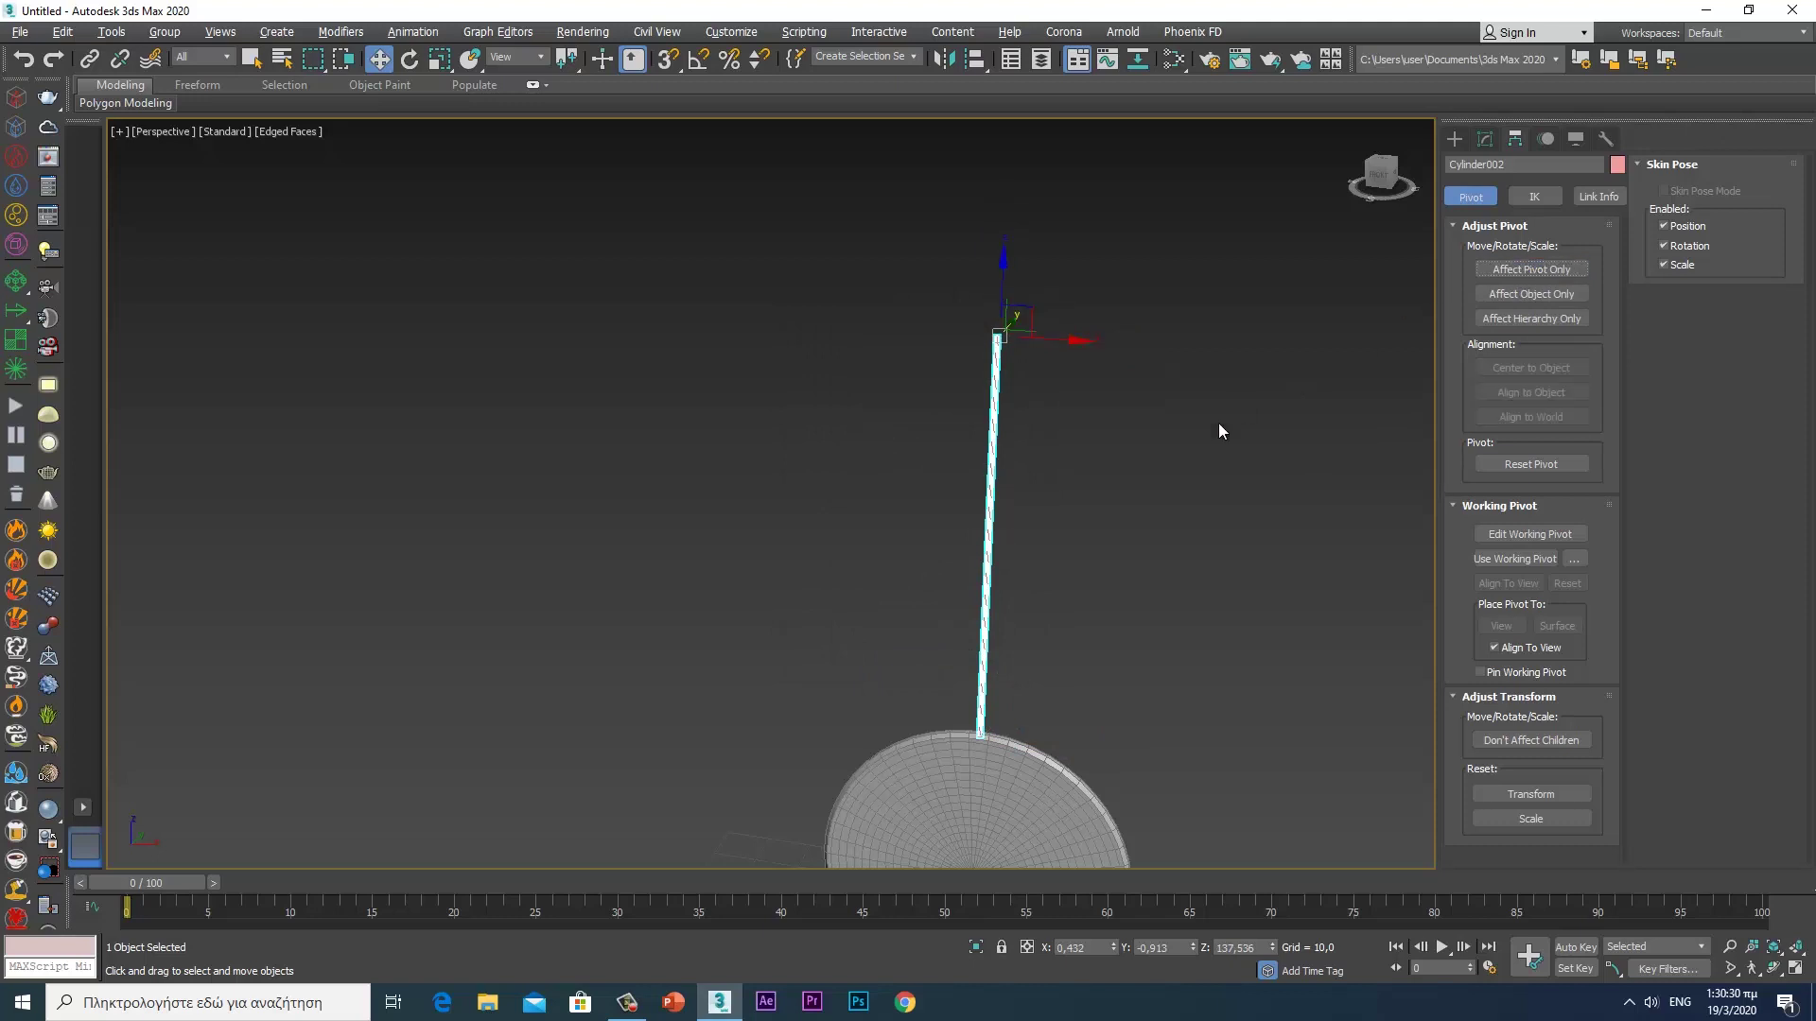
mouse_move(1158, 463)
middle_mouse_down("alt")
mouse_move(1038, 456)
mouse_move(1084, 462)
middle_mouse_up("alt")
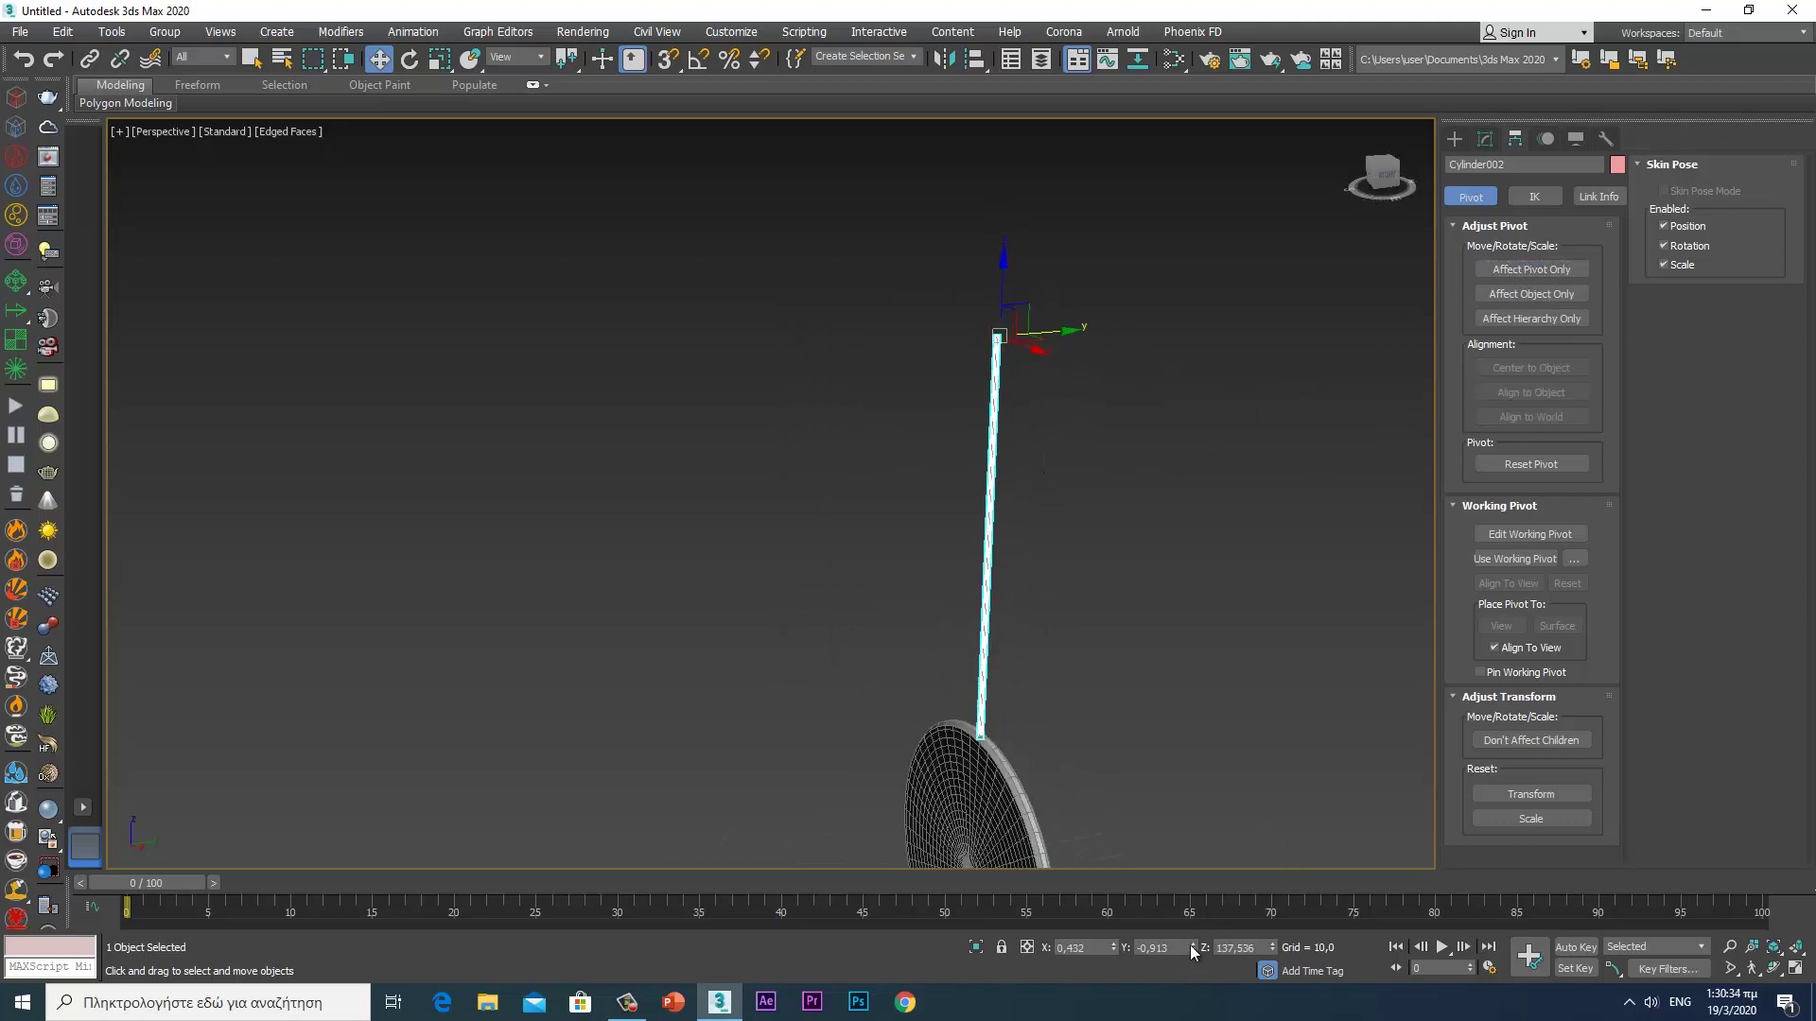
- Zero the rod's X and Y position
left_click(1011, 830)
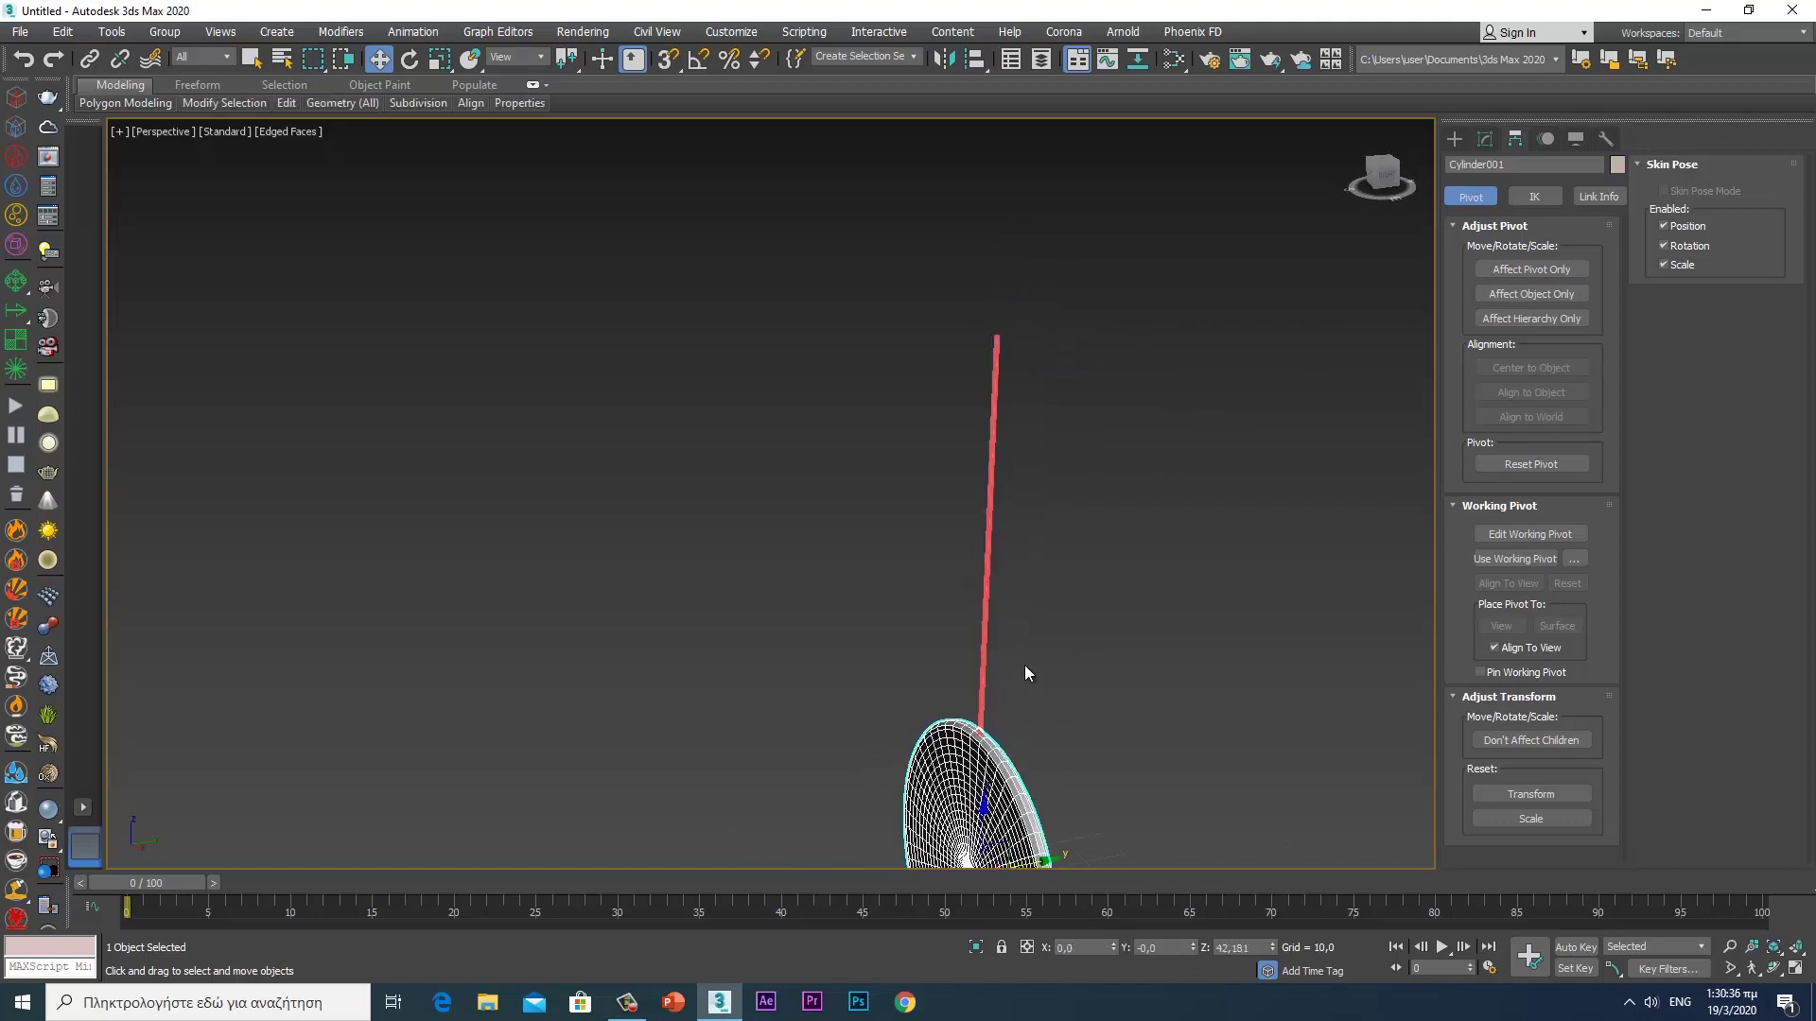
left_click(990, 655)
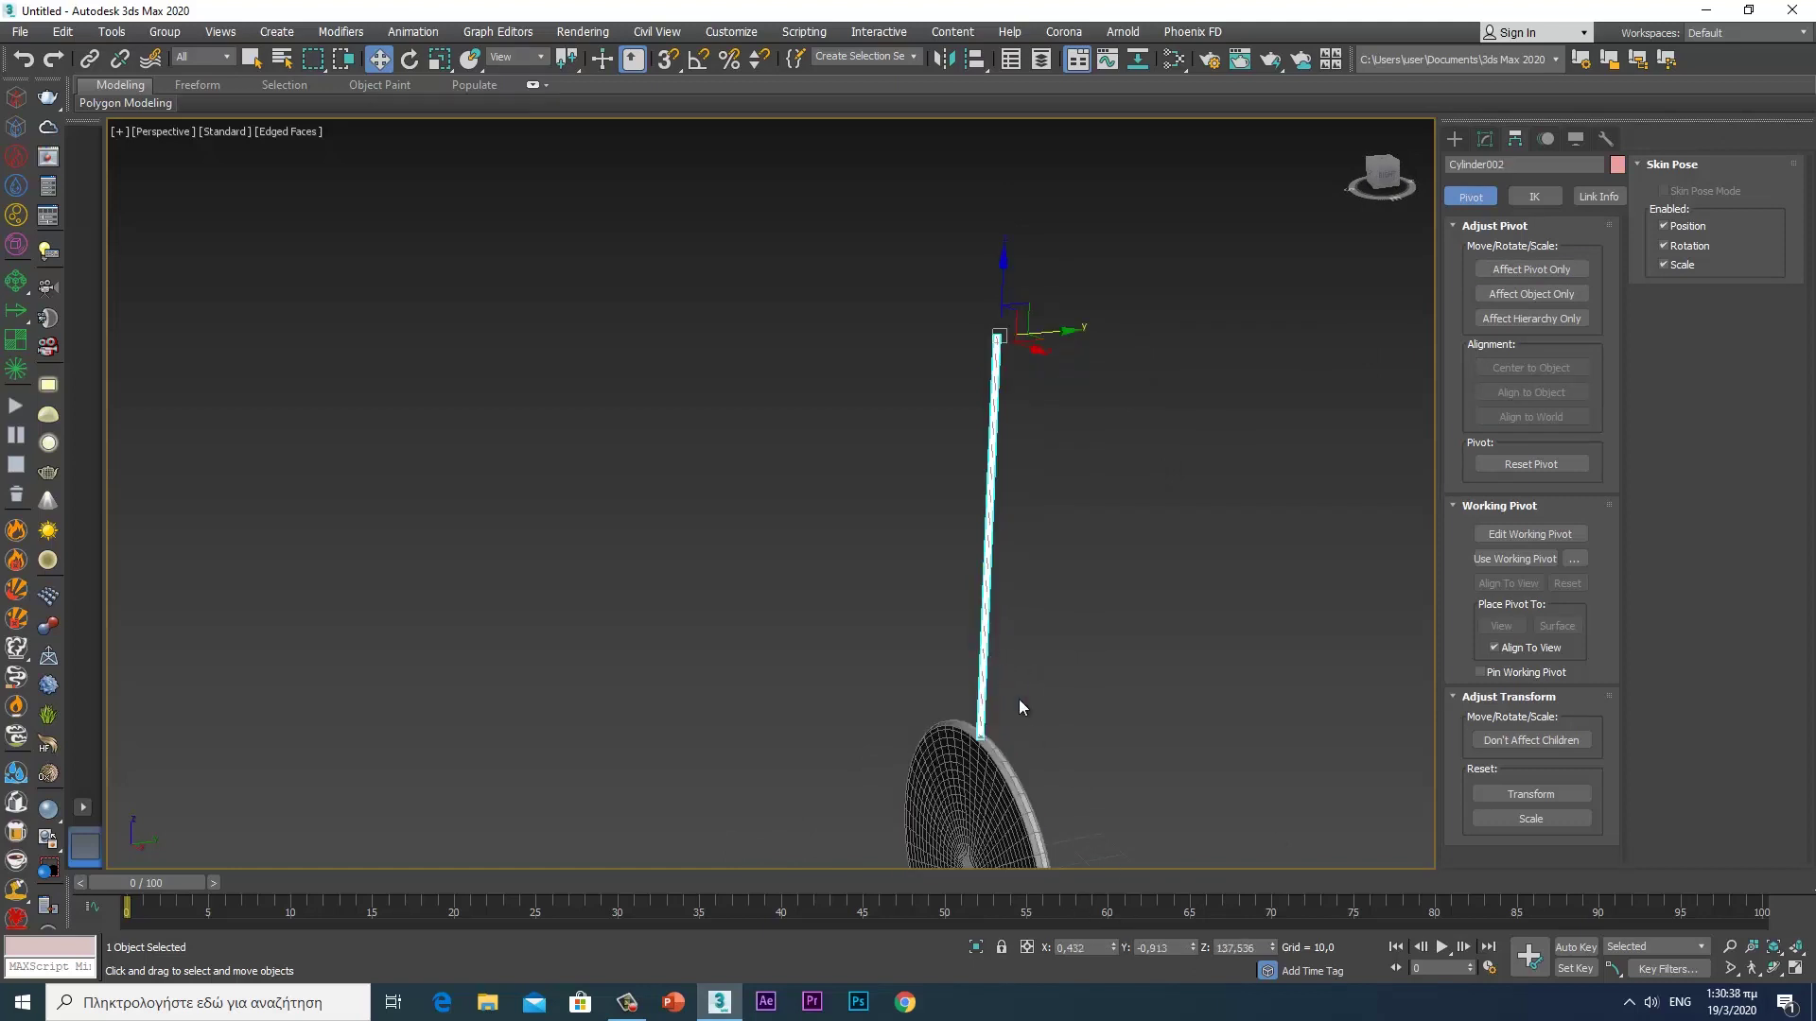
right_click(1194, 951)
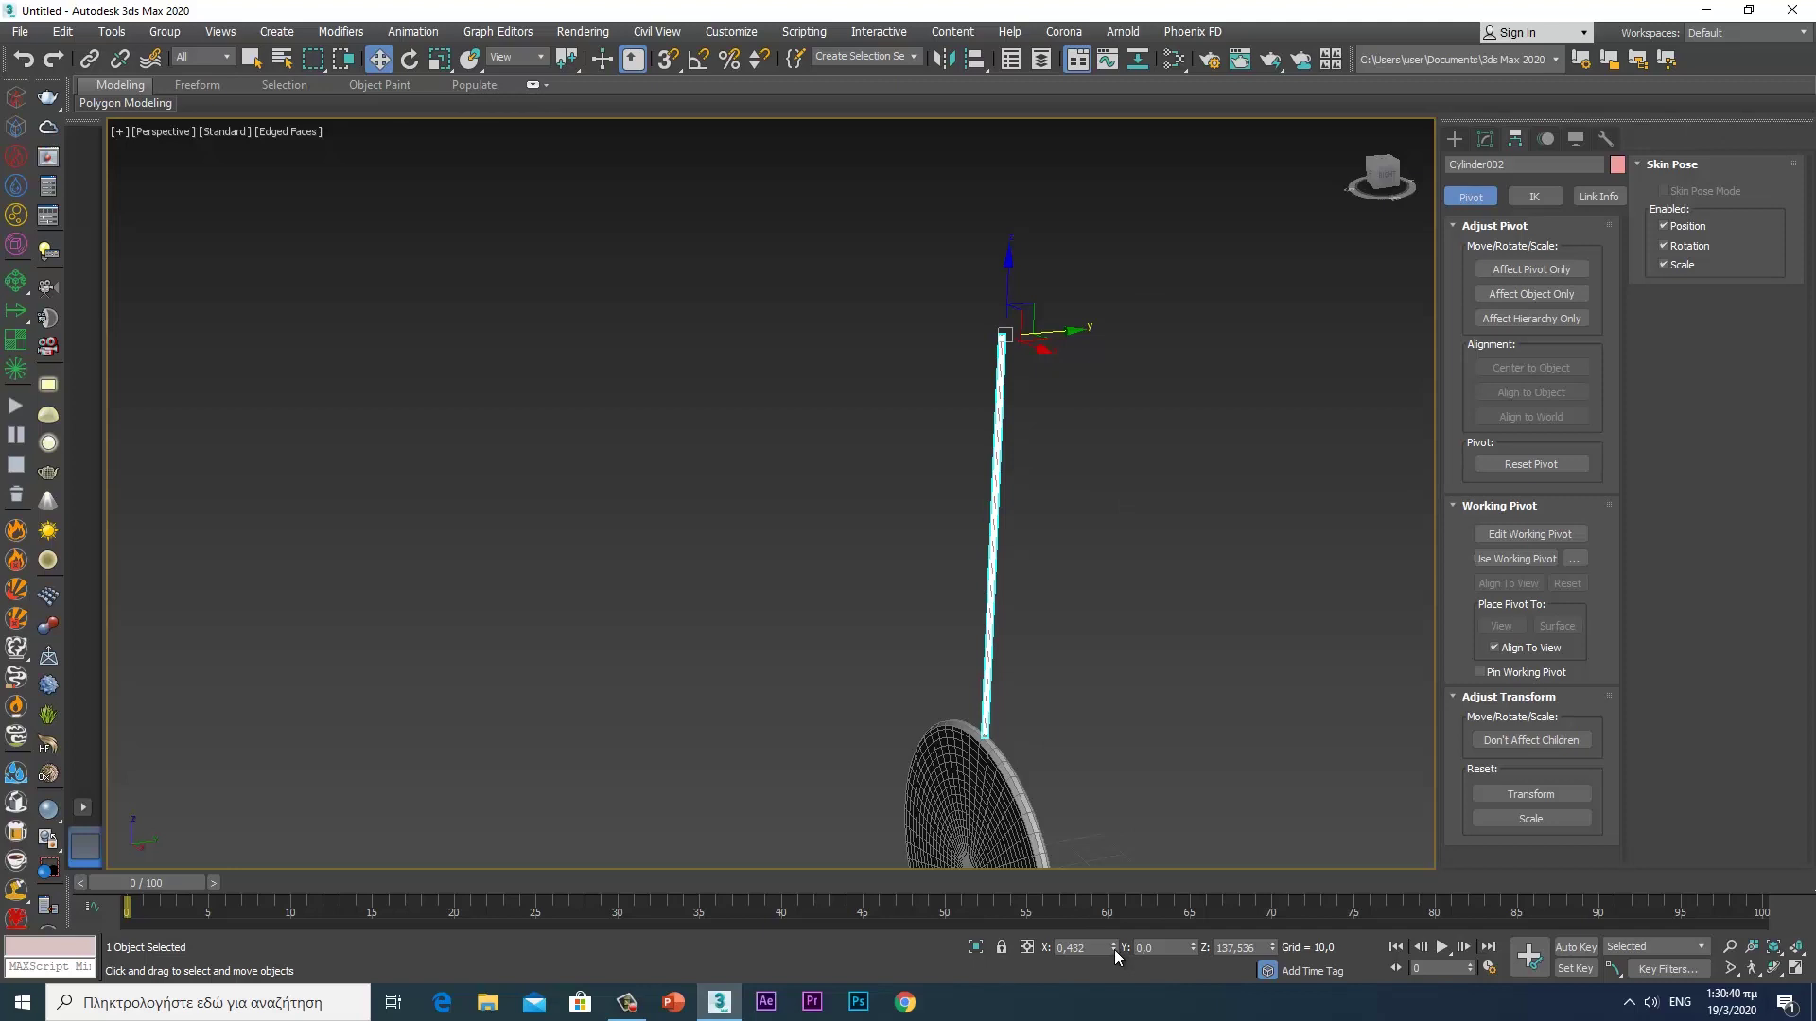
right_click(1114, 950)
middle_click_drag(1088, 703, 1025, 681, "alt")
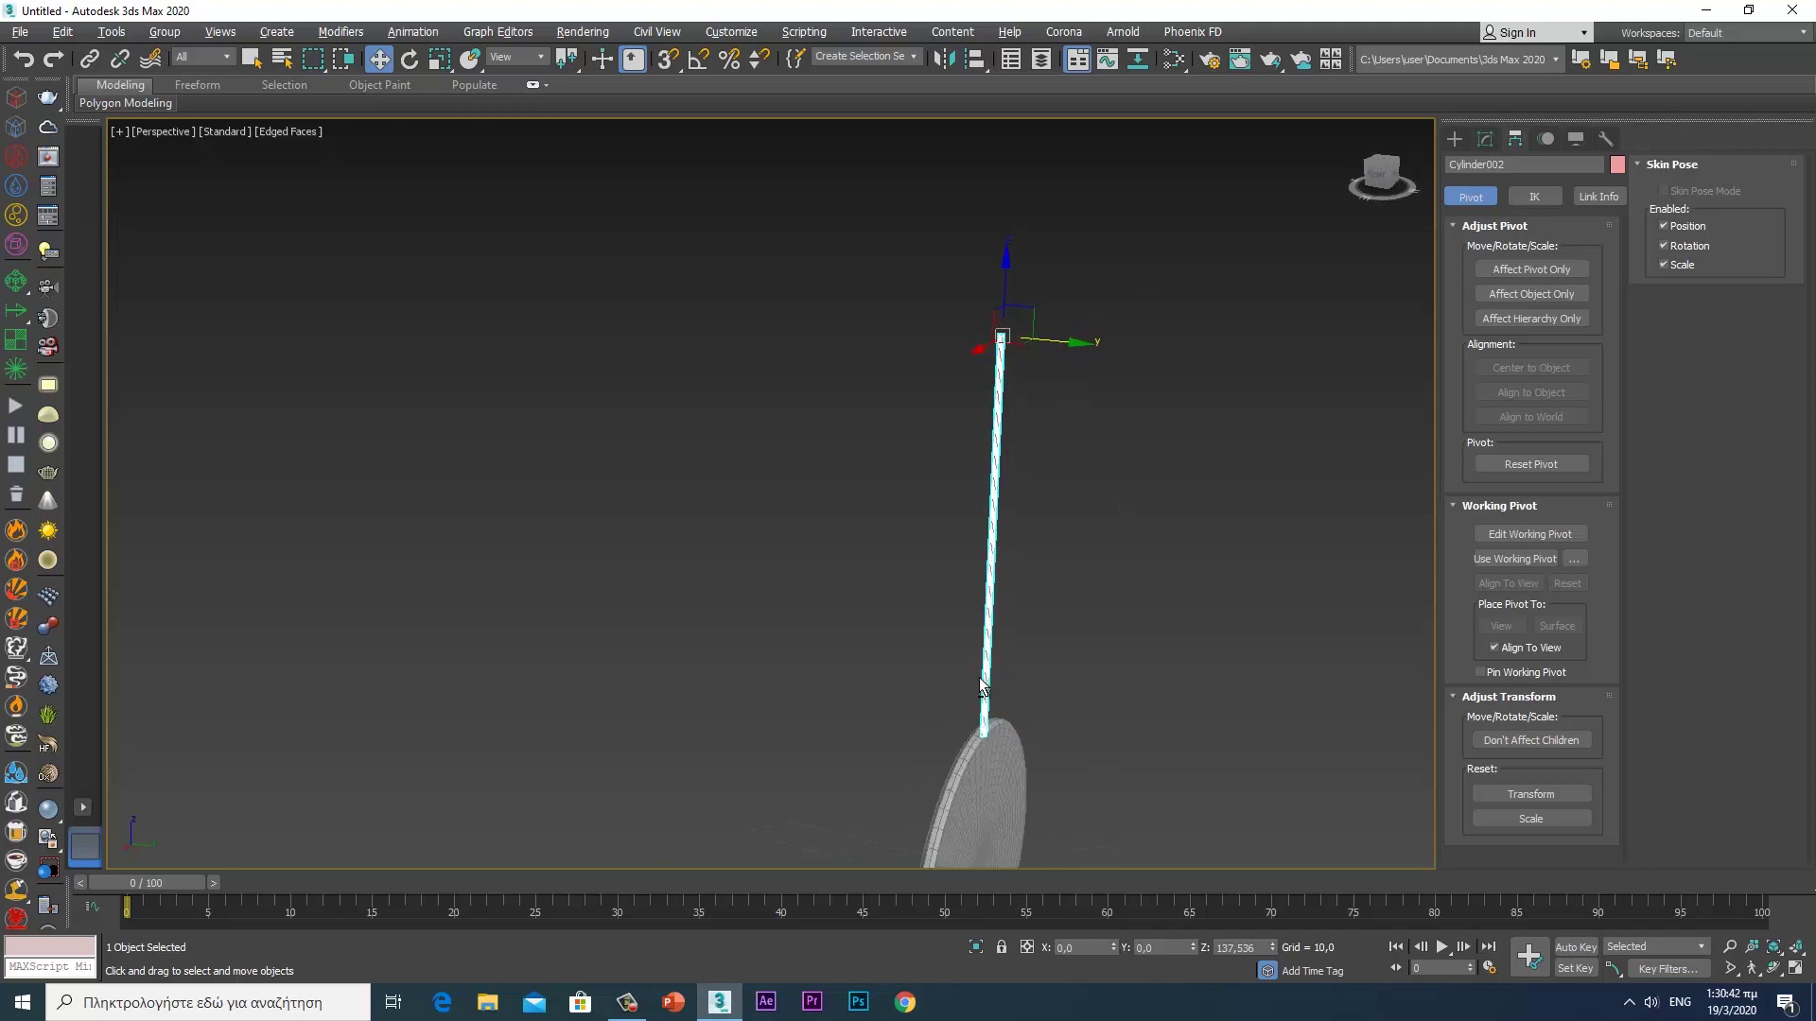
scroll(908, 491, "up", 3)
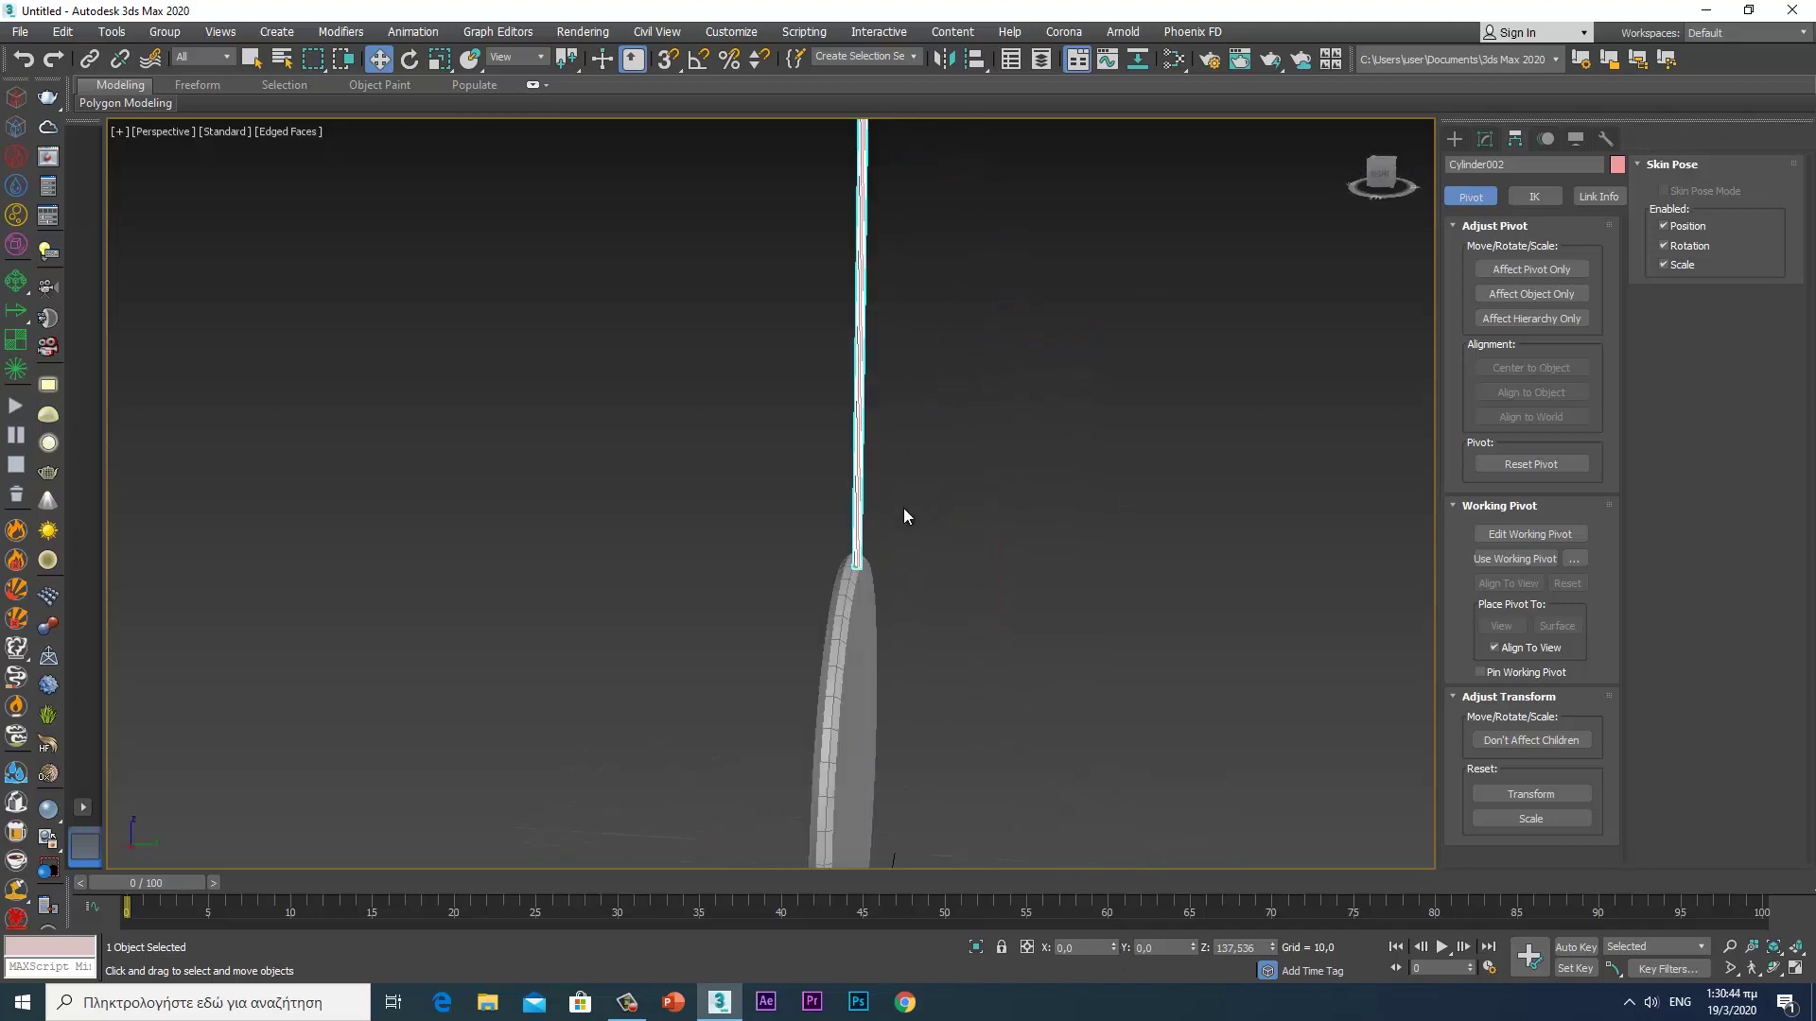
- Centre the disc's pivot on the disc with Center to Object and reset its Y position to 0
left_click(842, 615)
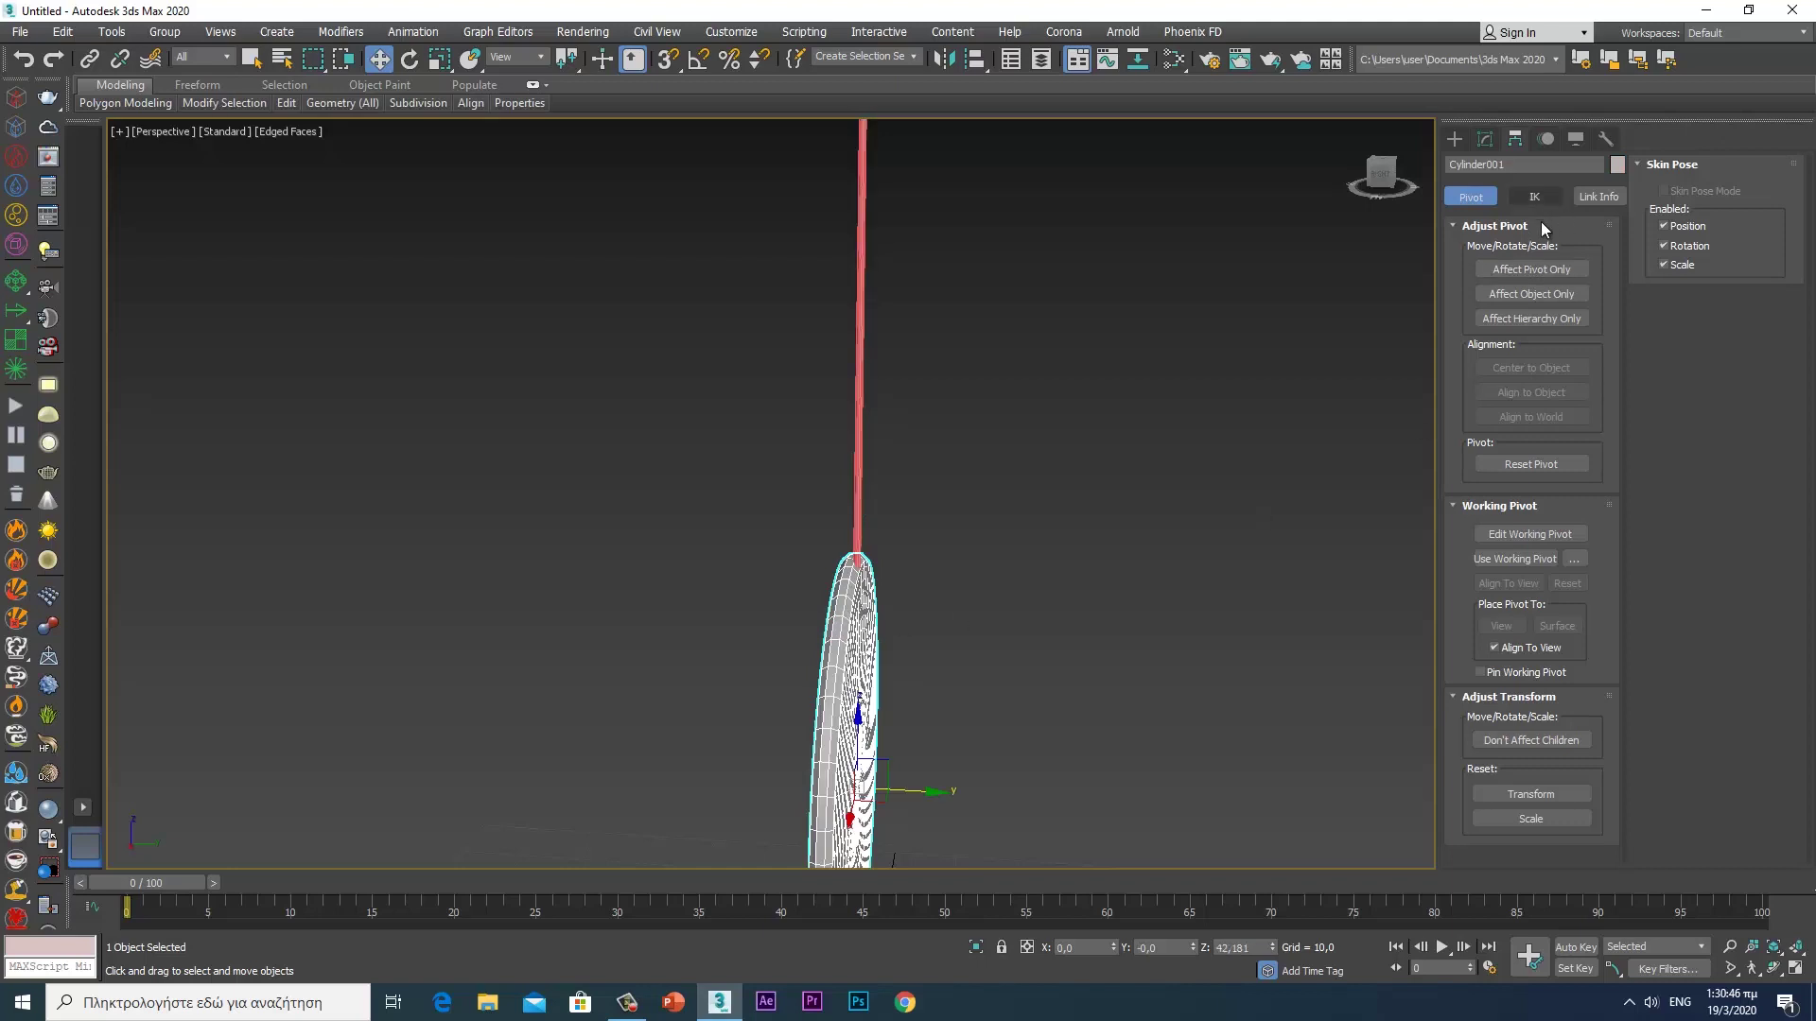
left_click(1528, 269)
left_click(1517, 368)
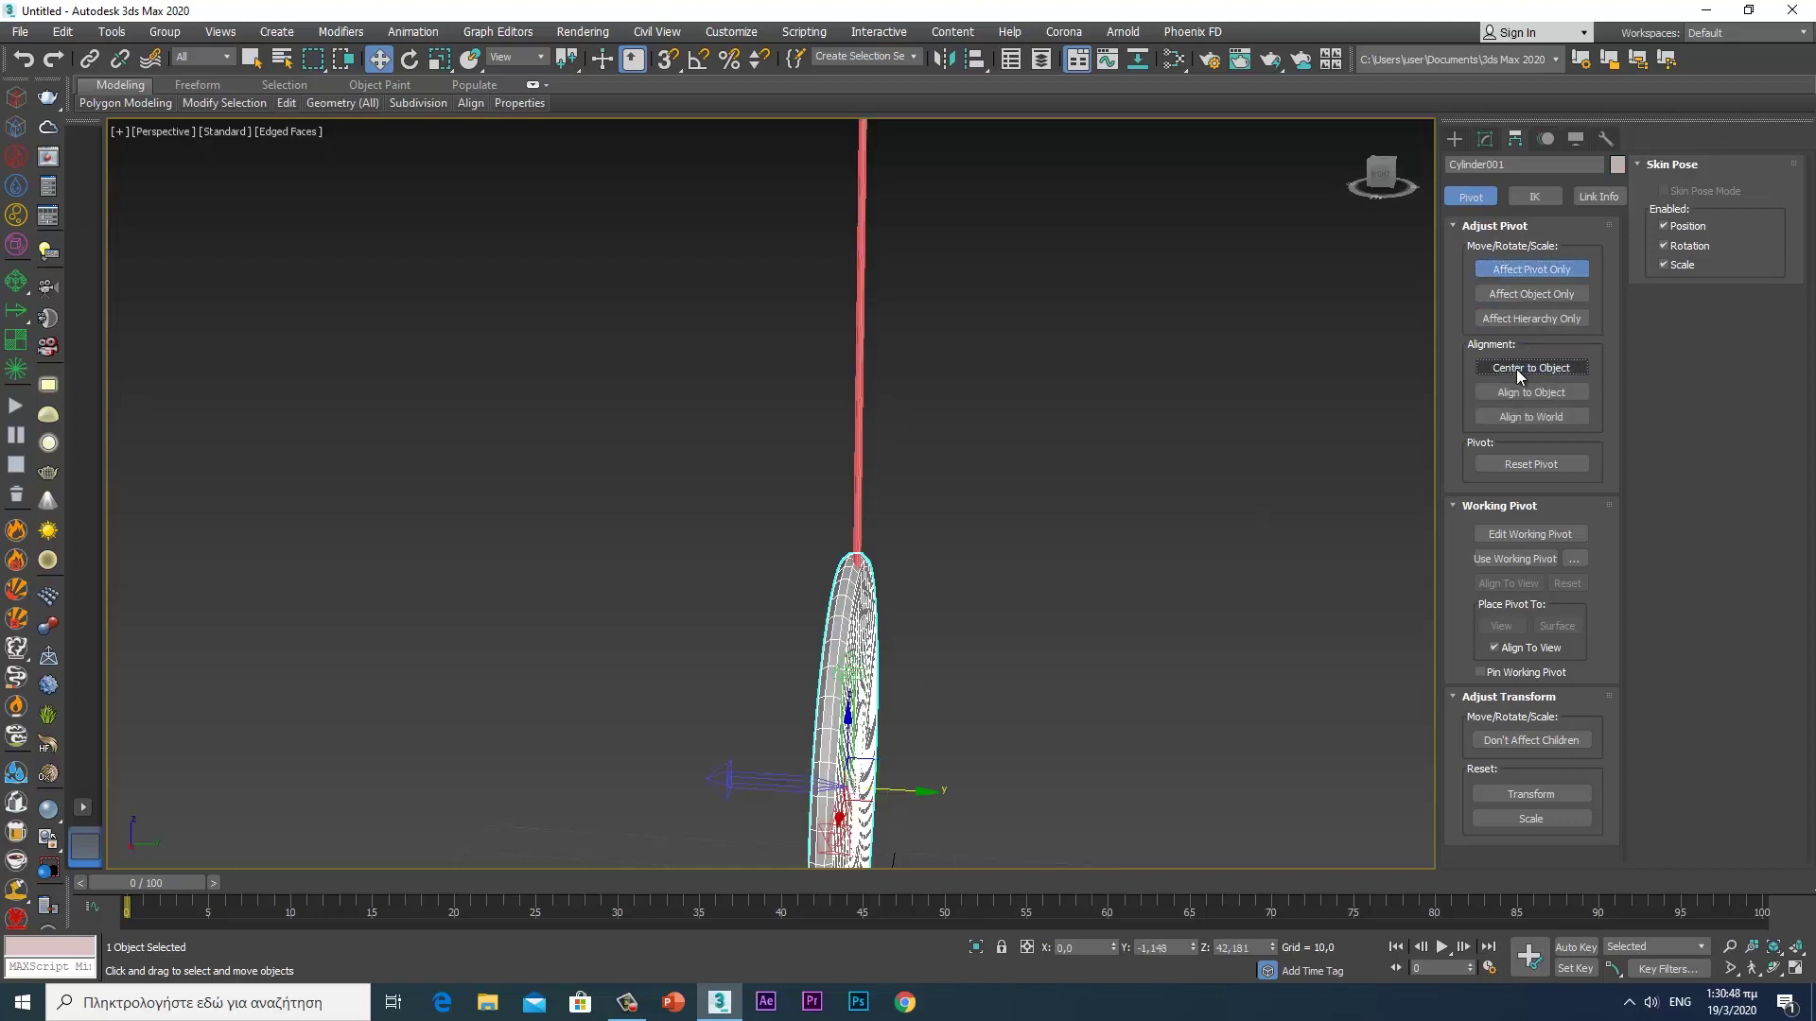
left_click(1523, 268)
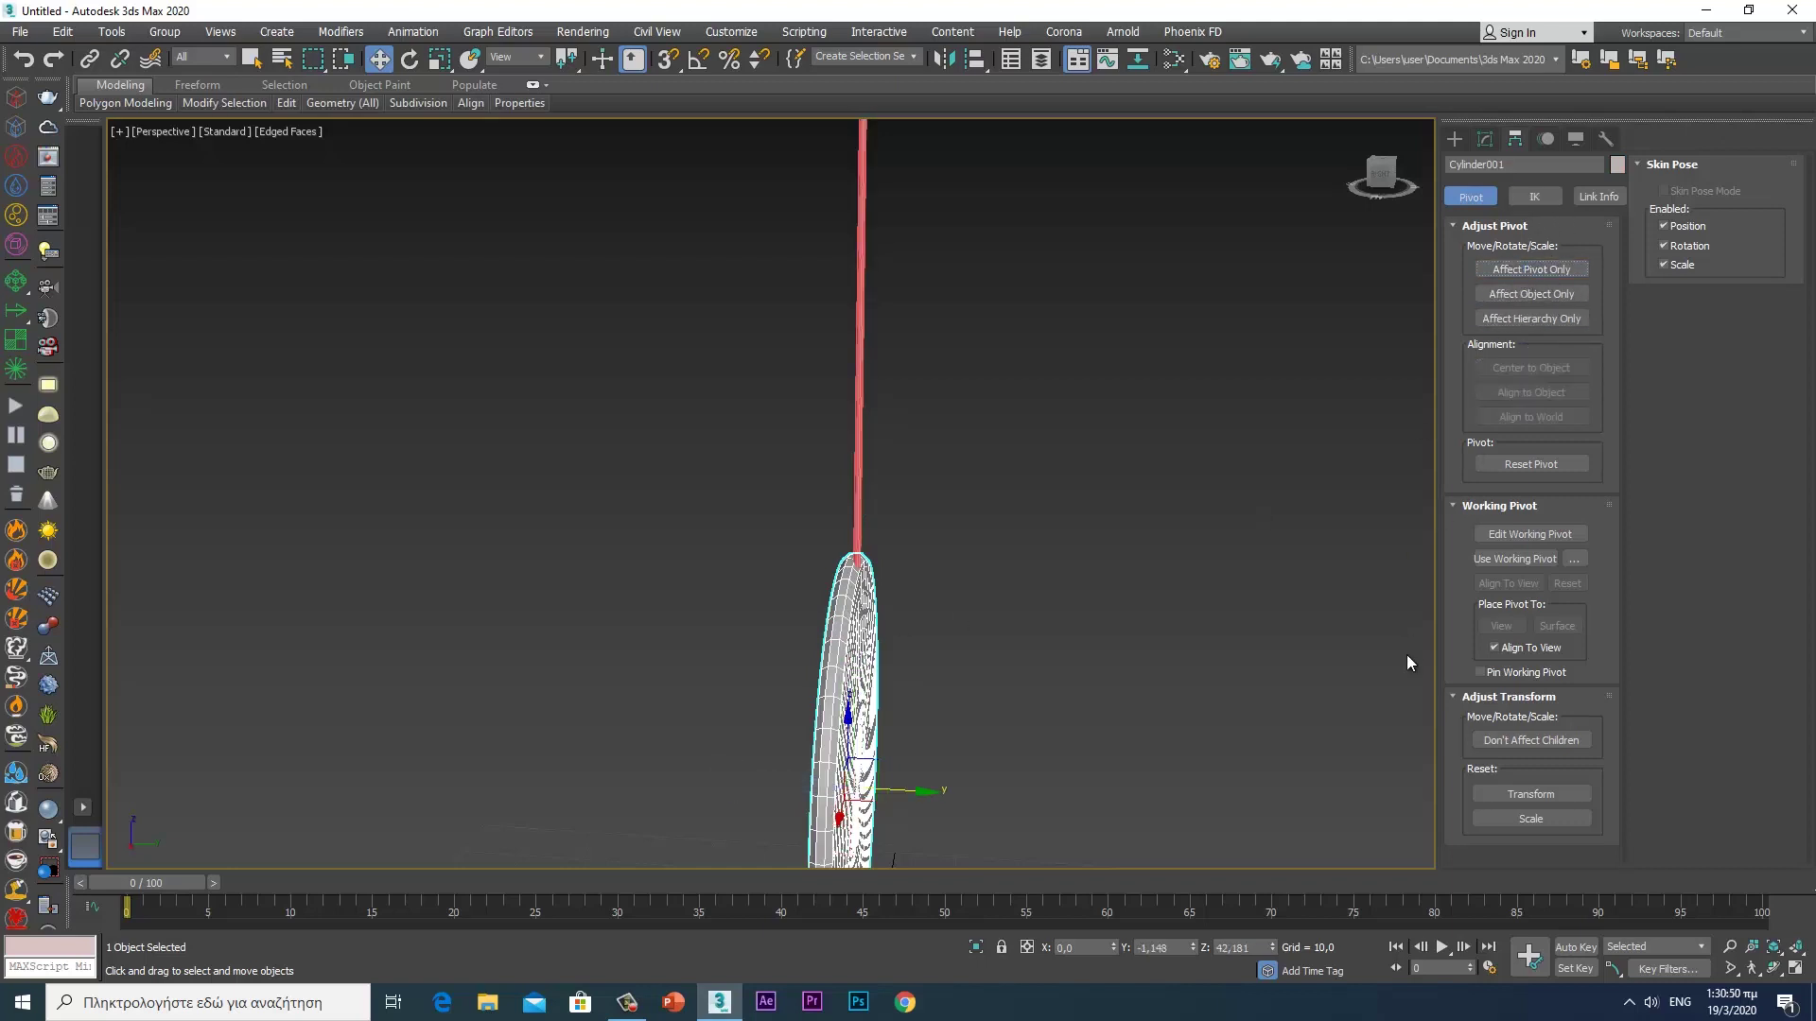
right_click(1193, 945)
mouse_move(944, 495)
middle_mouse_down("alt")
mouse_move(1025, 494)
mouse_move(931, 470)
mouse_move(887, 536)
mouse_move(882, 382)
middle_mouse_up("alt")
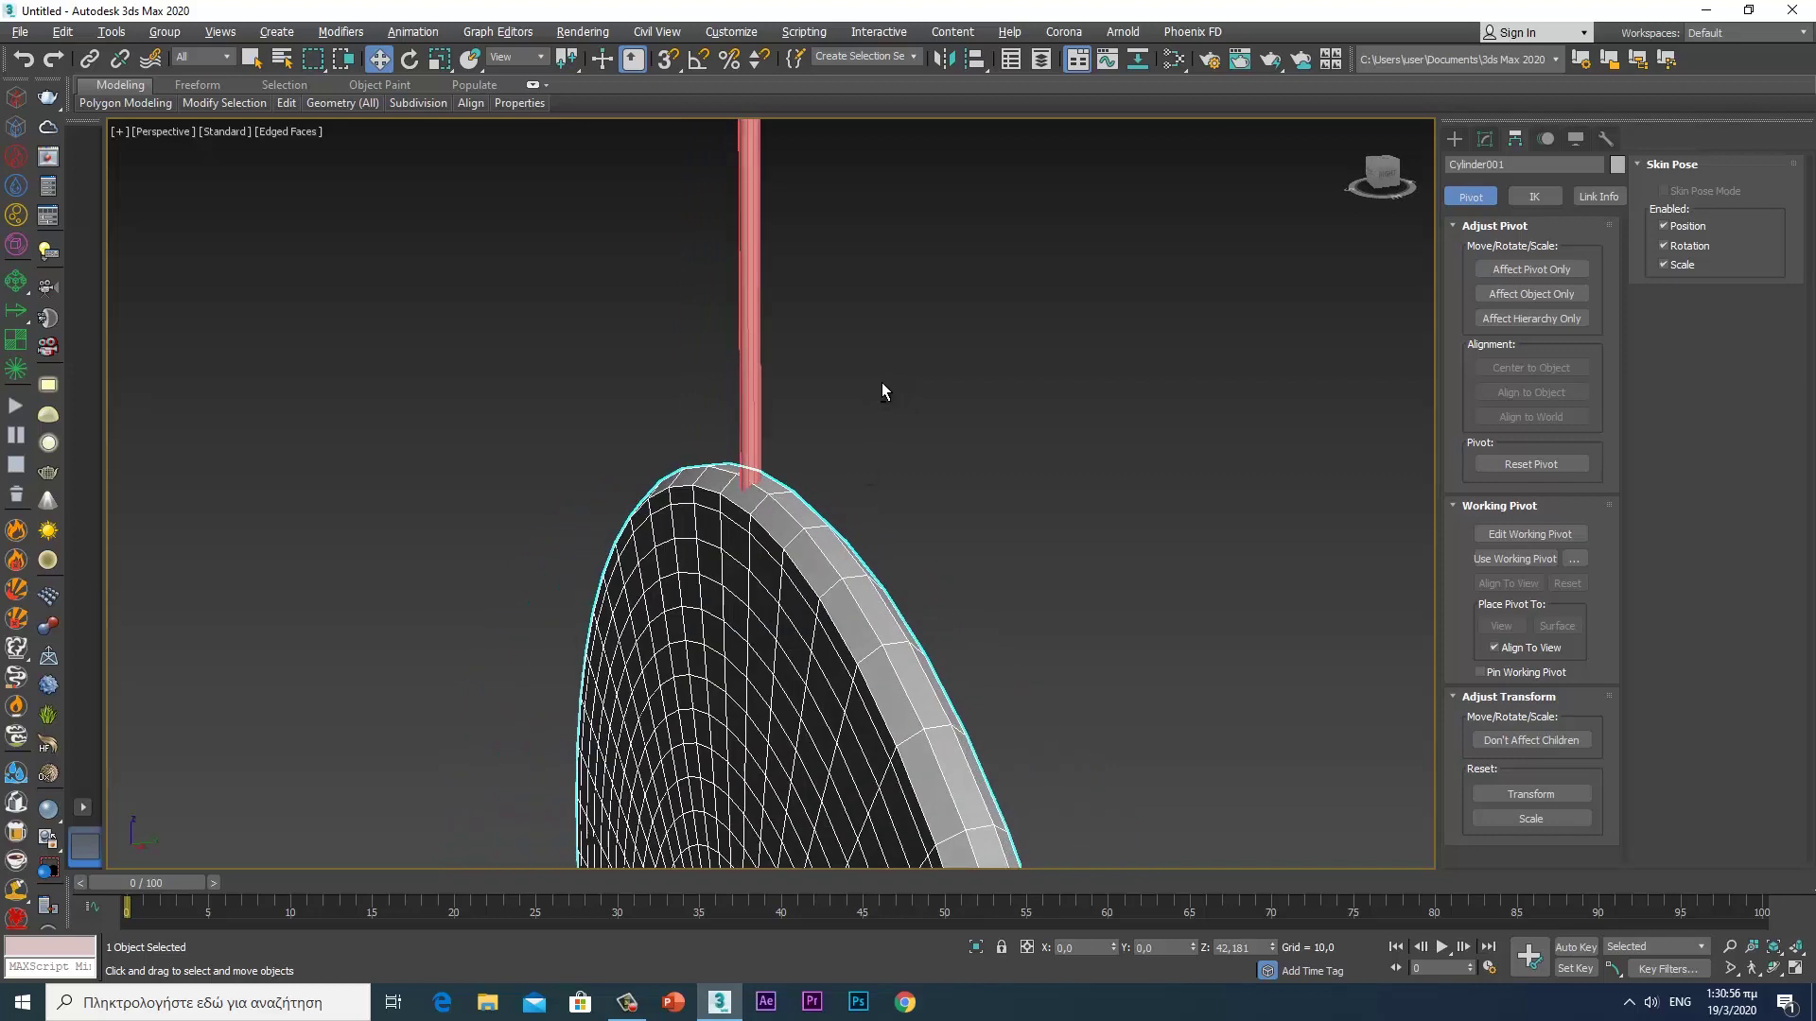
left_click(751, 386)
mouse_move(1055, 432)
middle_mouse_down("alt")
mouse_move(983, 443)
mouse_move(1013, 762)
mouse_move(1029, 762)
mouse_move(1016, 482)
mouse_move(1050, 393)
mouse_move(1041, 791)
mouse_move(1074, 883)
mouse_move(964, 433)
mouse_move(949, 513)
mouse_move(916, 498)
mouse_move(1339, 356)
middle_mouse_up("alt")
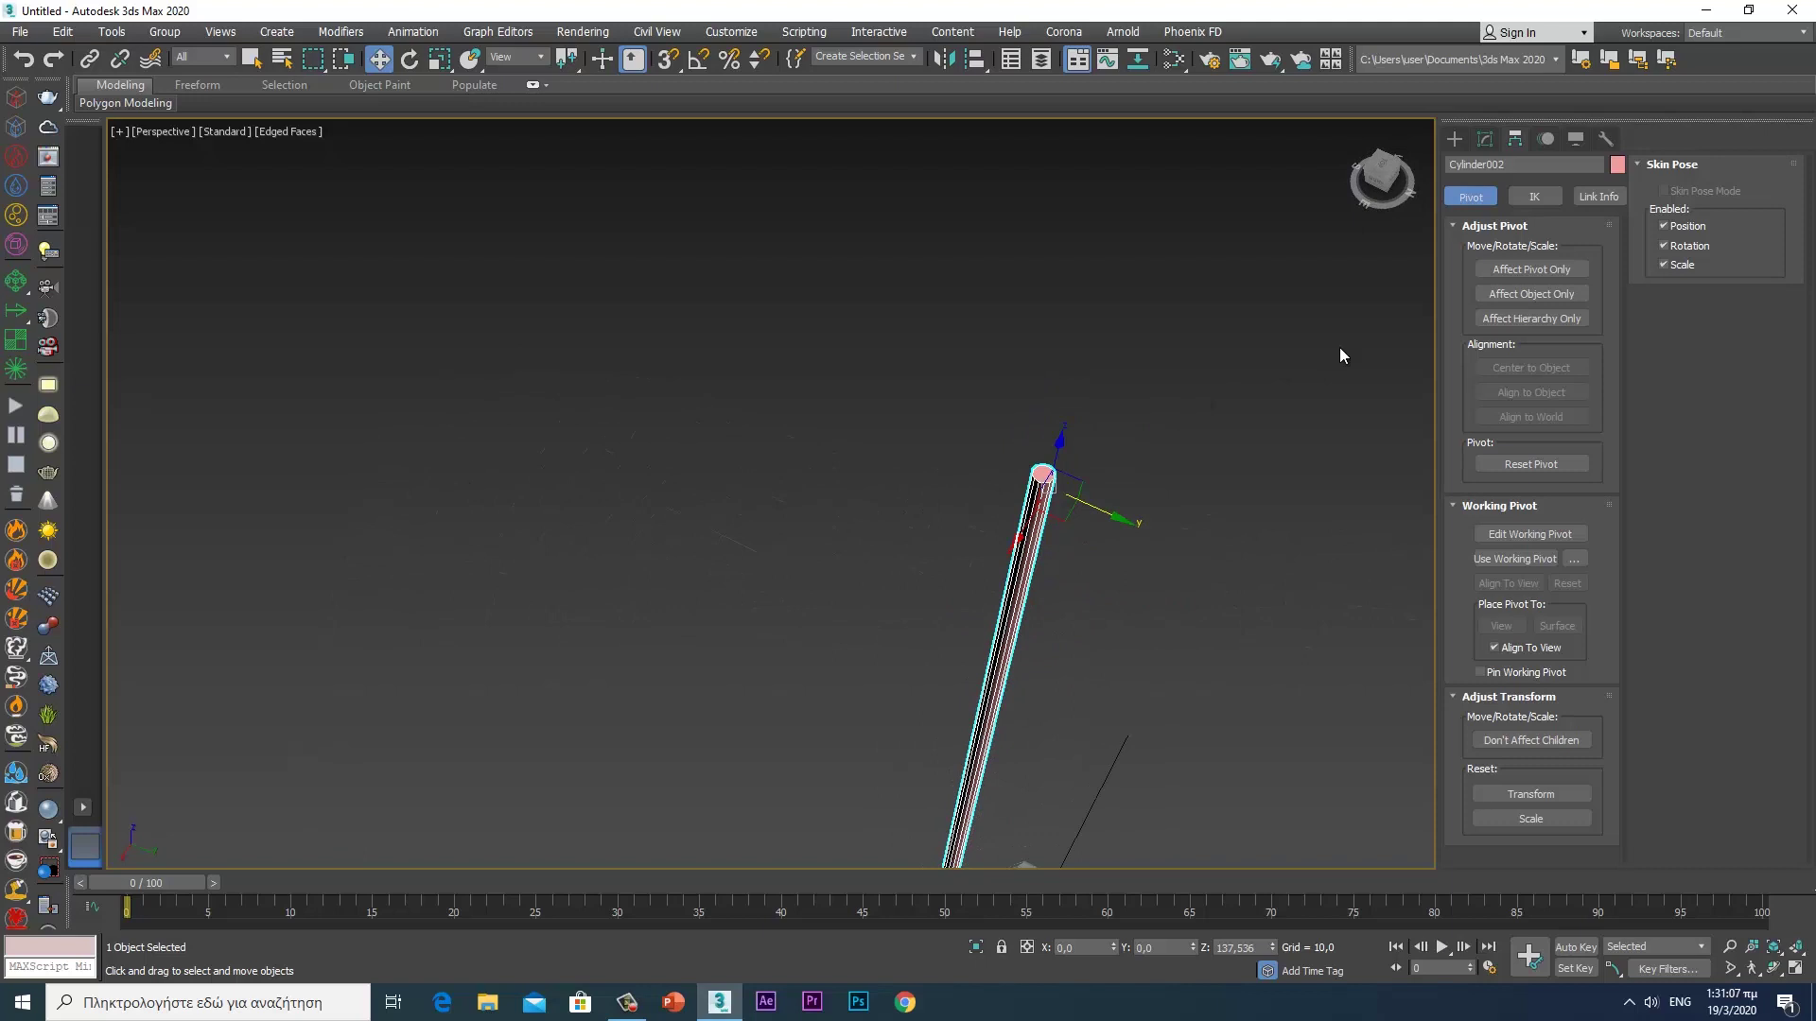
- Toggle Affect Pivot Only on and off while framing the rod and disc
left_click(1517, 273)
mouse_move(1135, 435)
middle_mouse_down()
mouse_move(970, 228)
mouse_move(977, 353)
middle_mouse_up()
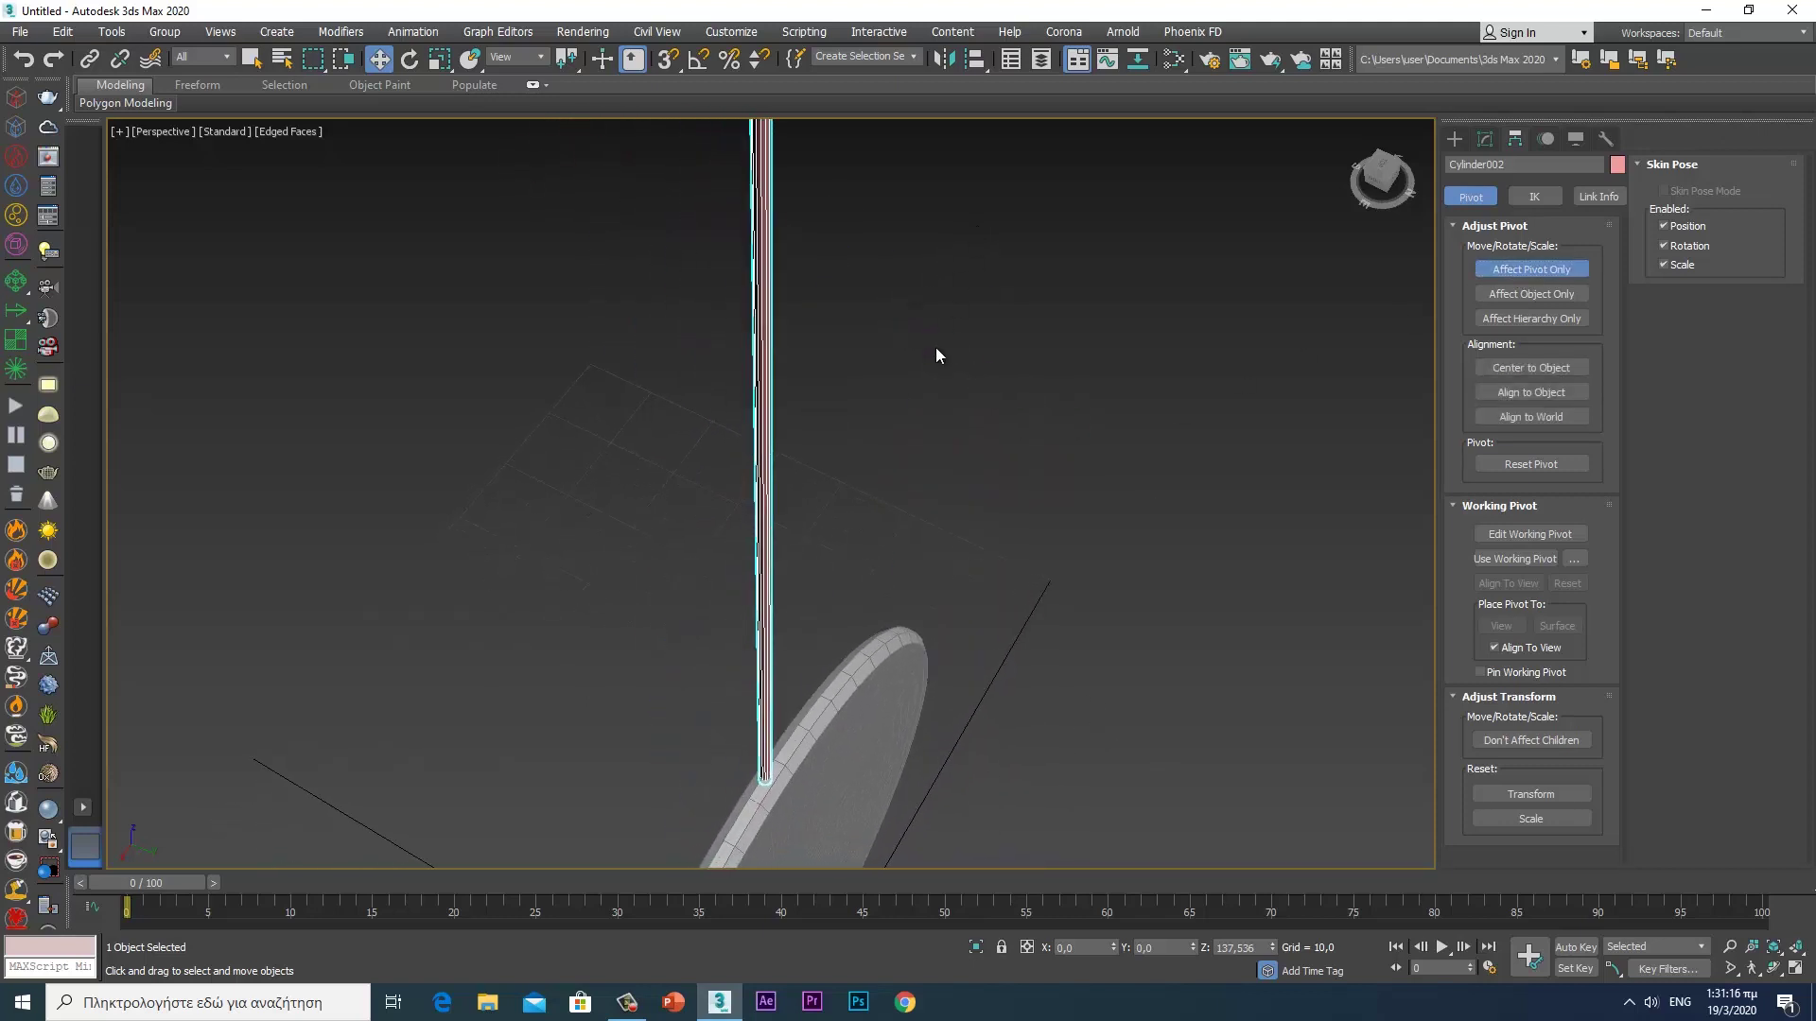
middle_click_drag(936, 580, 1045, 298)
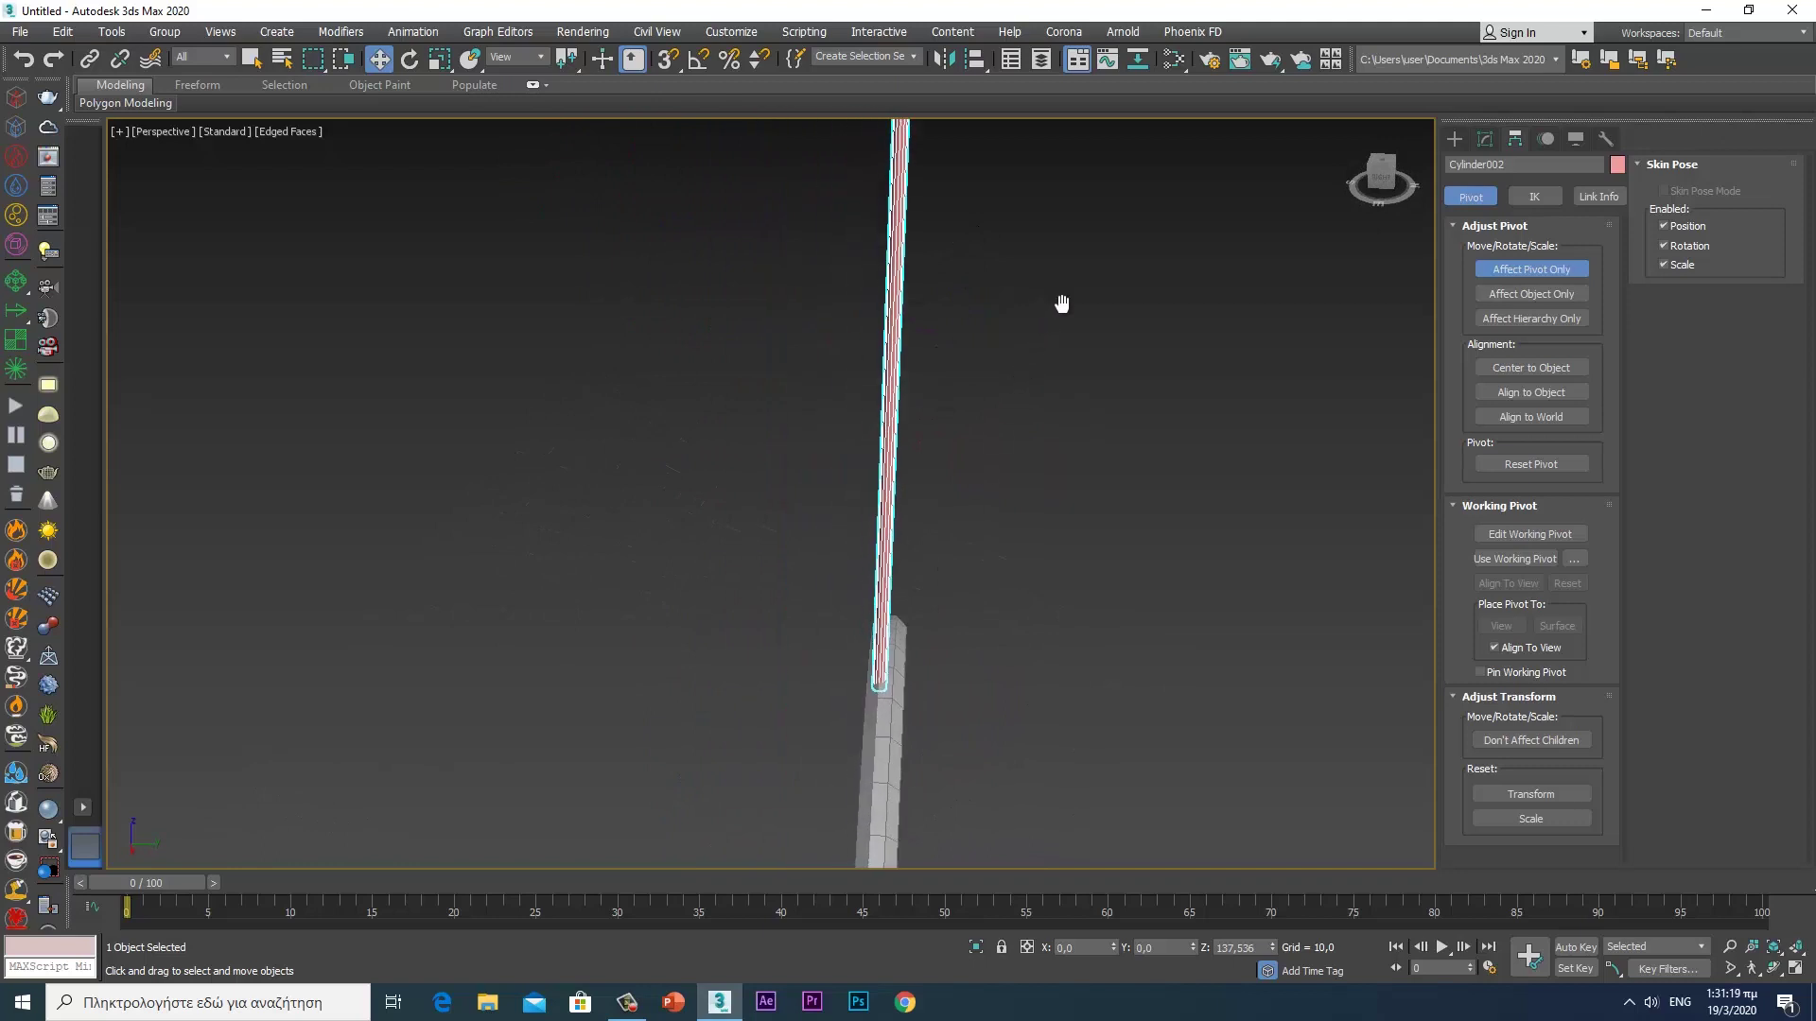
left_click(1528, 266)
mouse_move(978, 670)
middle_mouse_down()
mouse_move(1031, 470)
mouse_move(973, 503)
middle_mouse_up()
- Maximize the Left viewport and zoom in on the rod and disc
key("alt+w")
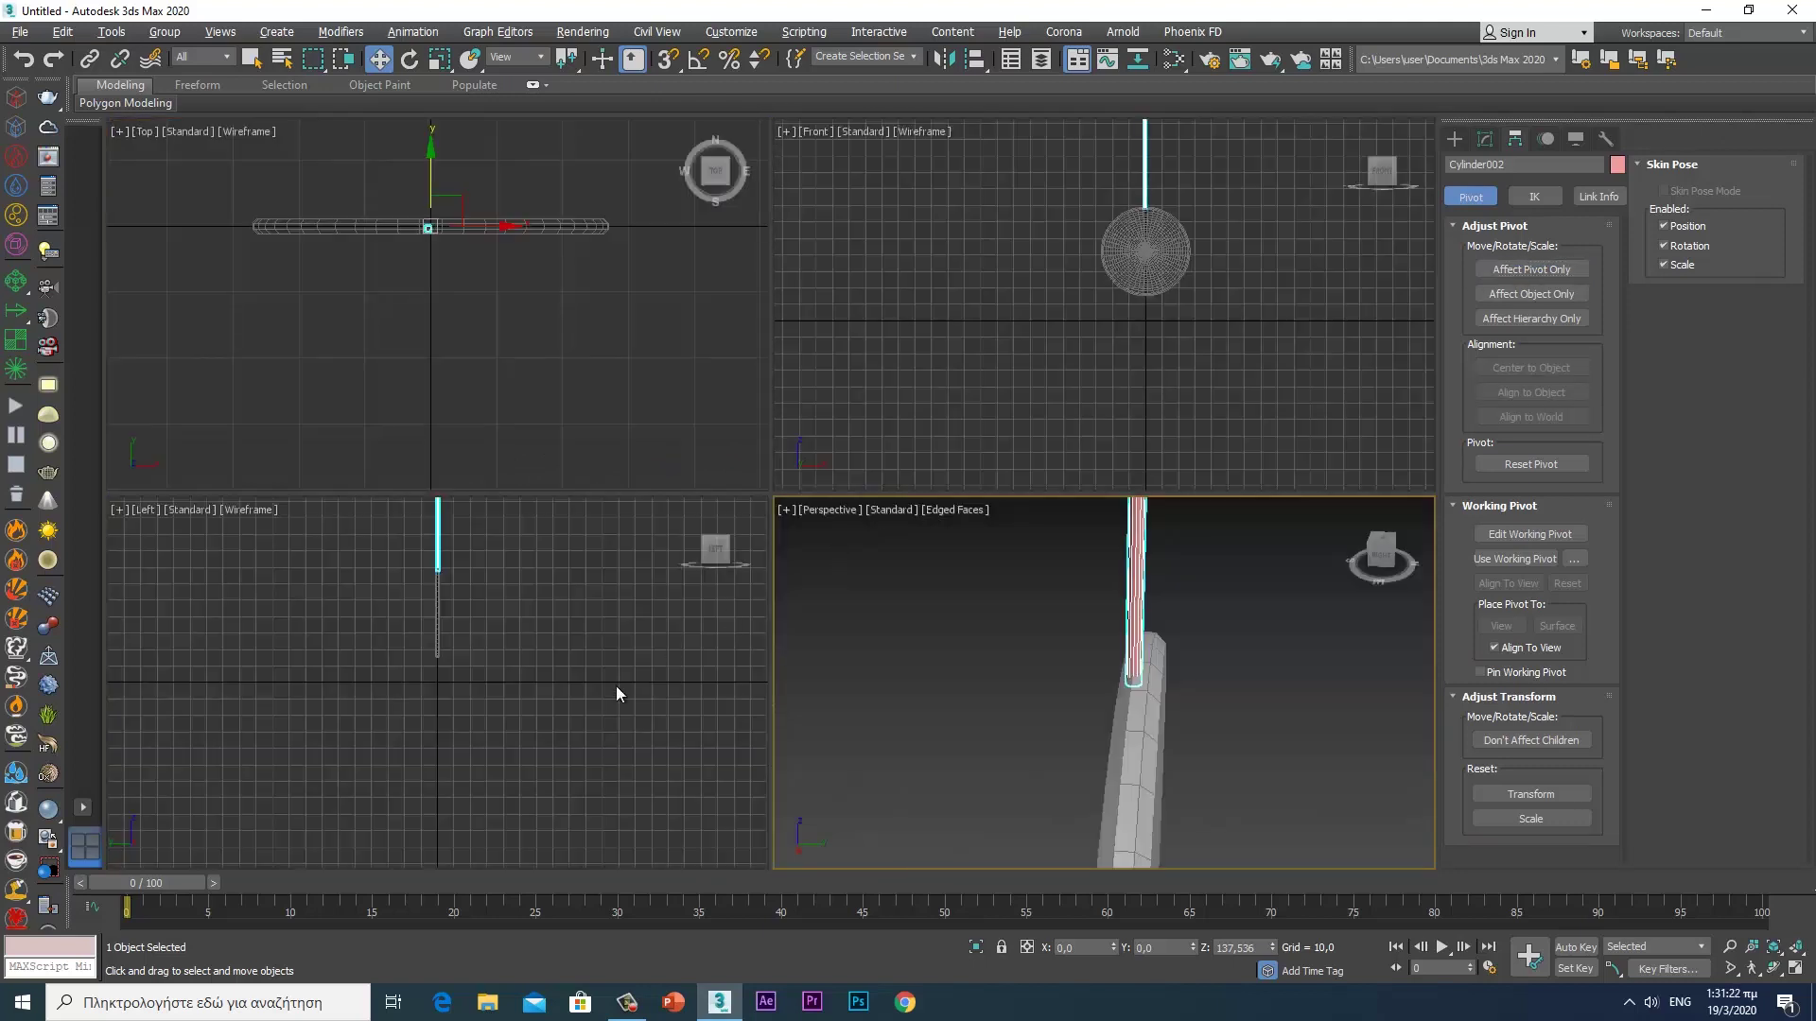
middle_click(501, 693)
key("alt+w")
scroll(697, 634, "up", 3)
mouse_move(826, 730)
middle_mouse_down()
mouse_move(705, 638)
mouse_move(827, 569)
mouse_move(747, 548)
middle_mouse_up()
scroll(725, 563, "up", 2)
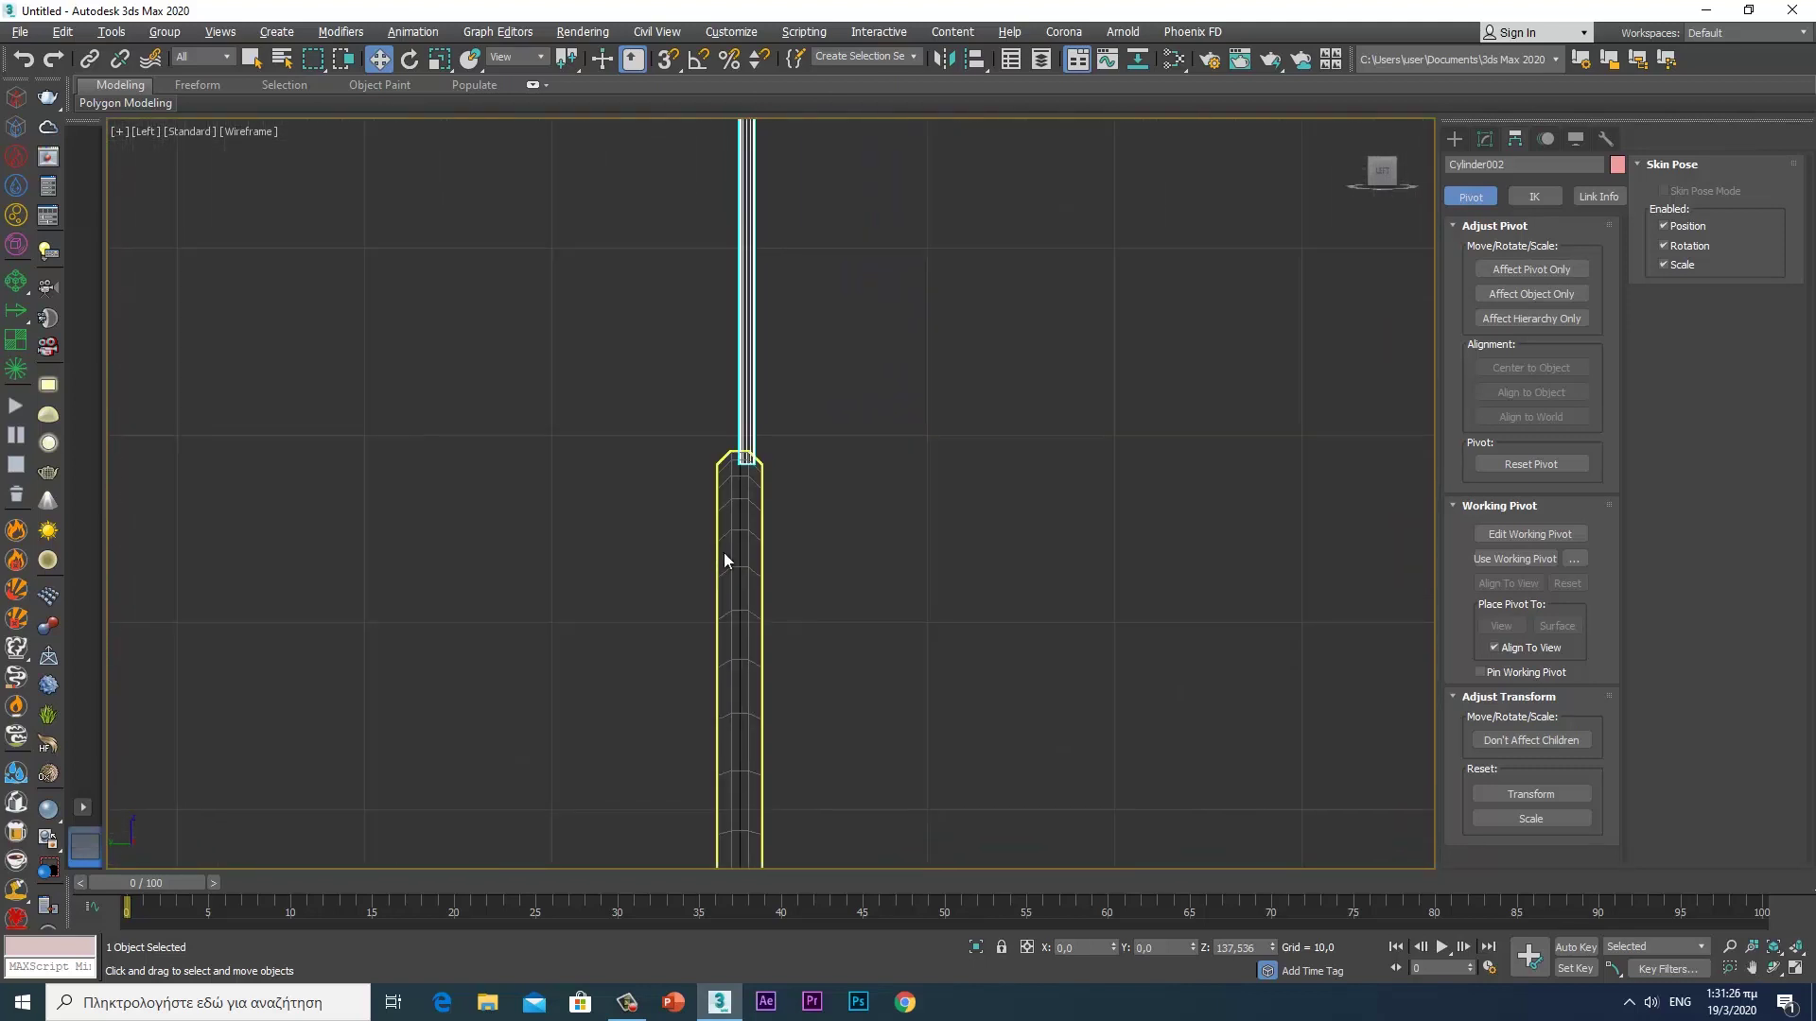
- Move the disc along Y to -0,252 so it sits centred under the rod
left_click(745, 554)
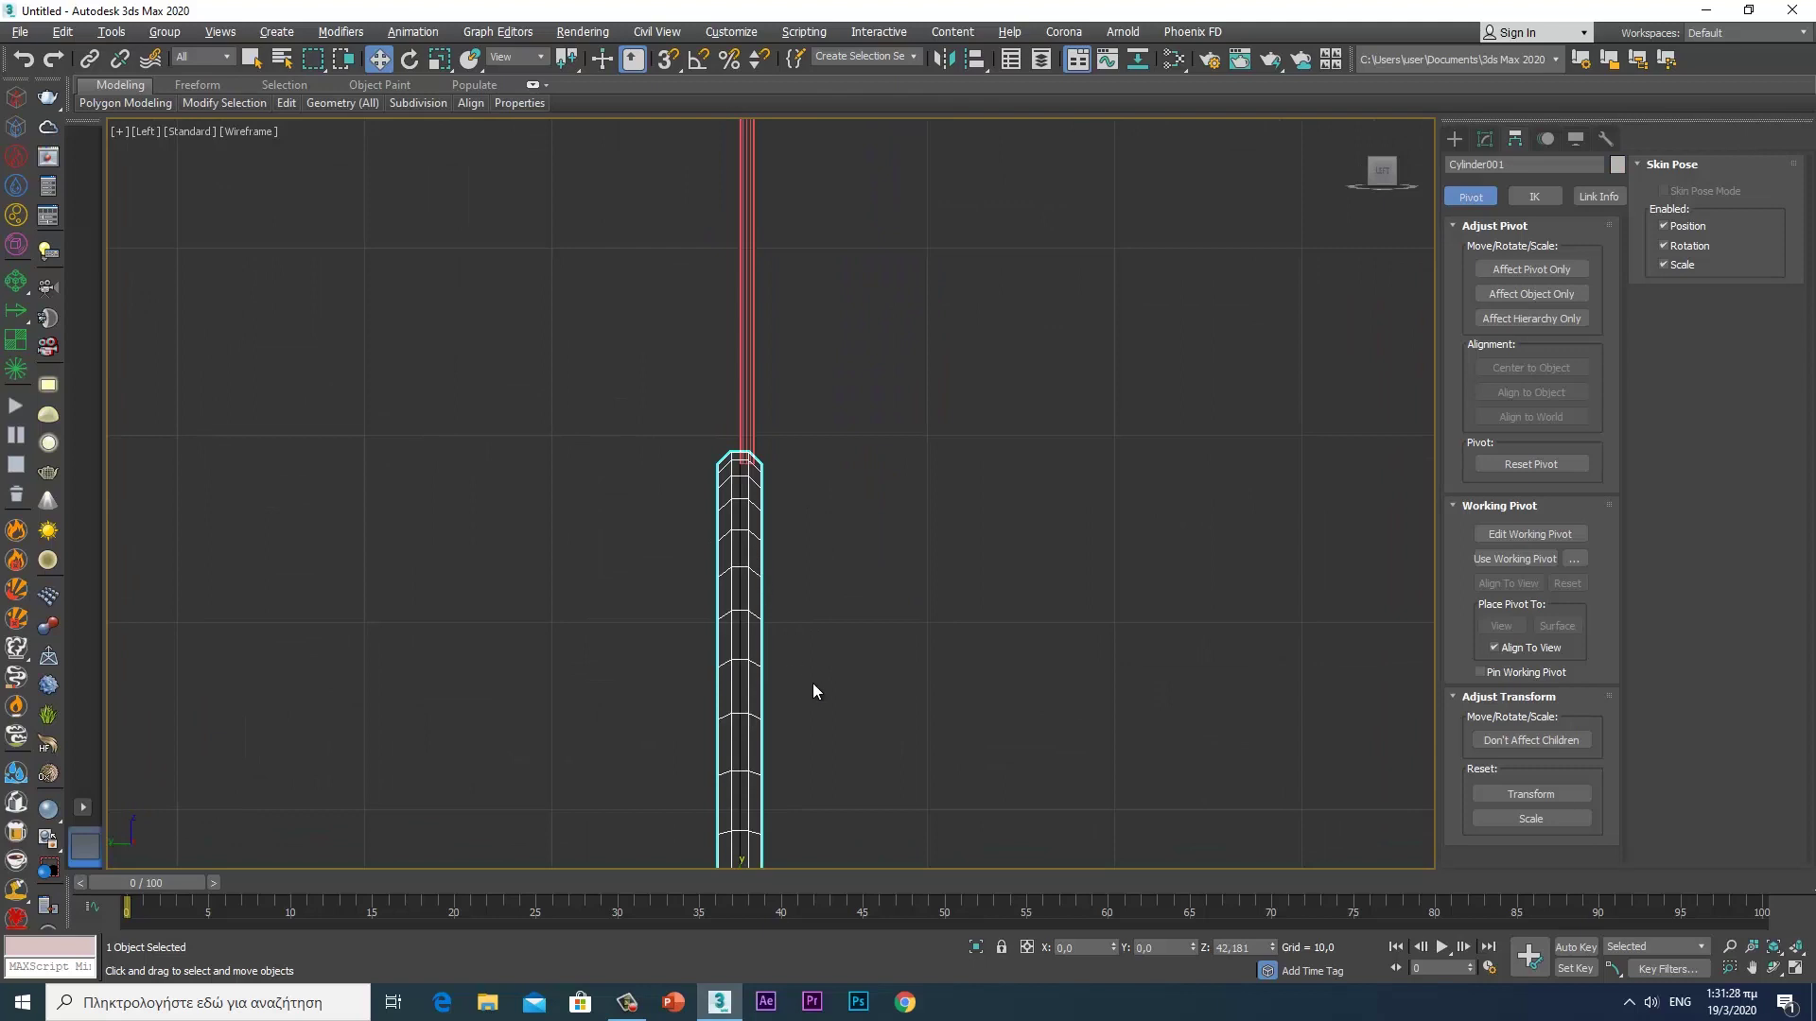
middle_click_drag(779, 725, 863, 518)
left_click_drag(876, 751, 882, 753)
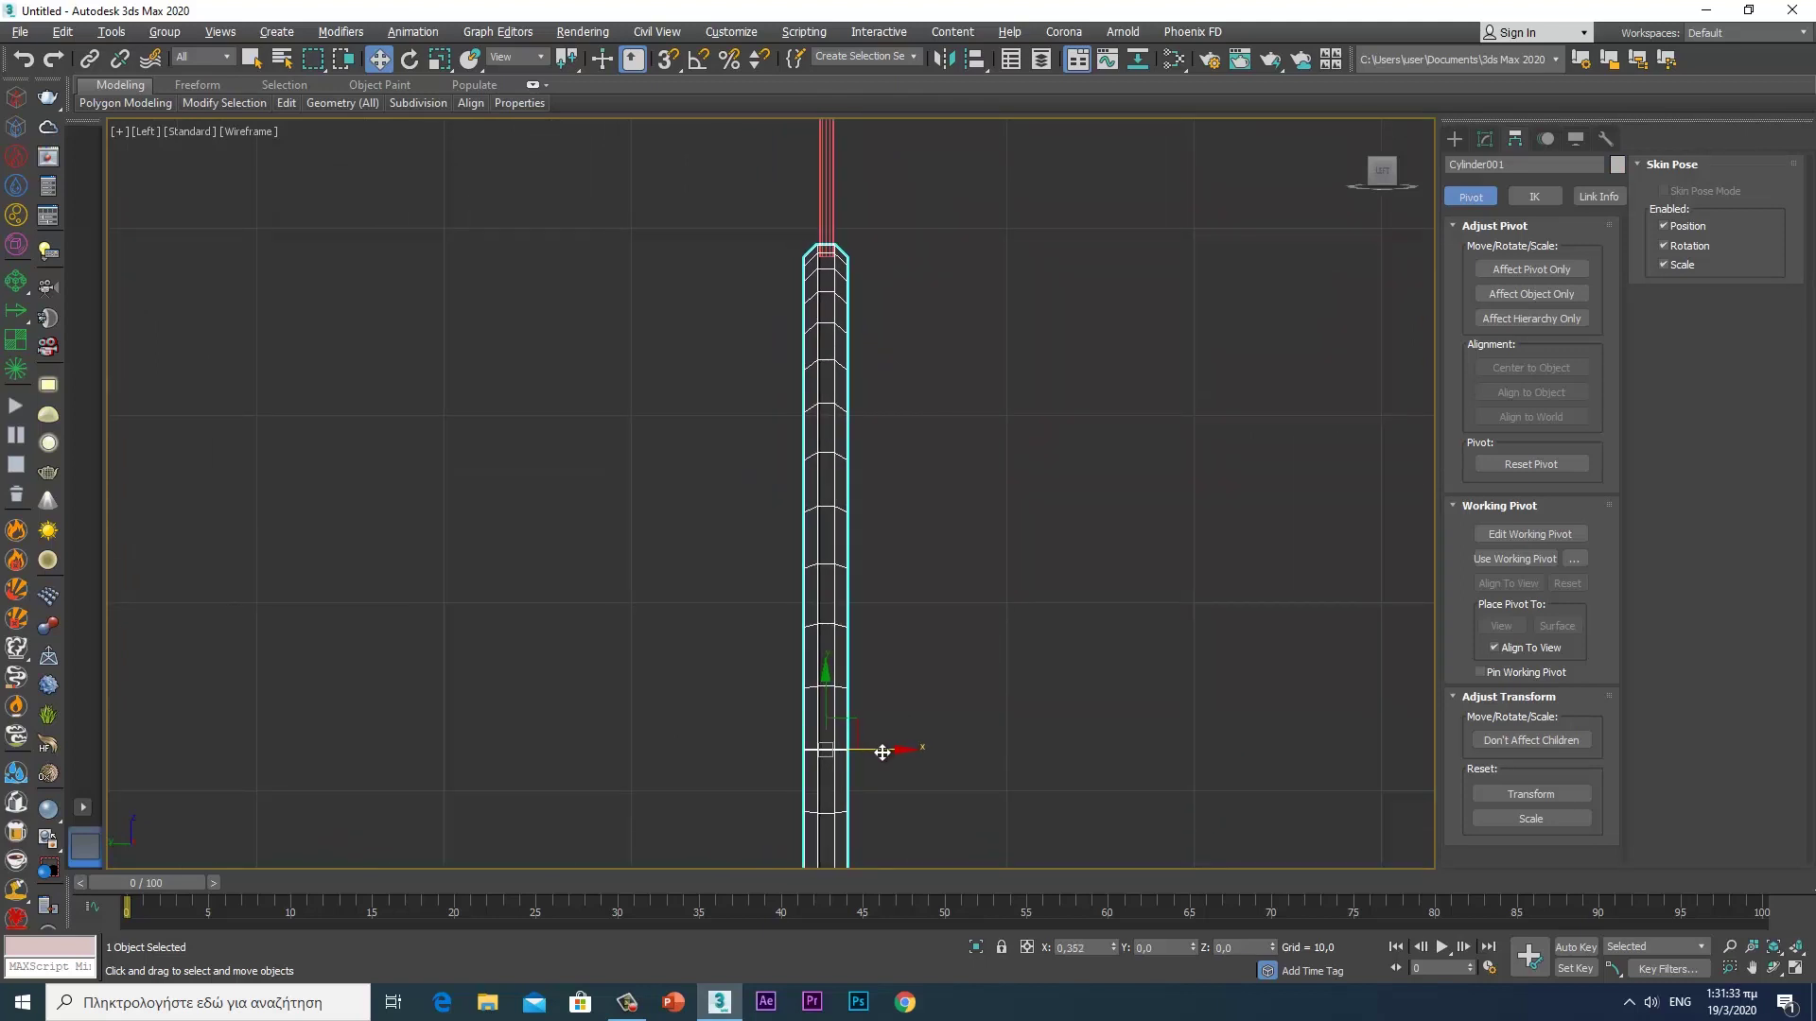
left_click(832, 221)
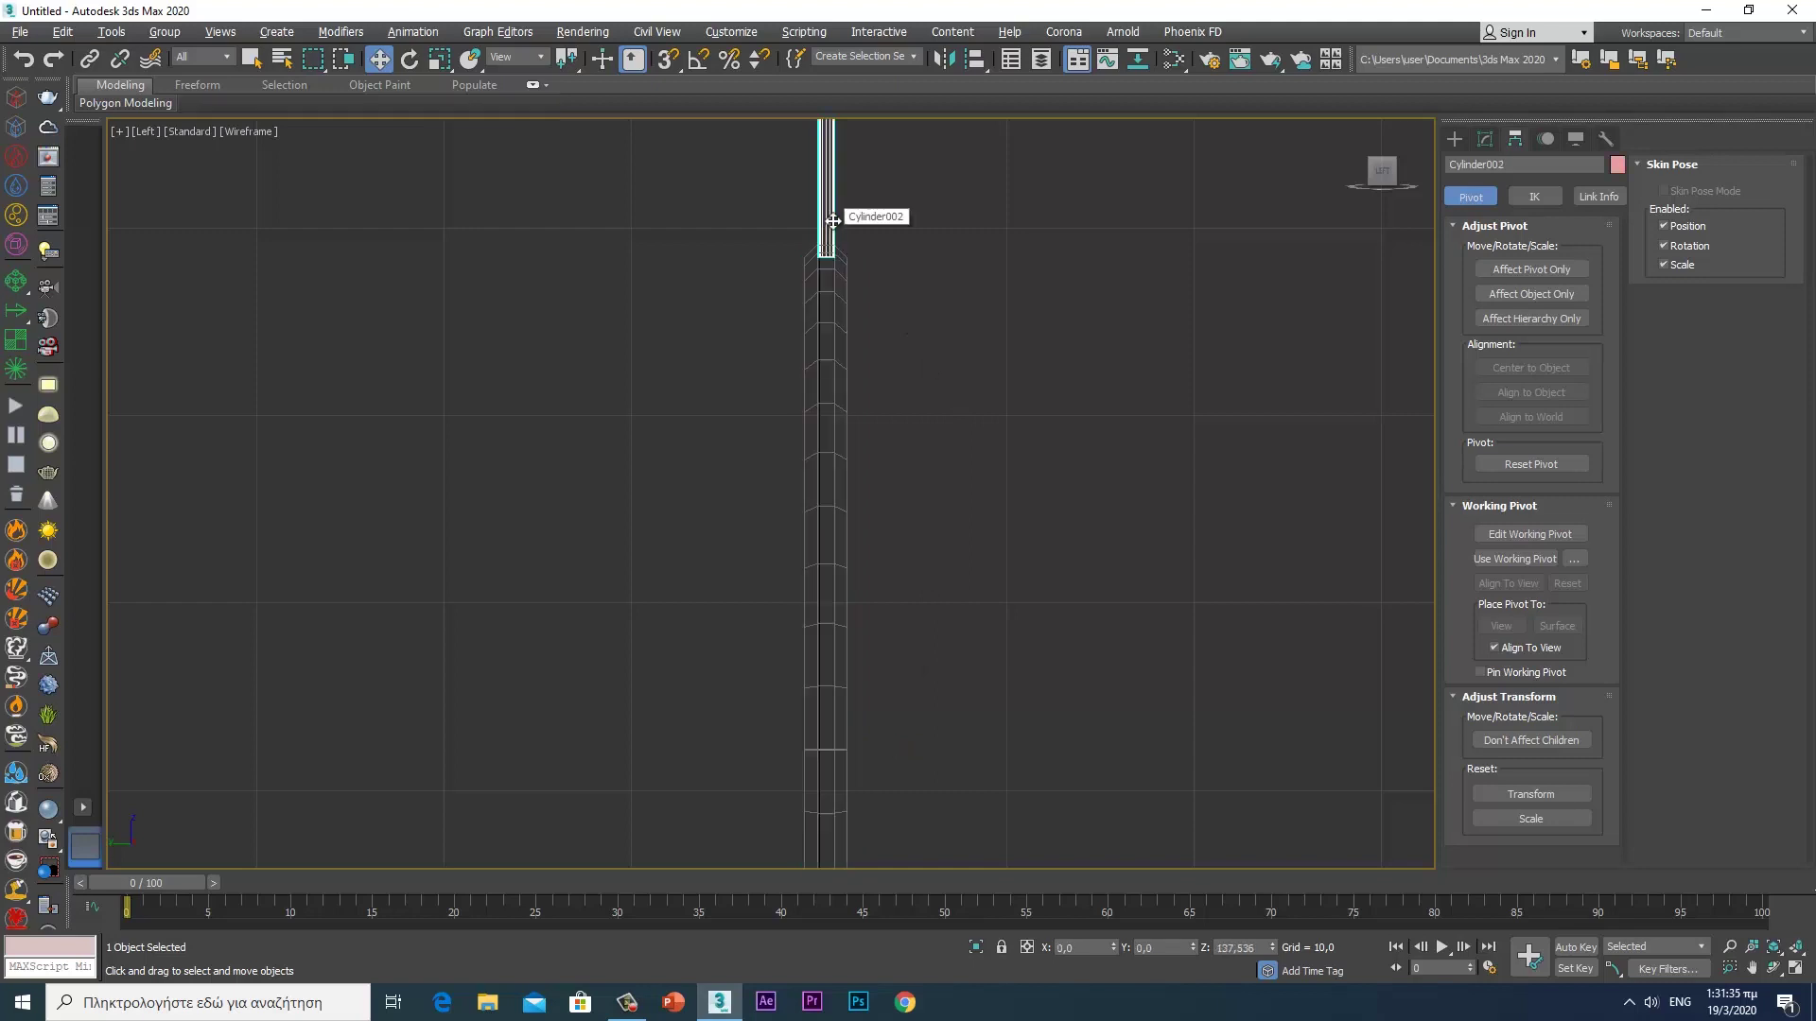
- Set the rod Cylinder002's radius to 0,2
left_click(1485, 141)
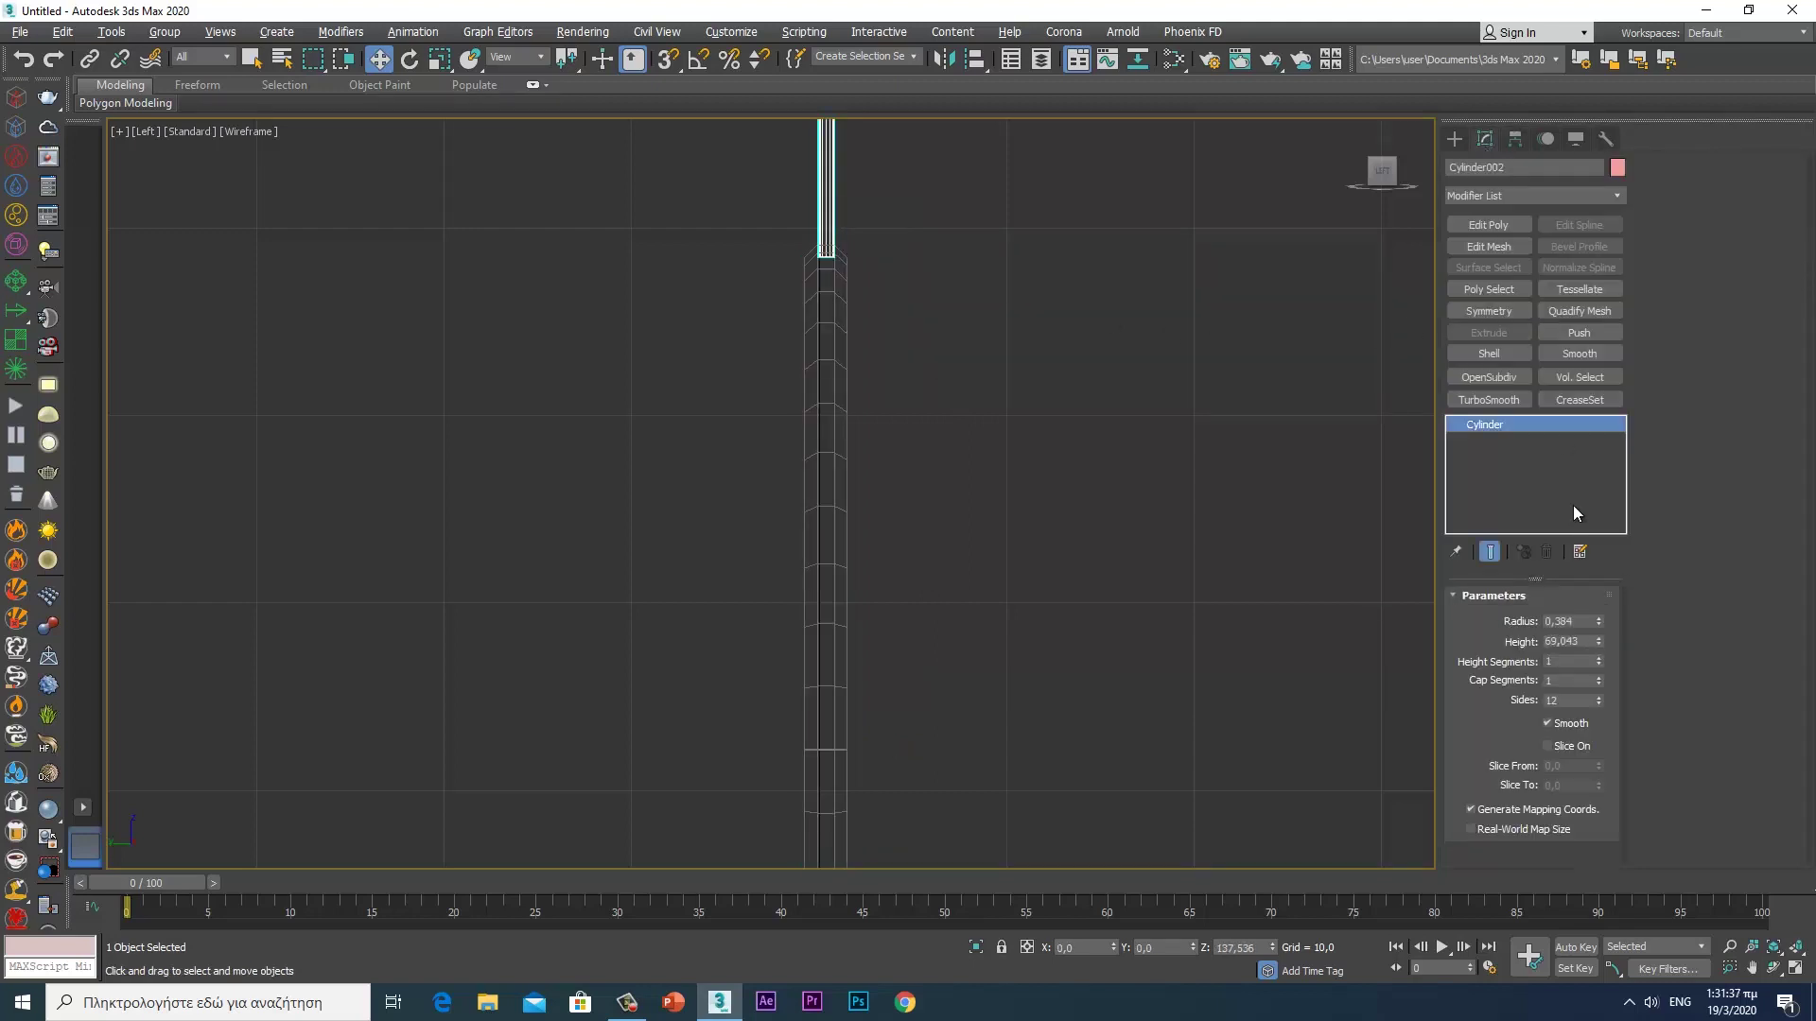
left_click(1575, 621)
key("BackSpace")
type("0,2")
key("Return")
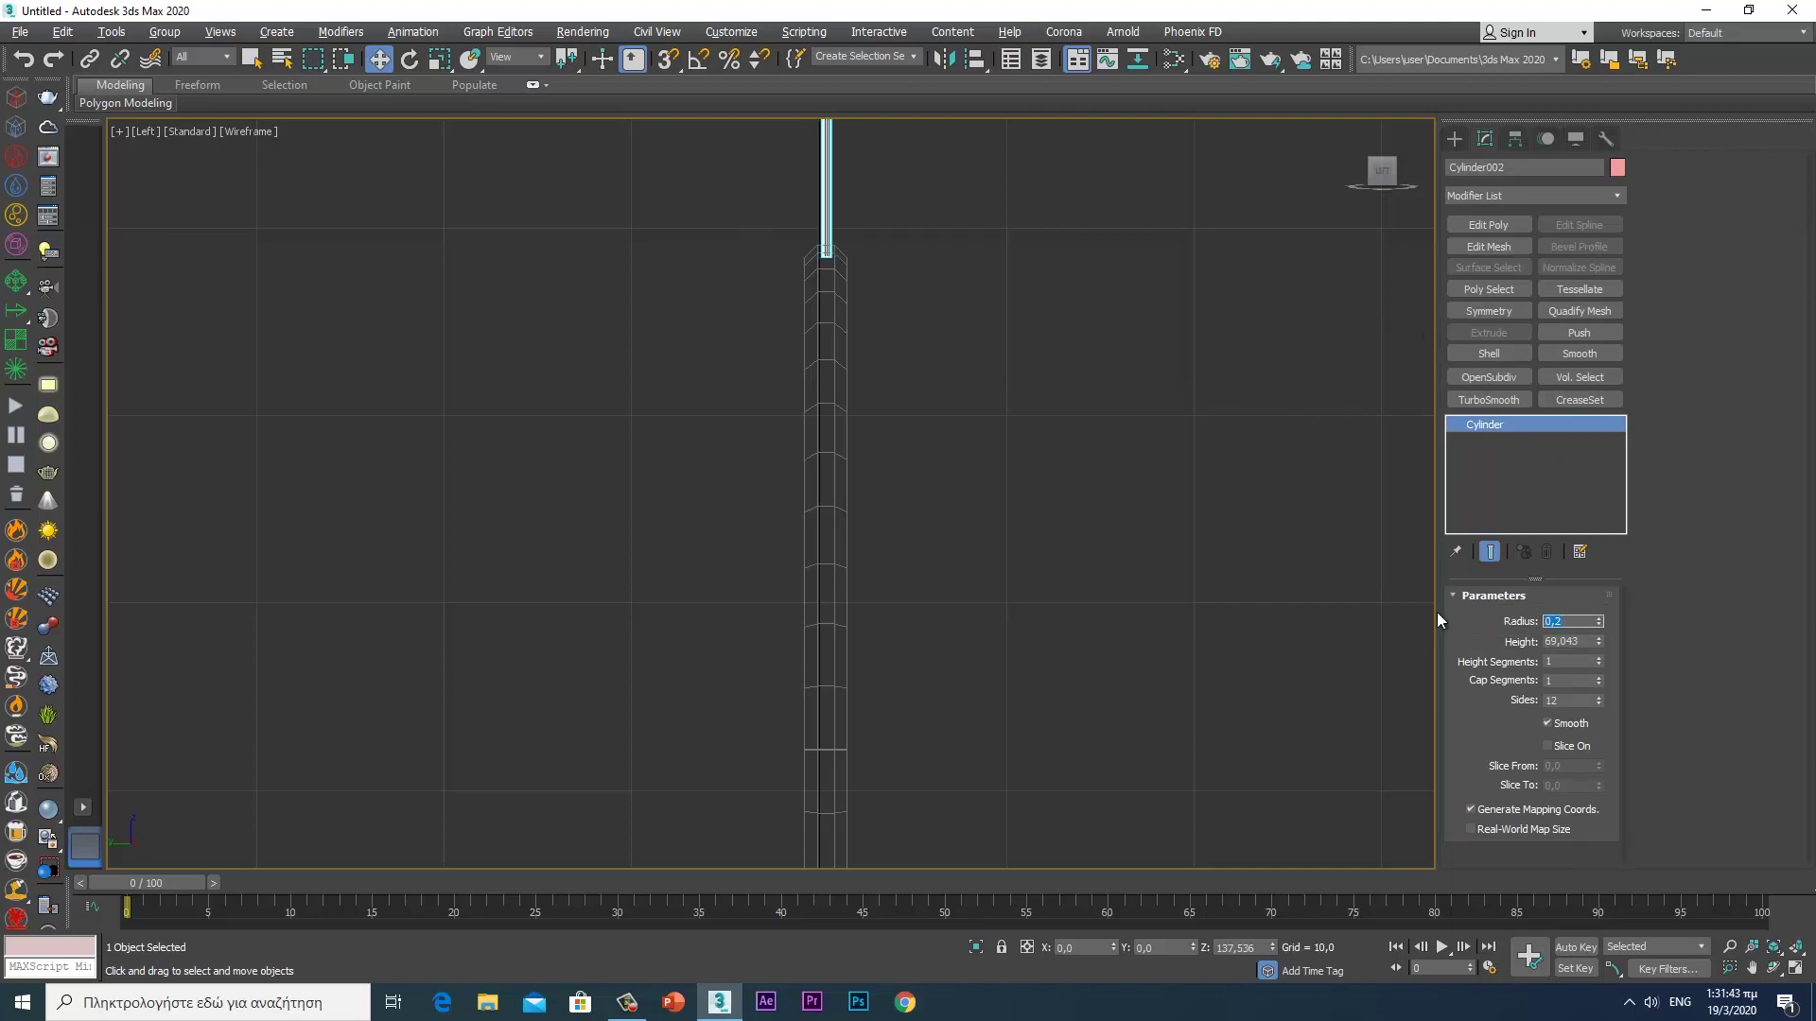
- Maximize the Perspective viewport and frame the whole disc and rod
left_click(1103, 554)
key("alt+w")
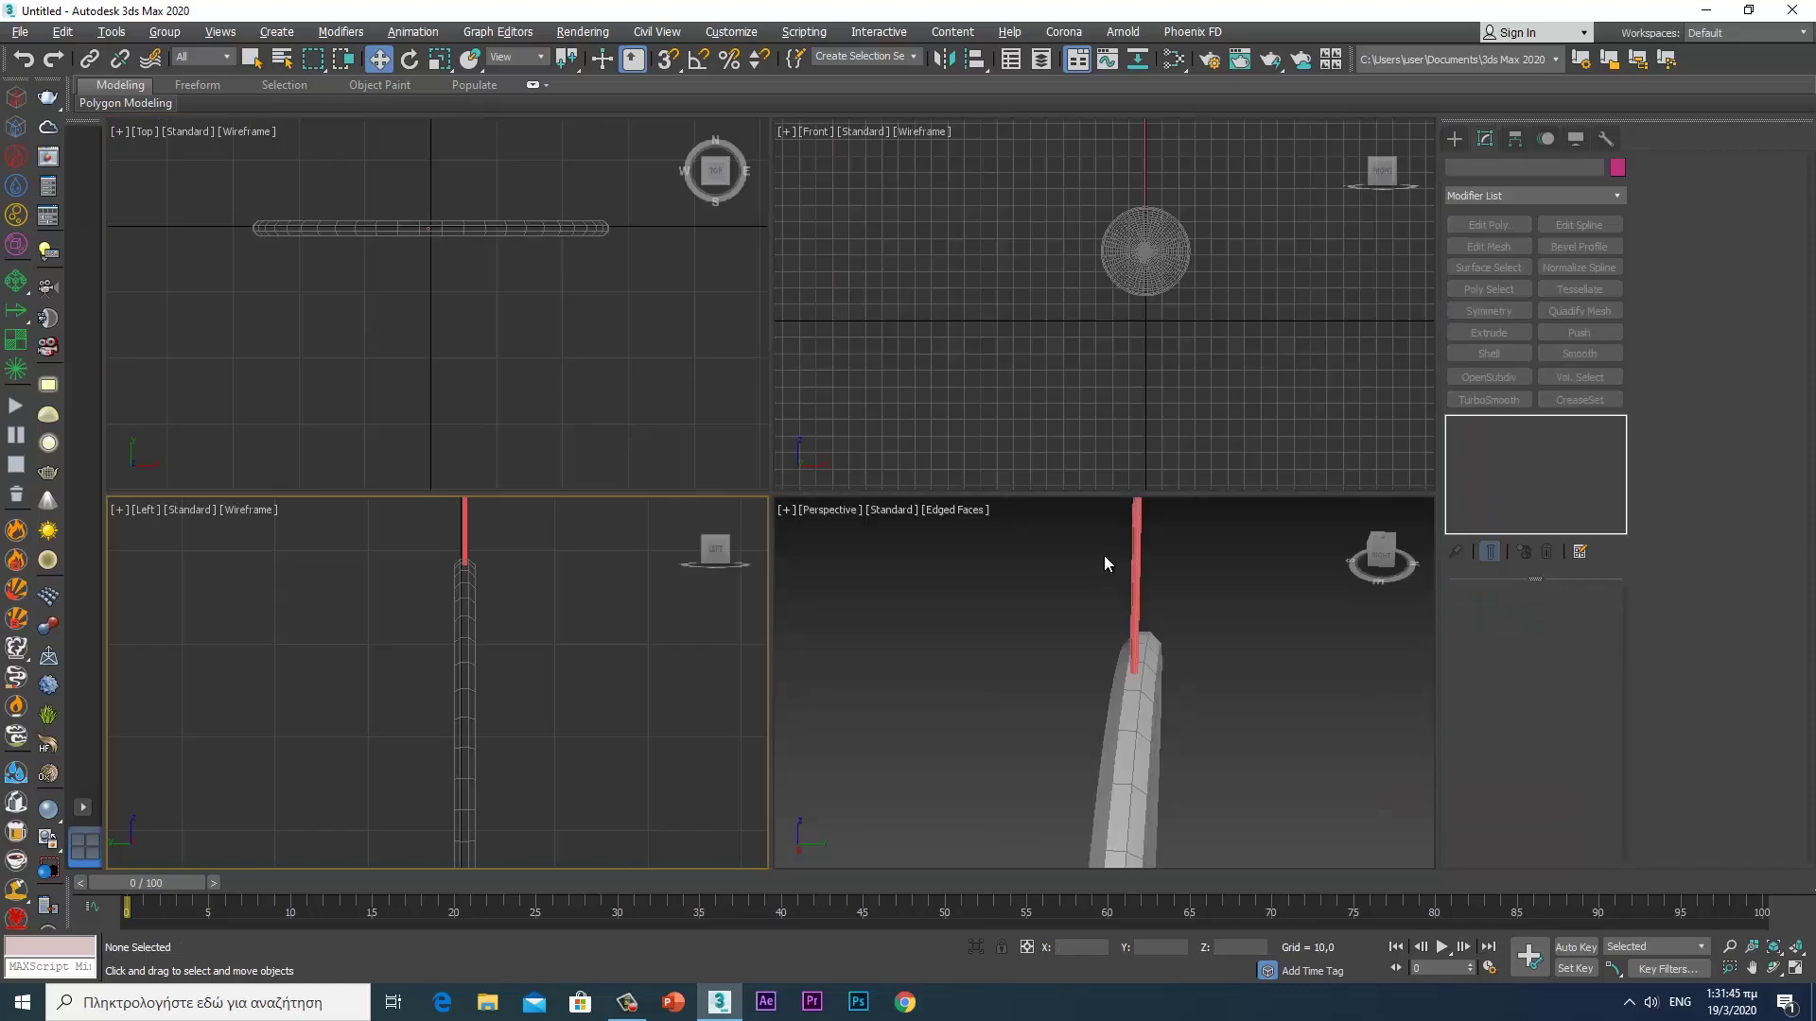
left_click(1078, 575)
key("alt+w")
middle_click_drag(1115, 583, 1008, 567, "alt")
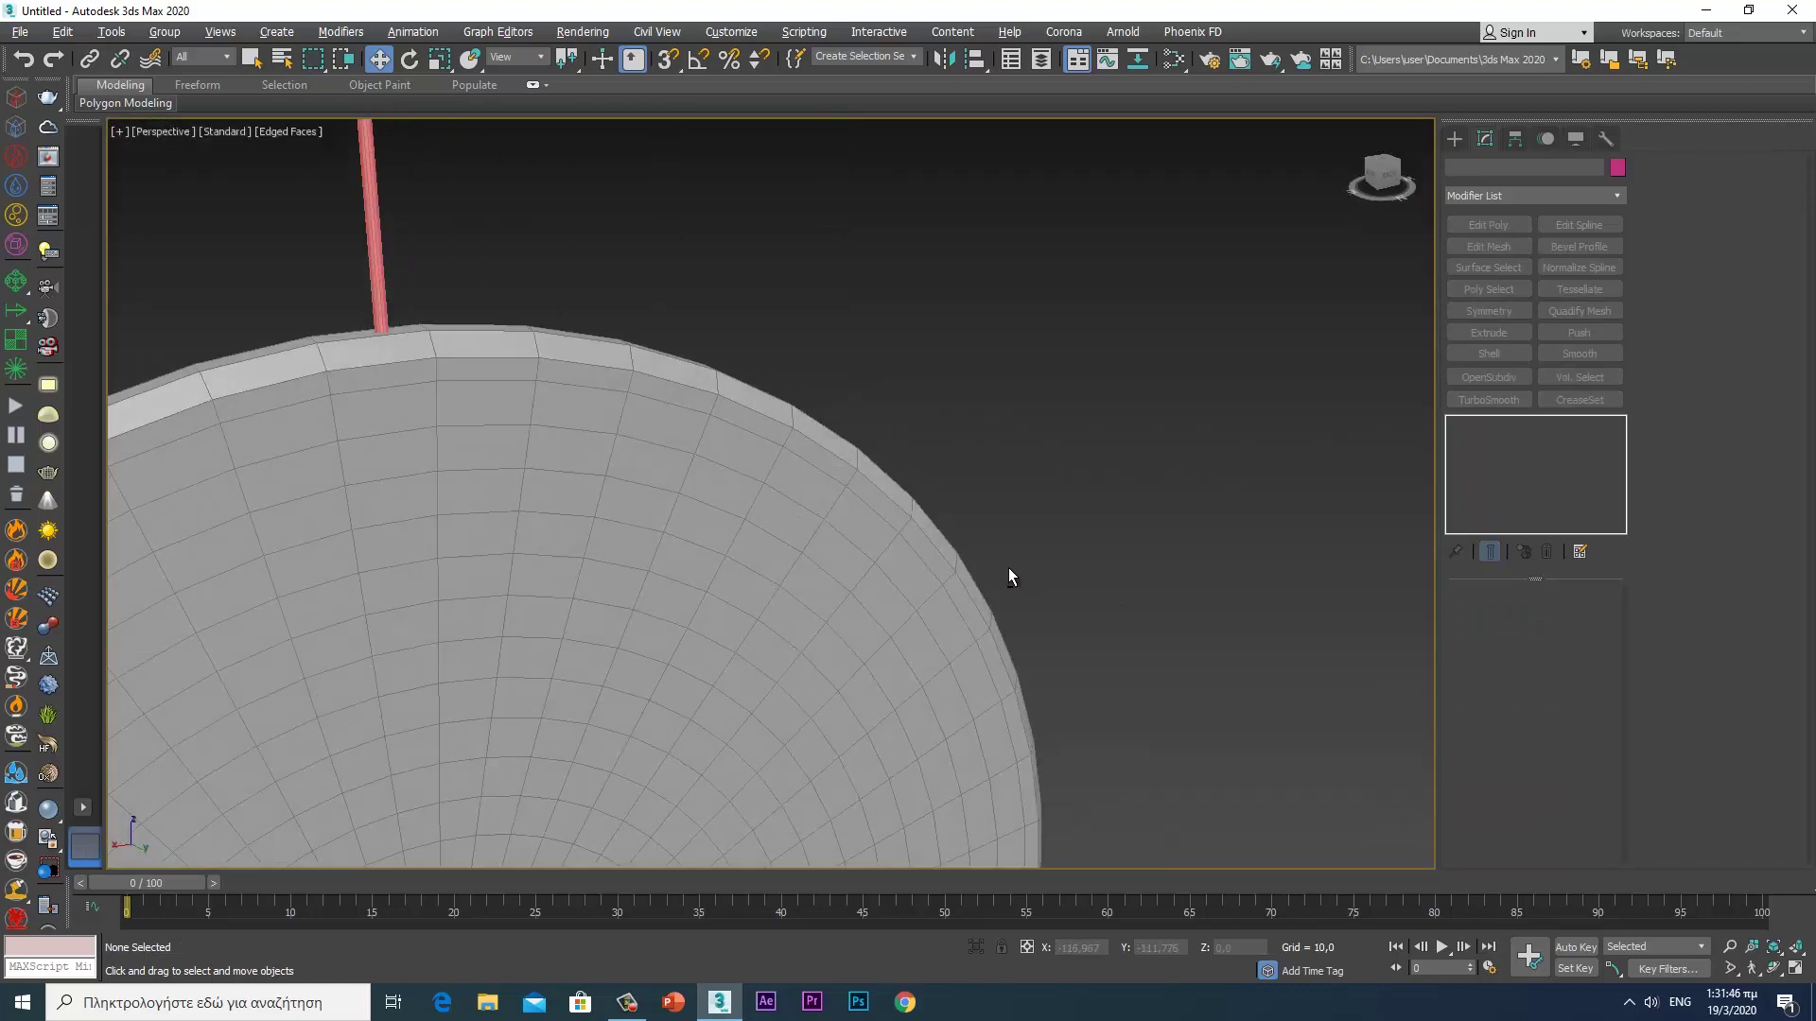
left_click(892, 401)
scroll(904, 398, "down", 3)
mouse_move(973, 373)
middle_mouse_down()
mouse_move(1042, 528)
mouse_move(917, 475)
mouse_move(956, 469)
middle_mouse_up()
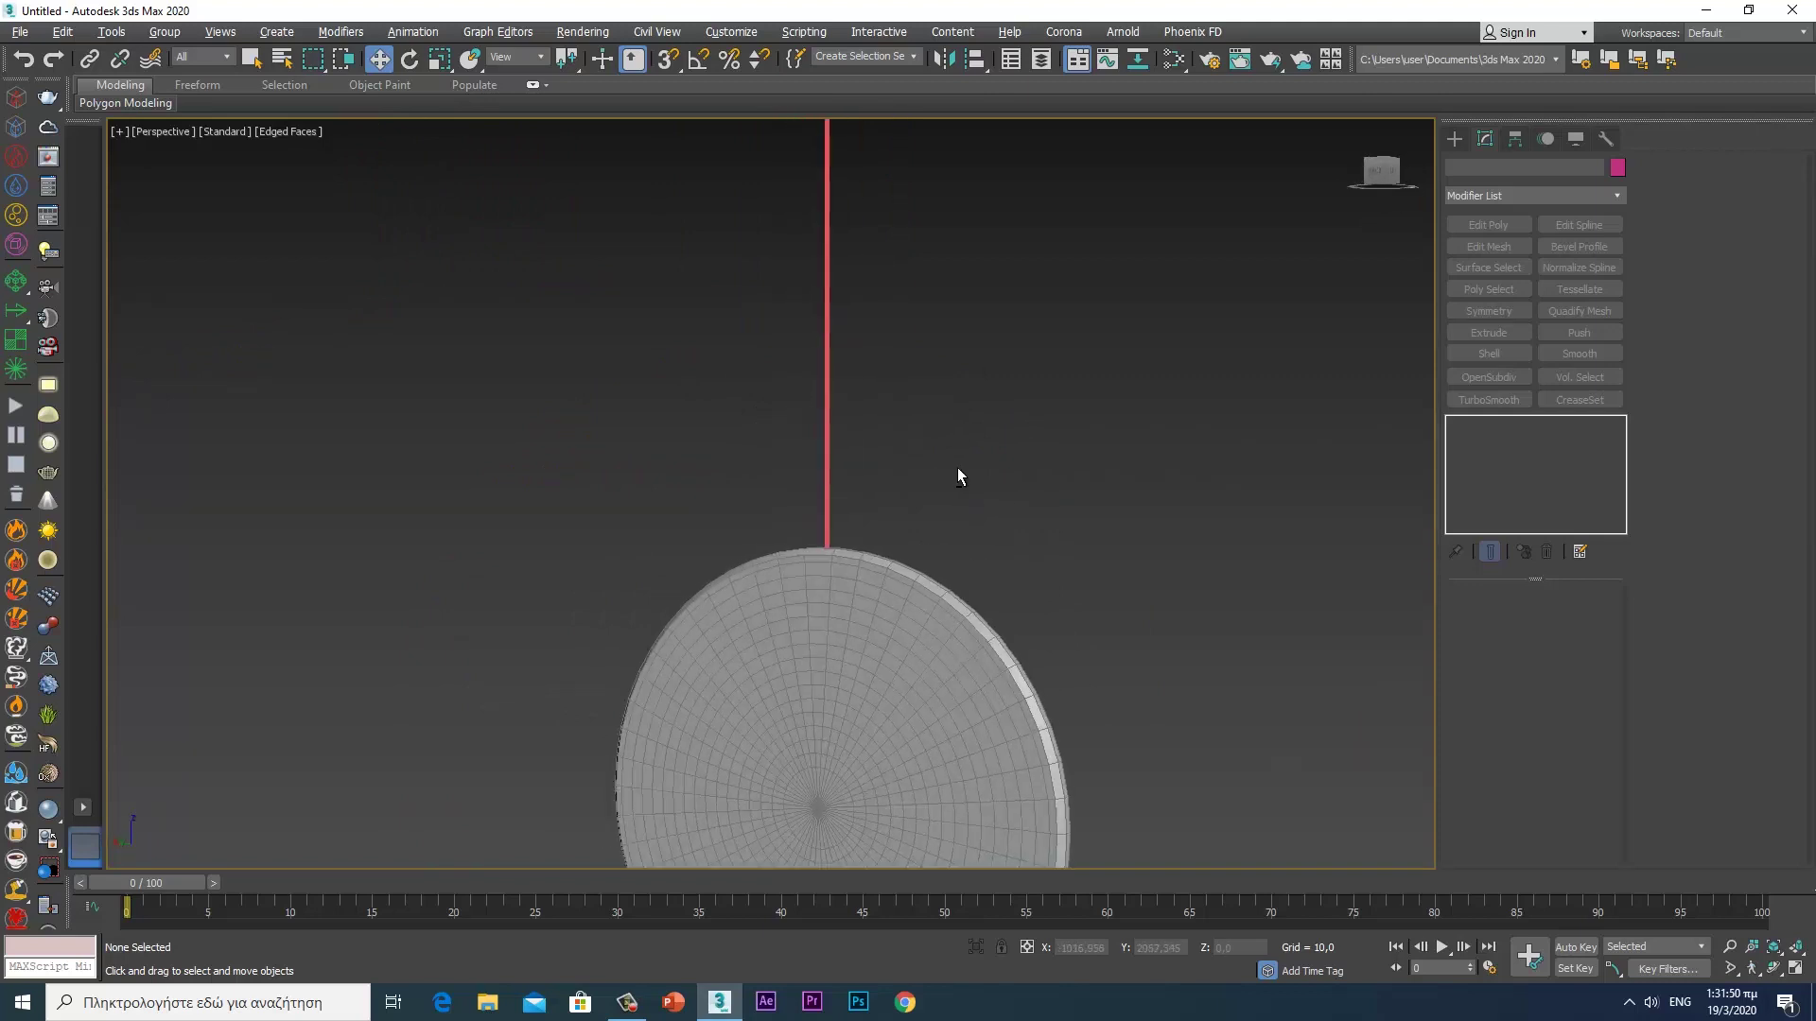
scroll(965, 445, "down", 3)
middle_click_drag(1016, 567, 1014, 457)
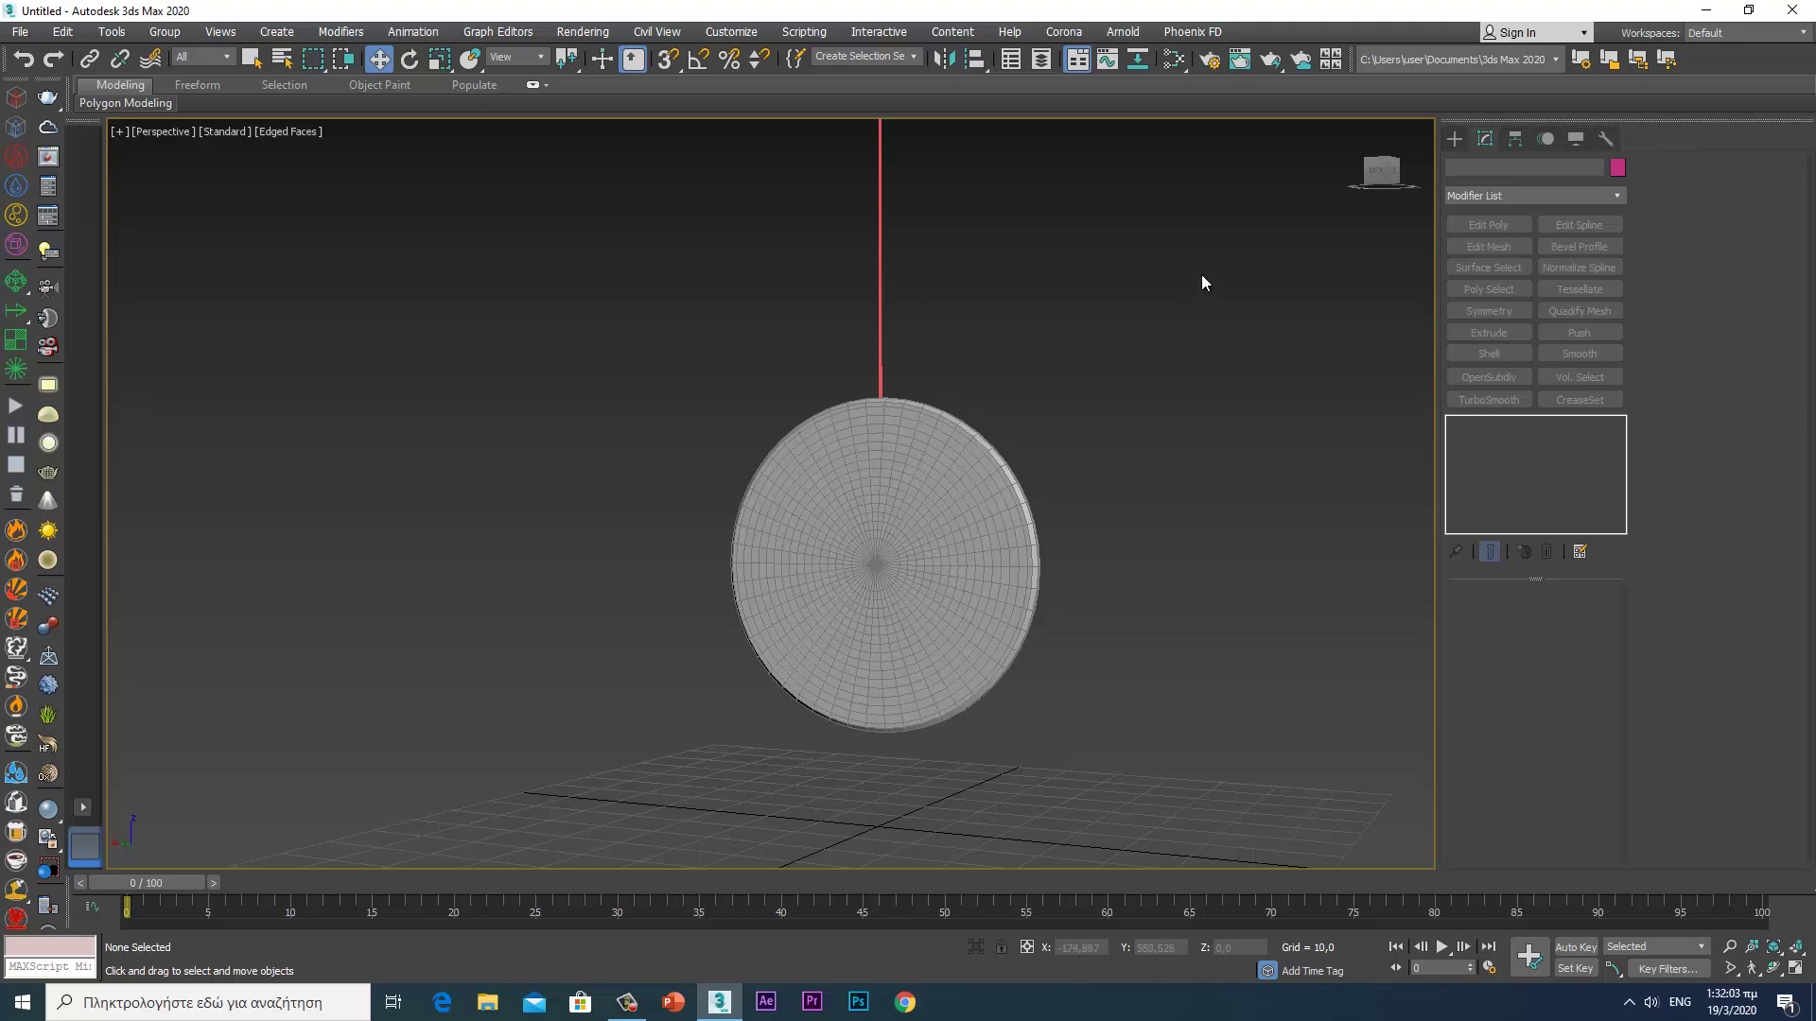
- Attach the thin rod to the disc with Edit Poly Attach
left_click(967, 478)
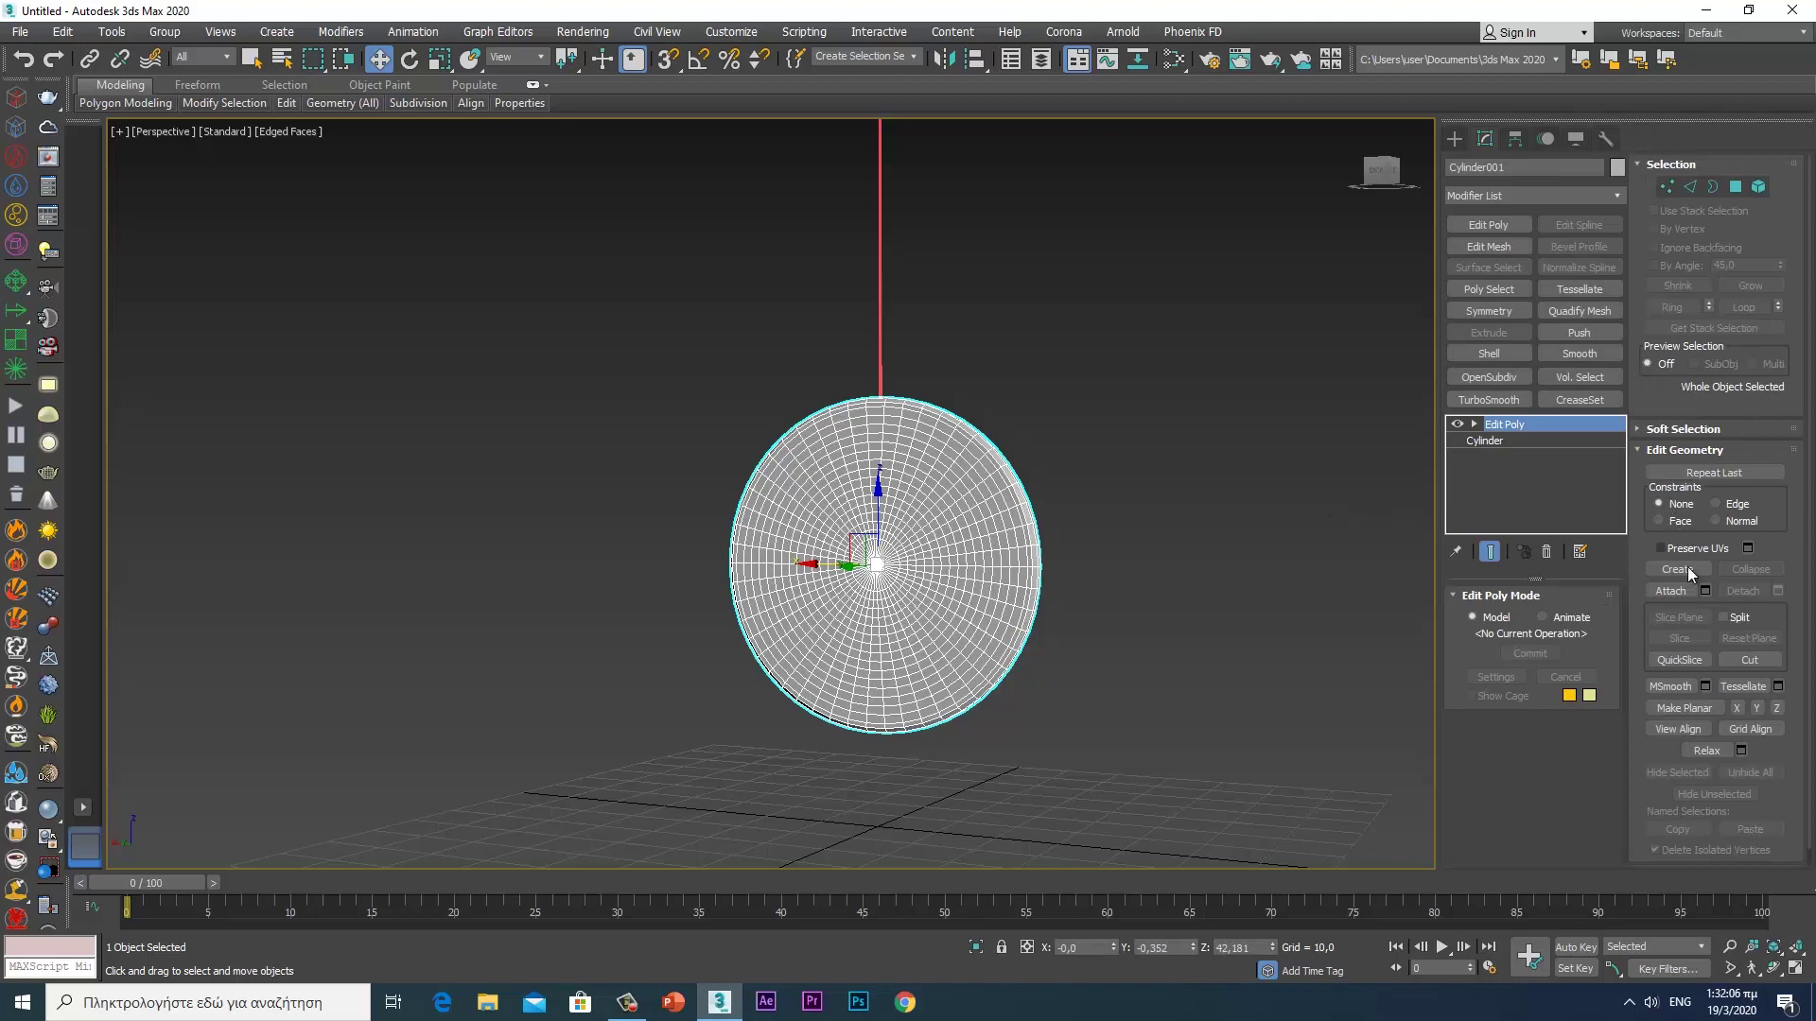
left_click(1679, 593)
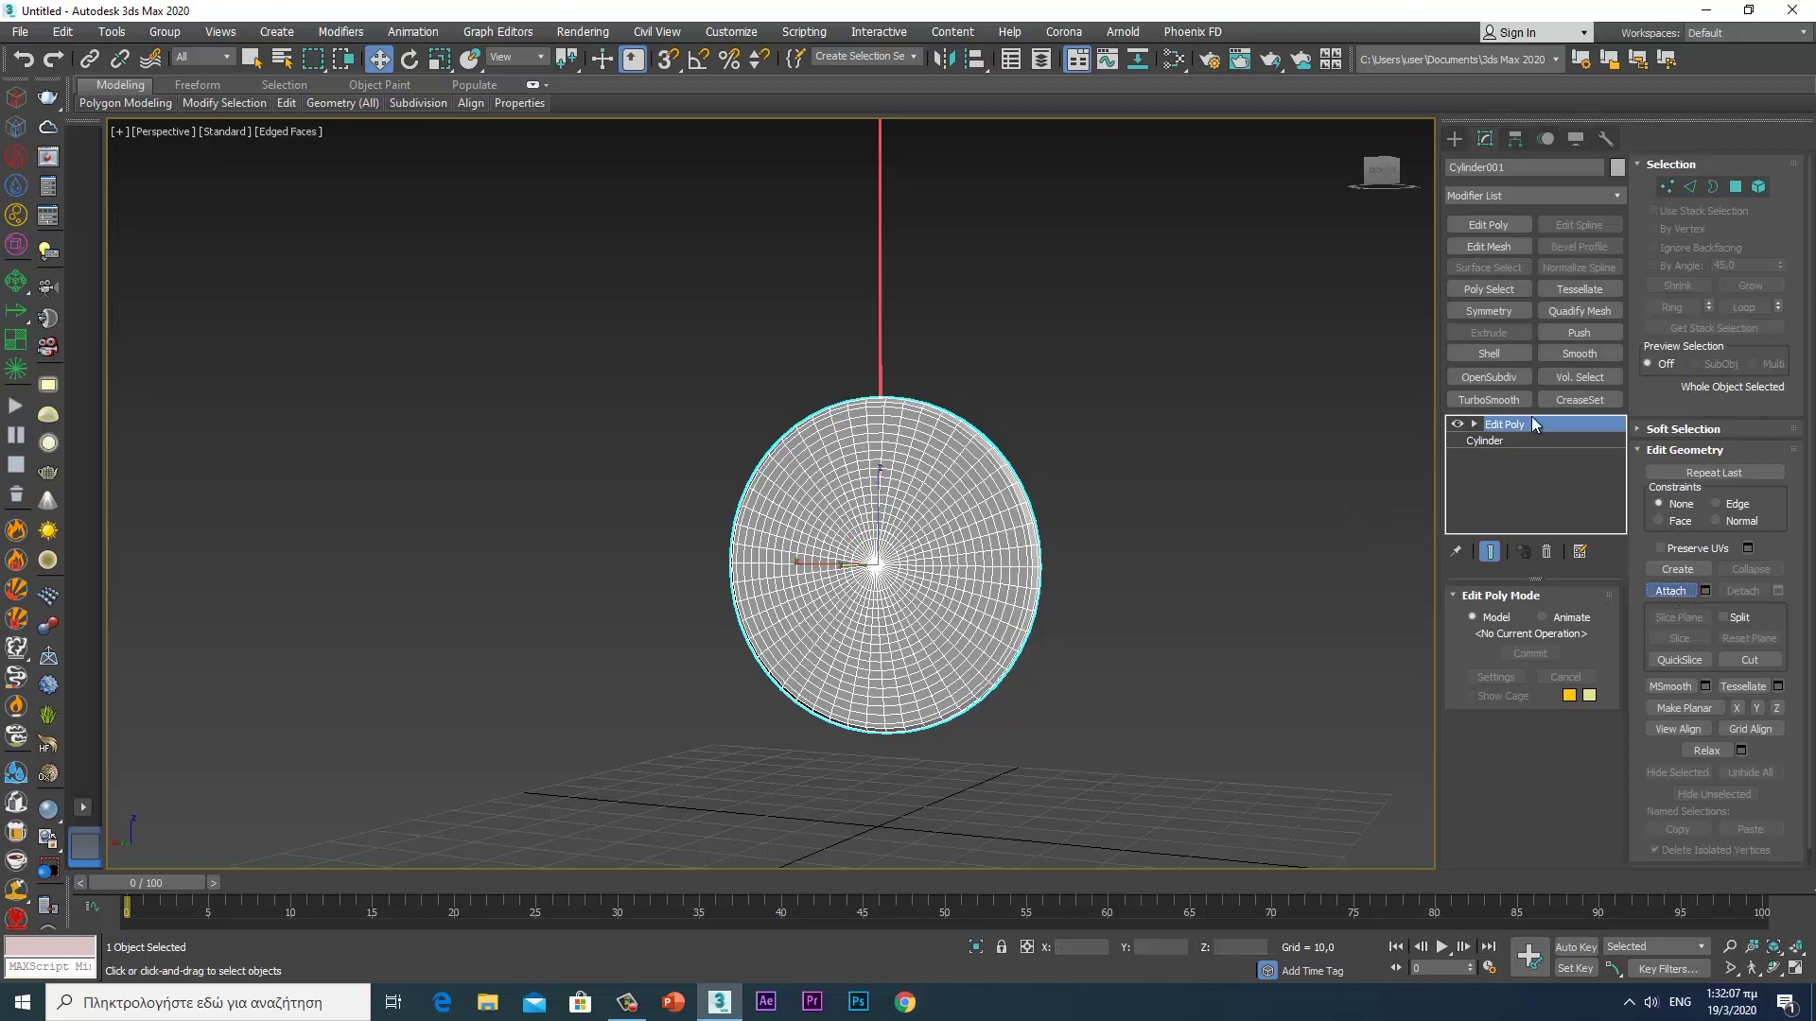
left_click(882, 248)
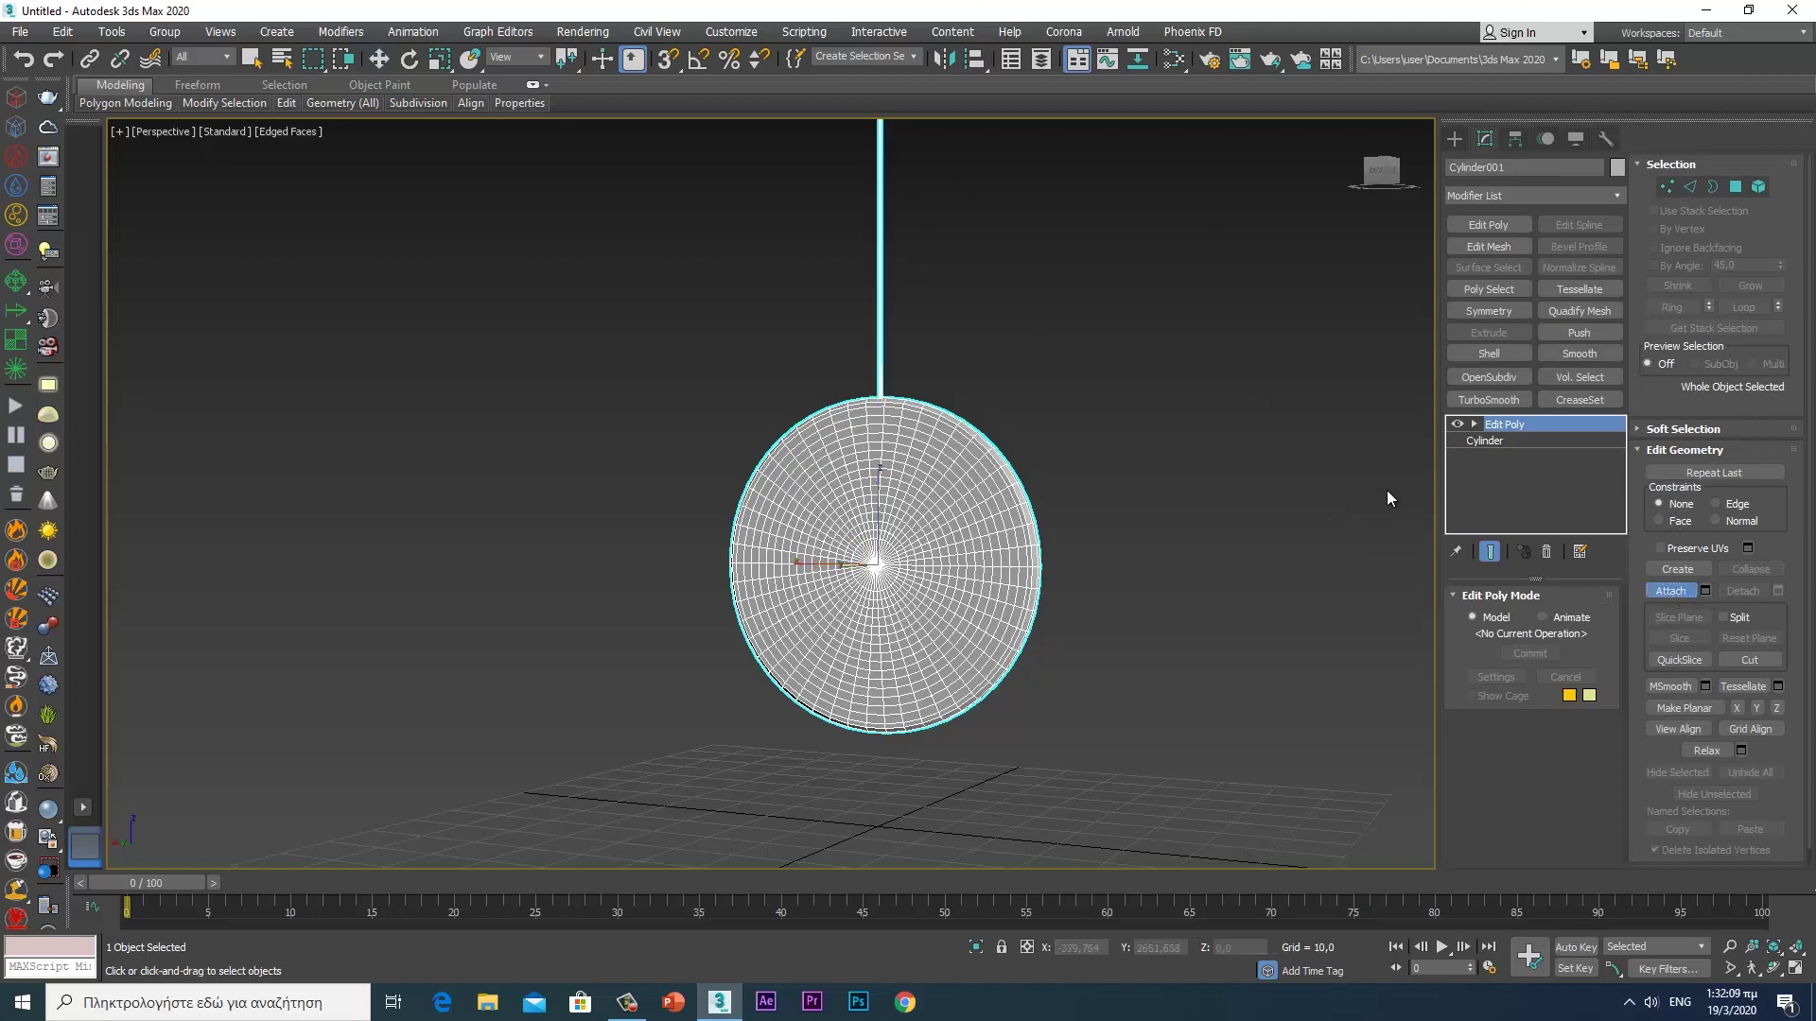
left_click(1671, 591)
- Add TurboSmooth to the disc at 2 iterations, with edged faces hidden (F4)
left_click(1495, 401)
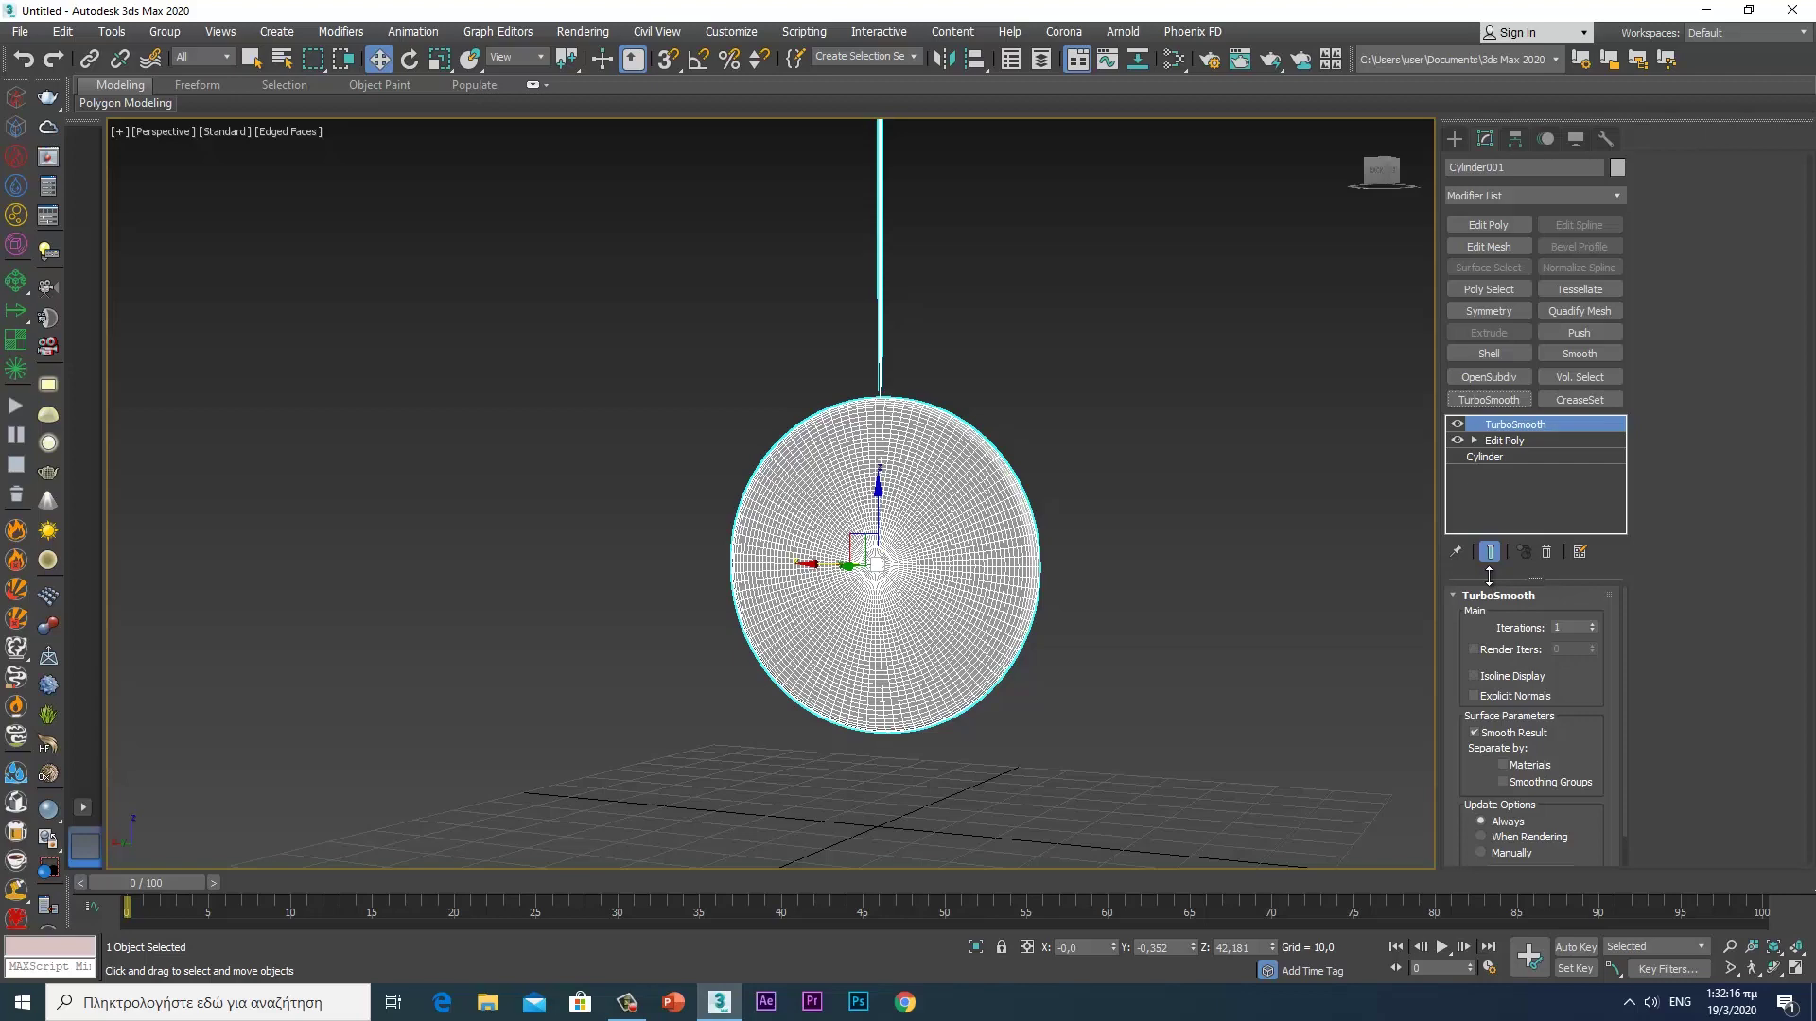
left_click(1545, 552)
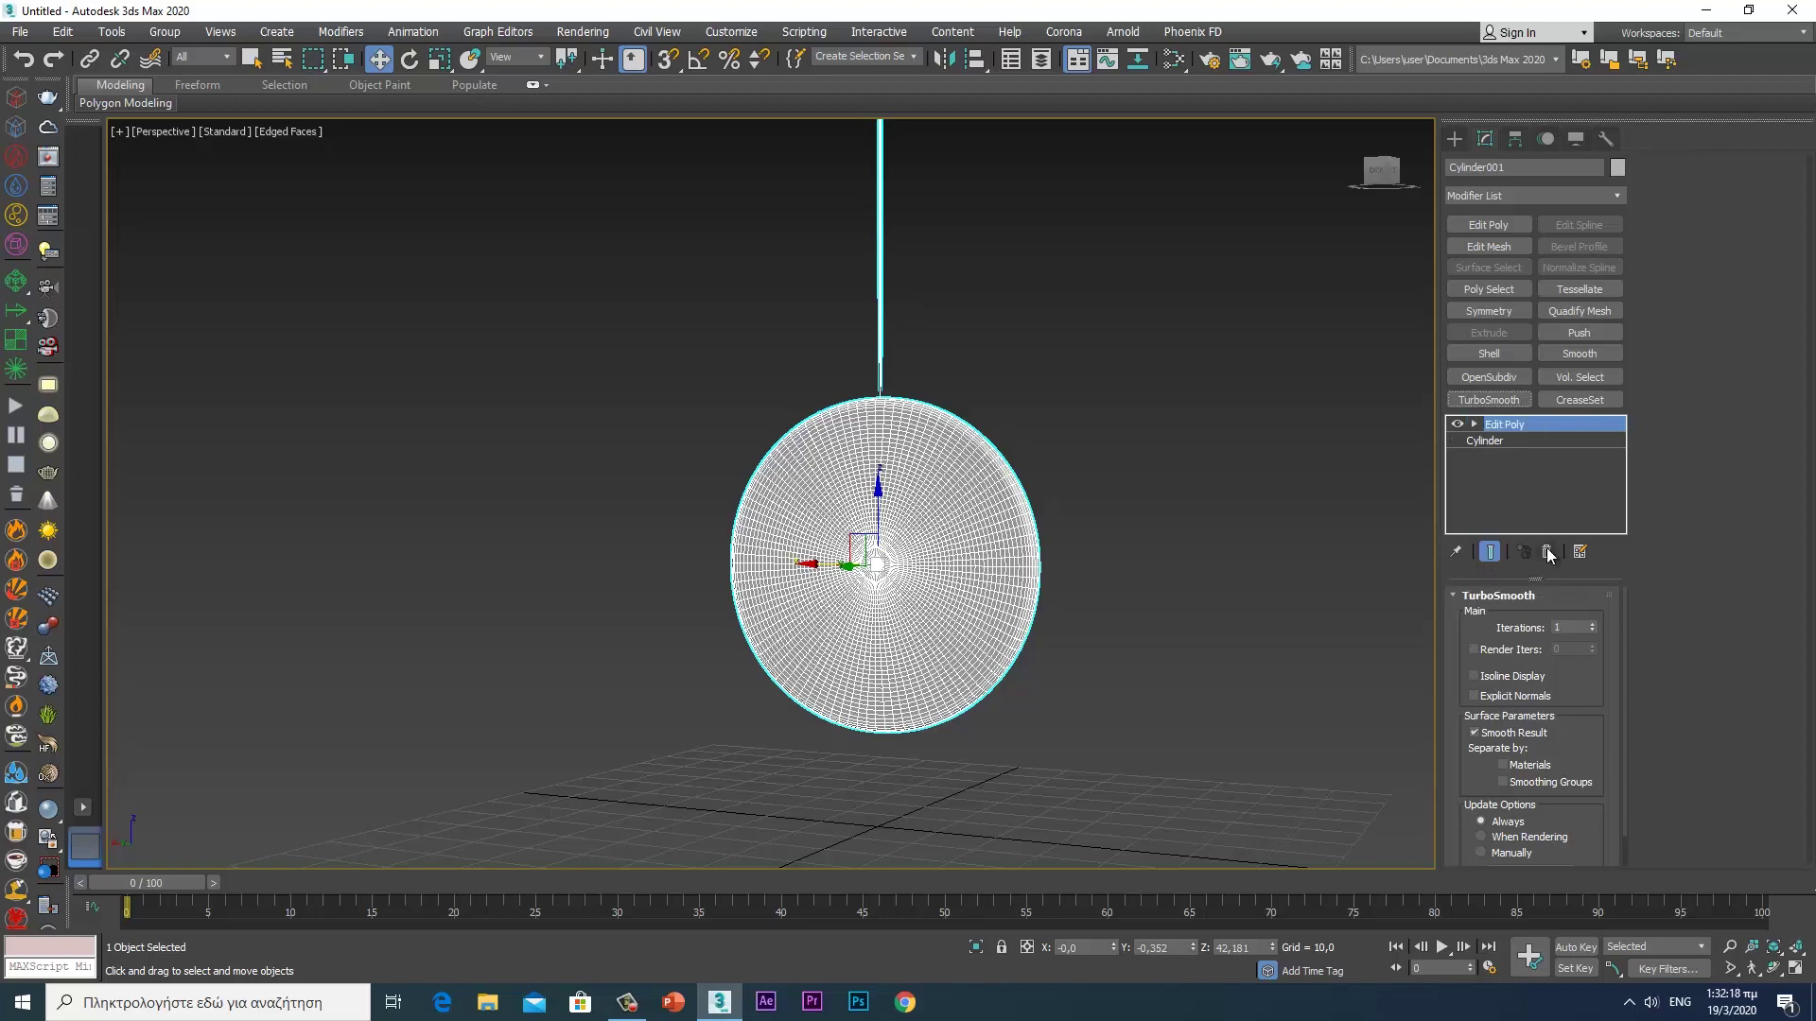
key("ctrl+z")
left_click(1540, 549)
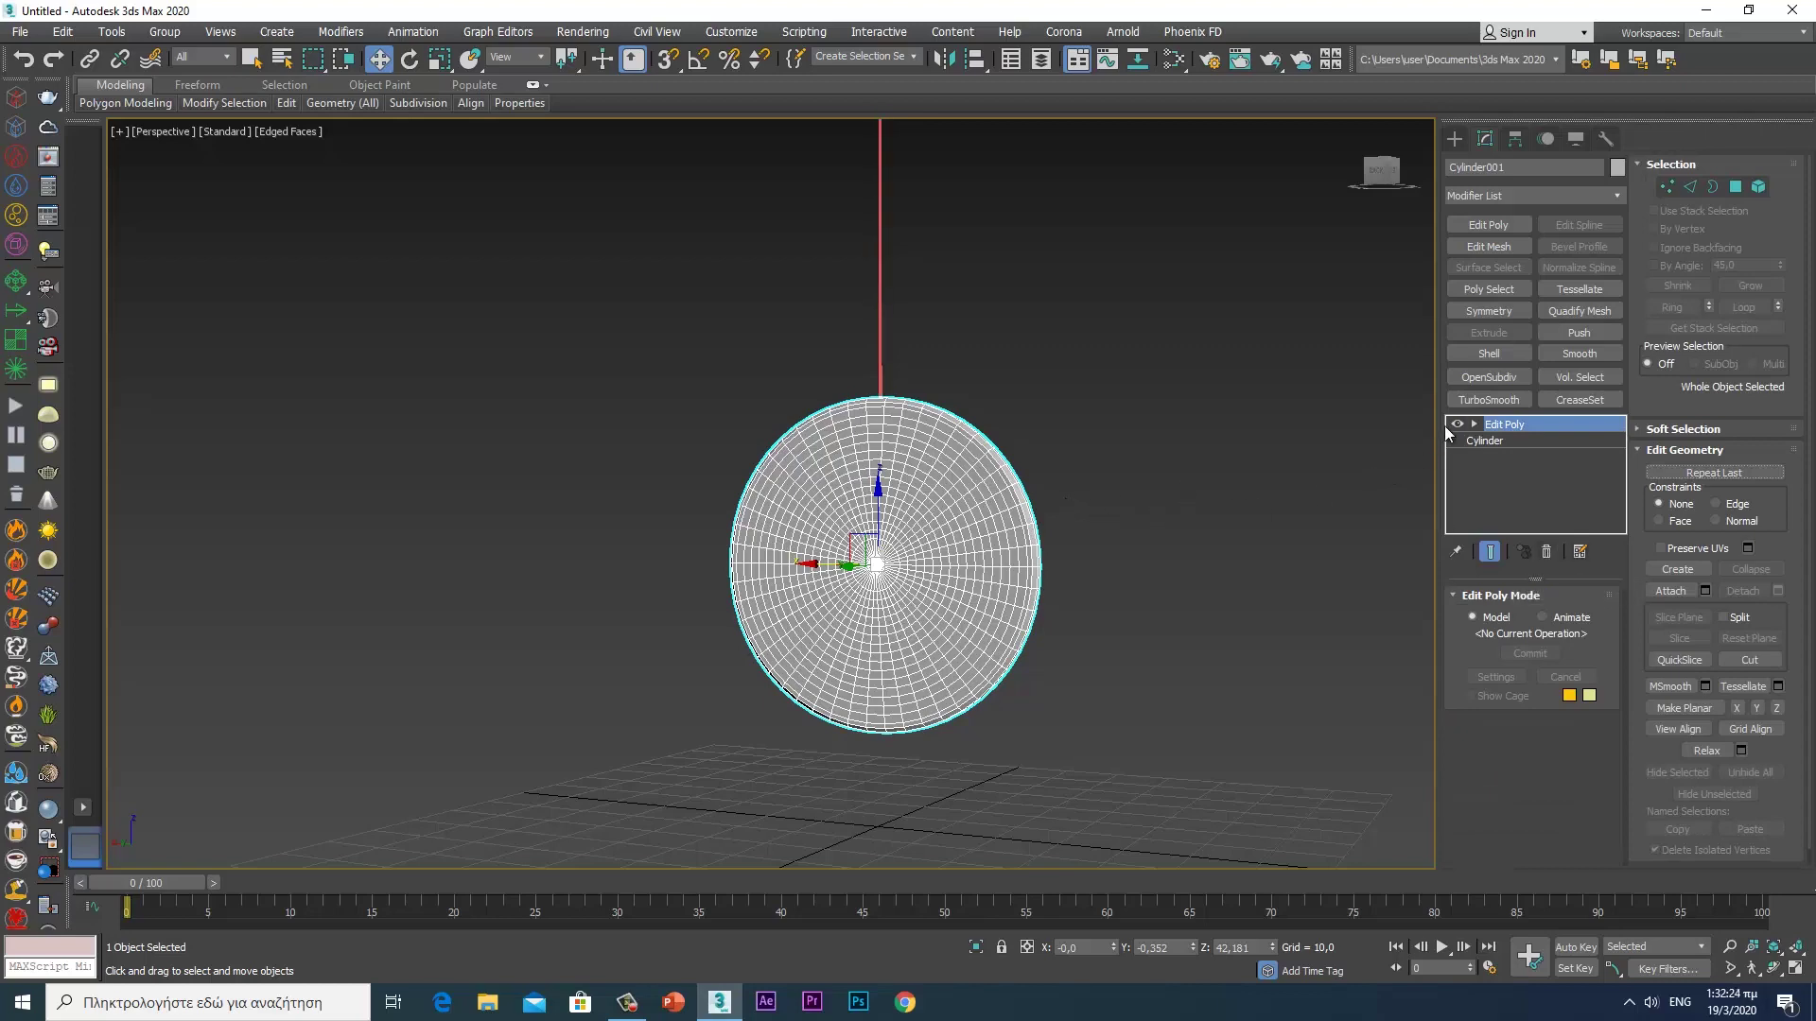
left_click(1483, 400)
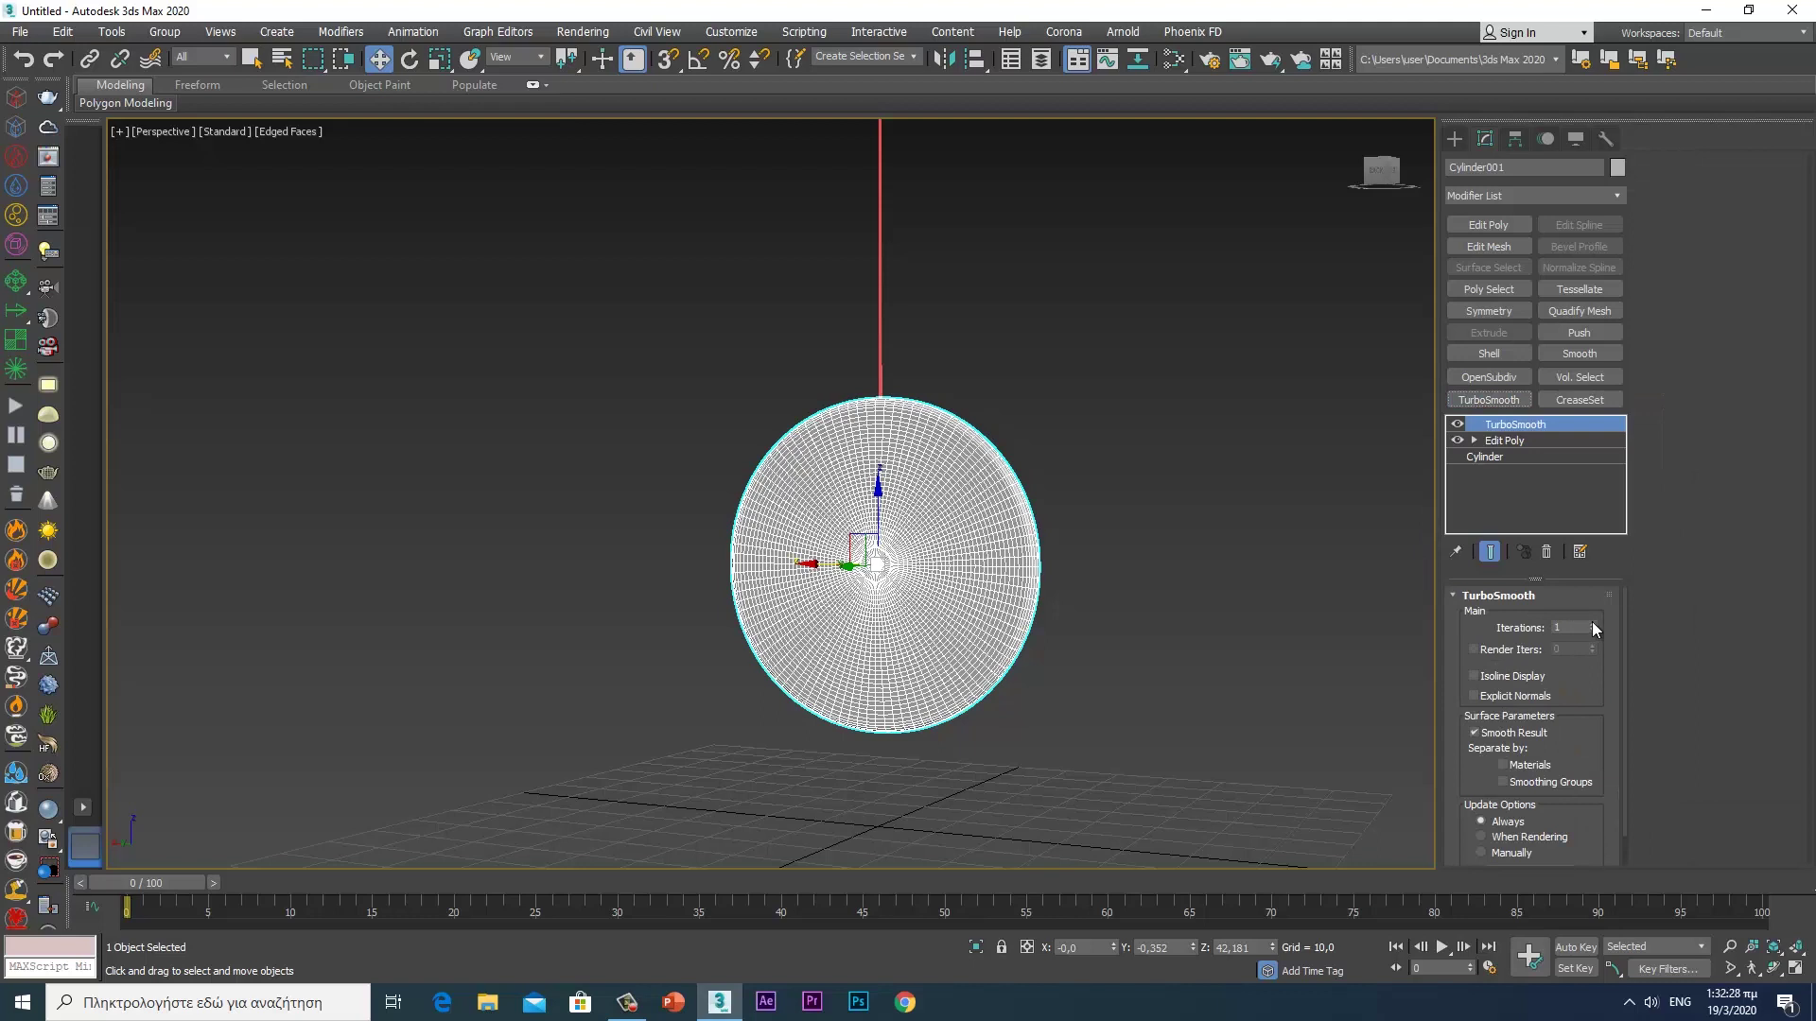
key("F4")
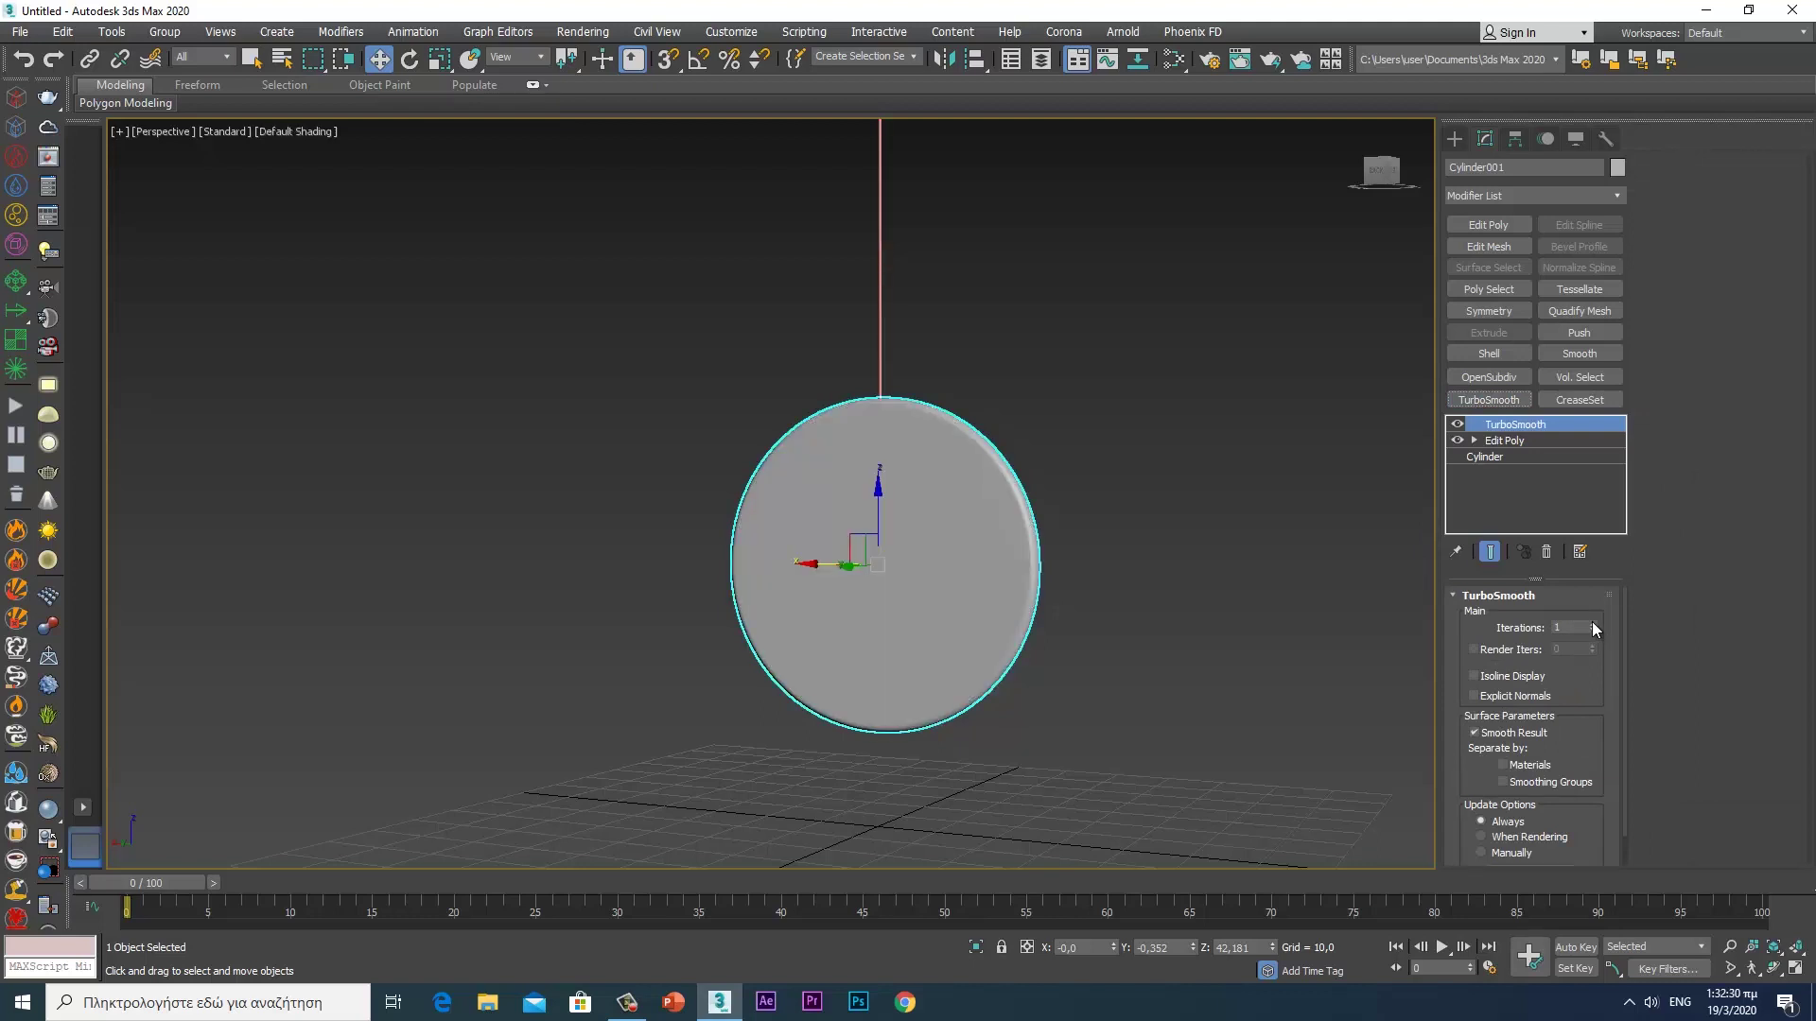
left_click(1593, 623)
- Add a second Edit Poly on top and attach the rod into the disc
left_click(1491, 227)
left_click(1672, 590)
left_click(880, 343)
mouse_move(1065, 308)
middle_mouse_down()
mouse_move(1065, 383)
mouse_move(1071, 355)
middle_mouse_up()
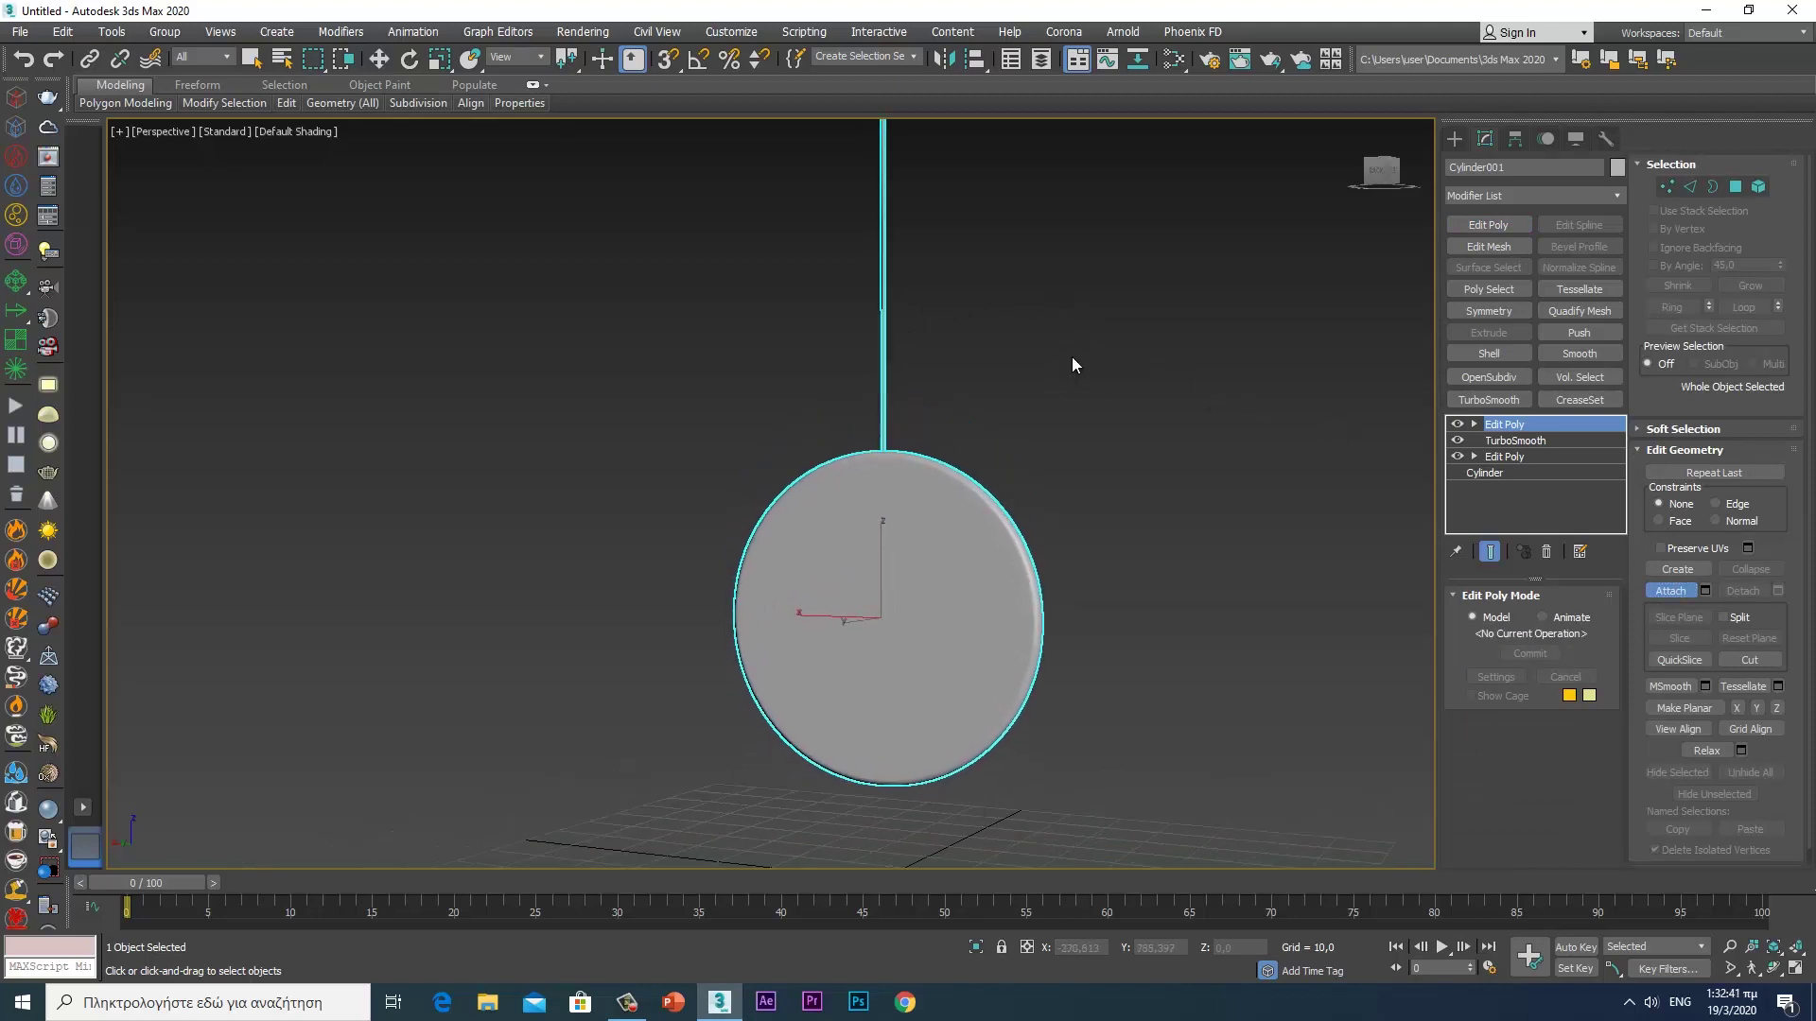
left_click(1677, 594)
mouse_move(1092, 382)
middle_mouse_down()
mouse_move(1083, 495)
mouse_move(1099, 443)
middle_mouse_up()
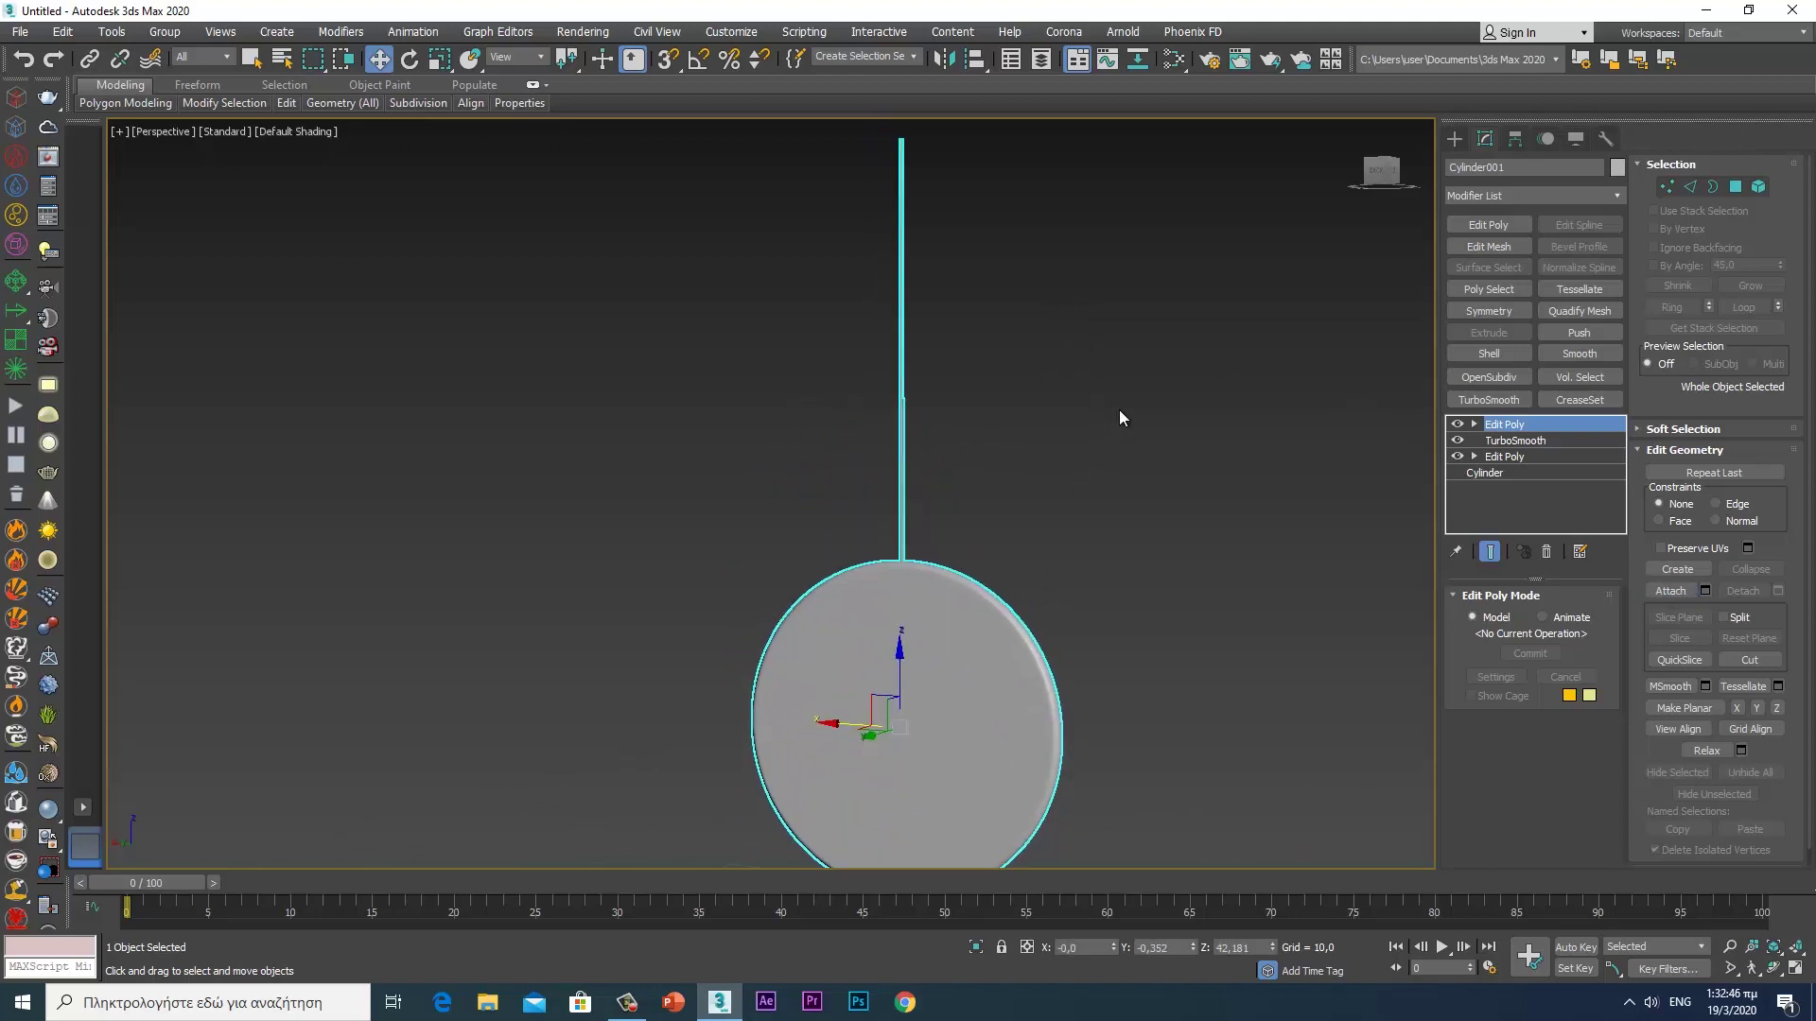
- Align Cylinder001's pivot to the rod's top end at Z 137,536
left_click(1514, 139)
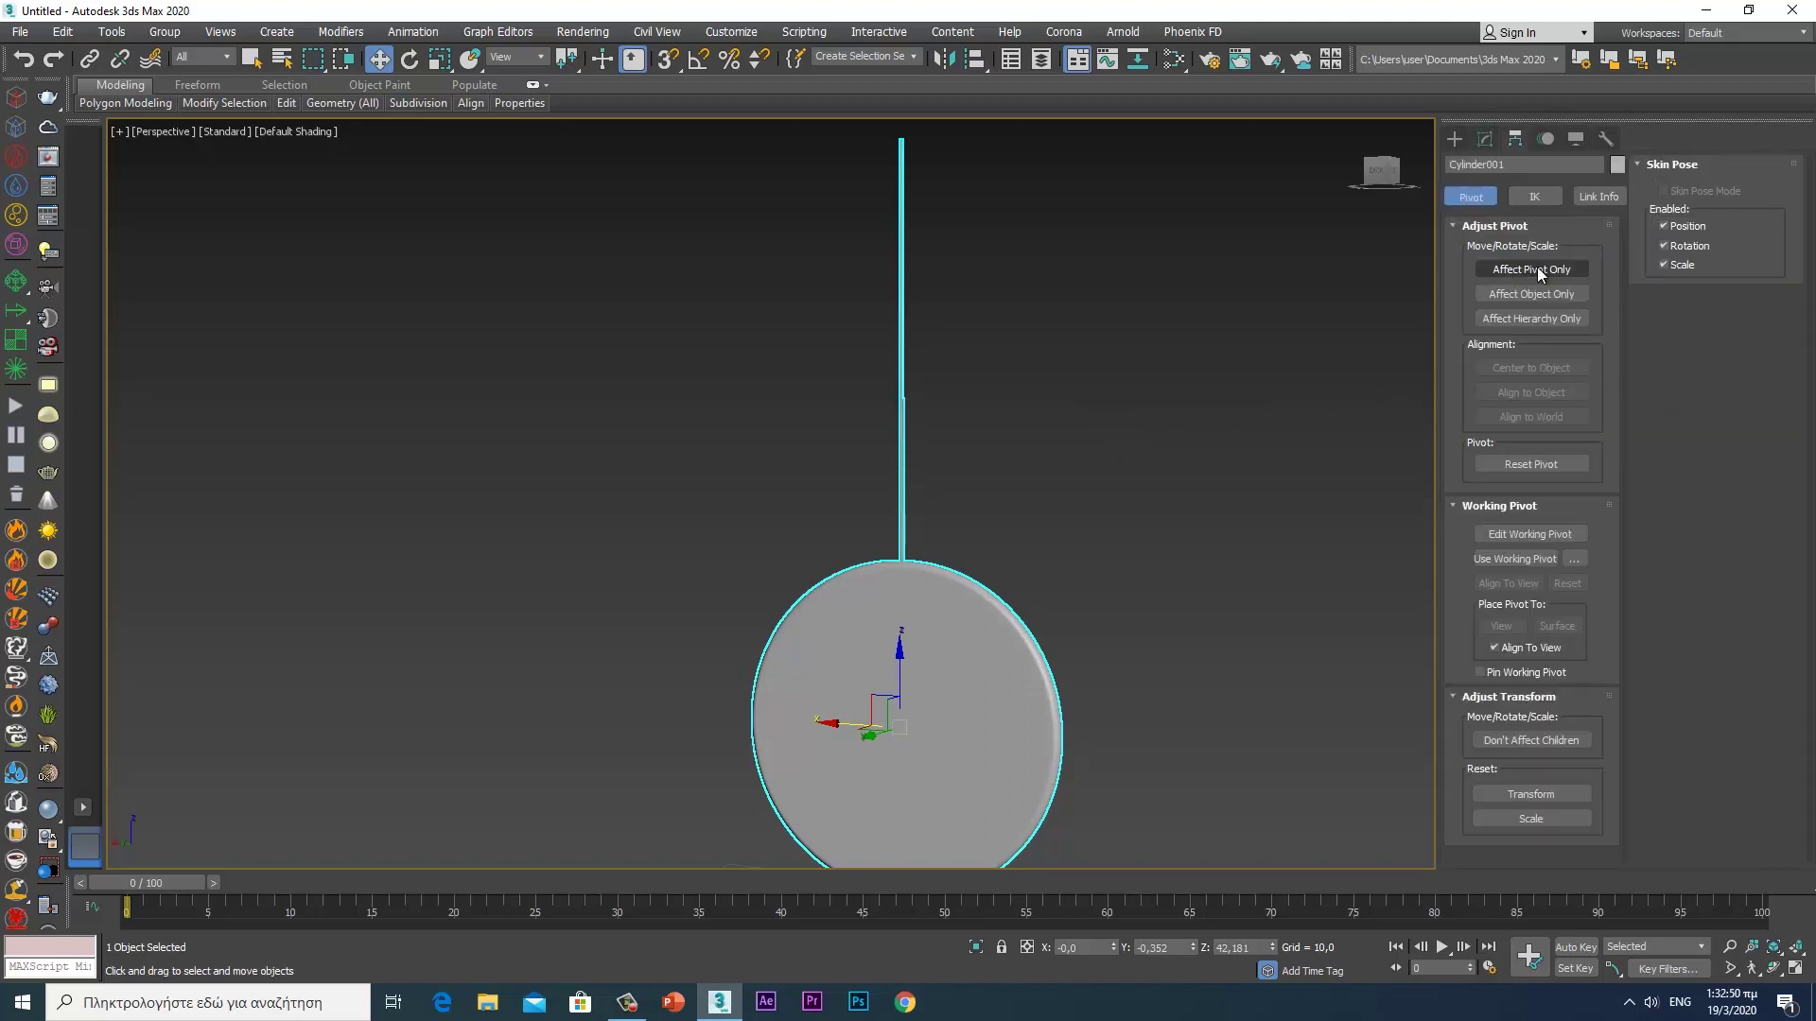
left_click(1539, 271)
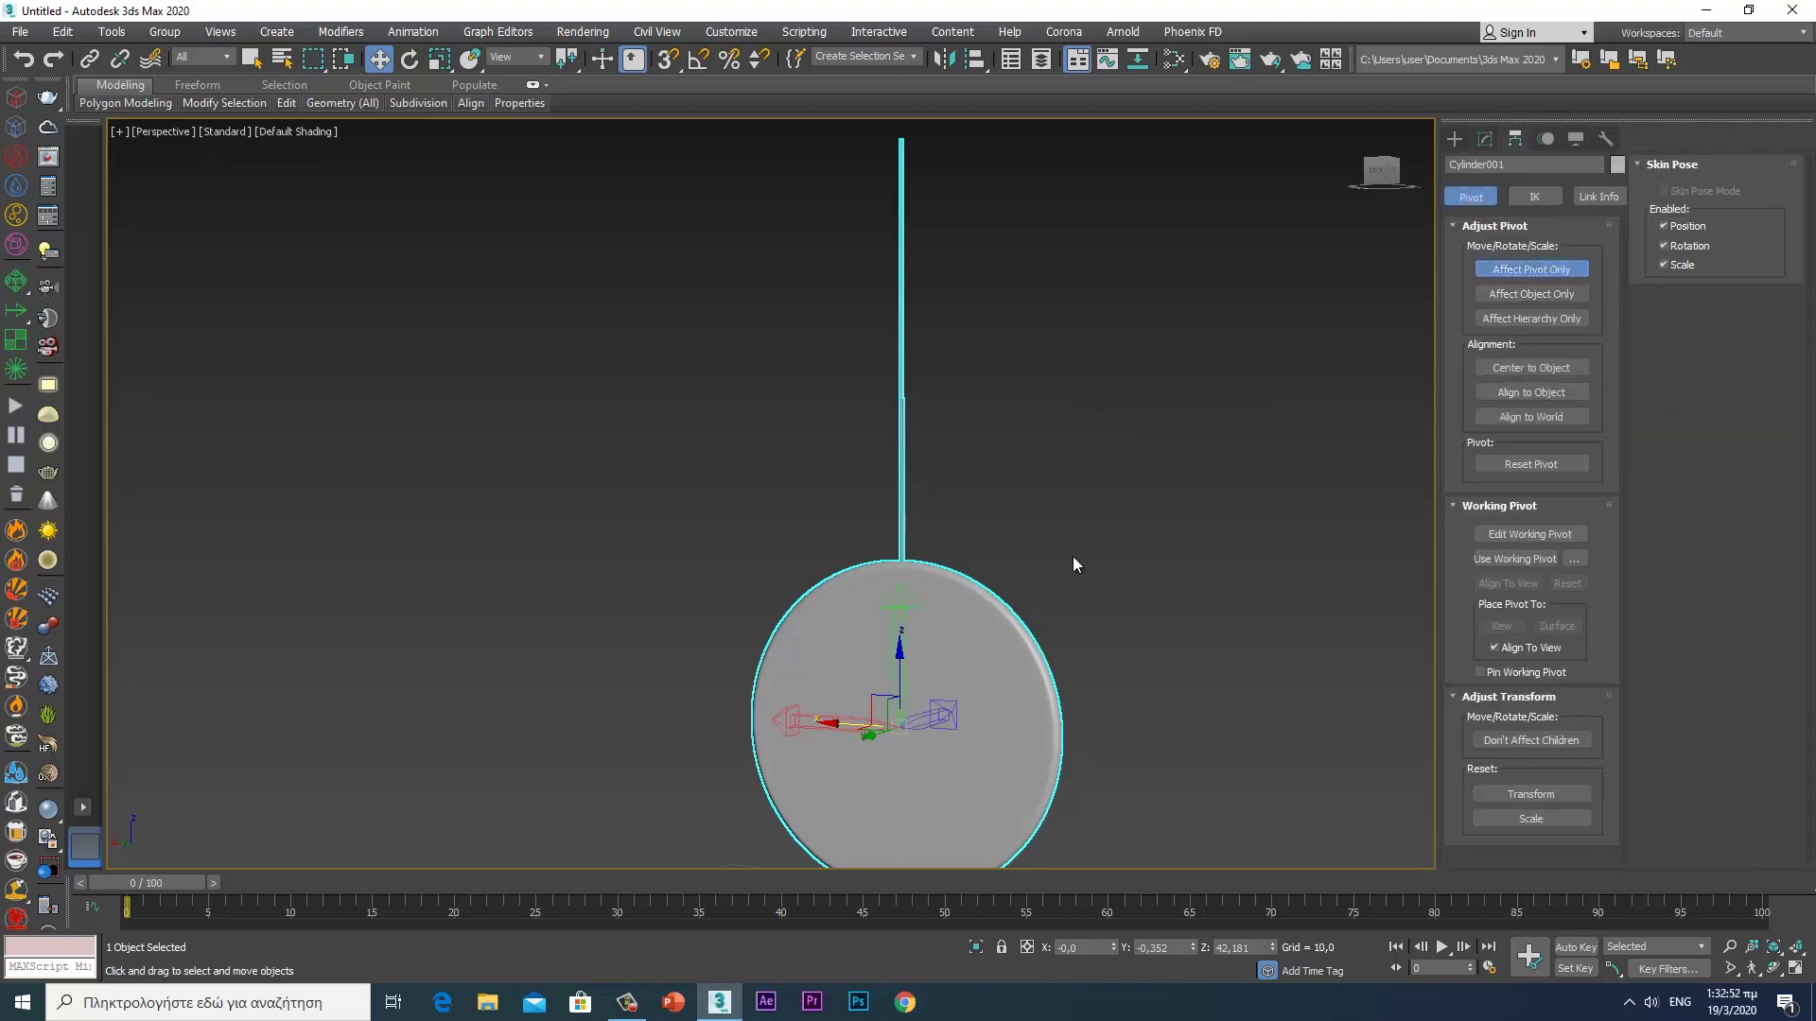
key("alt+a")
left_click(911, 568)
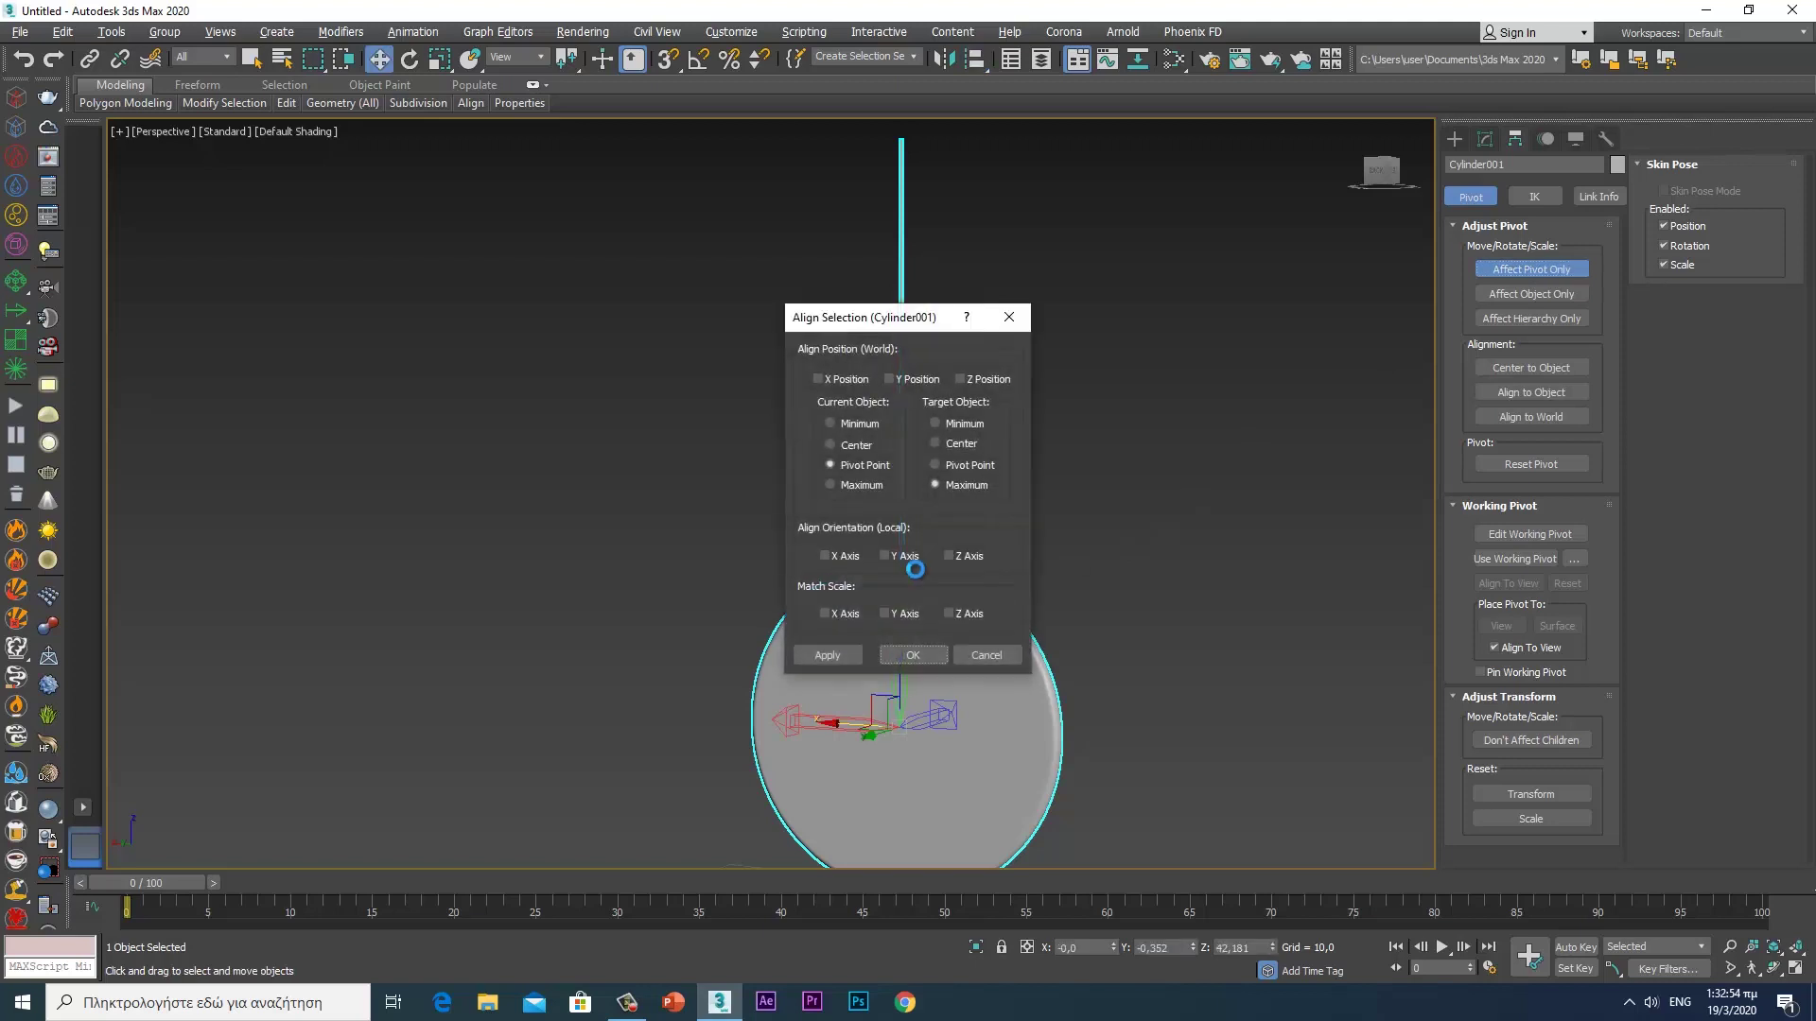
left_click(961, 379)
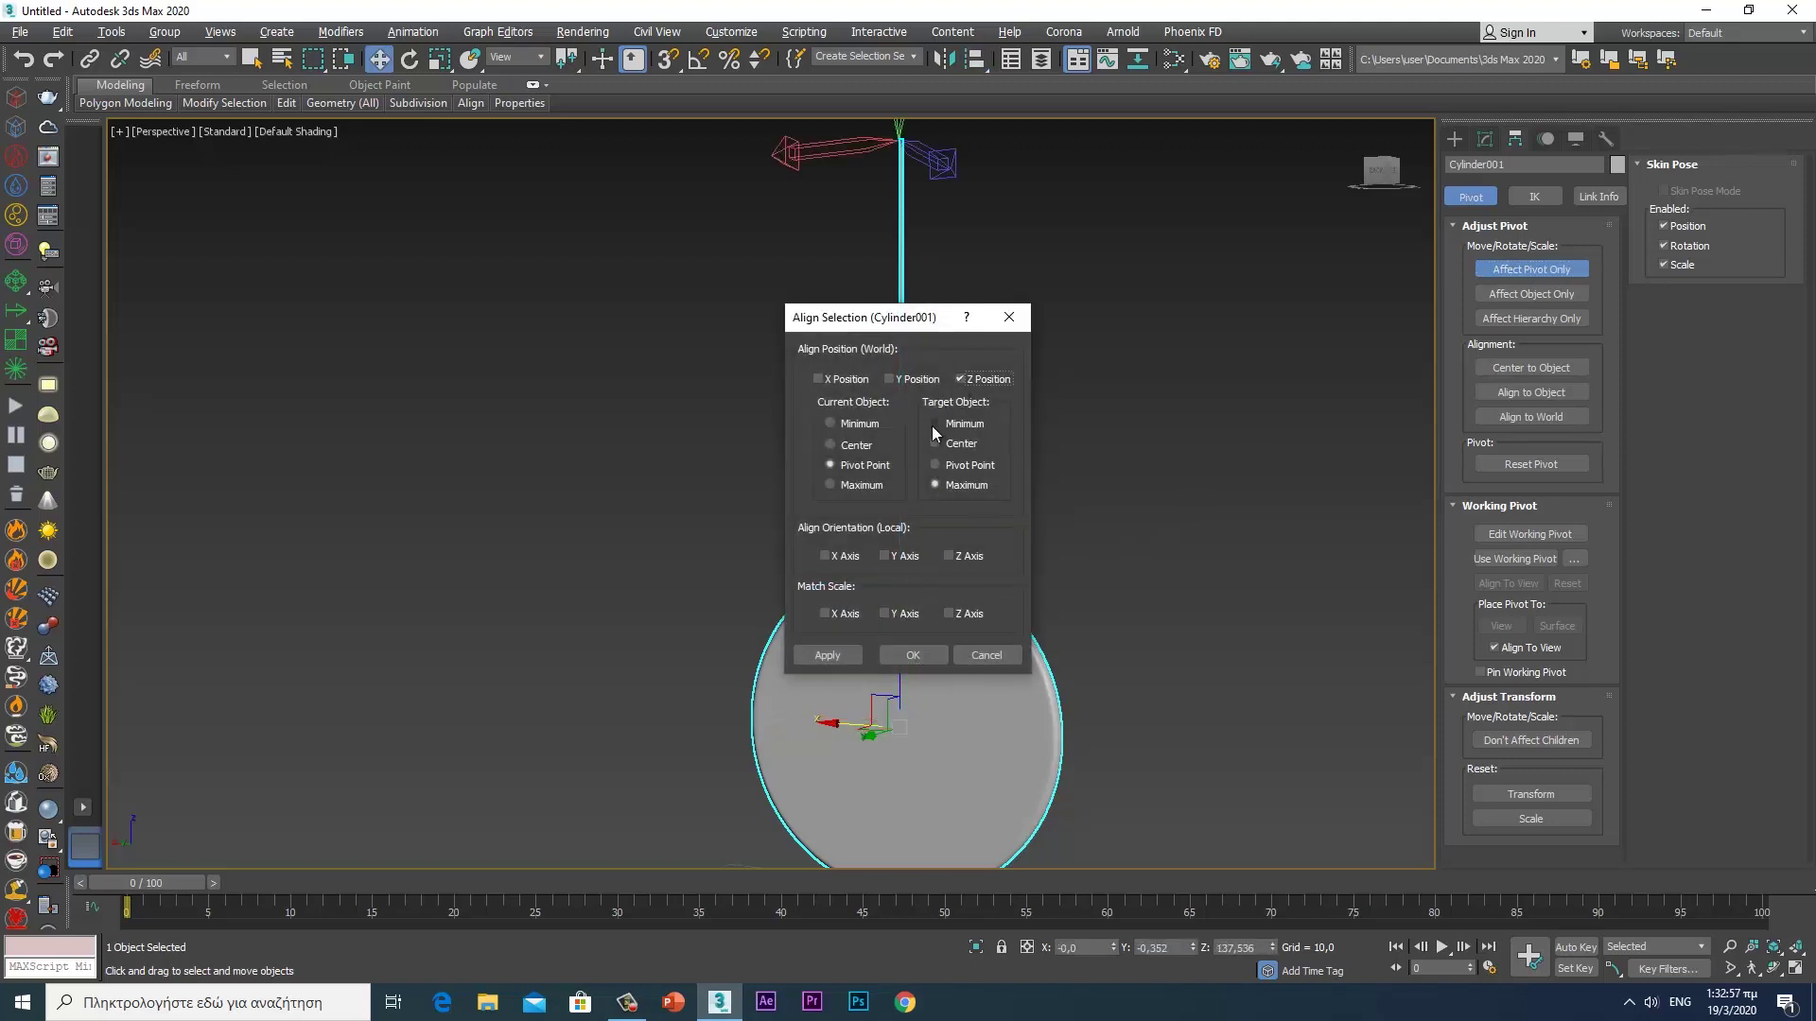
left_click(832, 654)
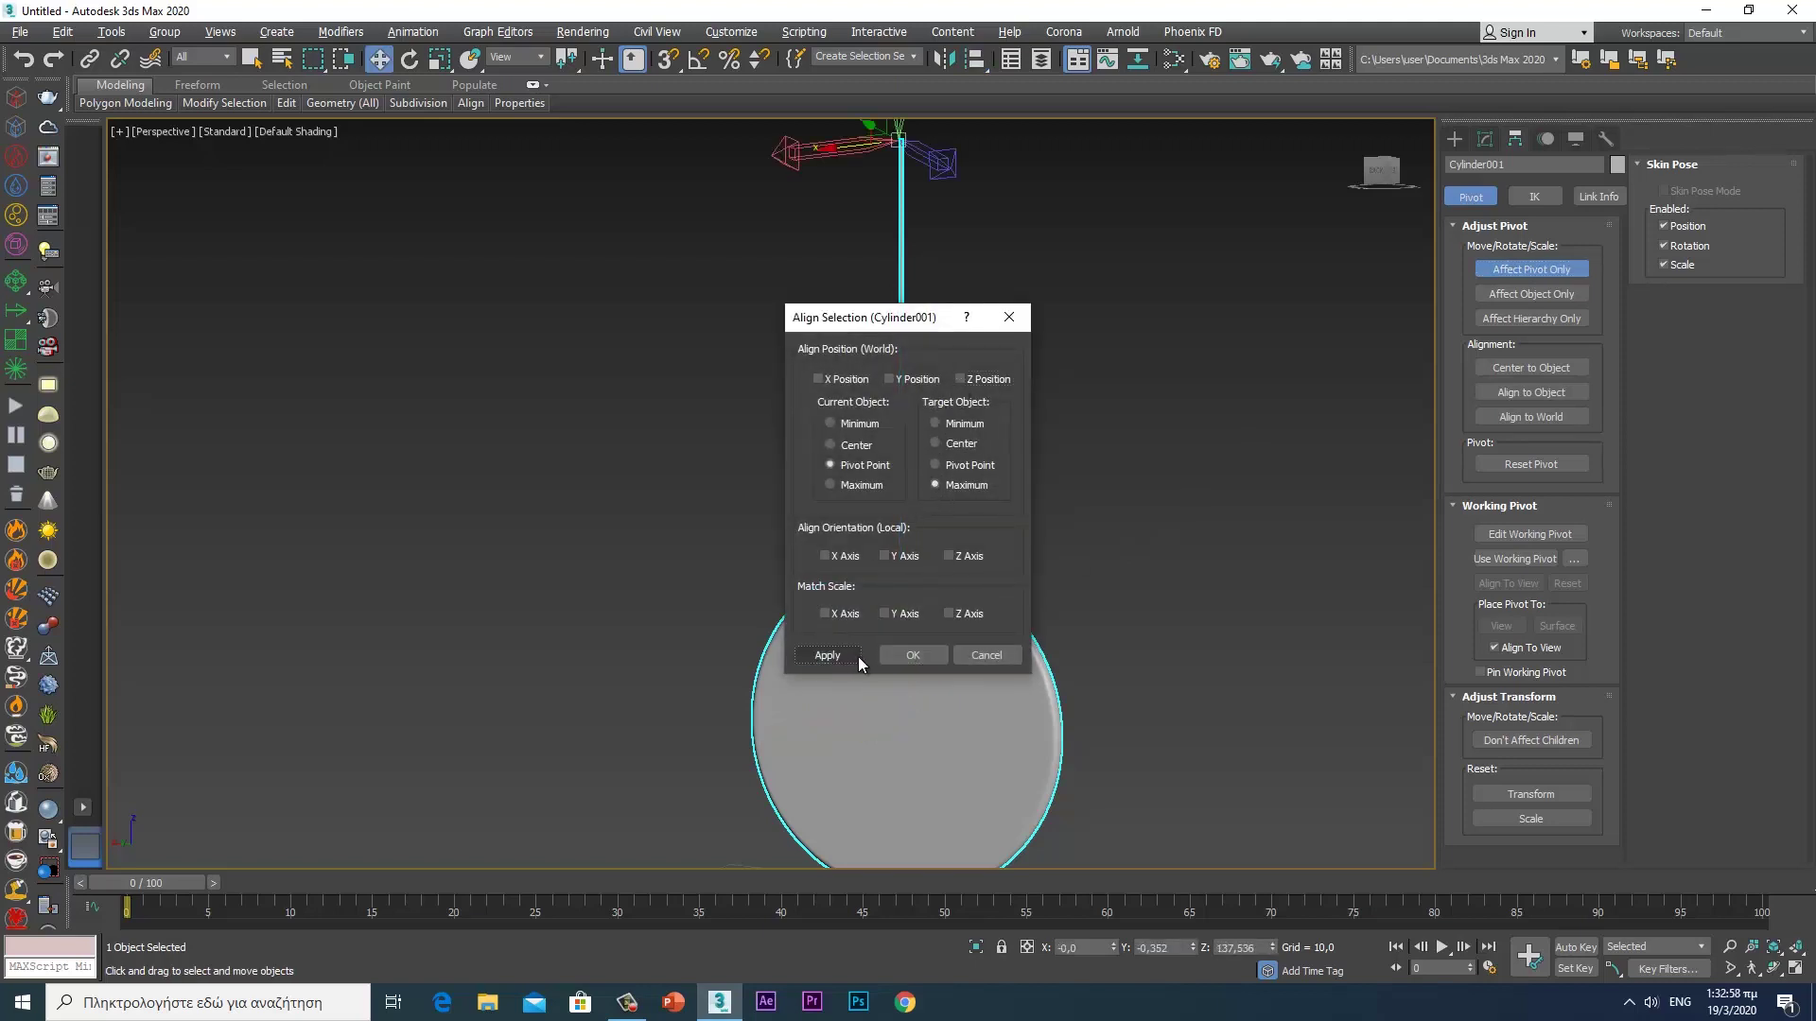
left_click(912, 655)
left_click(1522, 268)
- Switch to Select and Move and restore the four-viewport layout
key("alt+a")
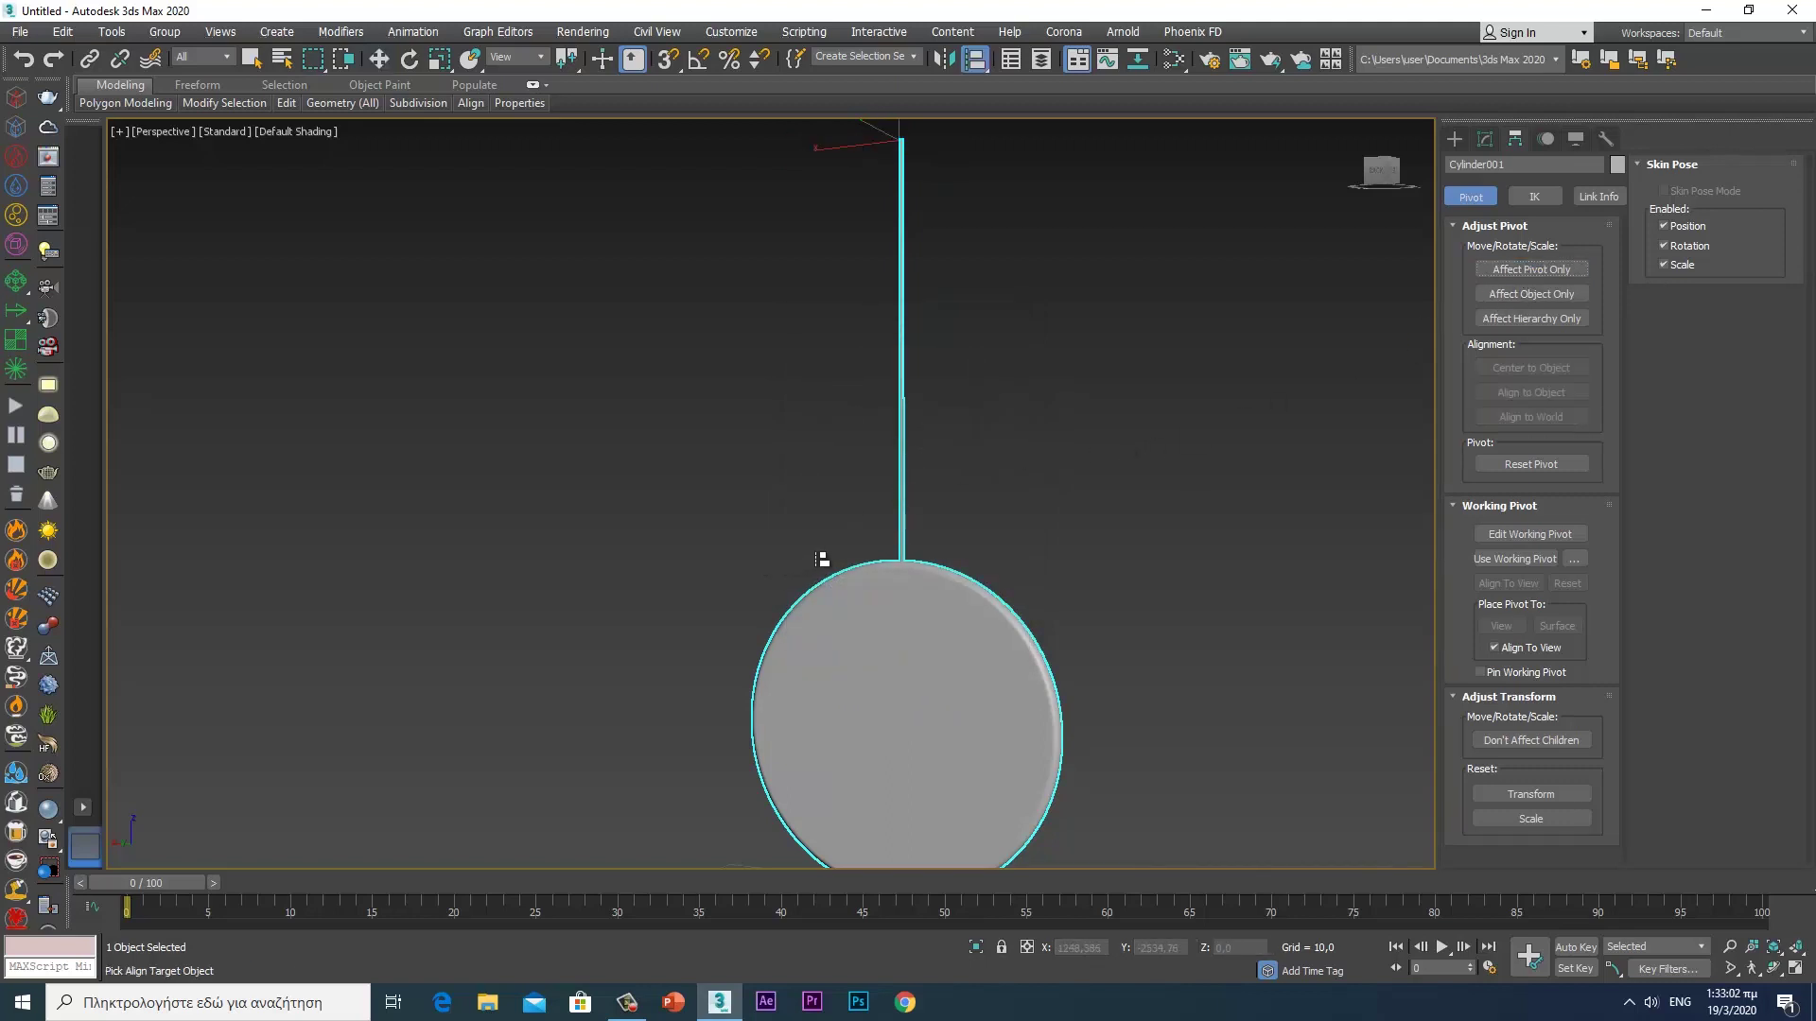
left_click(380, 58)
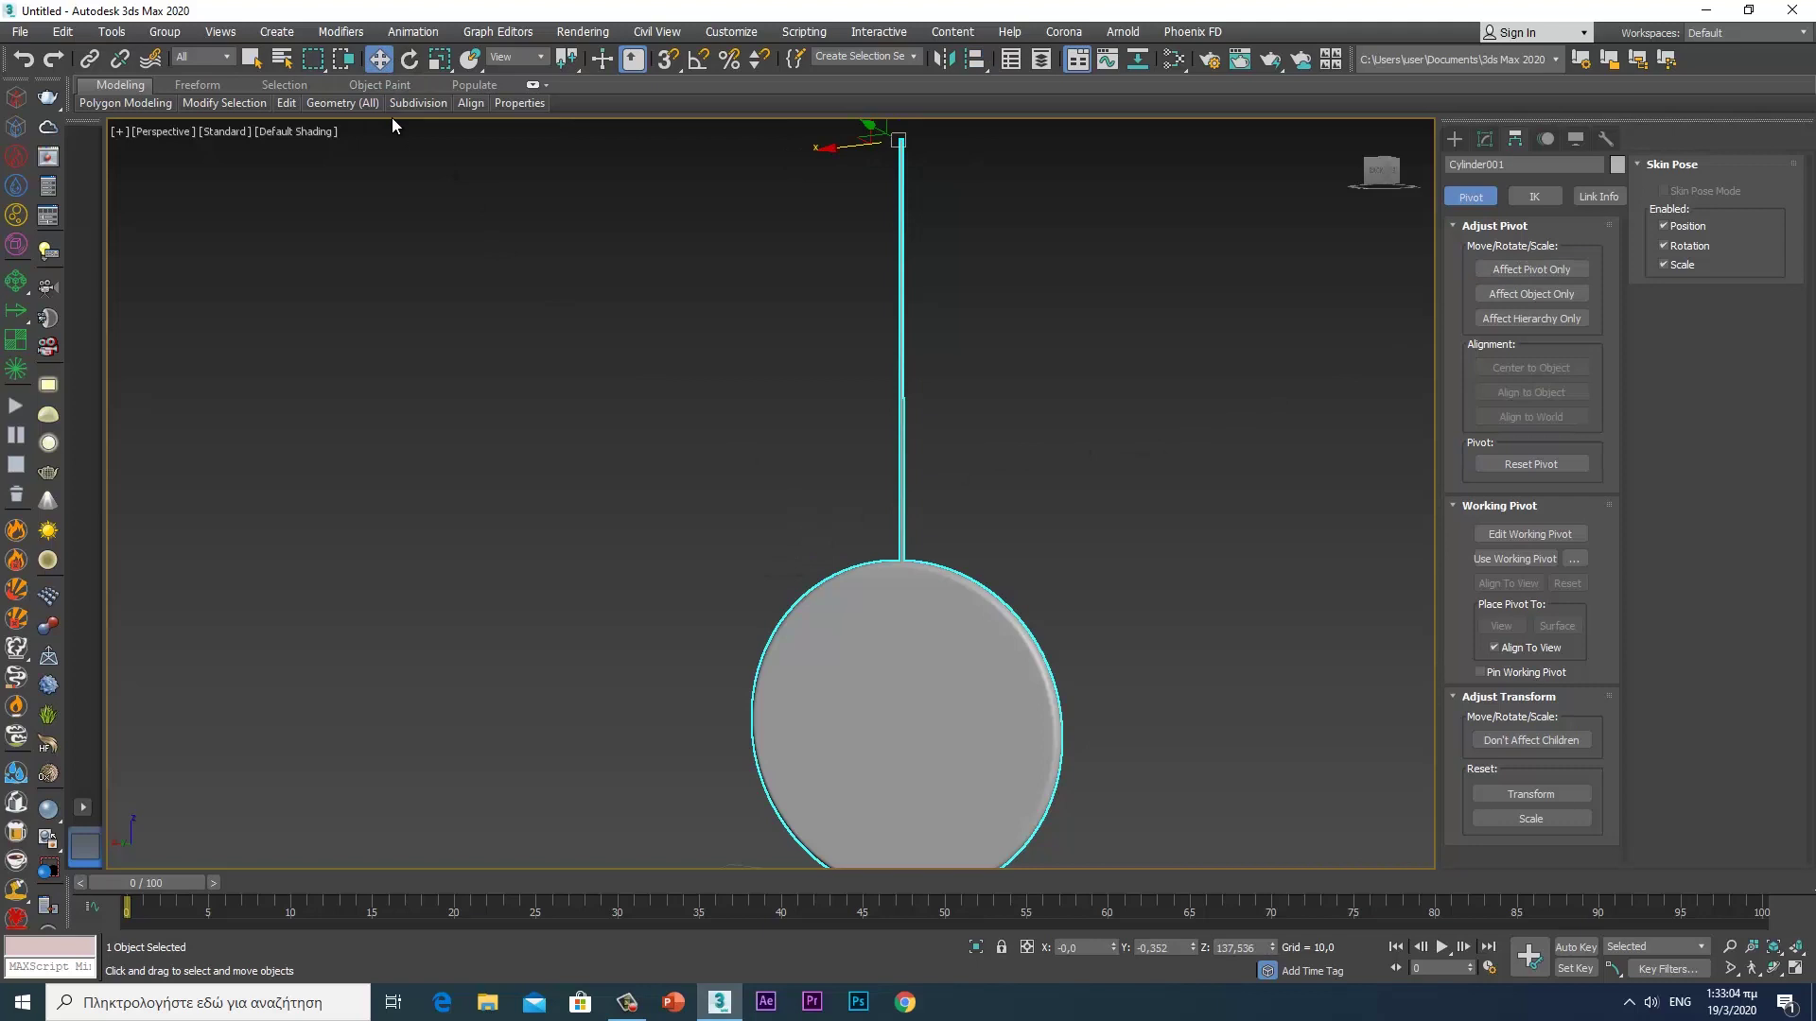
key("alt+w")
right_click(1080, 373)
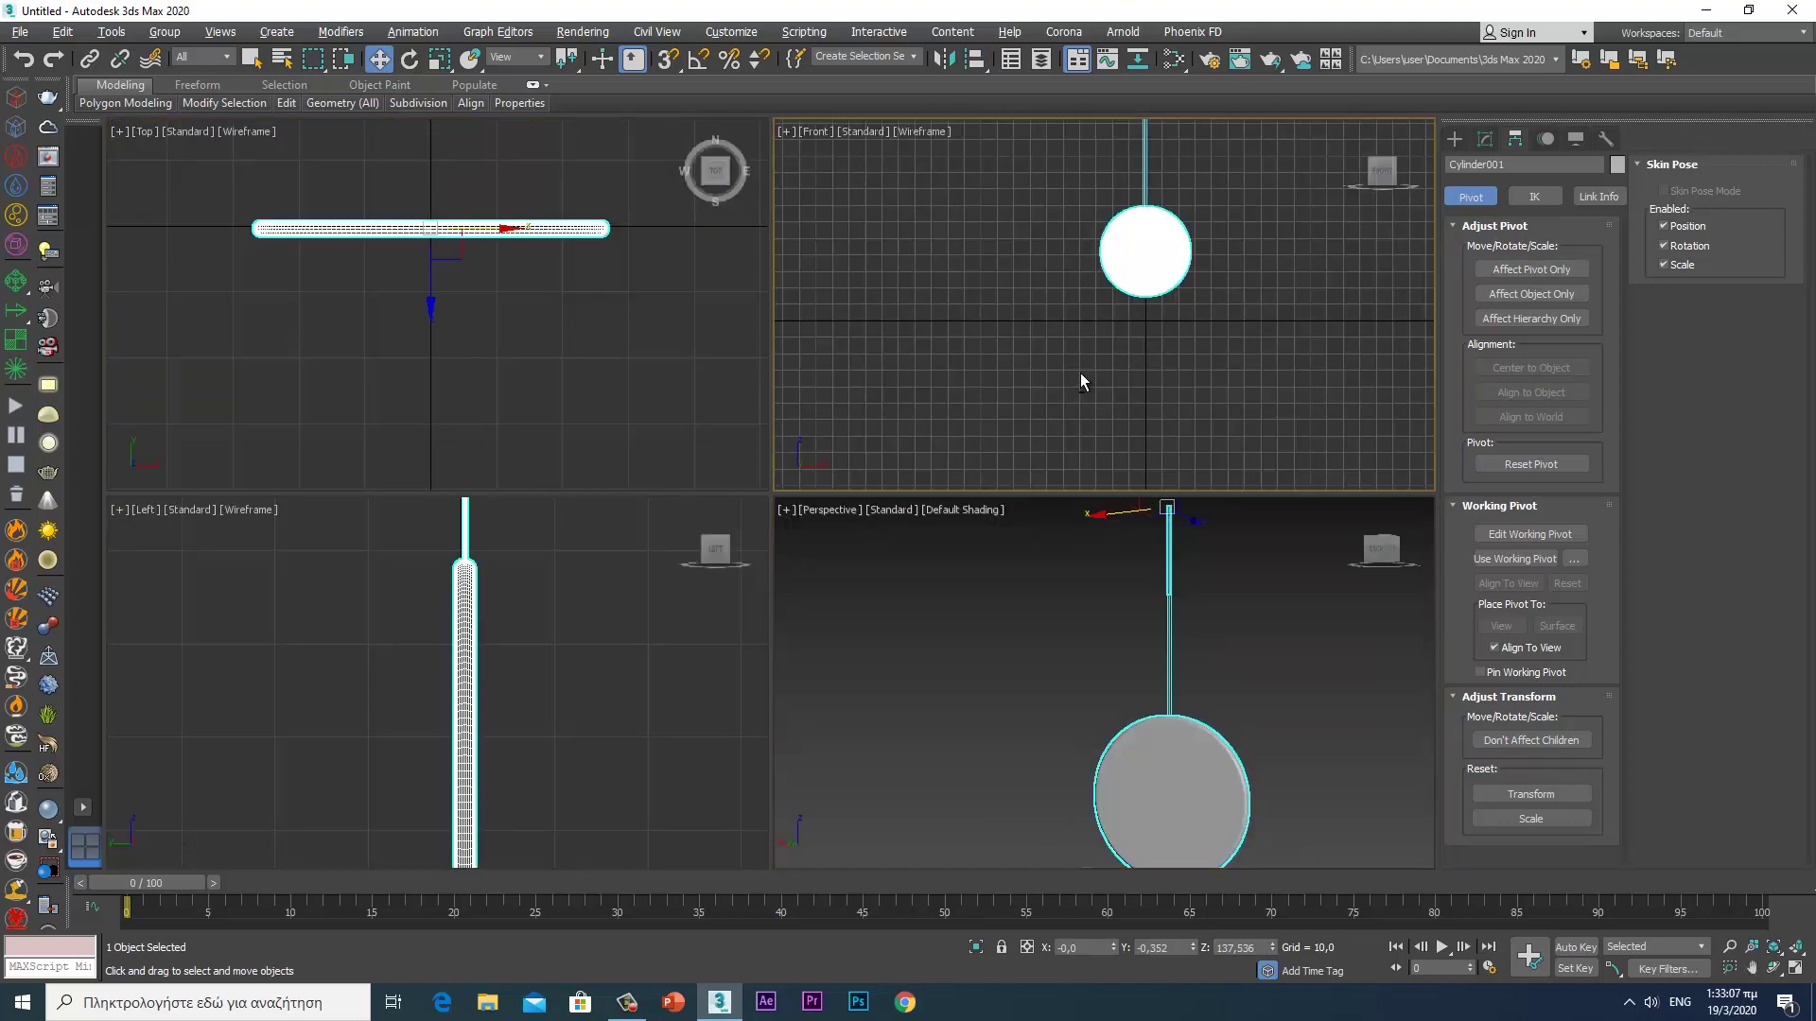
- In the maximized Front view, lower the pendulum to Z 122,396
key("alt+w")
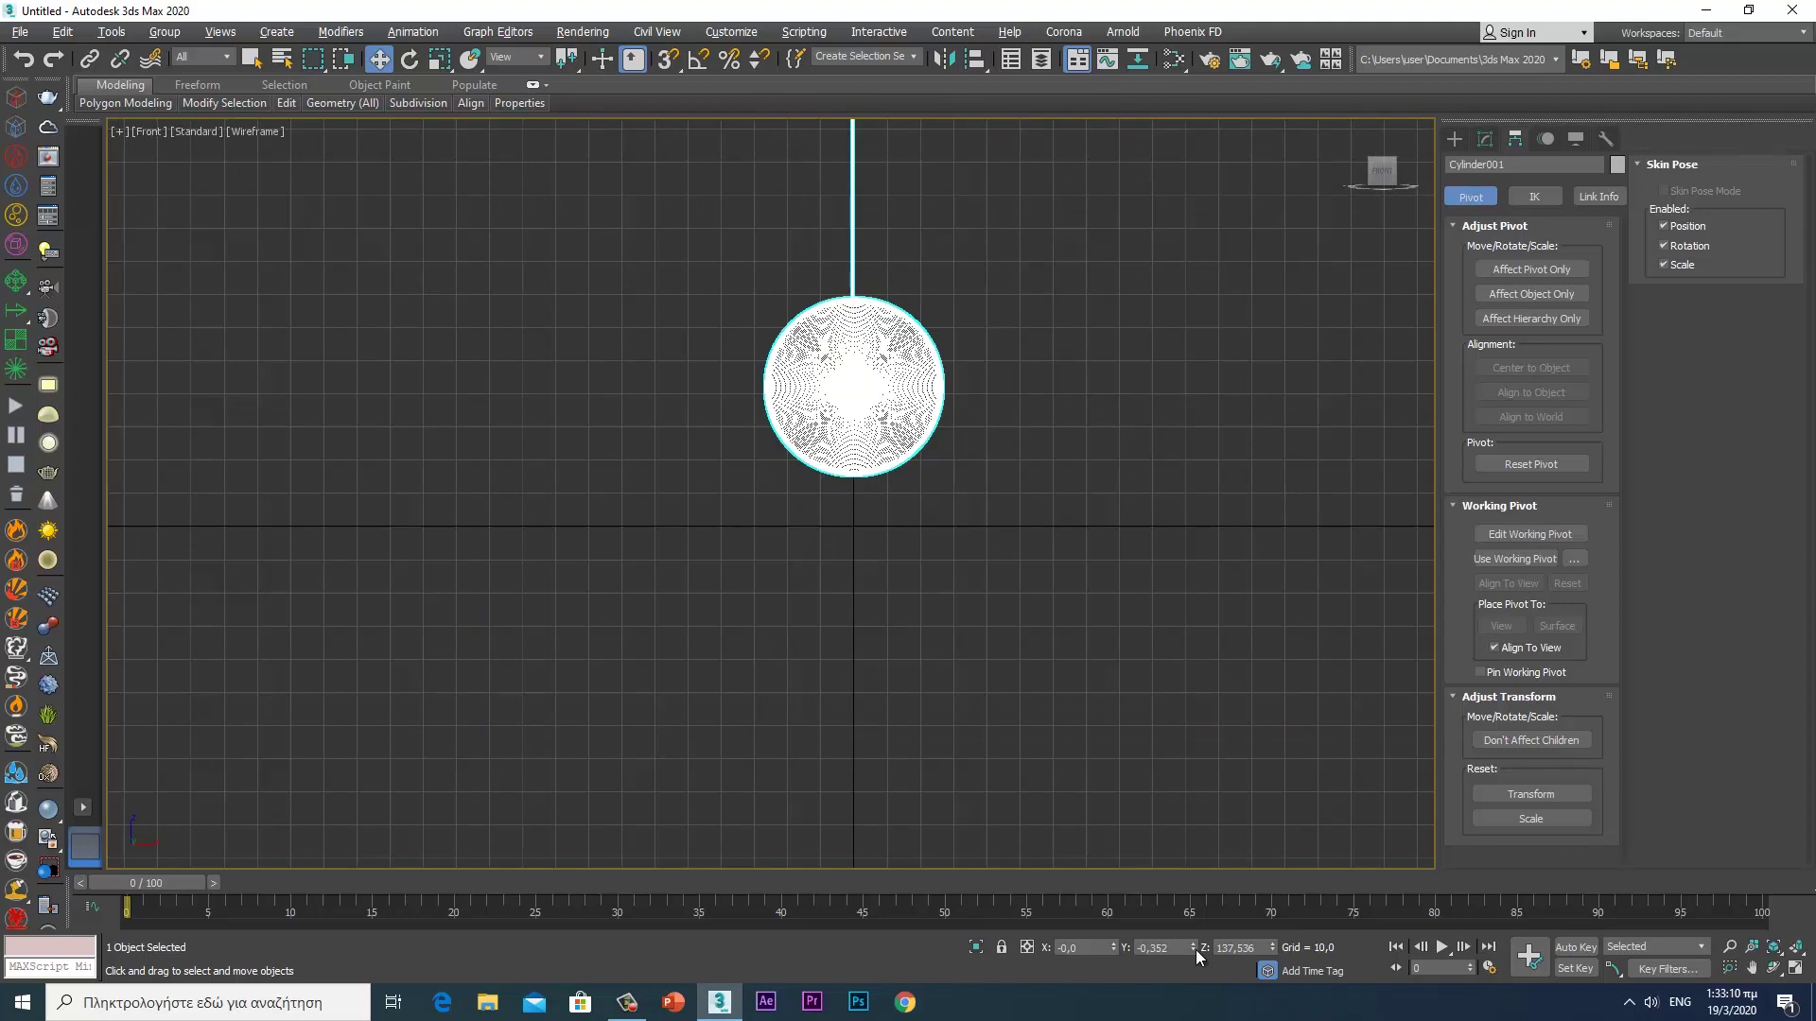
left_click_drag(1273, 949, 1262, 31)
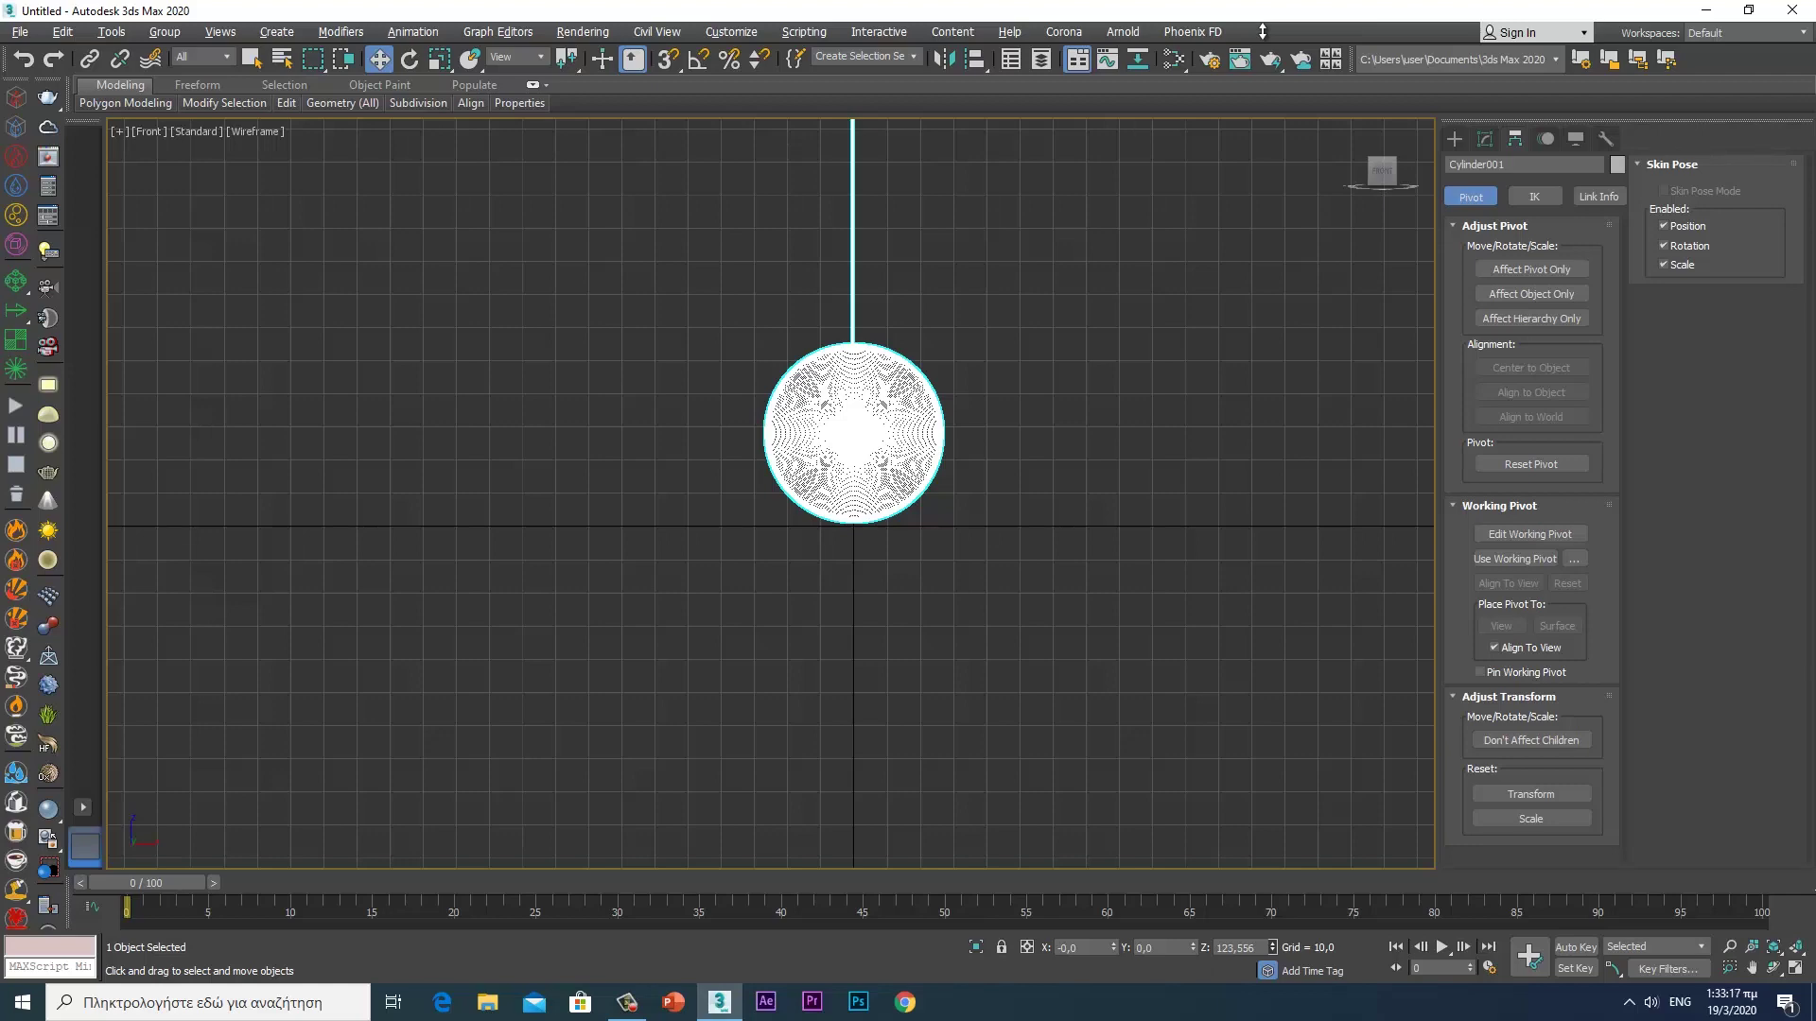
scroll(917, 572, "up", 2)
scroll(899, 610, "up", 5)
scroll(1031, 594, "up", 2)
scroll(1027, 591, "up", 2)
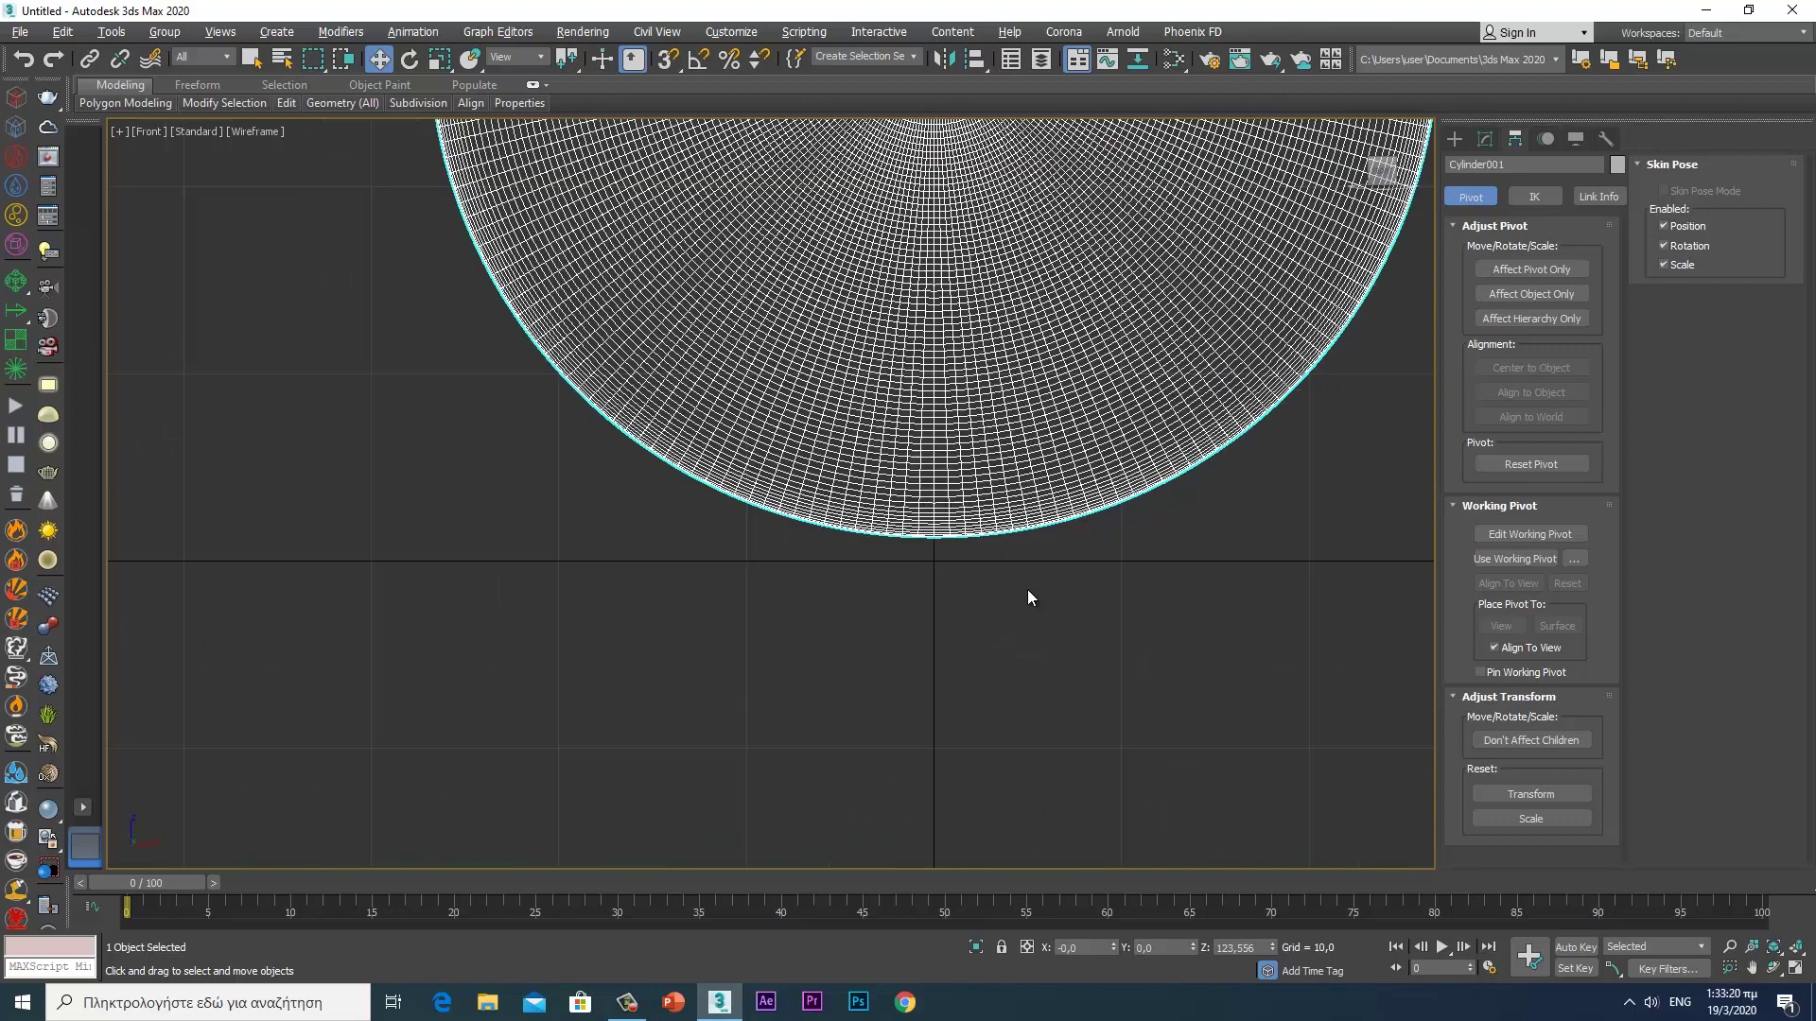
scroll(1037, 615, "up", 1)
scroll(1319, 800, "up", 2)
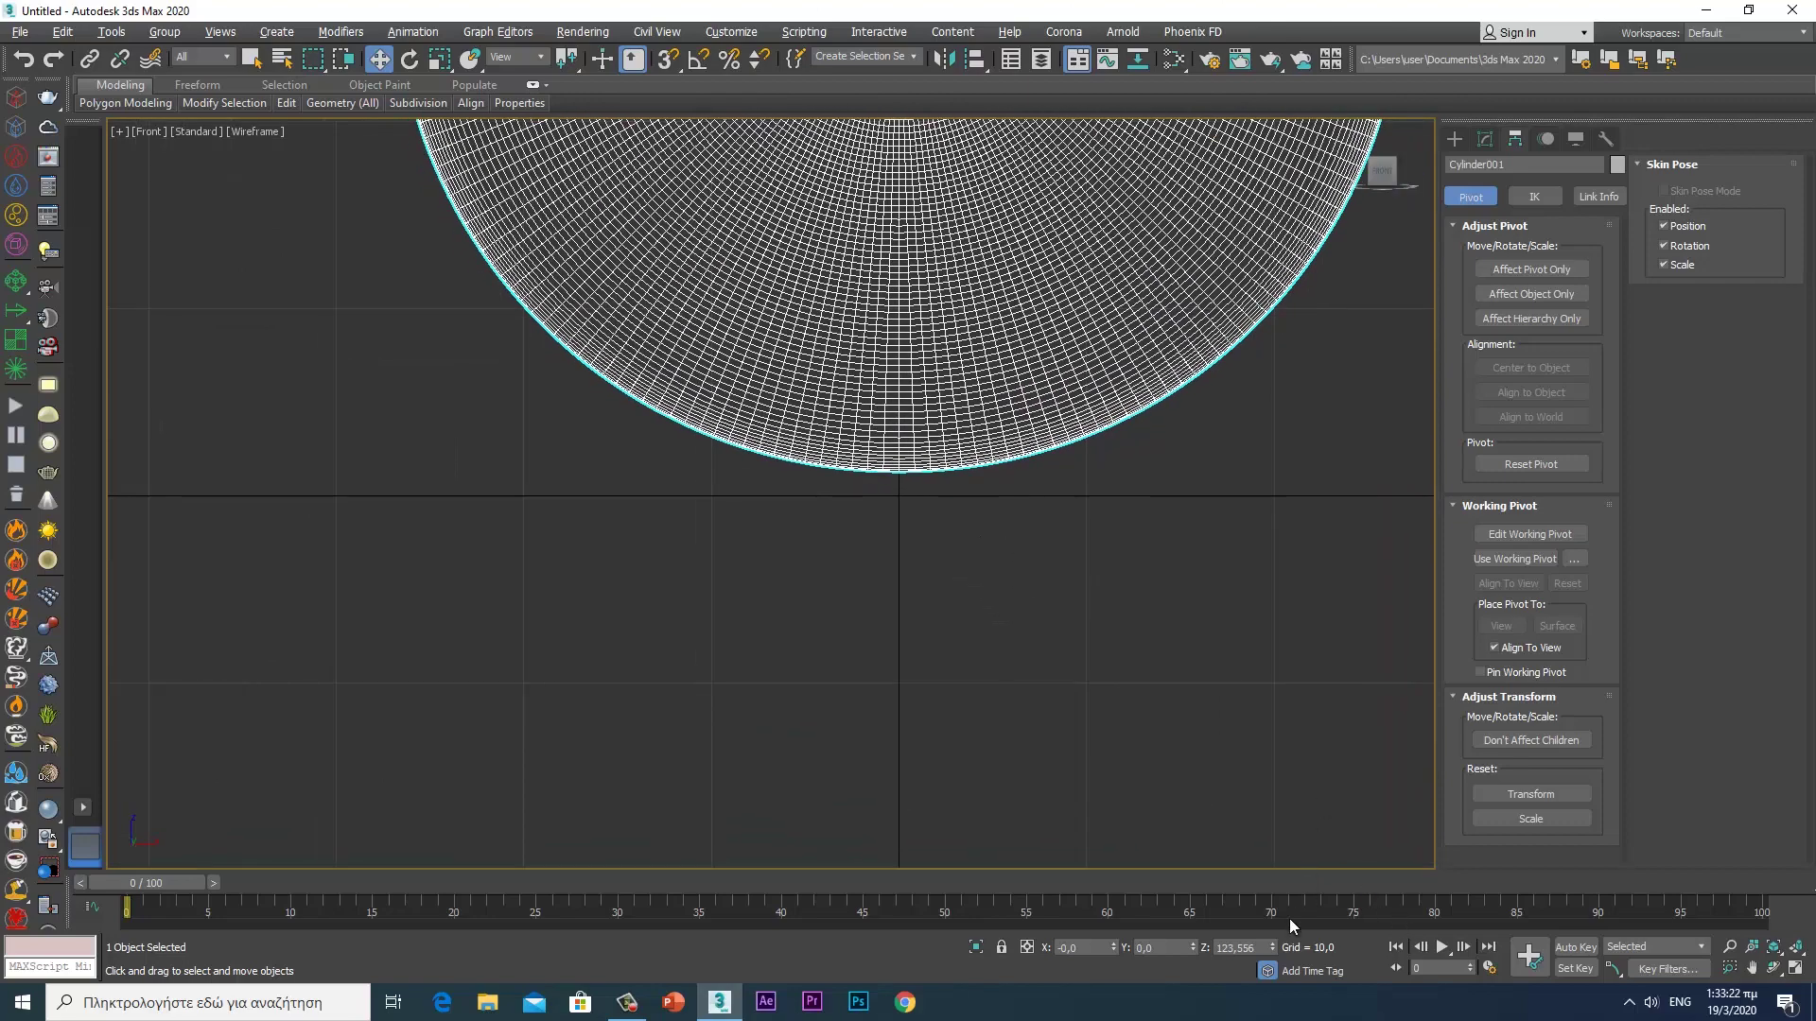
left_click_drag(1272, 949, 1267, 971)
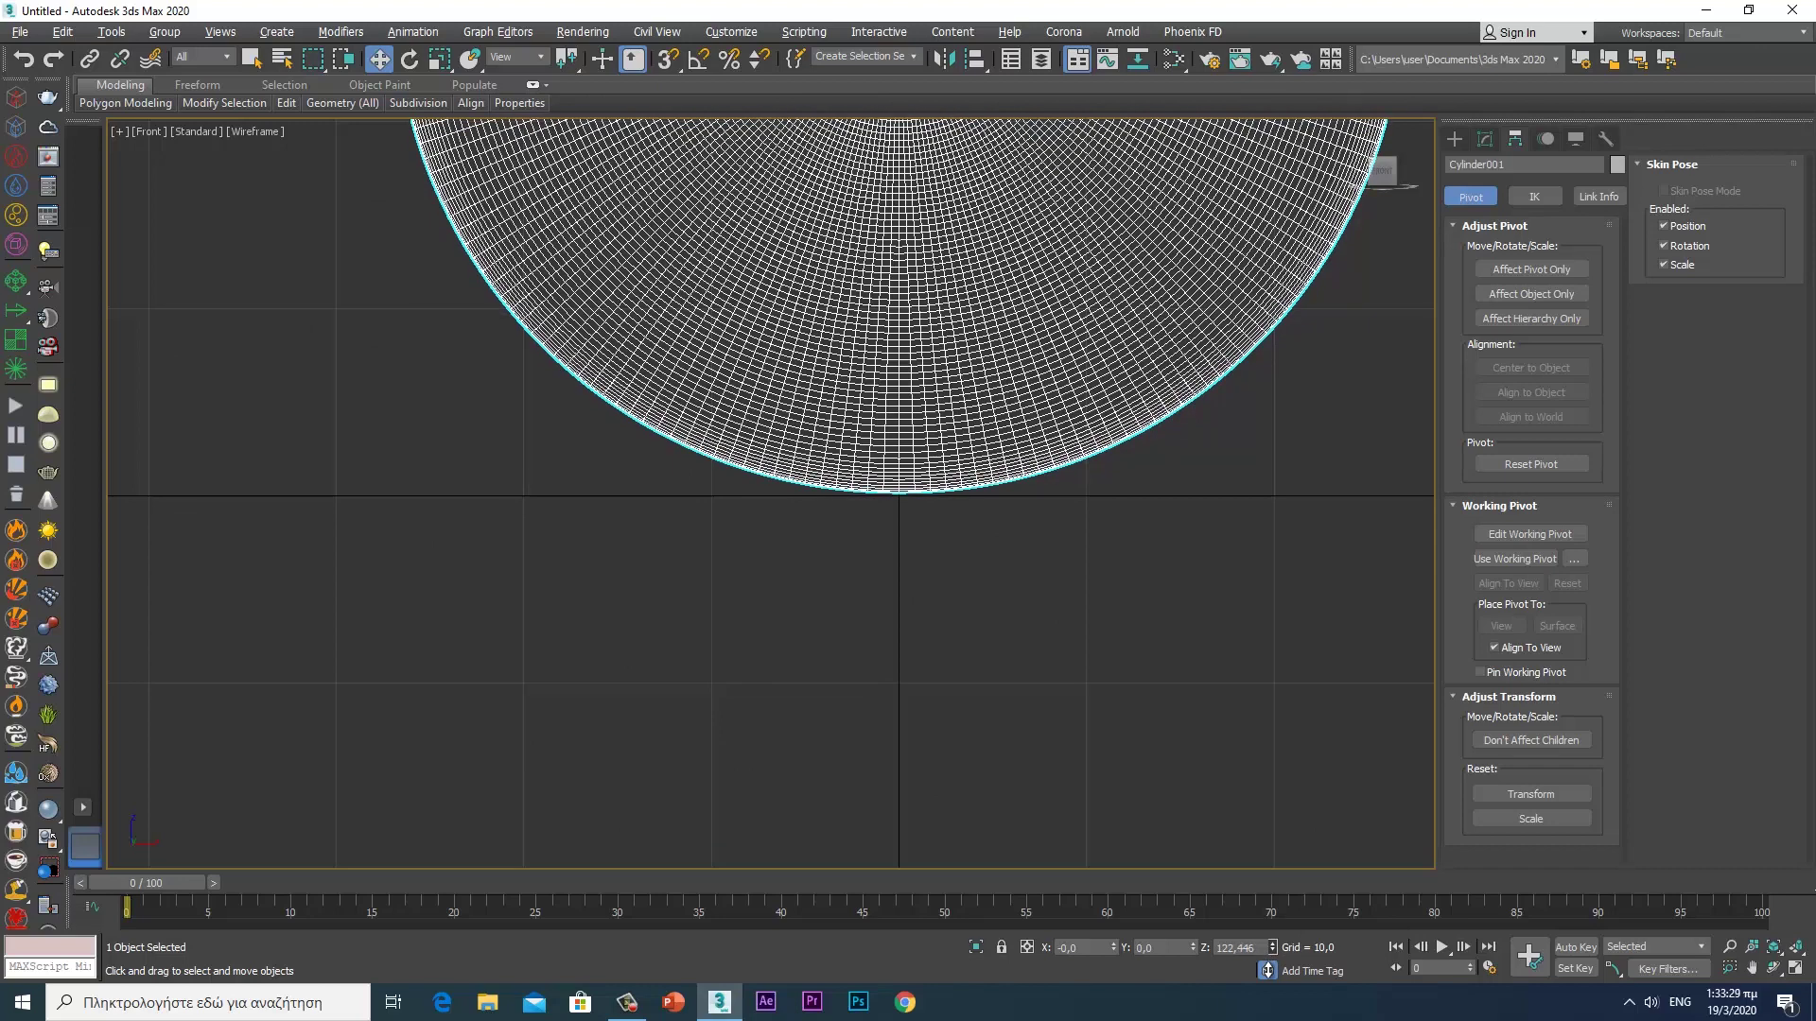
left_click(1273, 951)
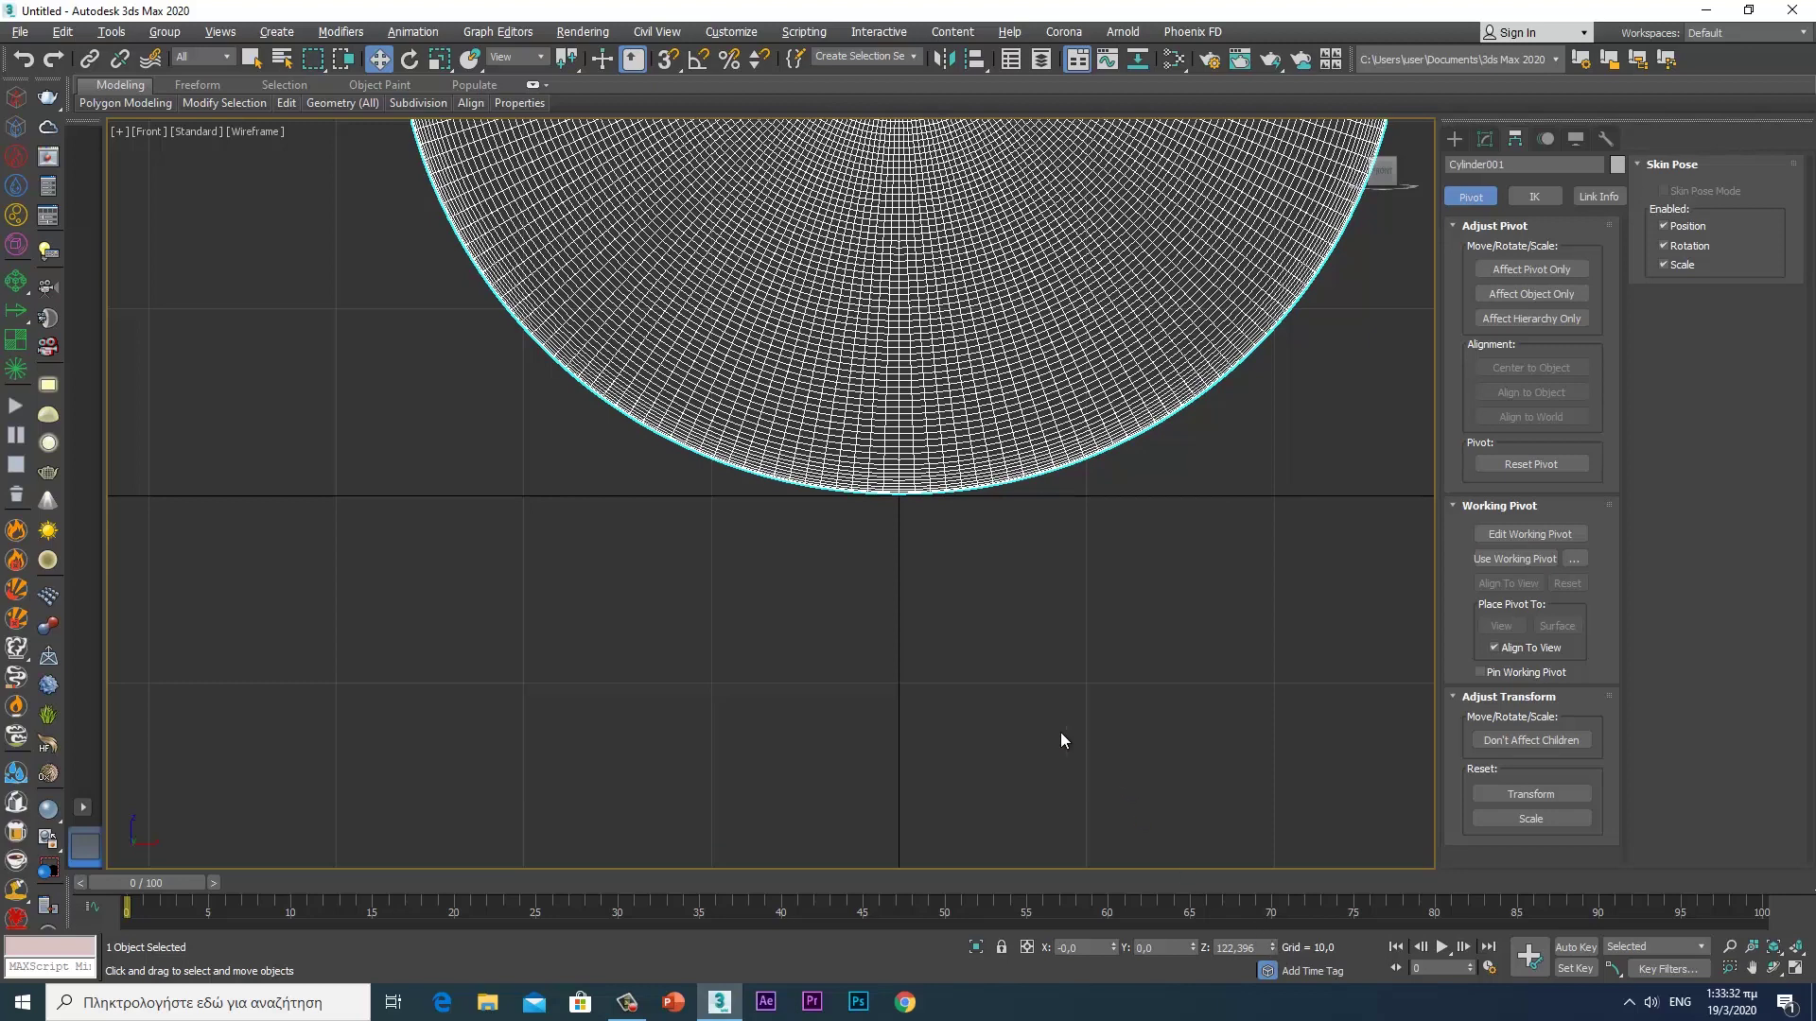
- Maximize the Perspective view and orbit to check the lowered disc
key("alt+w")
middle_click(1044, 635)
key("alt+w")
mouse_move(1029, 639)
middle_mouse_down()
mouse_move(1001, 488)
mouse_move(1016, 500)
middle_mouse_up()
mouse_move(997, 590)
middle_mouse_down("alt")
mouse_move(997, 539)
mouse_move(981, 555)
mouse_move(1004, 520)
middle_mouse_up("alt")
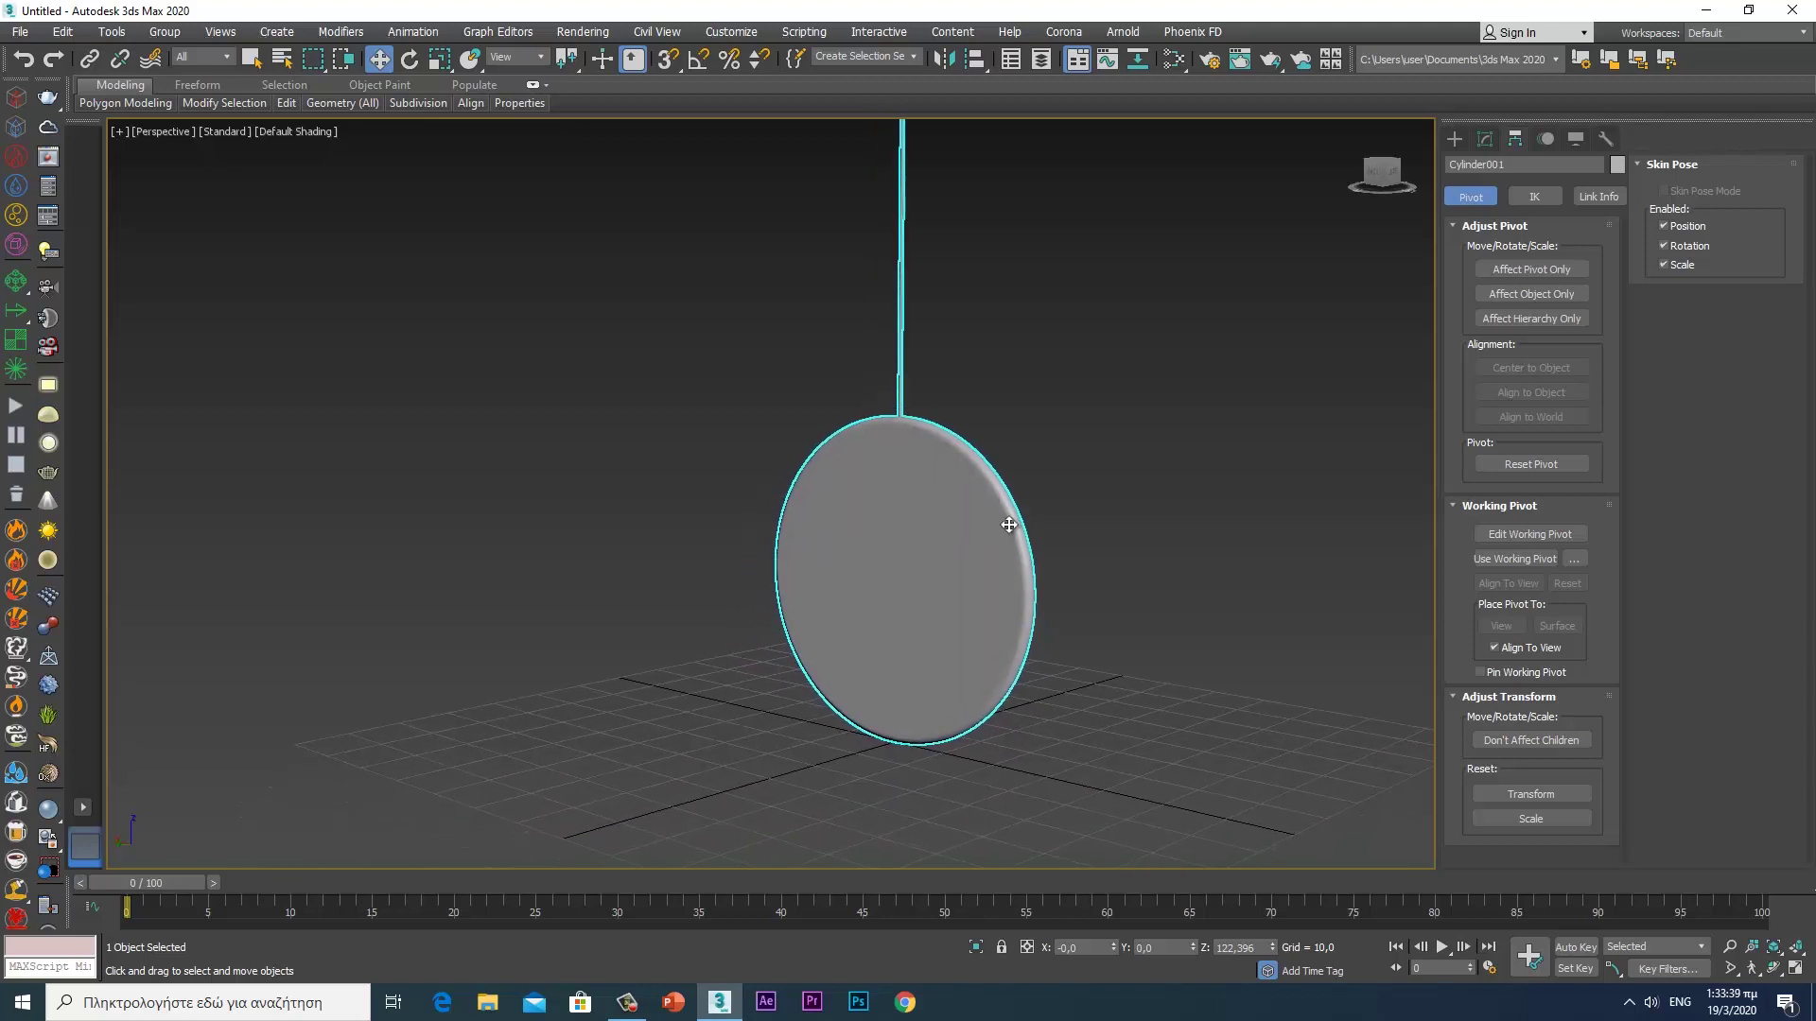
- Draw a Plane in the Top view, about 220,755 long and 56 wide, beneath the disc
left_click(1454, 139)
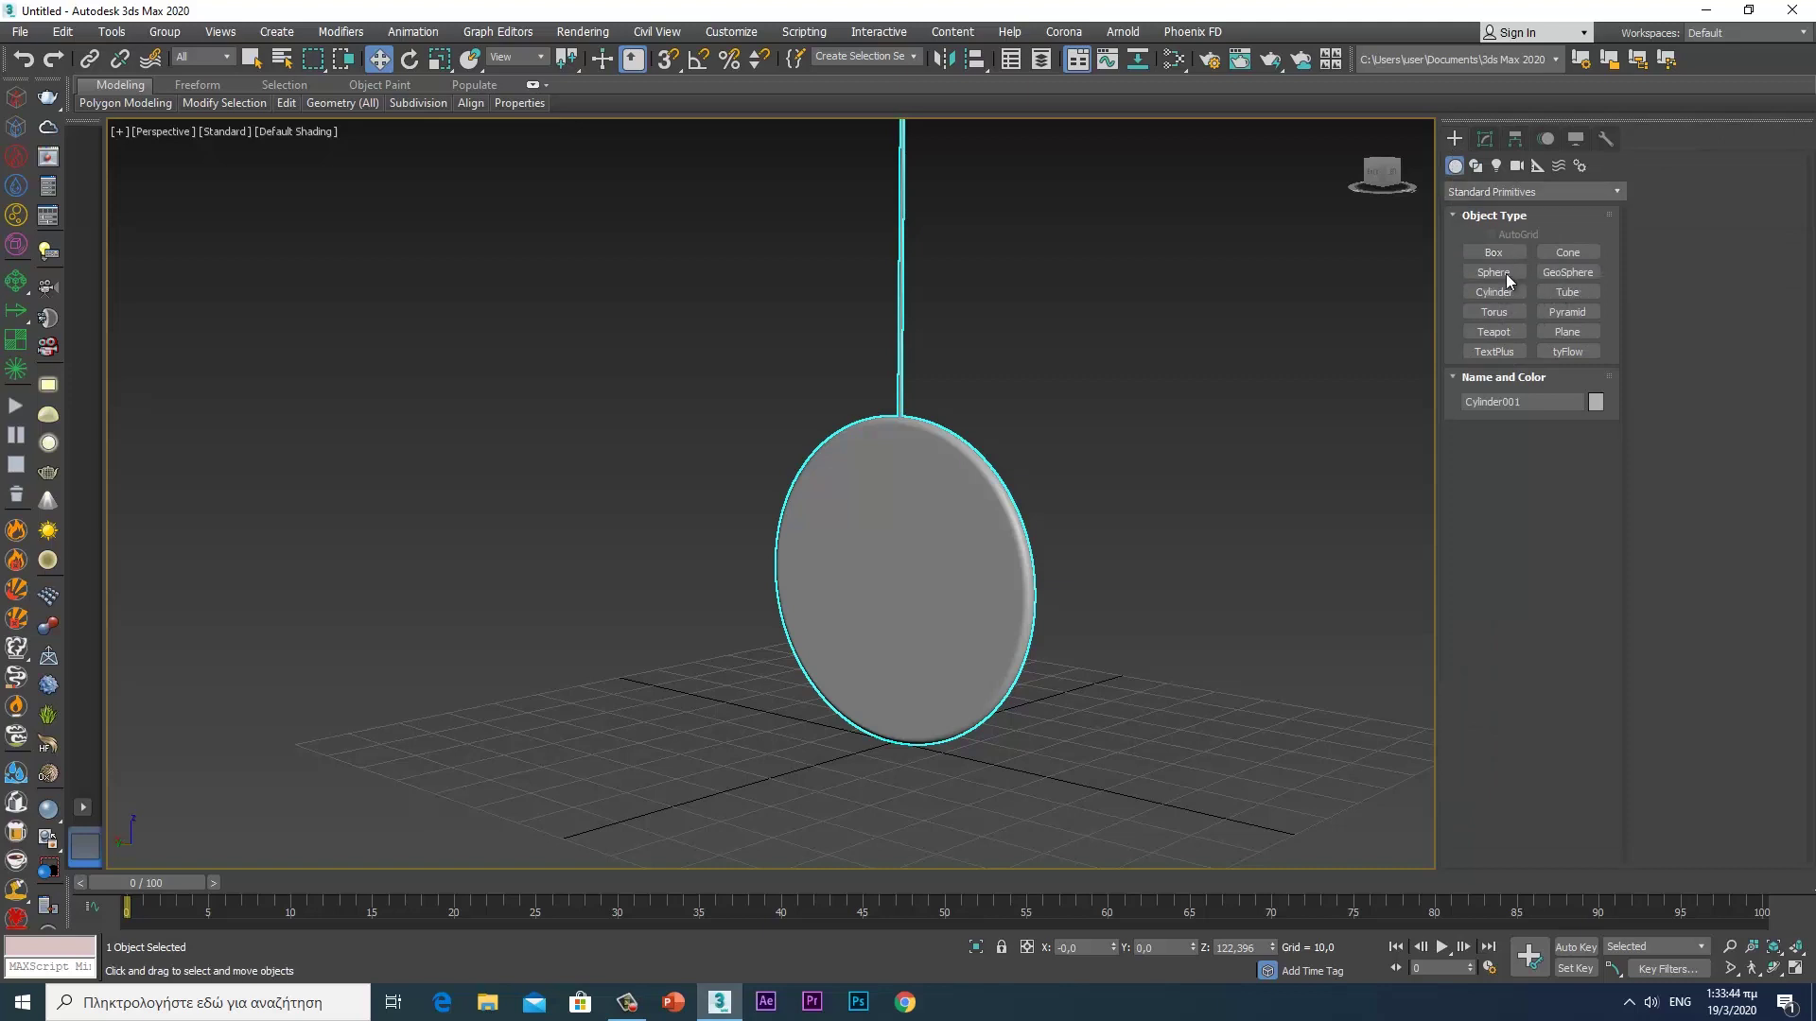
left_click(1567, 332)
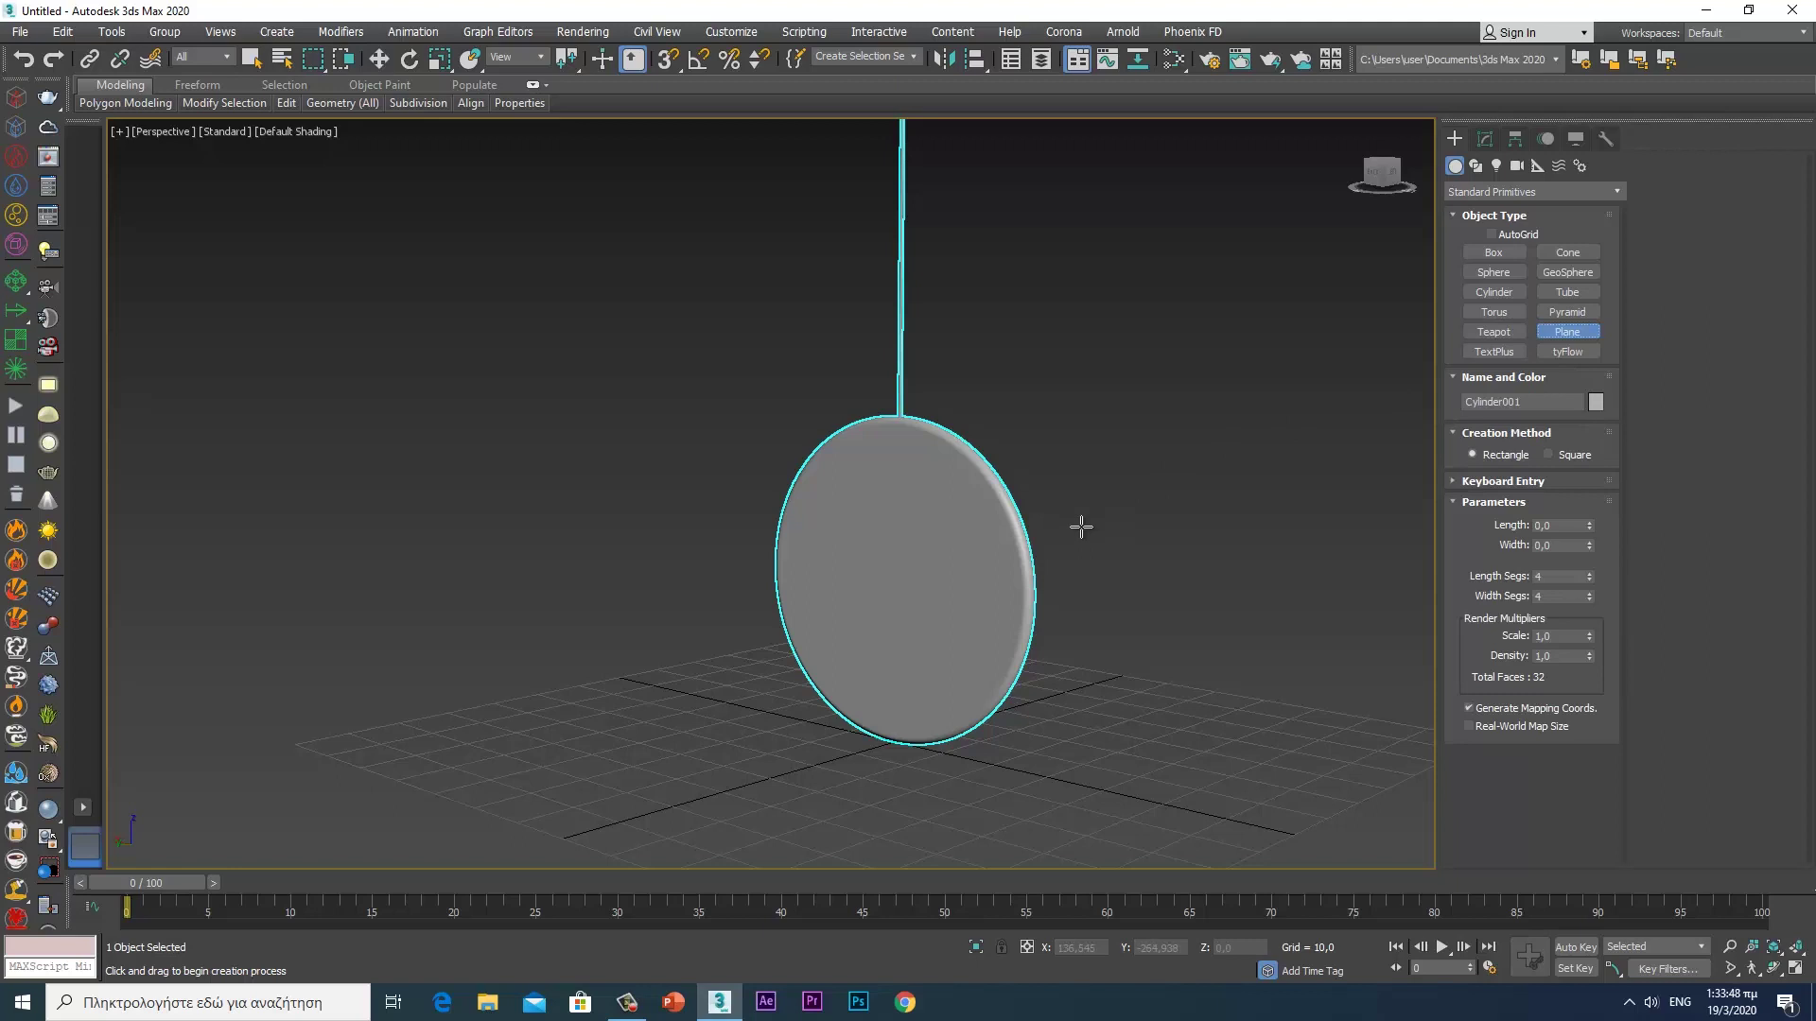
middle_click_drag(1036, 567, 1120, 549)
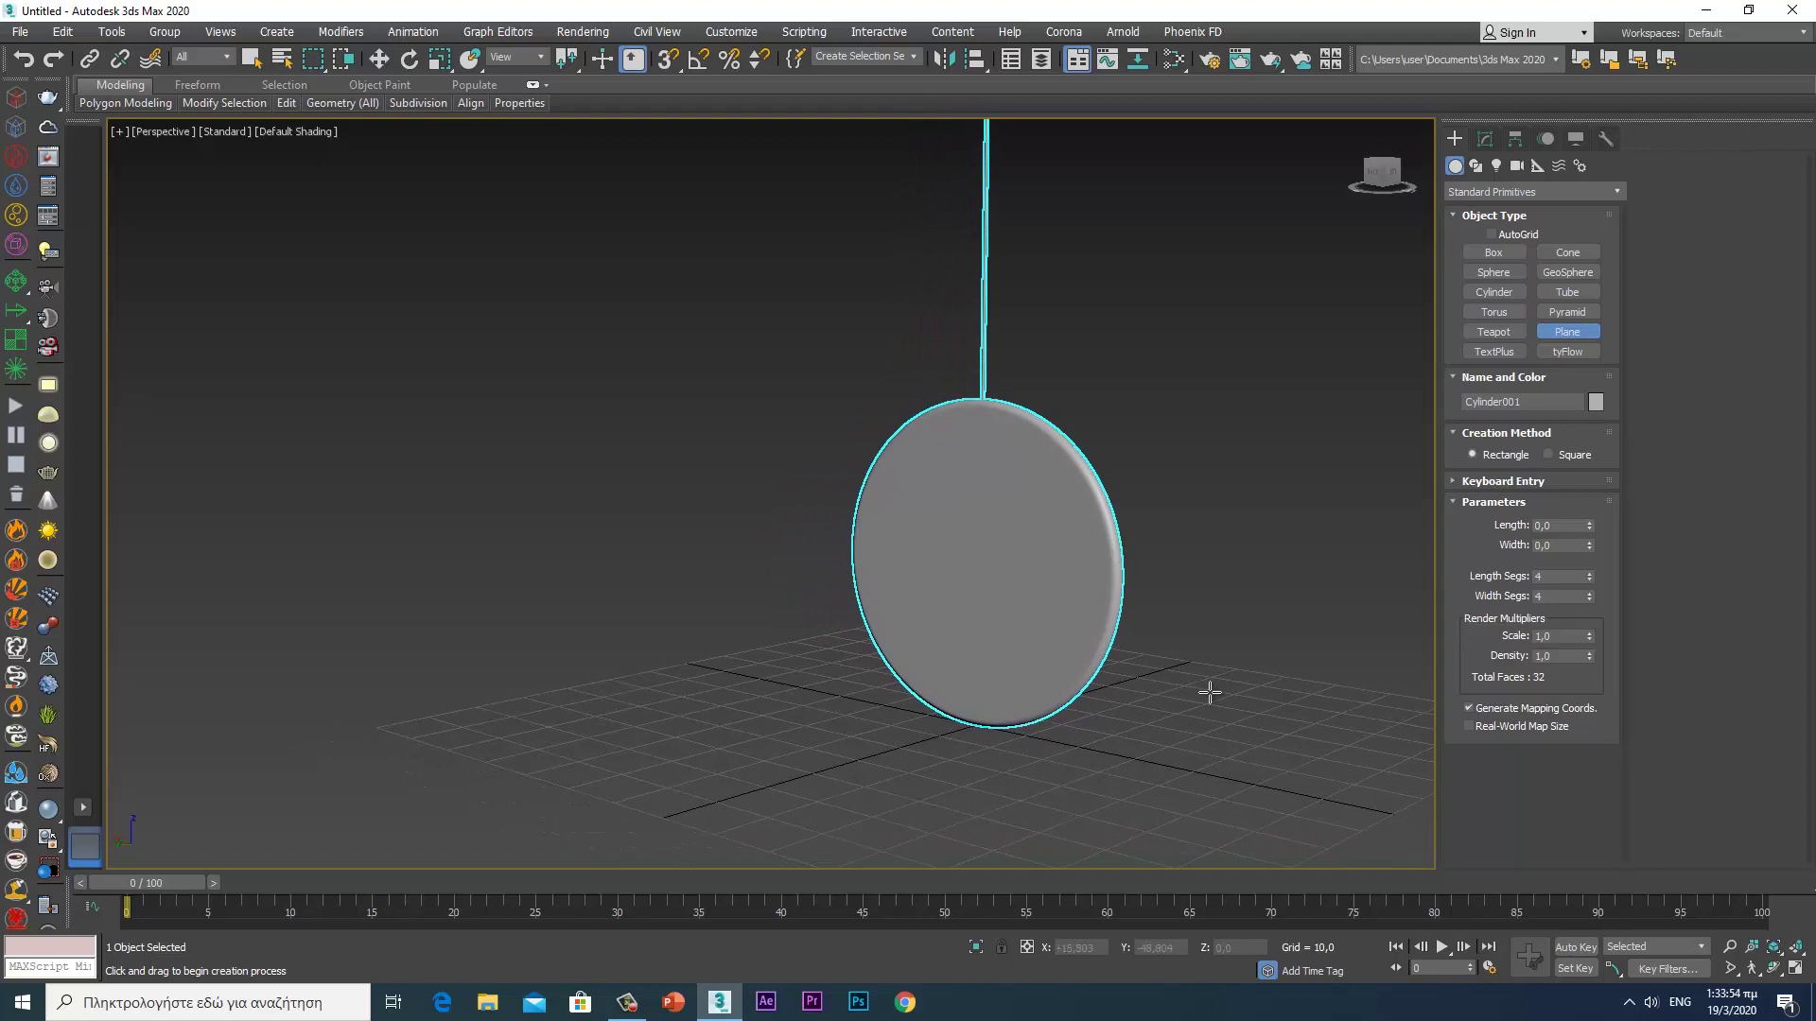
key("alt+w")
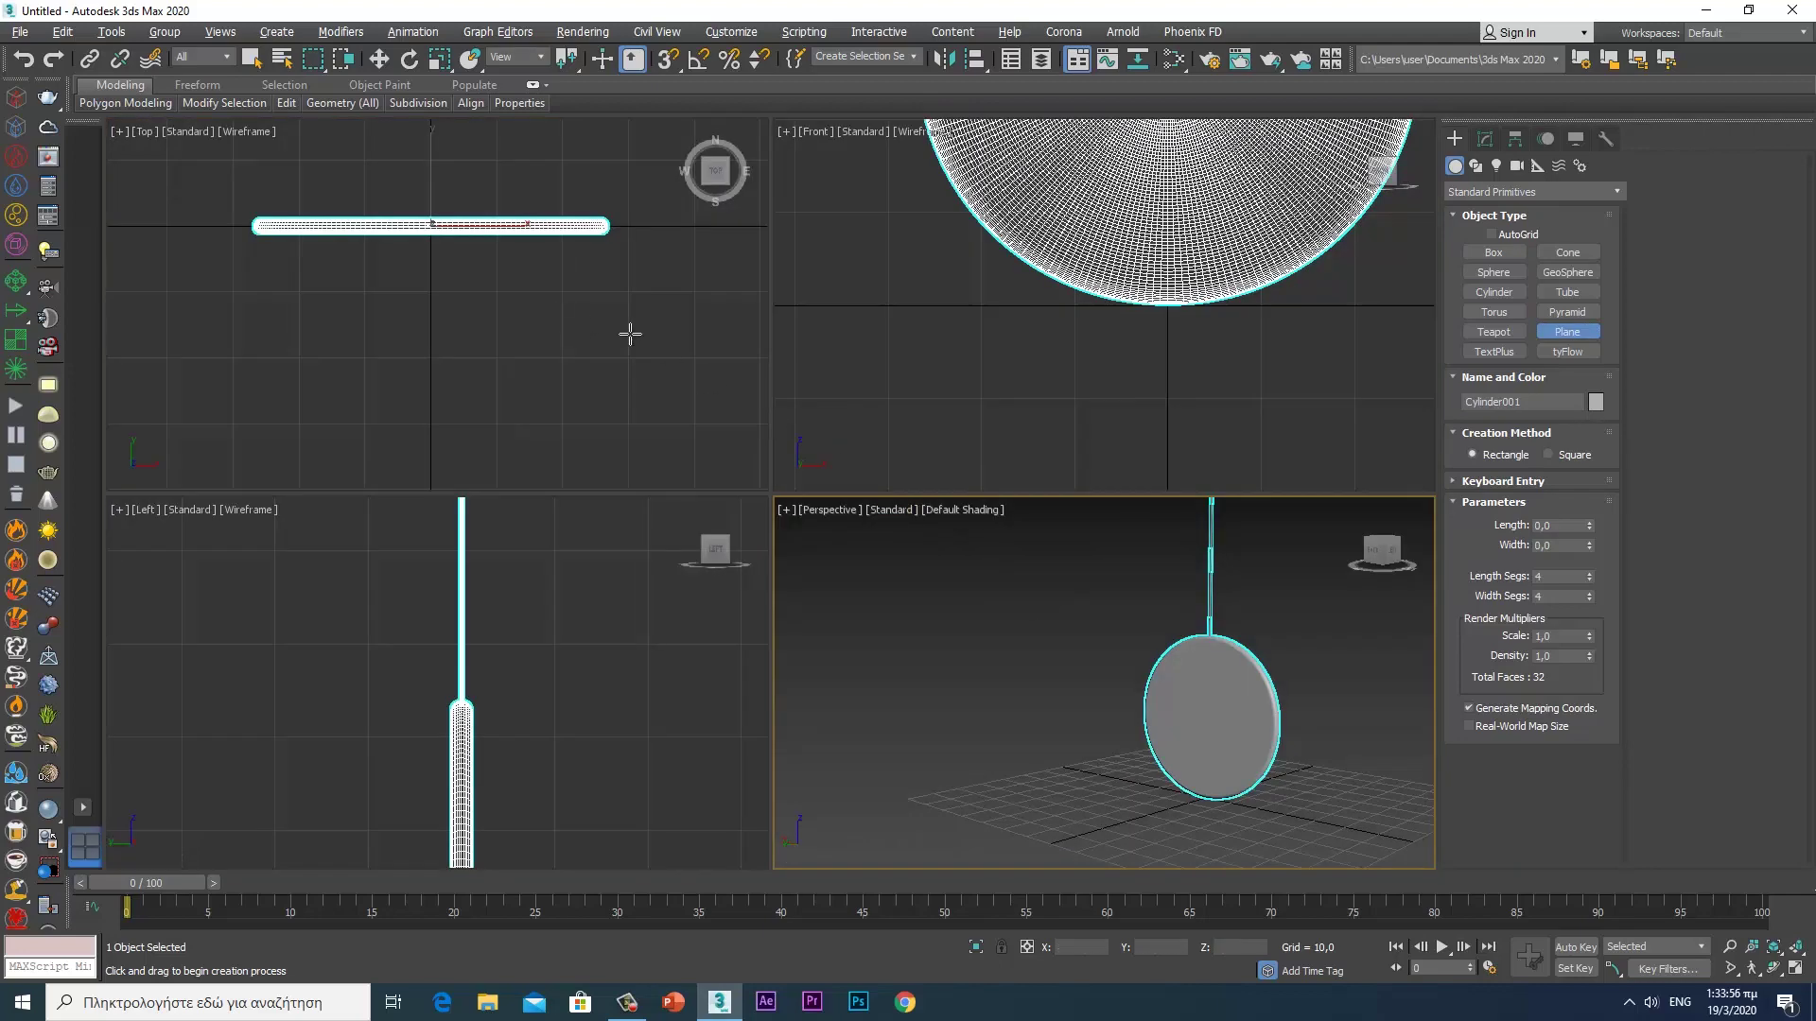
left_click(566, 339)
key("alt+w")
scroll(754, 479, "down", 5)
key("alt+w")
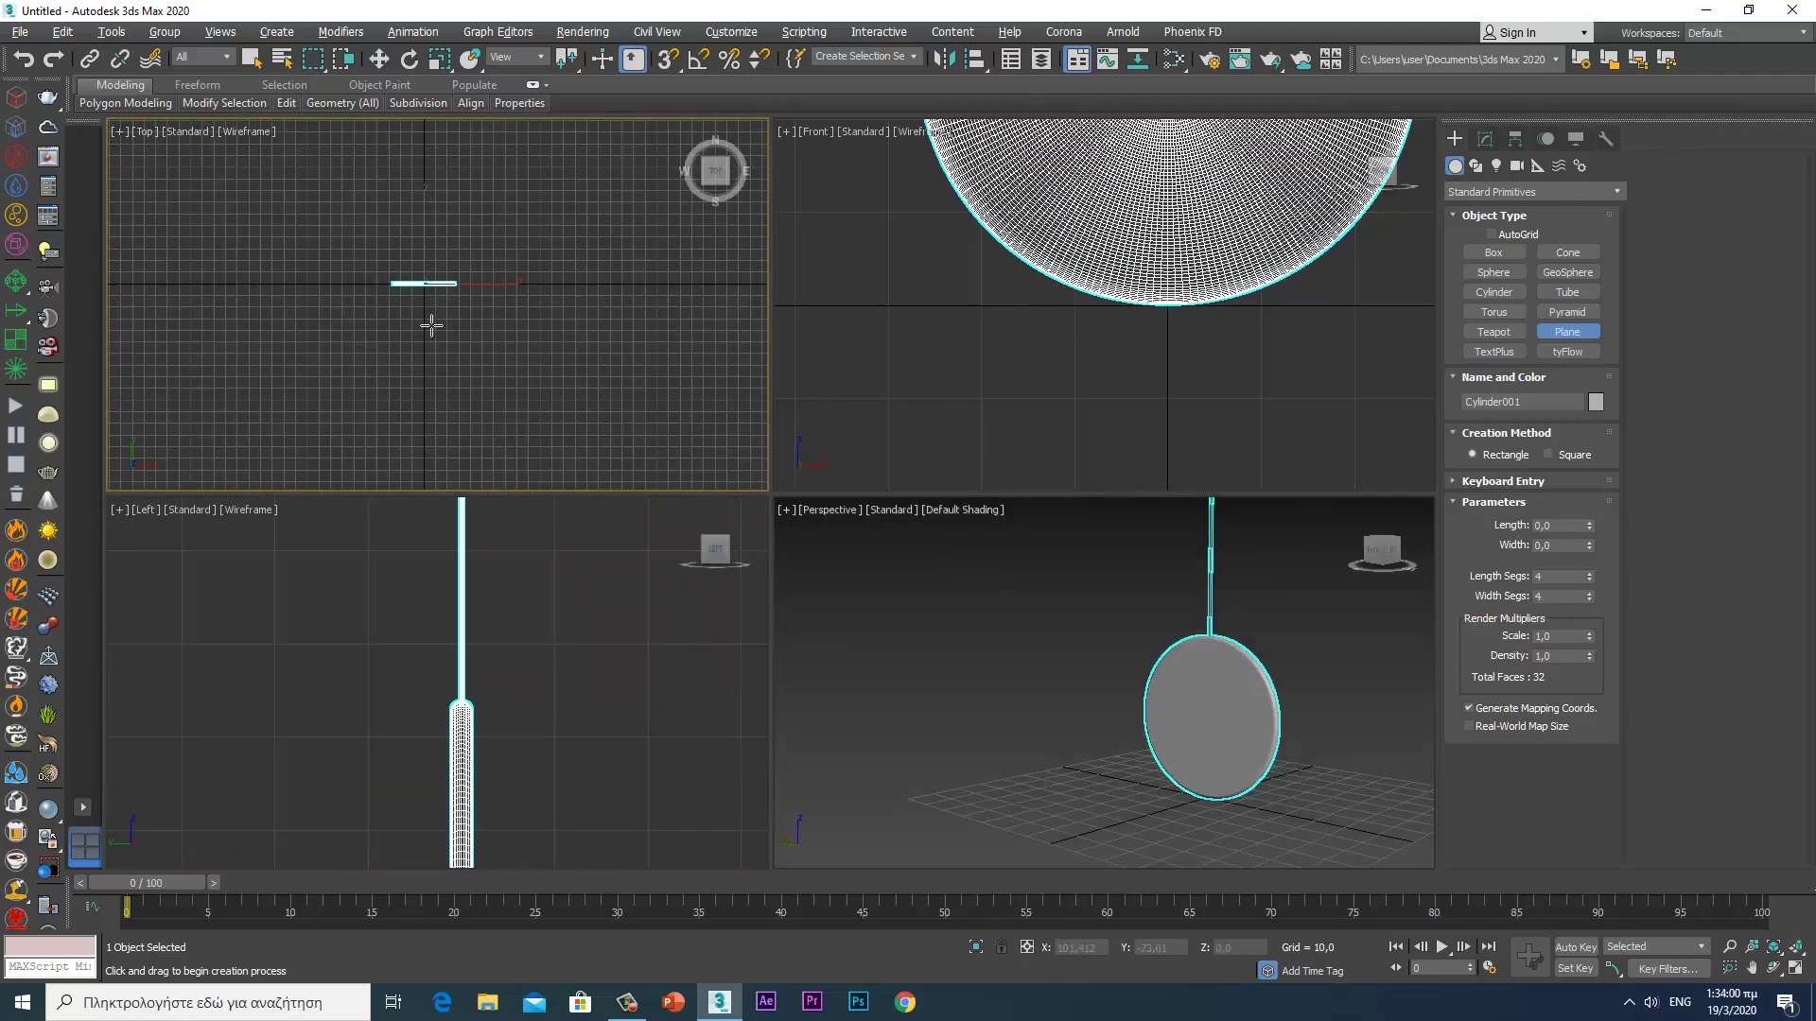
mouse_move(389, 200)
left_mouse_down()
mouse_move(422, 333)
mouse_move(519, 430)
mouse_move(453, 453)
left_mouse_up()
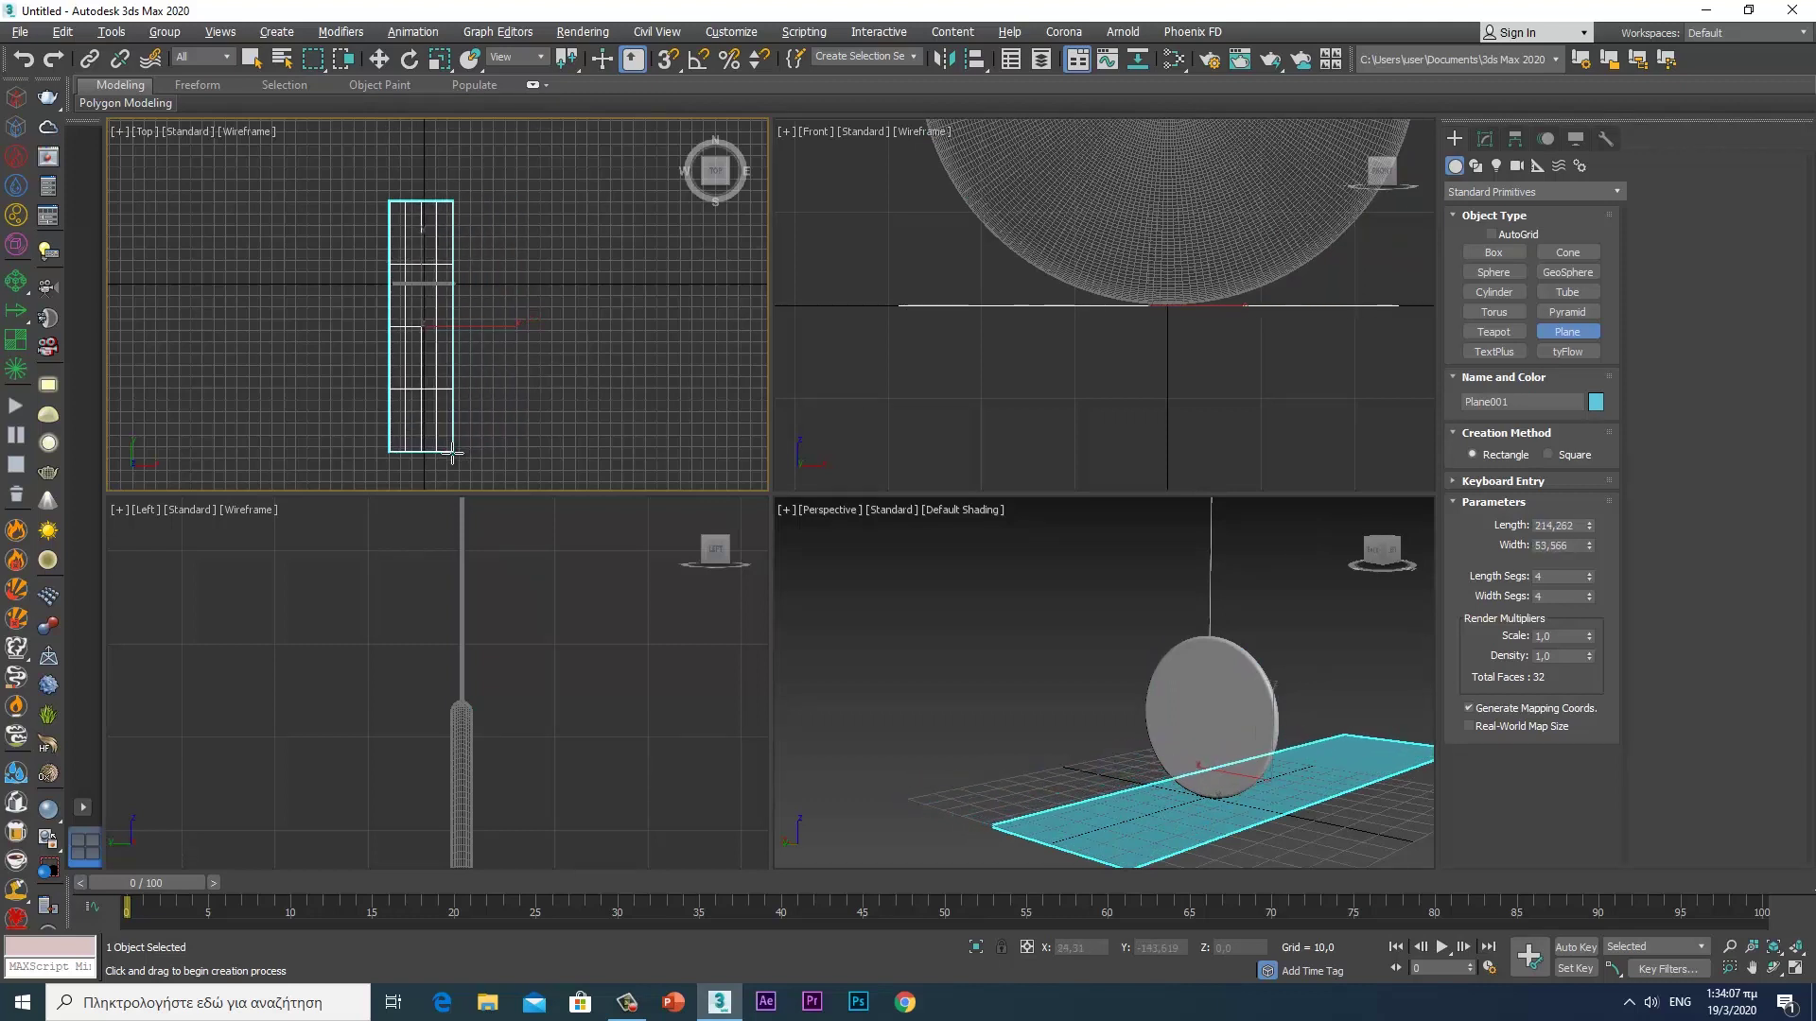
left_click_drag(453, 452, 456, 460)
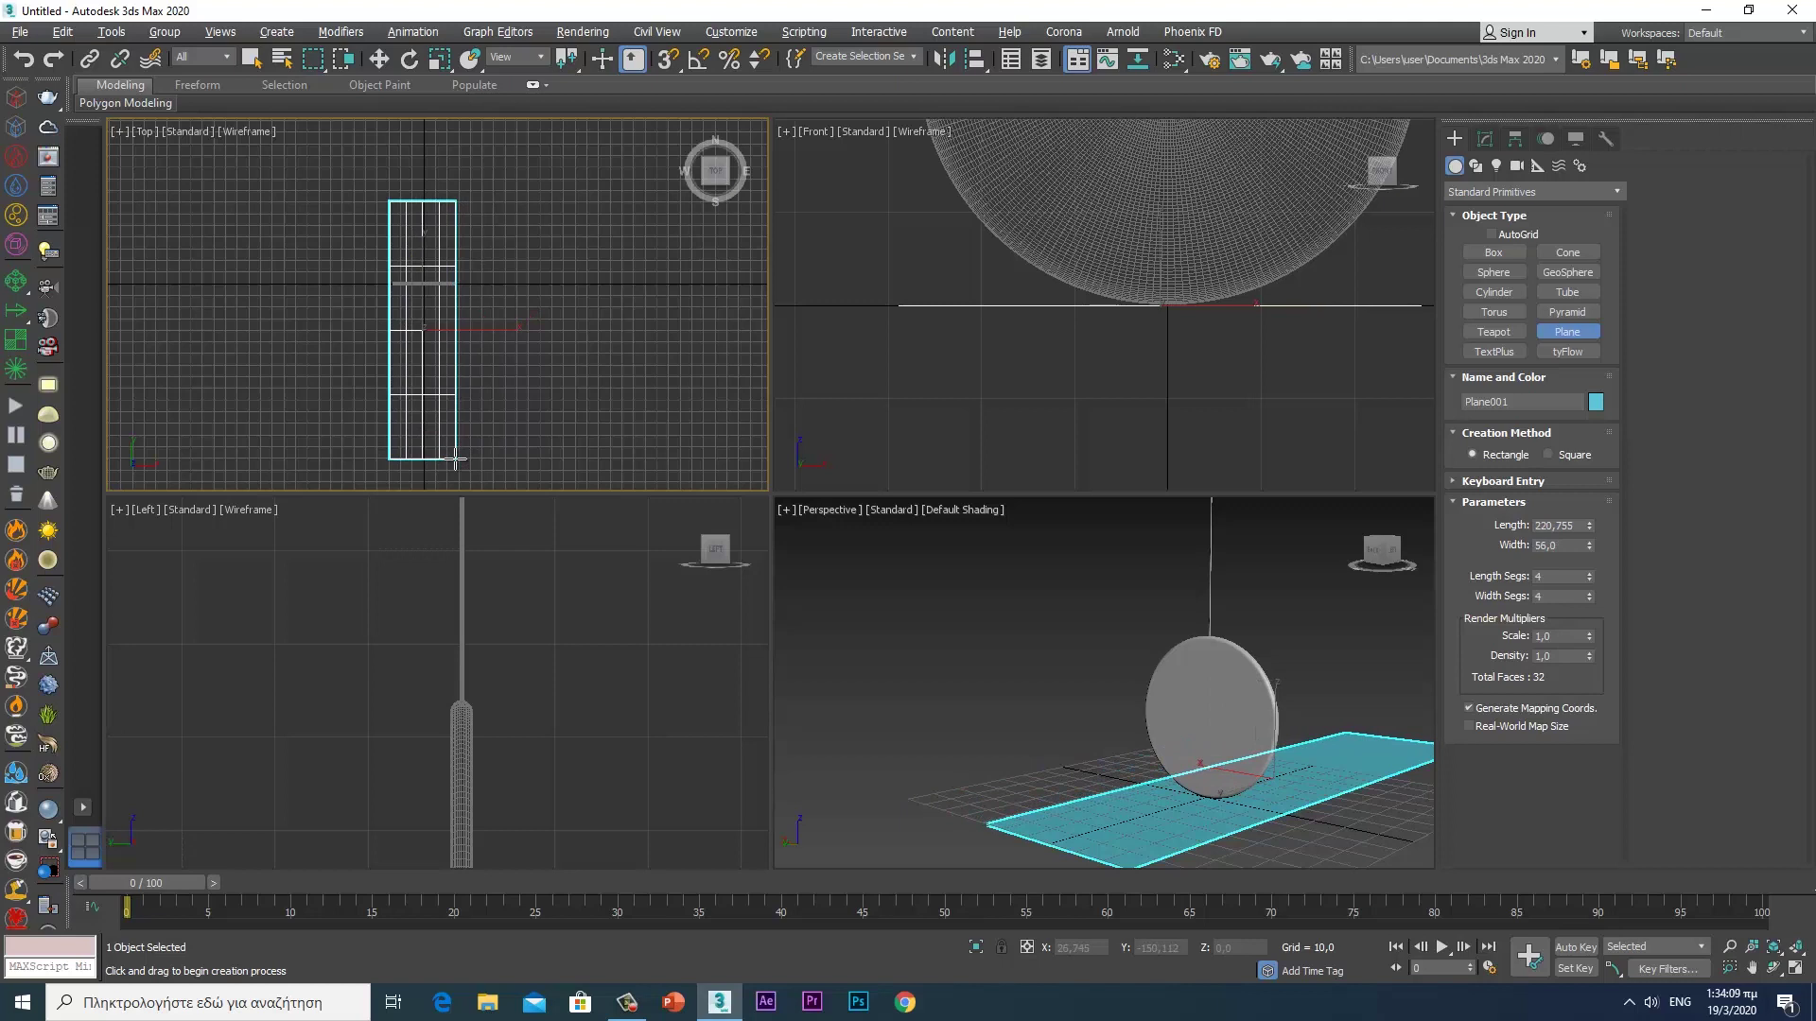
left_click(378, 59)
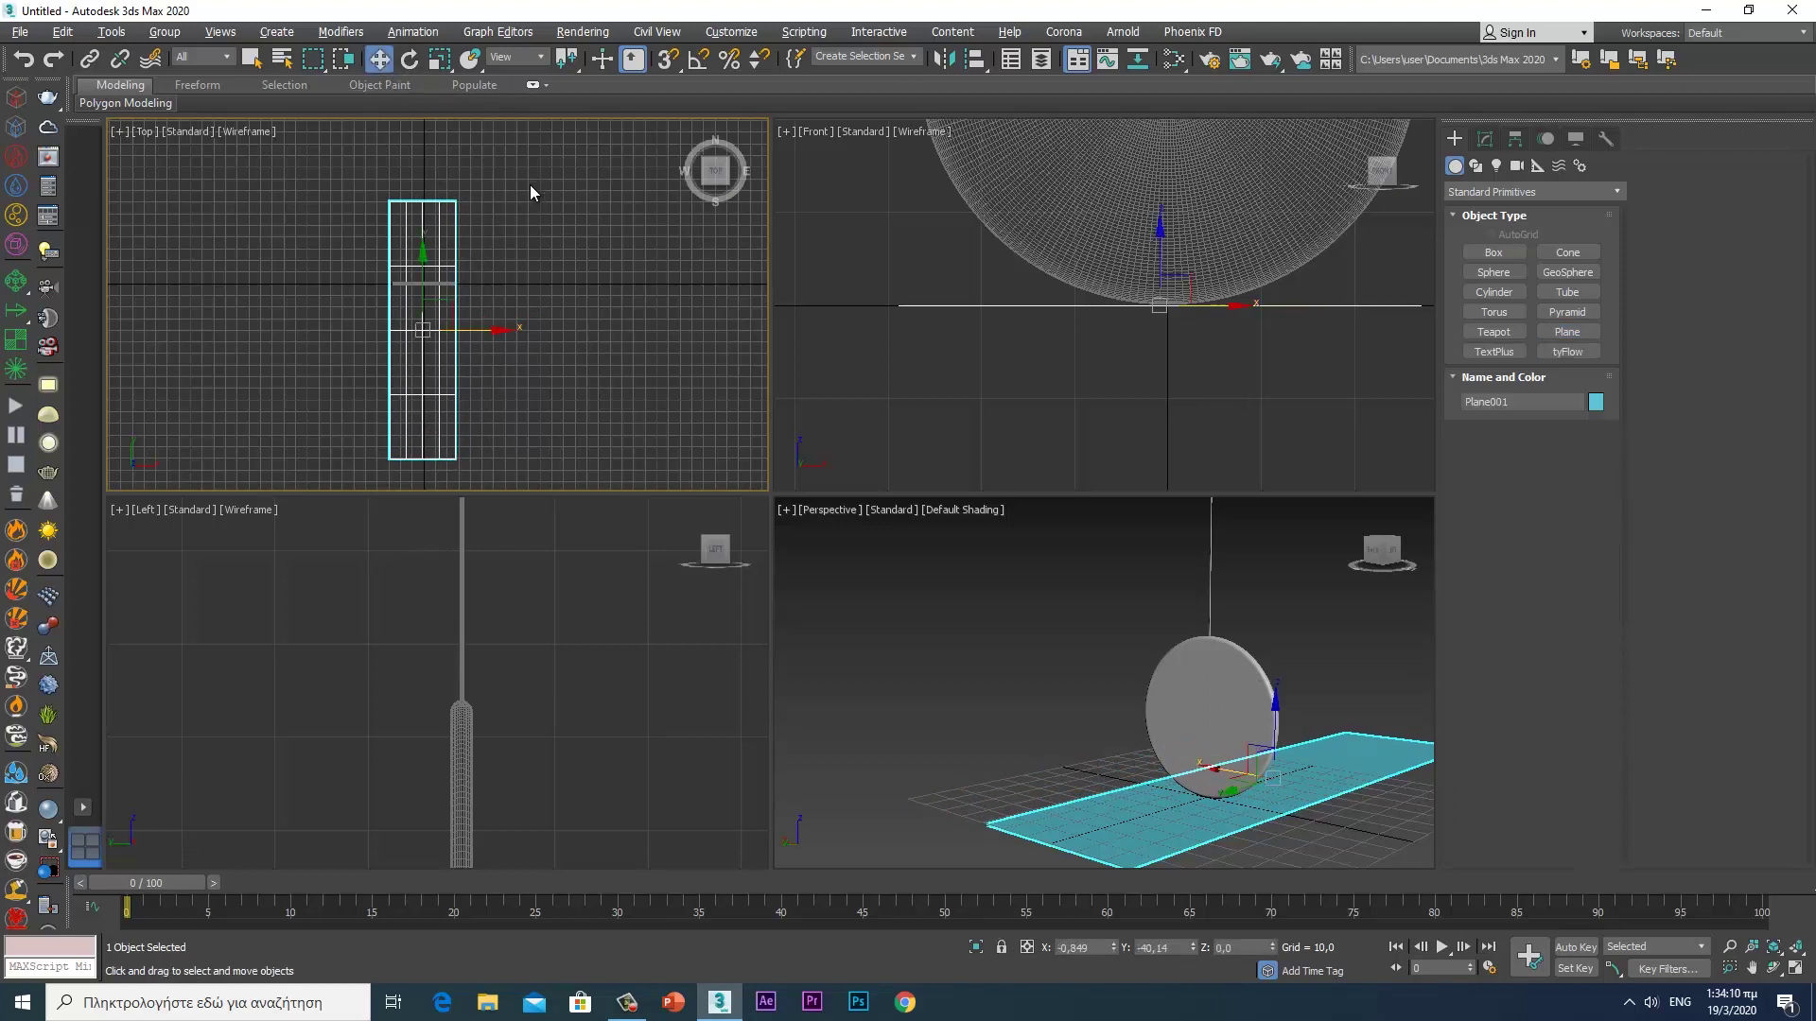
- Set the plane's length and width segments to 1 and its Y position to 0
left_click(1487, 142)
right_click(1590, 672)
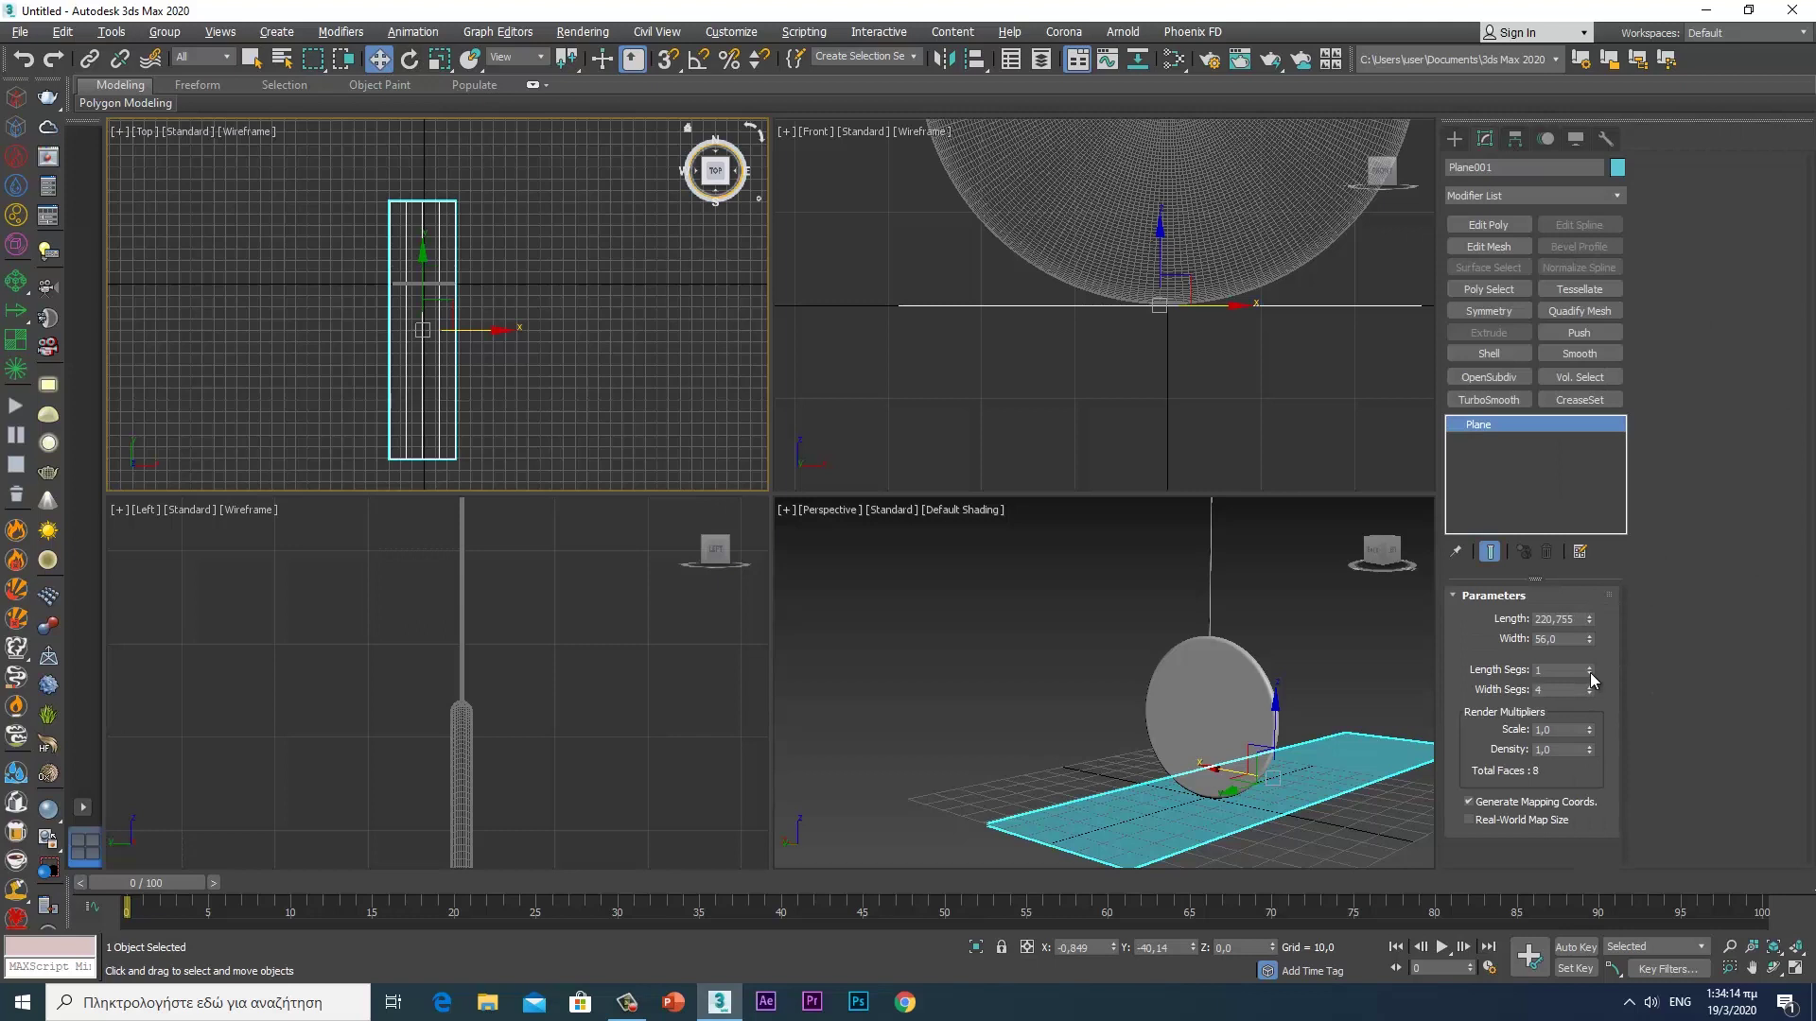
right_click(1591, 691)
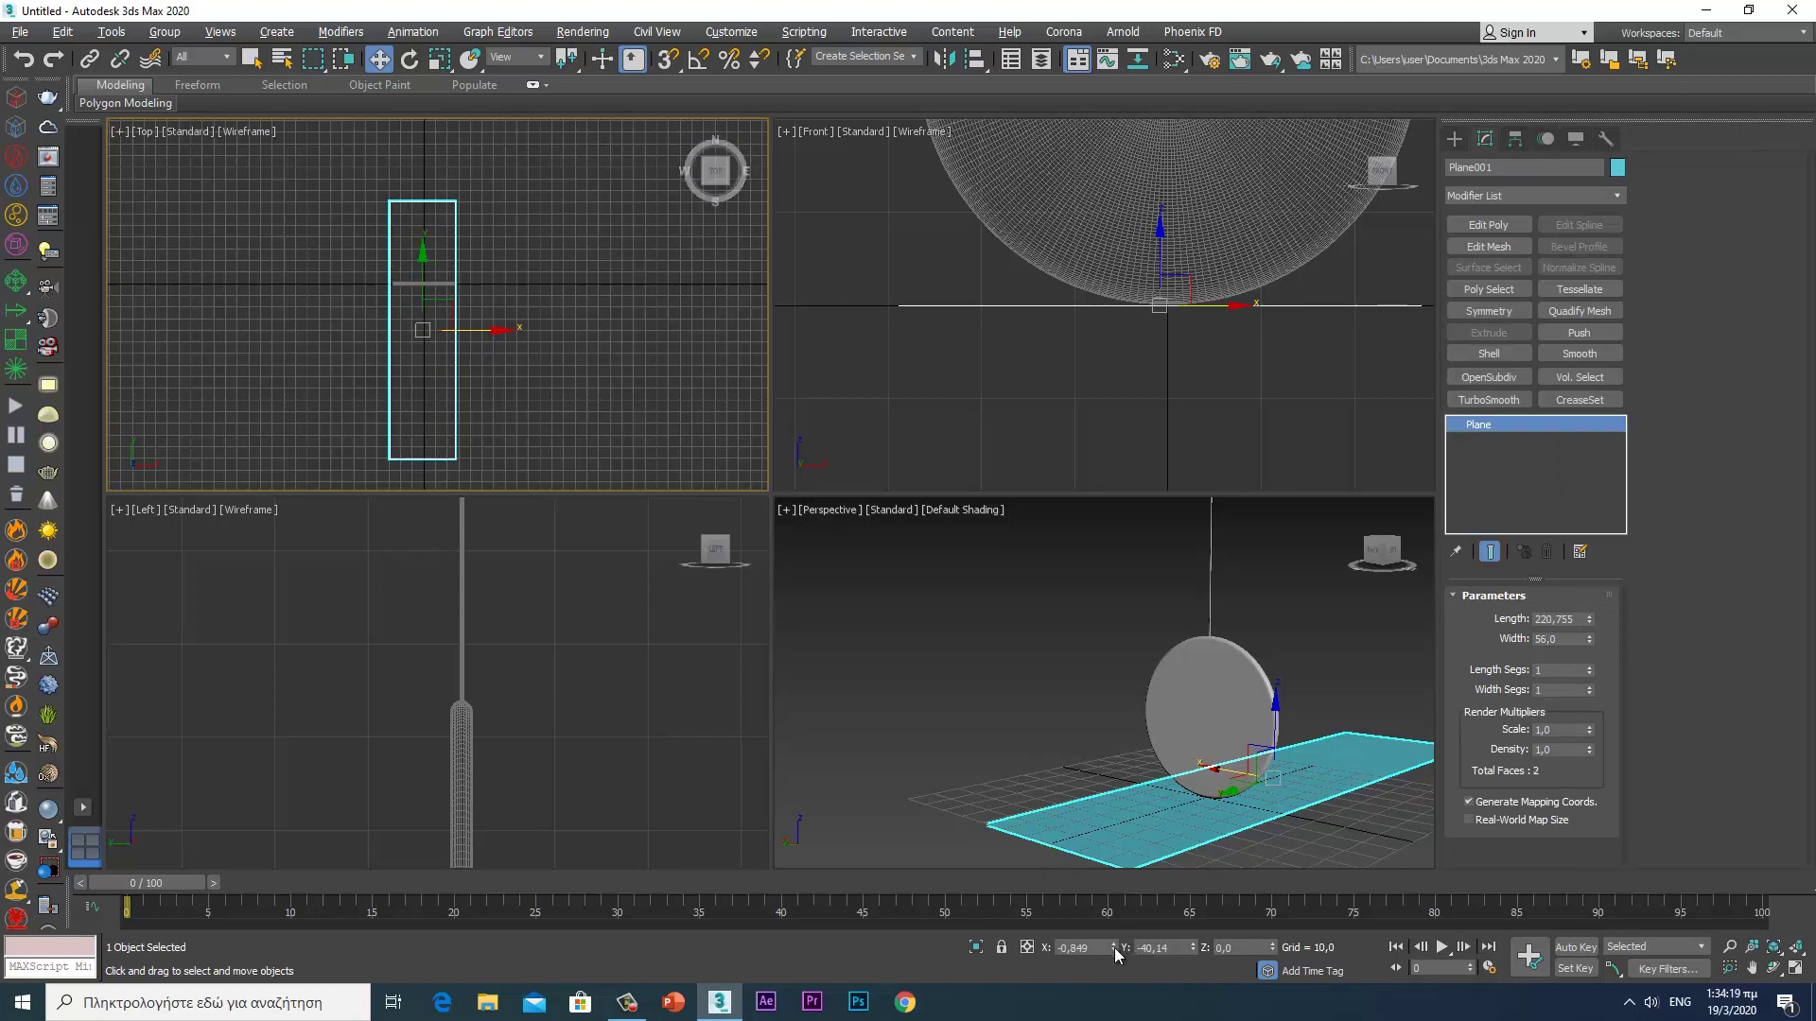
right_click(1194, 950)
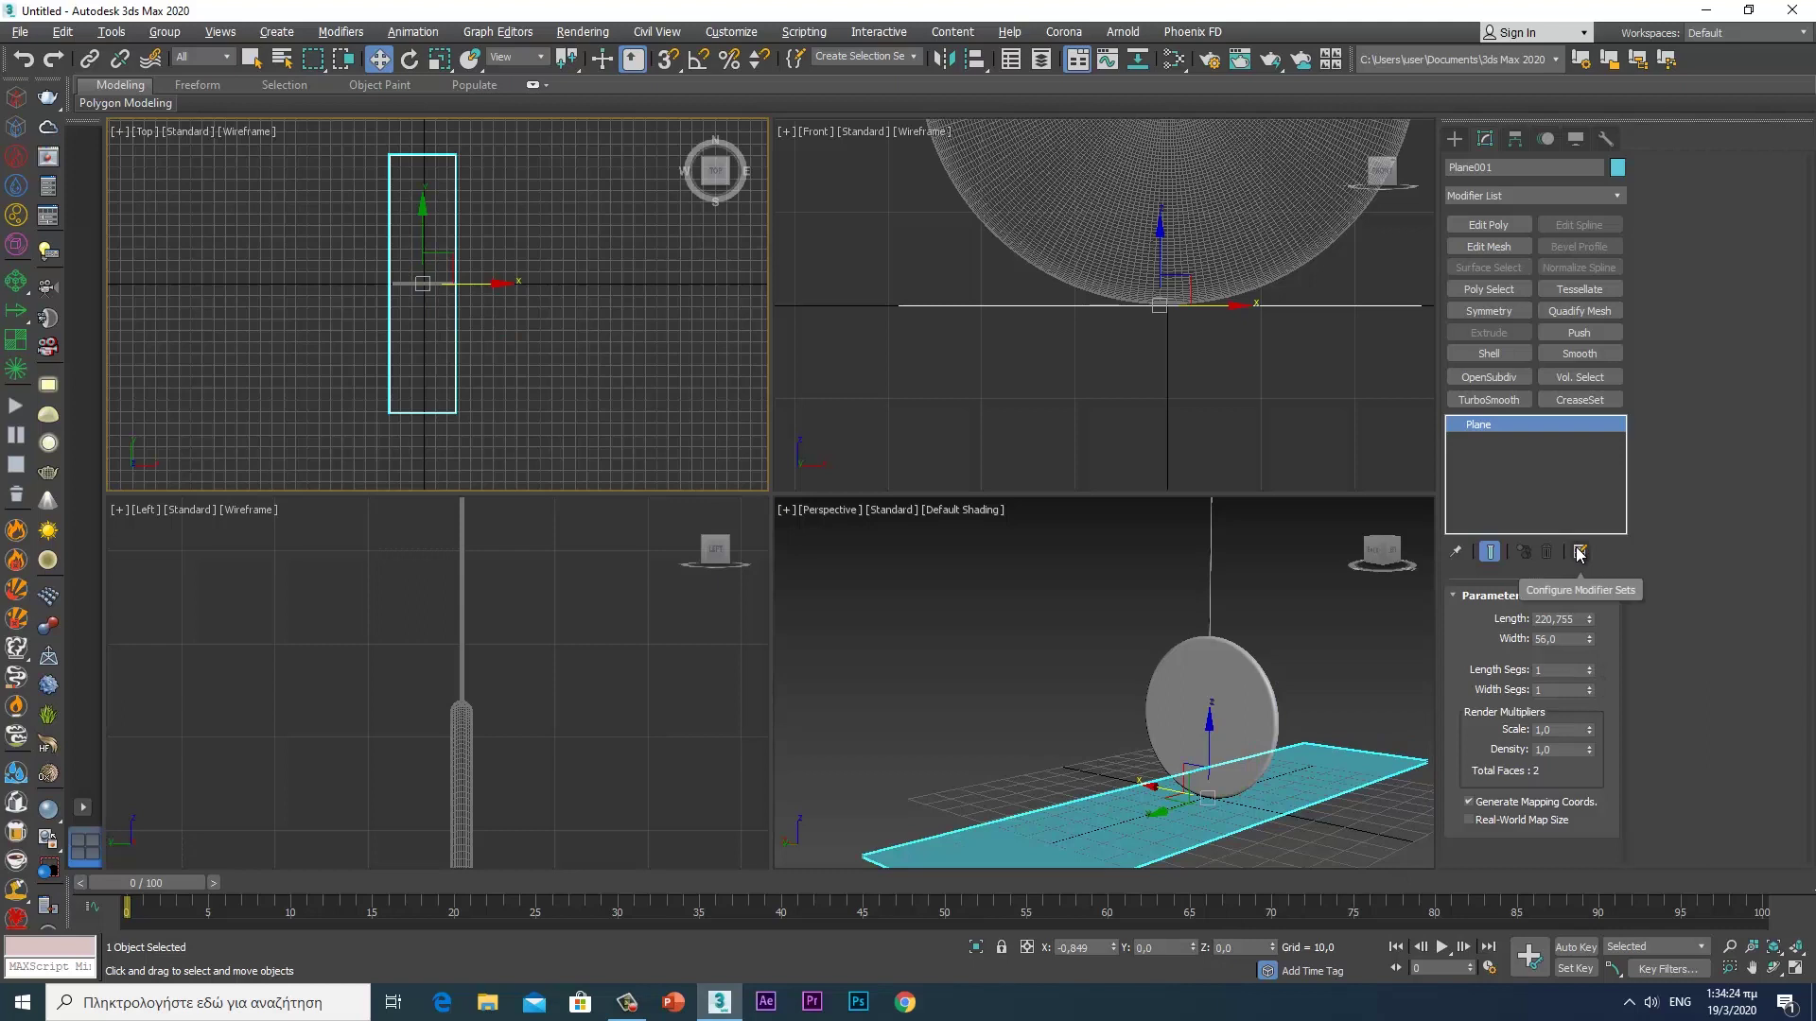
- Resize the plane to 2774,408 long by 231,282 wide
left_click_drag(1589, 615, 1562, 352)
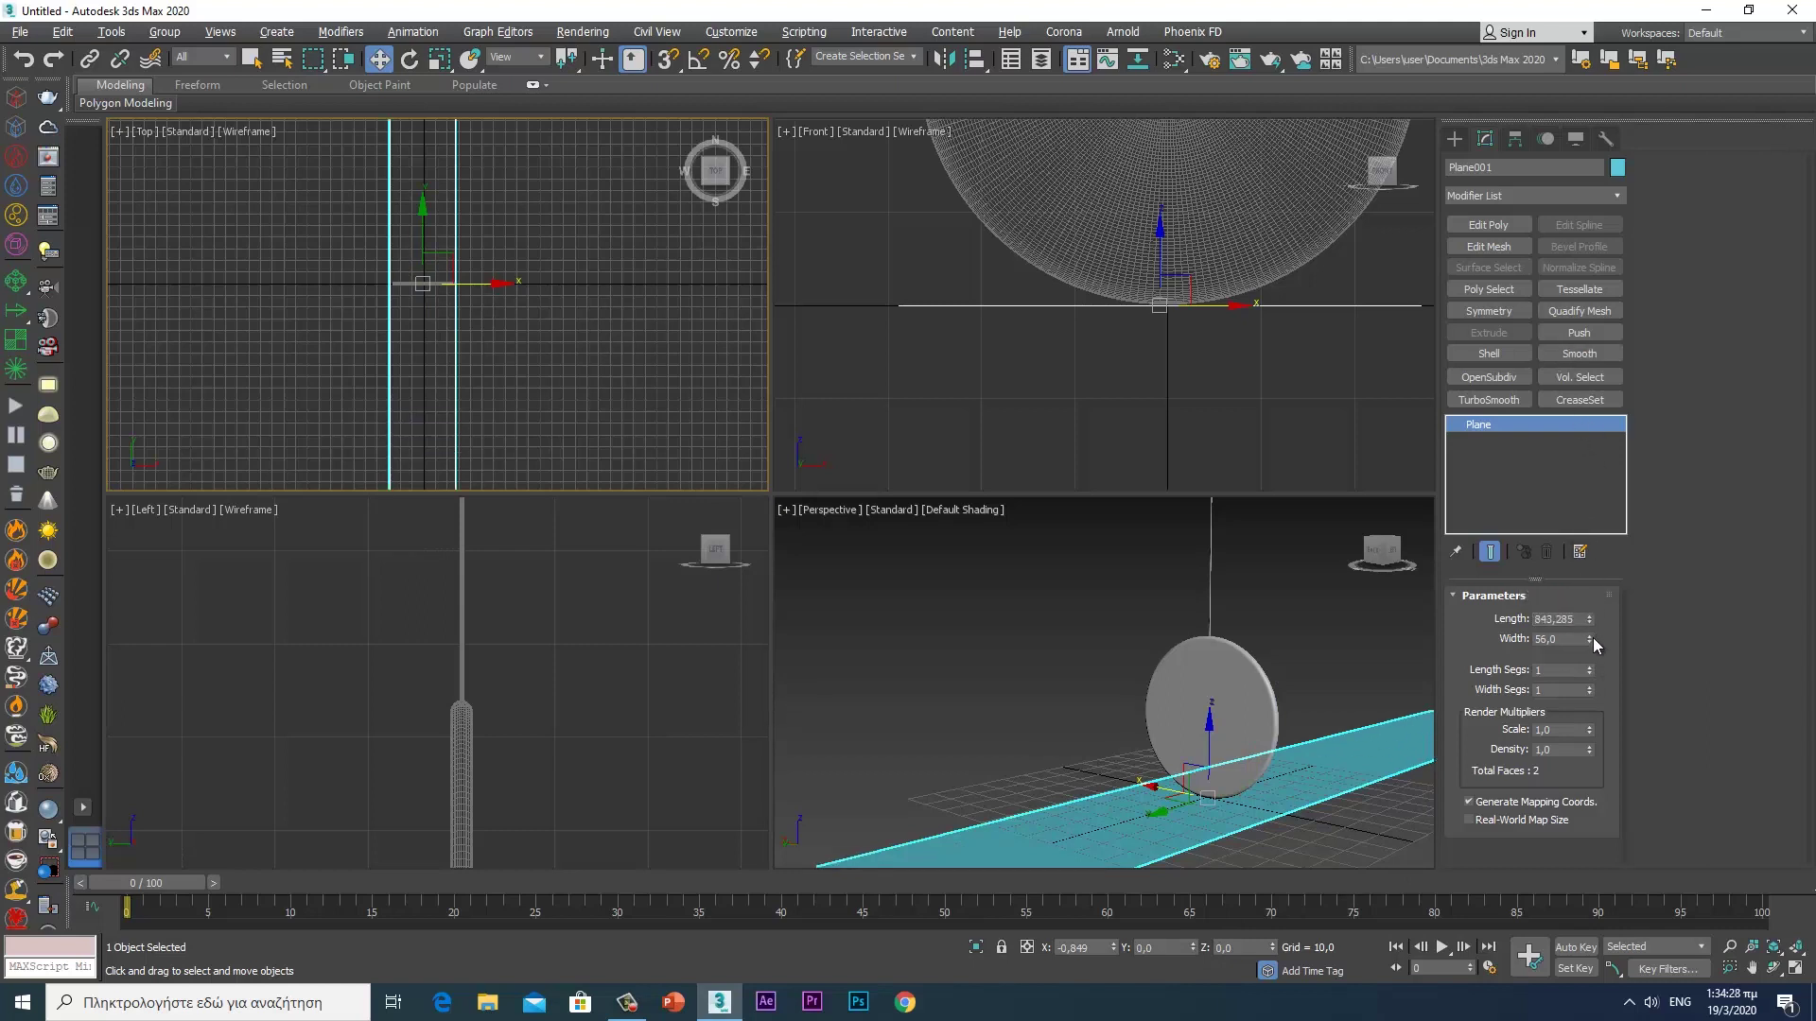
left_click_drag(1588, 634, 1543, 337)
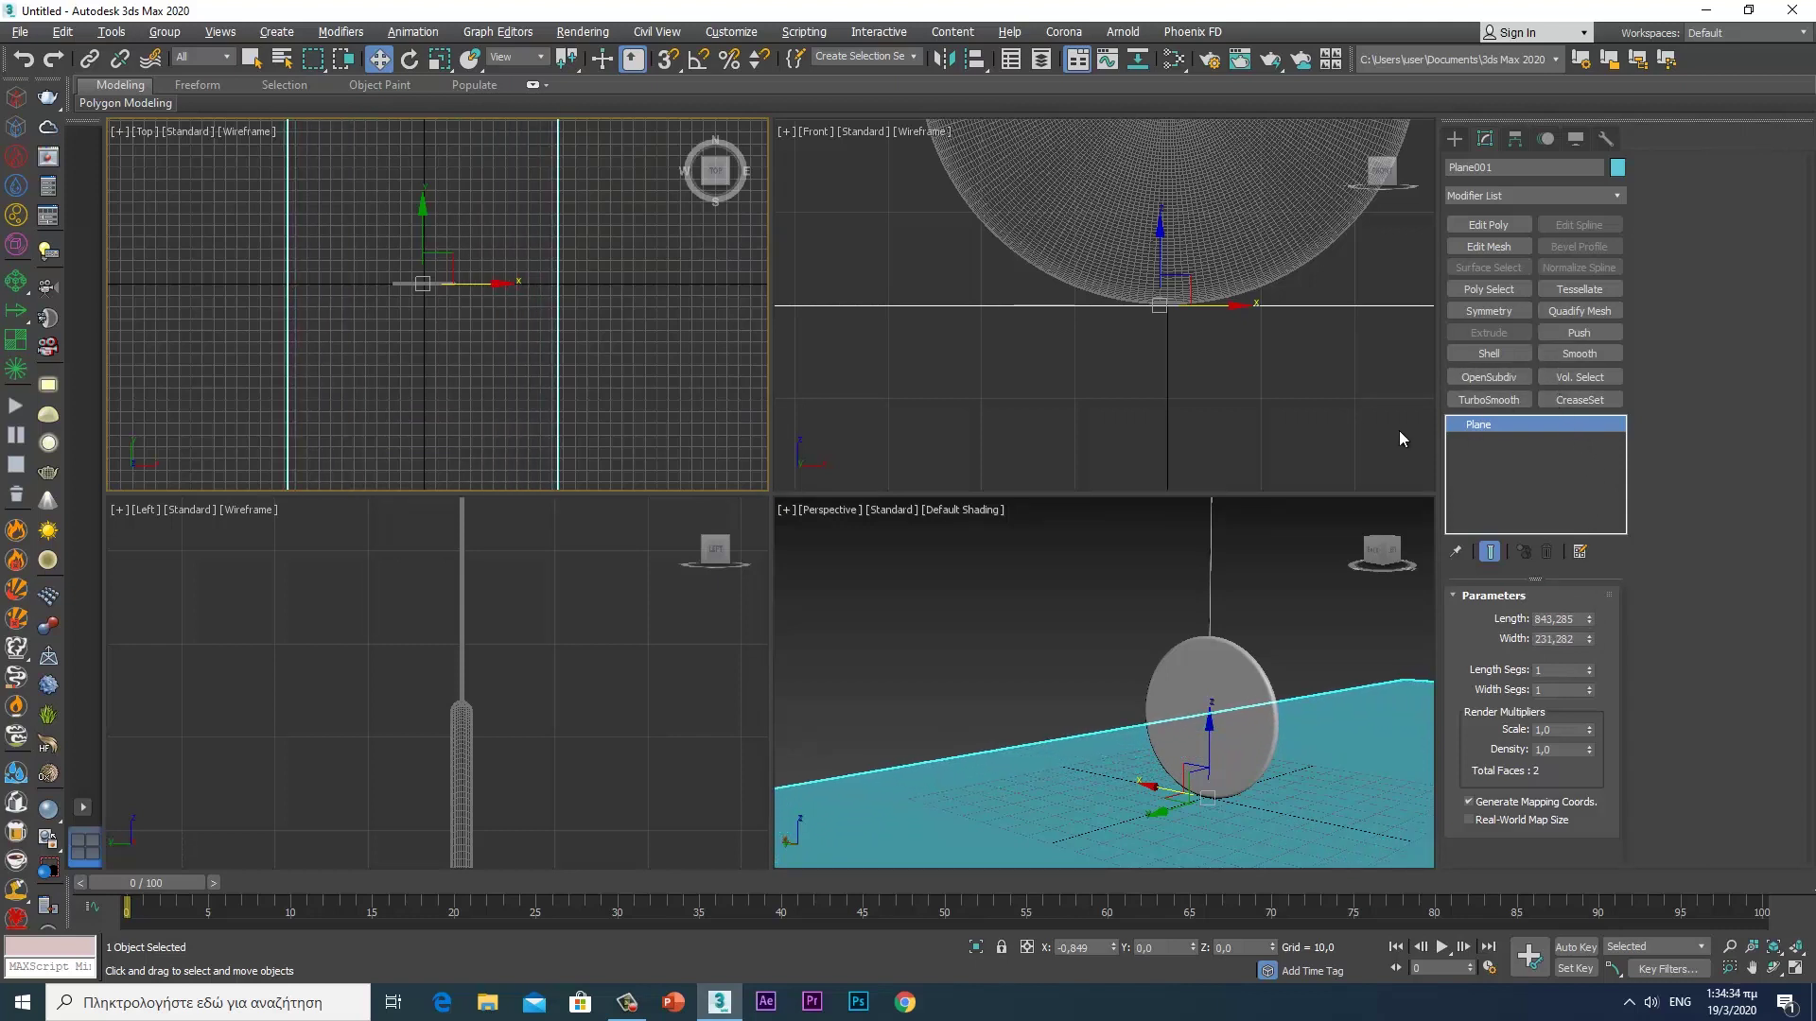
left_click_drag(1589, 618, 1578, 407)
left_click_drag(1156, 814, 1179, 803)
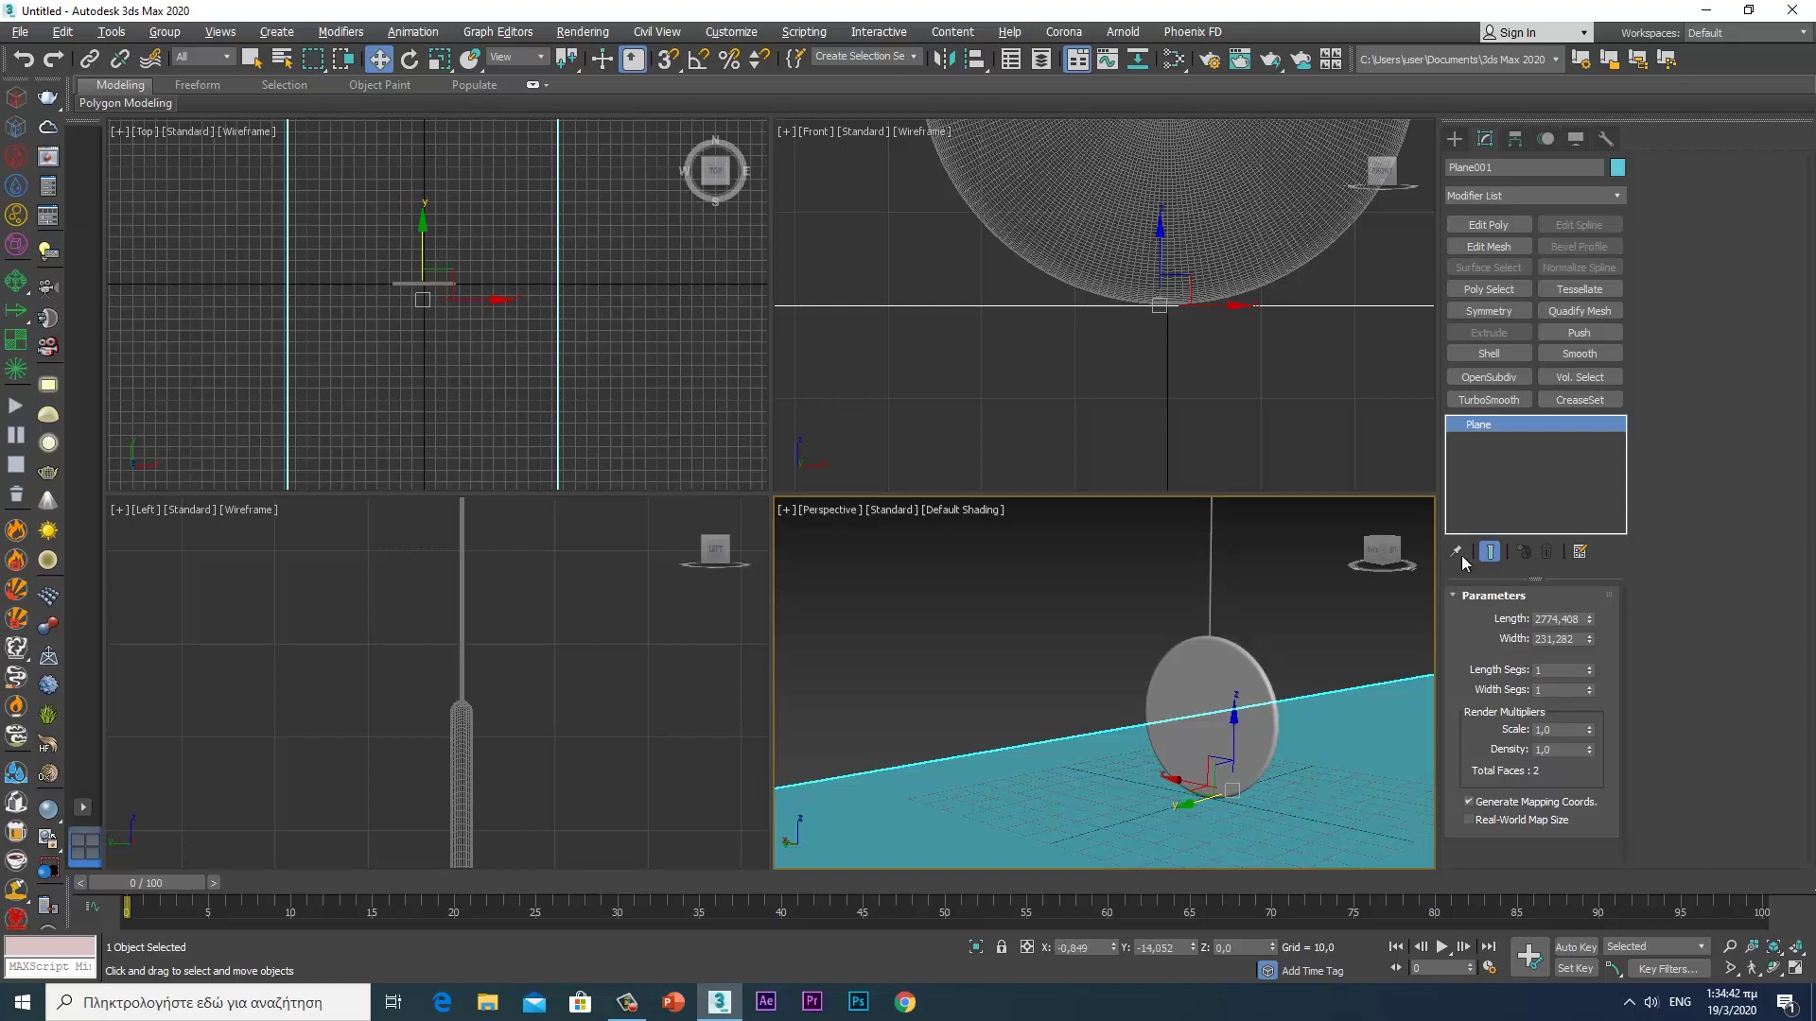
right_click(299, 327)
- In Edge mode, raise the plane's far edge to Z 218,214 to form a backdrop wall
key("2")
left_click(288, 343)
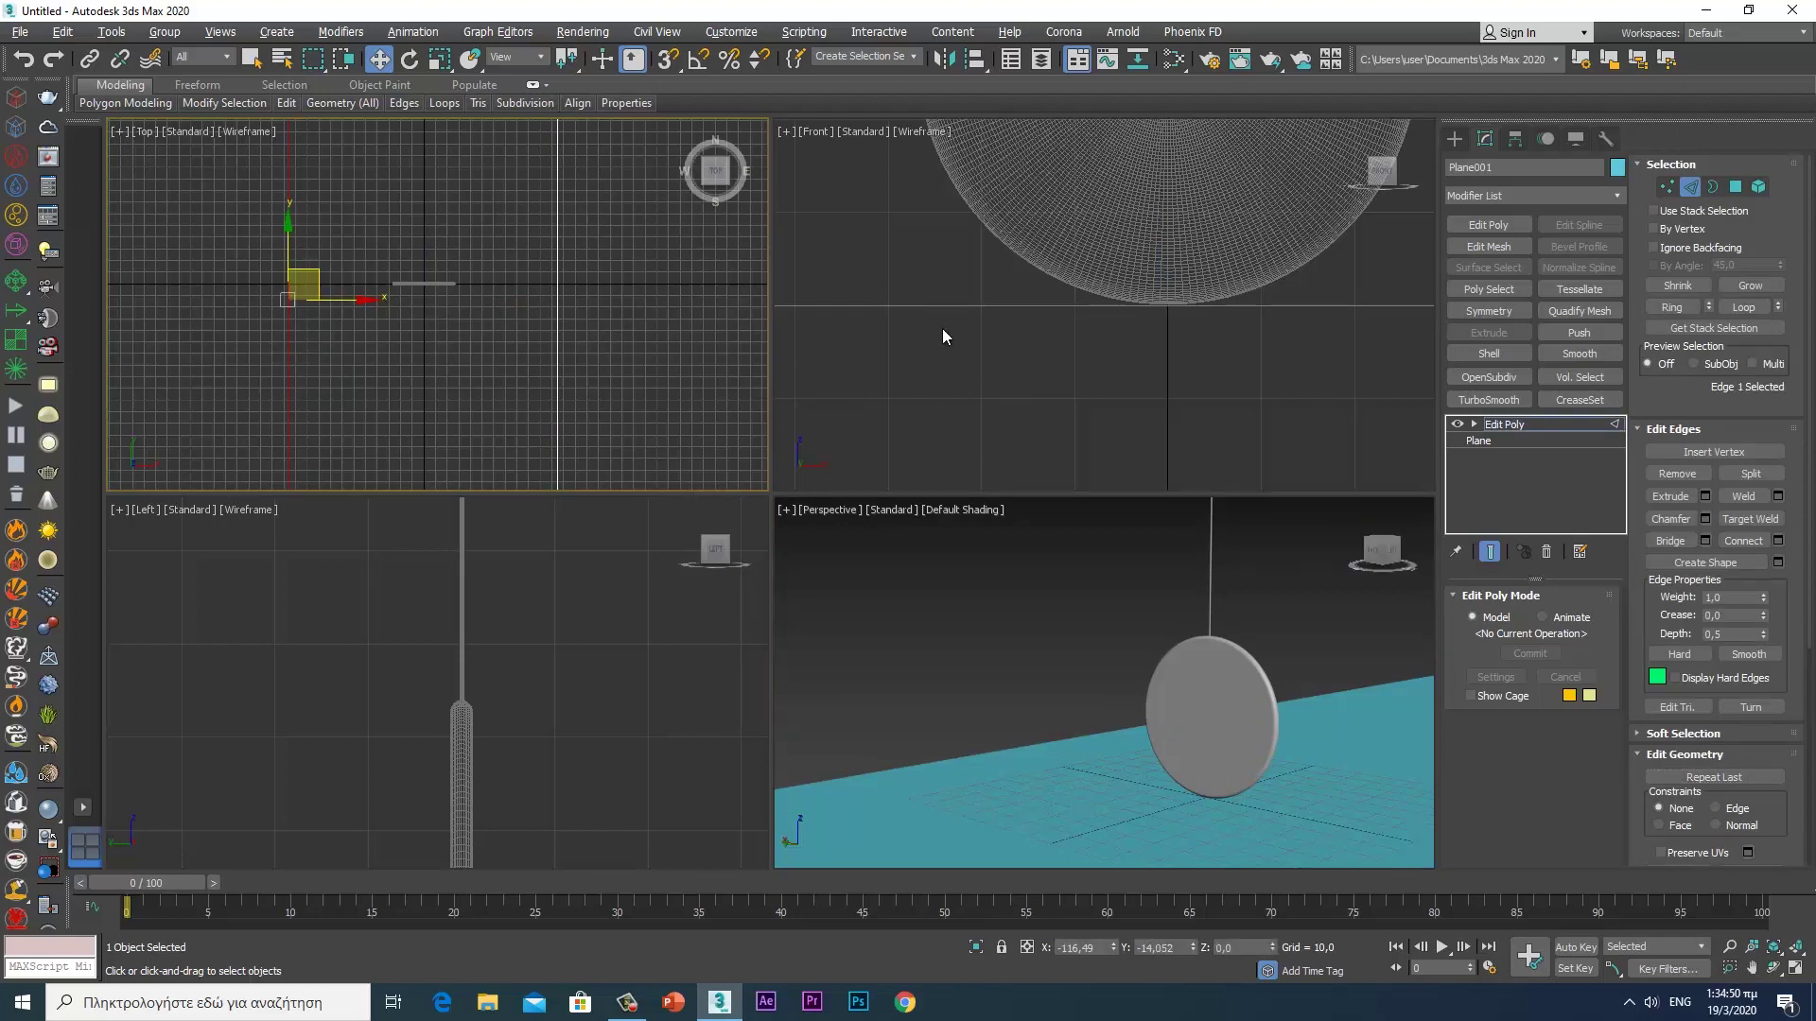
scroll(965, 359, "down", 5)
scroll(995, 382, "down", 5)
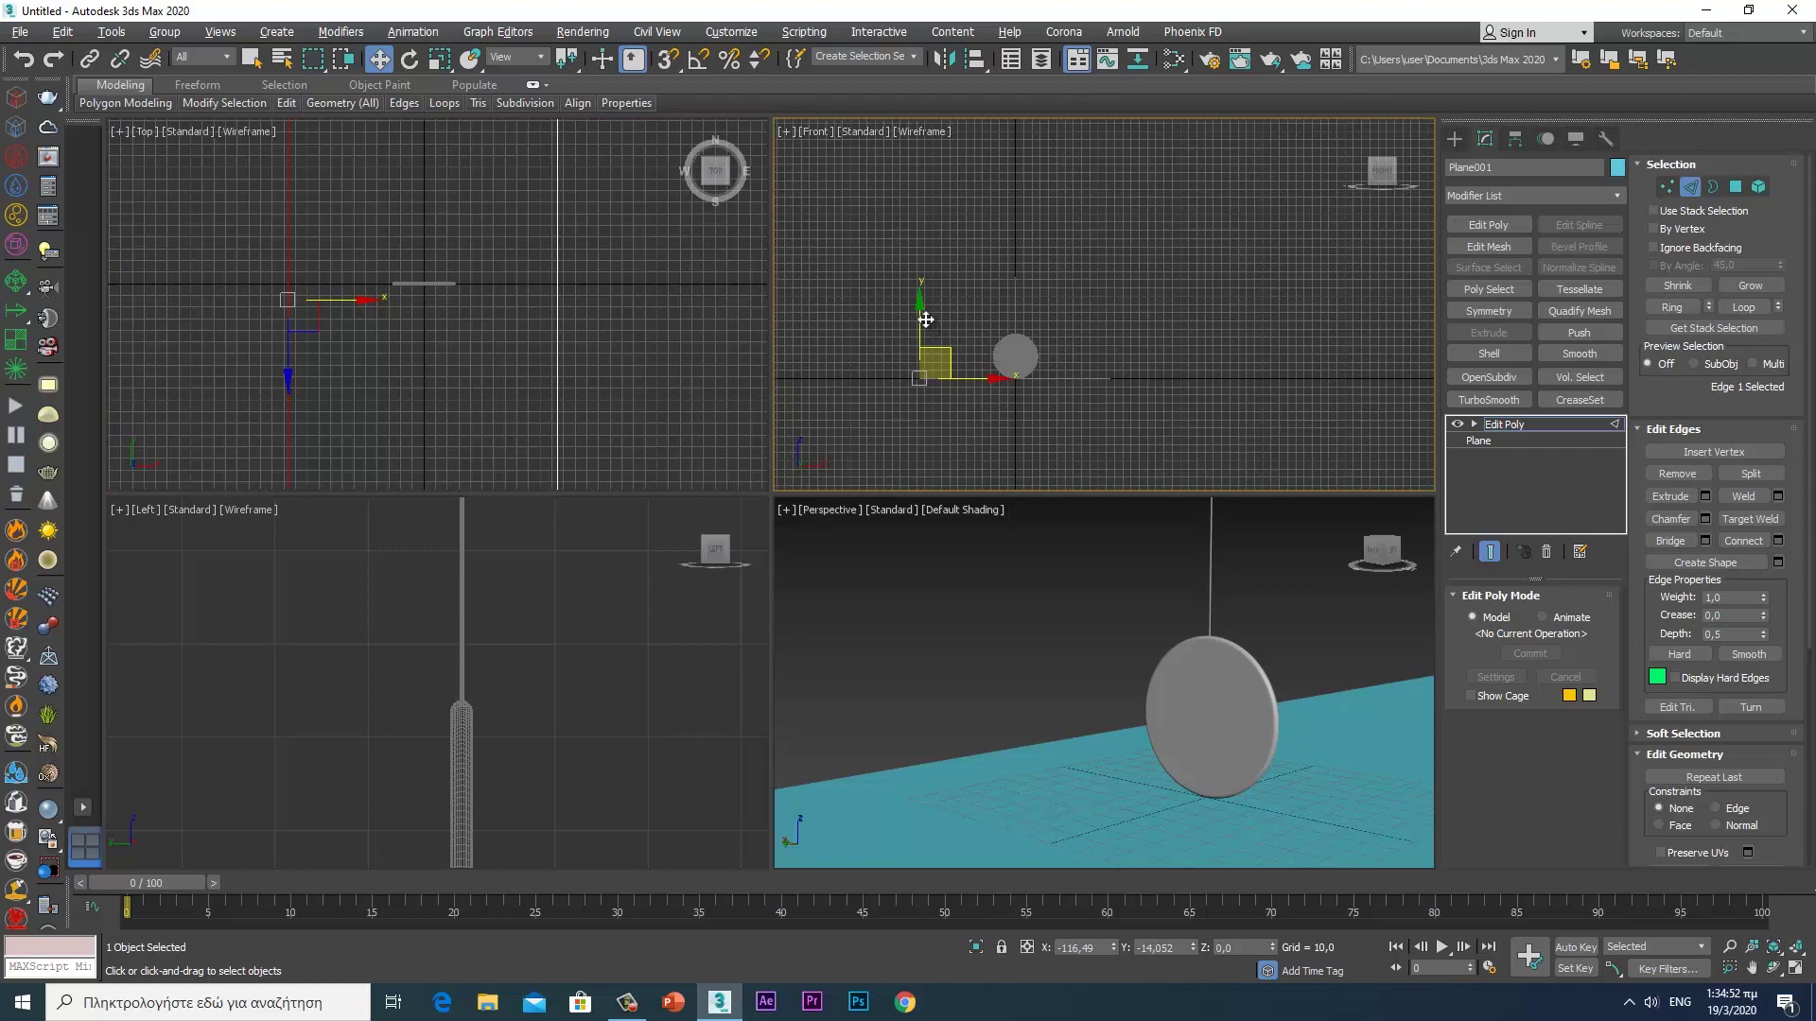
left_click_drag(923, 321, 944, 176)
left_click(559, 404)
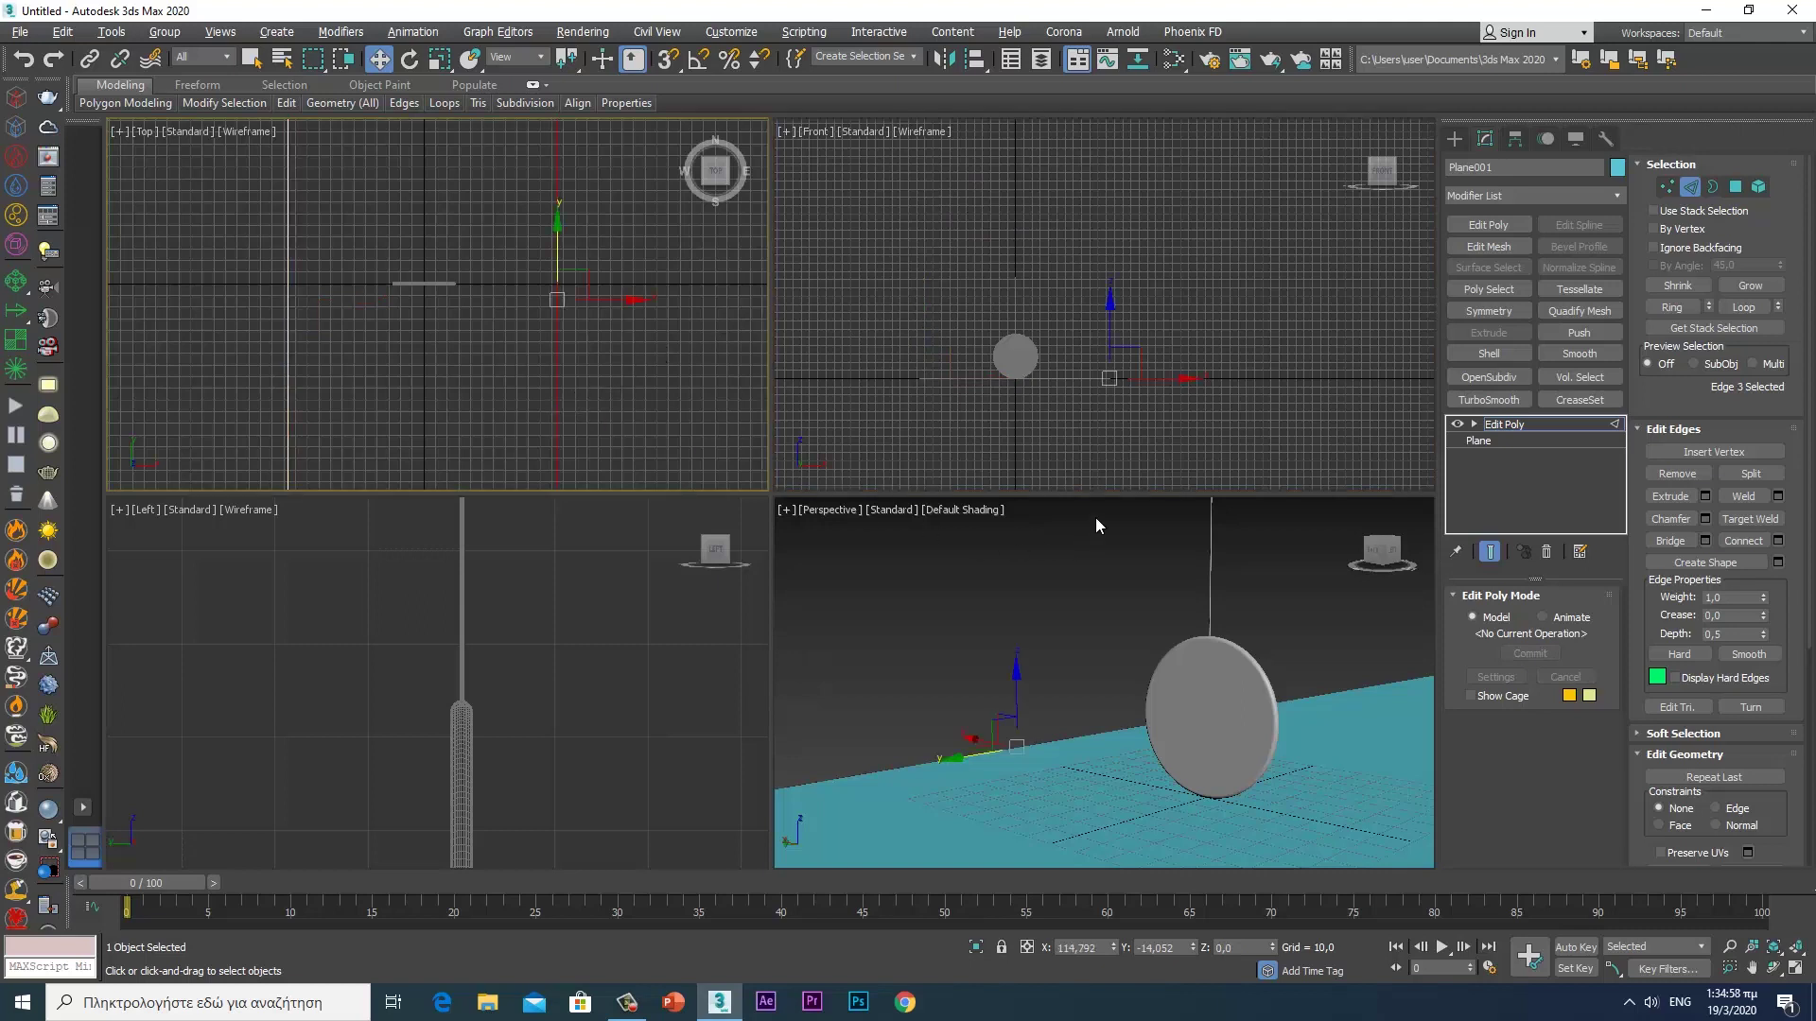
right_click(1064, 644)
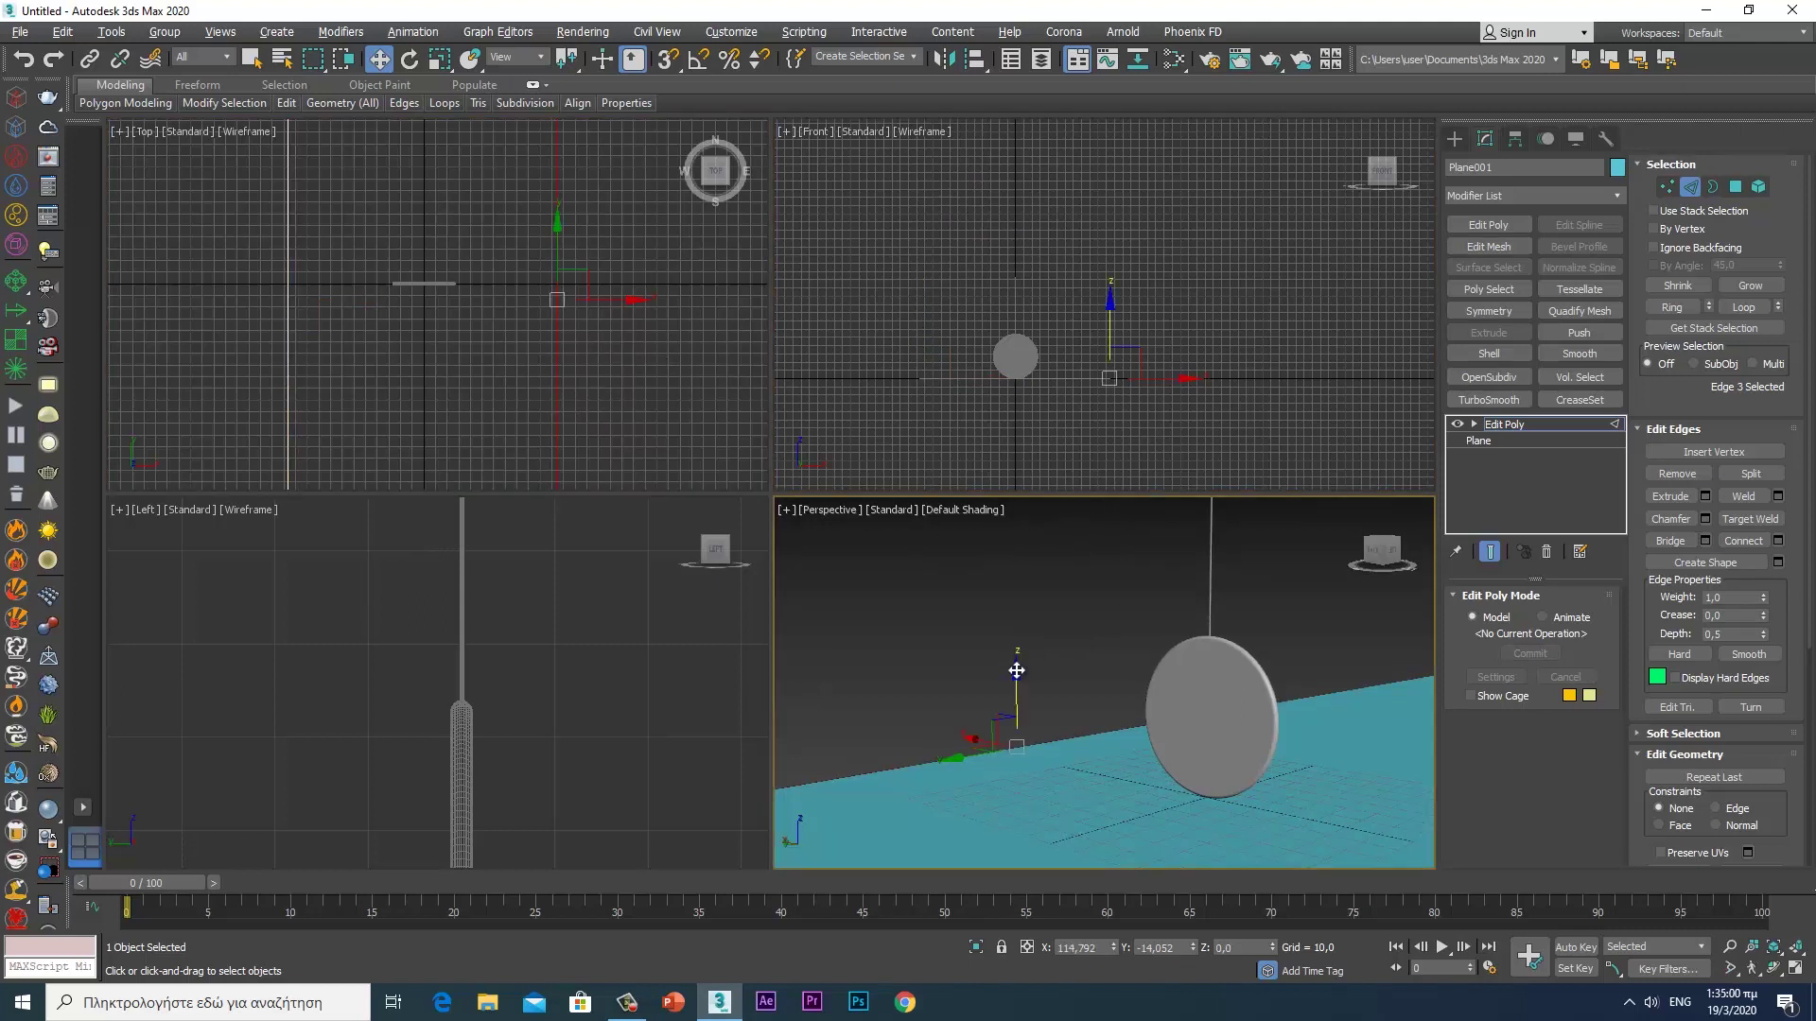
mouse_move(1017, 672)
left_mouse_down()
mouse_move(1013, 312)
mouse_move(1053, 172)
left_mouse_up()
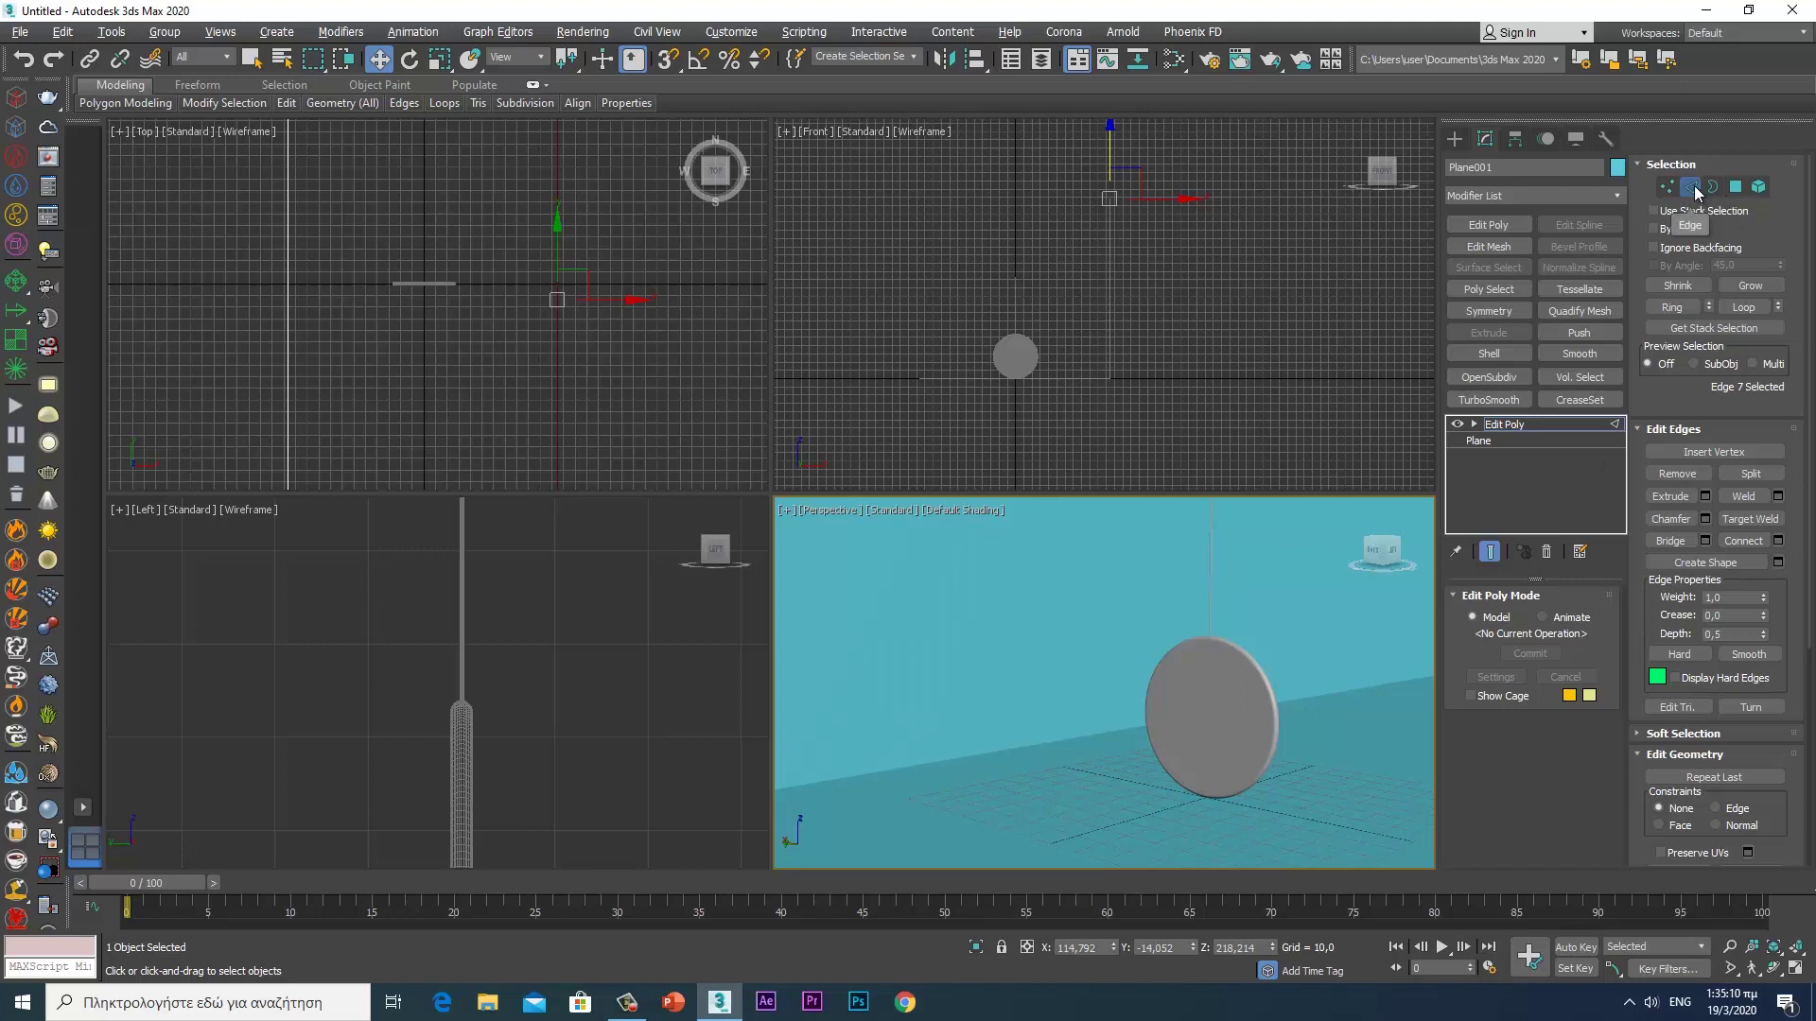
- Chamfer the floor-to-wall corner edges by 27.624 with 10 segments
left_click(1081, 734)
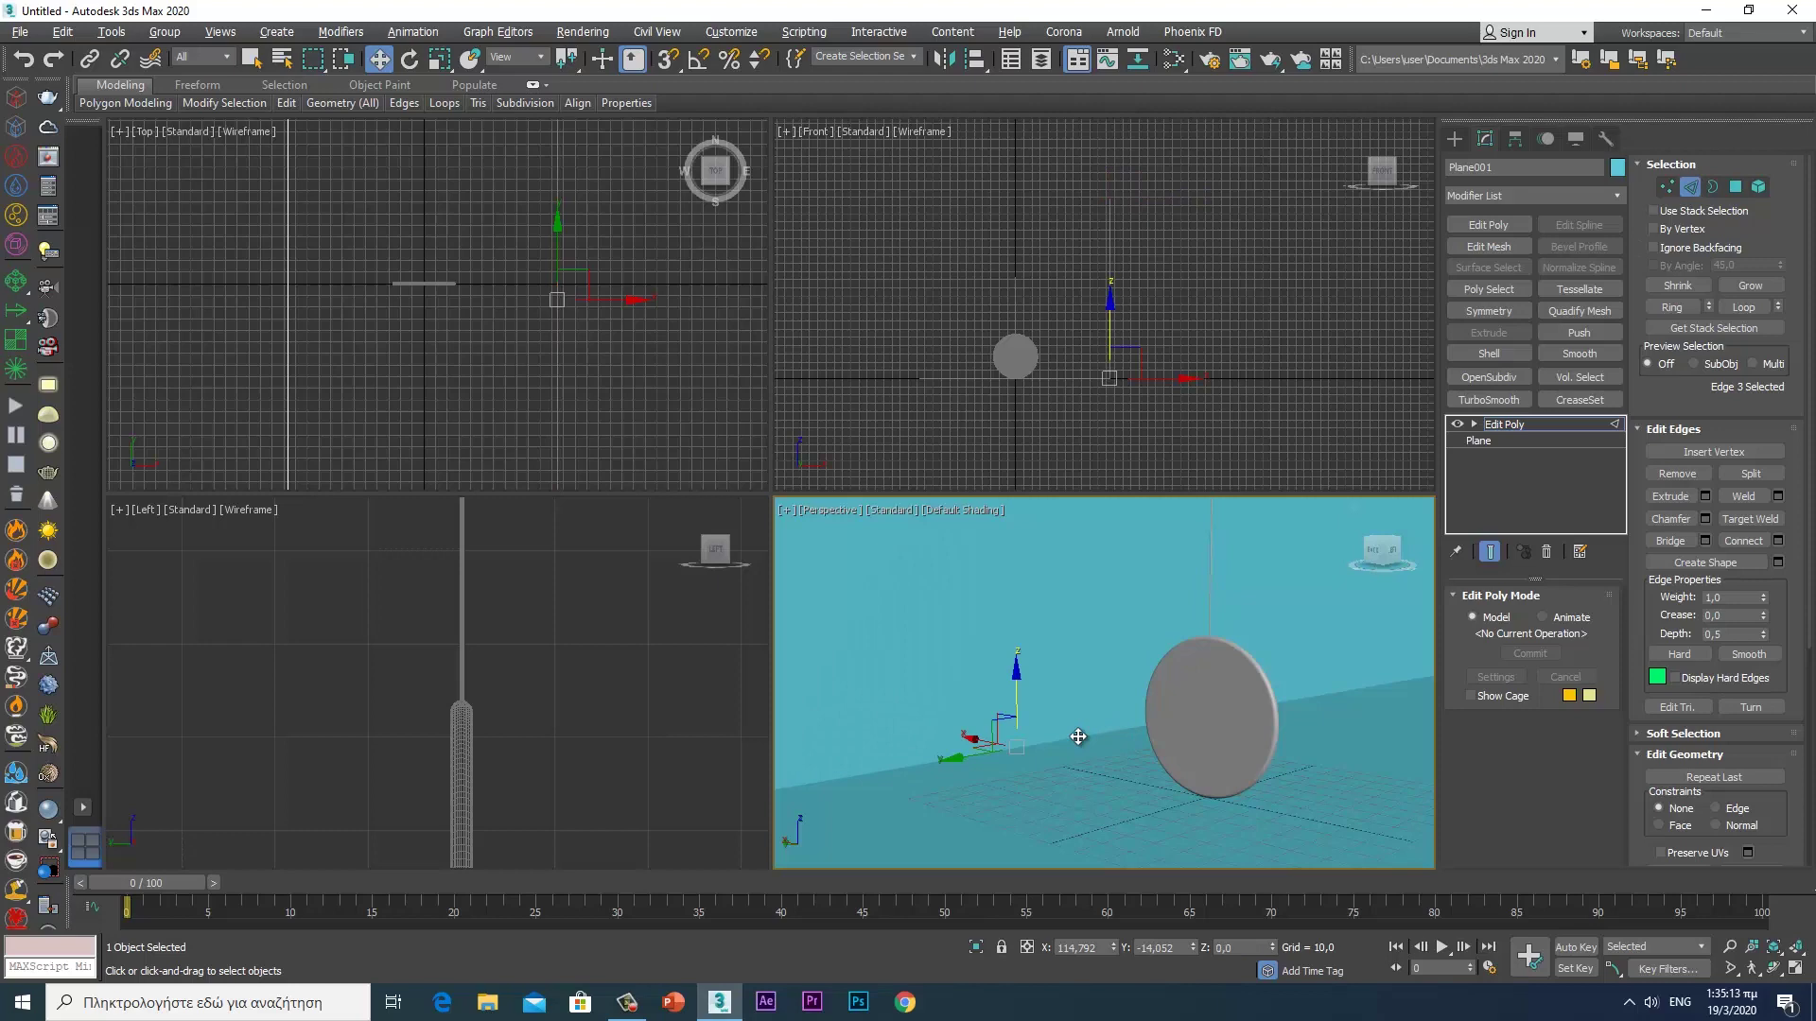
right_click(965, 740)
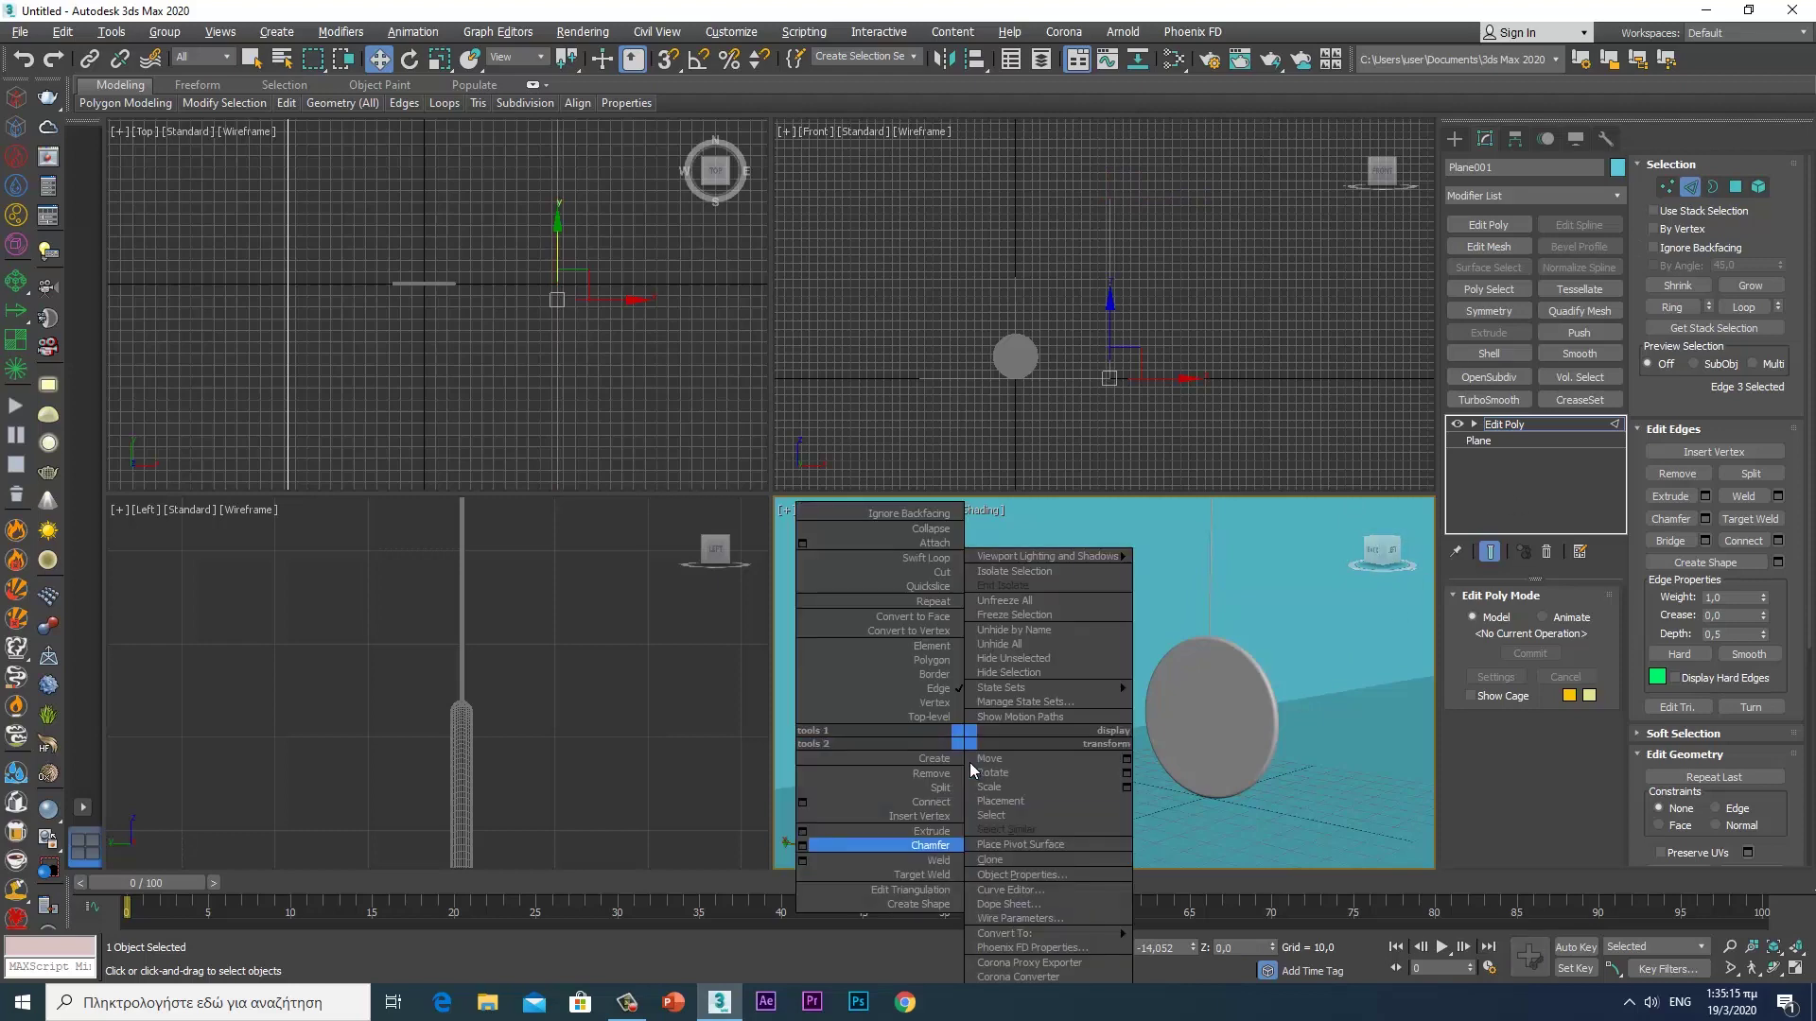
left_click(802, 846)
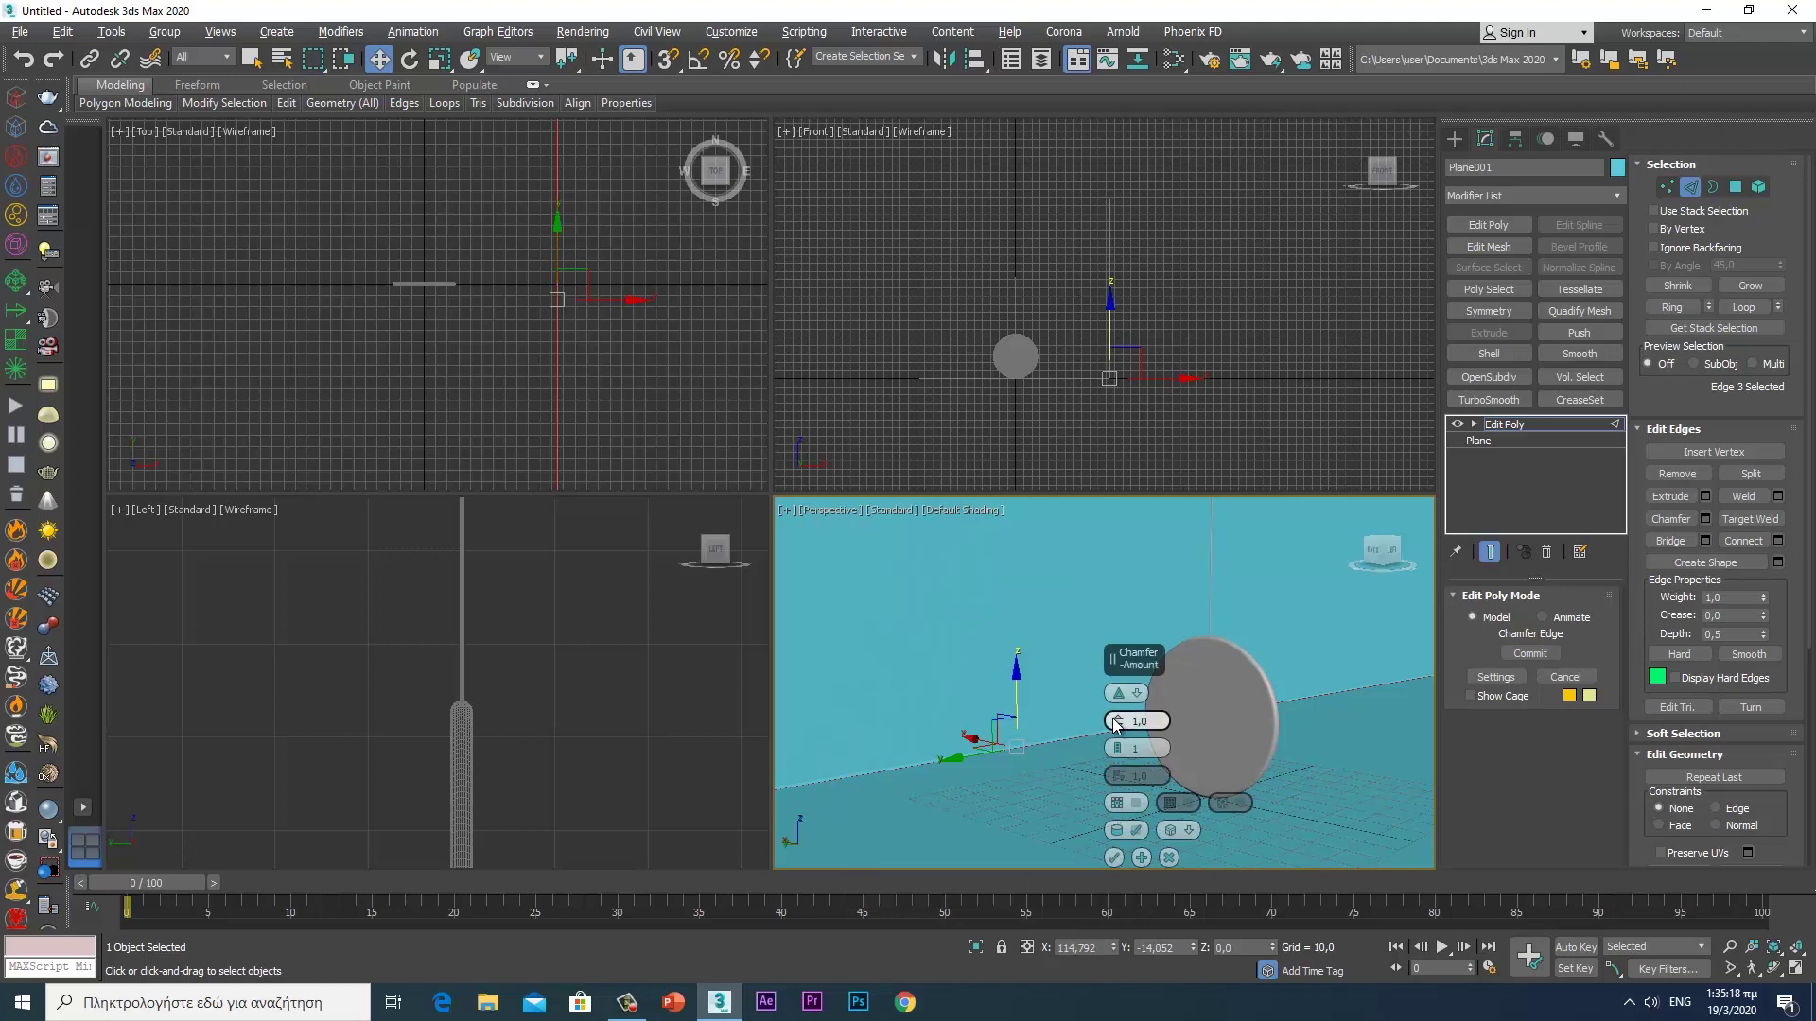
mouse_move(1116, 721)
left_mouse_down()
mouse_move(1116, 609)
mouse_move(1117, 633)
left_mouse_up()
left_click_drag(1125, 751, 1121, 712)
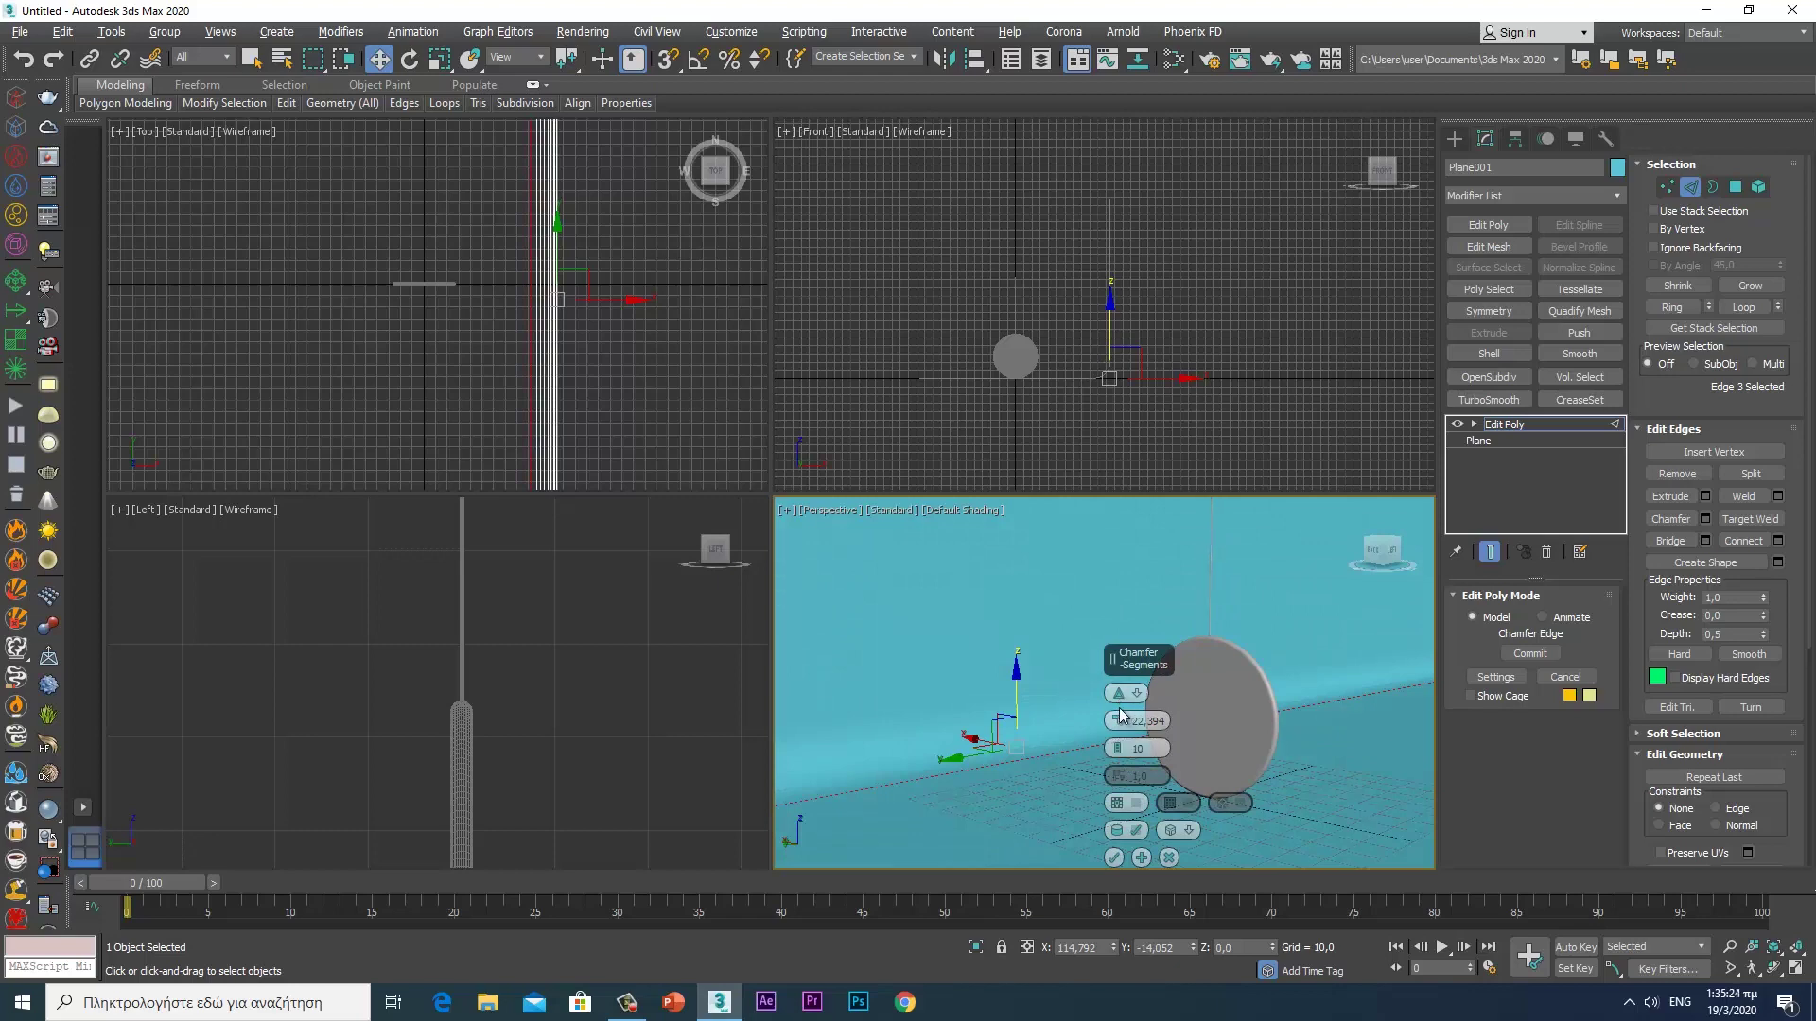
- Widen and commit the chamfer, then create a physical camera from the perspective view
left_click_drag(1119, 721, 1119, 692)
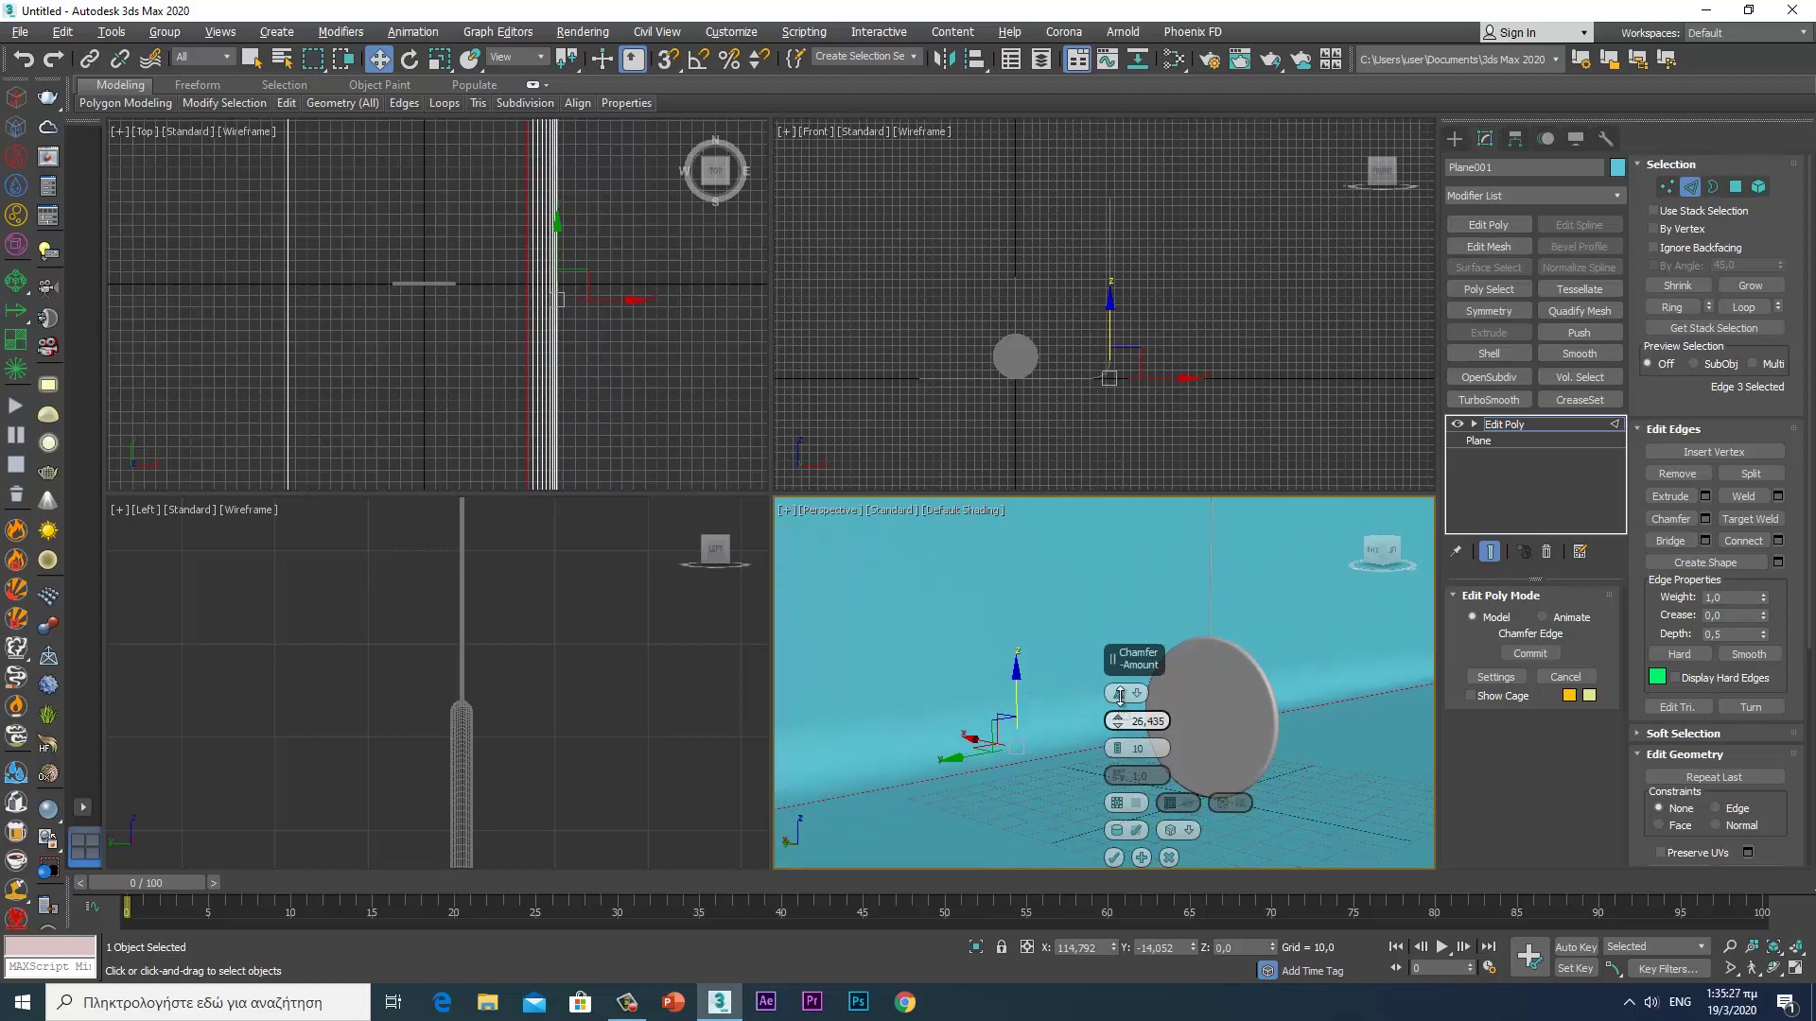
left_click(1113, 858)
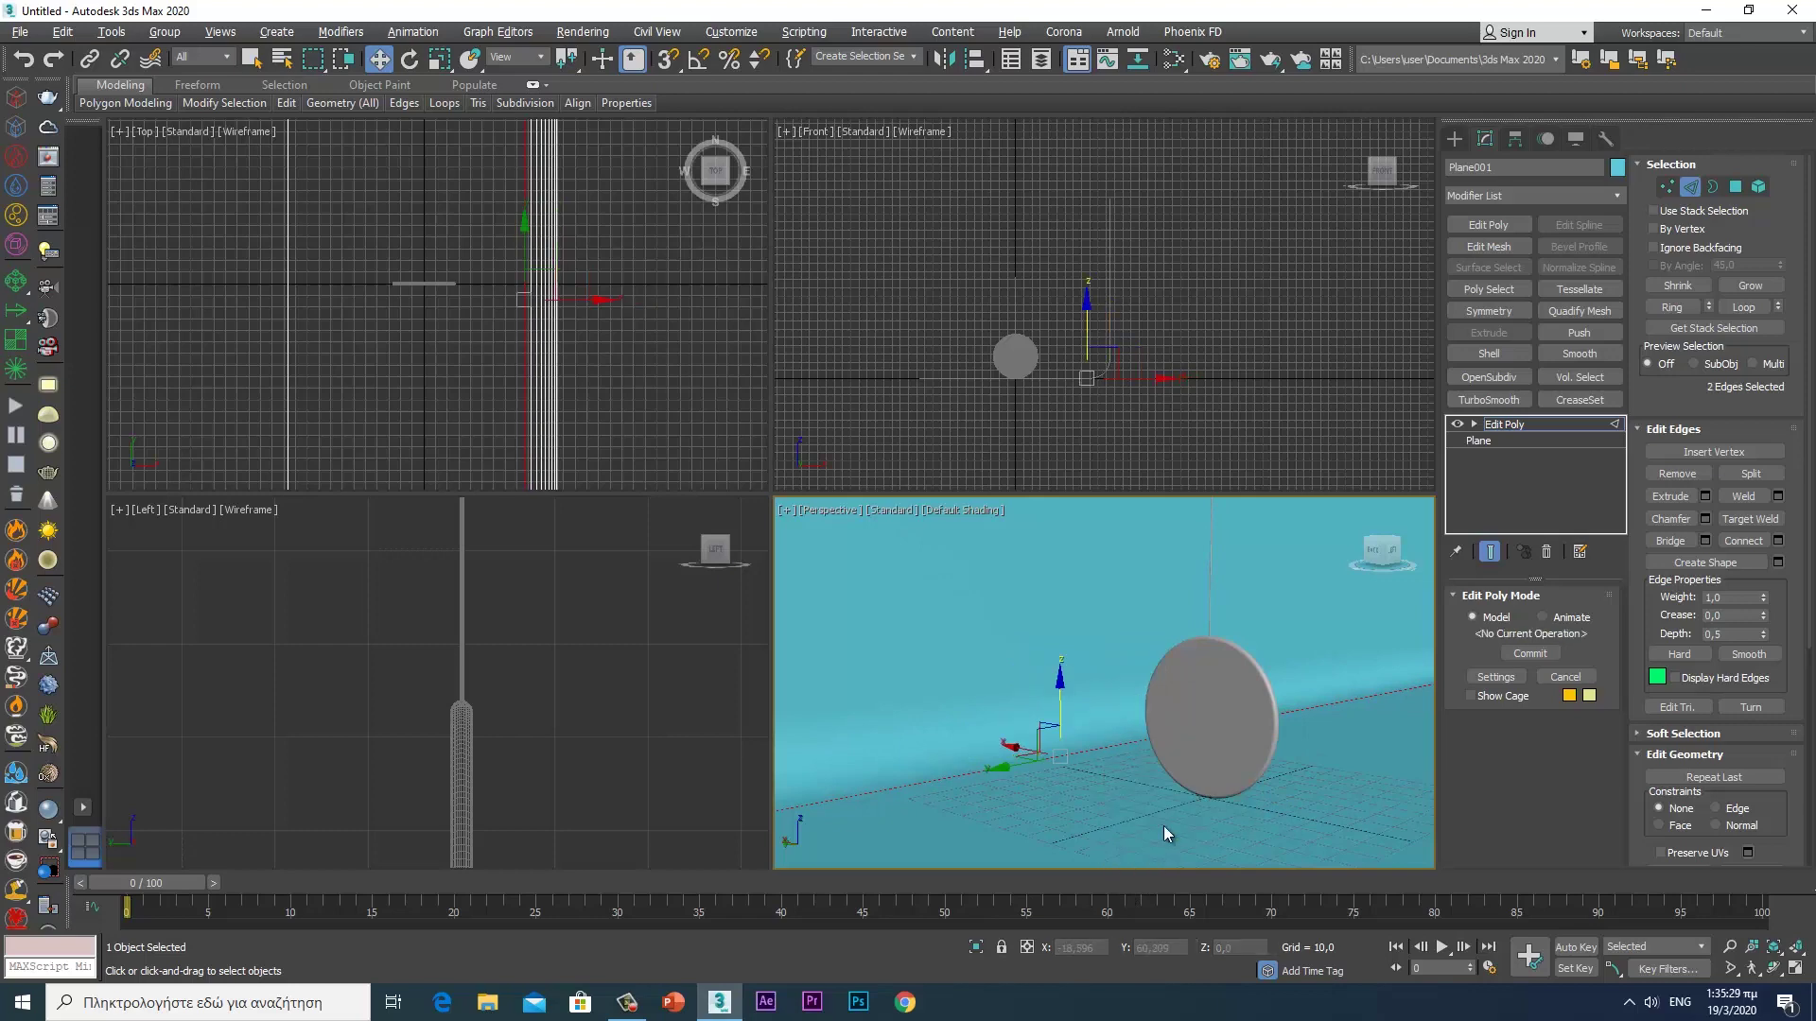
left_click(1687, 188)
key("ctrl+c")
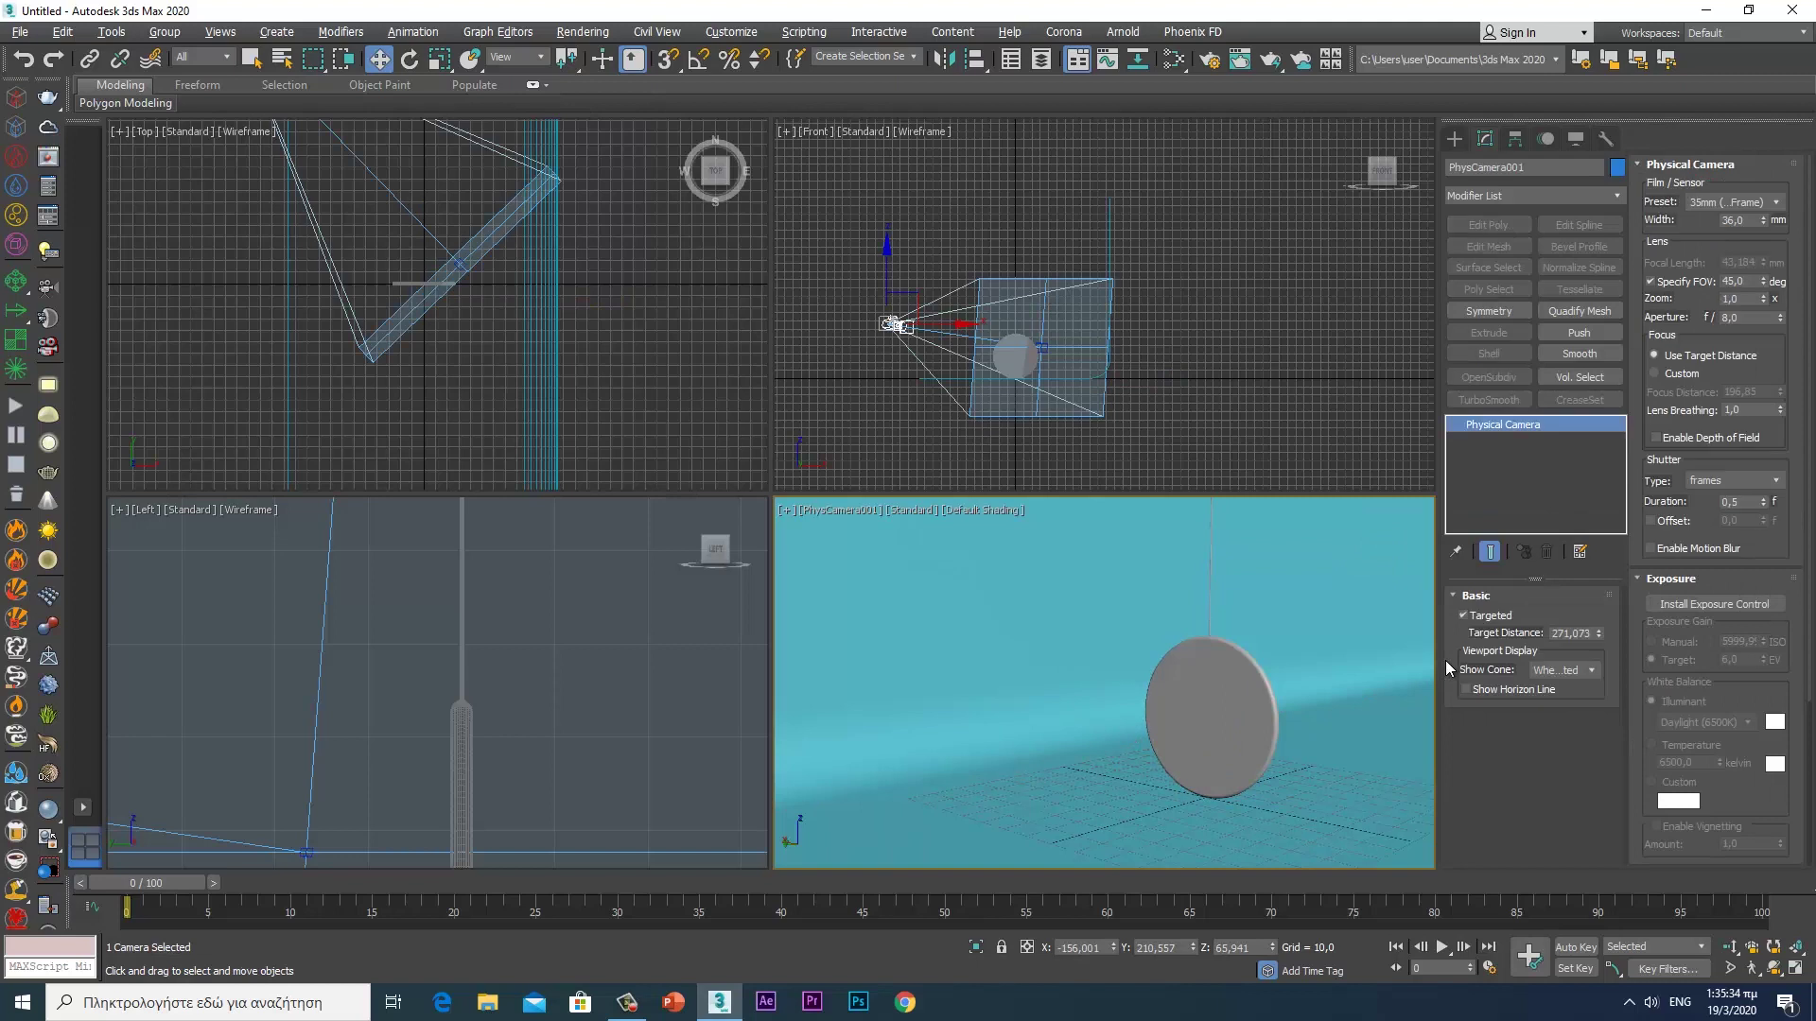
- Create a sphere at the pendulum disc in the Front viewport
left_click(1458, 134)
left_click(1494, 271)
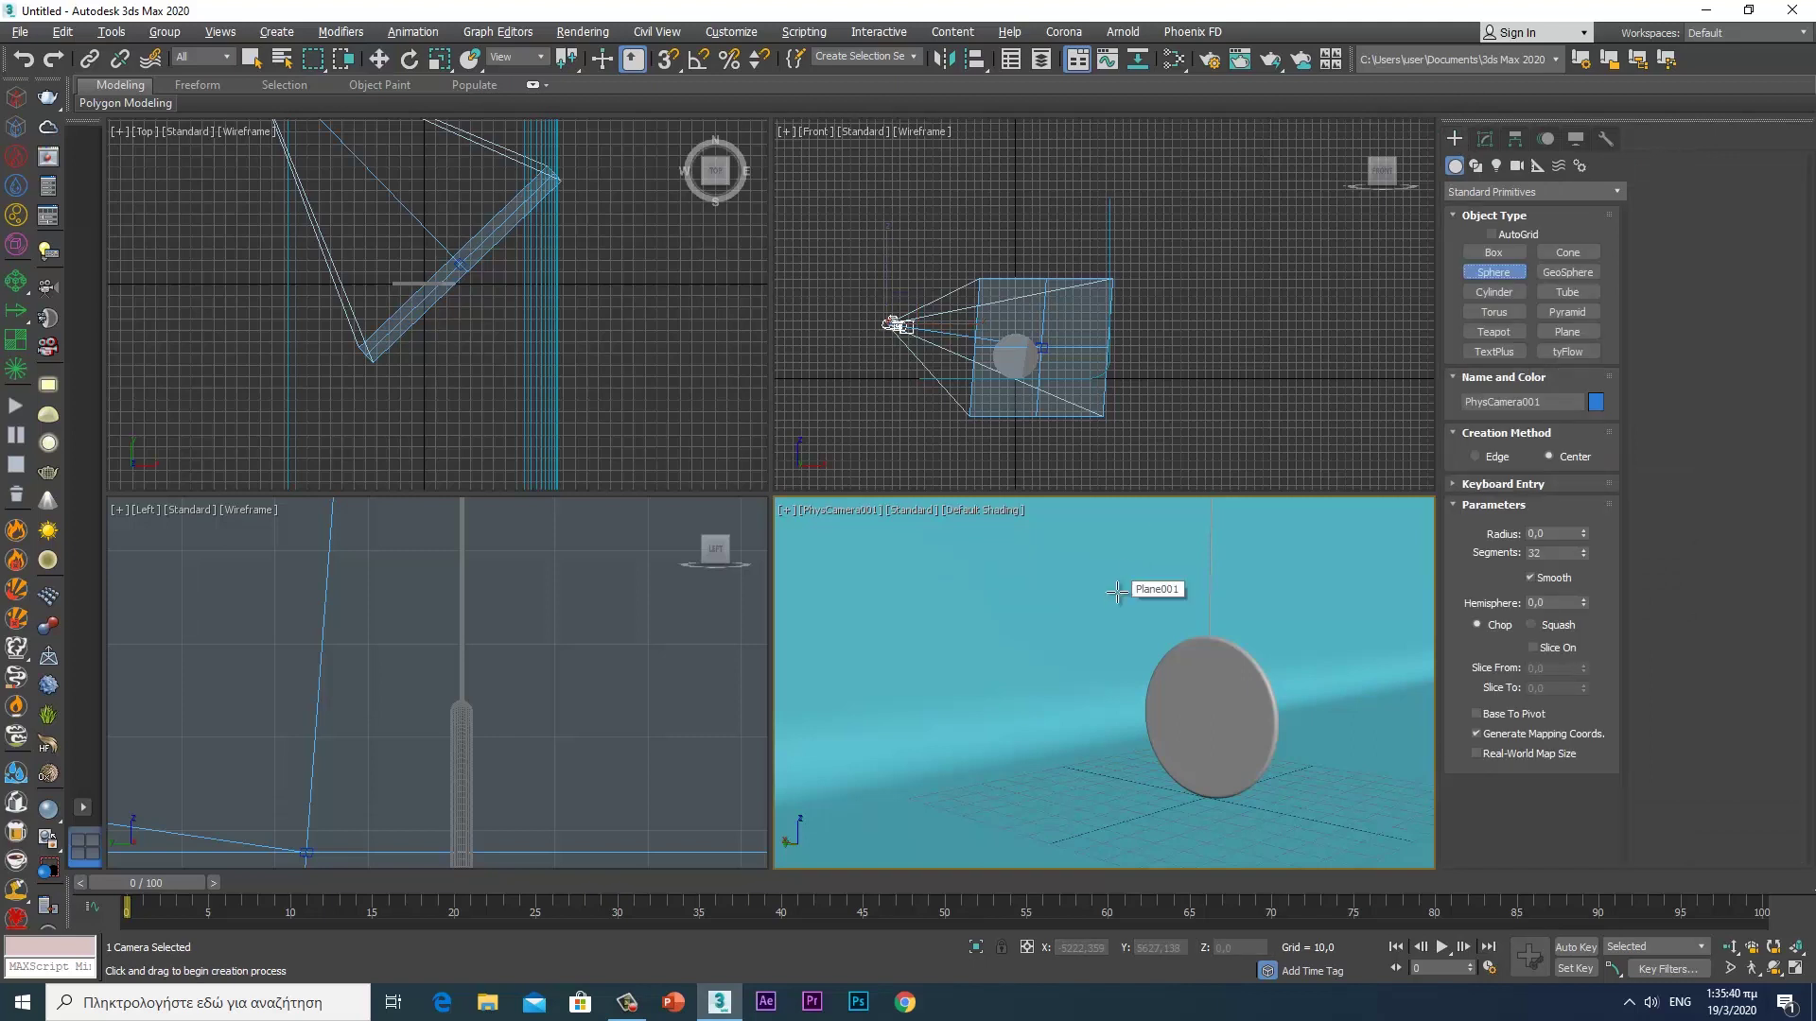
left_click(1000, 434)
left_click_drag(1015, 356, 1029, 352)
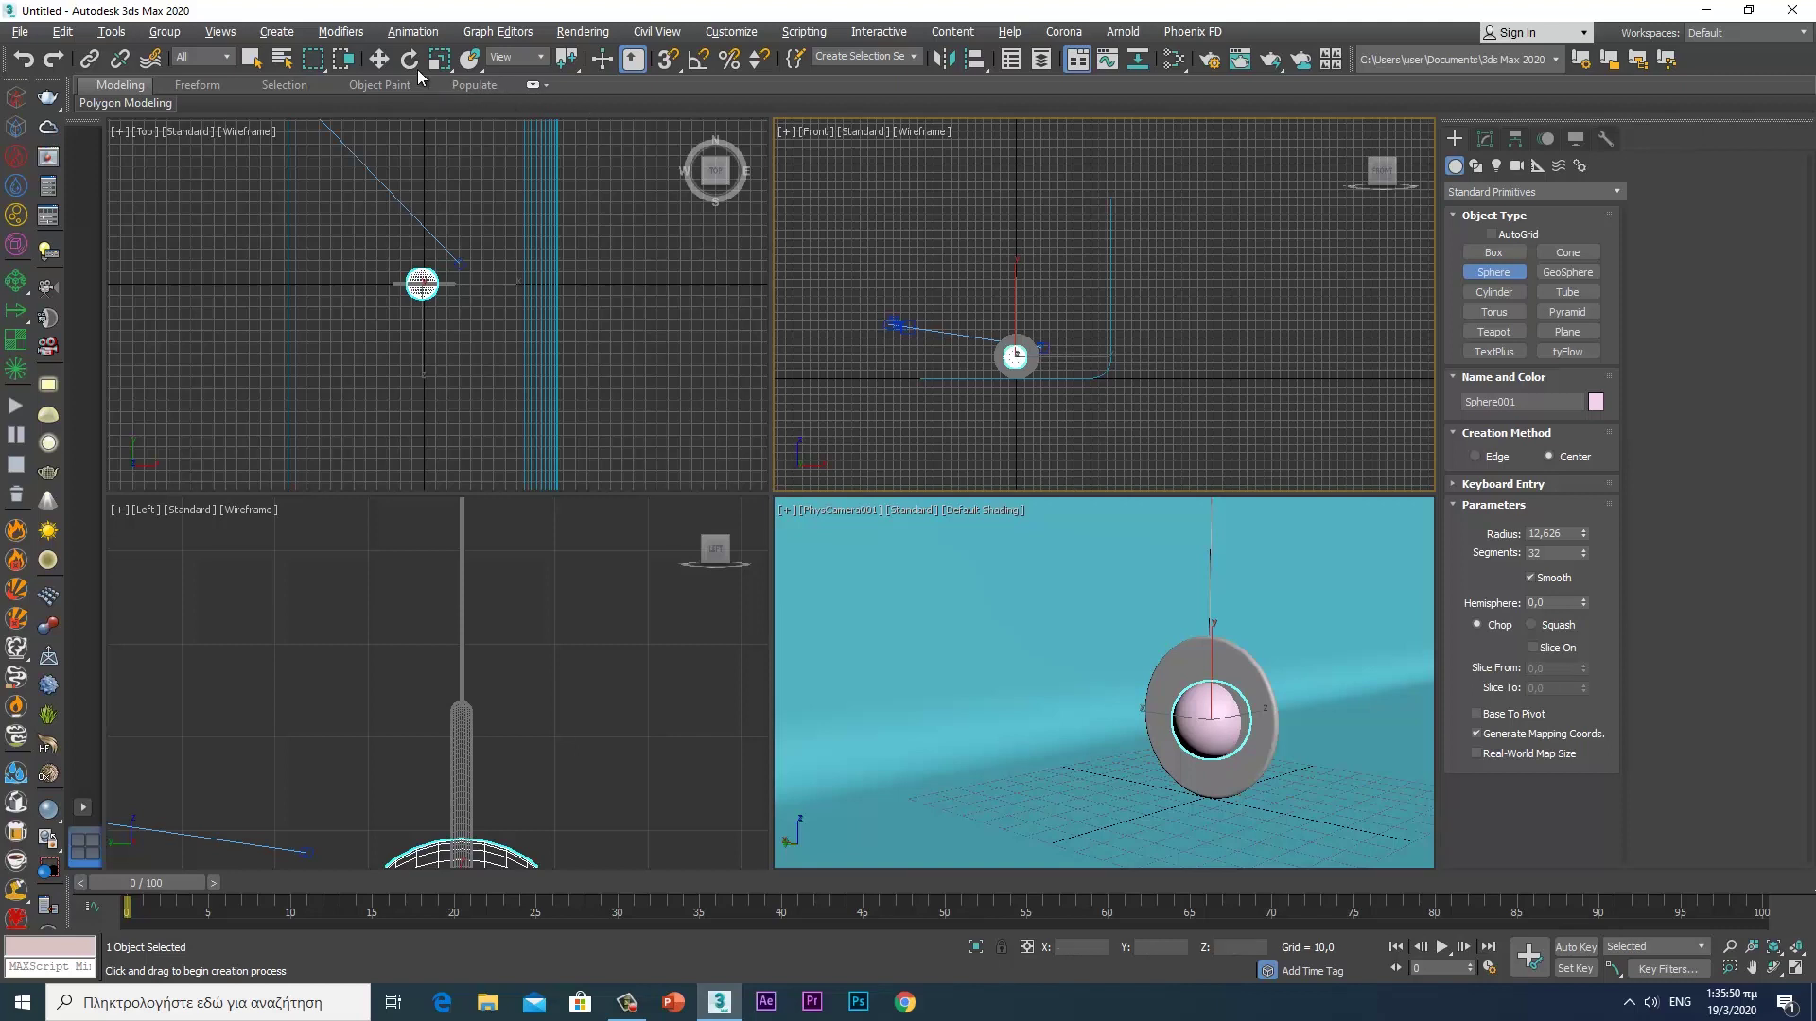
- Set the sphere's radius to 17 and zoom to frame it
left_click(380, 61)
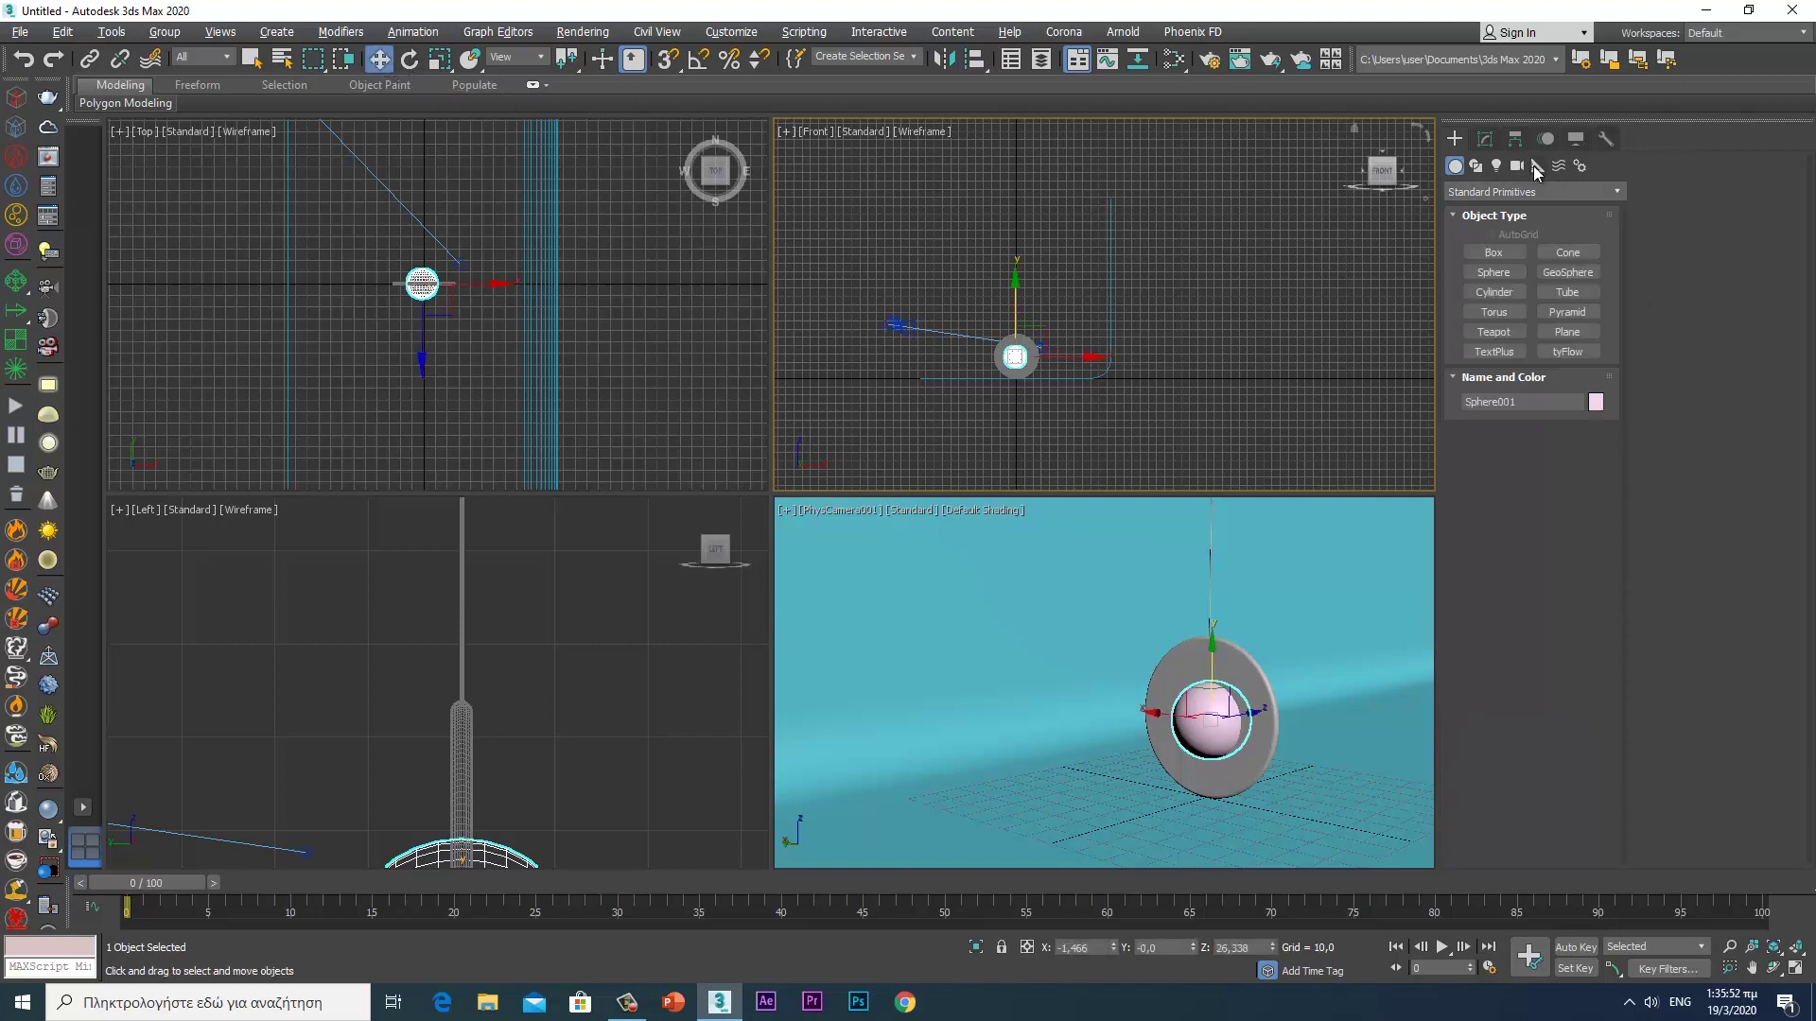
left_click(1485, 139)
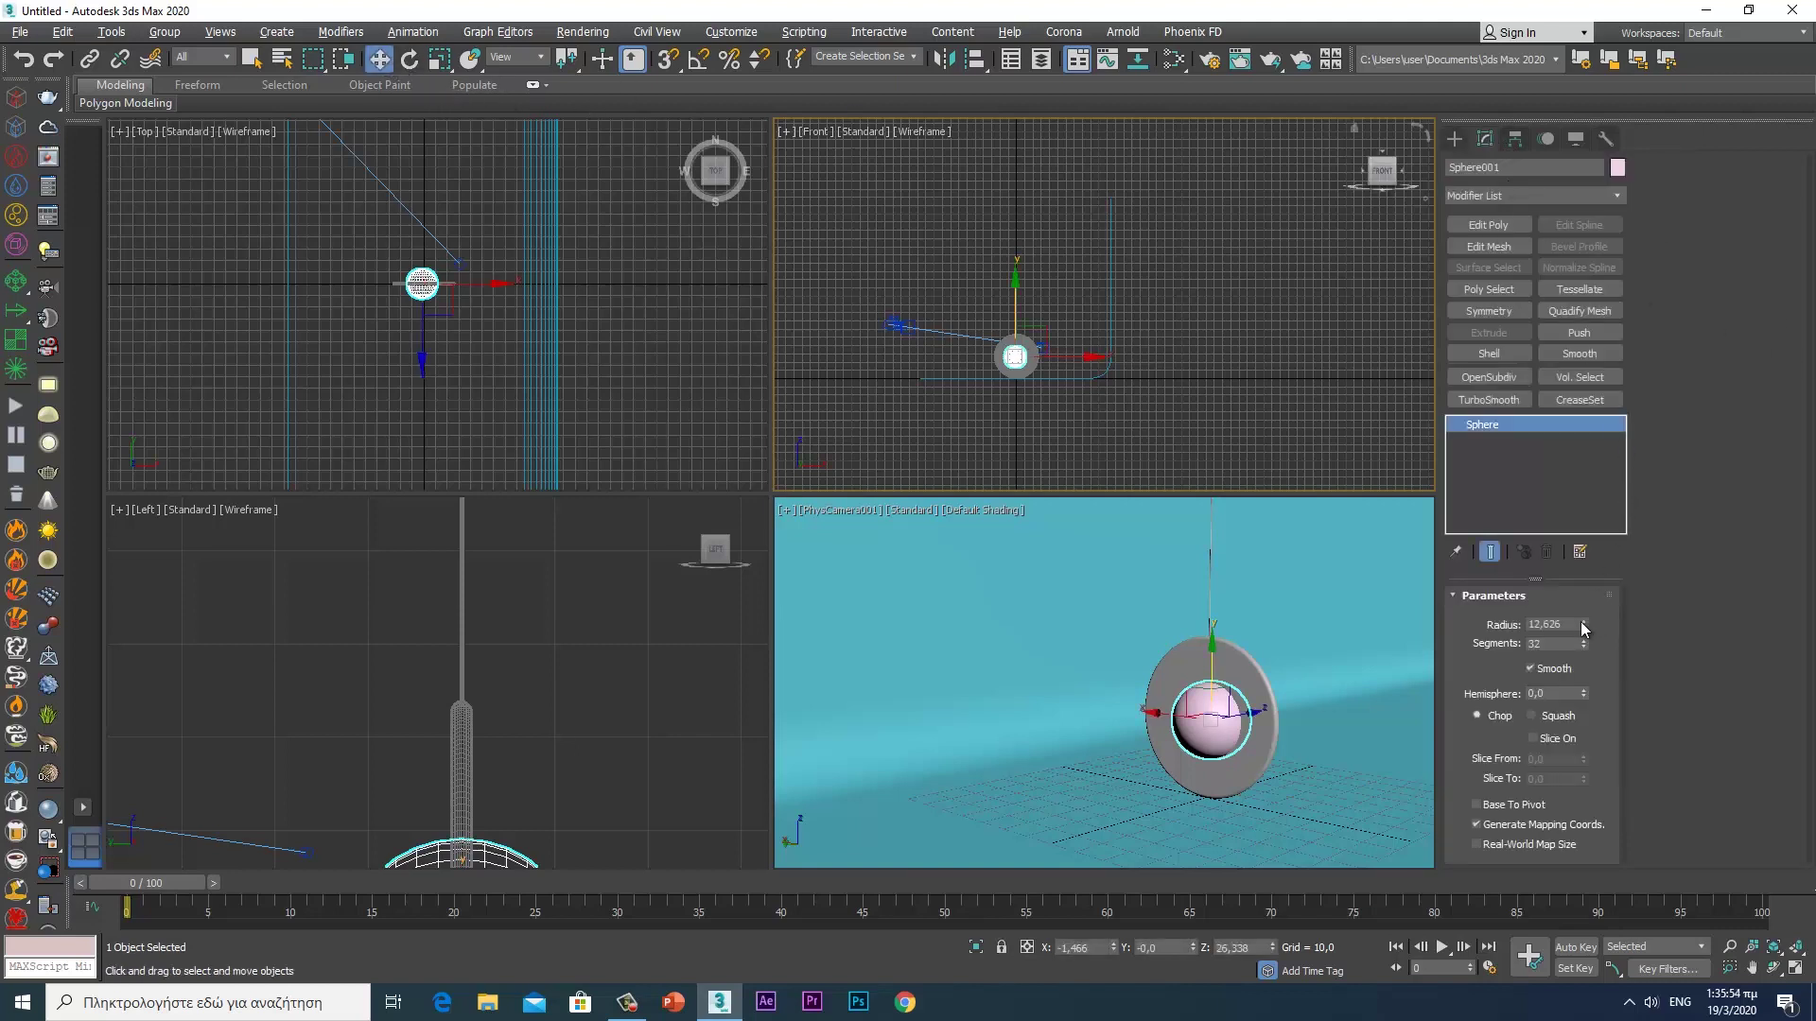
left_click_drag(1583, 628, 1585, 570)
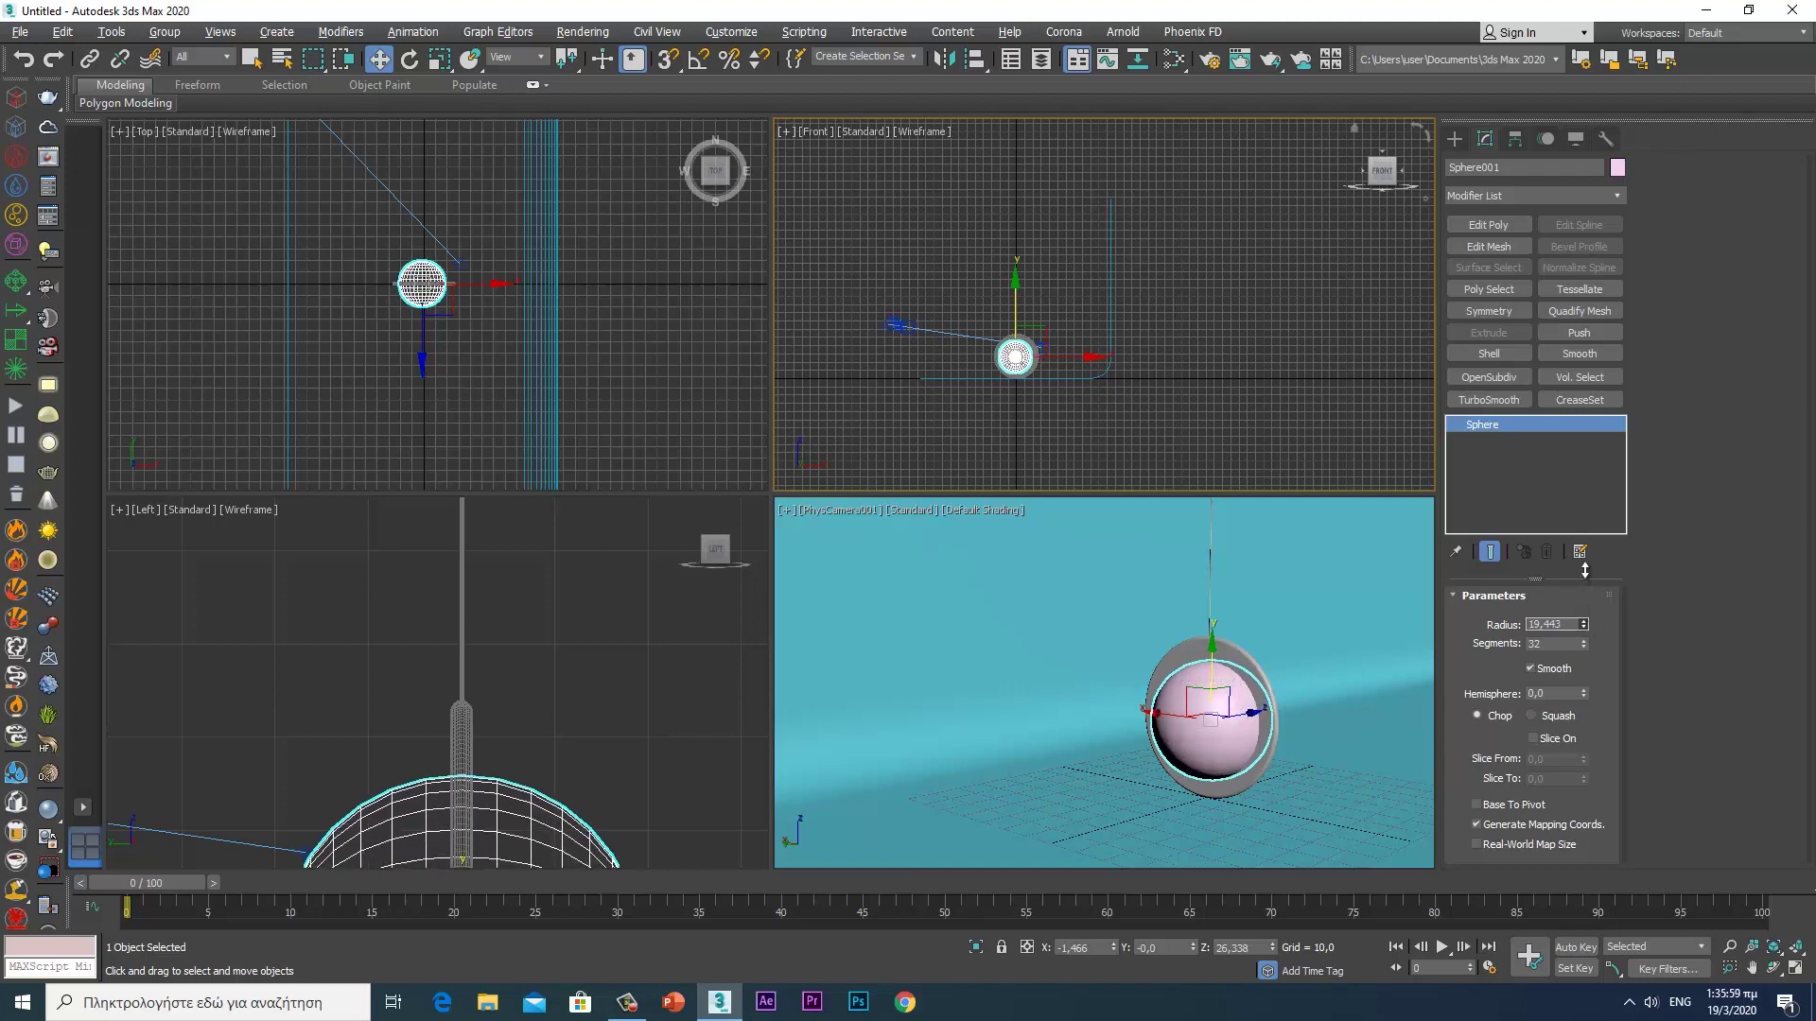
left_click_drag(1582, 573, 1581, 600)
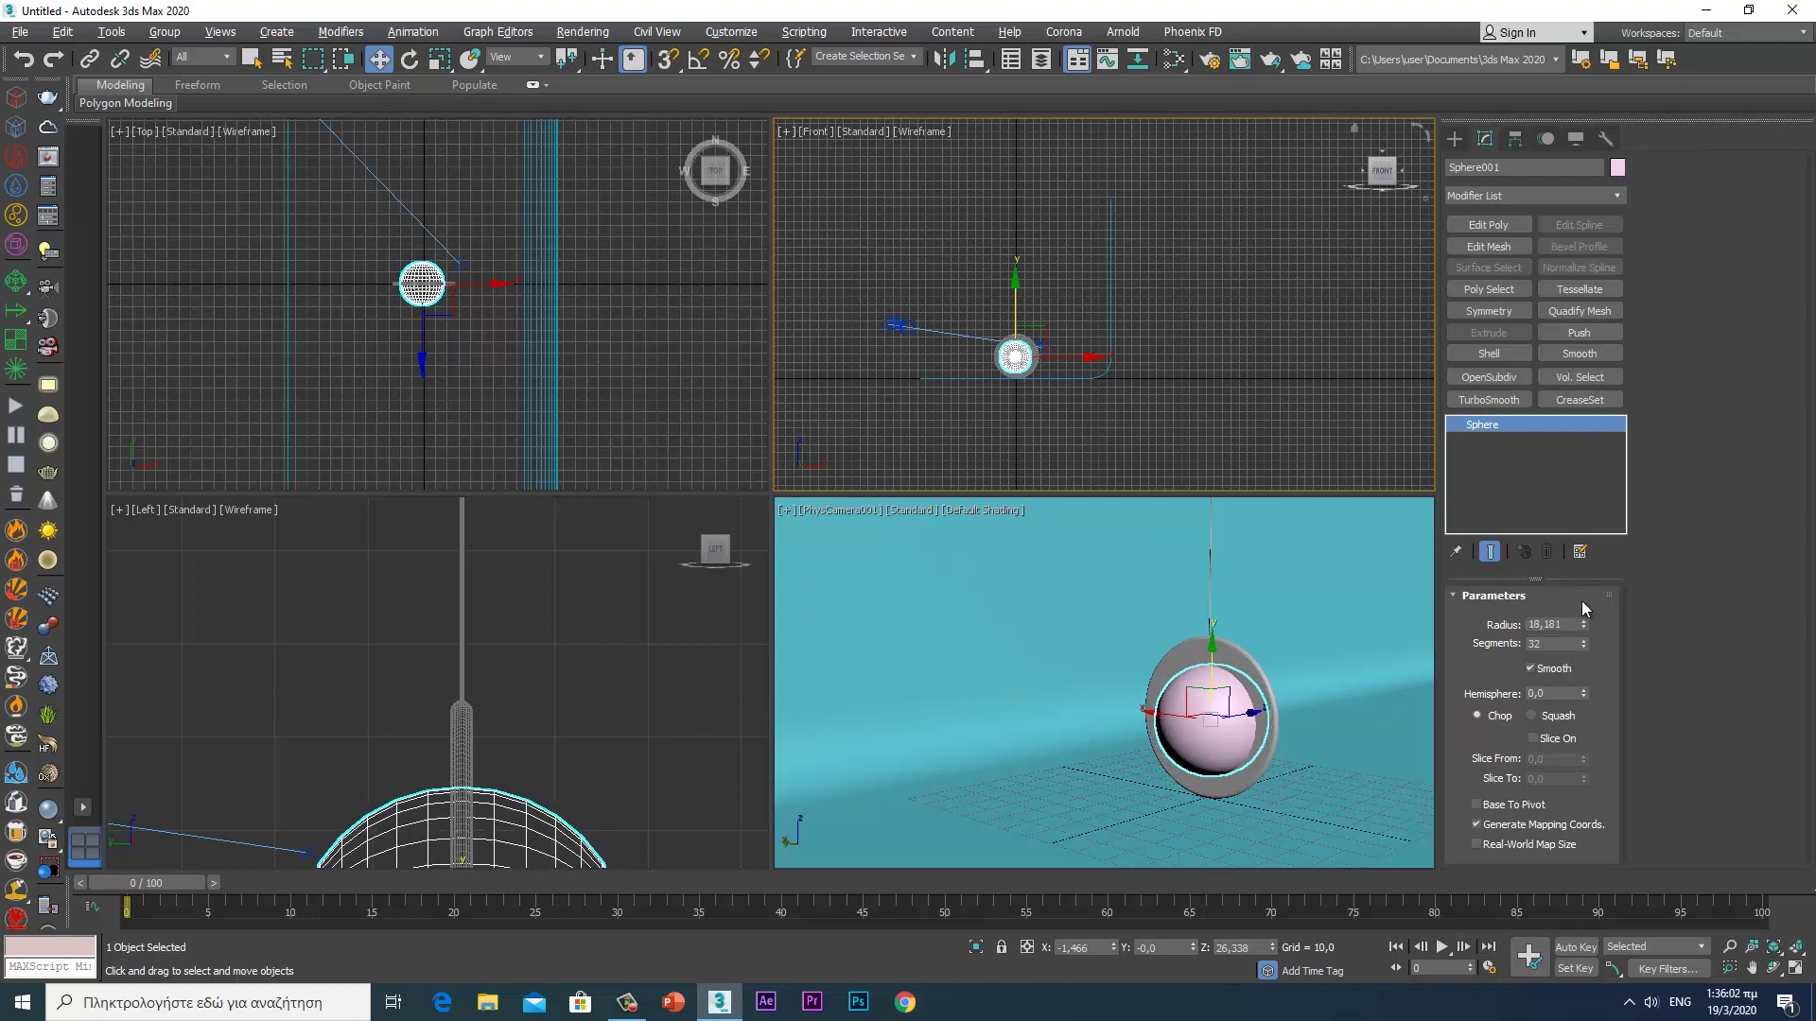
type("17")
key("Return")
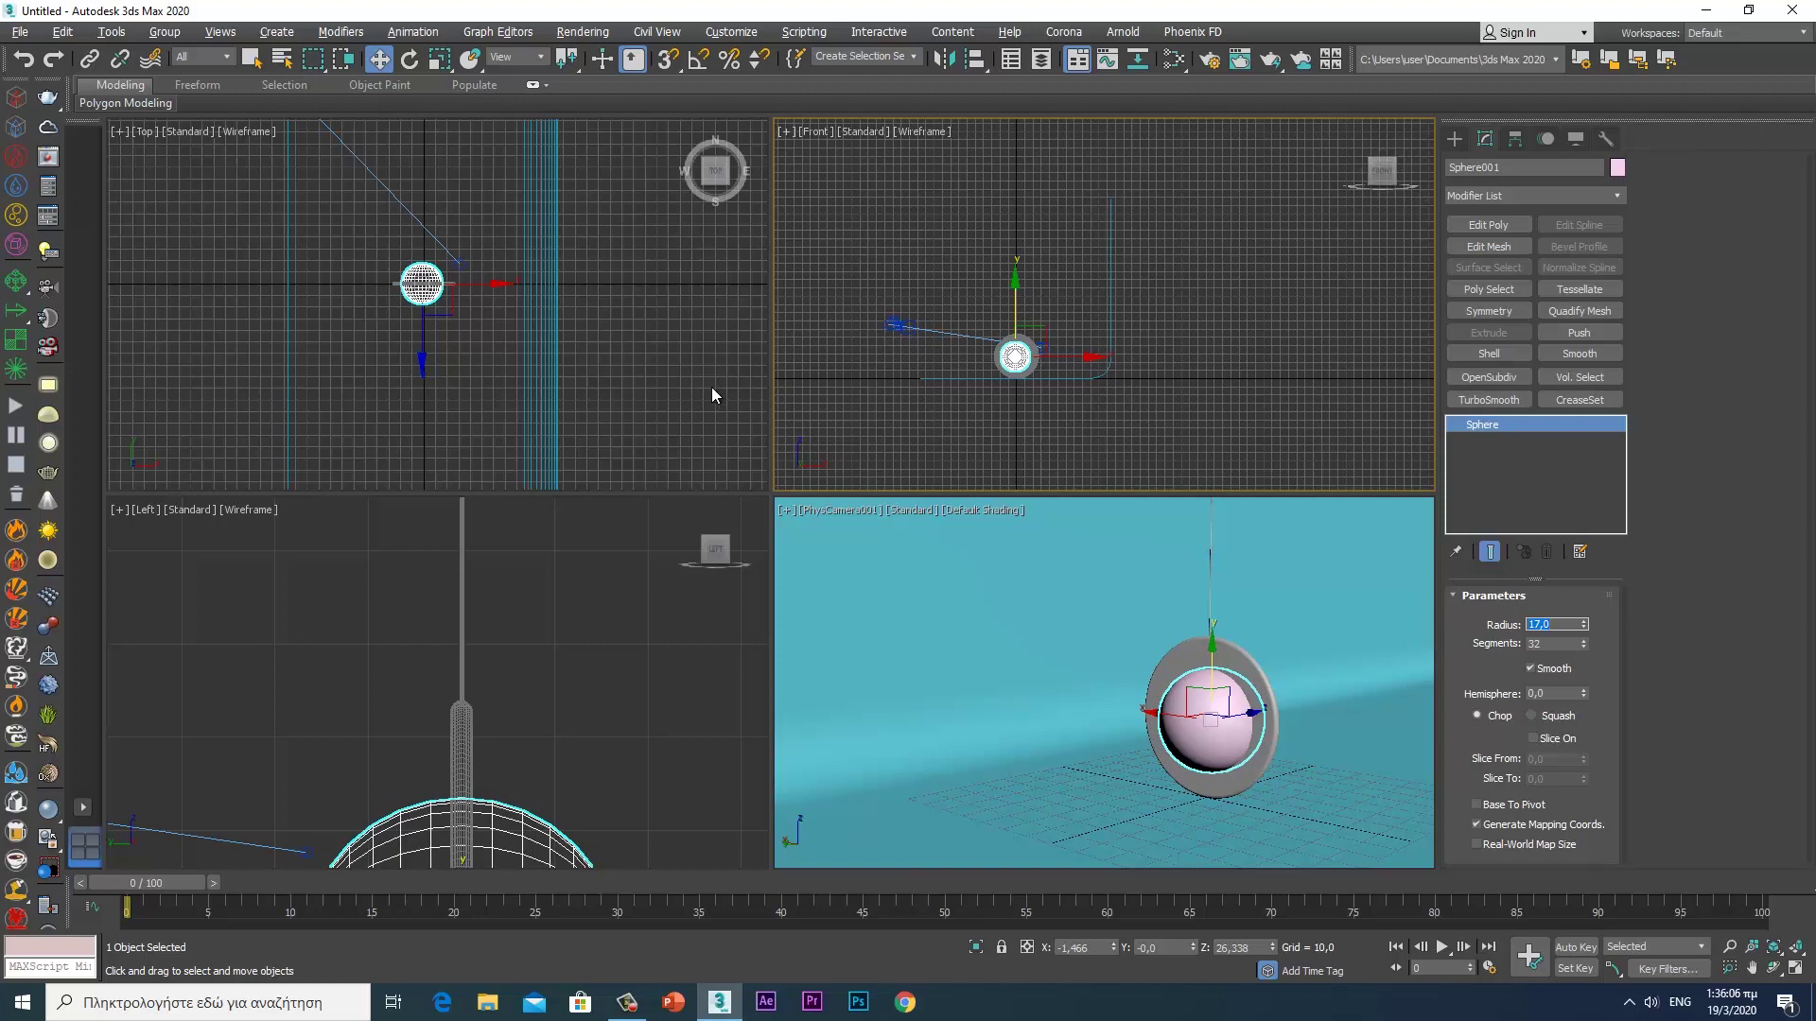
key("z")
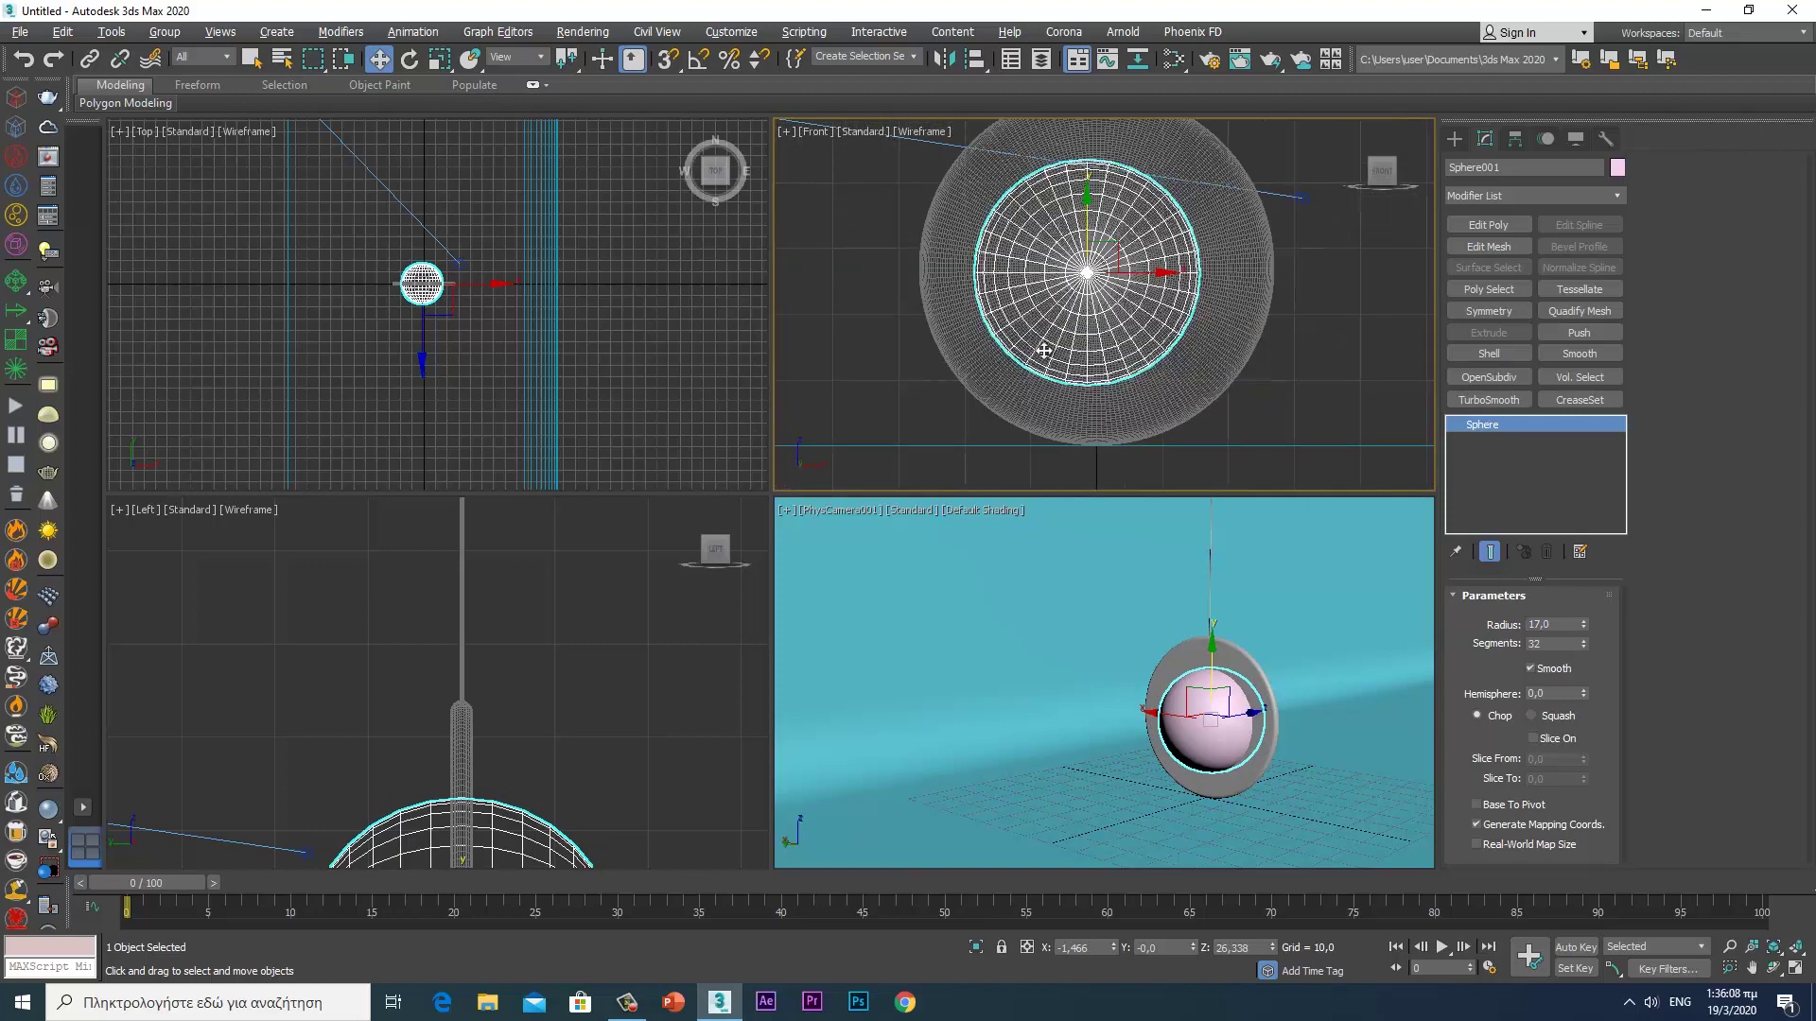
- Zero the sphere's X position and set its height to Z 17.075
right_click(1115, 950)
left_click_drag(1096, 199, 1093, 257)
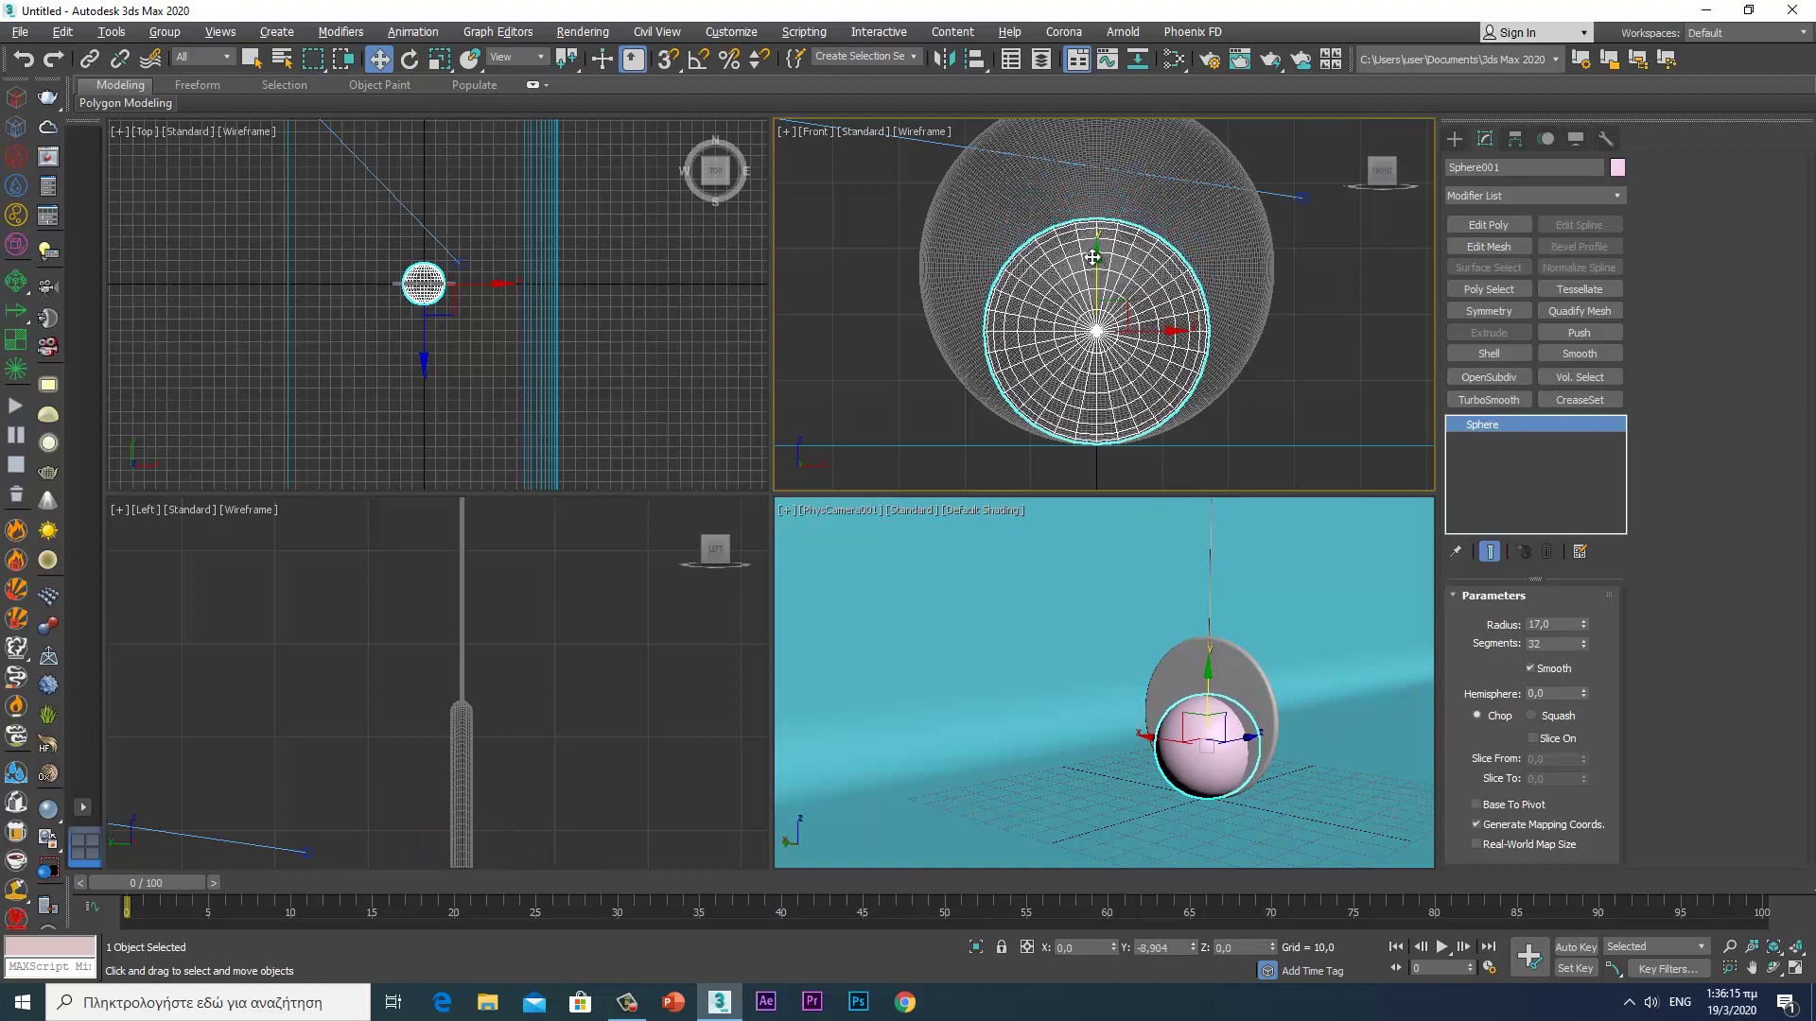
scroll(1116, 364, "up", 5)
scroll(1095, 377, "up", 3)
middle_click_drag(1094, 377, 1137, 145)
left_click_drag(1273, 948, 1273, 946)
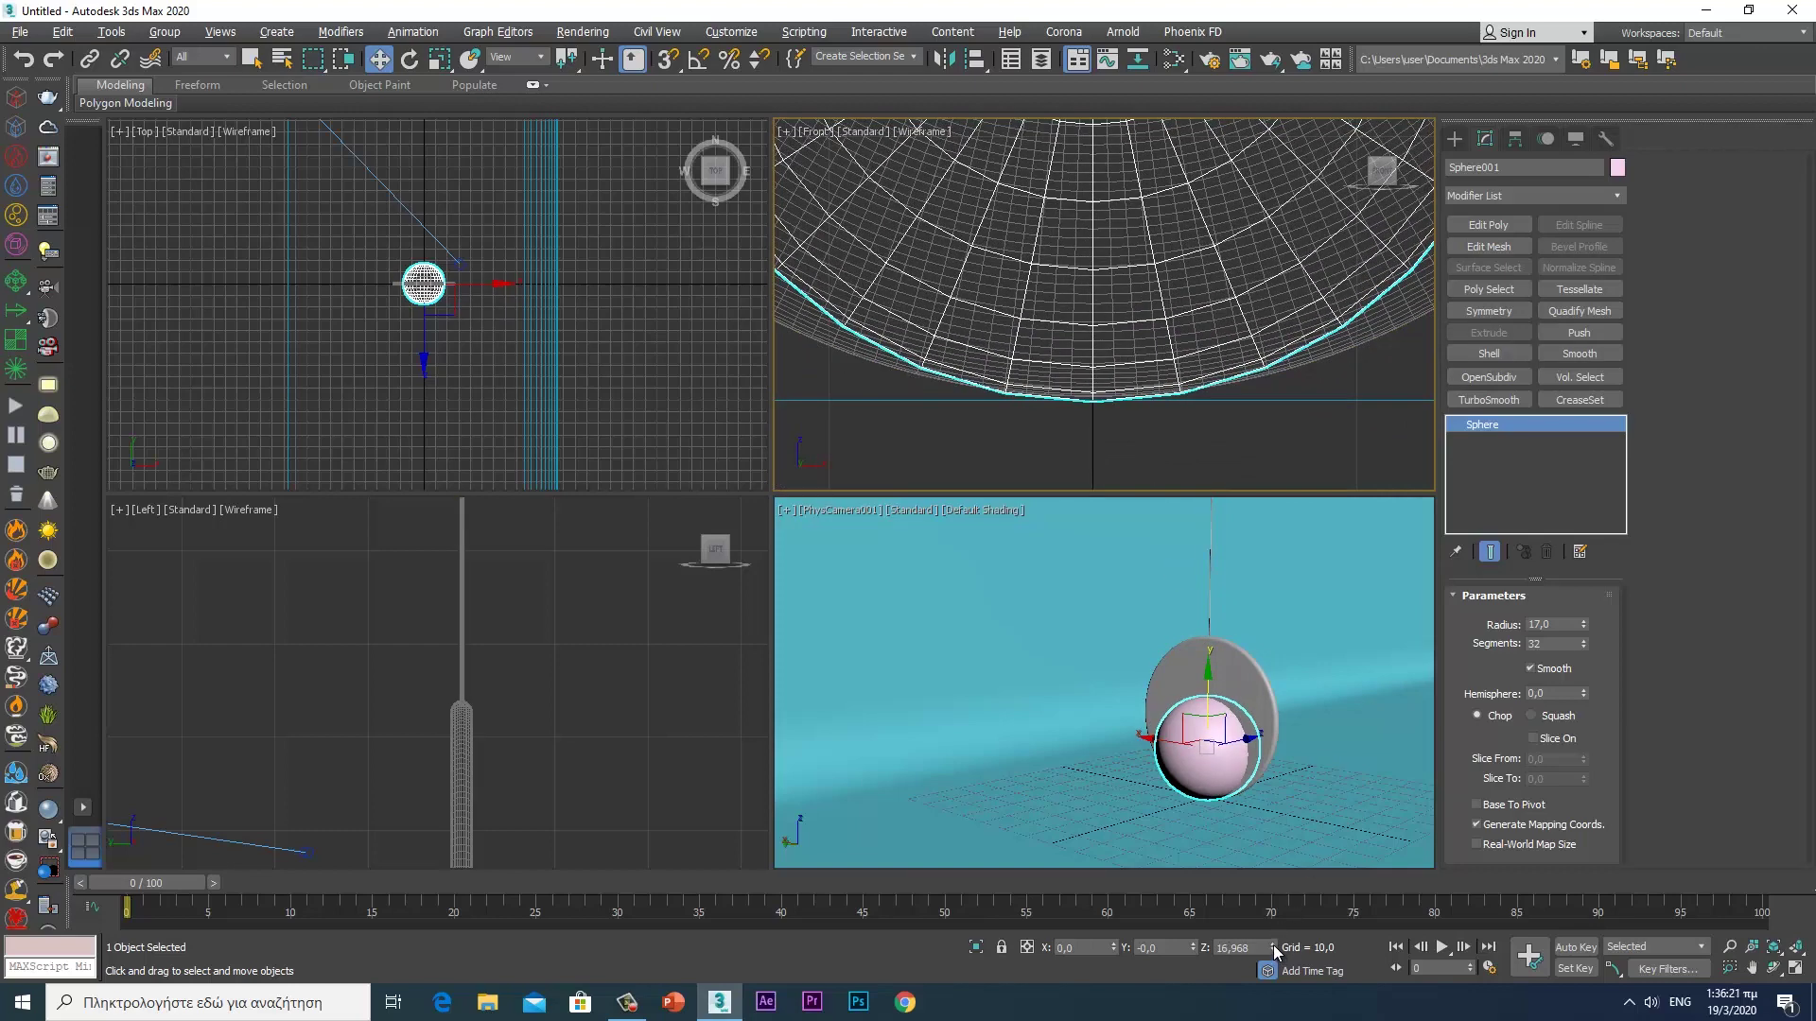
left_click_drag(1273, 946, 1275, 947)
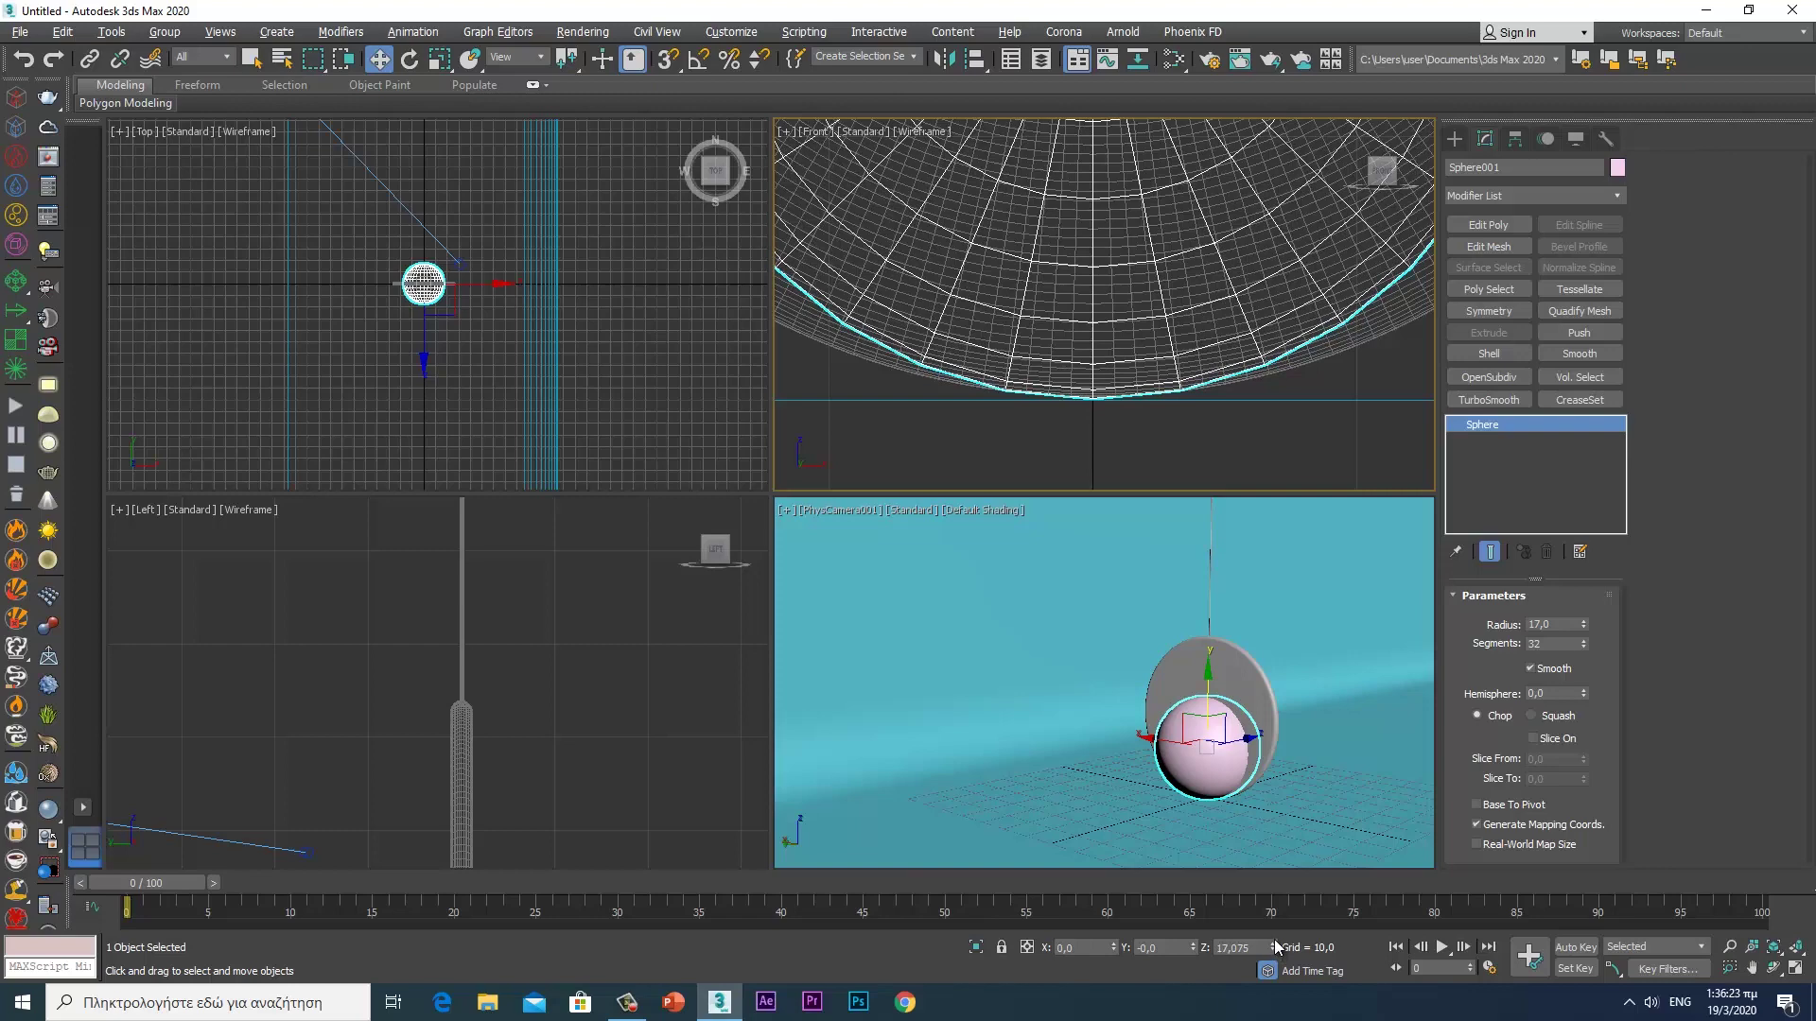
- Nudge the sphere along Y onto the disc in the Top view and add Edit Poly
right_click(445, 393)
key("alt+w")
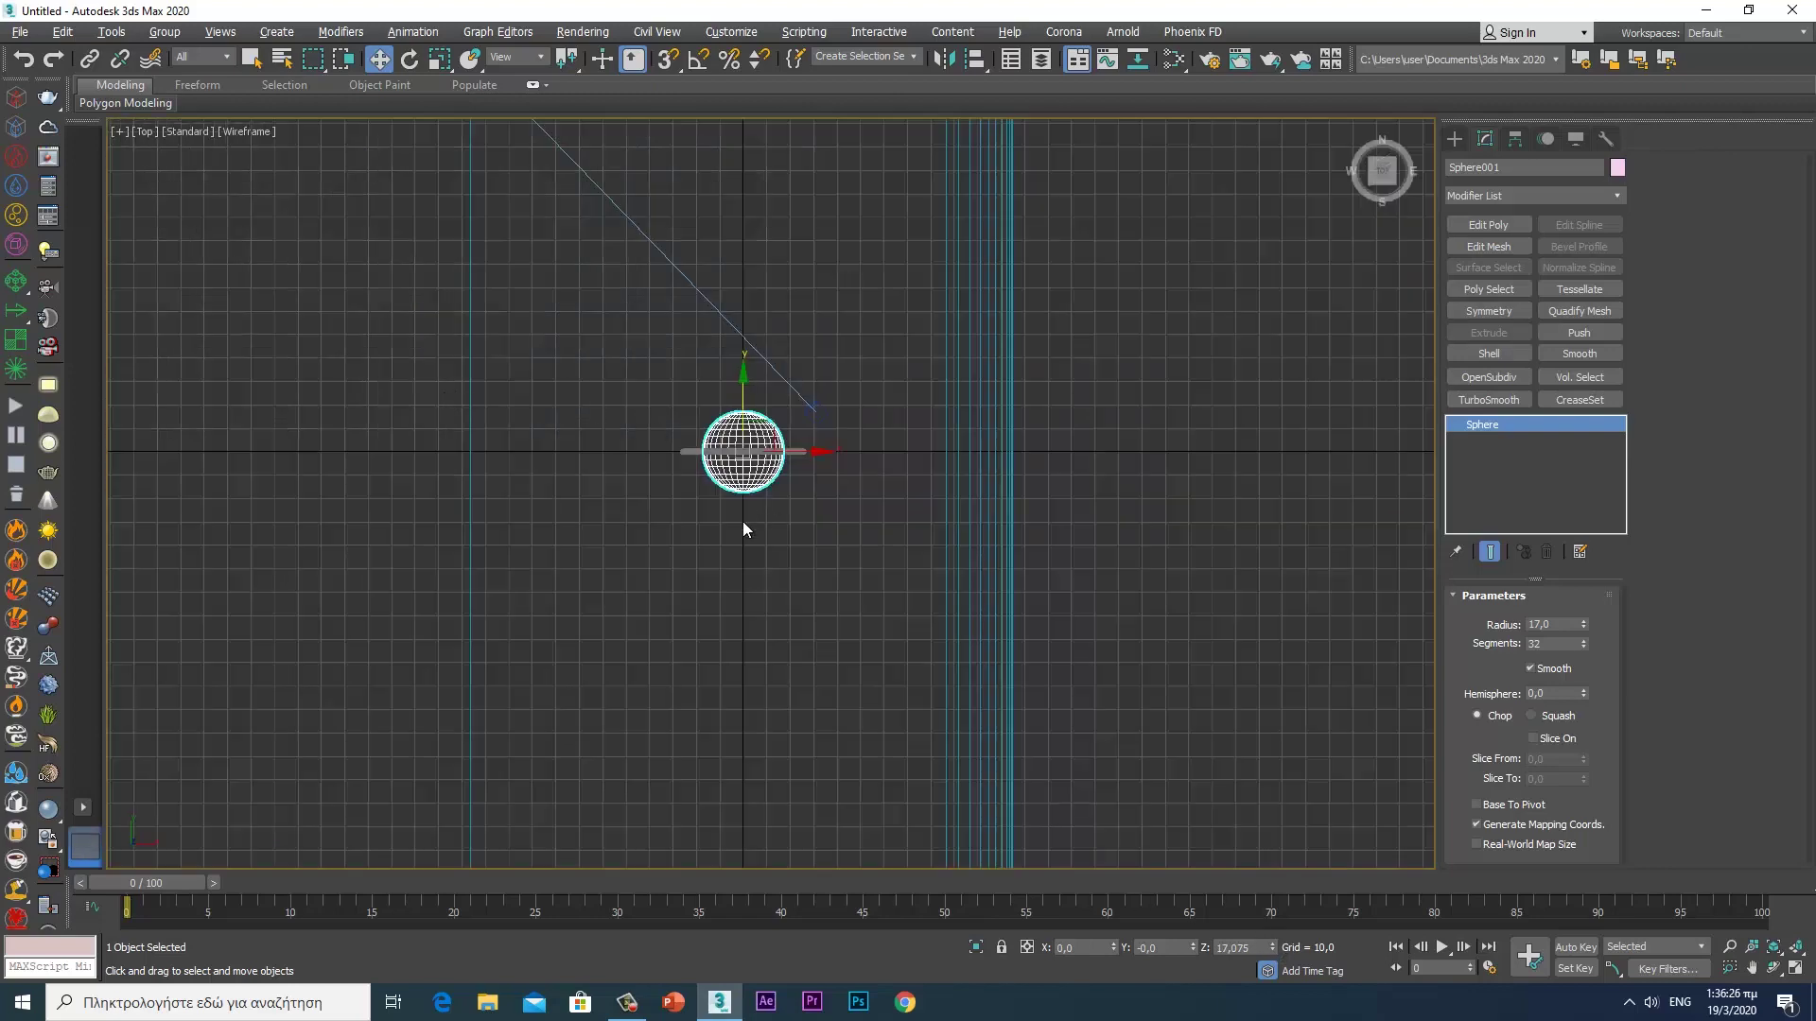
middle_click_drag(741, 526, 860, 549)
scroll(872, 549, "up", 3)
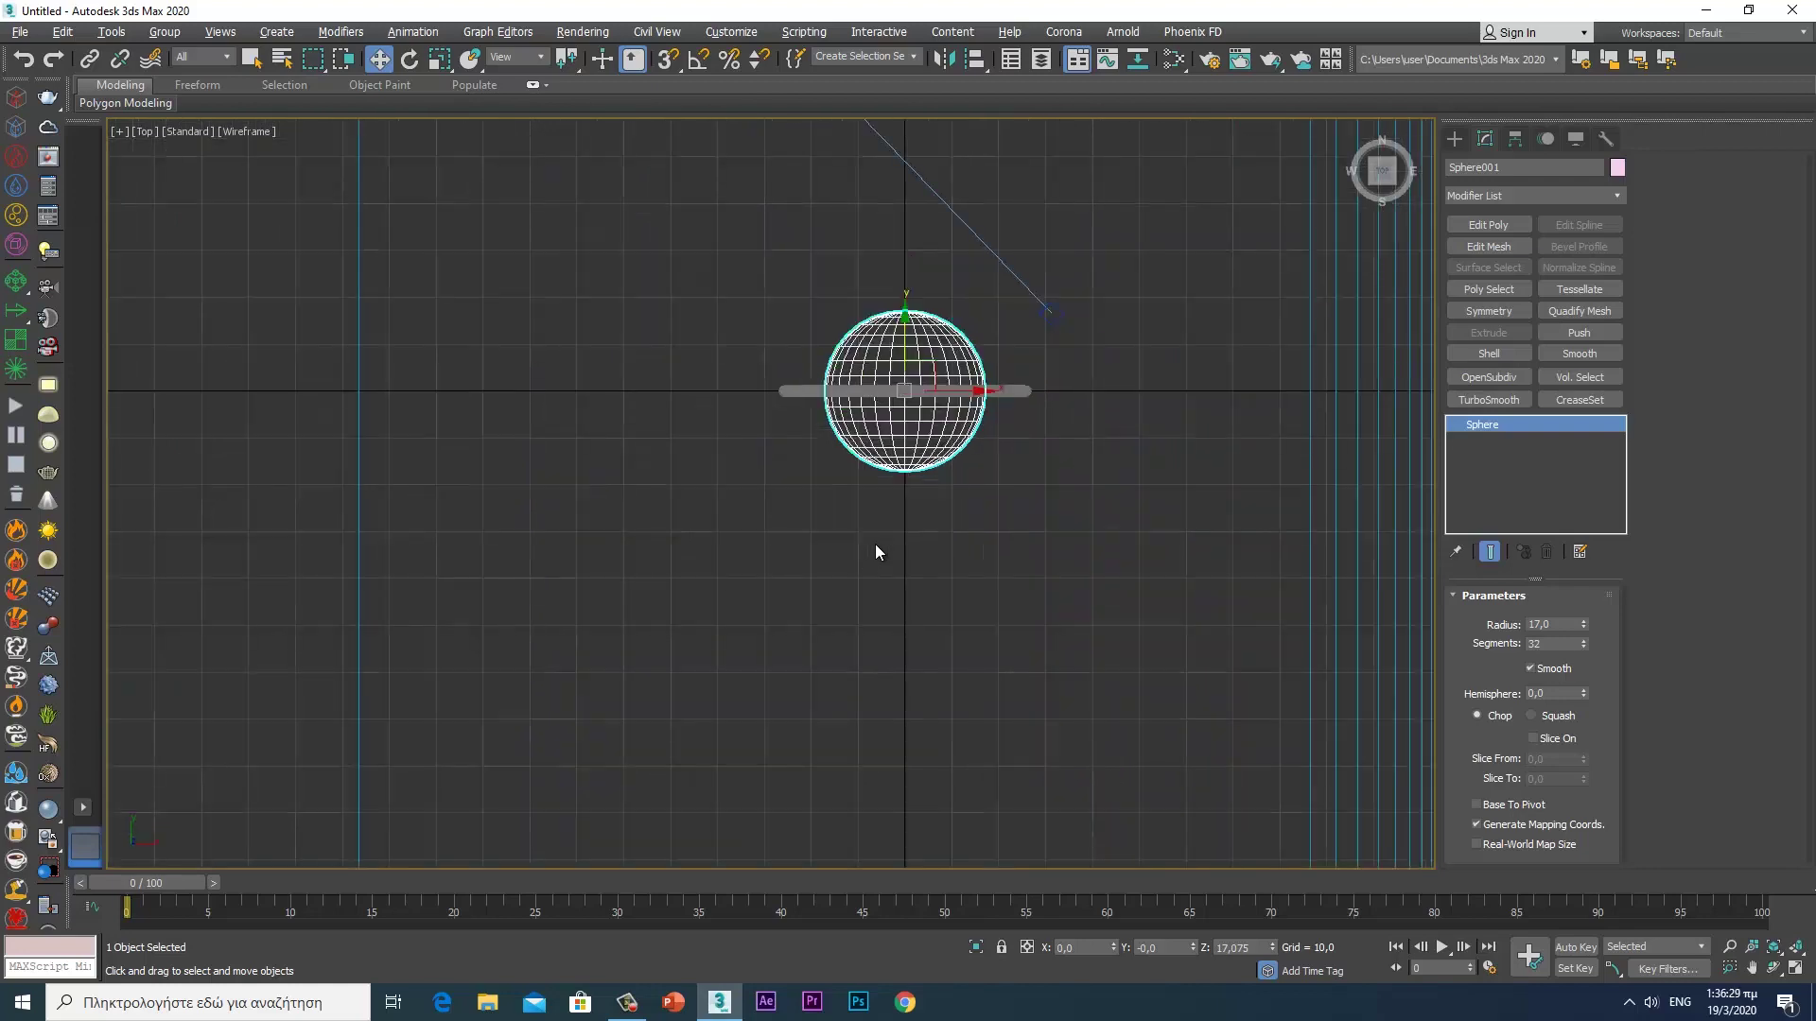
middle_click_drag(876, 543, 856, 597)
scroll(857, 556, "up", 2)
scroll(856, 556, "up", 2)
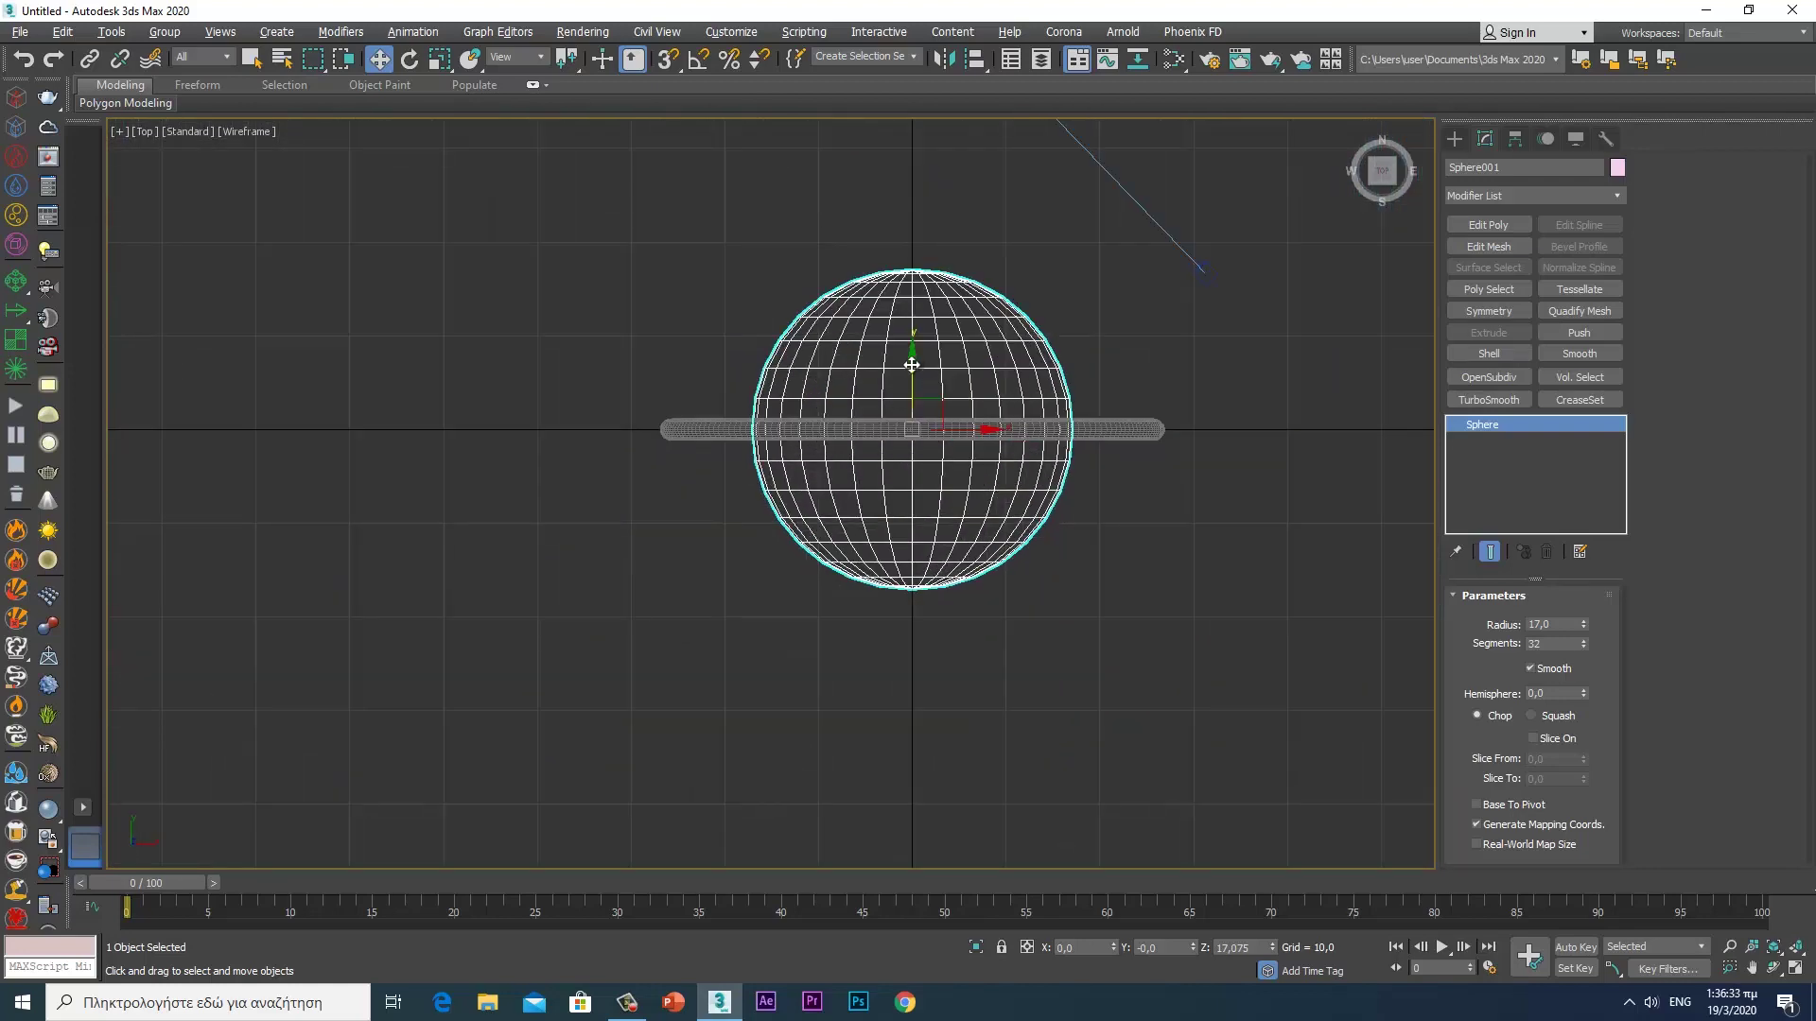
left_click_drag(911, 360, 907, 352)
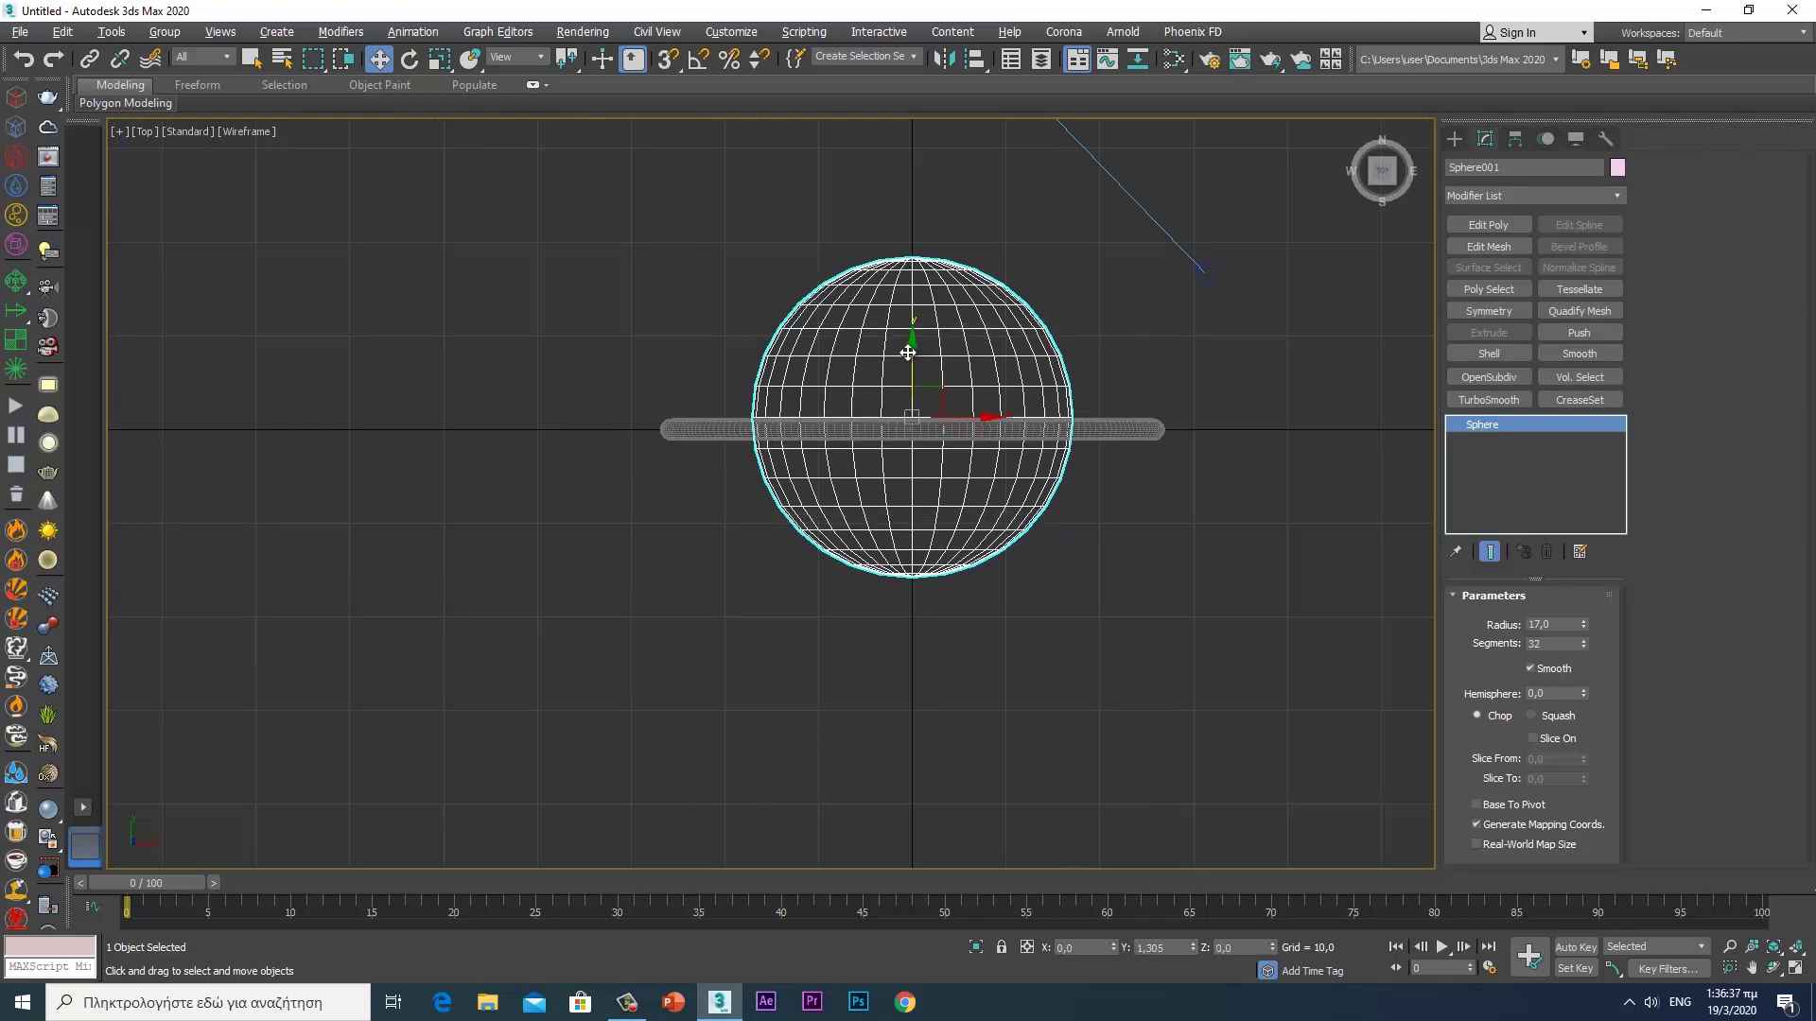
left_click(1488, 225)
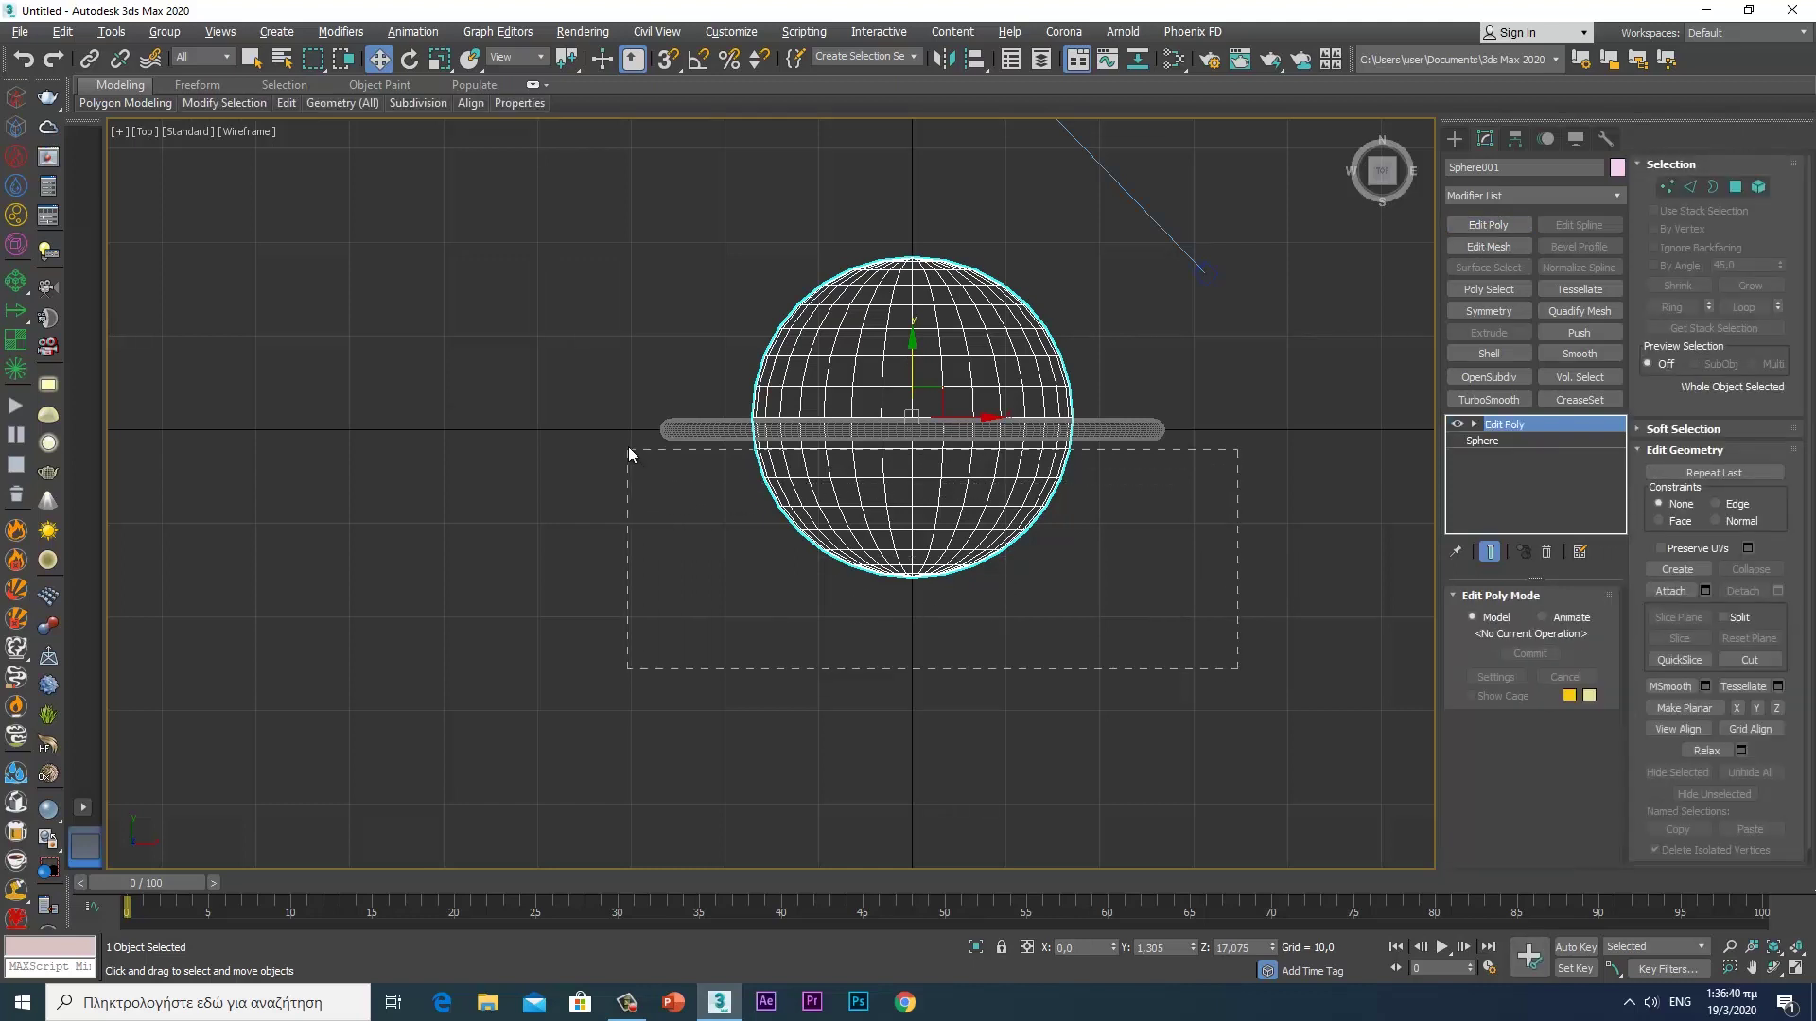
- Delete the sphere's lower-half polygons to leave a dome
left_click_drag(628, 448, 626, 440)
left_click(934, 536)
left_click(1736, 187)
mouse_move(1168, 679)
left_mouse_down()
mouse_move(694, 476)
mouse_move(662, 446)
left_mouse_up()
key("Delete")
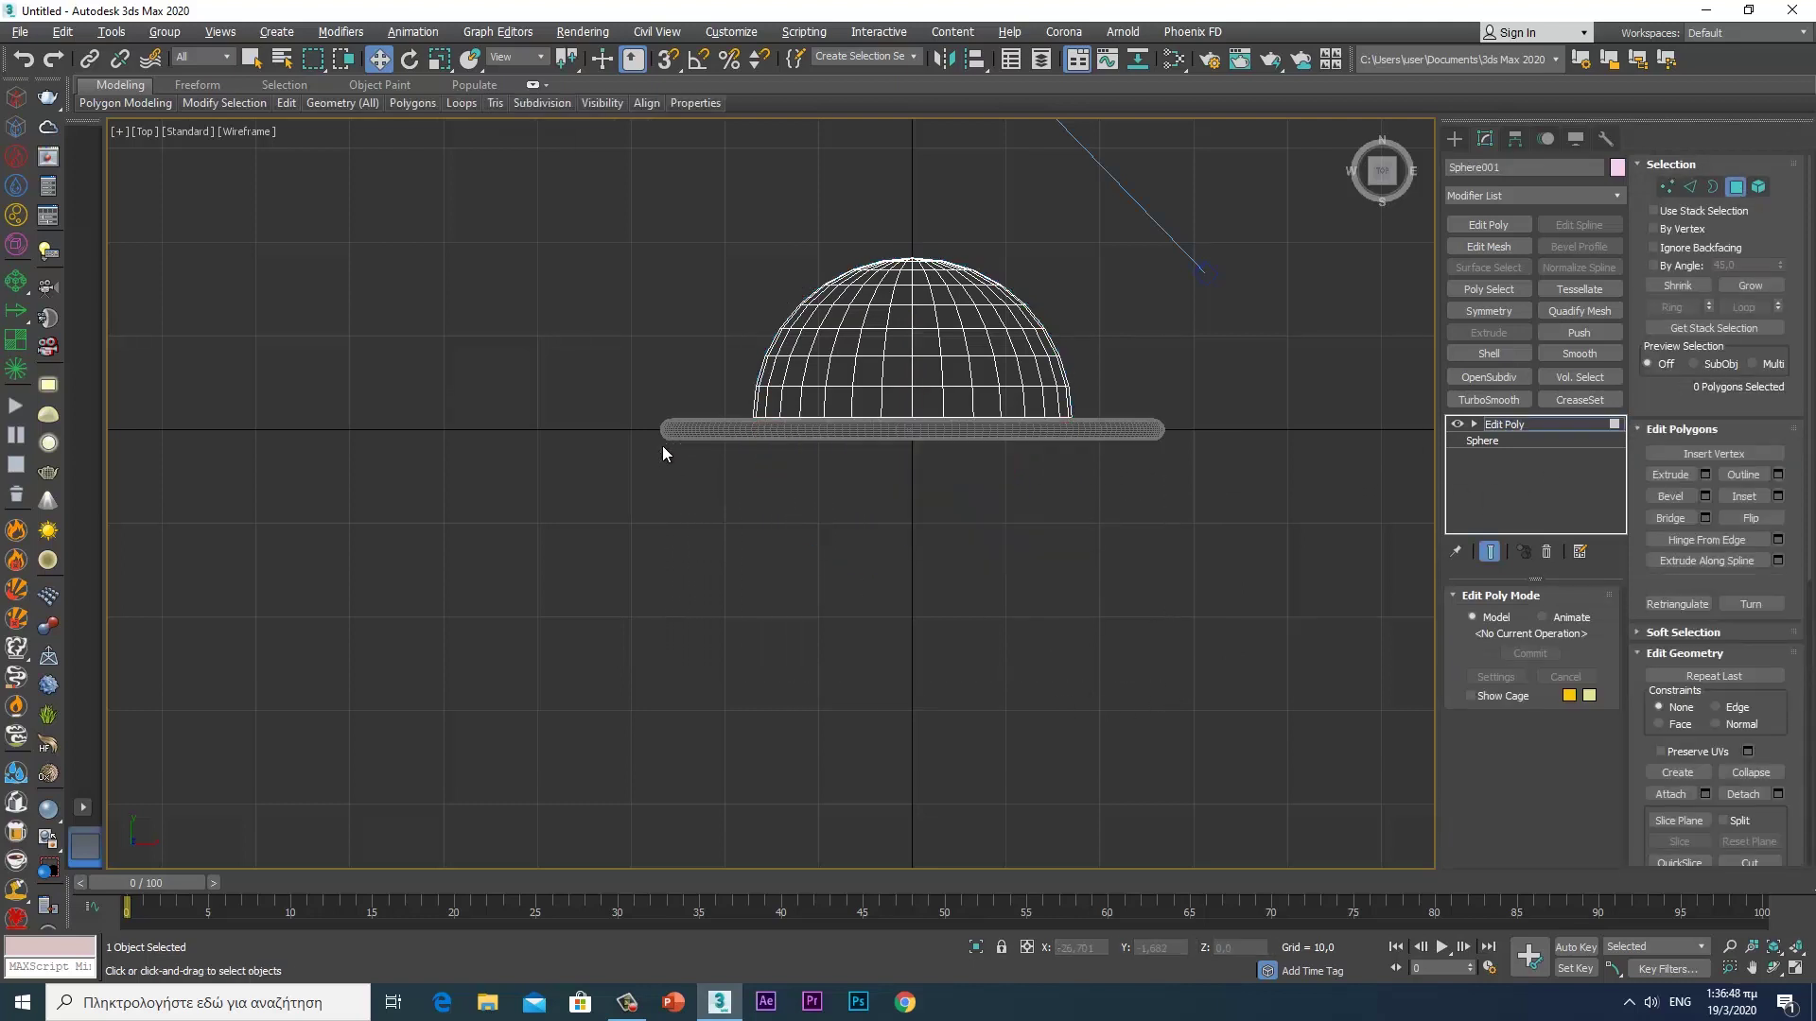
- Switch the camera viewport to Perspective and leave Polygon mode
key("alt+w")
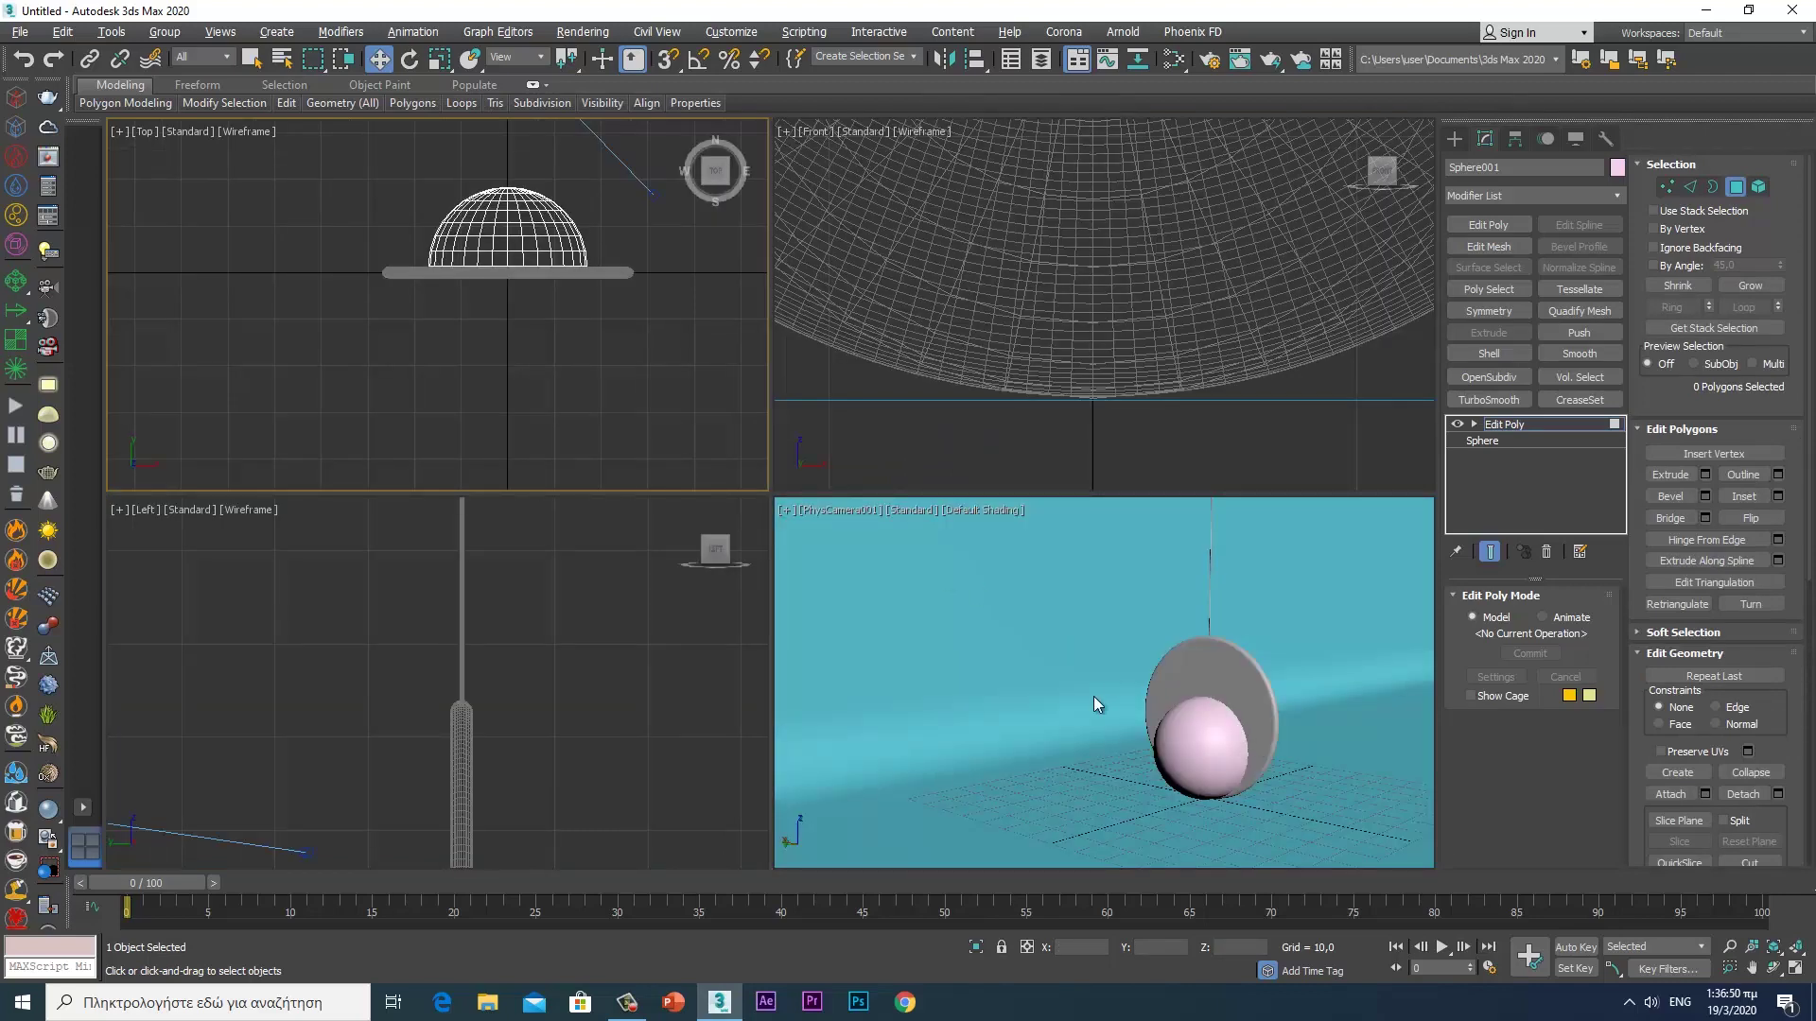
left_click(1093, 696)
key("p")
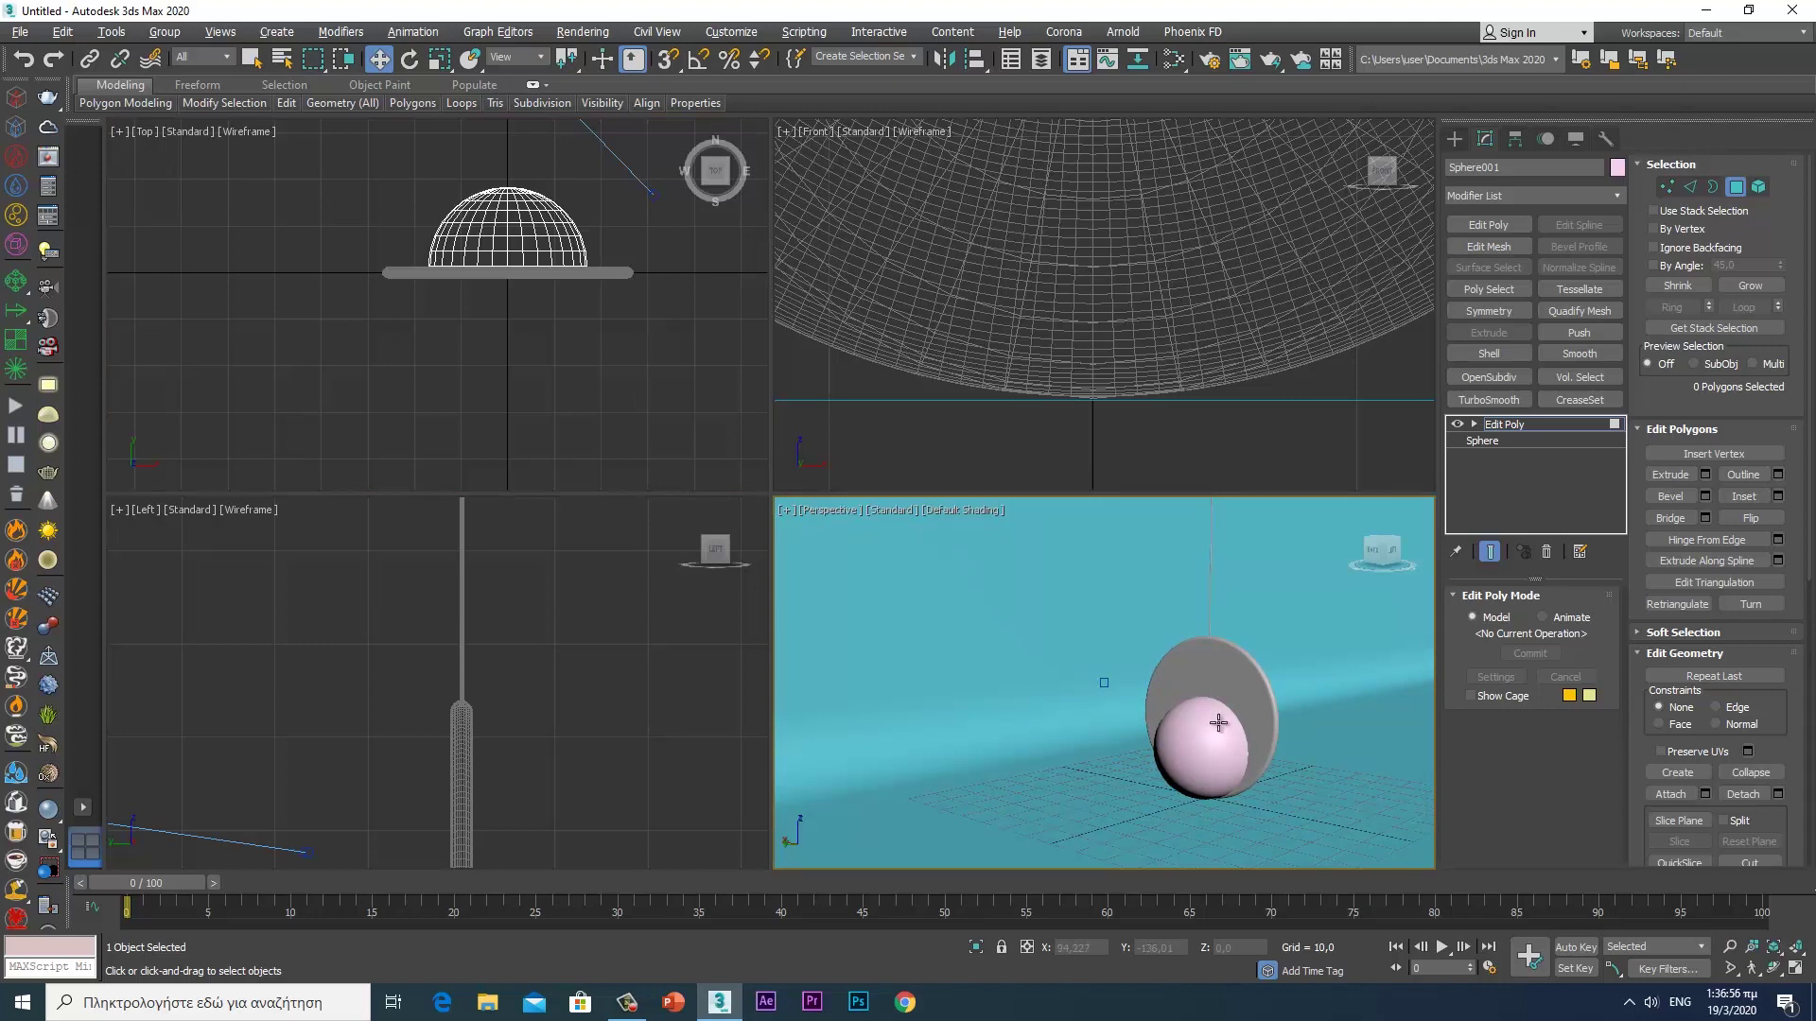
left_click(1221, 735)
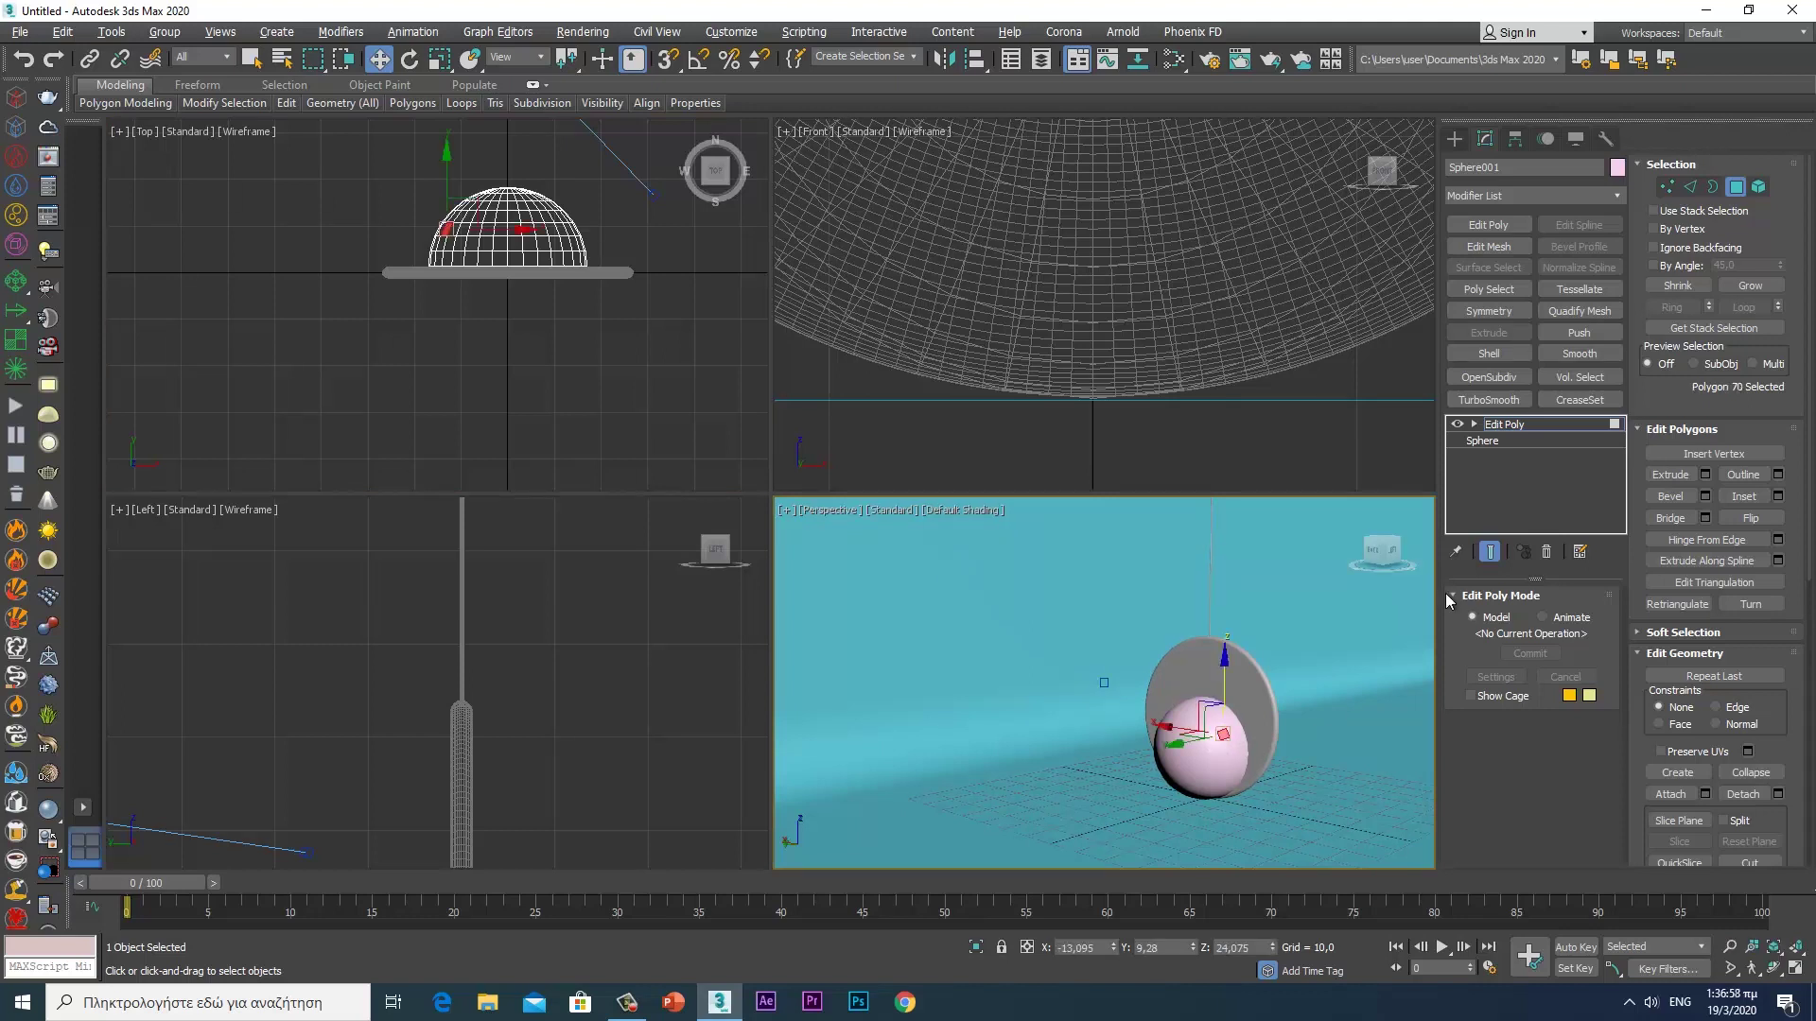
left_click(1735, 186)
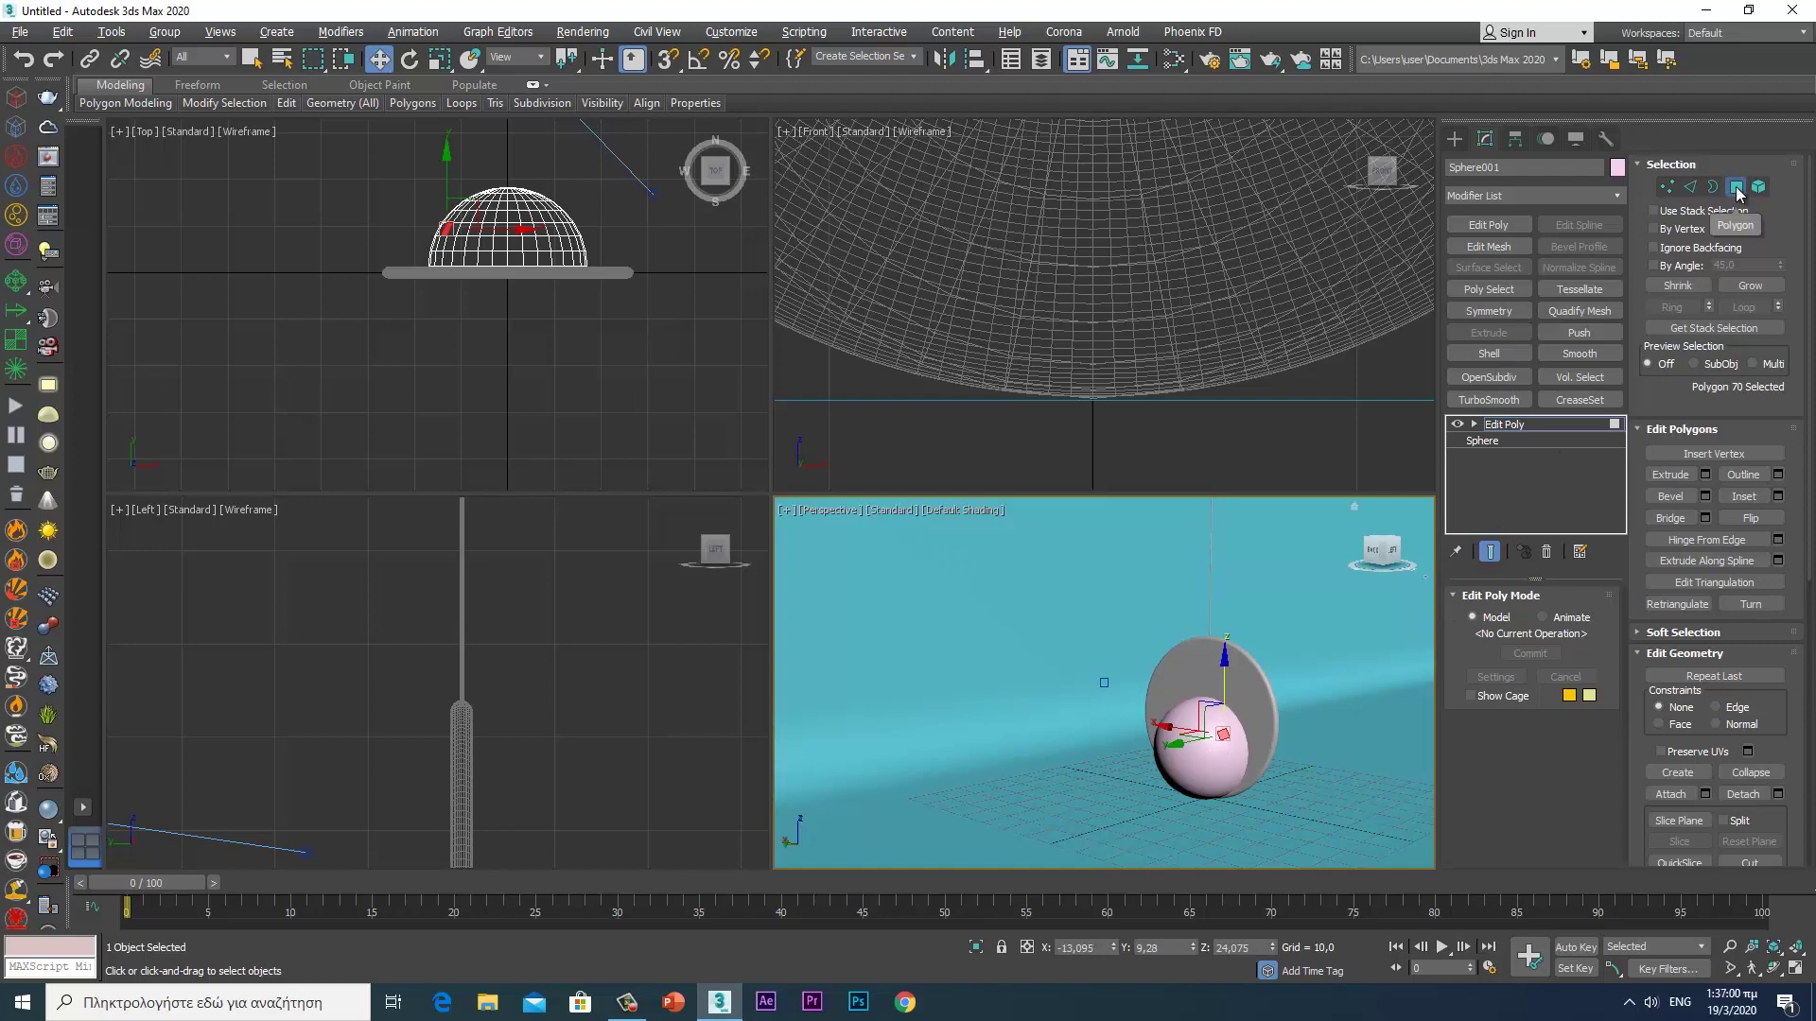
- Isolate the dome in a maximized perspective view with edged faces shown
right_click(1221, 737)
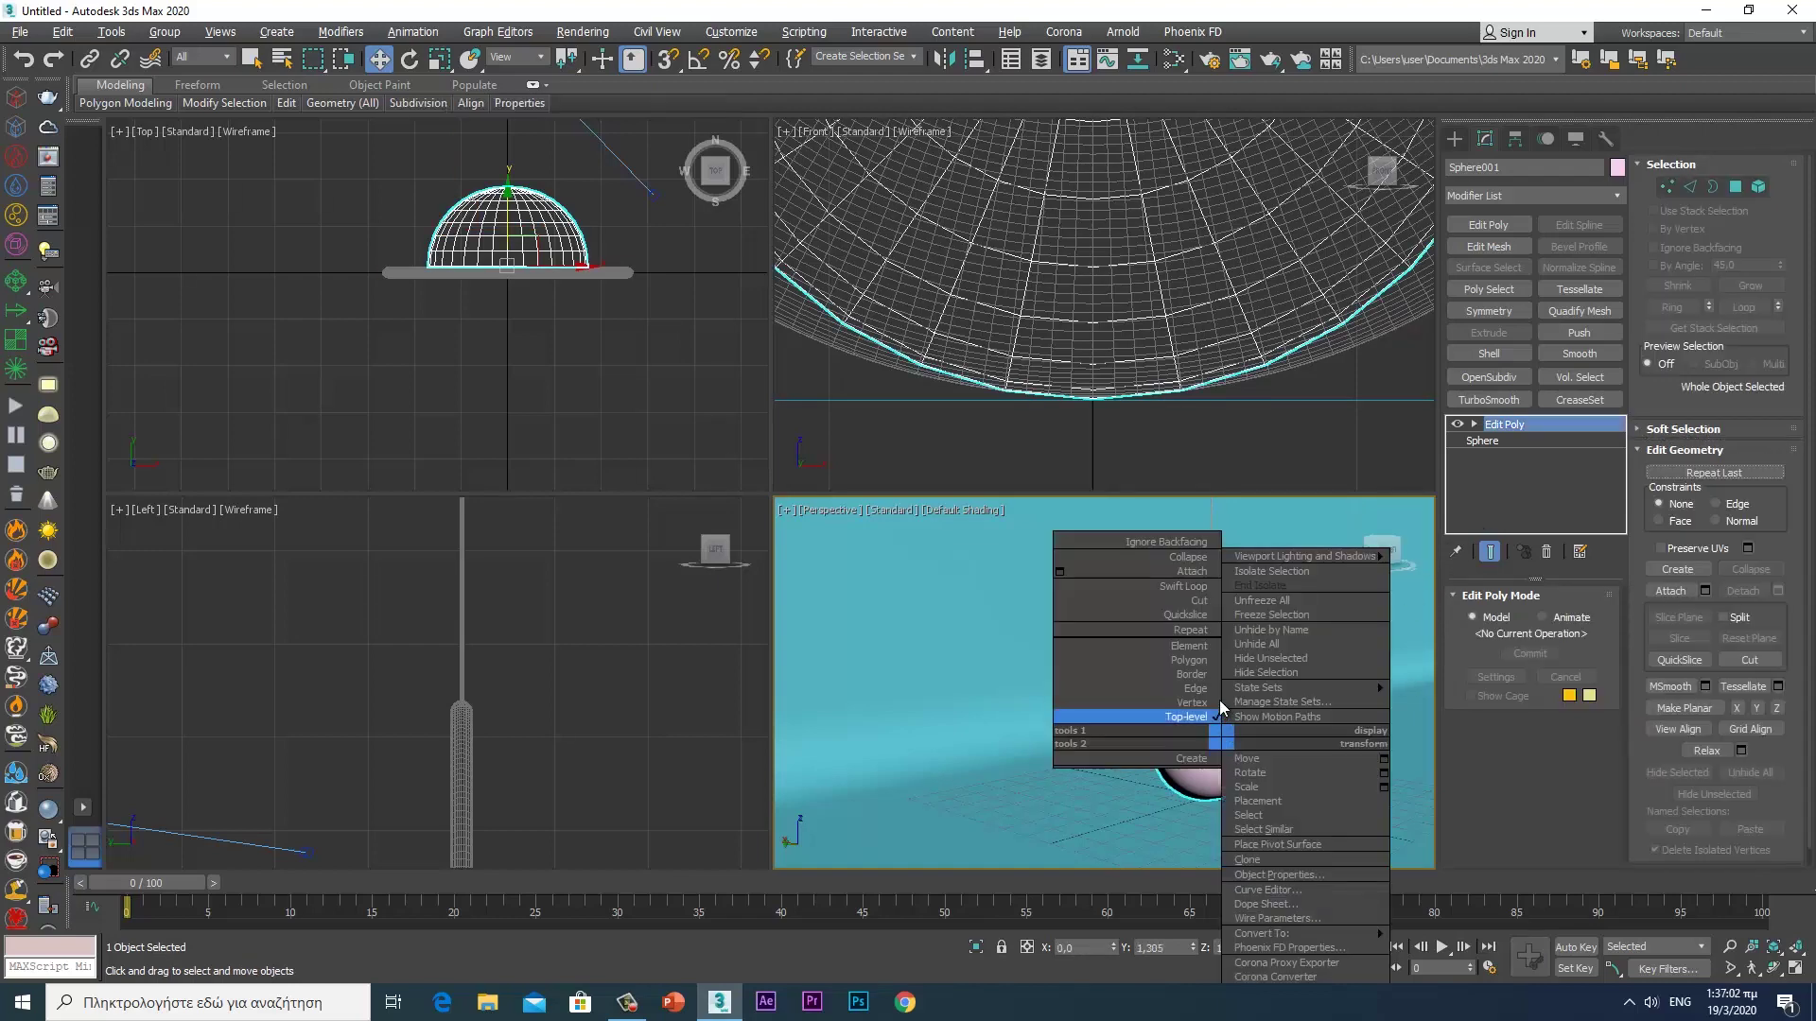
left_click(1287, 662)
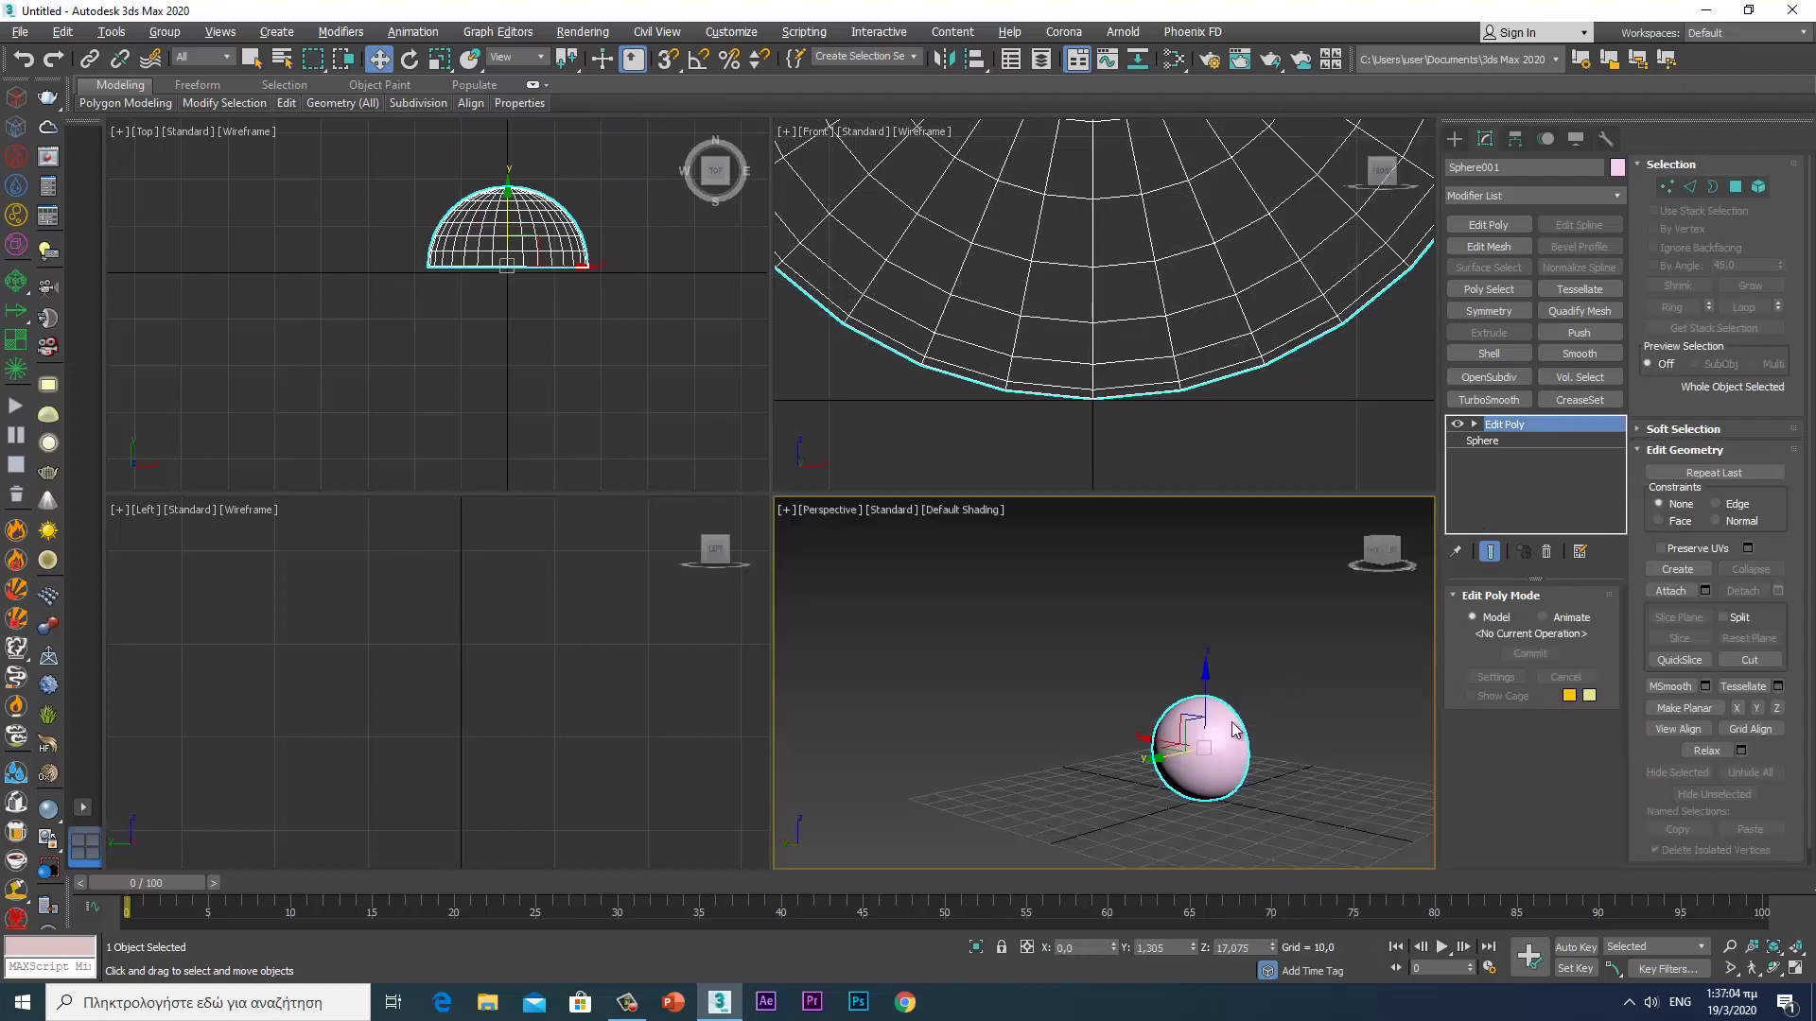
key("alt+w")
mouse_move(1024, 672)
middle_mouse_down("alt")
mouse_move(923, 673)
mouse_move(914, 620)
middle_mouse_up("alt")
key("F4")
scroll(914, 620, "up", 5)
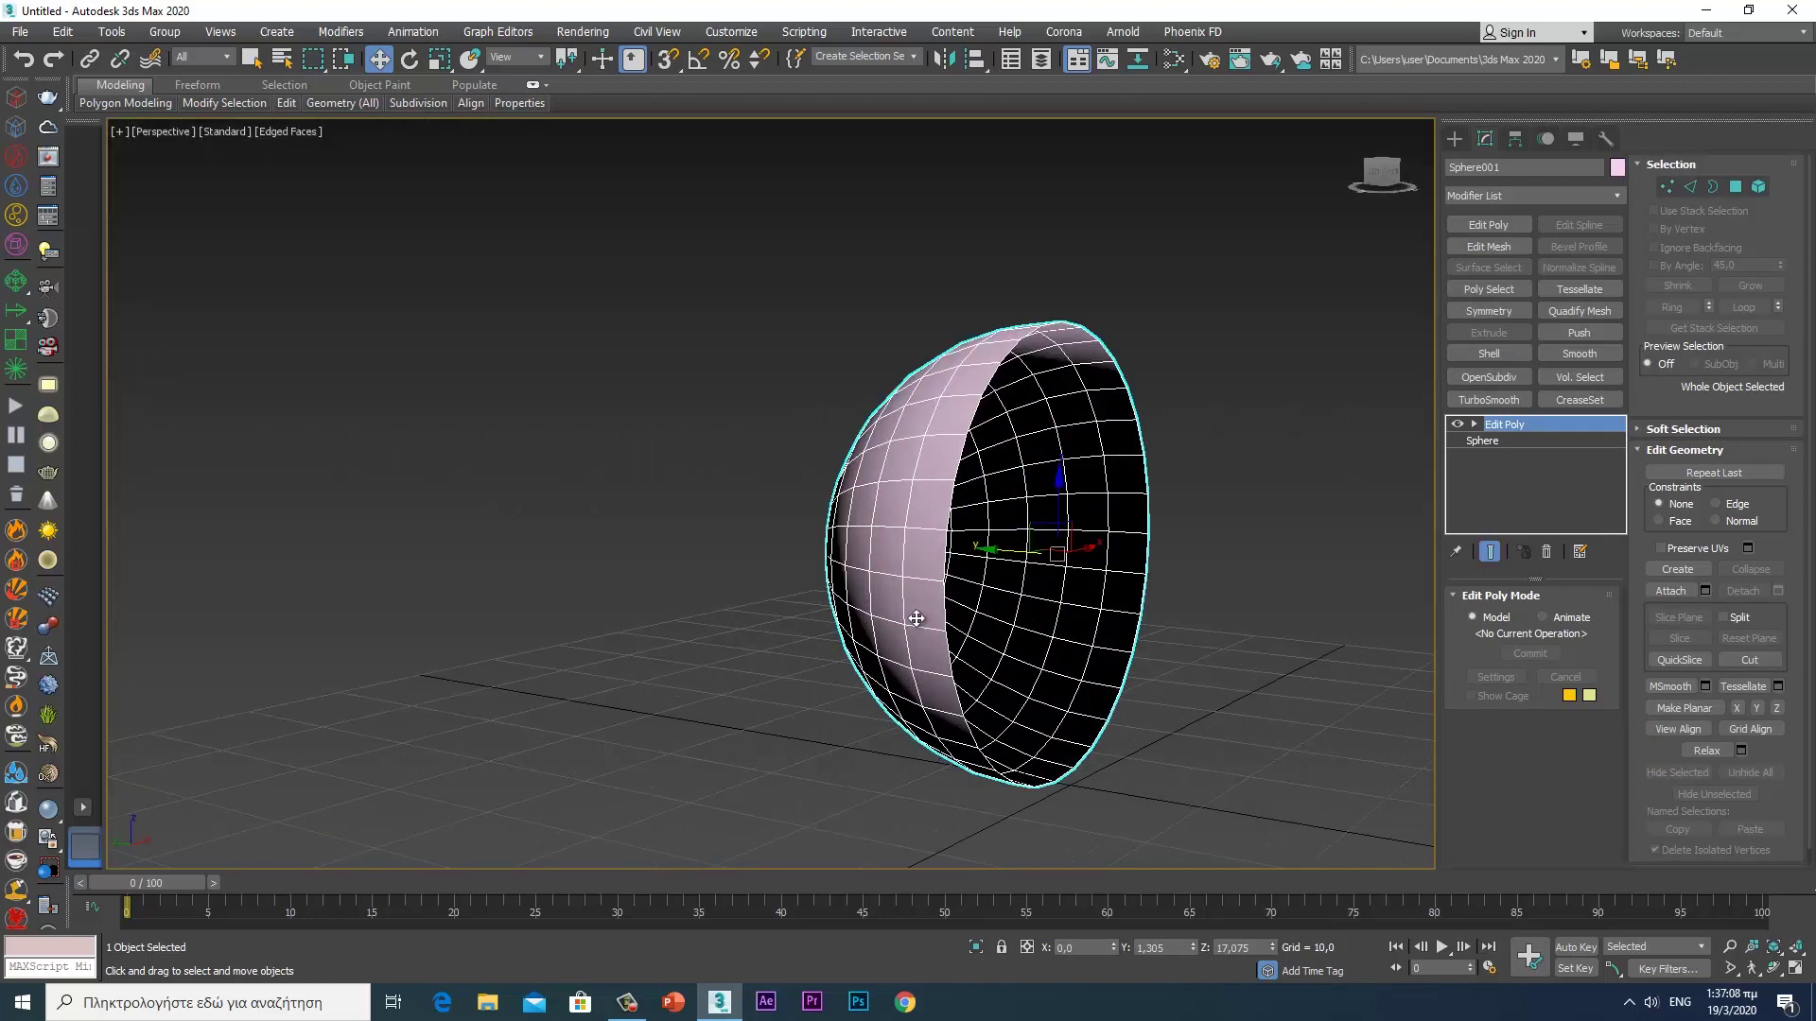
- Select the dome's open border, scale it in, and collapse it to a centre point
left_click(1713, 187)
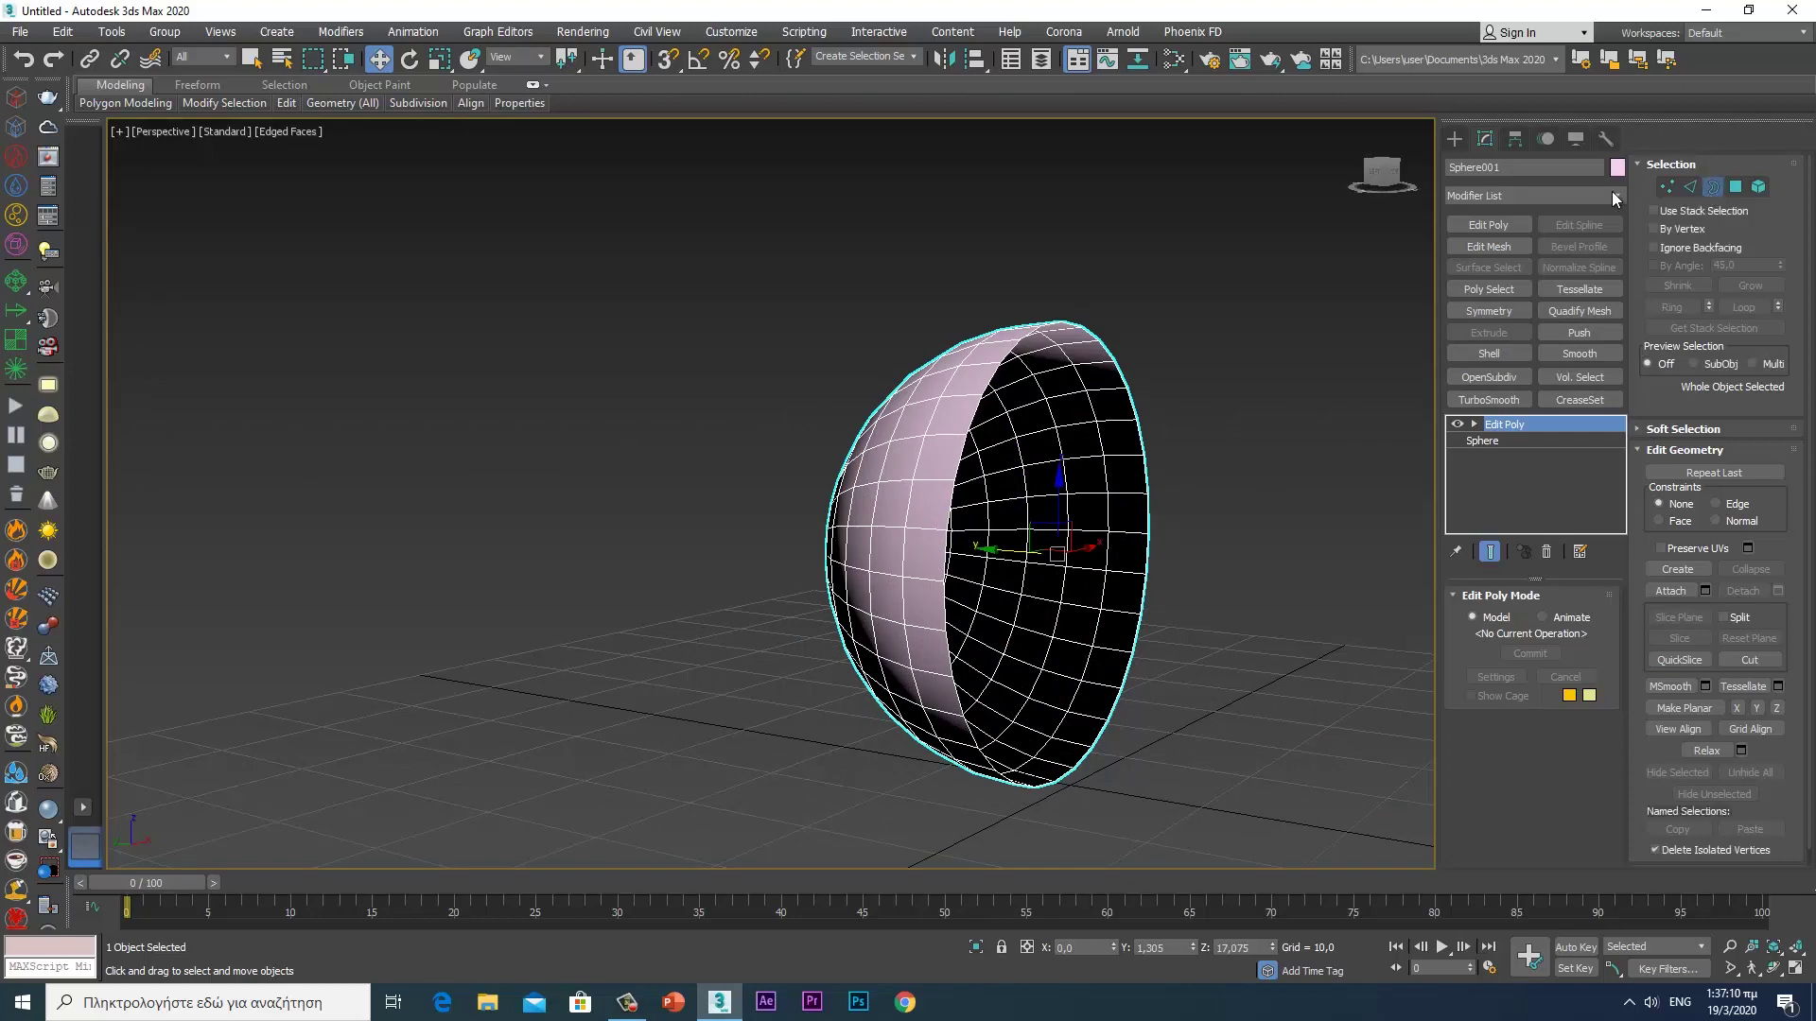
left_click(1002, 369)
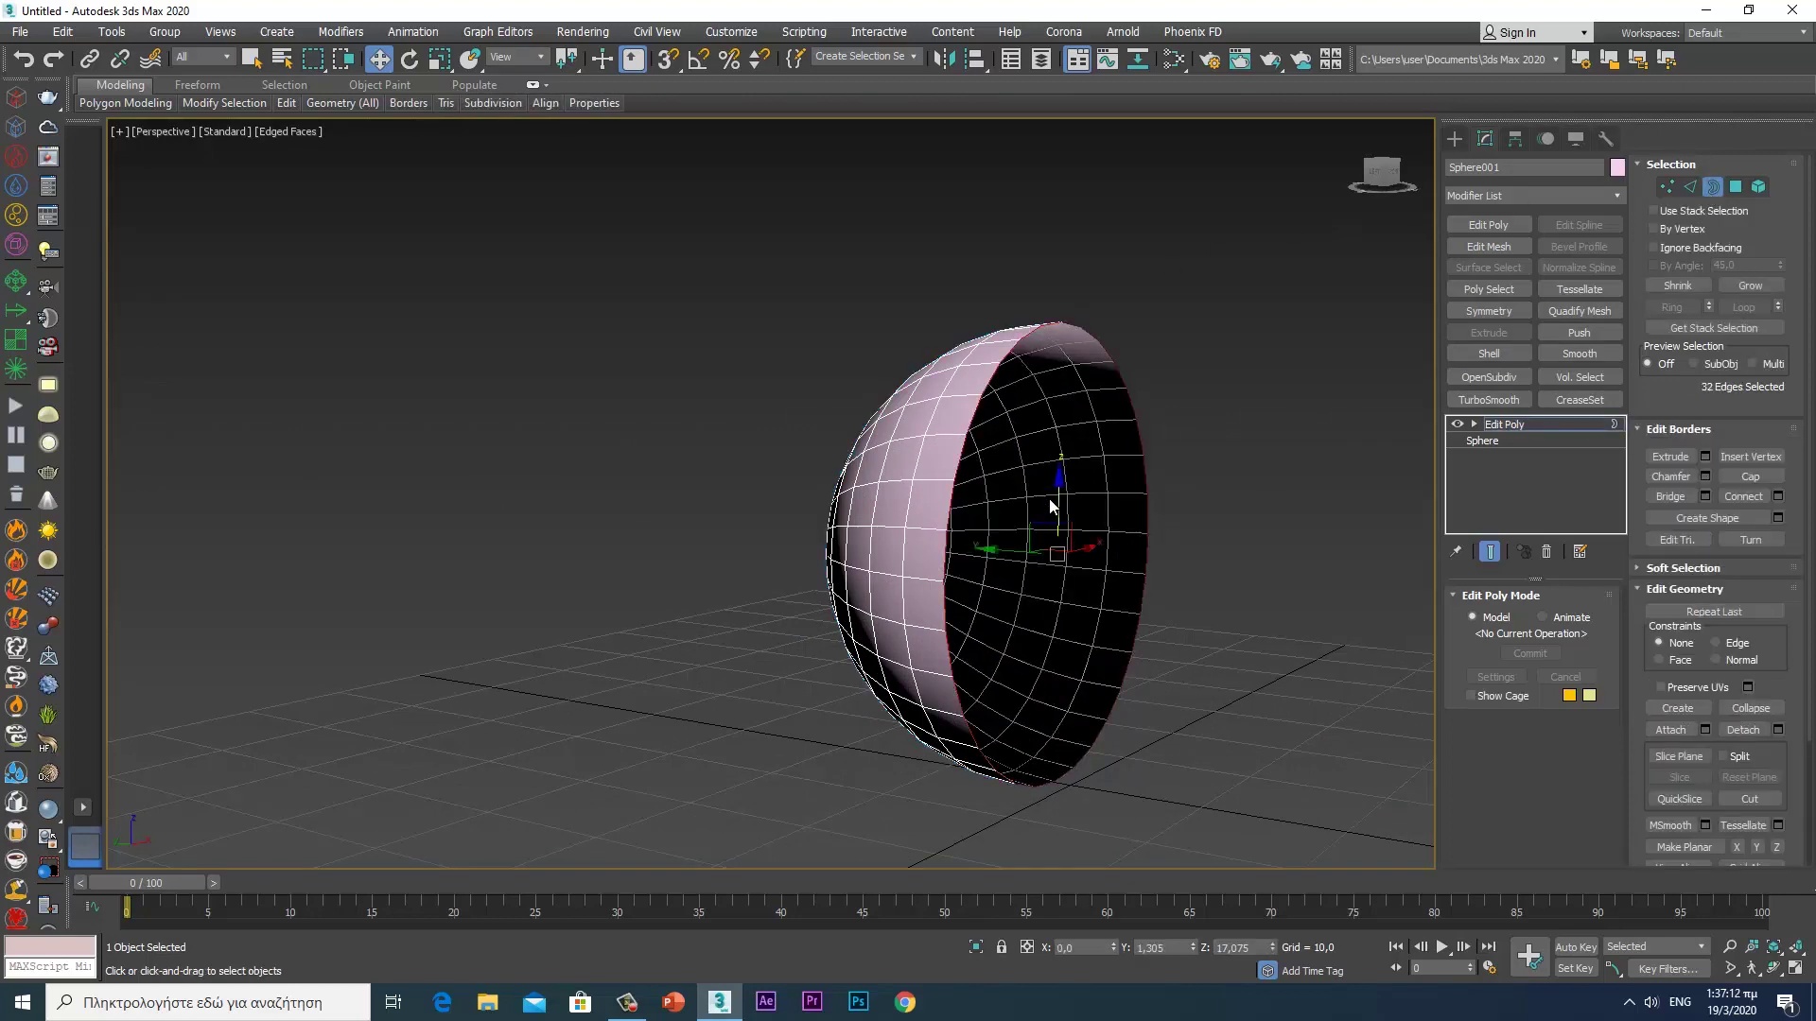
scroll(1050, 497, "up", 5)
scroll(1051, 493, "down", 2)
right_click(1066, 479)
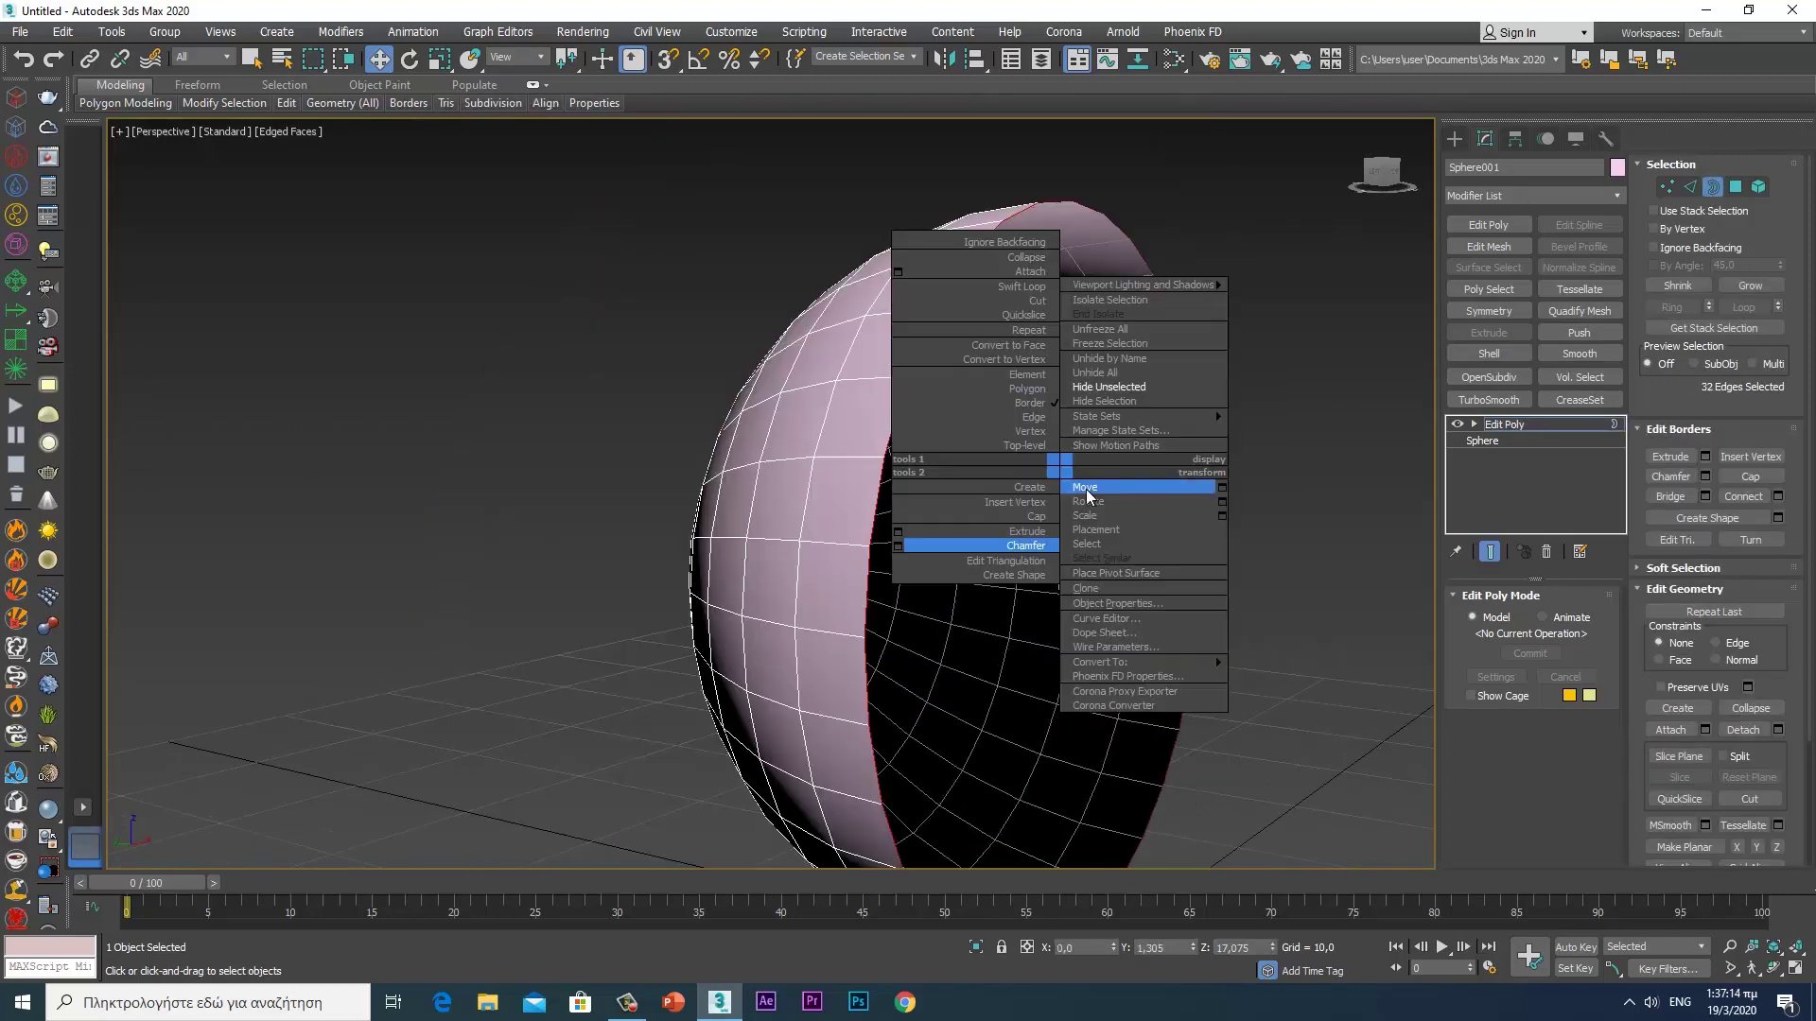
left_click(1112, 516)
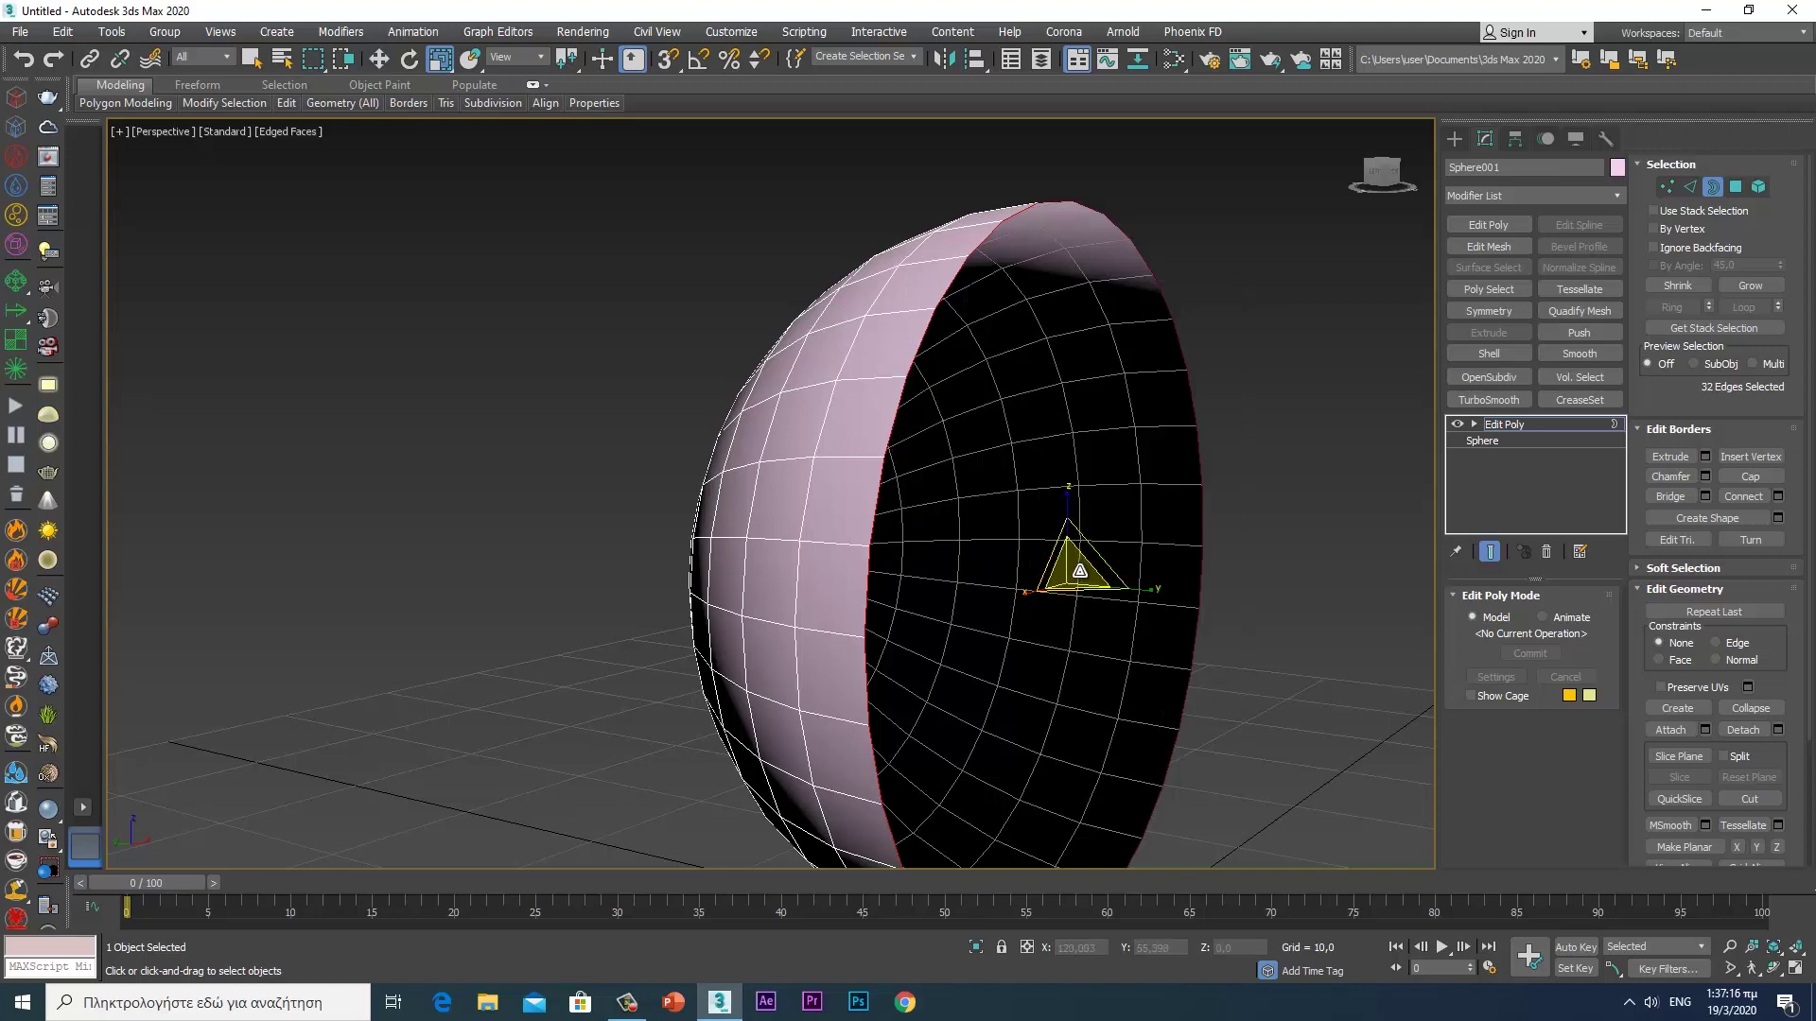
left_click_drag(1079, 572, 1077, 573)
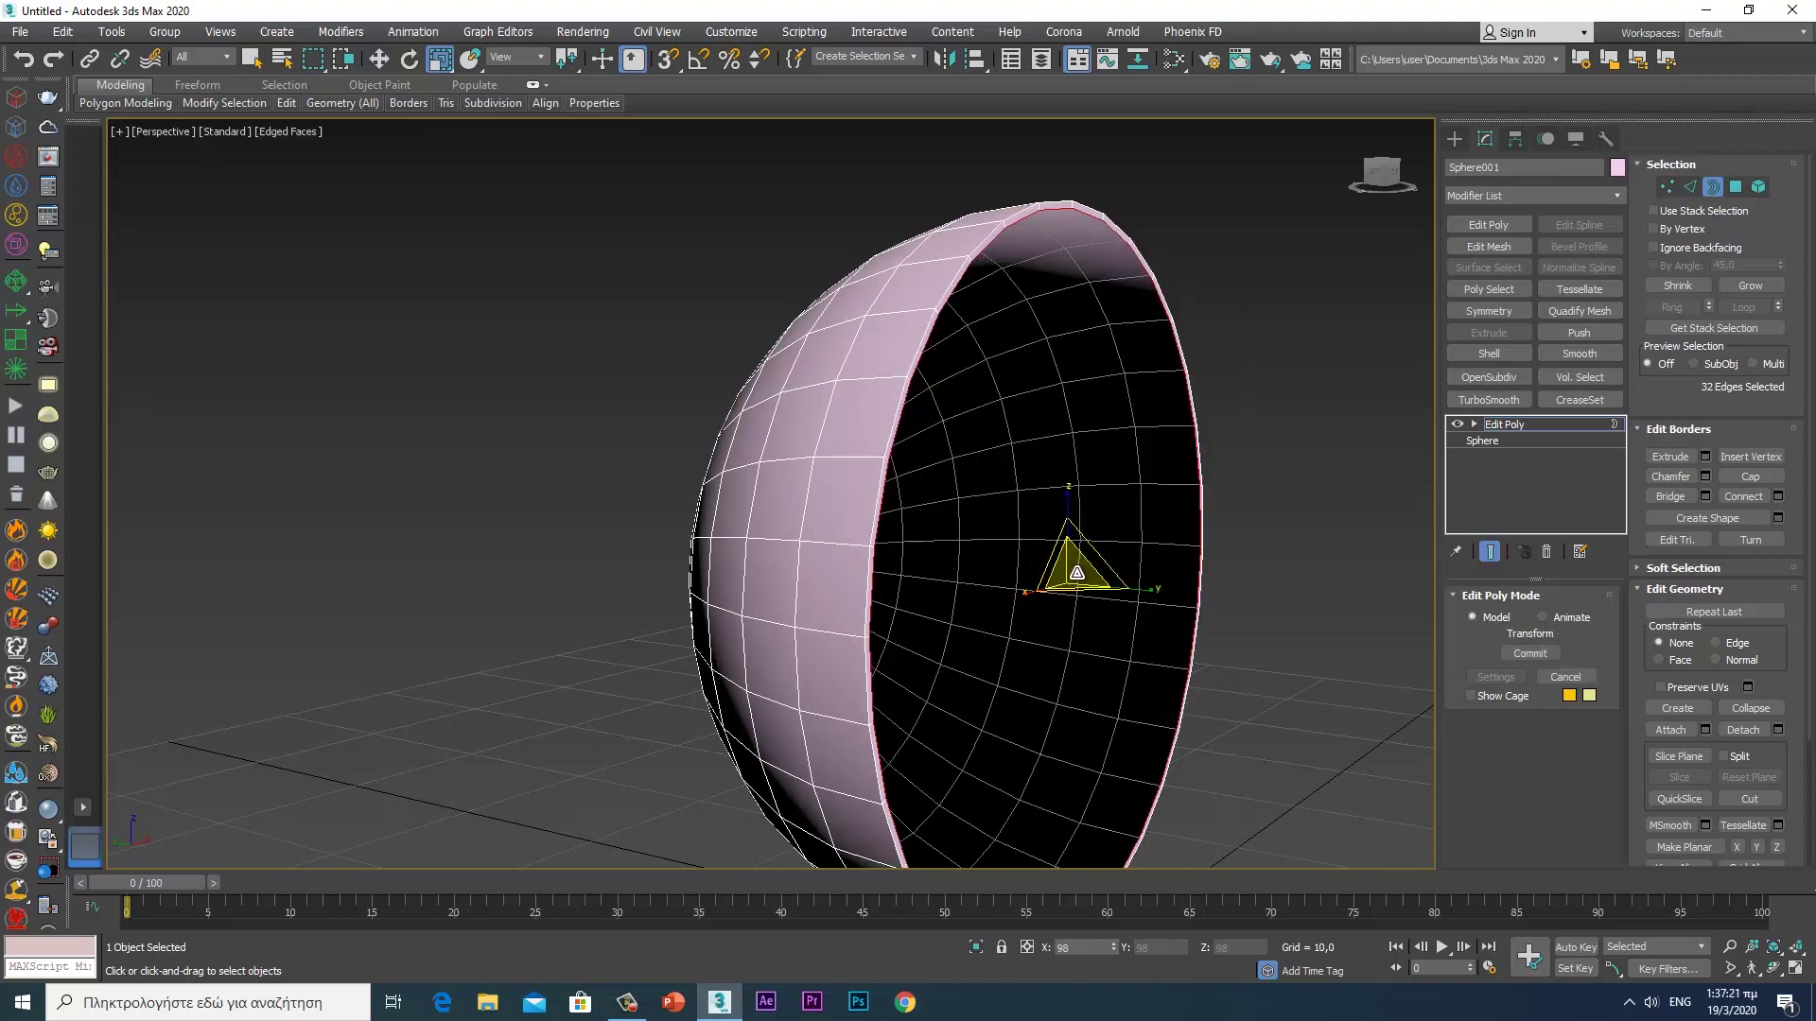
left_click_drag(1076, 574, 1072, 640)
left_click(1745, 710)
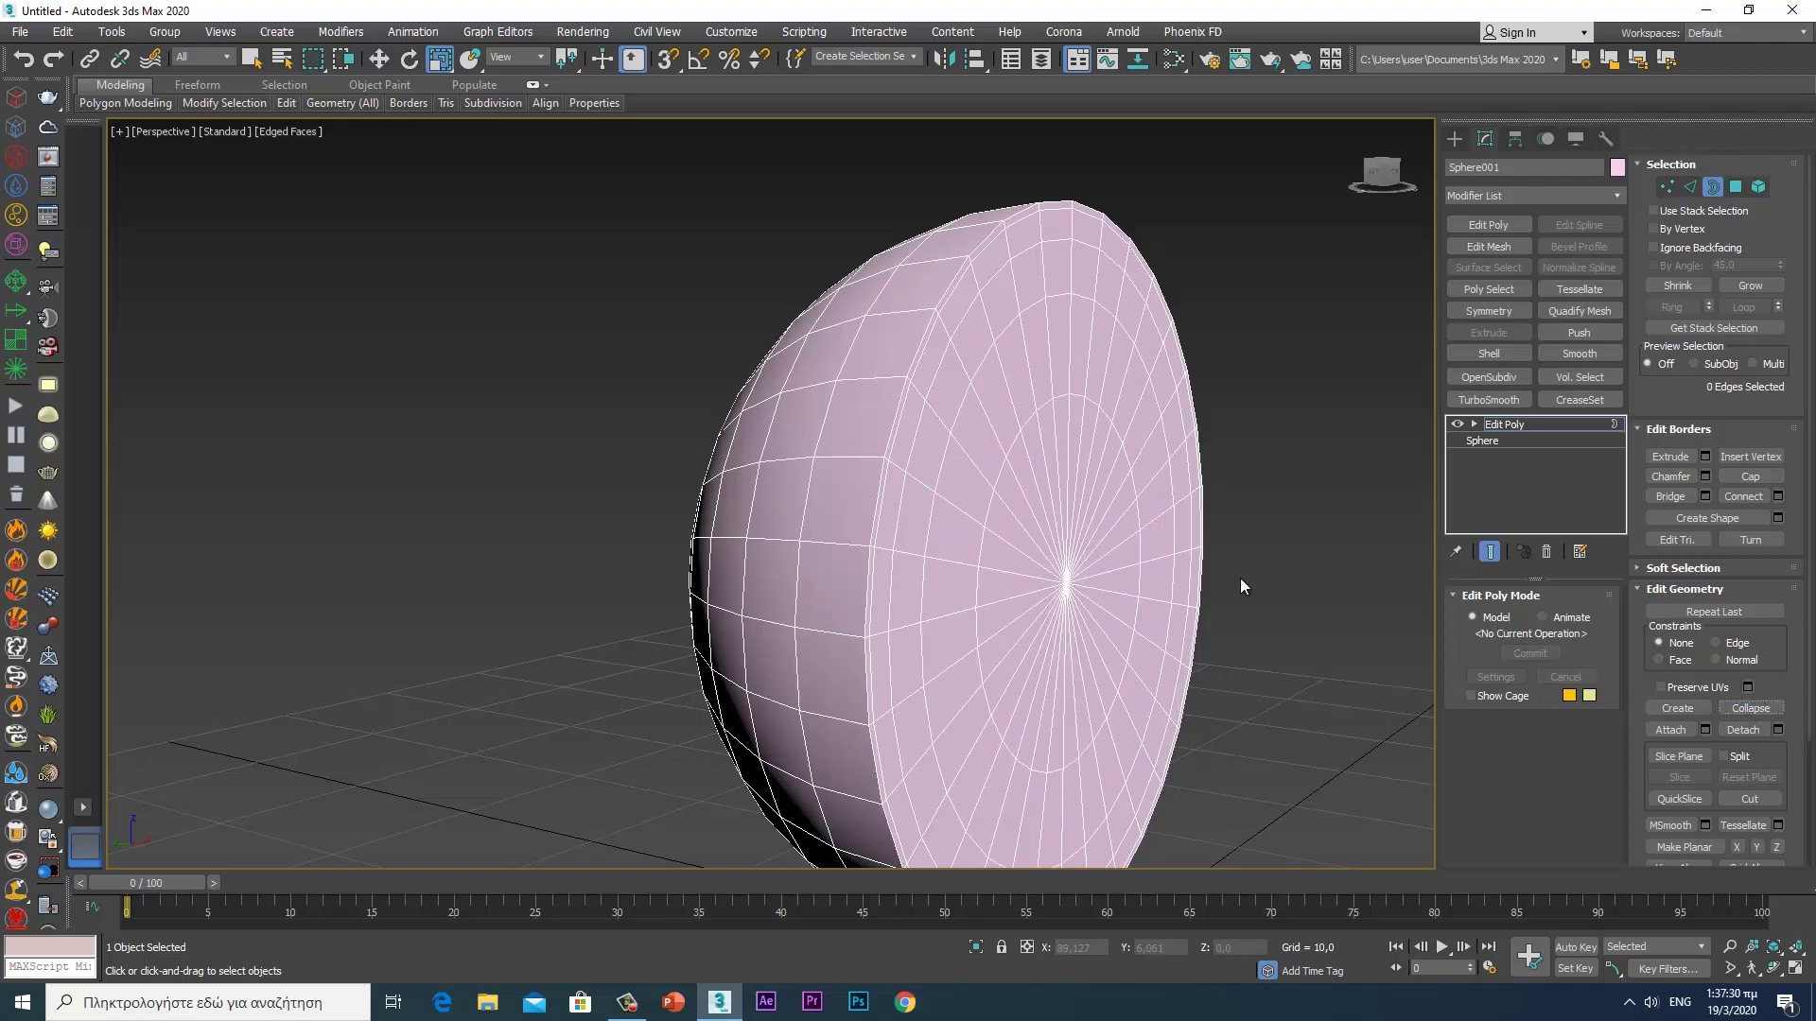
- Select the full edge loop around the dome's rim
middle_click_drag(1040, 512, 1080, 507, "alt")
scroll(1088, 508, "up", 3)
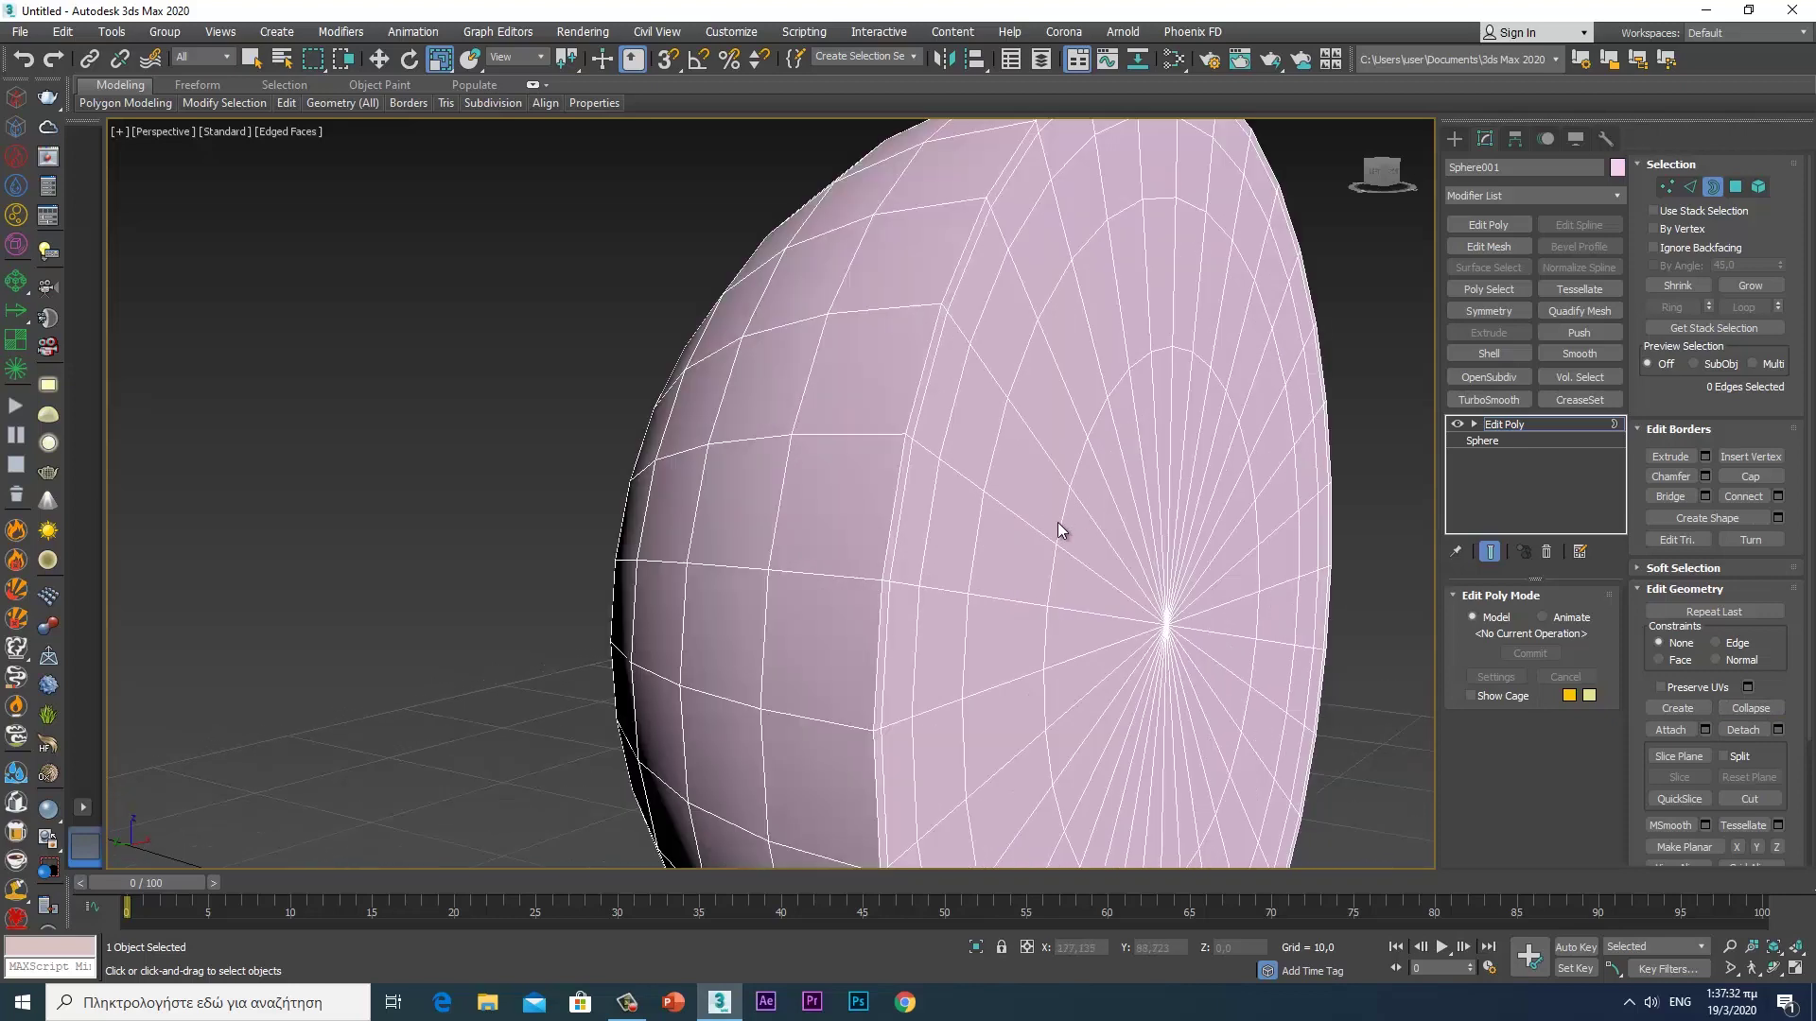
left_click(1689, 186)
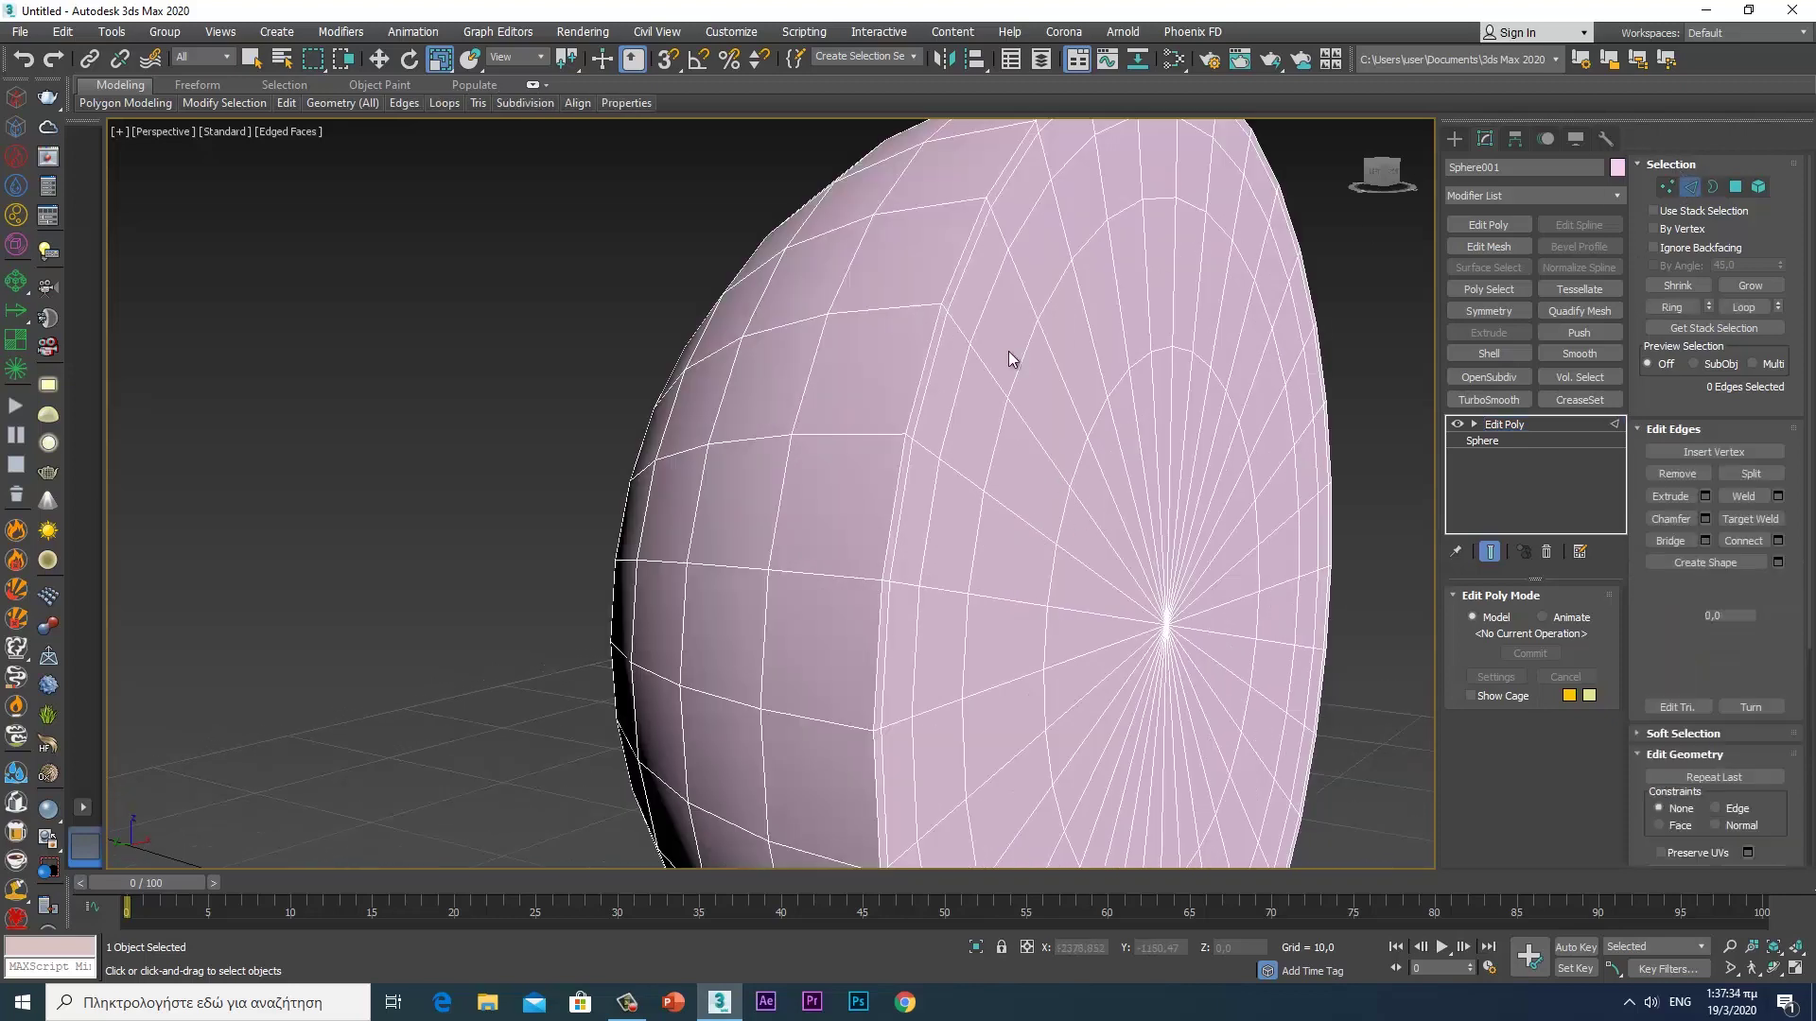
left_click(925, 364)
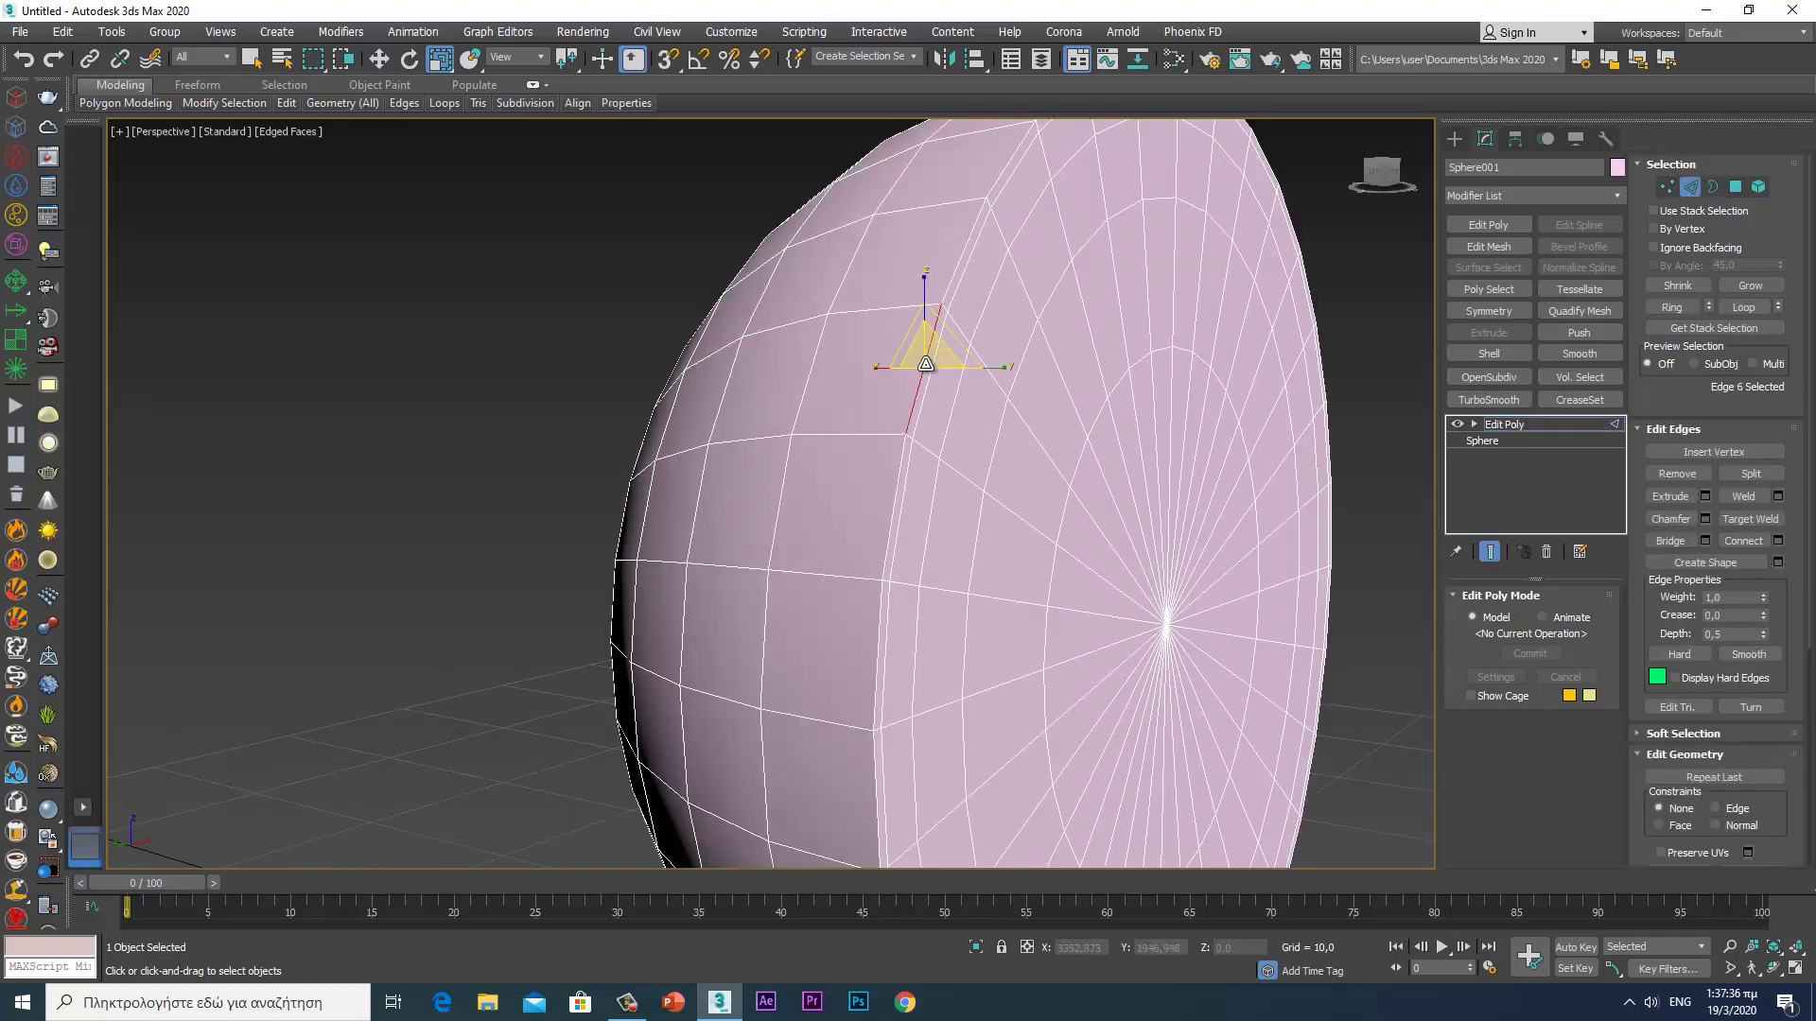
left_click(1740, 308)
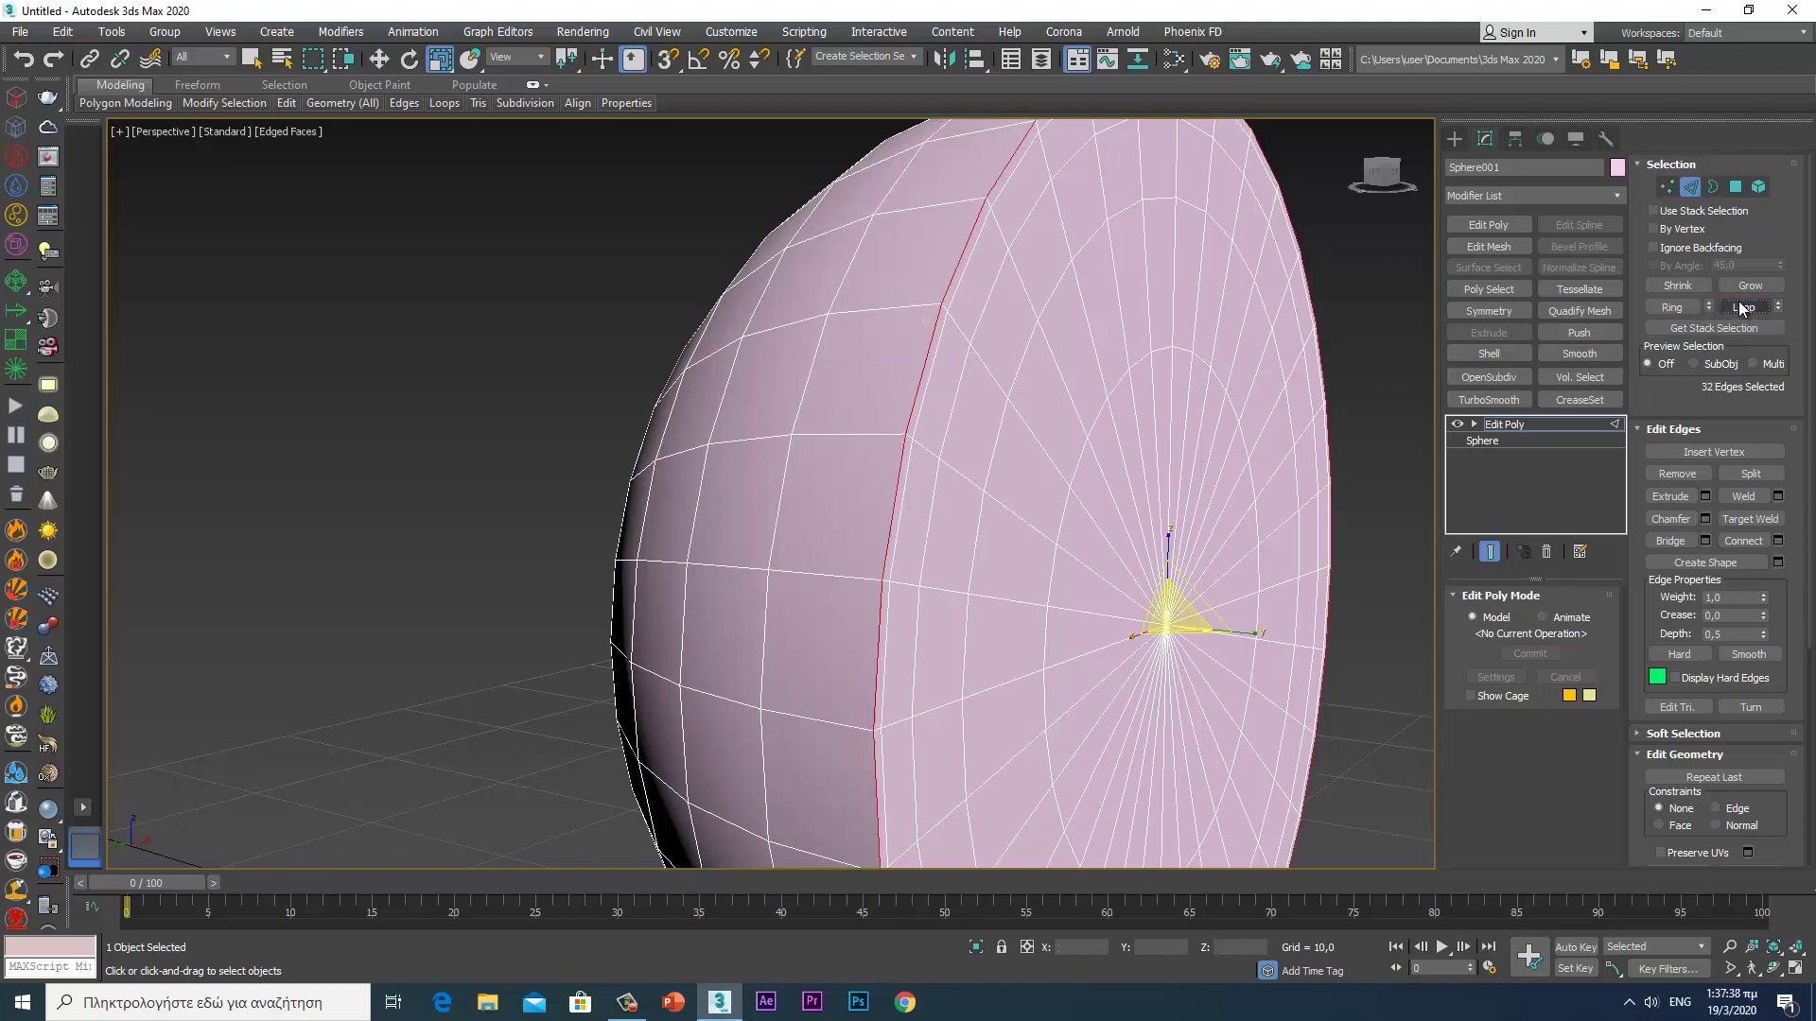
- Chamfer the rim loop by 0.01 with 2 segments and add TurboSmooth
right_click(945, 382)
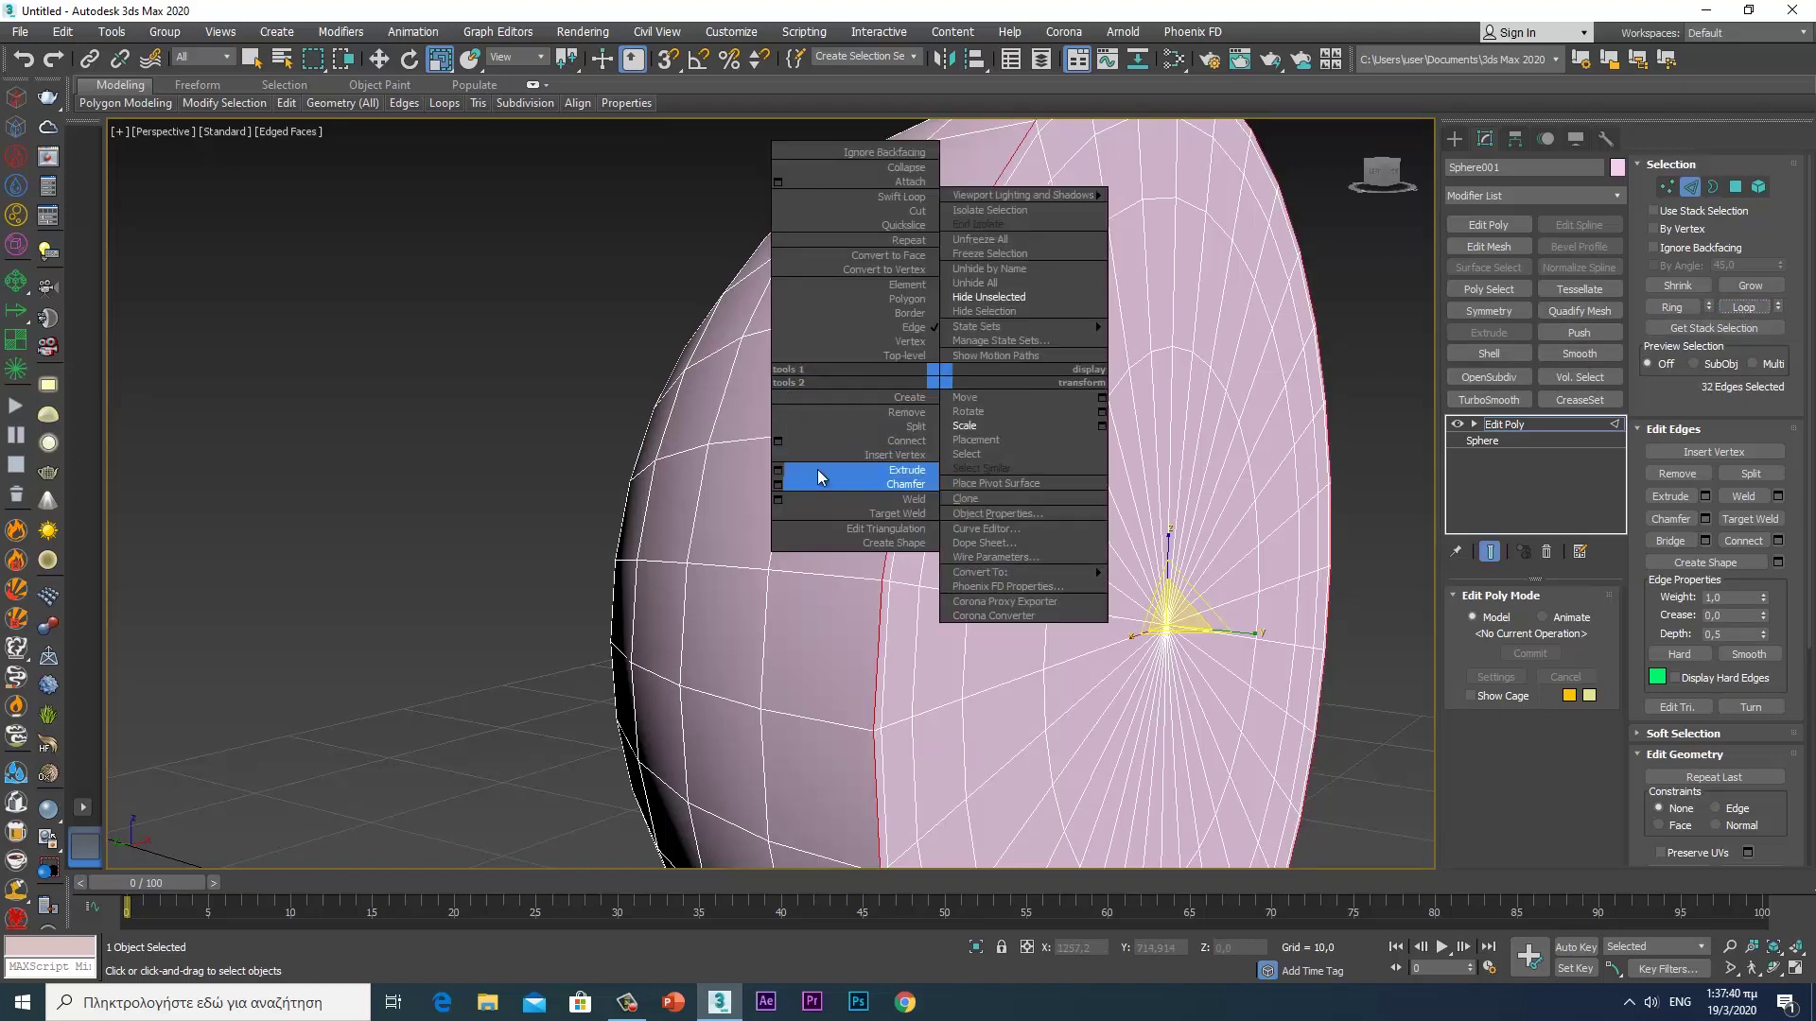
left_click(780, 483)
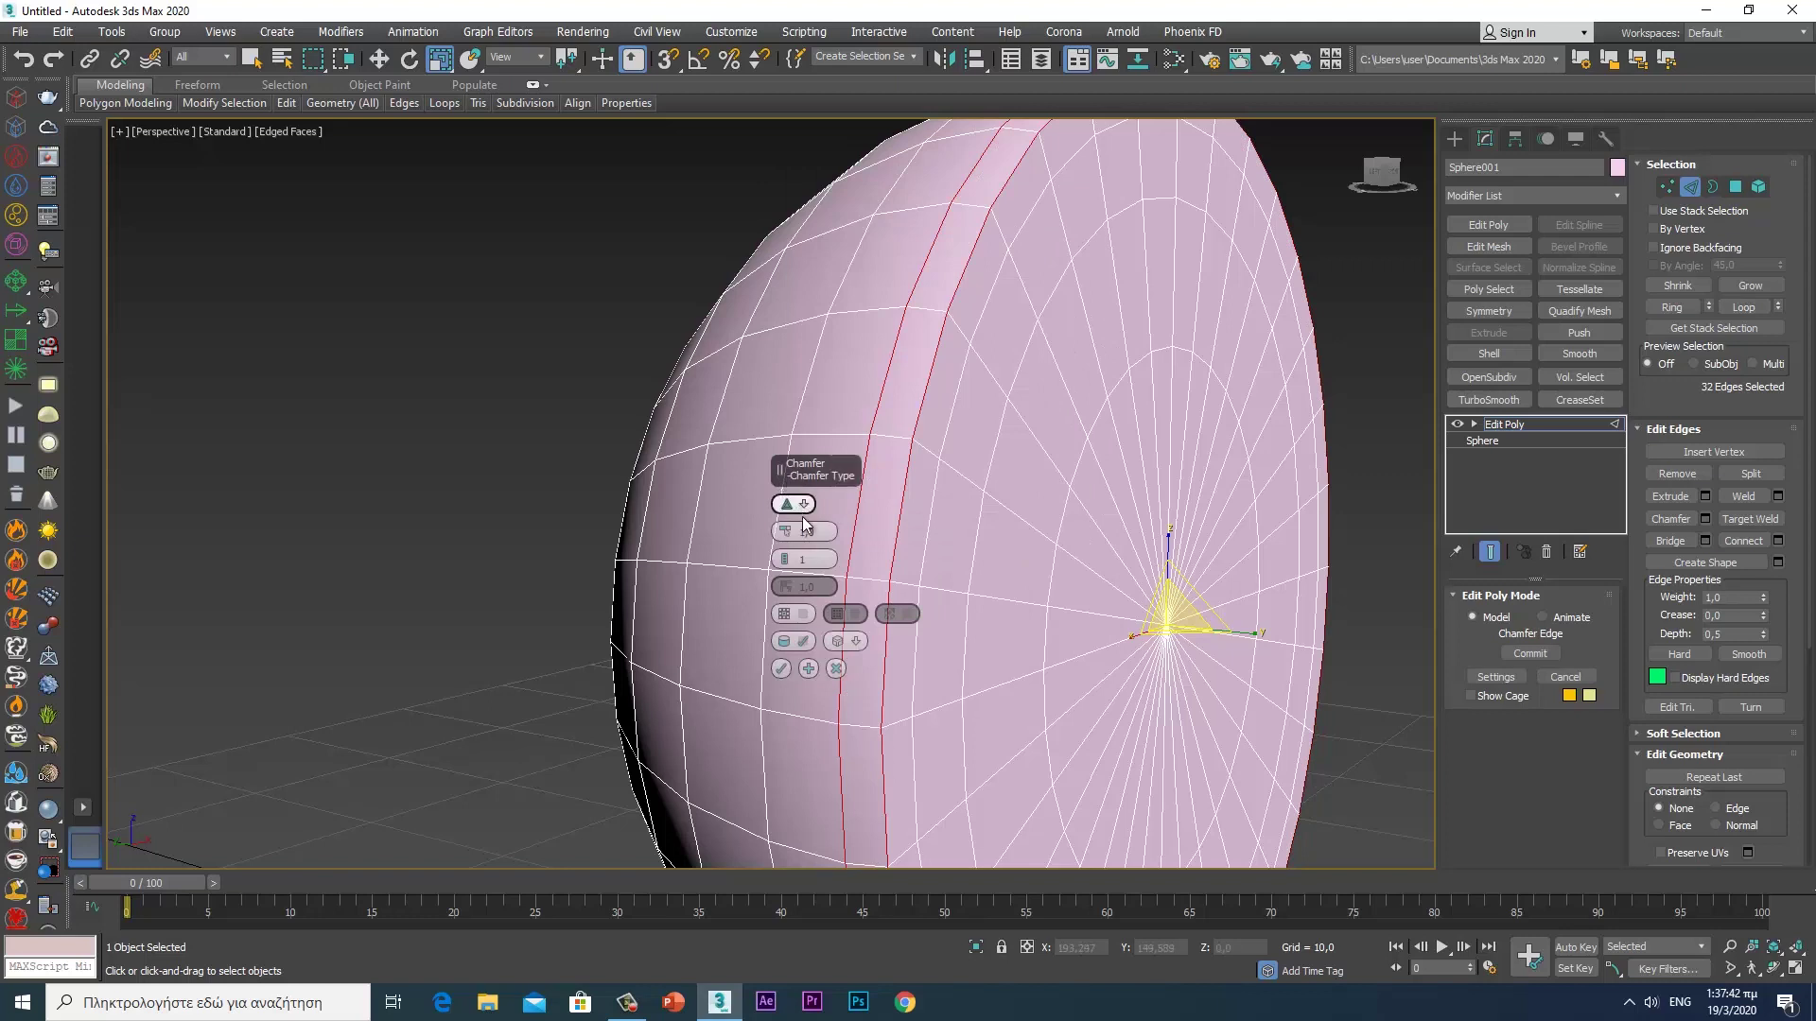
left_click_drag(783, 536, 785, 560)
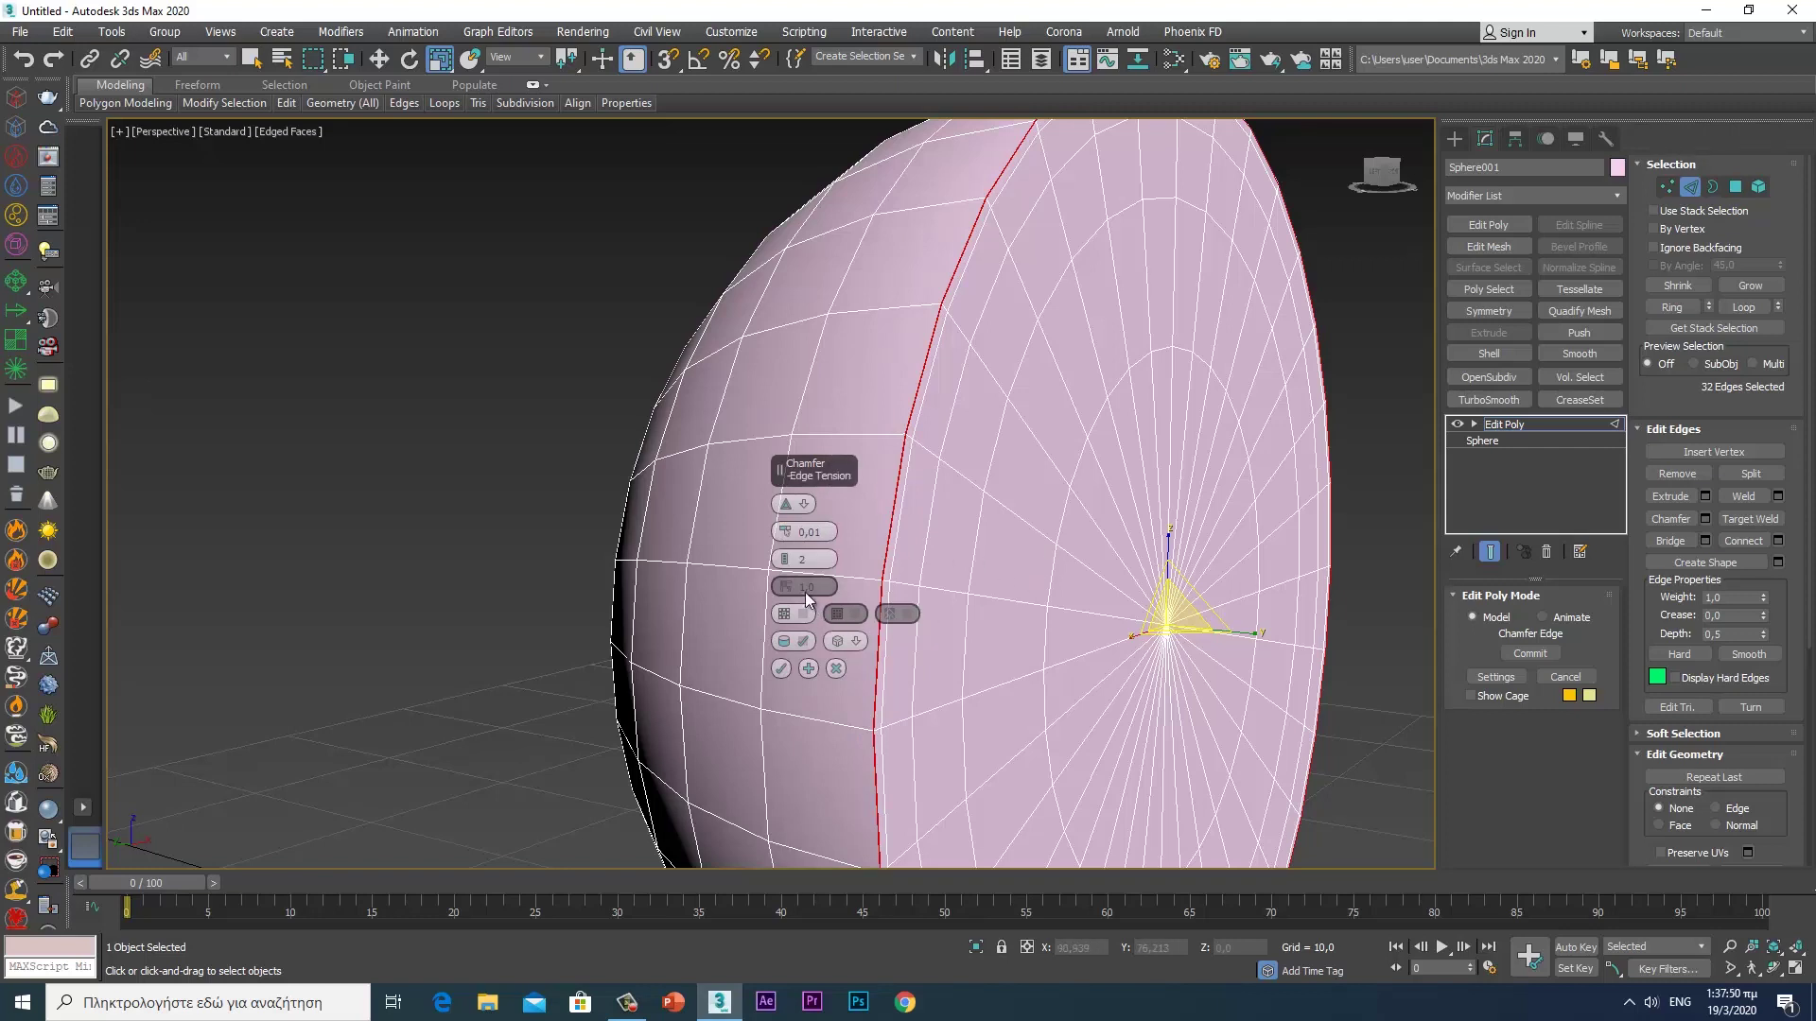
left_click(781, 668)
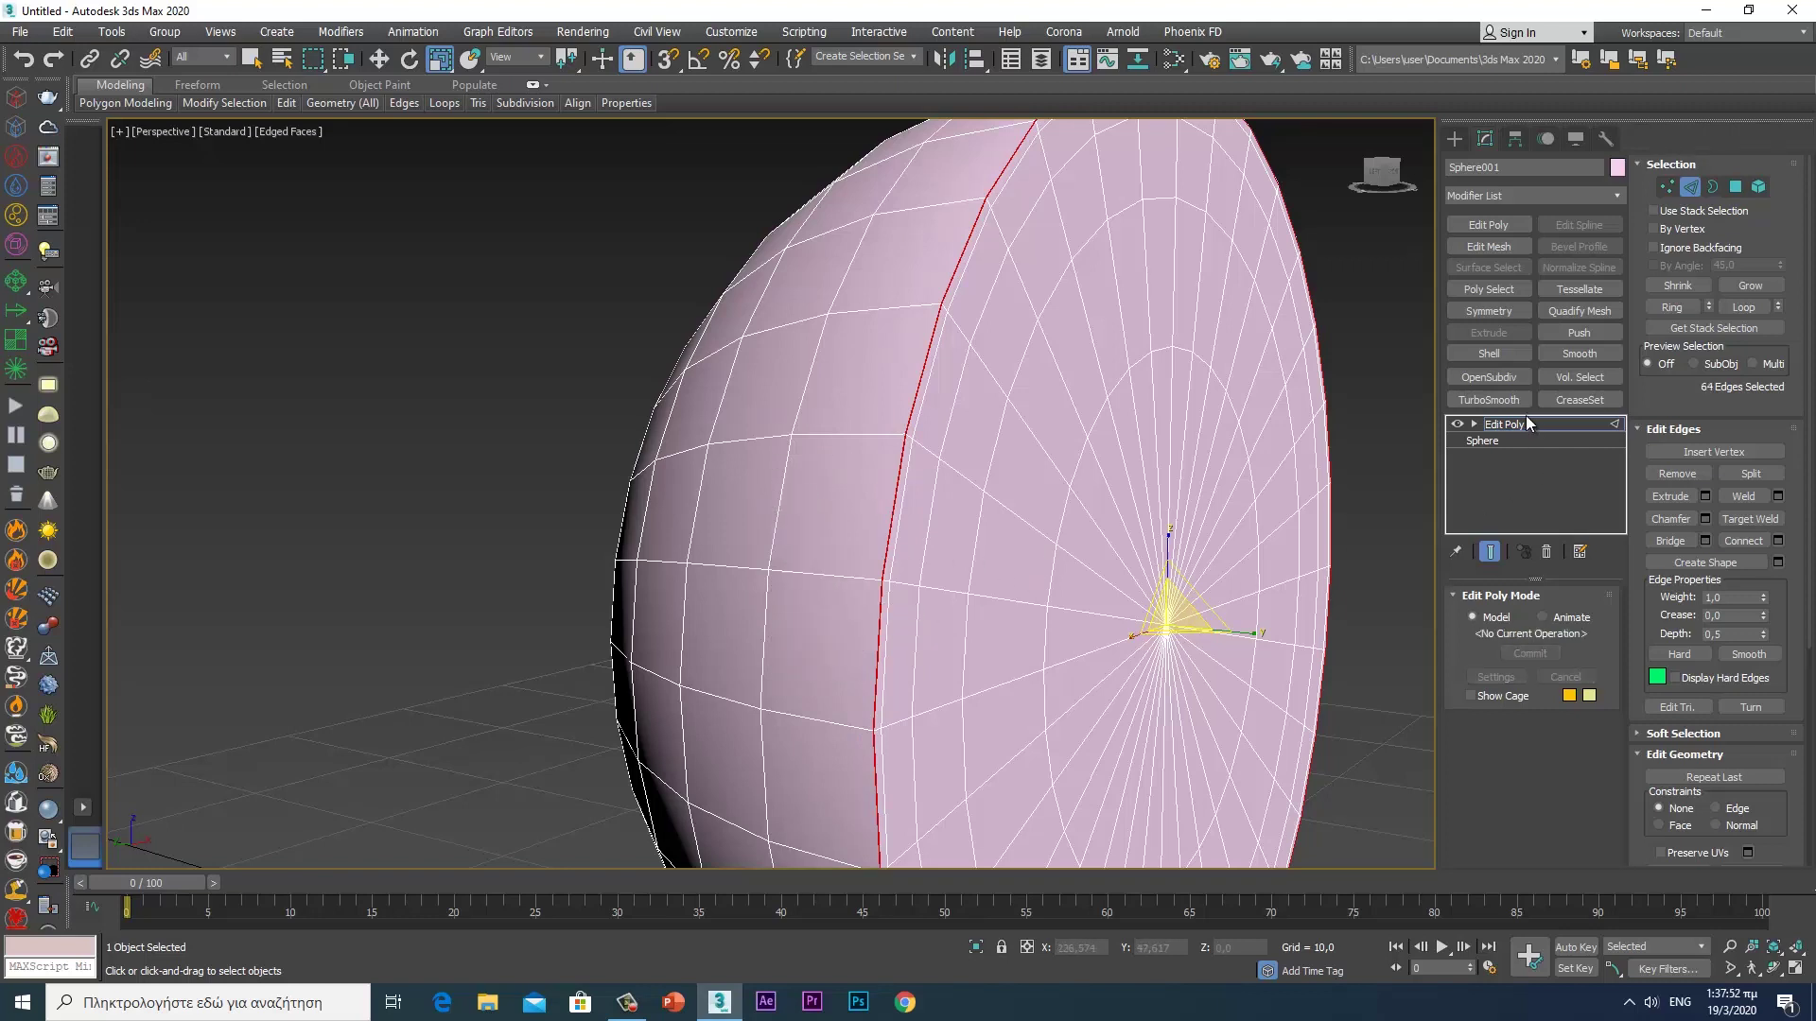
left_click(1484, 401)
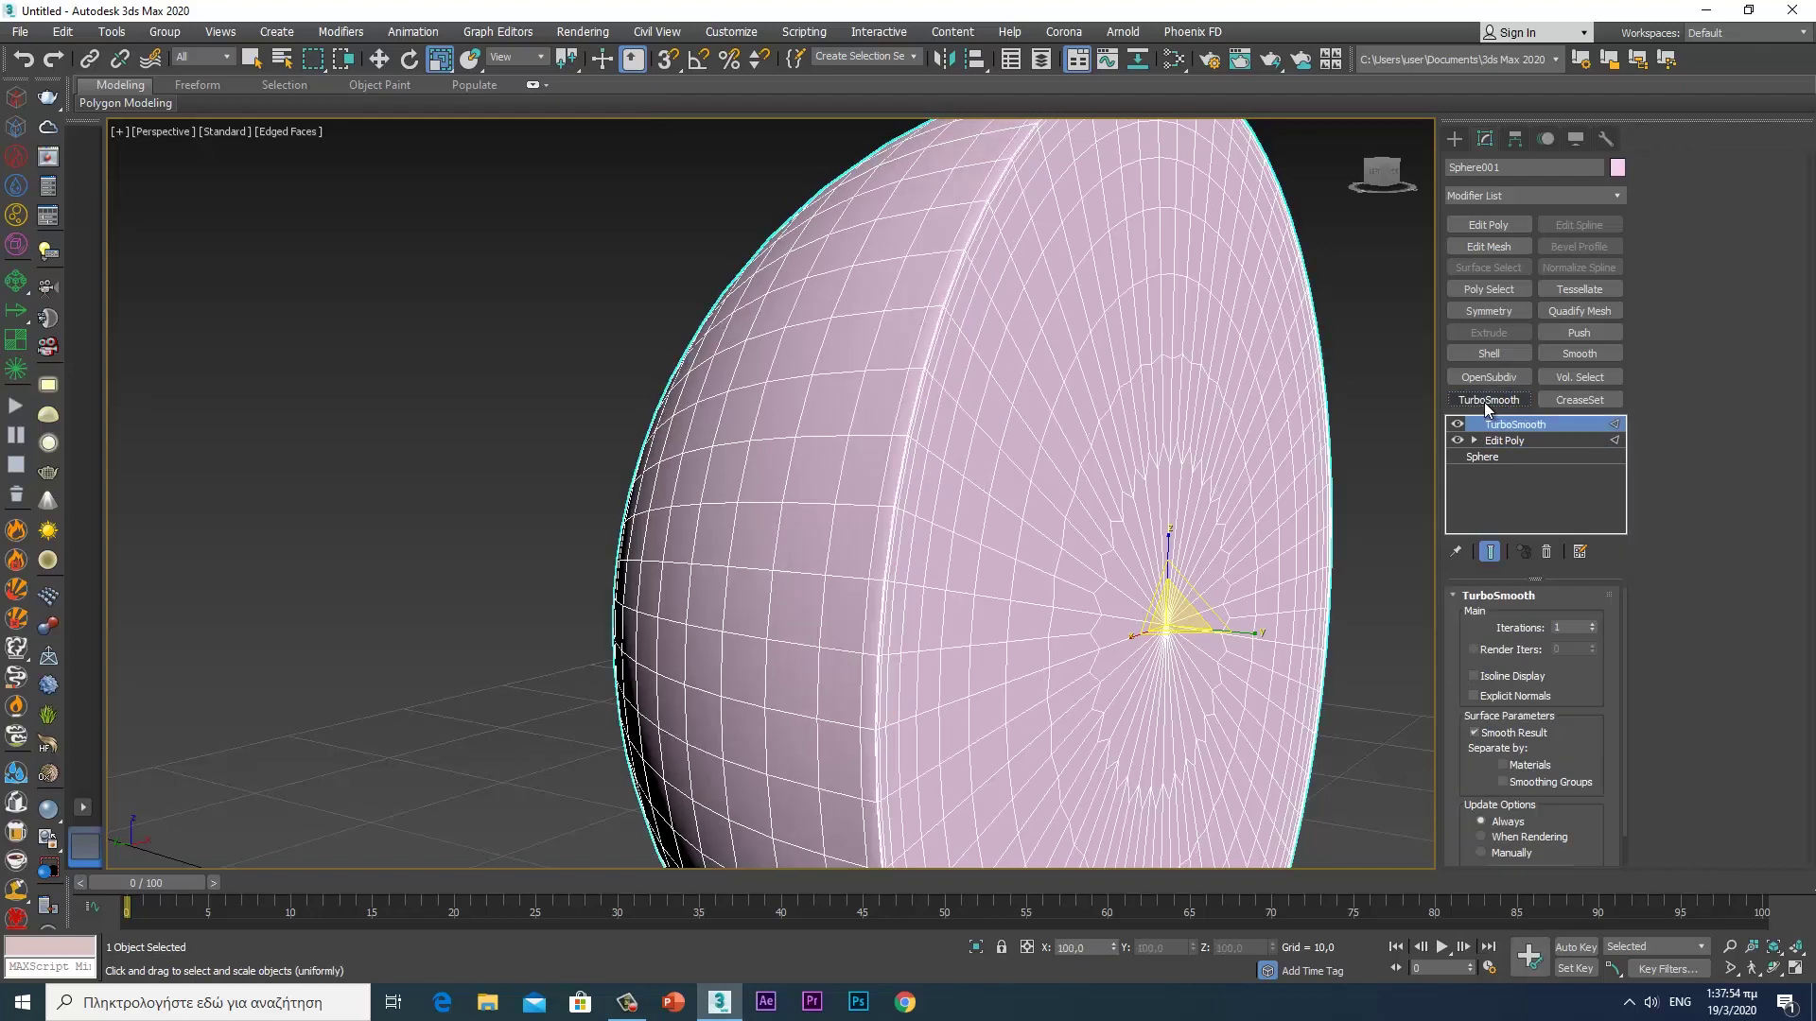
- Set TurboSmooth to 3 iterations, then hide its viewport effect to inspect the coarse dome
left_click(1591, 623)
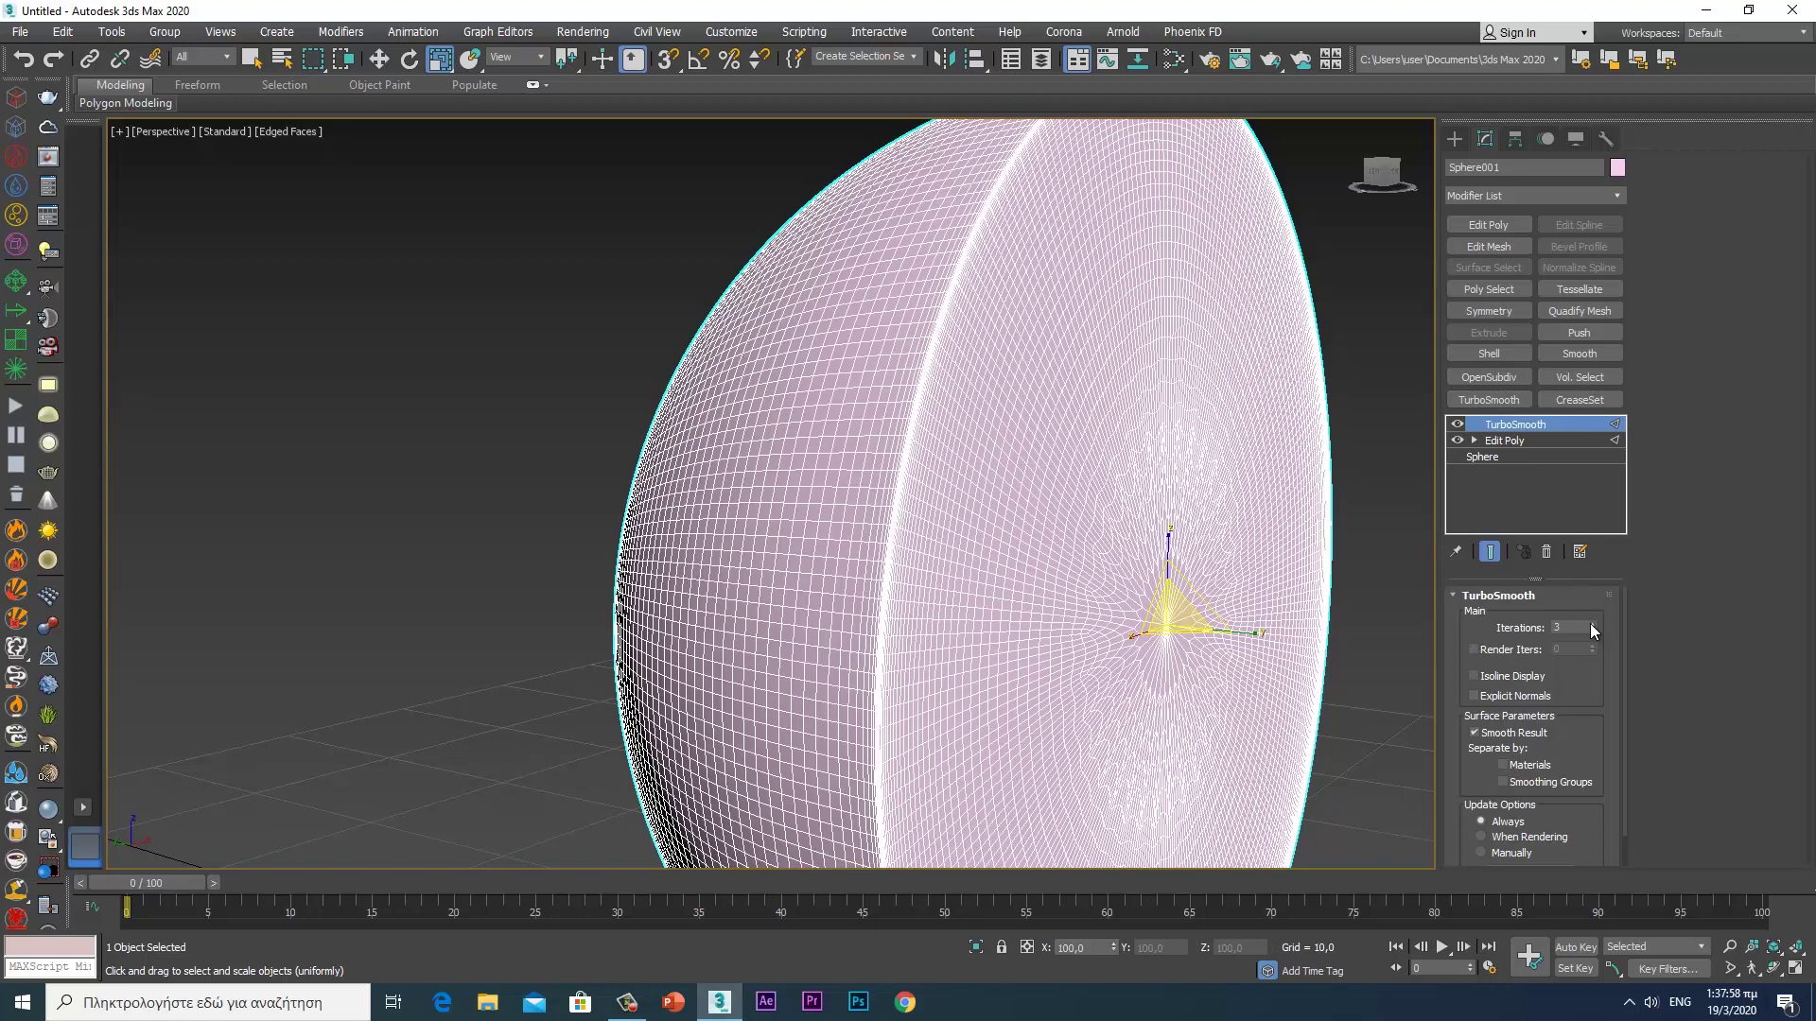
key("F4")
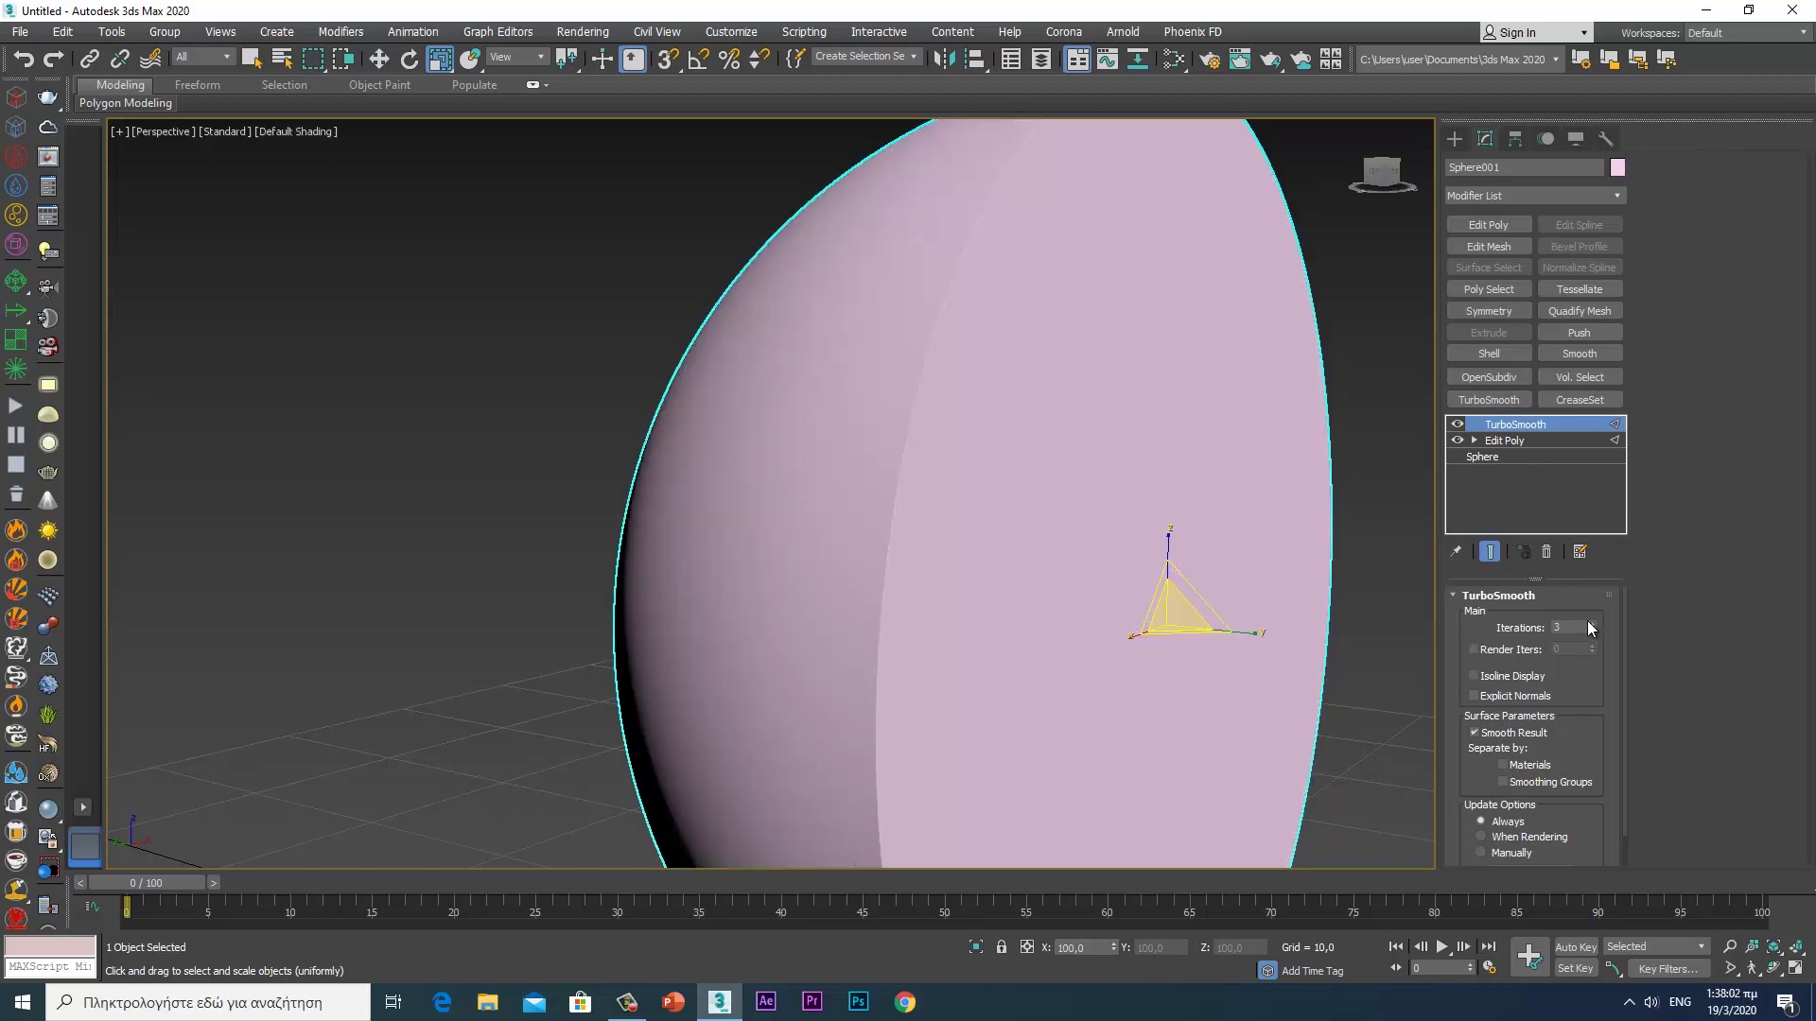
key("F4")
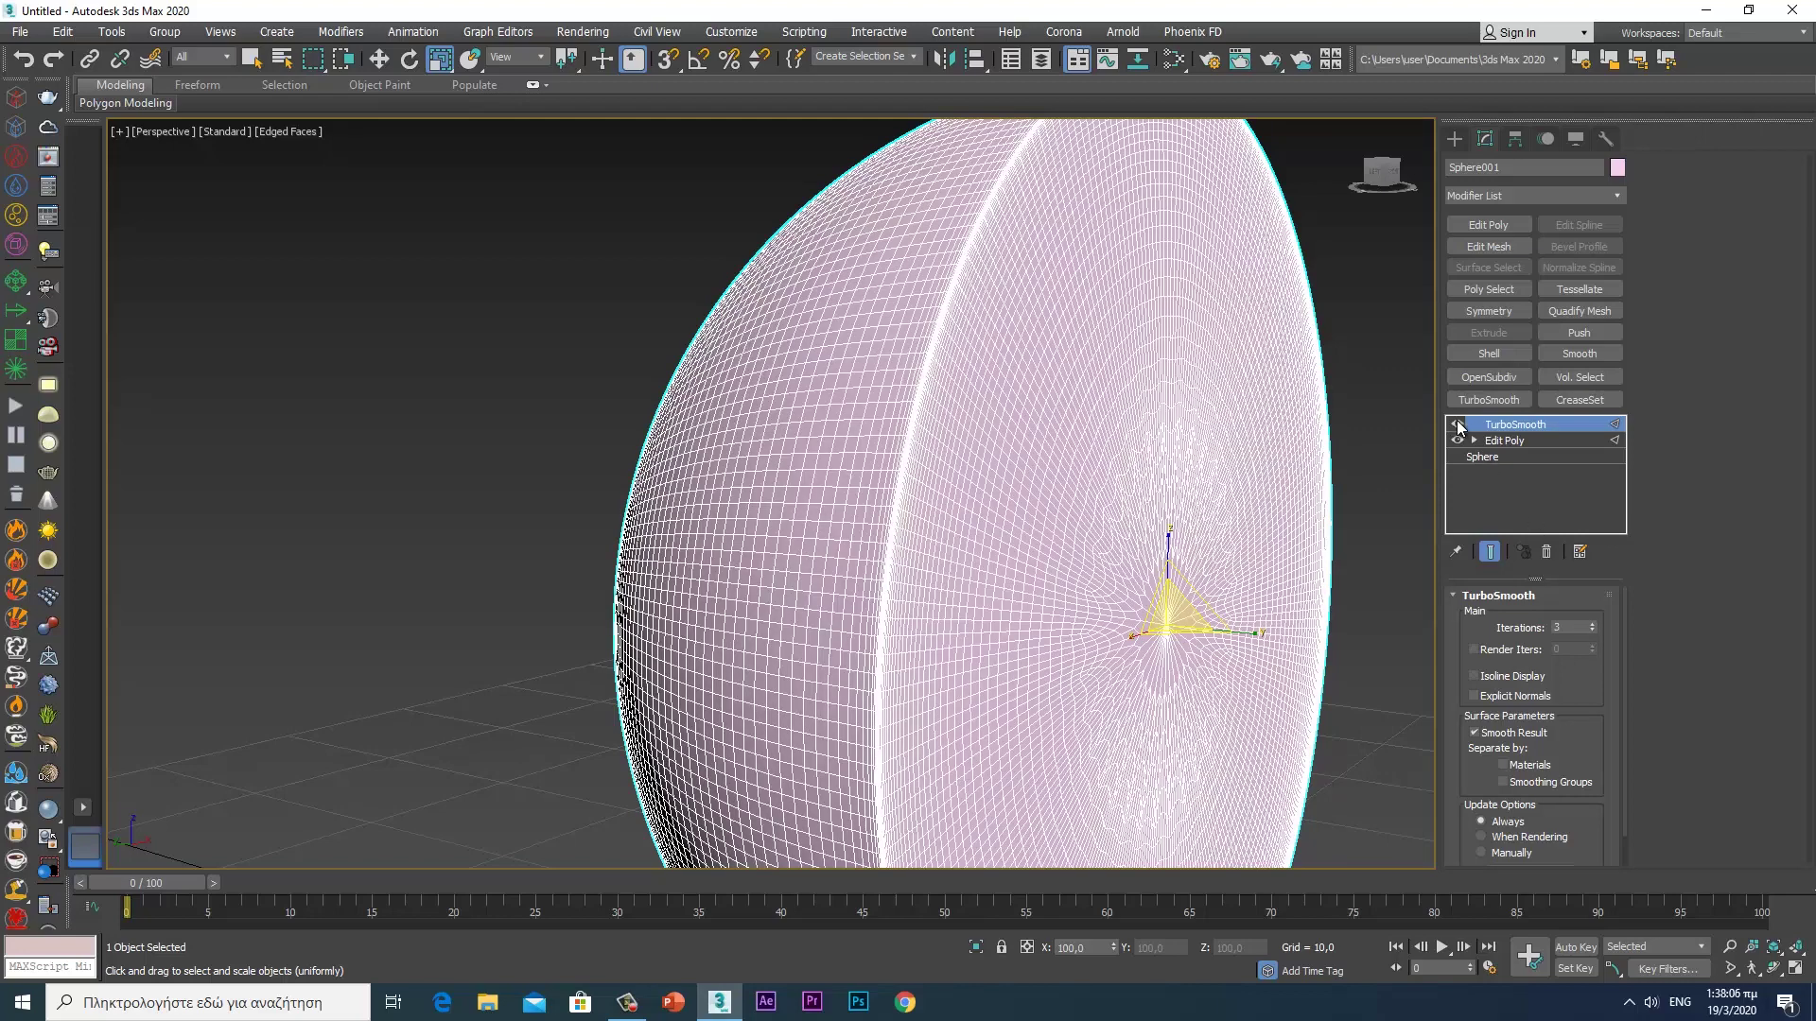
left_click(1457, 424)
scroll(1110, 419, "down", 3)
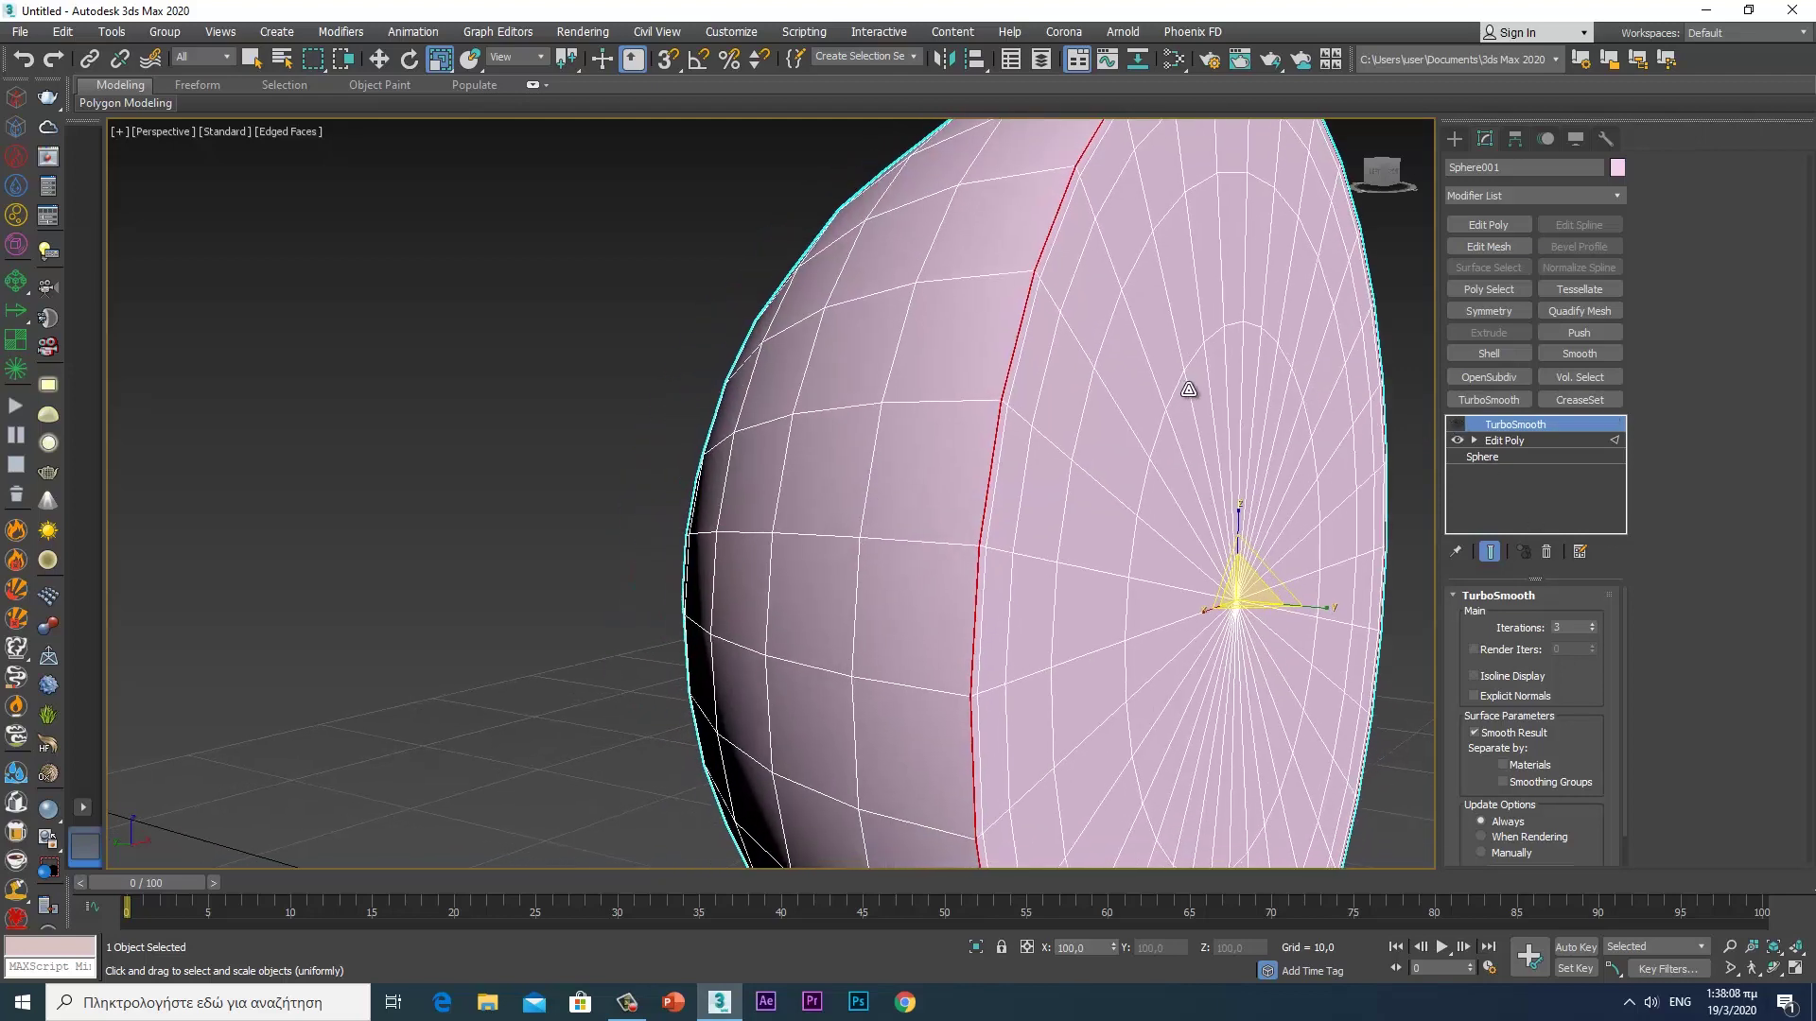
scroll(1194, 388, "down", 4)
mouse_move(1194, 376)
middle_mouse_down("alt")
mouse_move(1298, 389)
mouse_move(1357, 373)
mouse_move(1304, 411)
middle_mouse_up("alt")
scroll(1304, 410, "up", 2)
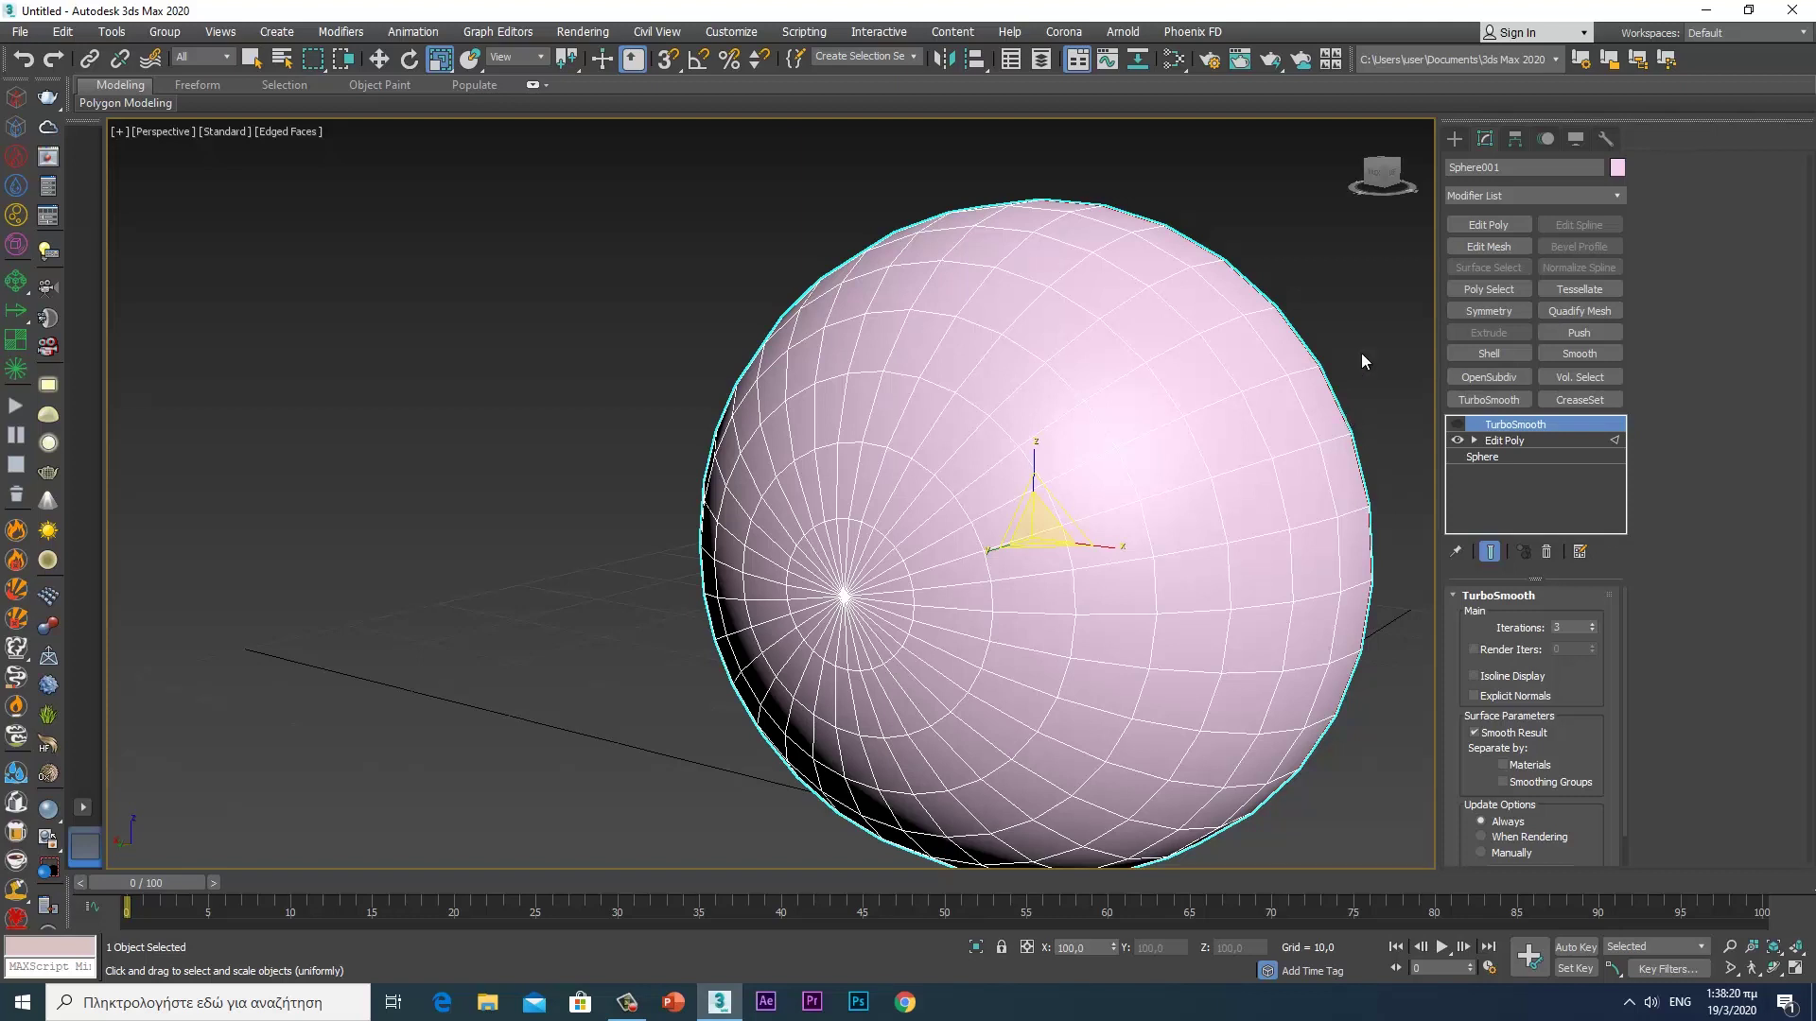
- Return to Edit Poly Polygon mode with a maximized Front view and pick a top rim polygon
left_click(1525, 437)
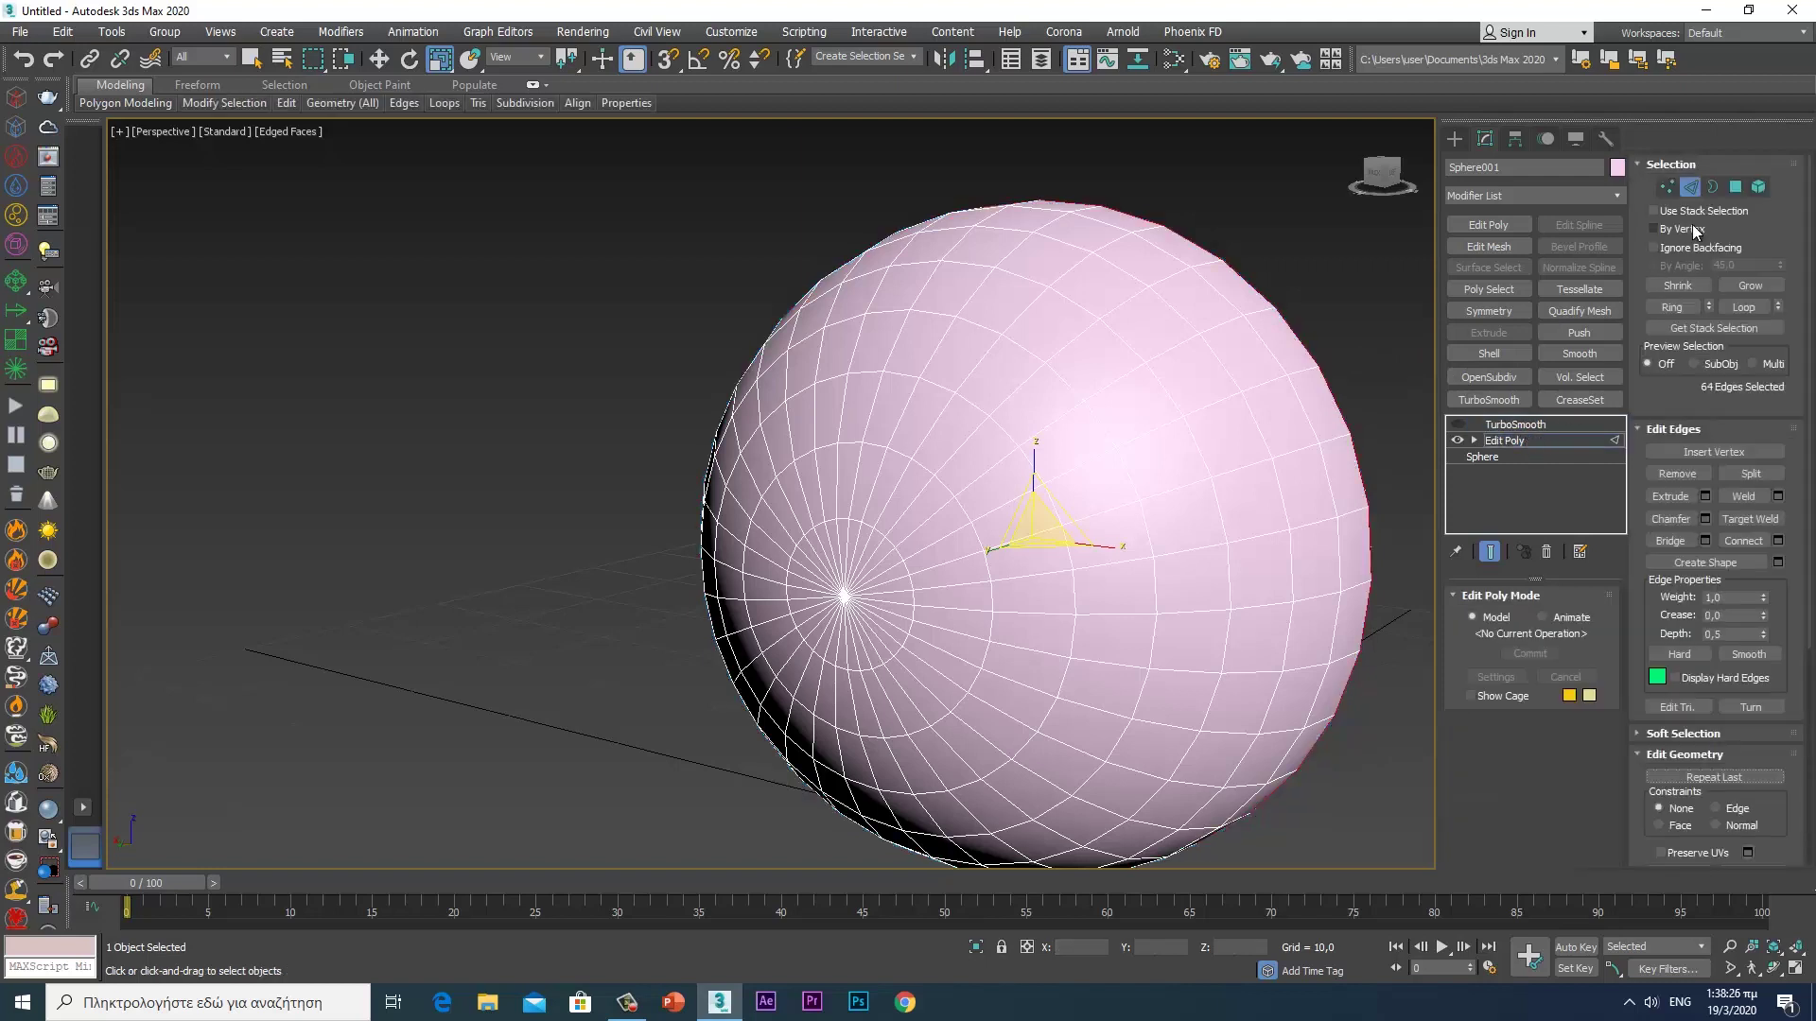
left_click(1739, 184)
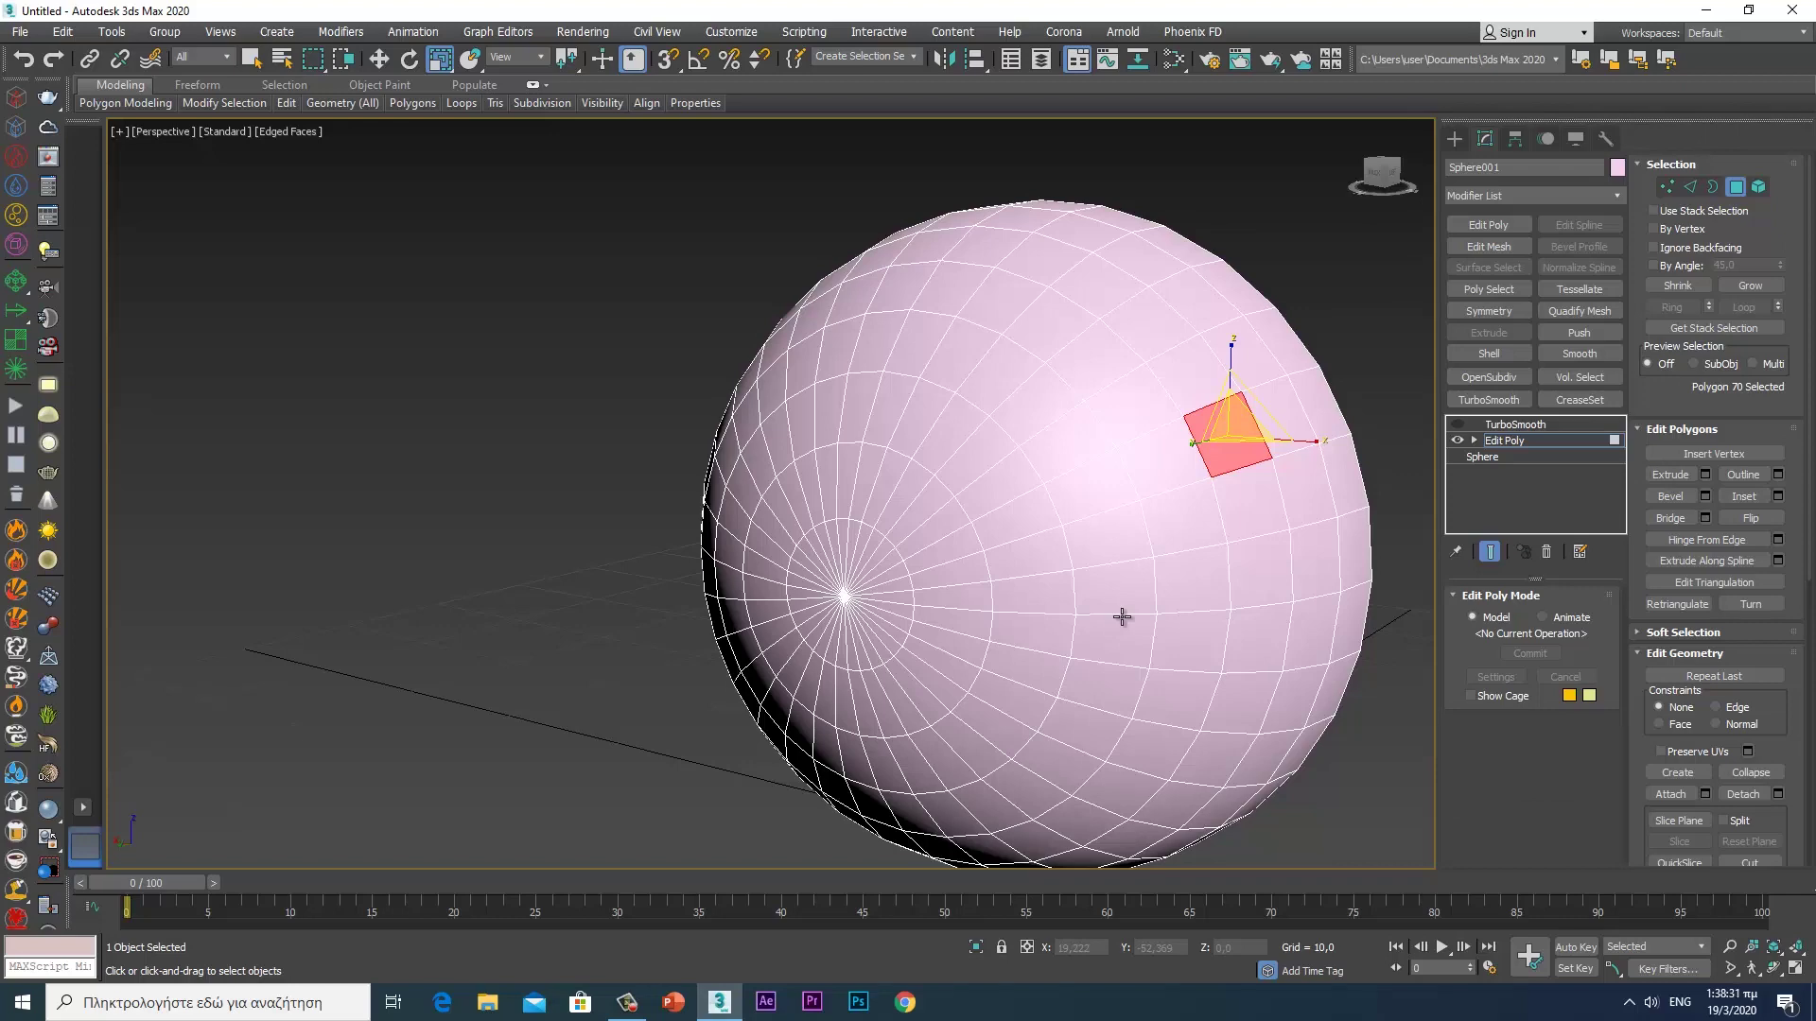
key("alt+w")
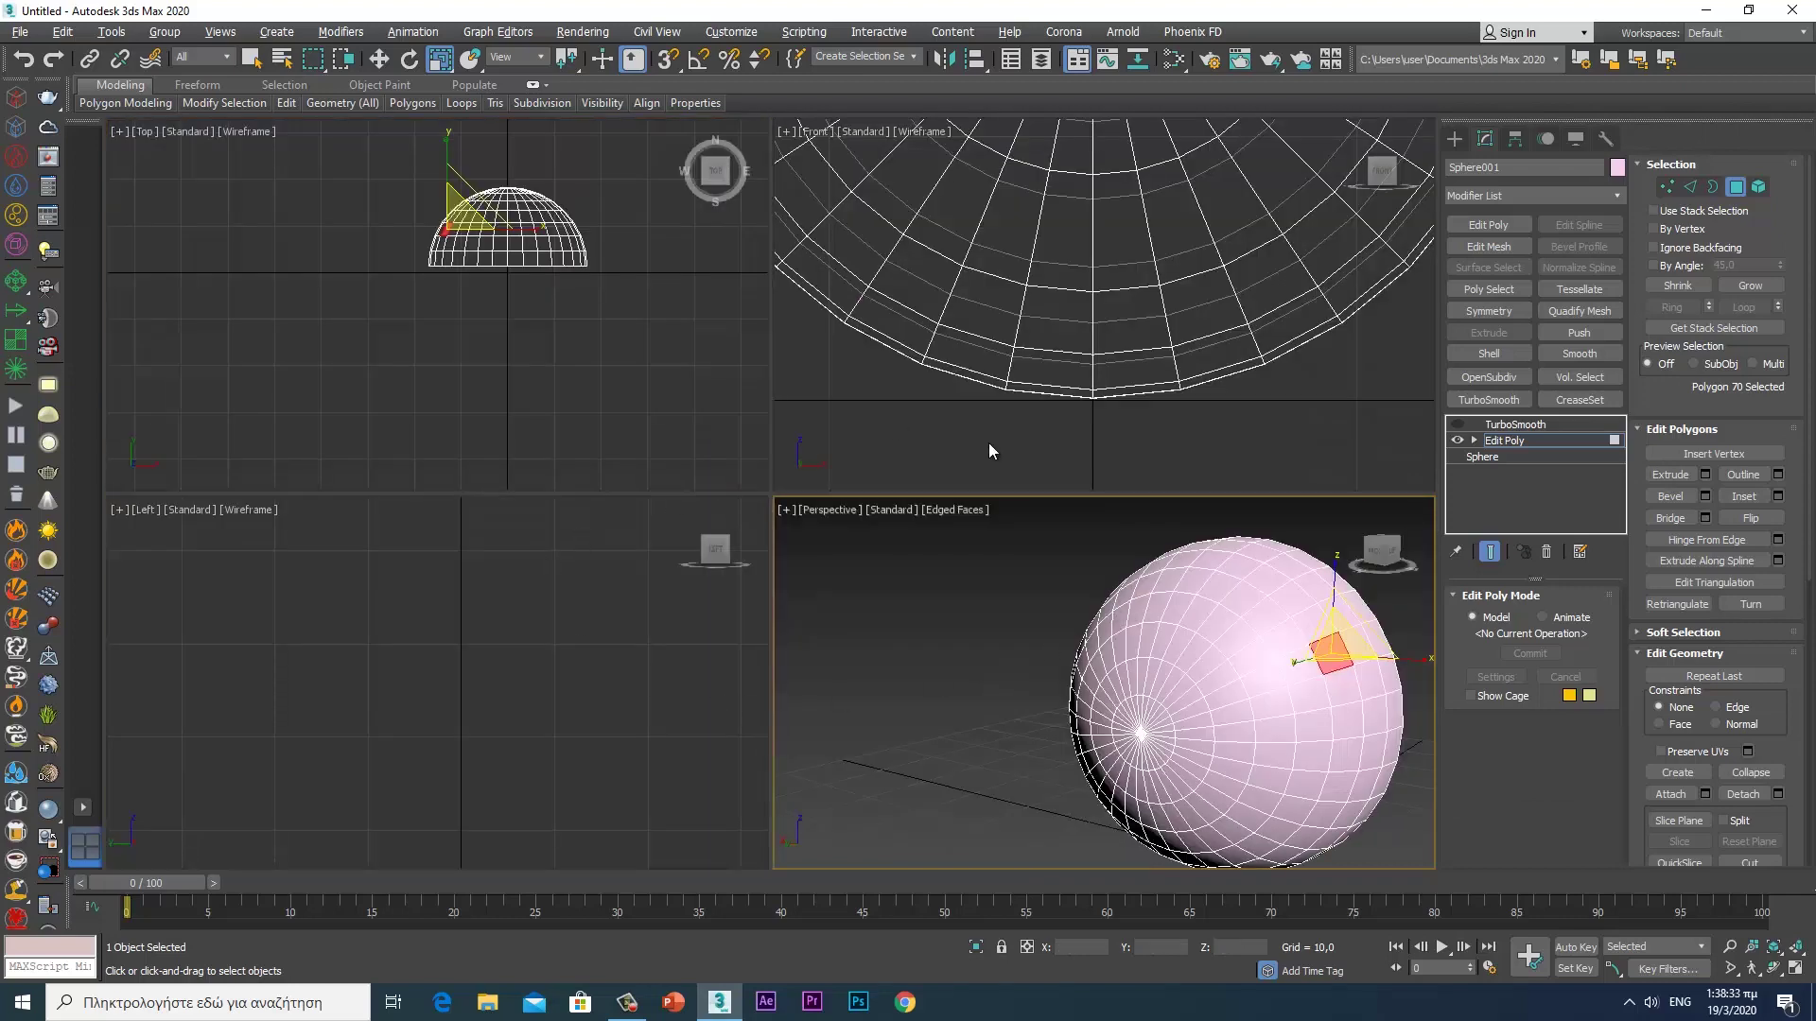
key("alt+w")
scroll(1087, 490, "down", 3)
scroll(1088, 490, "down", 3)
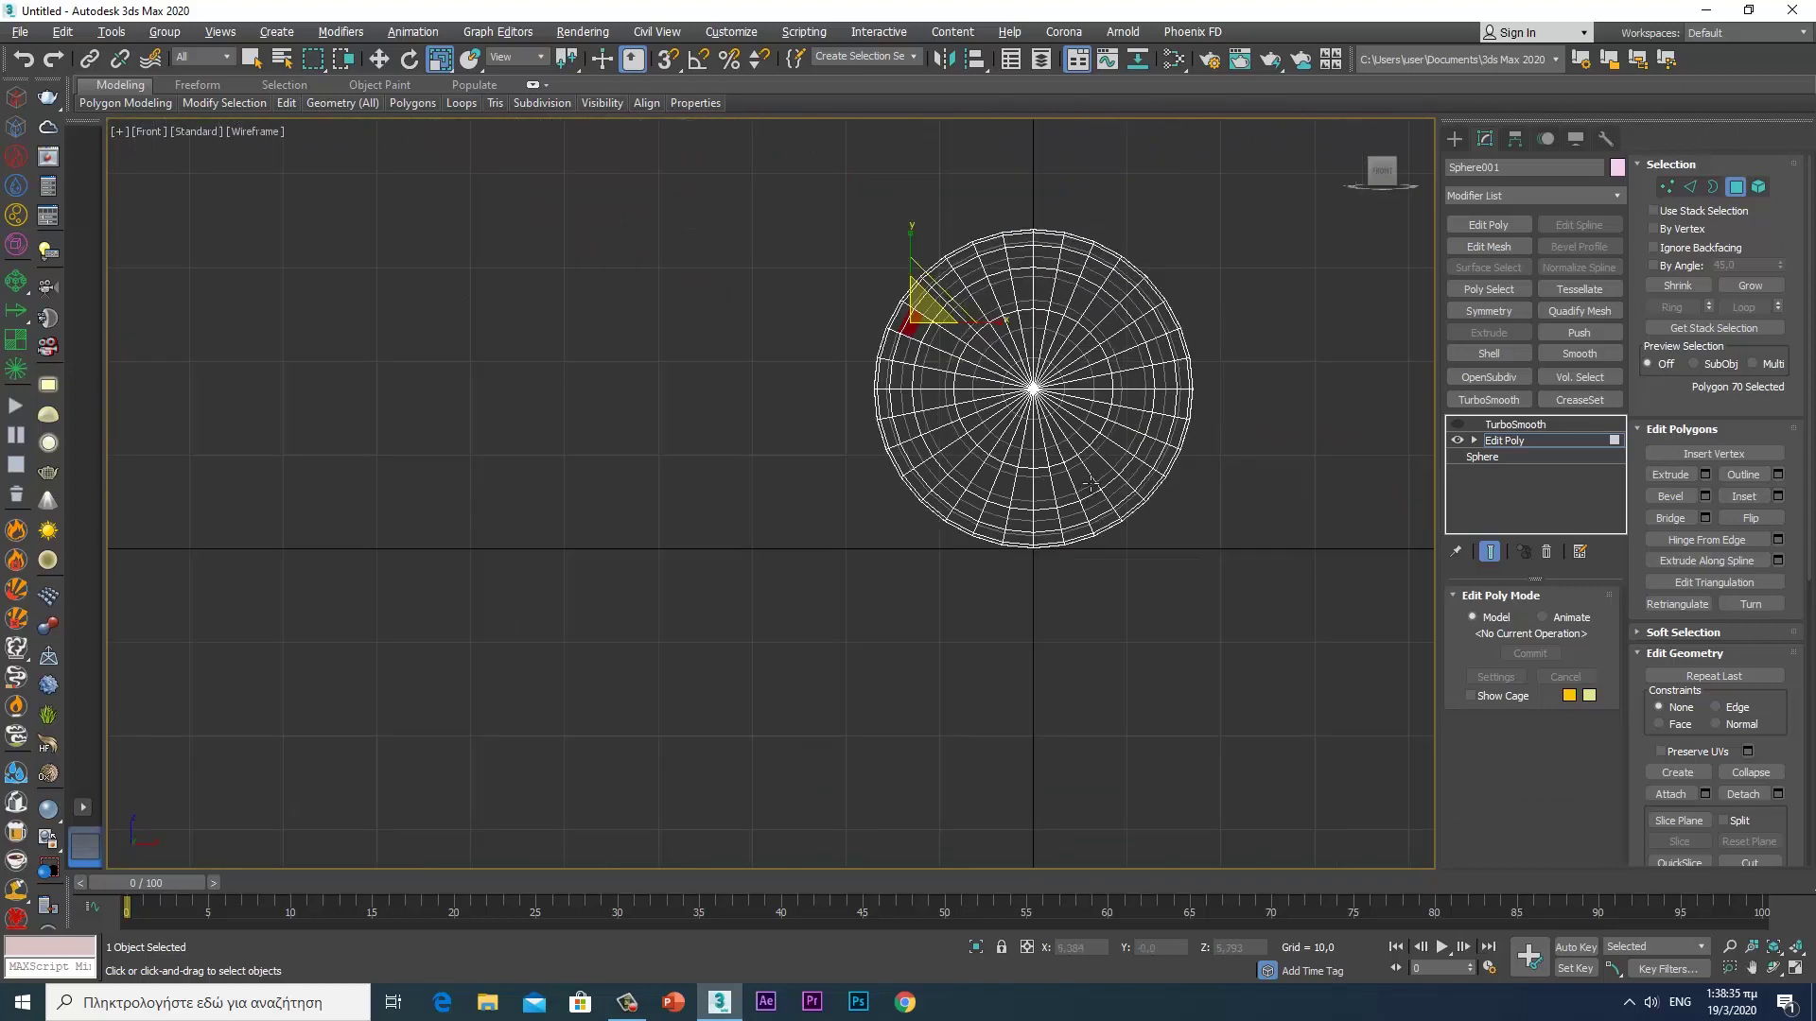
scroll(1083, 494, "up", 3)
scroll(1079, 515, "down", 1)
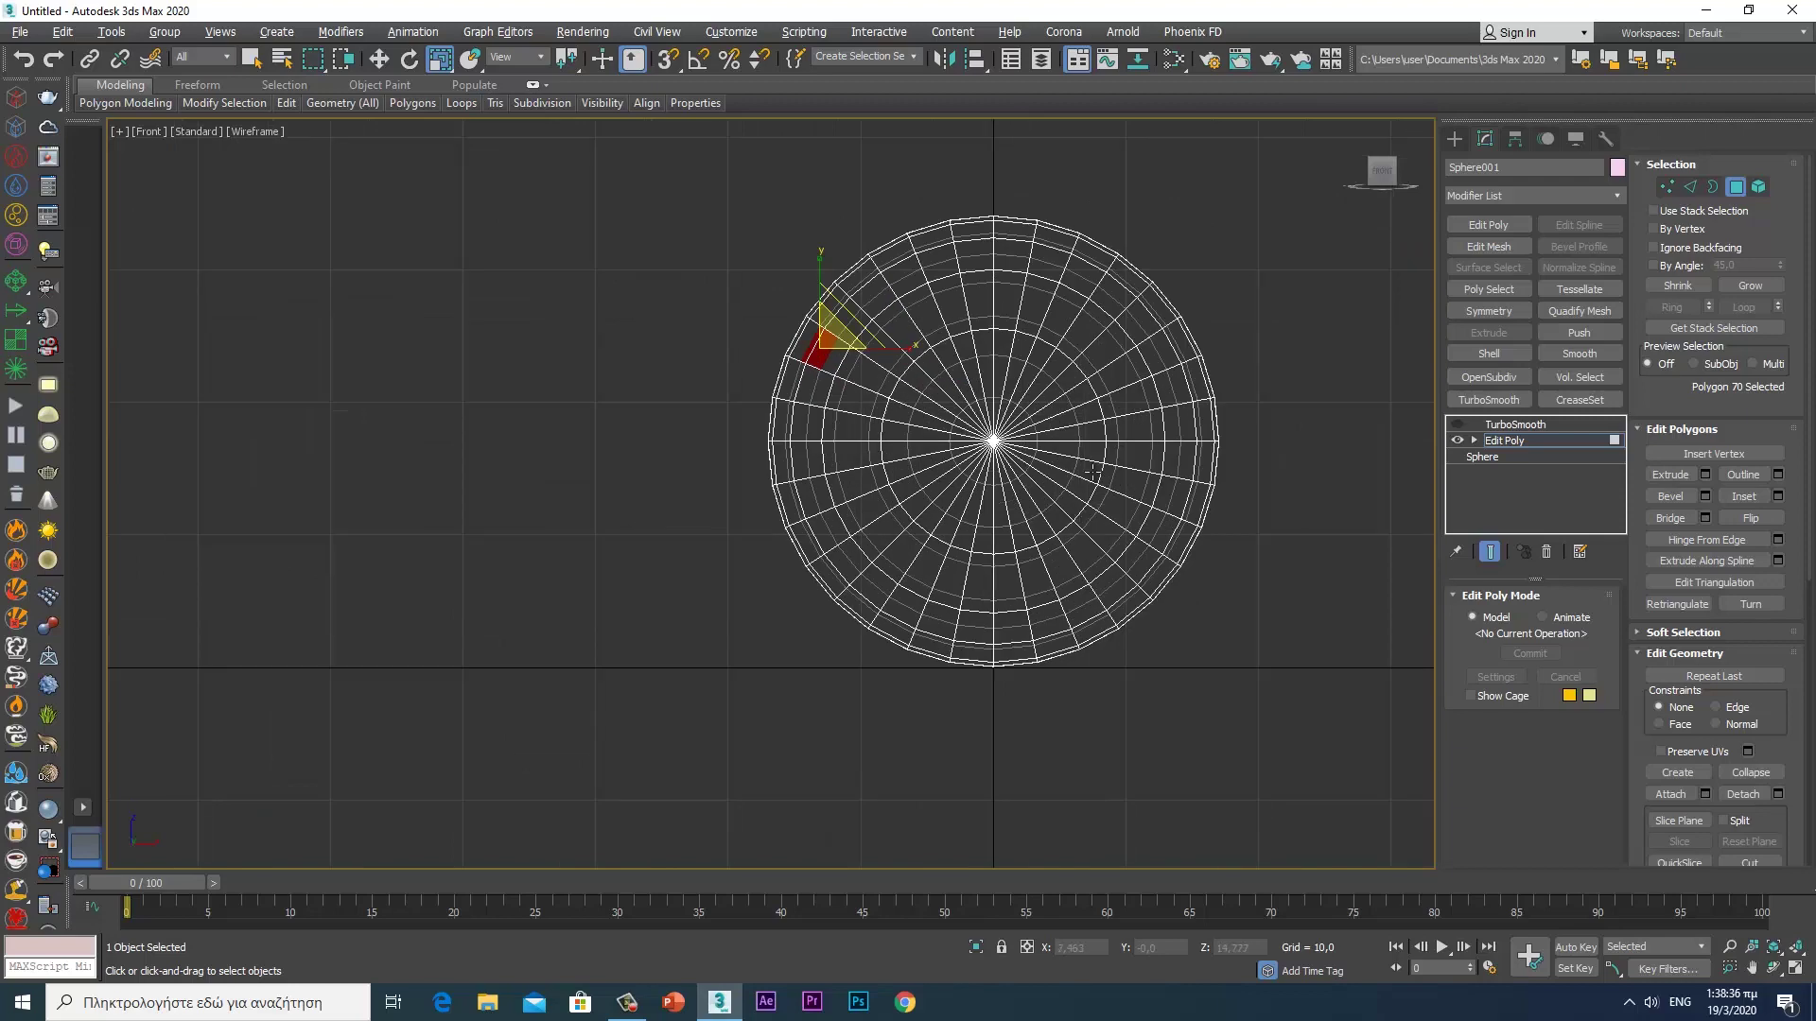
scroll(1086, 520, "up", 1)
scroll(1068, 501, "up", 2)
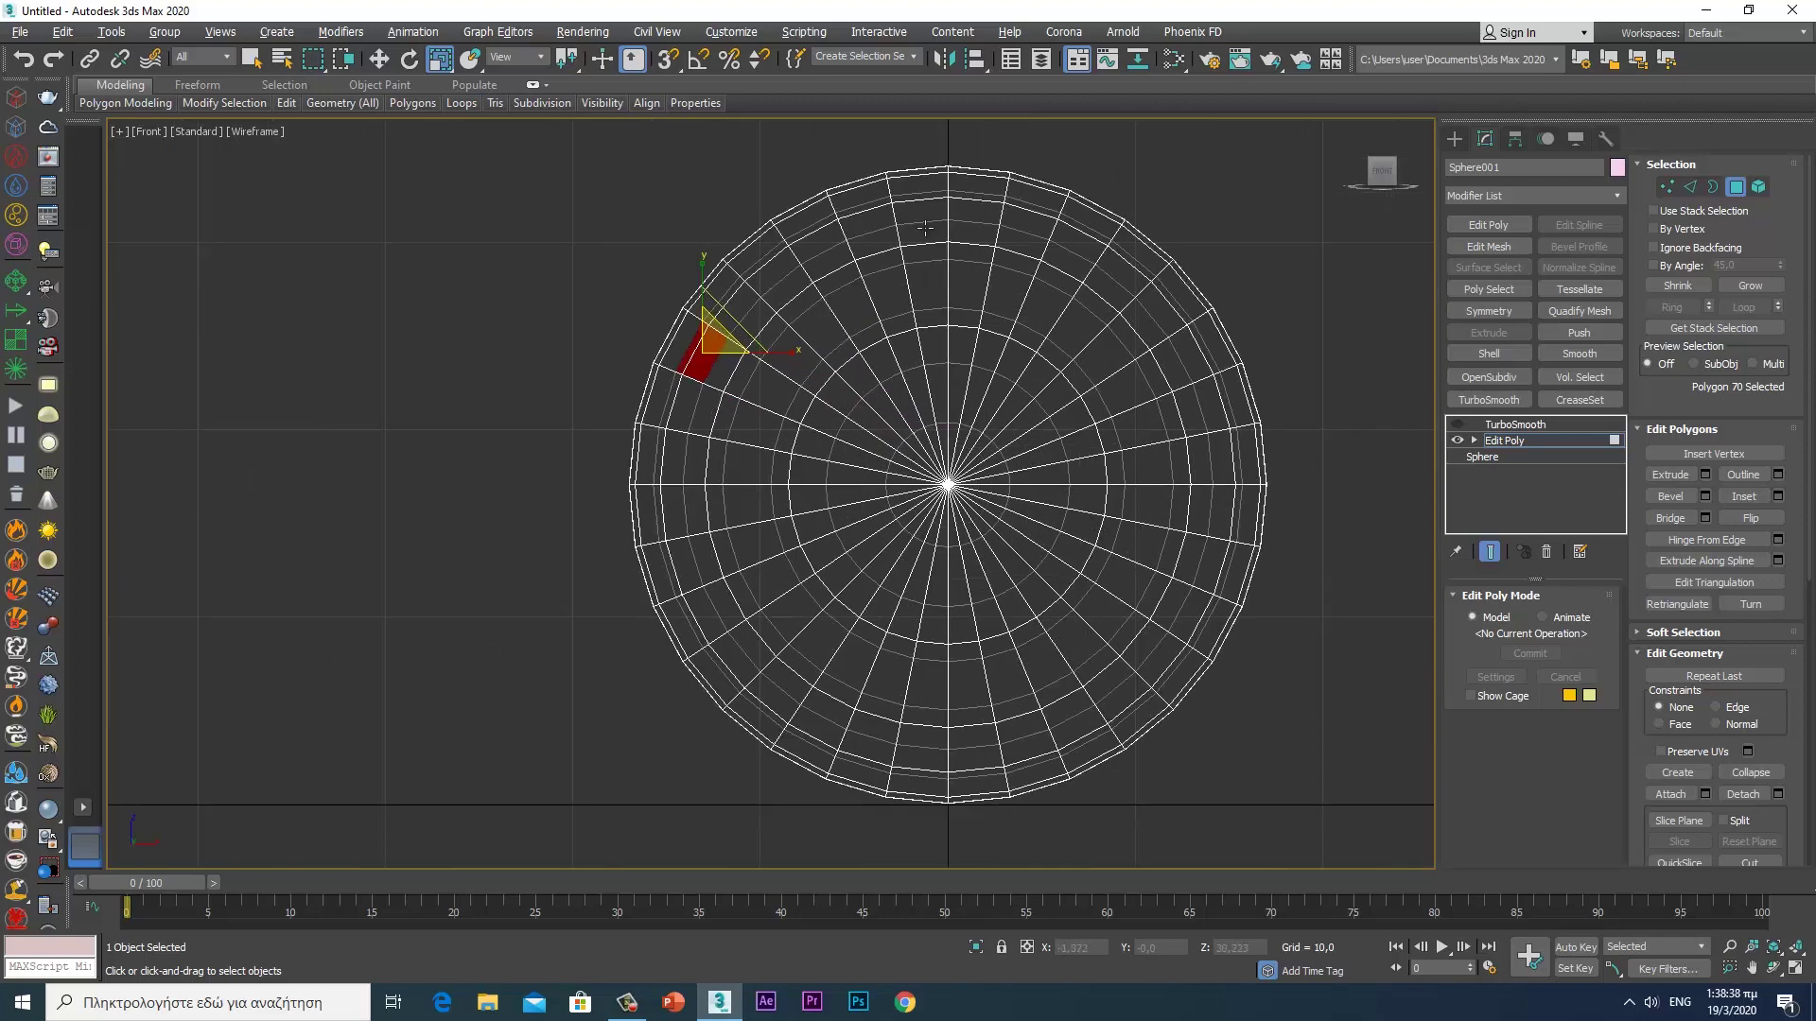
left_click(923, 187)
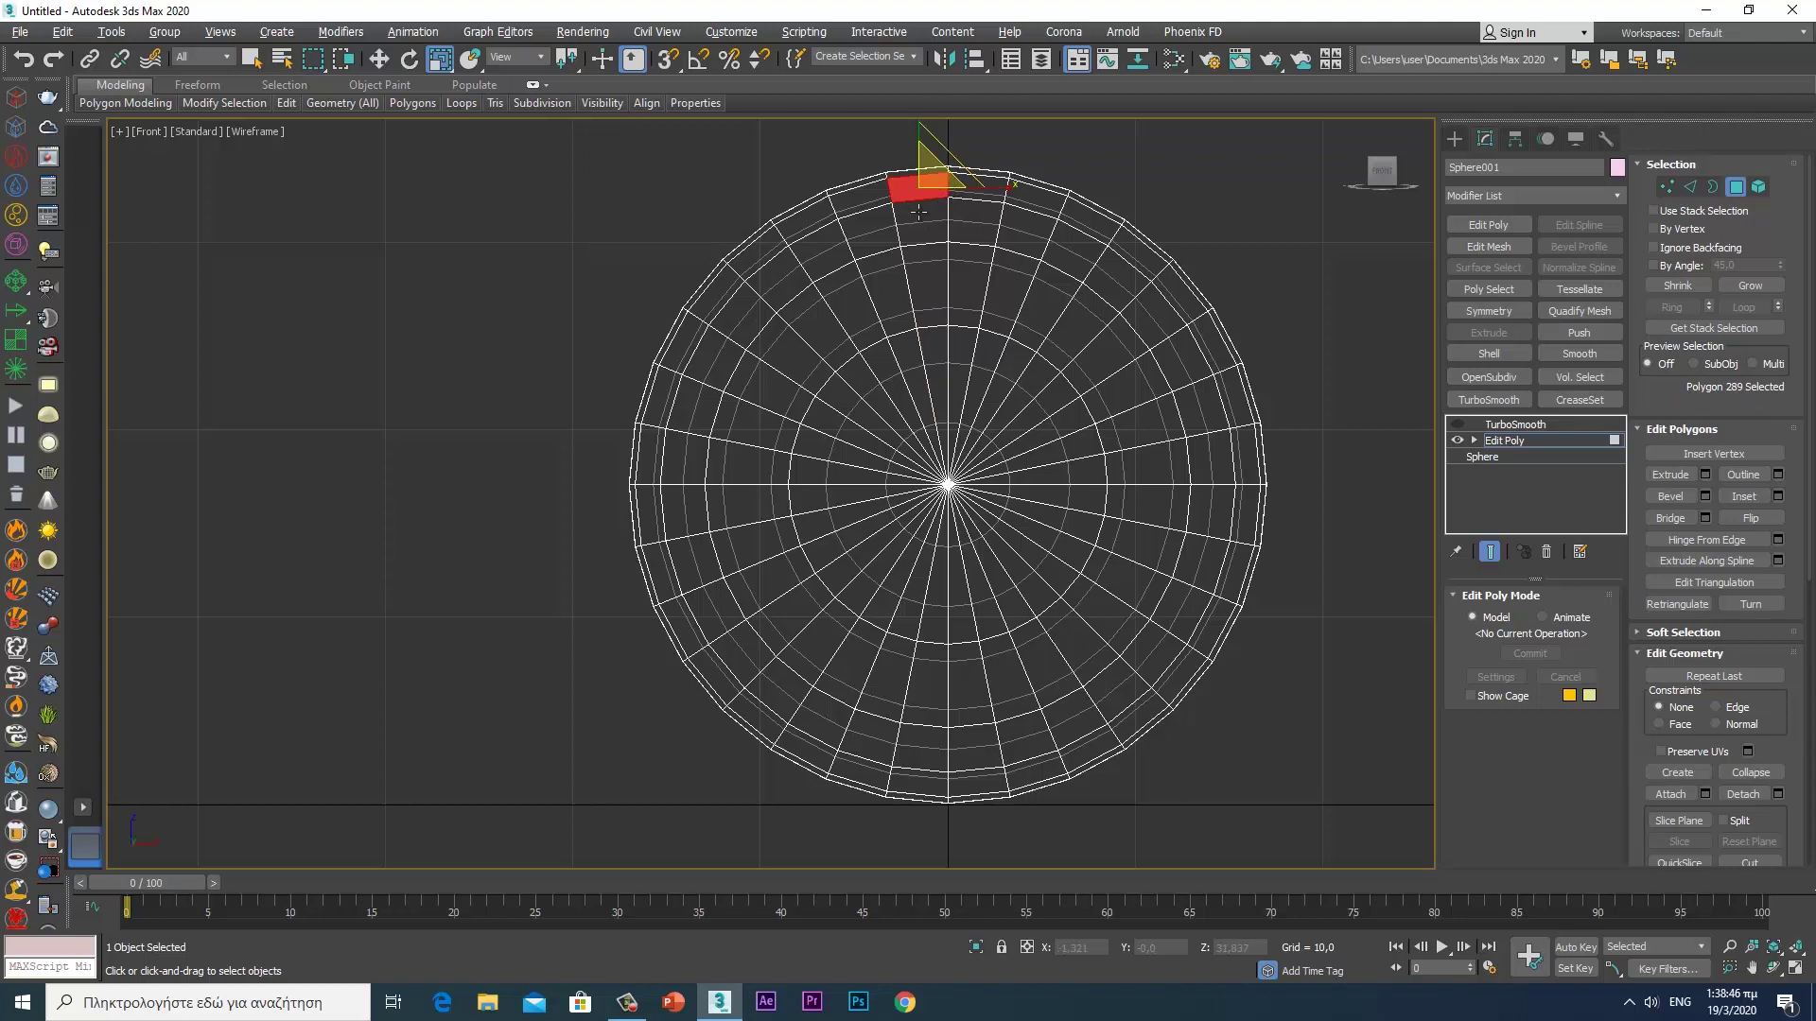
- Select polygon strips at the top and bottom of the dome's face
left_click(915, 215, "shift")
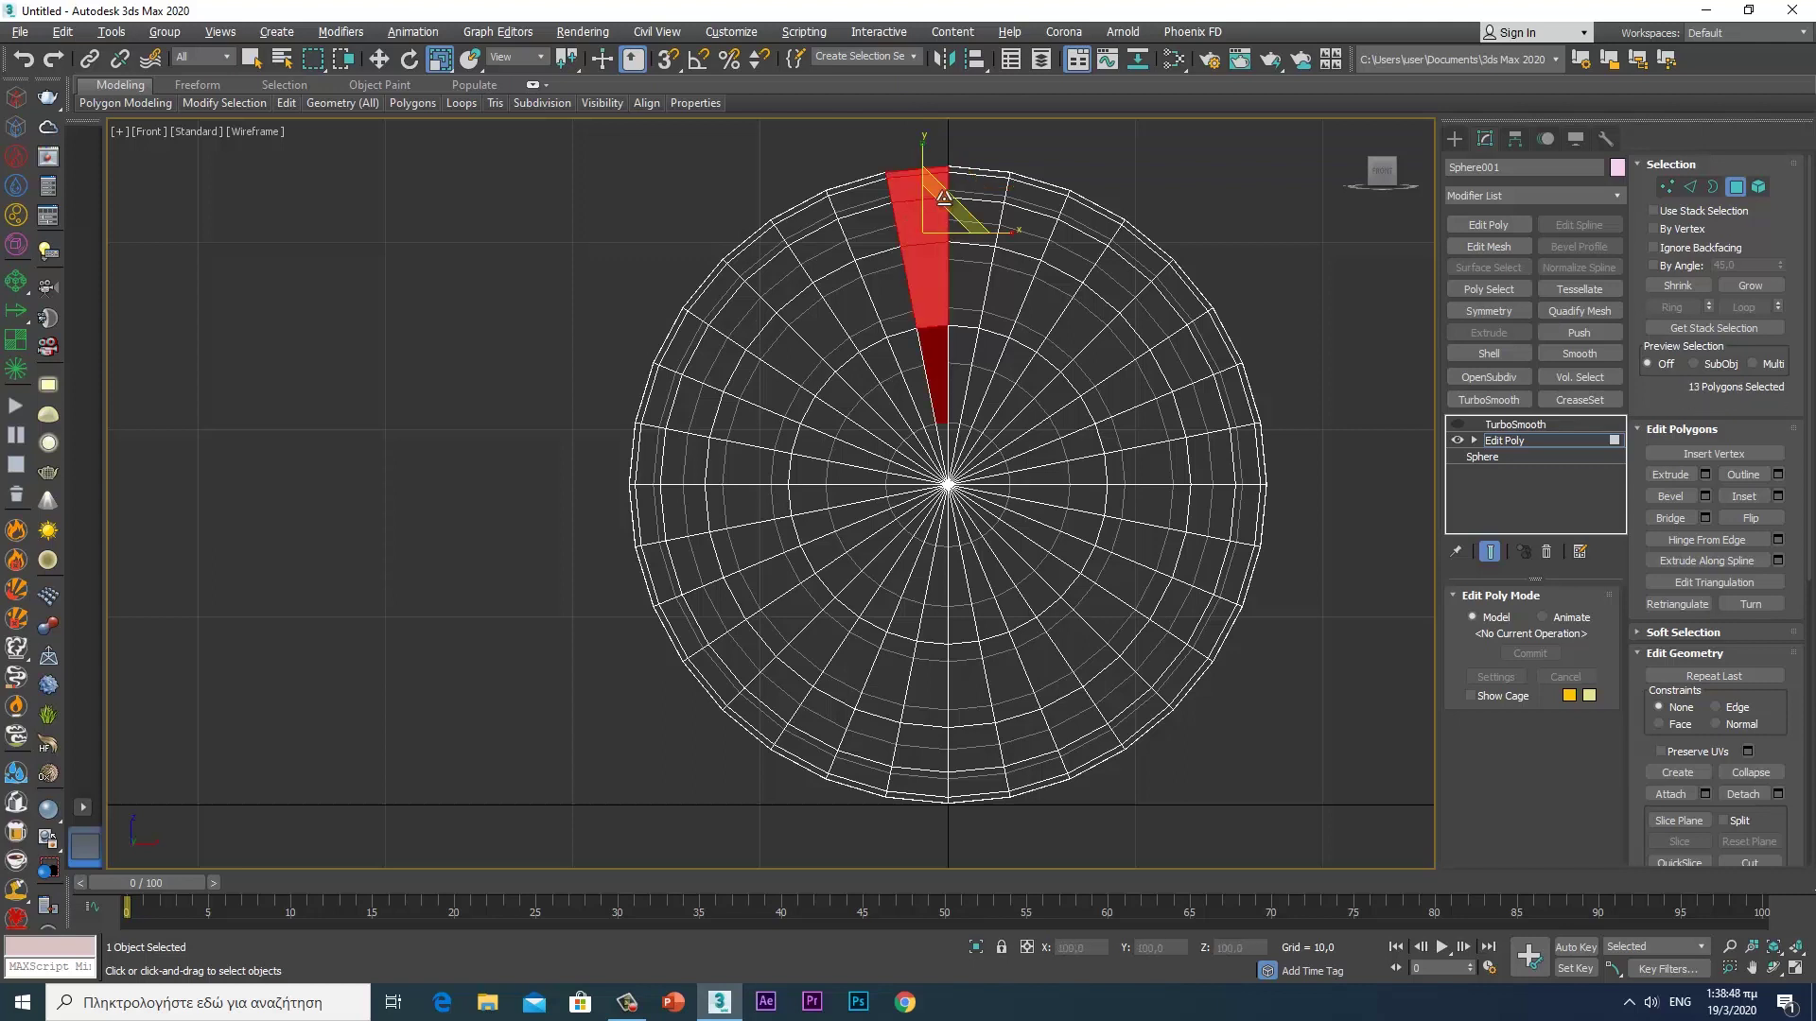
left_click(979, 182, "ctrl")
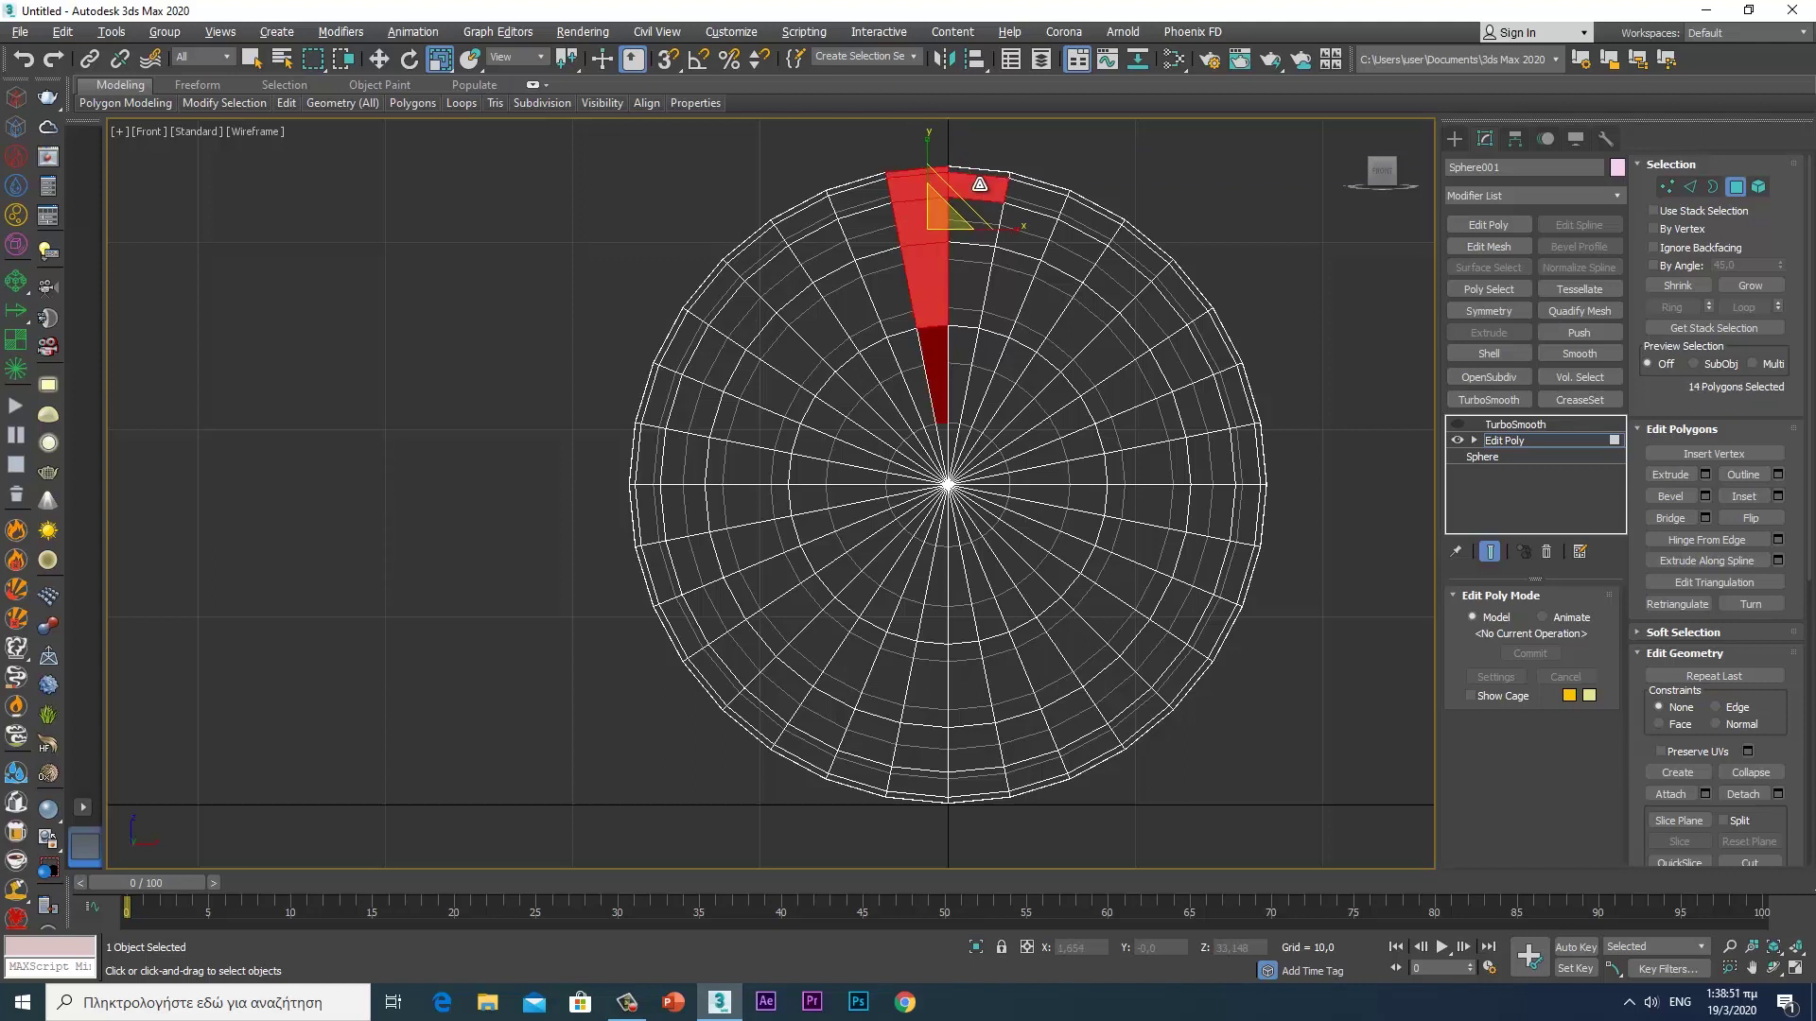
left_click(970, 207, "shift")
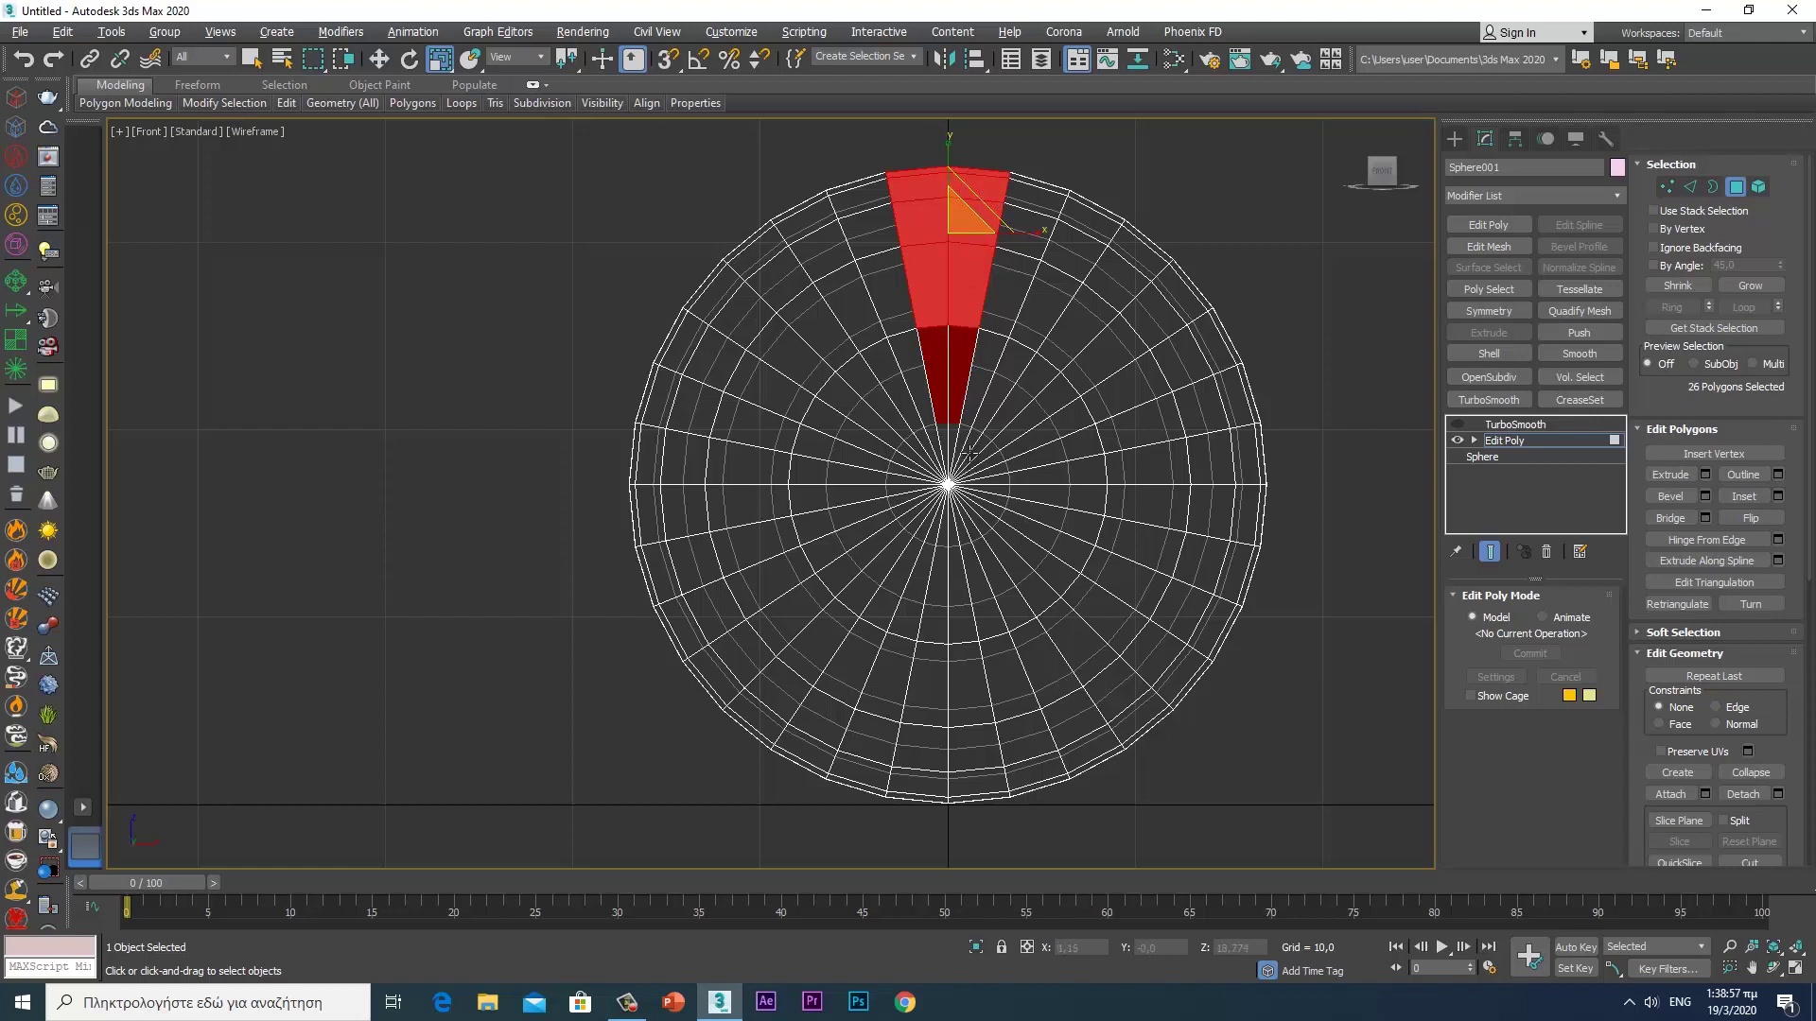
left_click(915, 784, "ctrl")
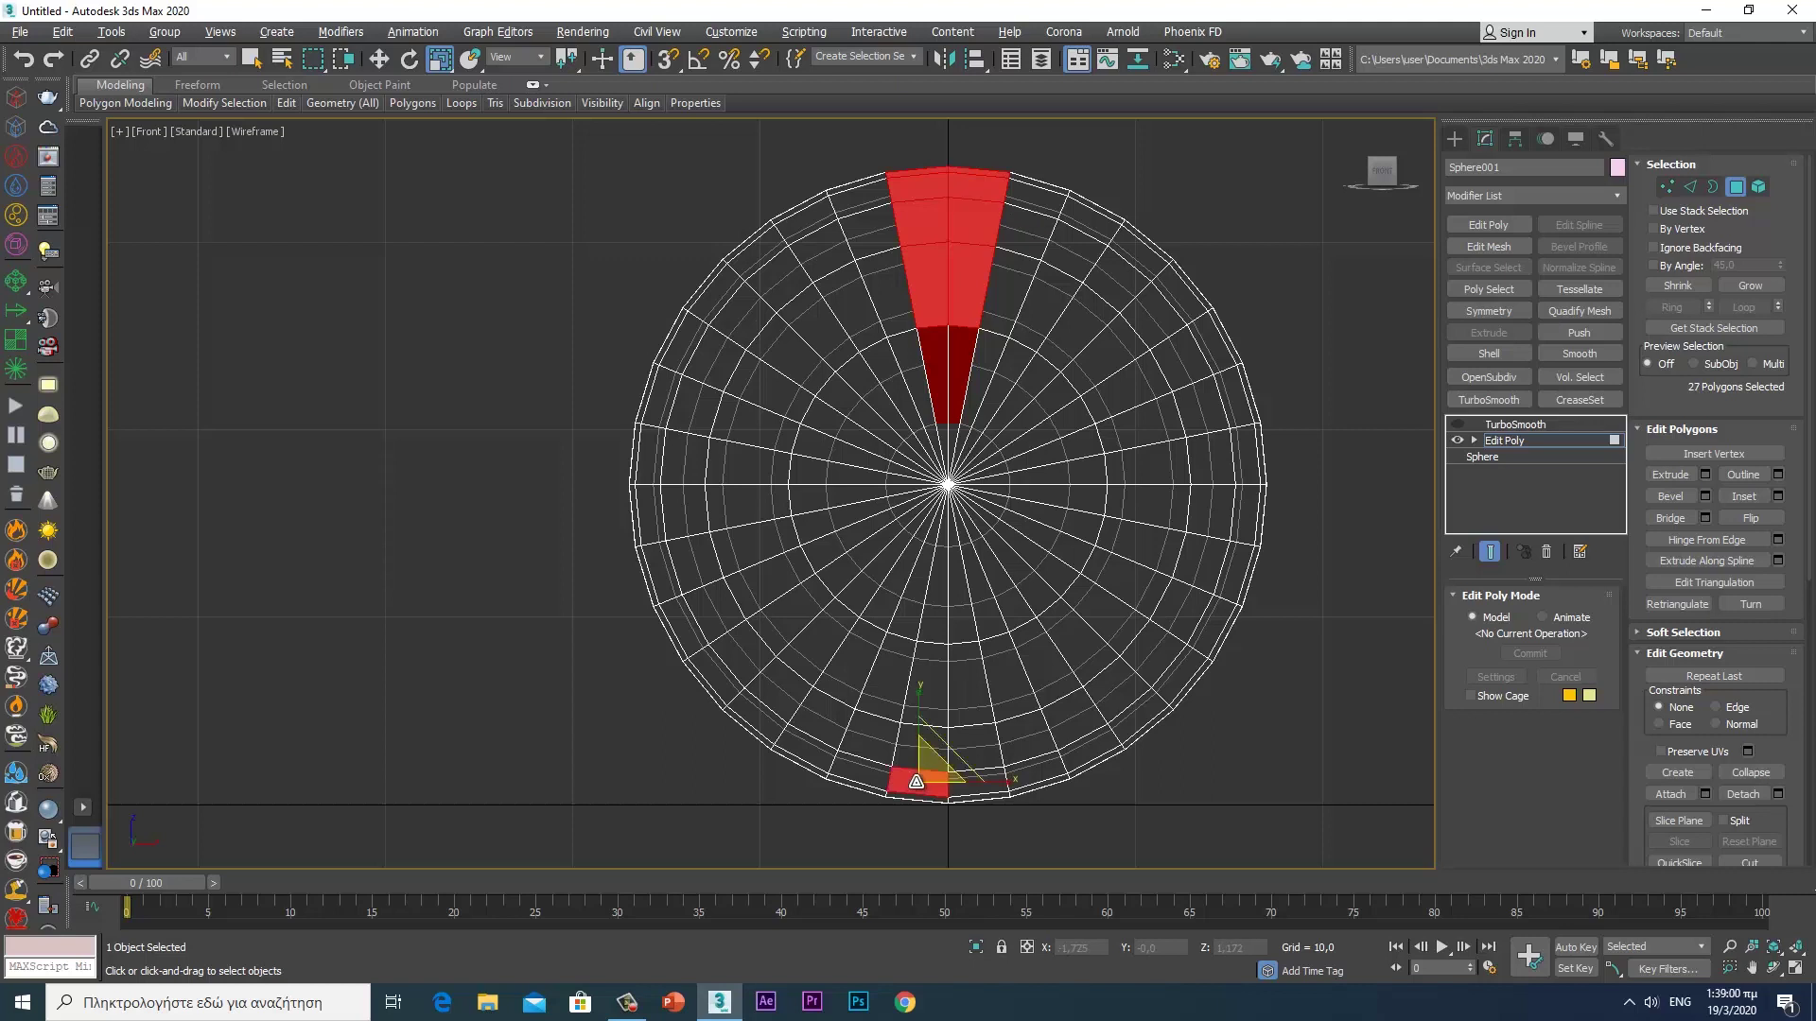
left_click(917, 757, "shift")
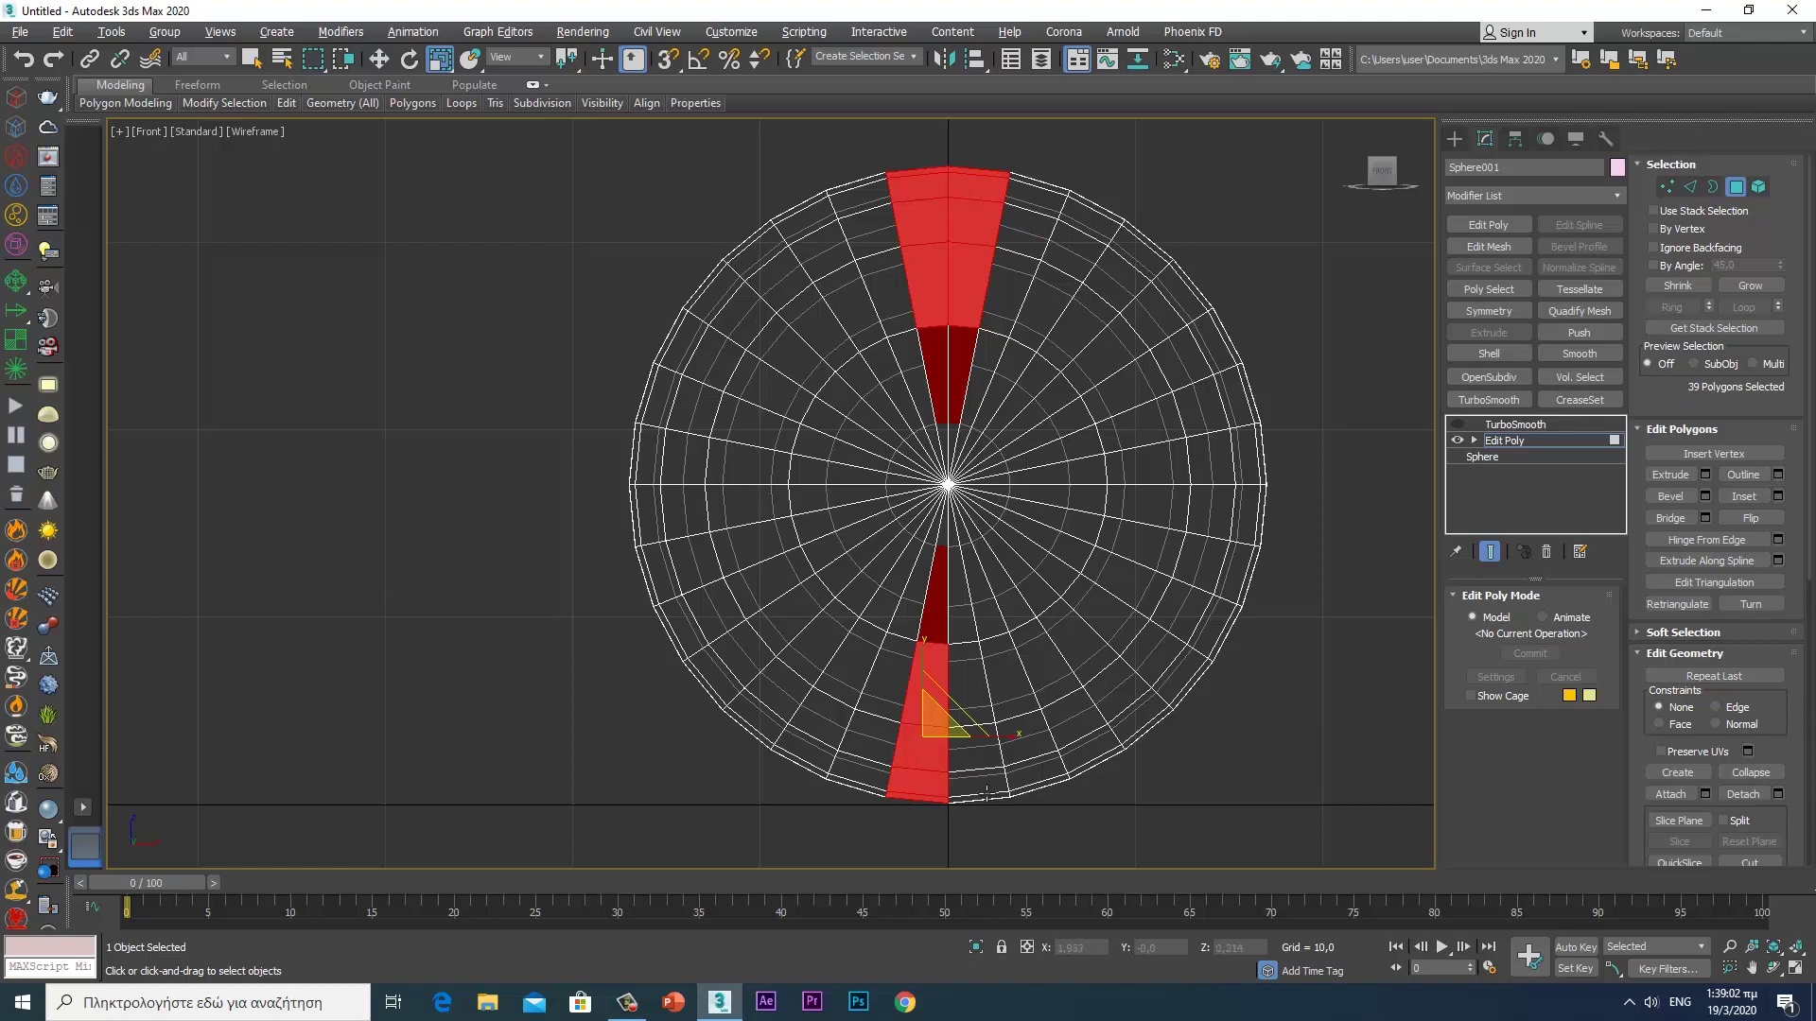
left_click(988, 783, "ctrl")
left_click(980, 759, "shift")
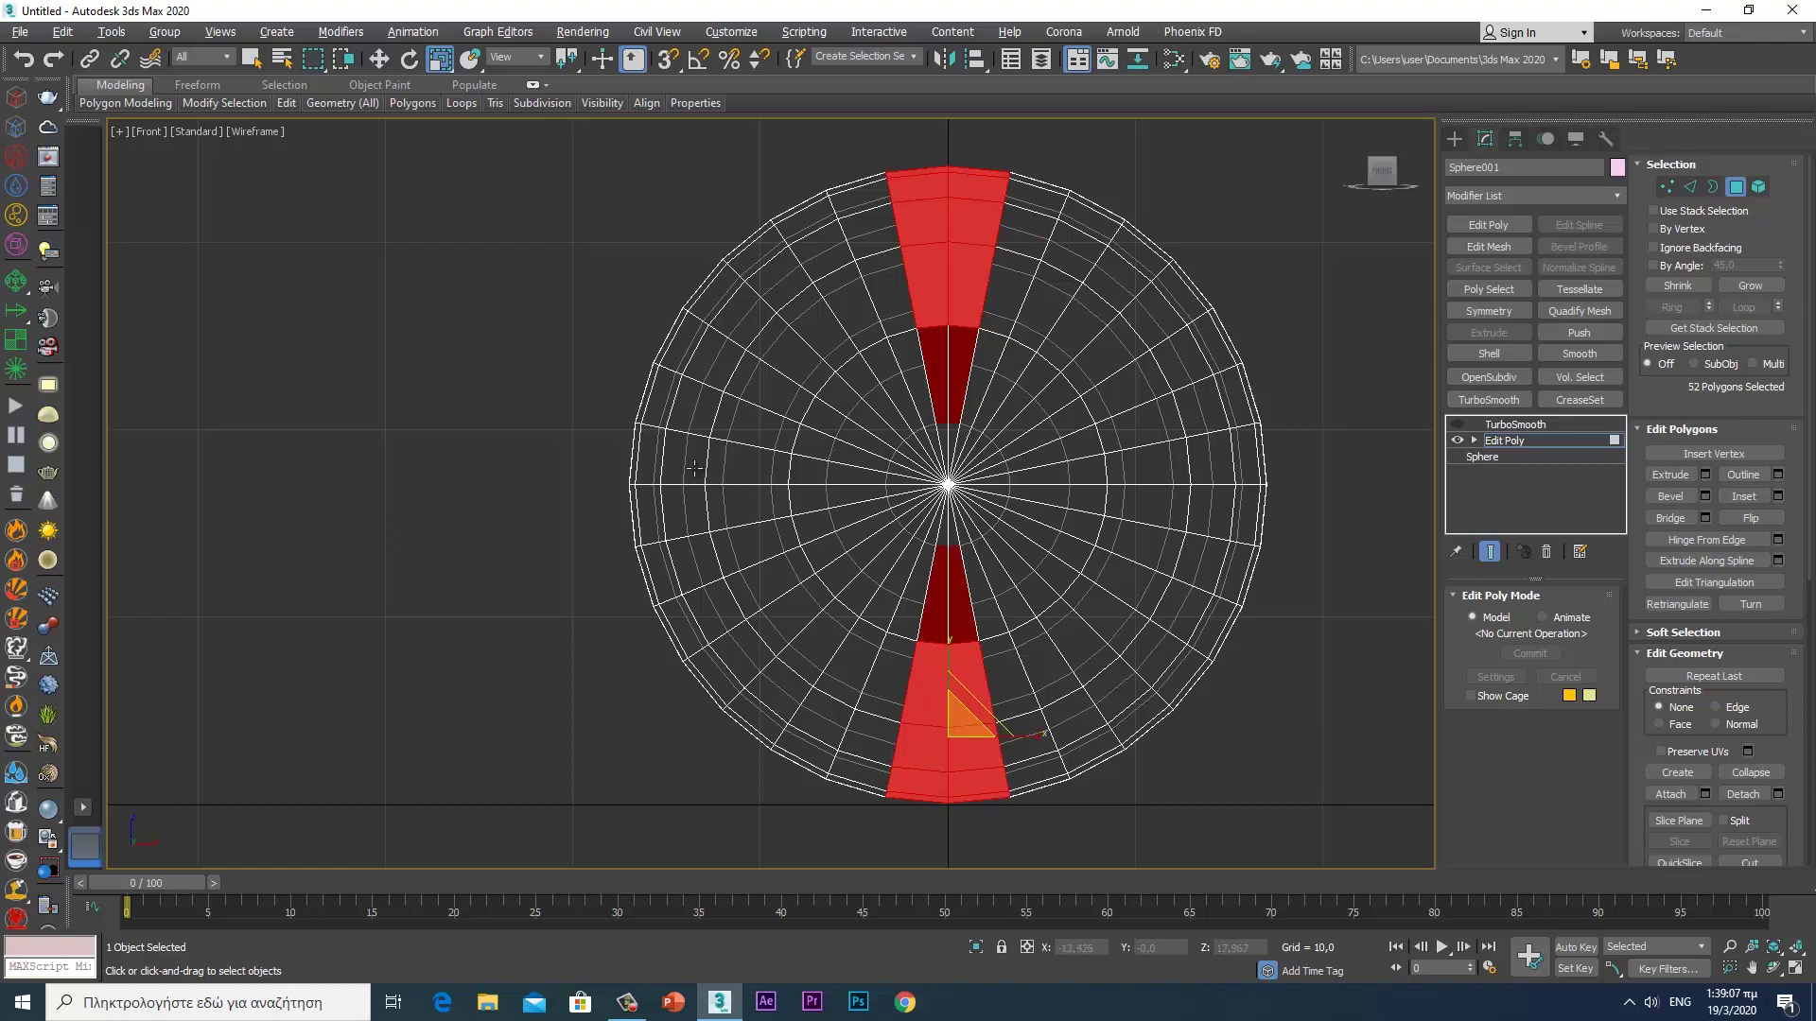
- Add the left and right polygon strips to complete the cross, then restore four viewports
left_click(655, 457, "ctrl")
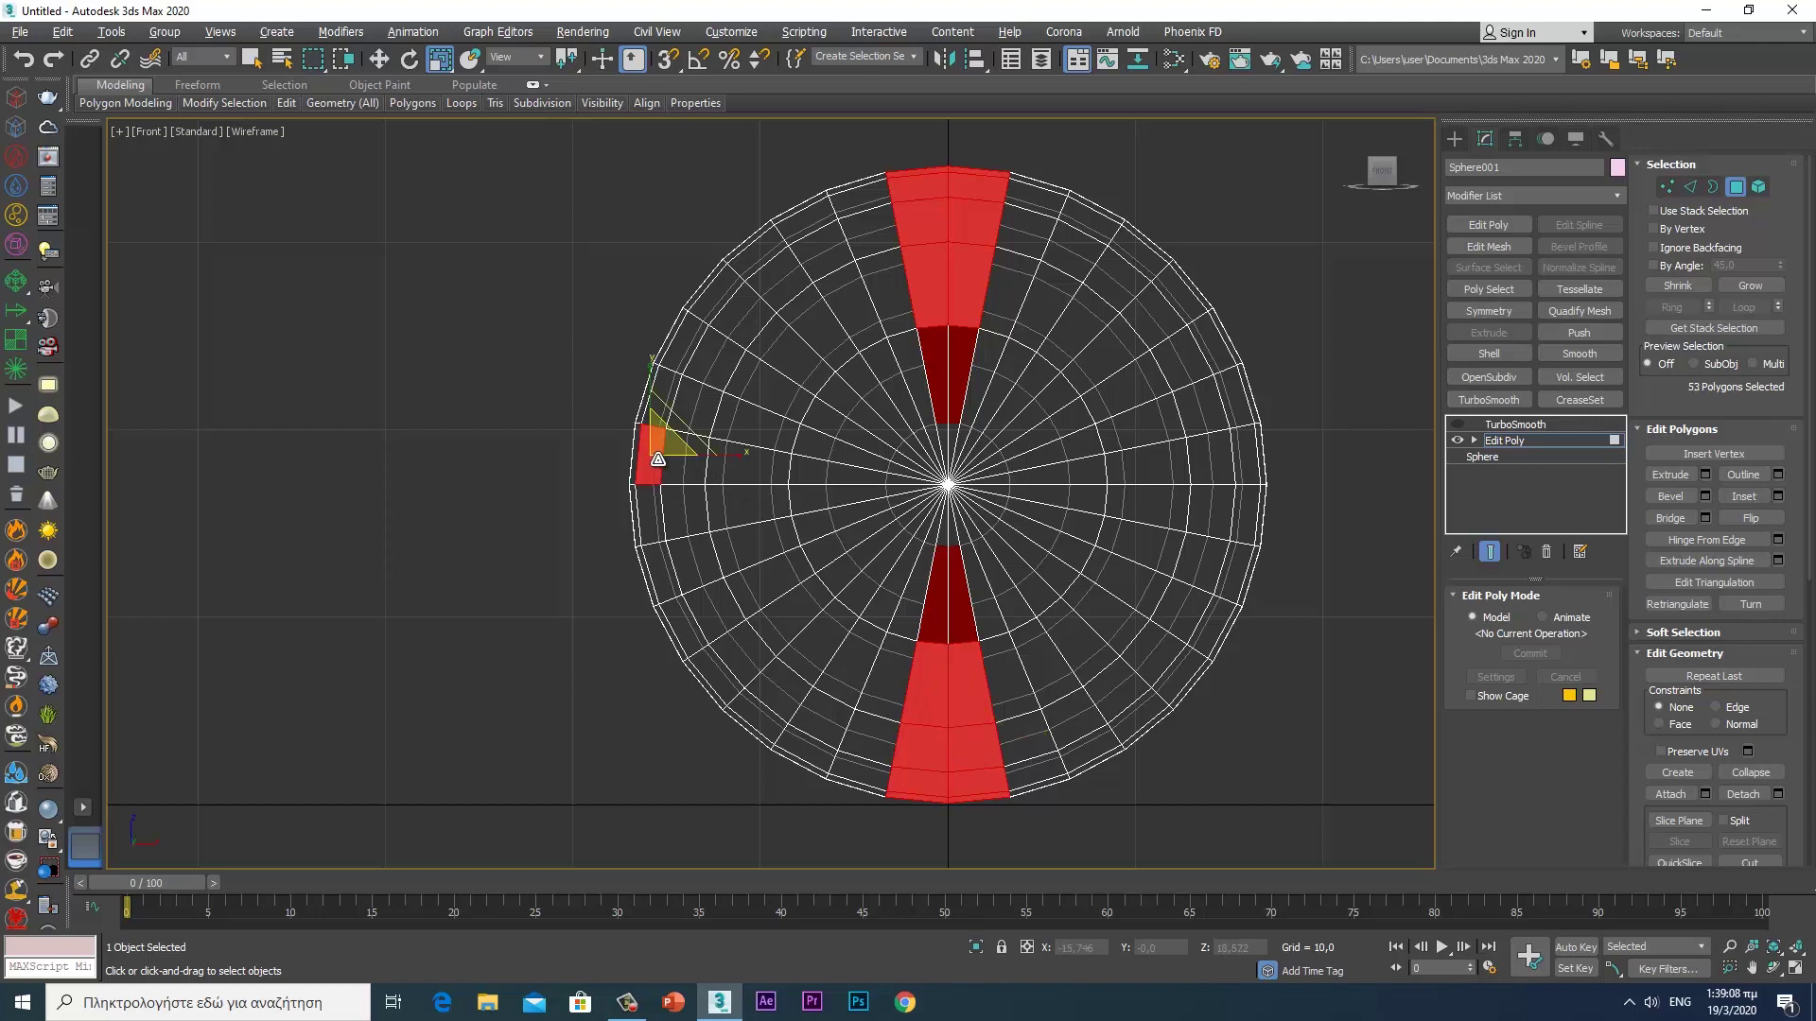
left_click(678, 463, "shift")
left_click(647, 510, "ctrl")
left_click(679, 511, "shift")
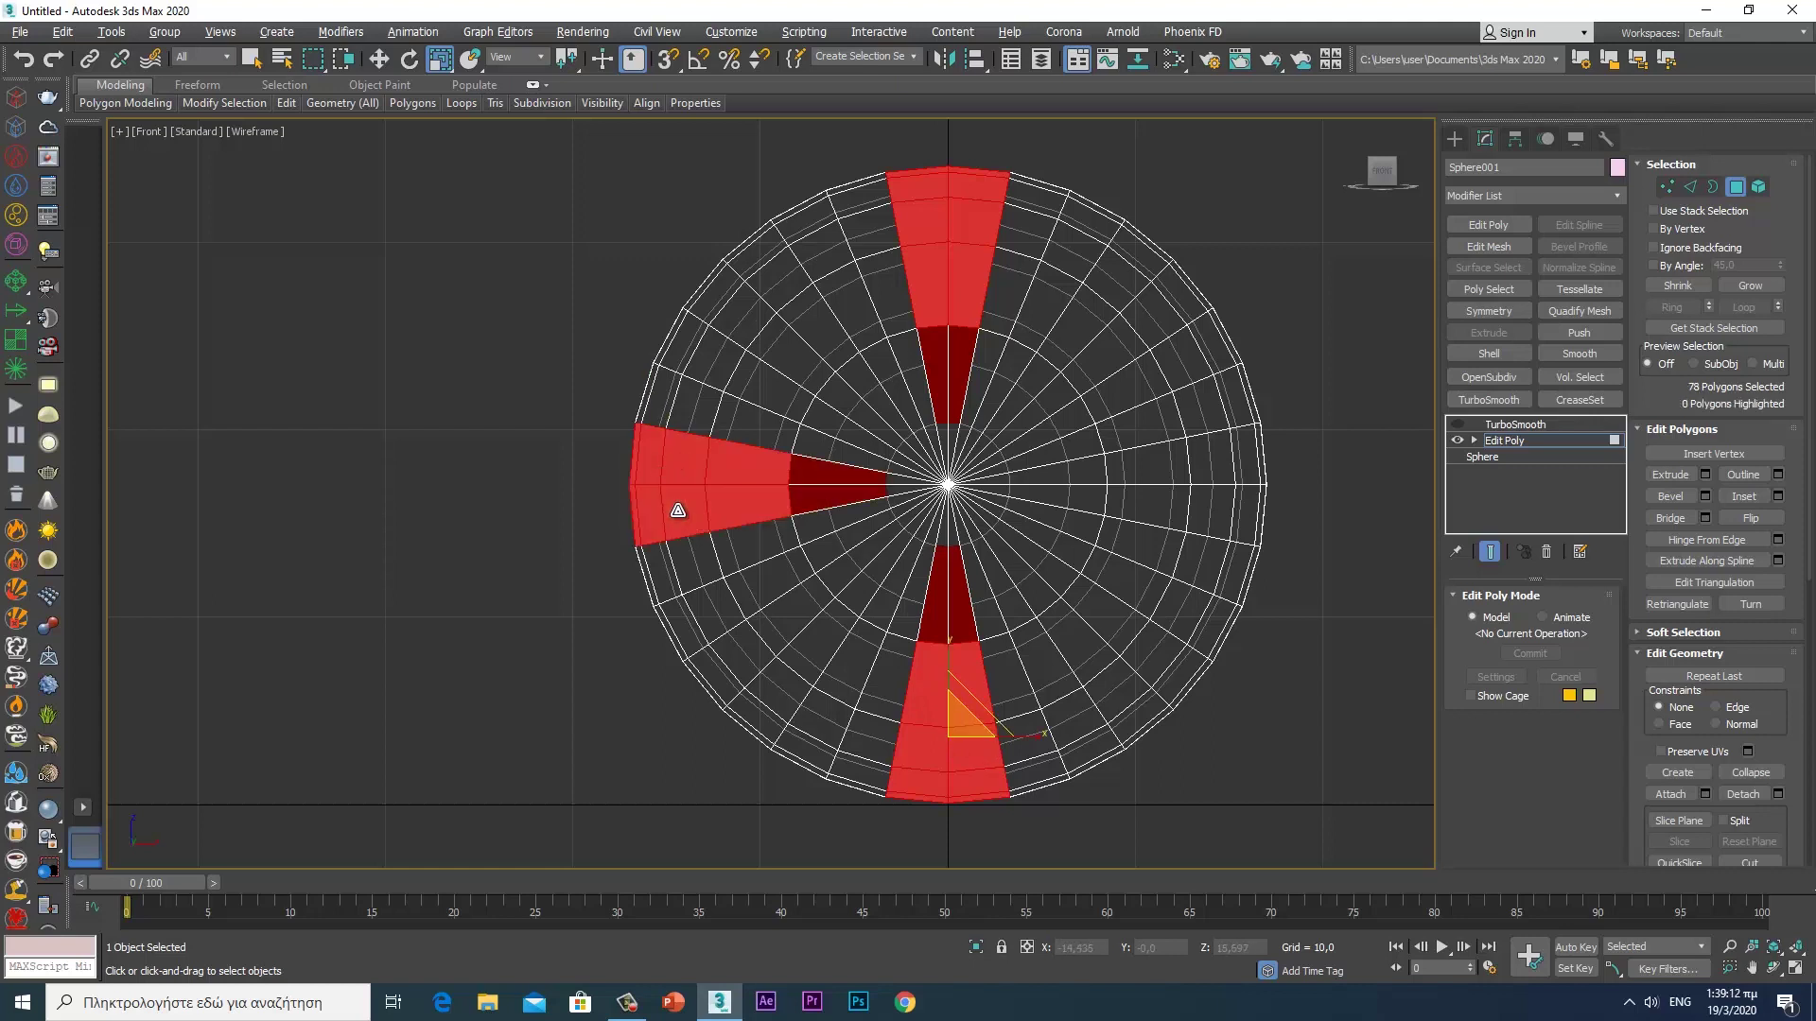
left_click(1251, 516, "ctrl")
left_click(1221, 516, "shift")
left_click(1239, 460, "ctrl")
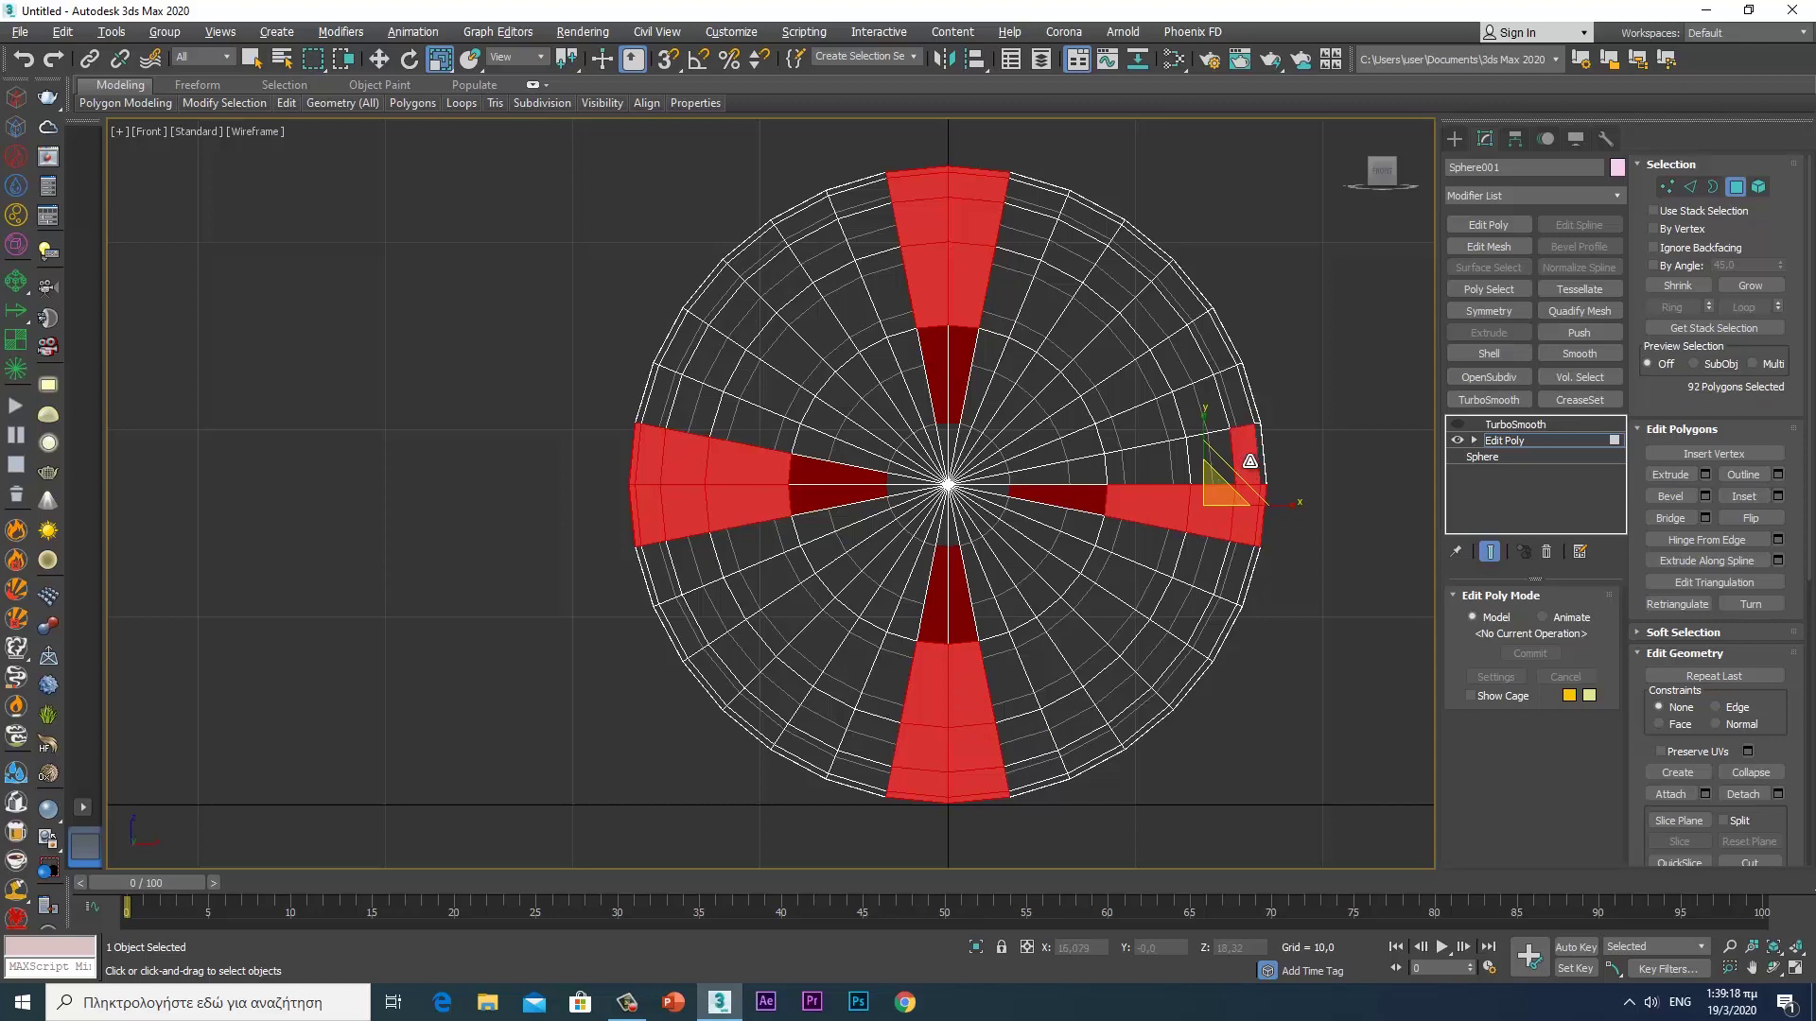
left_click(1221, 461, "shift")
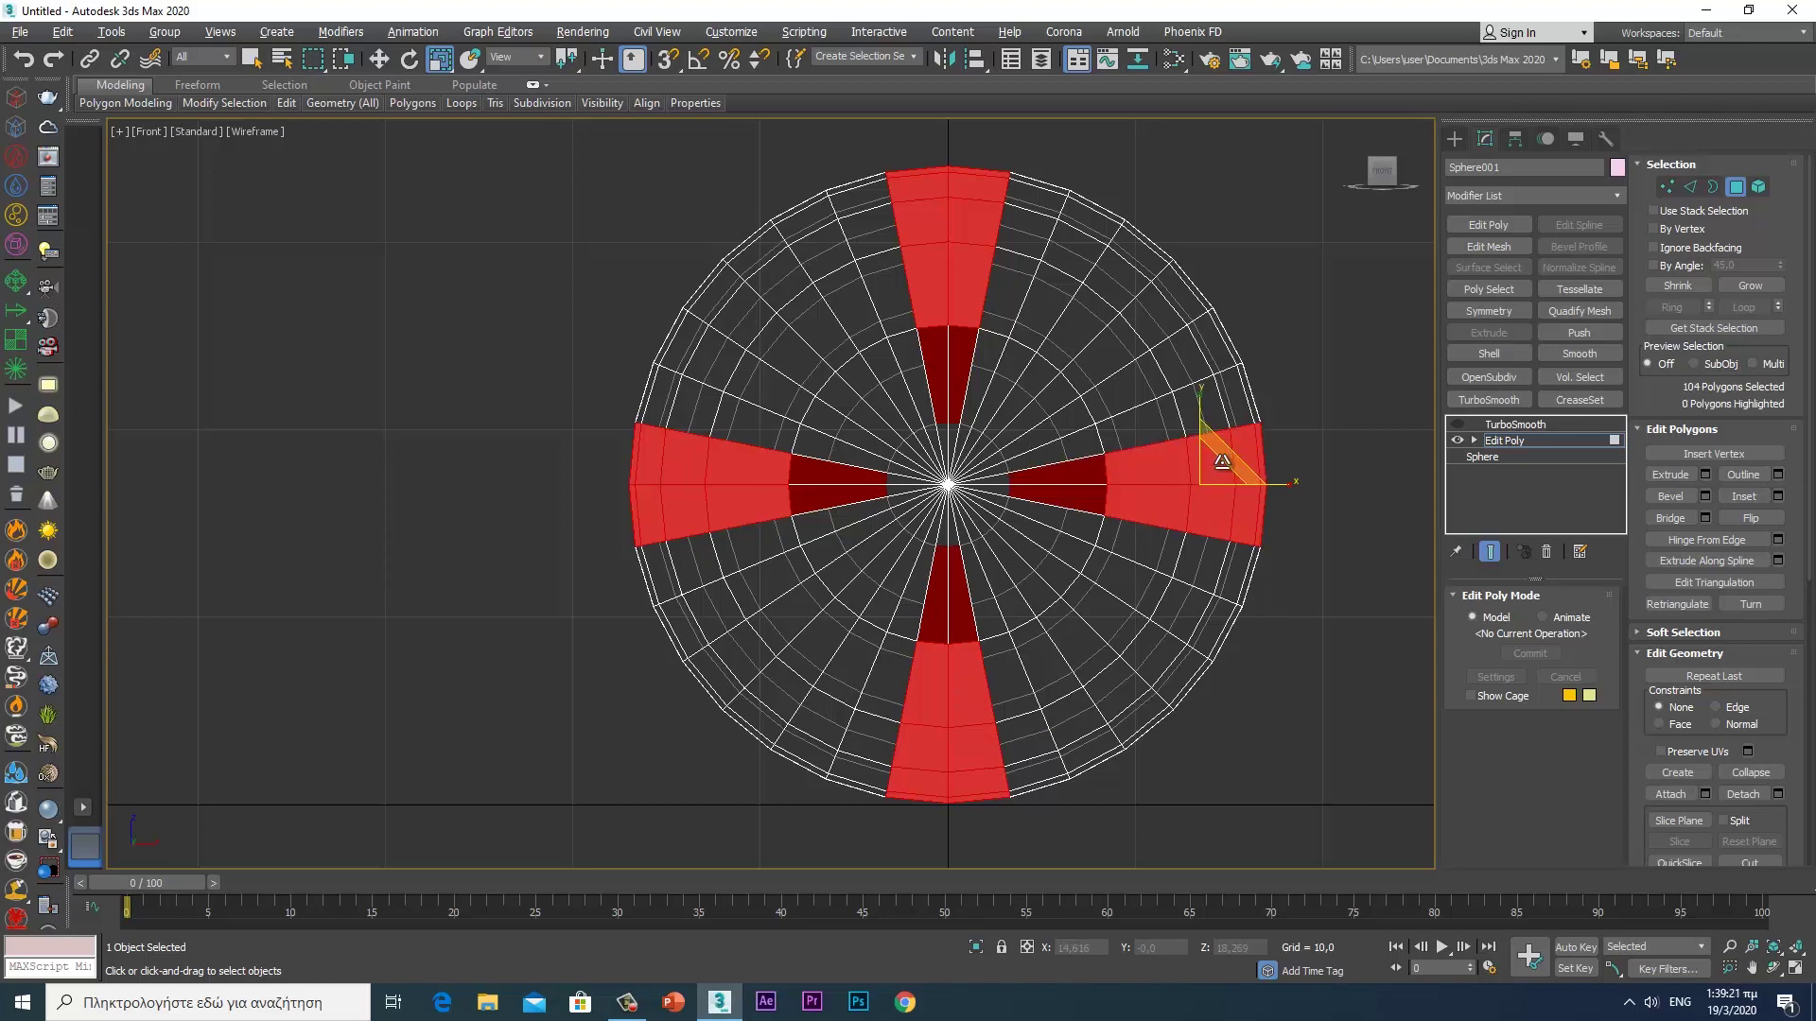
key("alt+w")
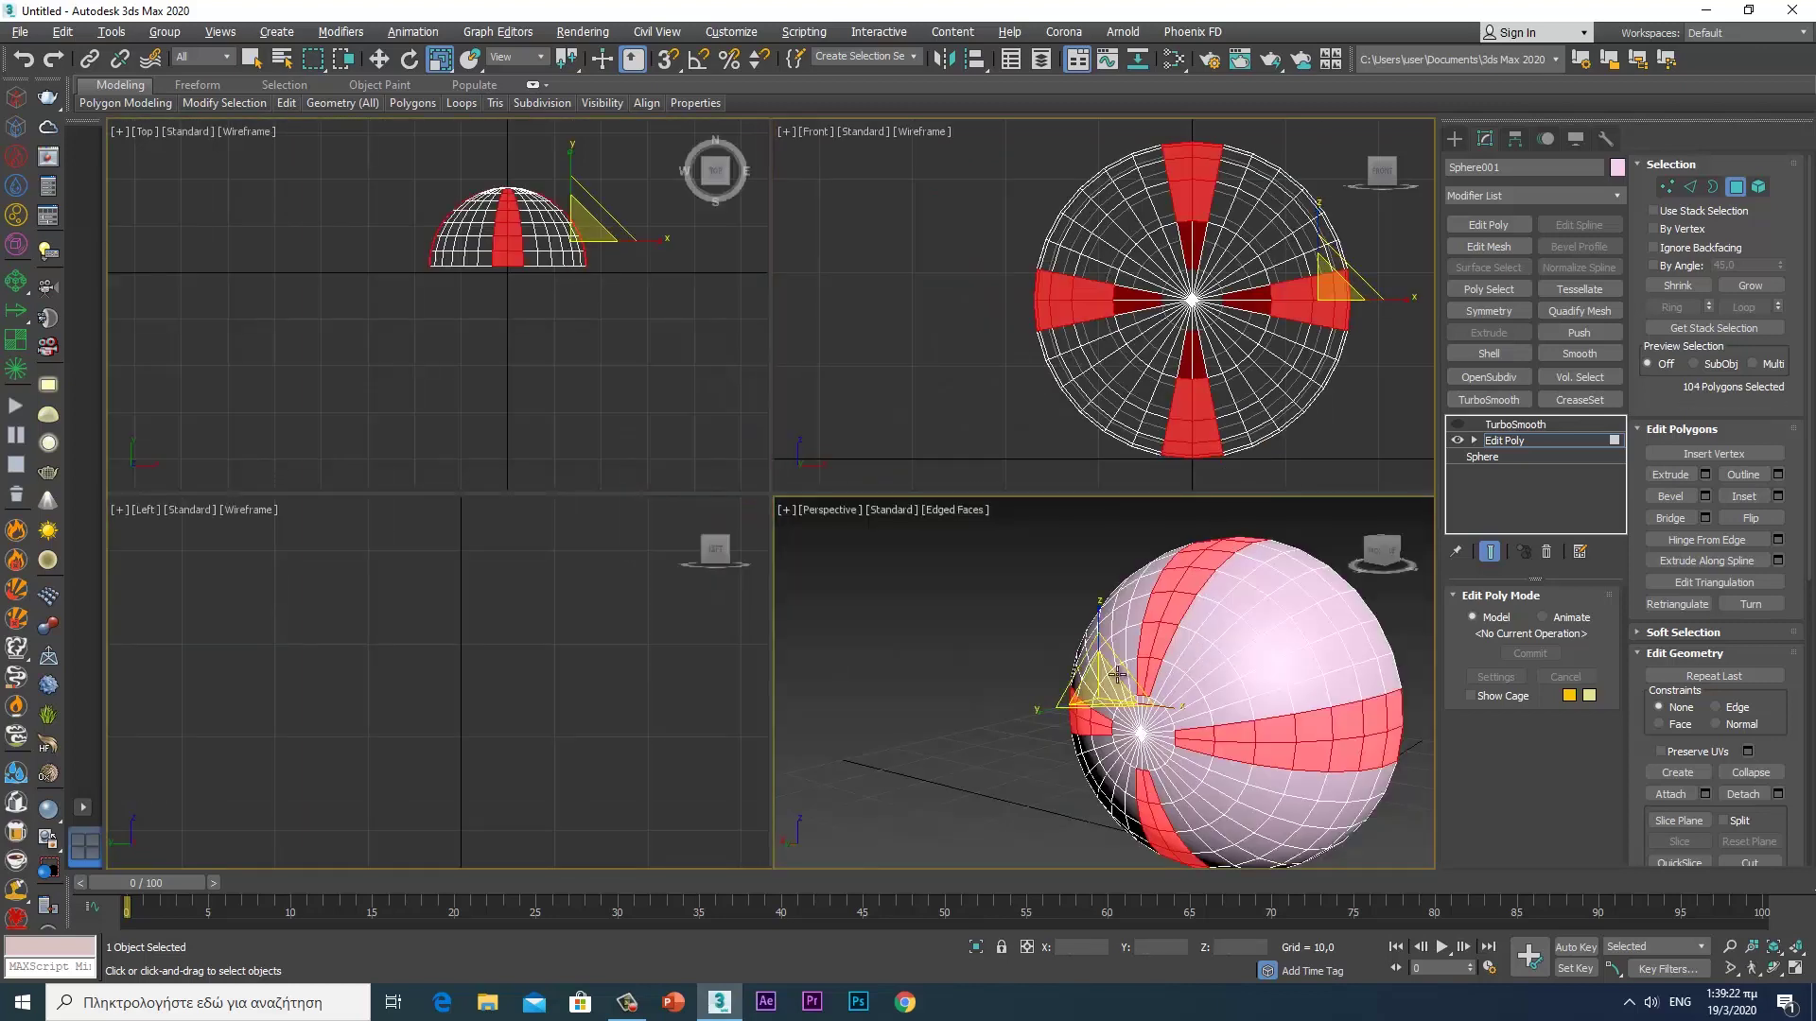
- Turn TurboSmooth back on with Show End Result off in a maximized Perspective view
key("alt+w")
mouse_move(1127, 633)
middle_mouse_down("alt")
mouse_move(1063, 600)
mouse_move(871, 605)
mouse_move(1151, 600)
mouse_move(1176, 580)
mouse_move(1119, 563)
middle_mouse_up("alt")
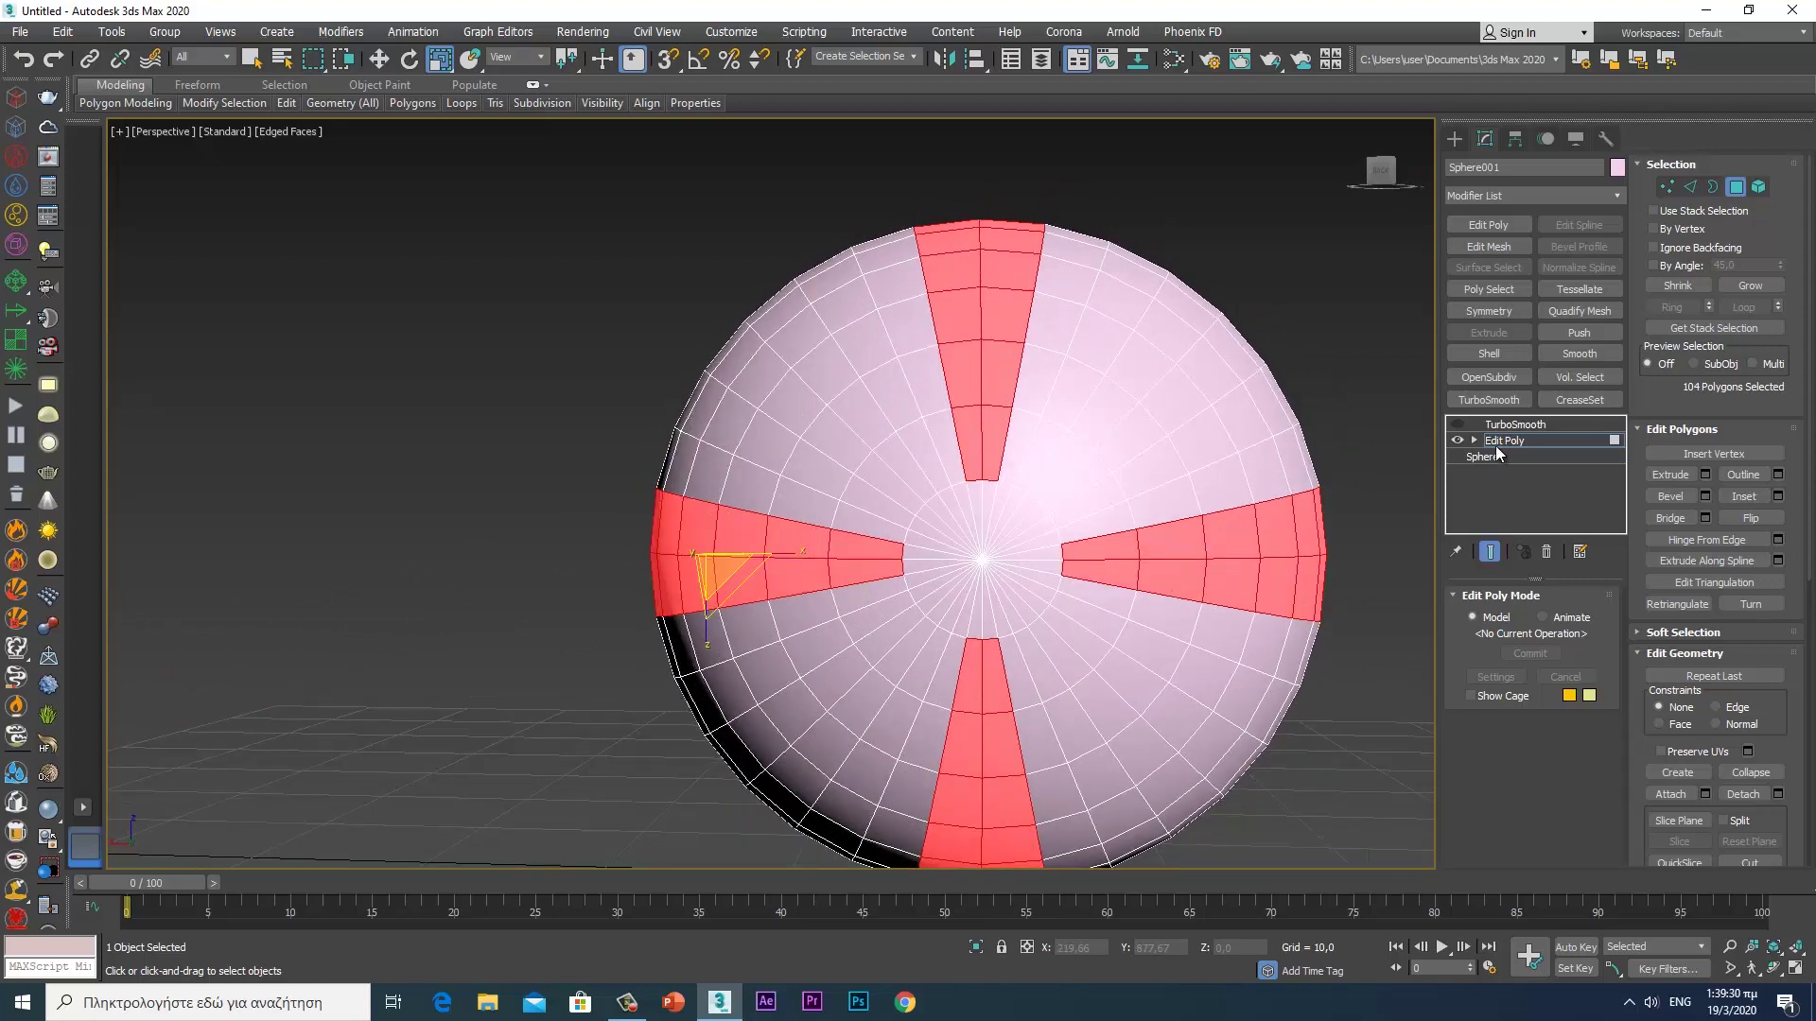
left_click(1460, 423)
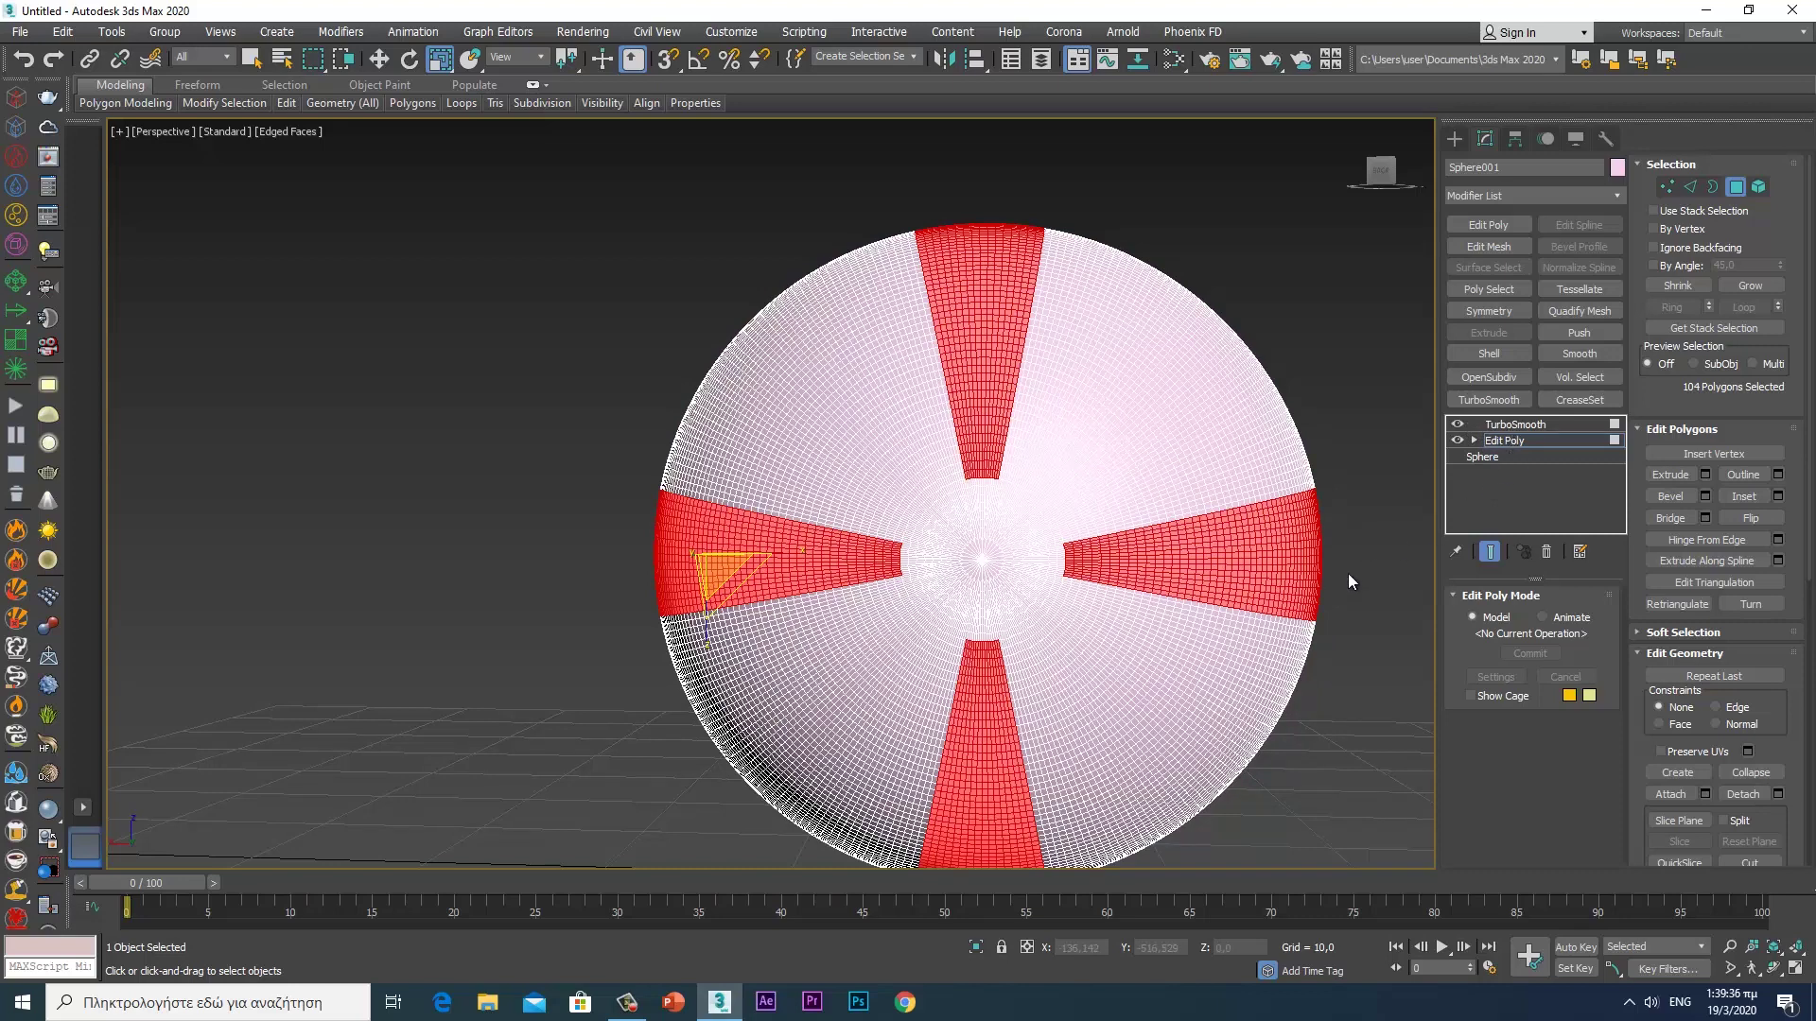
left_click(1490, 551)
scroll(1031, 592, "up", 3)
scroll(1056, 594, "up", 3)
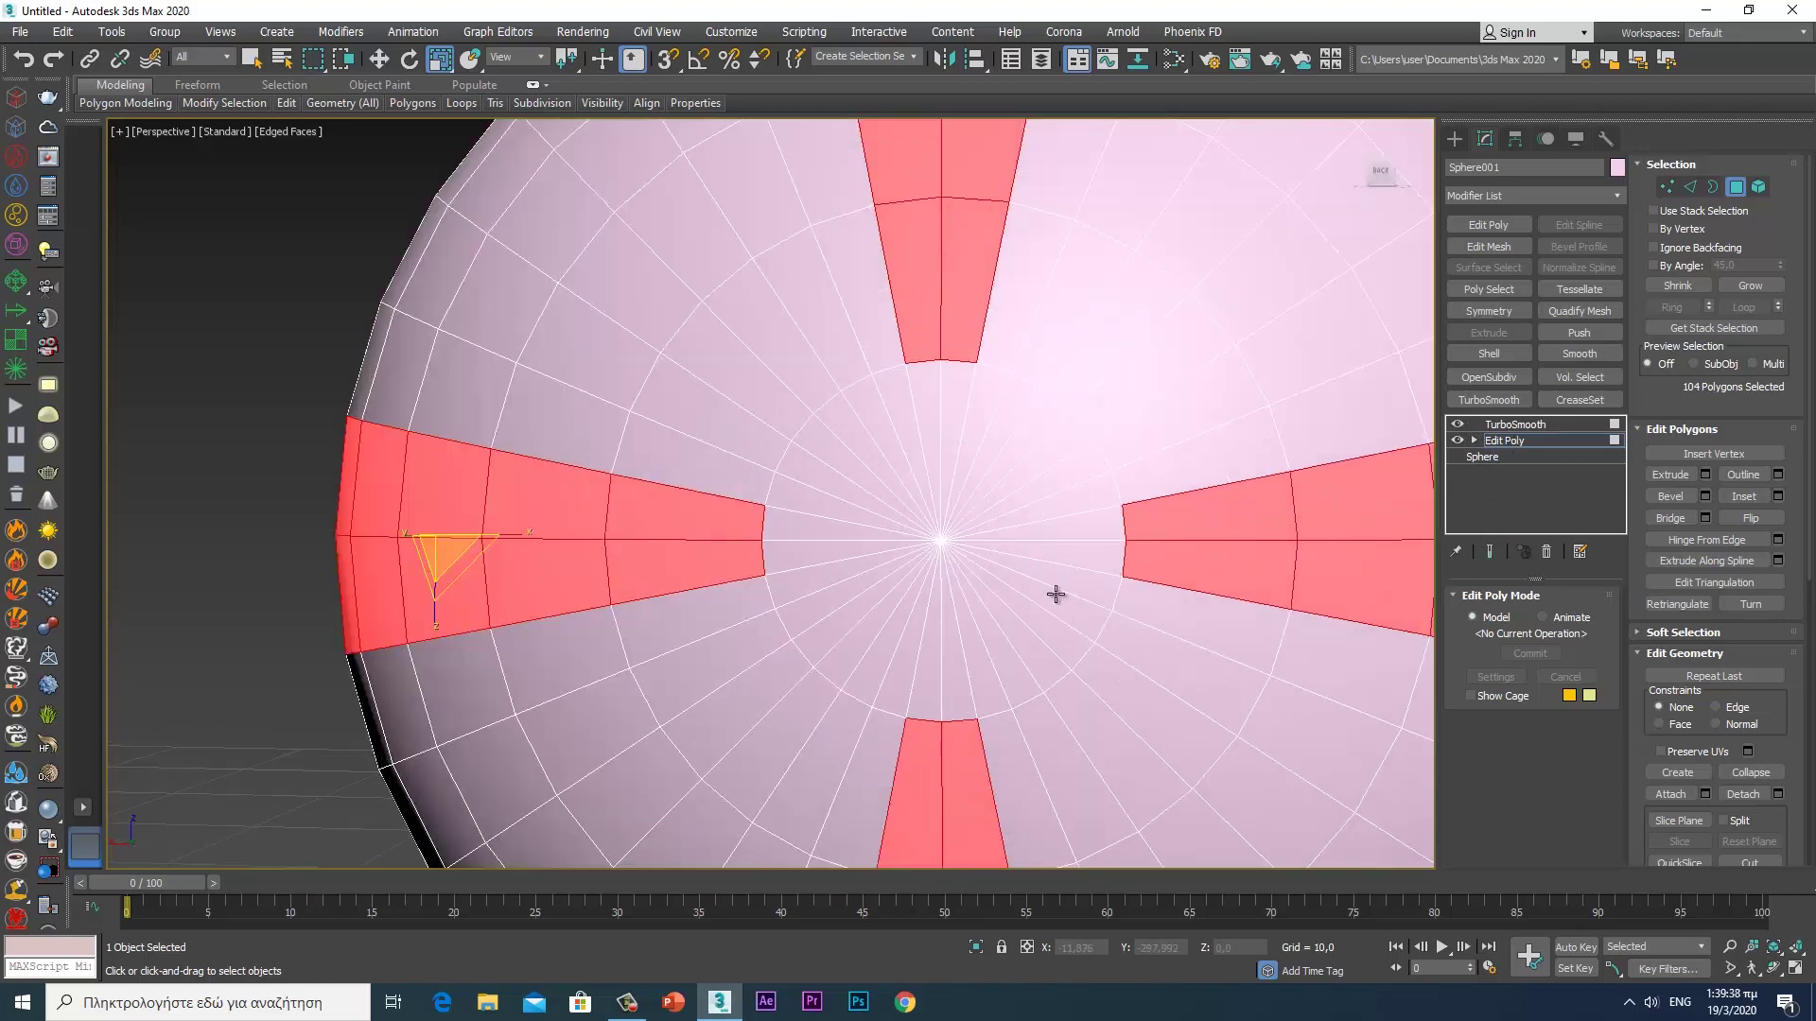
- Add the centre triangles so the four strips meet at the pole
left_click(1093, 558, "ctrl")
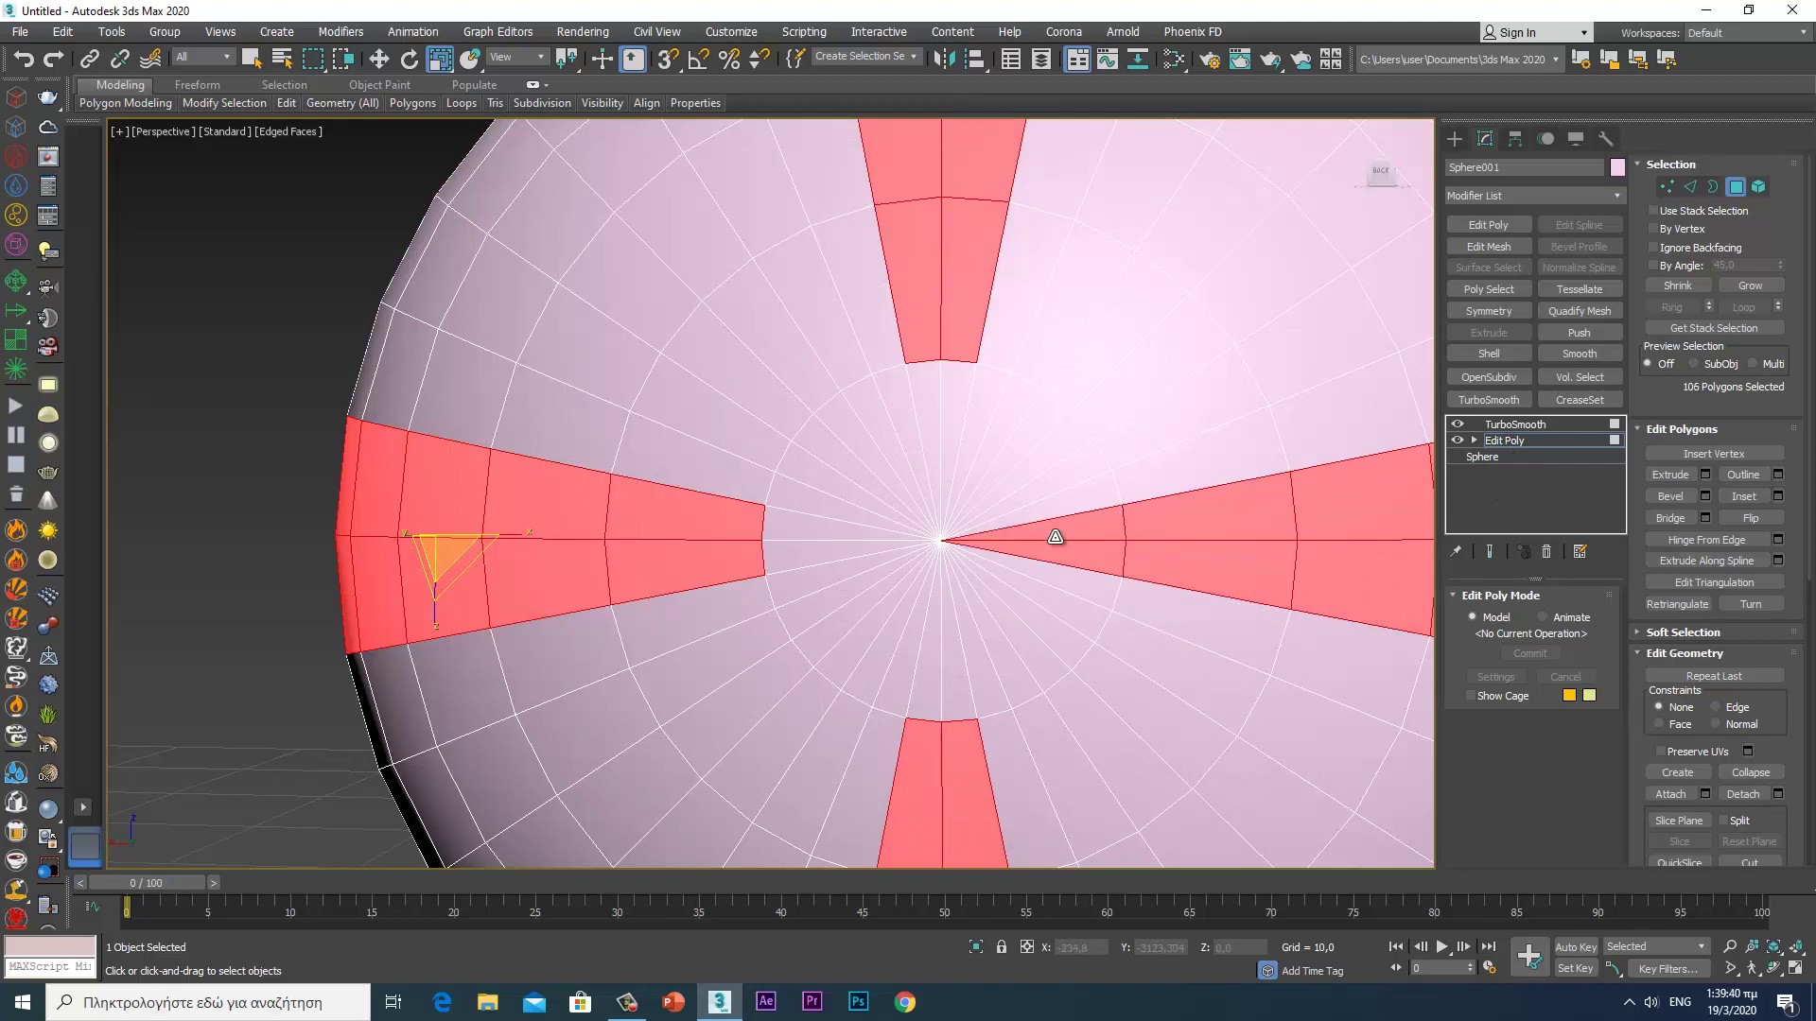
left_click(806, 560, "ctrl")
left_click(804, 528, "ctrl")
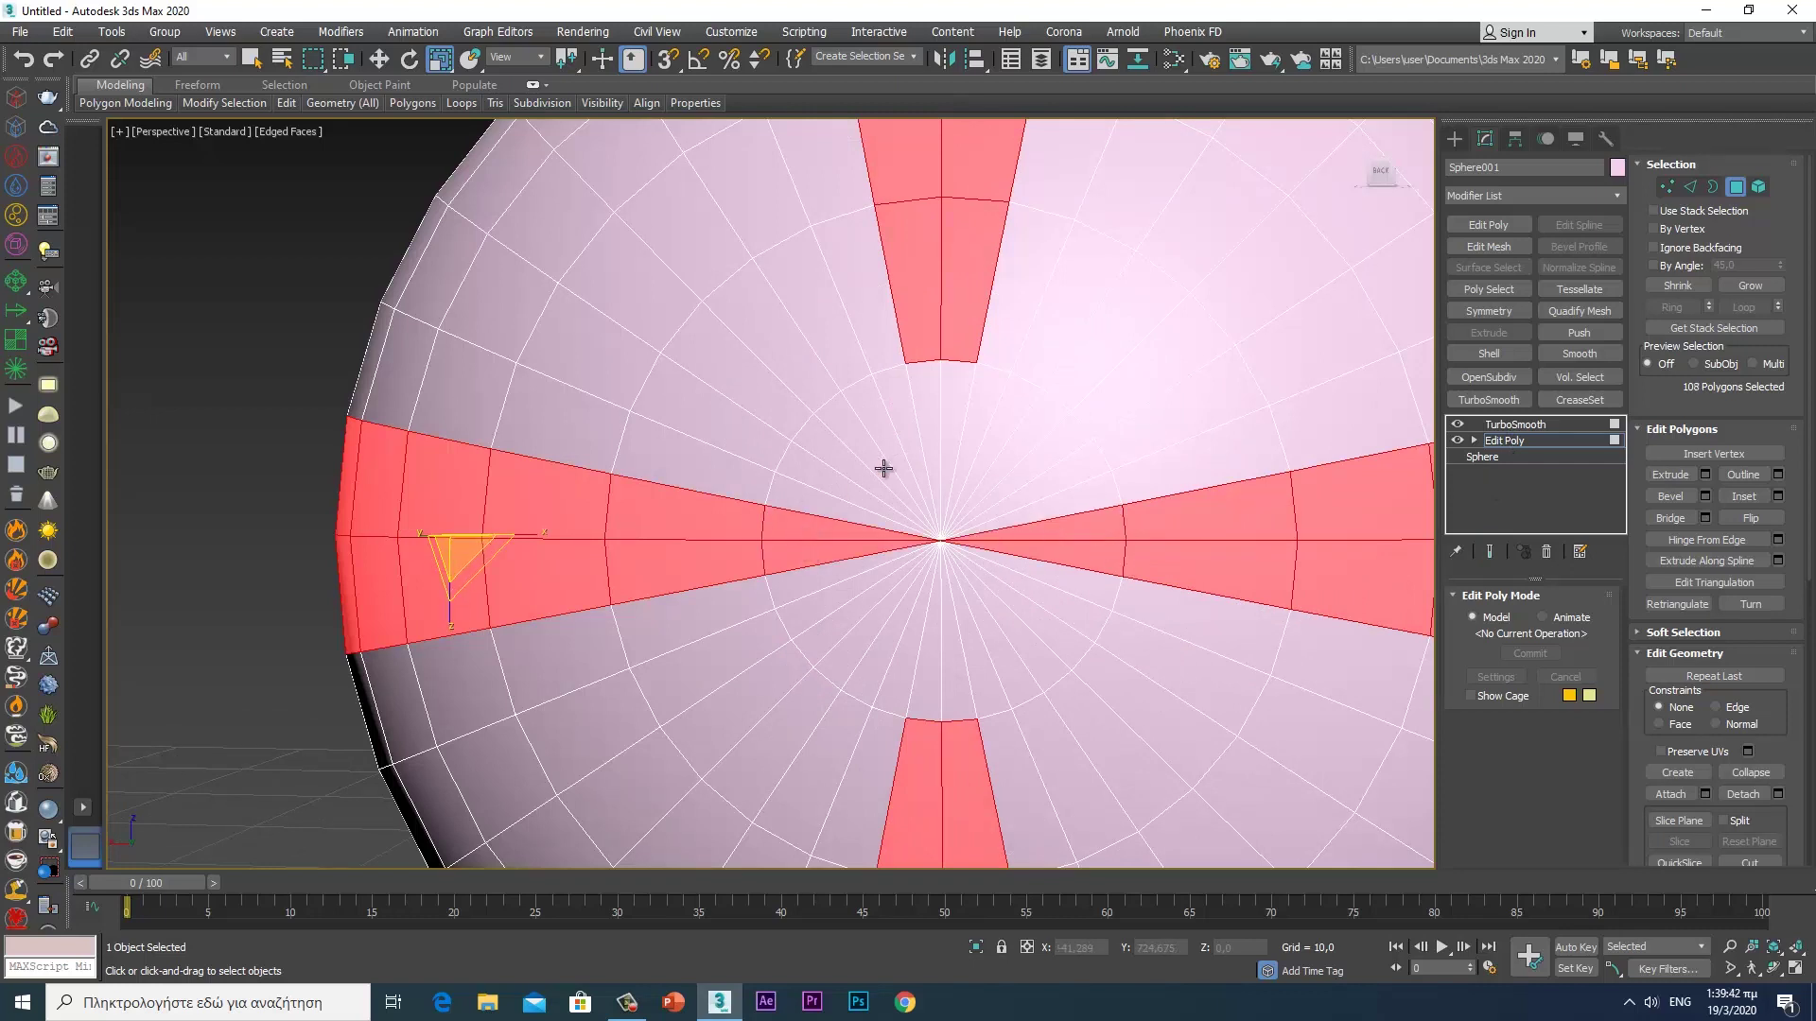
left_click(924, 400, "ctrl")
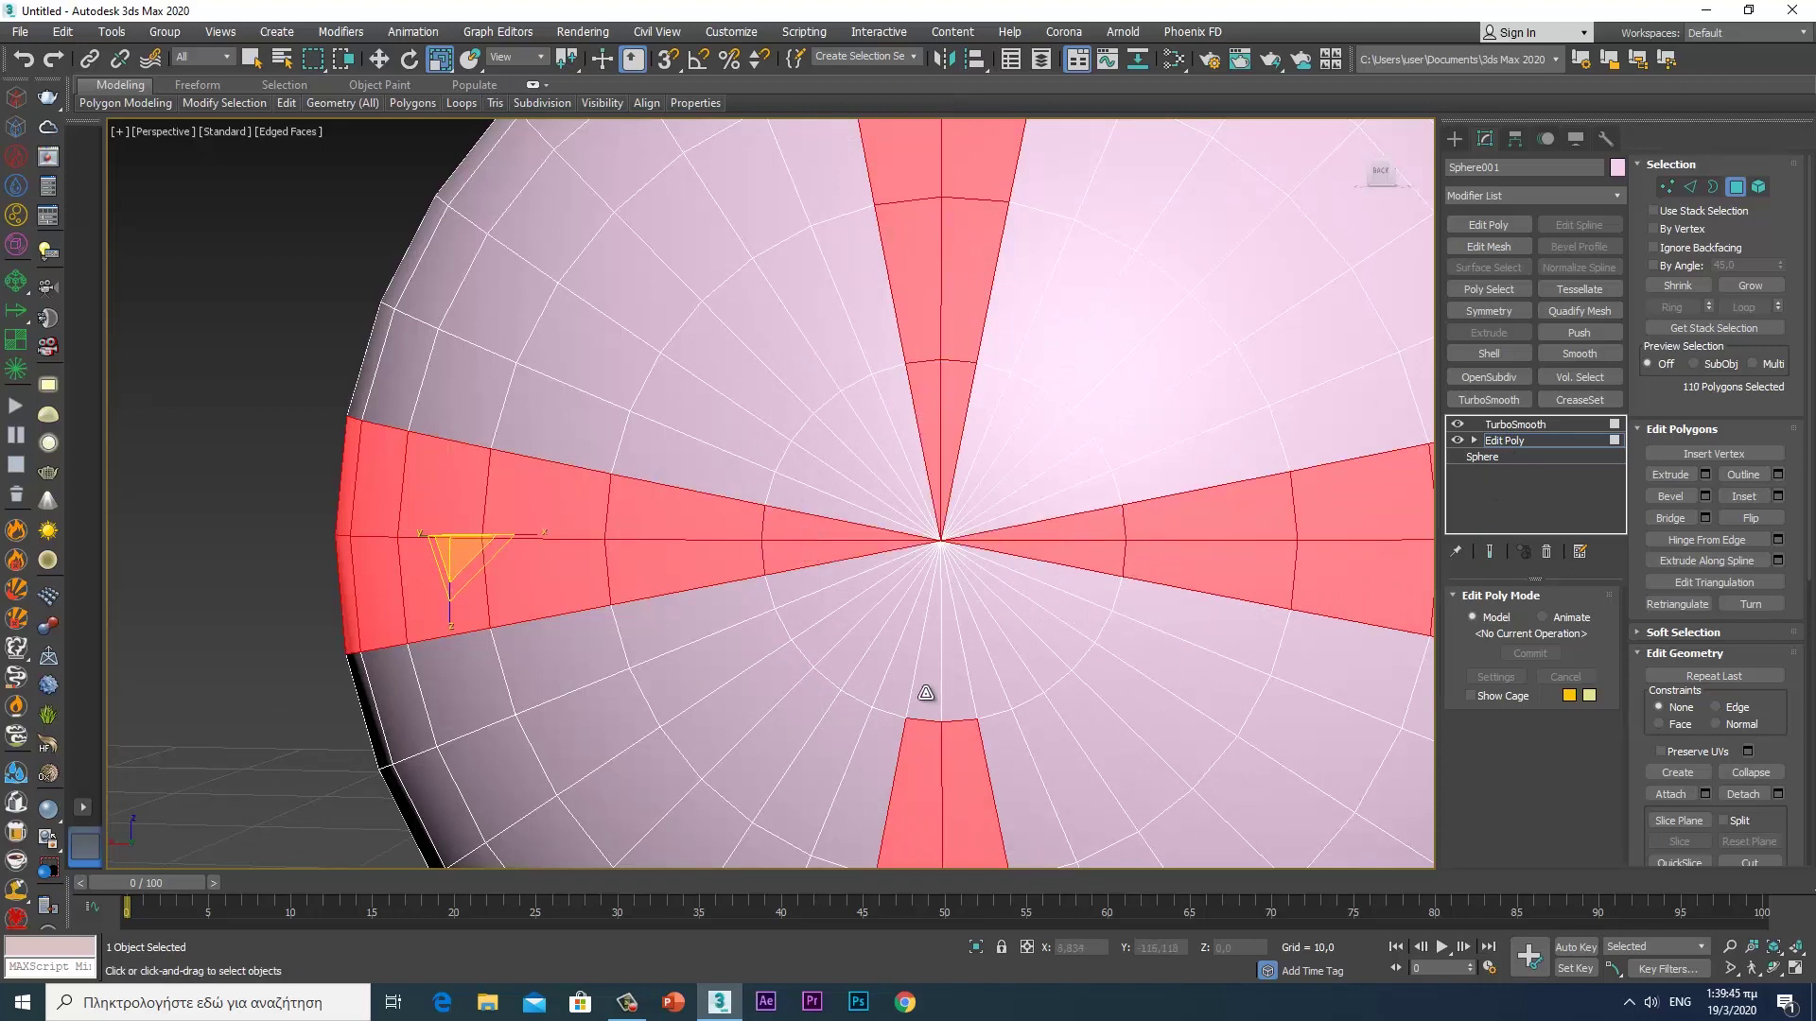
left_click(930, 694, "ctrl")
left_click(956, 689, "ctrl")
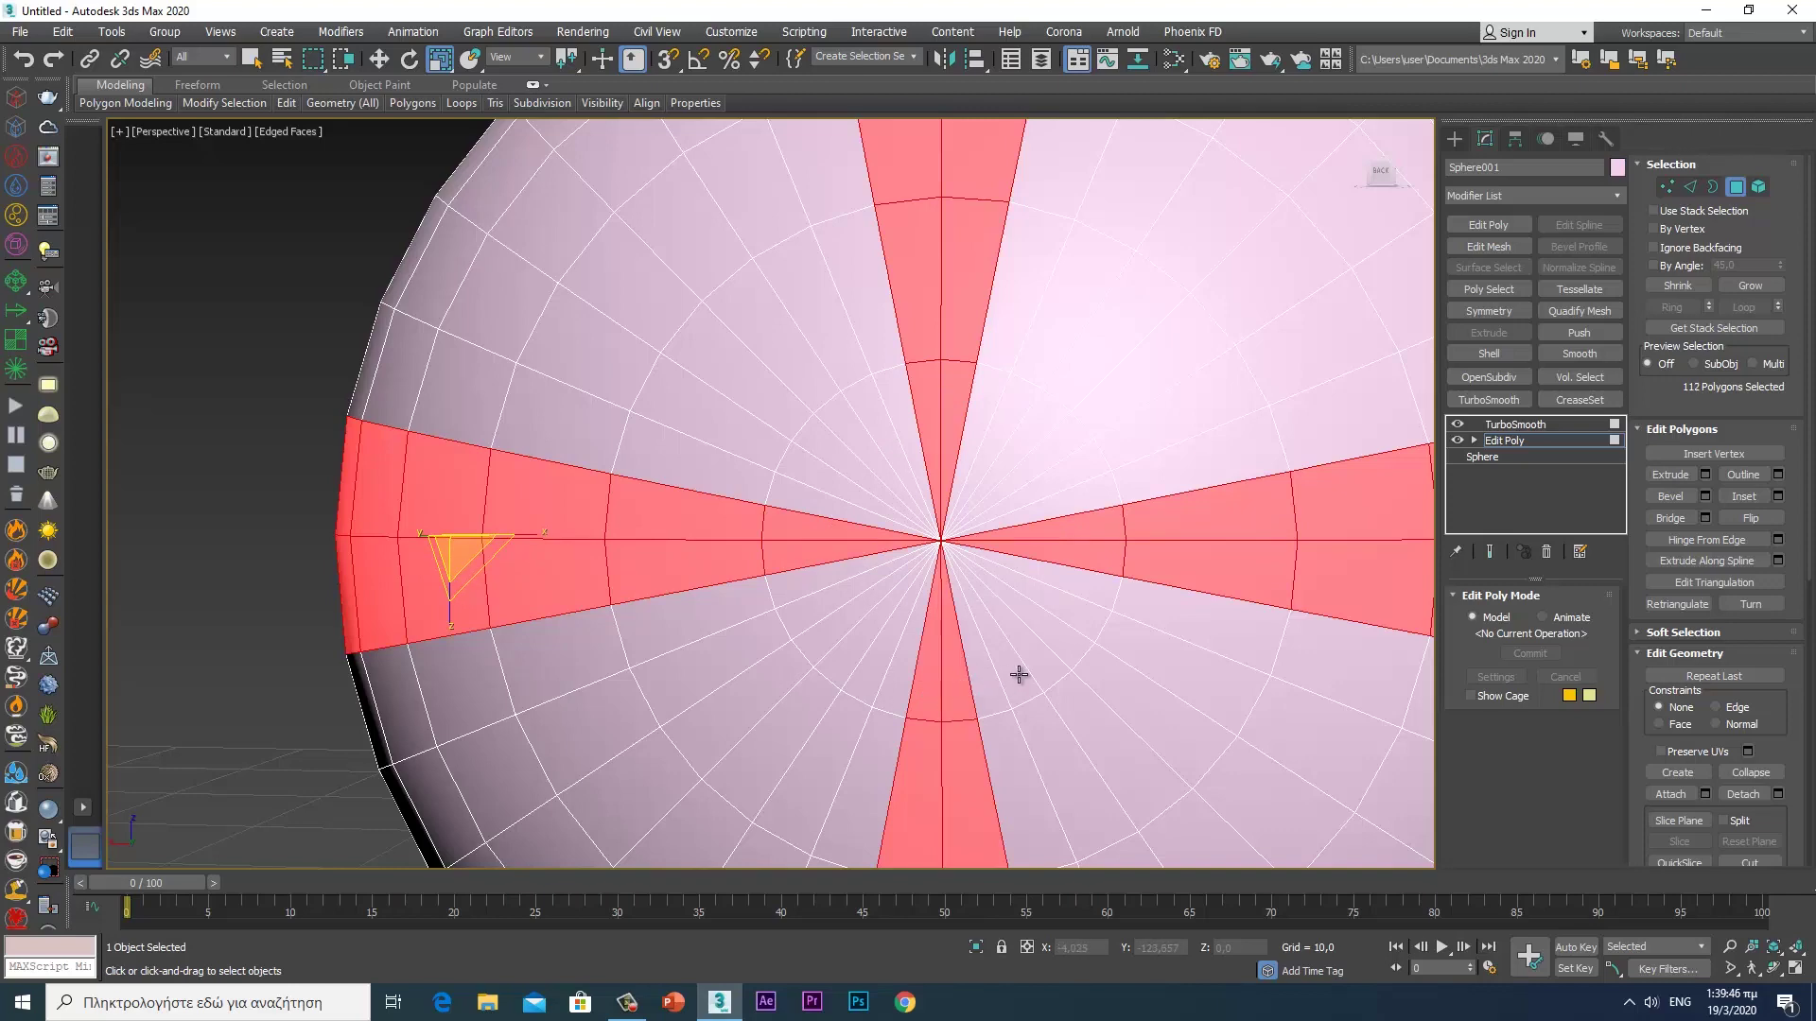
scroll(1057, 657, "down", 5)
- Compare the coarse cage and smoothed result, then orbit to view the flat underside
key("ctrl+e")
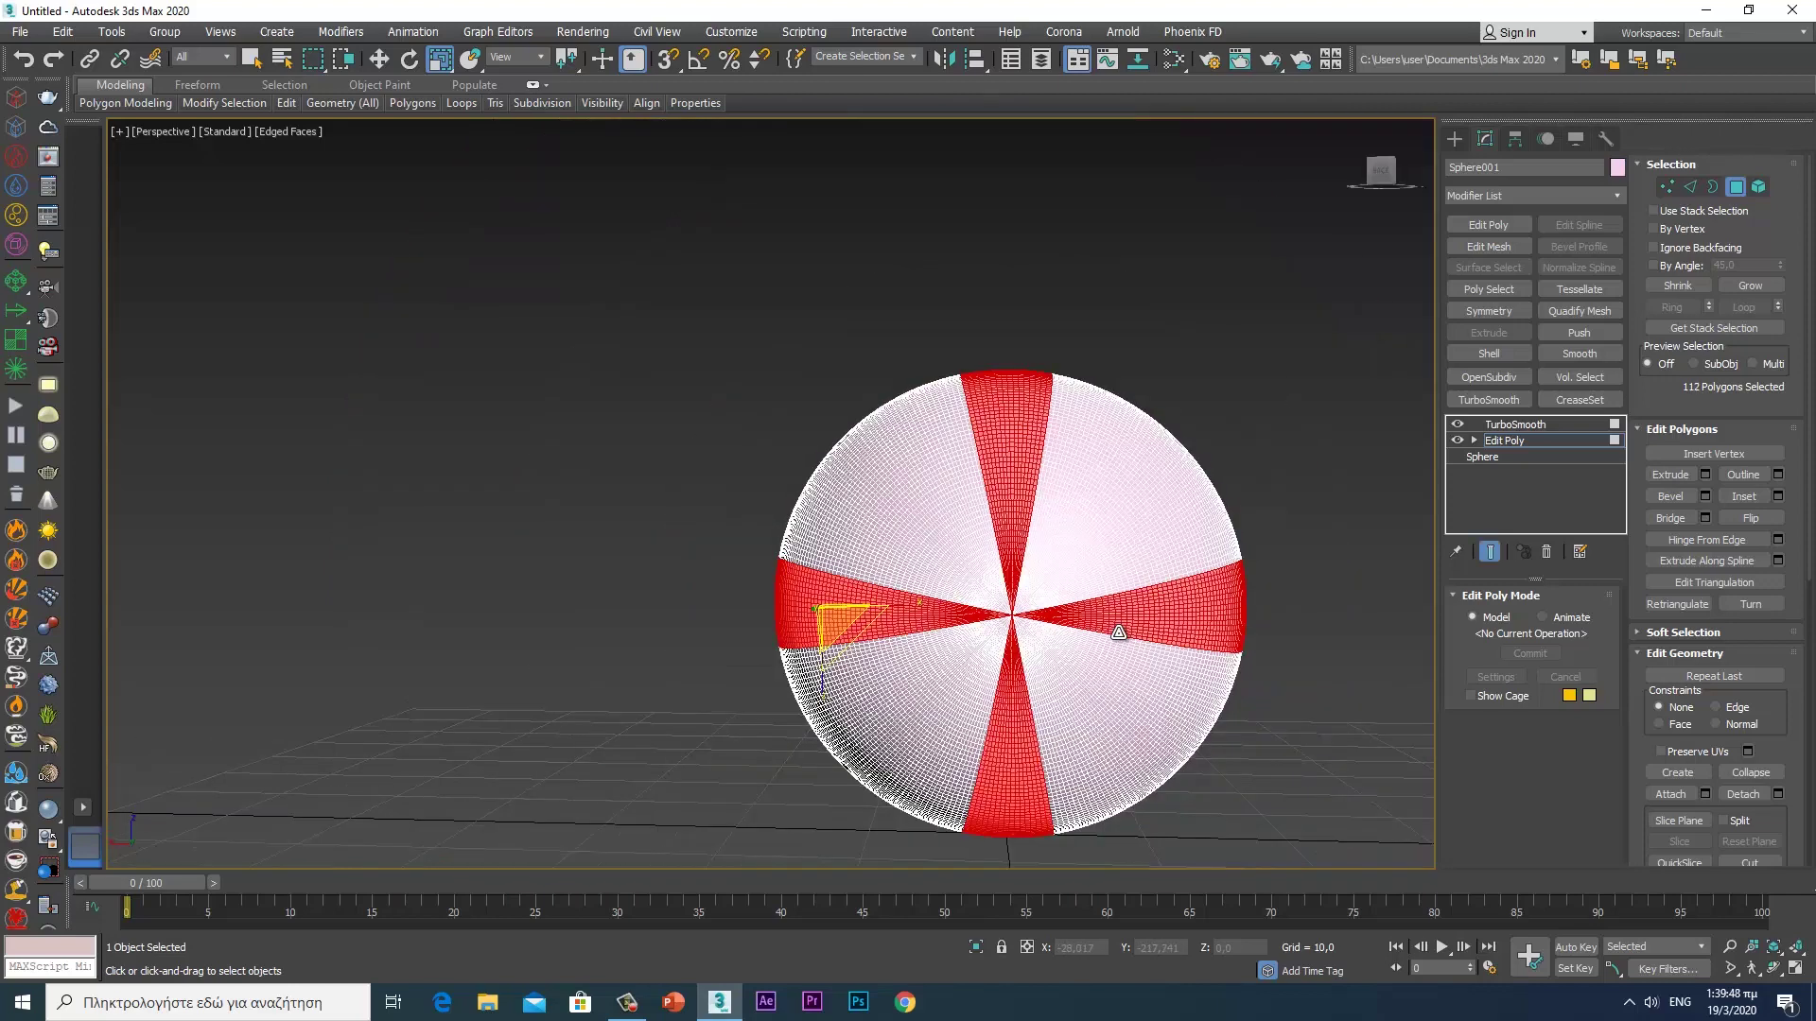
key("ctrl+e")
key("ctrl+e")
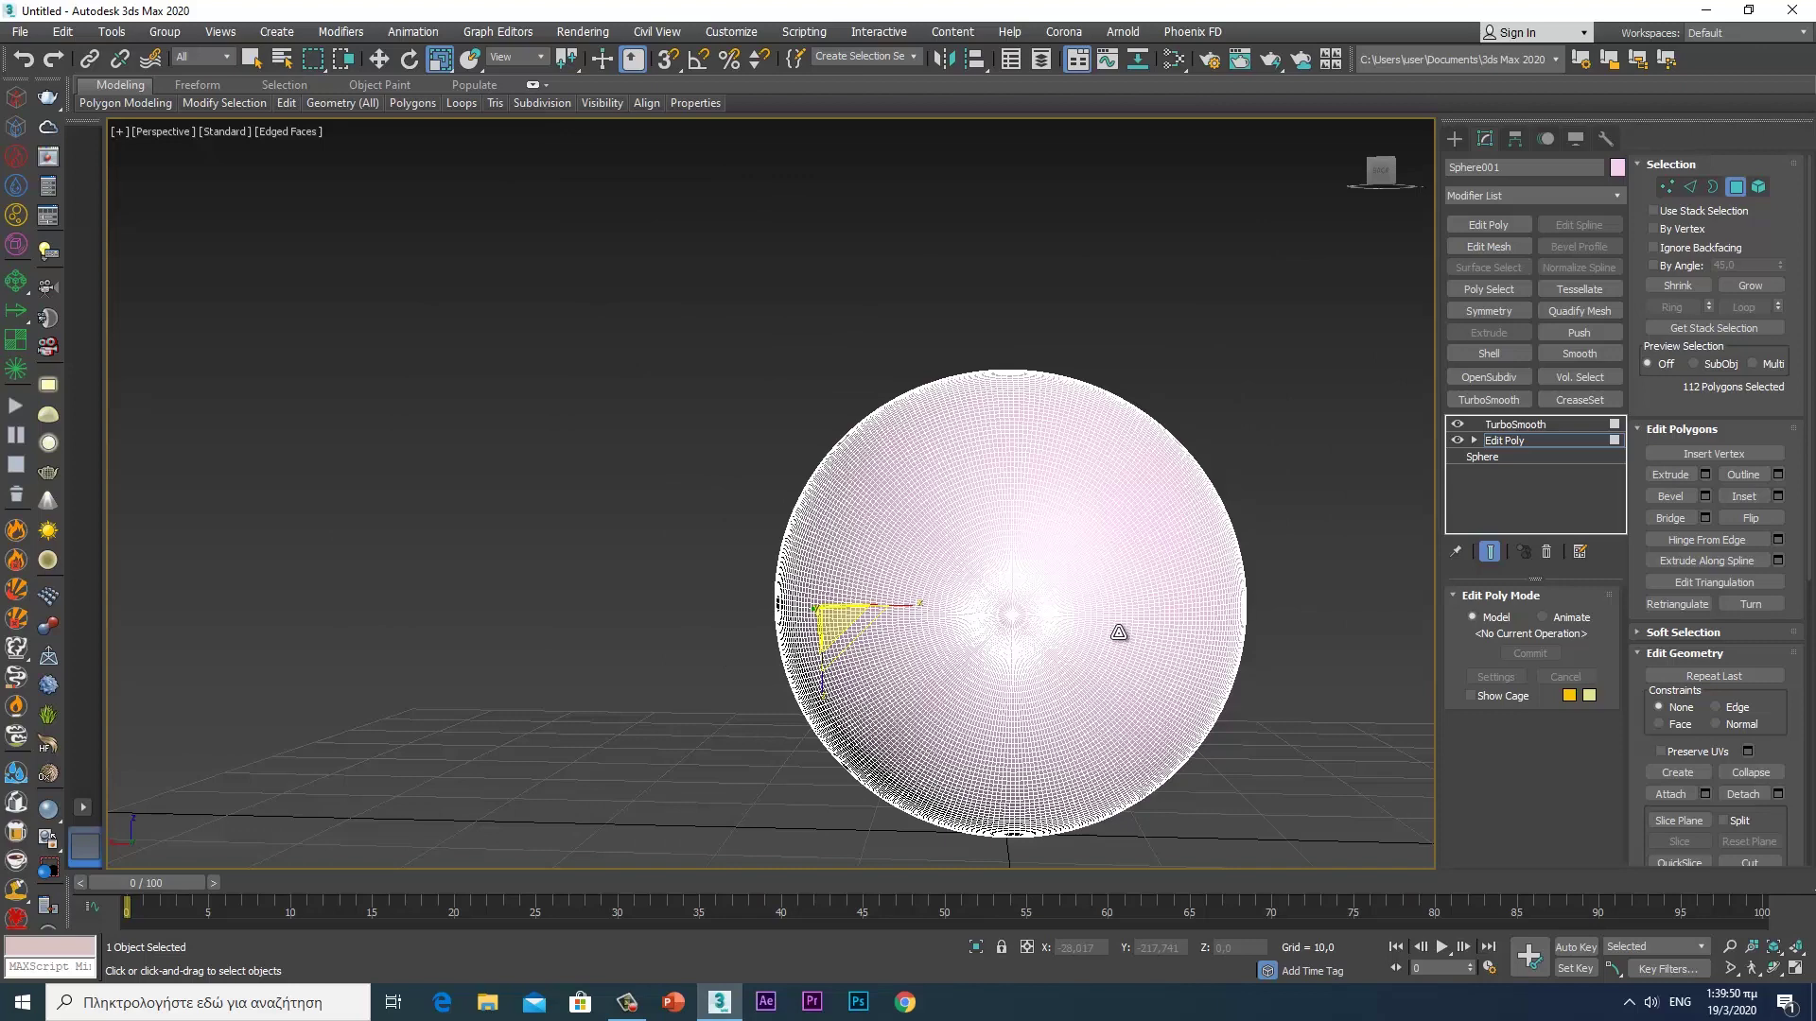
key("ctrl+e")
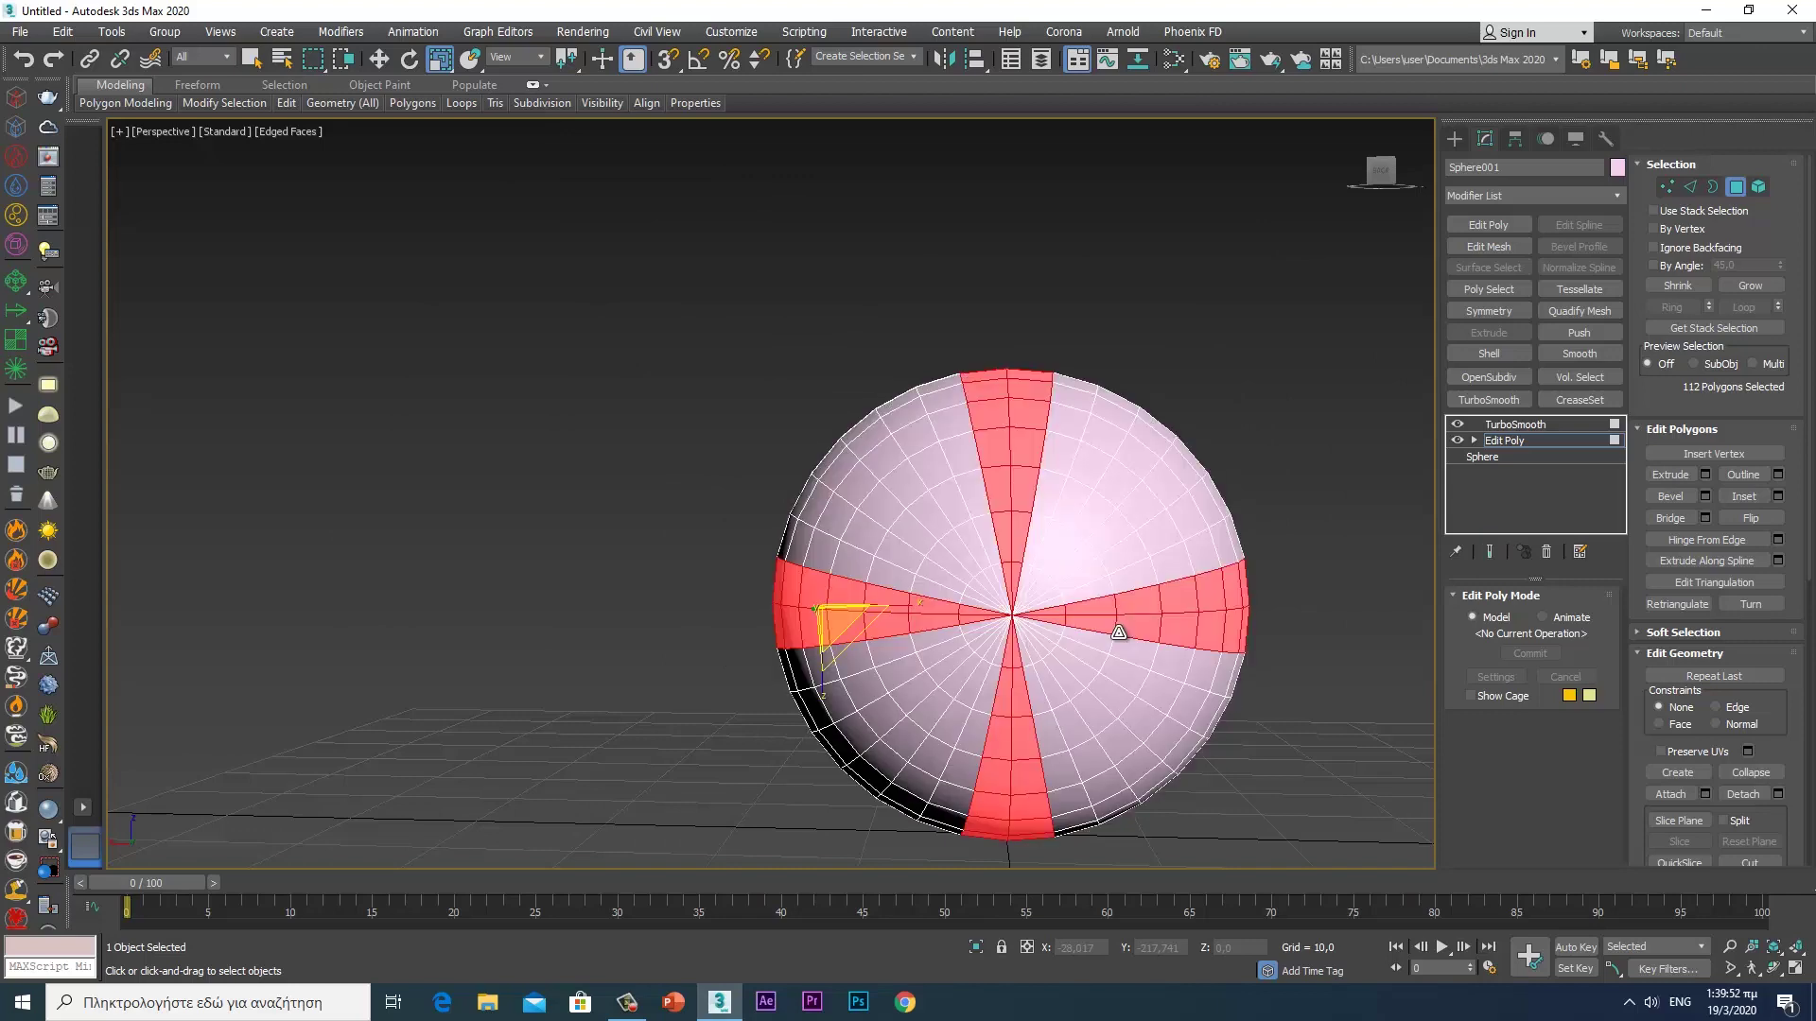
key("ctrl+e")
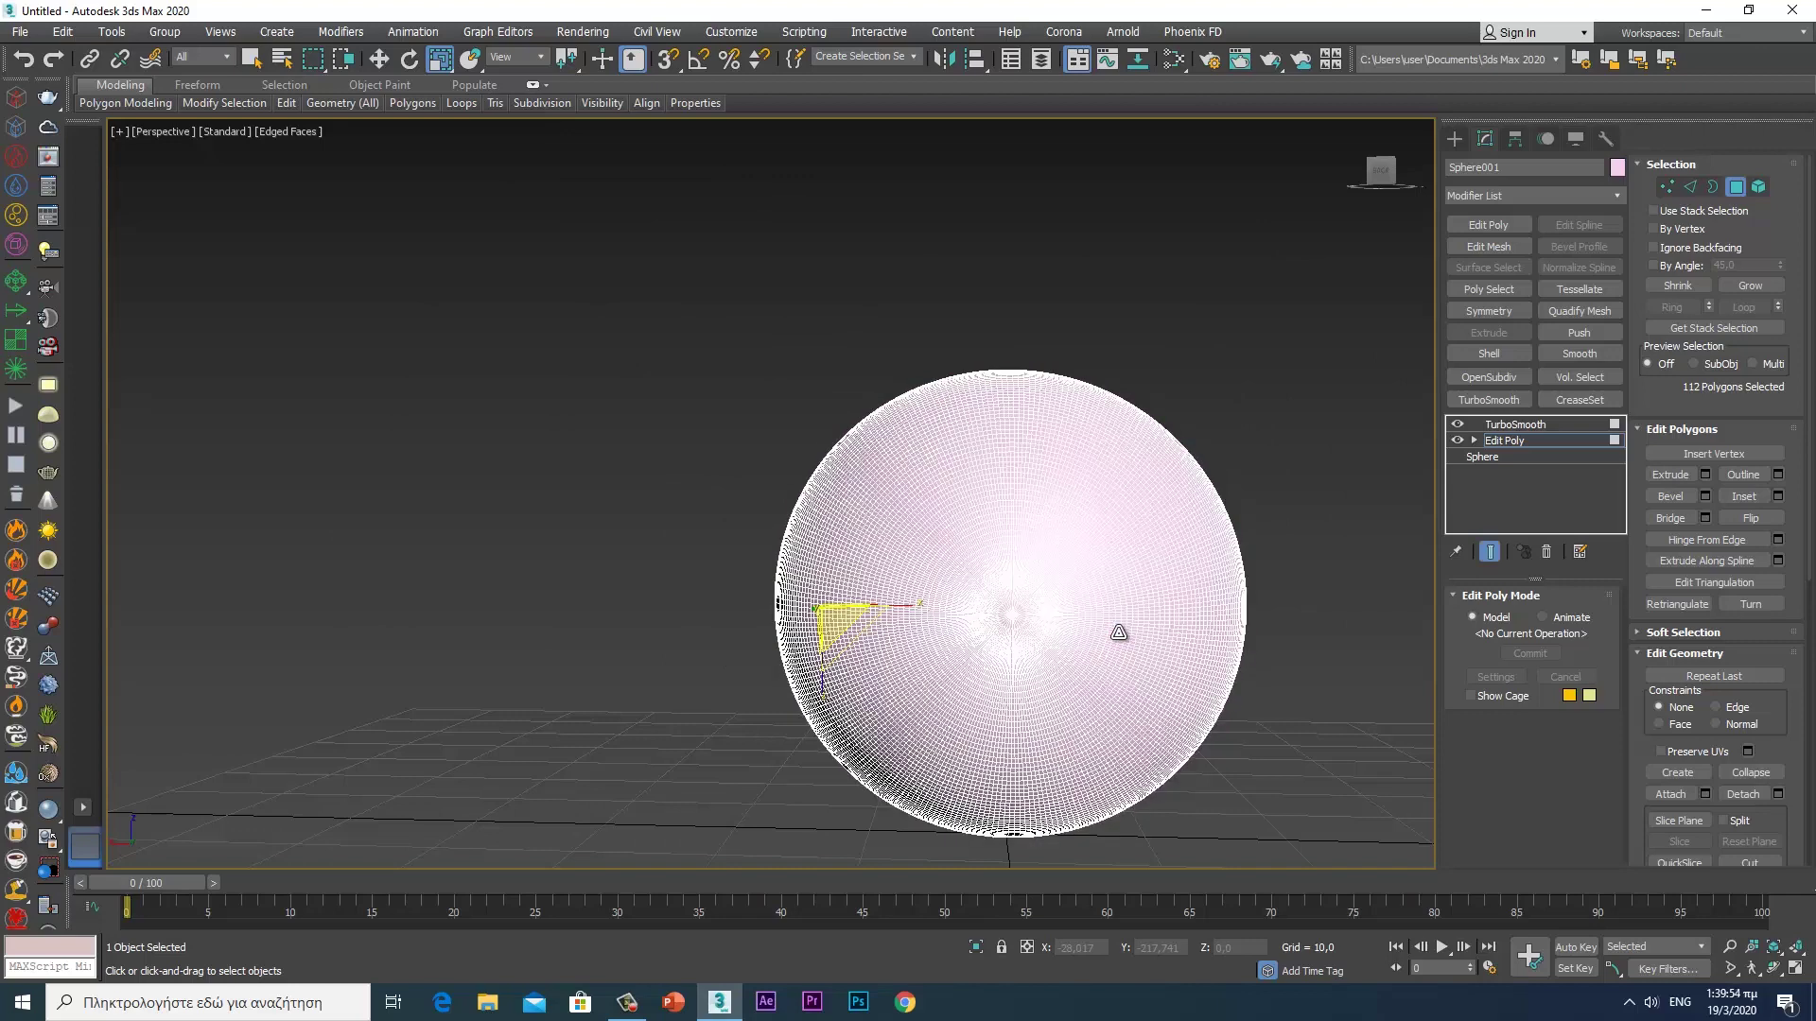
key("ctrl+e")
middle_click_drag(1119, 632, 849, 638, "alt")
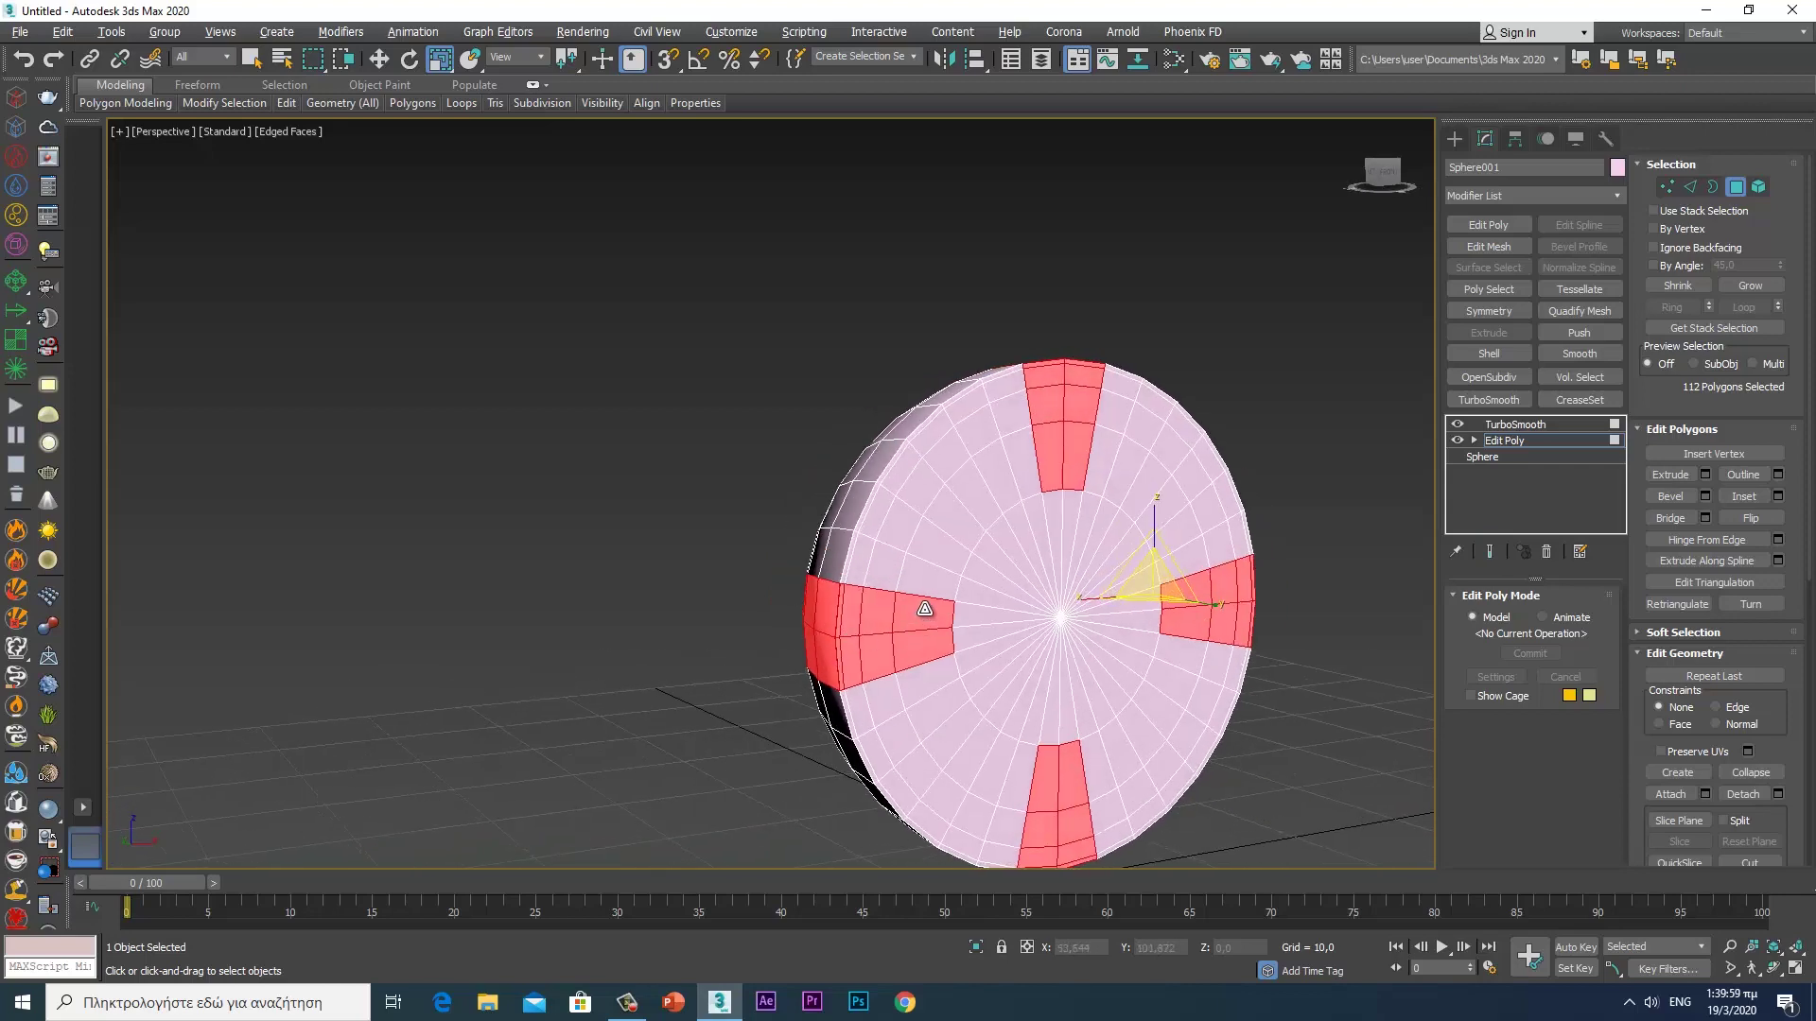
- In Select and Move mode, deselect the left strip's stray underside polygons
left_click(379, 59)
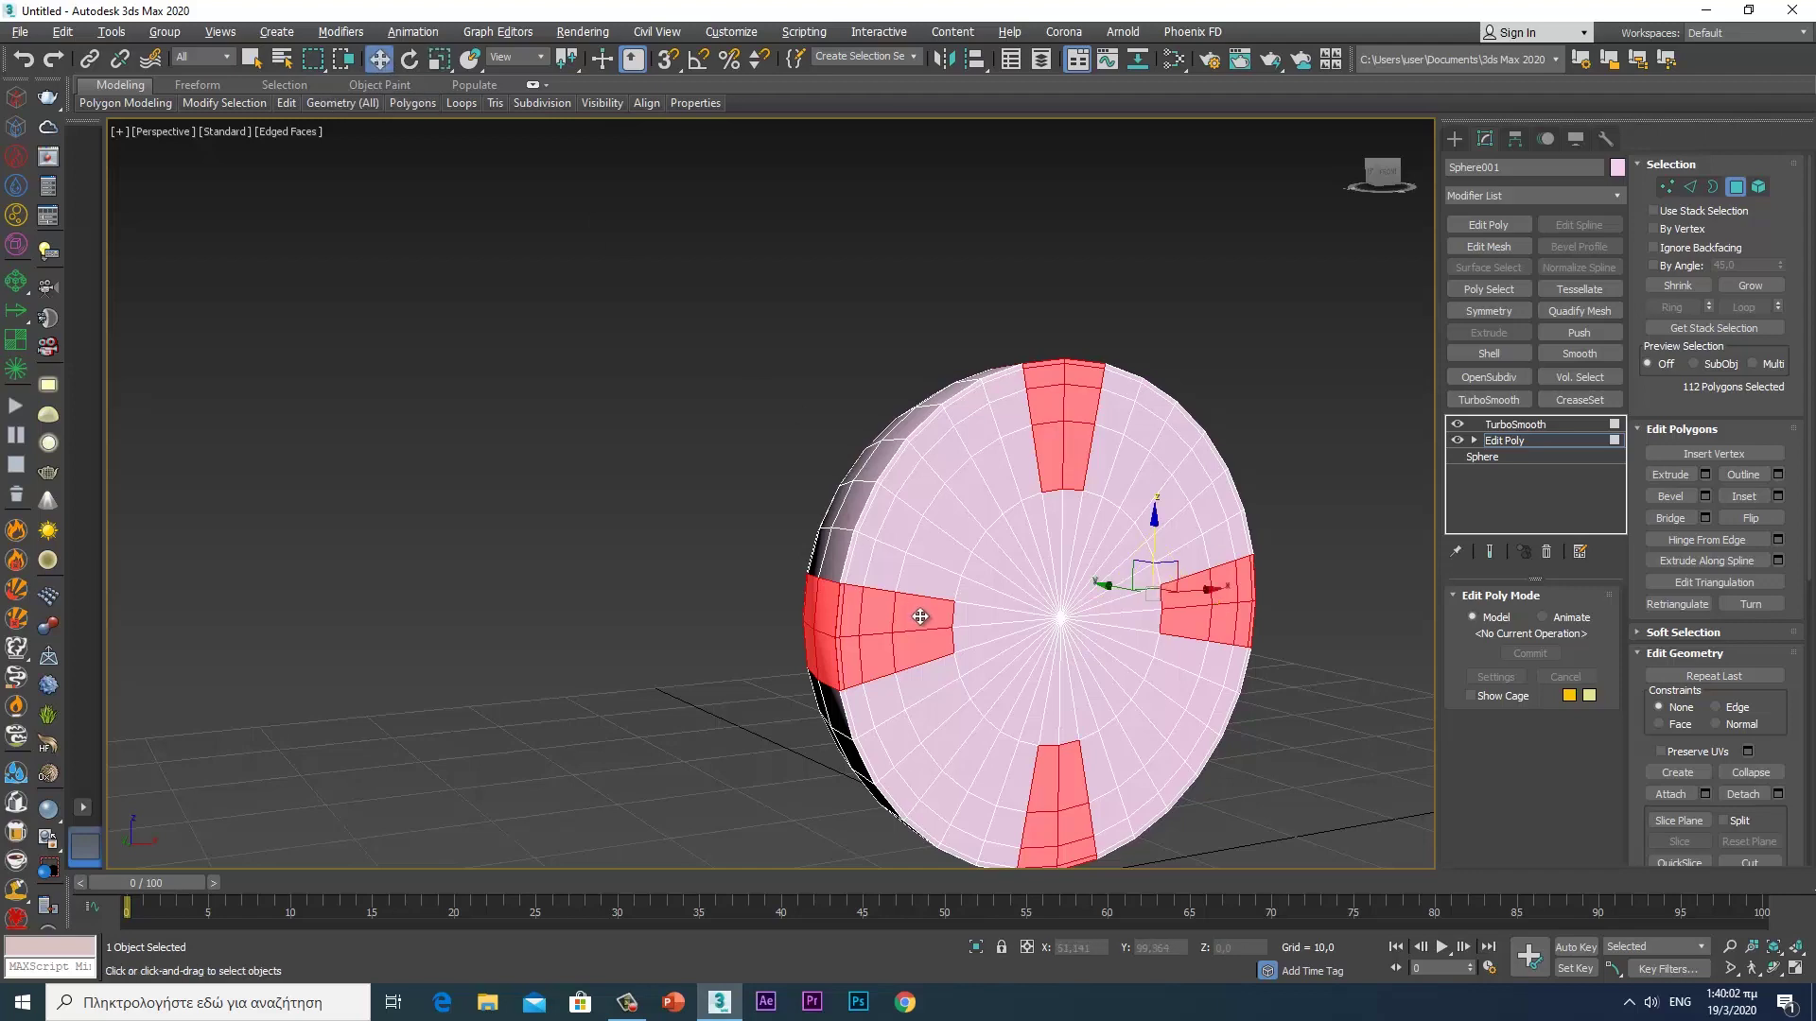
scroll(921, 617, "up", 2)
left_click(920, 617, "alt")
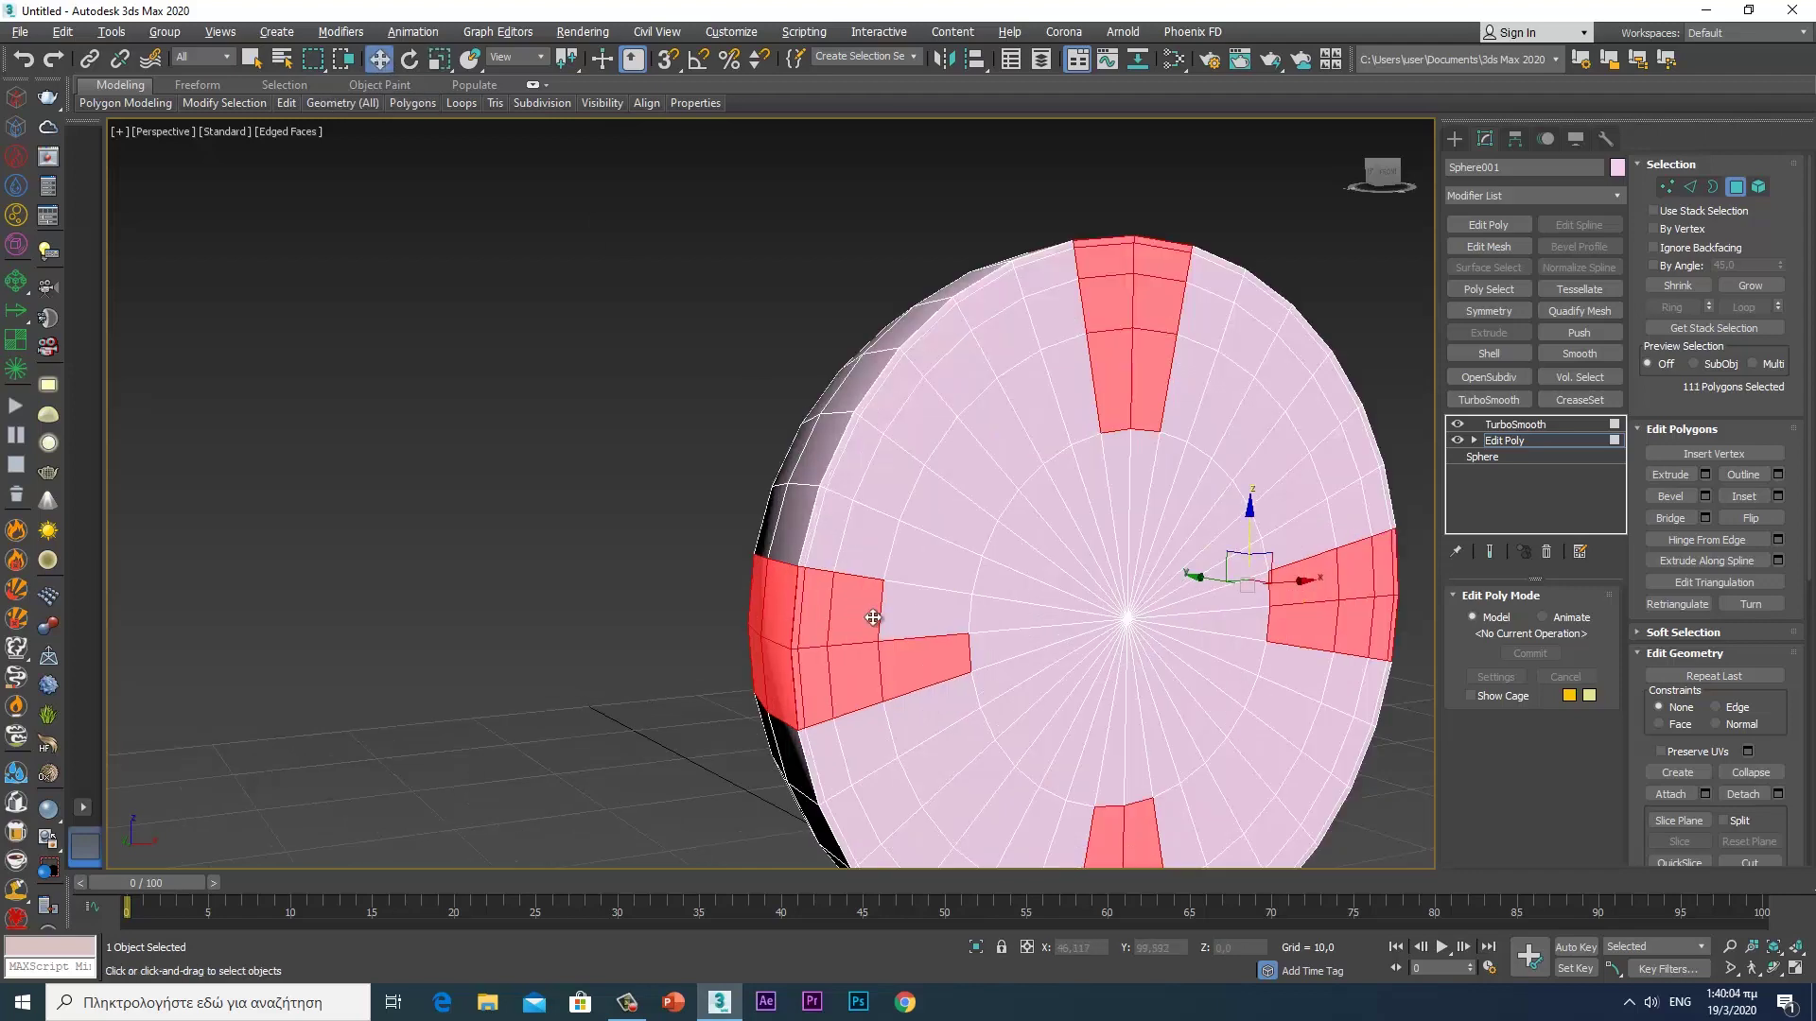
left_click(854, 615, "alt")
left_click(821, 616, "alt")
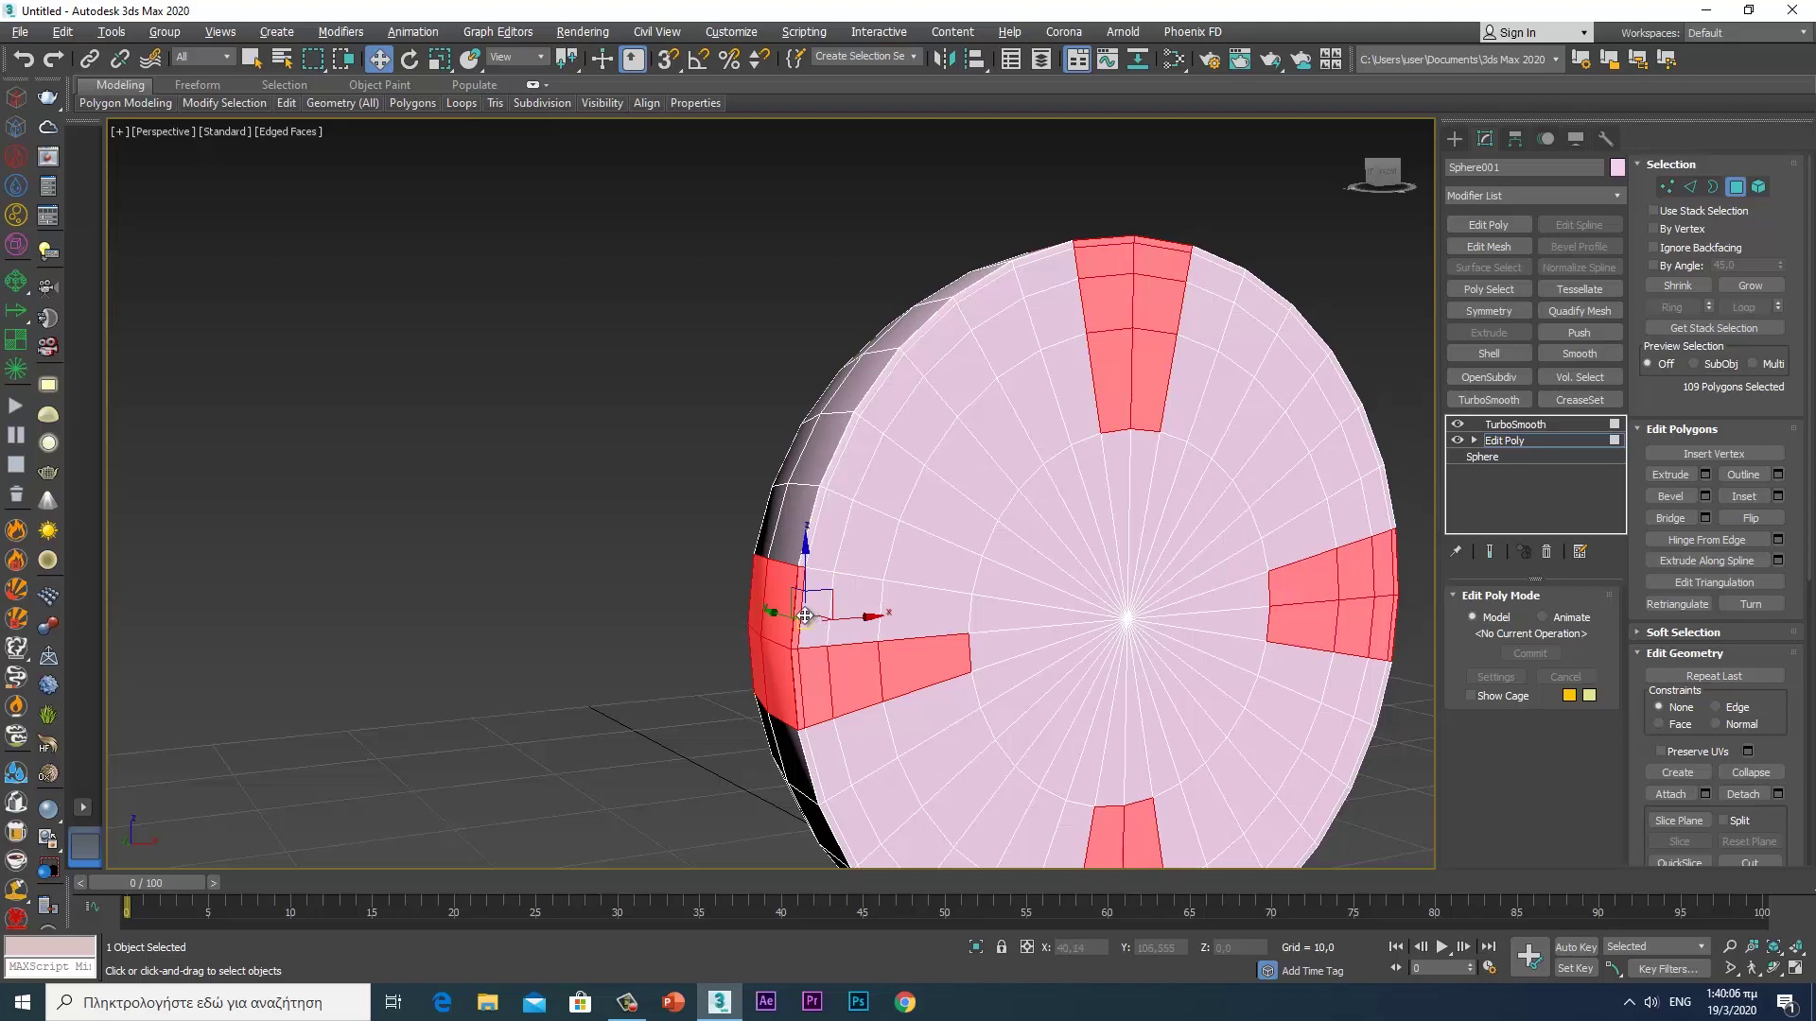
left_click(812, 668, "alt")
left_click(801, 681, "alt")
- Deselect the top strip's stray underside polygons
left_click(896, 669, "alt")
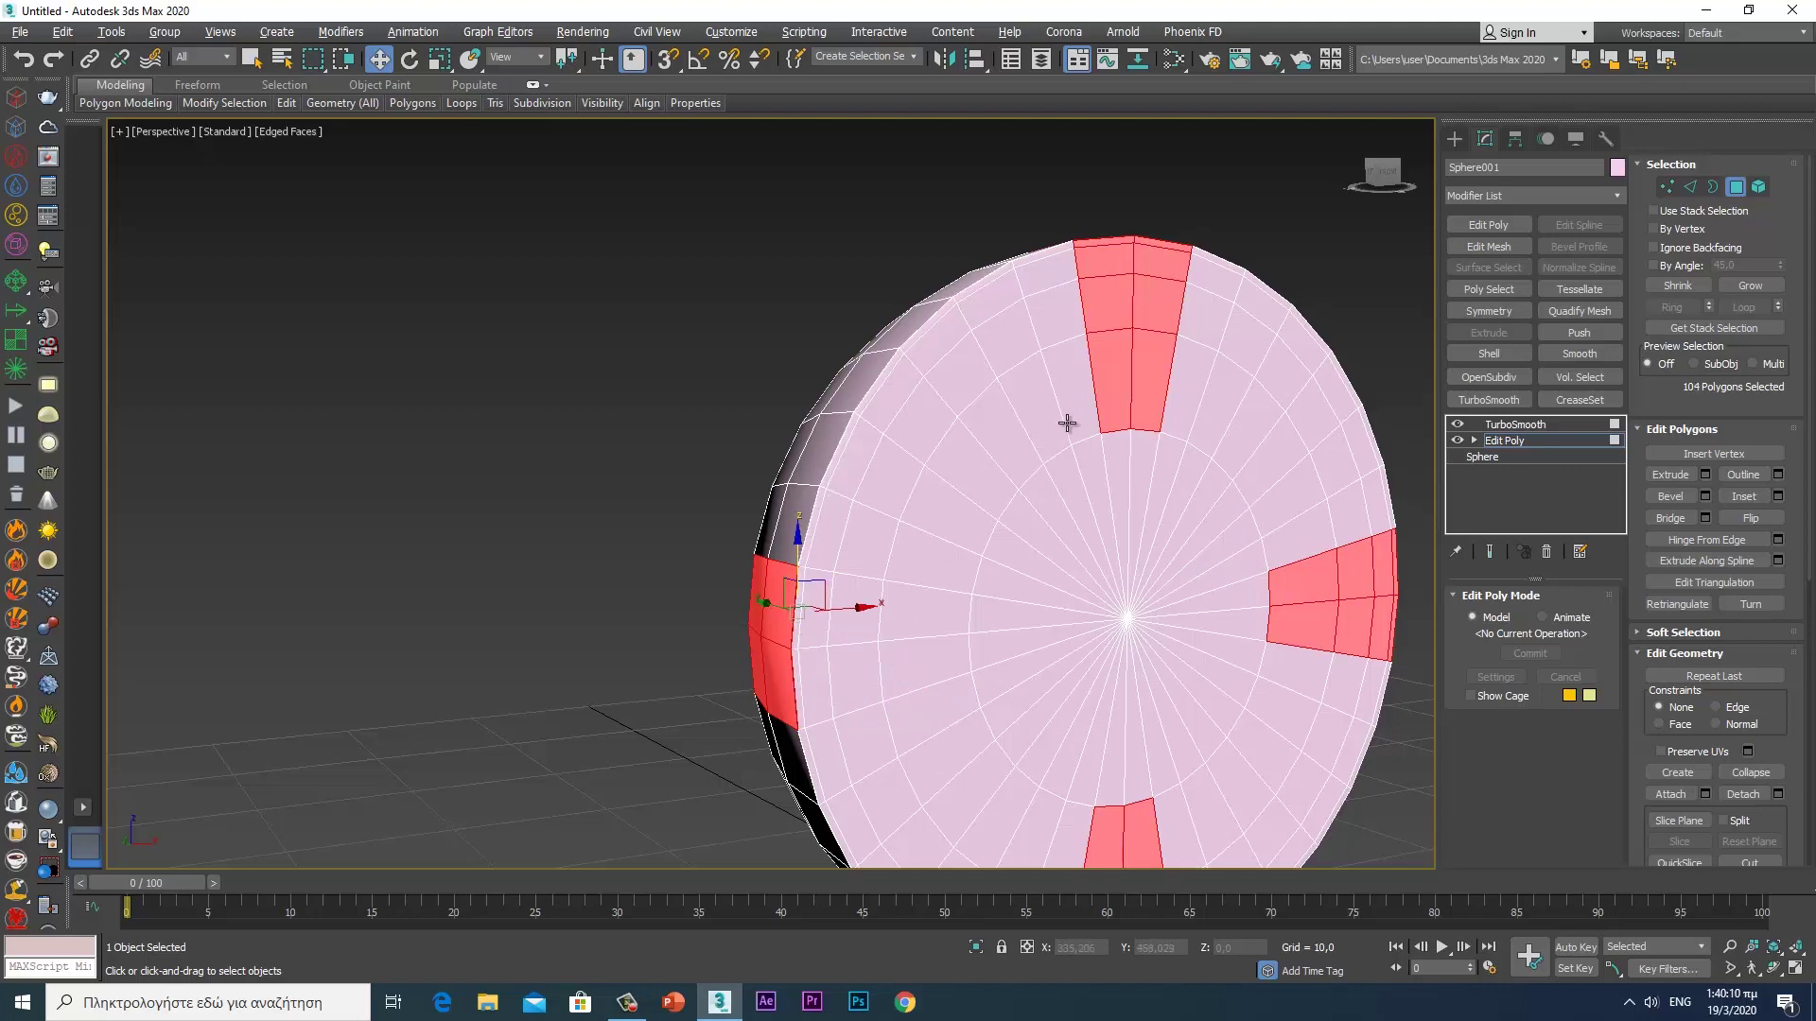
left_click(1104, 398, "alt")
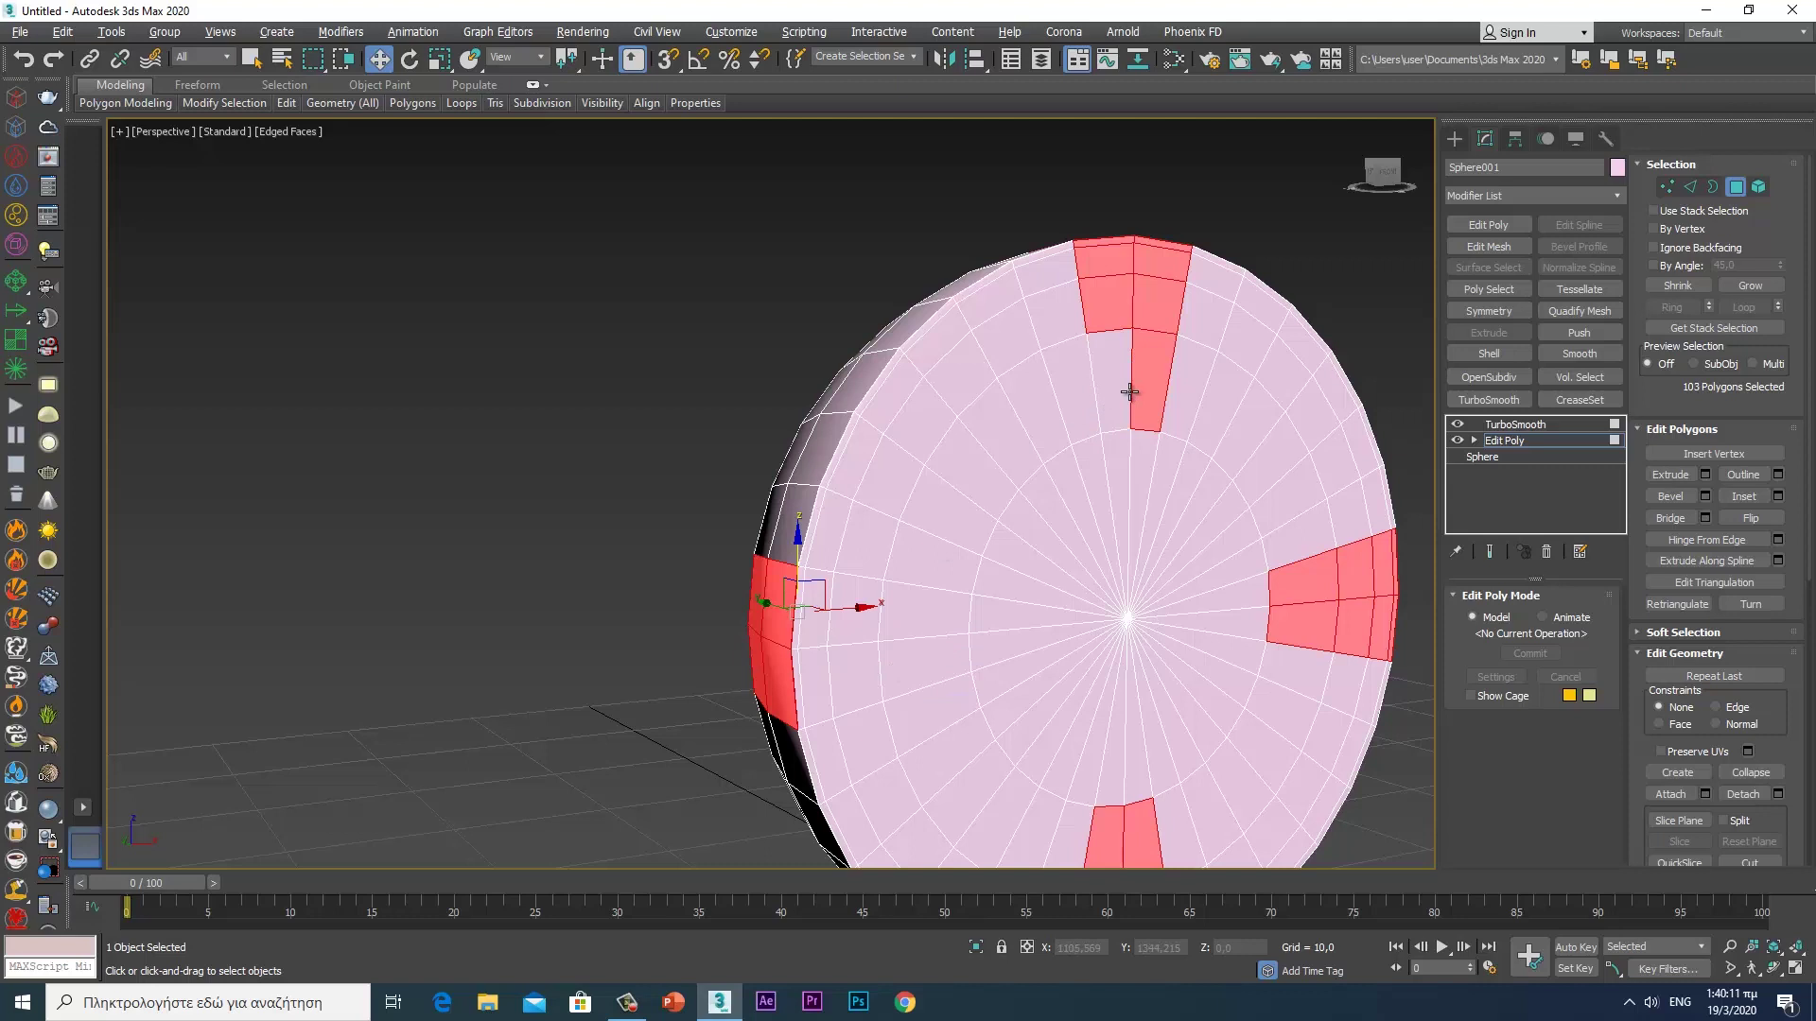
left_click(1156, 312, "alt")
left_click(1104, 261, "alt")
left_click(1102, 243, "alt")
left_click(1144, 259, "alt")
left_click(1156, 245, "alt")
- Deselect the right-group polygons and the thin sliver at the right edge
left_click(1291, 586, "alt")
left_click(1298, 628, "alt")
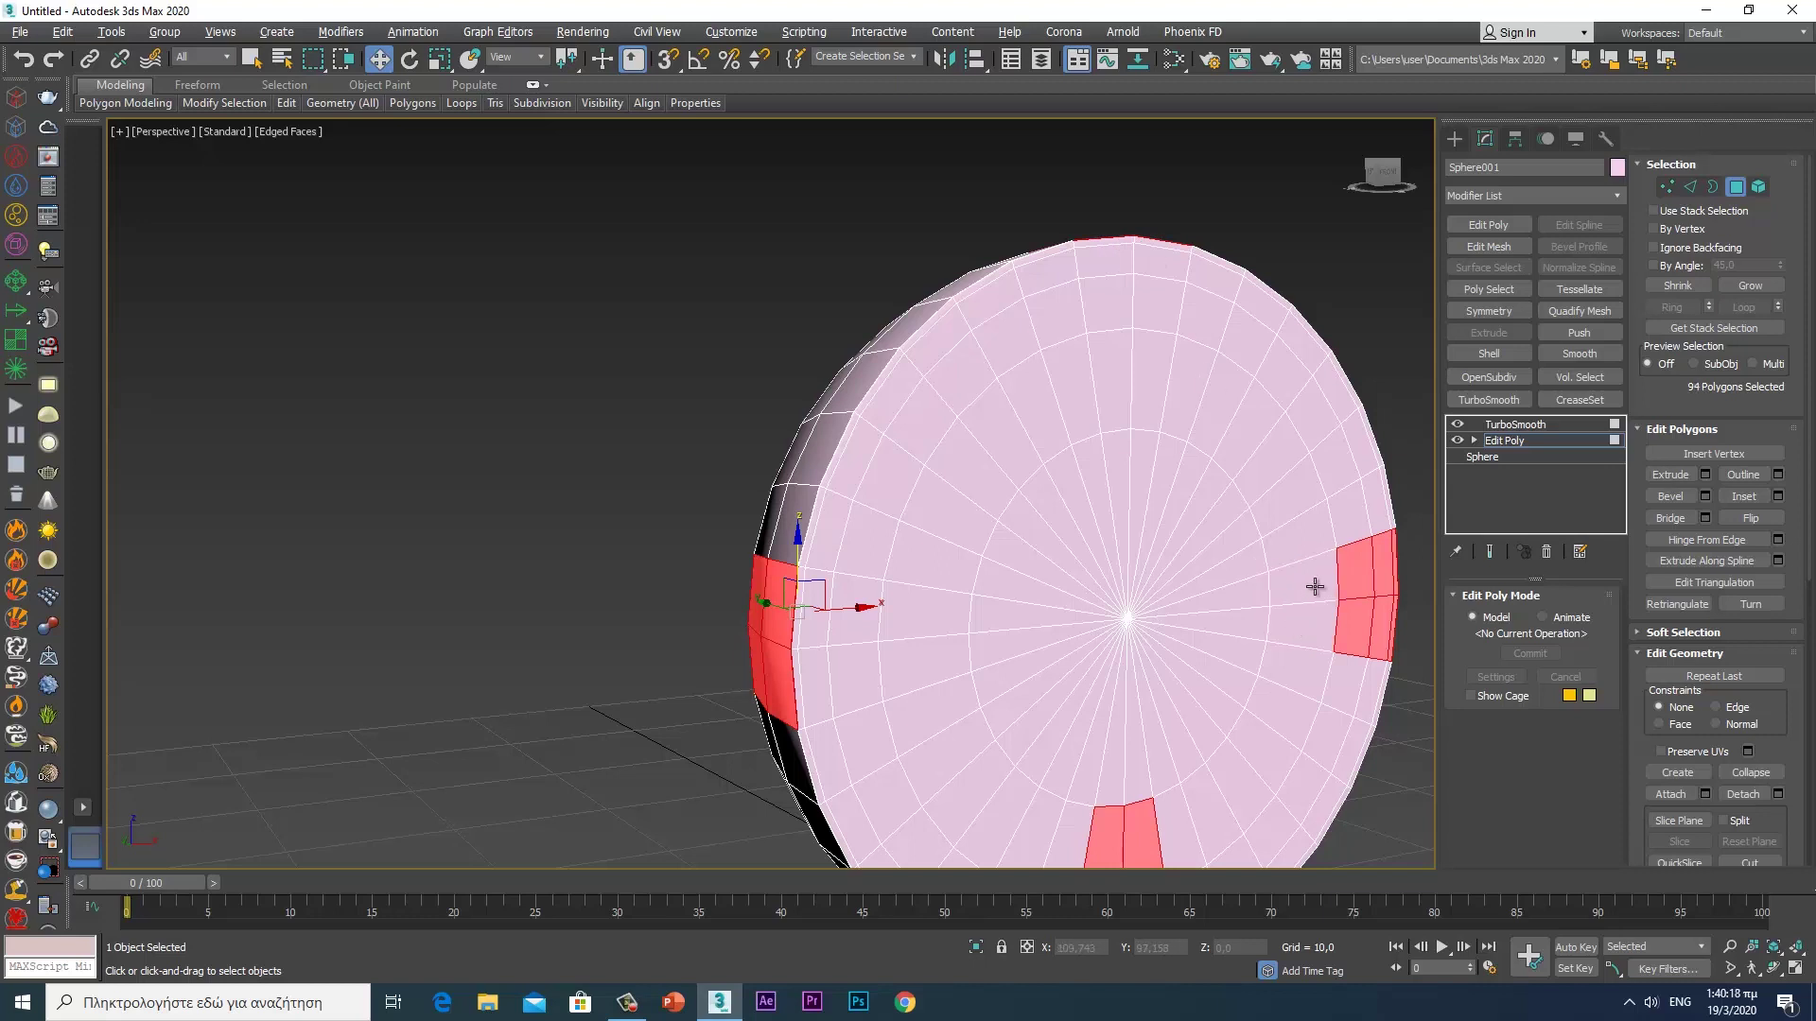
left_click(1354, 571, "alt")
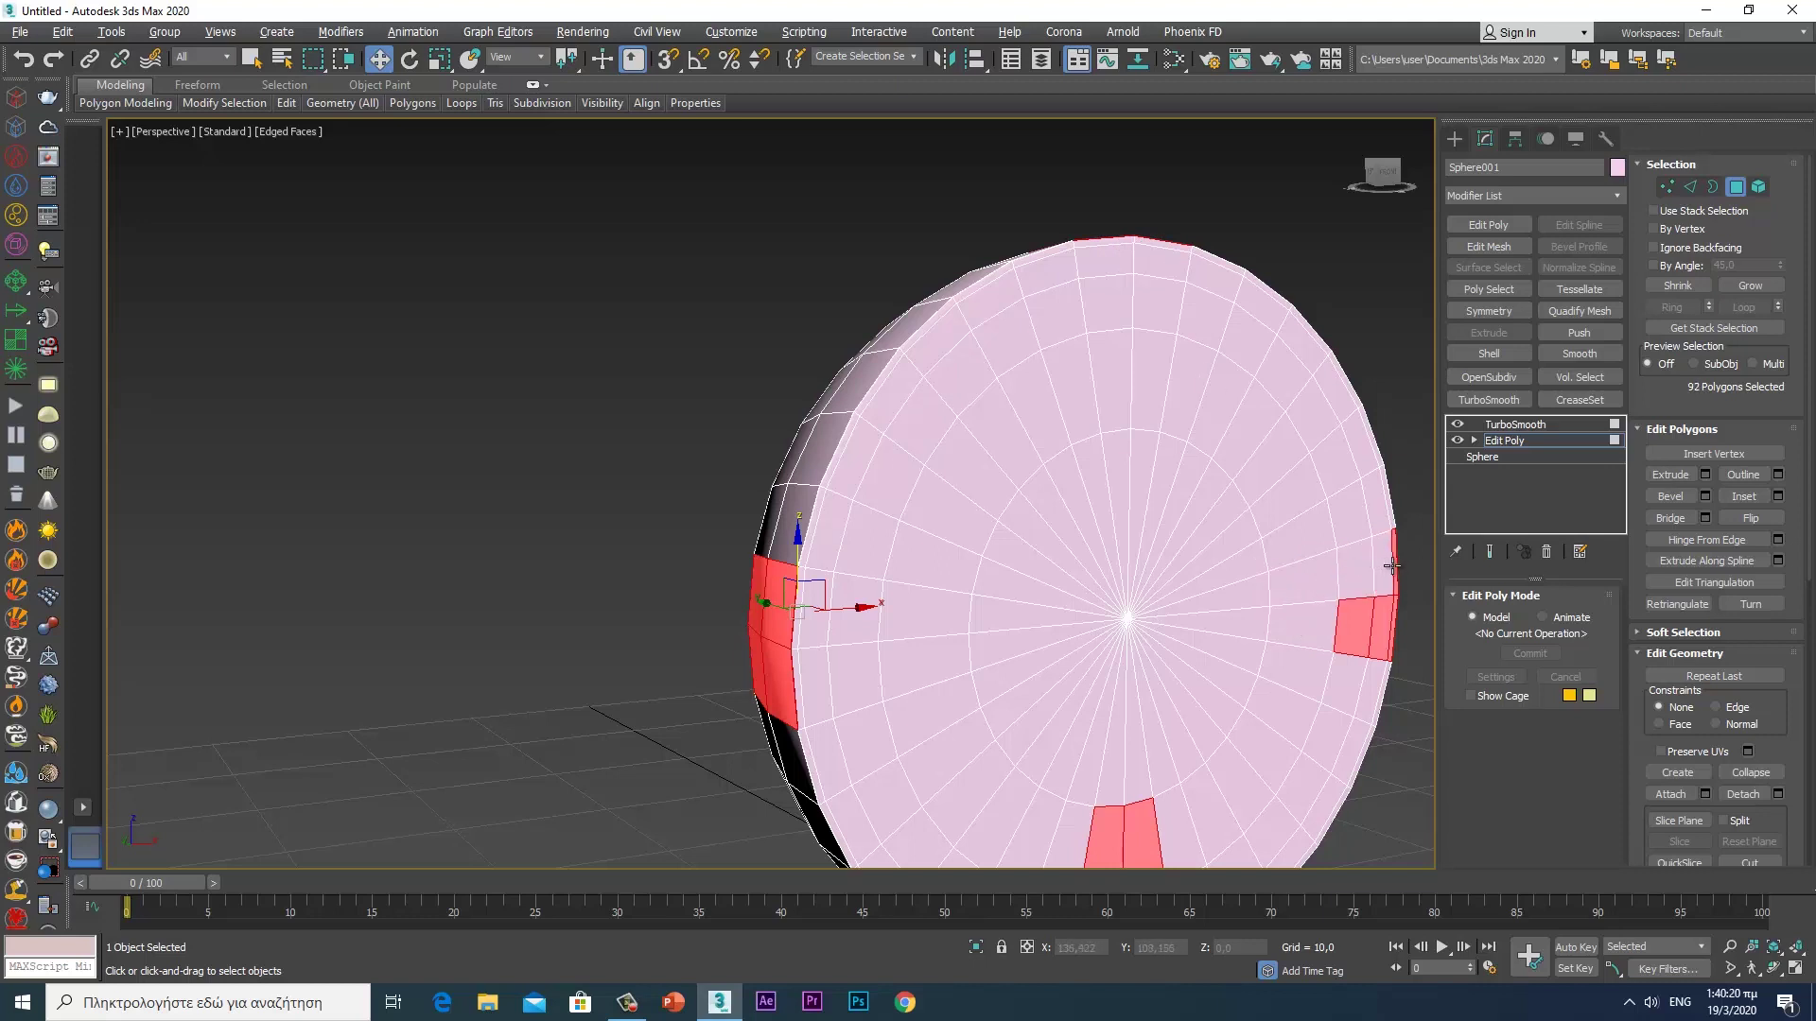
left_click(1394, 566, "alt")
left_click(1386, 626, "alt")
left_click(1352, 628, "alt")
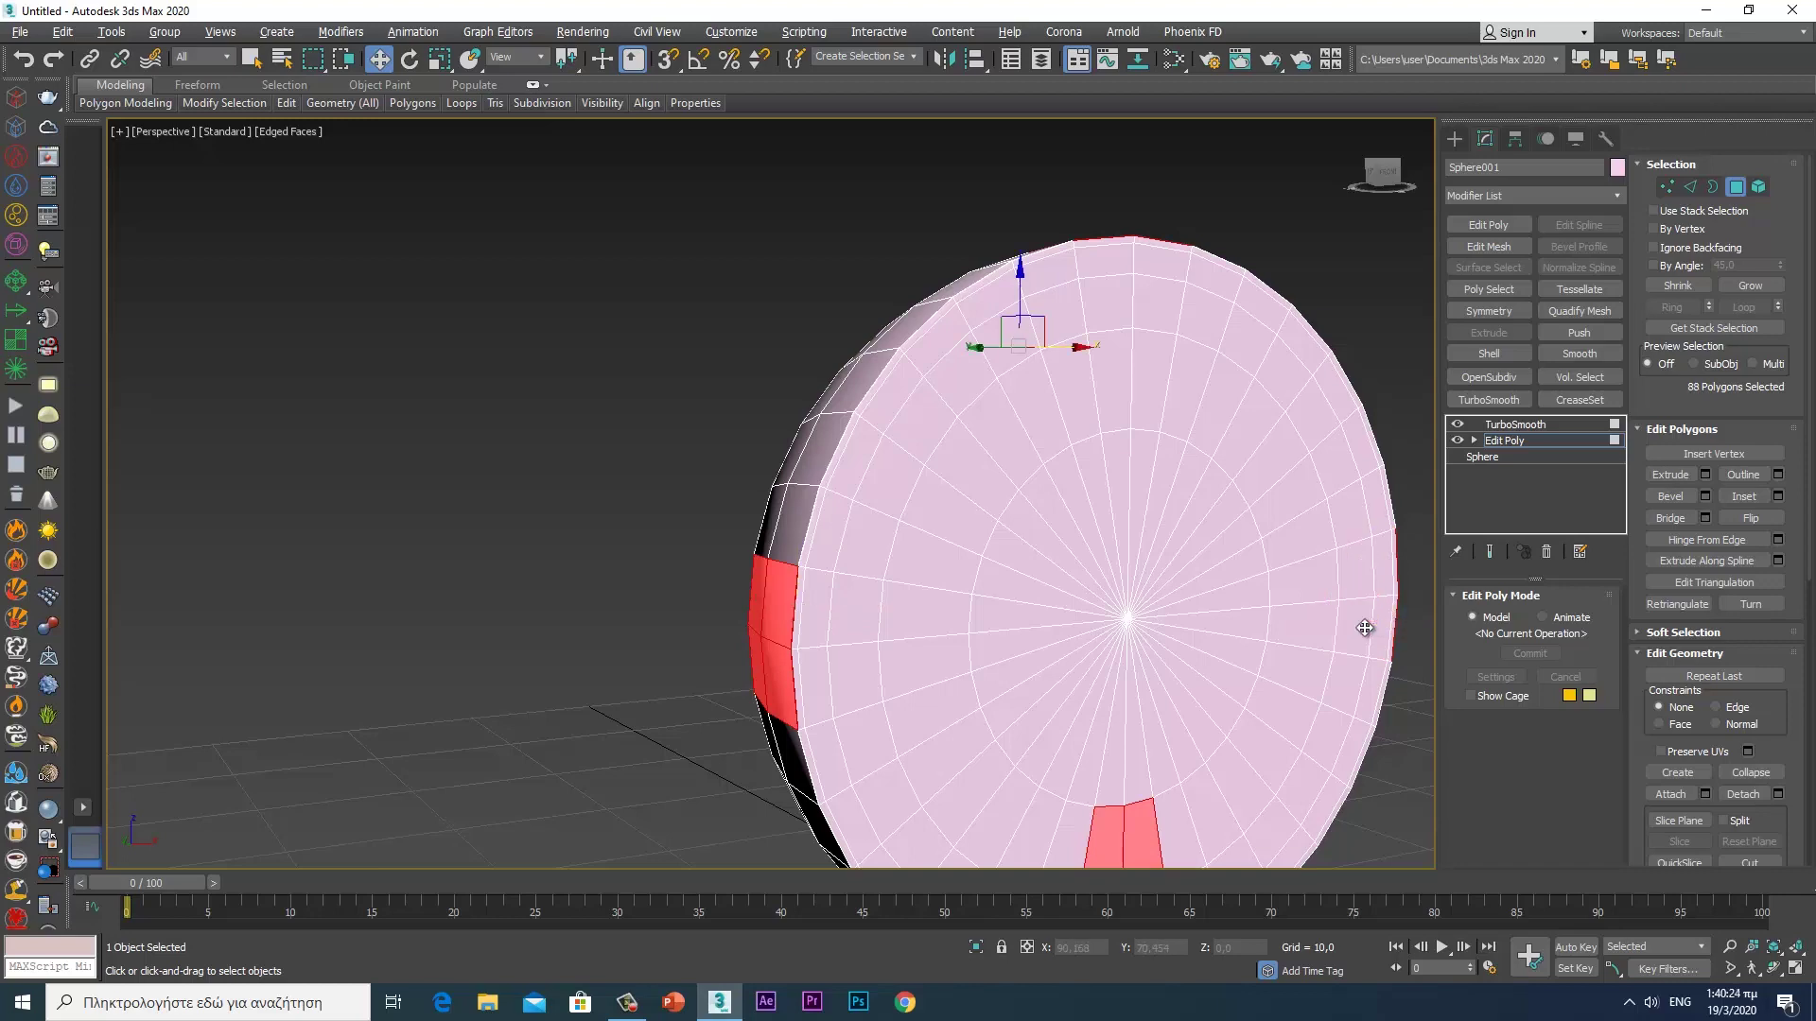
- Deselect the bottom group's stray polygons, leaving the 80-polygon cross
middle_click_drag(1179, 739, 1167, 535)
left_click(1090, 636, "alt")
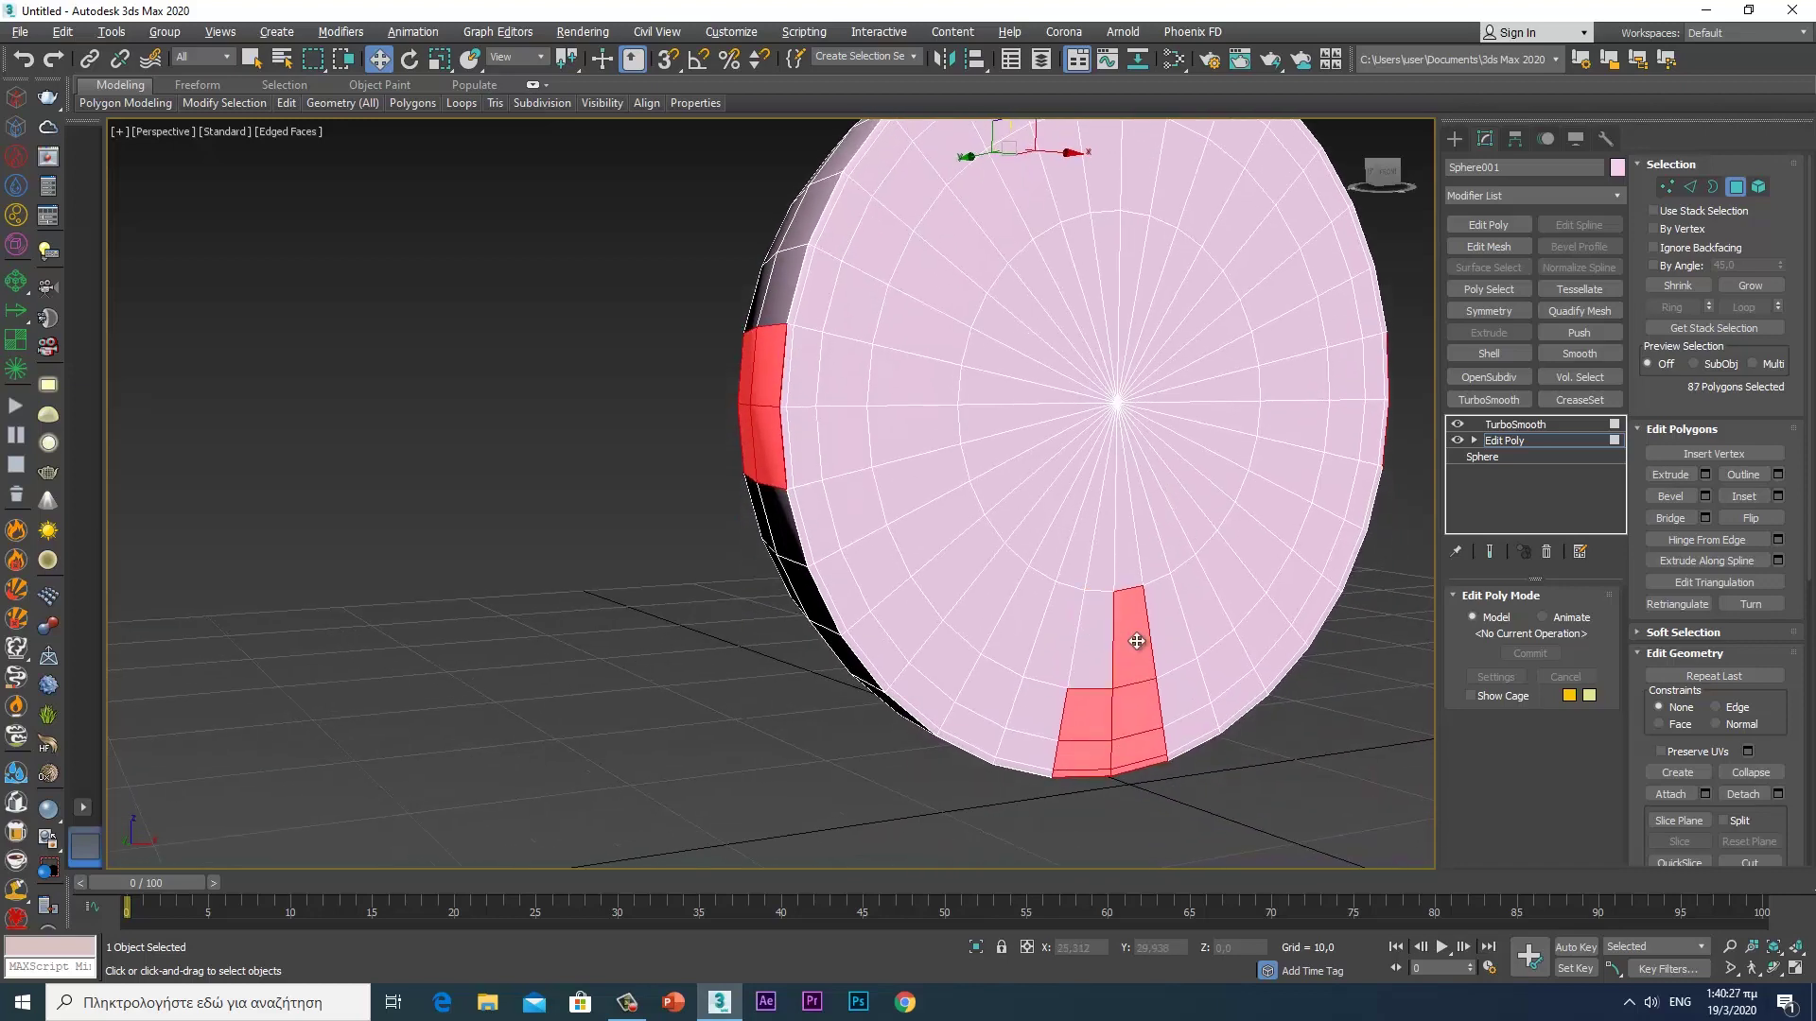
left_click(1142, 700, "alt")
left_click(1083, 755, "alt")
left_click(1137, 752, "alt")
left_click(1123, 771, "alt")
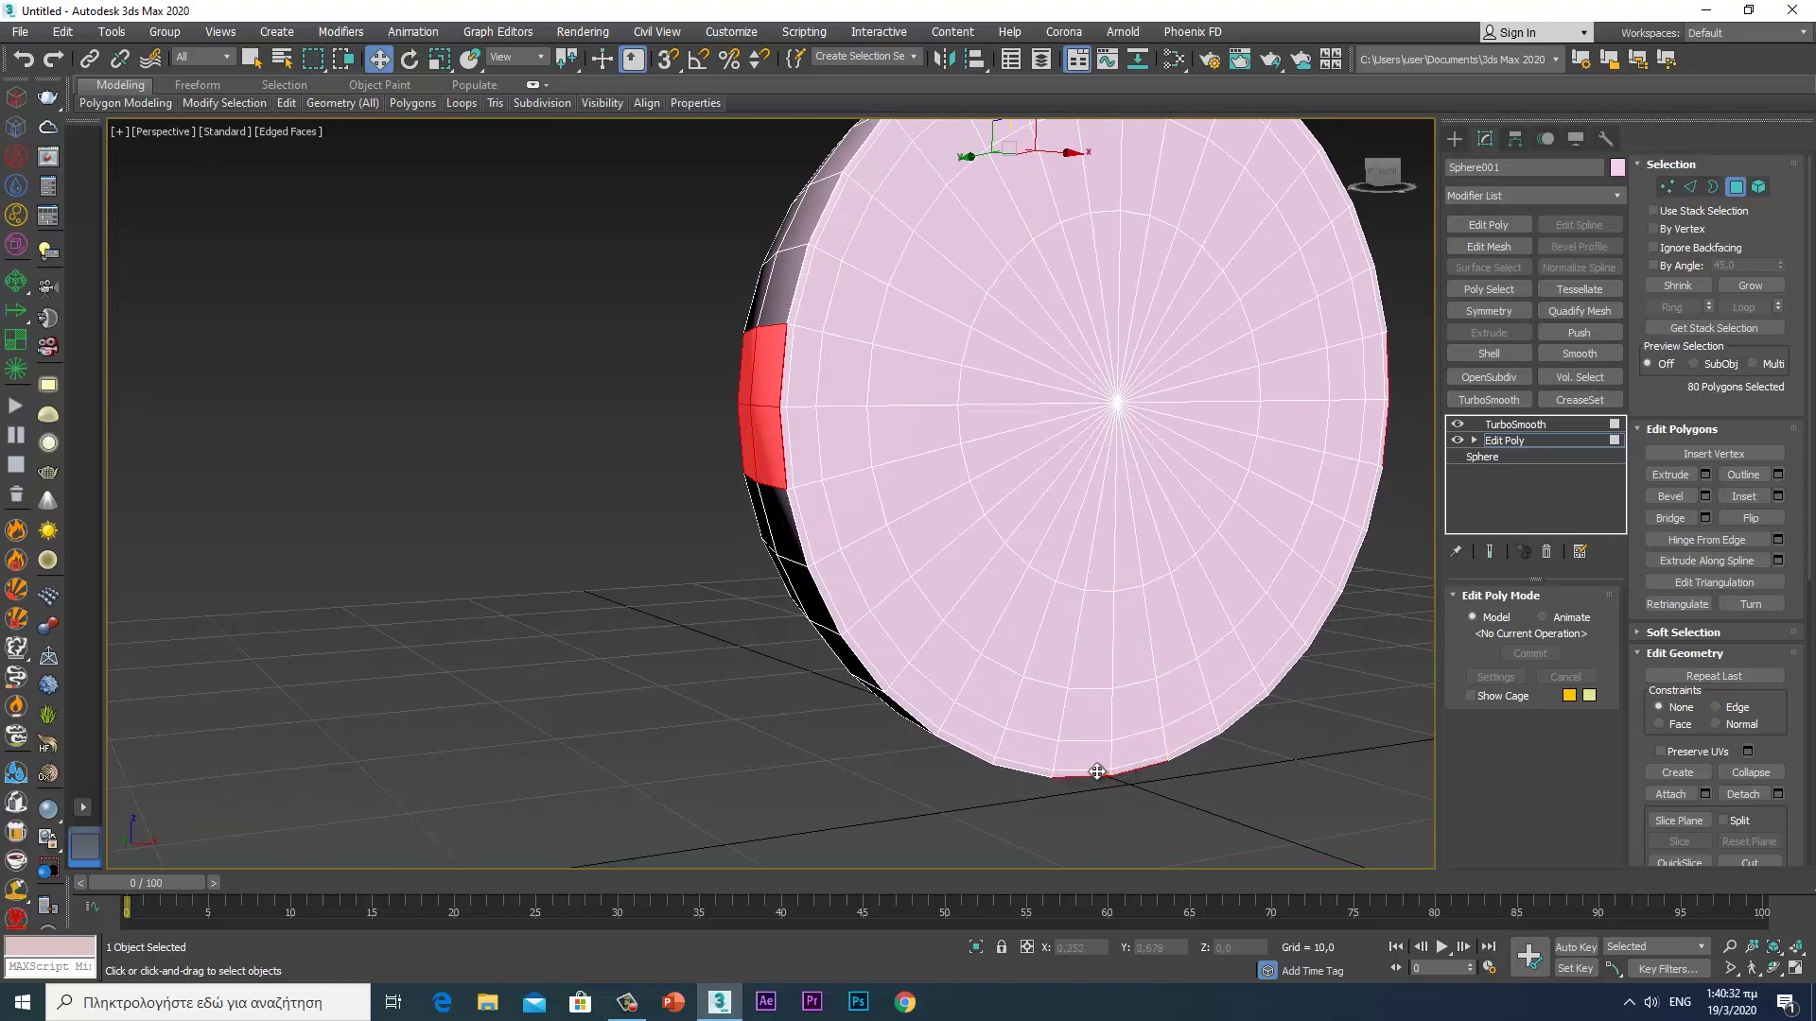
- Preview the smoothed result, then orbit back to face the dome's red cross
key("ctrl+e")
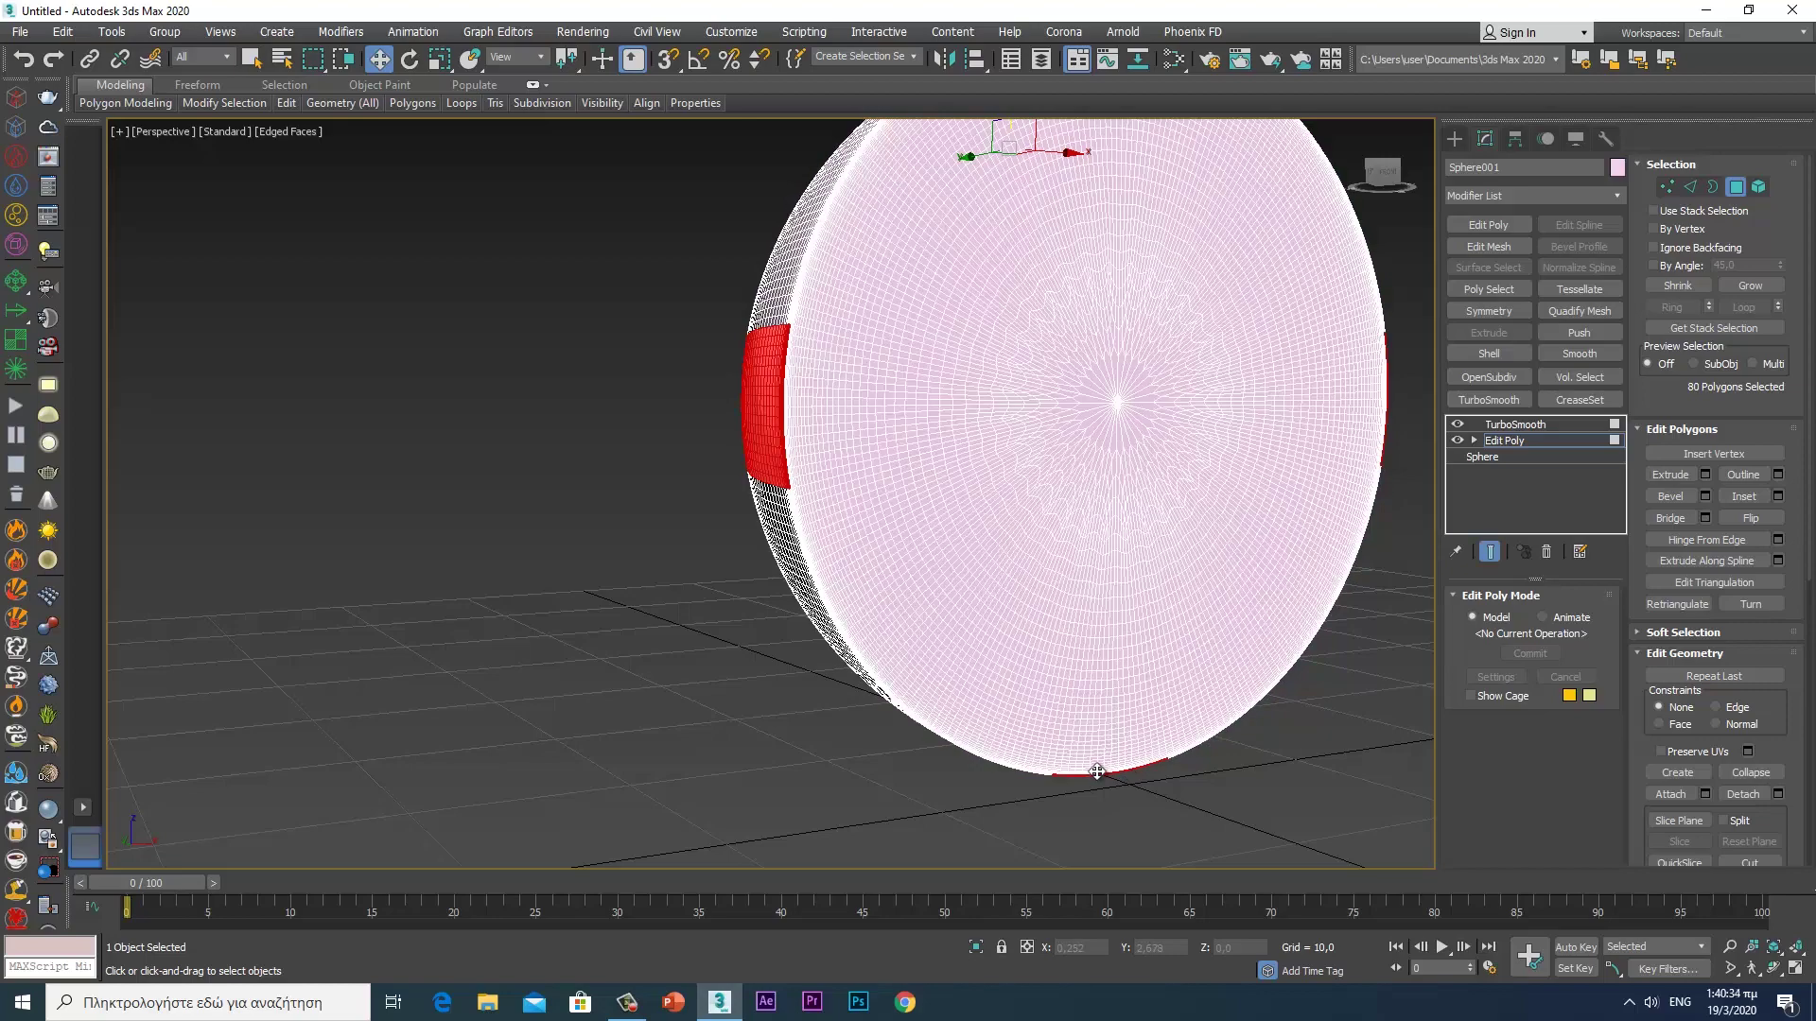
key("ctrl+e")
middle_click_drag(928, 604, 1176, 588, "alt")
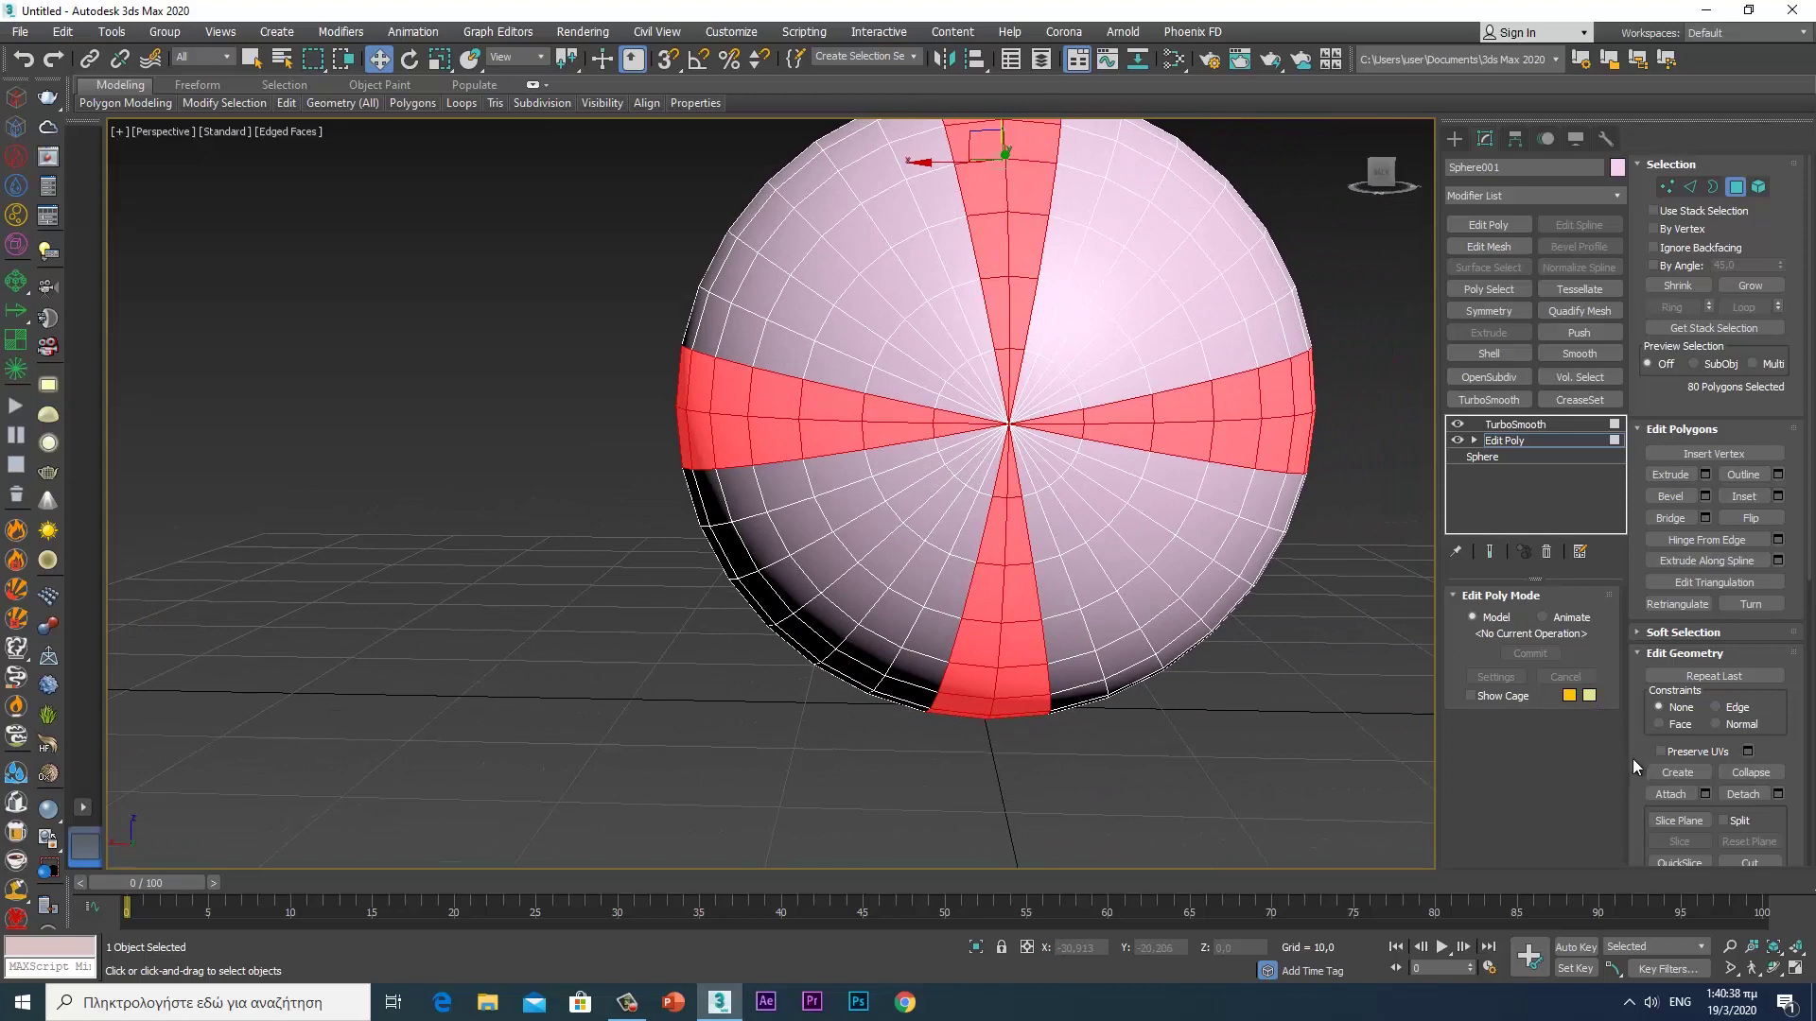
scroll(1665, 738, "down", 3)
scroll(1703, 662, "down", 2)
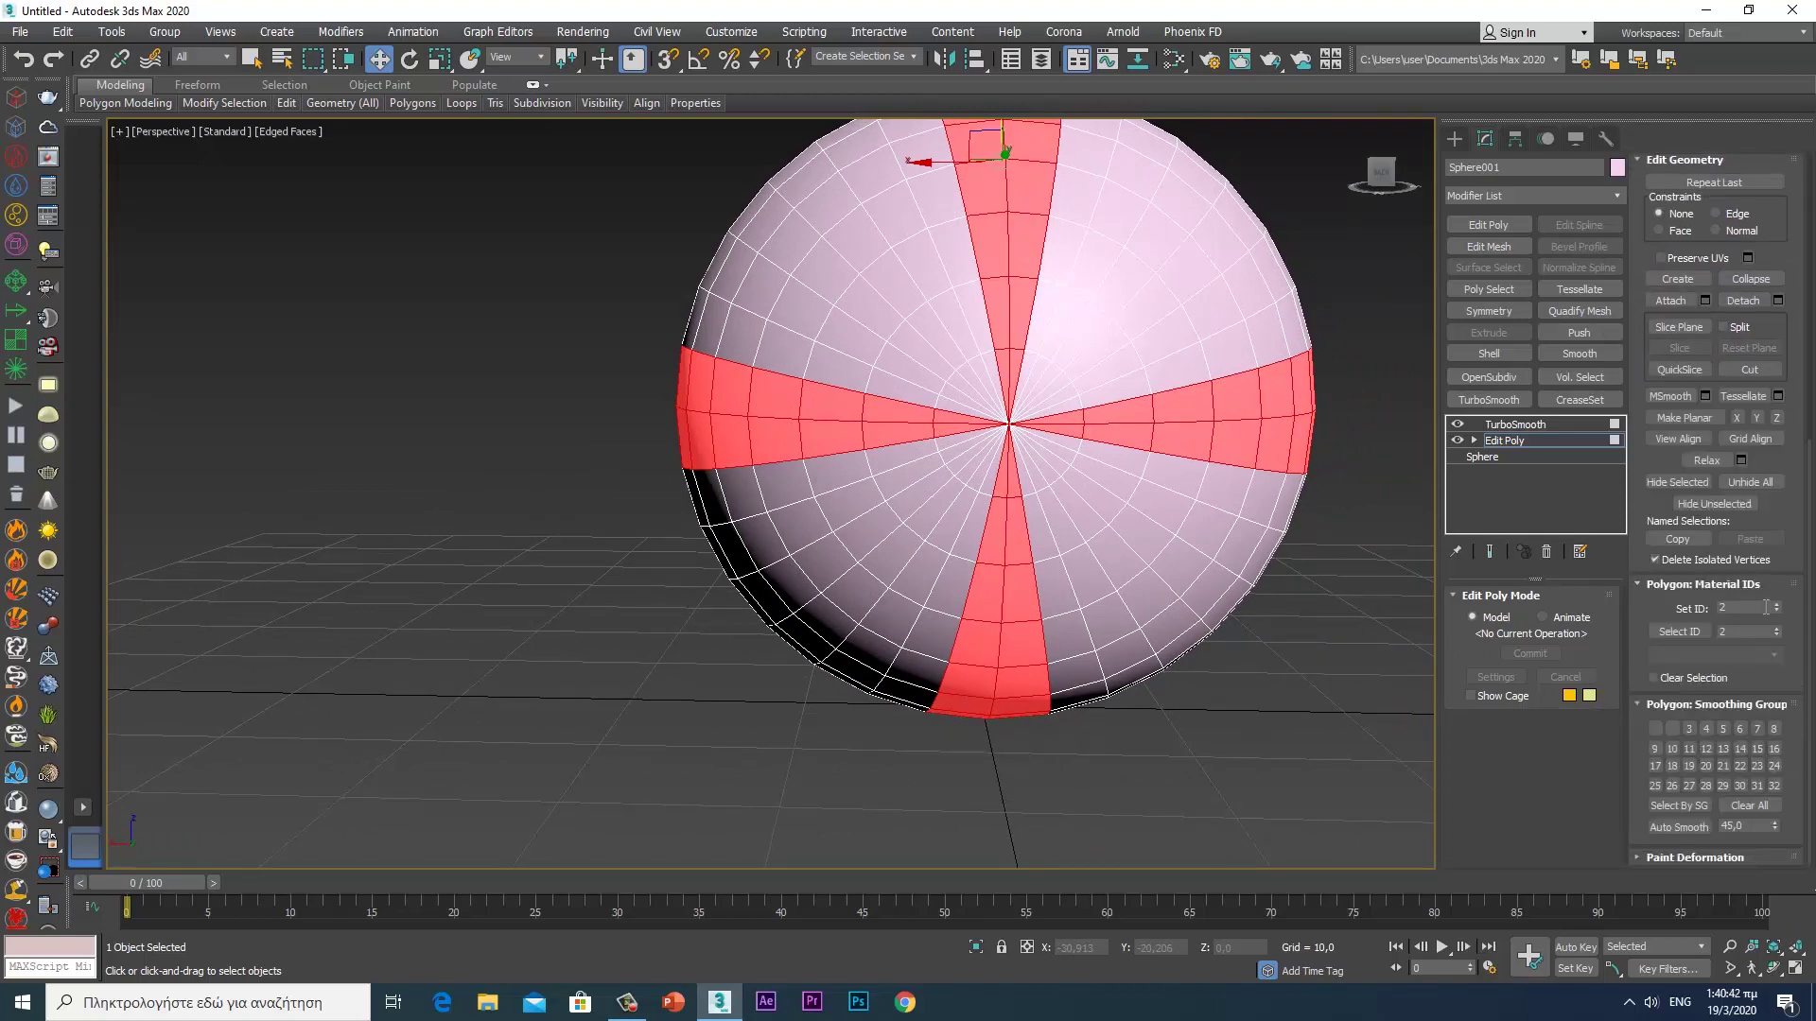
- Set material ID 1 on the polygon selection and leave Polygon sub-object mode
key("ctrl+i")
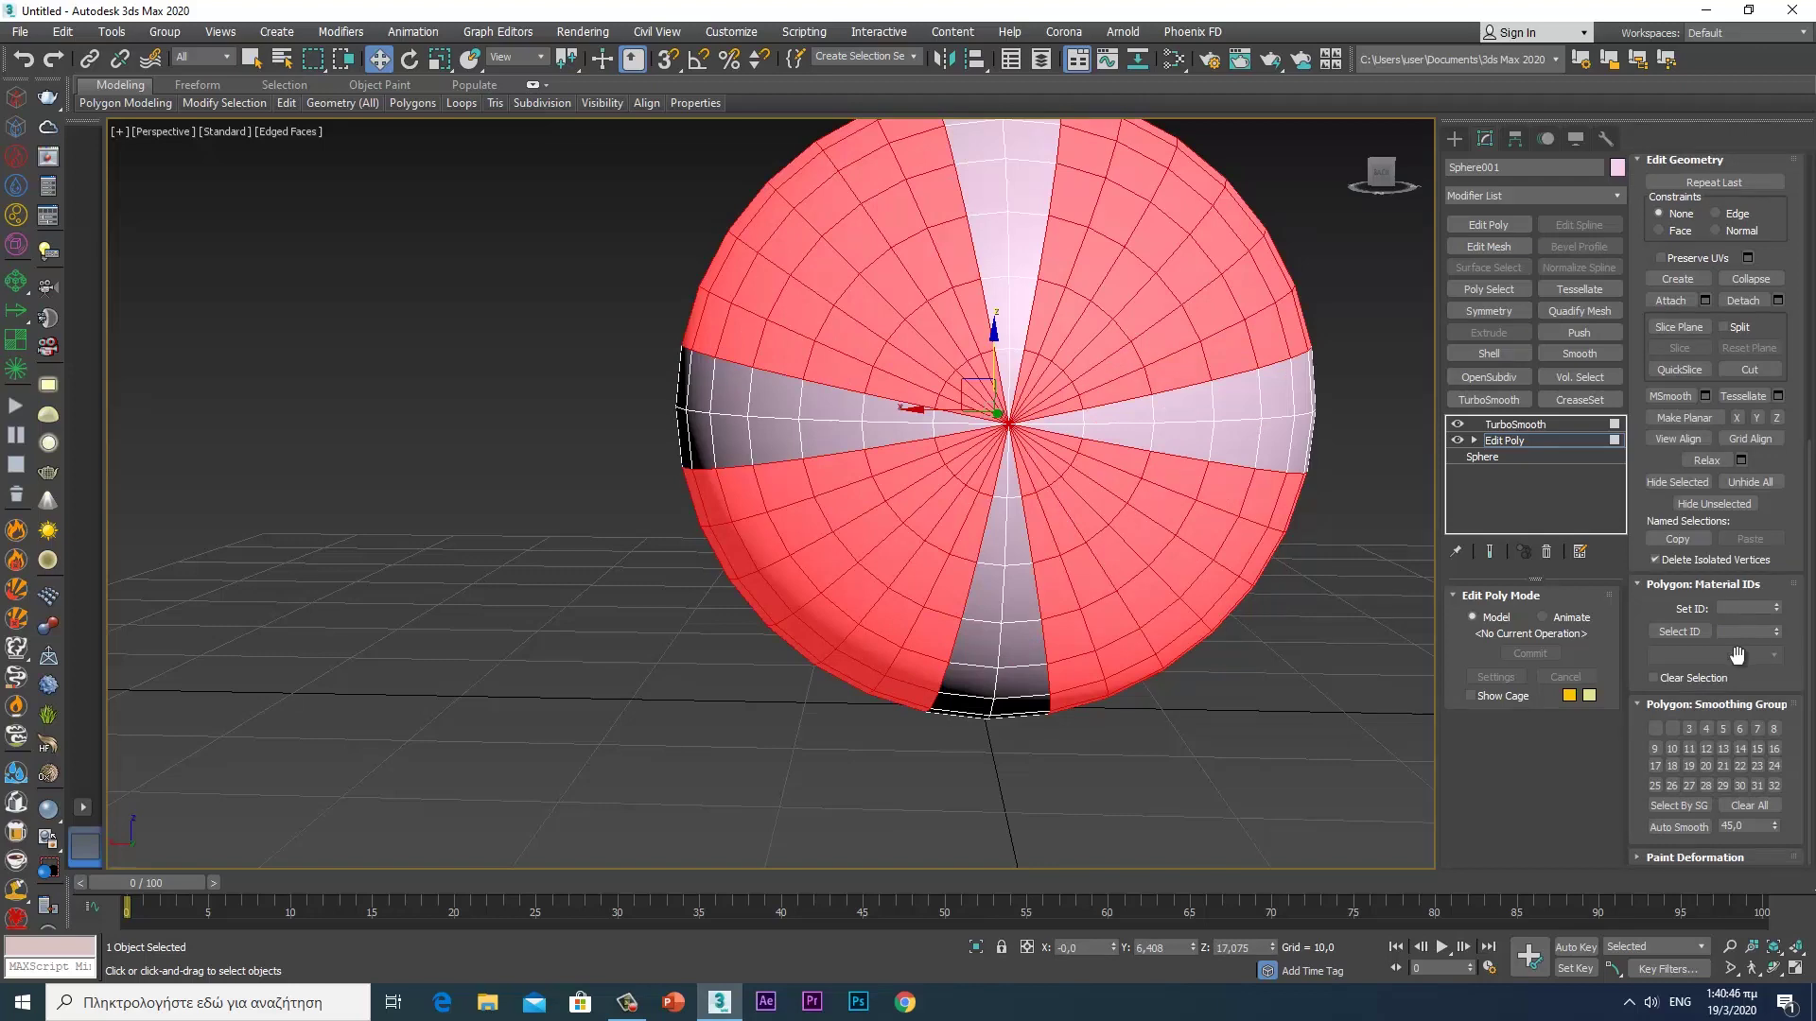
key("ctrl+i")
key("ctrl+i")
left_click(1739, 607)
key("Return")
scroll(1741, 593, "up", 3)
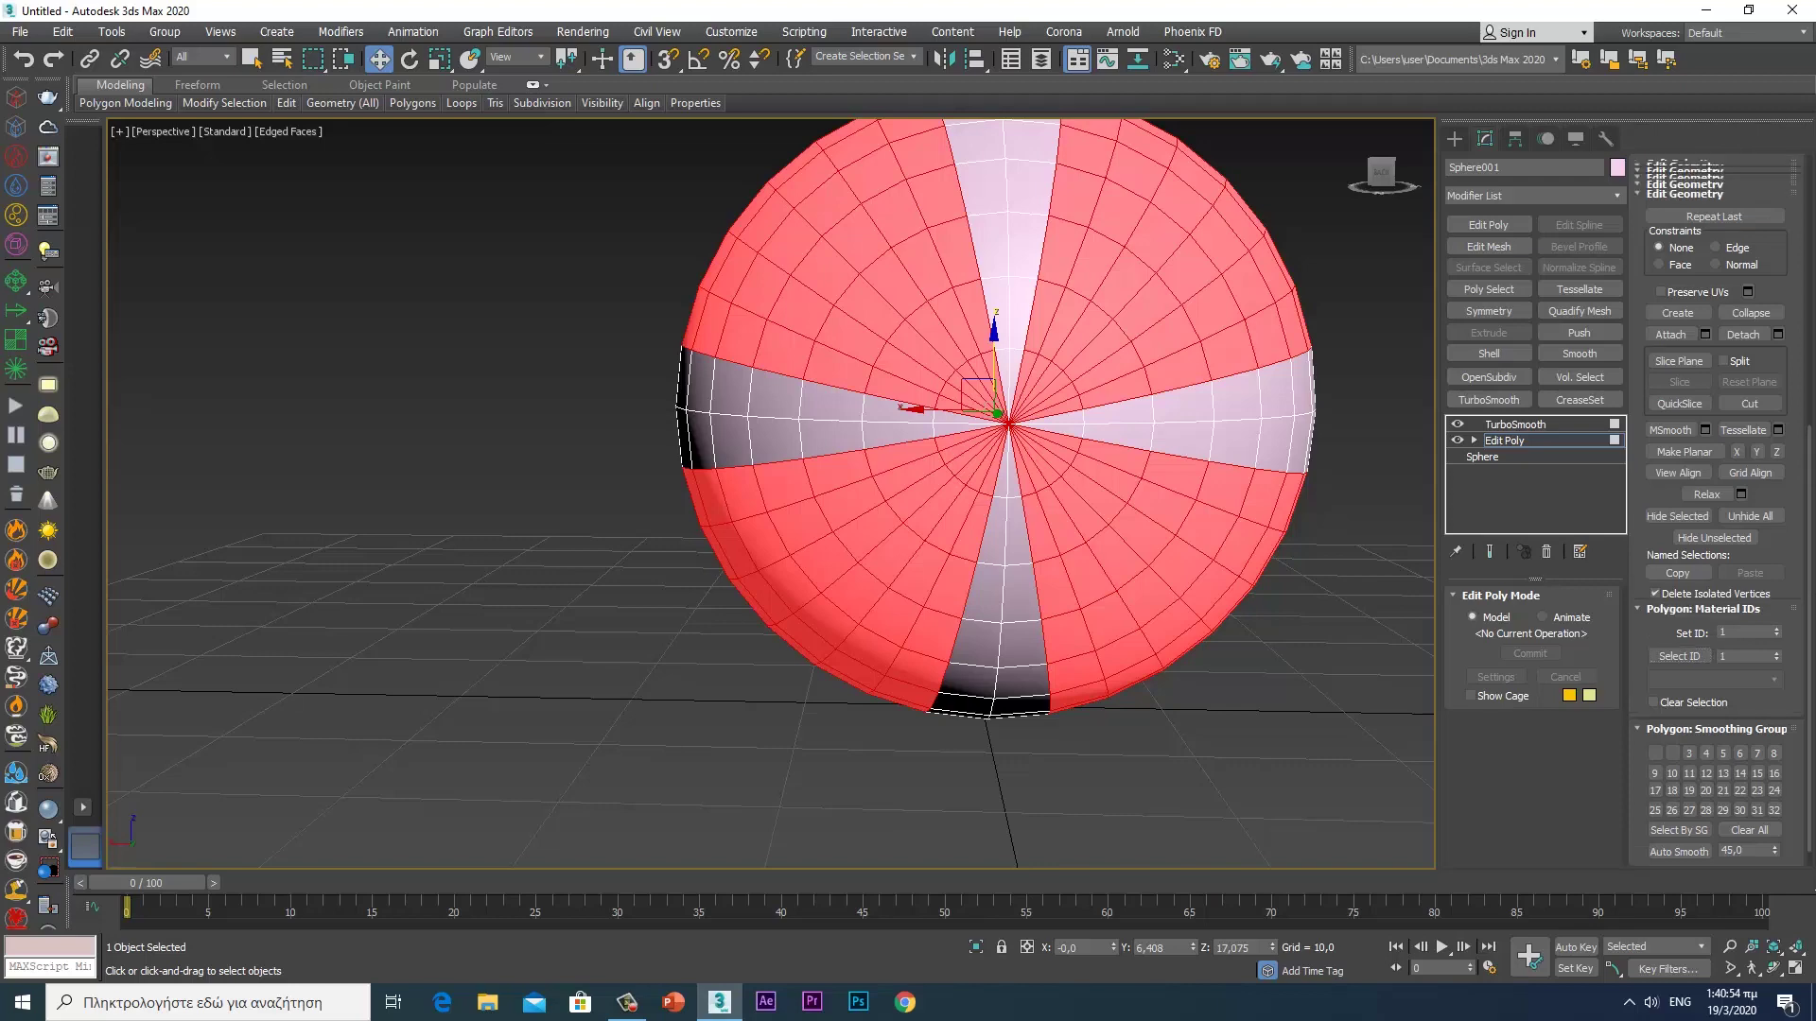
scroll(1742, 593, "up", 3)
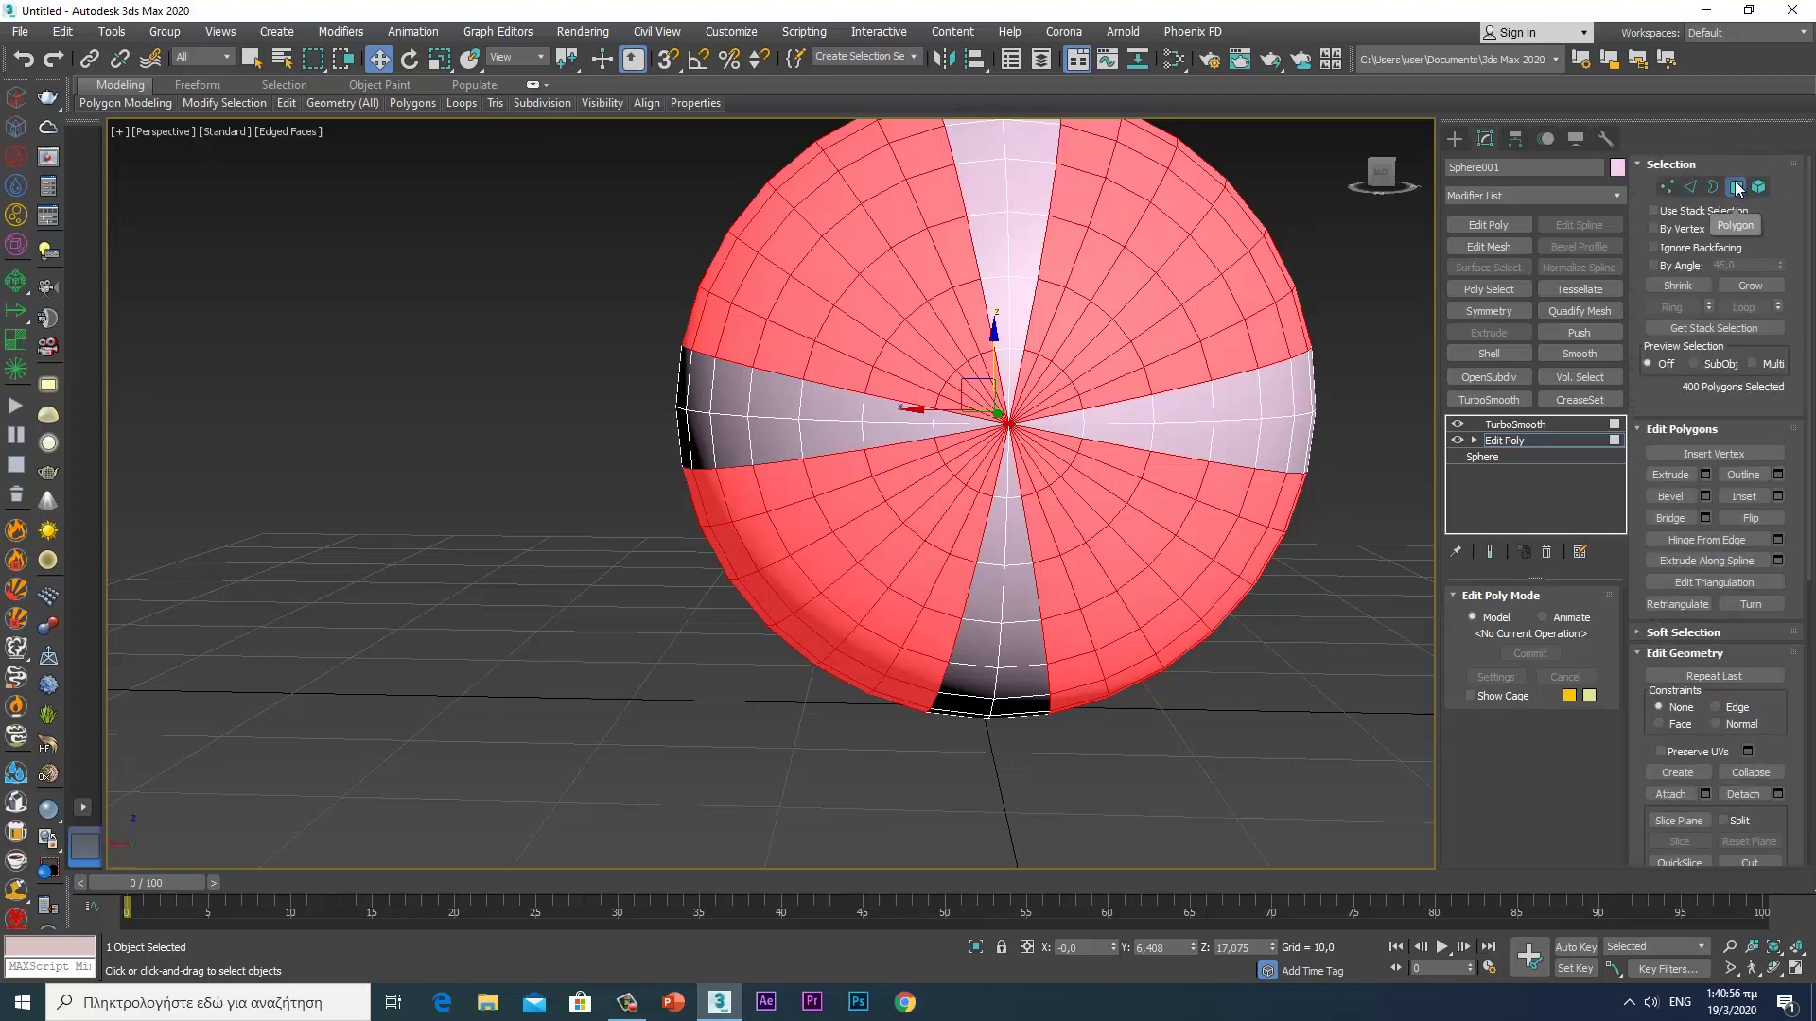
left_click(1736, 186)
- Open the TurboSmooth settings and orbit to a side view of the dome
left_click(1523, 423)
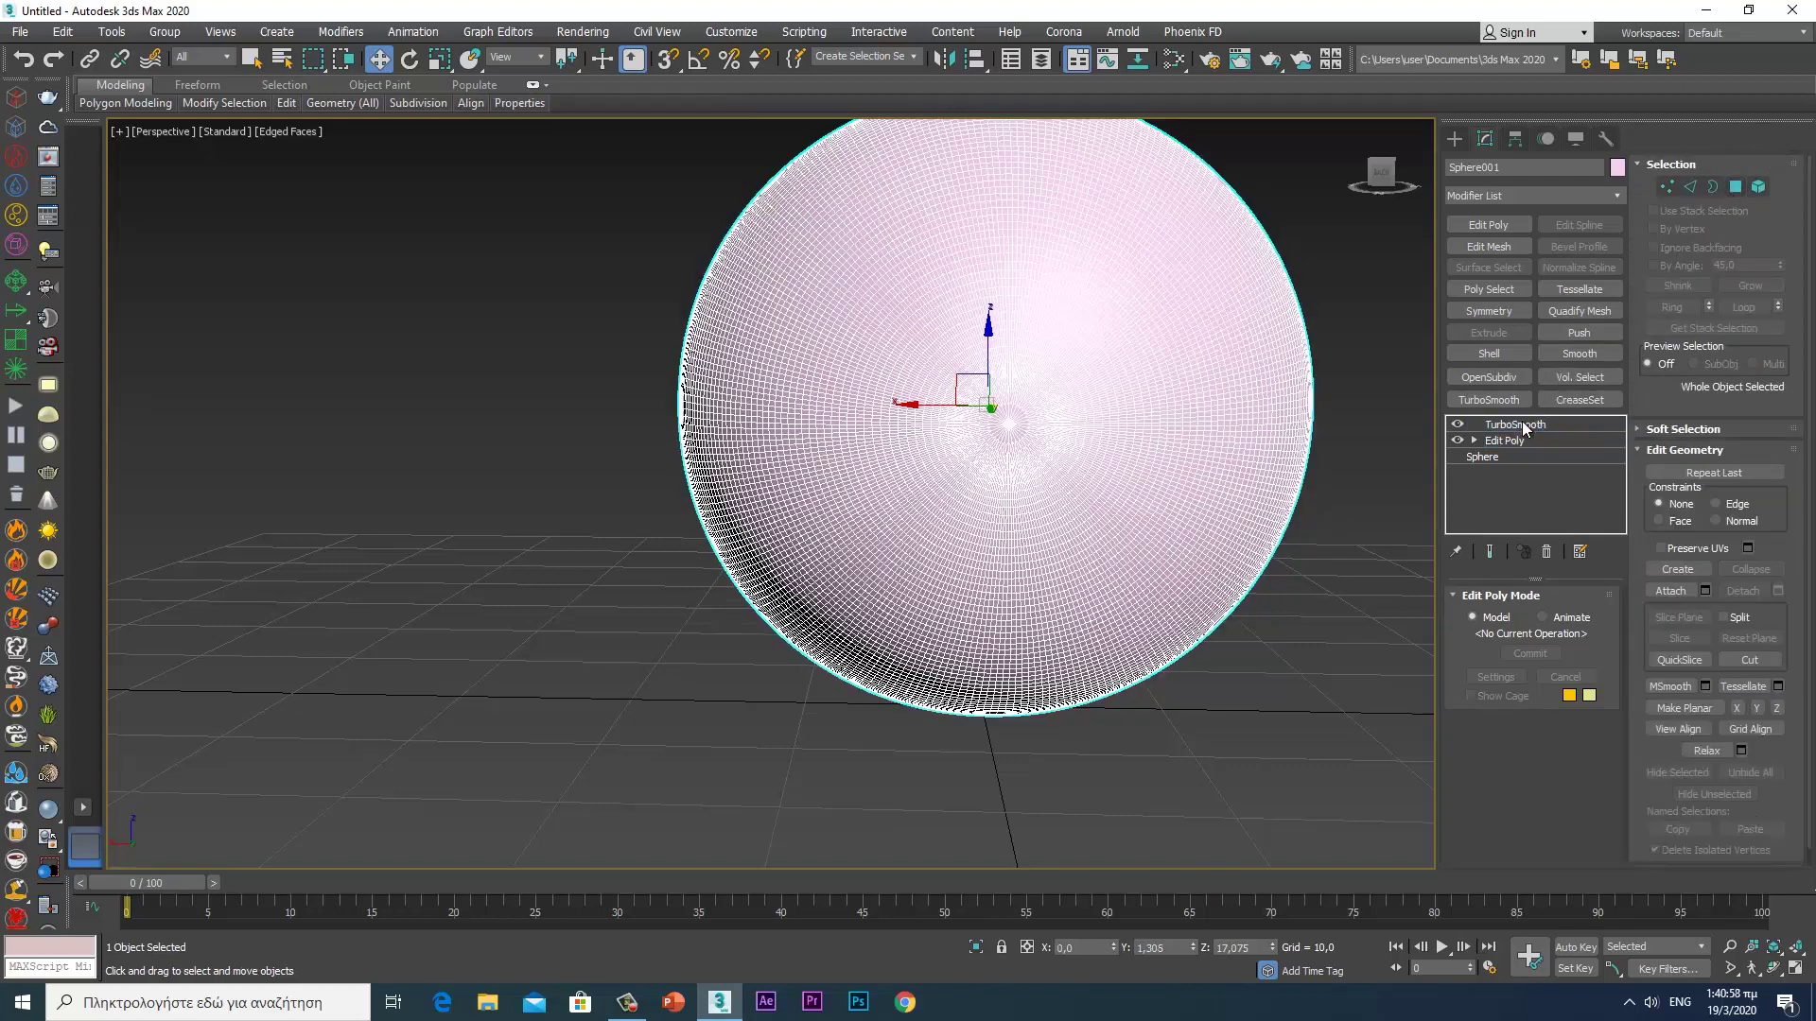
scroll(1229, 530, "down", 2)
scroll(1170, 557, "down", 2)
scroll(1171, 557, "down", 2)
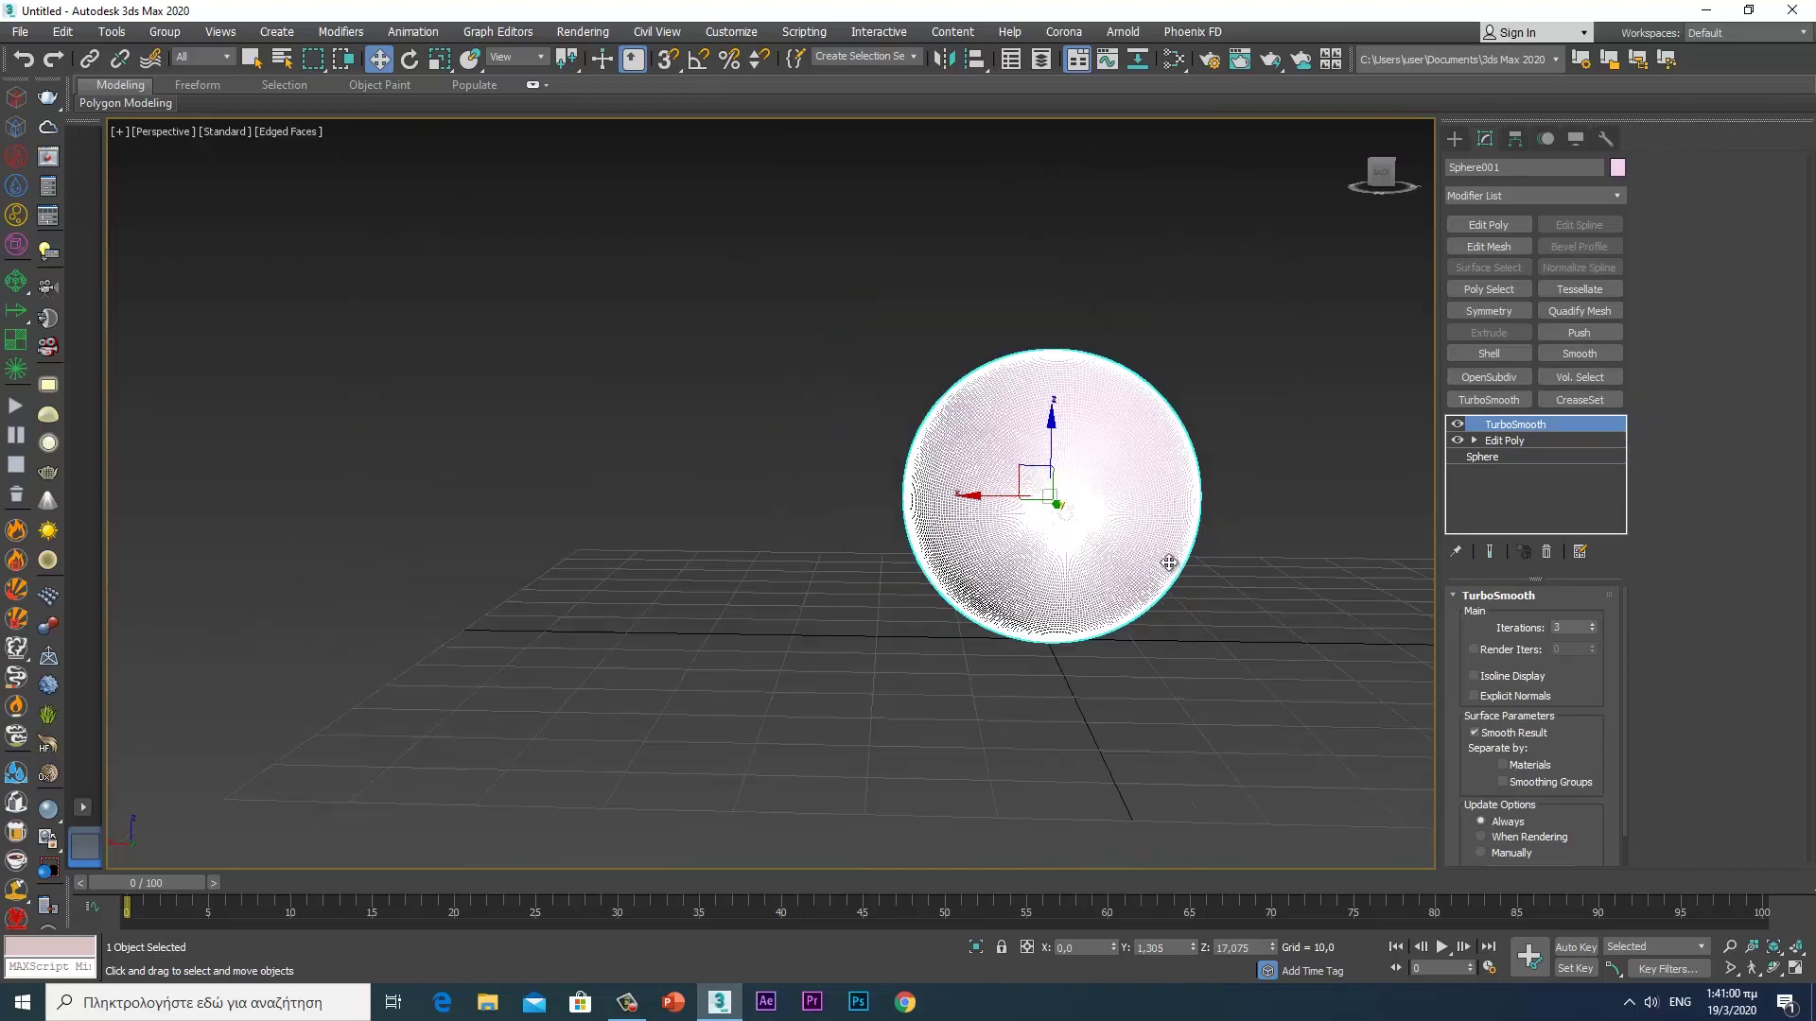
mouse_move(1169, 563)
middle_mouse_down("alt")
mouse_move(1087, 595)
mouse_move(899, 571)
mouse_move(1017, 572)
middle_mouse_up("alt")
- Switch to Default Shading, Unhide All, and orbit to face the pendulum disc Cylinder001
key("F4")
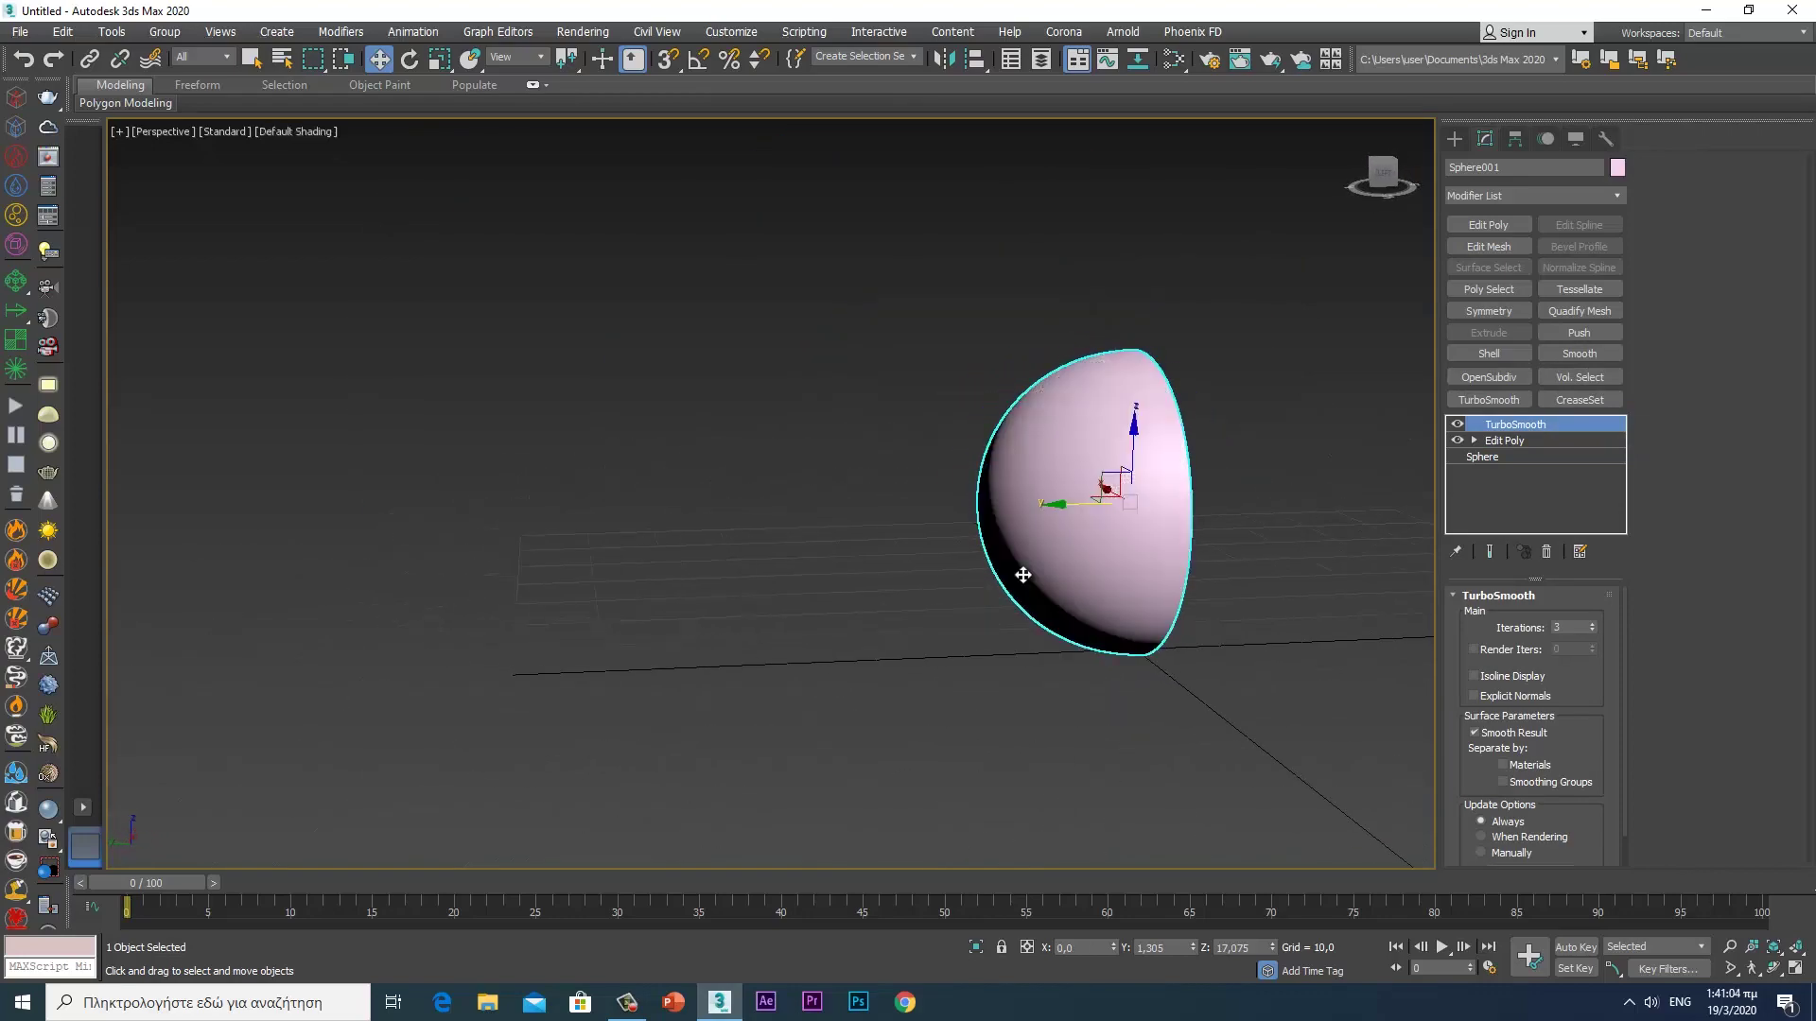
right_click(806, 540)
left_click(870, 435)
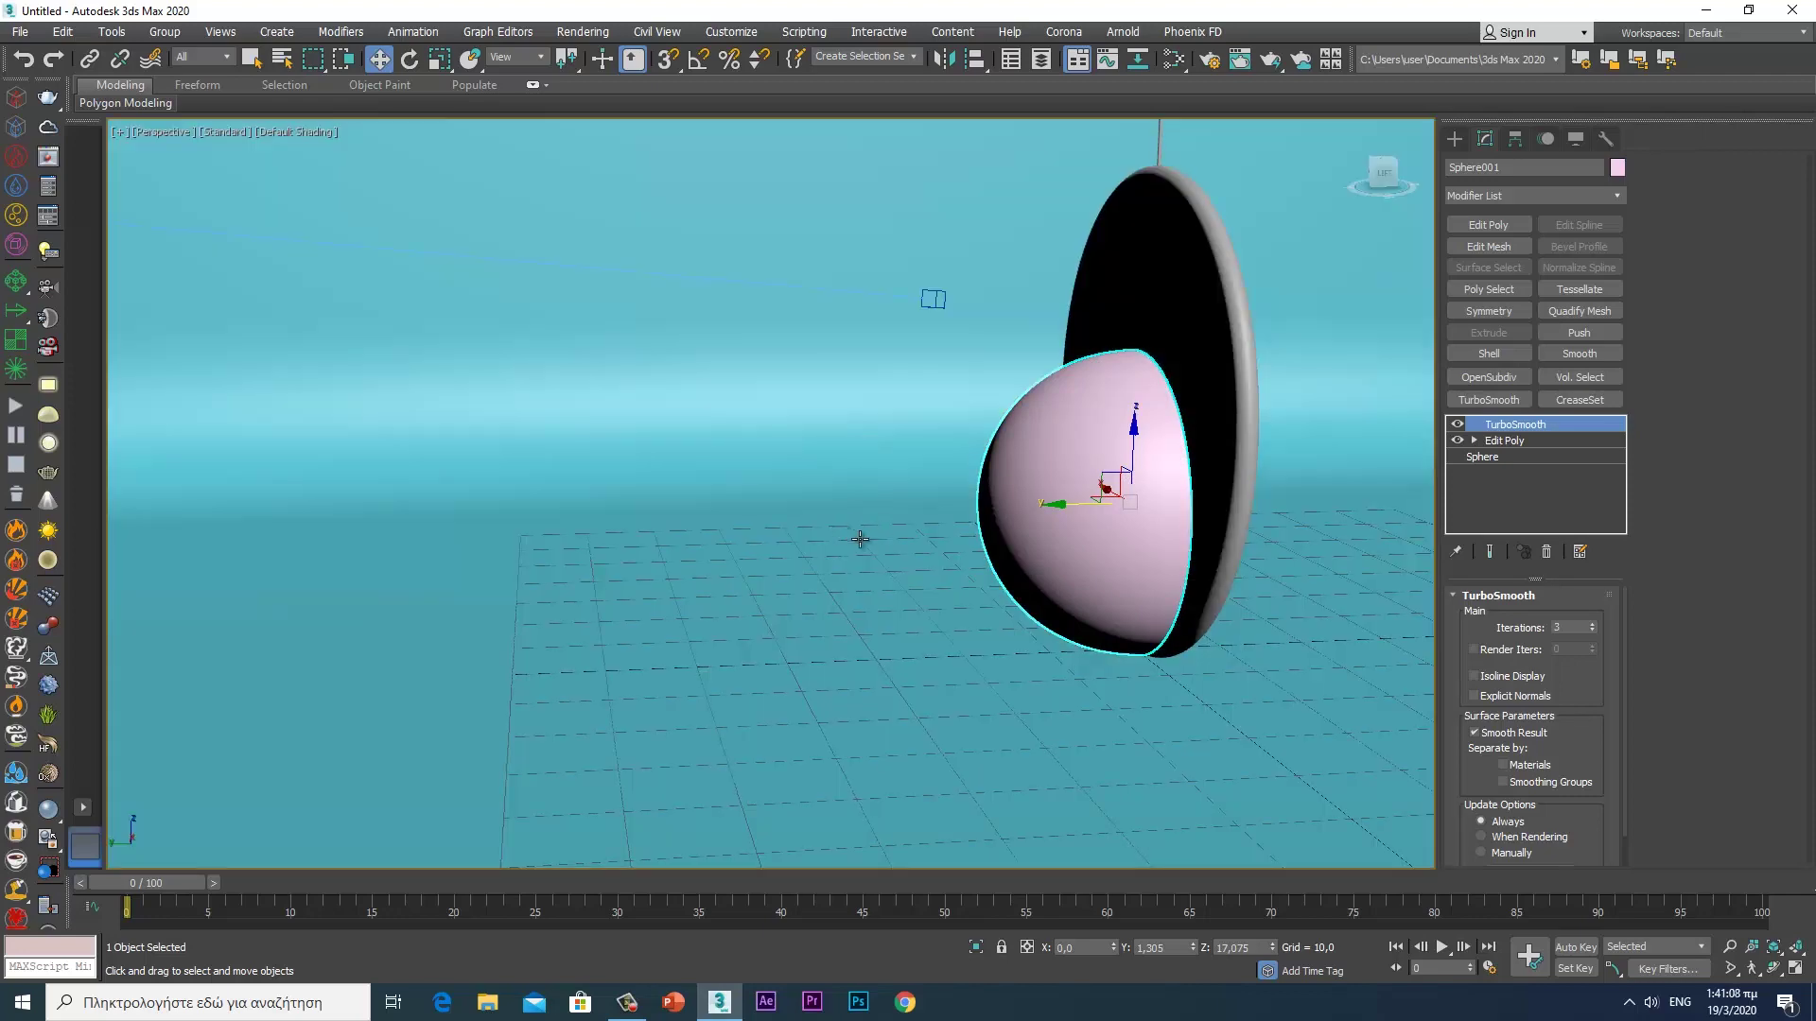
mouse_move(854, 539)
middle_mouse_down("alt")
mouse_move(783, 536)
mouse_move(811, 511)
mouse_move(839, 535)
mouse_move(892, 491)
mouse_move(833, 527)
middle_mouse_up("alt")
scroll(806, 555, "down", 2)
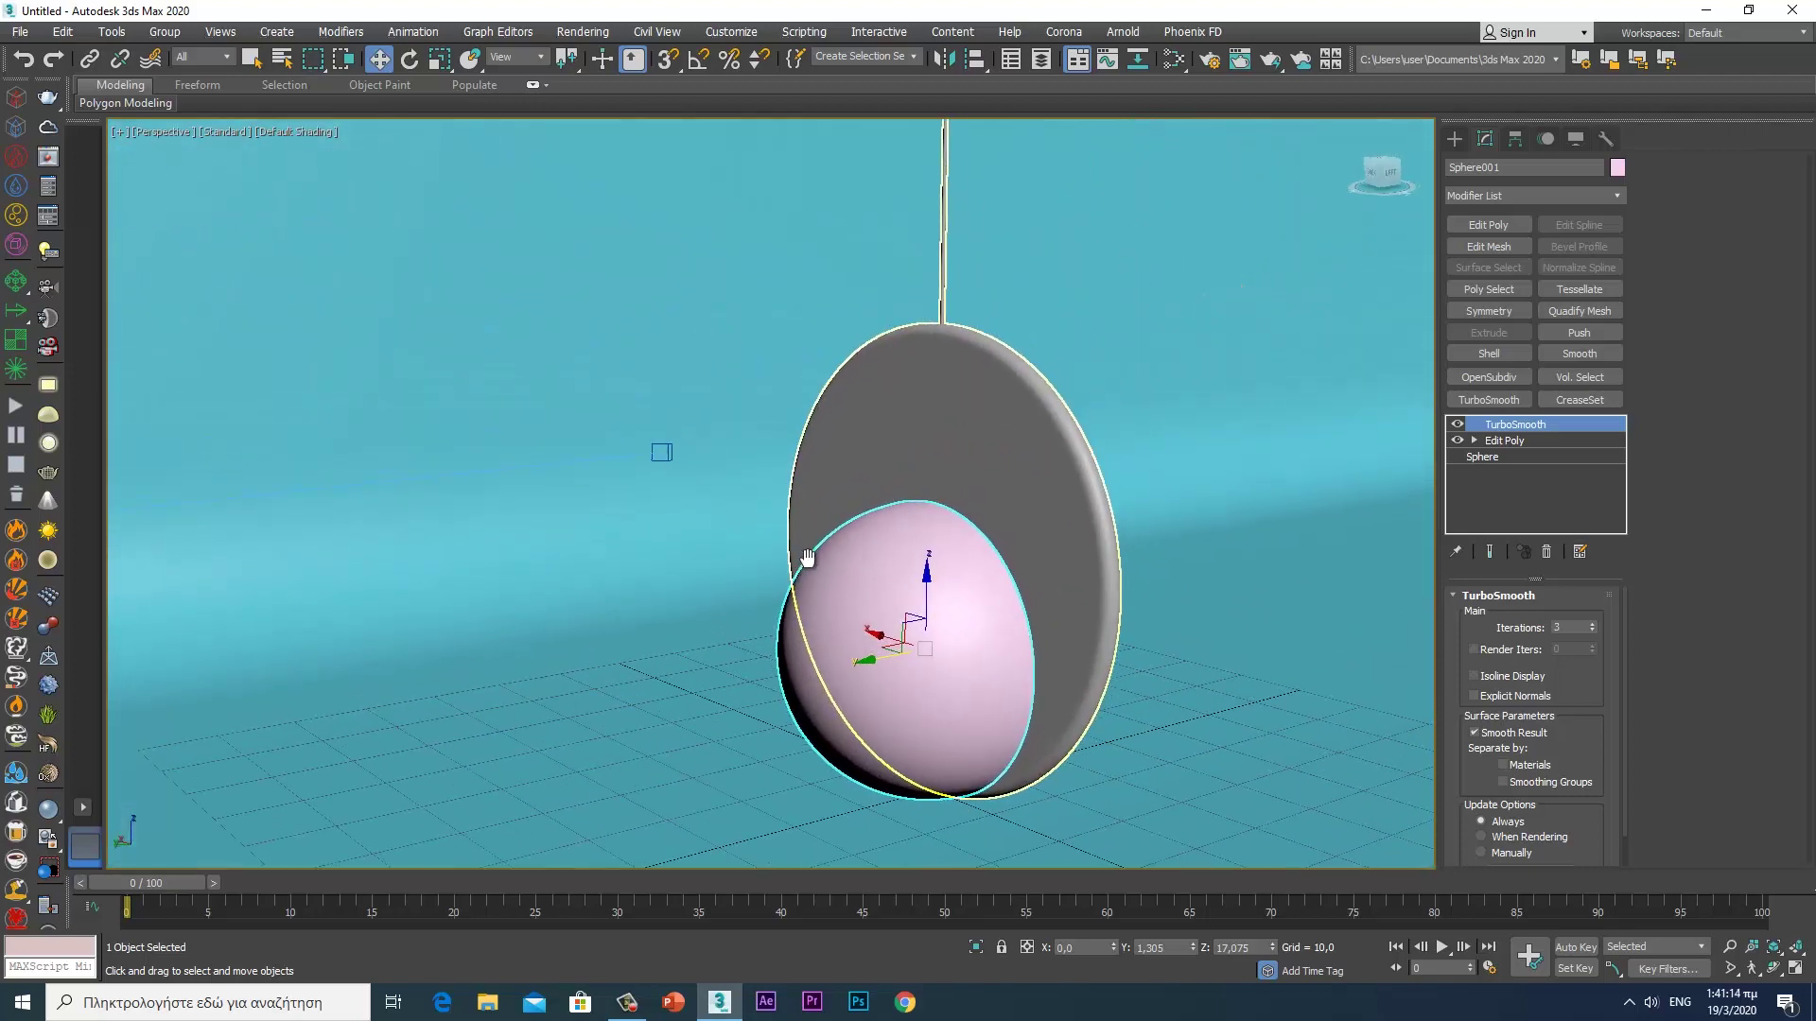
scroll(809, 561, "down", 3)
middle_click_drag(809, 561, 888, 557, "alt")
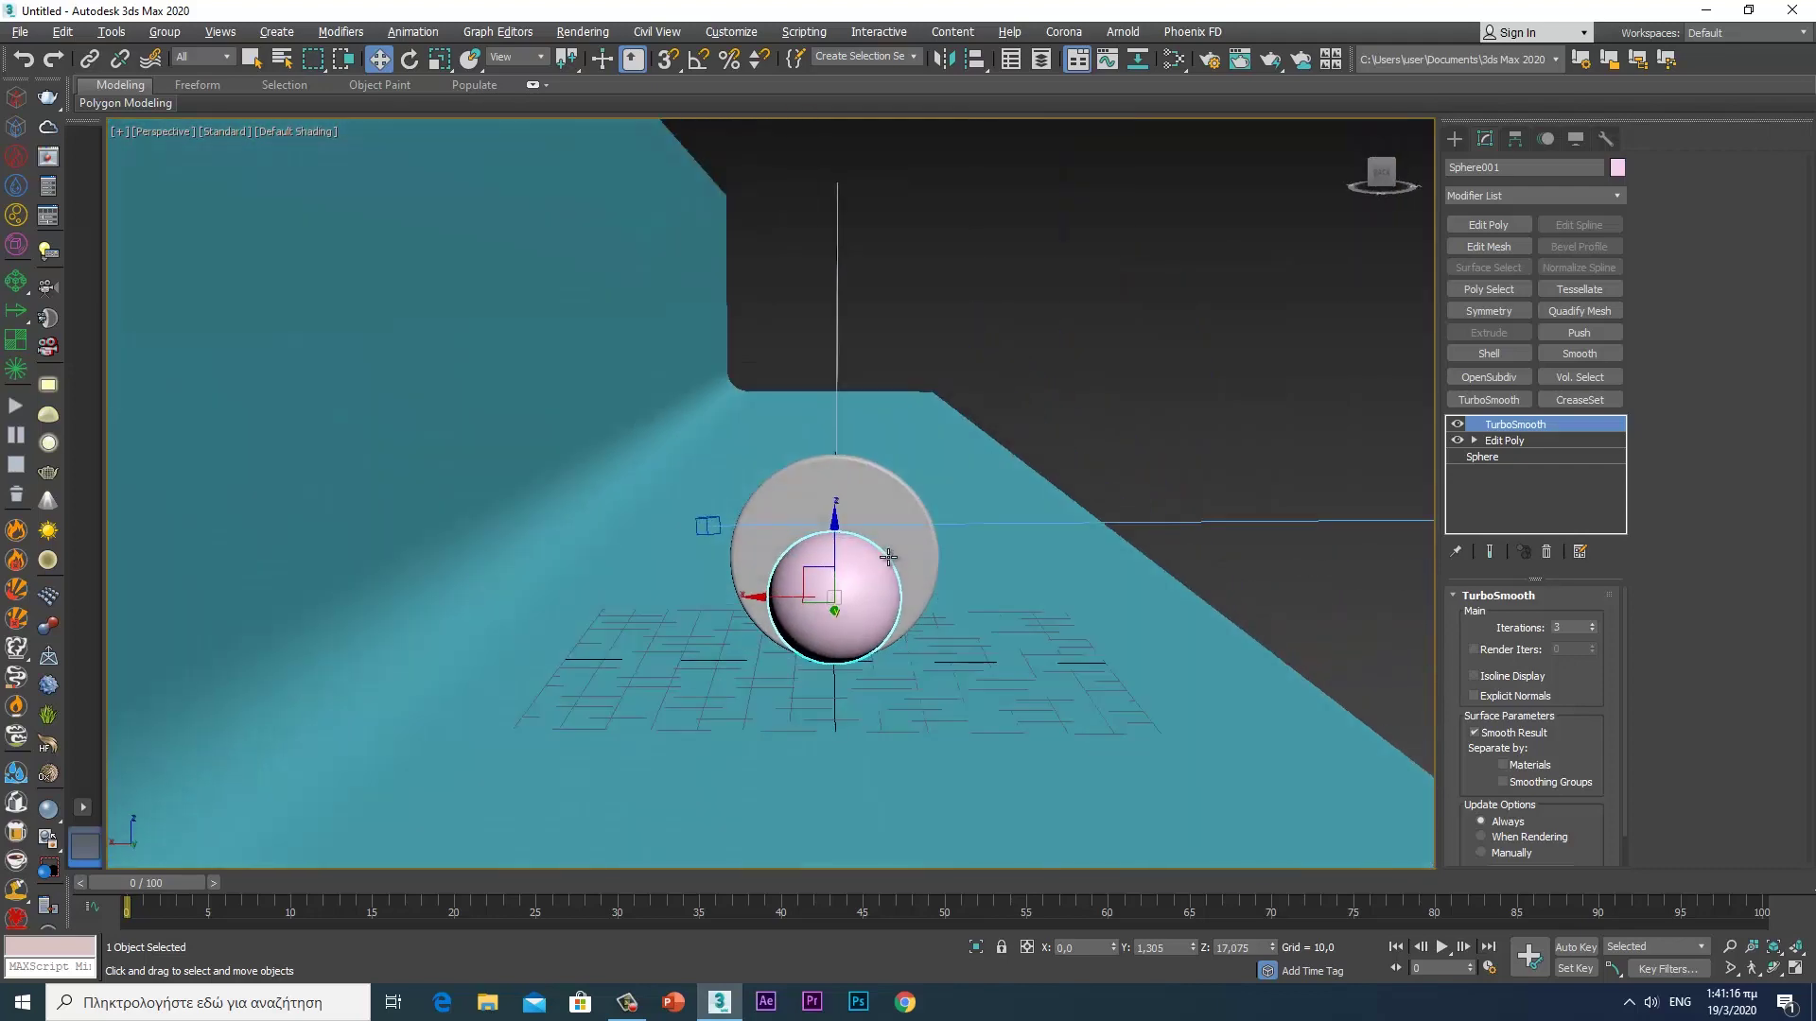
left_click(944, 541)
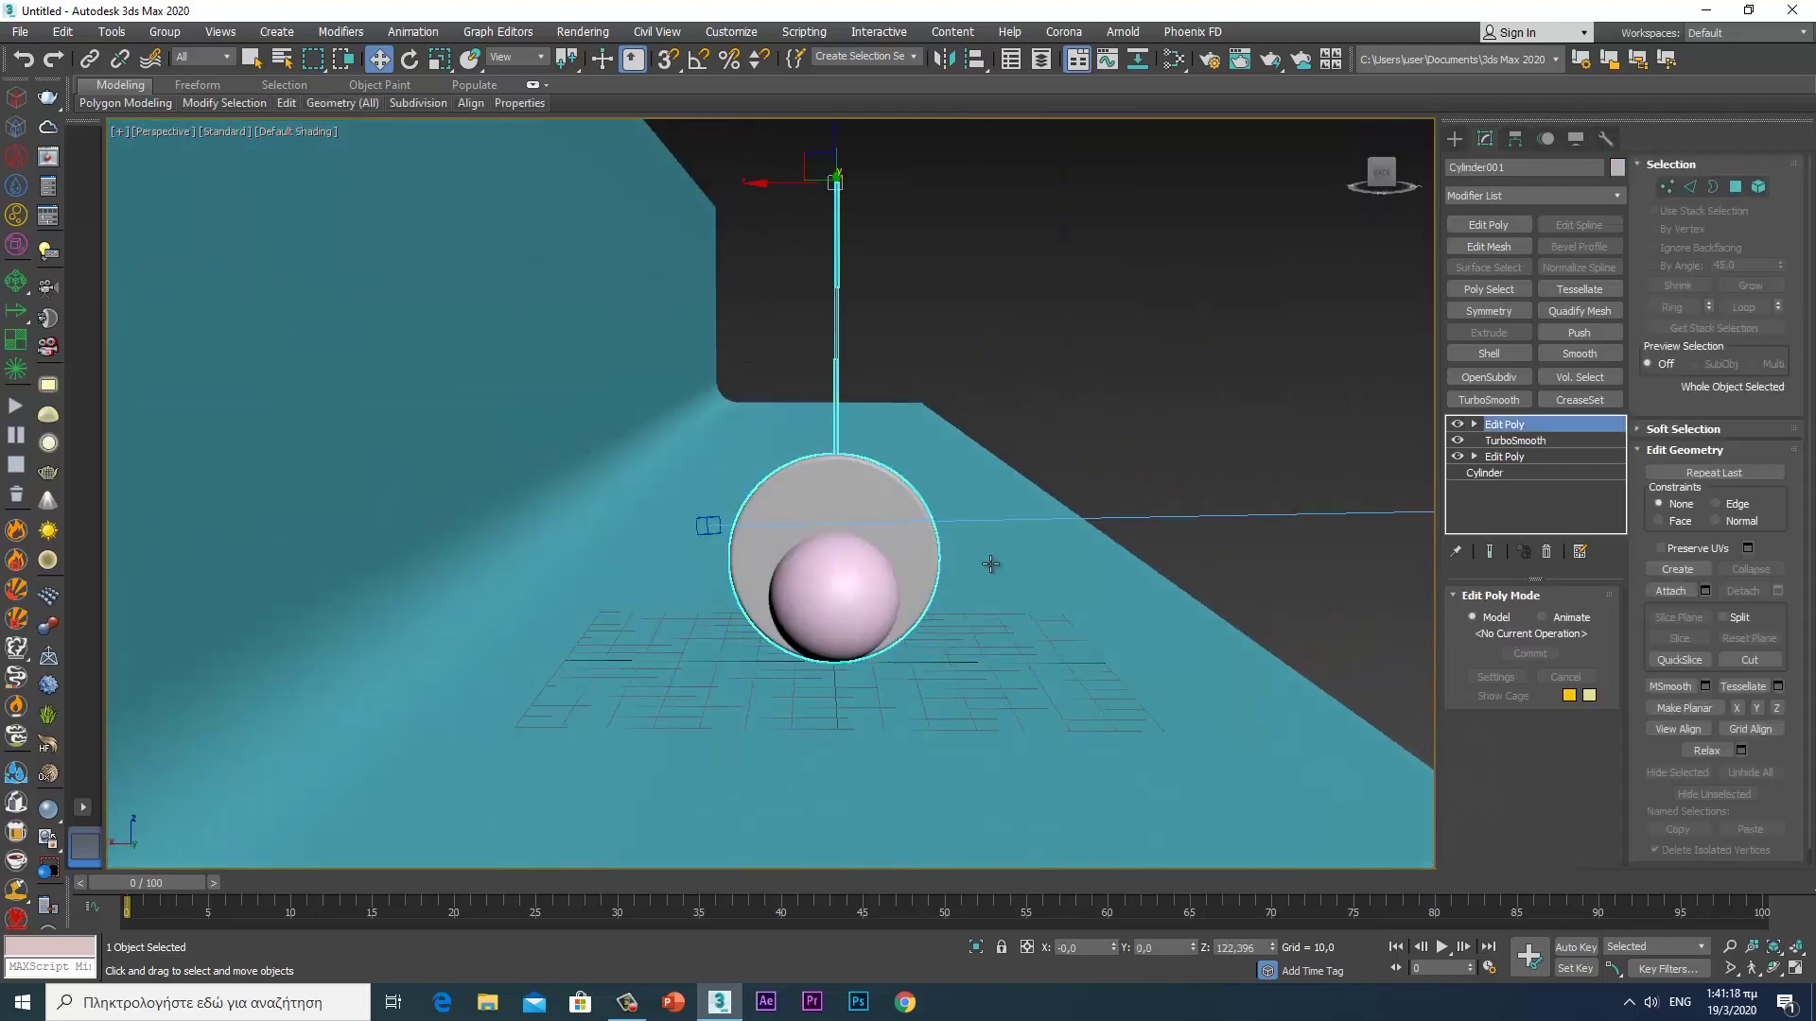
- Set the animation End Time to 300 in Time Configuration
left_click(1490, 969)
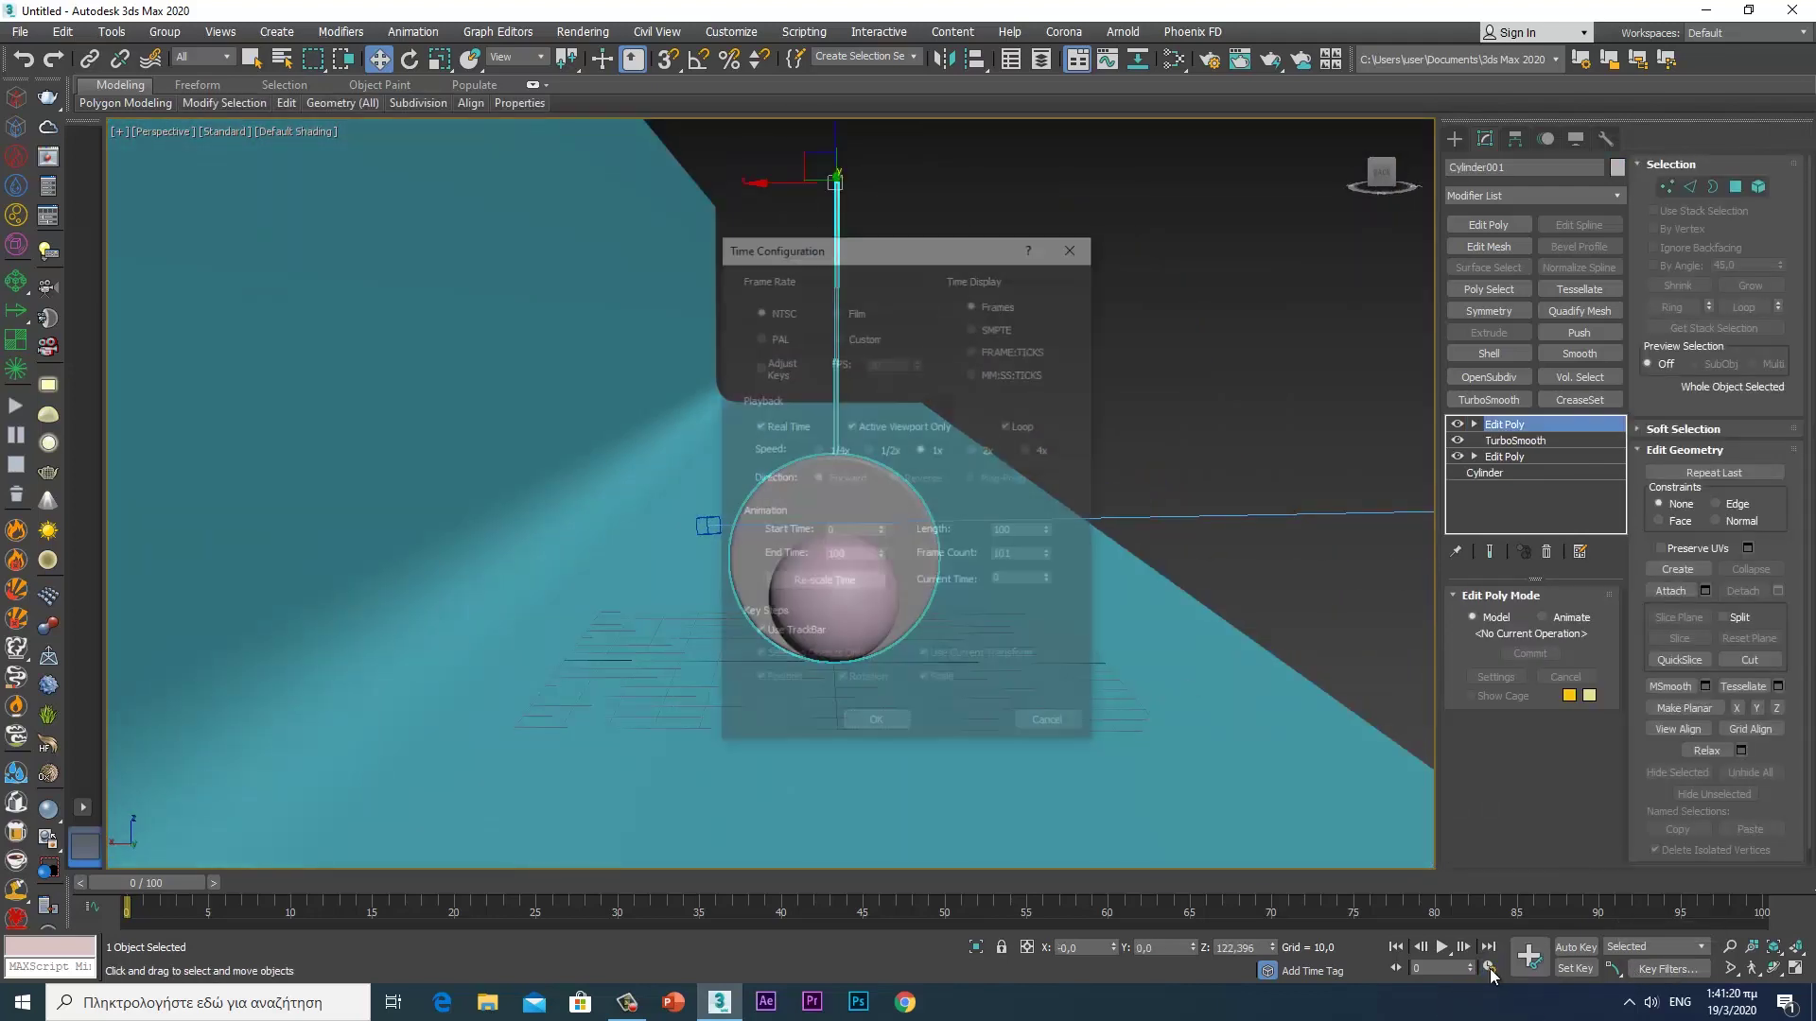
double_click(856, 556)
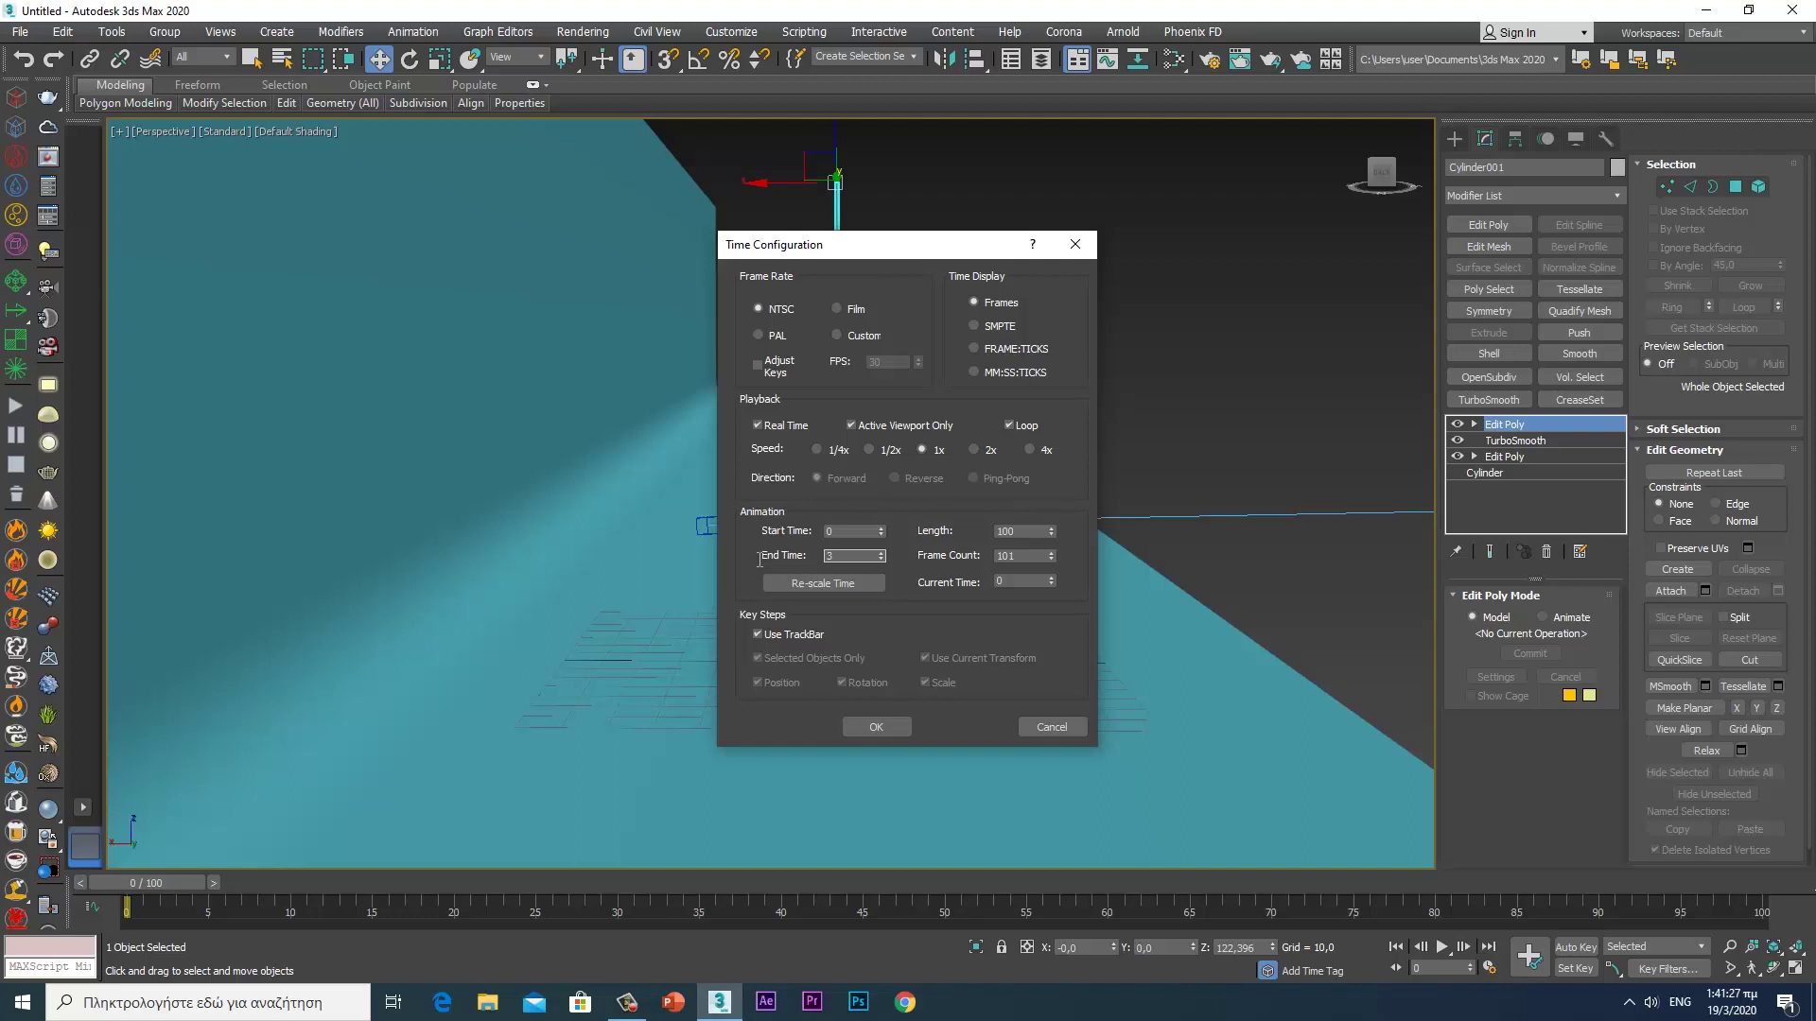
left_click(850, 726)
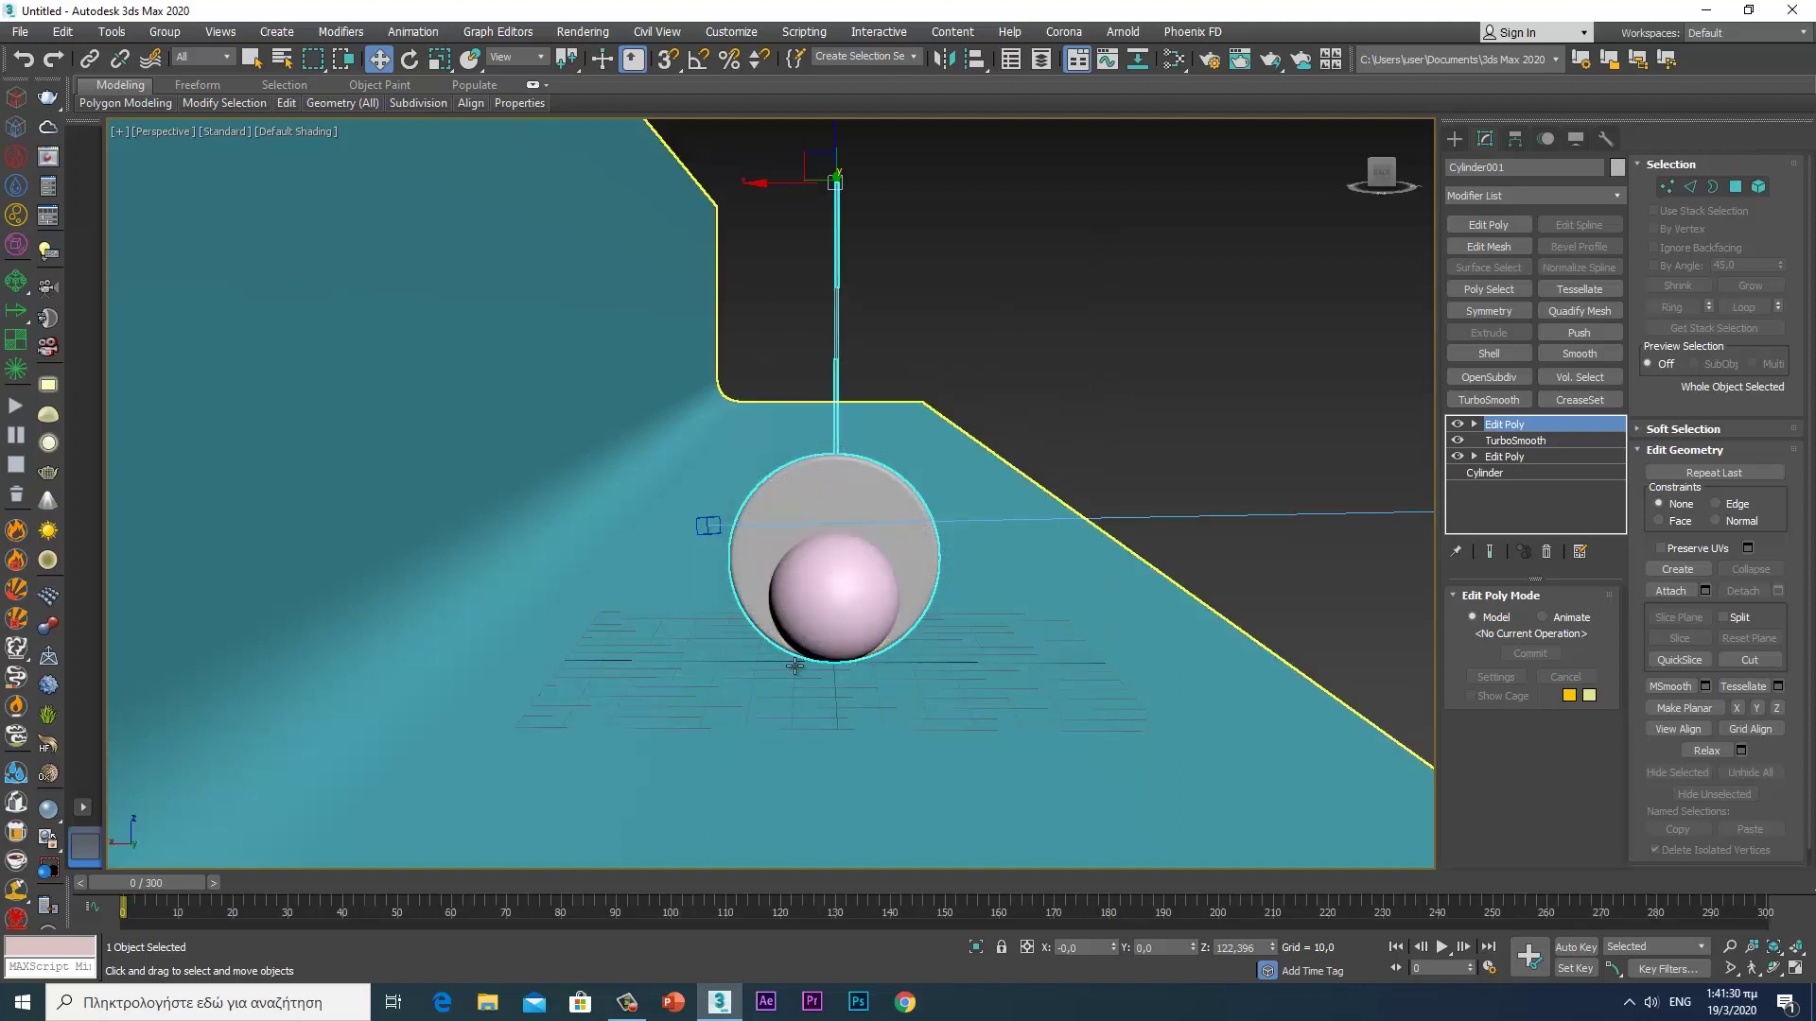
- With Rotate, Angle Snap and Auto Key on, tilt the disc to -30° at frame 0
left_click(410, 61)
key("a")
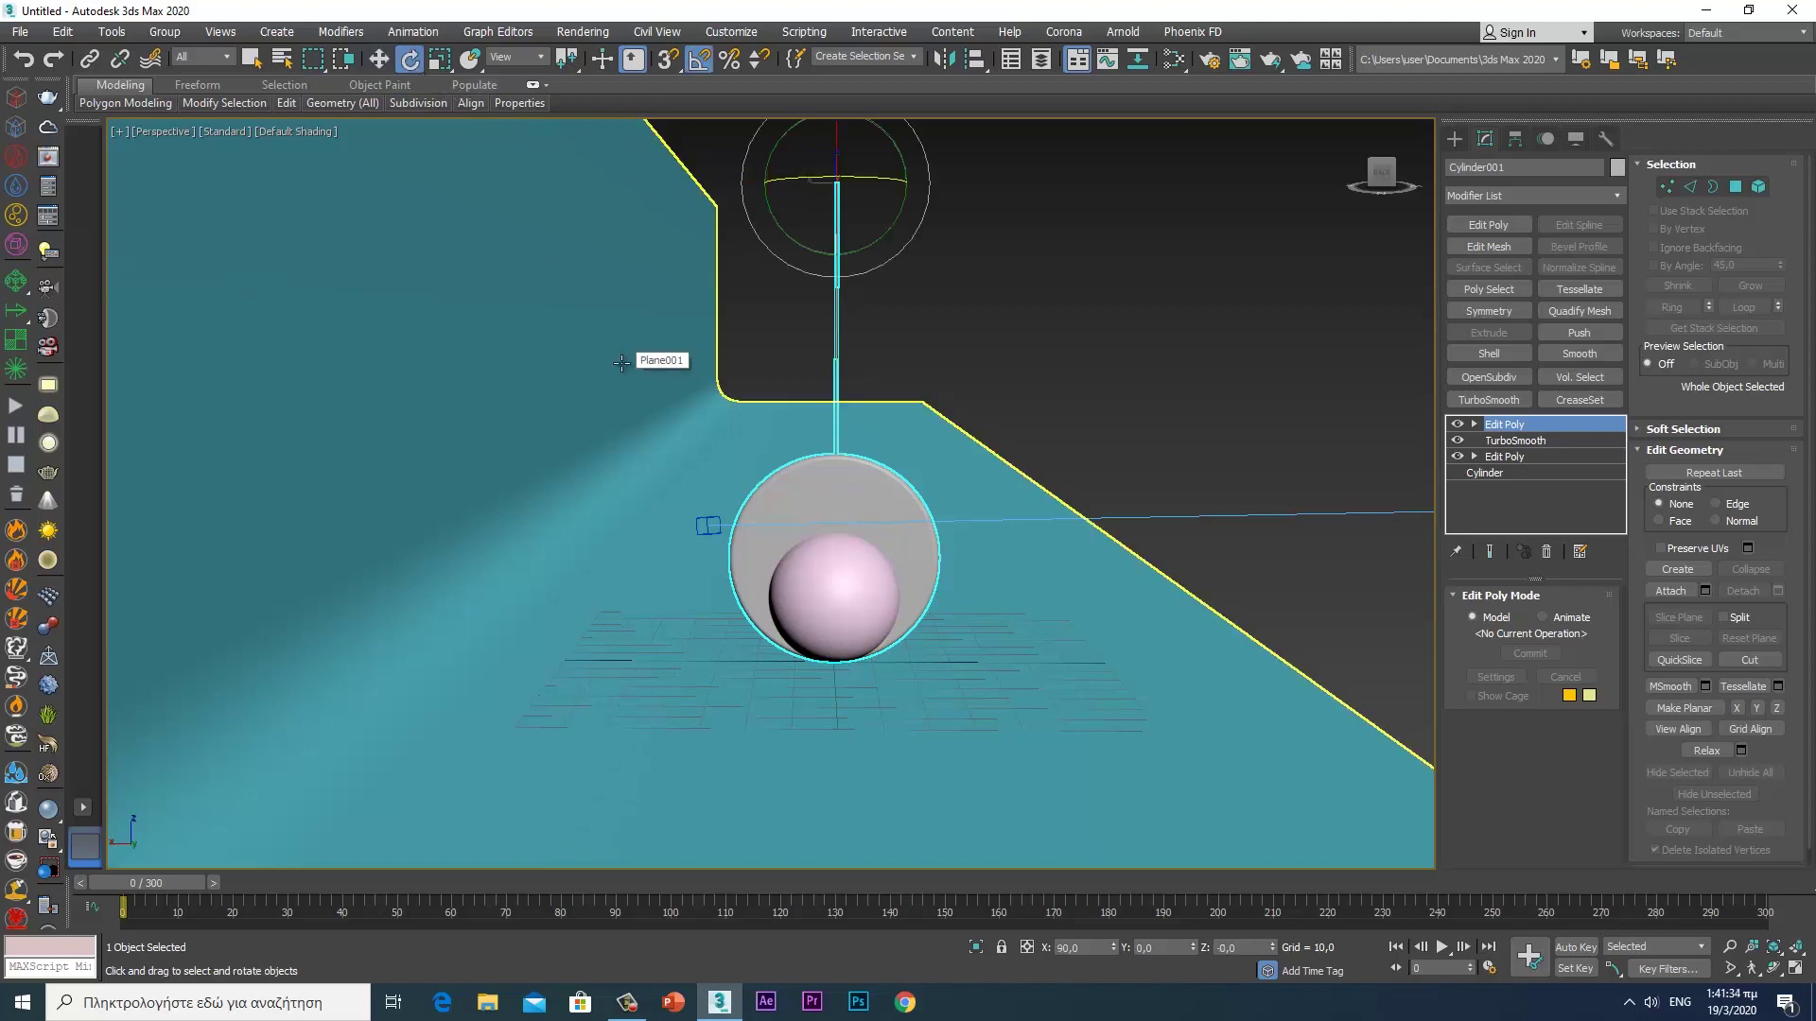
key("n")
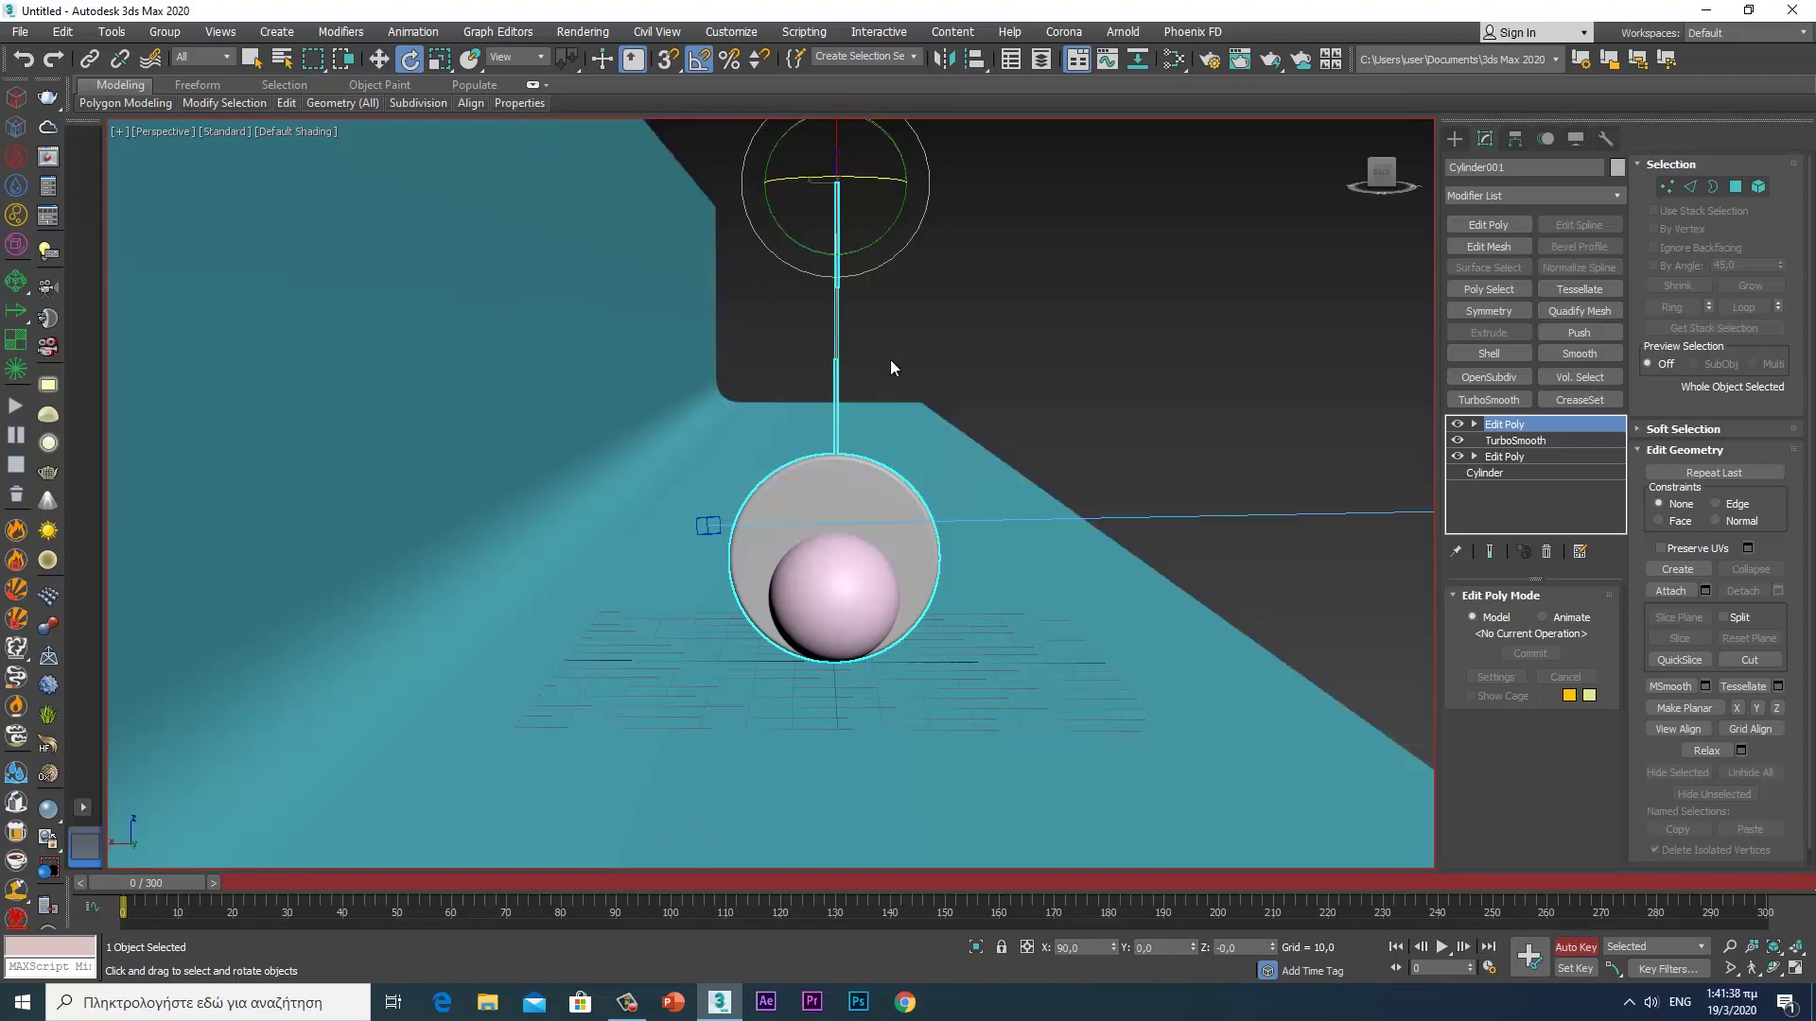
middle_click_drag(882, 463, 824, 383, "alt")
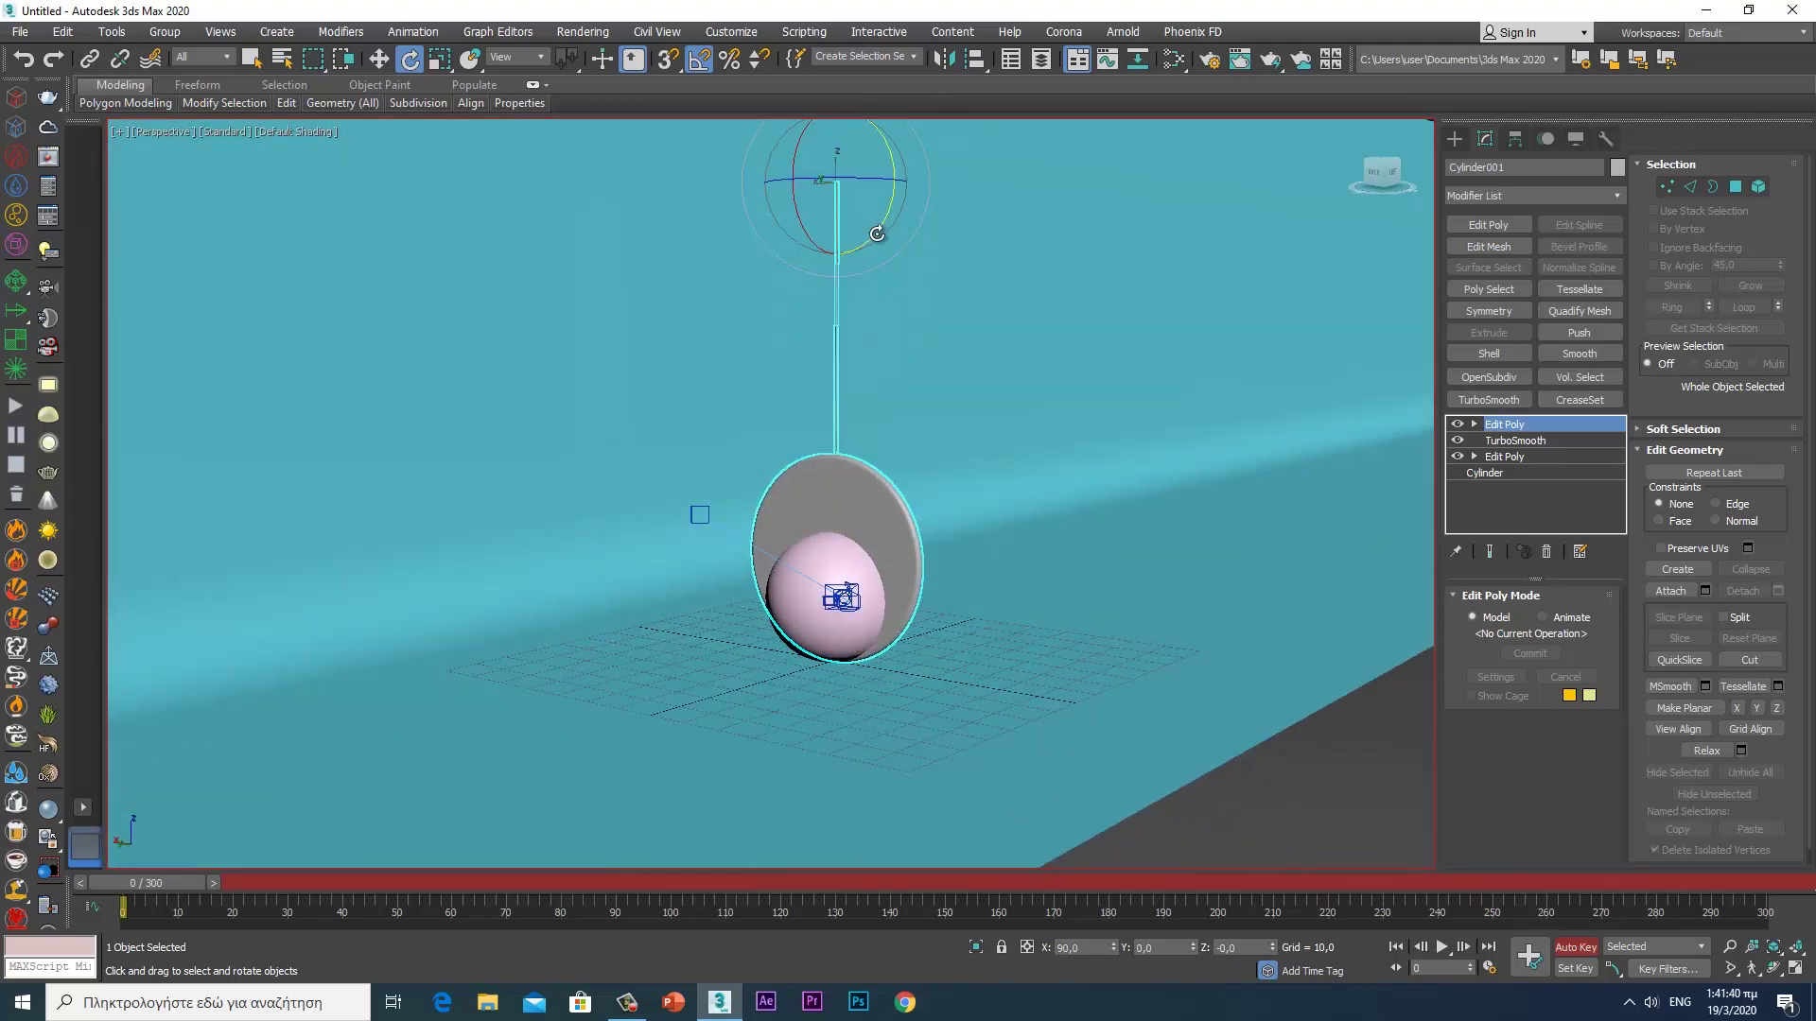
left_click_drag(882, 210, 873, 238)
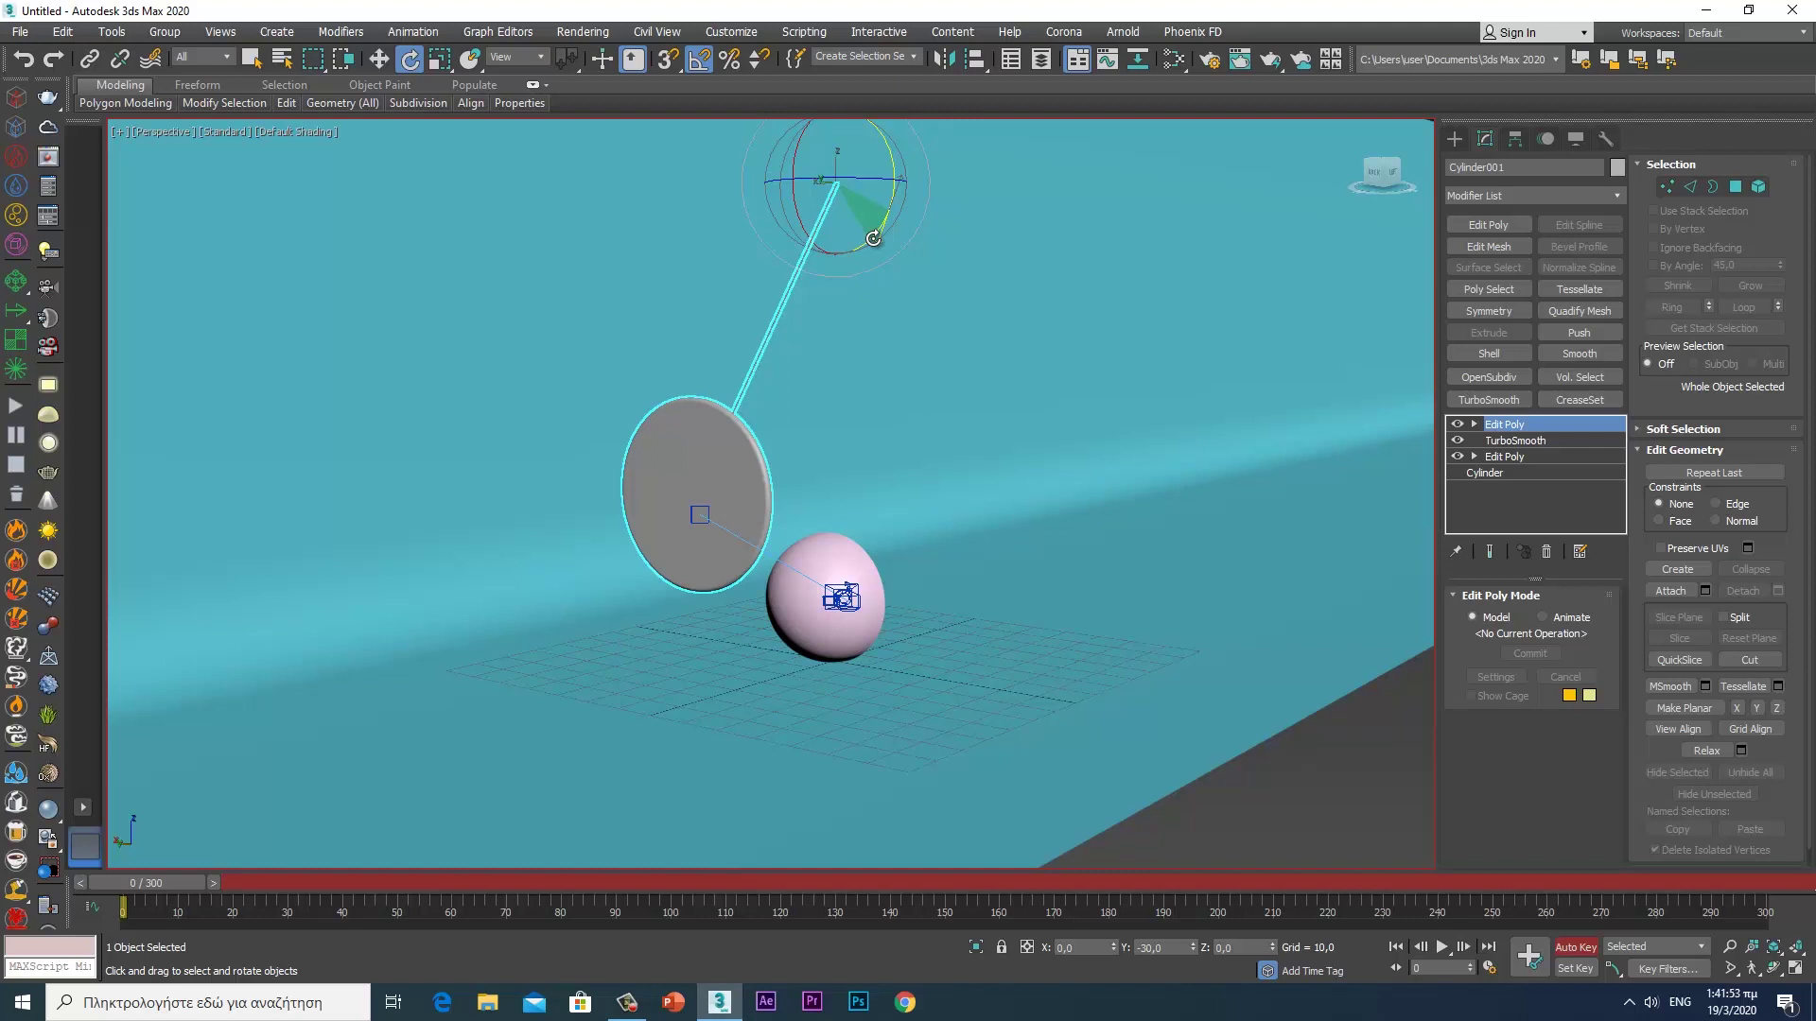
left_click_drag(872, 238, 865, 249)
- Rotate the disc to 30° at frame 50, then return to frame 0 and play
left_click_drag(168, 883, 435, 876)
key("e")
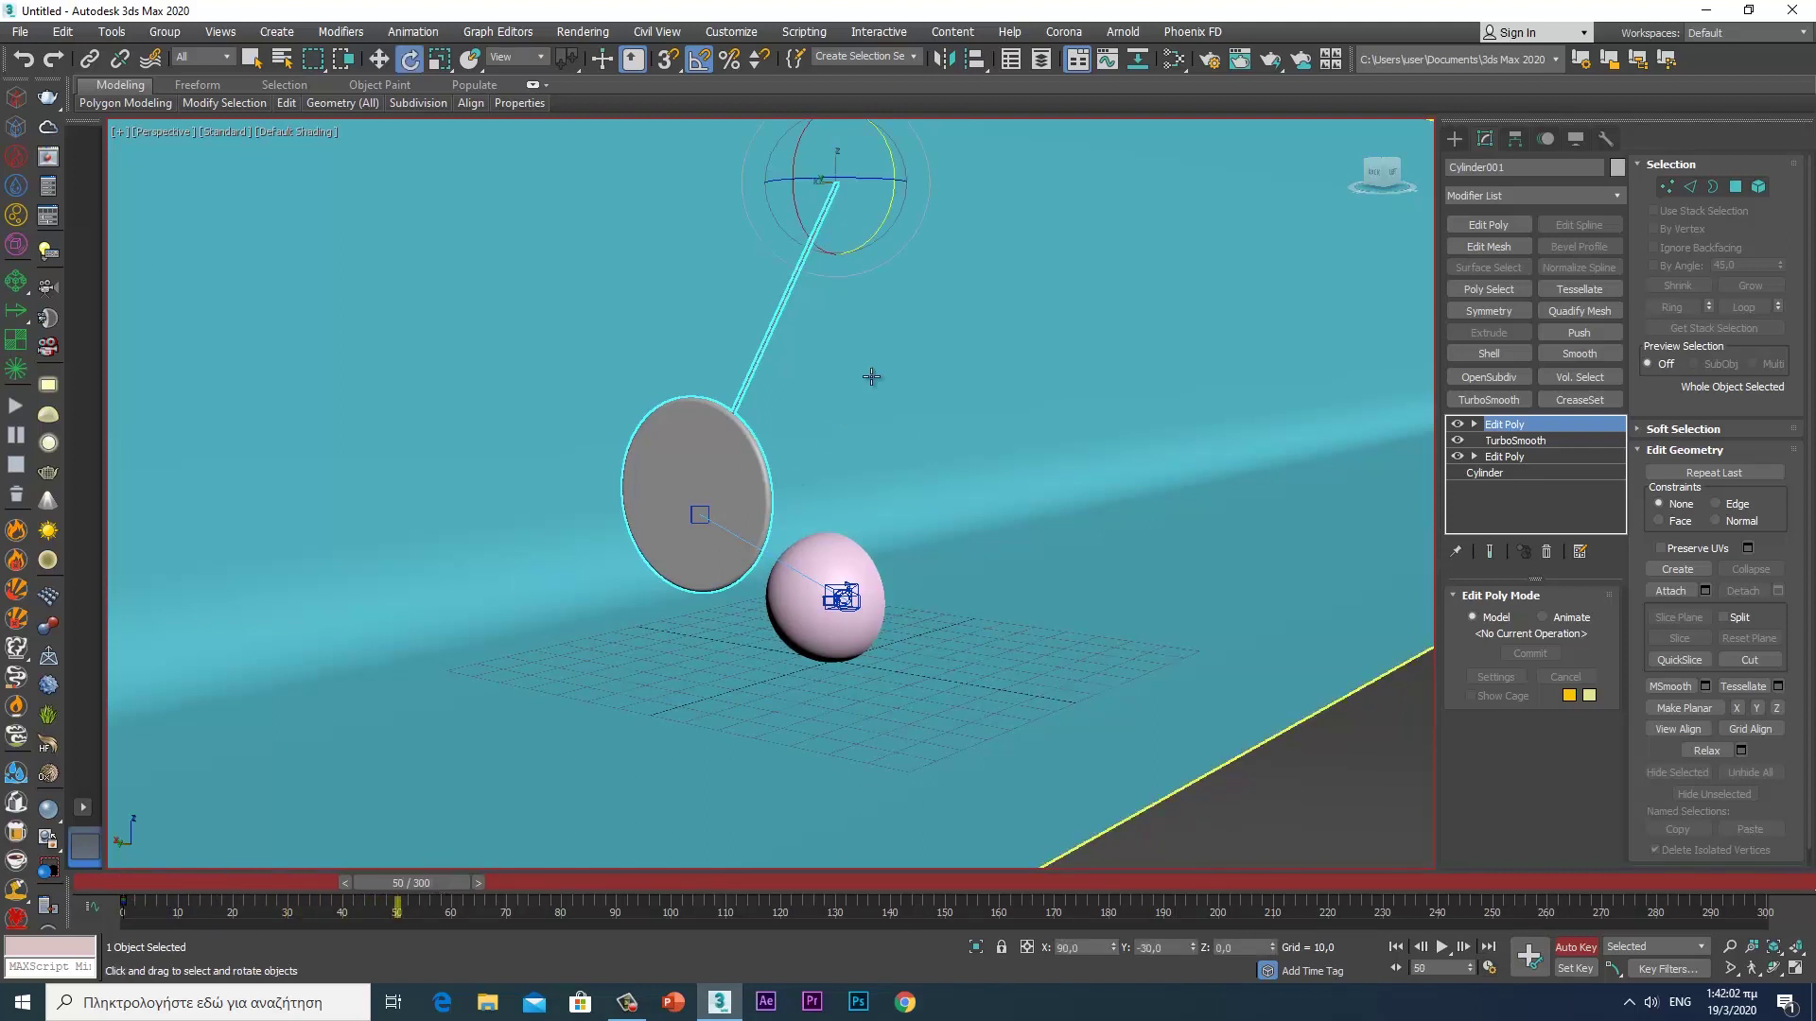
left_click_drag(878, 231, 885, 200)
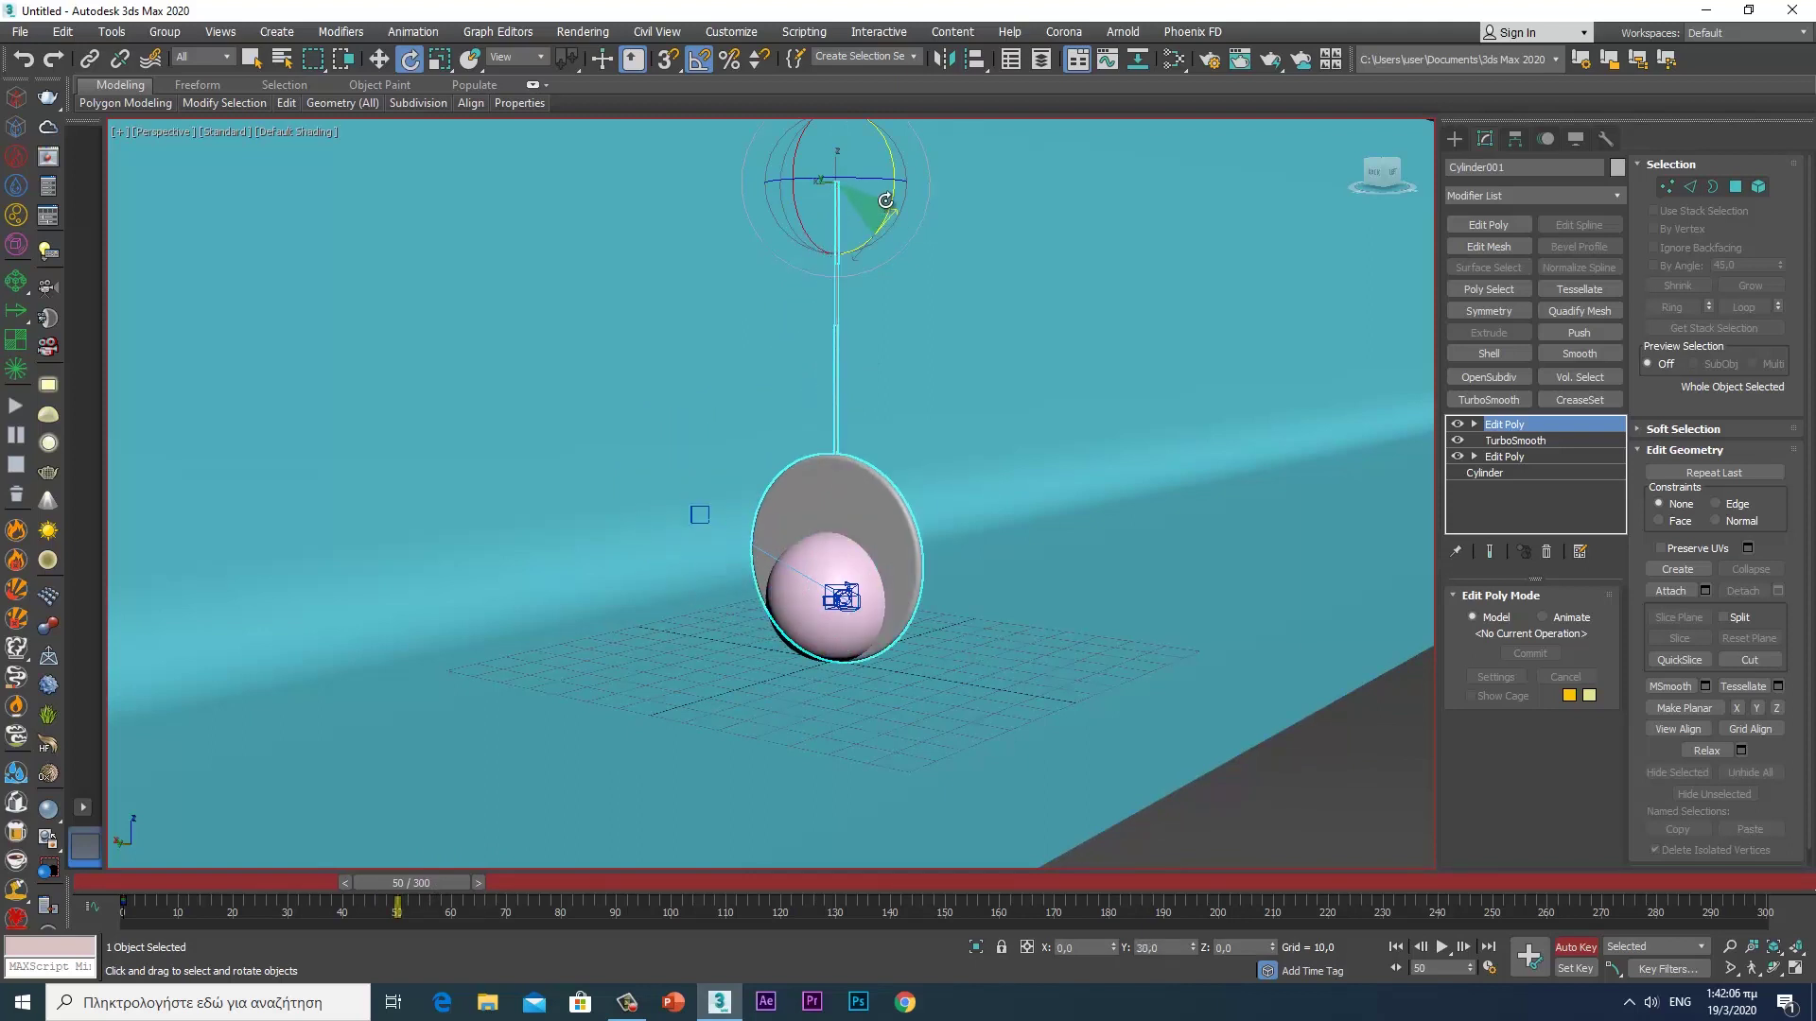
left_click_drag(885, 196, 881, 163)
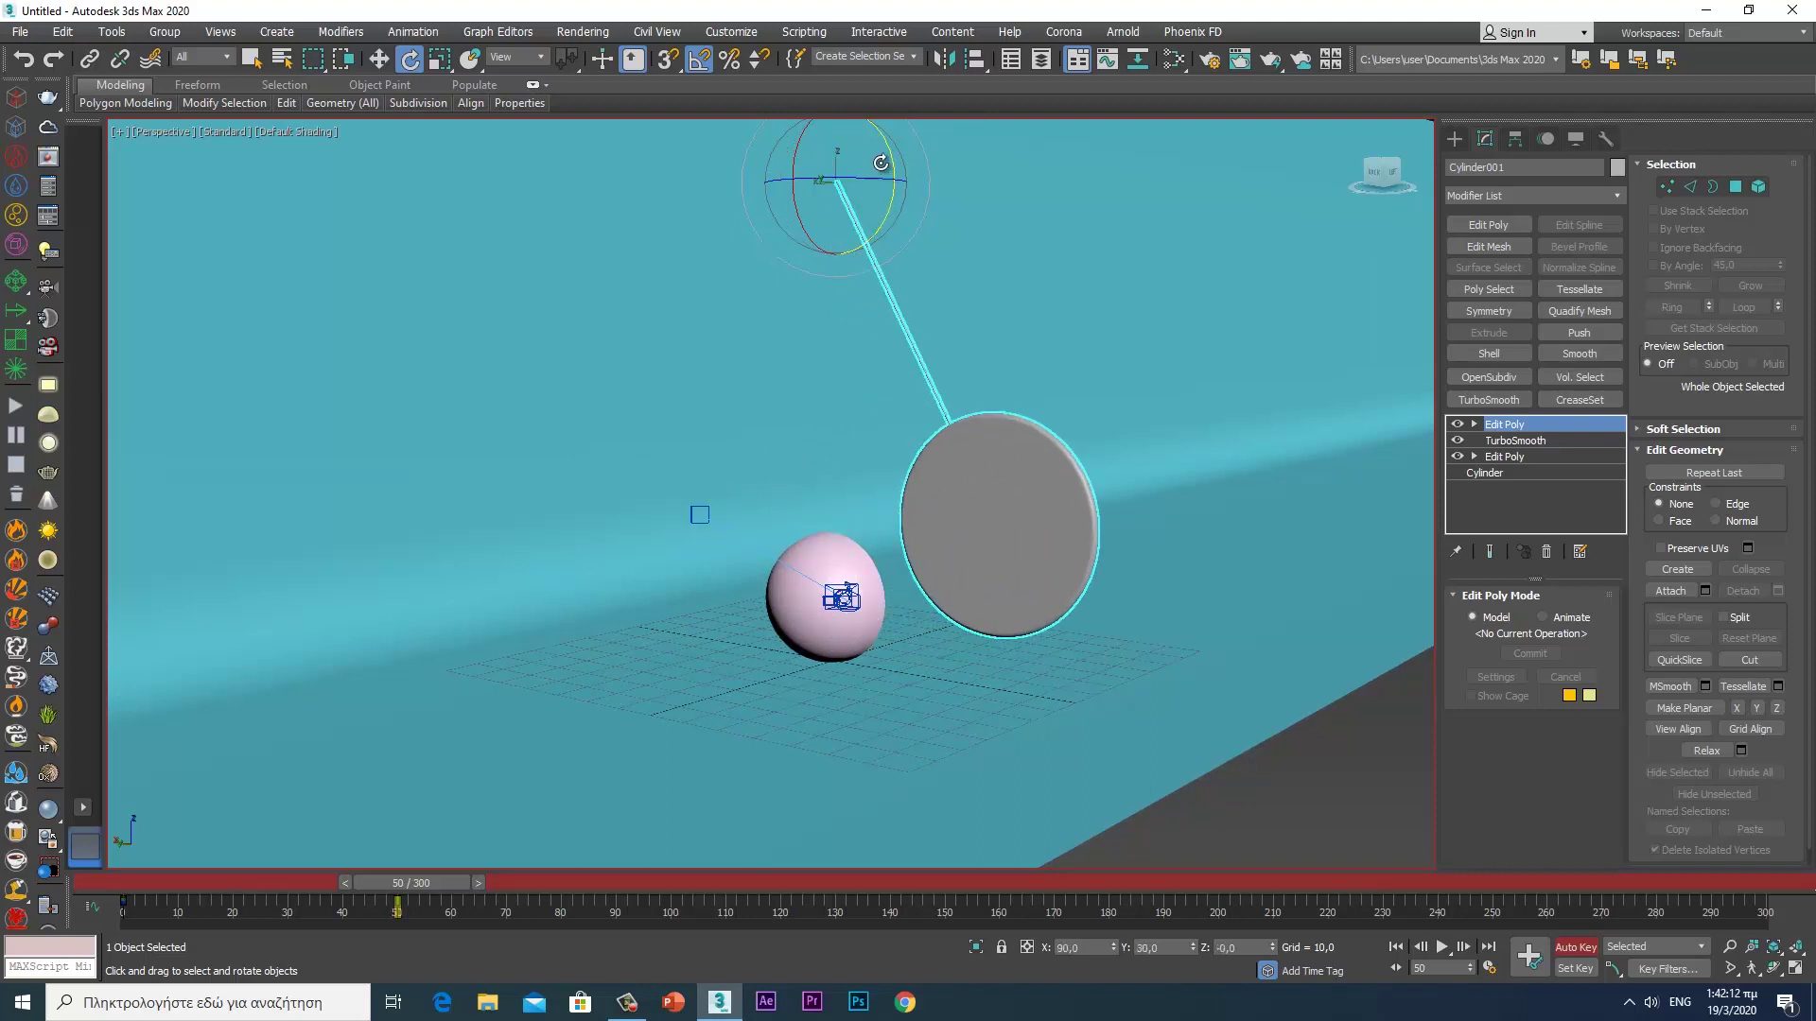
mouse_move(448, 882)
left_mouse_down()
mouse_move(144, 904)
mouse_move(368, 898)
mouse_move(189, 906)
left_mouse_up()
key("e")
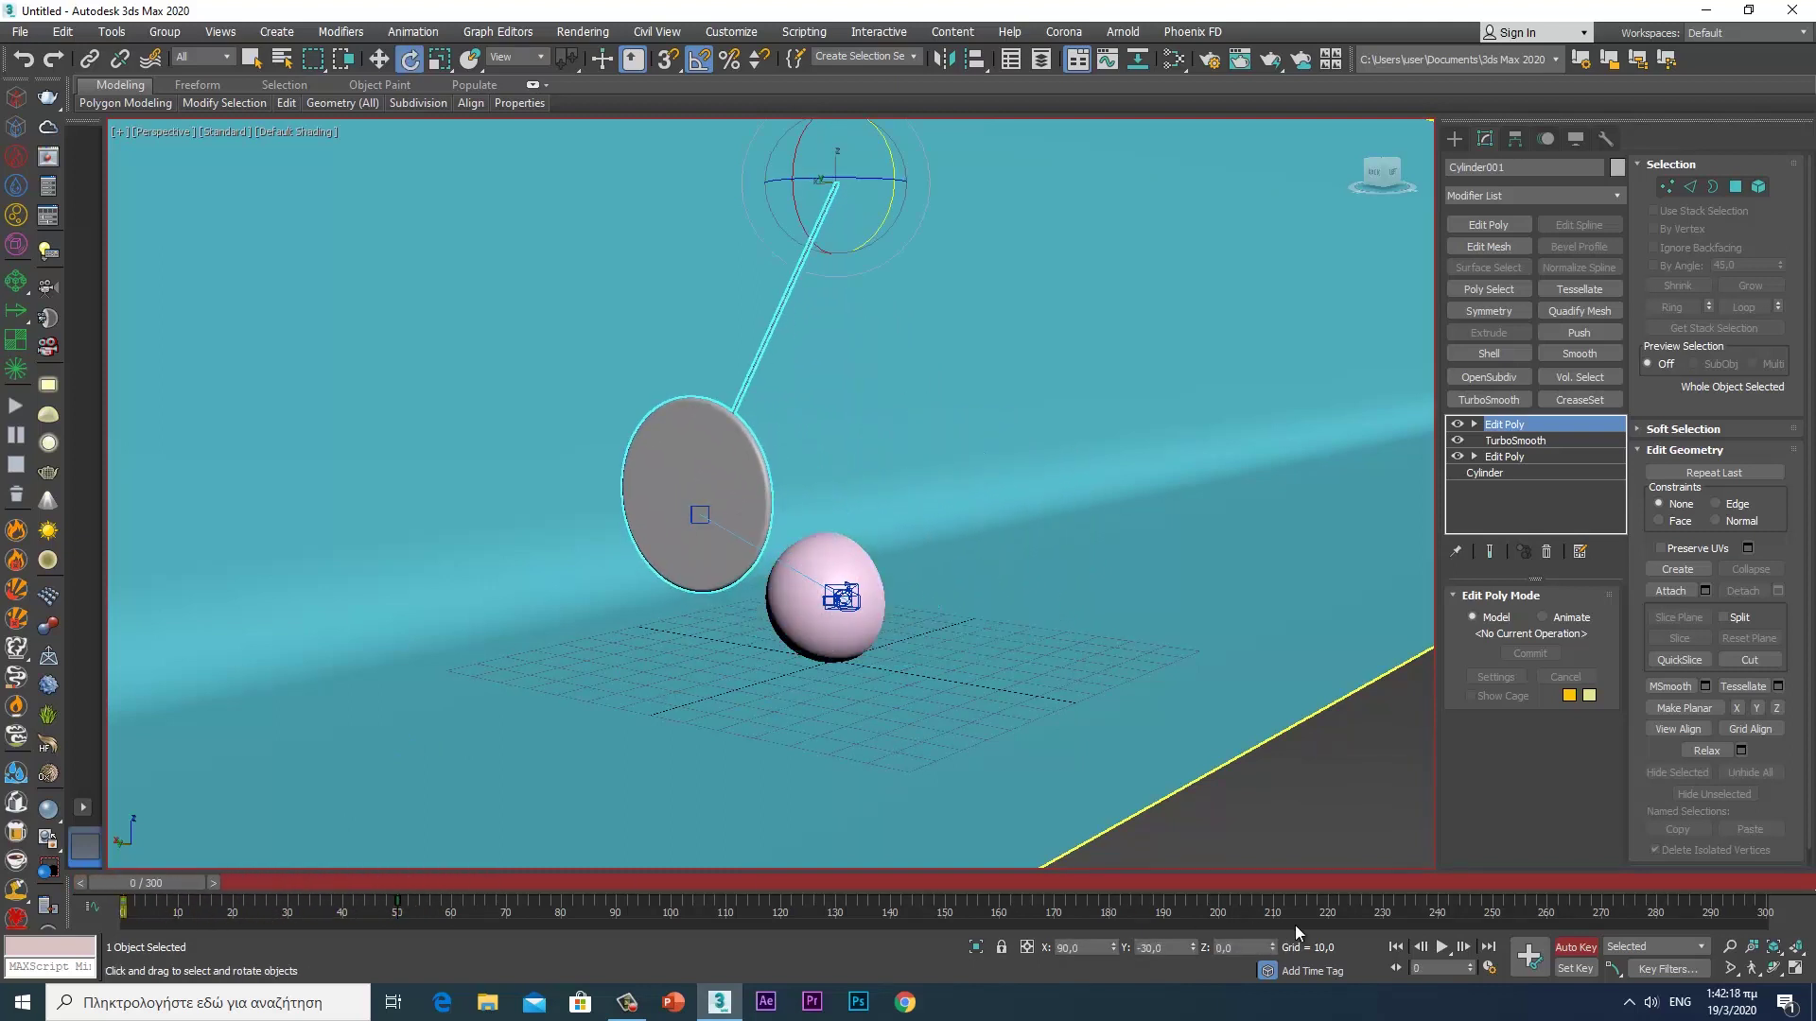
left_click(1441, 948)
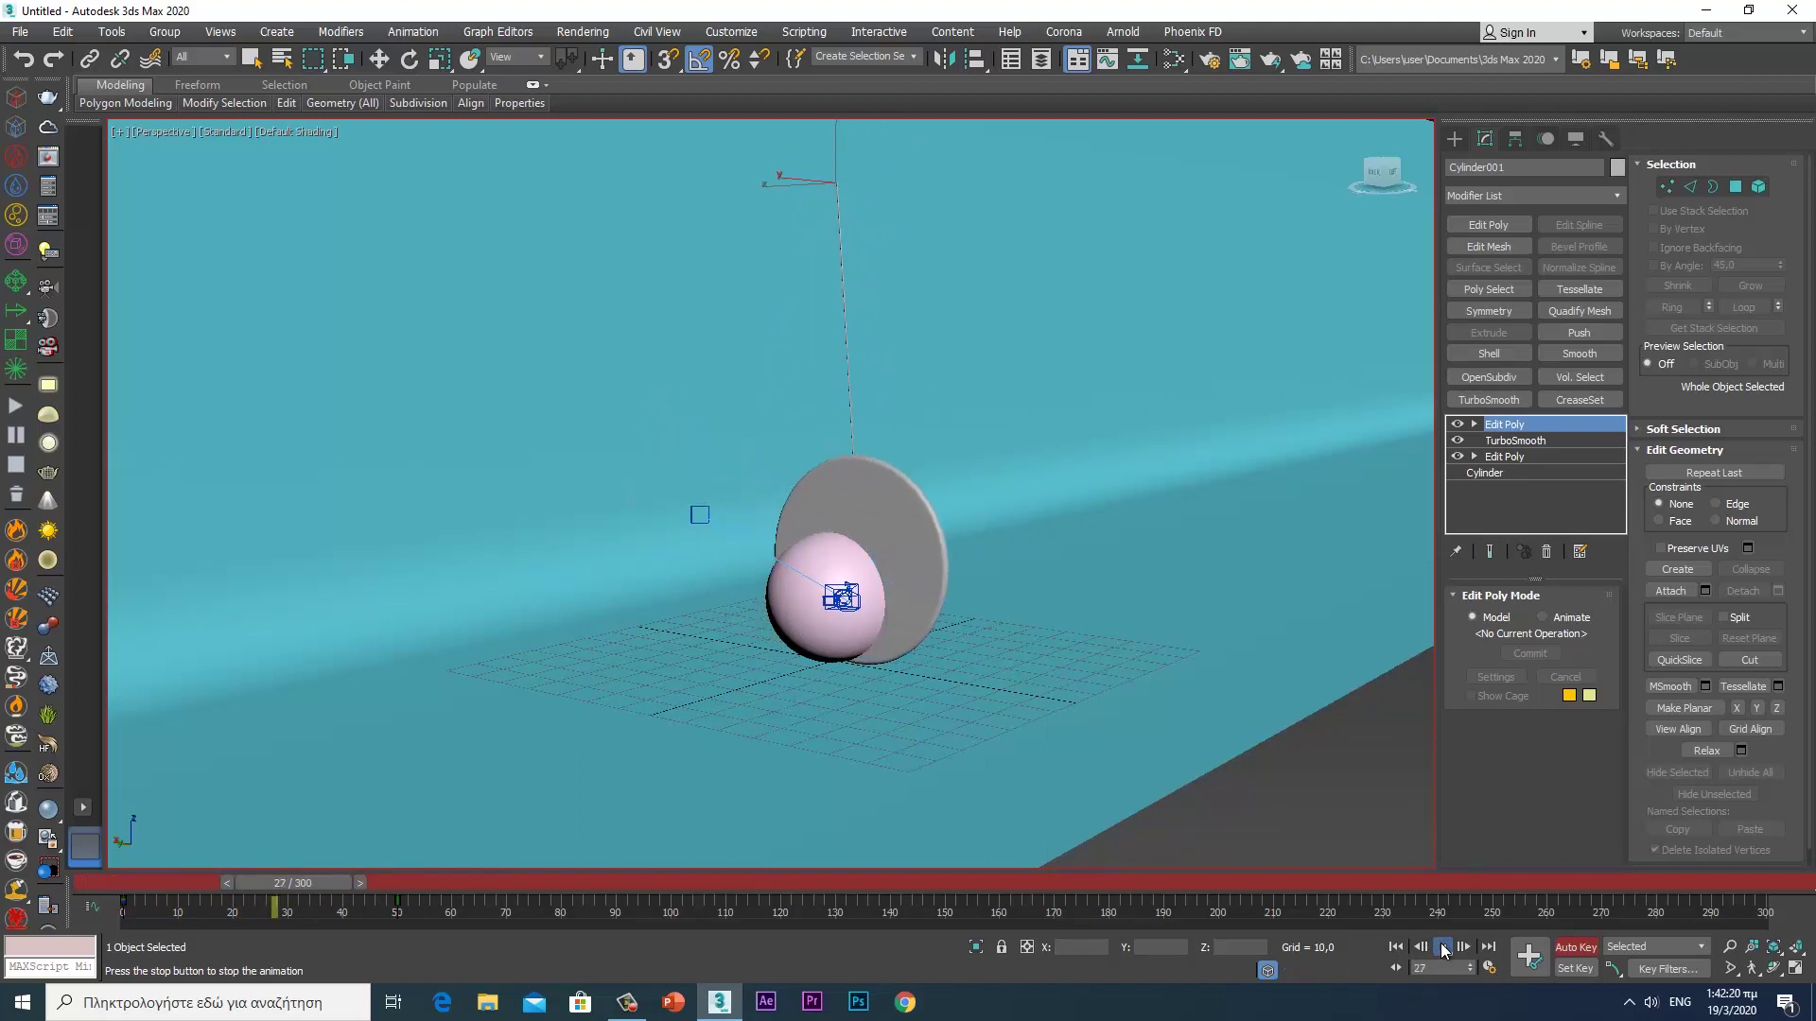
- Stop playback and Shift-copy the frame 0 rotation key to frame 99
left_click(1443, 947)
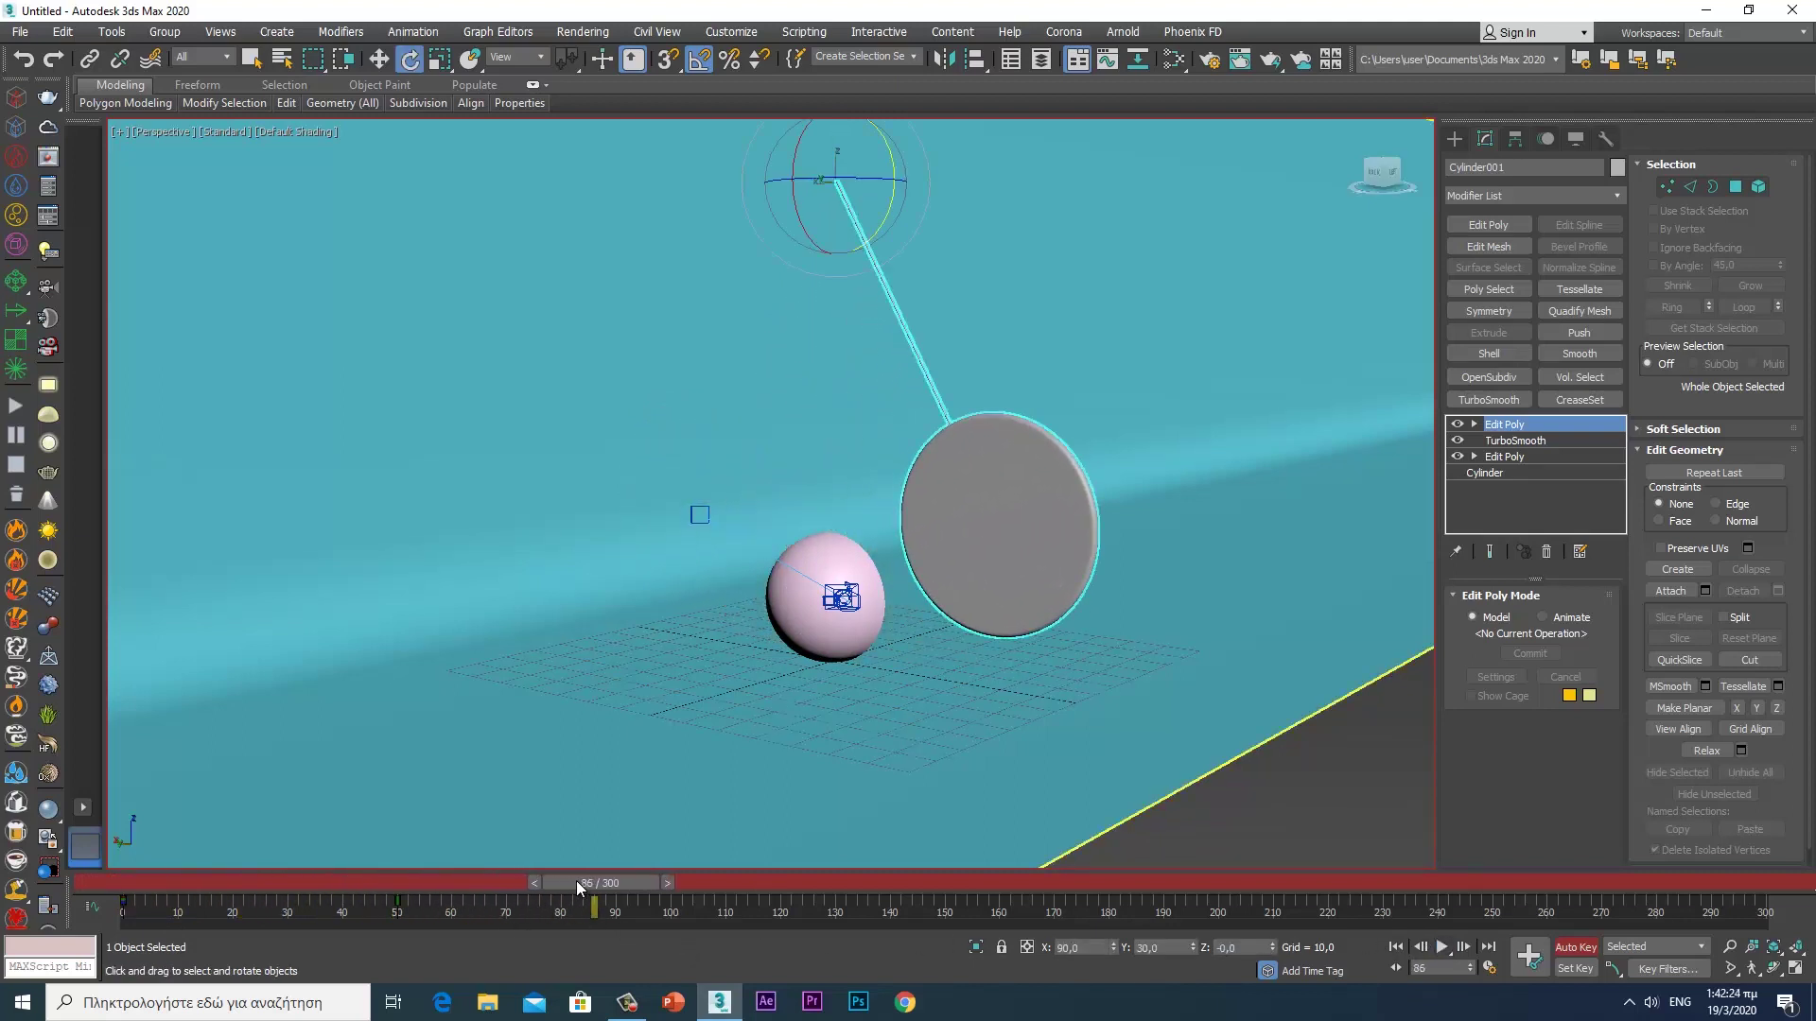
left_click_drag(627, 882, 706, 883)
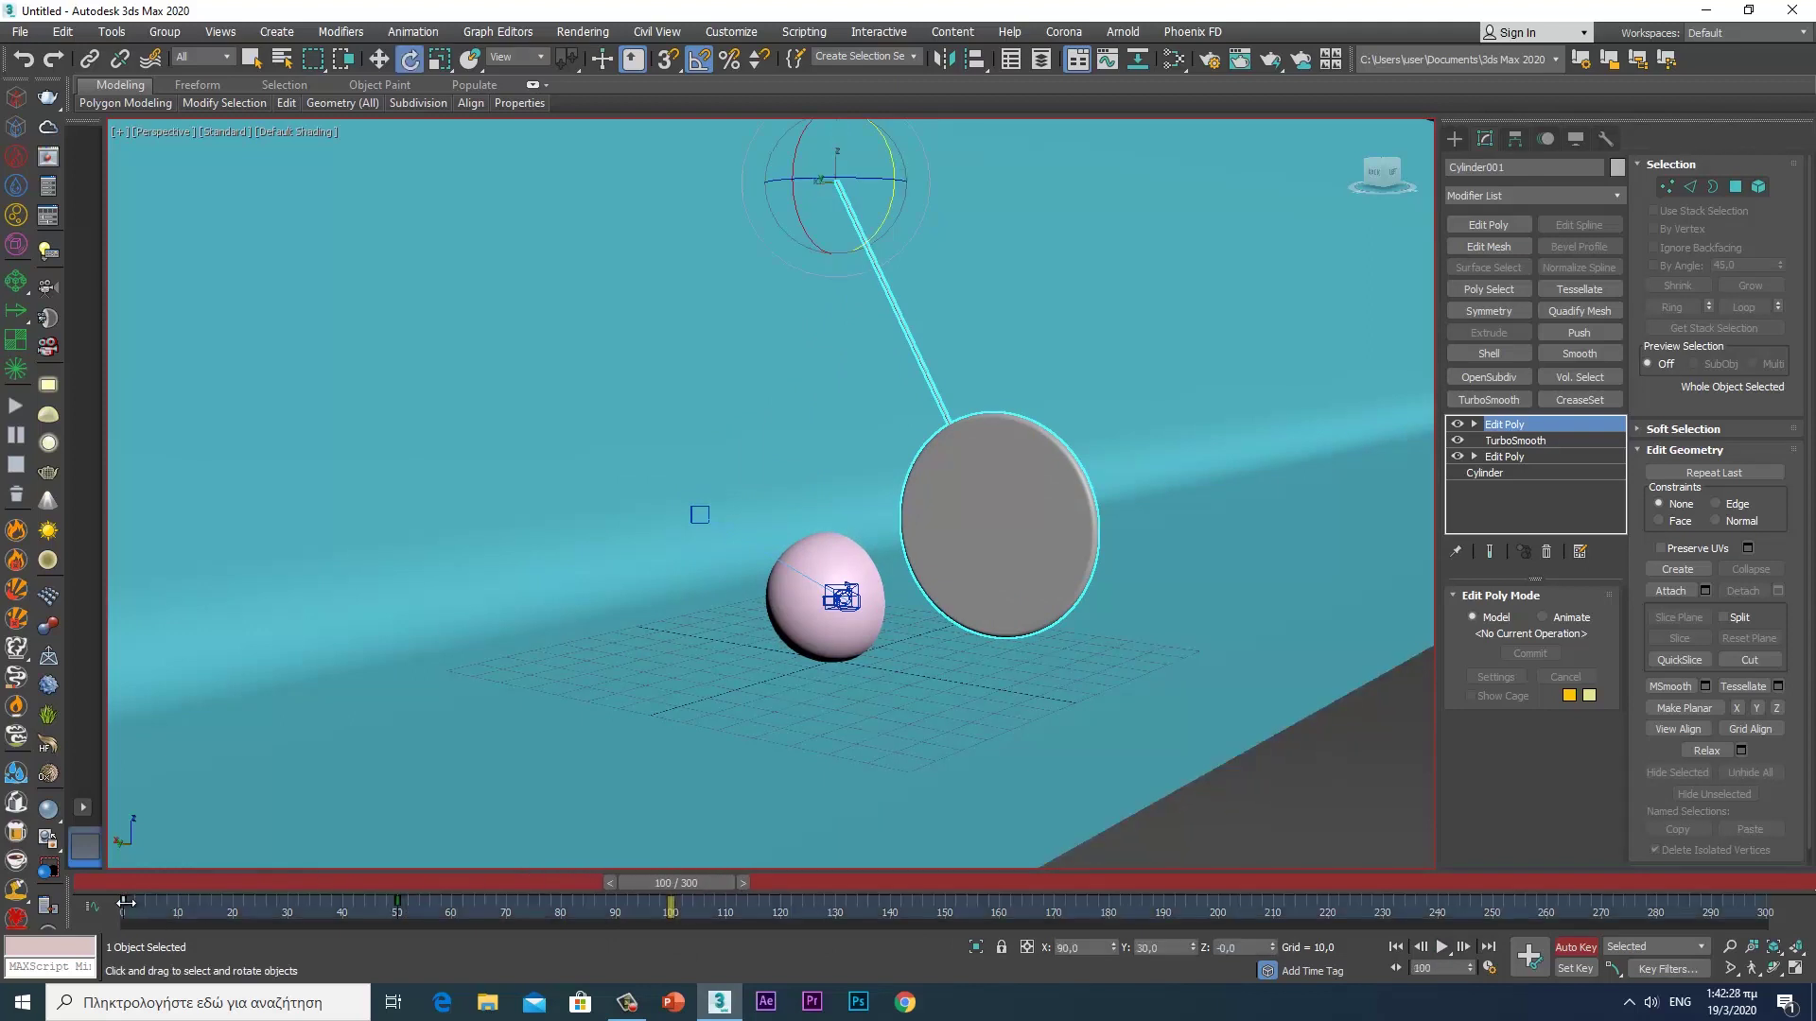
mouse_move(125, 903)
left_mouse_down("shift")
mouse_move(669, 922)
mouse_move(213, 912)
mouse_move(723, 879)
mouse_move(173, 969)
mouse_move(633, 917)
mouse_move(690, 906)
mouse_move(165, 965)
mouse_move(451, 933)
left_mouse_up("shift")
key("e")
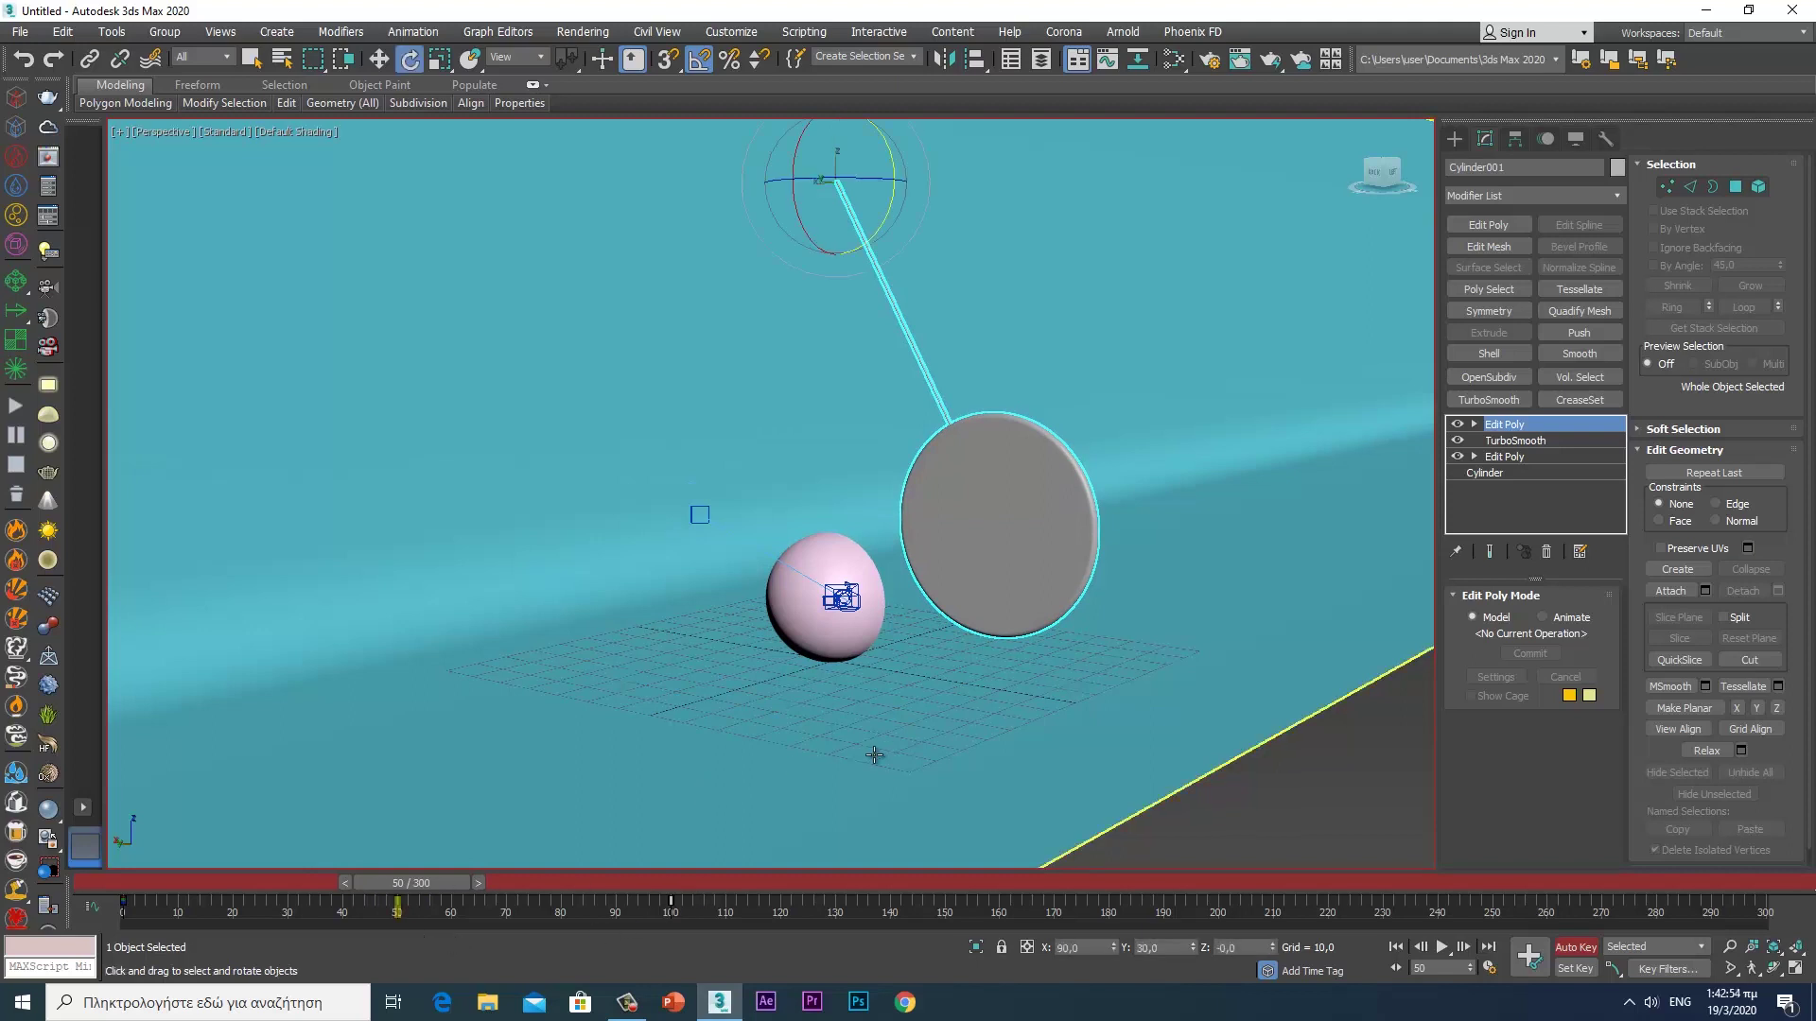
right_click(936, 742)
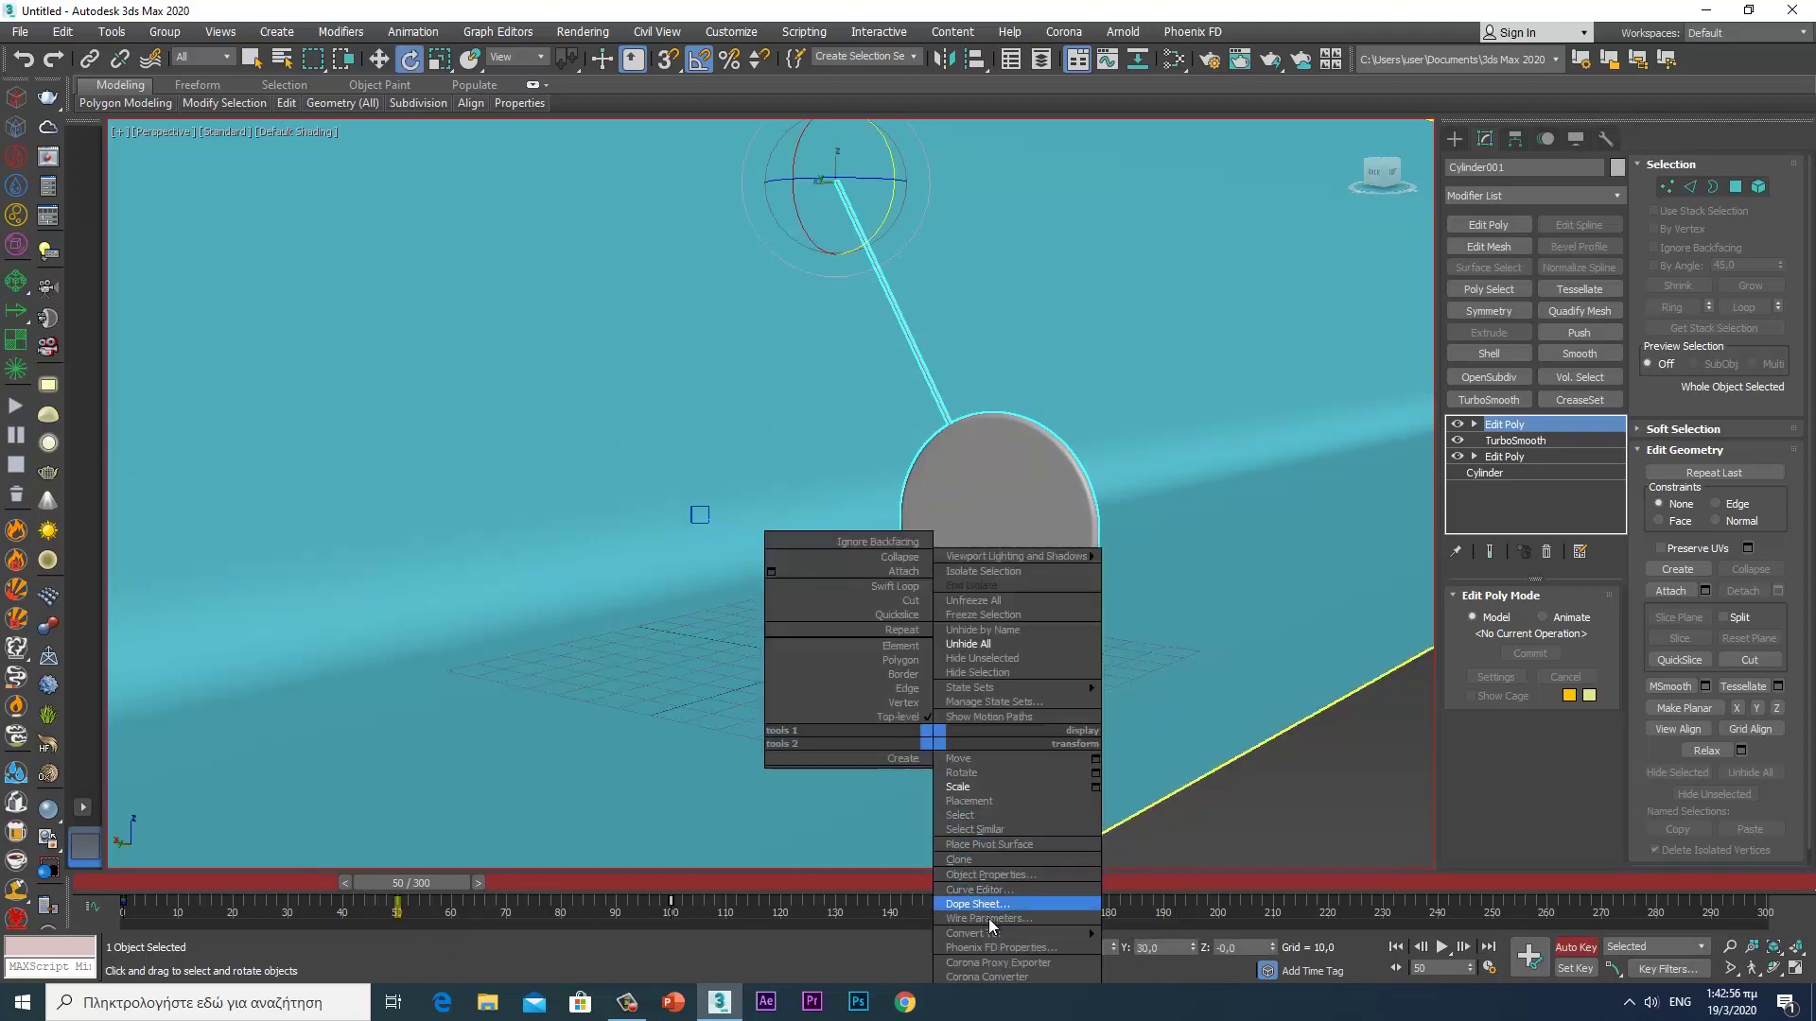
- In the Curve Editor, set the Y Rotation keys' Out-of-Range Type to Loop
left_click(979, 890)
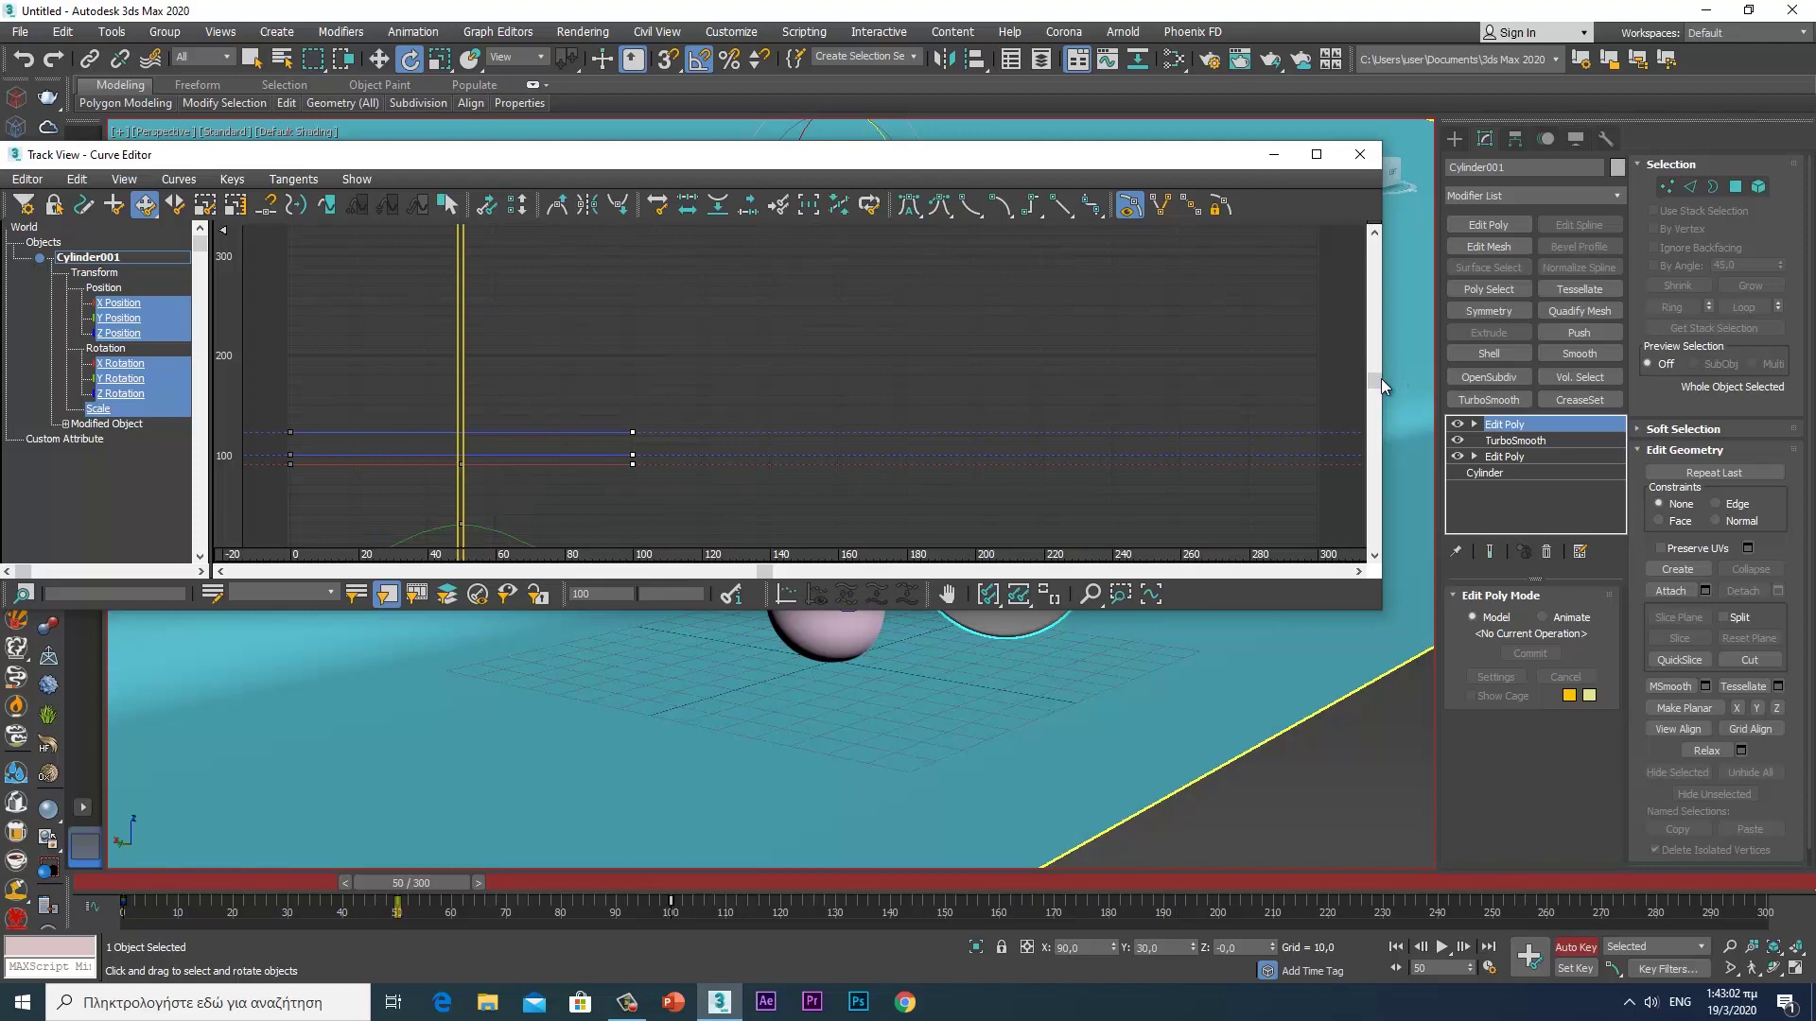
left_click_drag(1376, 379, 1365, 456)
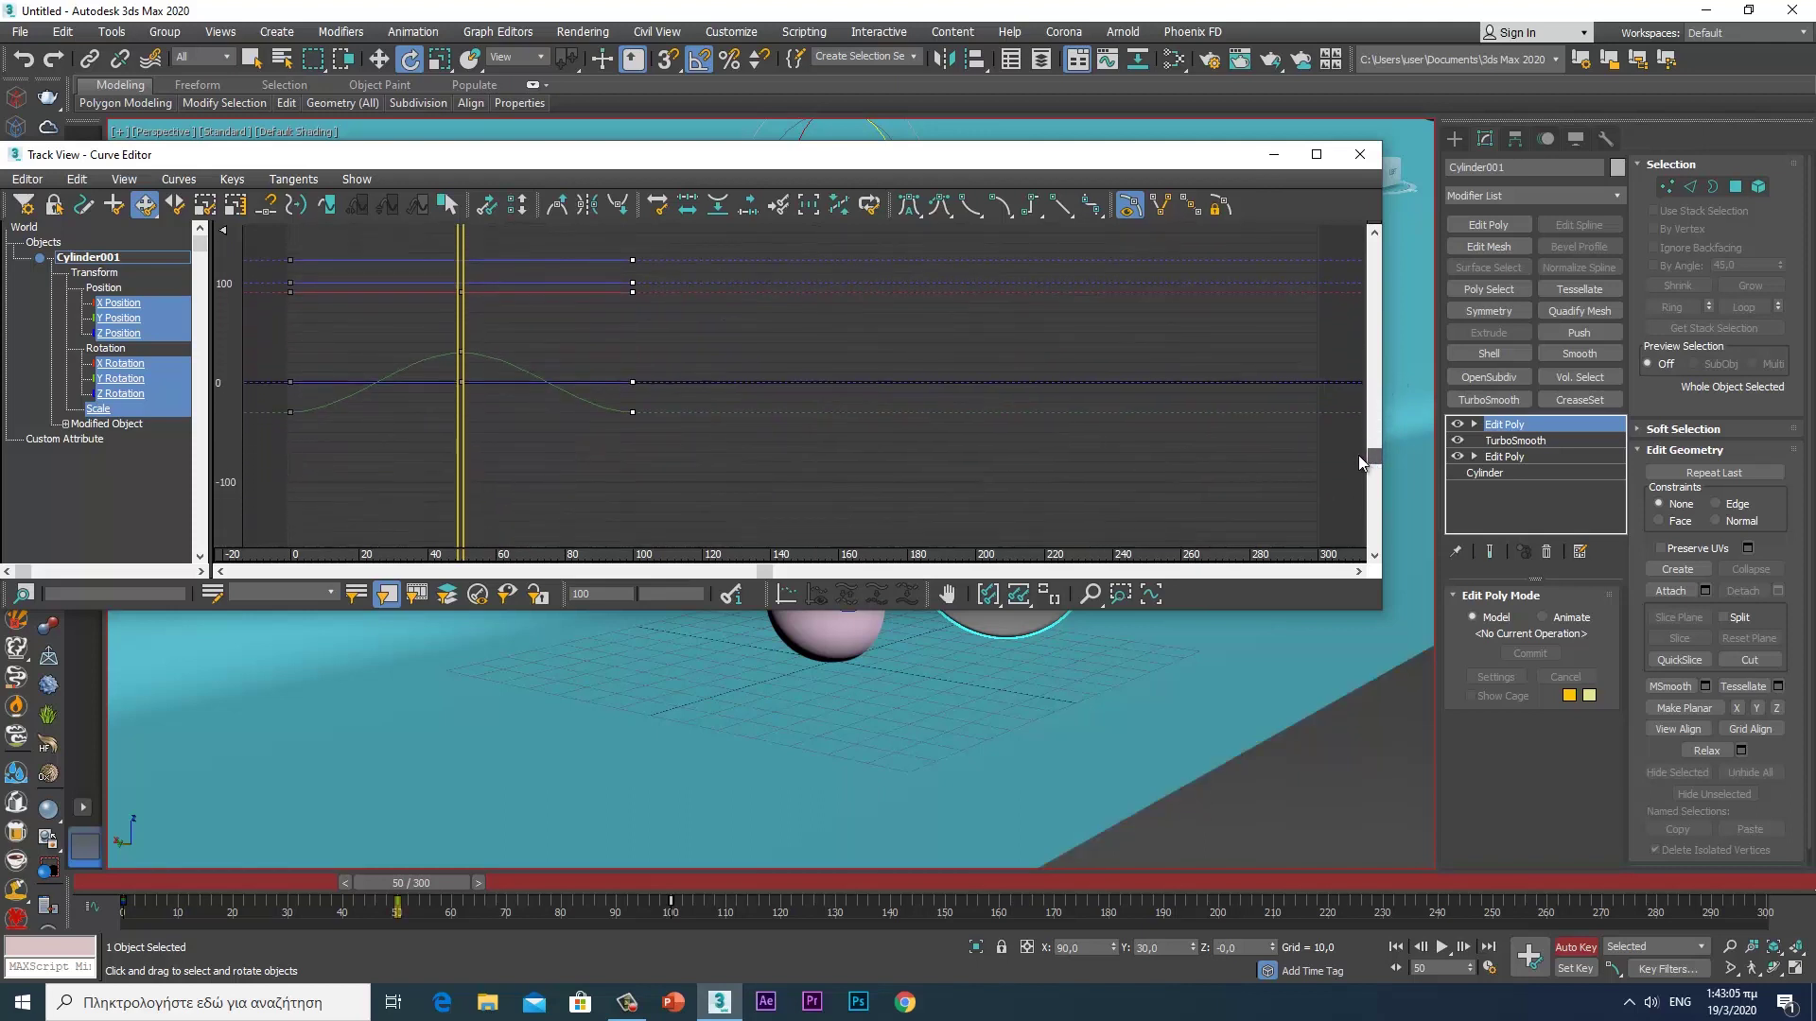
left_click(120, 379)
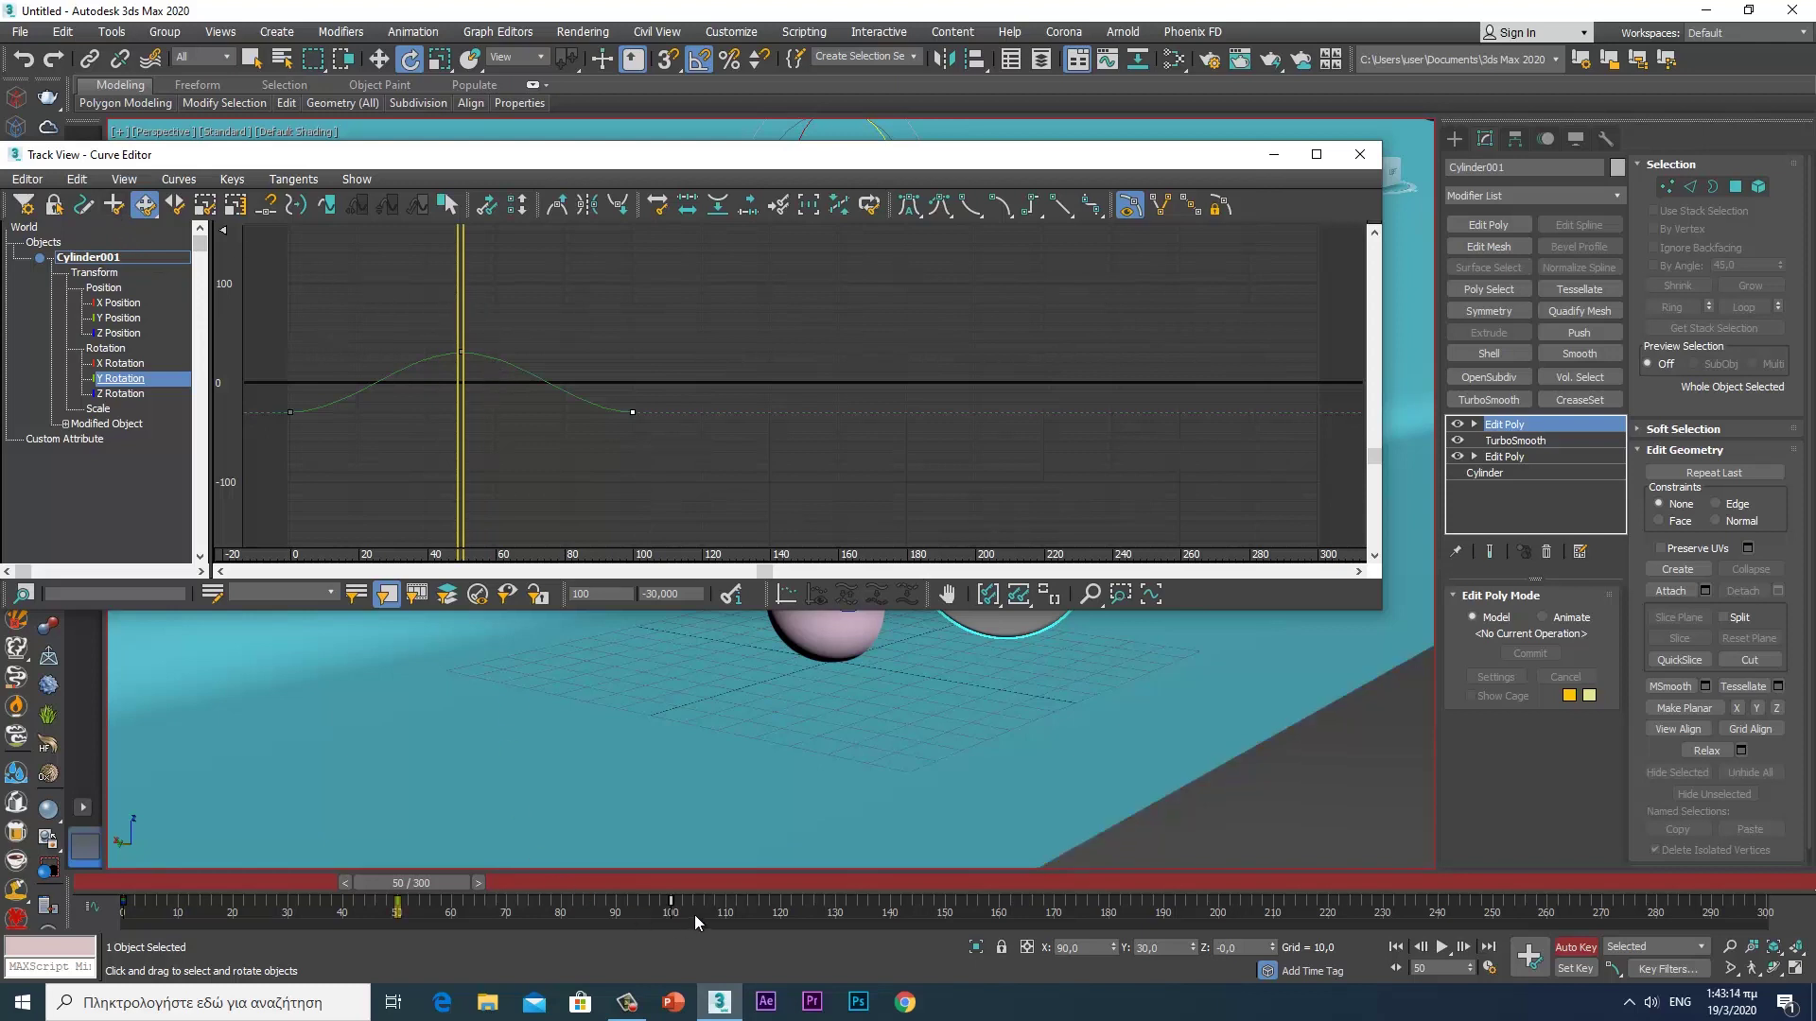
left_click_drag(694, 915, 104, 913)
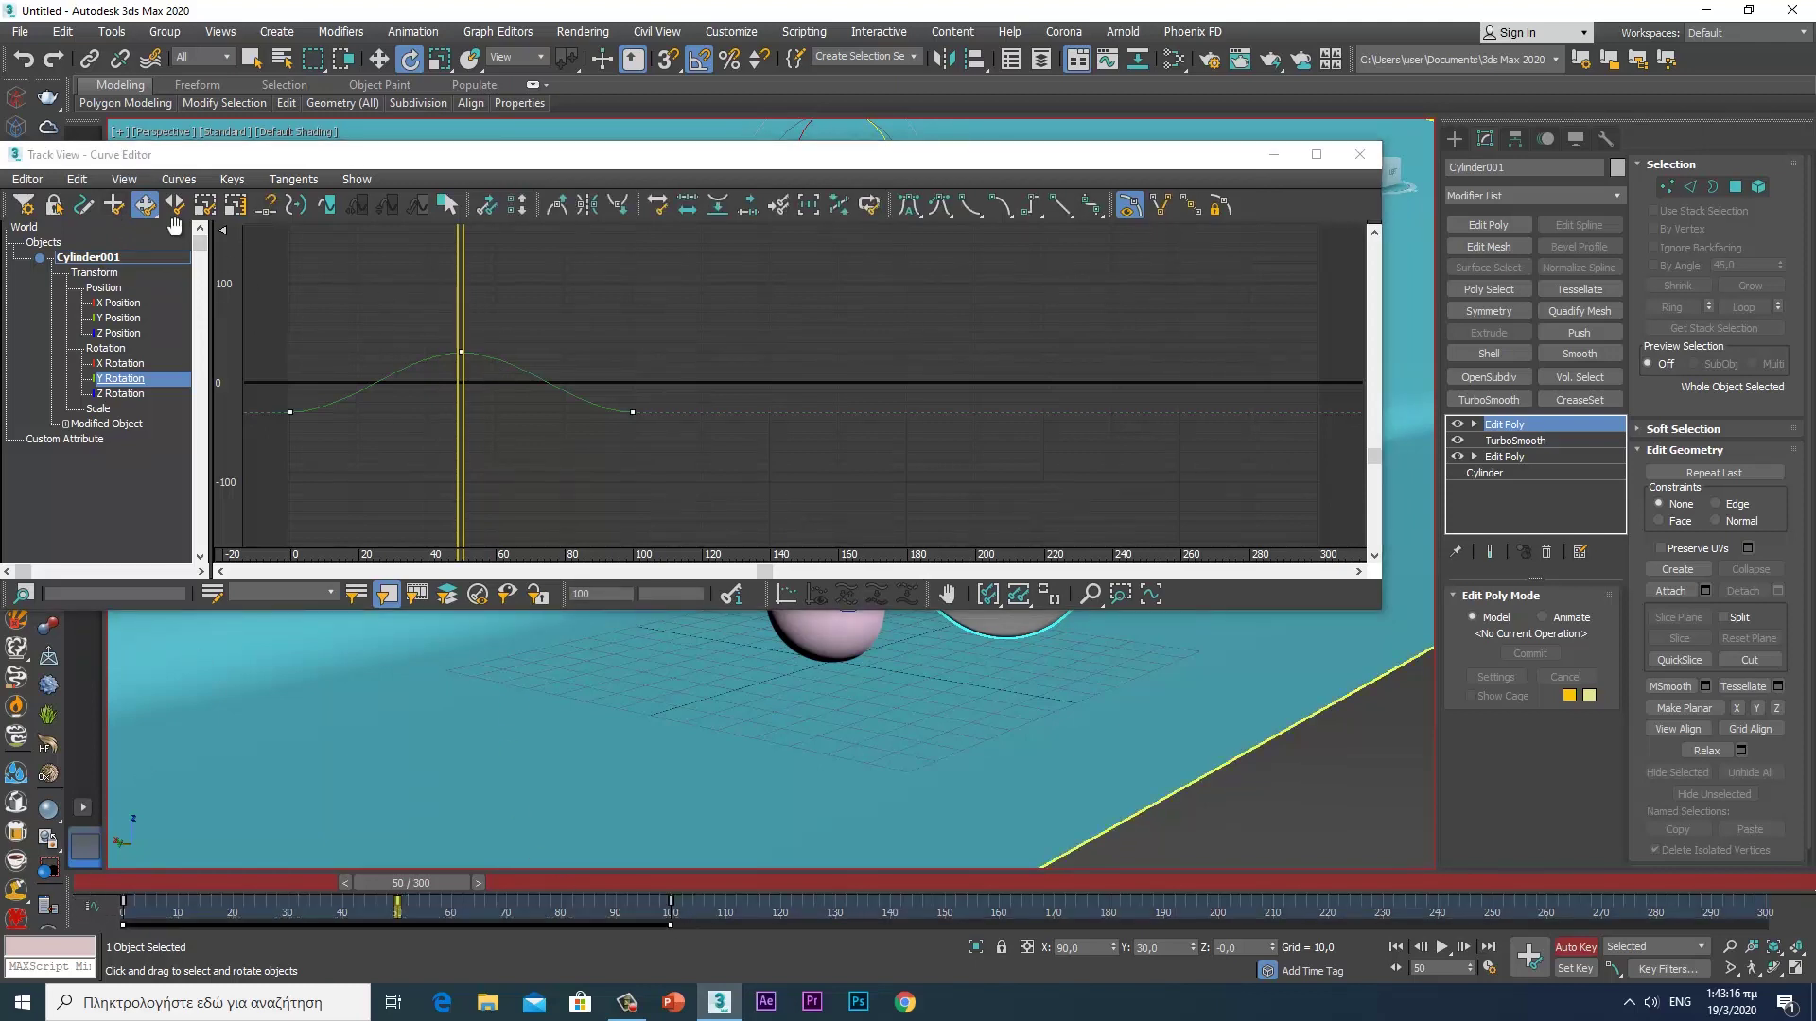
left_click(75, 180)
mouse_move(104, 291)
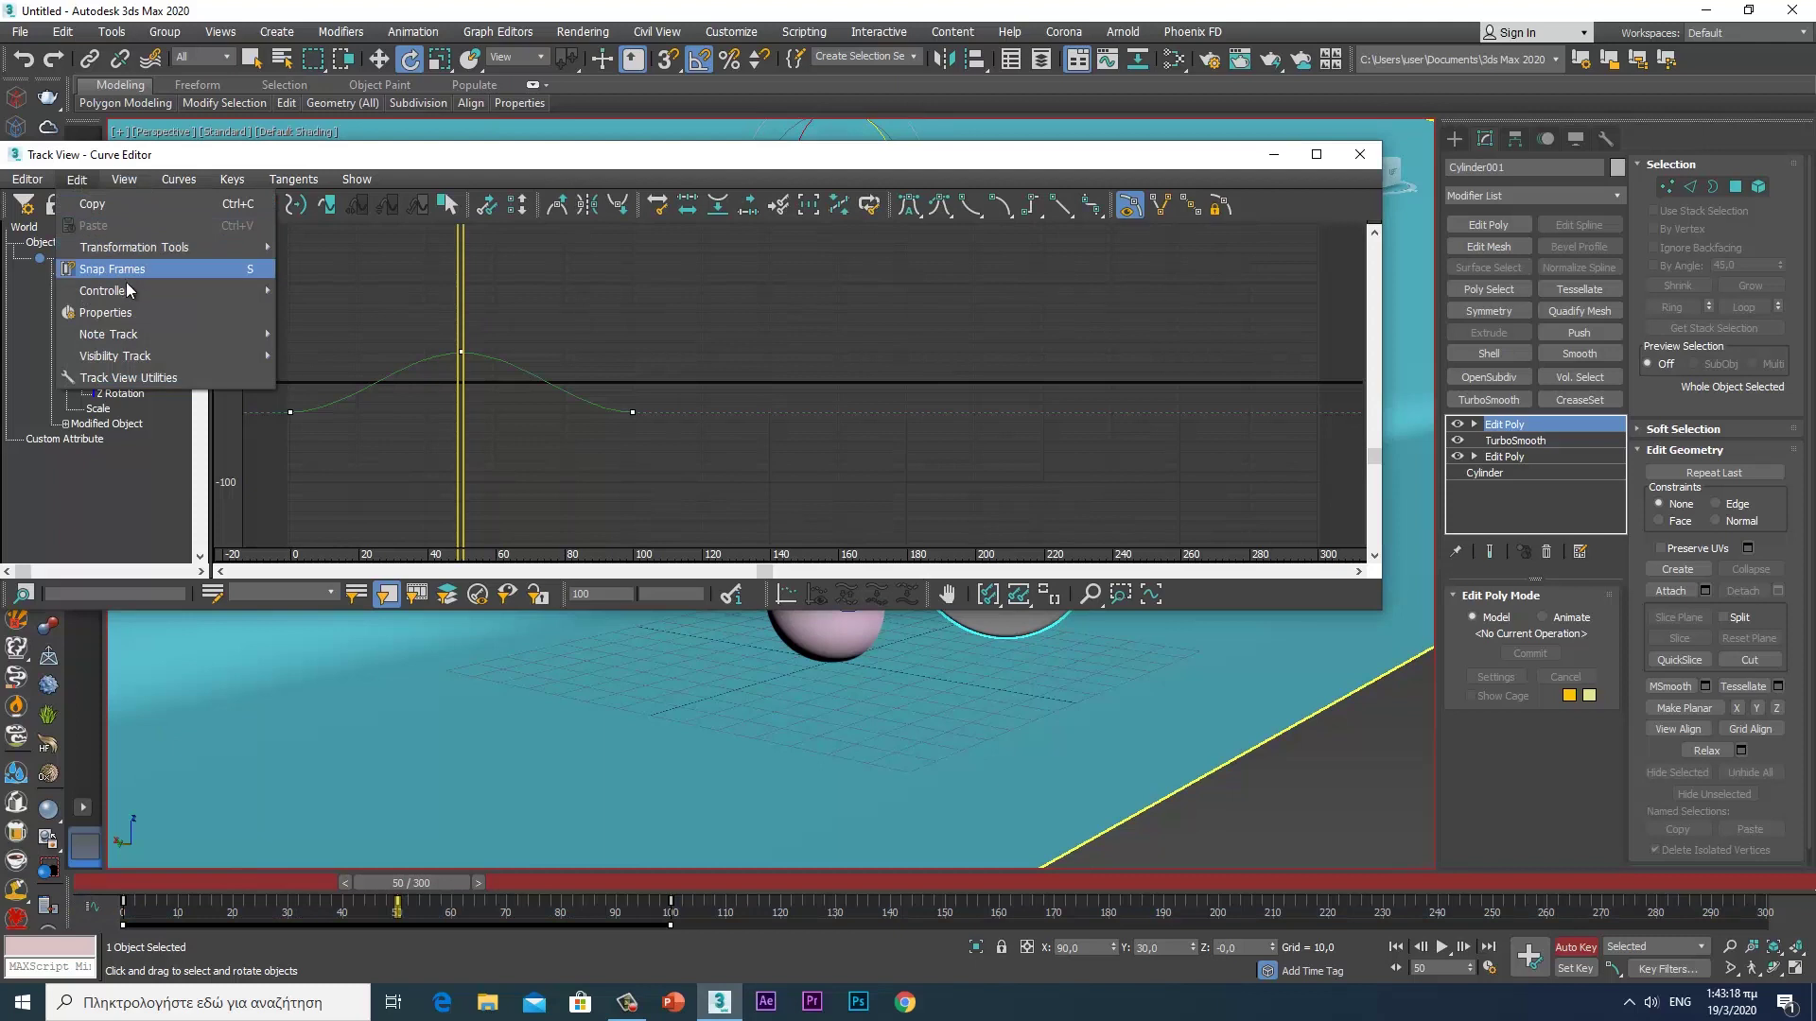
left_click(380, 465)
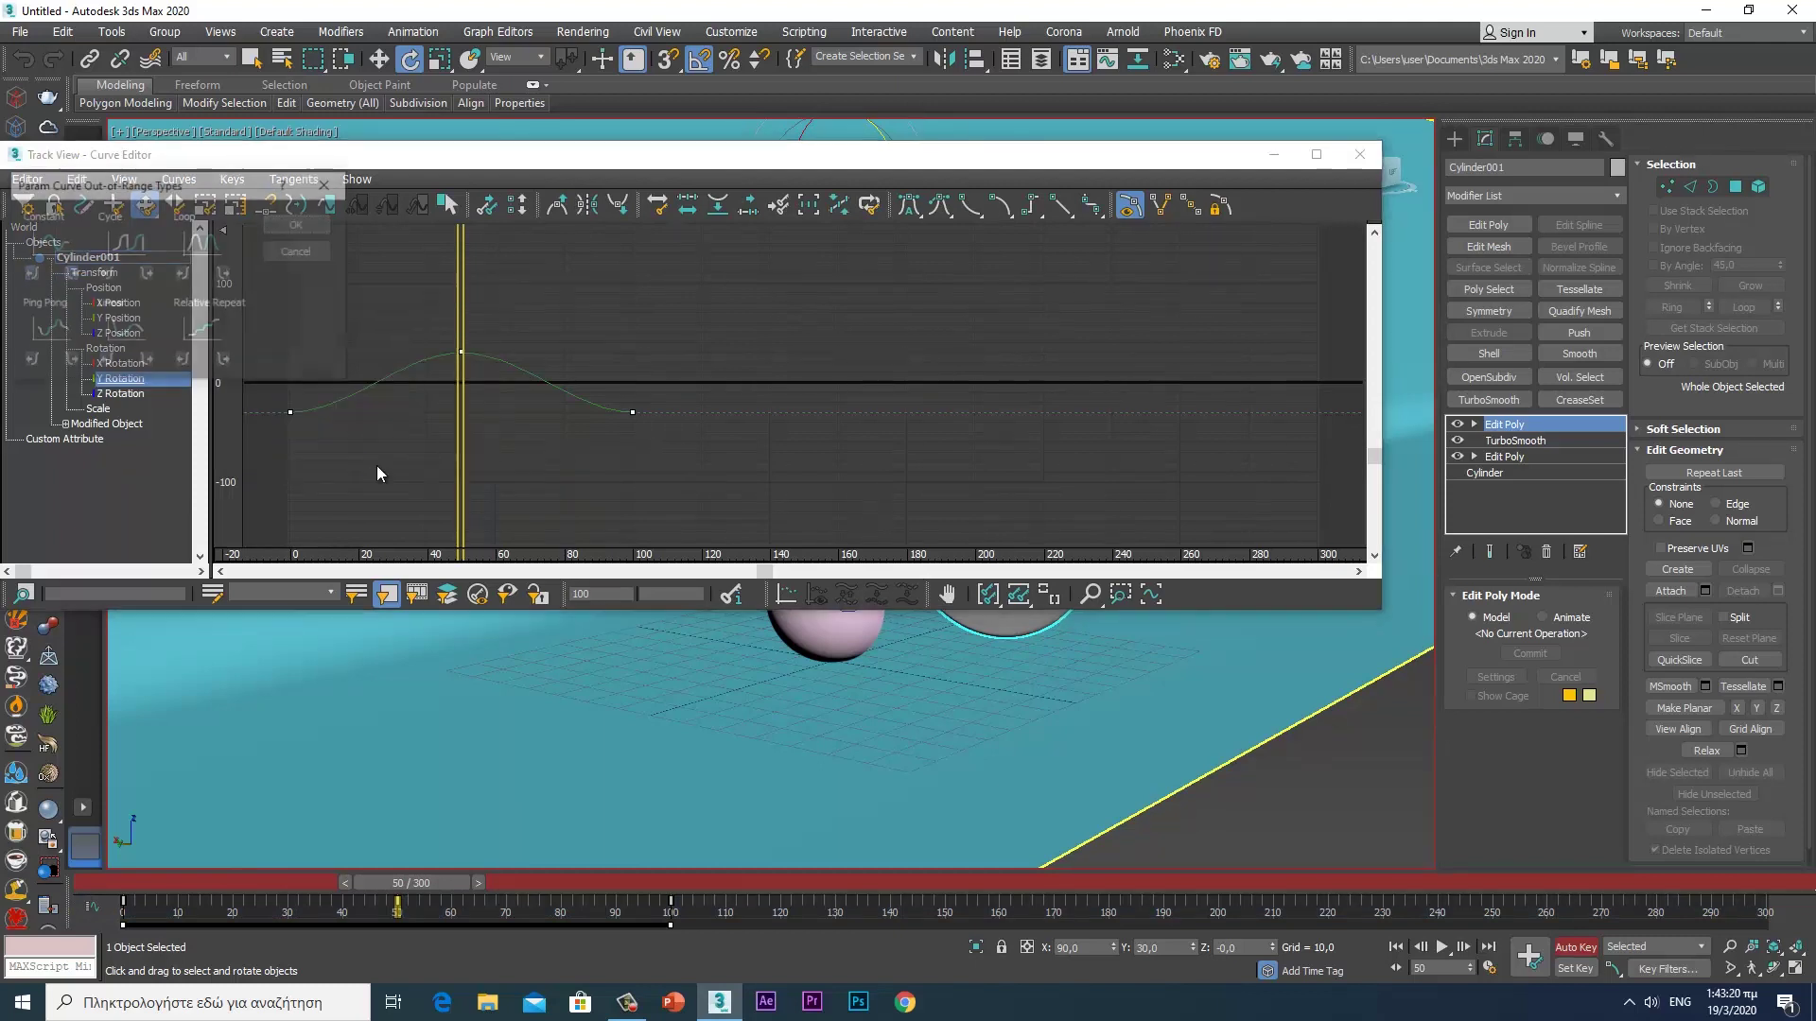
left_click(205, 240)
left_click(297, 227)
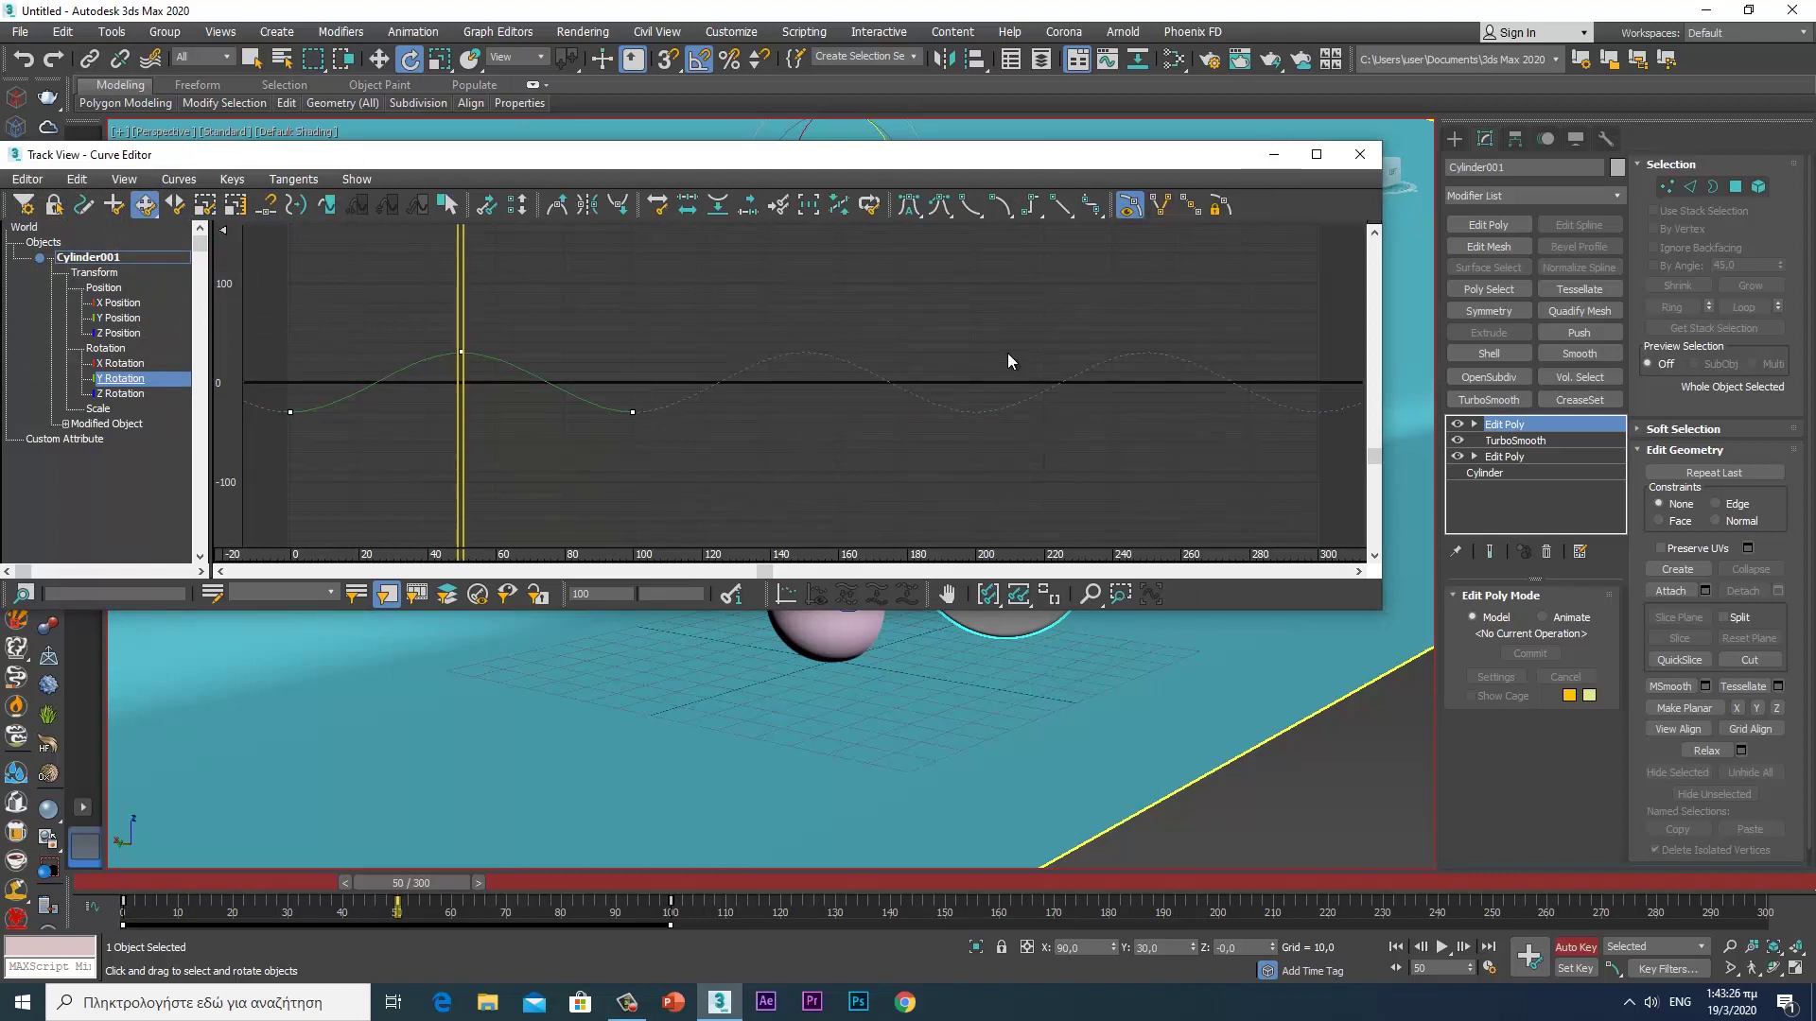
- Shrink and reposition the Curve Editor, pan to show disc and dome, and play
left_click_drag(785, 612, 786, 502)
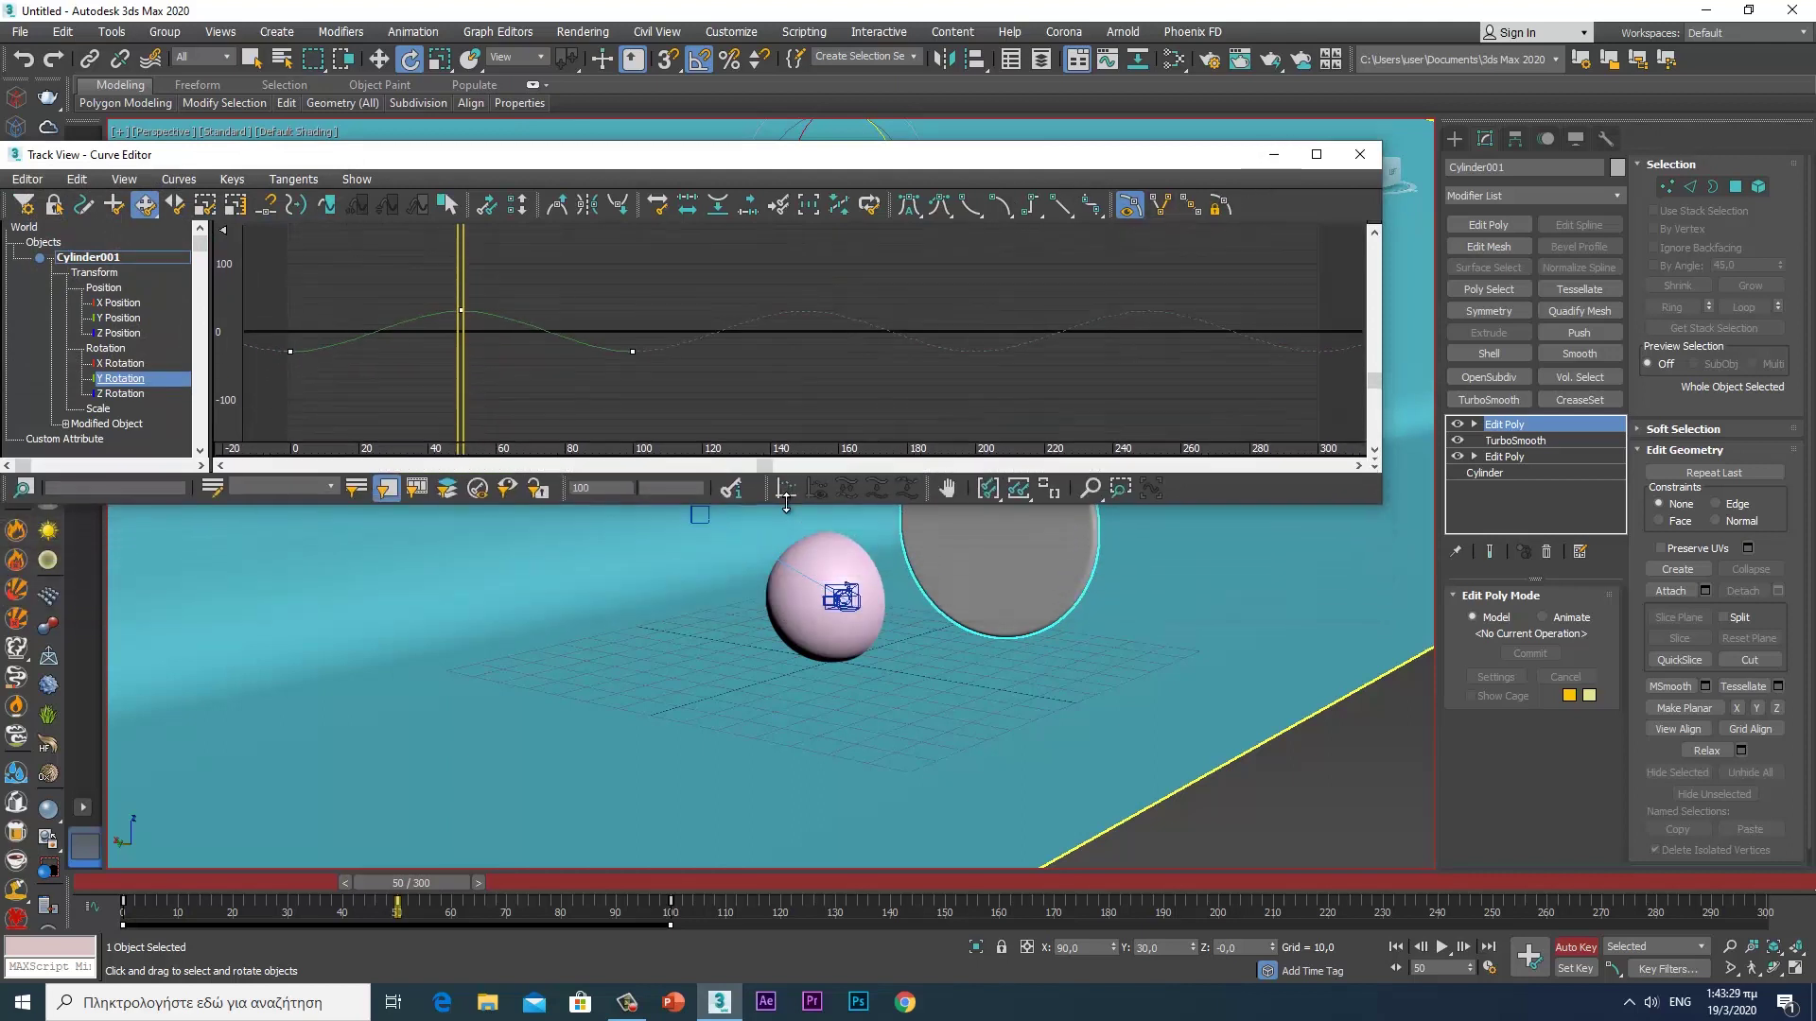
left_click_drag(642, 157, 663, 149)
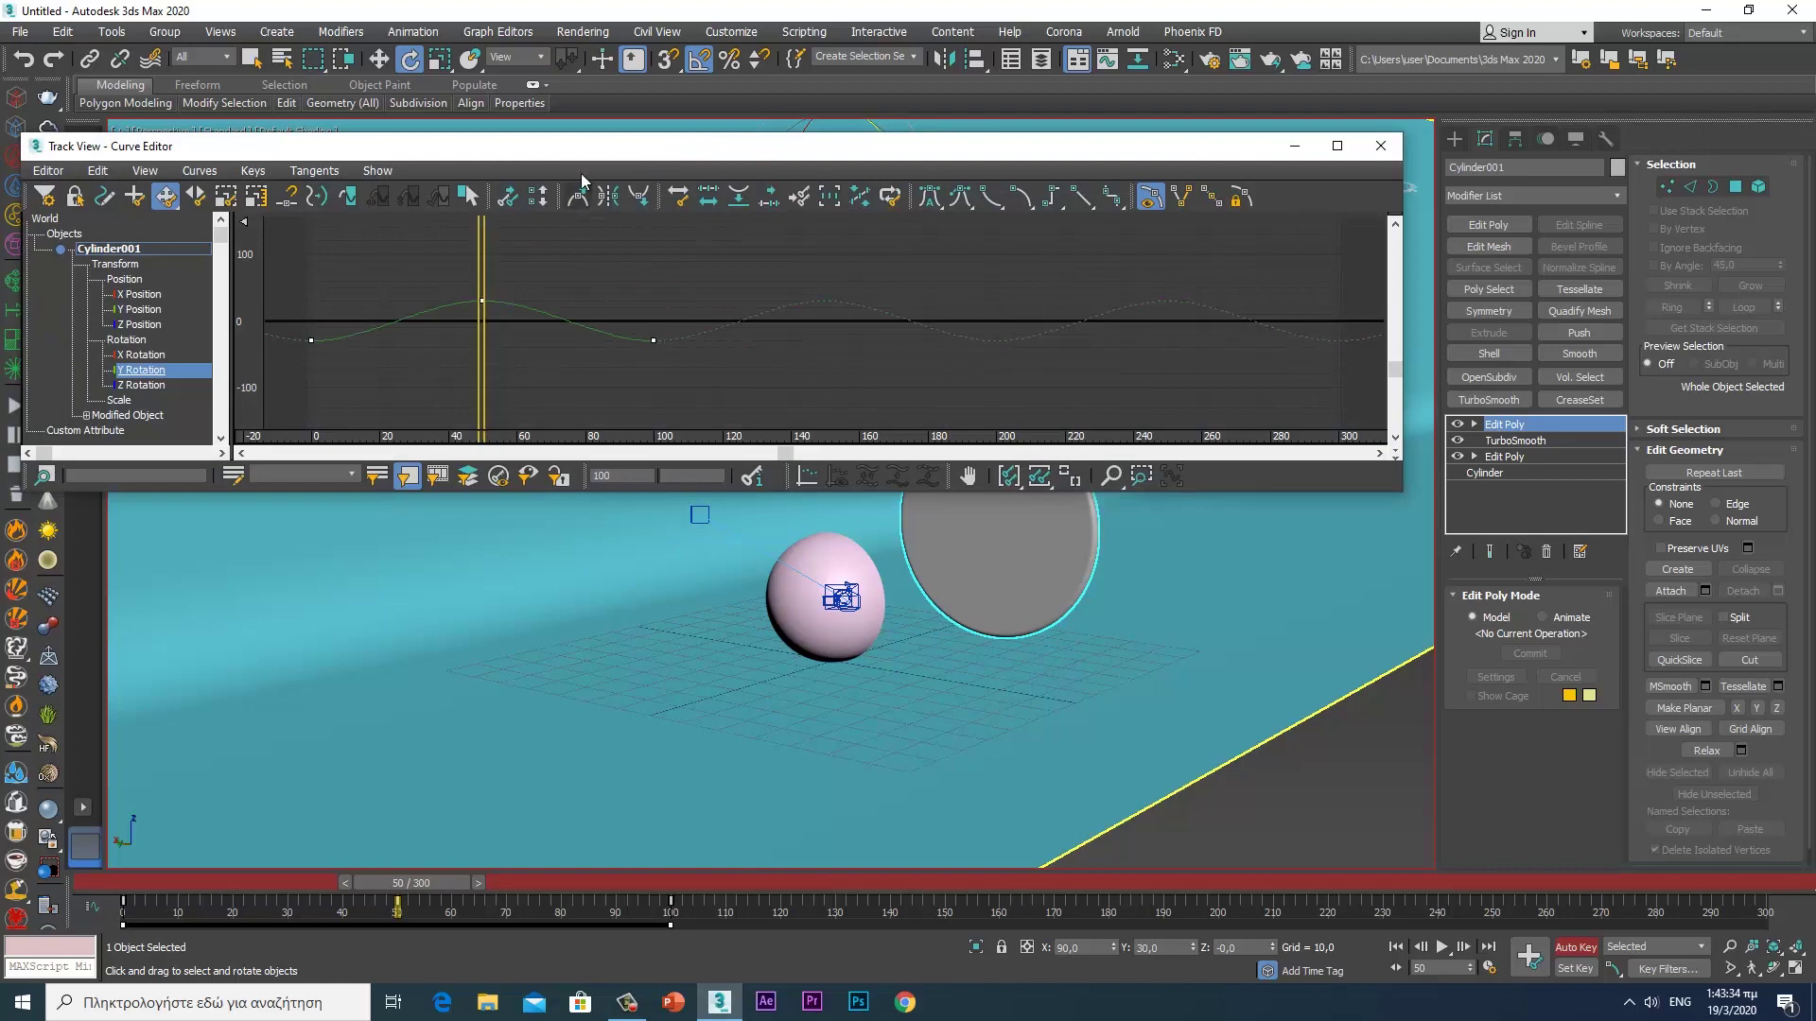
left_click_drag(572, 145, 594, 156)
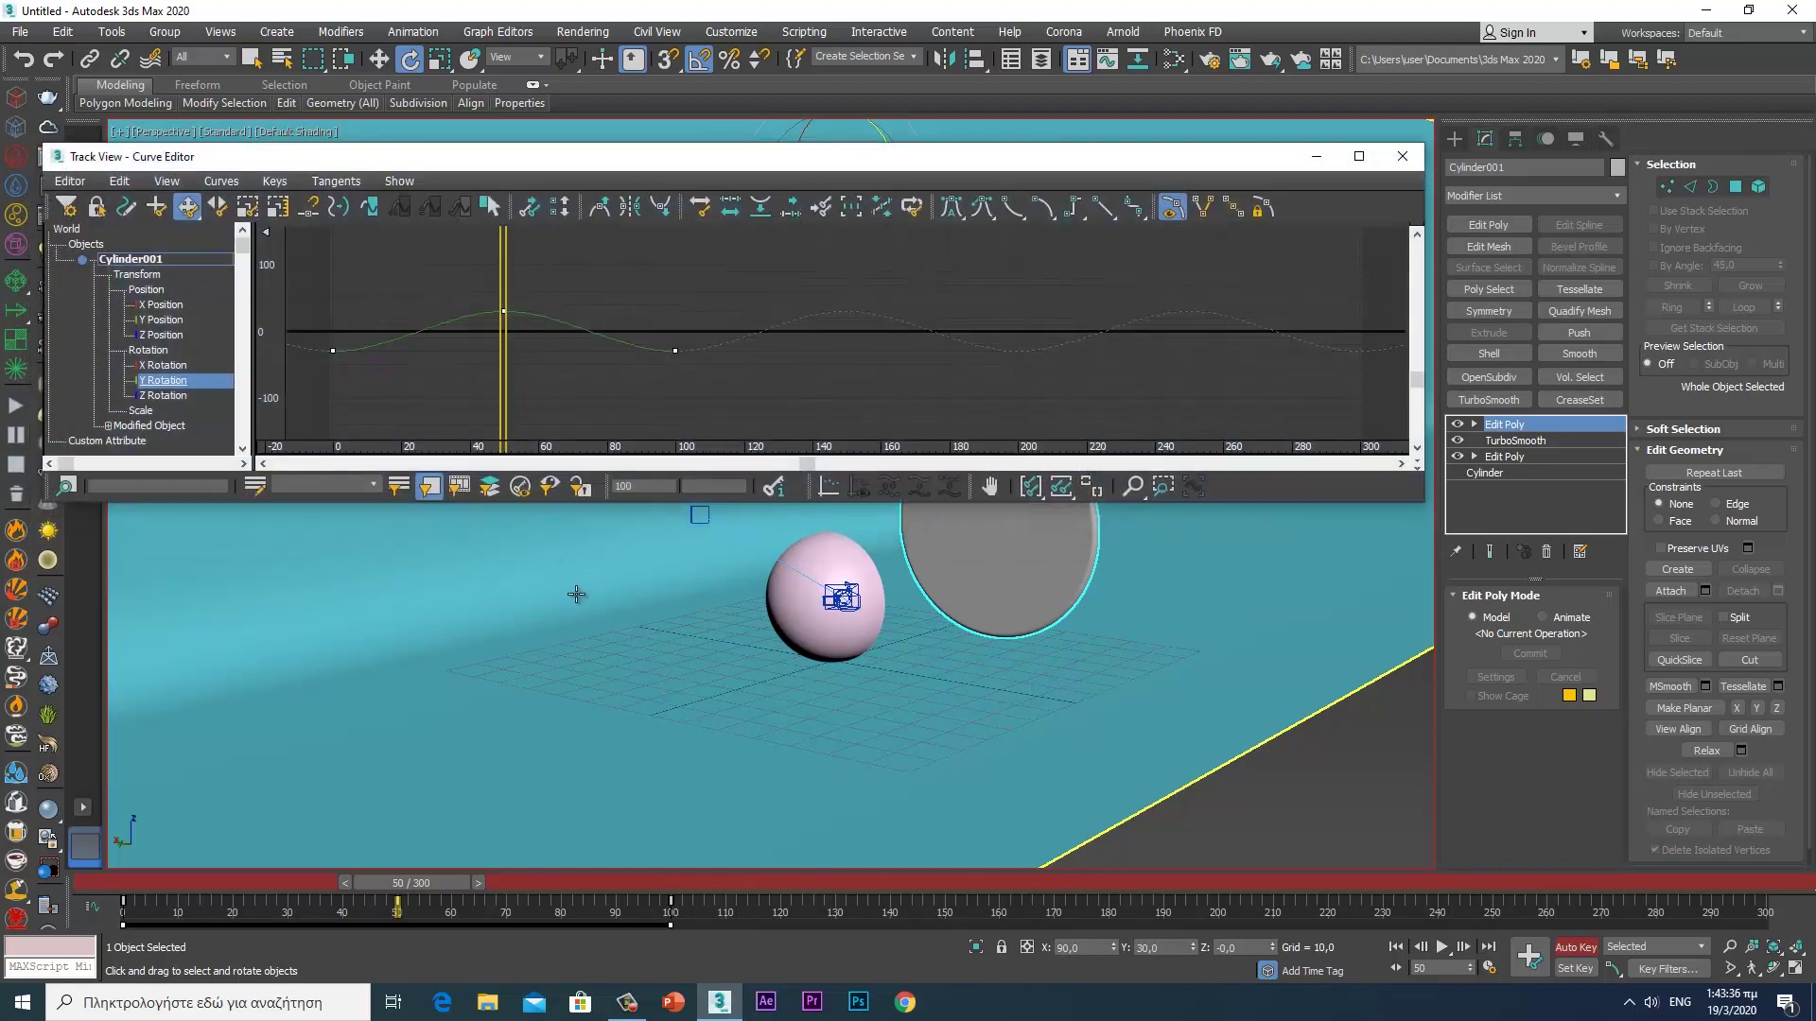
middle_click_drag(575, 599, 600, 697)
left_click(1442, 947)
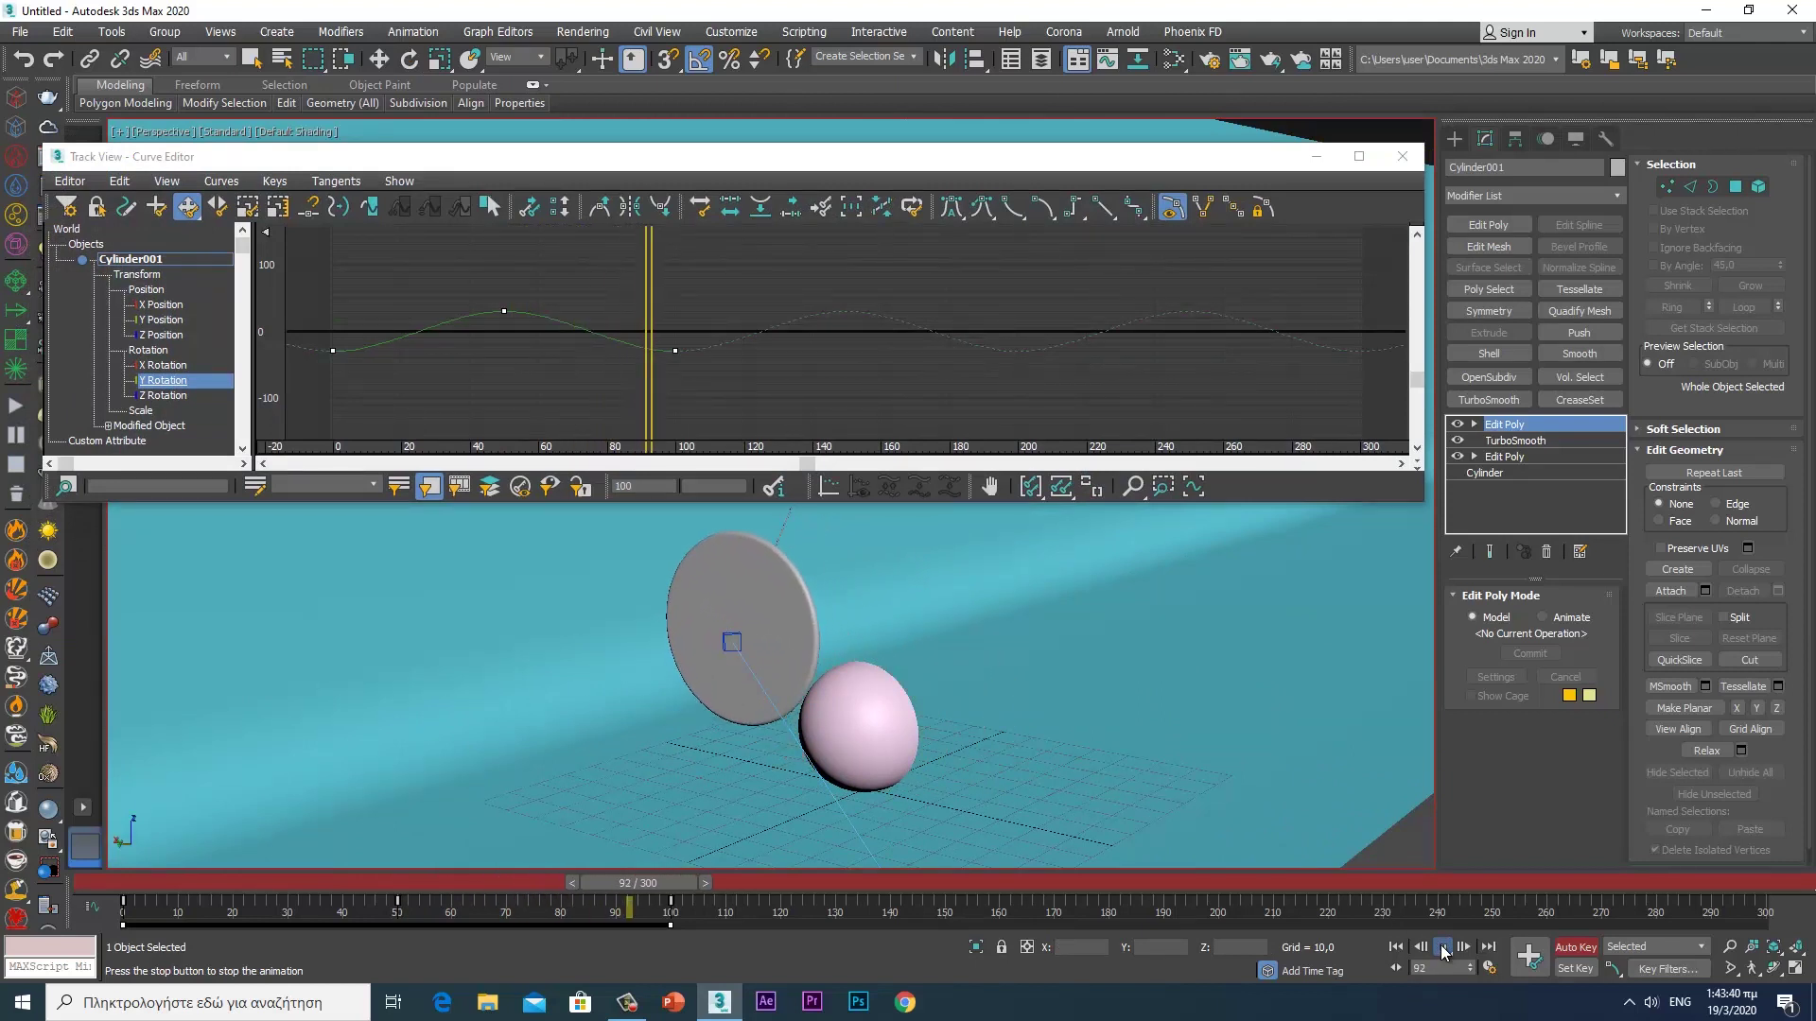
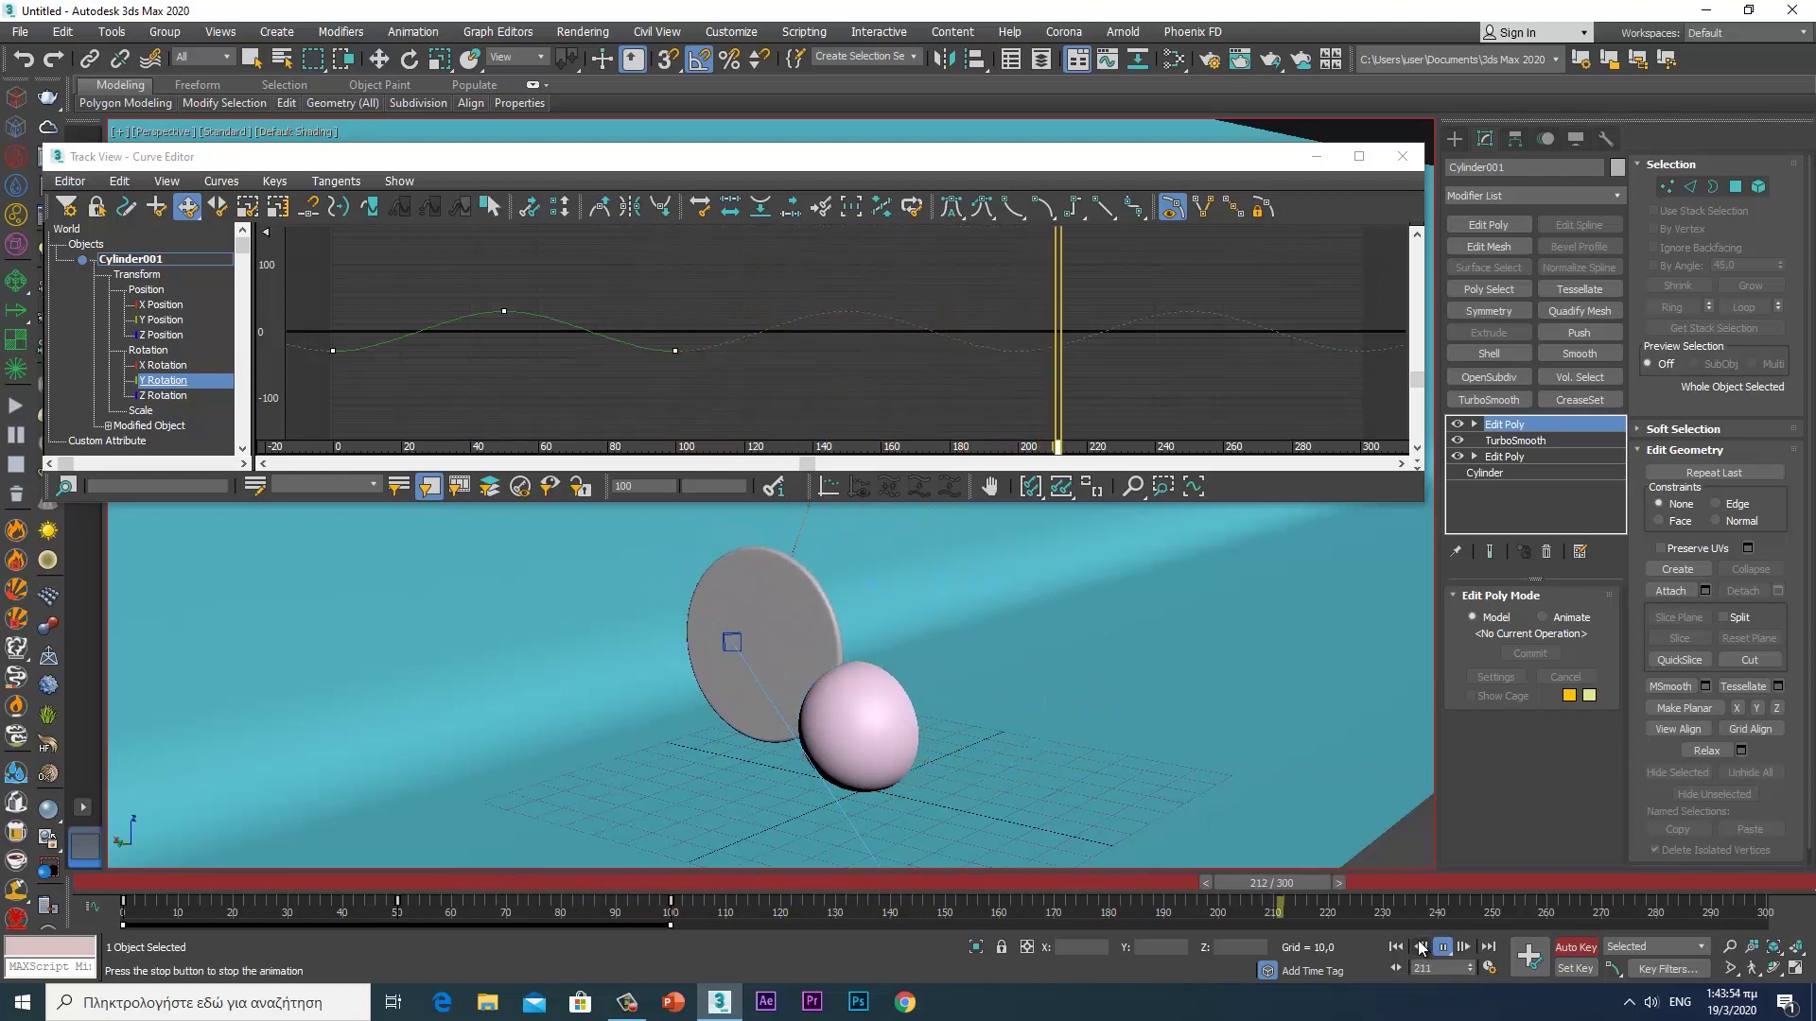
- Stop playback, close the curve editor and turn off Auto Key
left_click(1445, 948)
left_click(1402, 156)
left_click(1576, 947)
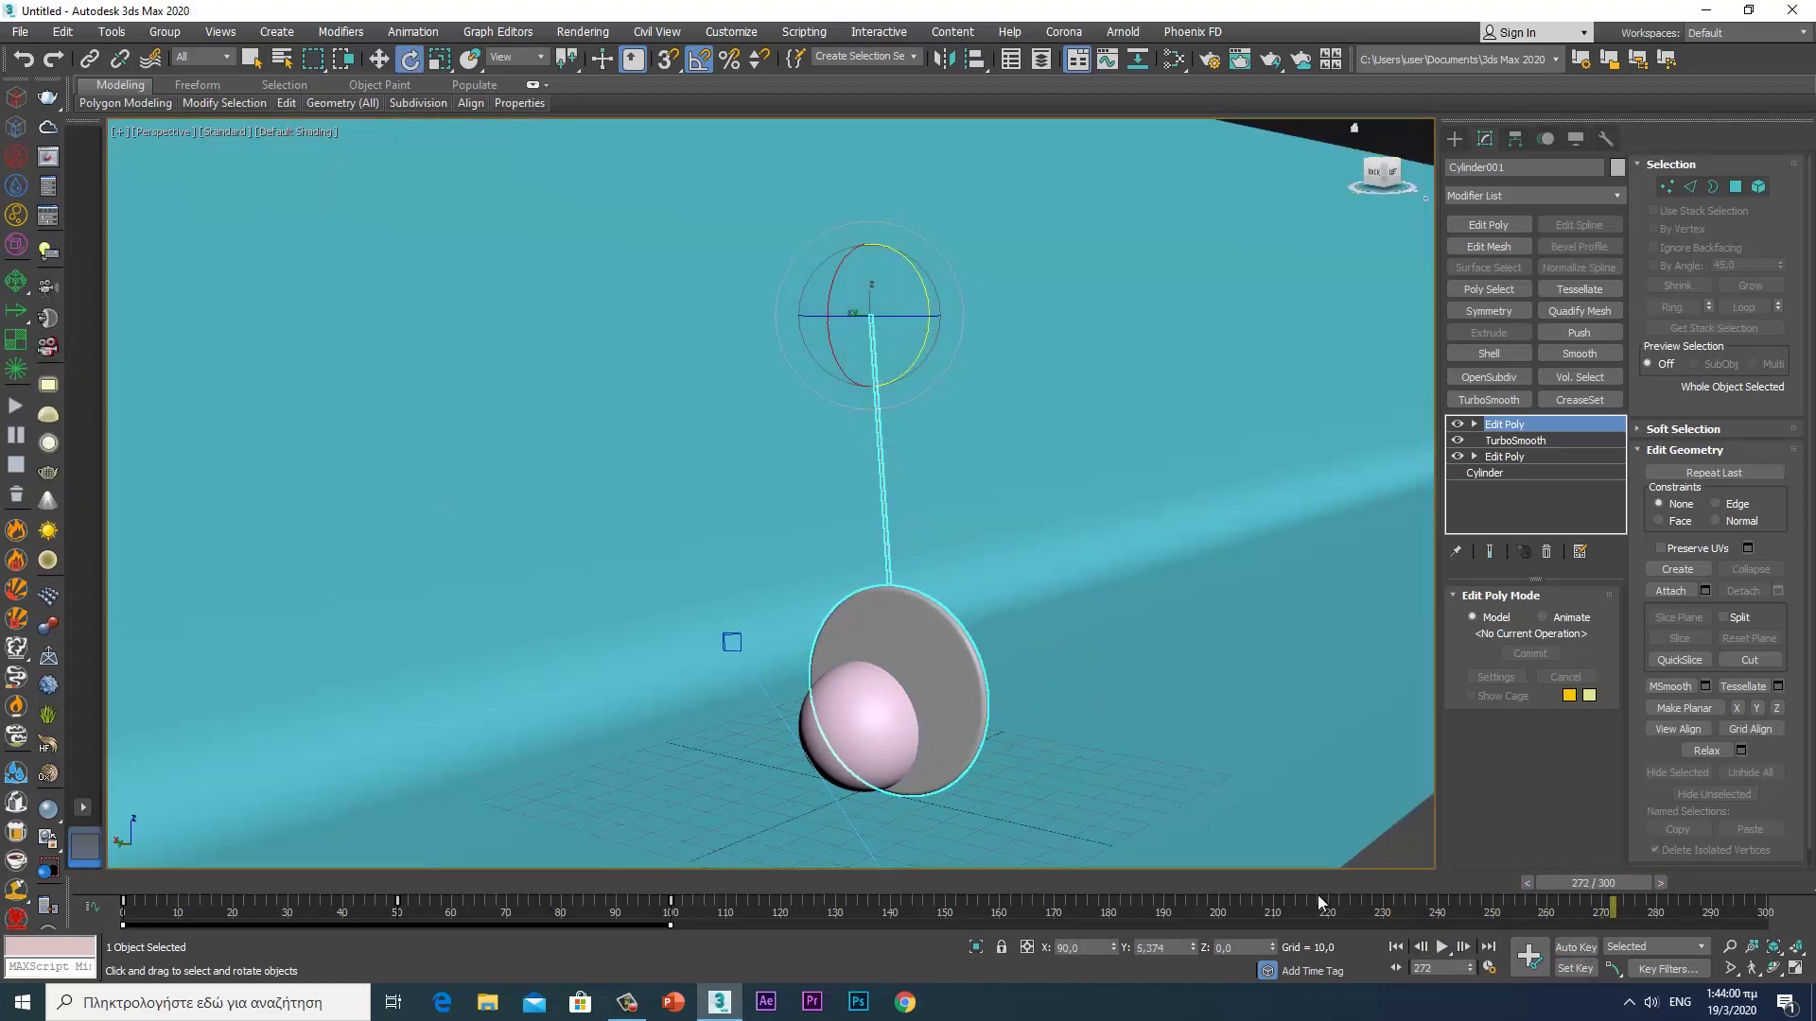
- Preview the disc's swing through PhysCamera001 from frame 0 until frame 255
key("c")
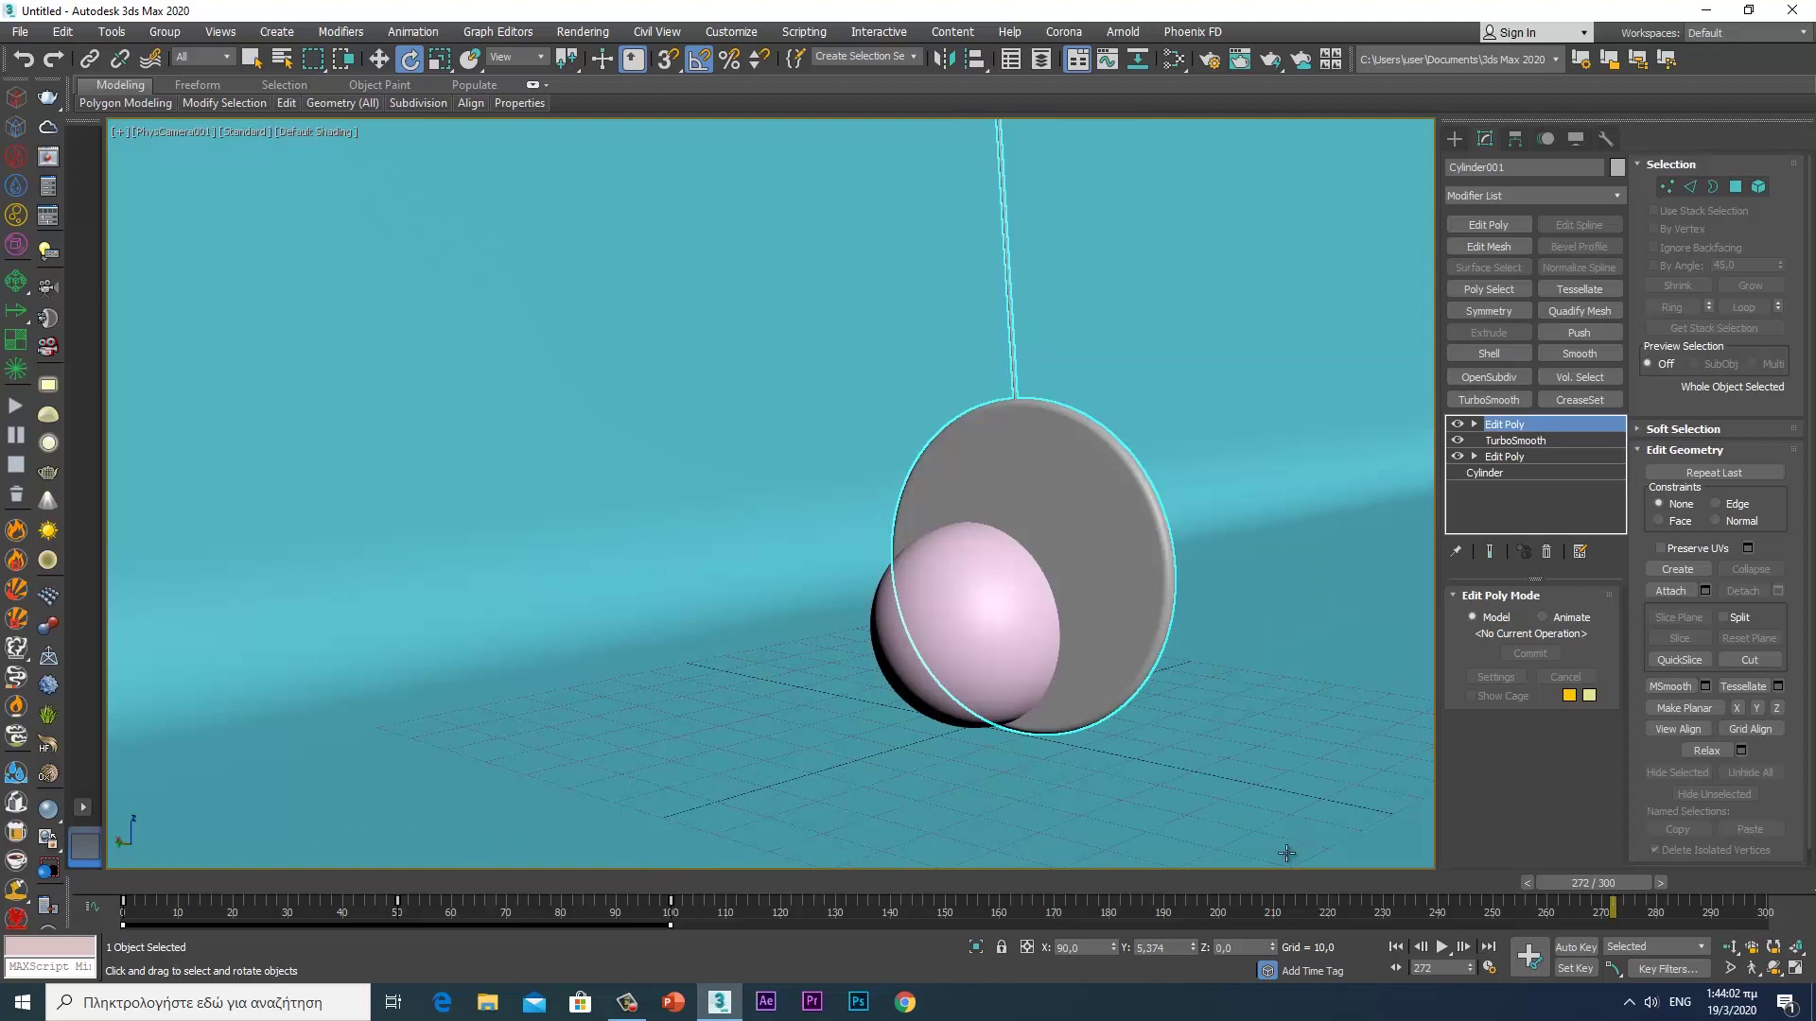
key("Home")
left_click(1442, 947)
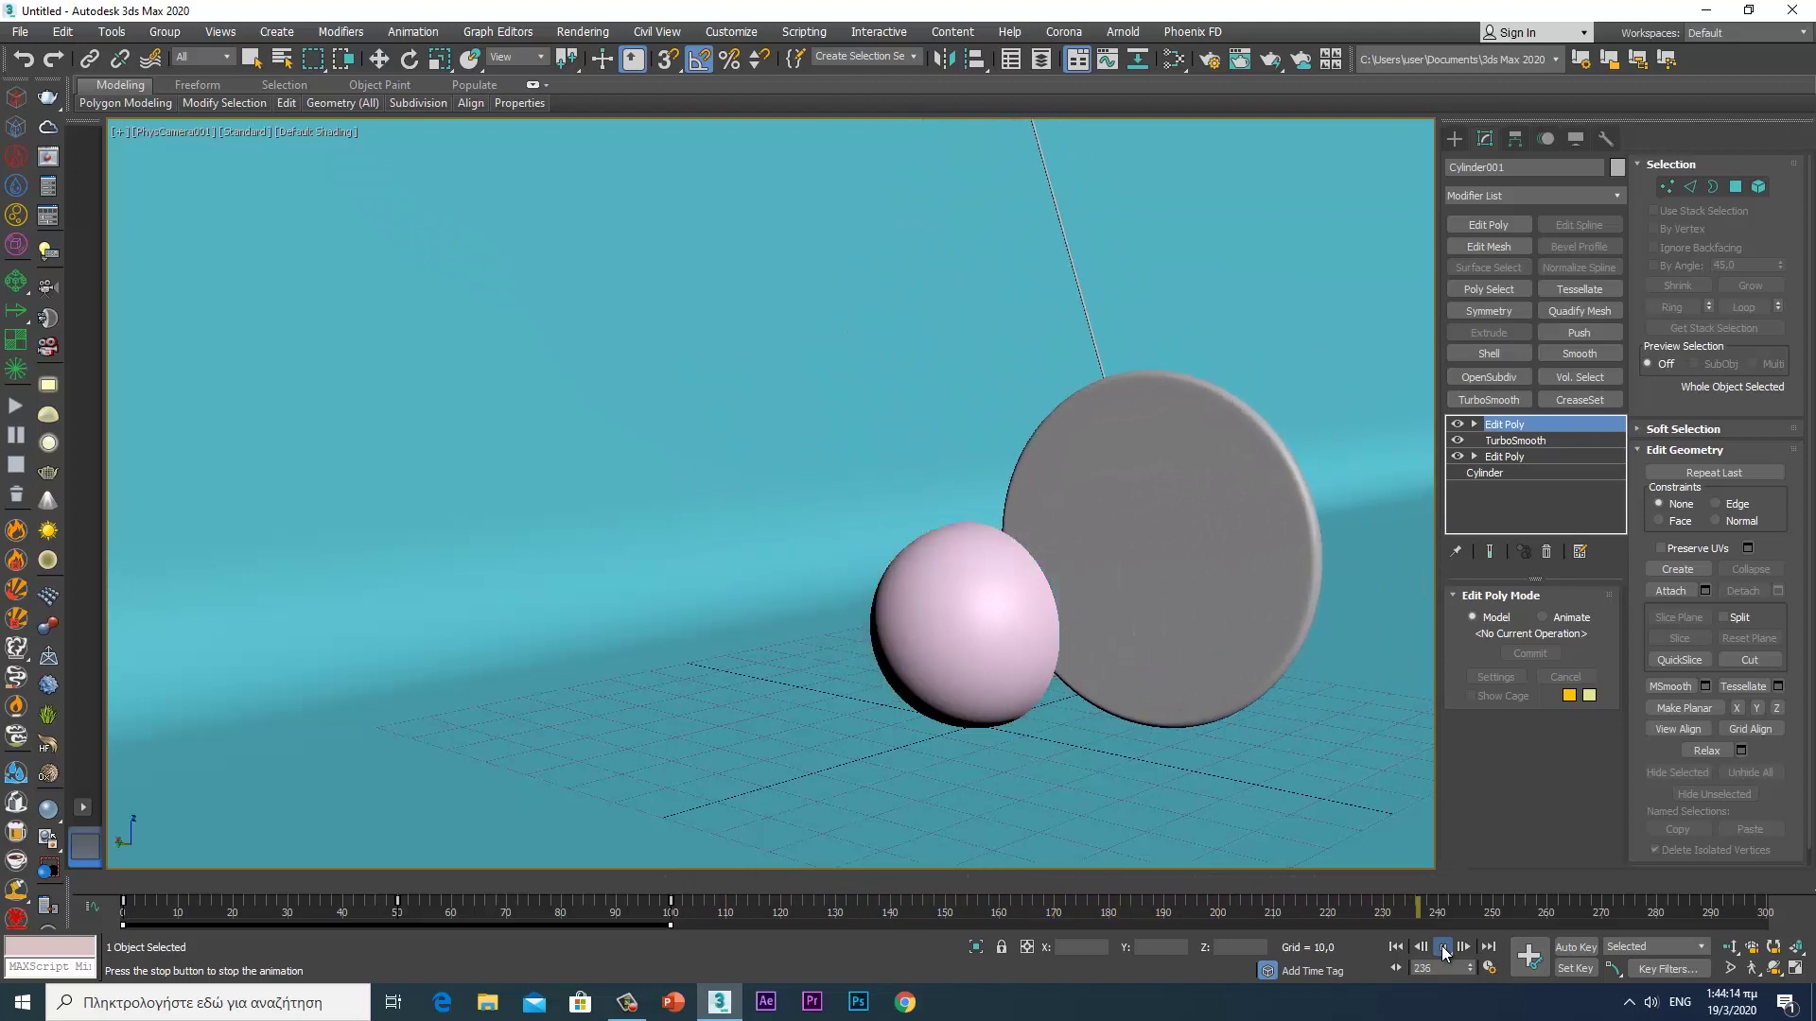
left_click(1445, 952)
key("e")
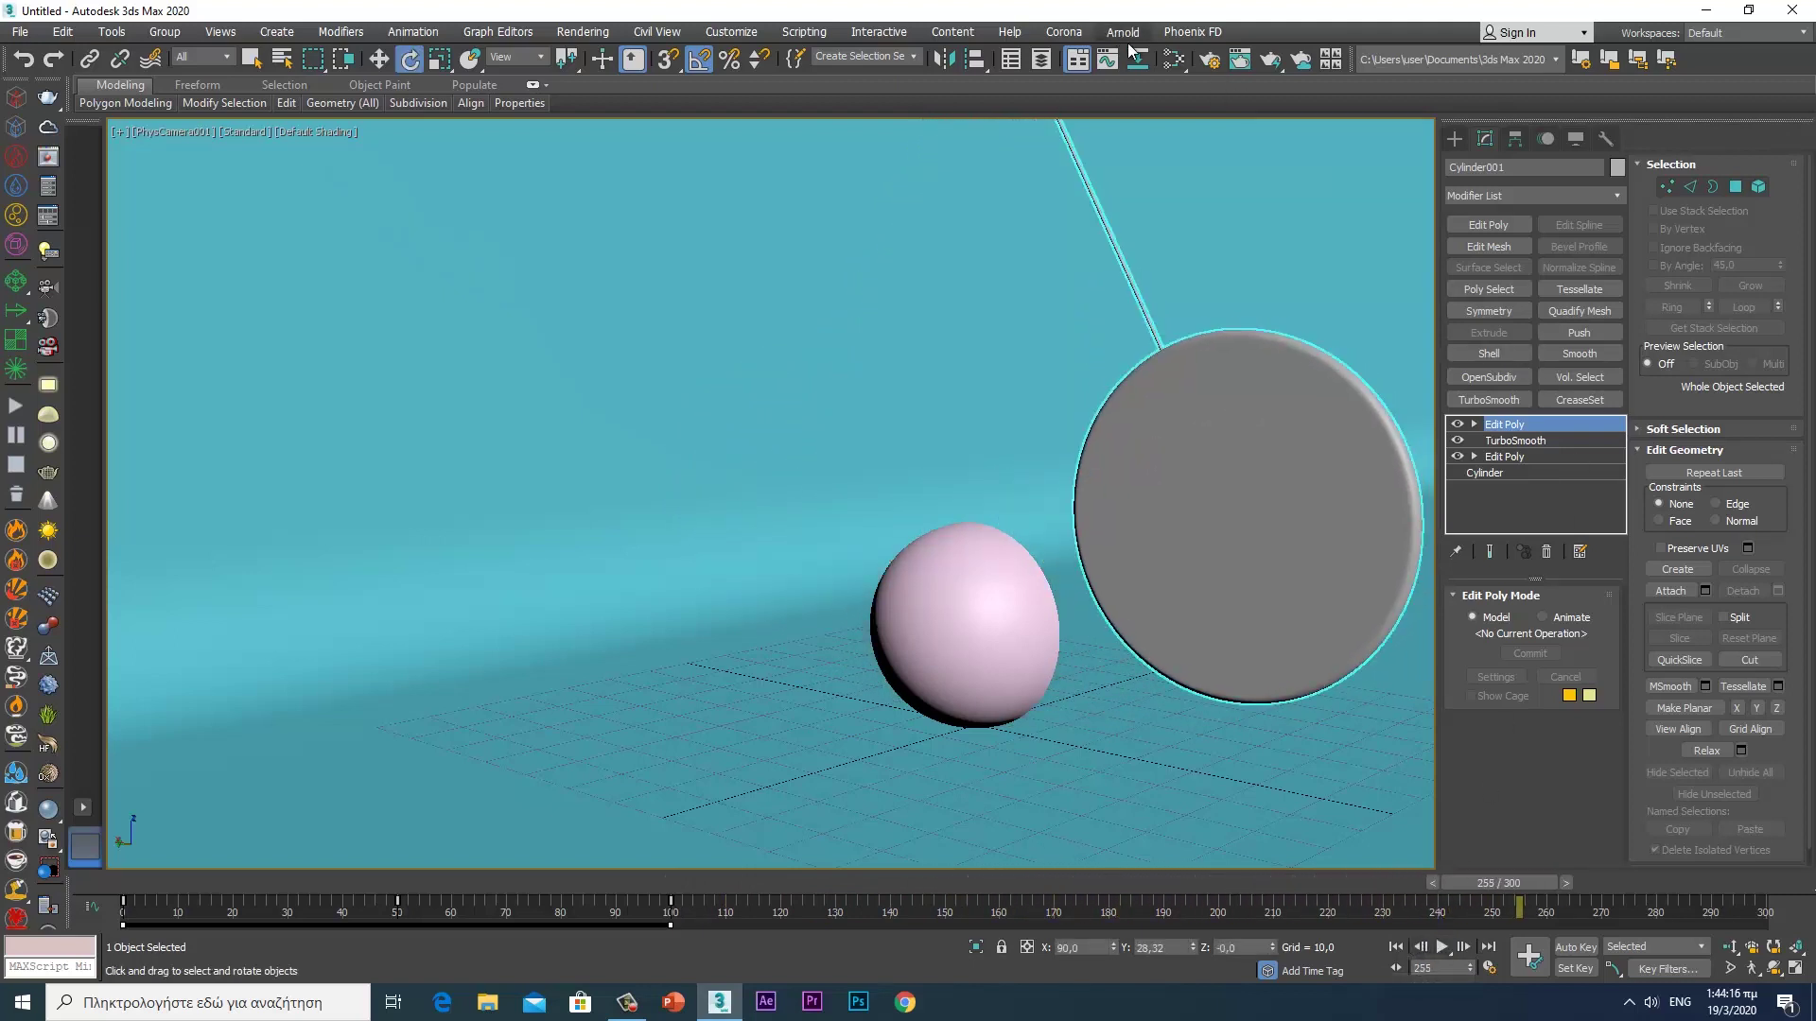
left_click(1210, 63)
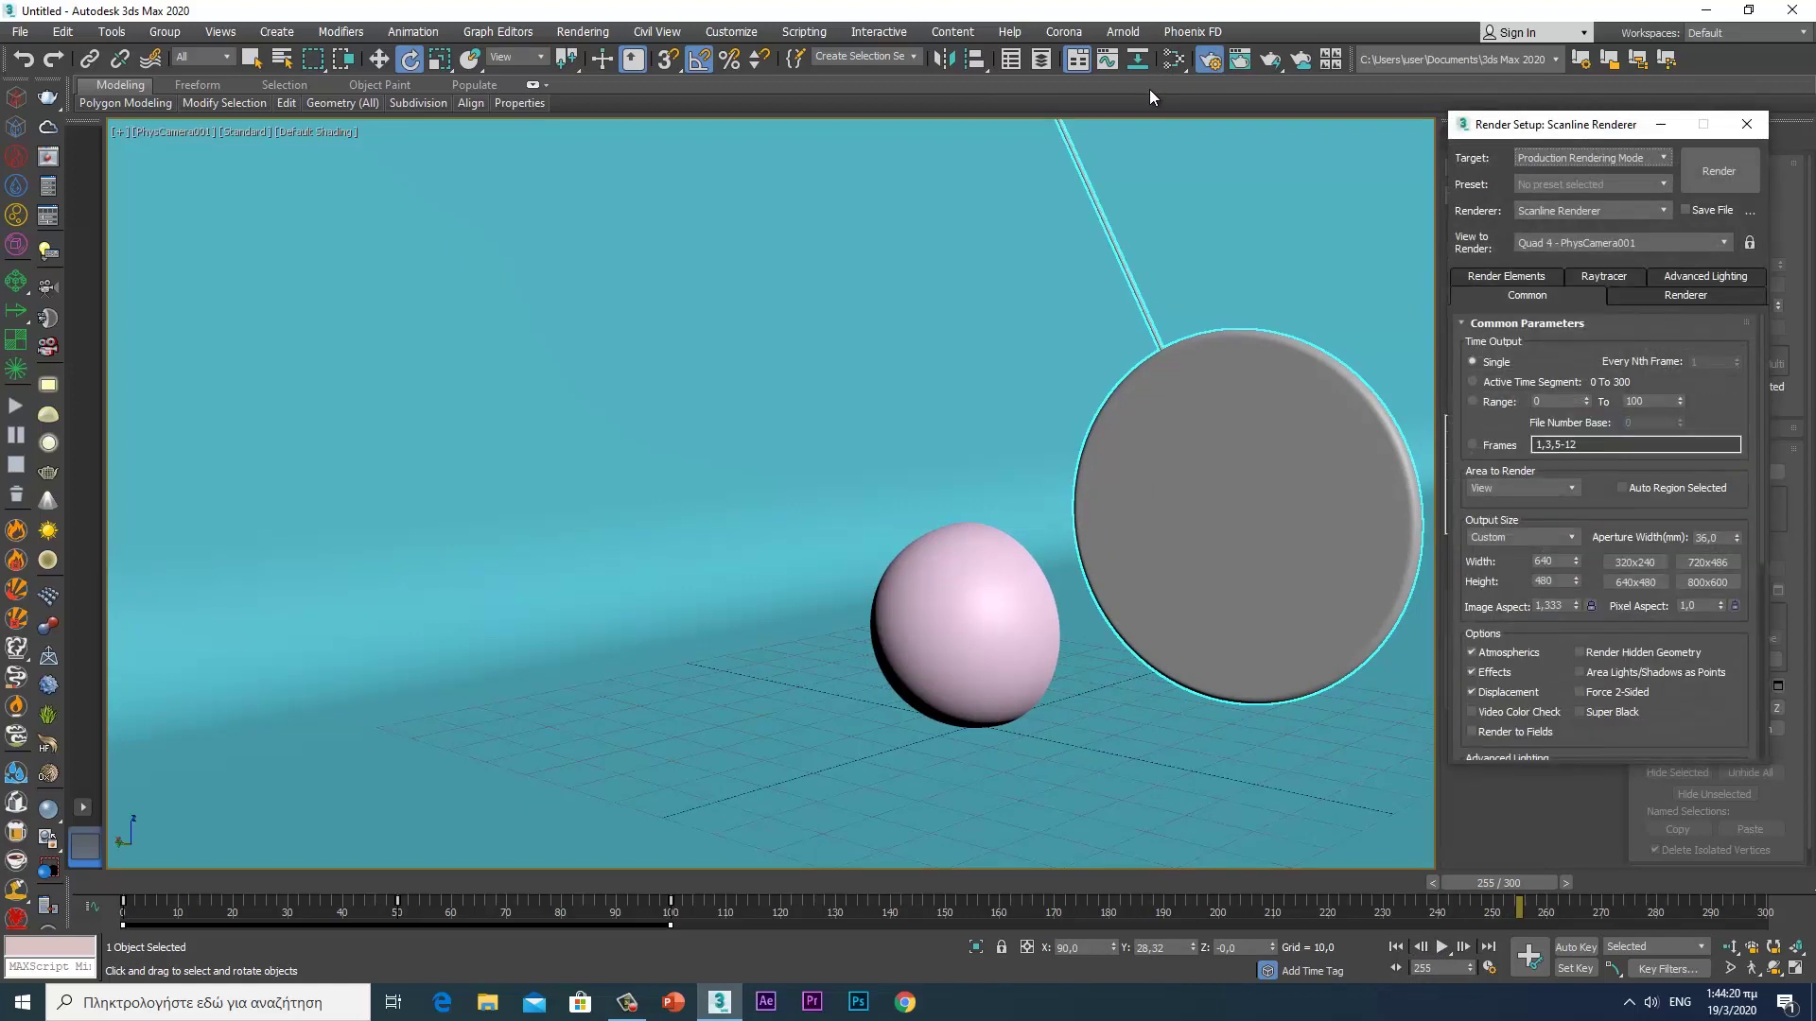
- Switch the renderer to V-Ray Next and enable ambient occlusion in the advanced GI settings
left_click(1647, 213)
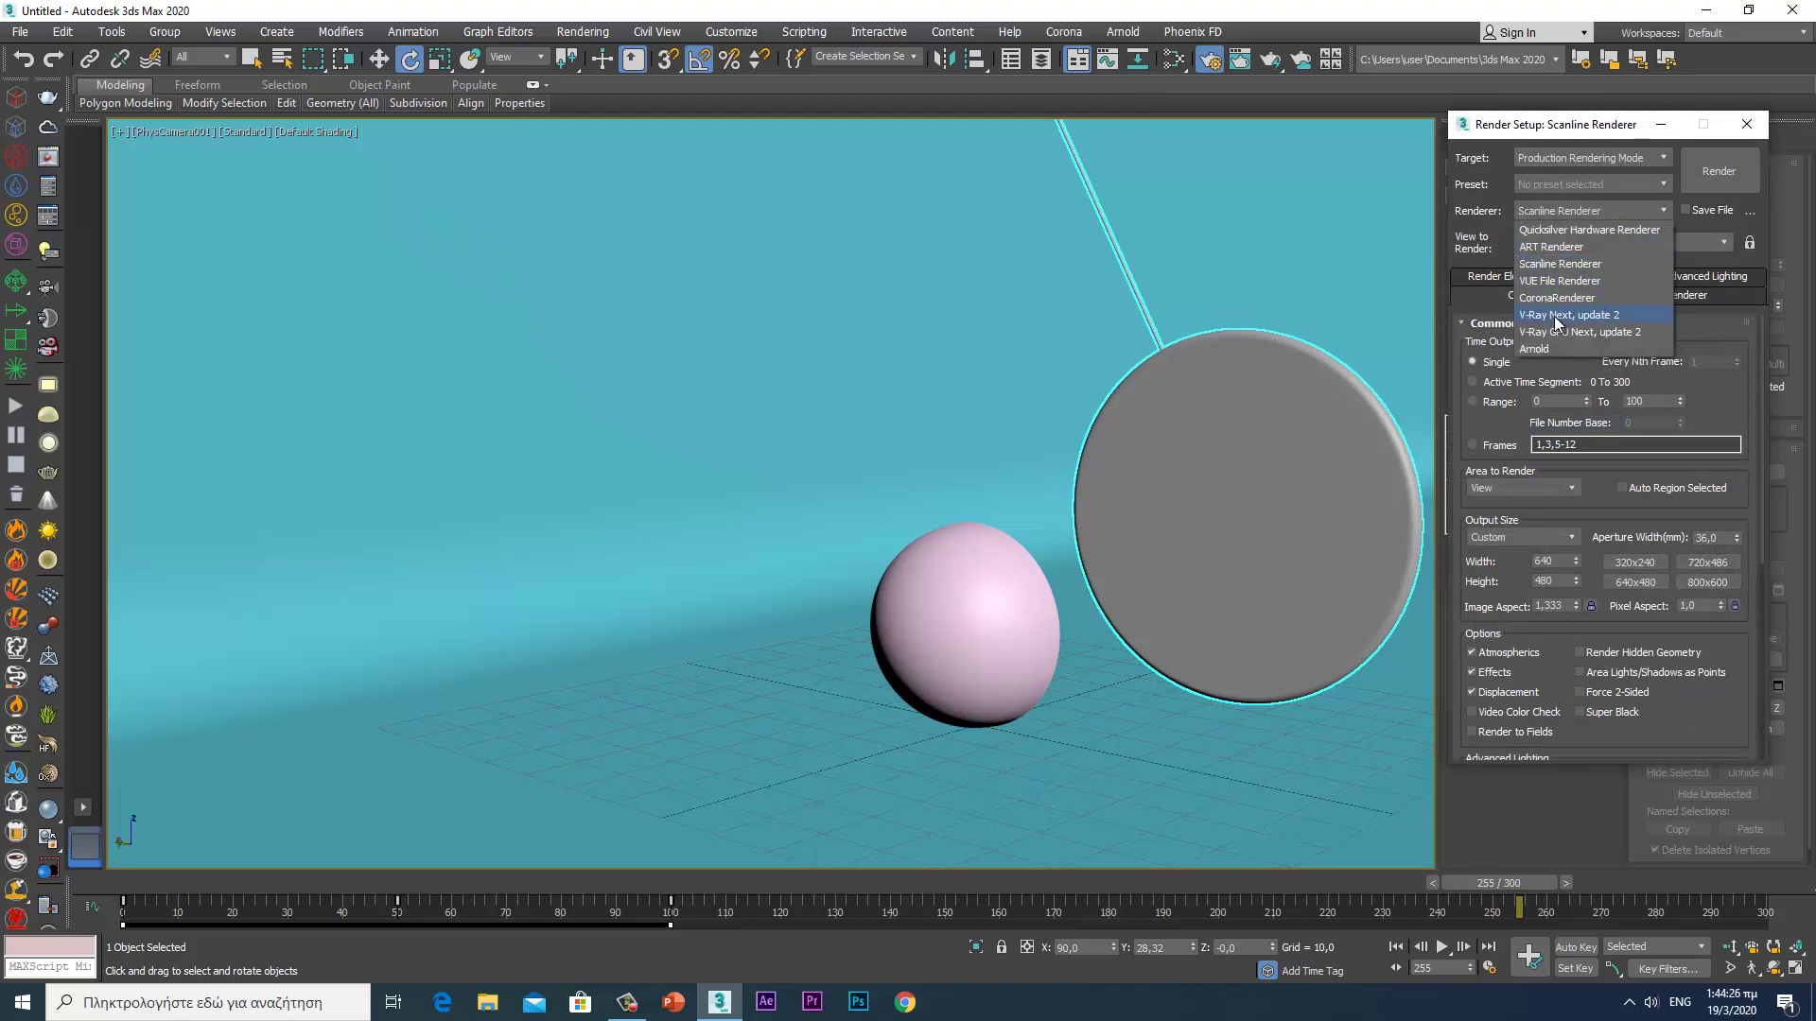
left_click(1555, 318)
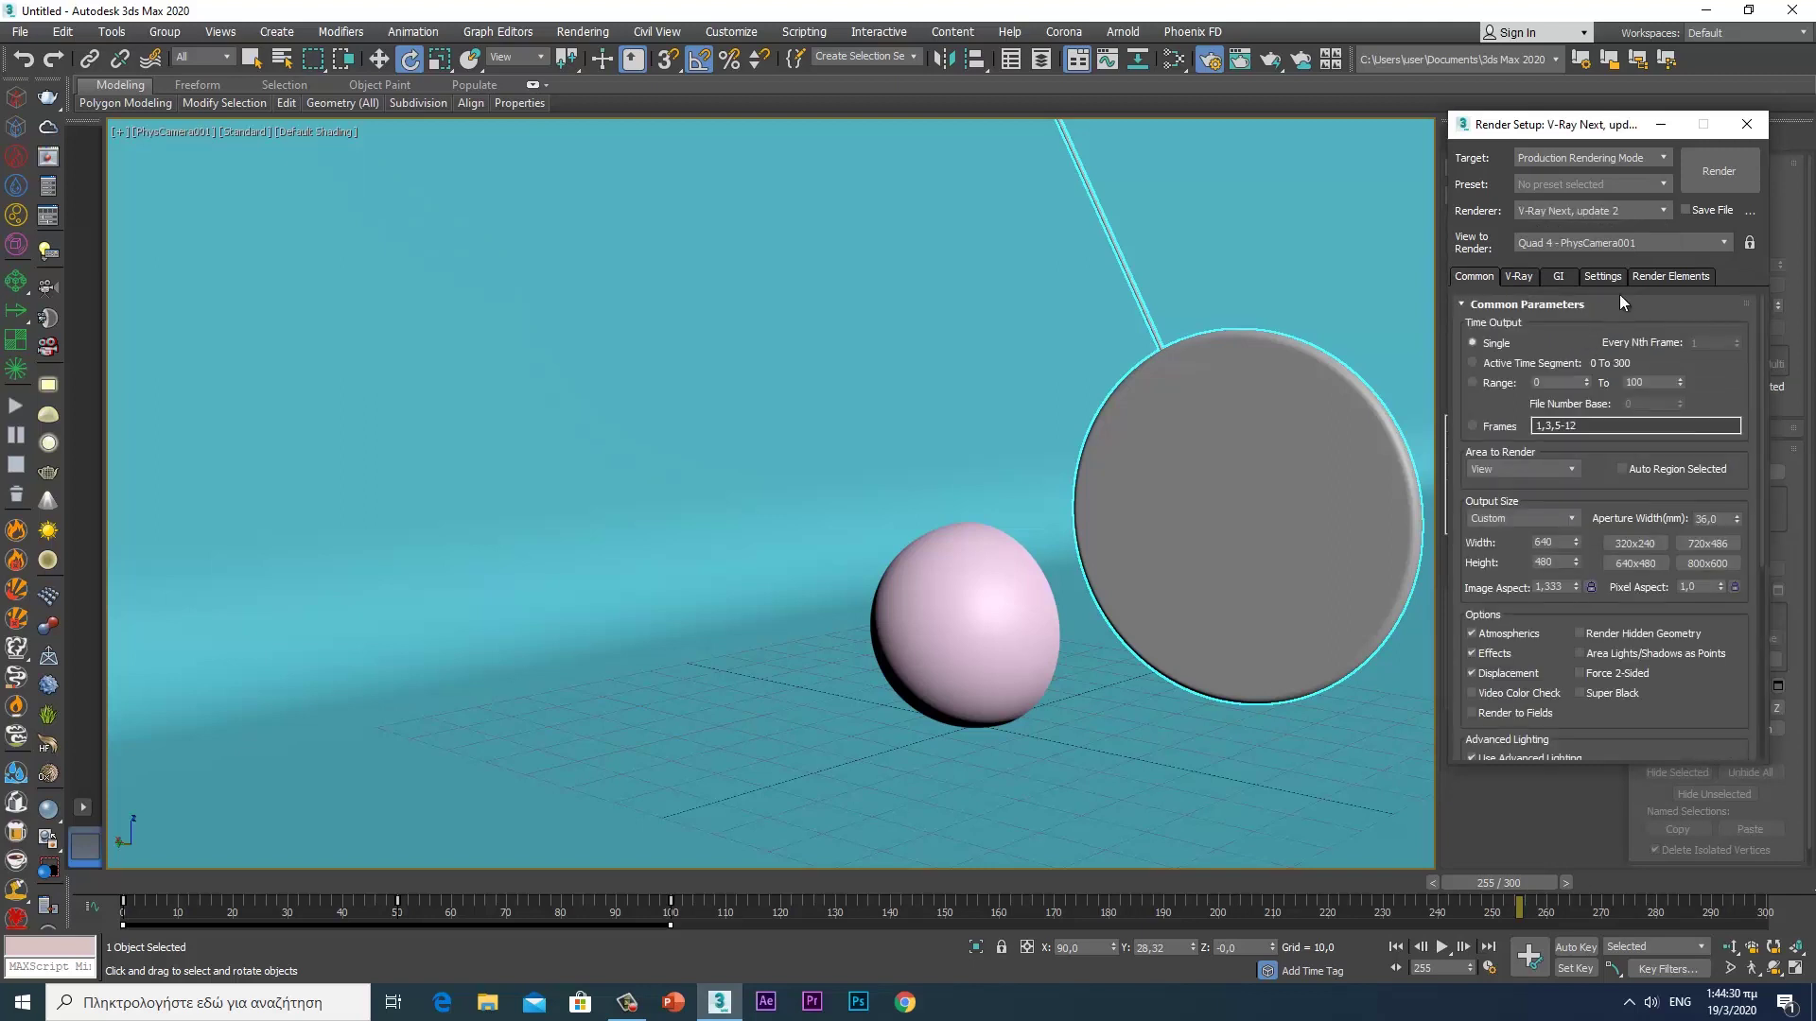
left_click(1605, 277)
left_click(1704, 388)
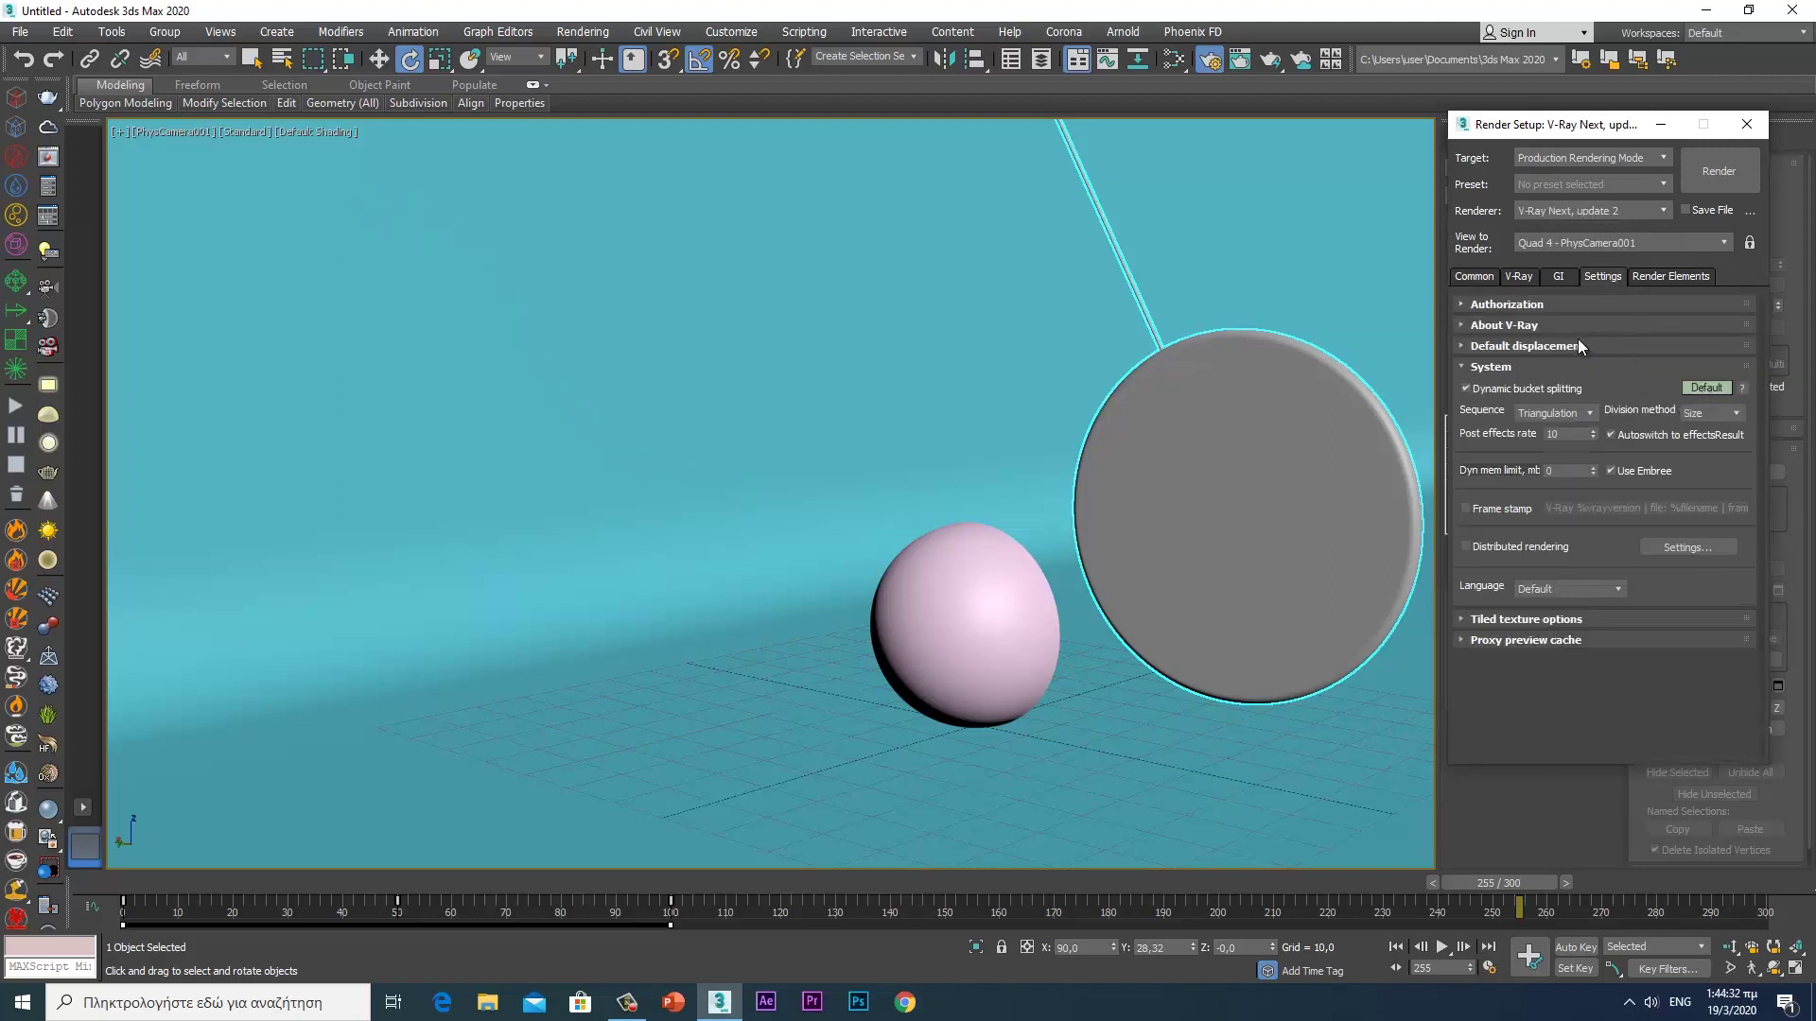
left_click(1558, 279)
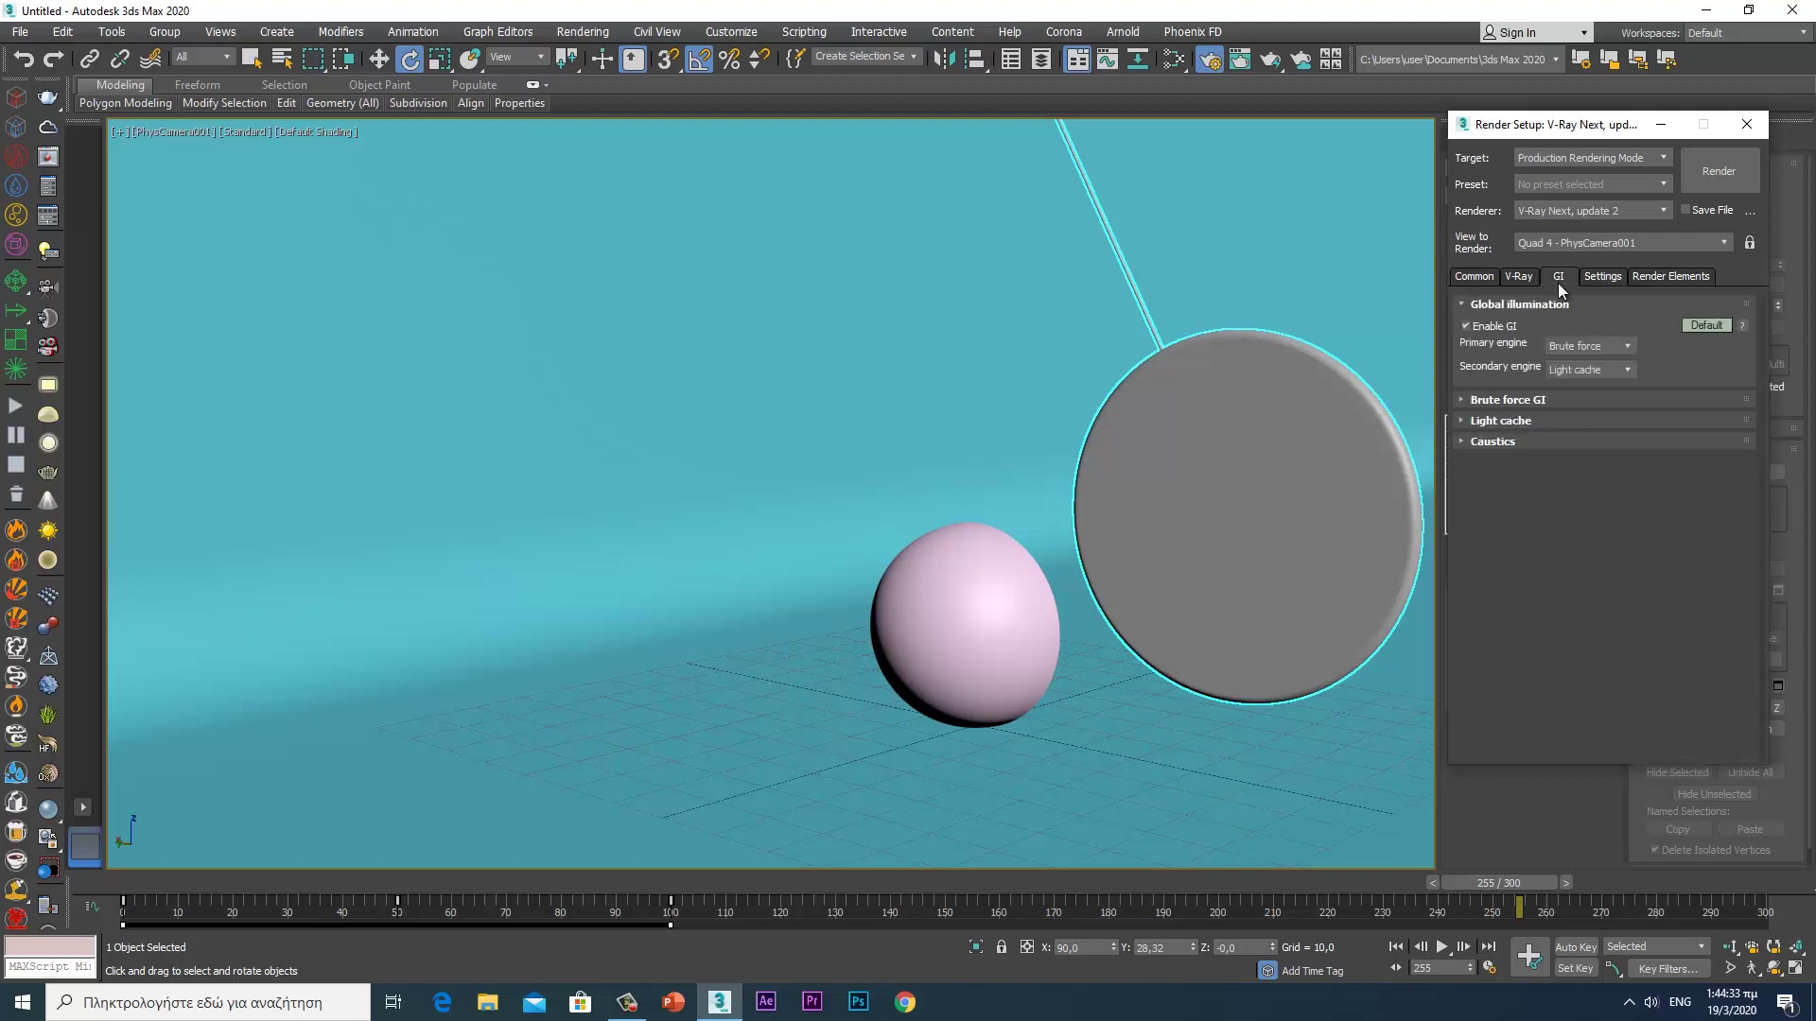
left_click(1704, 325)
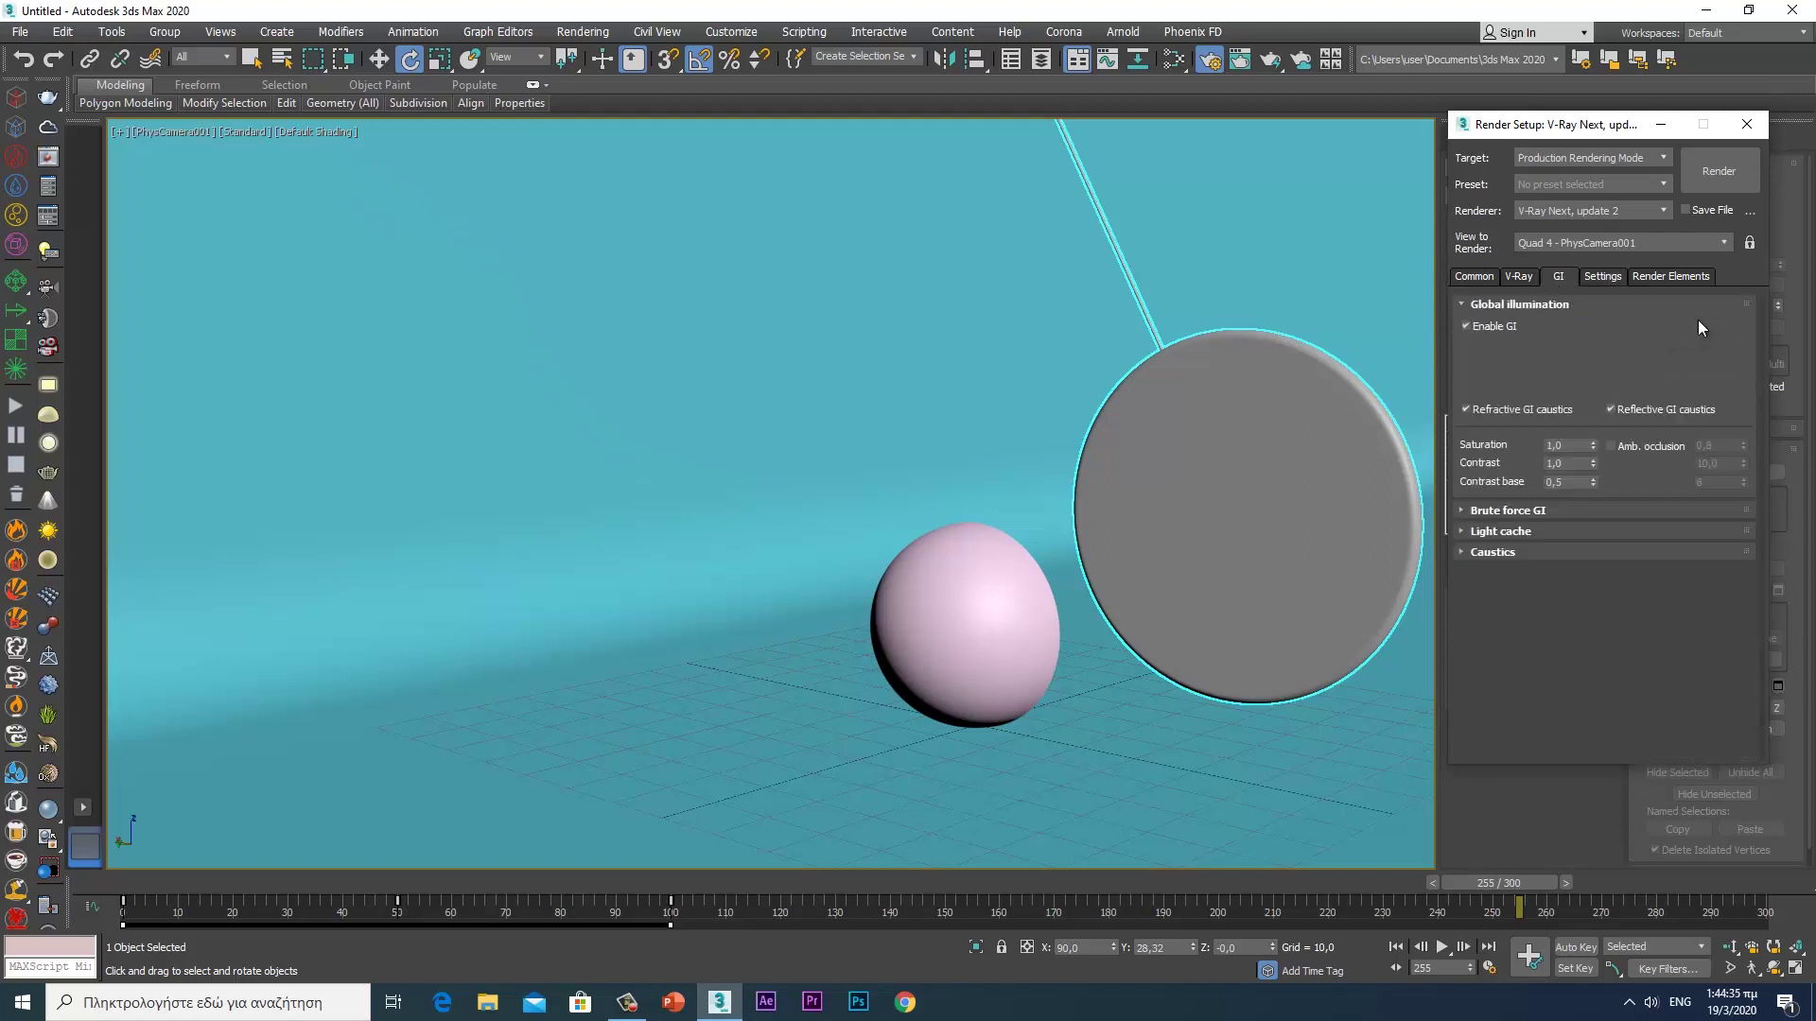
left_click(1613, 447)
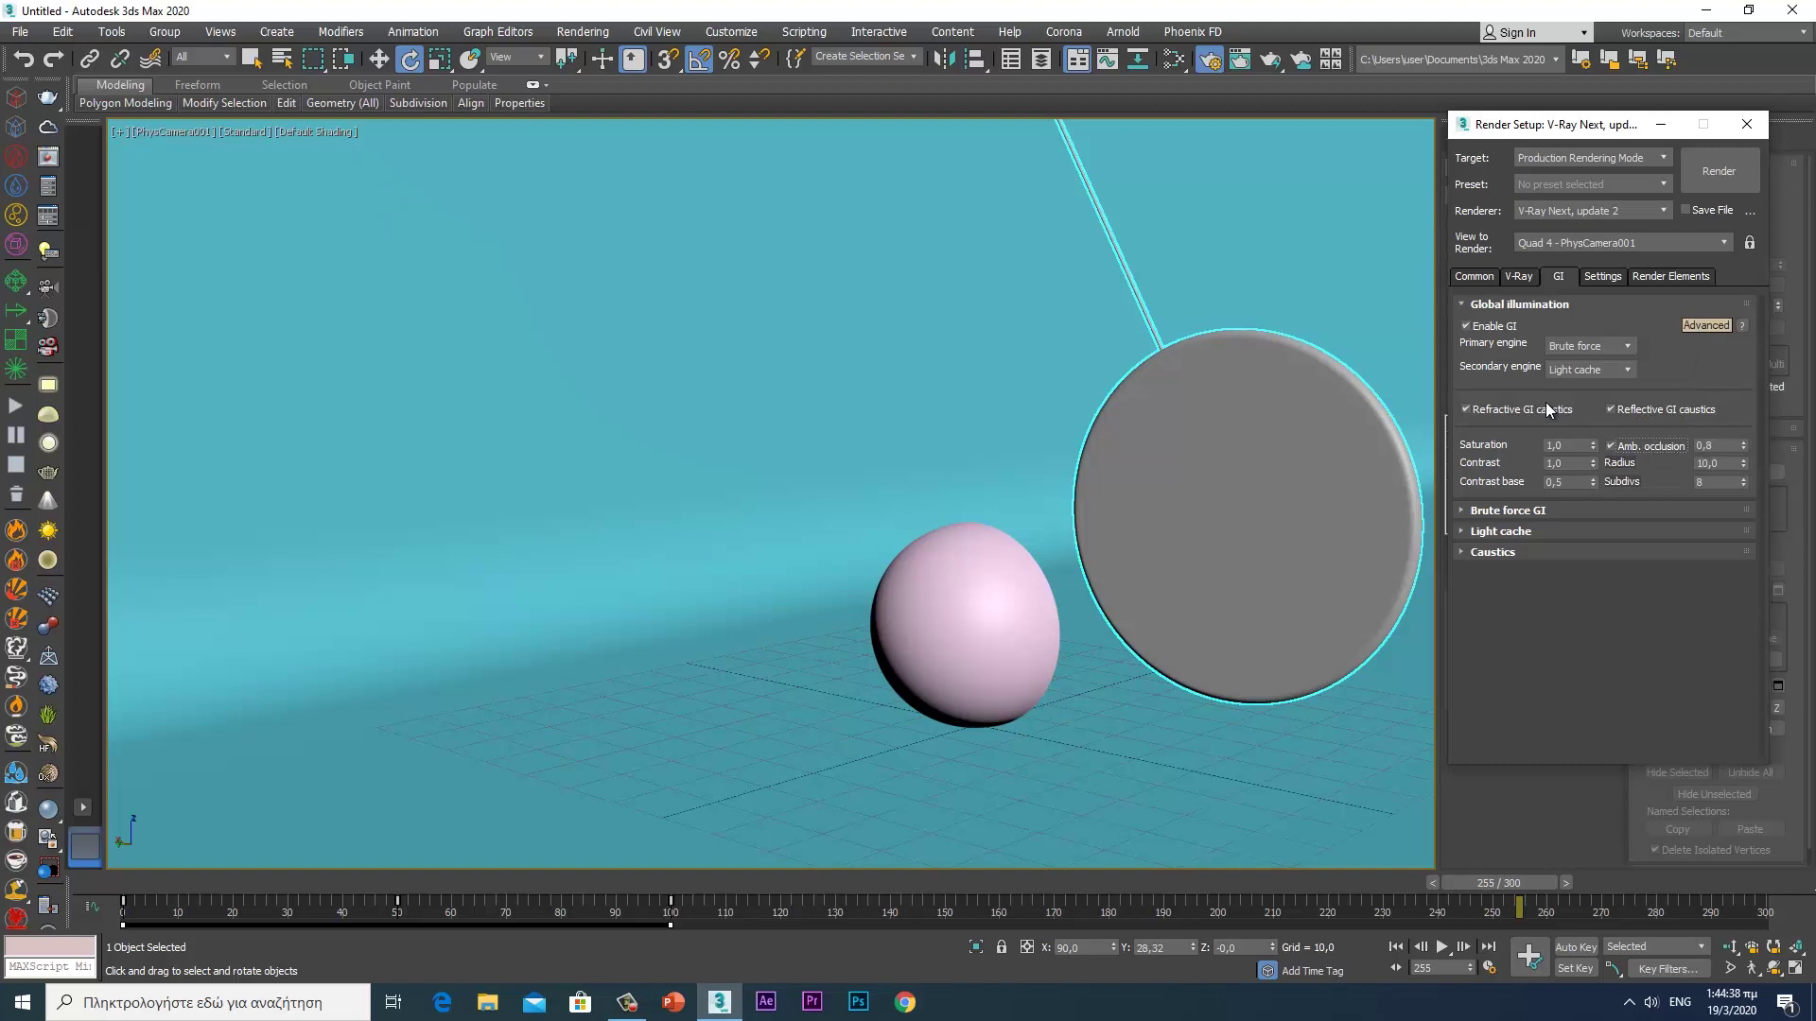
left_click(1473, 280)
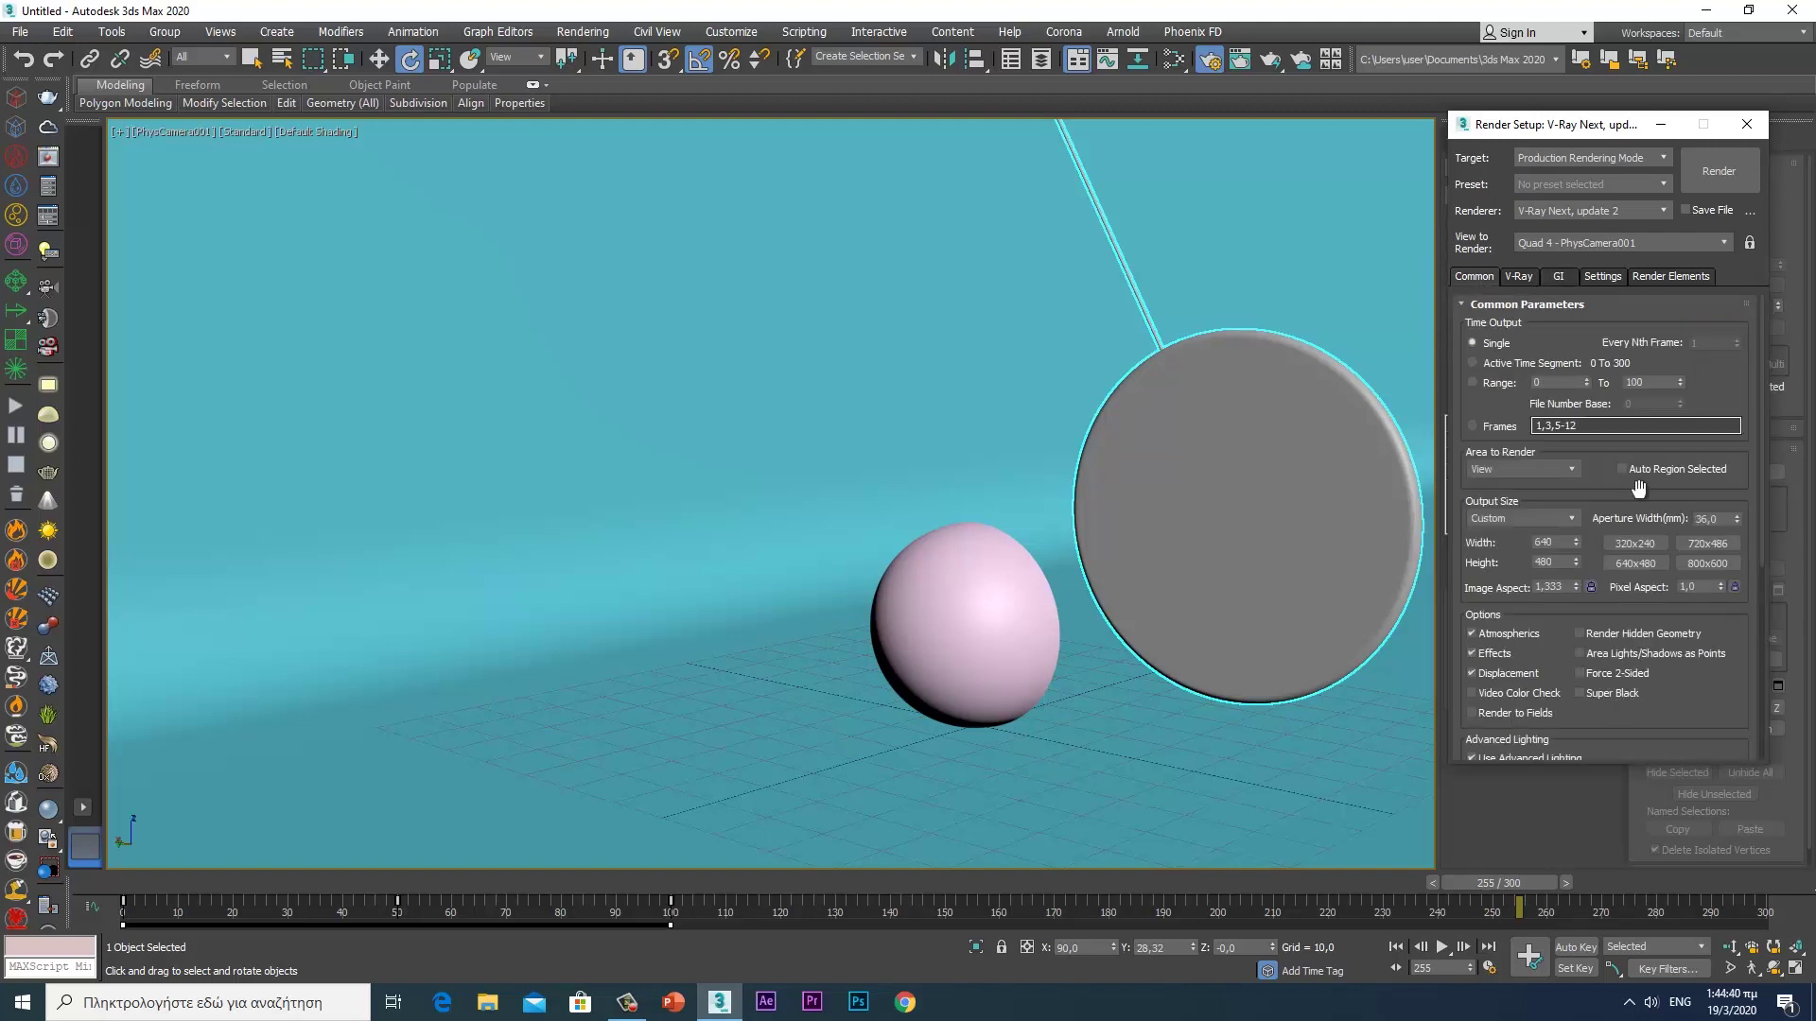
- Set output to HDTV 1280x720 and apply the ArchViz interior preset with 28% antialiasing
left_click(1556, 521)
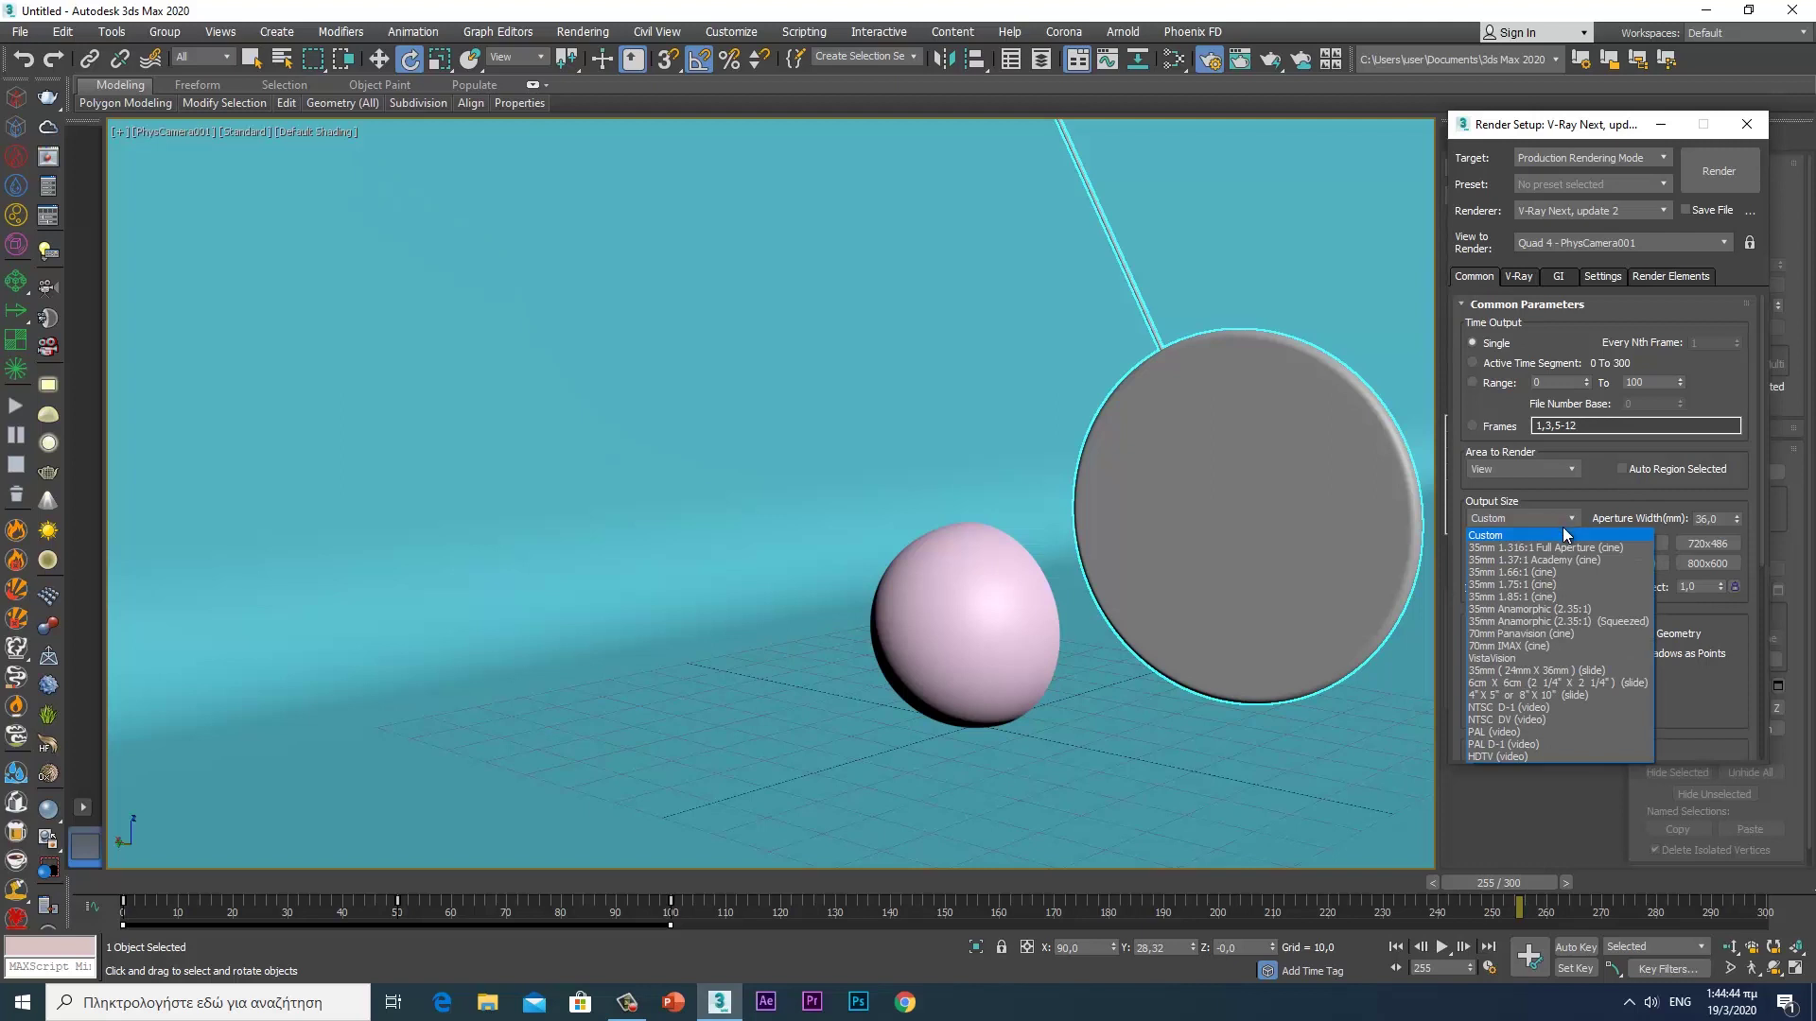
left_click(1528, 755)
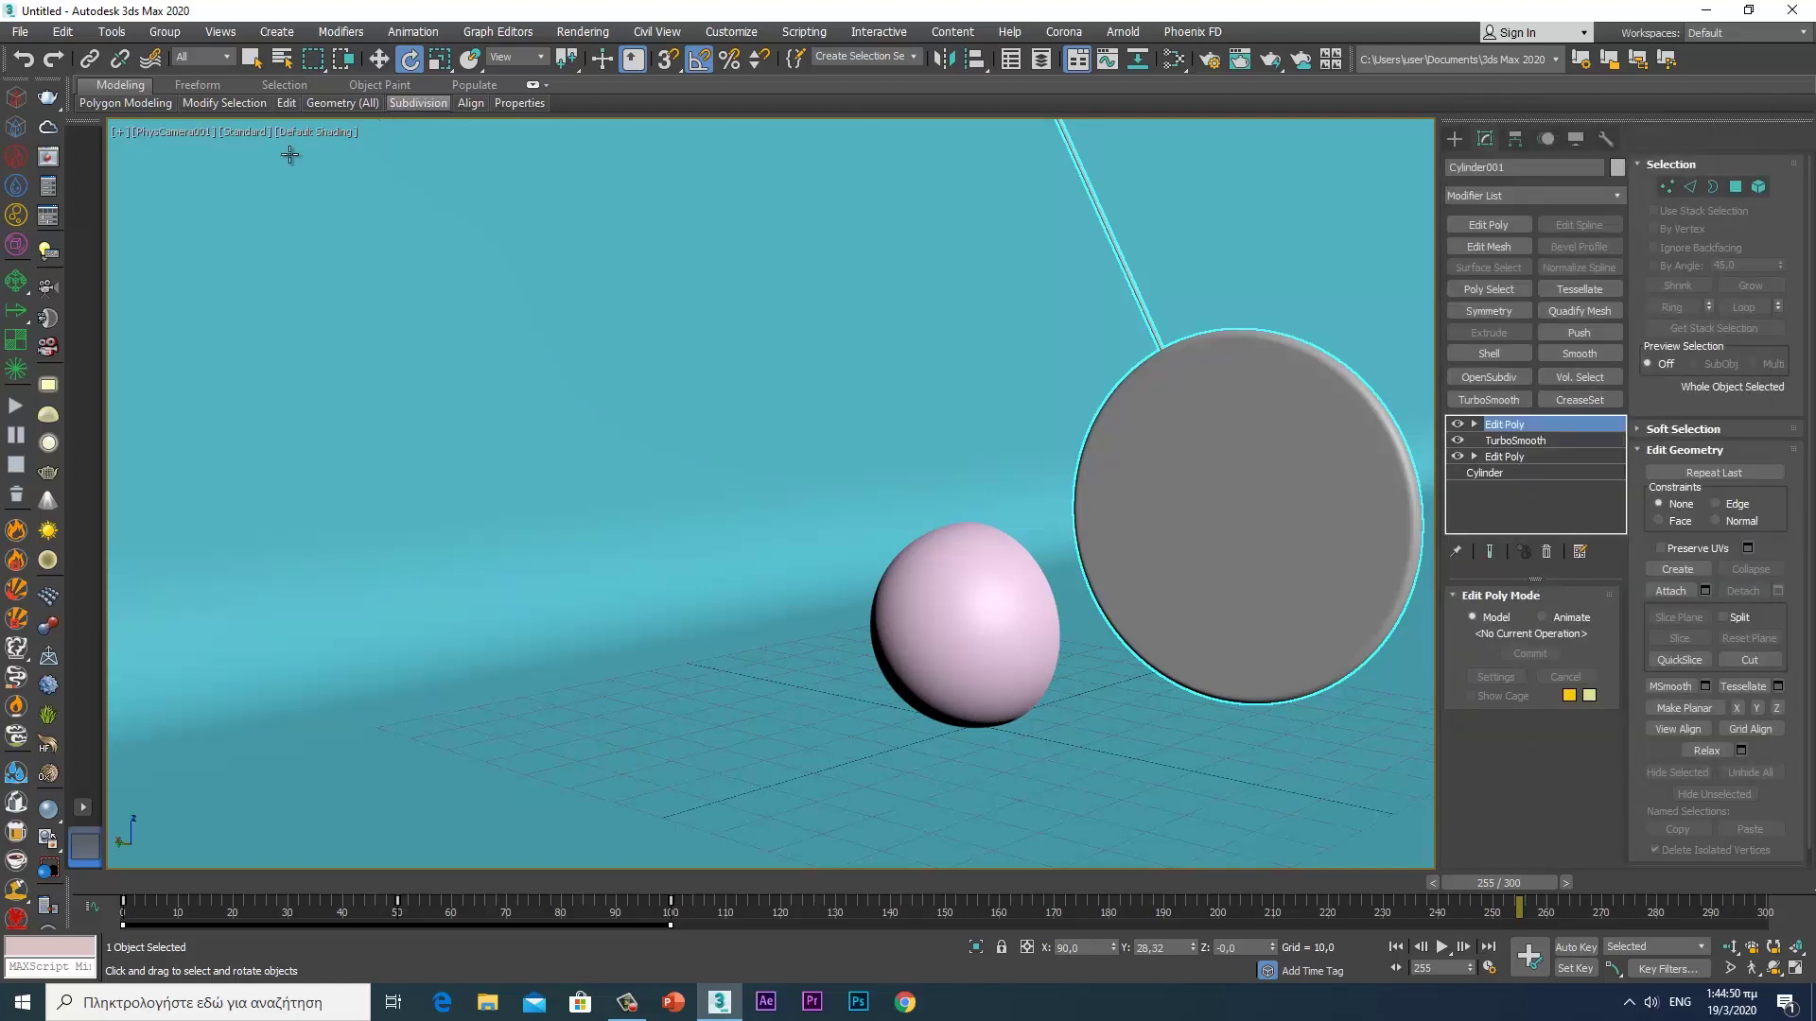
left_click(35, 217)
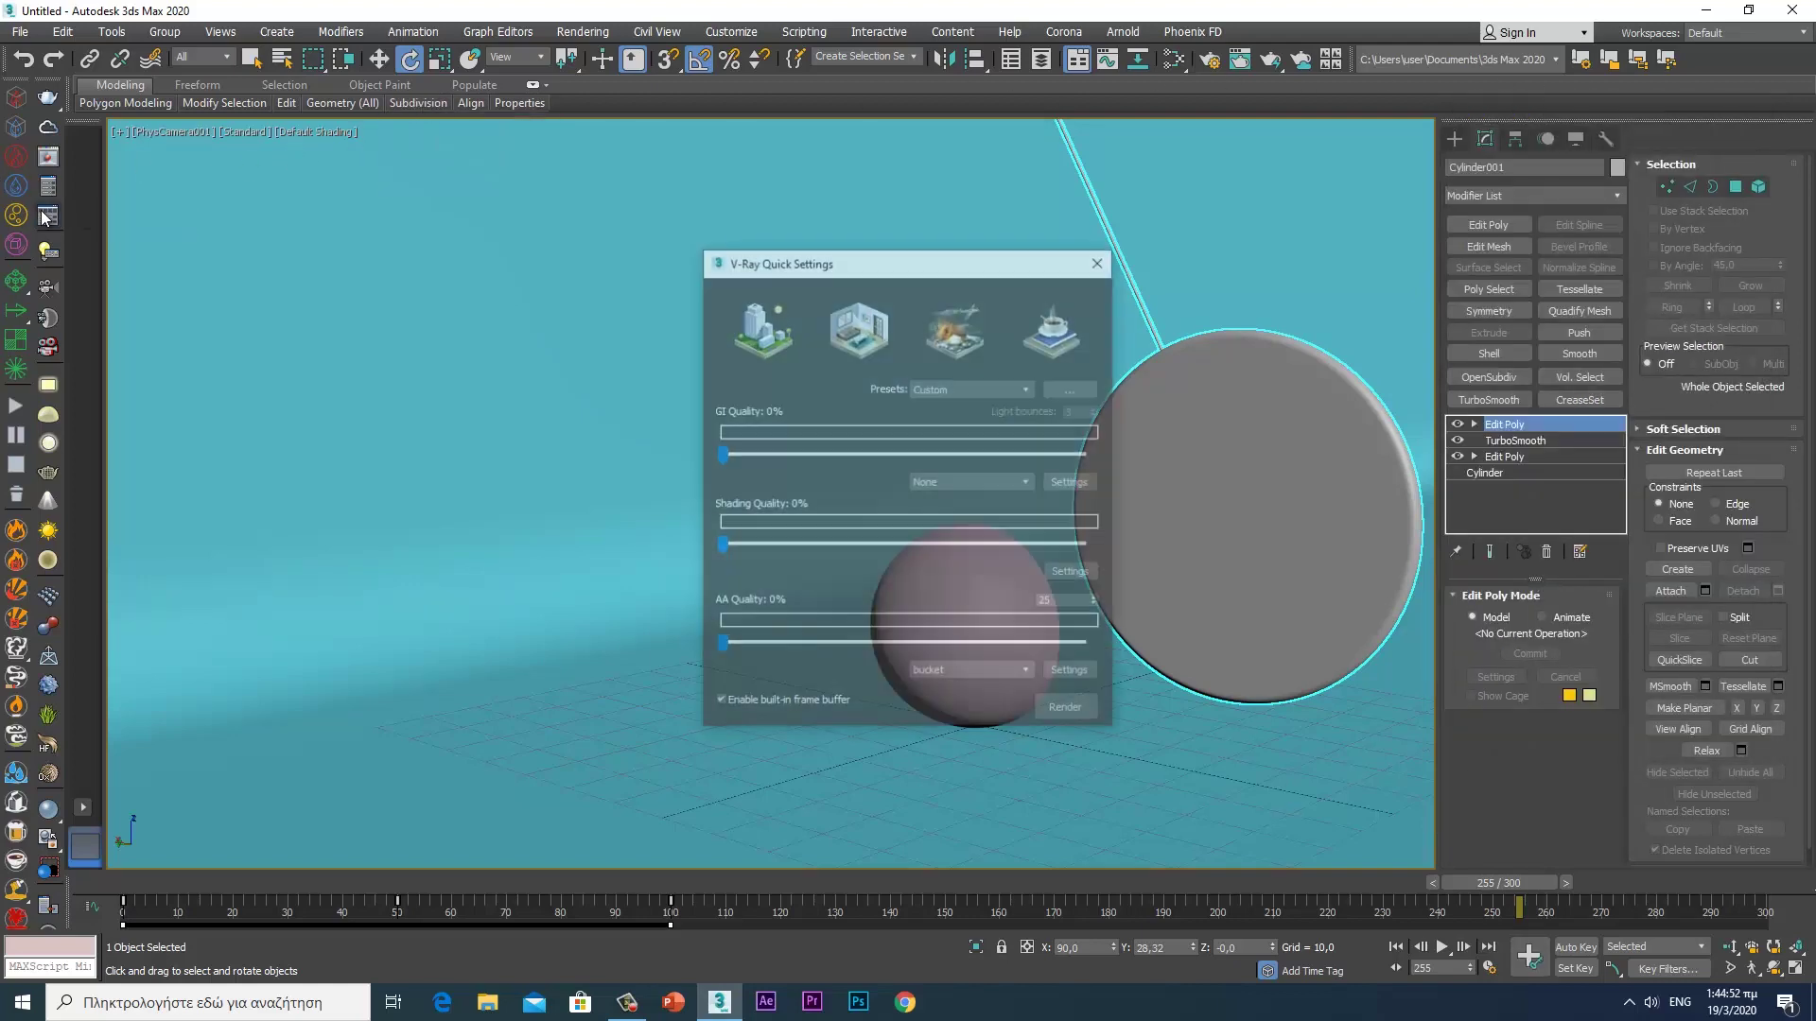
left_click(861, 331)
left_click_drag(833, 645, 810, 645)
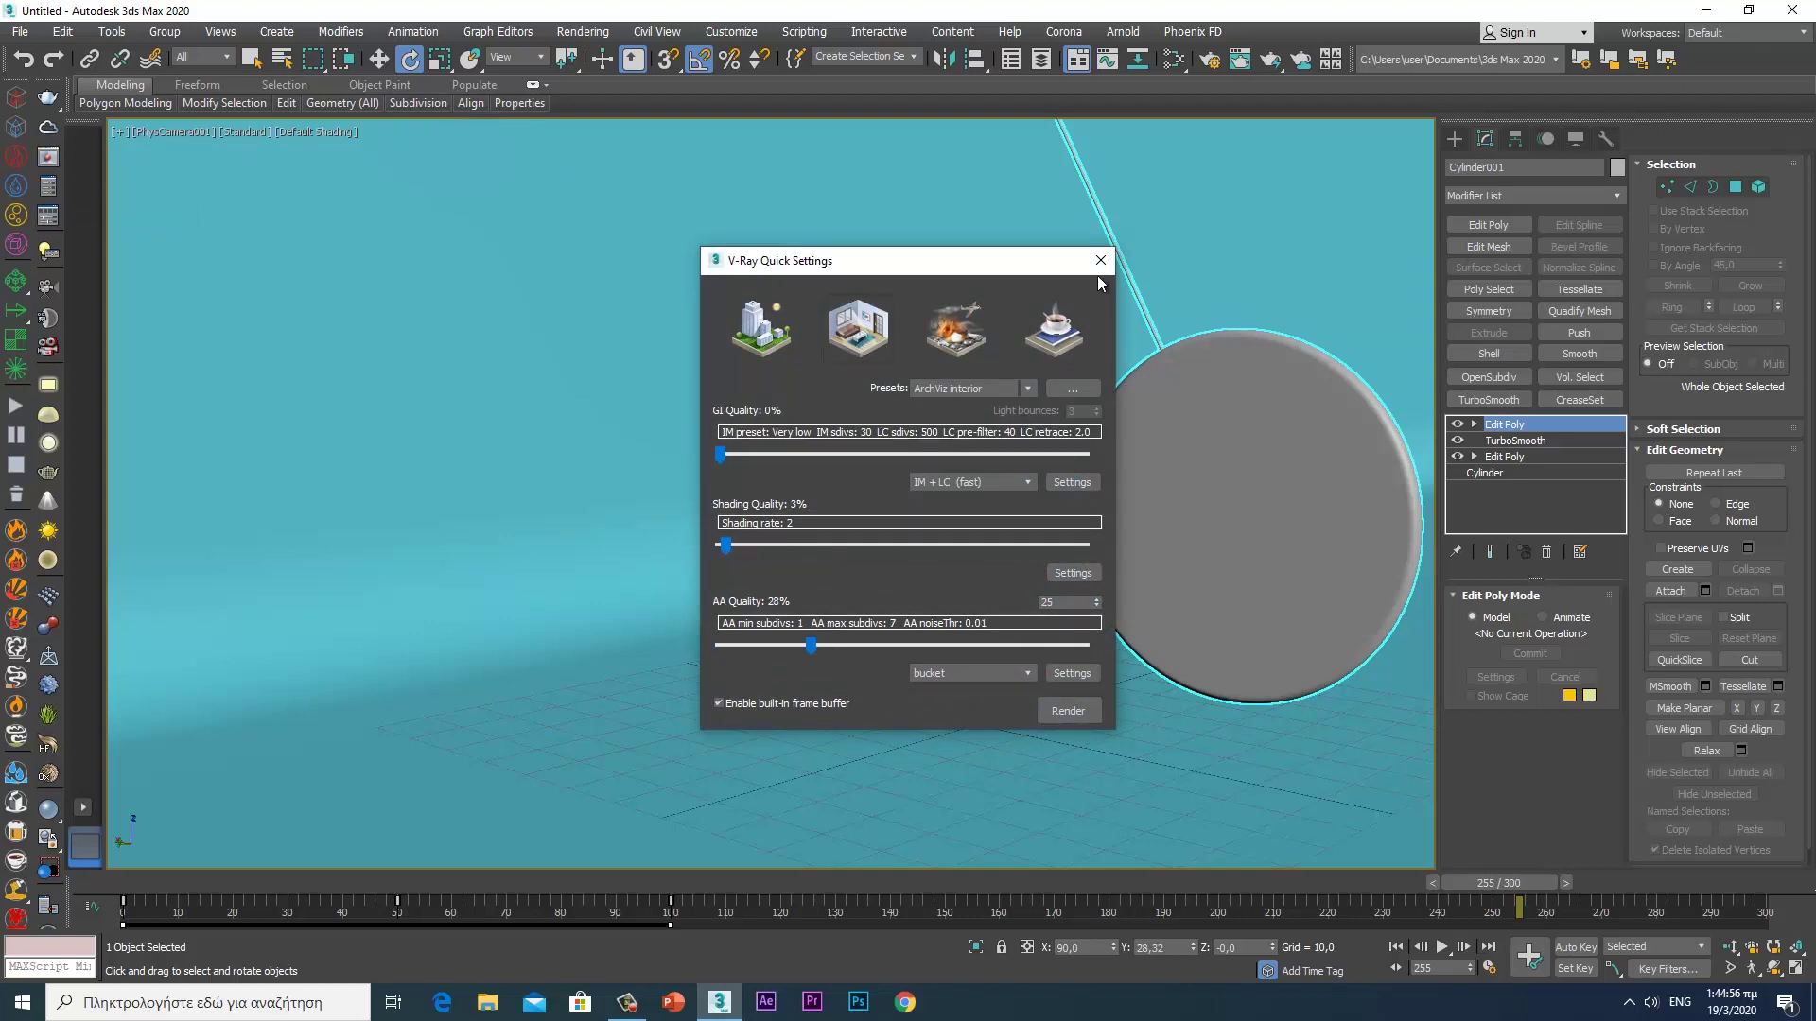
left_click(1100, 260)
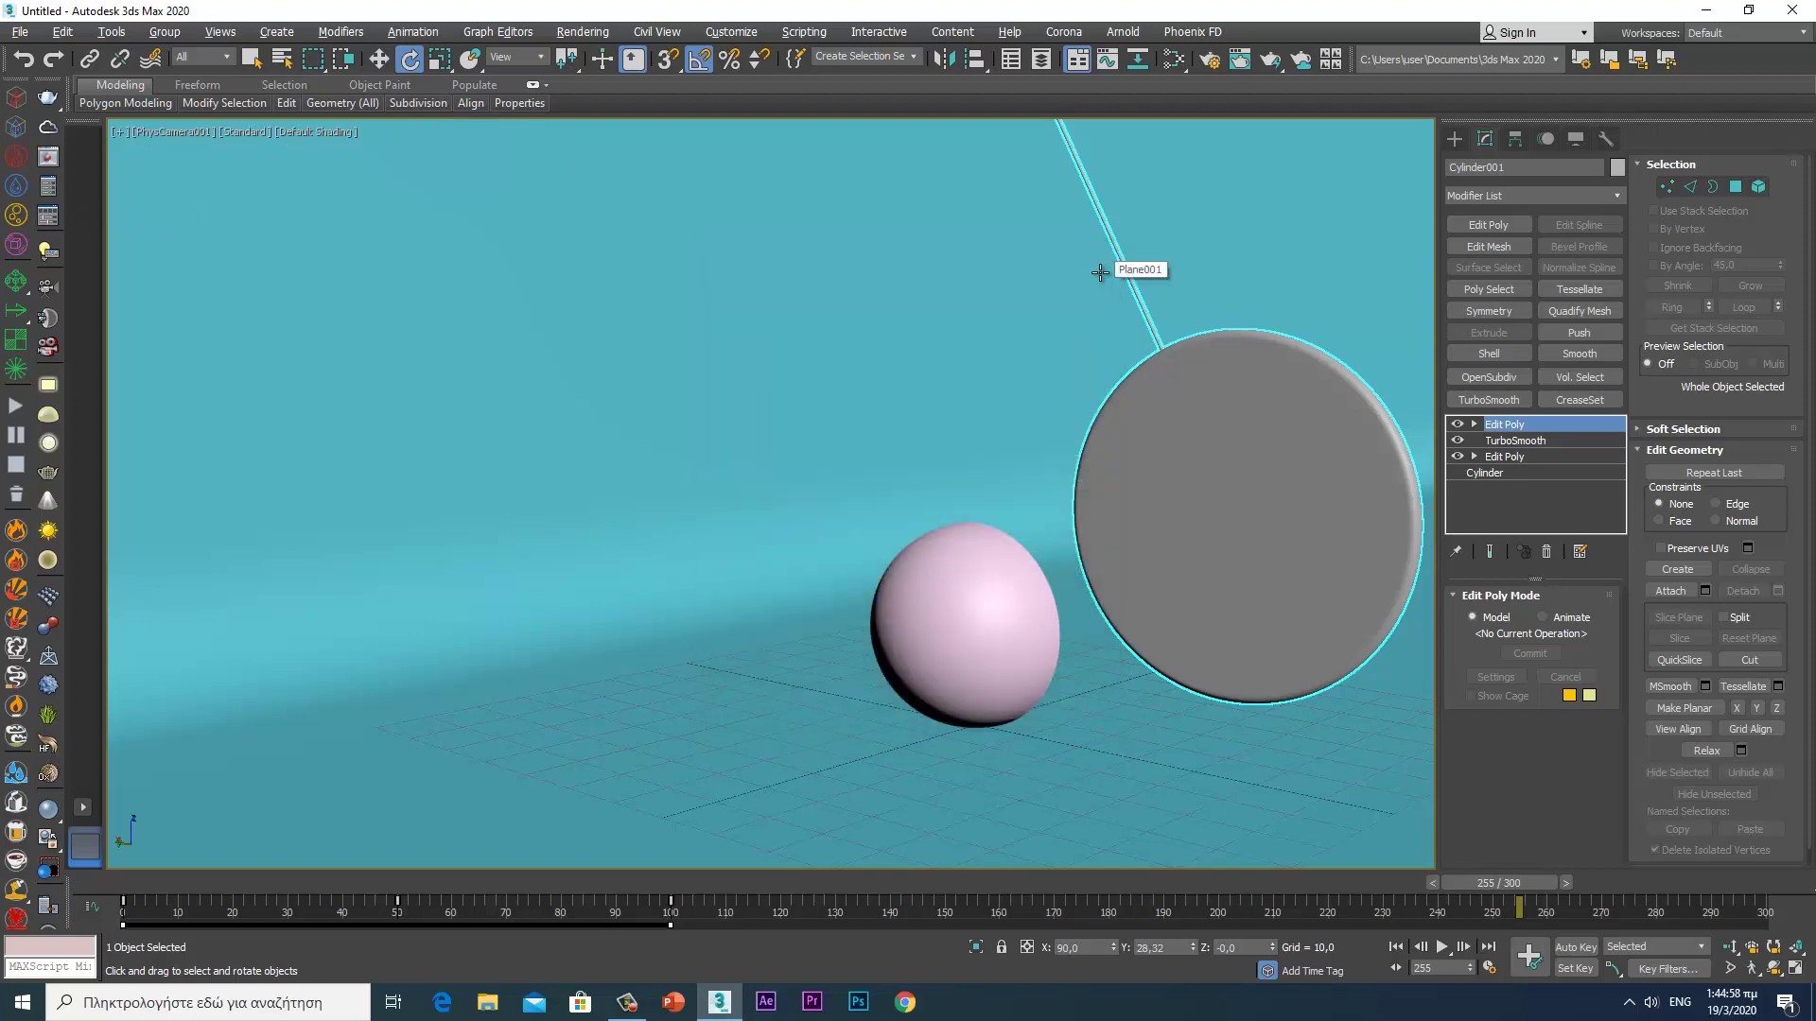
- Draw a V-Ray plane light over the dome in the top view
key("alt+w")
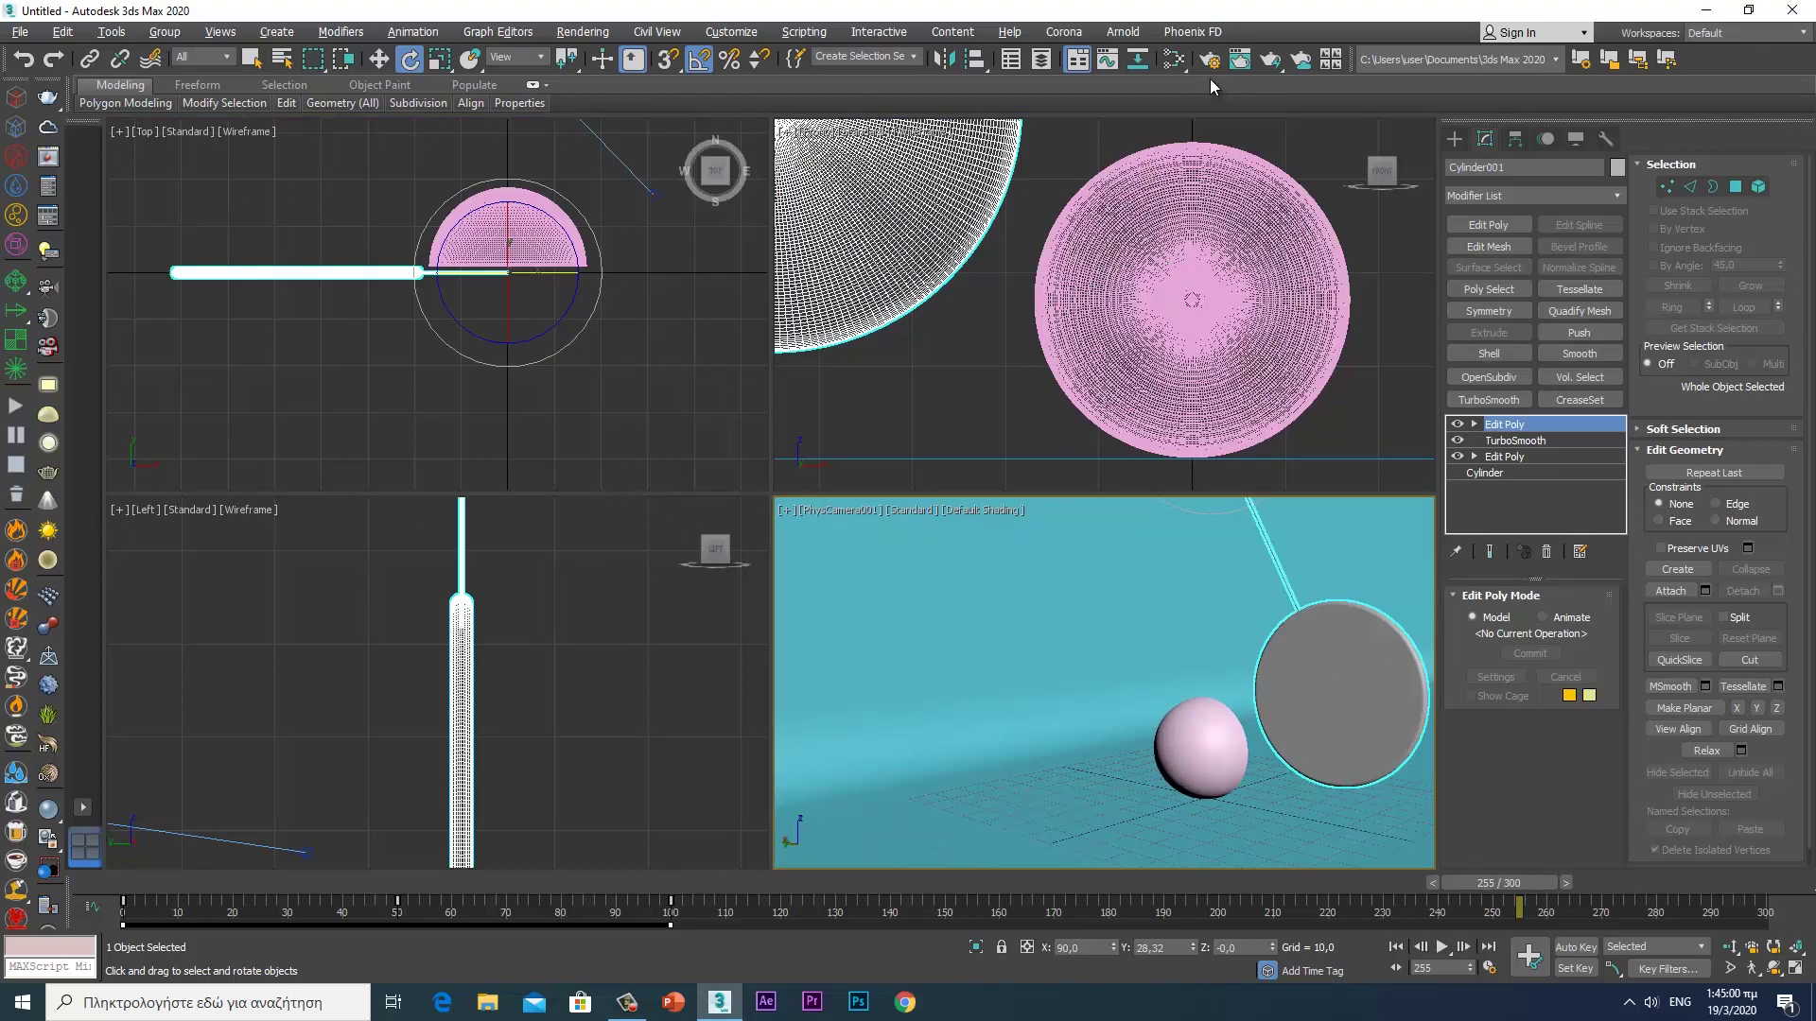
left_click(1456, 139)
left_click(1496, 165)
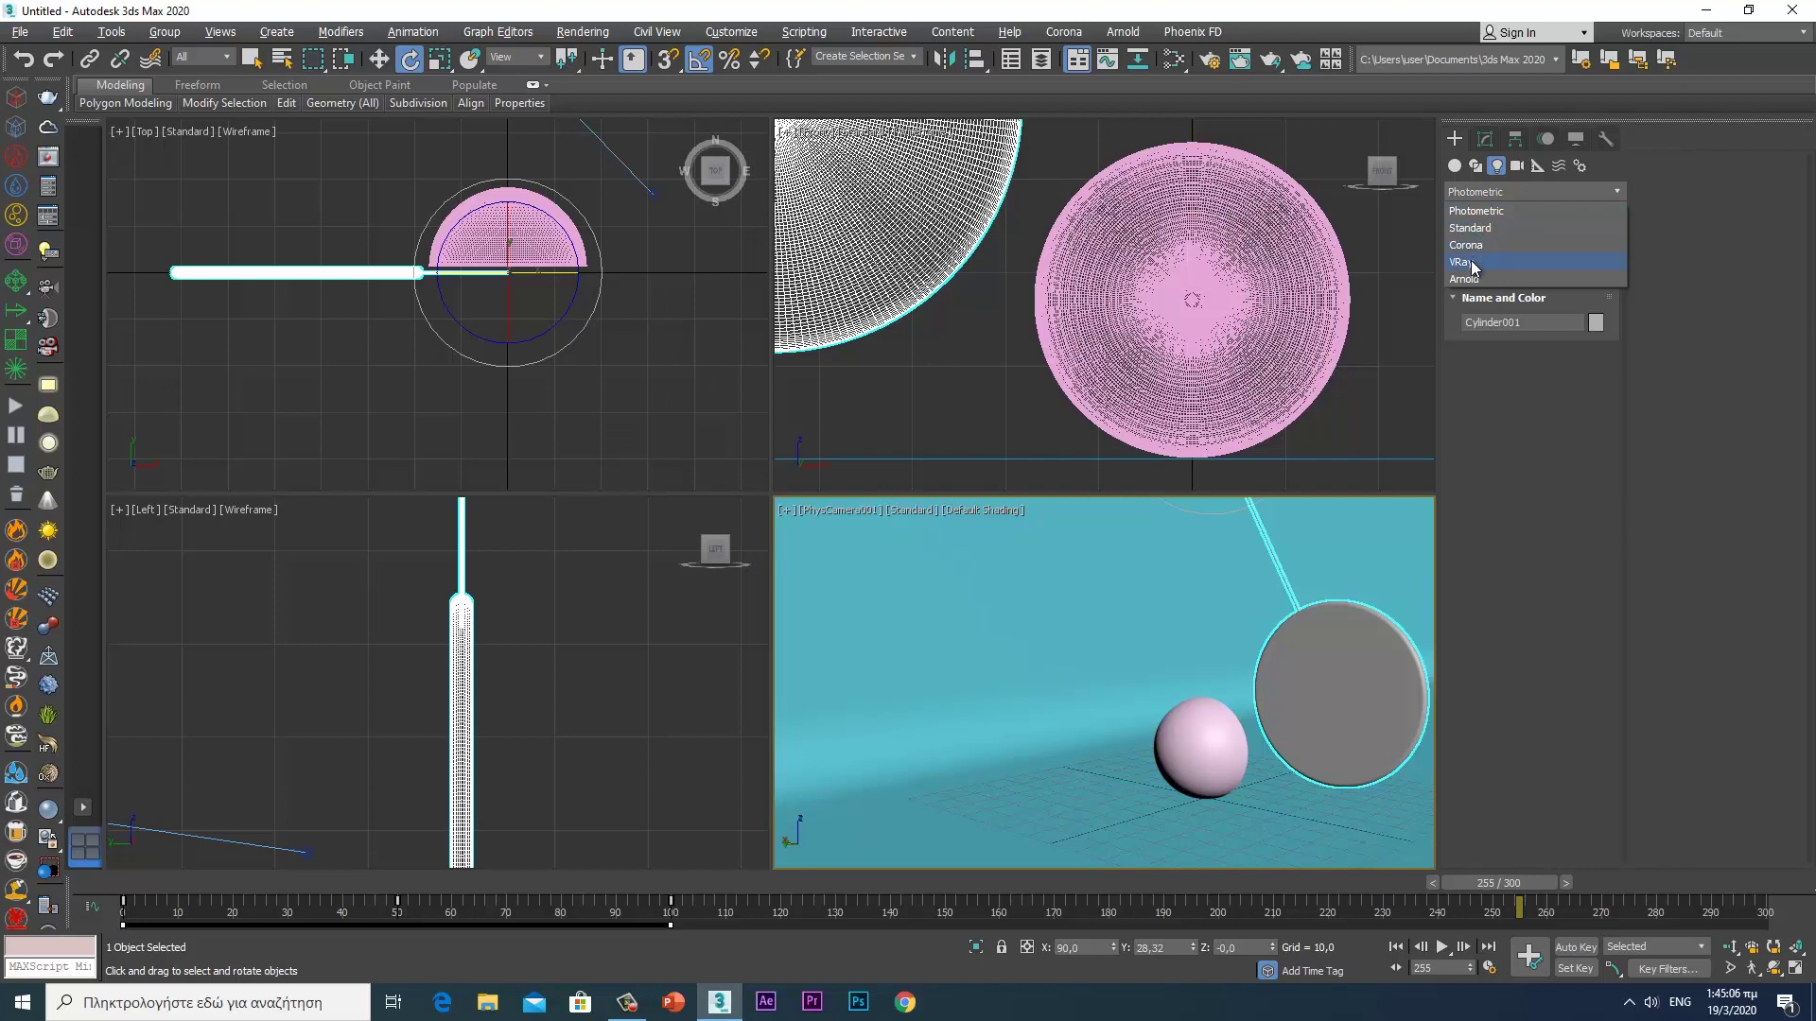
left_click(1471, 265)
left_click(1492, 253)
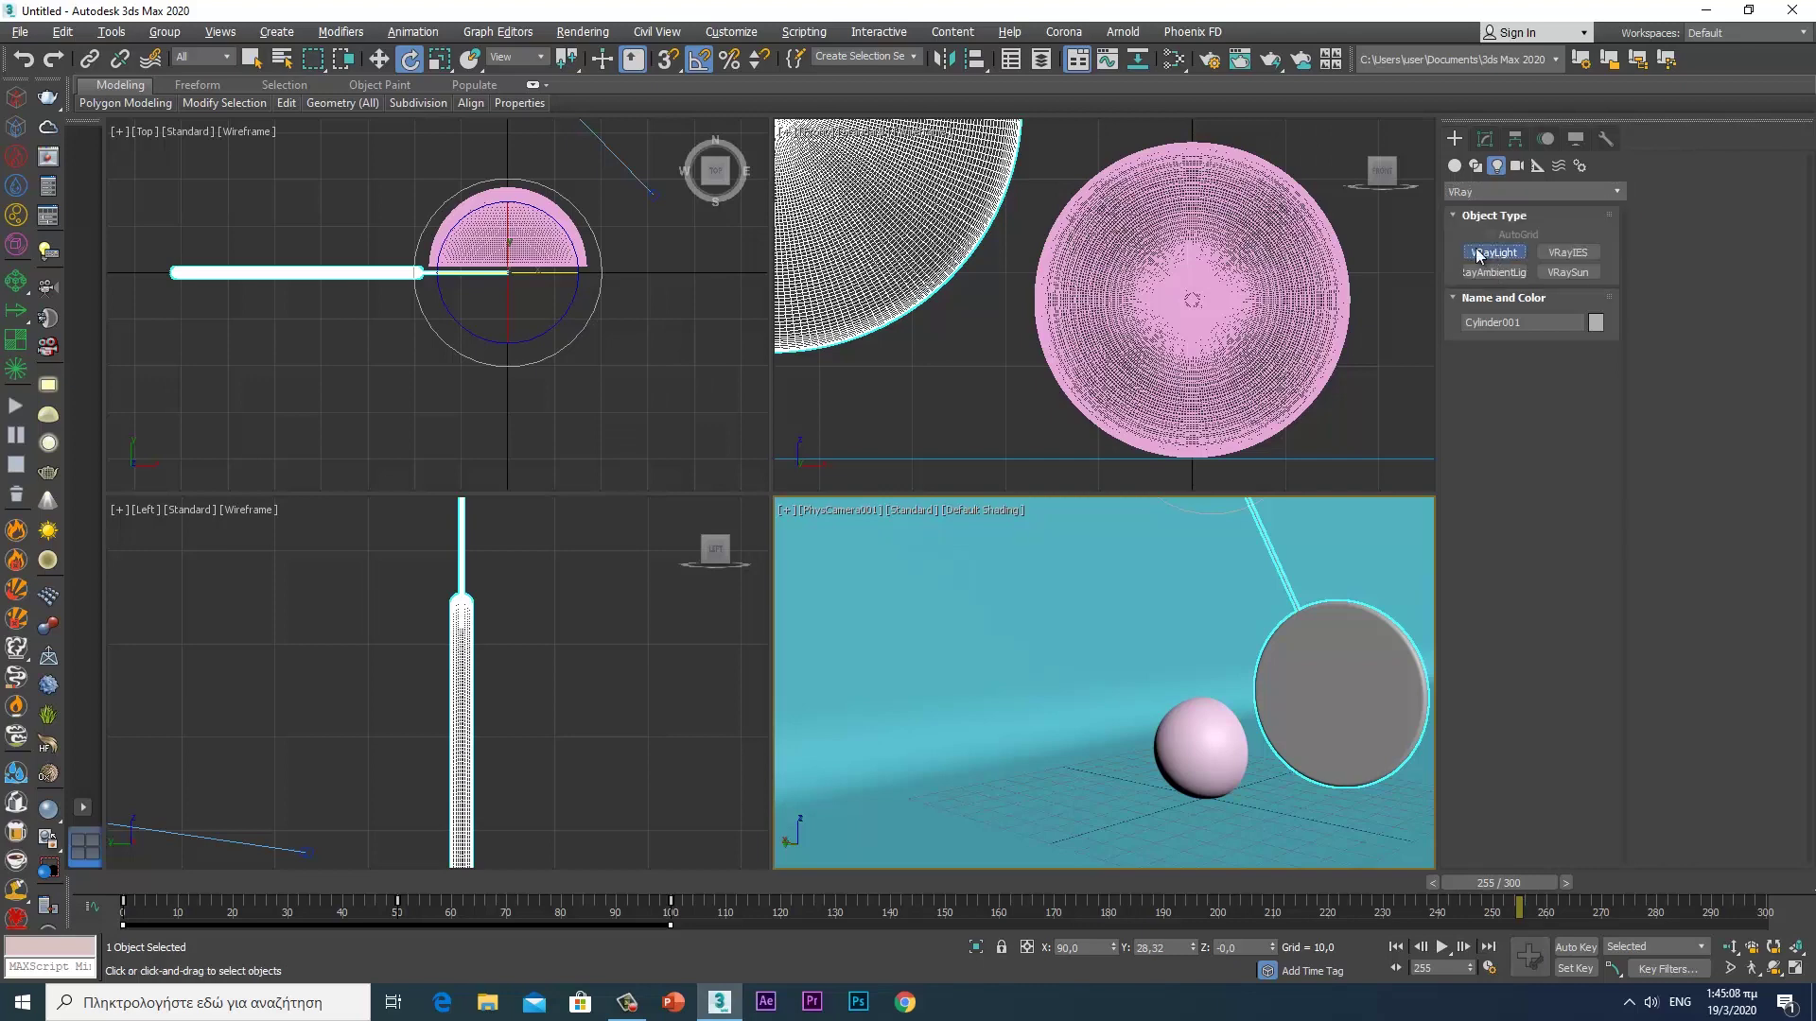
middle_click_drag(456, 358, 468, 373)
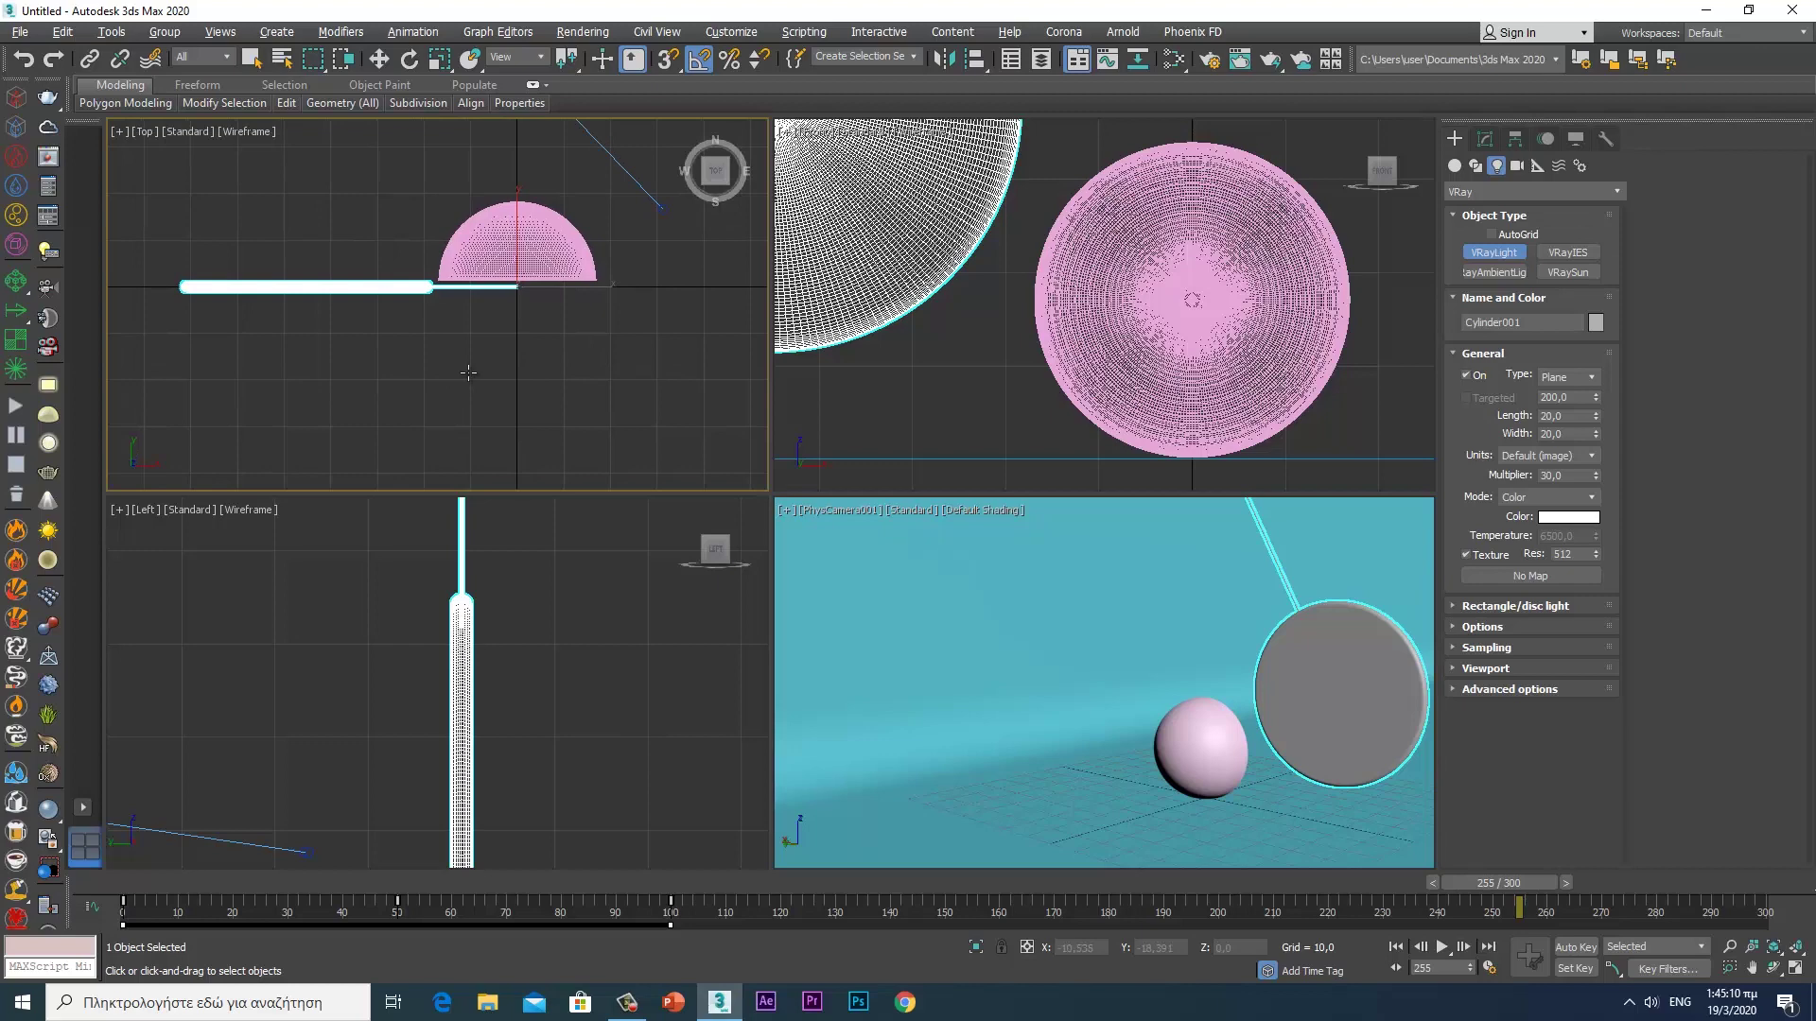
scroll(472, 369, "down", 3)
scroll(476, 358, "down", 2)
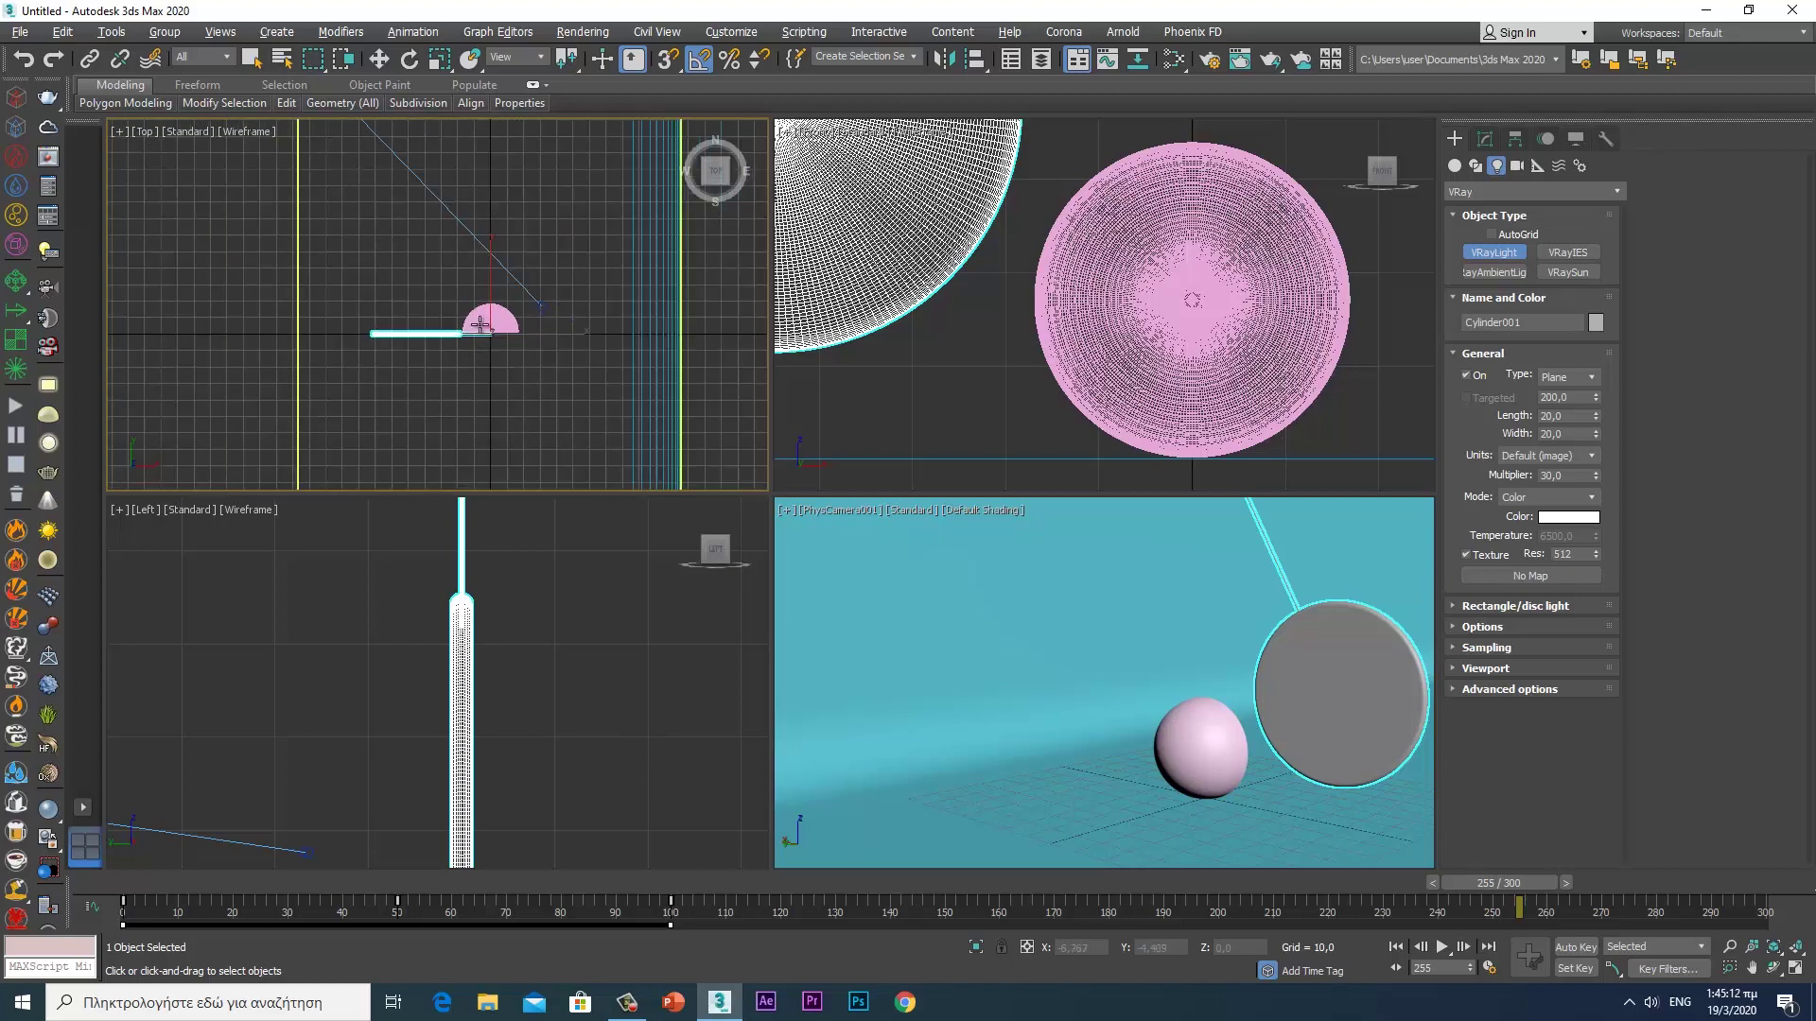
left_click_drag(461, 249, 612, 403)
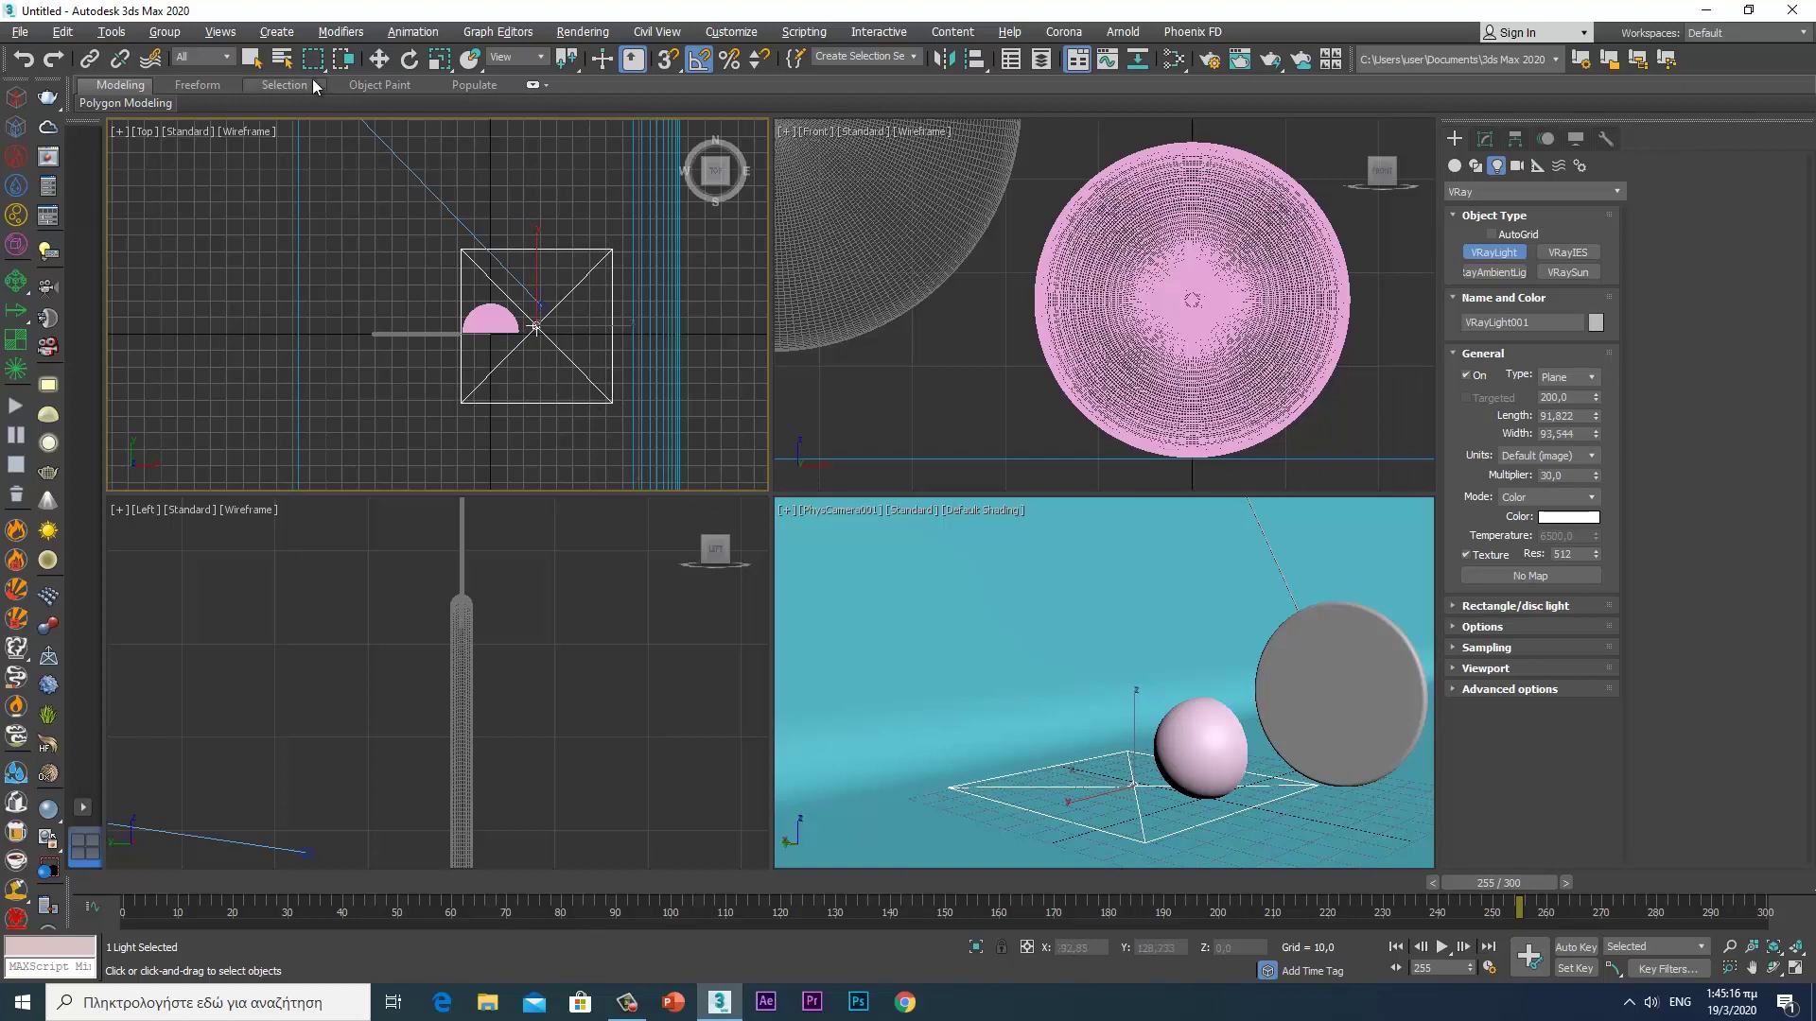
- Raise the light high above the ground and centre it over the dome
left_click(378, 58)
scroll(1008, 365, "down", 5)
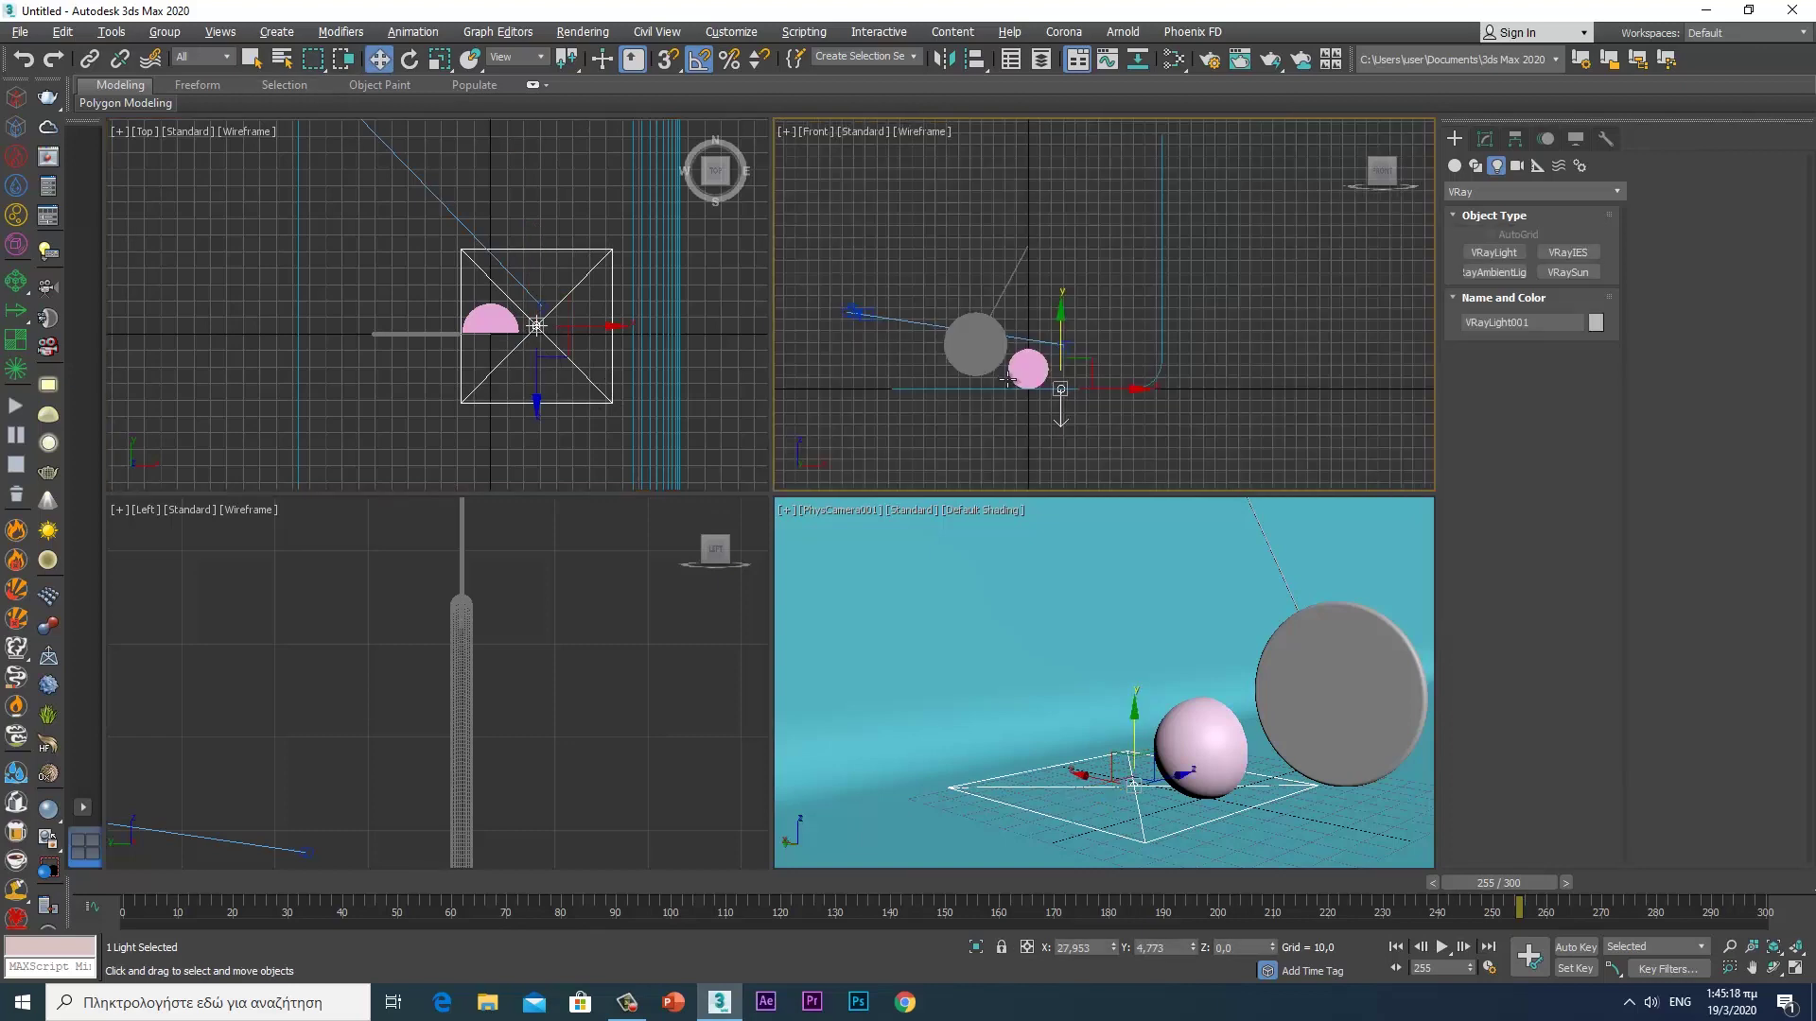
left_click_drag(1056, 383, 1056, 205)
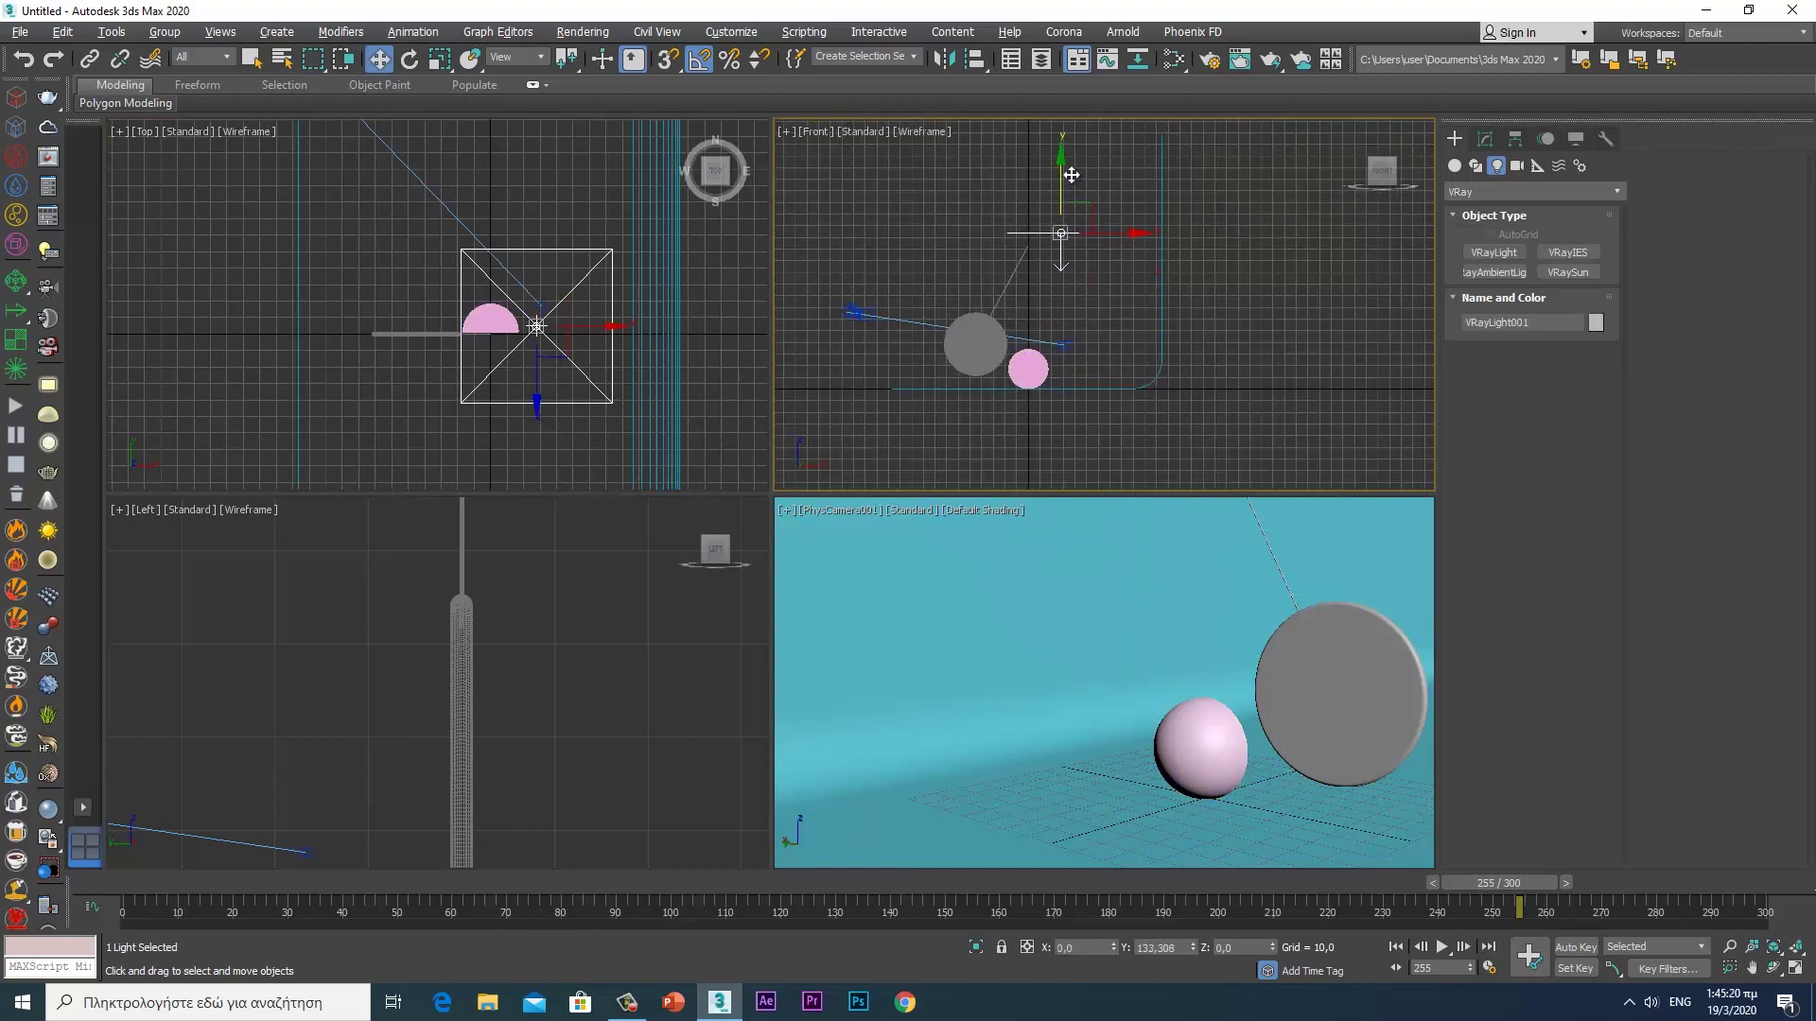
mouse_move(1118, 208)
left_mouse_down()
mouse_move(1084, 207)
mouse_move(1023, 138)
left_mouse_up()
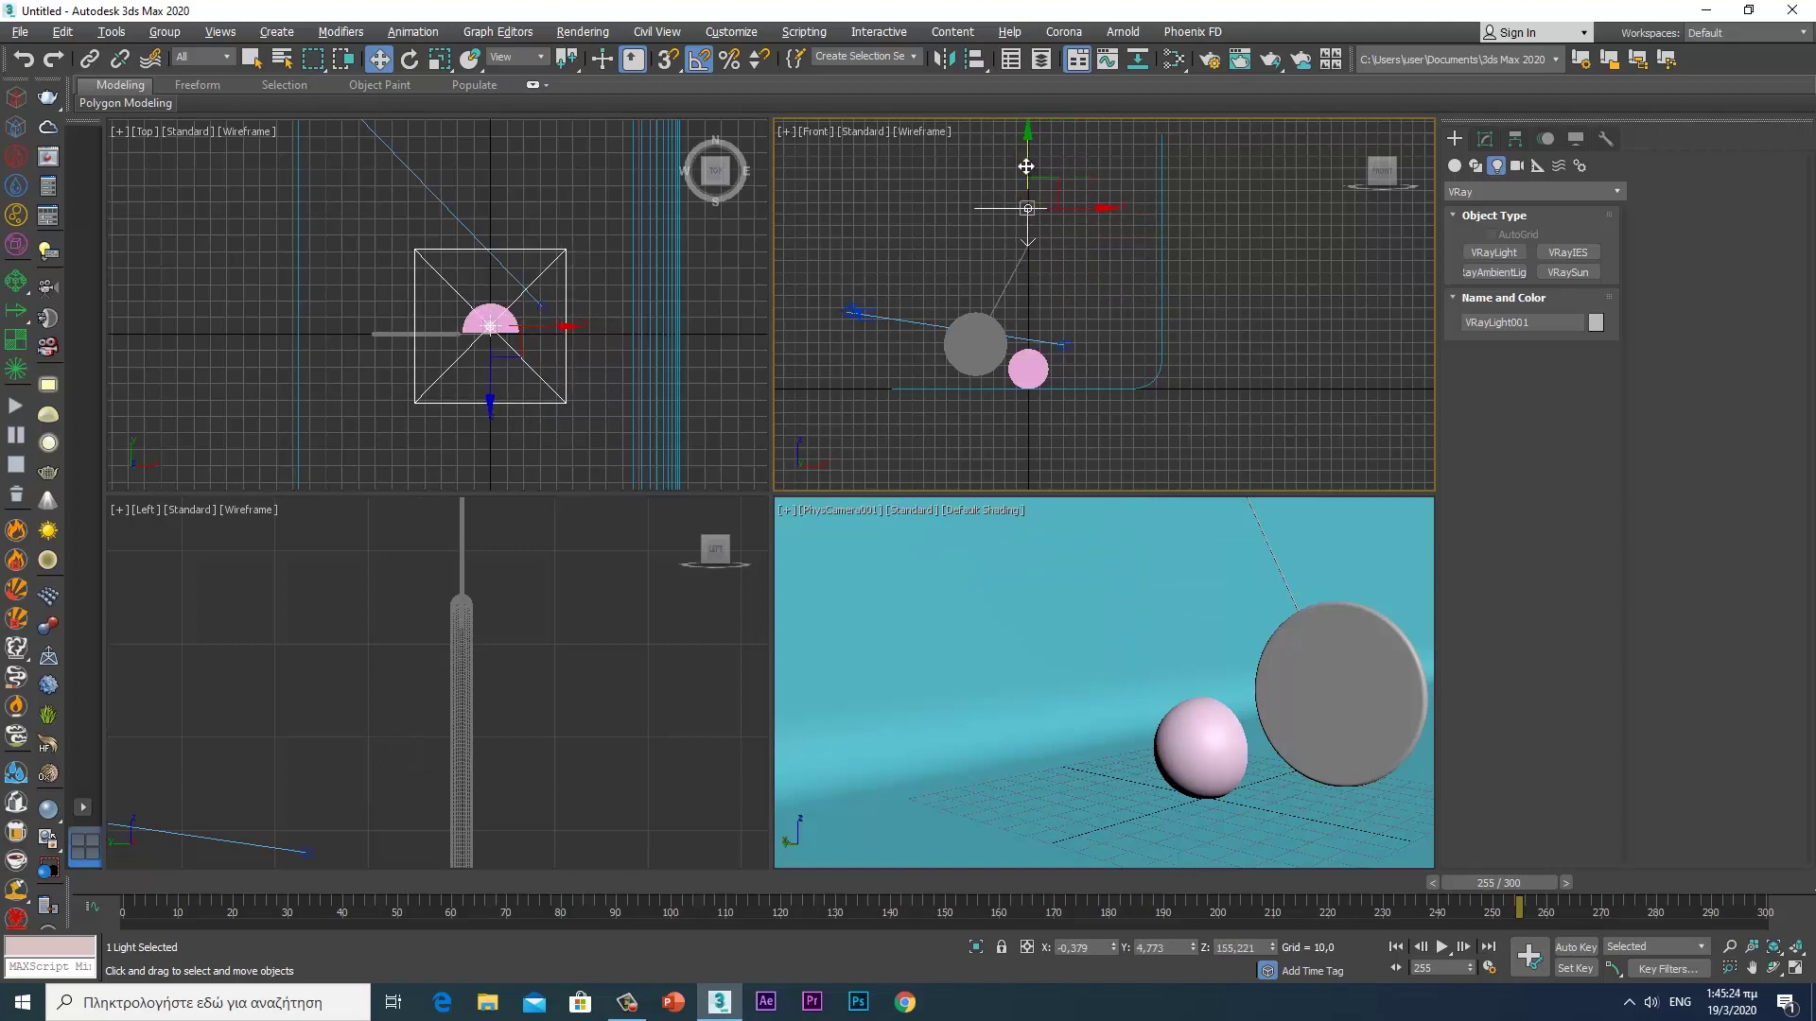
right_click(485, 201)
left_click_drag(491, 256, 491, 200)
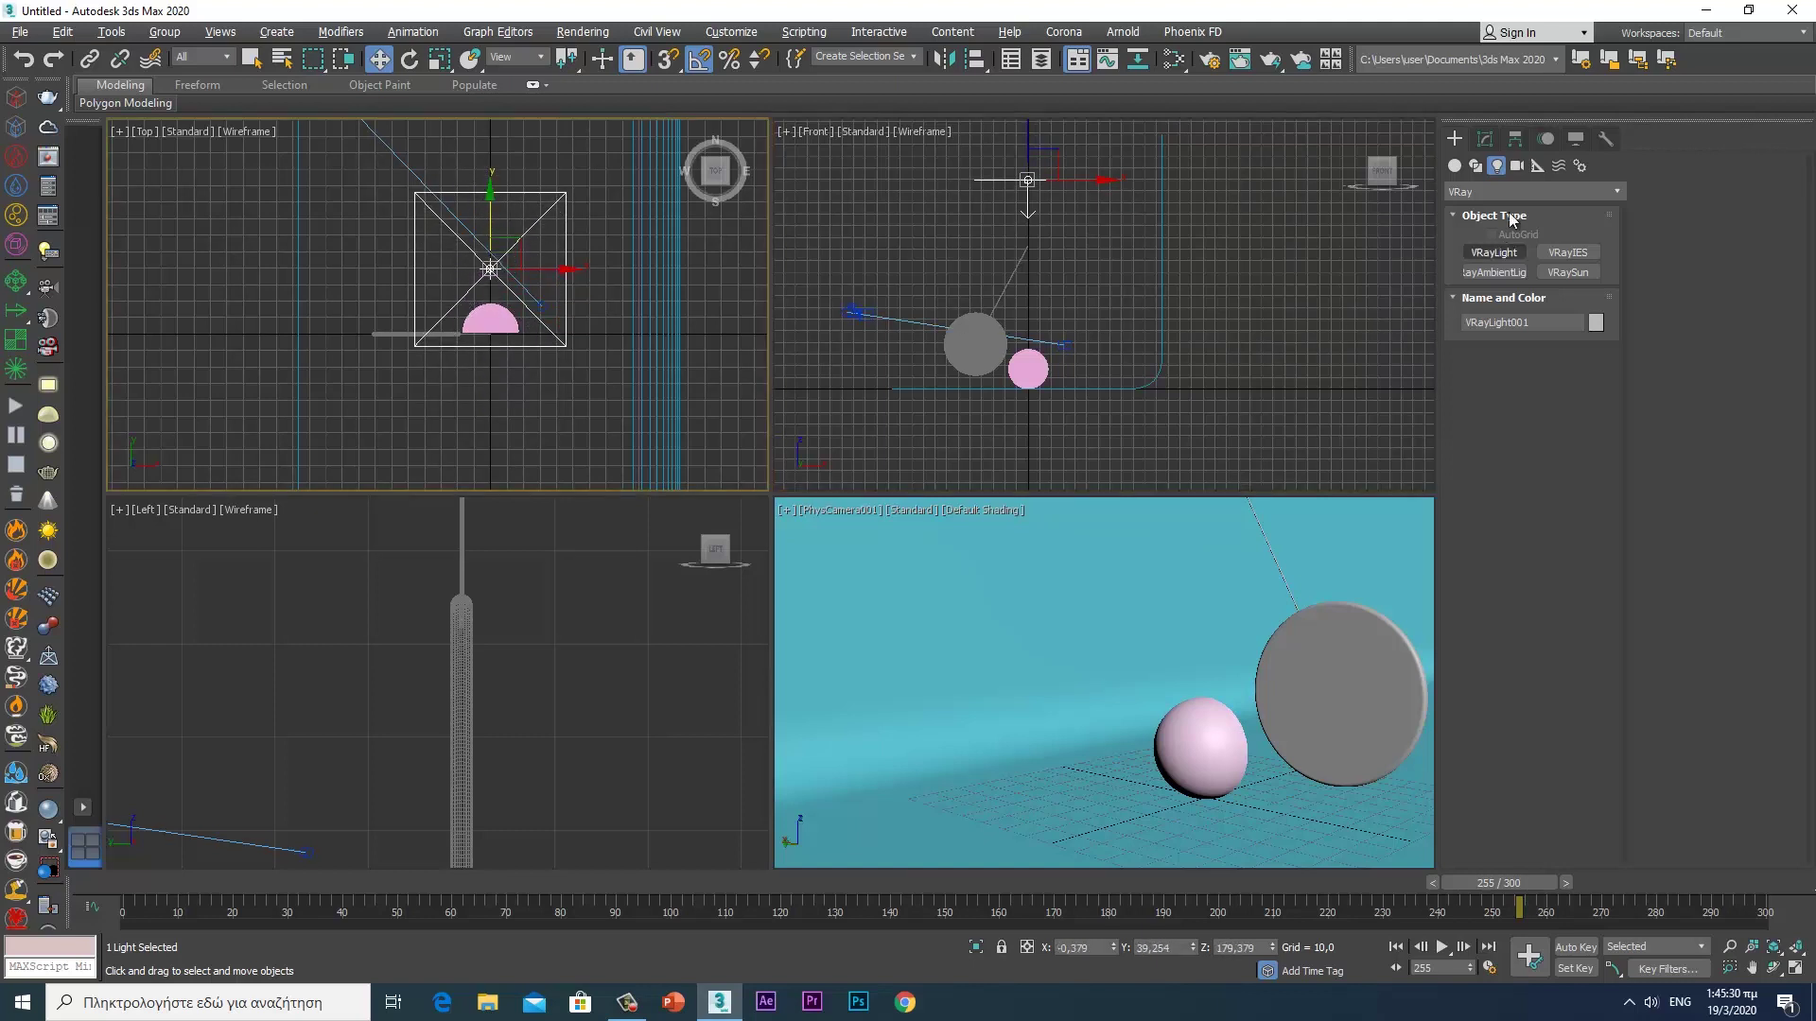
- Make the light targeted with its target at 0,0,0, and lower its multiplier to 12
left_click(1485, 139)
left_click(1468, 638)
left_click(1028, 414)
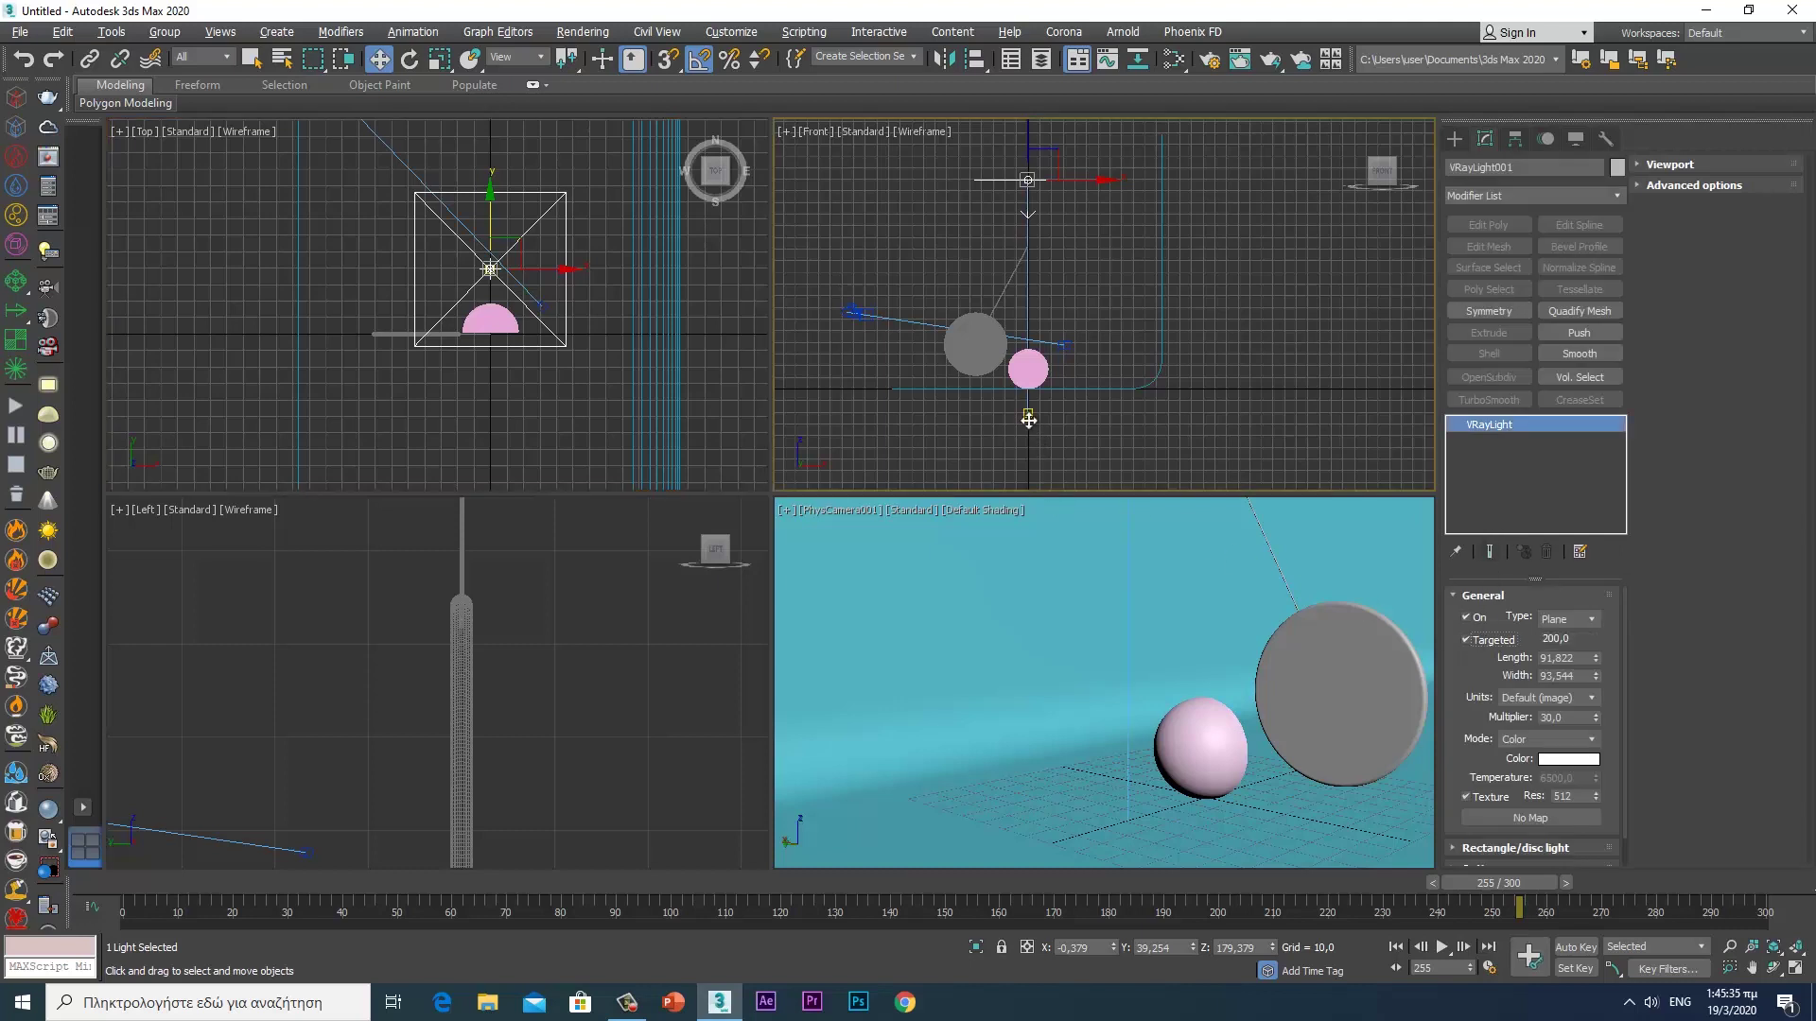
right_click(1196, 951)
right_click(1112, 950)
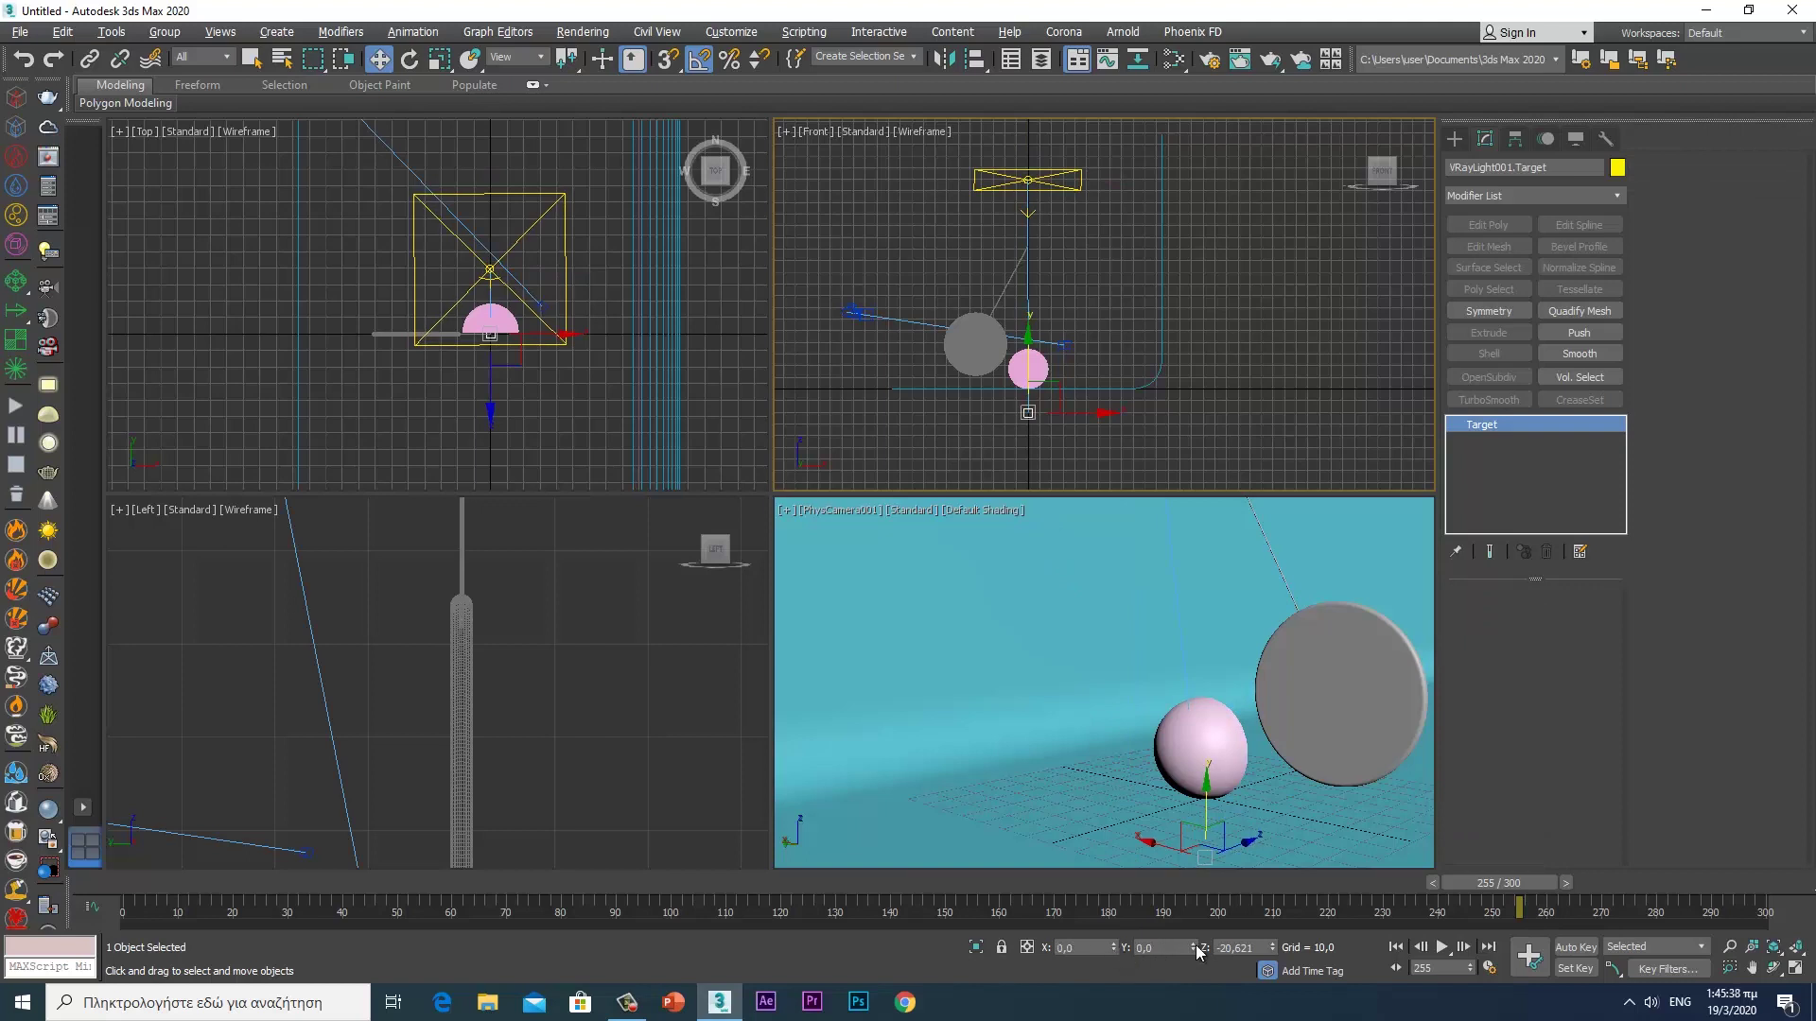
right_click(1273, 949)
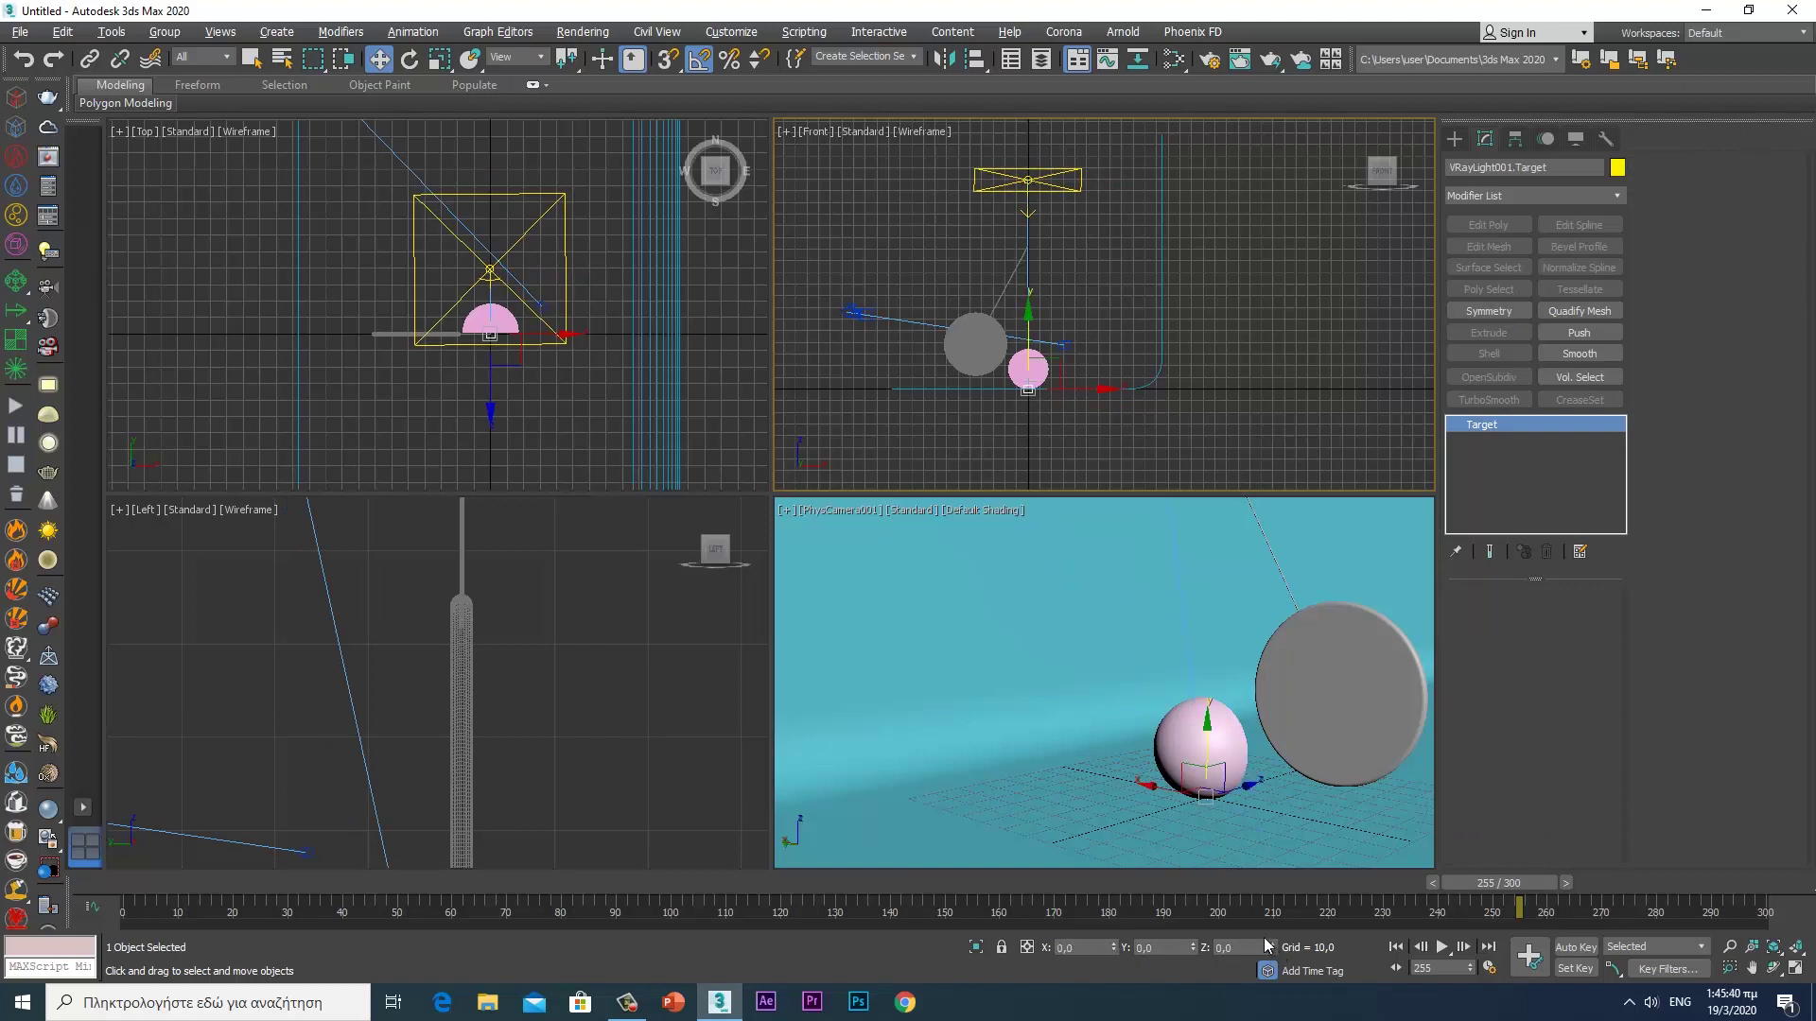
left_click(1078, 180)
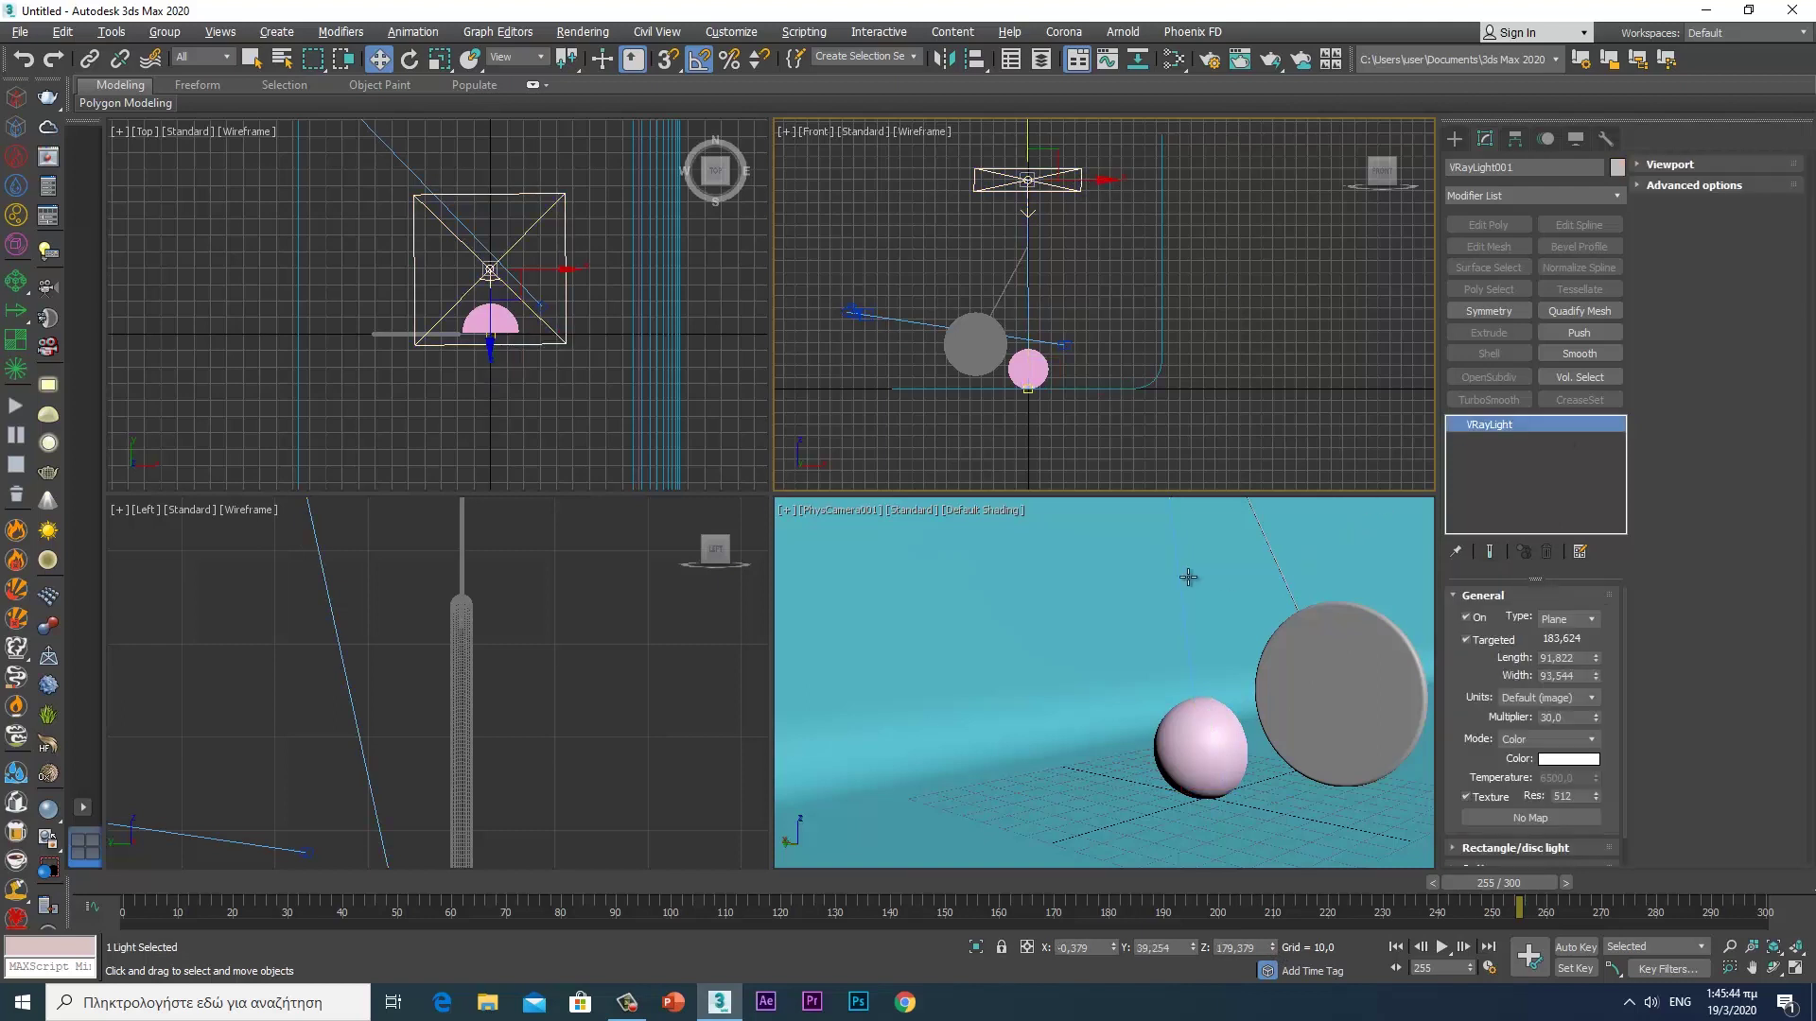
left_click(1516, 719)
type("12")
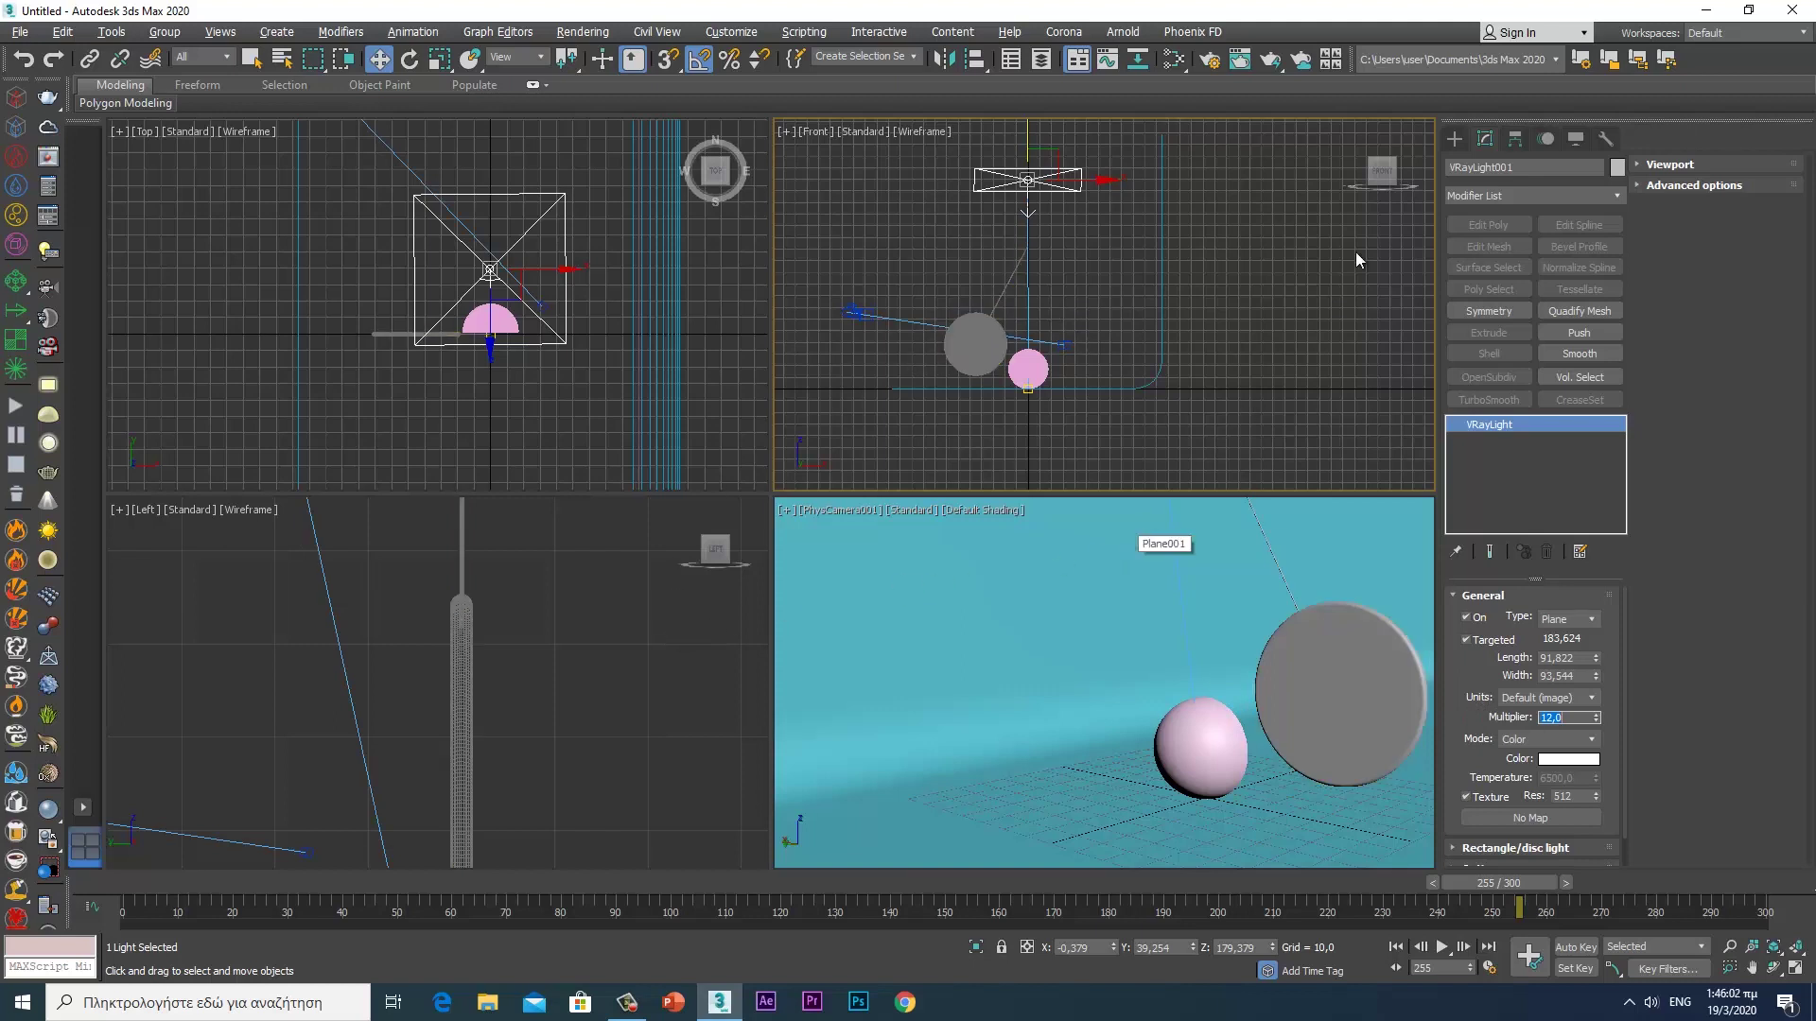
- Draw a second V-Ray plane light in the front view and turn it about 170 degrees
left_click(1456, 141)
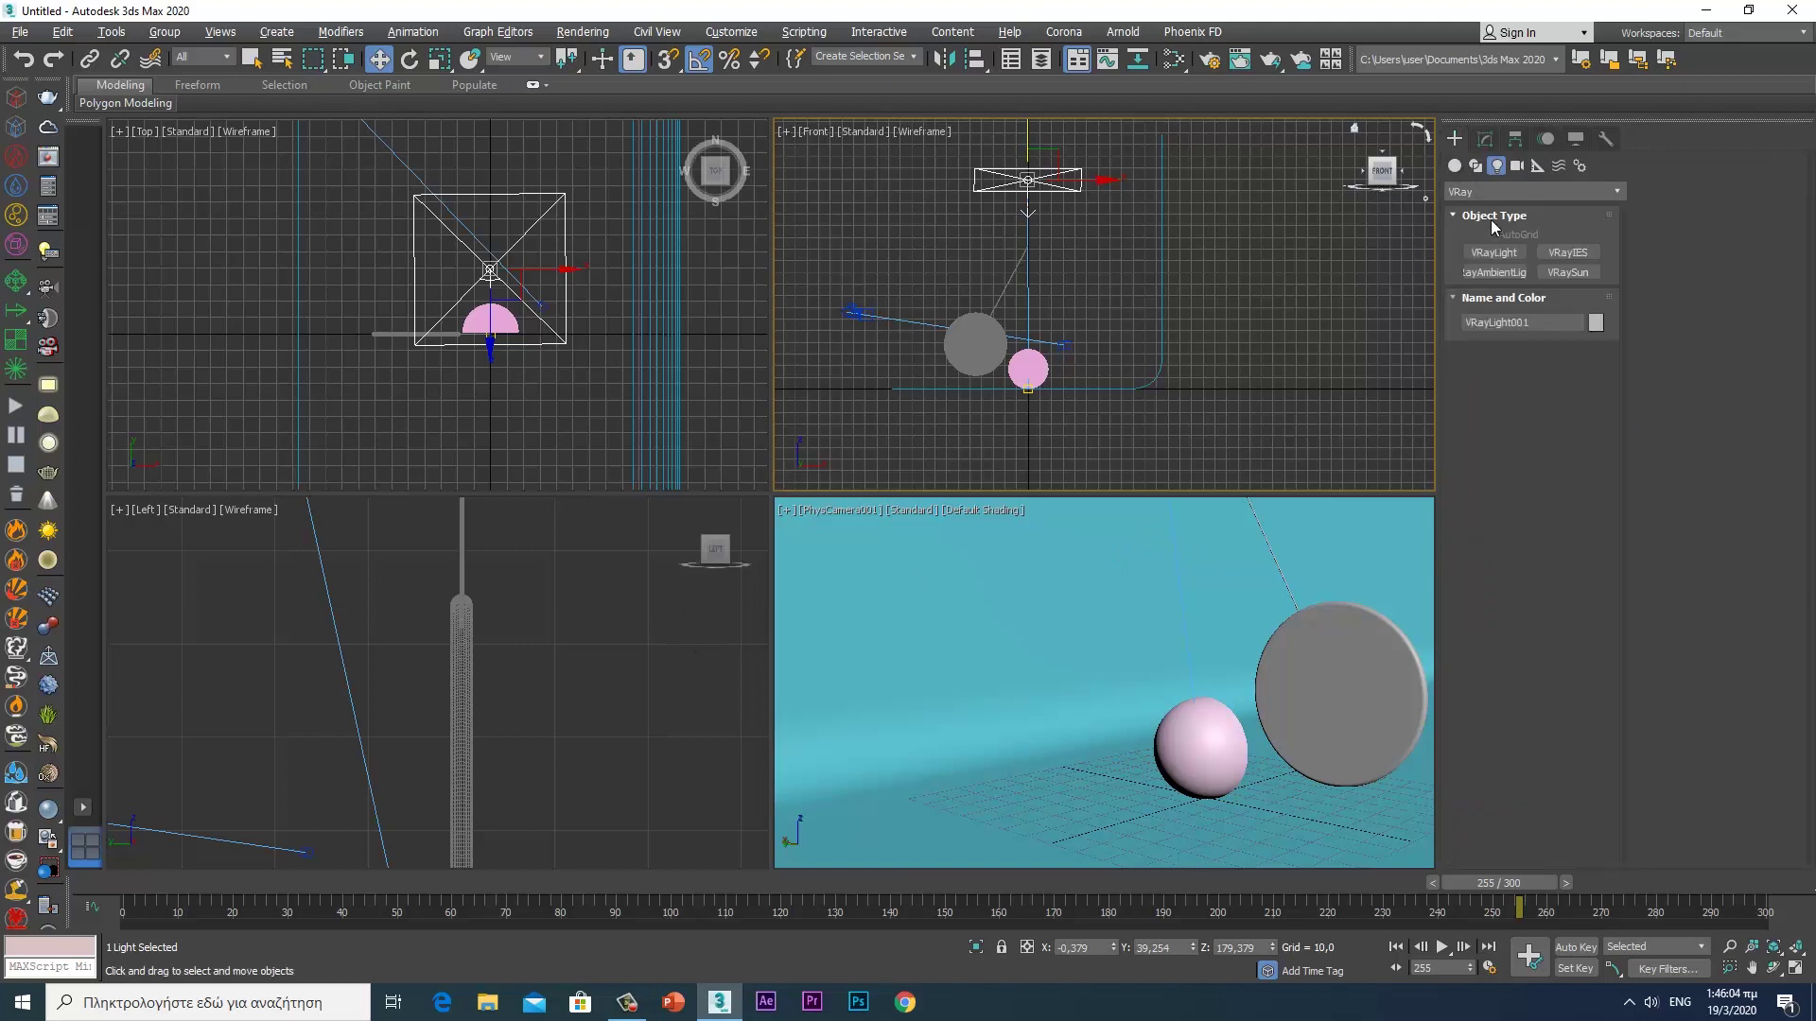
left_click(1486, 253)
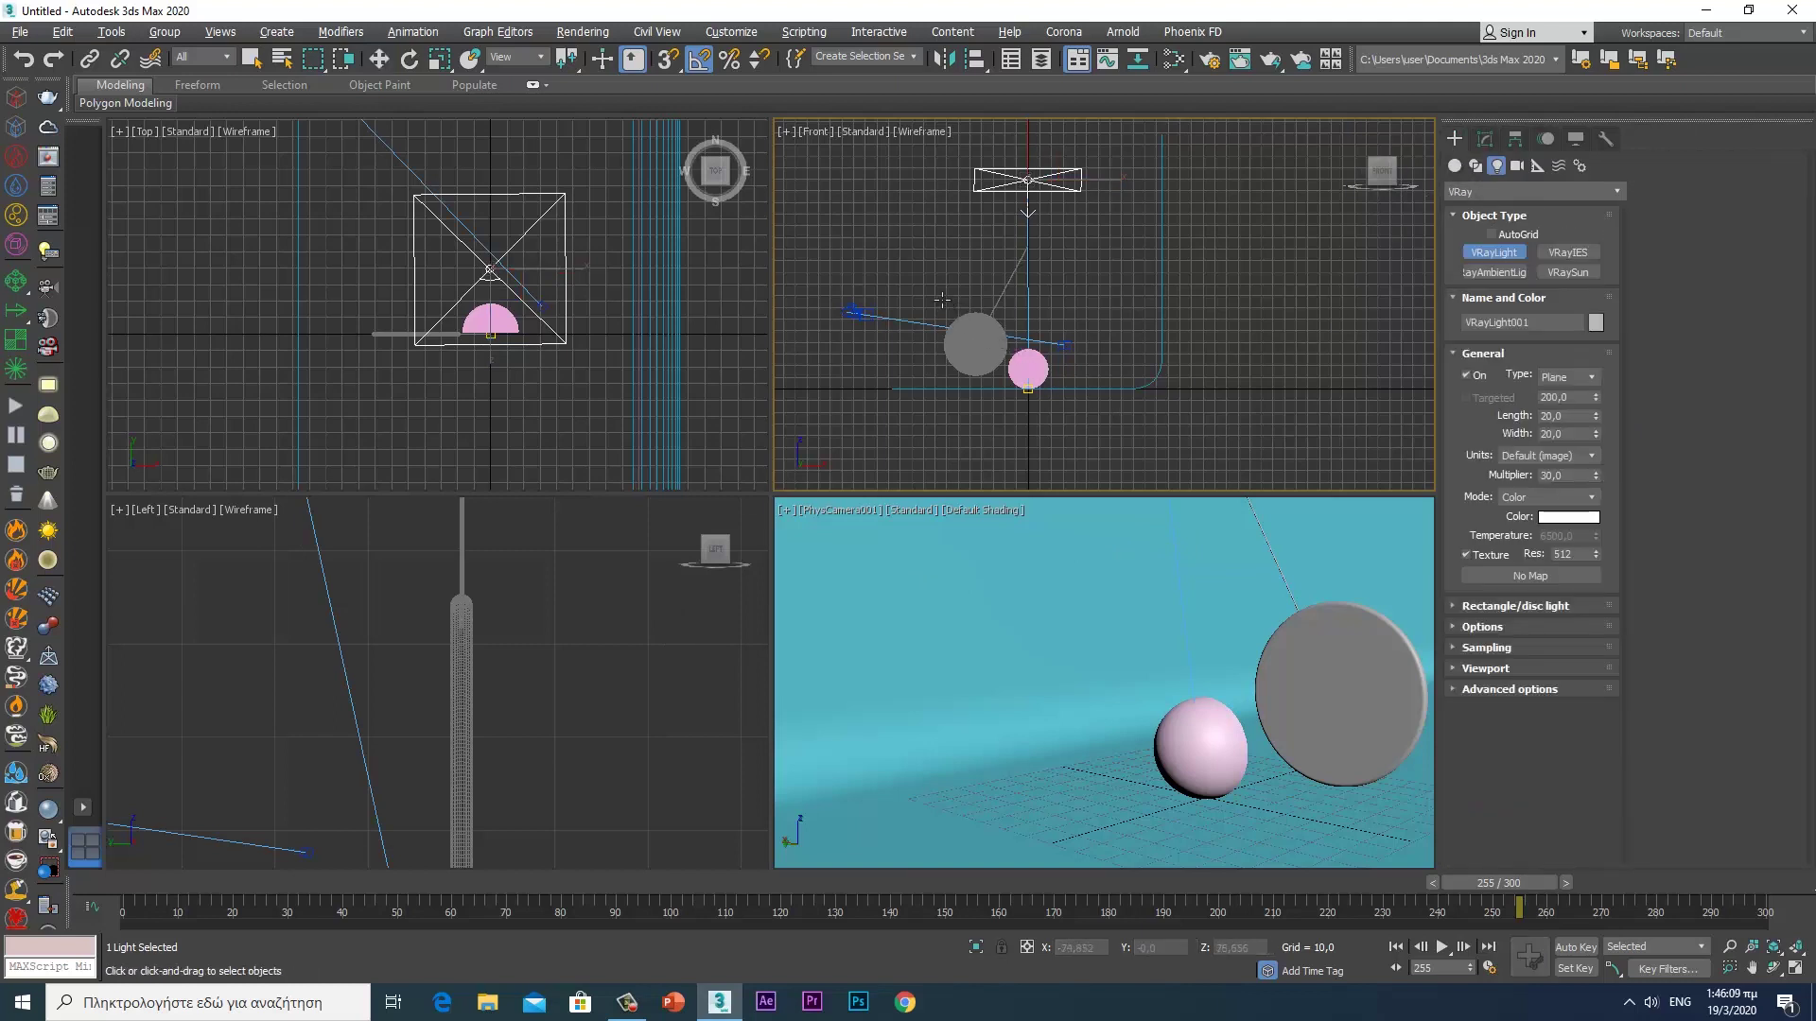
left_click_drag(967, 322, 1063, 379)
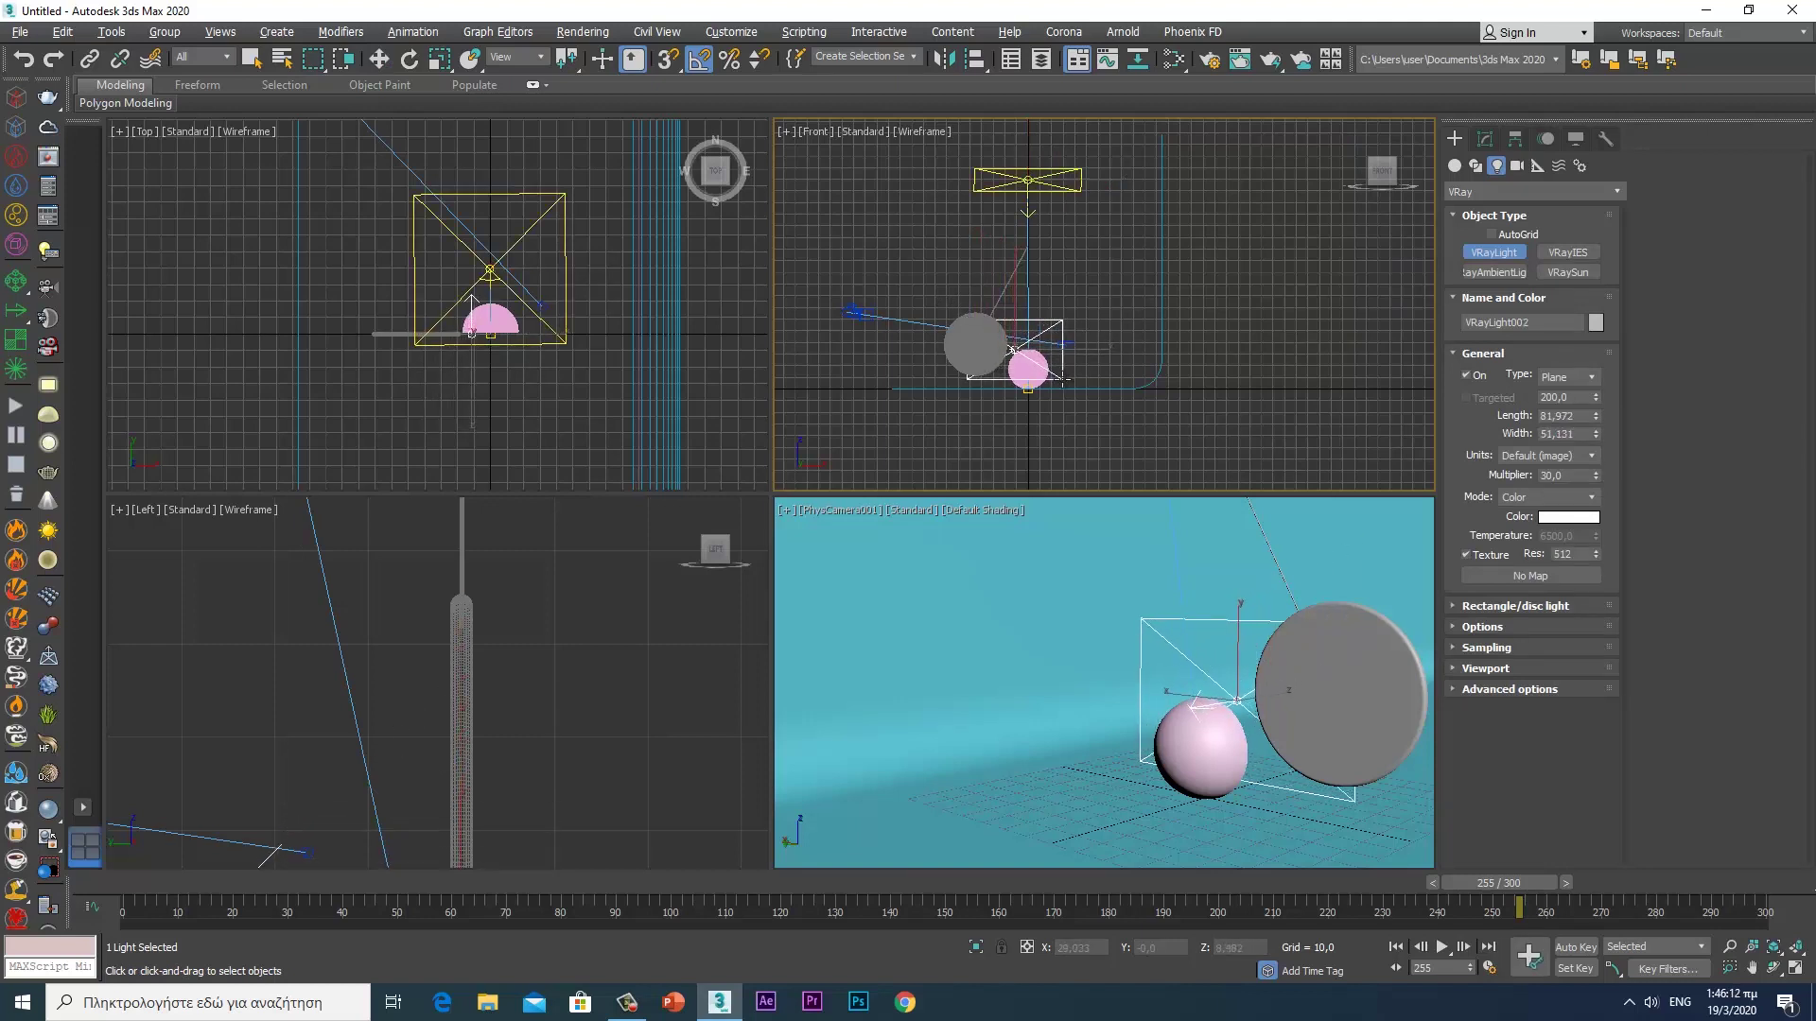
left_click(408, 61)
left_click_drag(523, 284, 569, 478)
- Move the new light upward, set its multiplier to 4, and drag a copy leftward
scroll(566, 388, "down", 5)
right_click(570, 367)
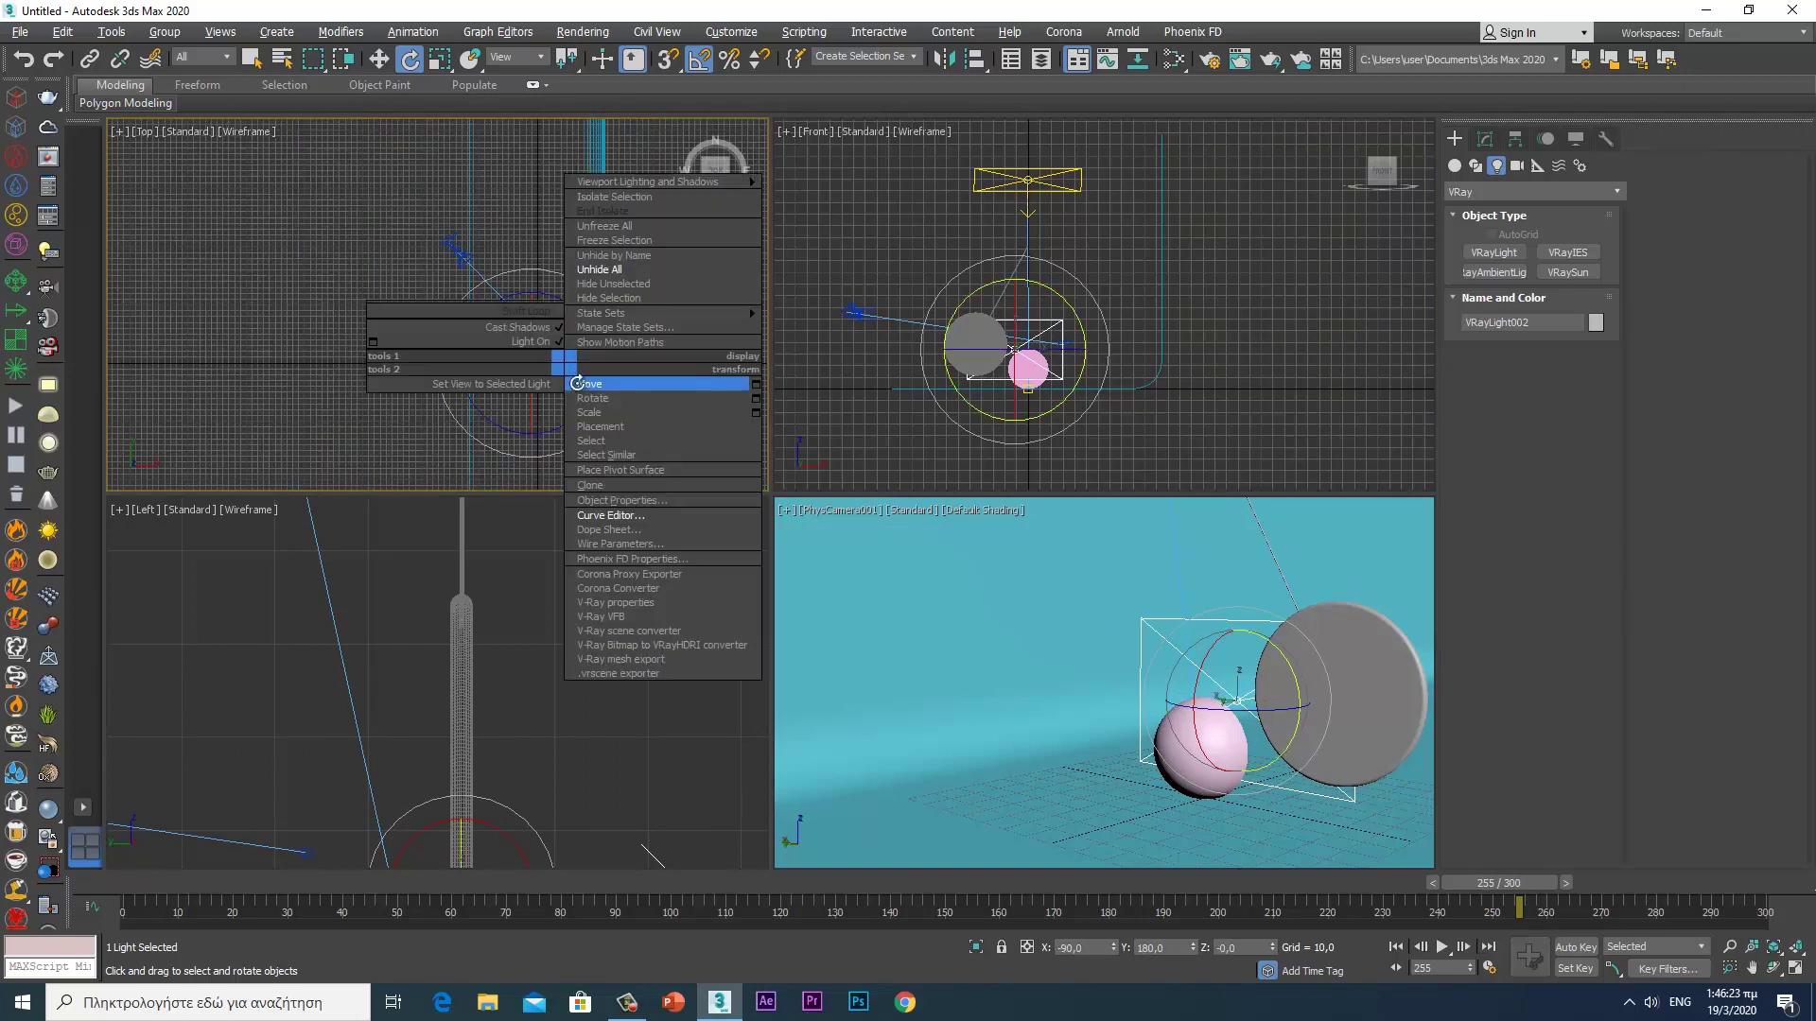
left_click(614, 386)
left_click_drag(531, 302, 546, 151)
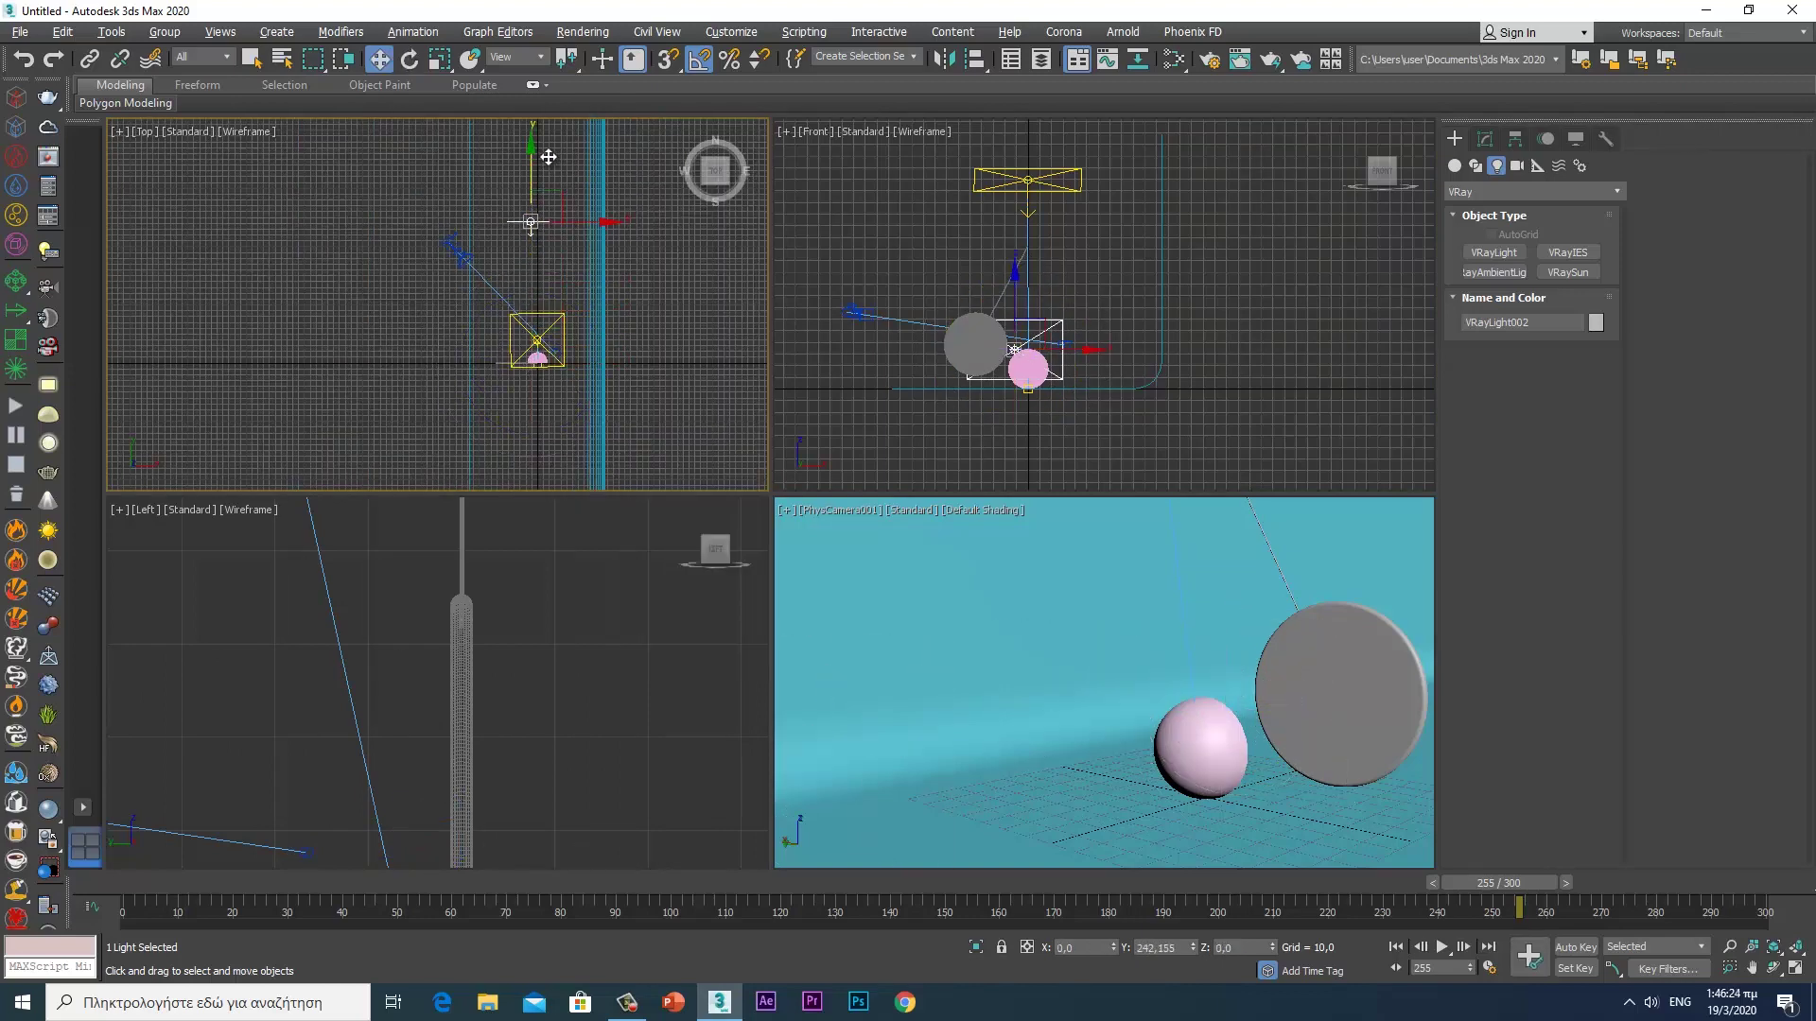
left_click(1483, 139)
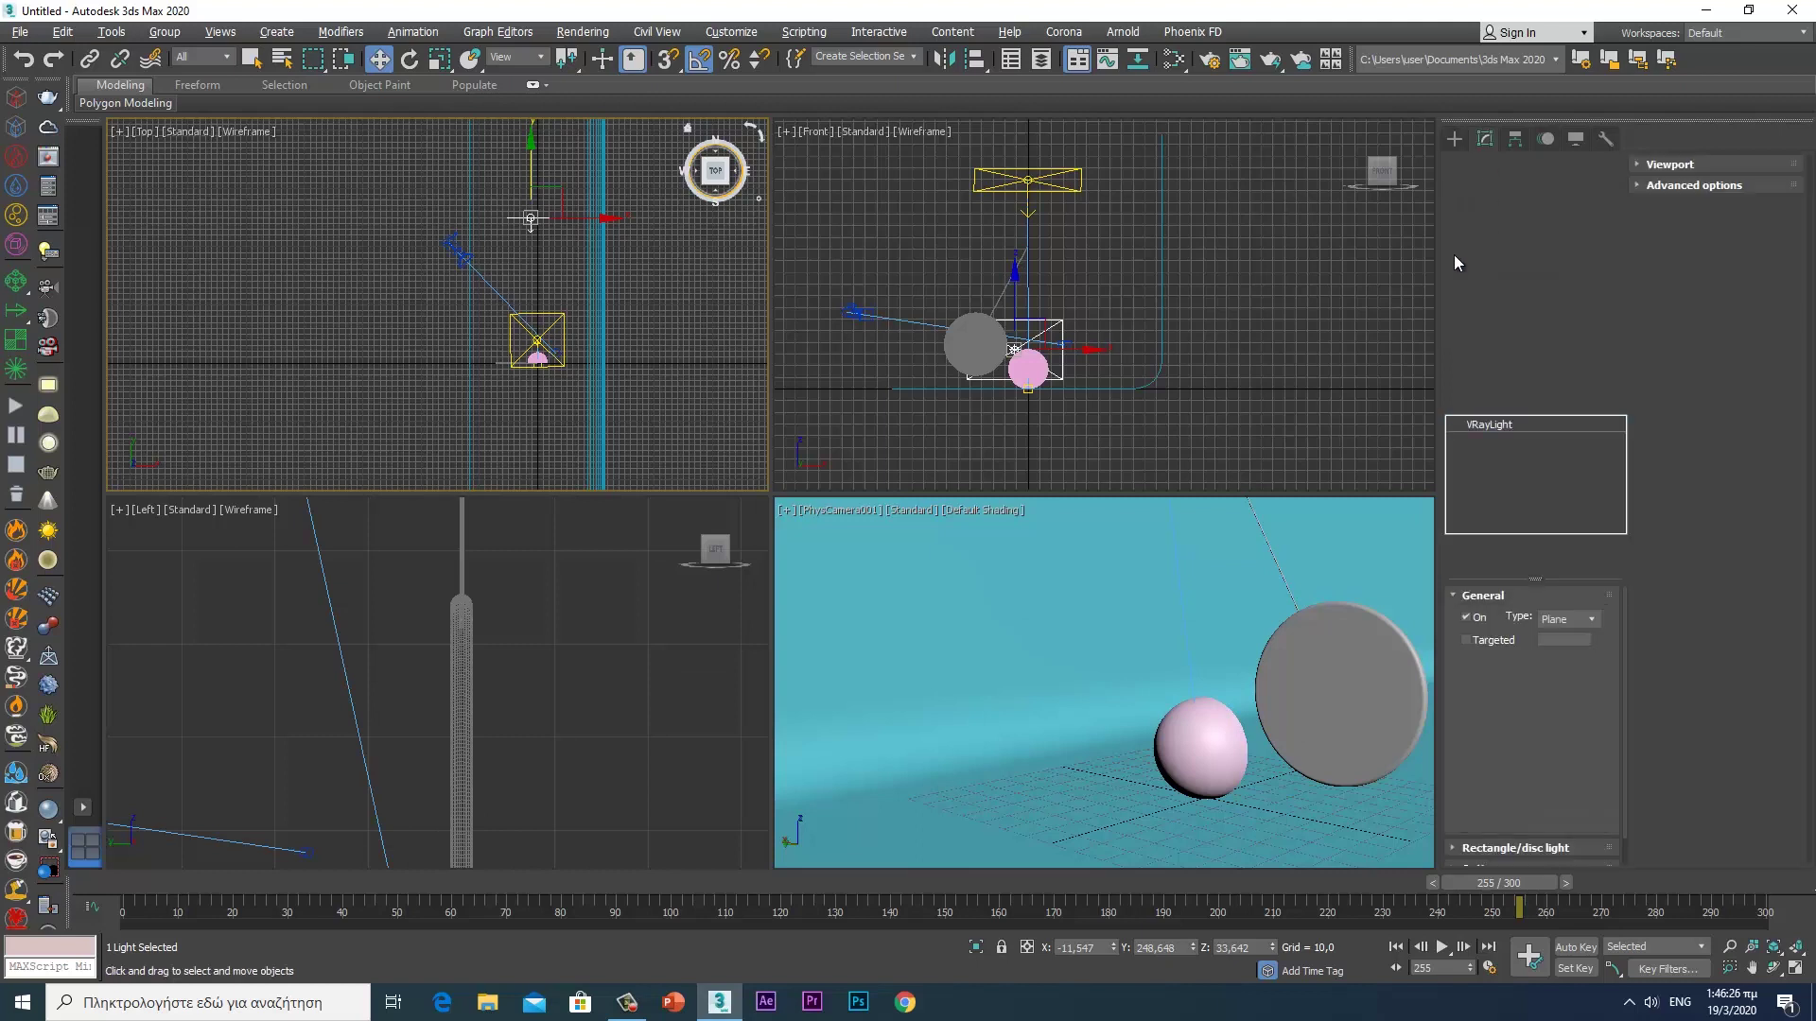
left_click(1508, 716)
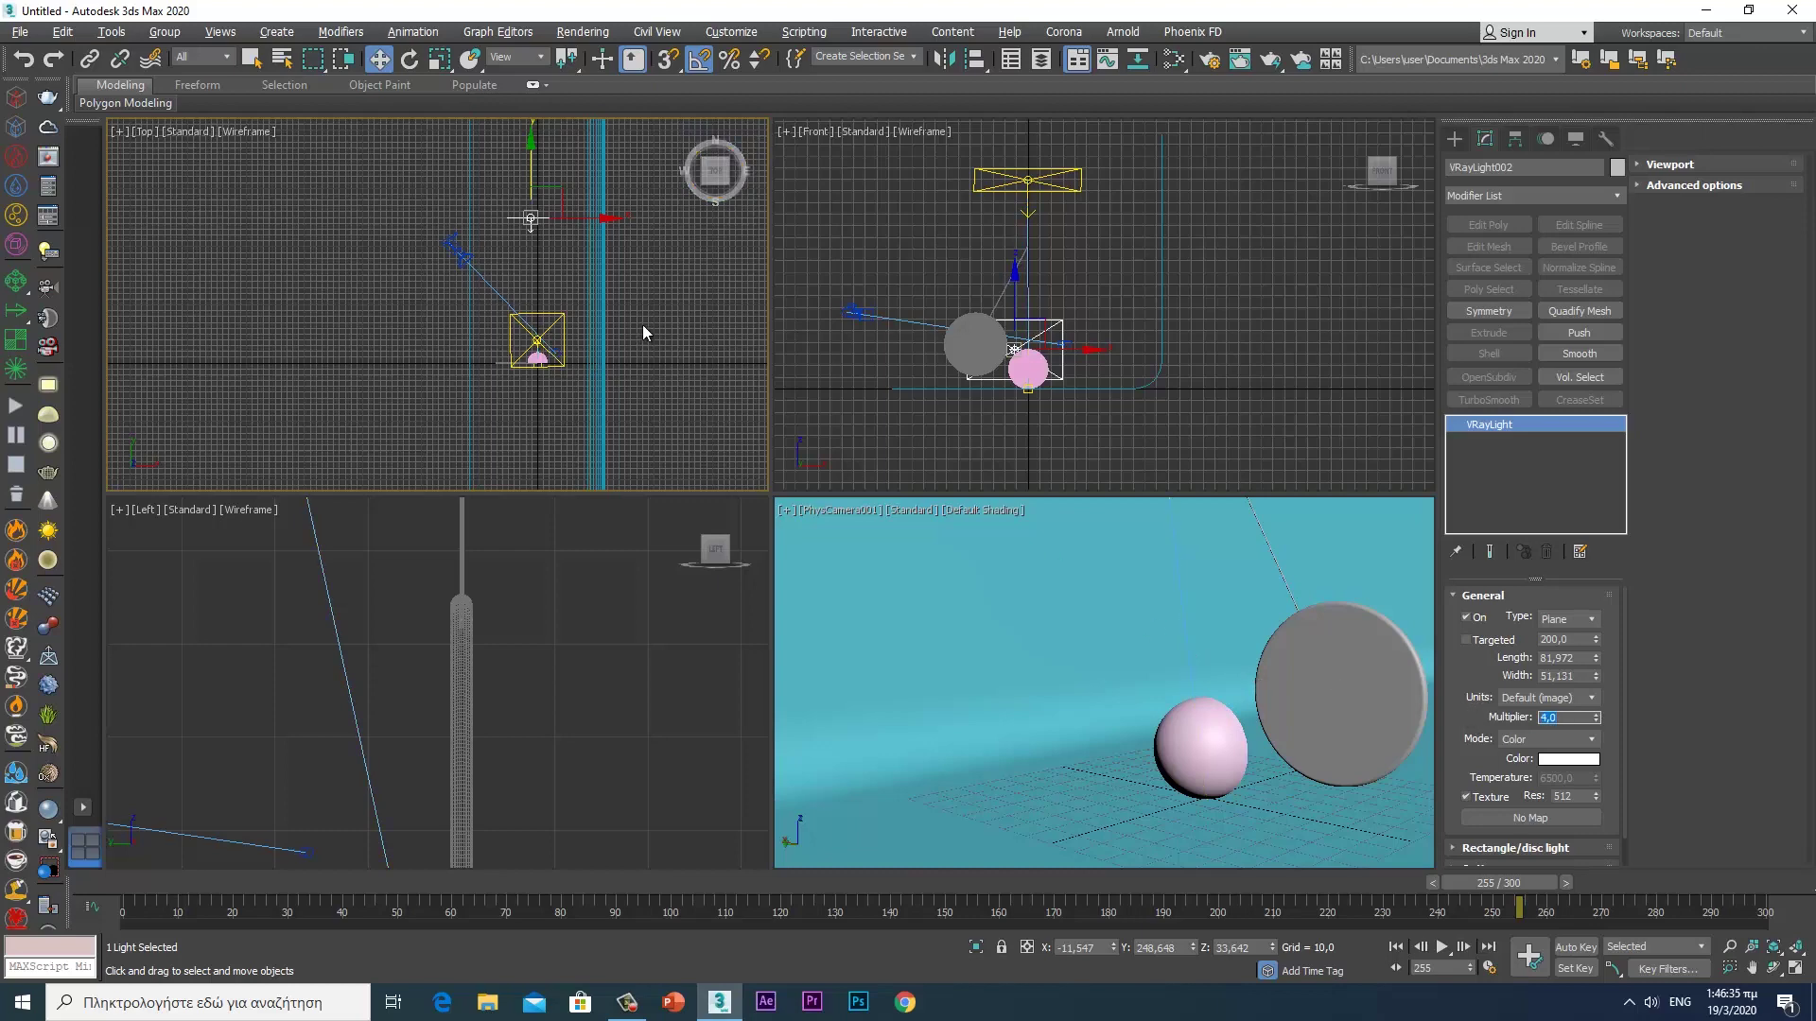
mouse_move(558, 188)
left_mouse_down("shift")
mouse_move(343, 230)
mouse_move(399, 258)
left_mouse_up("shift")
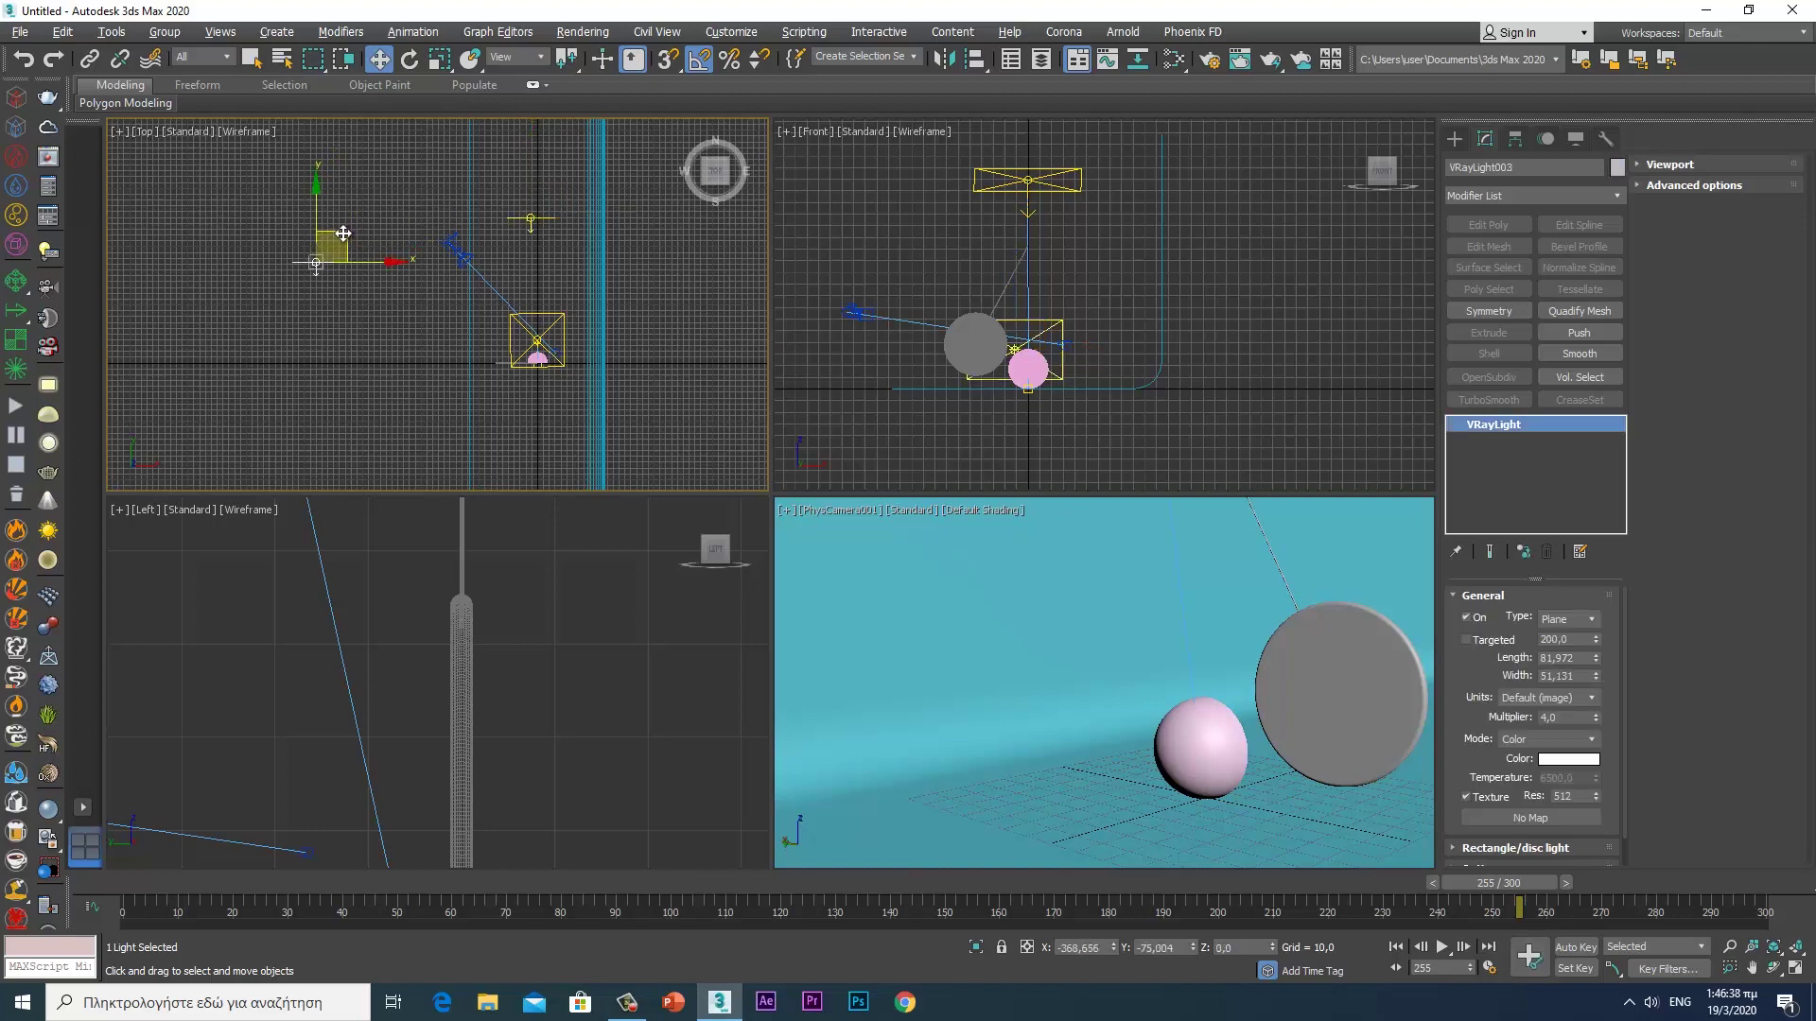
- Confirm the clone as one copy, VRayLight003, and rotate it upright facing the ball
key("ctrl+v")
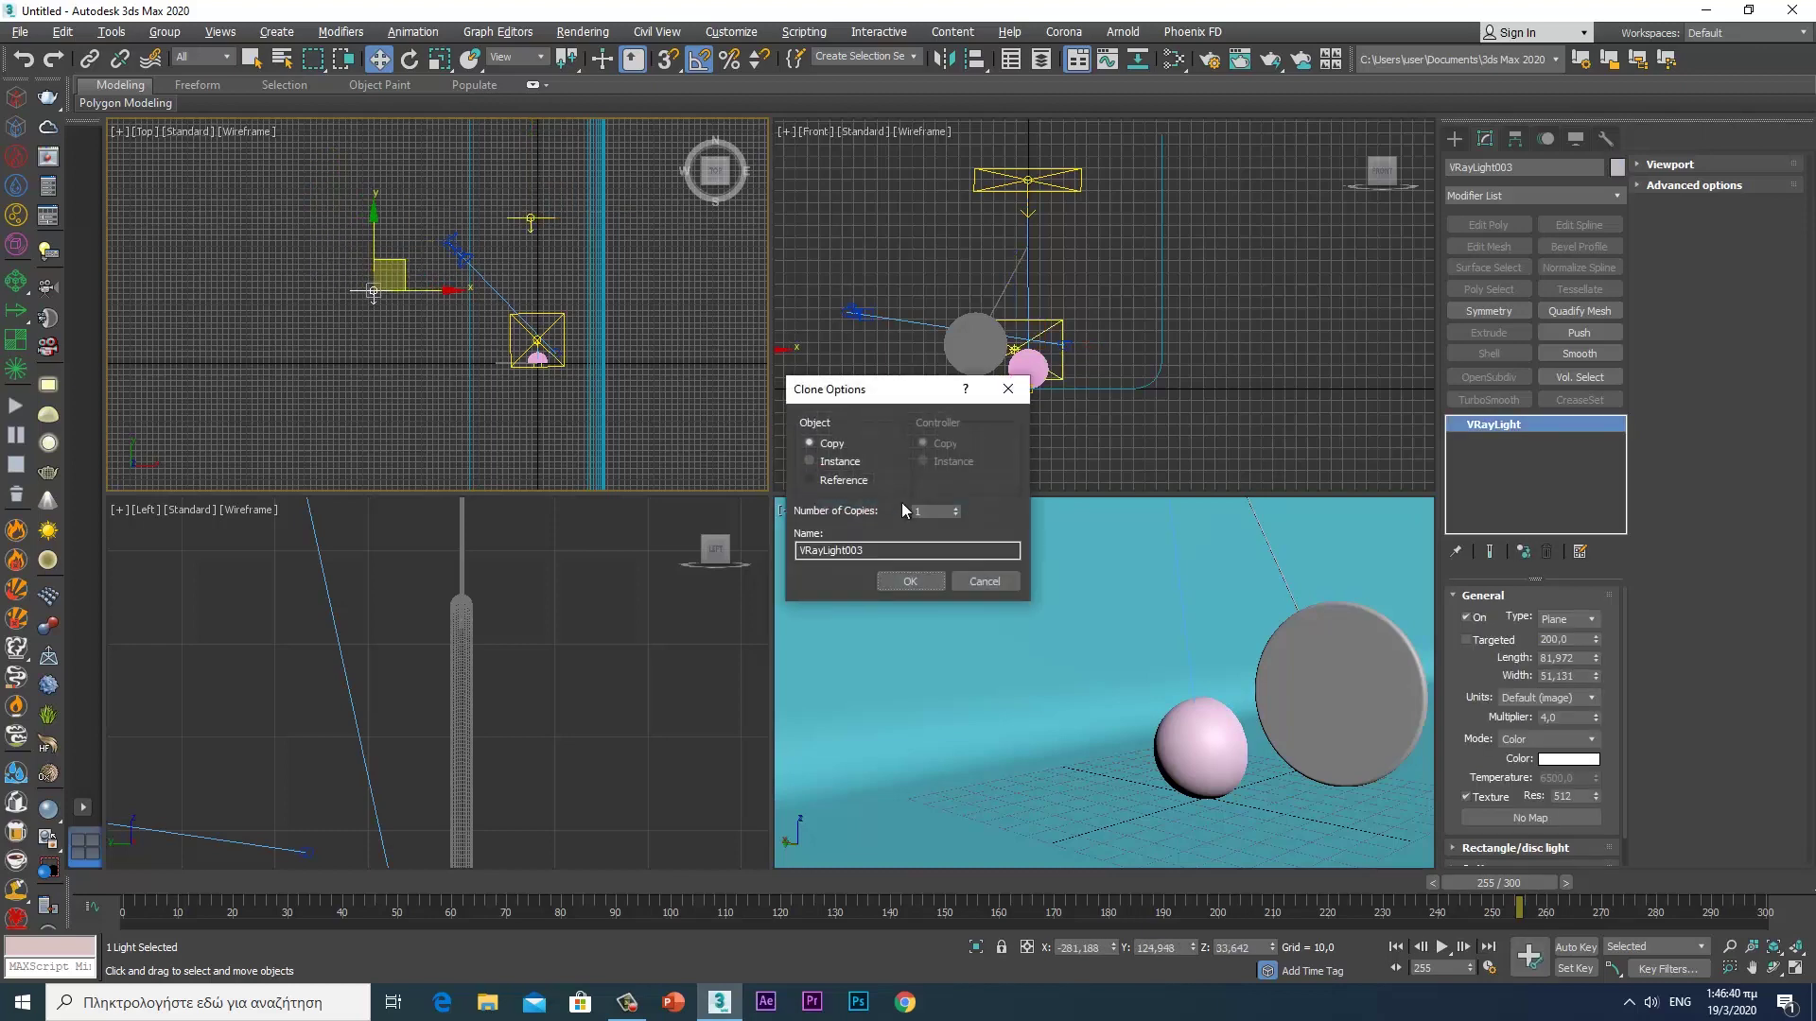
left_click(918, 584)
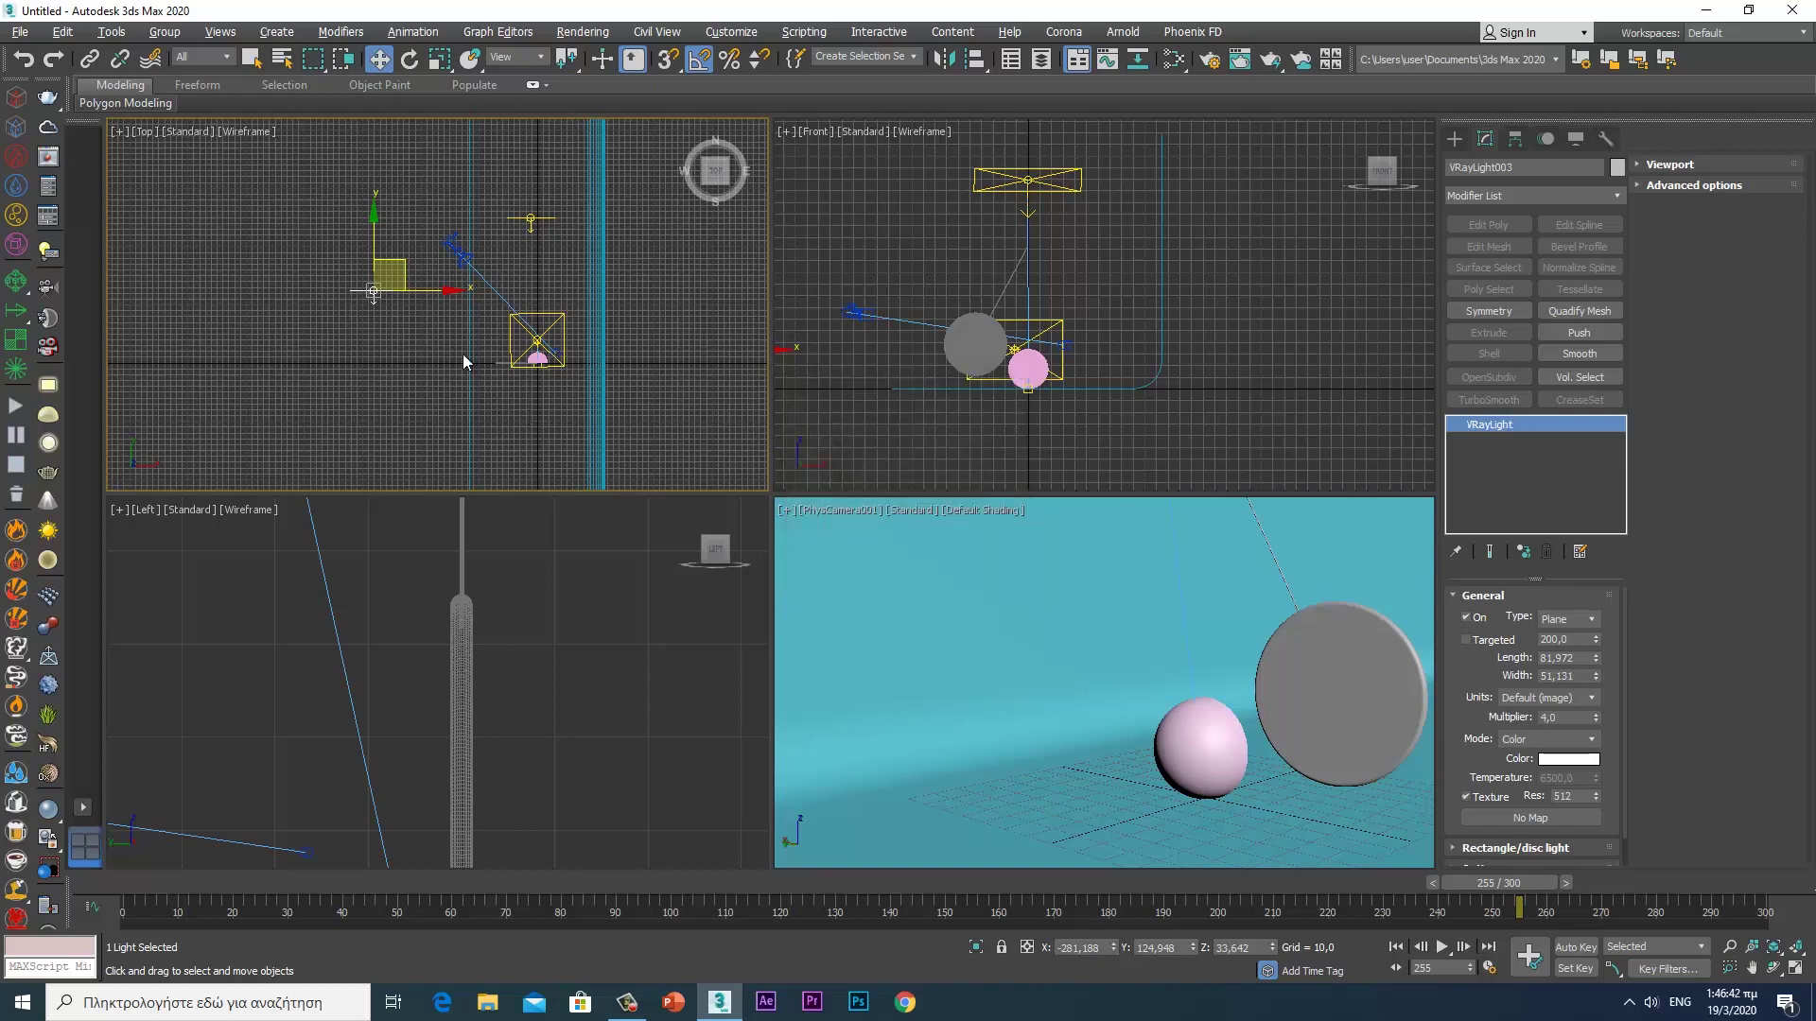
key("e")
left_click_drag(444, 269, 419, 205)
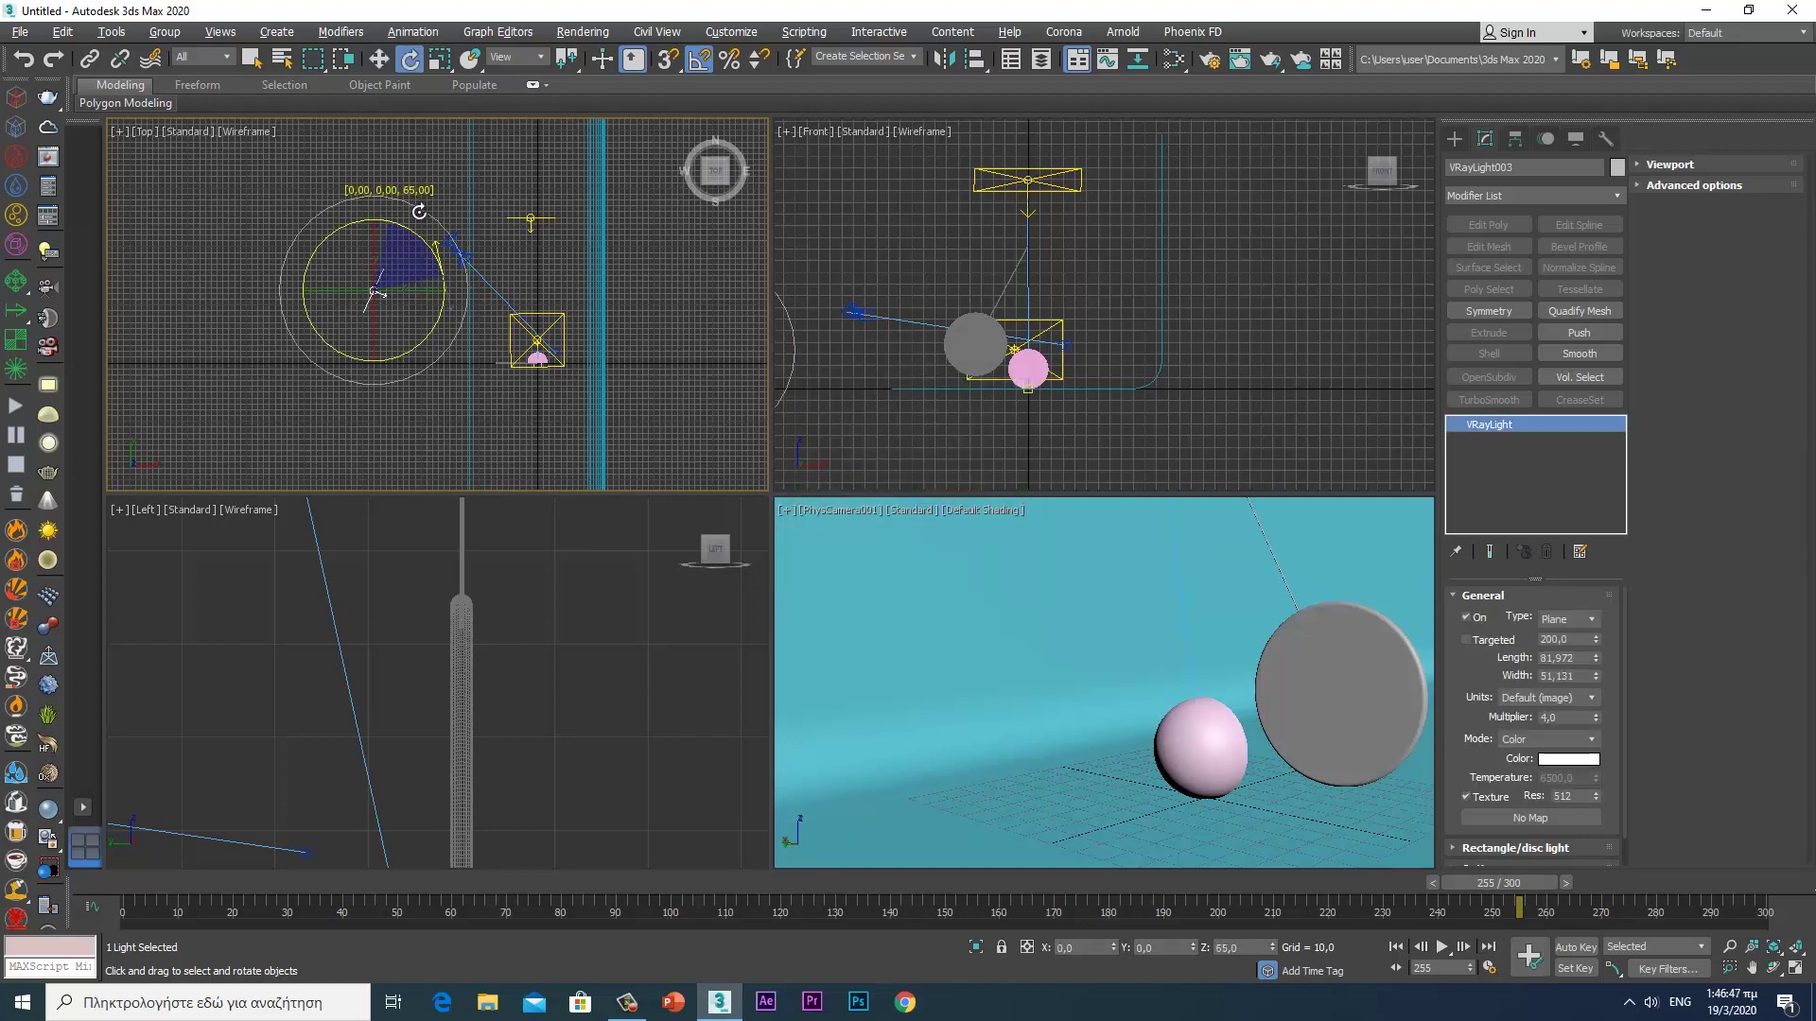
left_click_drag(419, 212, 419, 212)
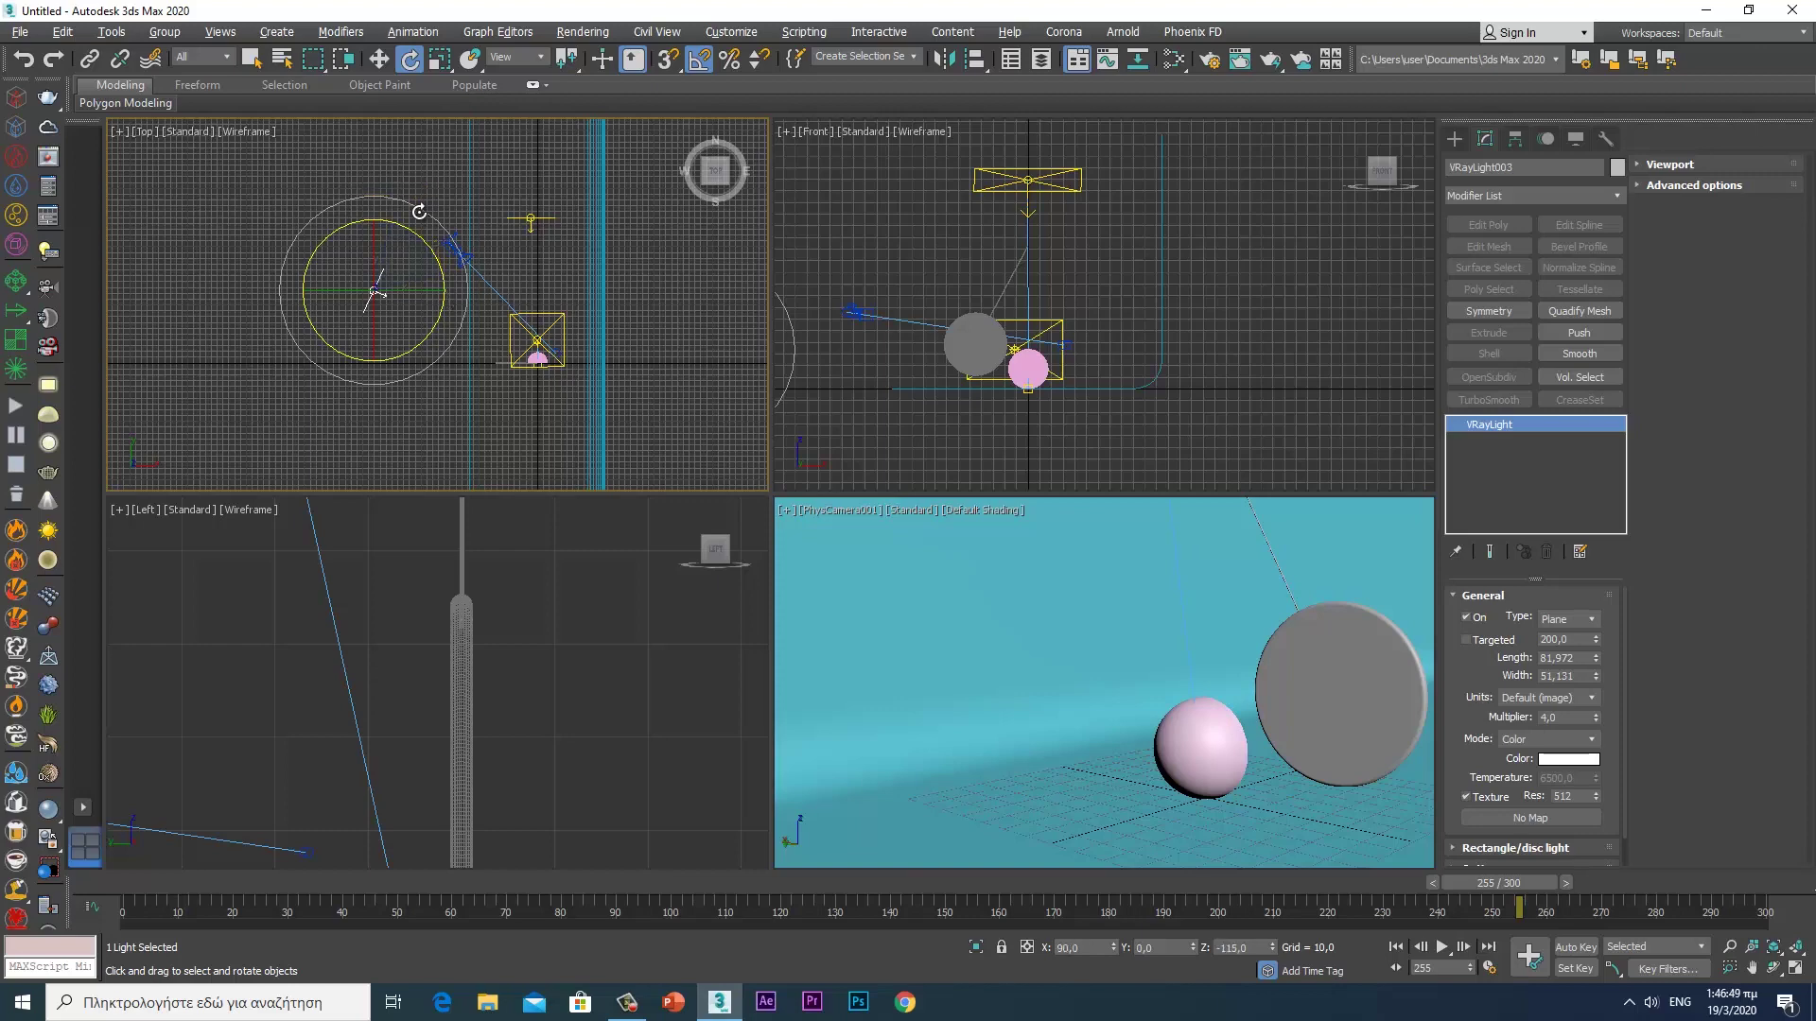
- Raise VRayLight002 higher above the ball in the front view
left_click(1057, 318)
left_click(1058, 320)
right_click(1050, 323)
left_click(1067, 333)
left_click_drag(1017, 295, 1014, 203)
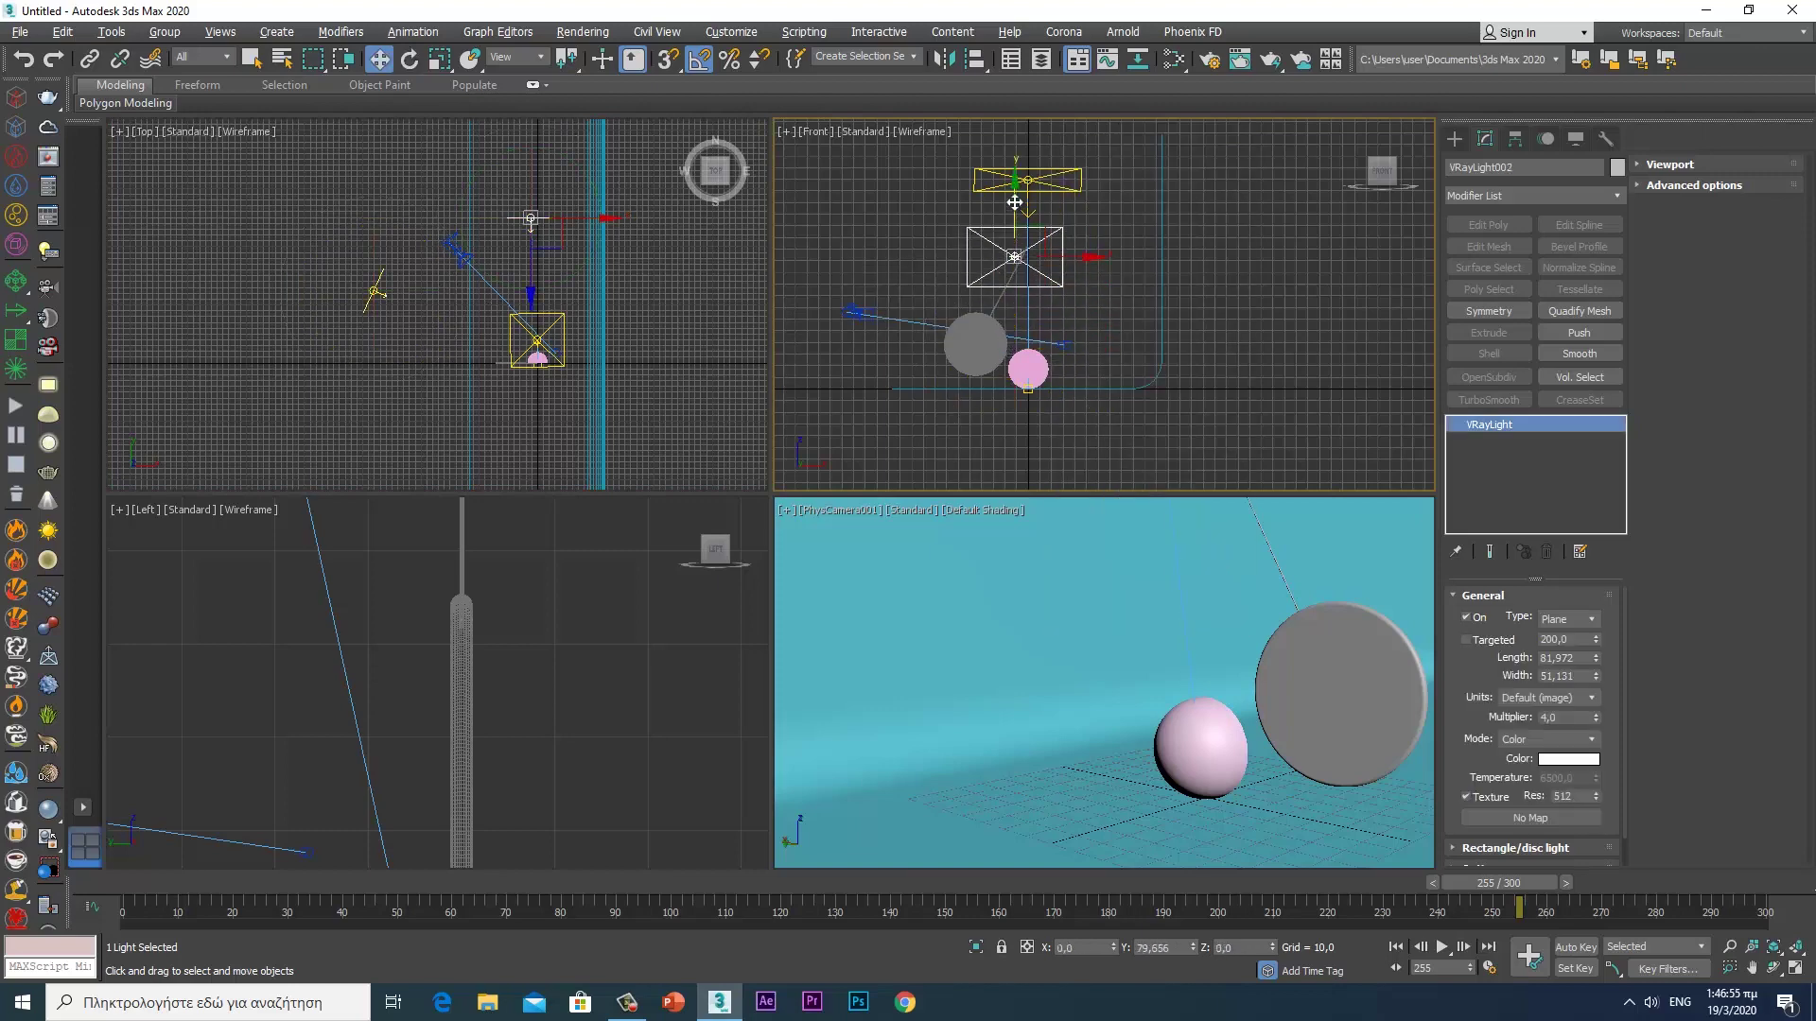
- Make VRayLight002 targeted and zero its target's position to 0,0,0
left_click(1469, 640)
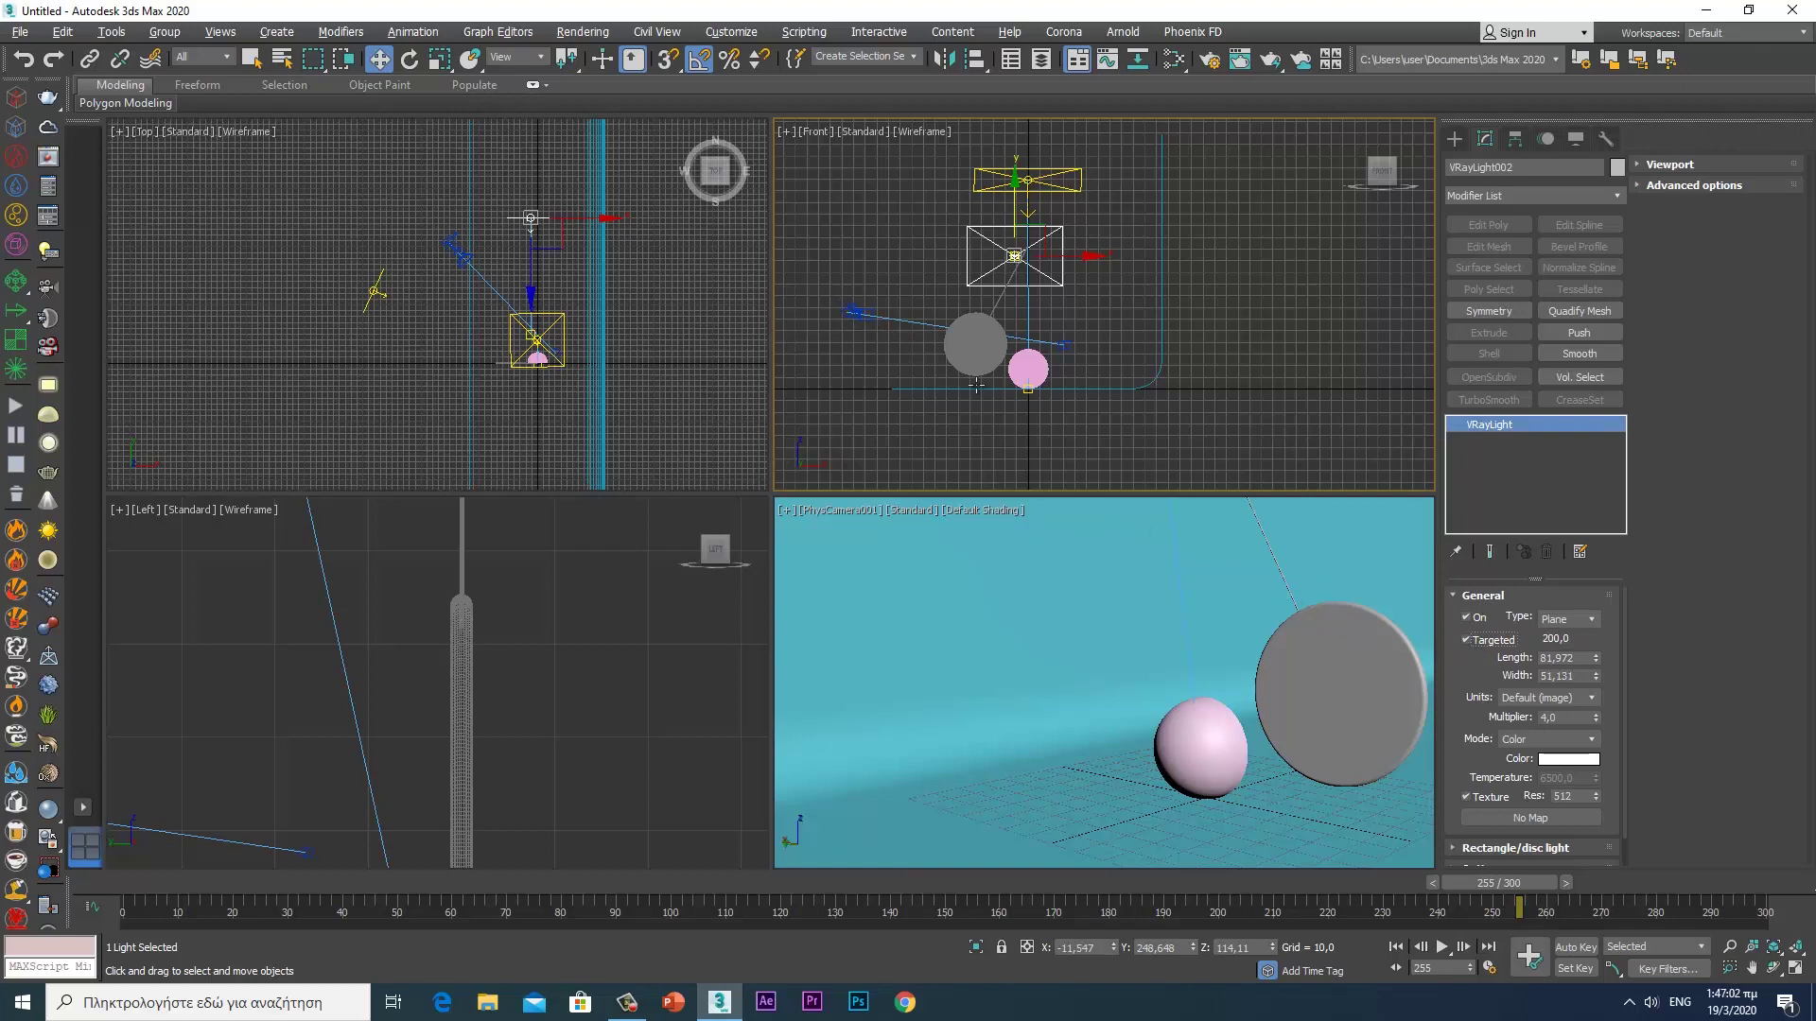
scroll(492, 720, "down", 5)
scroll(530, 690, "down", 3)
scroll(547, 674, "down", 3)
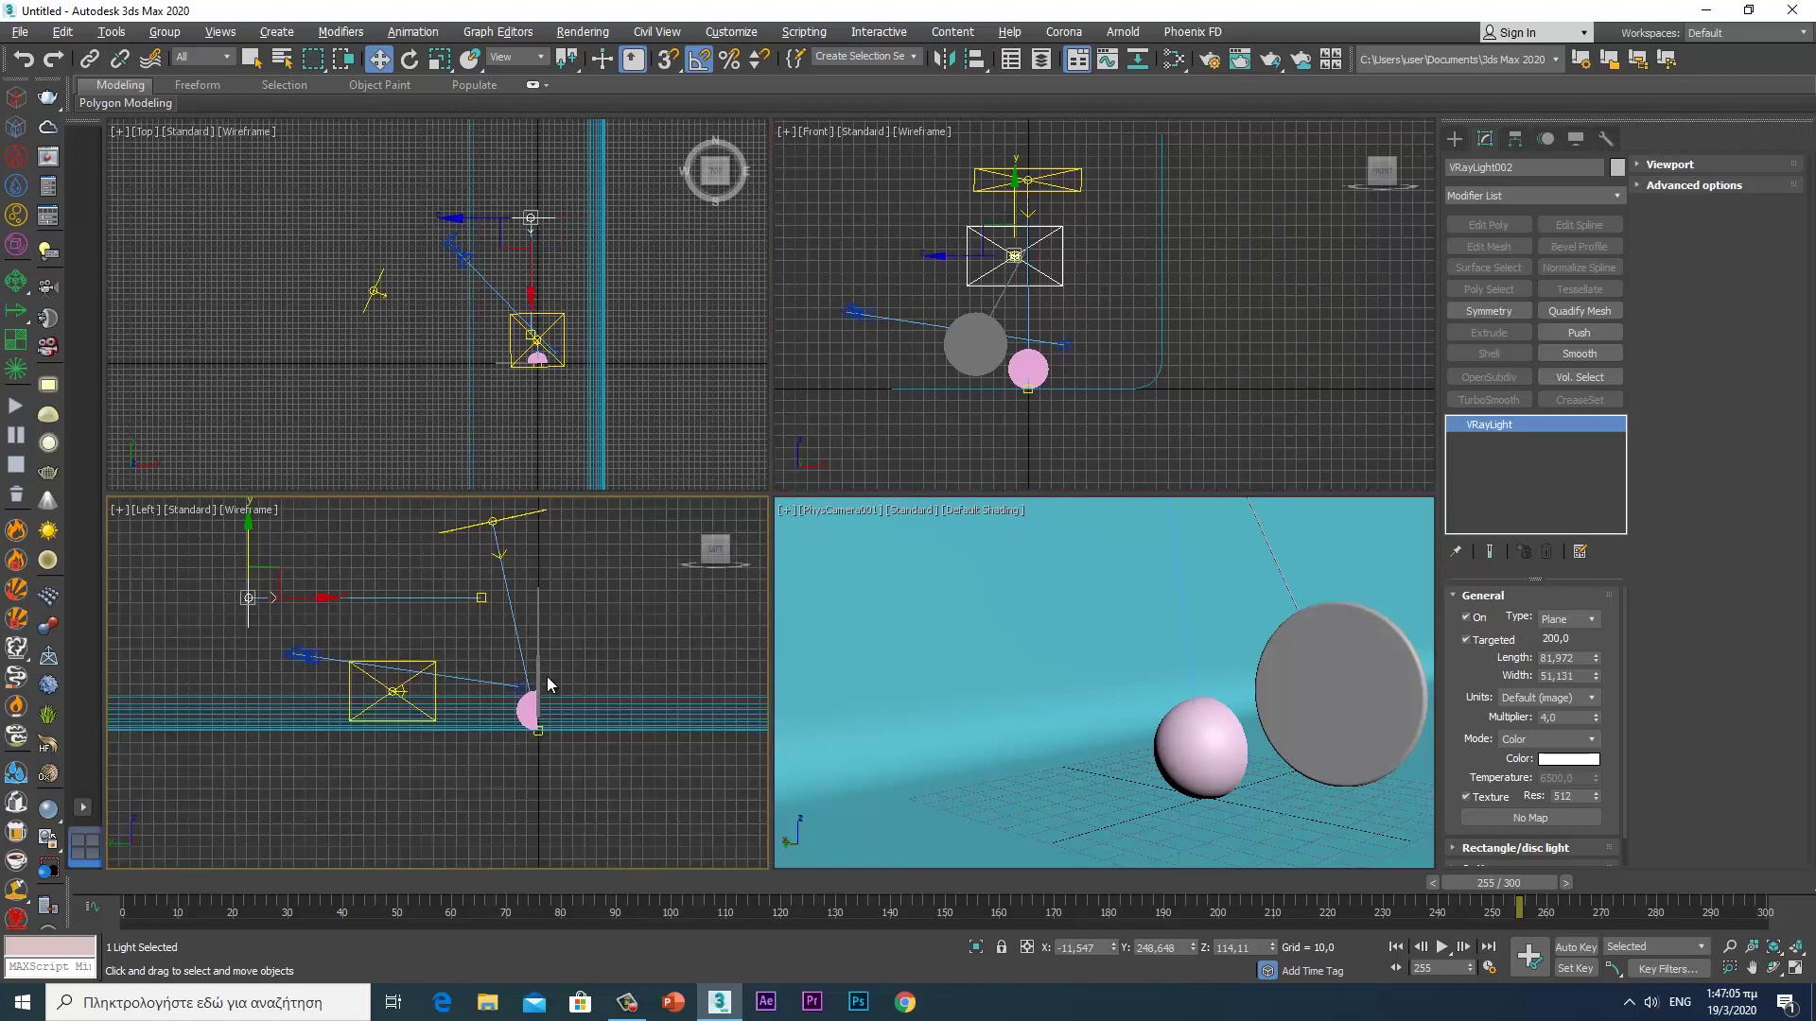
left_click(482, 600)
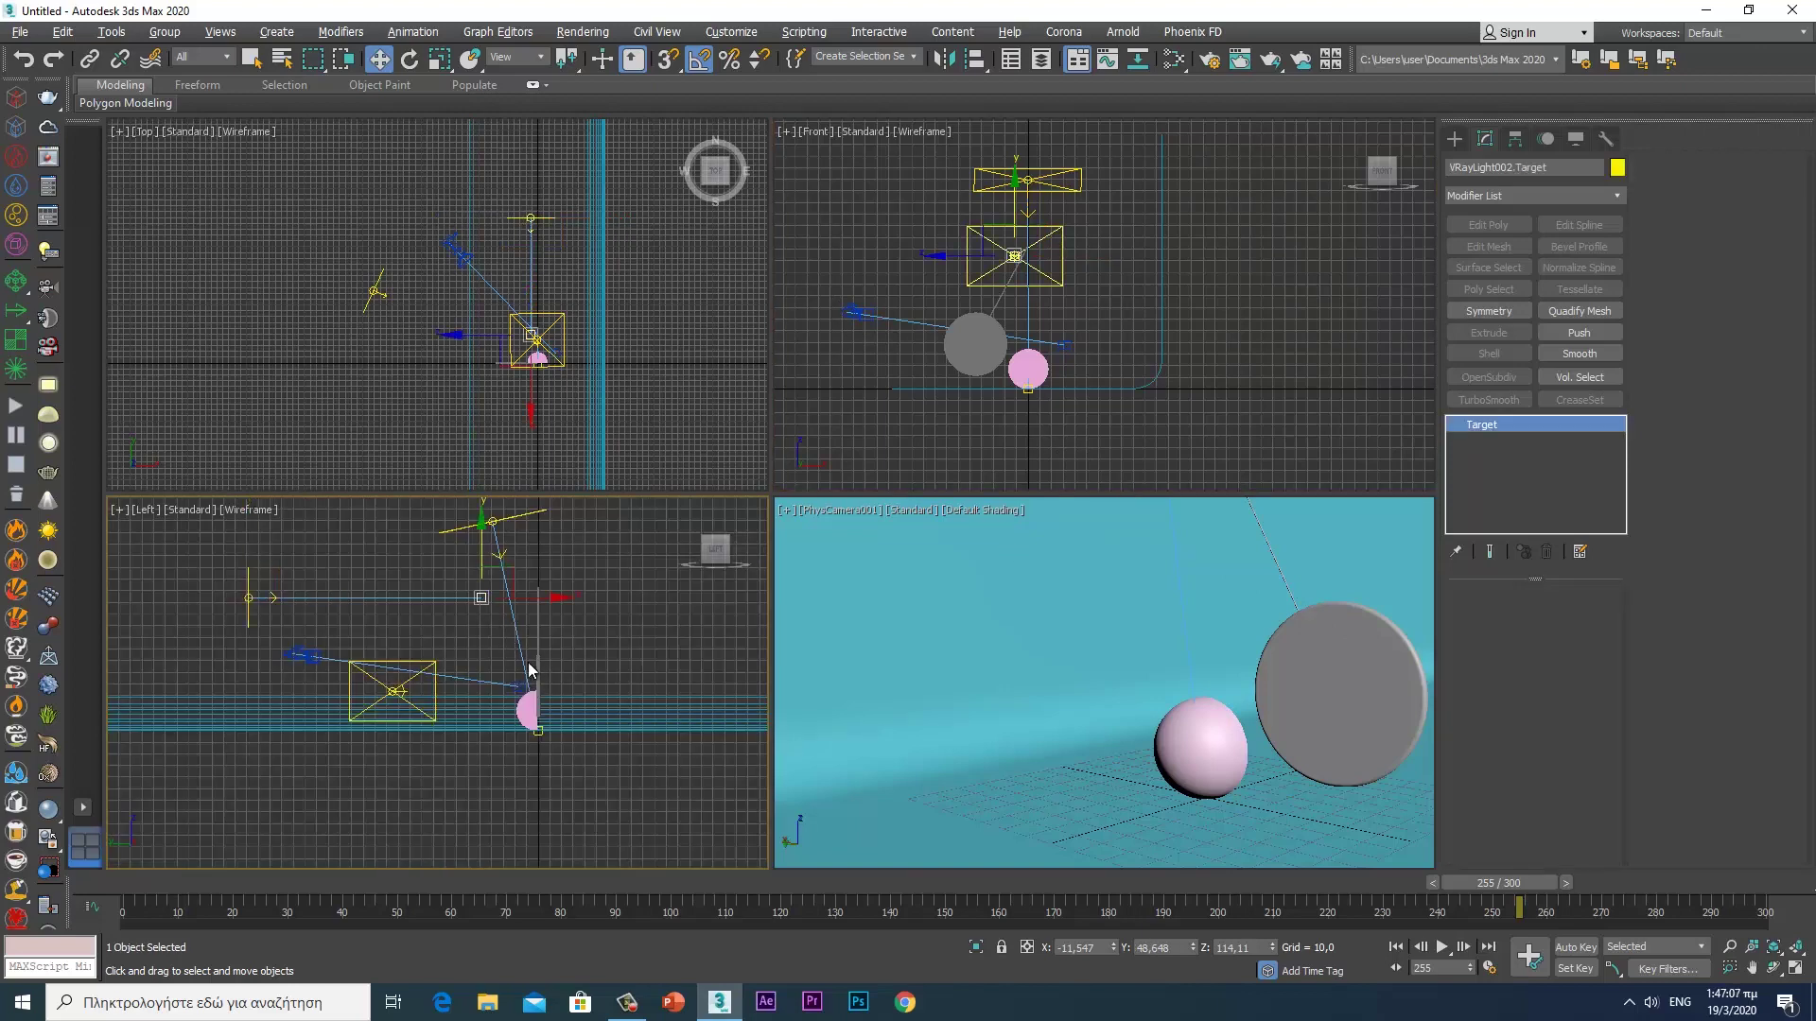
right_click(1195, 949)
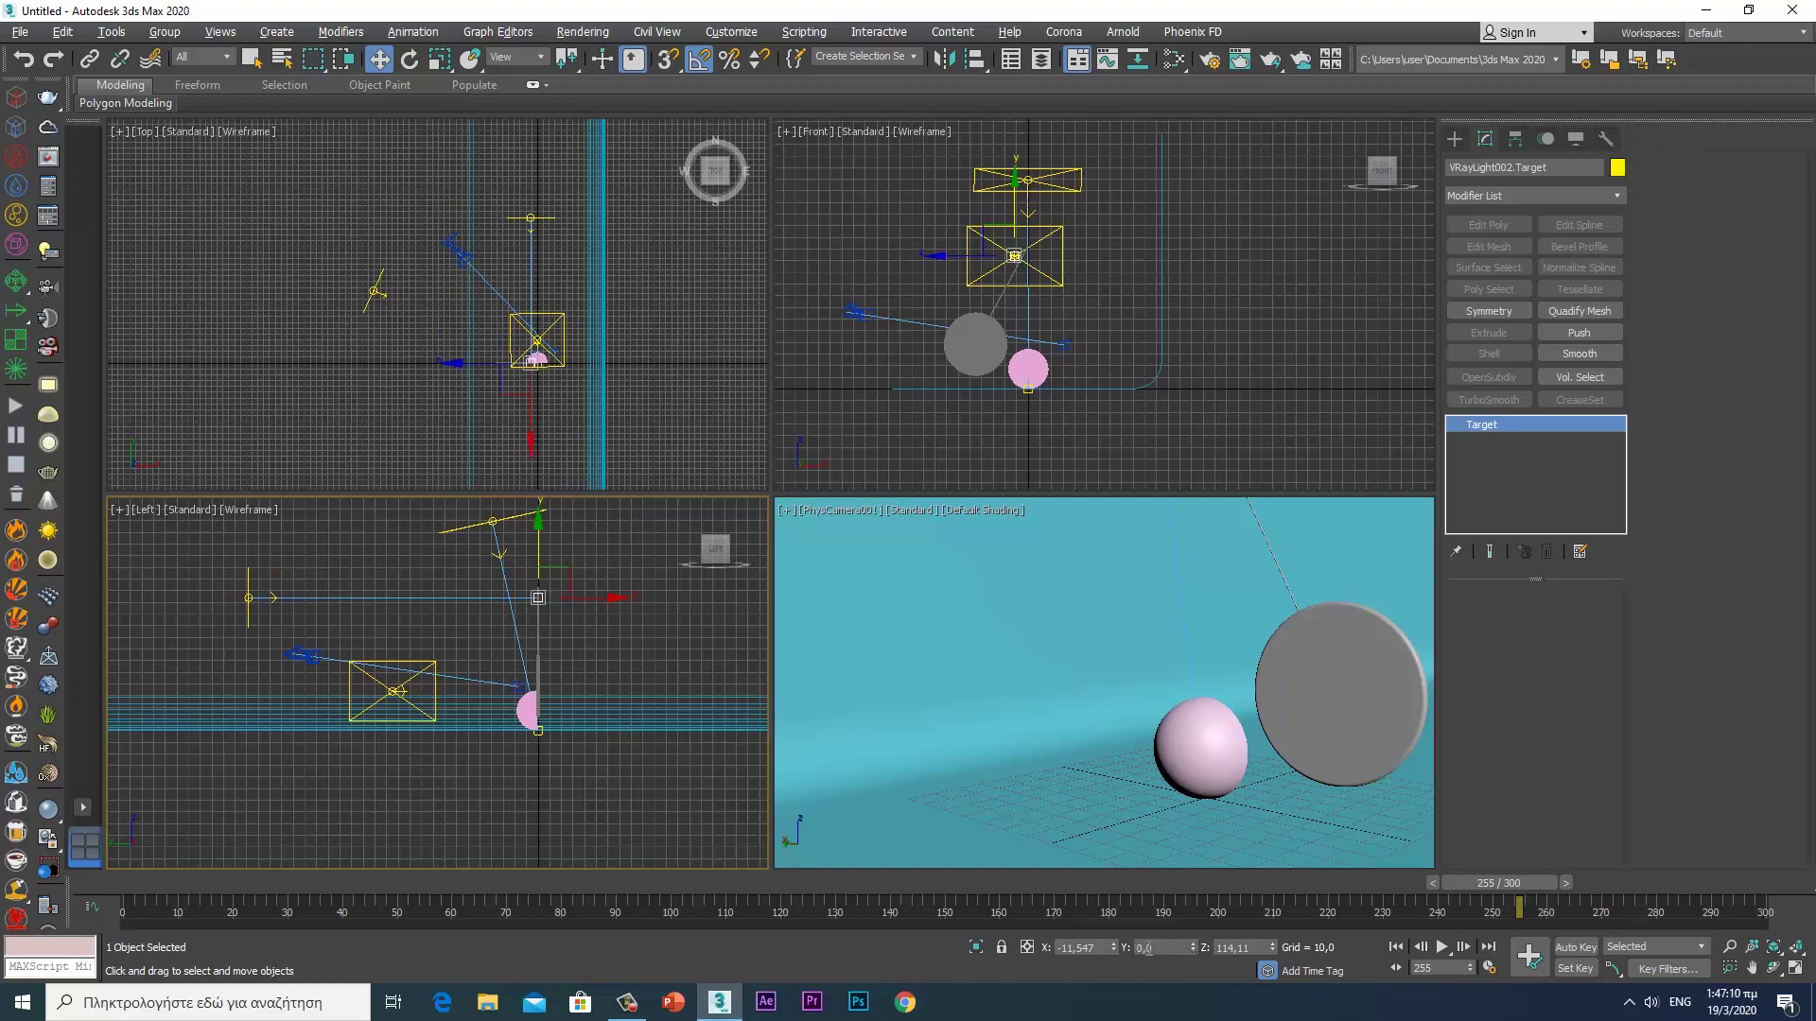
right_click(1114, 948)
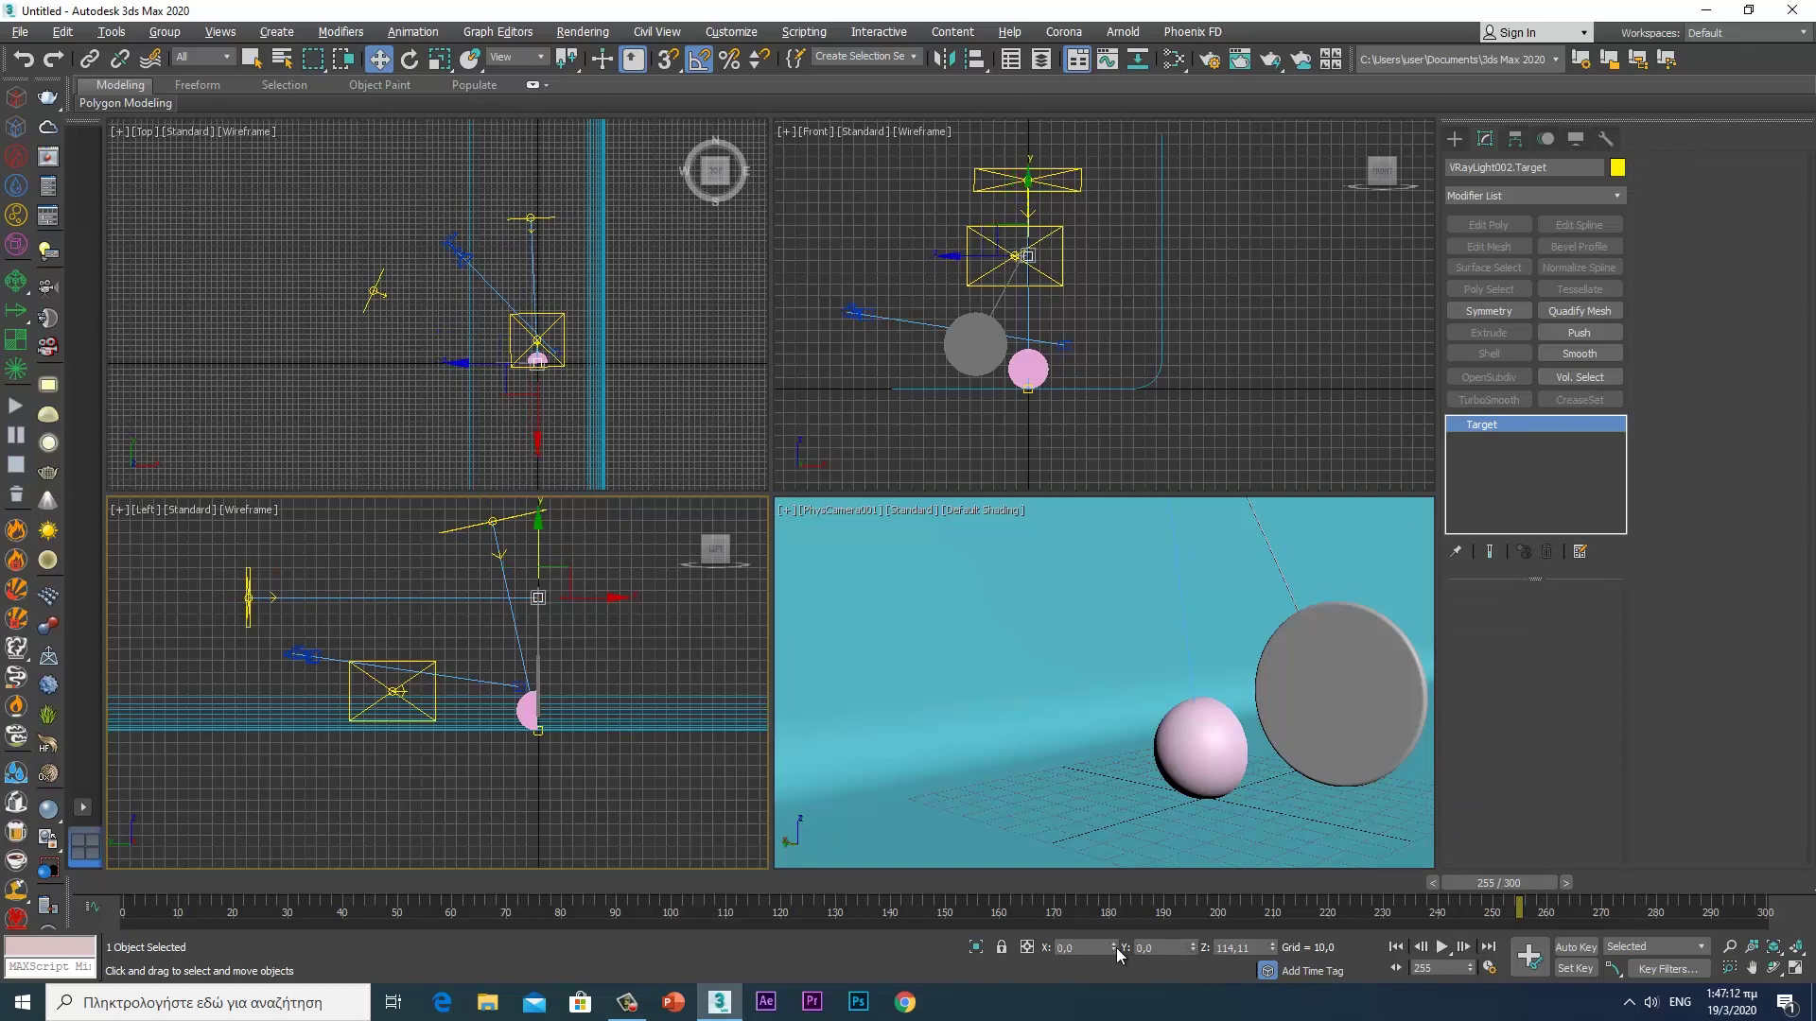
right_click(1273, 948)
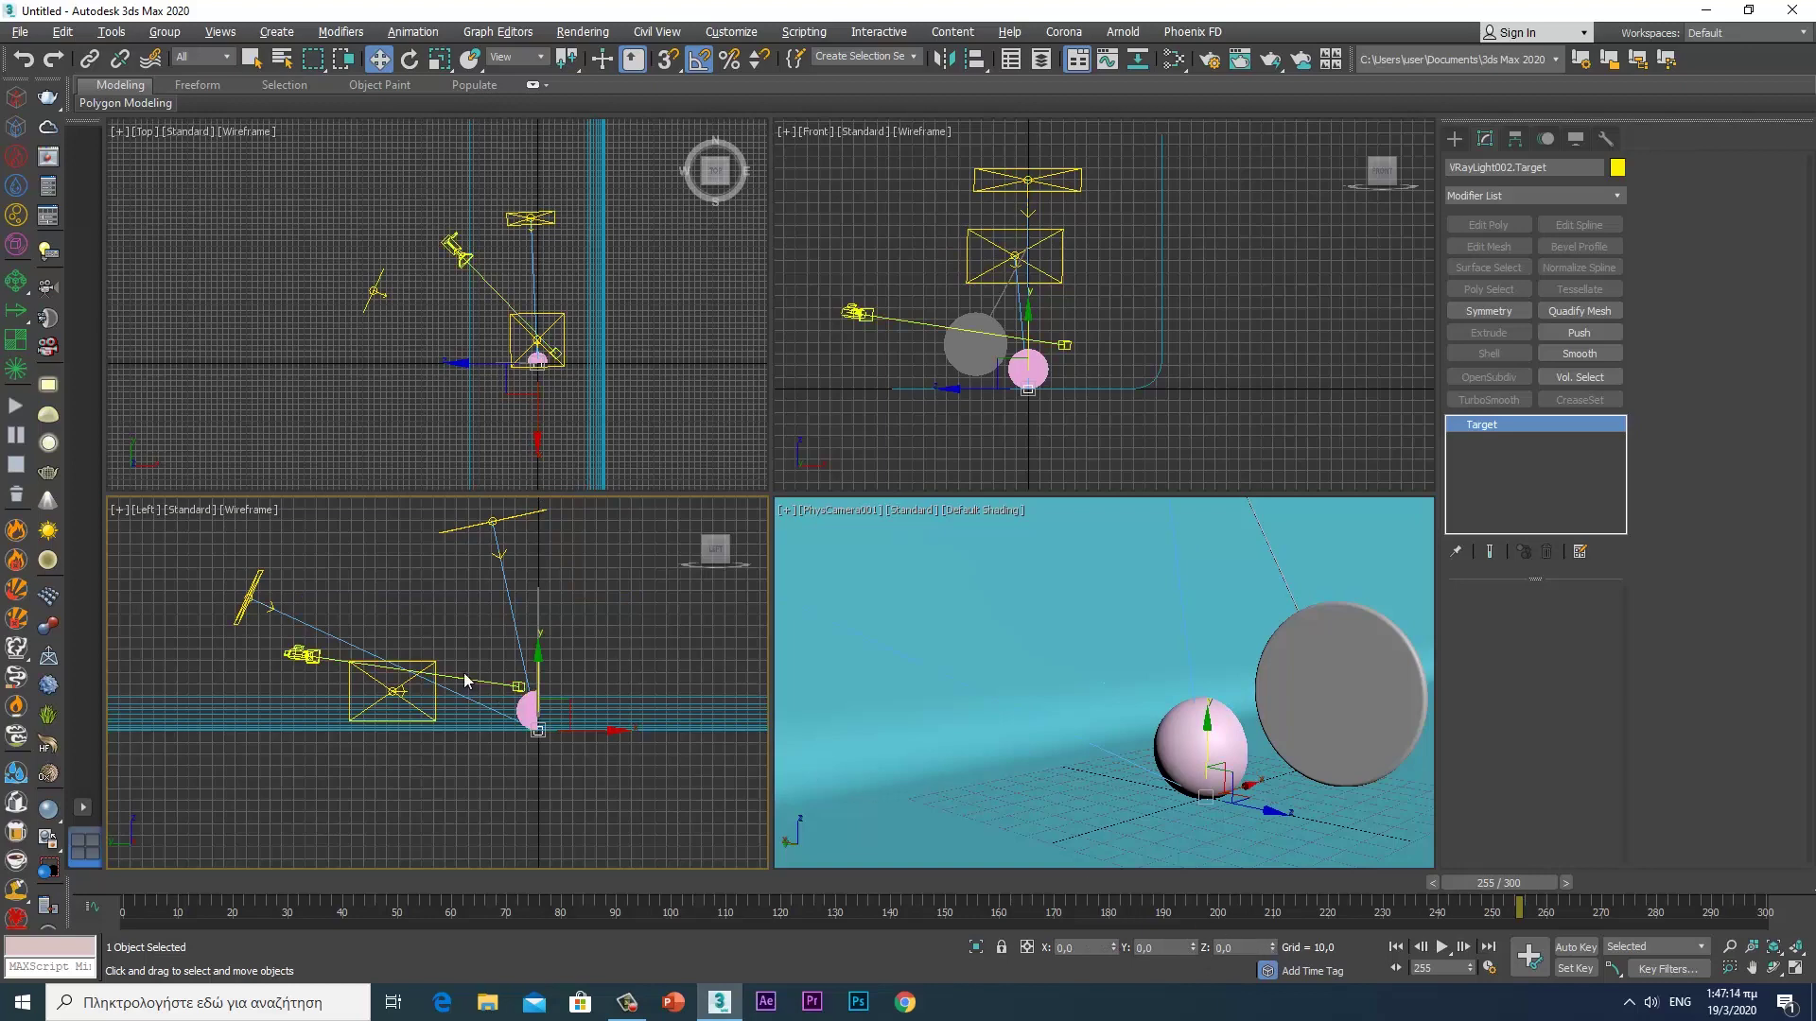
- Make VRayLight003 targeted at 0,0,0 and render the camera view
left_click(434, 660)
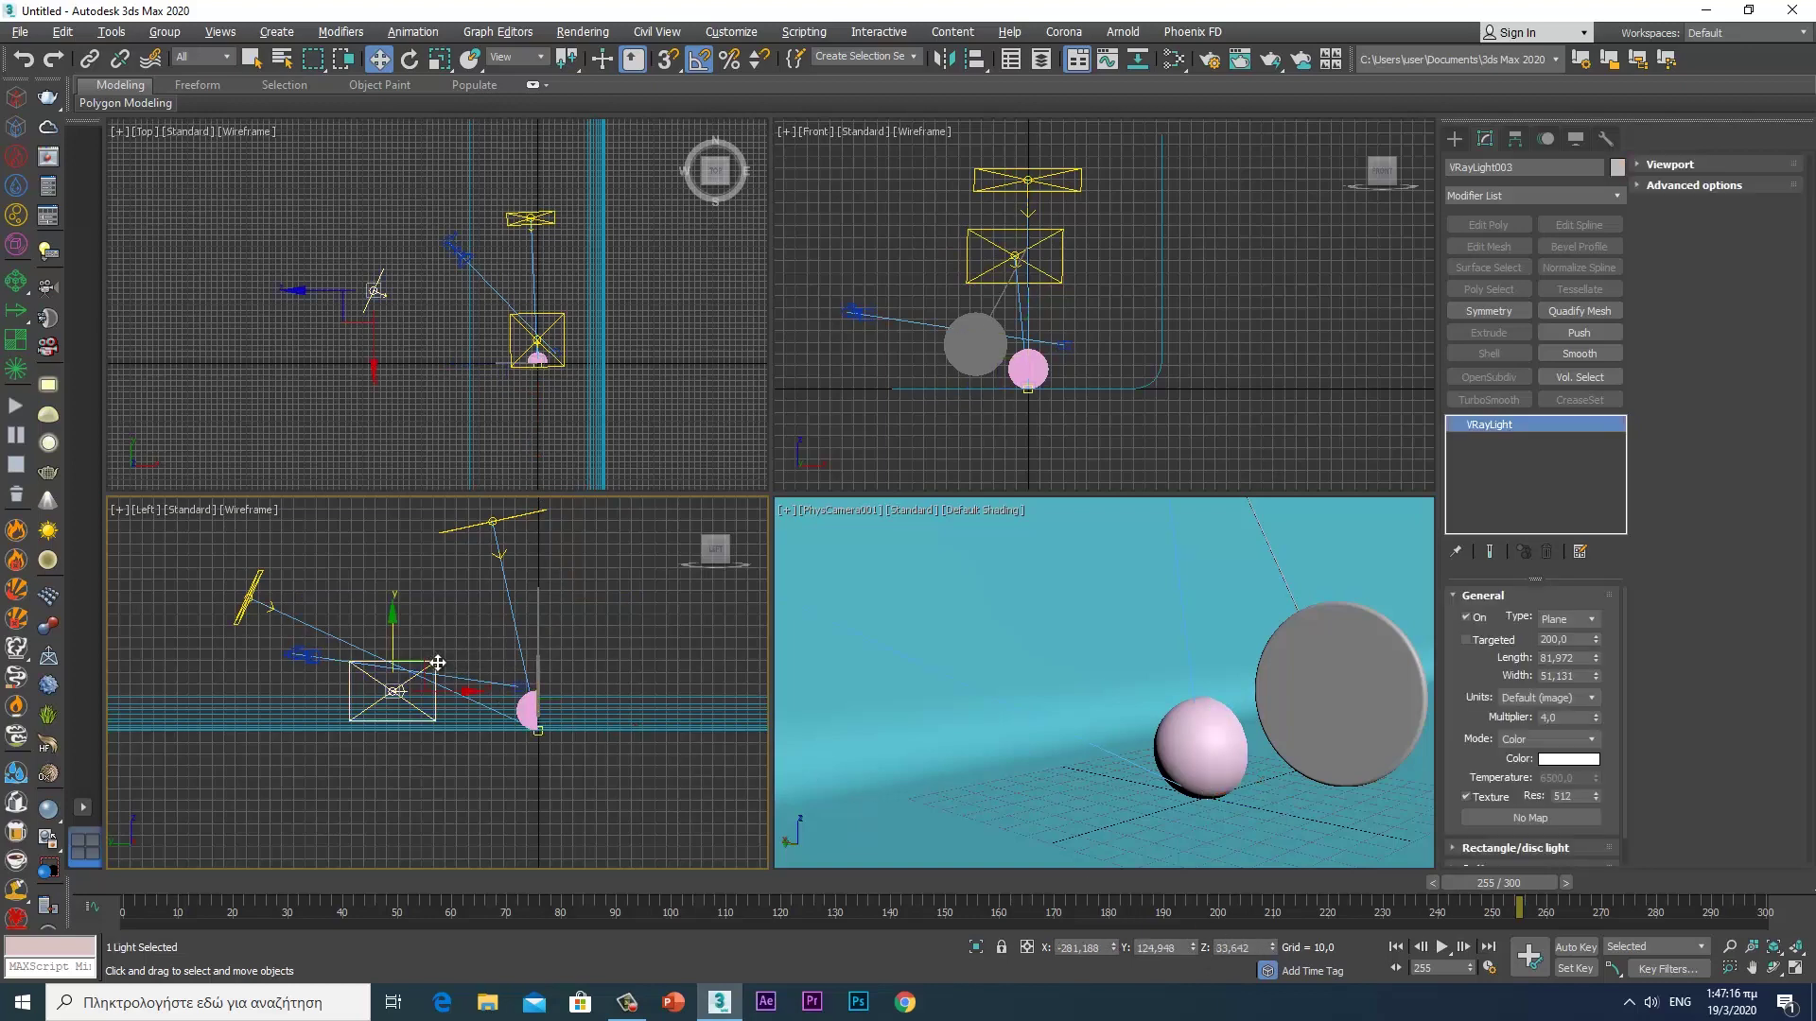
left_click(1466, 641)
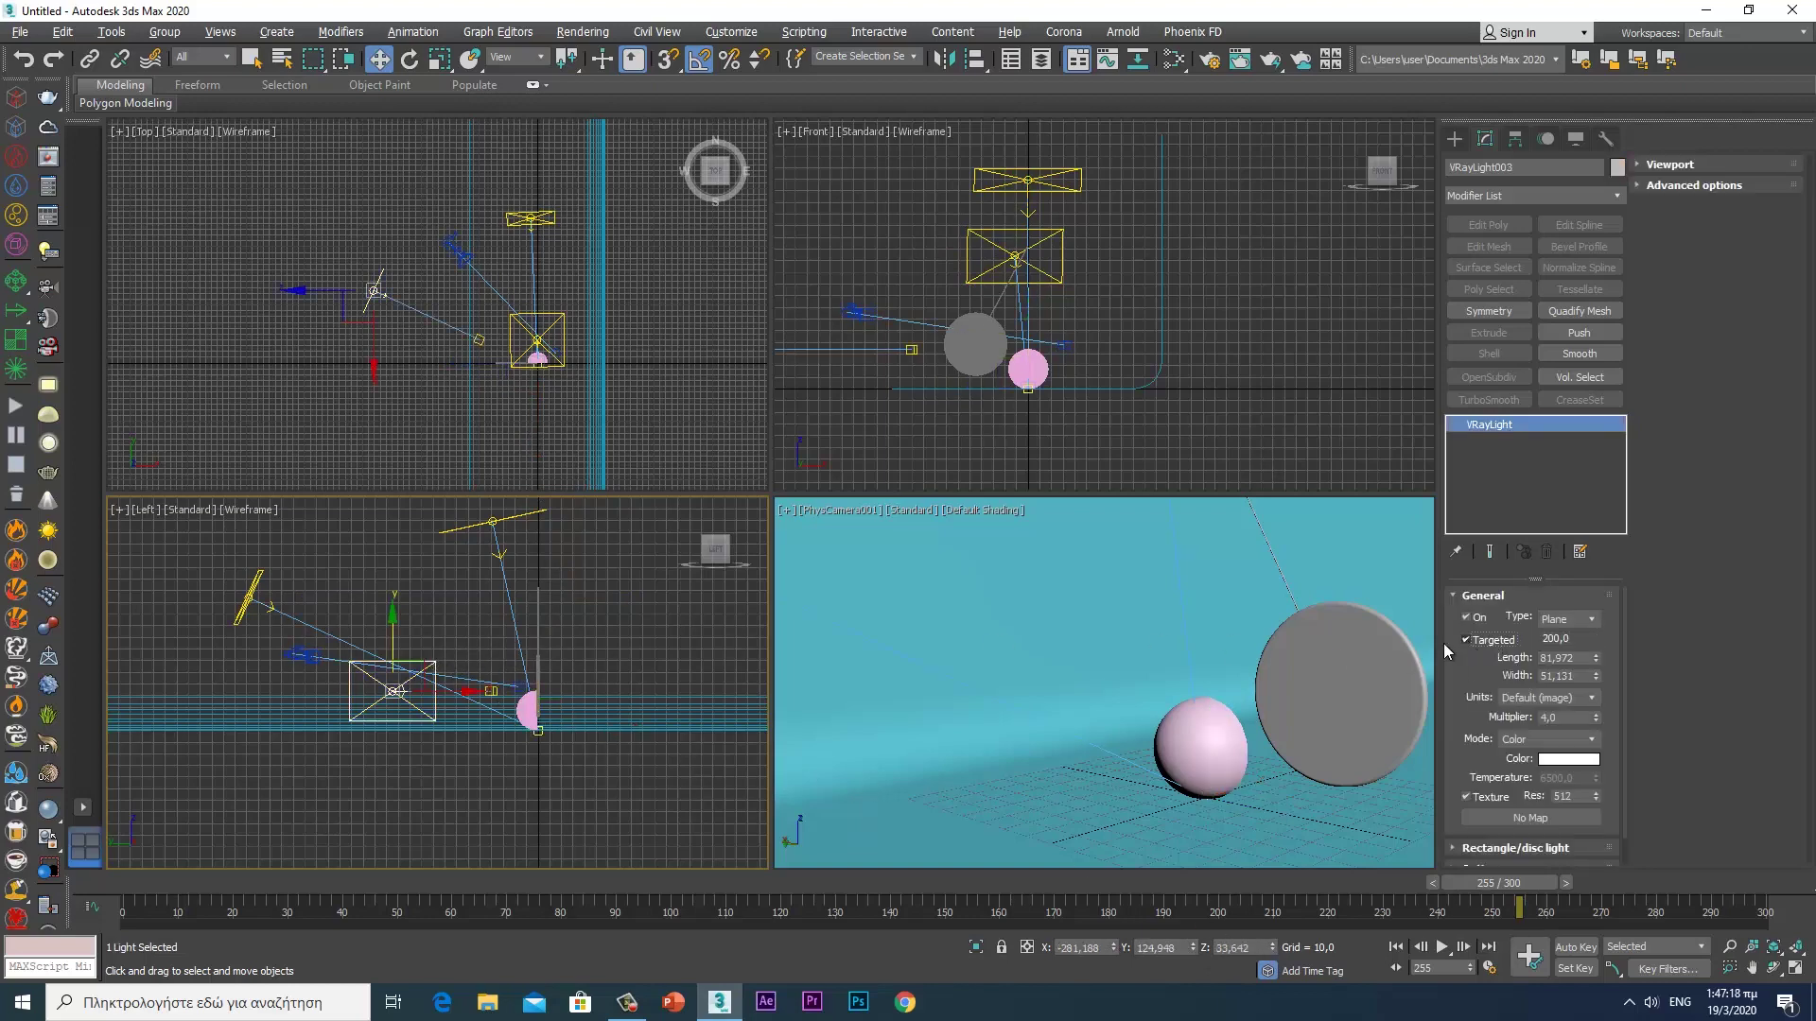
left_click(480, 340)
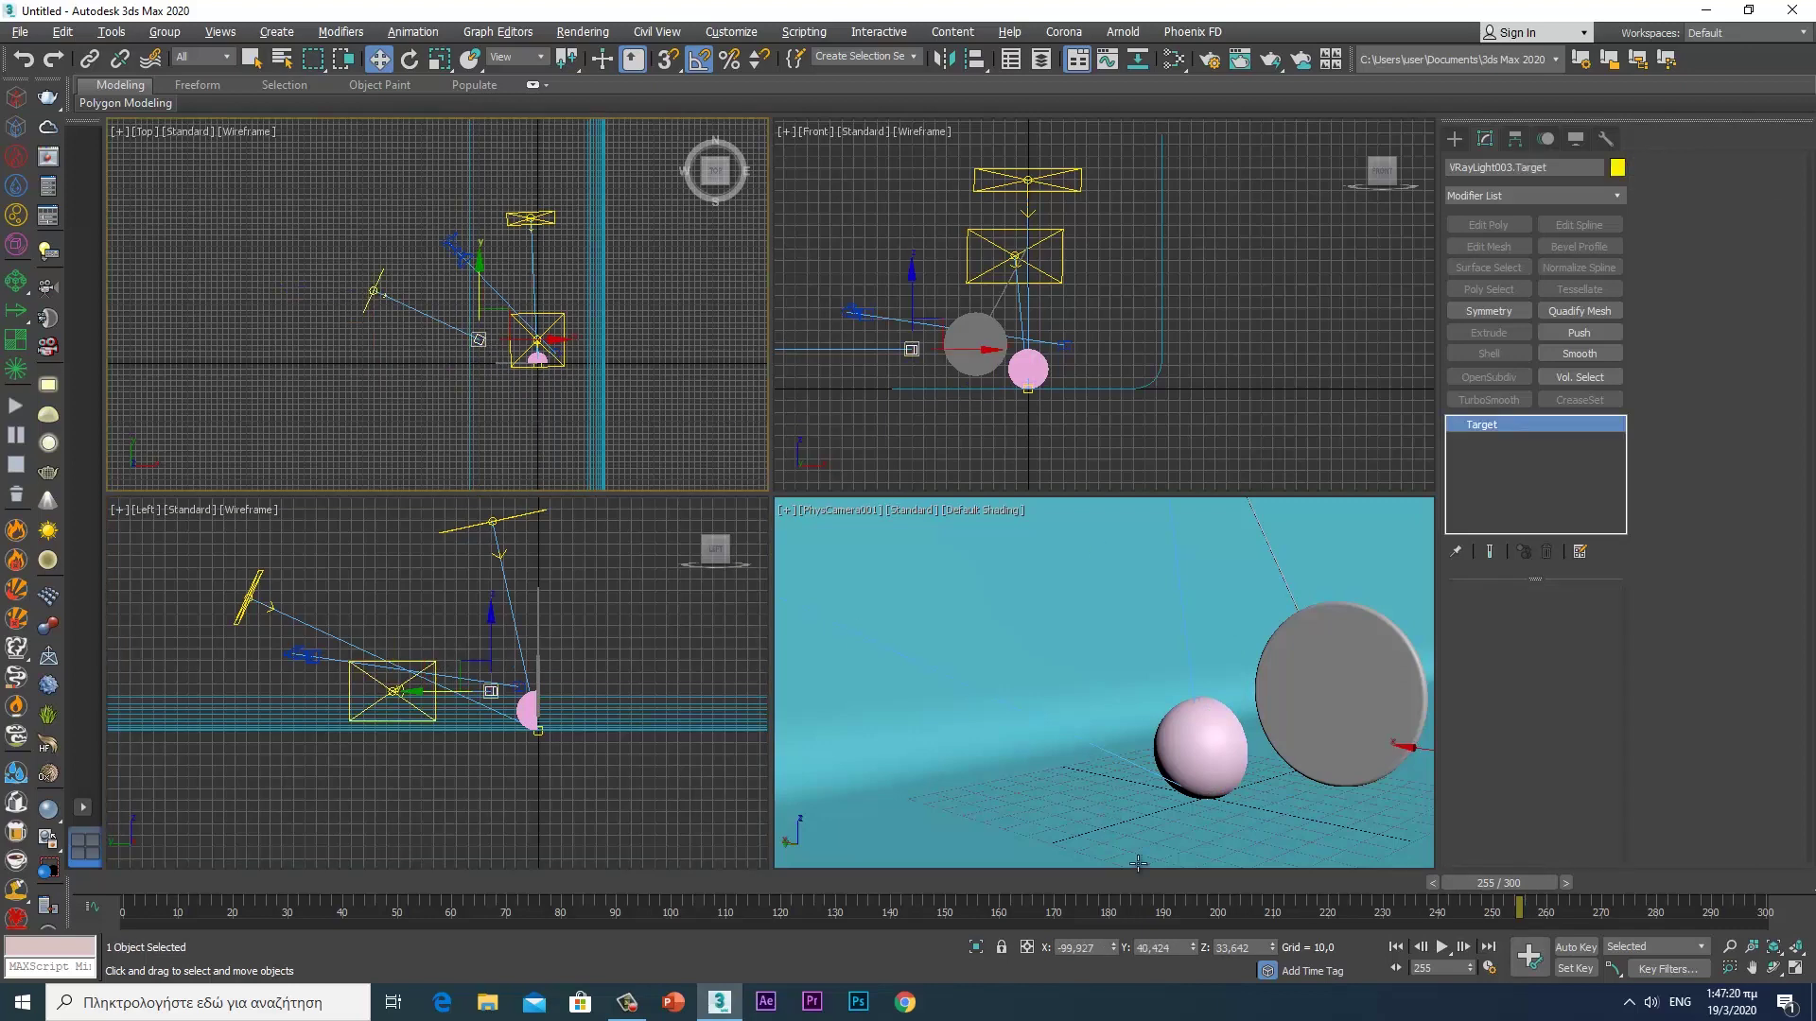
right_click(1193, 952)
right_click(1113, 949)
right_click(1274, 950)
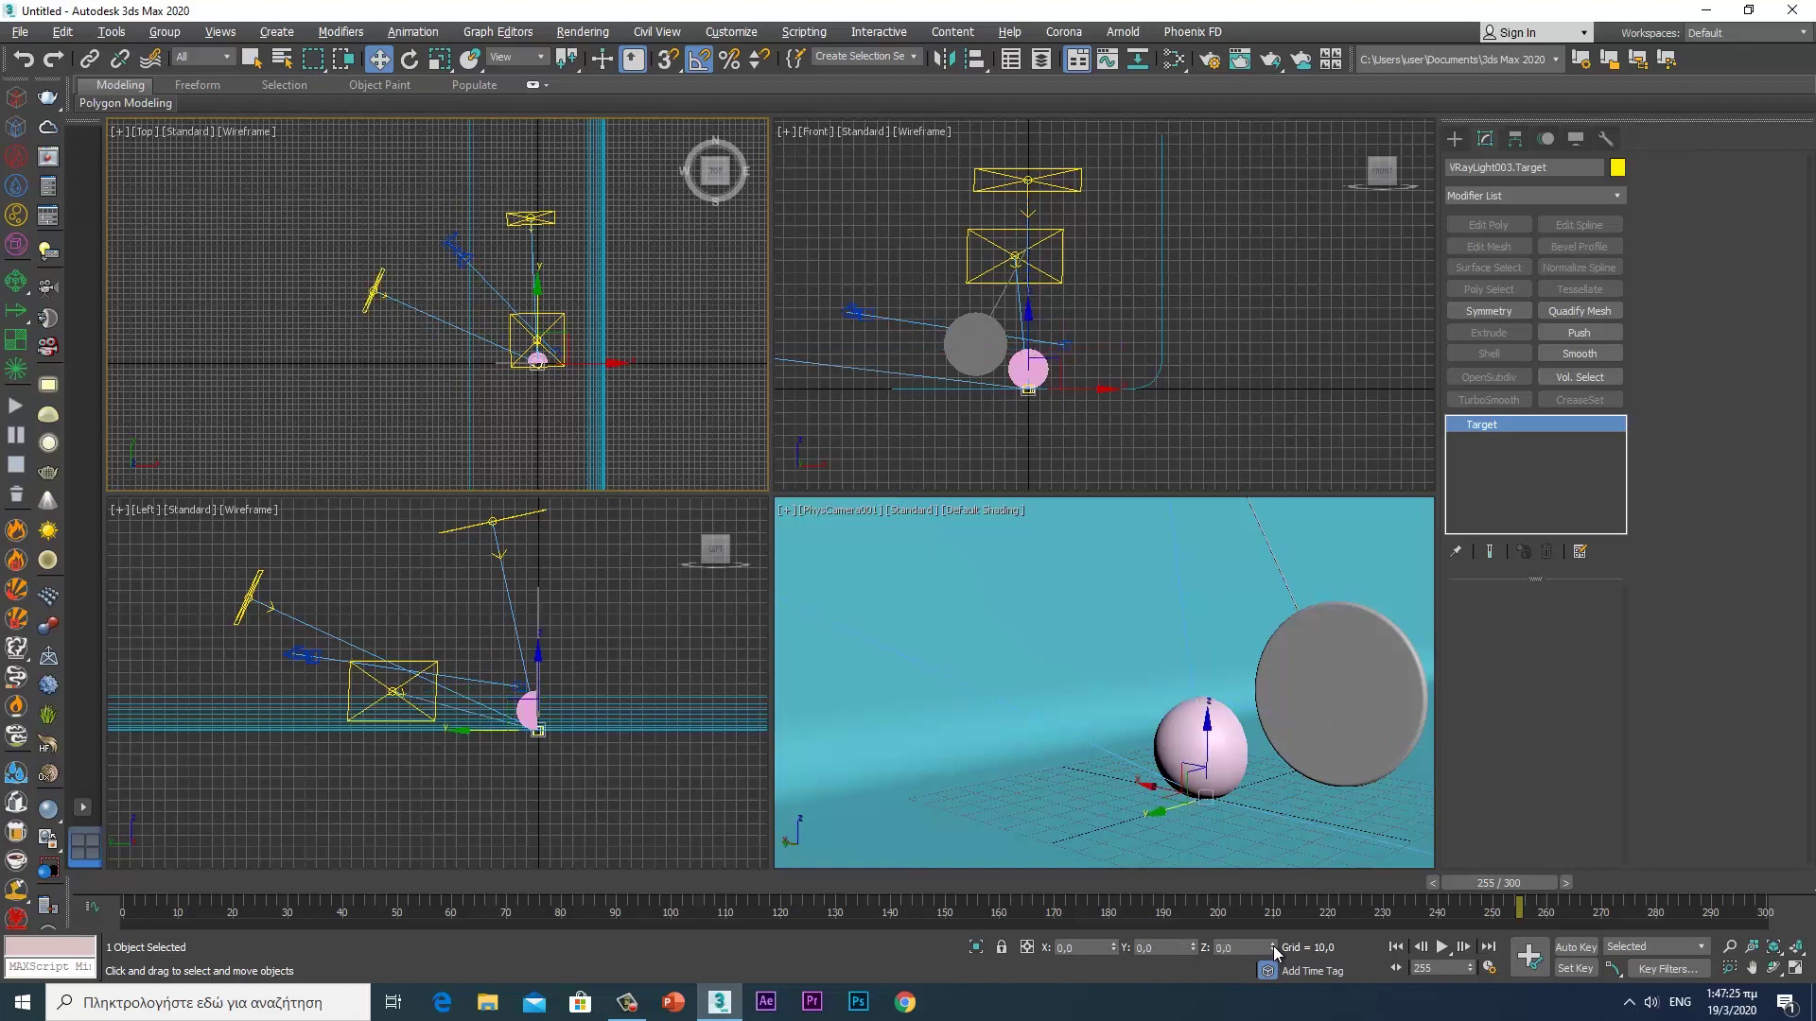
right_click(1033, 664)
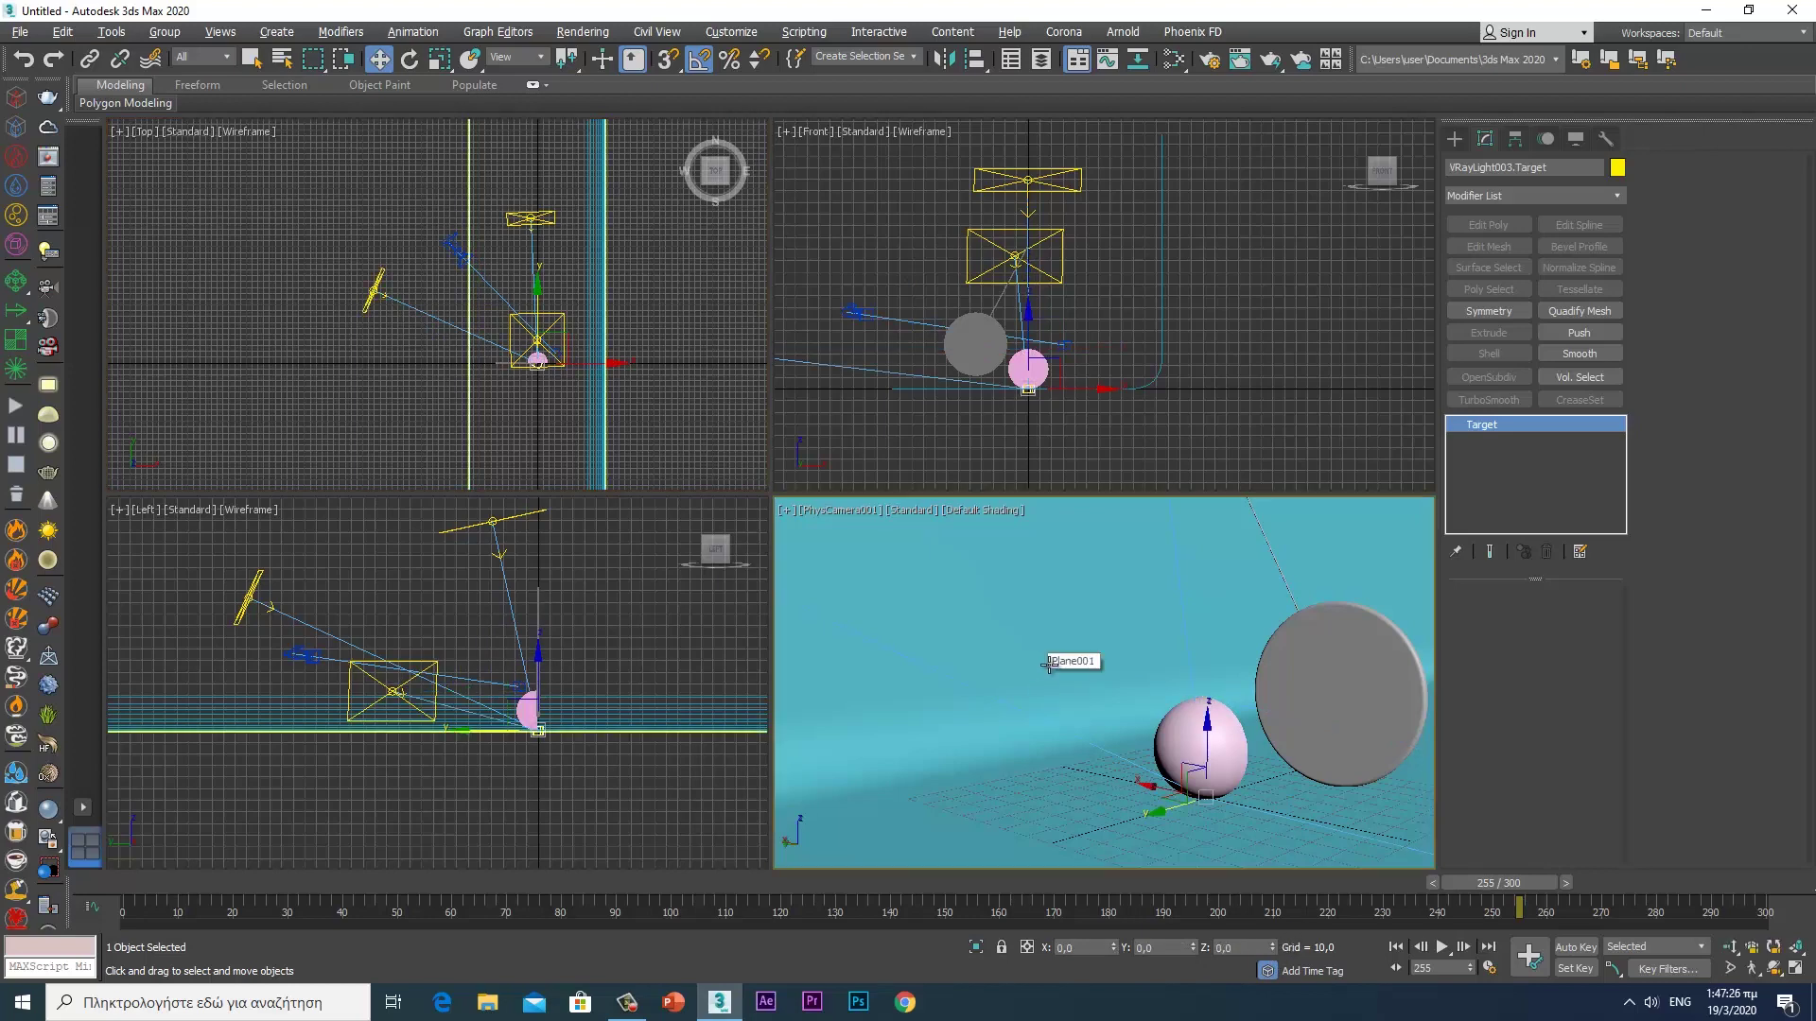
left_click(1272, 59)
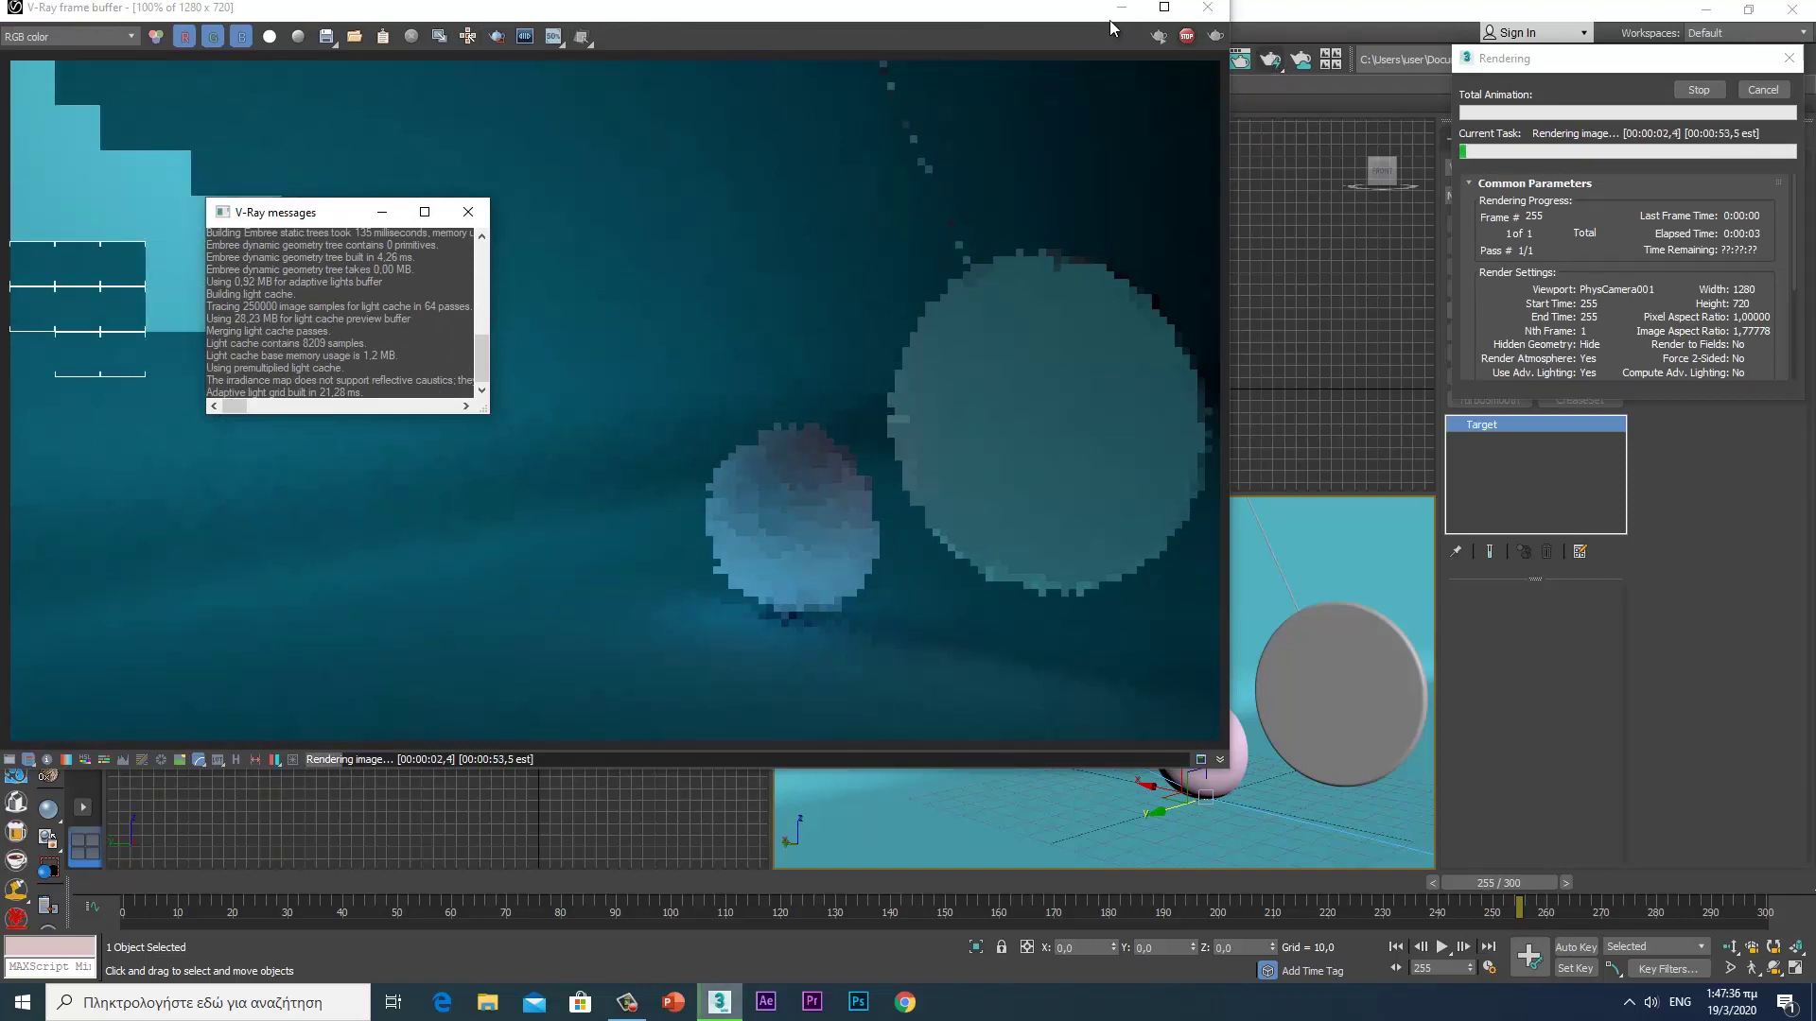
- Move the V-Ray frame buffer aside, re-render, and open the Slate Material Editor
left_click_drag(768, 10, 1009, 31)
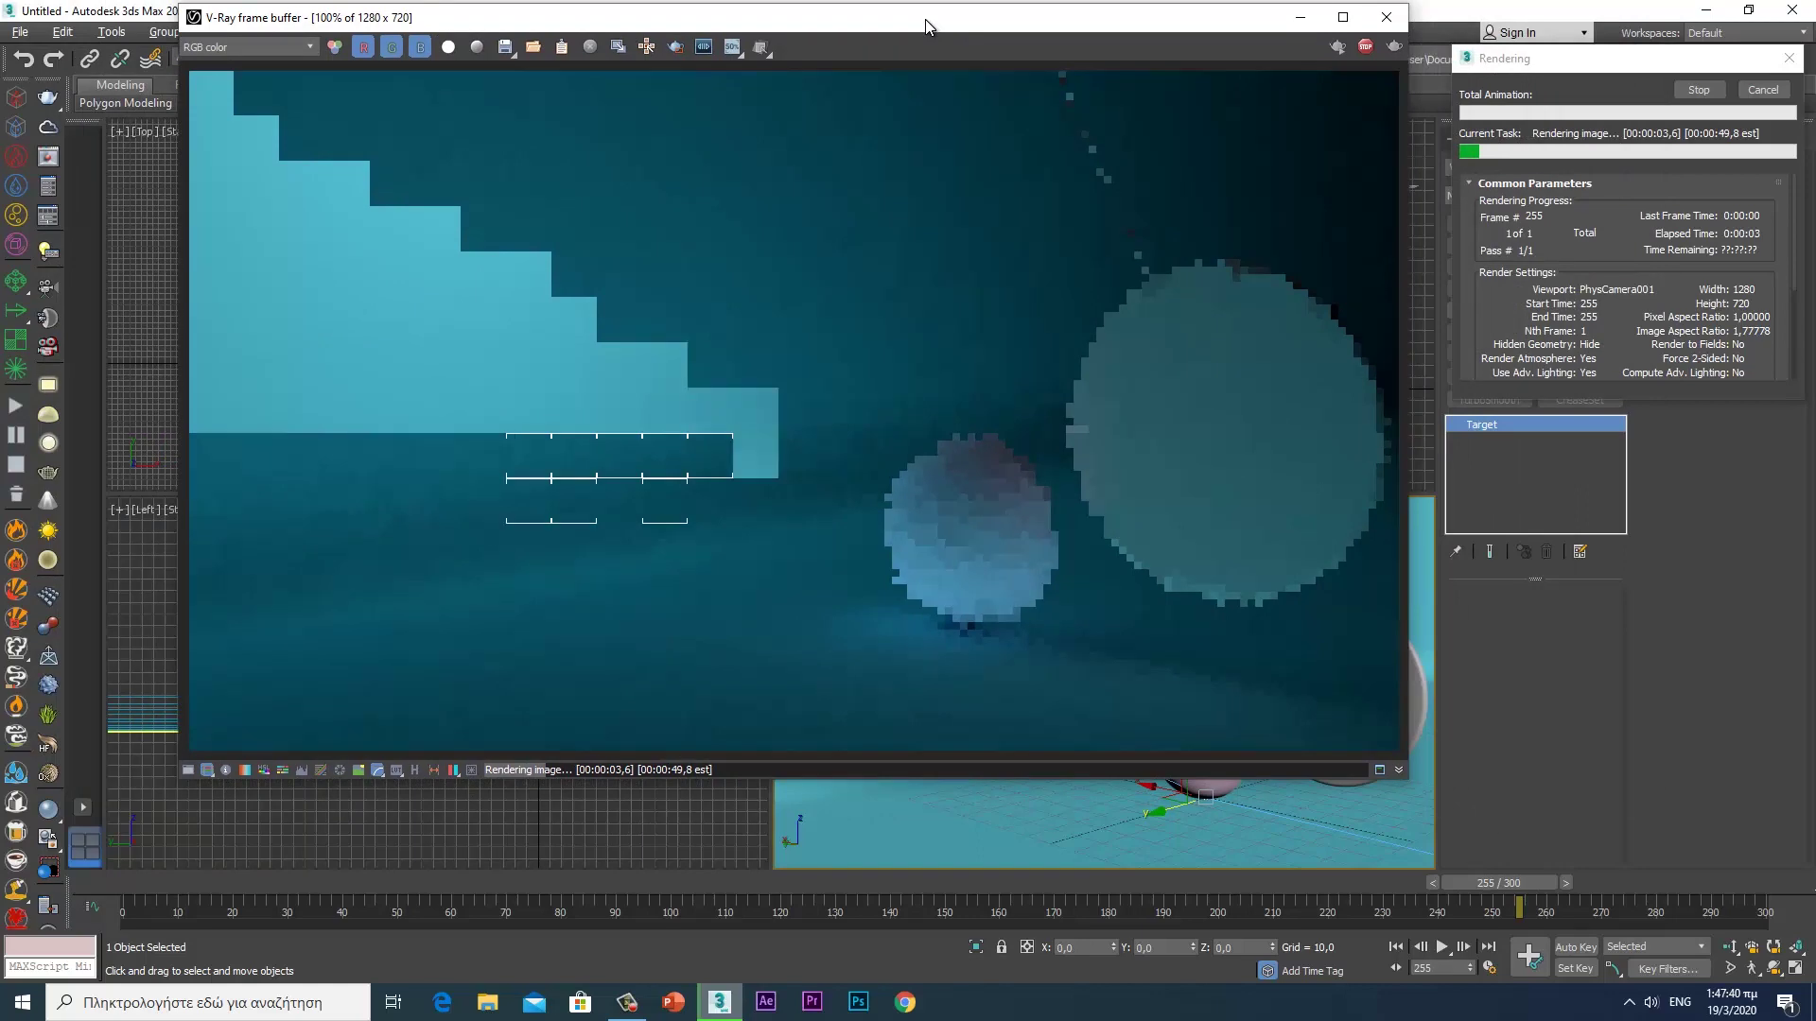
left_click_drag(1009, 31, 1166, 53)
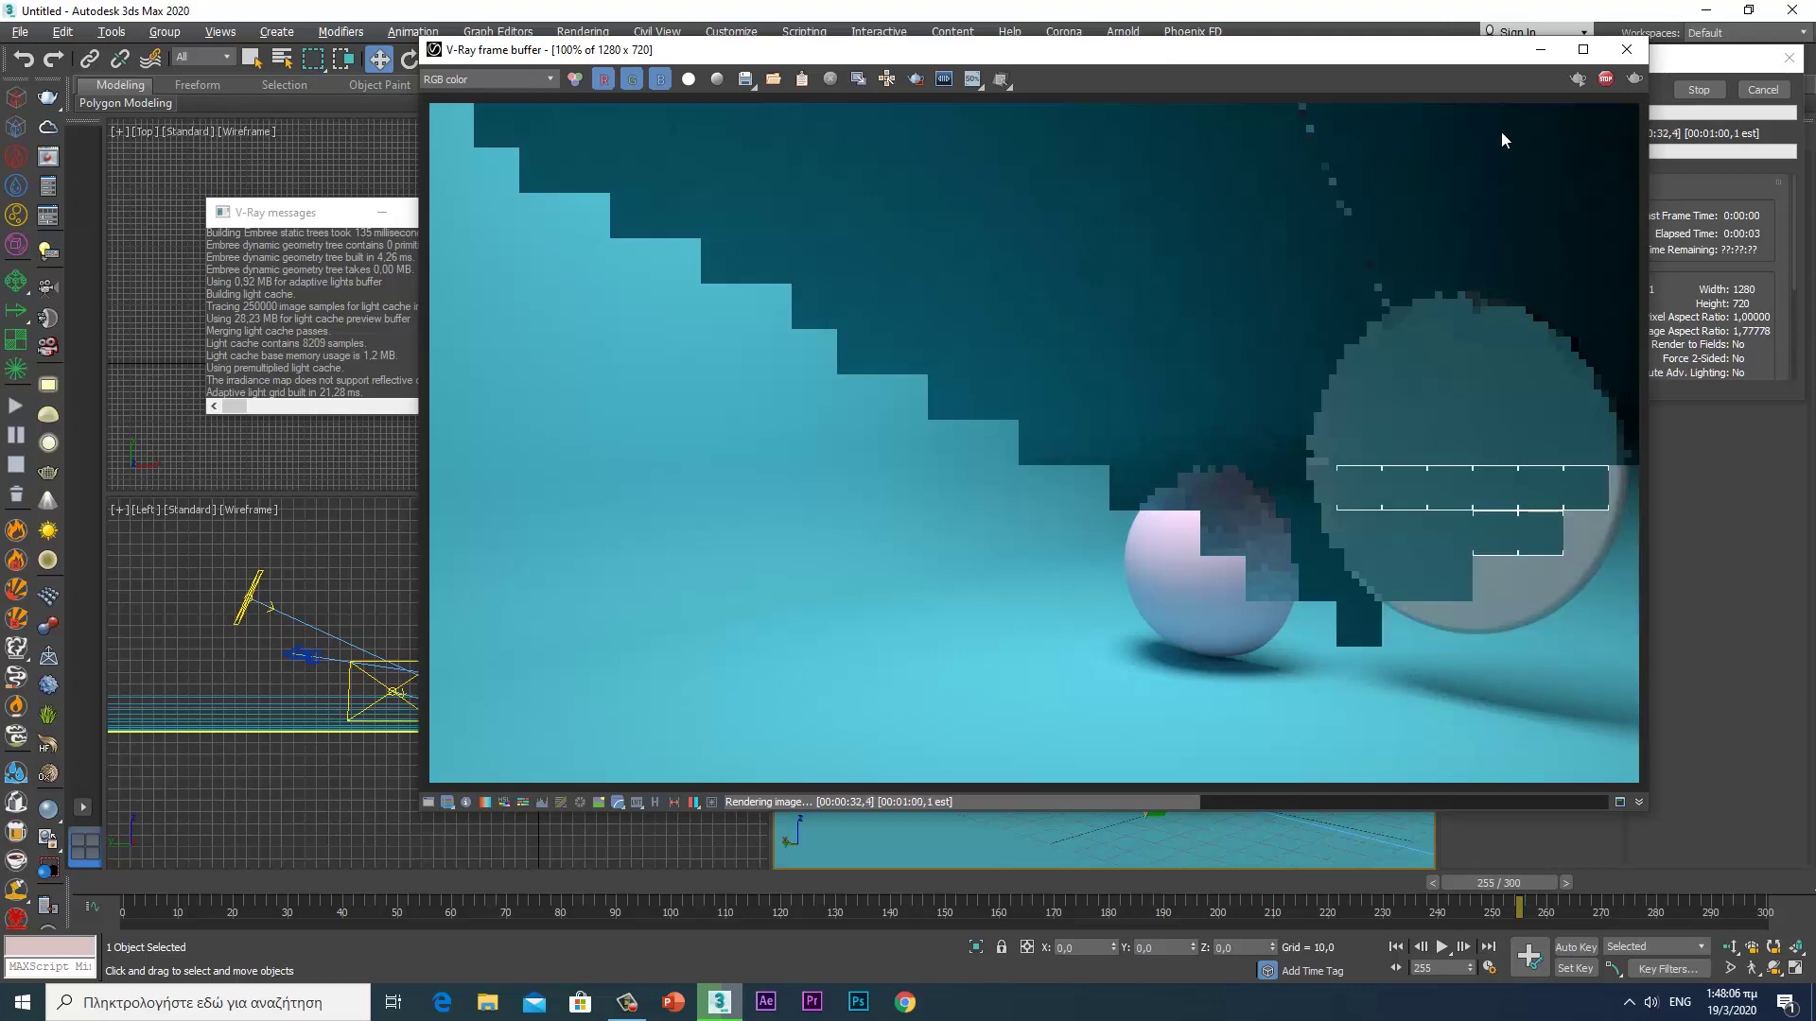
left_click(1577, 80)
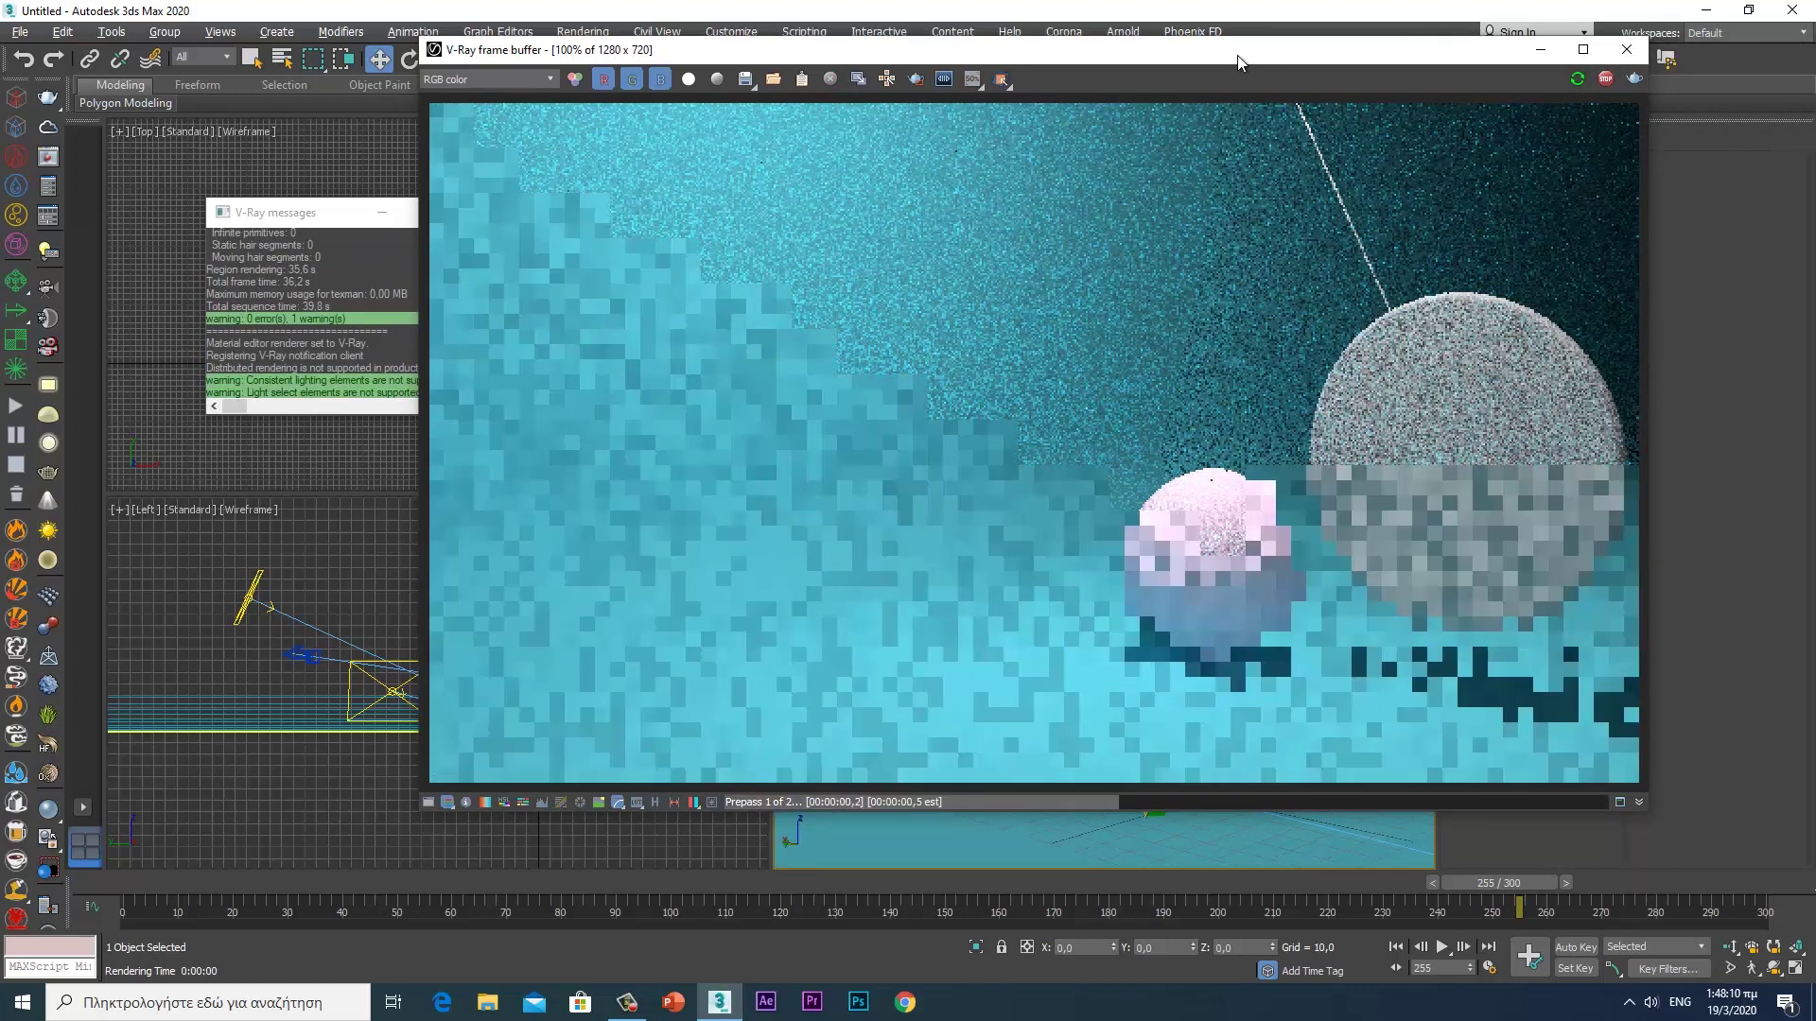
left_click_drag(1238, 56, 1256, 63)
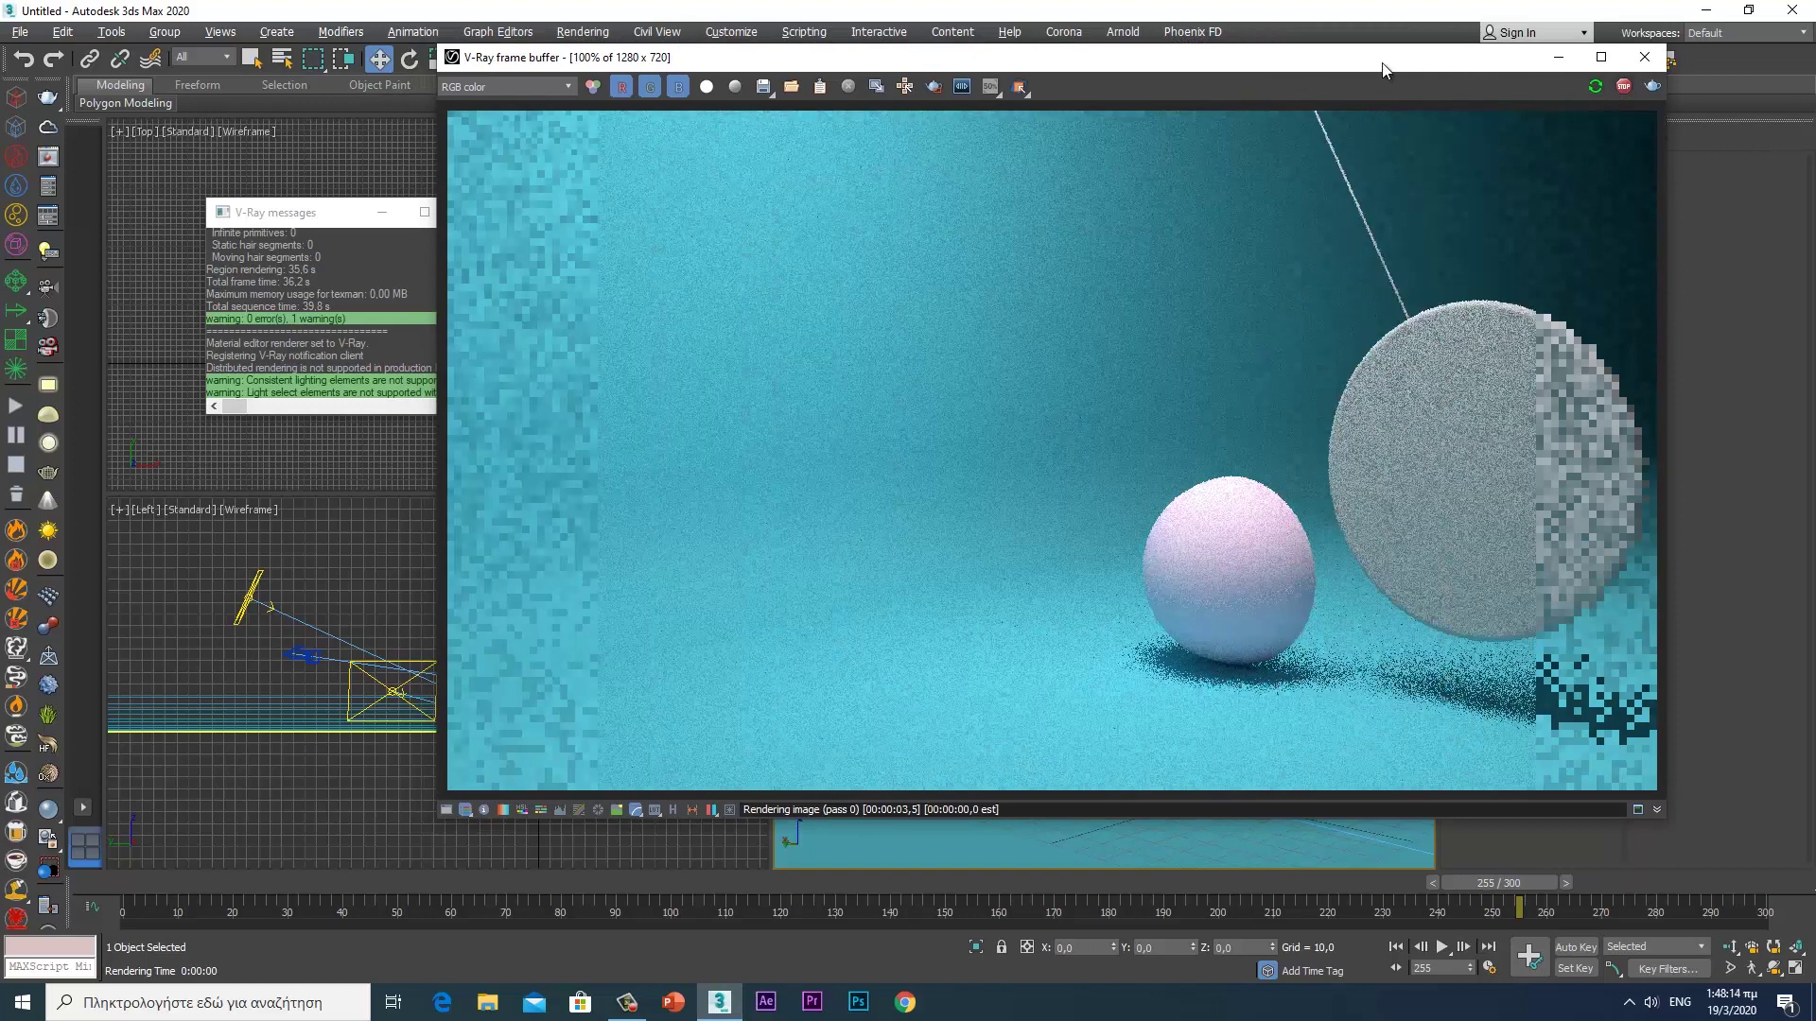
left_click_drag(1382, 68, 1515, 106)
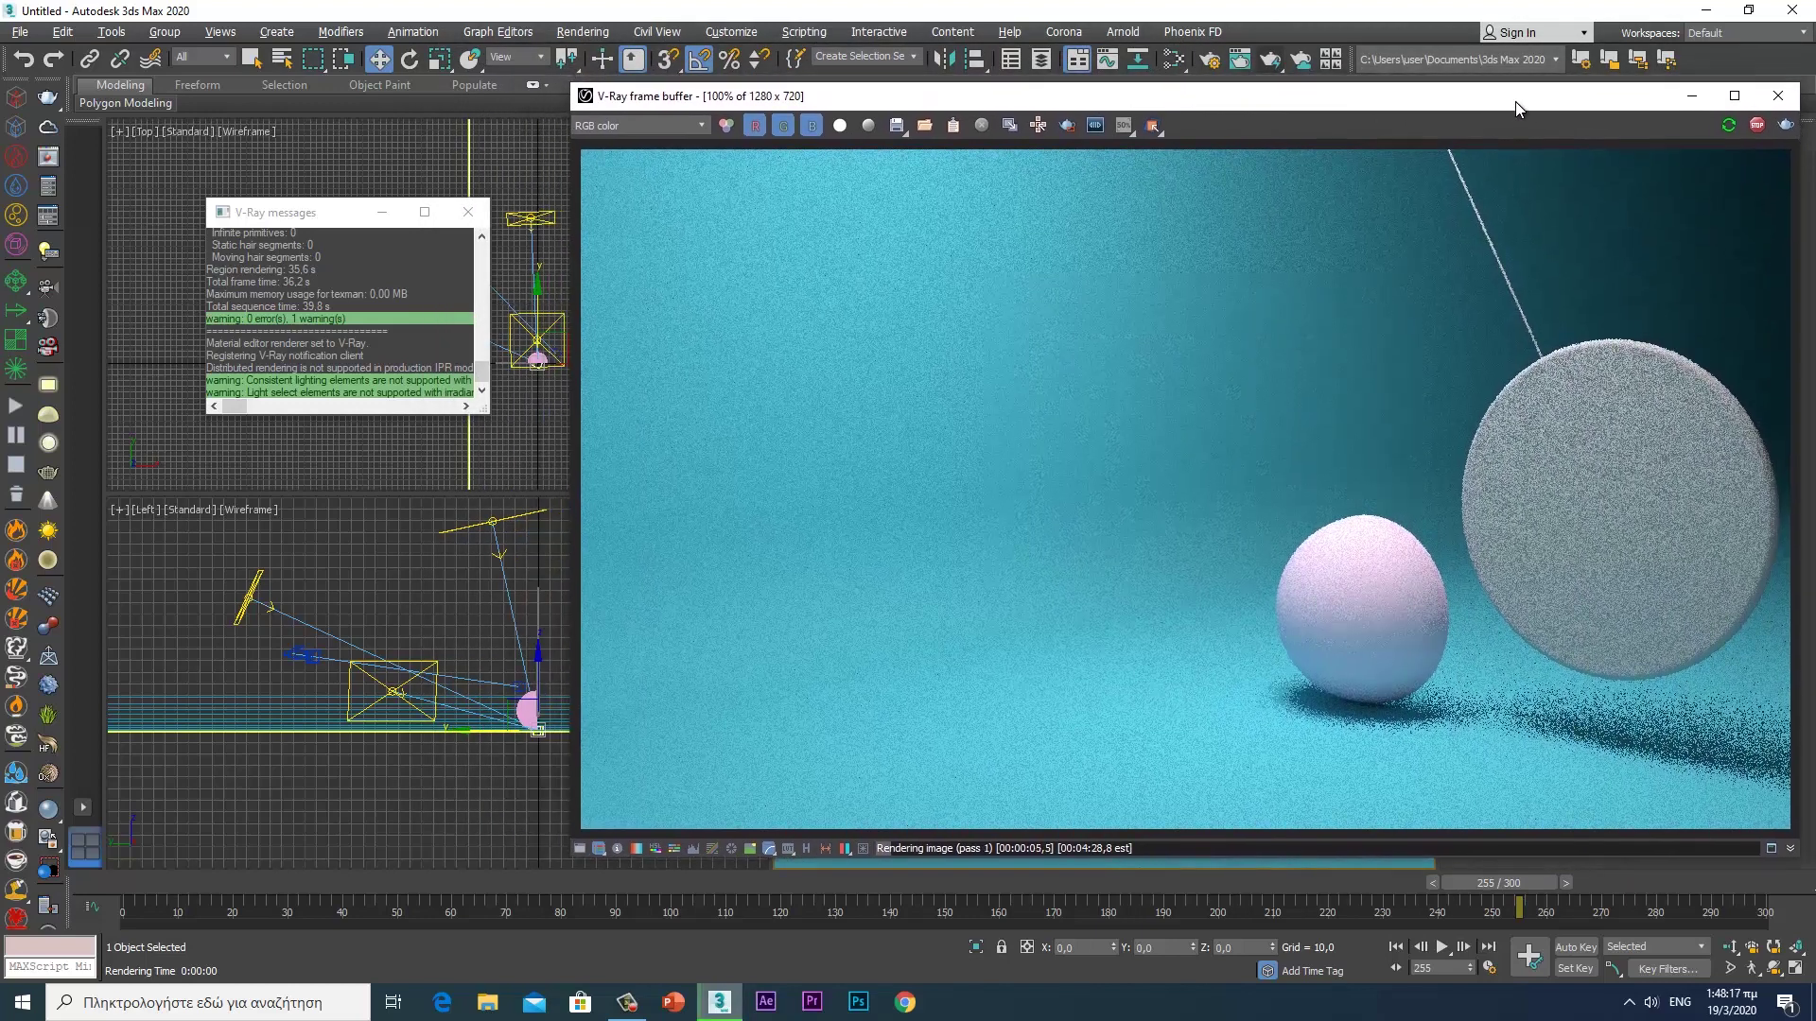
left_click(1173, 62)
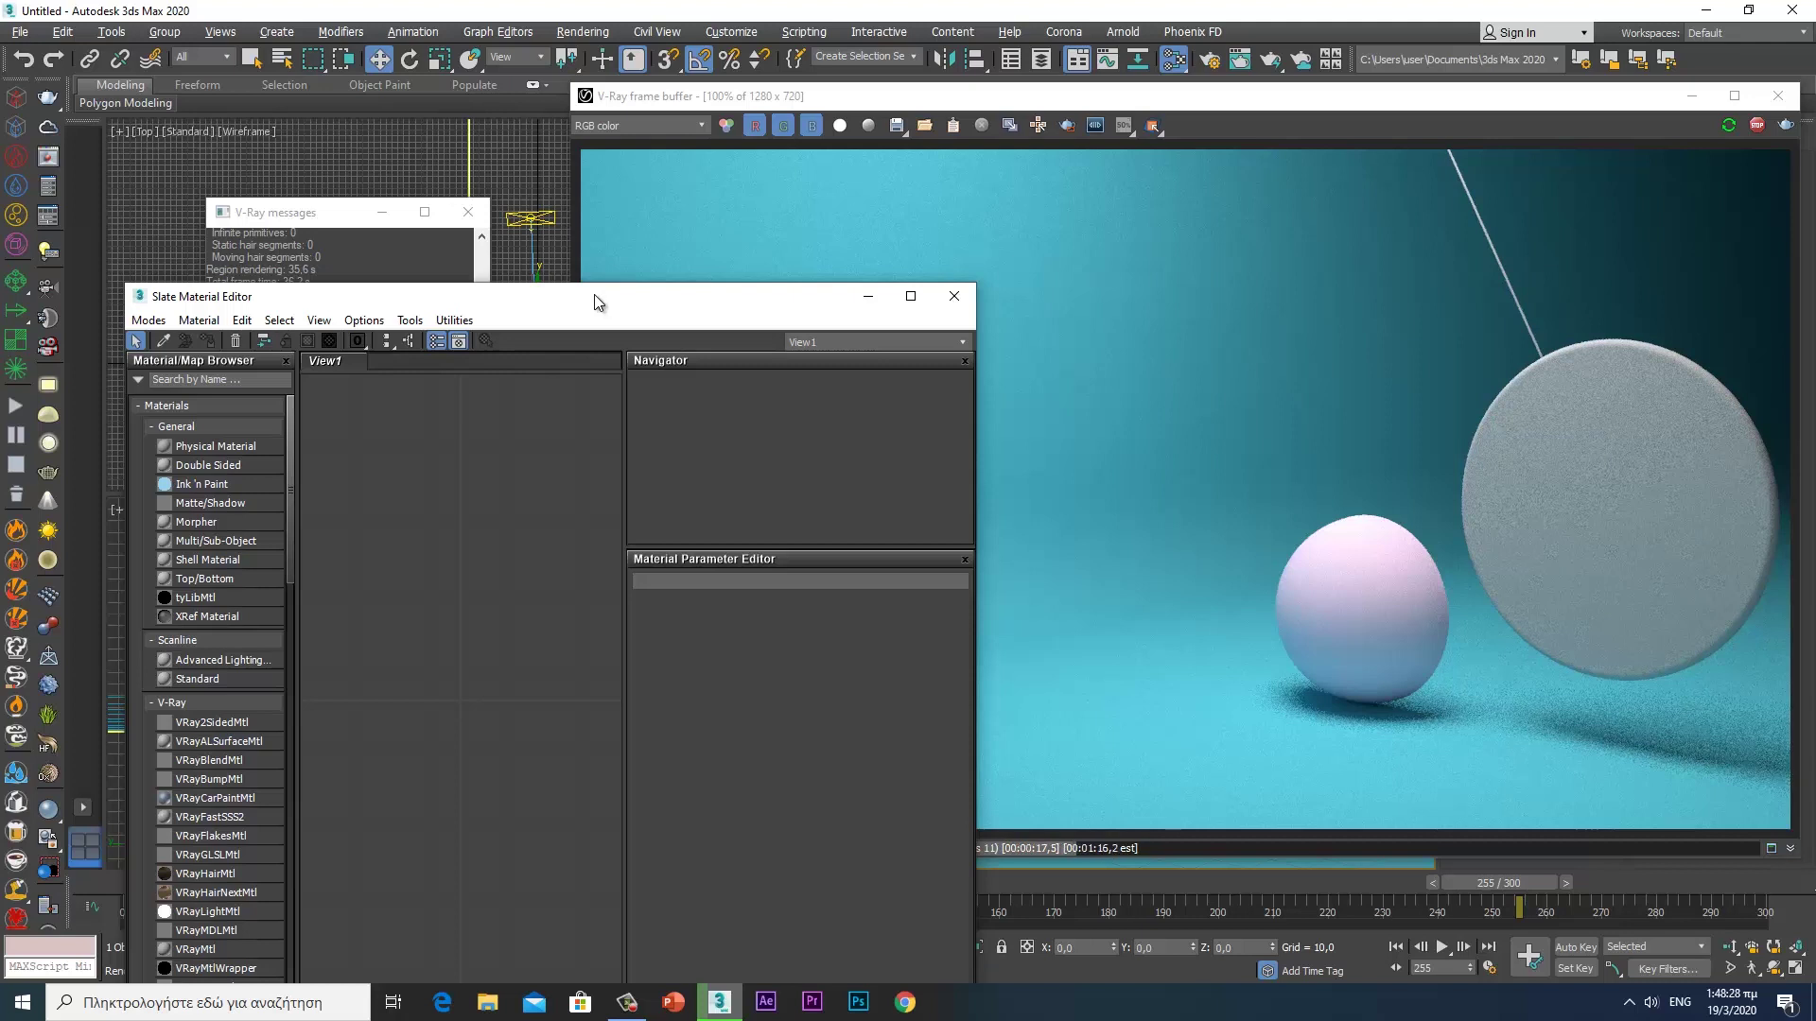
- Add a VRayMtl node, Material #25, to View1 and load its parameters
left_click_drag(596, 289, 589, 123)
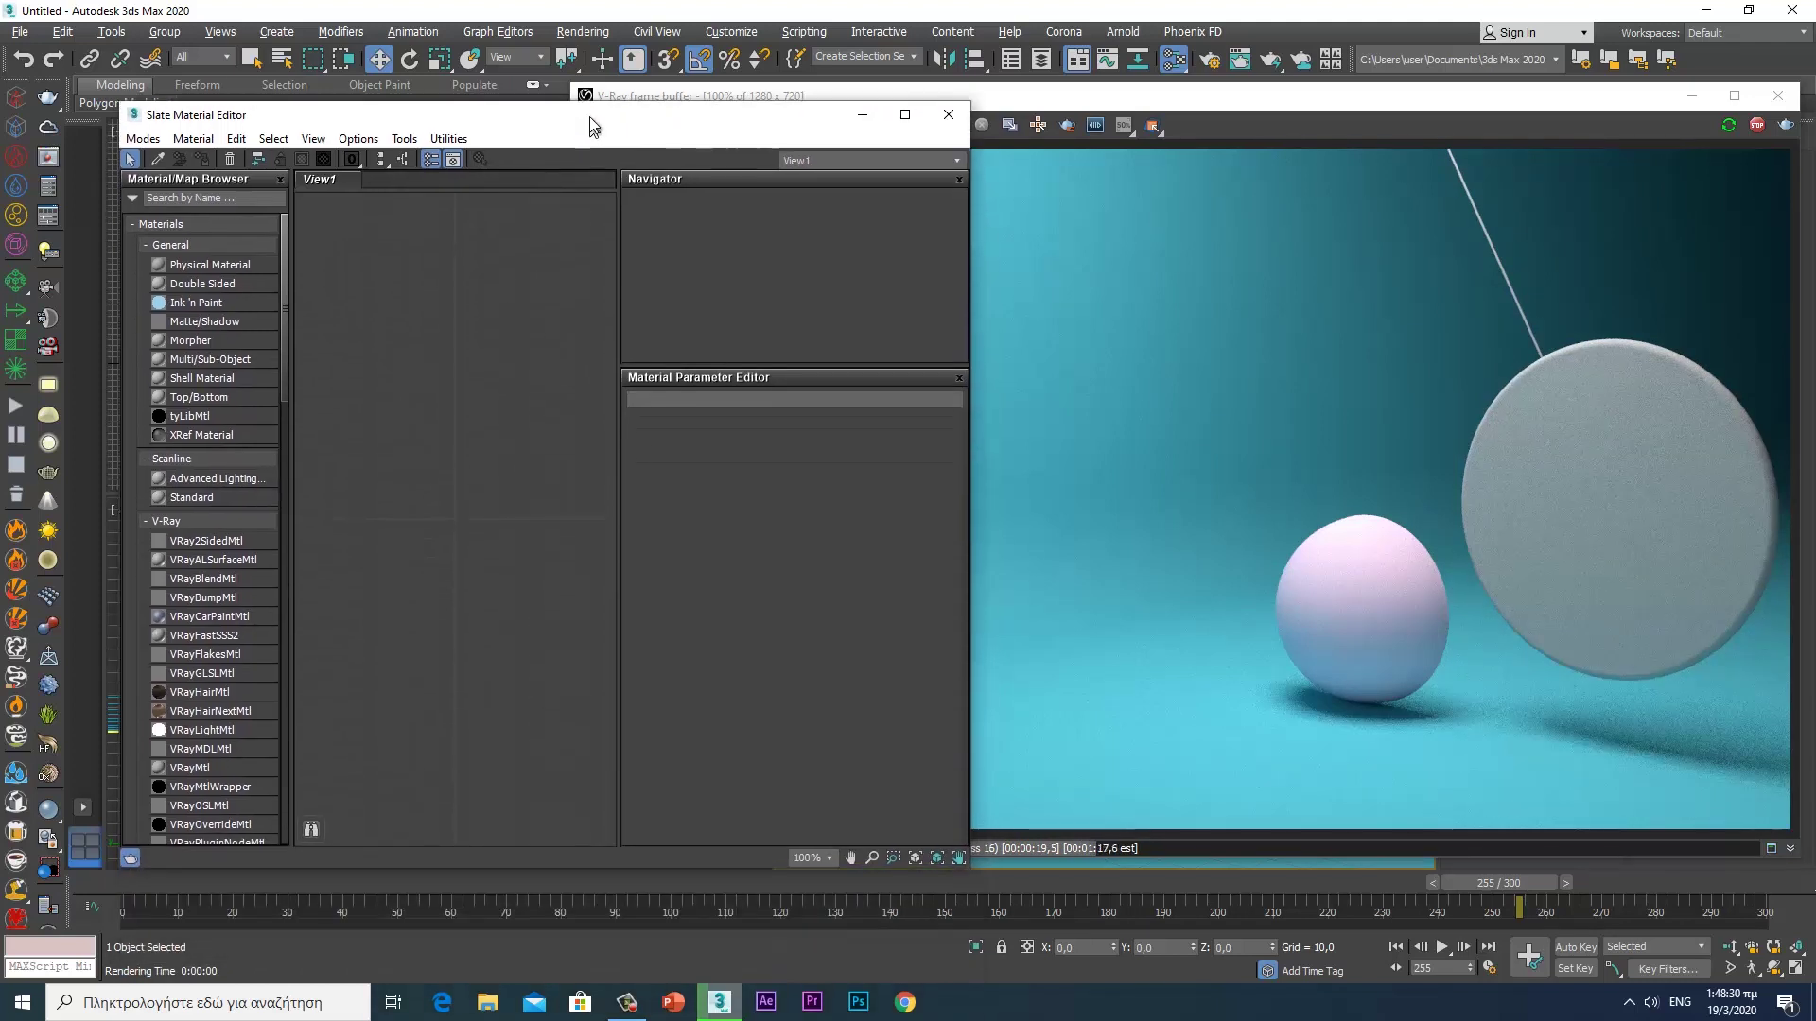
left_click_drag(201, 762, 503, 377)
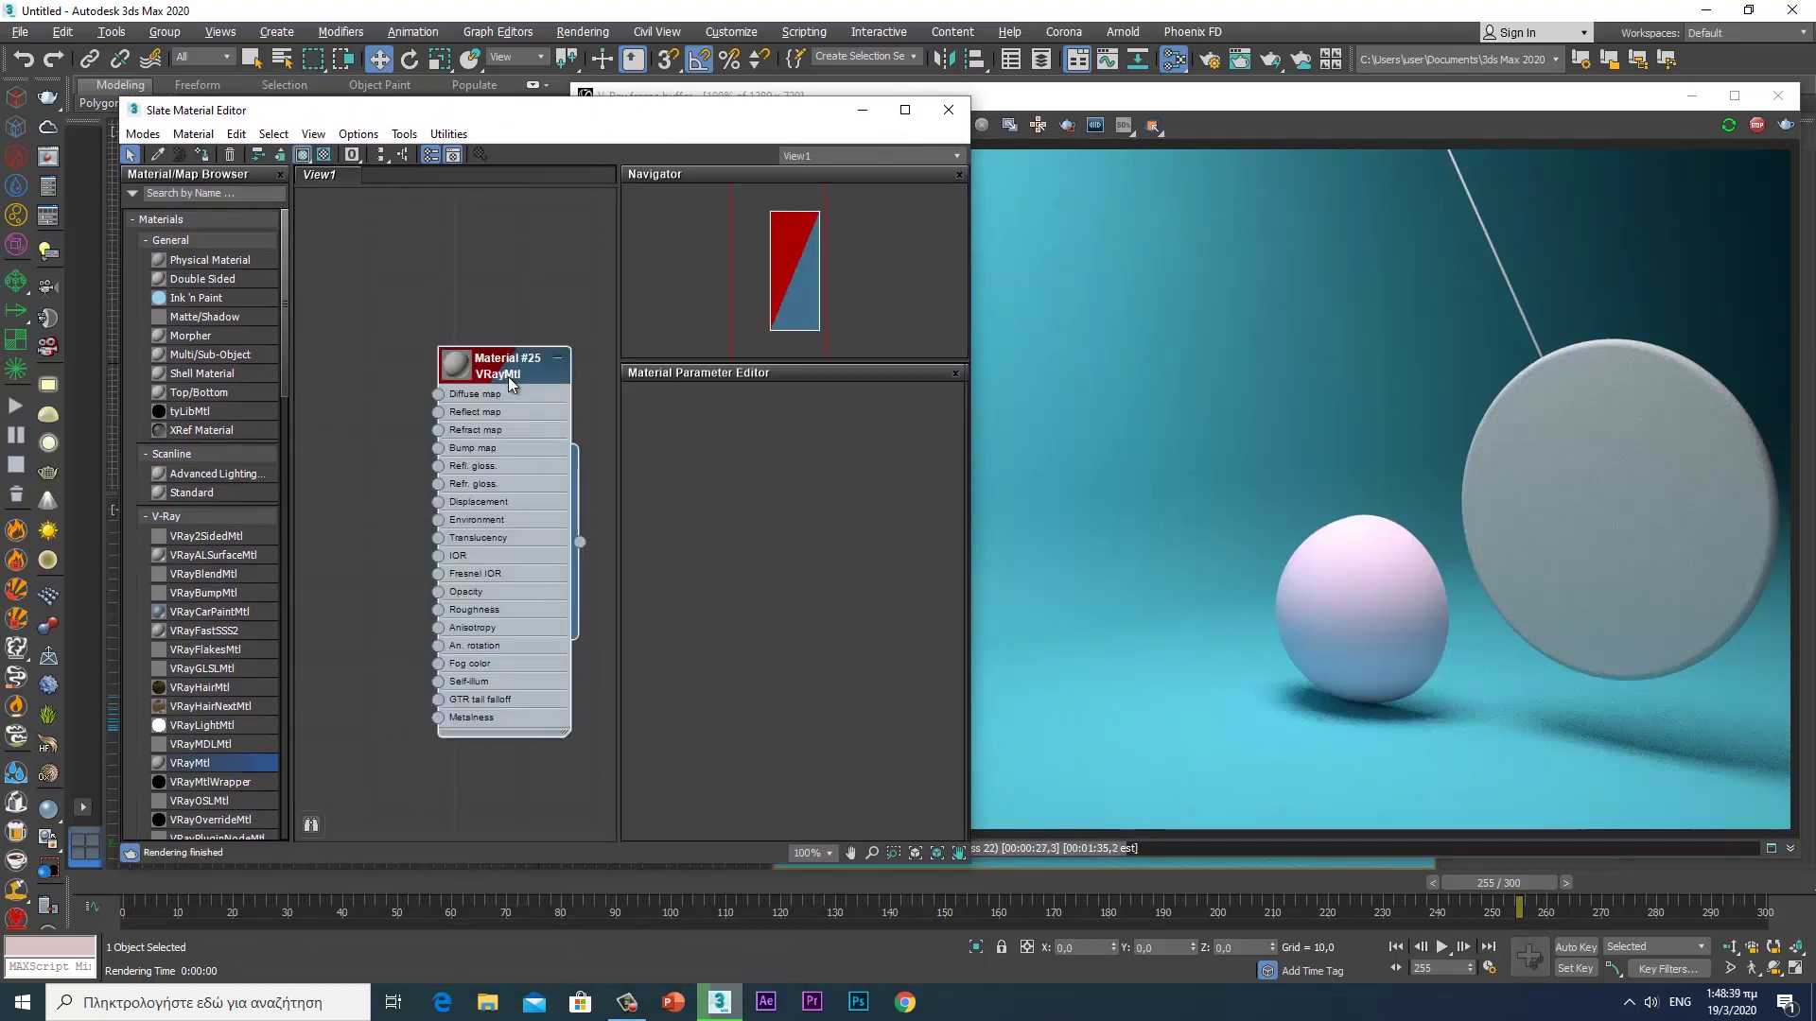
double_click(508, 377)
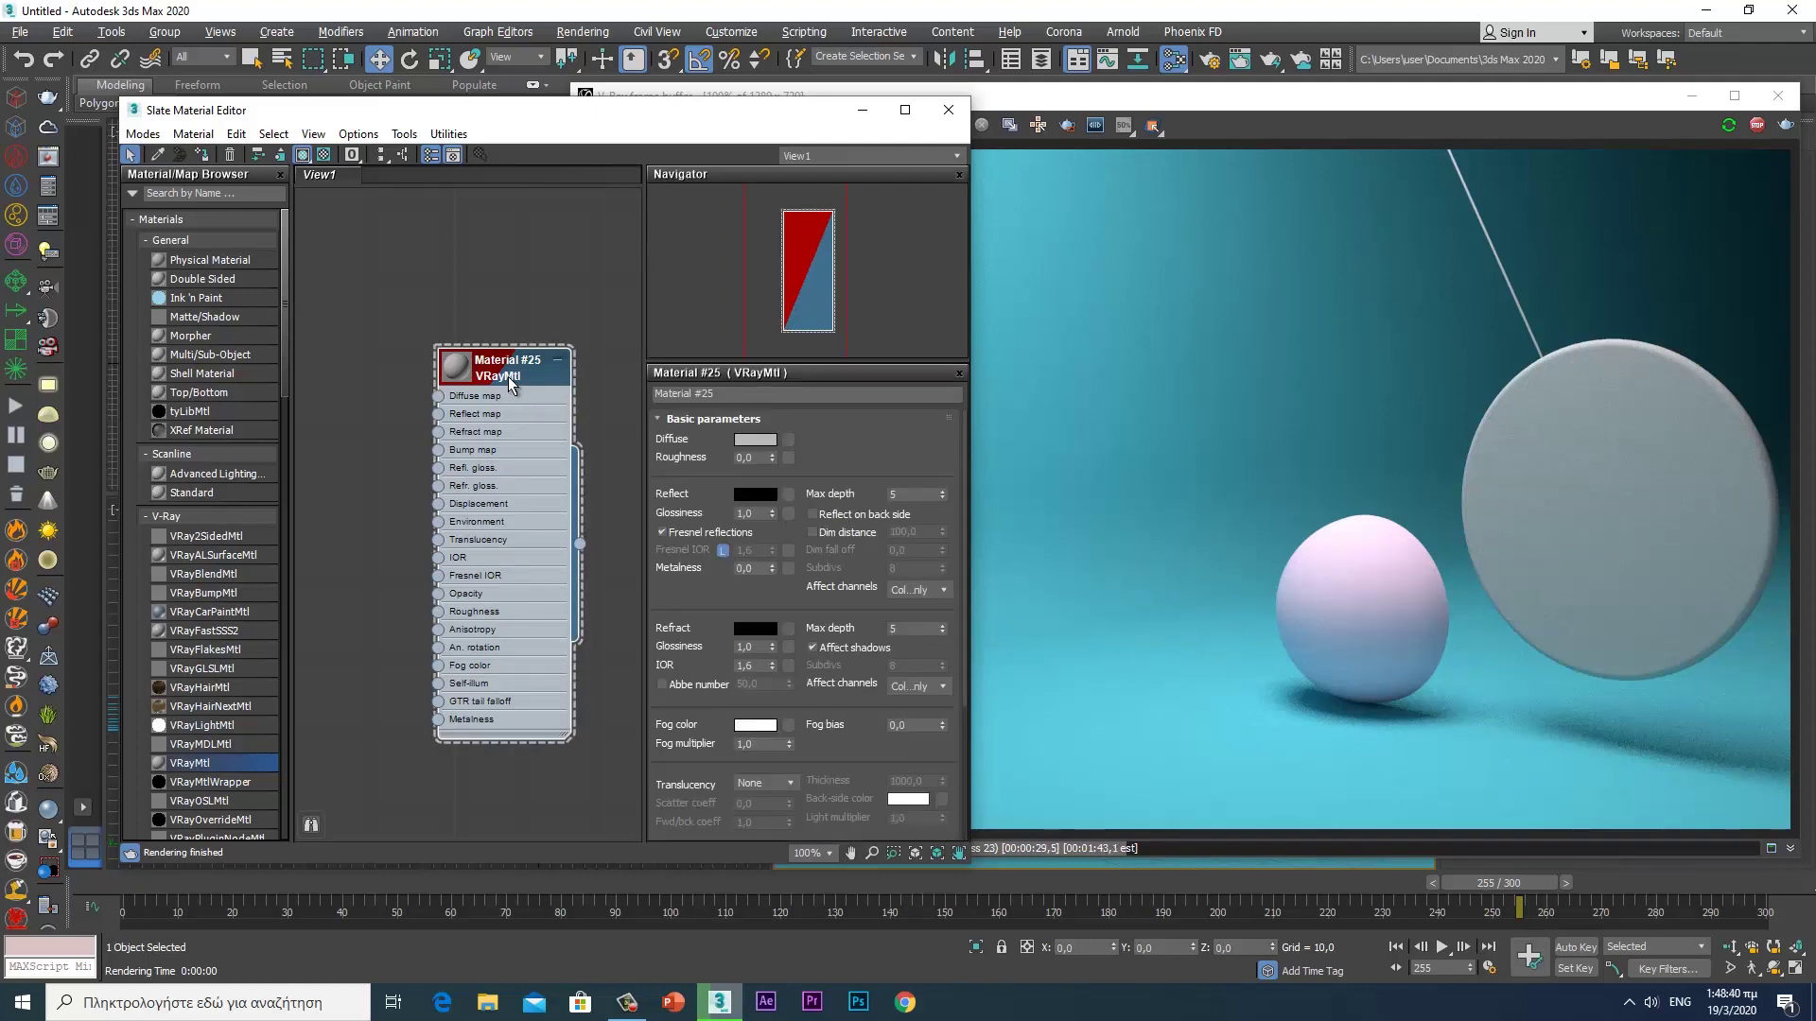
key("h")
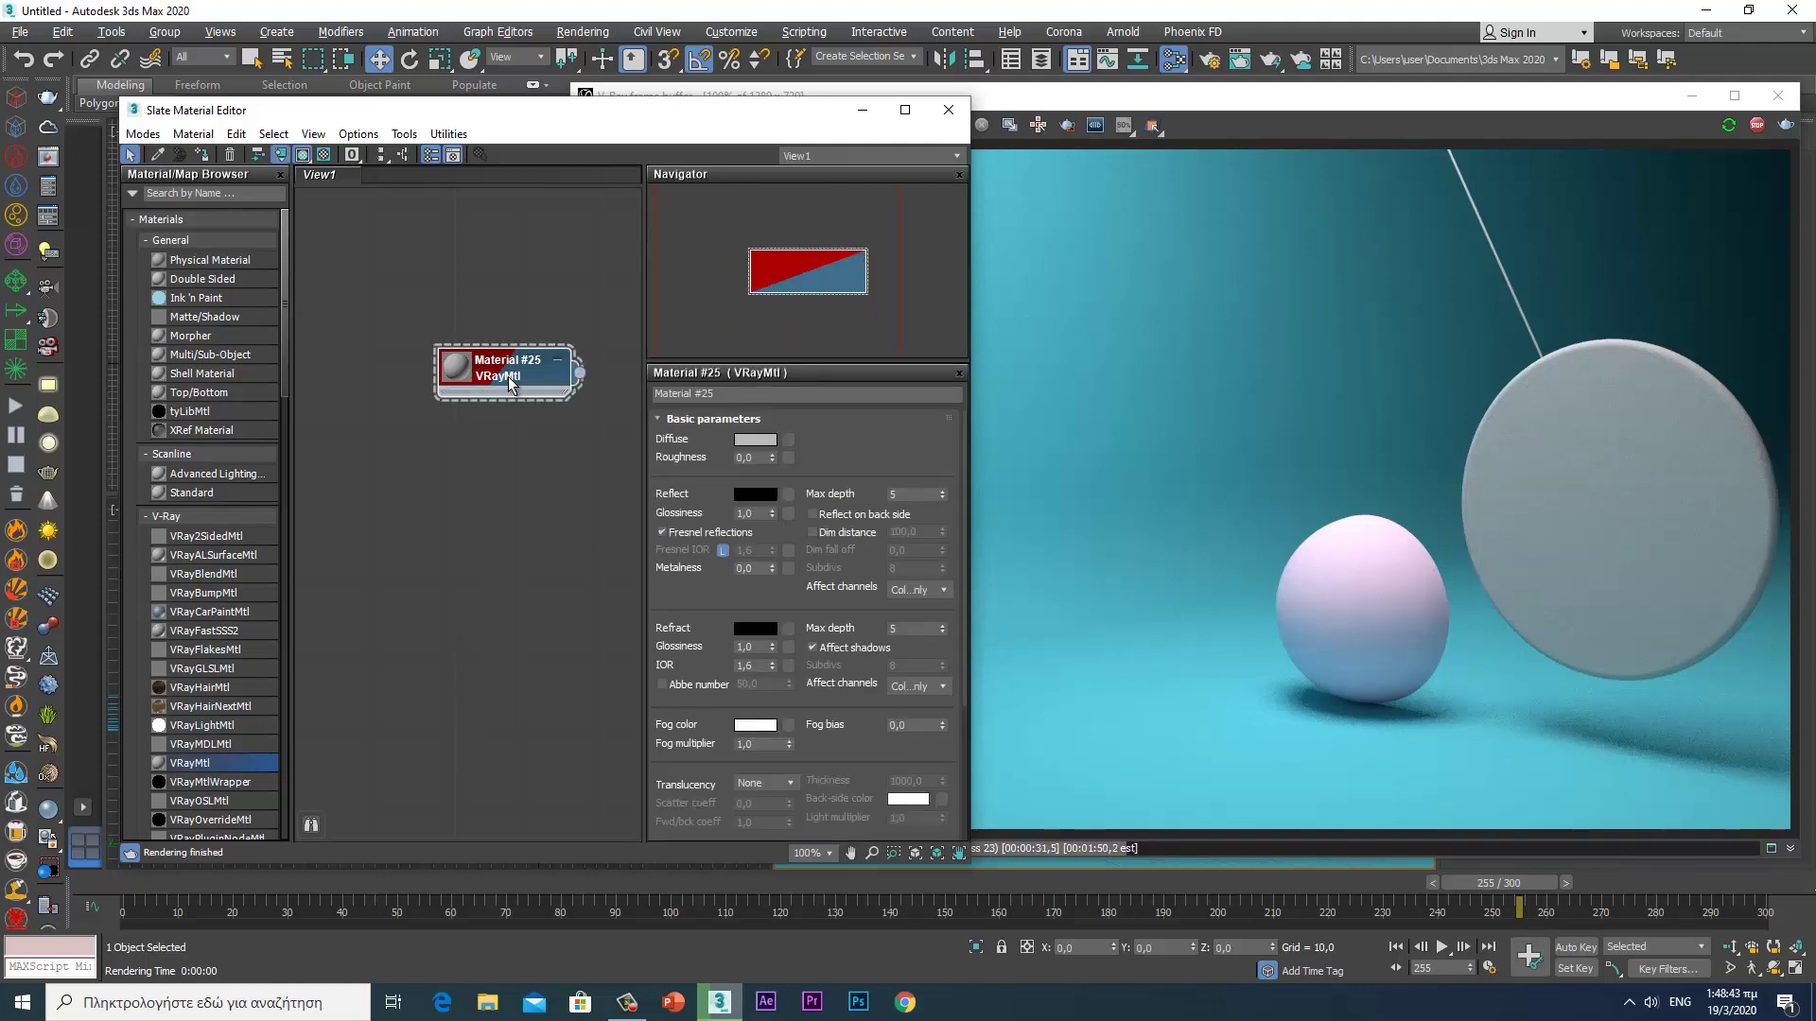
key("h")
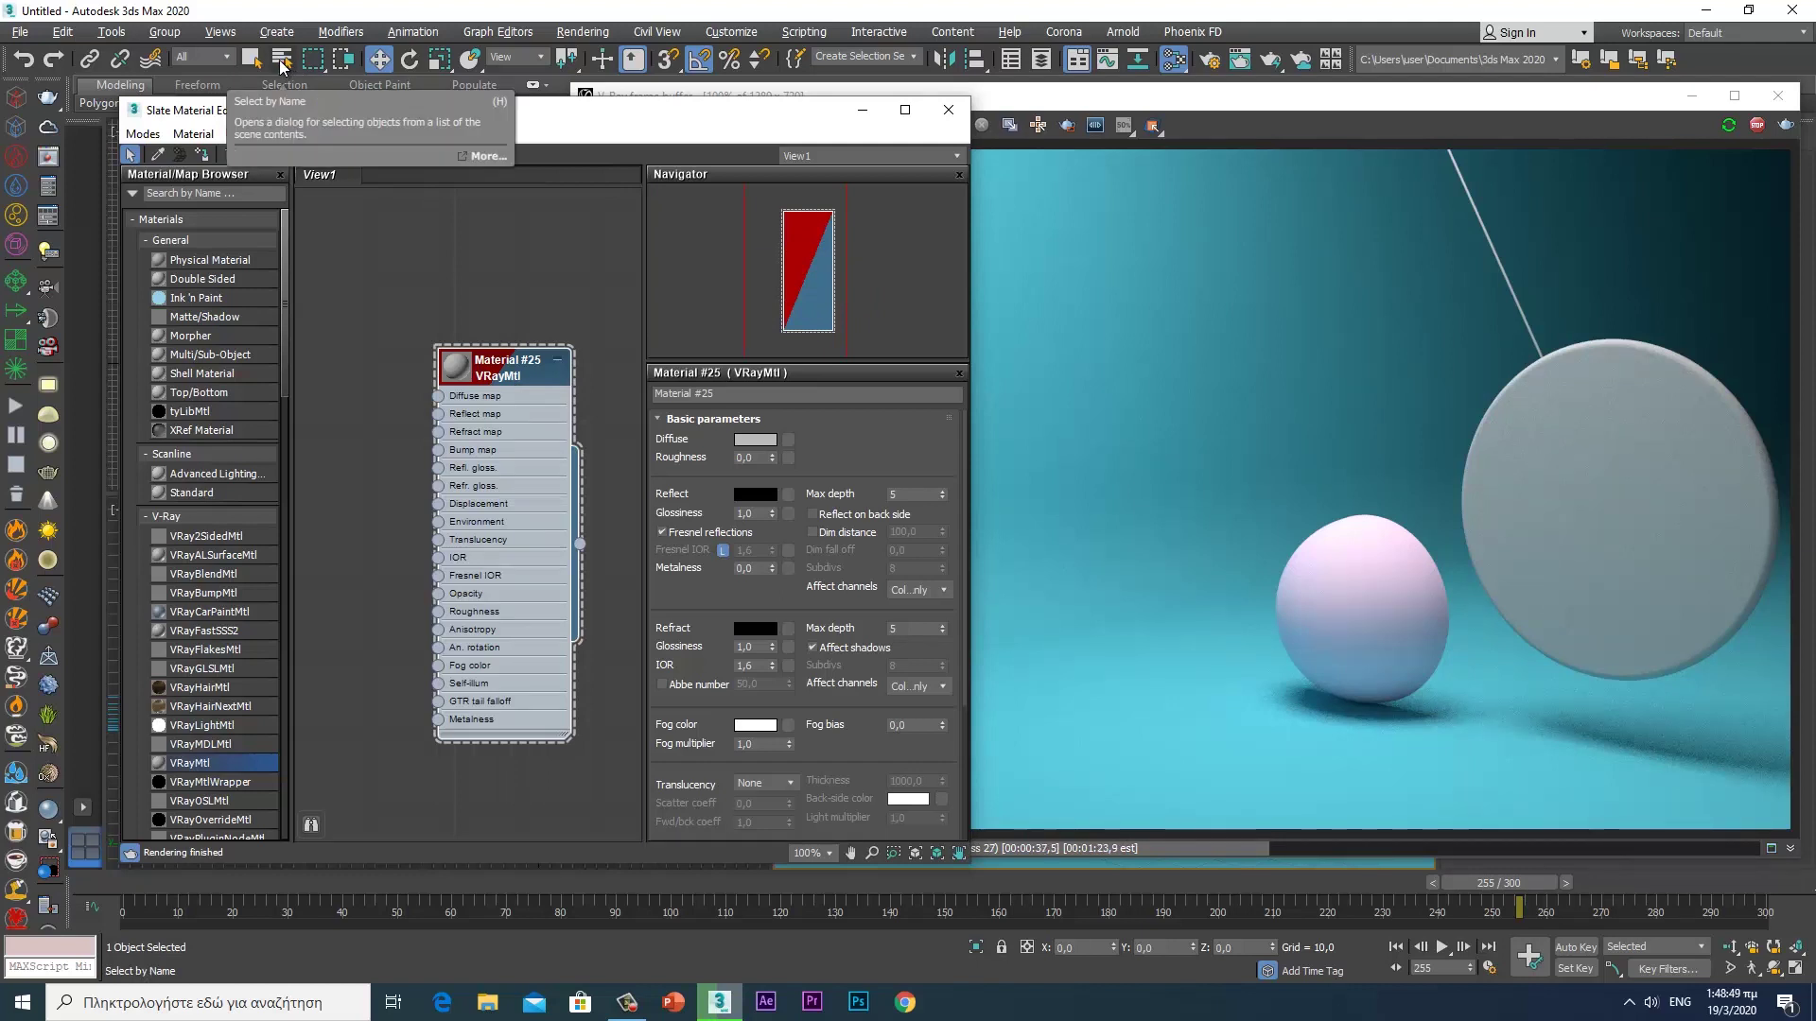
- Select Cylinder001 by name from layer 0 and assign Material #25 to it
left_click(301, 72)
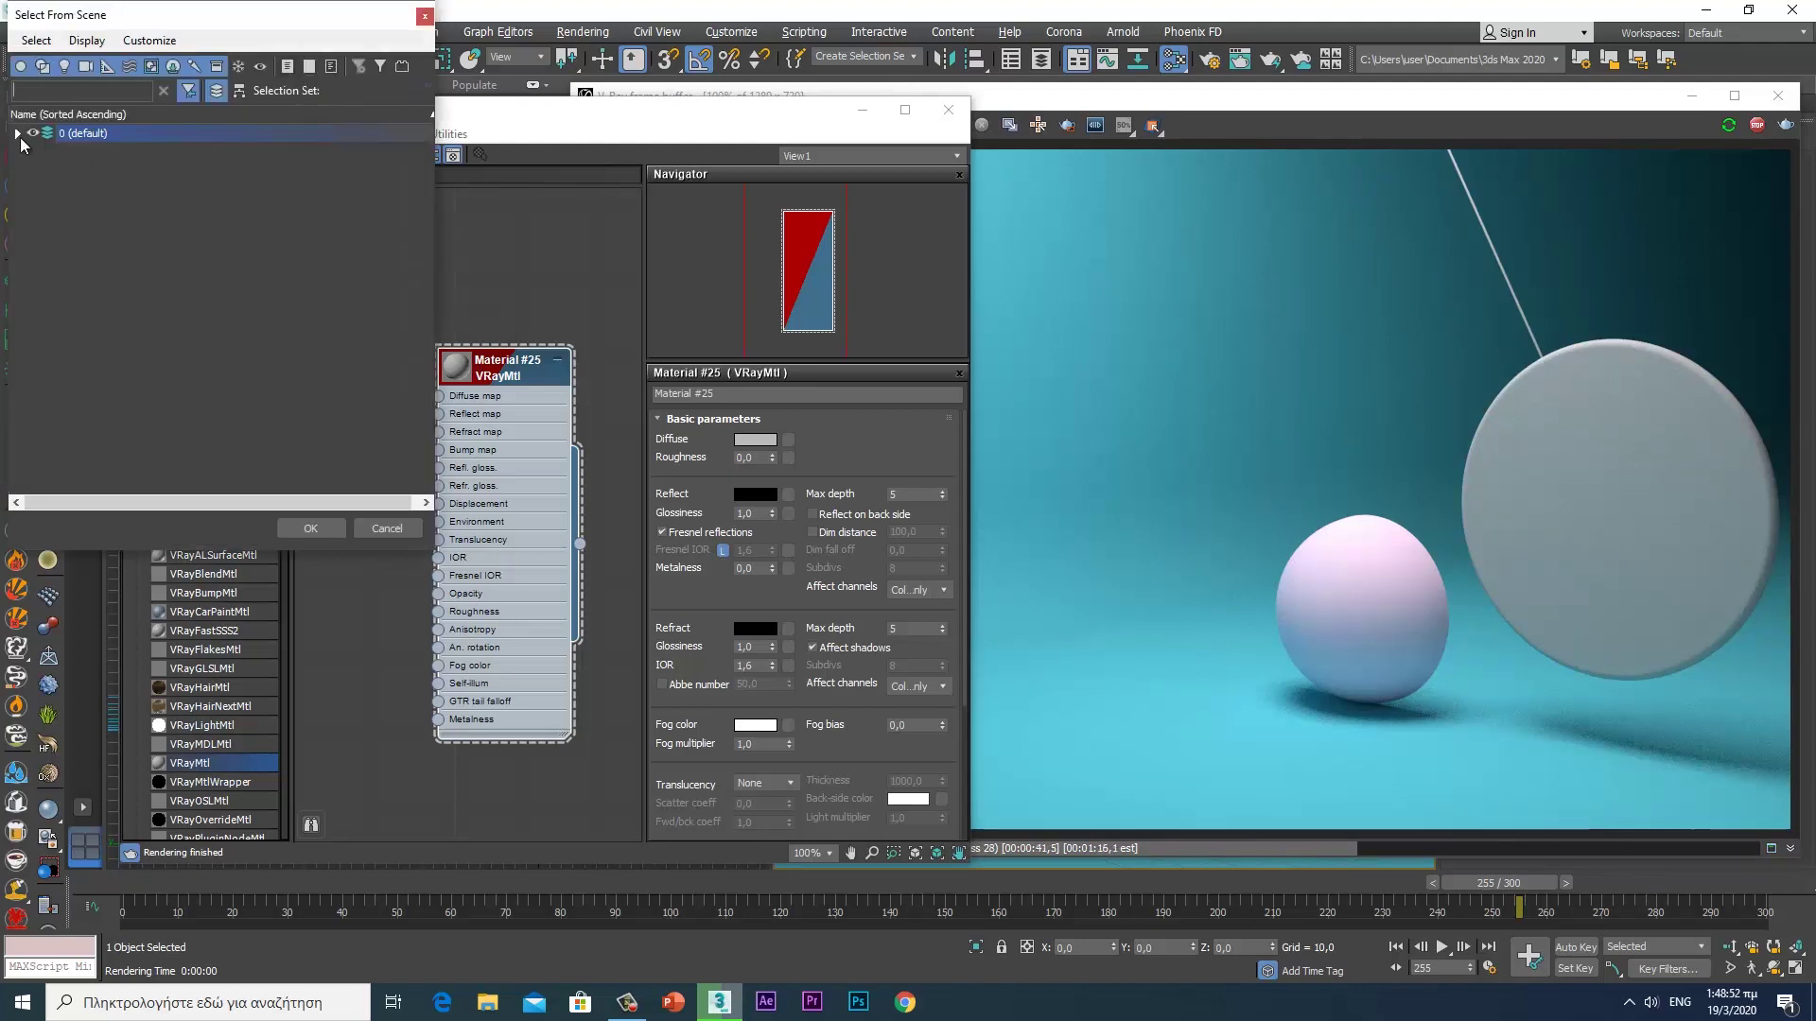
left_click(17, 134)
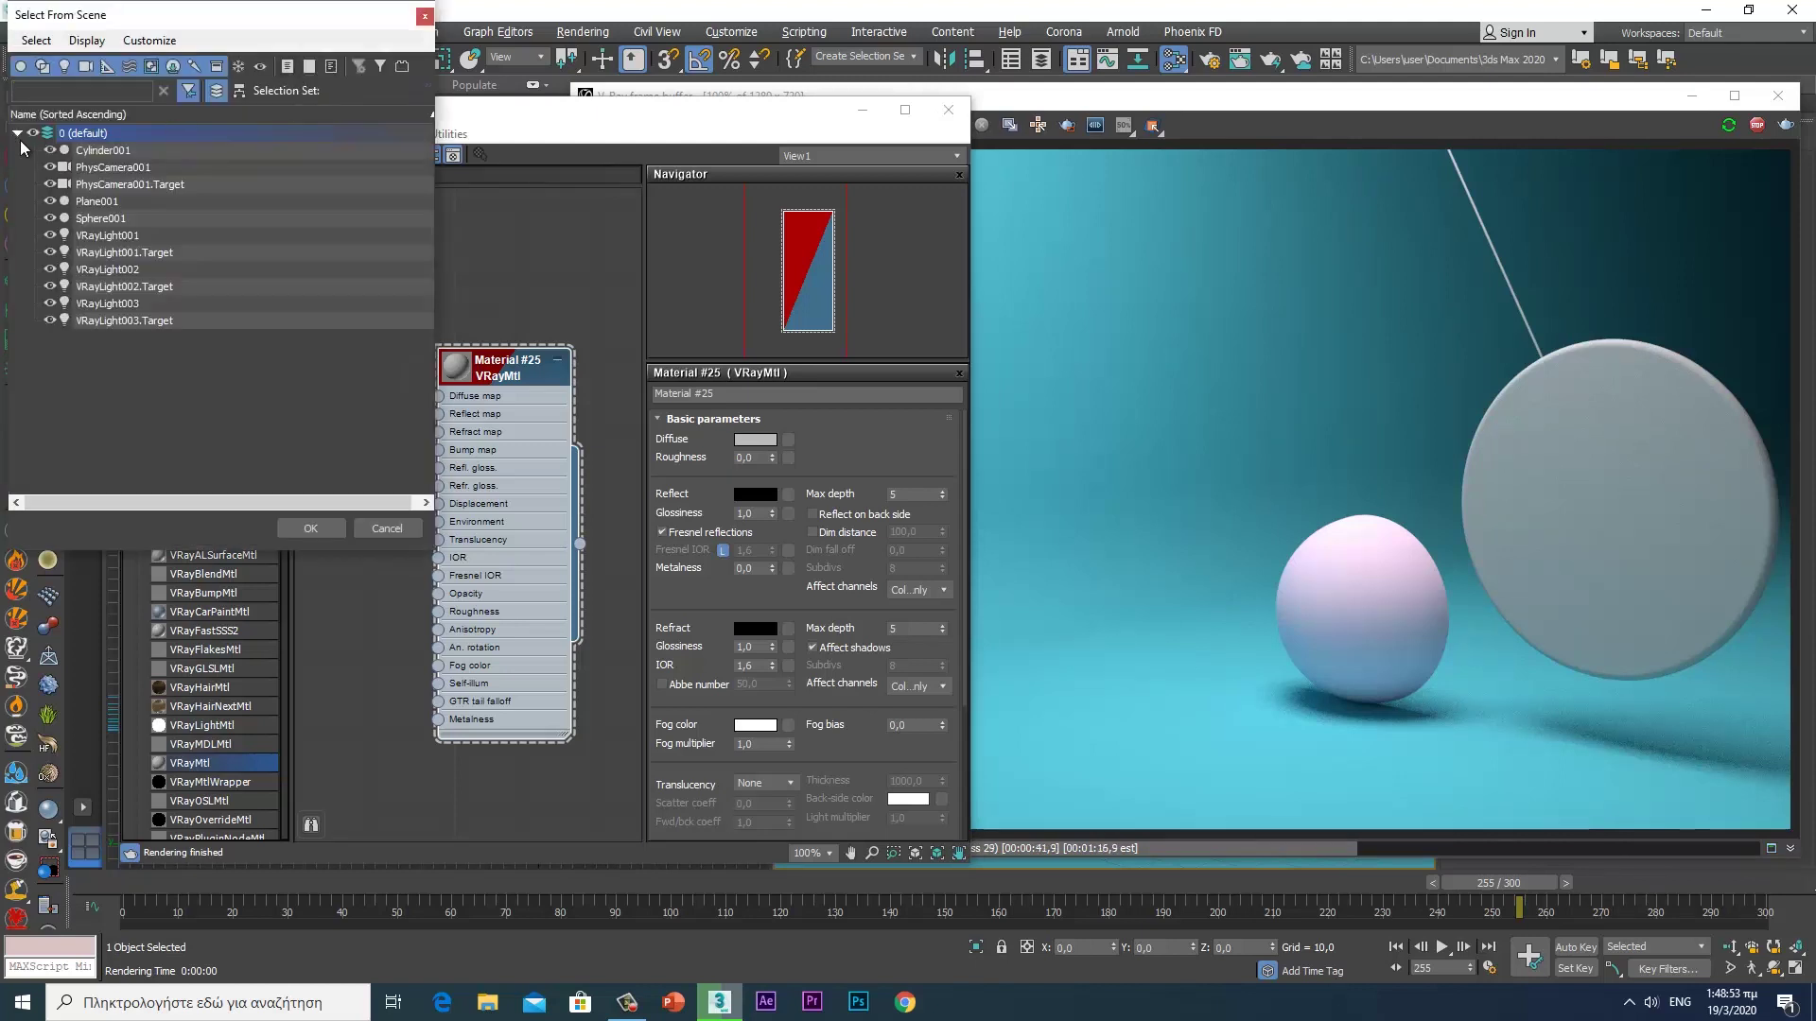
left_click(127, 202)
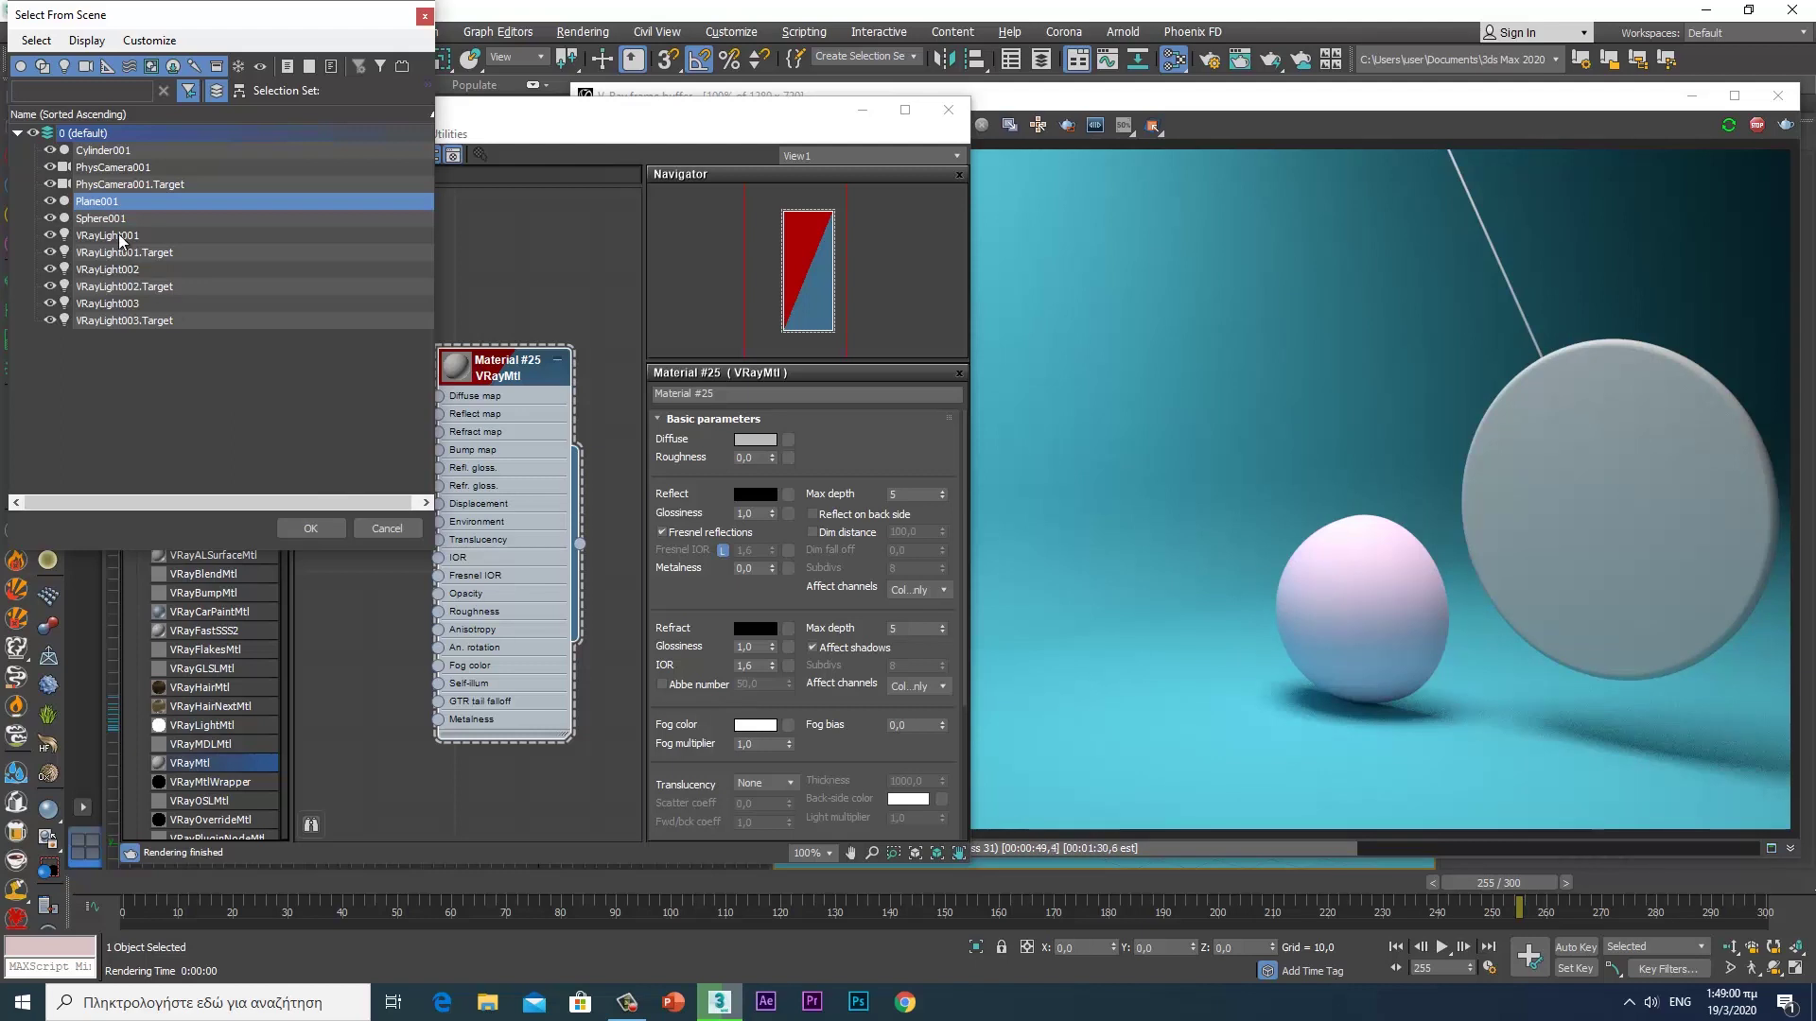
left_click(136, 152)
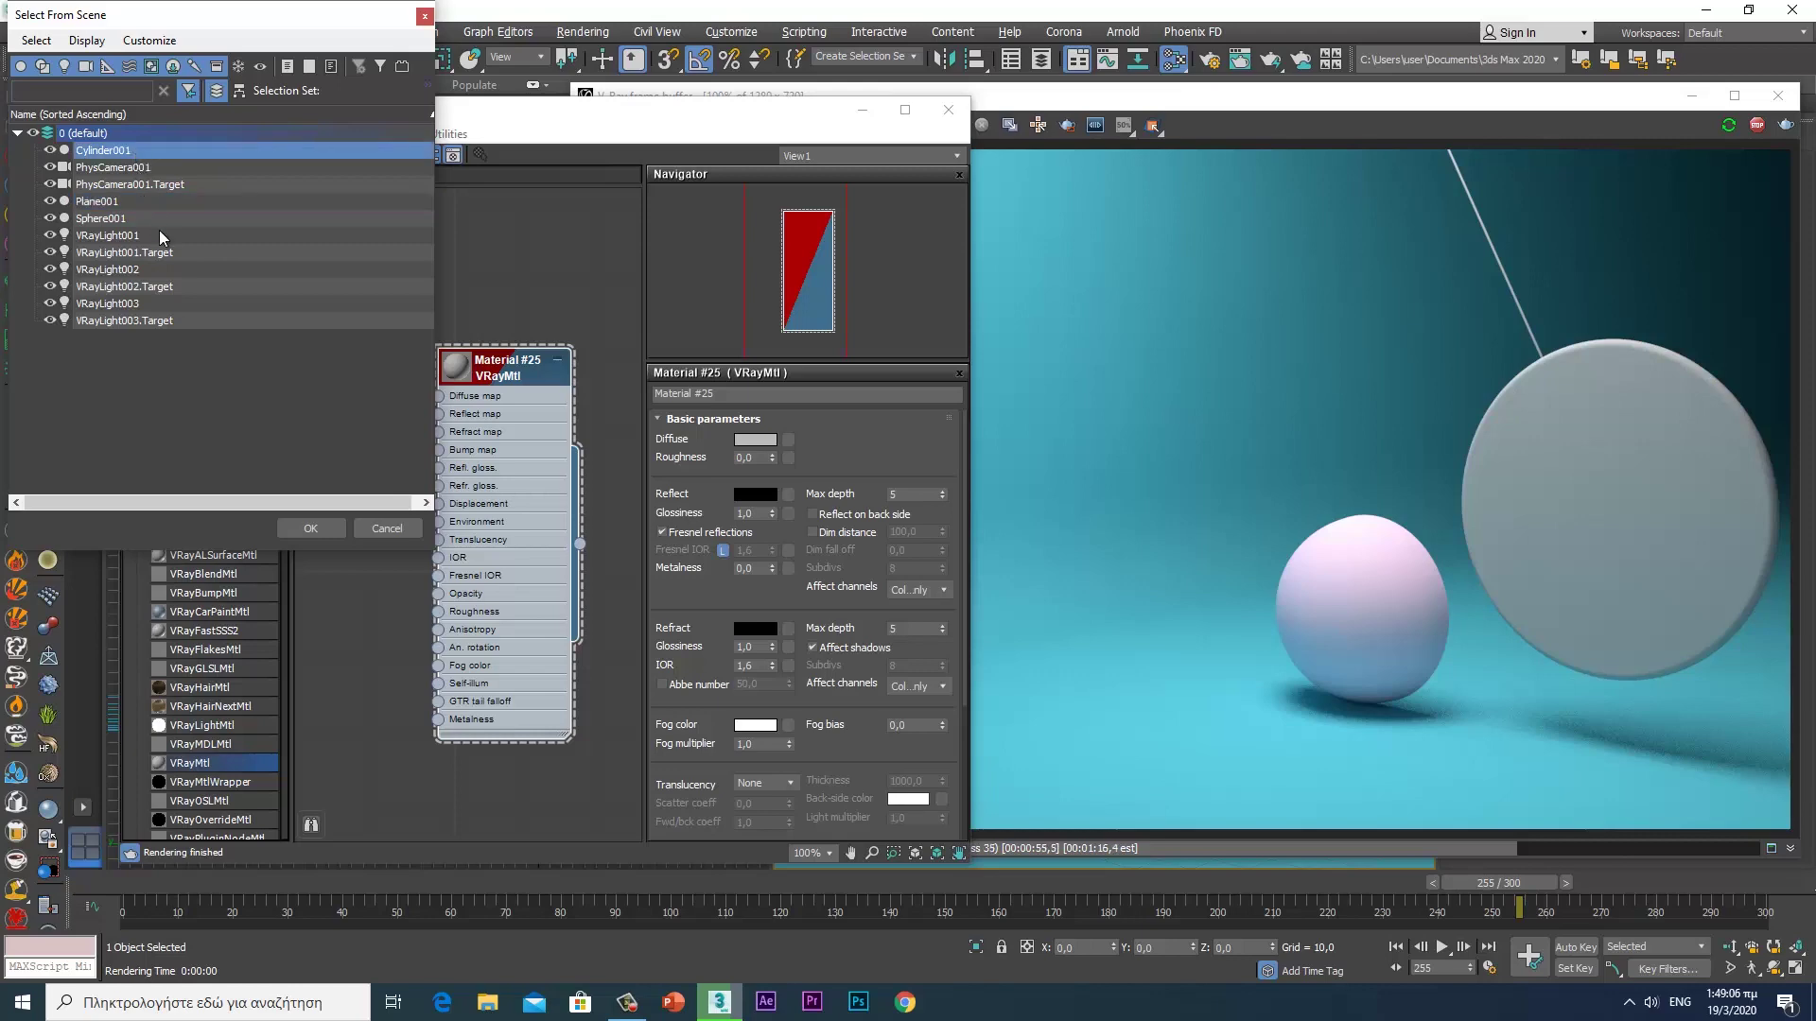
left_click(311, 528)
right_click(518, 374)
left_click(564, 384)
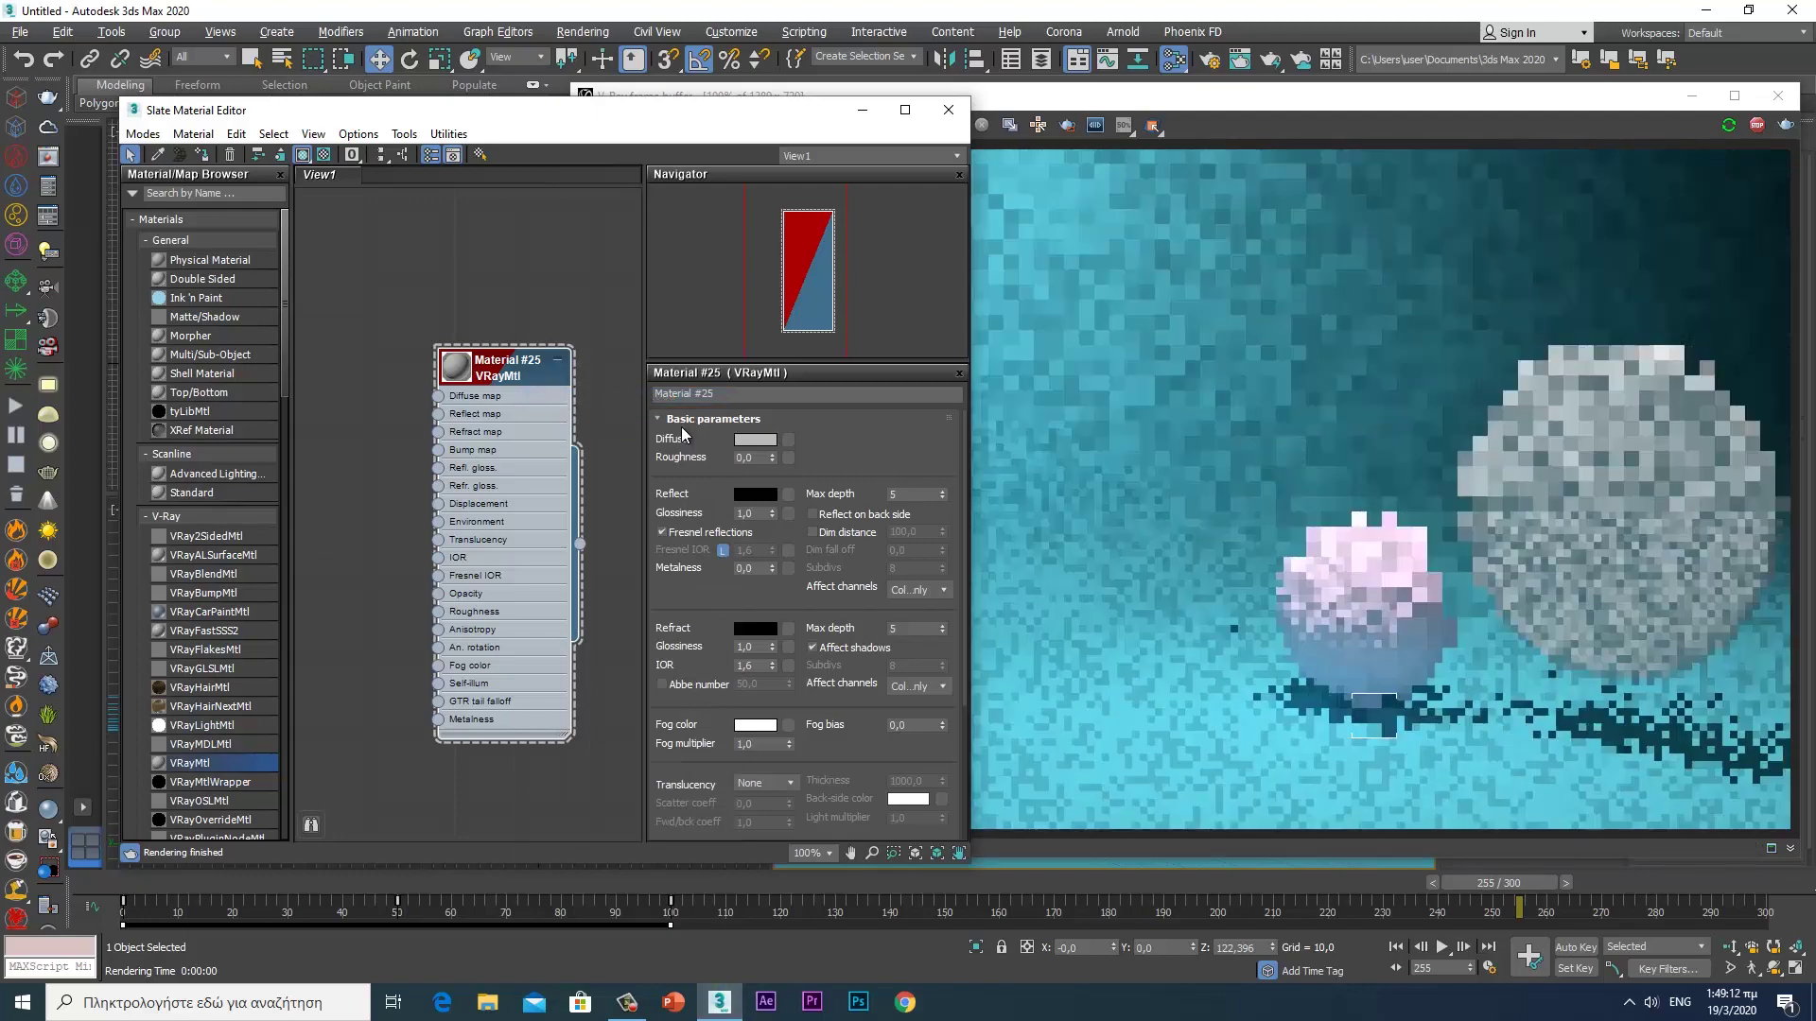
- Set Material #25's diffuse to black and its reflection to white (255)
left_click(754, 447)
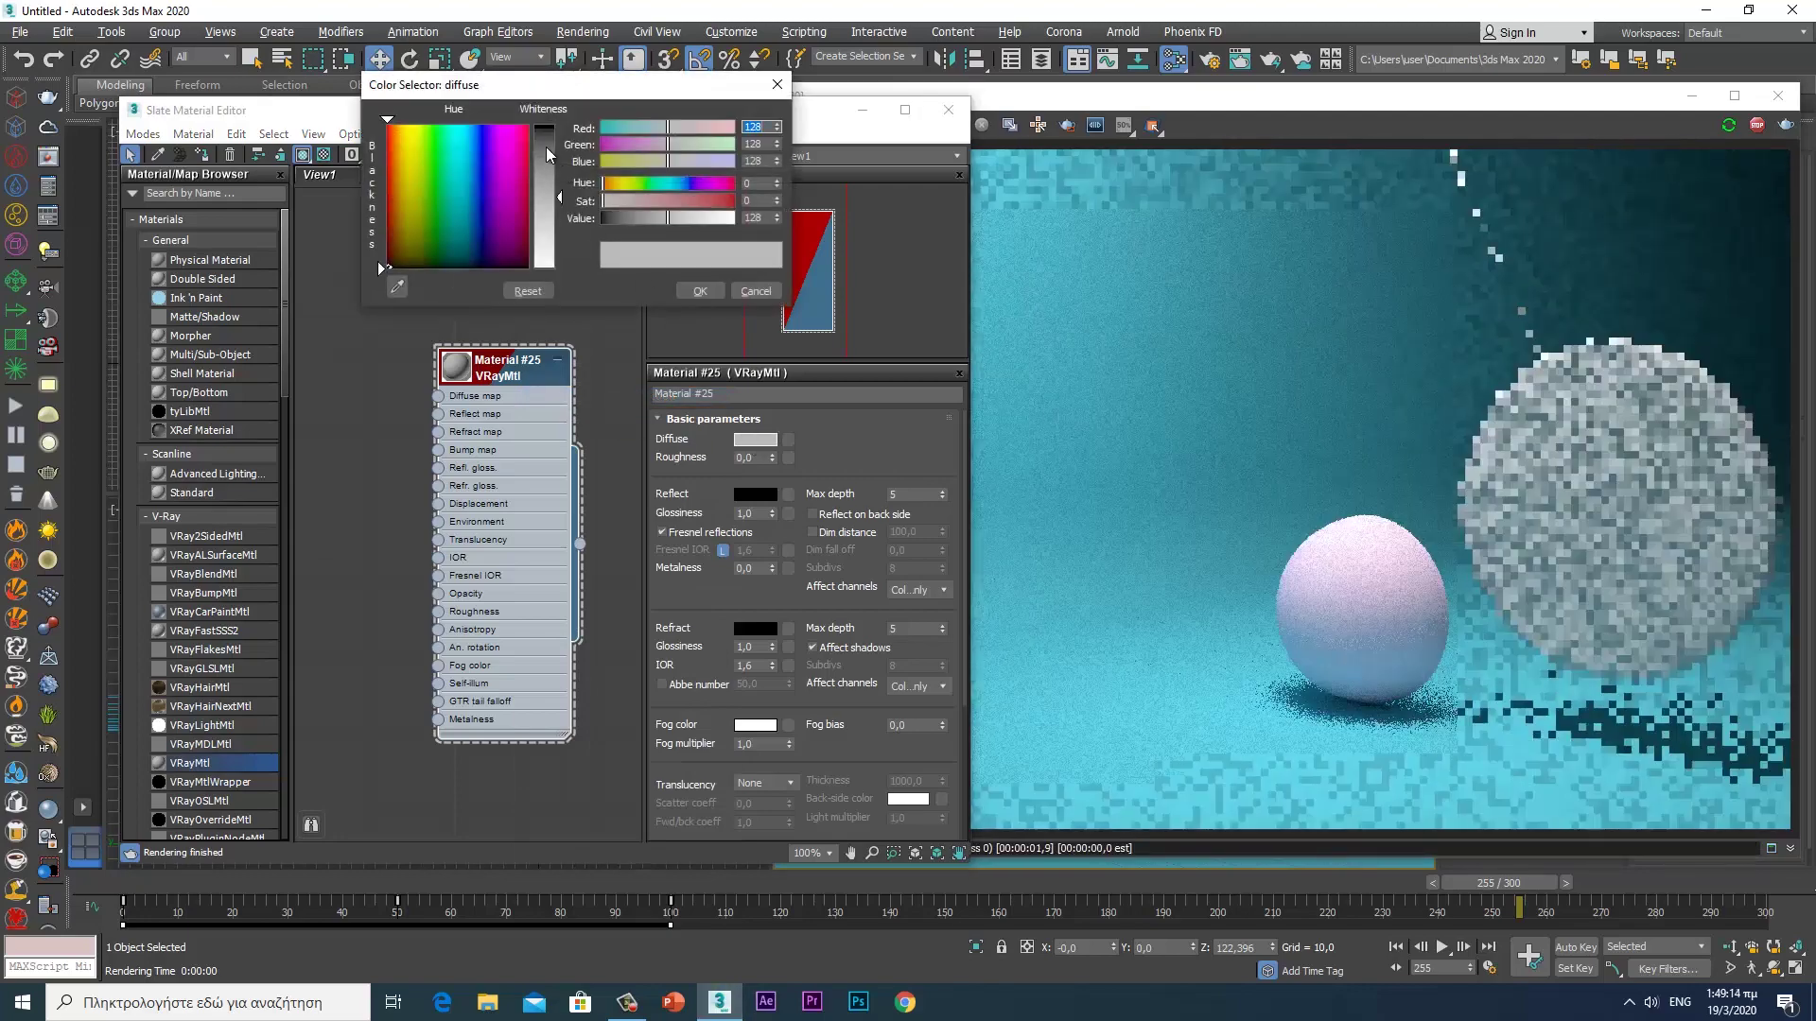
left_click(547, 132)
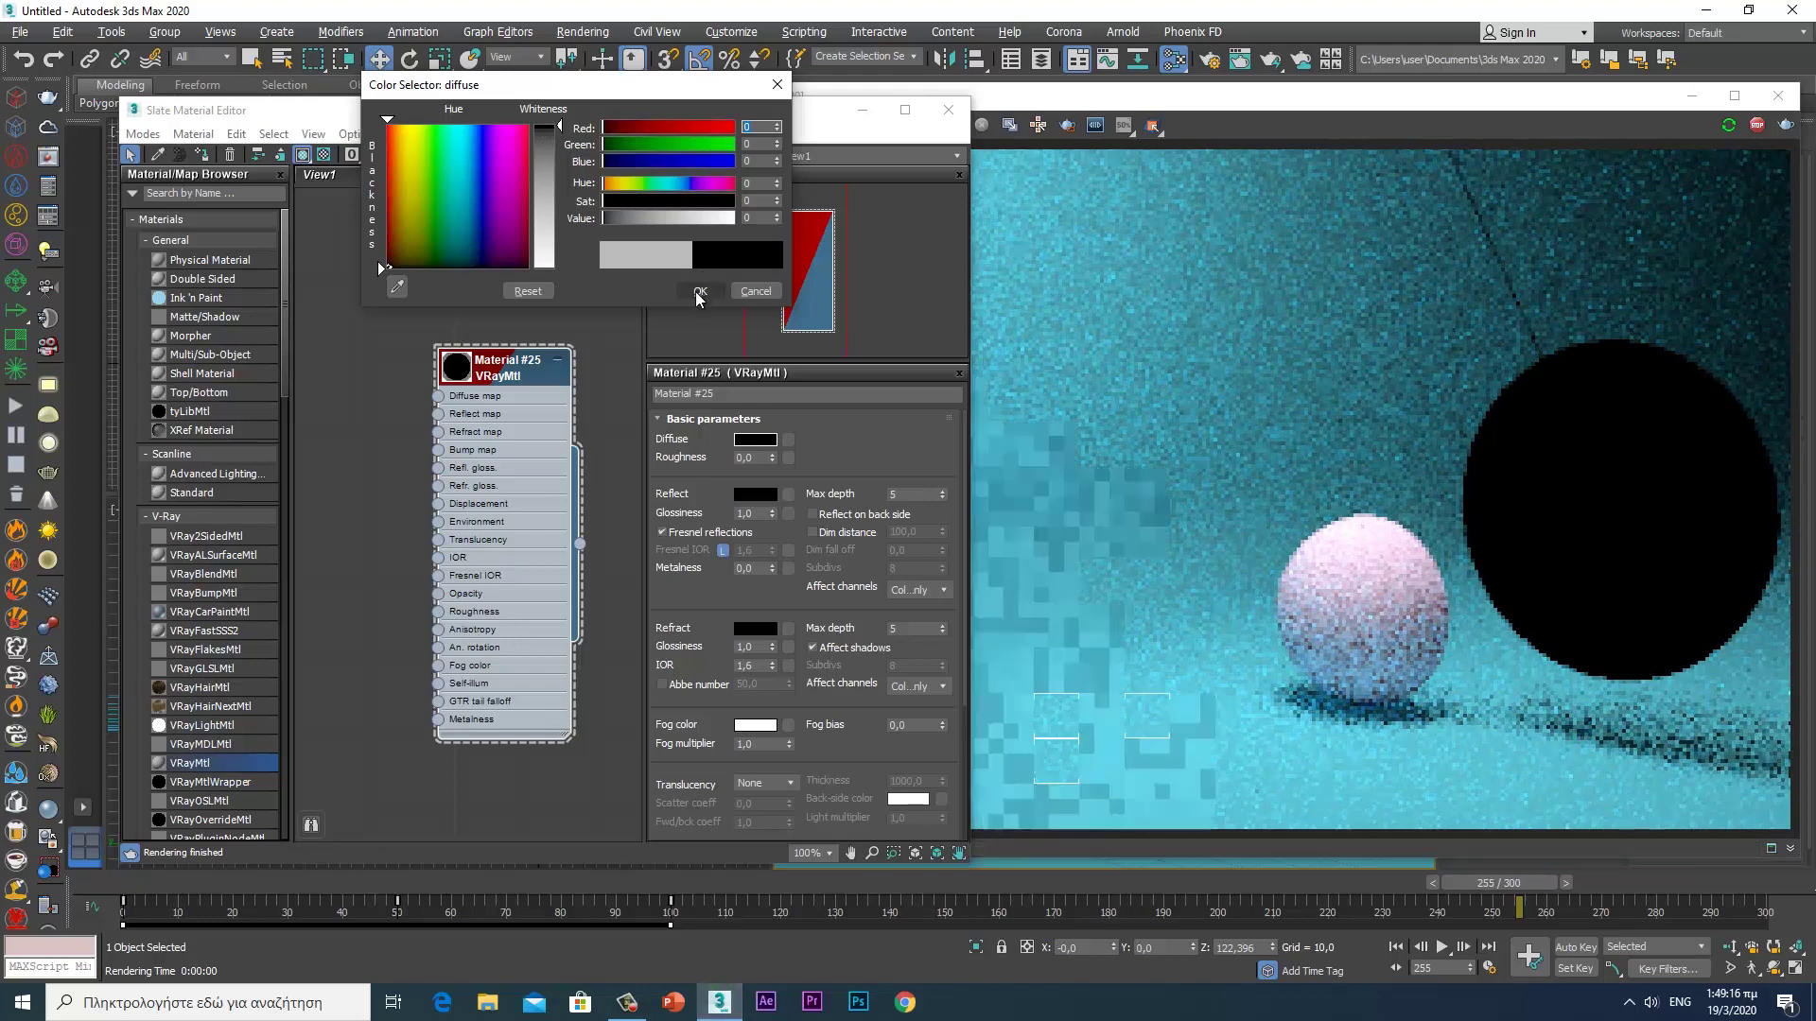
left_click(700, 290)
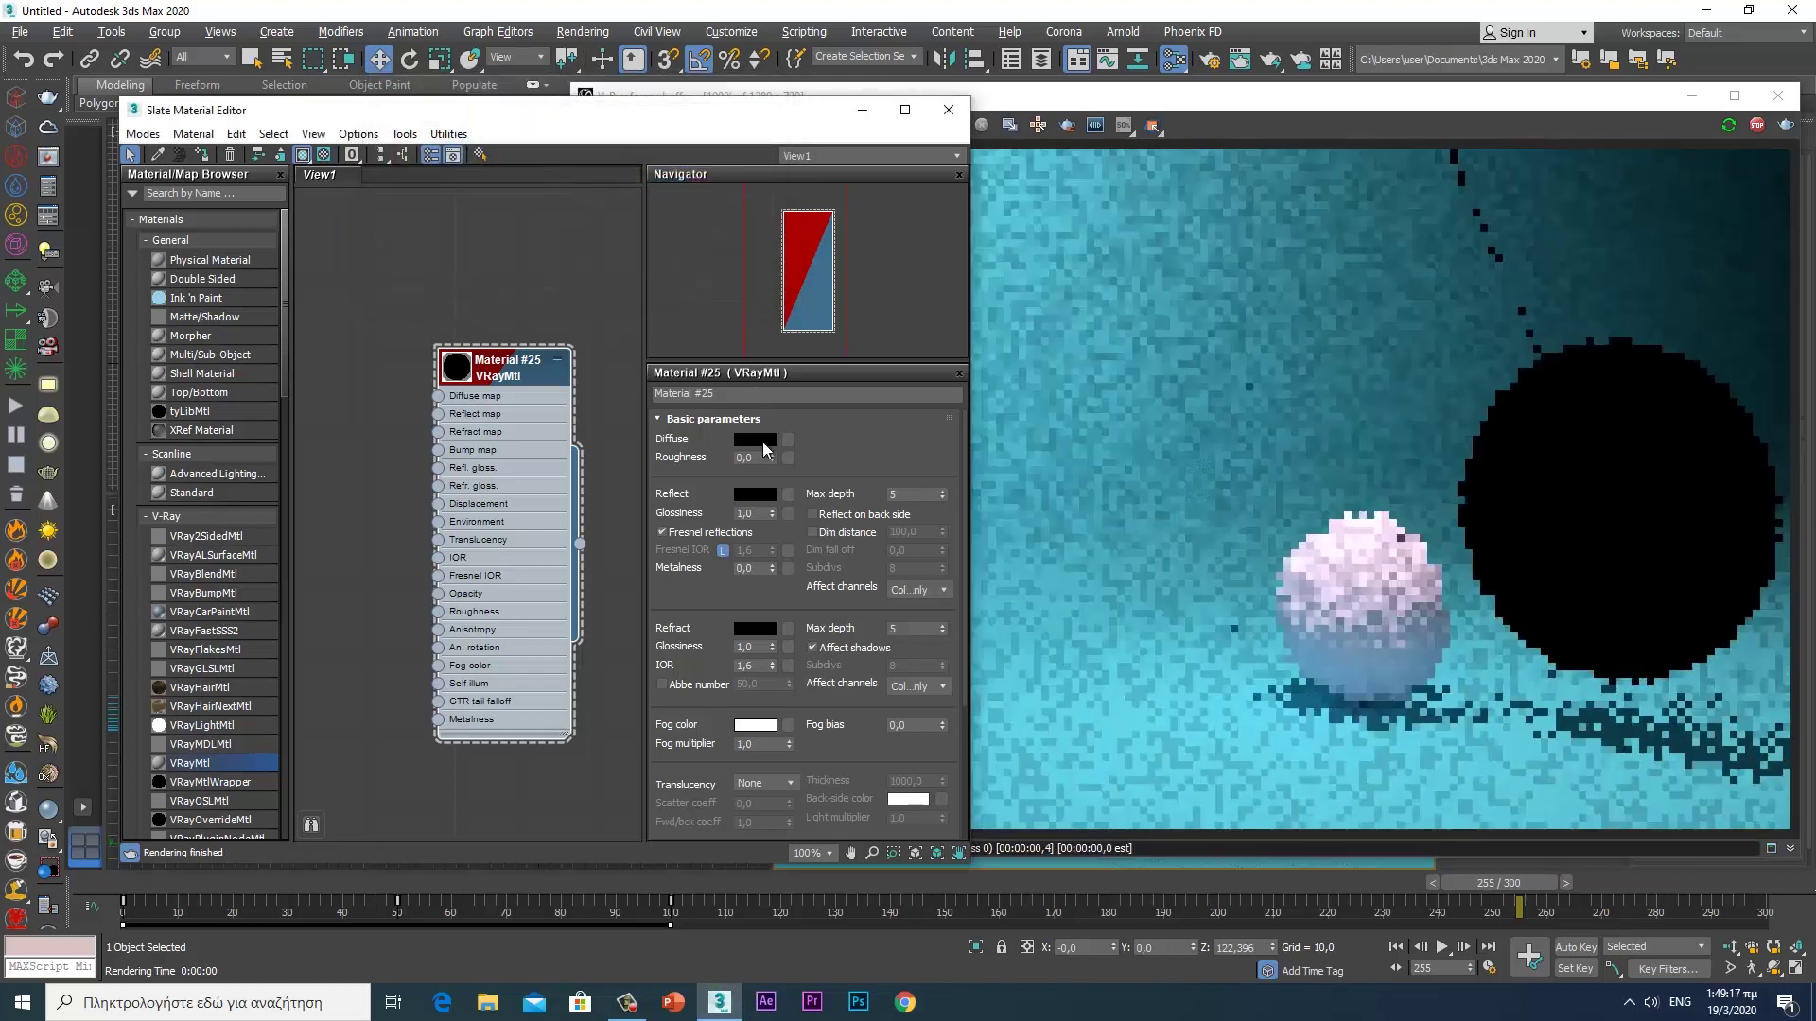
left_click(758, 493)
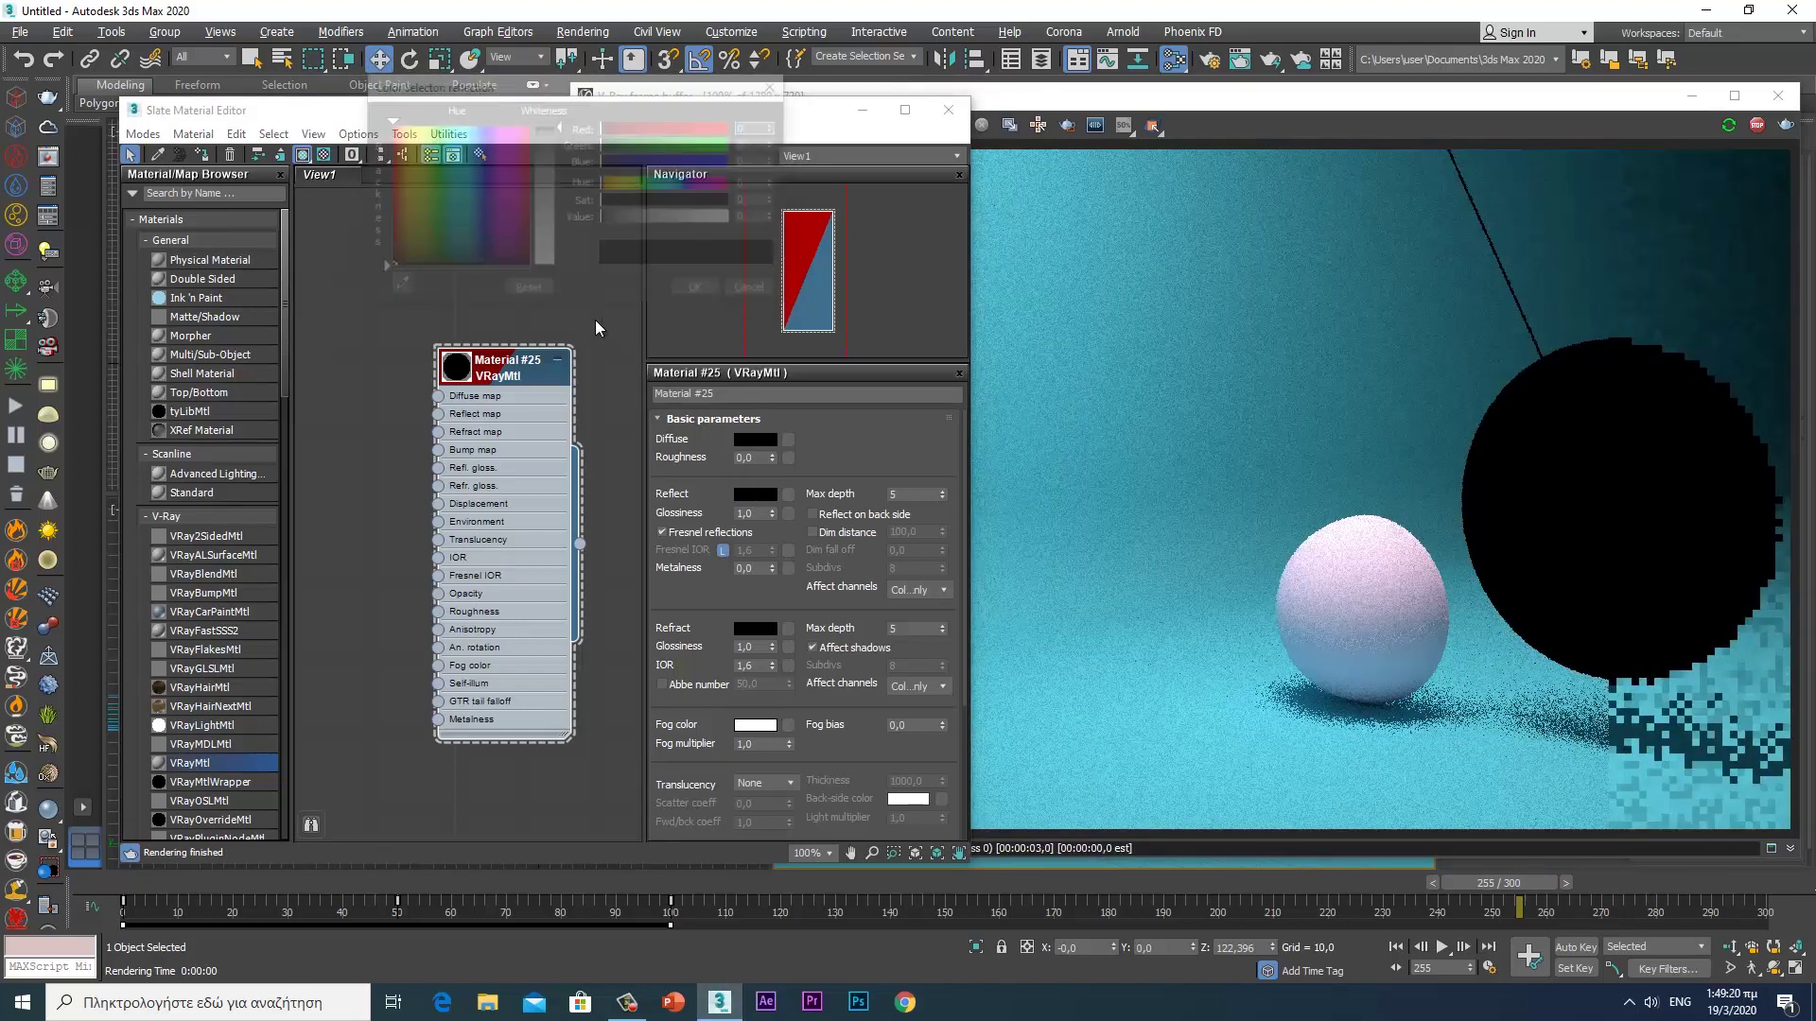
left_click_drag(556, 255, 558, 277)
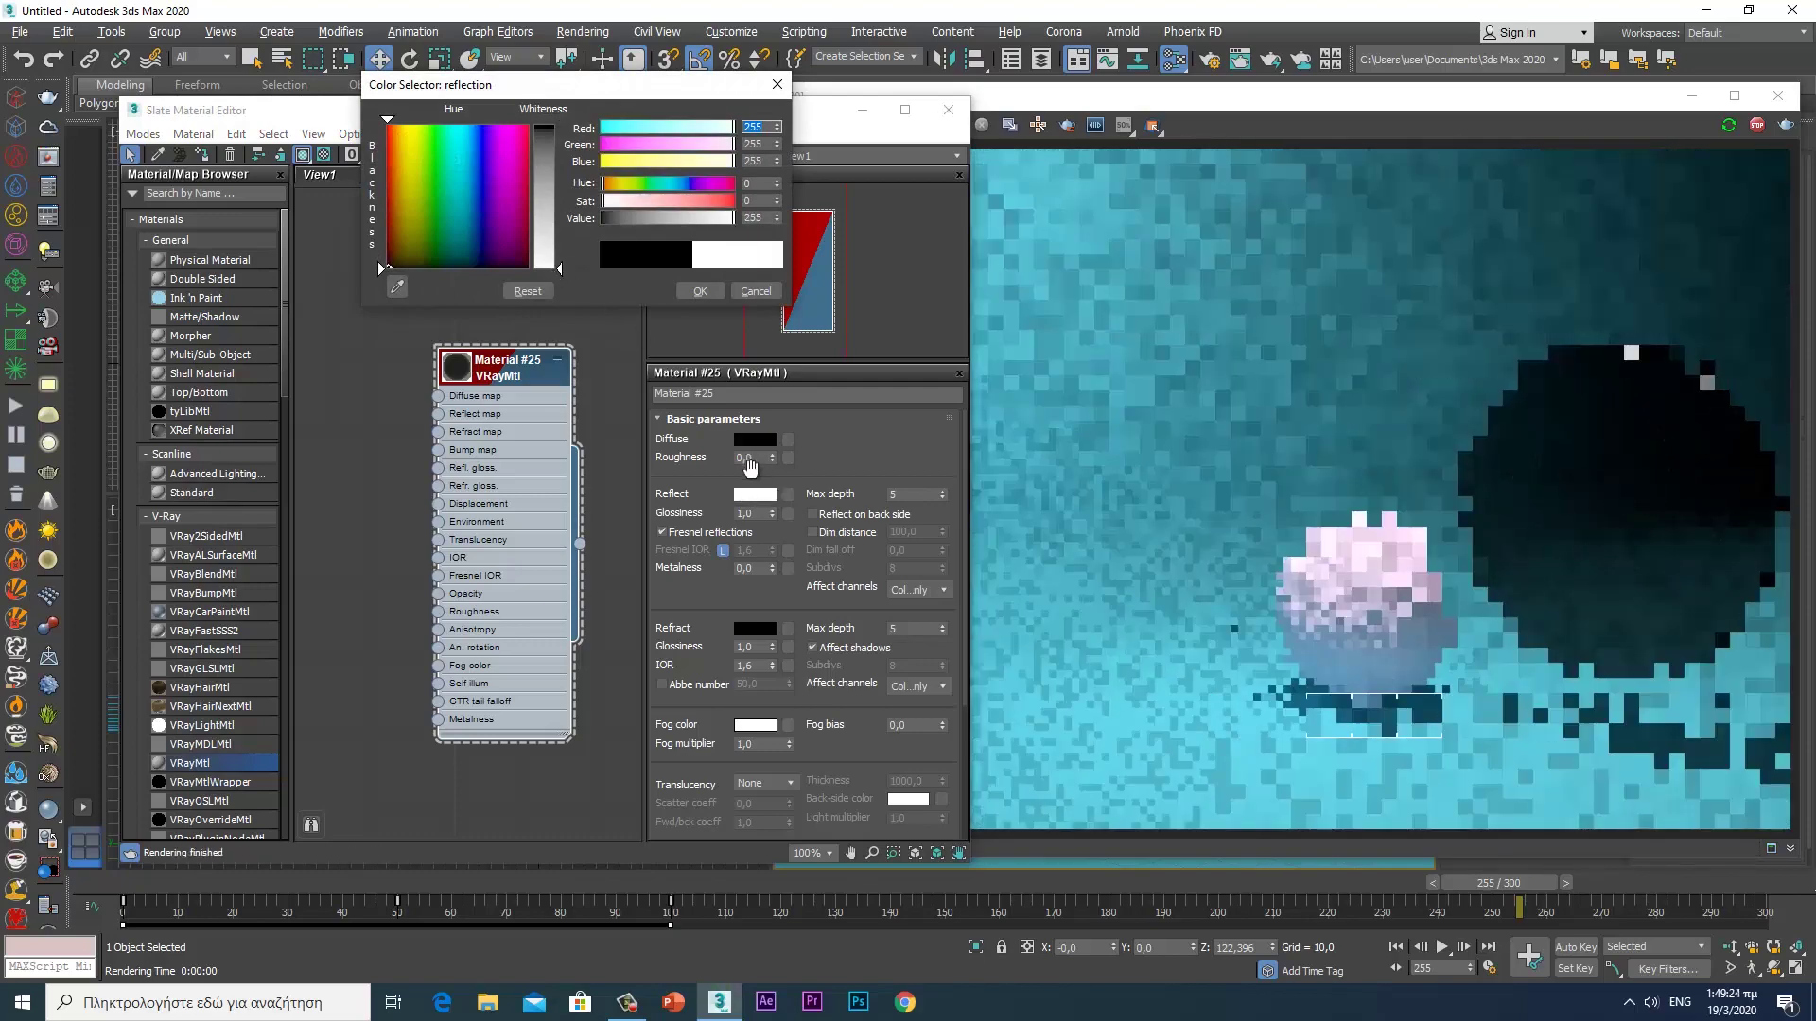
left_click(693, 294)
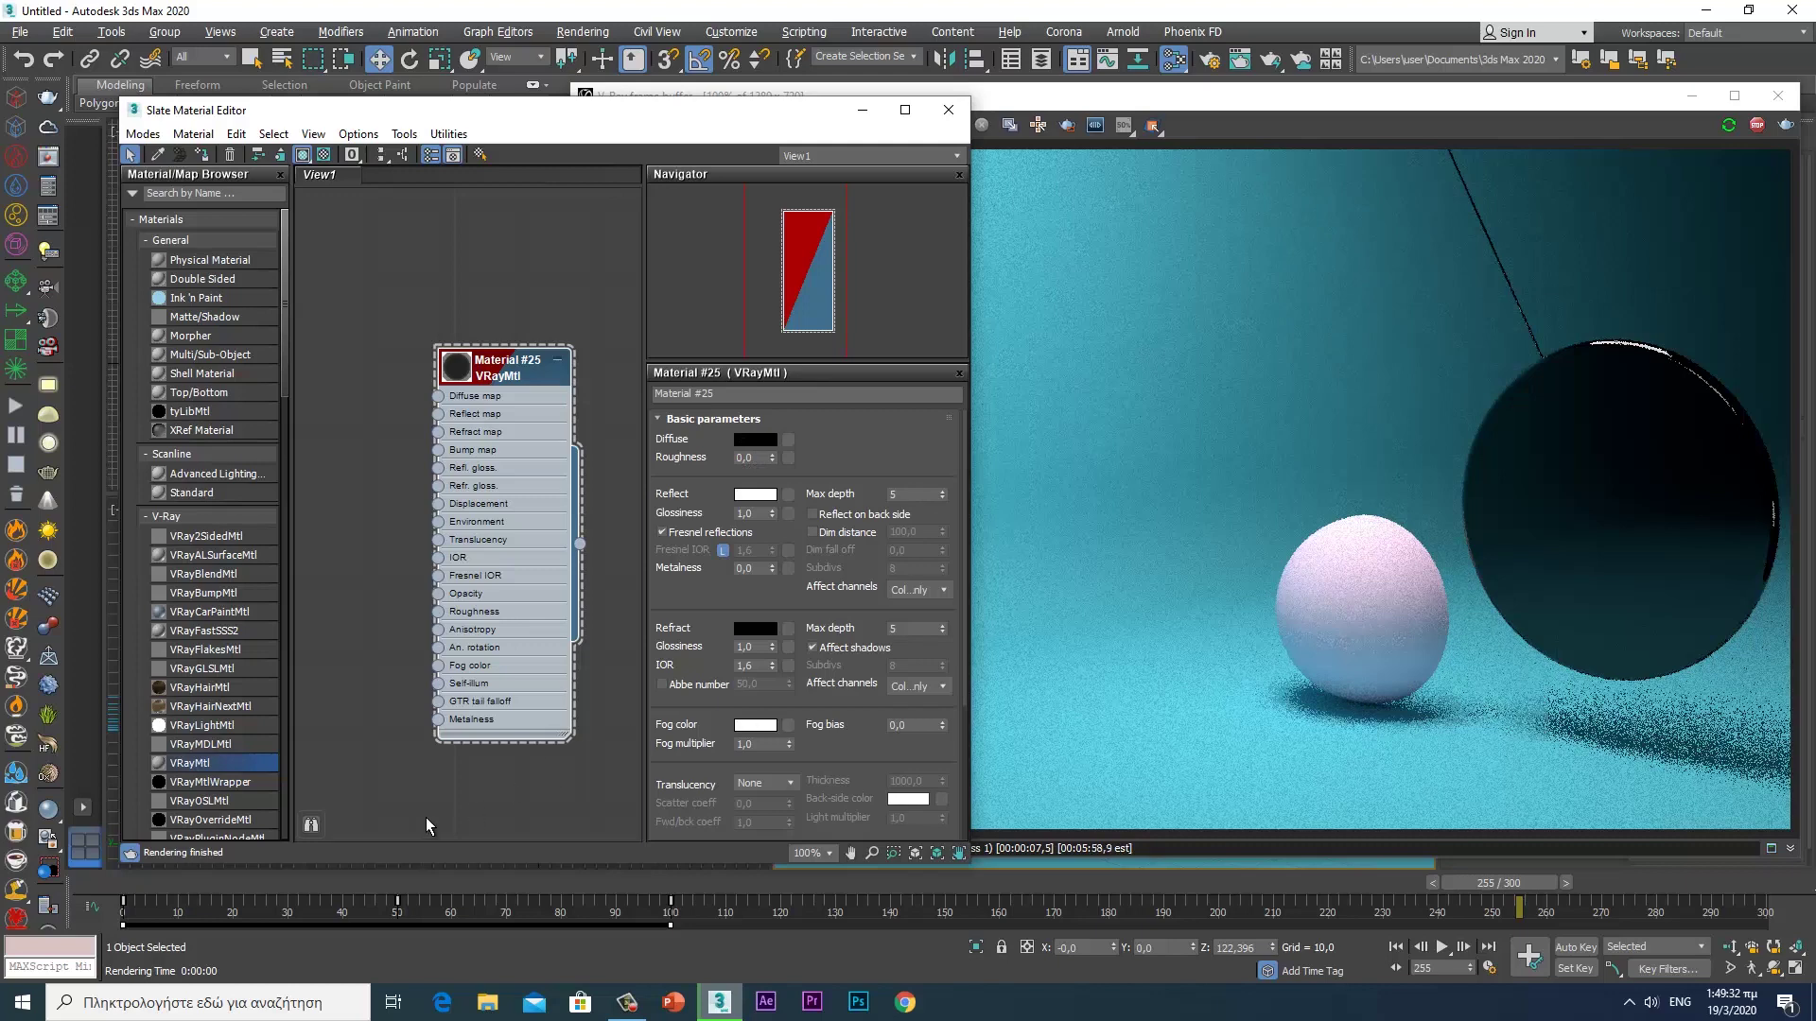
mouse_move(218, 887)
left_mouse_down()
mouse_move(186, 896)
mouse_move(299, 906)
left_mouse_up()
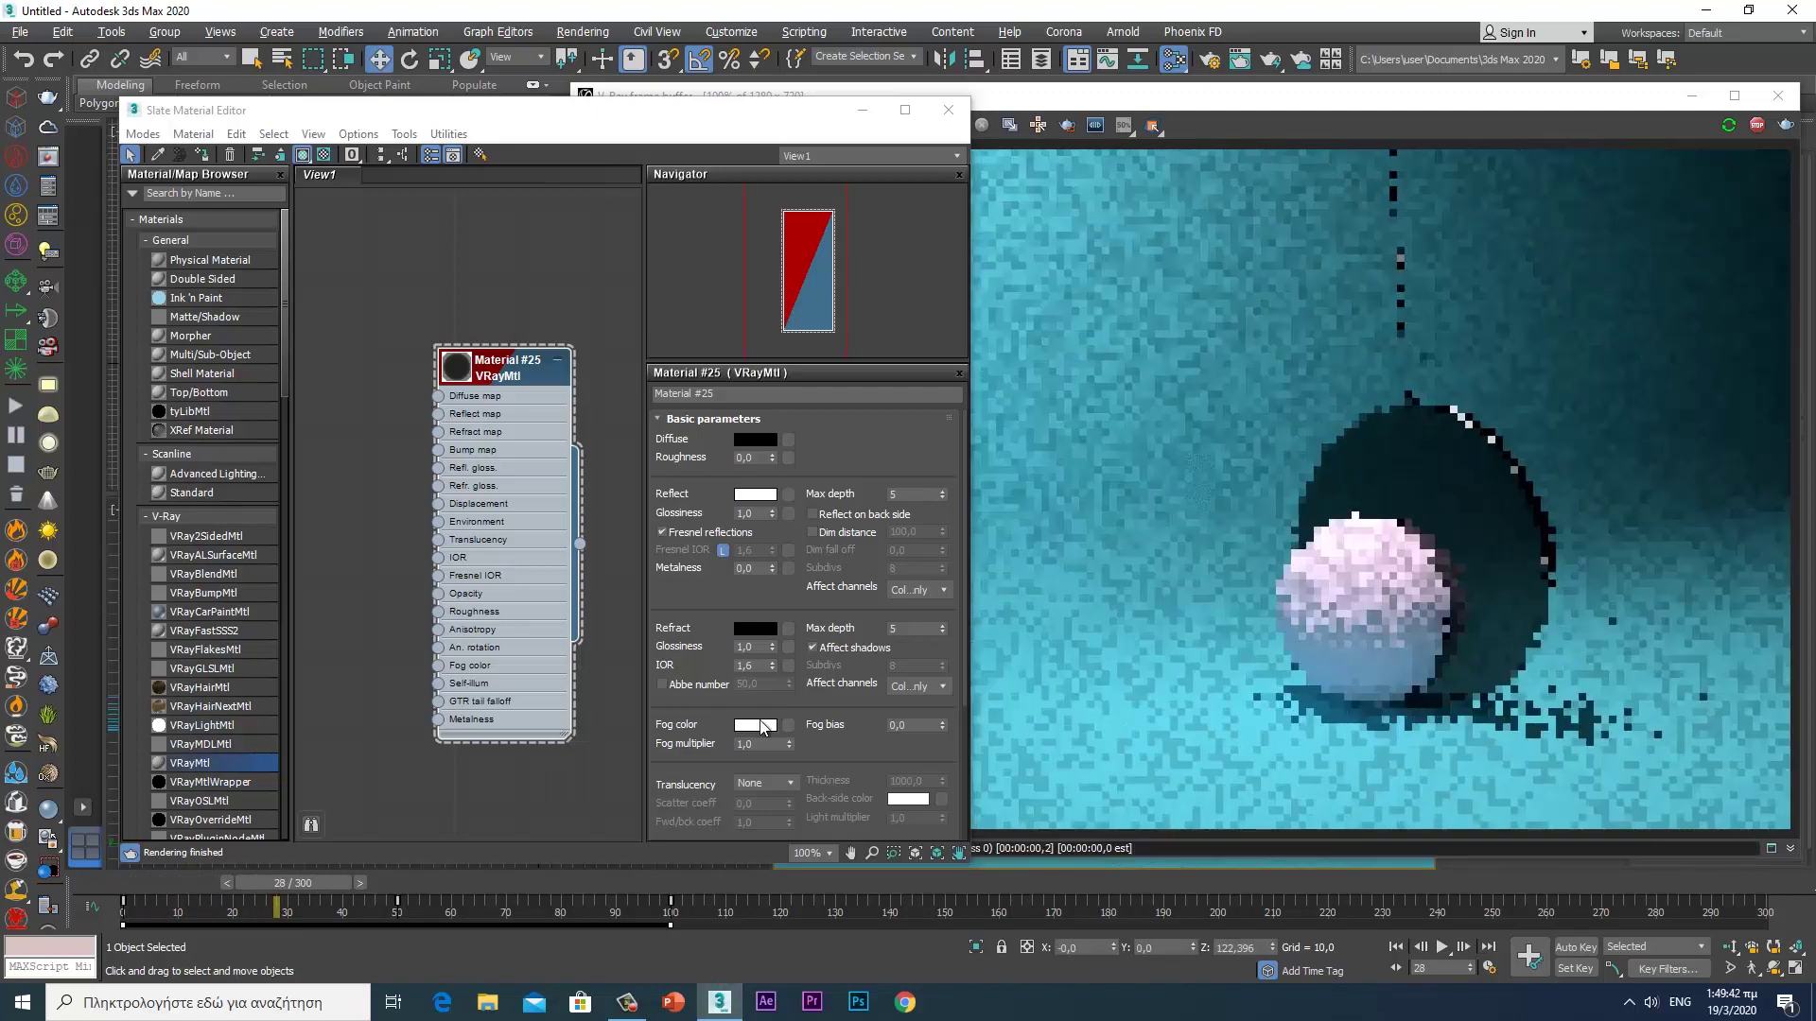
- Set metalness 0,62, reflection glossiness 0,95, and the diffuse colour to dark grey 55
left_click(764, 569)
left_click_drag(771, 568, 784, 508)
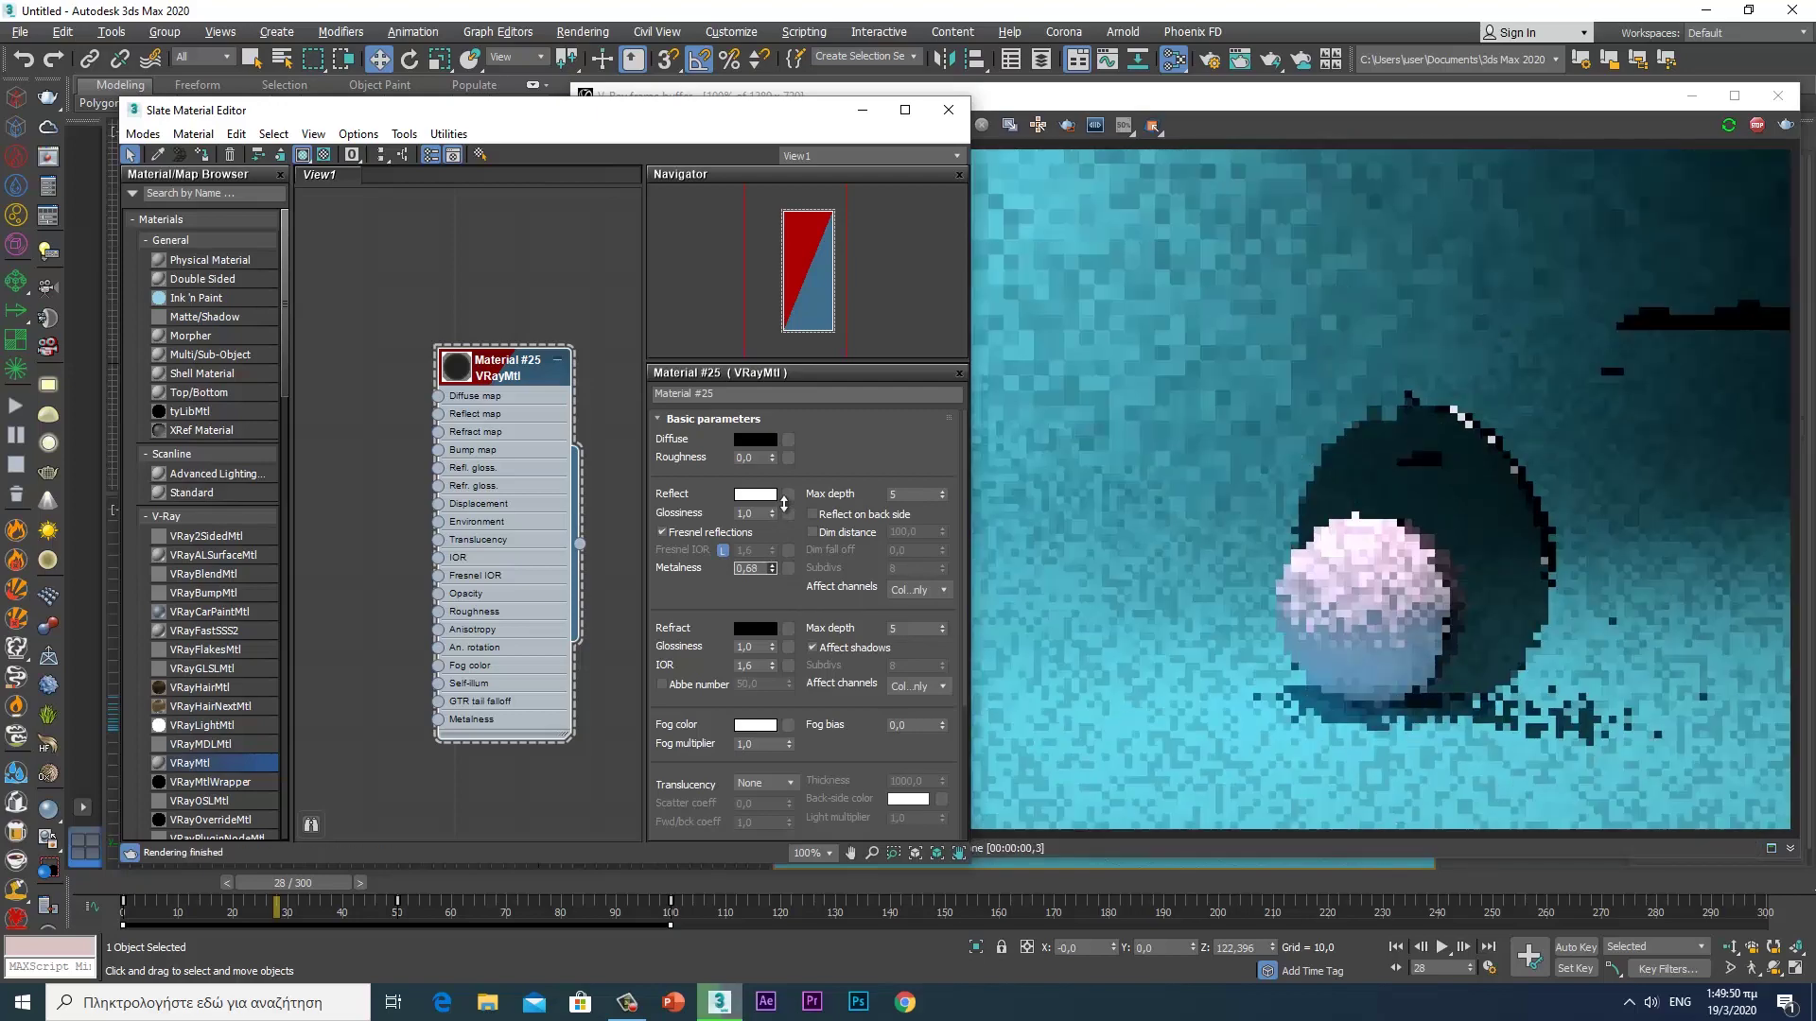
left_click_drag(784, 509, 783, 511)
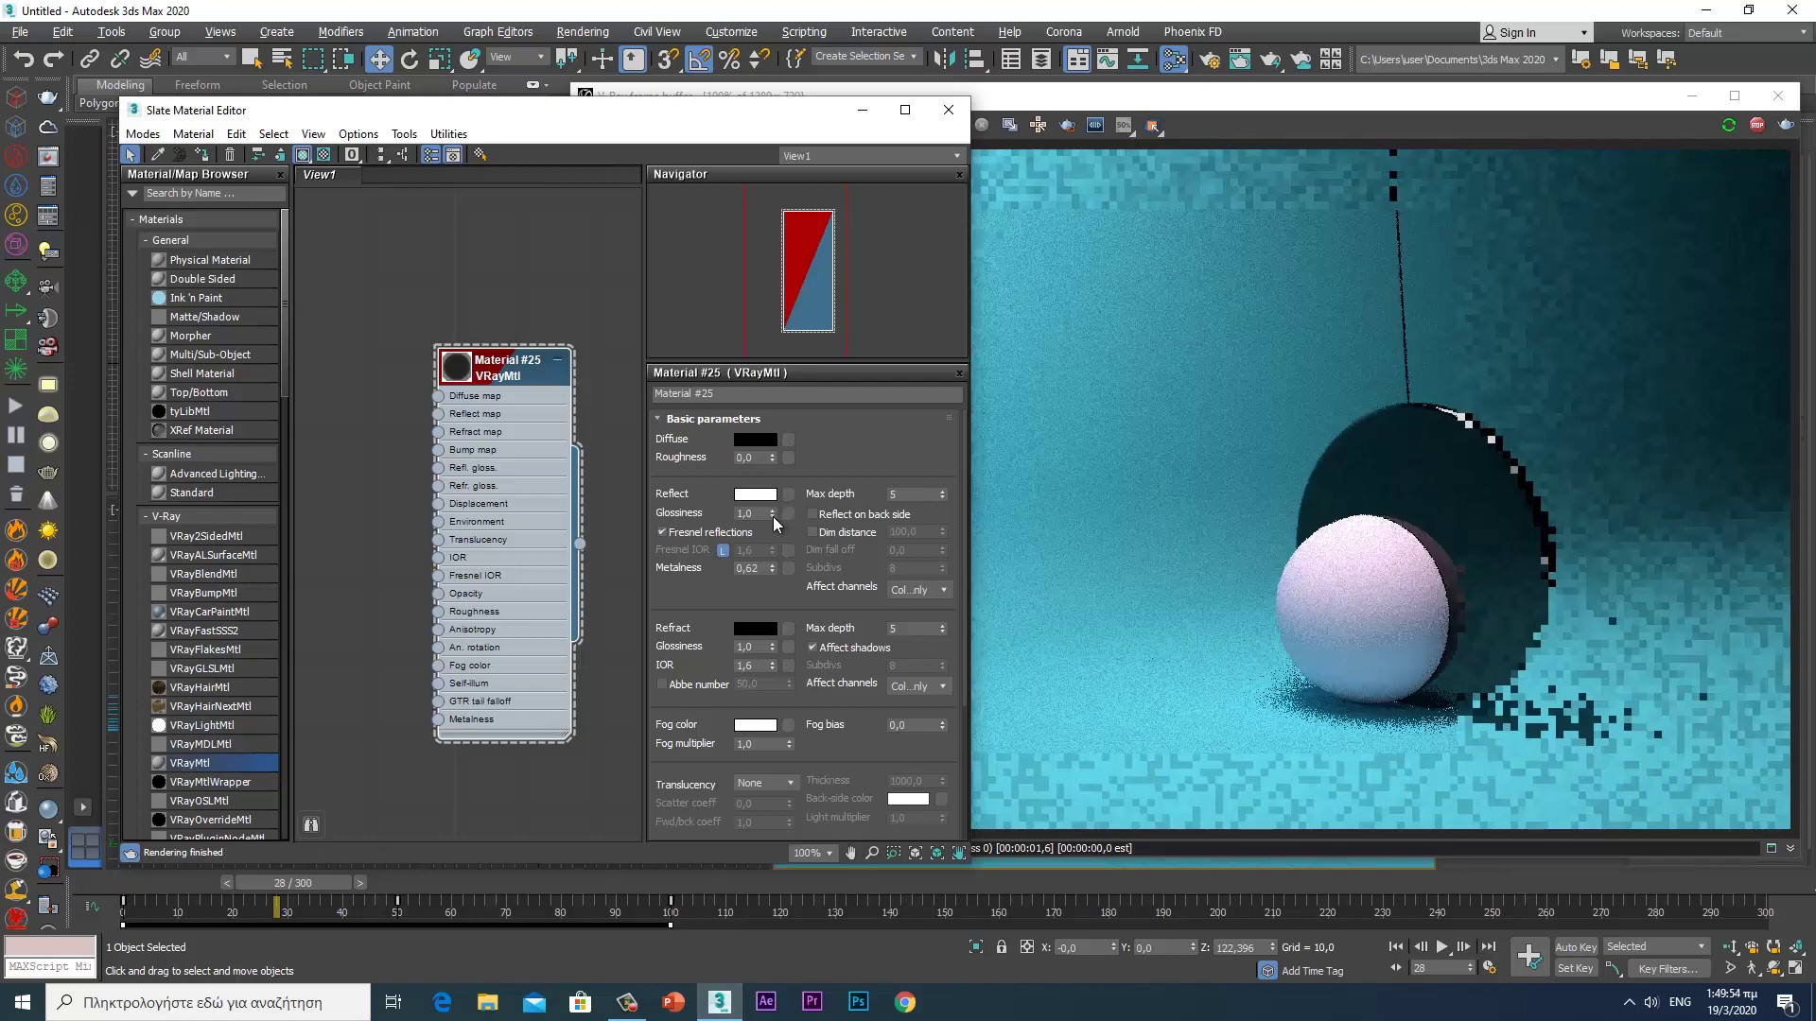
left_click(773, 517)
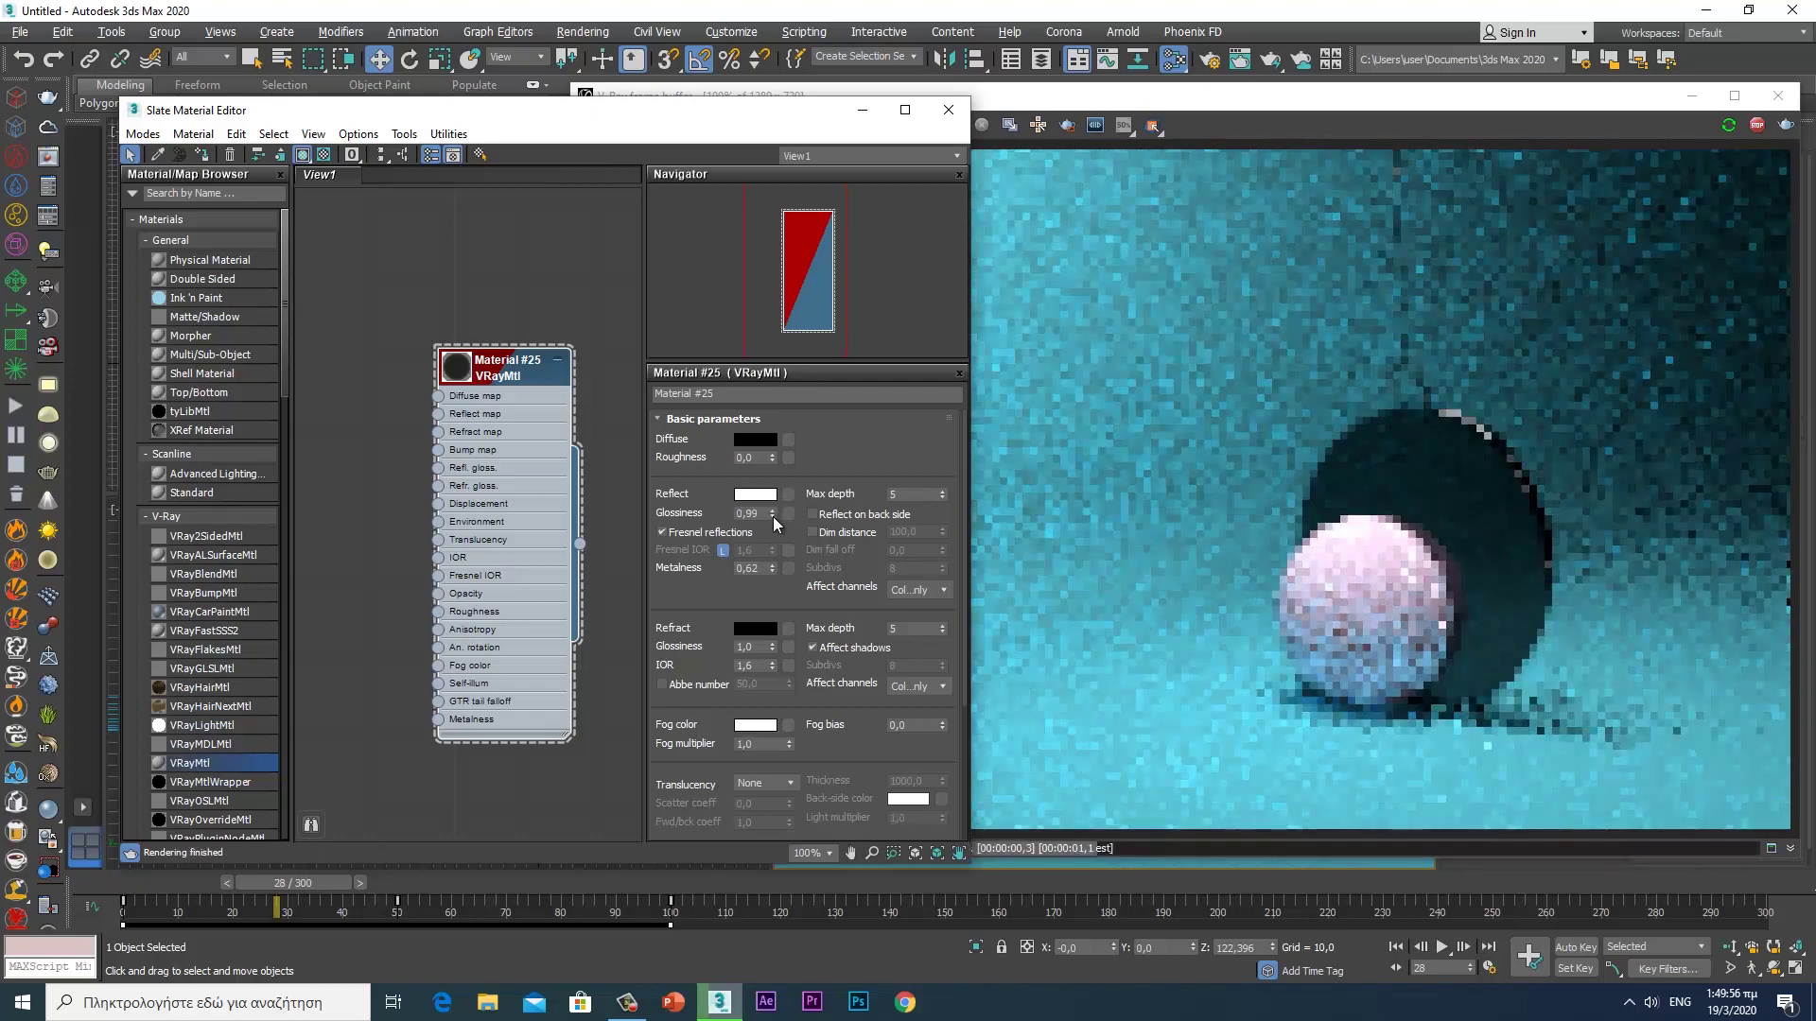
left_click(774, 516)
left_click(773, 517)
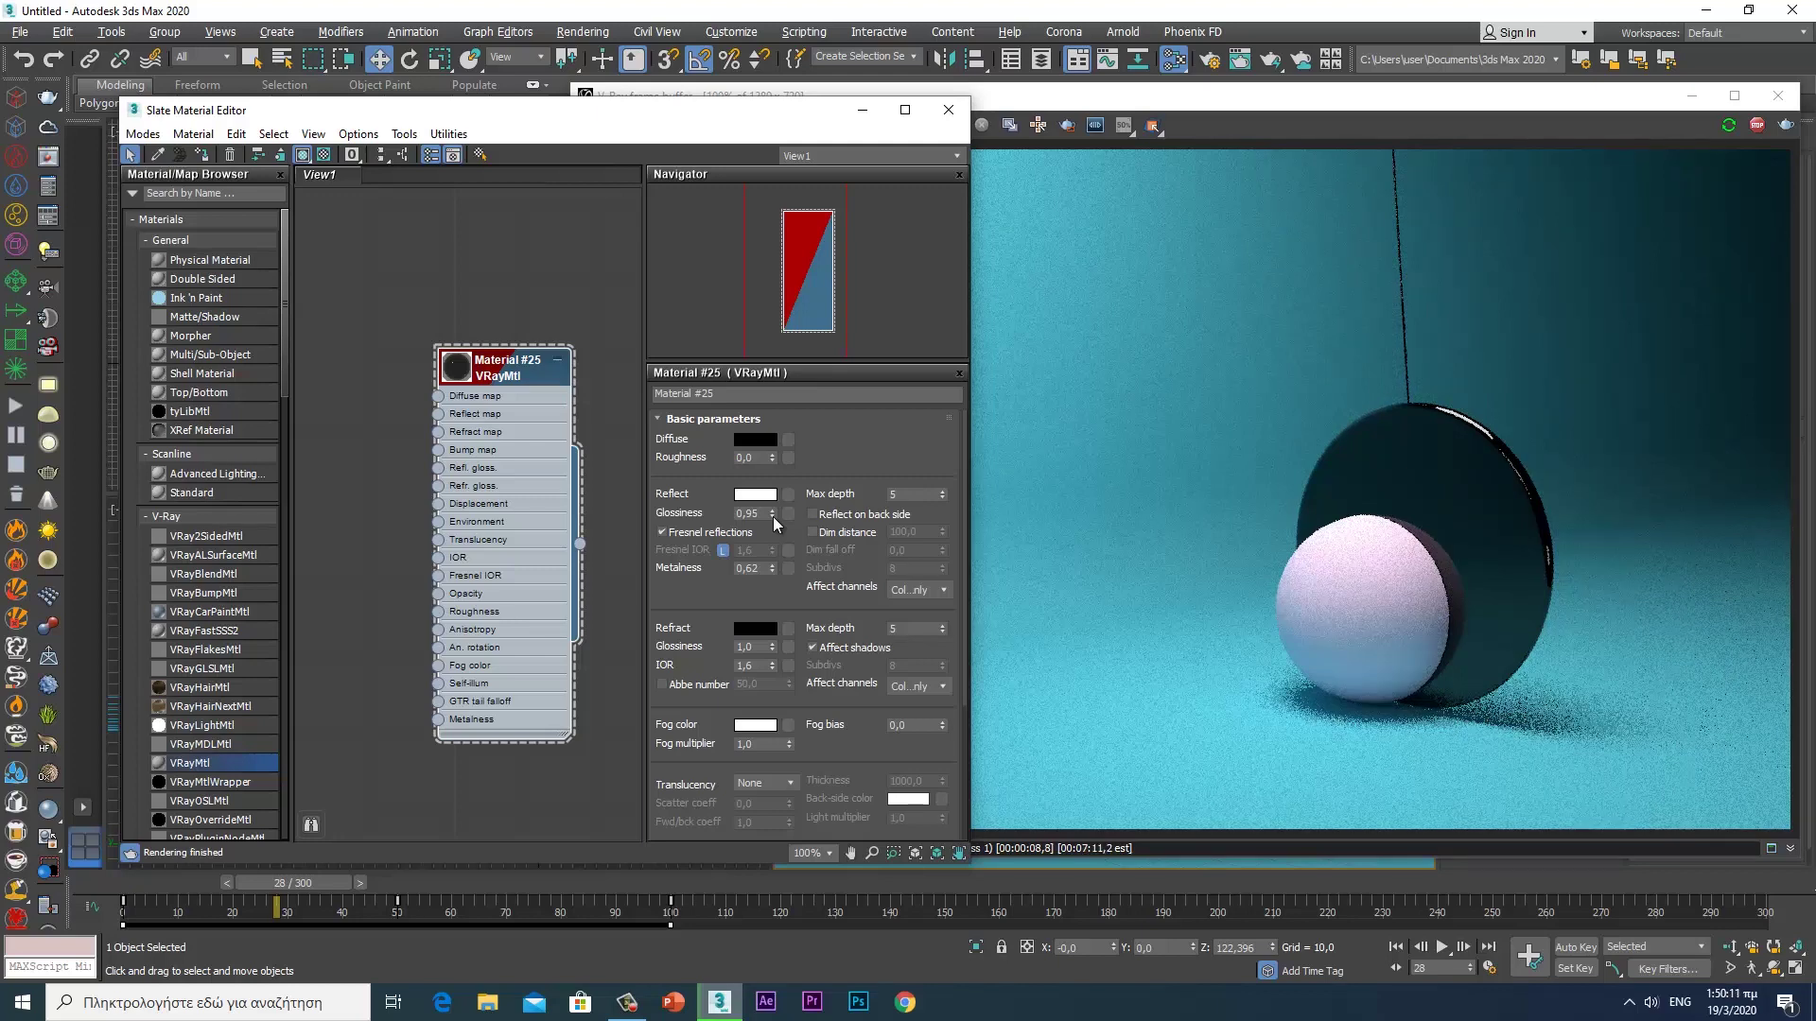
left_click(756, 440)
mouse_move(549, 176)
left_mouse_down()
mouse_move(544, 276)
mouse_move(546, 156)
left_mouse_up()
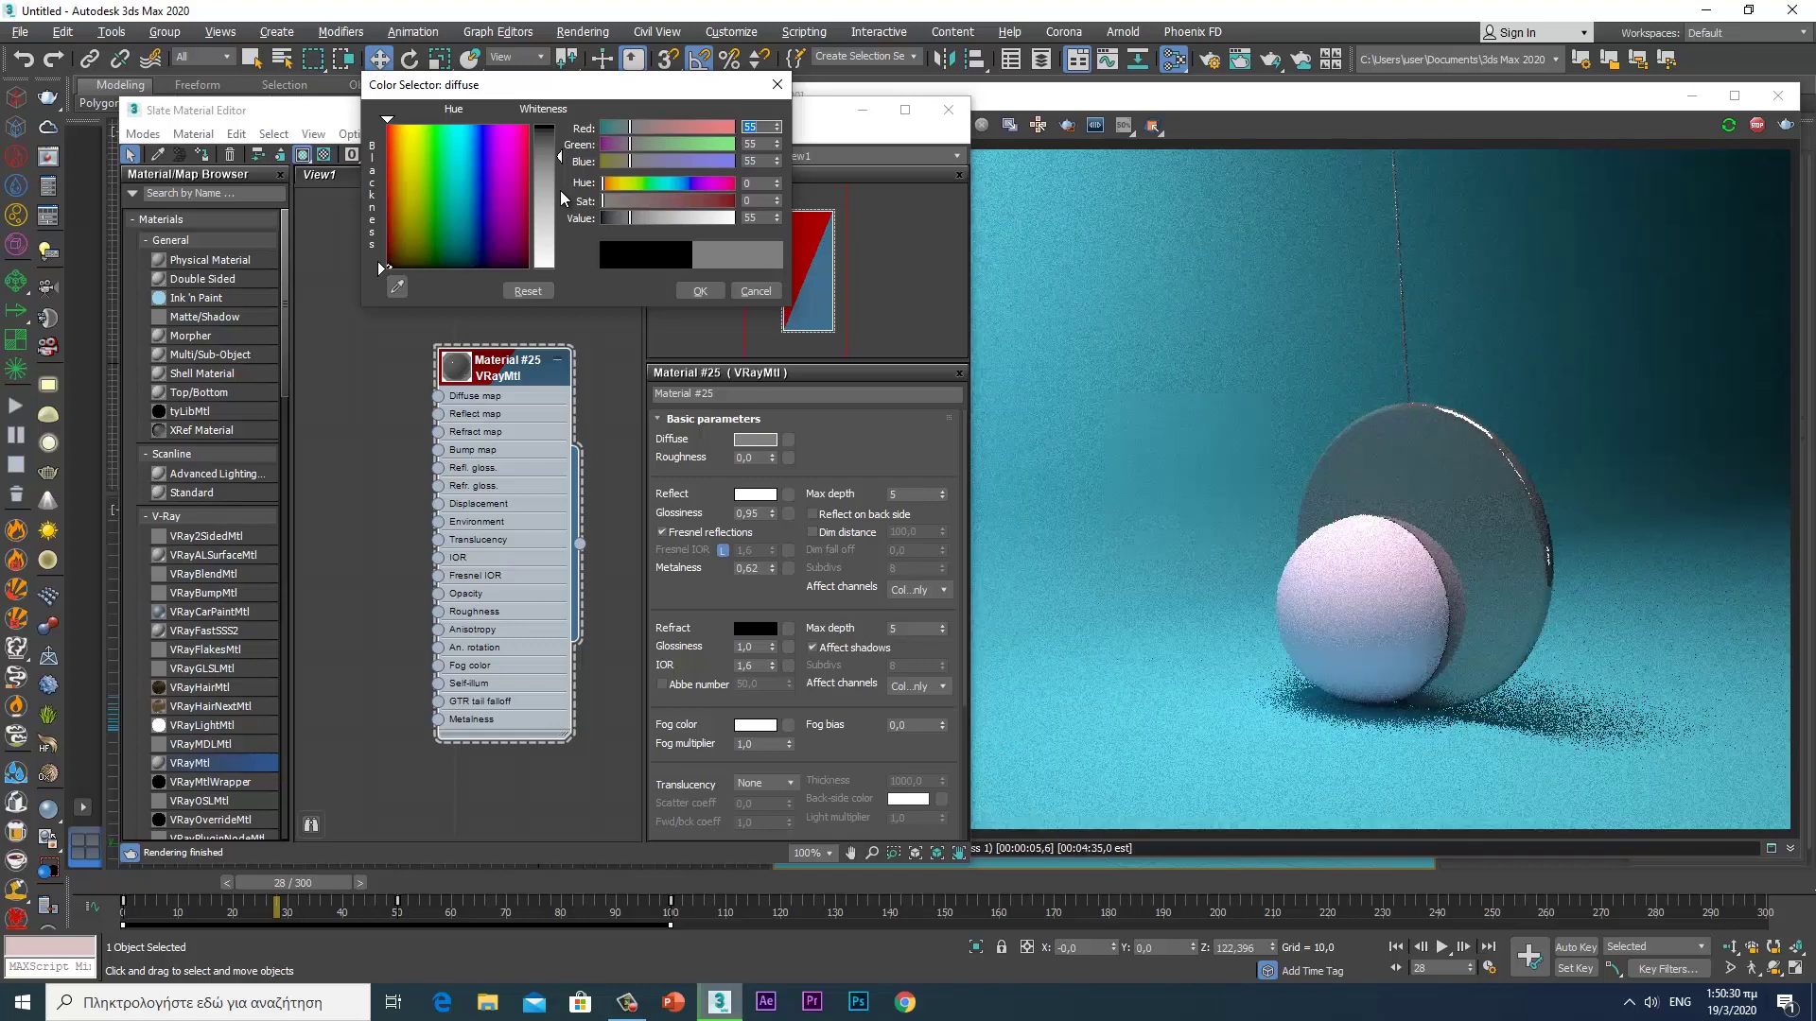
- Reset Material #25's reflection glossiness to 1,0, refraction colour to white and diffuse to black
left_click(772, 509)
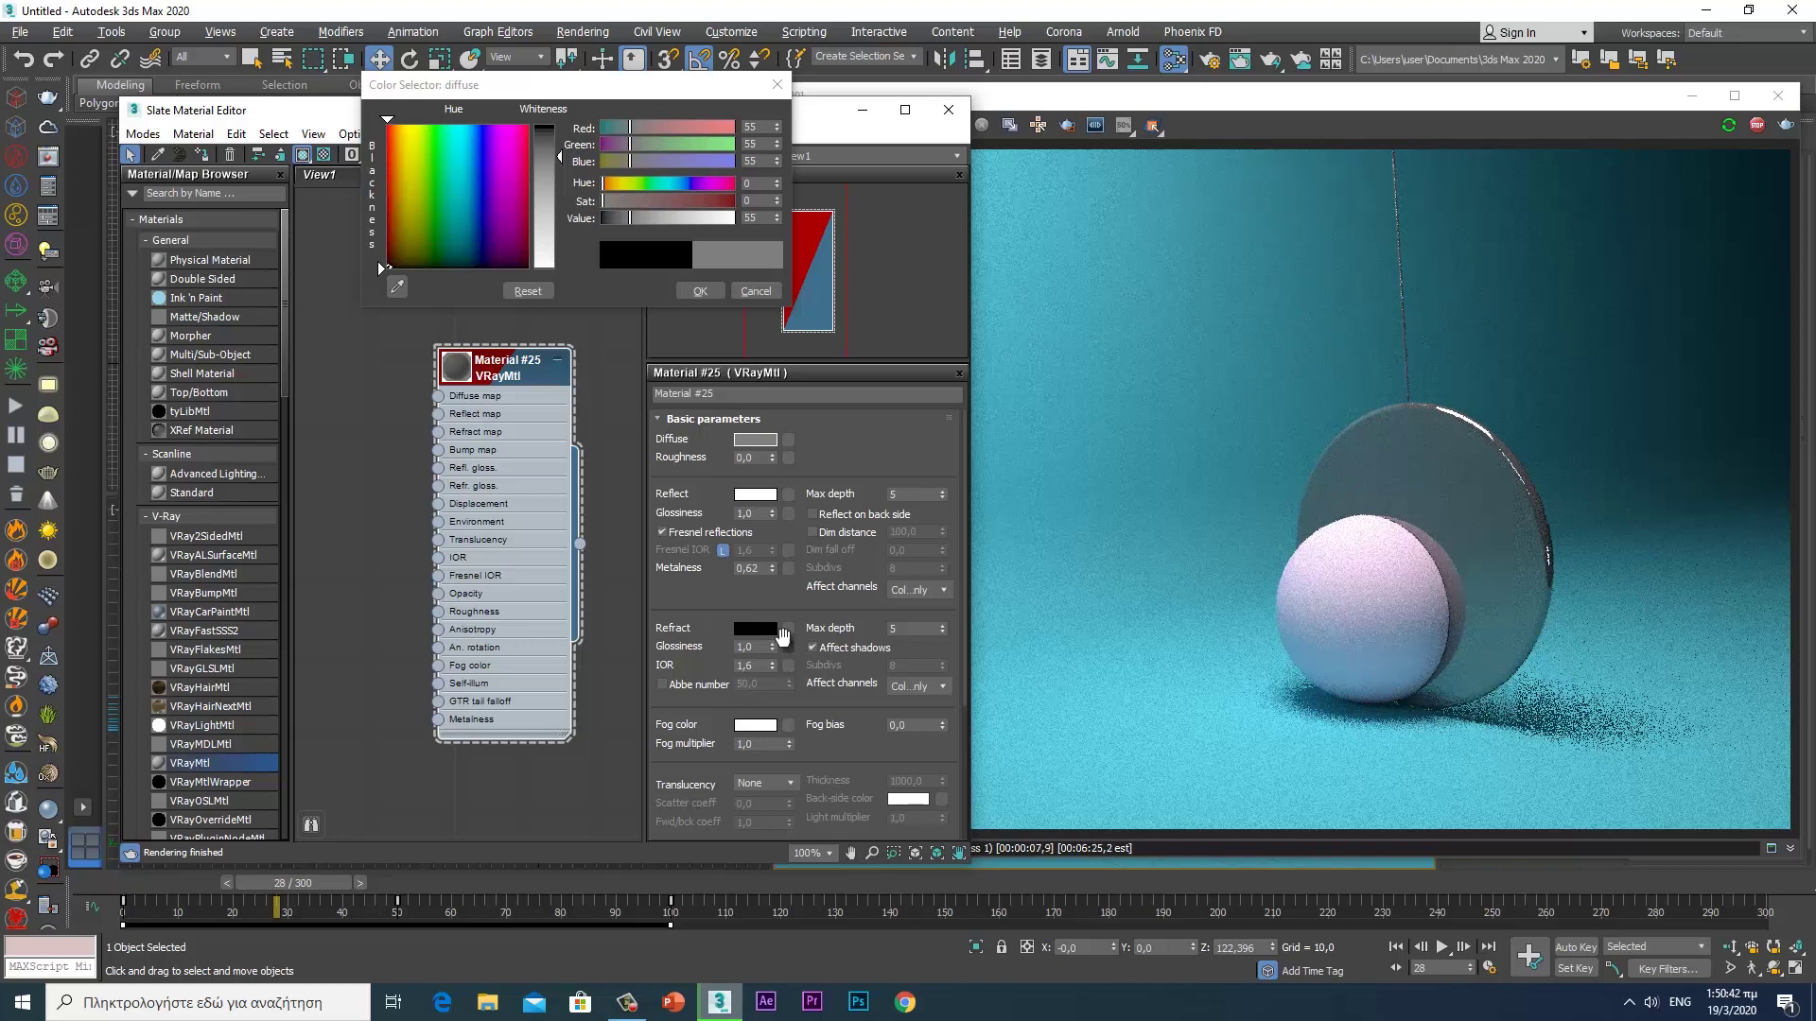
left_click(756, 629)
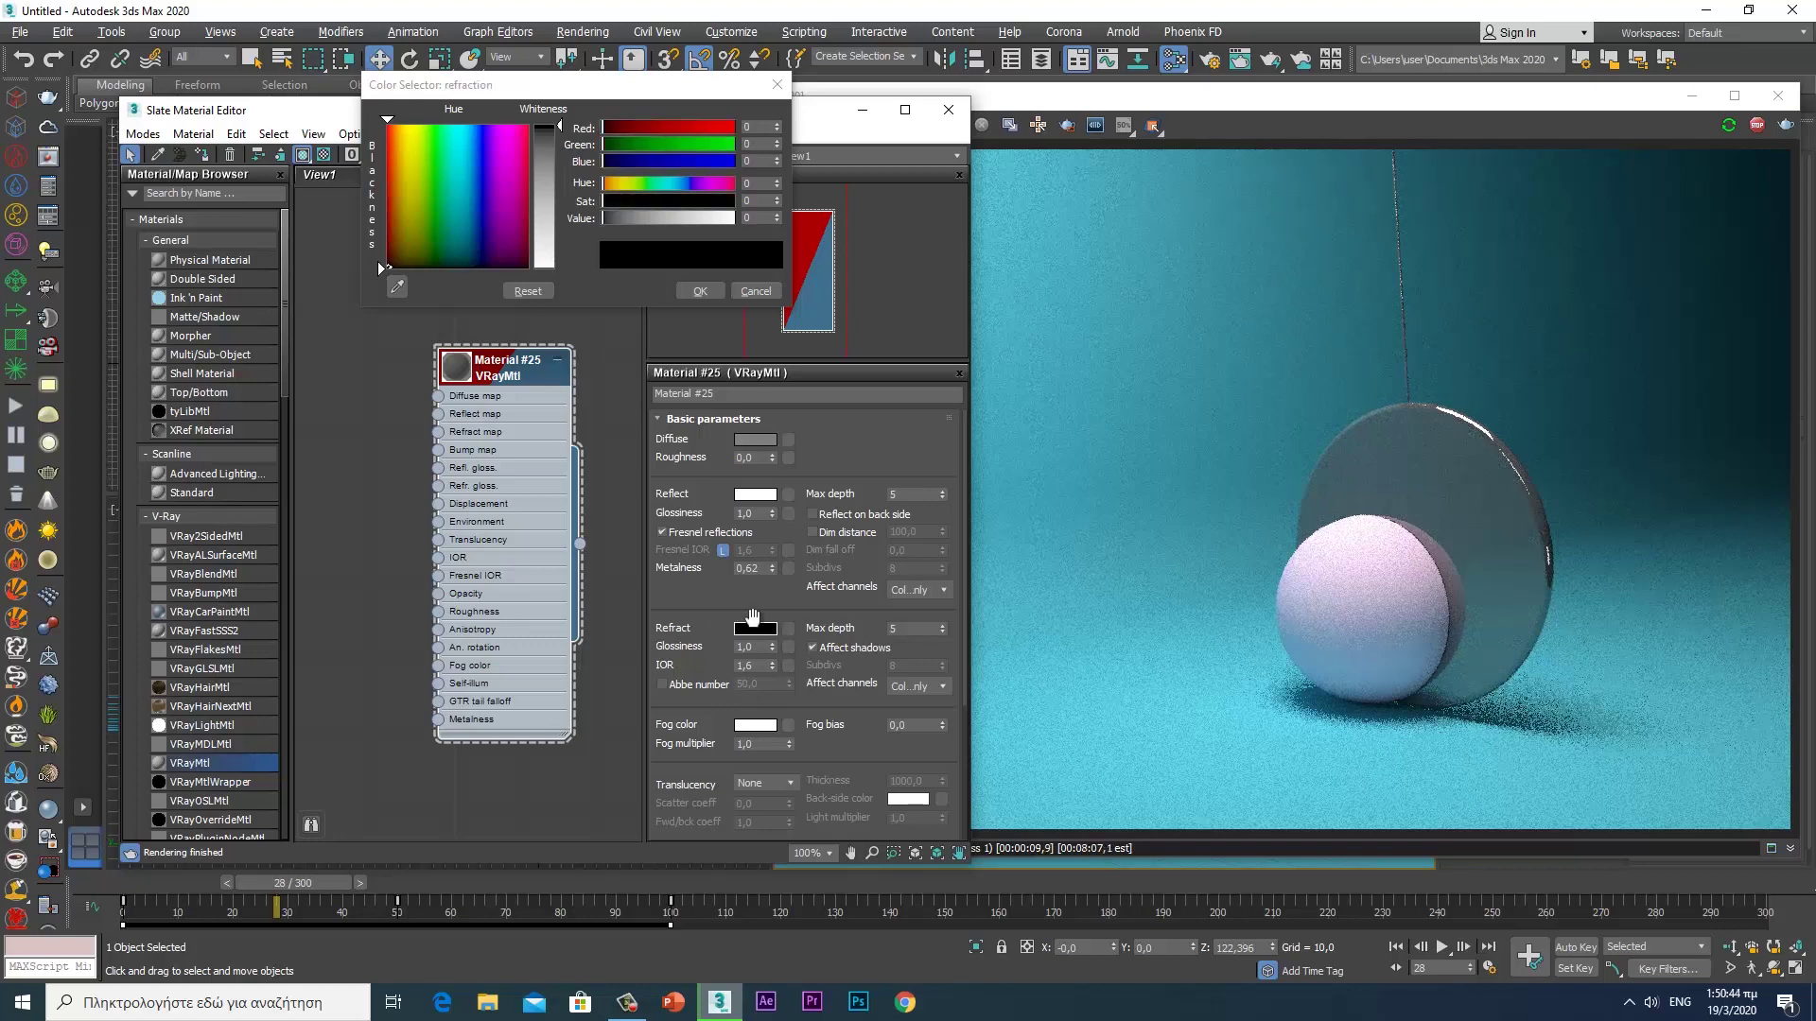
left_click_drag(549, 229, 545, 270)
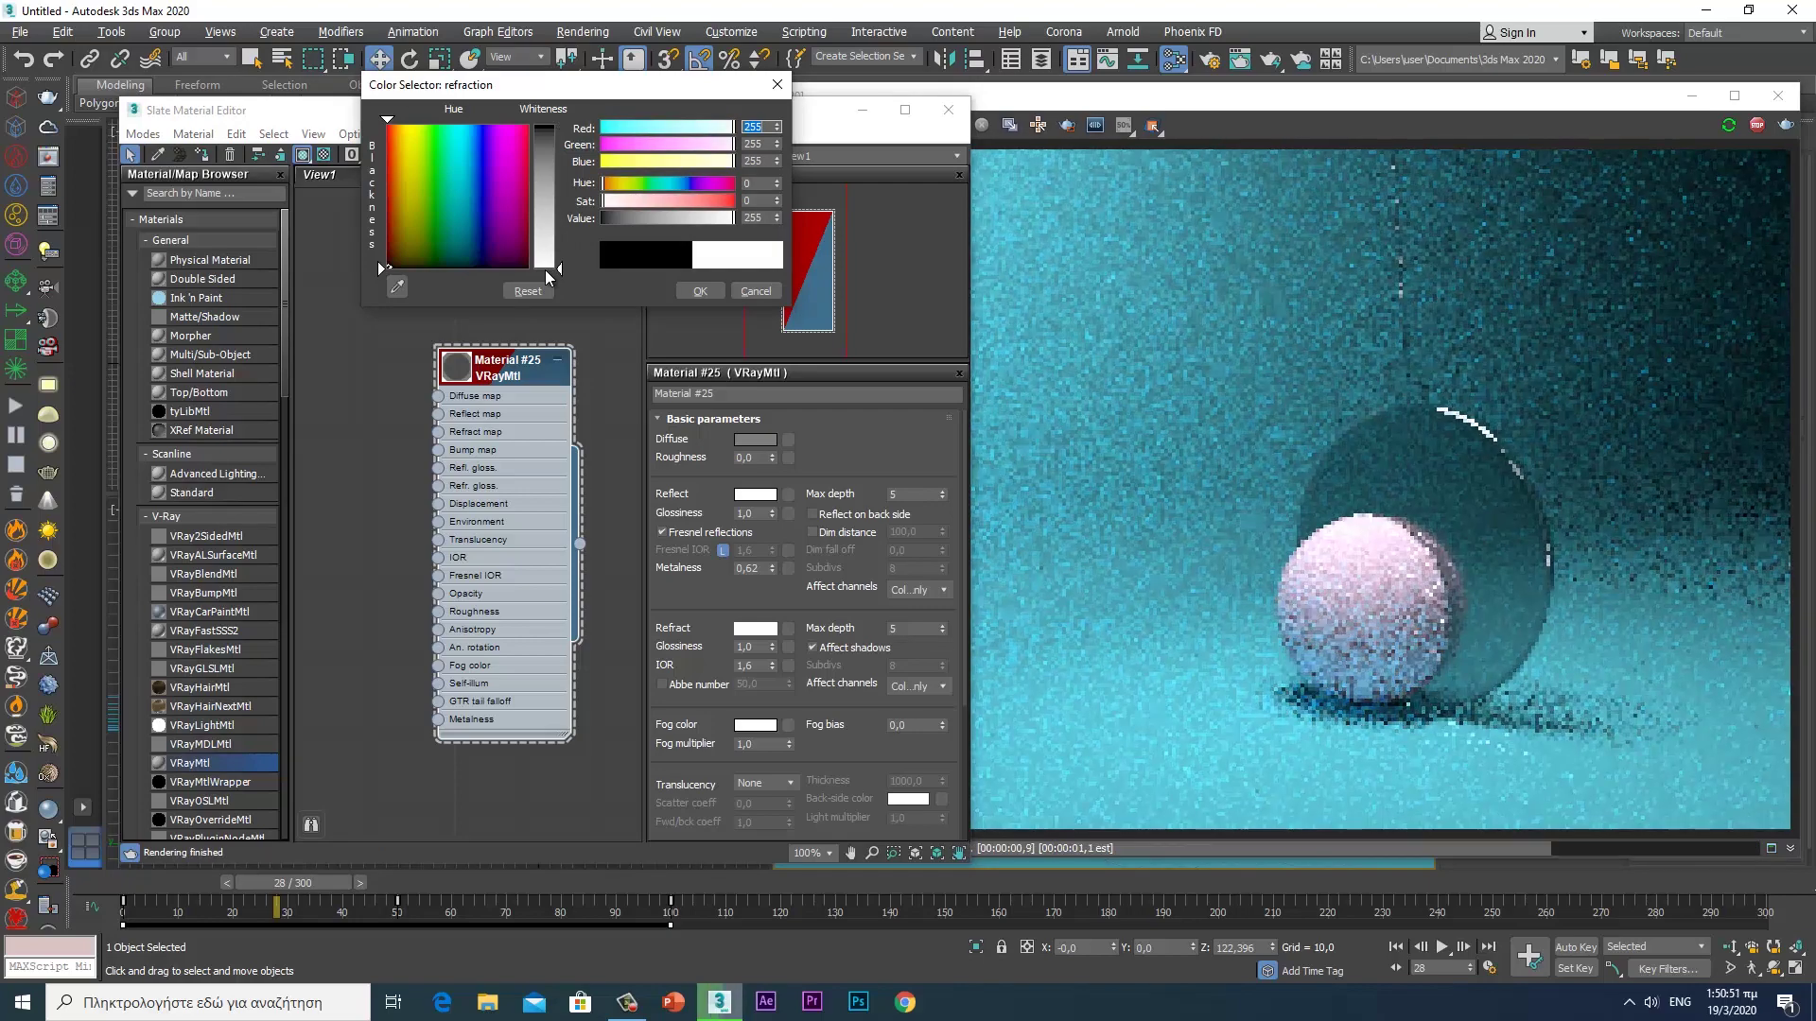
left_click_drag(544, 269, 753, 426)
left_click(755, 439)
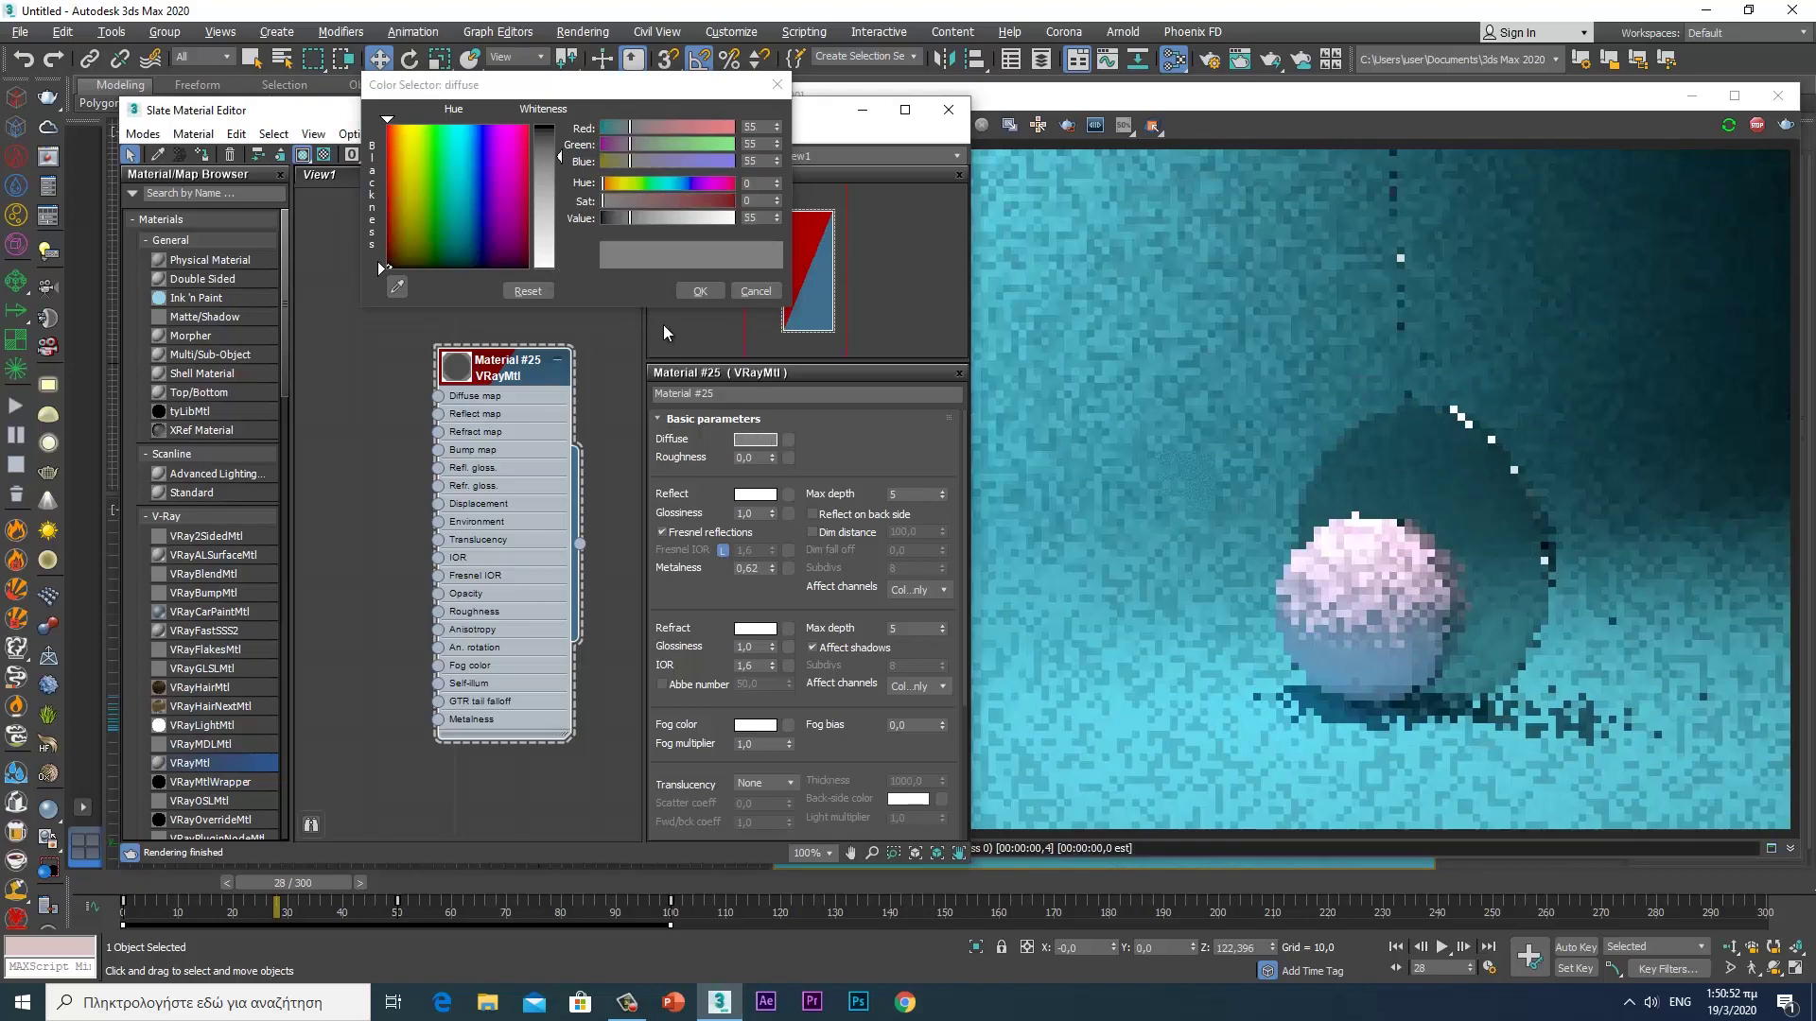
left_click_drag(561, 153, 569, 123)
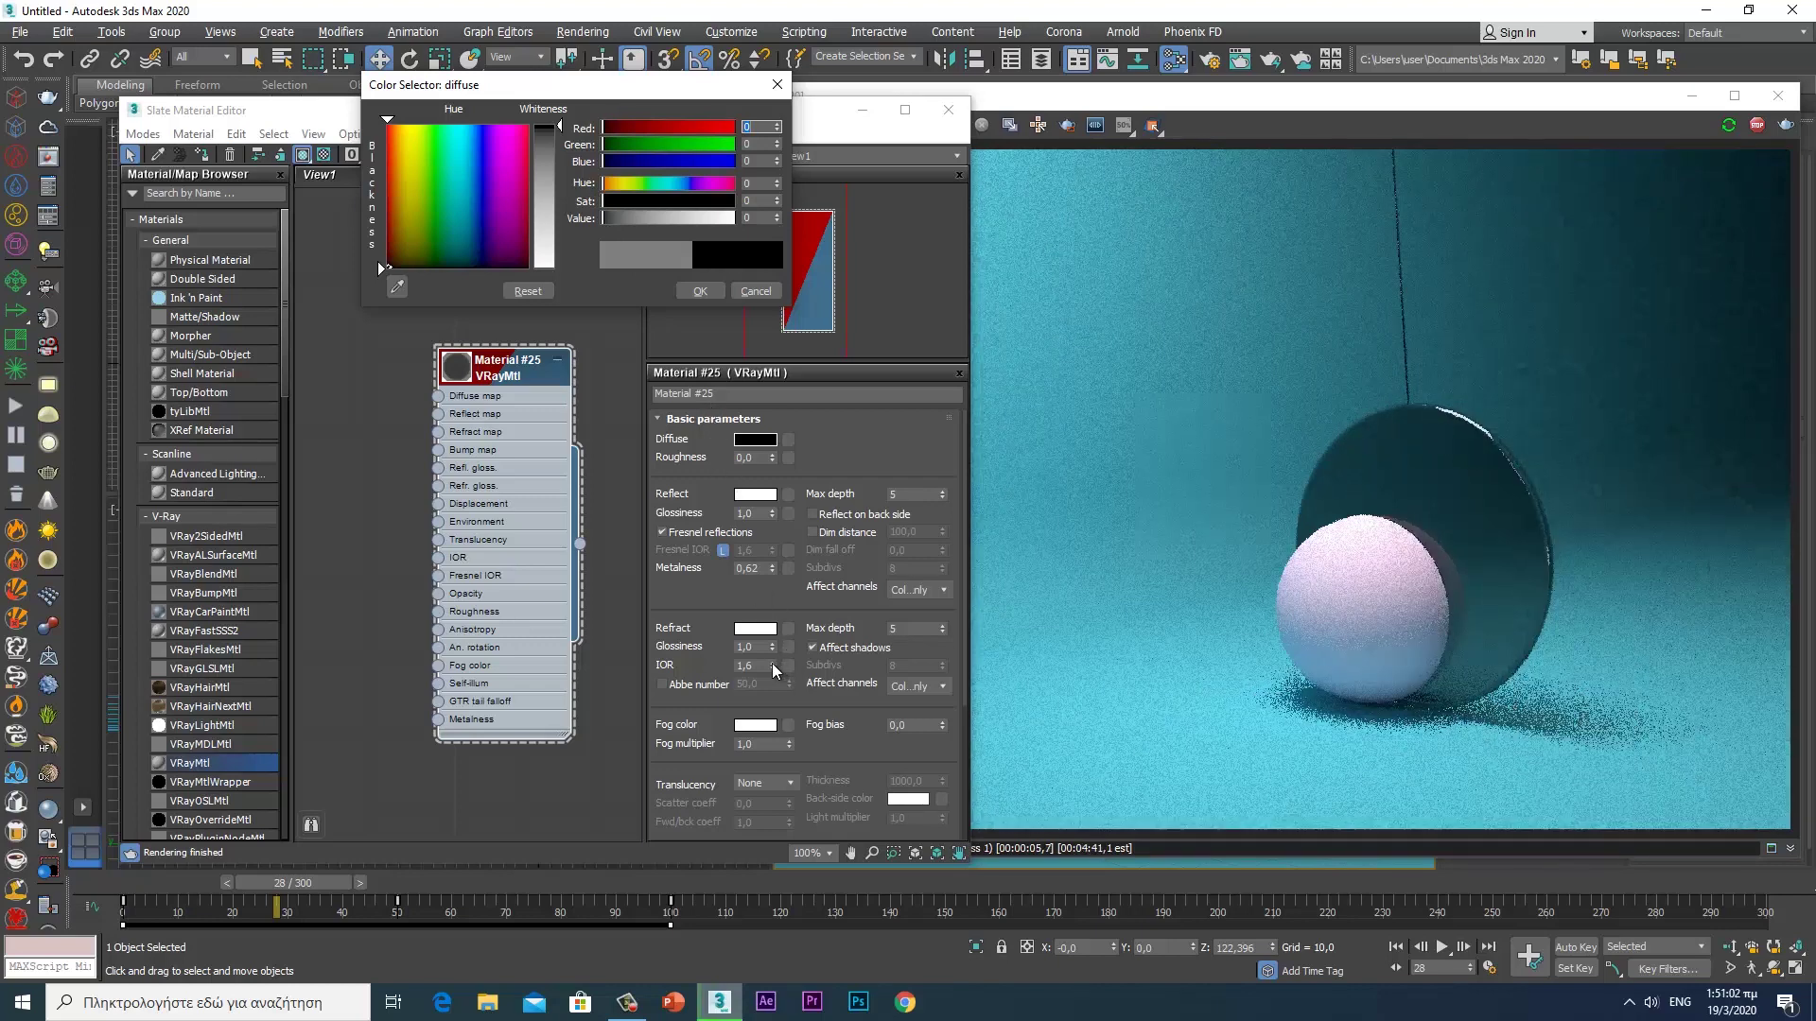
- Raise the glass disc's refraction IOR to 5,0 and change the animation frame
left_click_drag(772, 665, 775, 632)
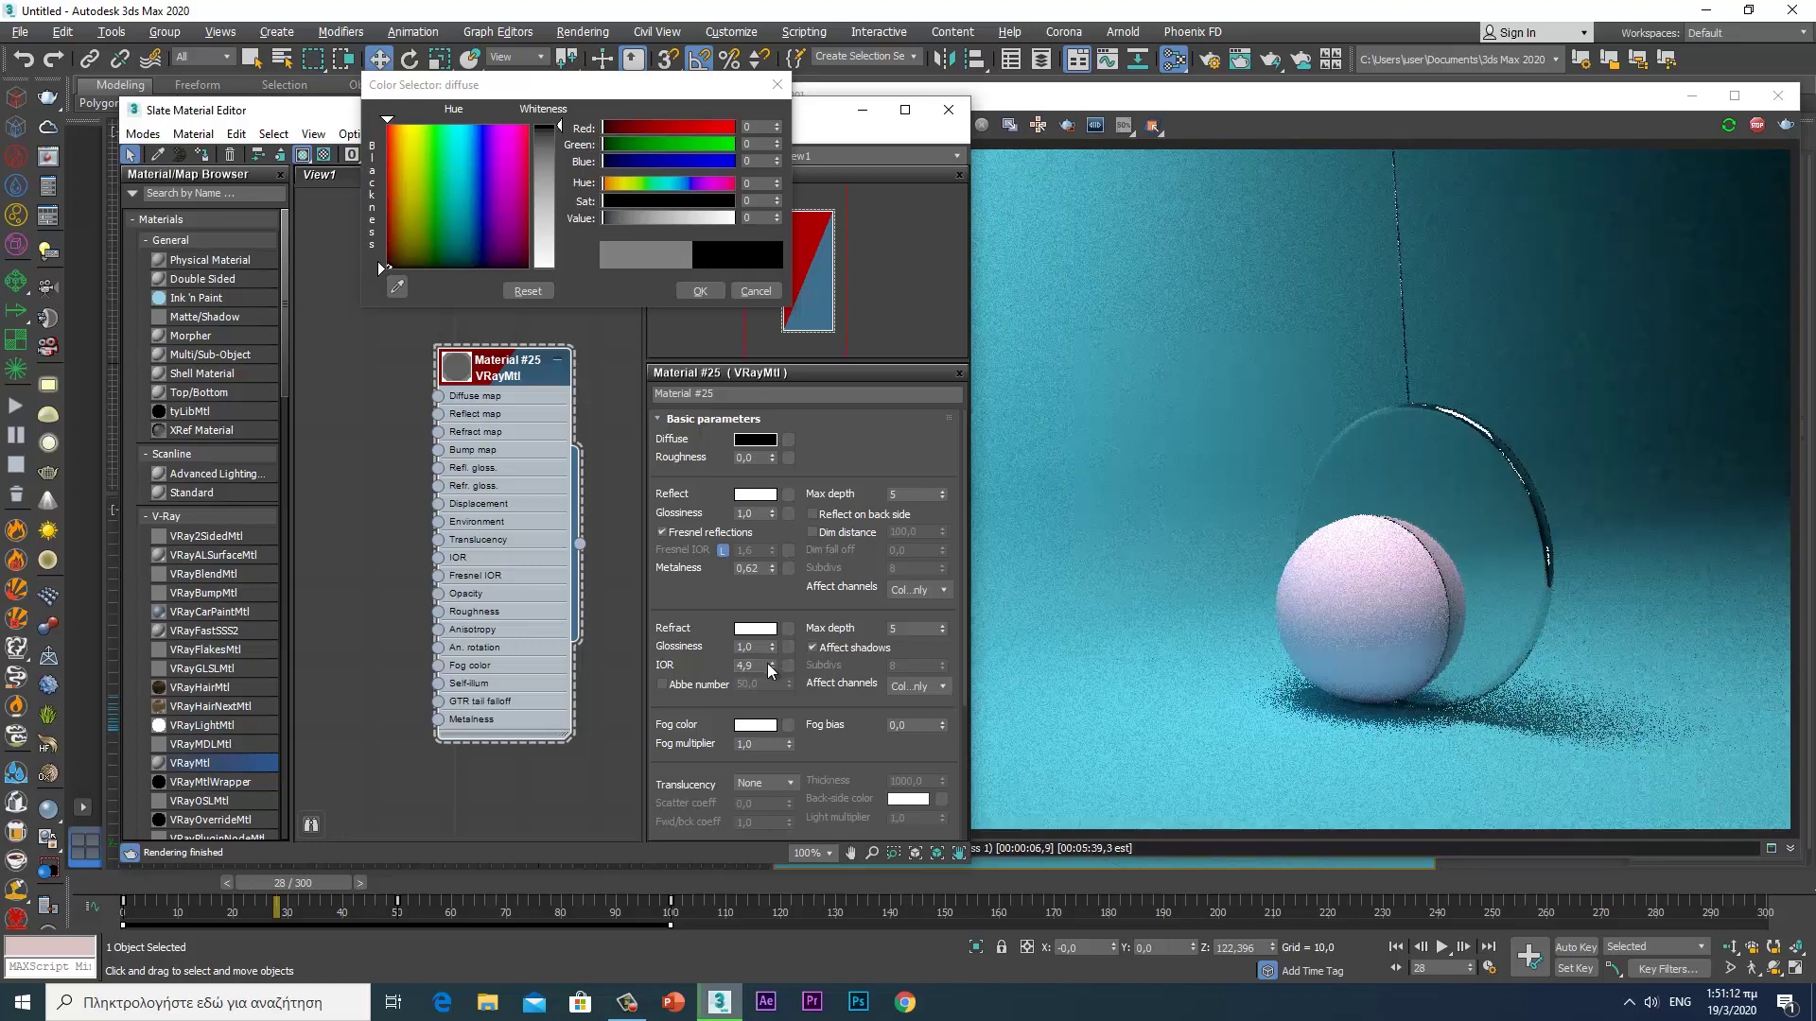
left_click(772, 661)
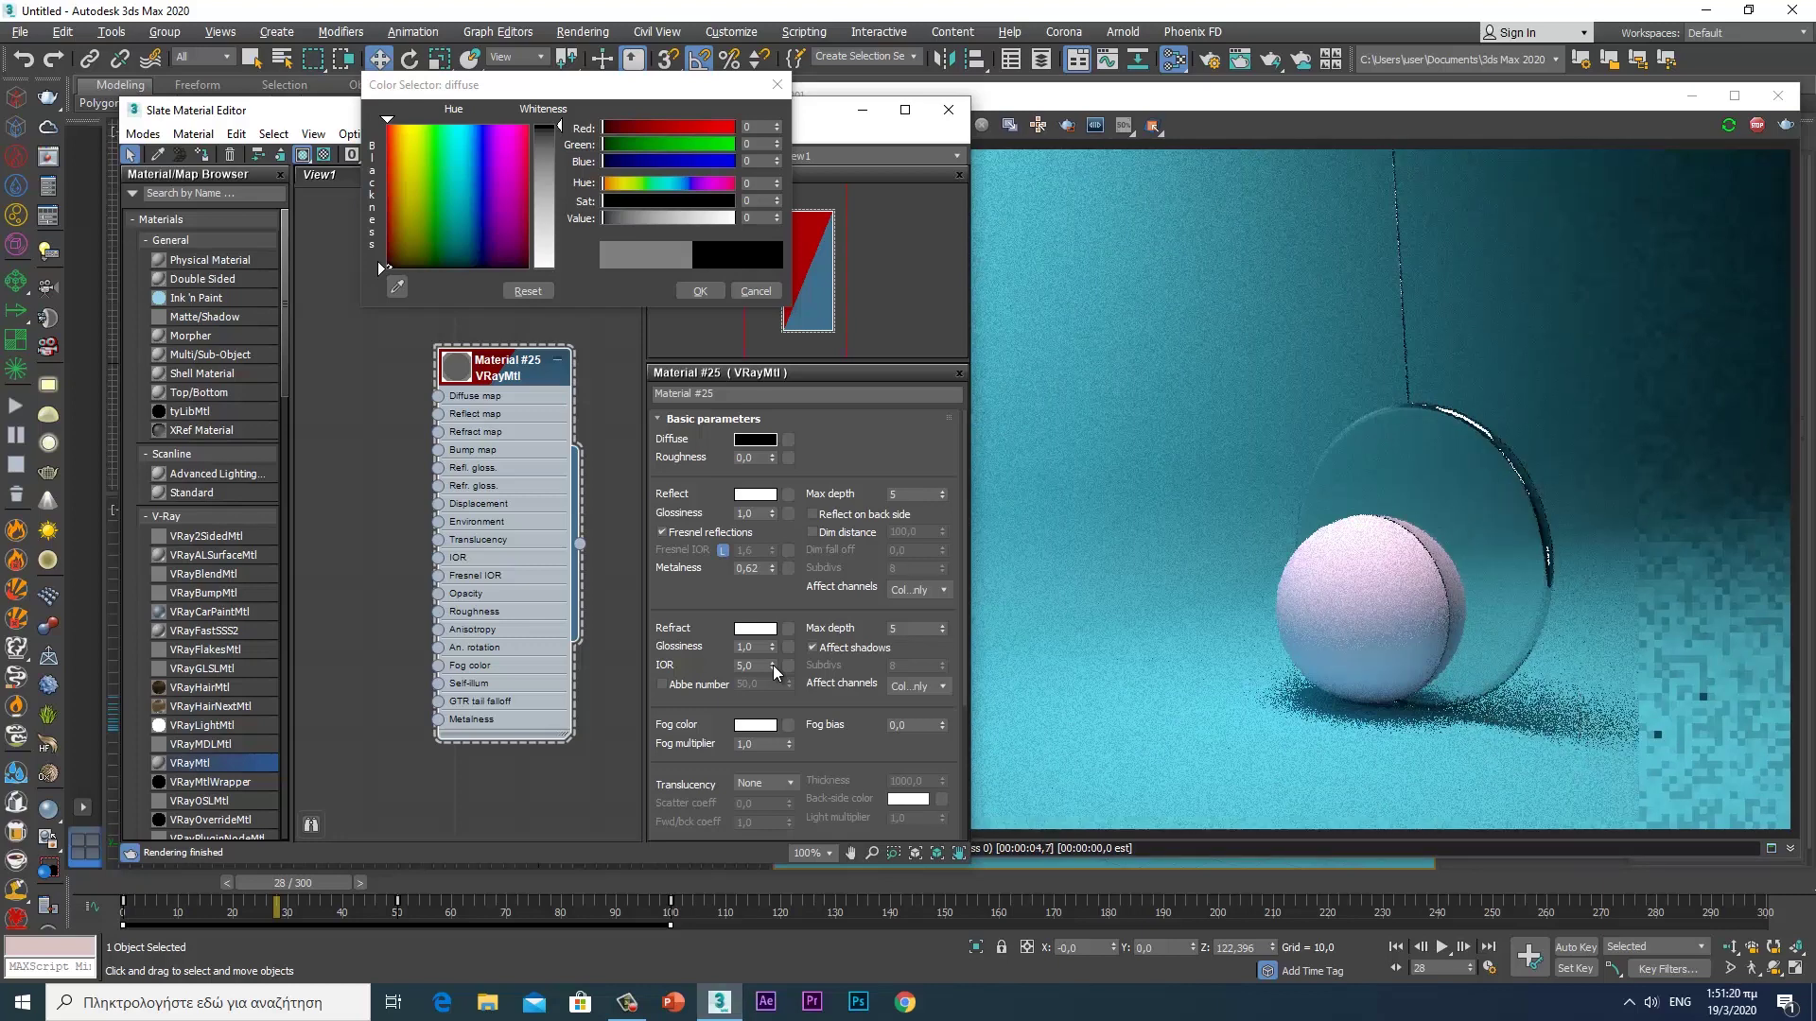
mouse_move(338, 882)
left_mouse_down()
mouse_move(278, 888)
mouse_move(349, 891)
left_mouse_up()
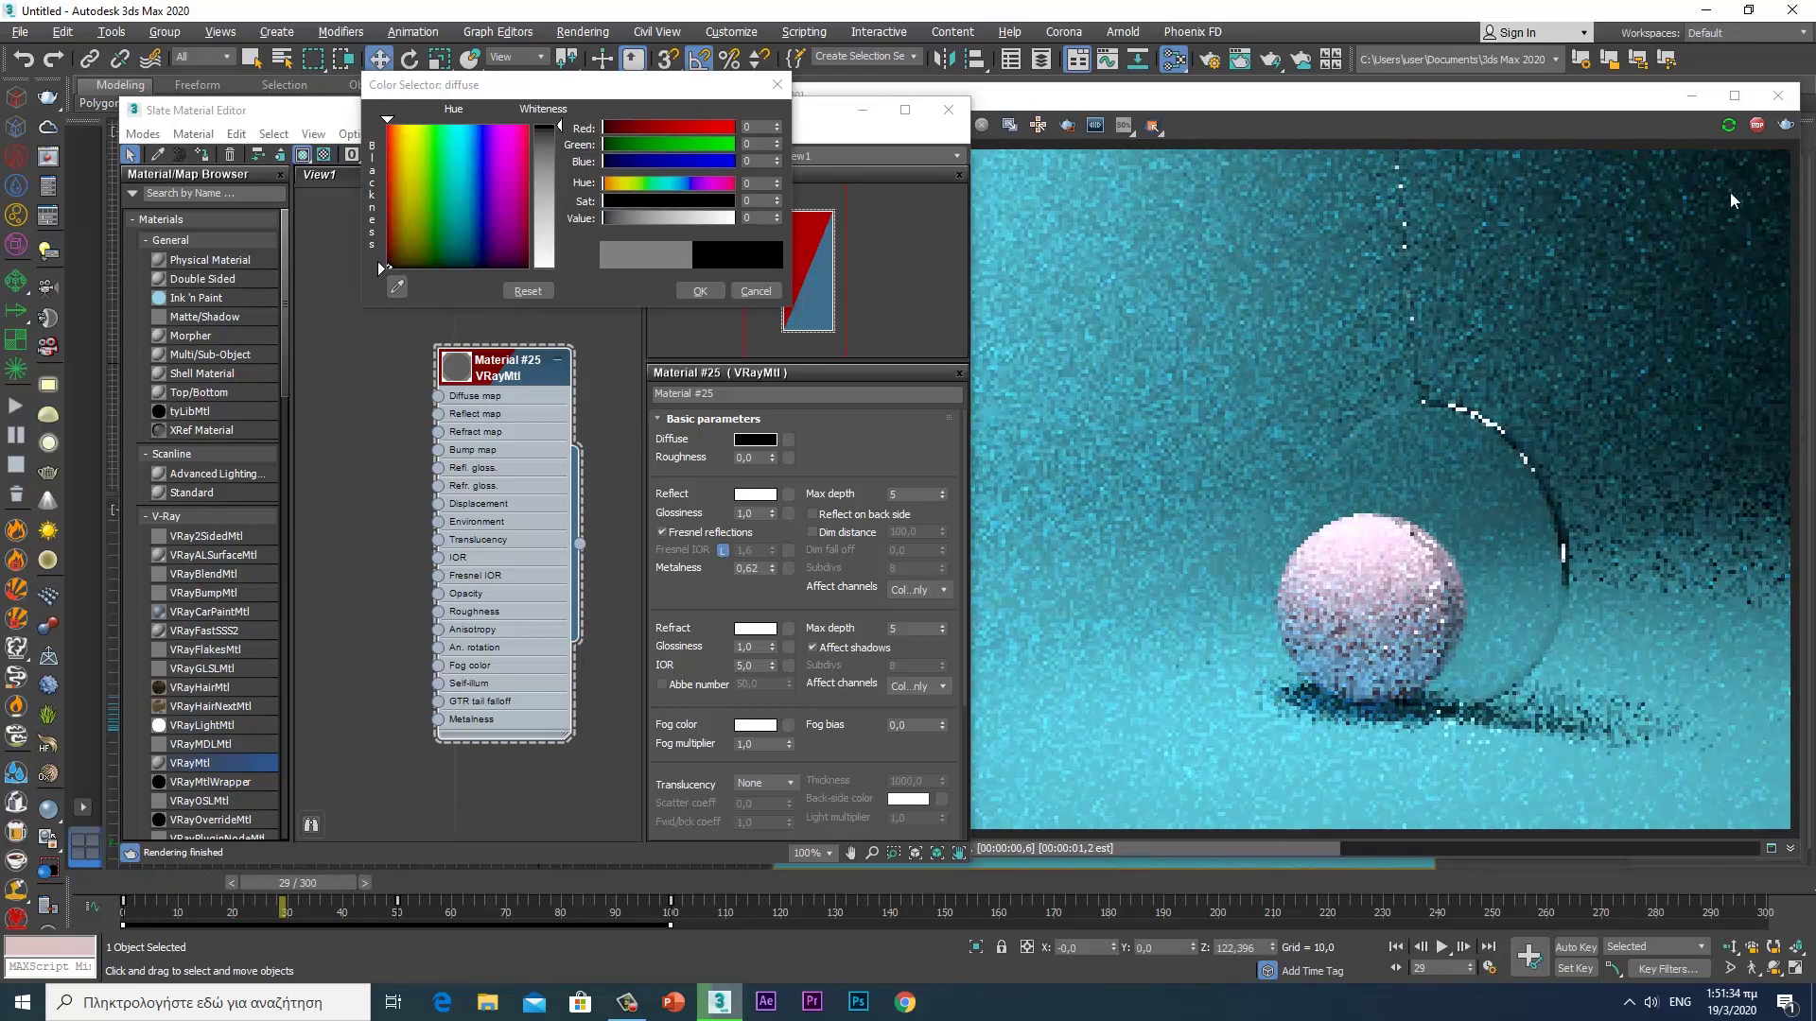
left_click(1756, 124)
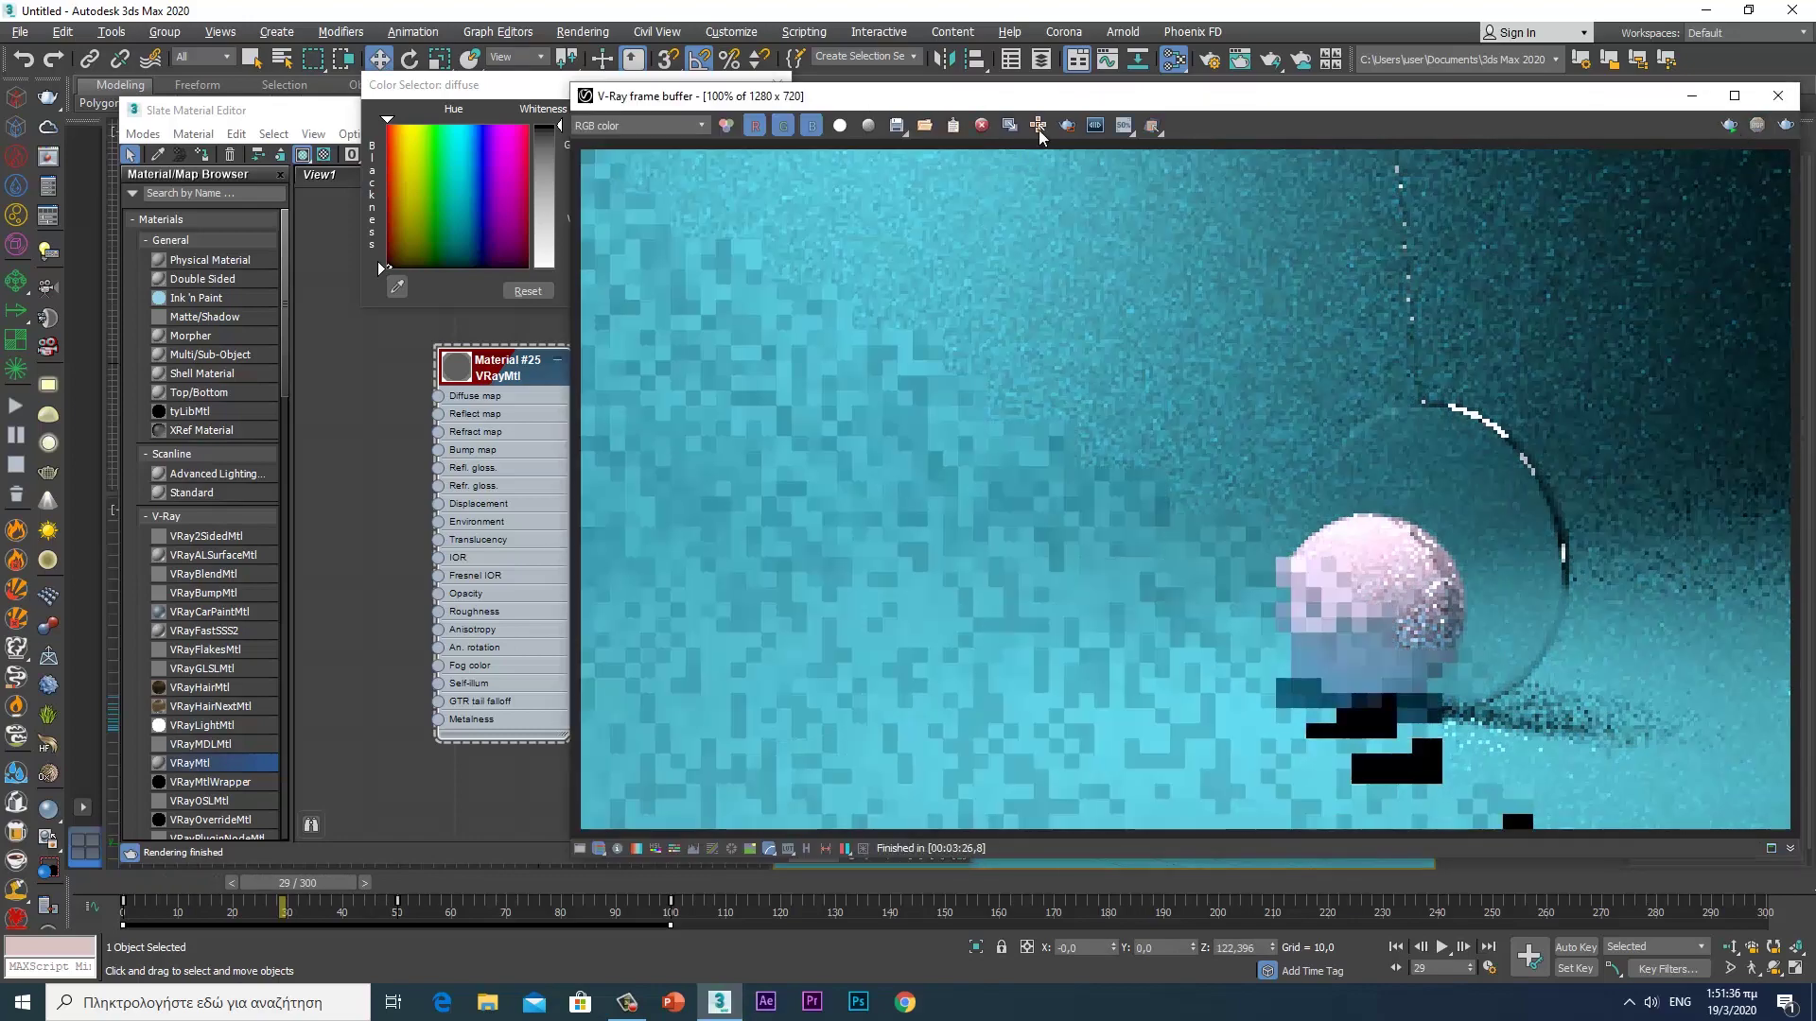
- Region-render just the ball and glass disc, then minimize the V-Ray frame buffer
mouse_move(1299, 415)
left_mouse_down()
mouse_move(1604, 668)
mouse_move(1651, 745)
left_mouse_up()
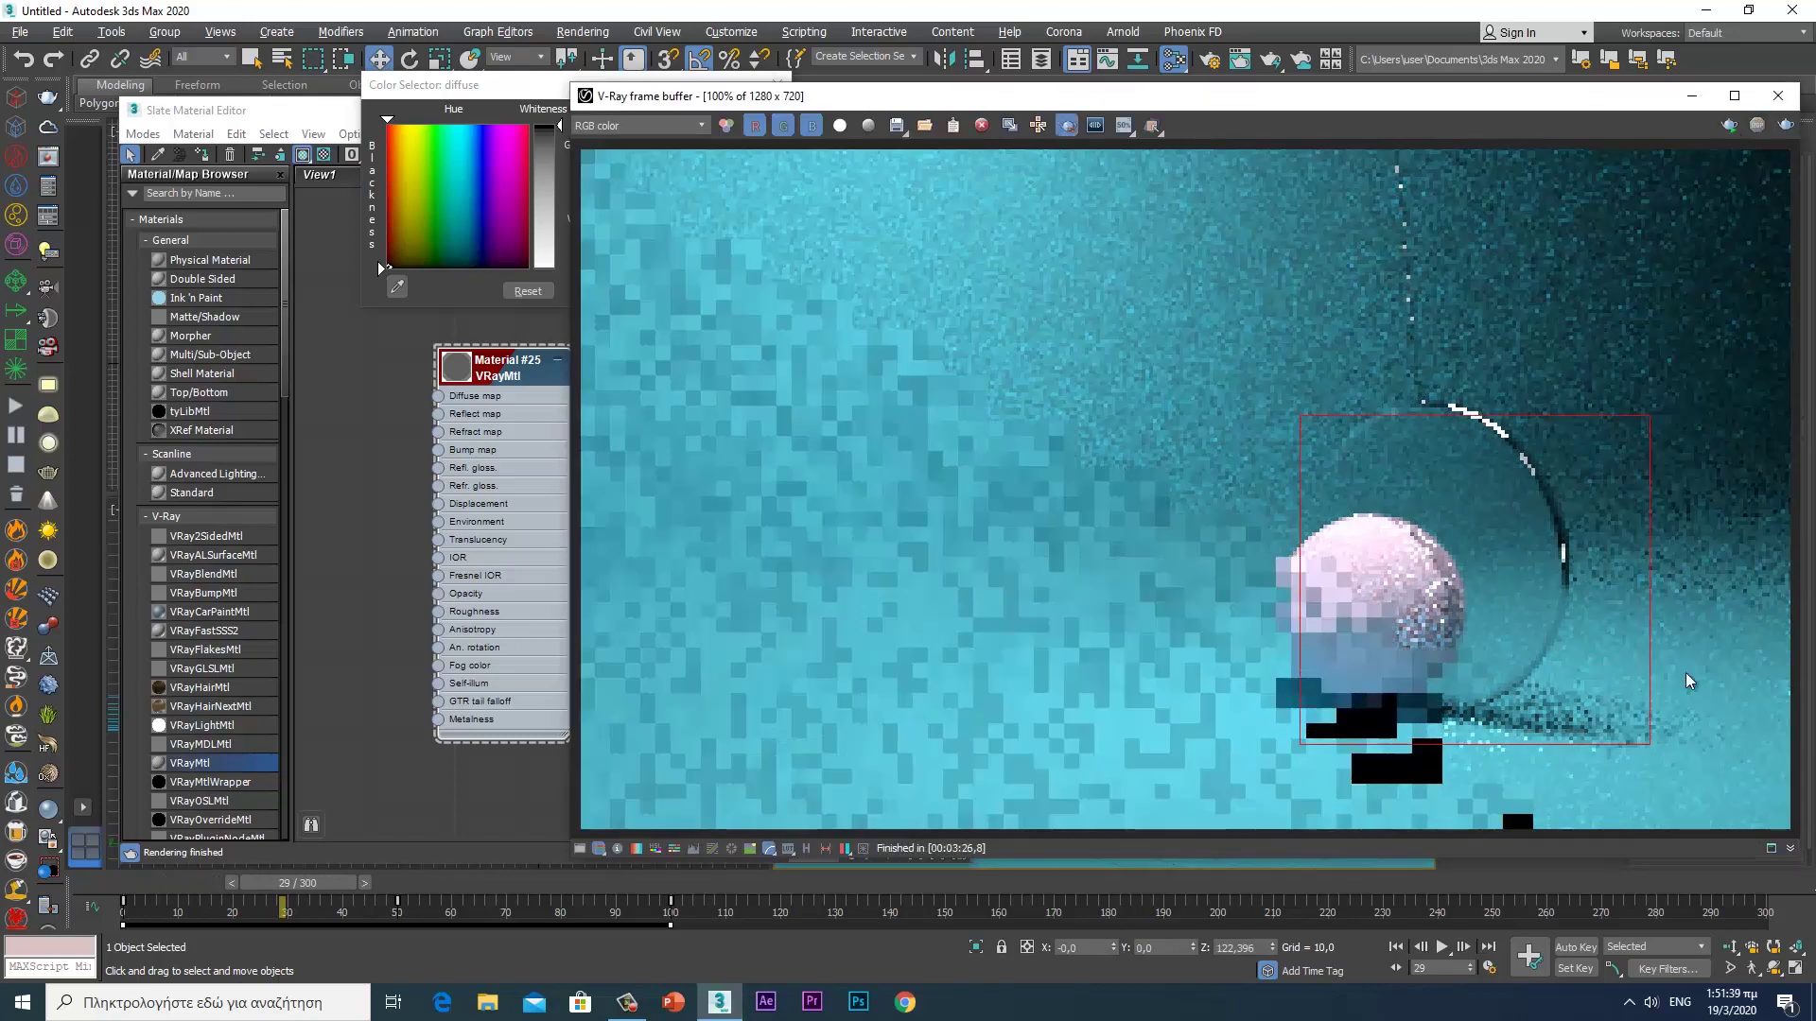
left_click(1786, 124)
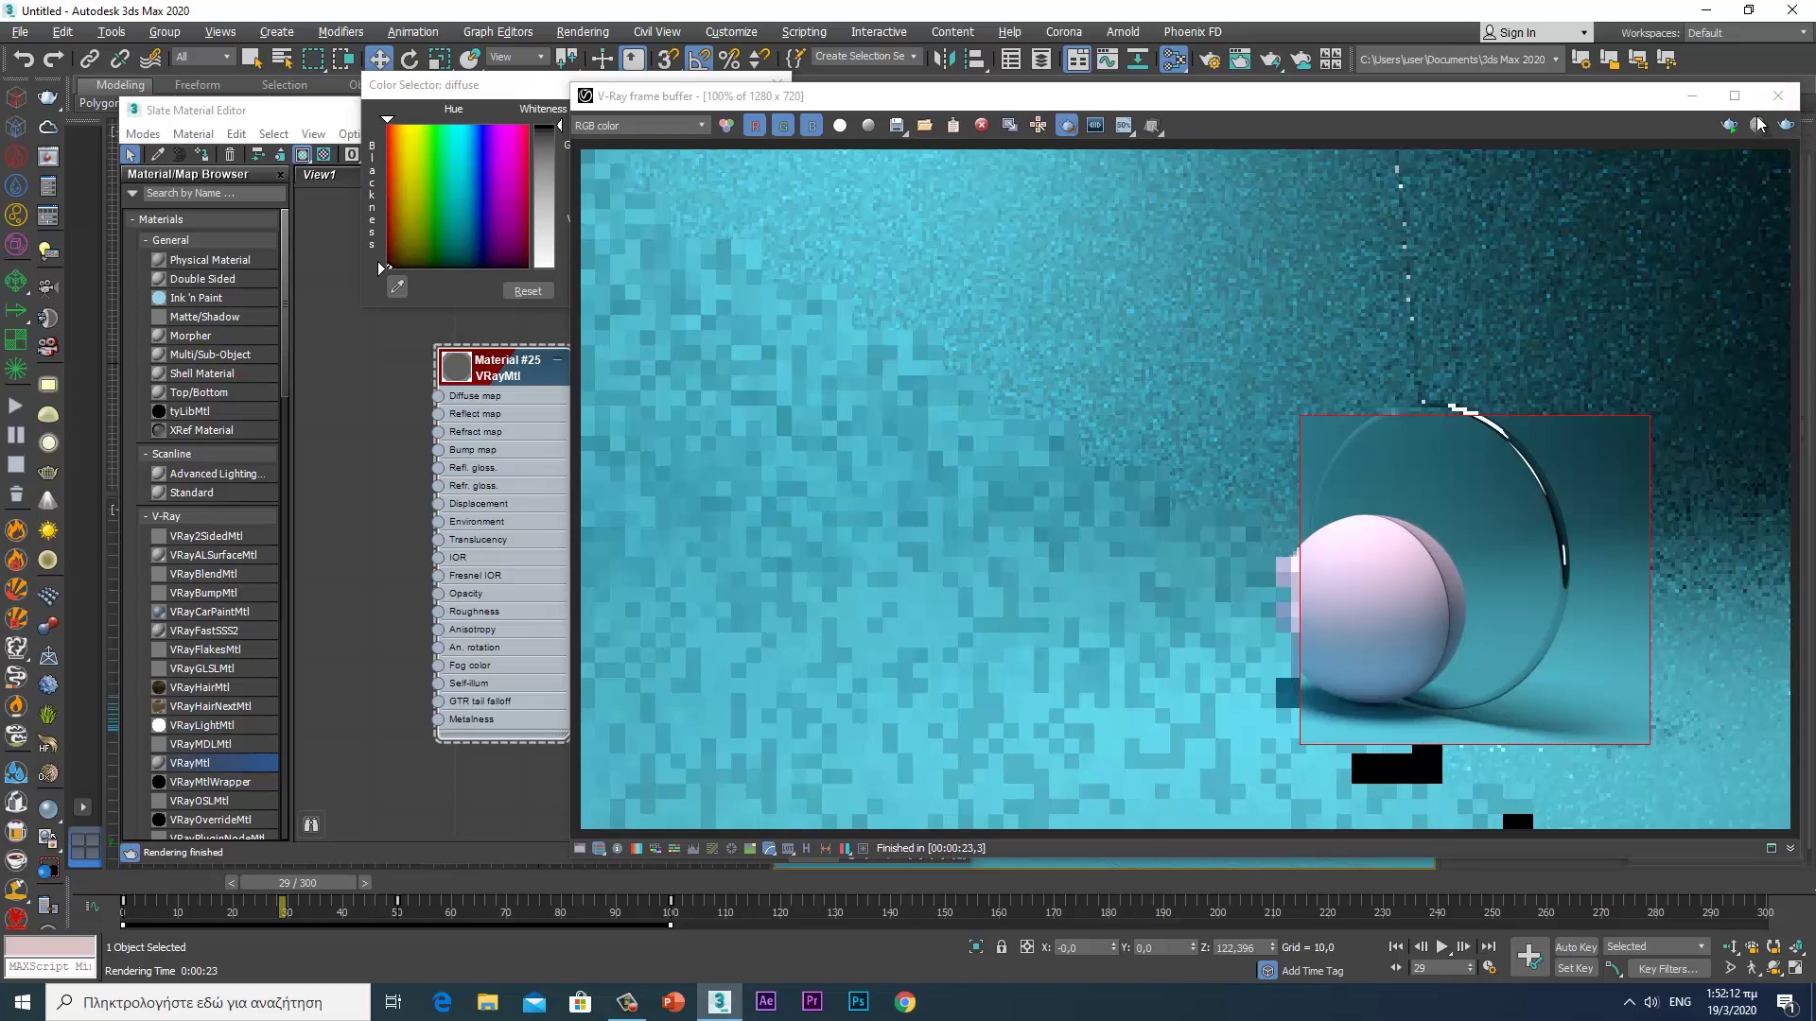
left_click(1692, 96)
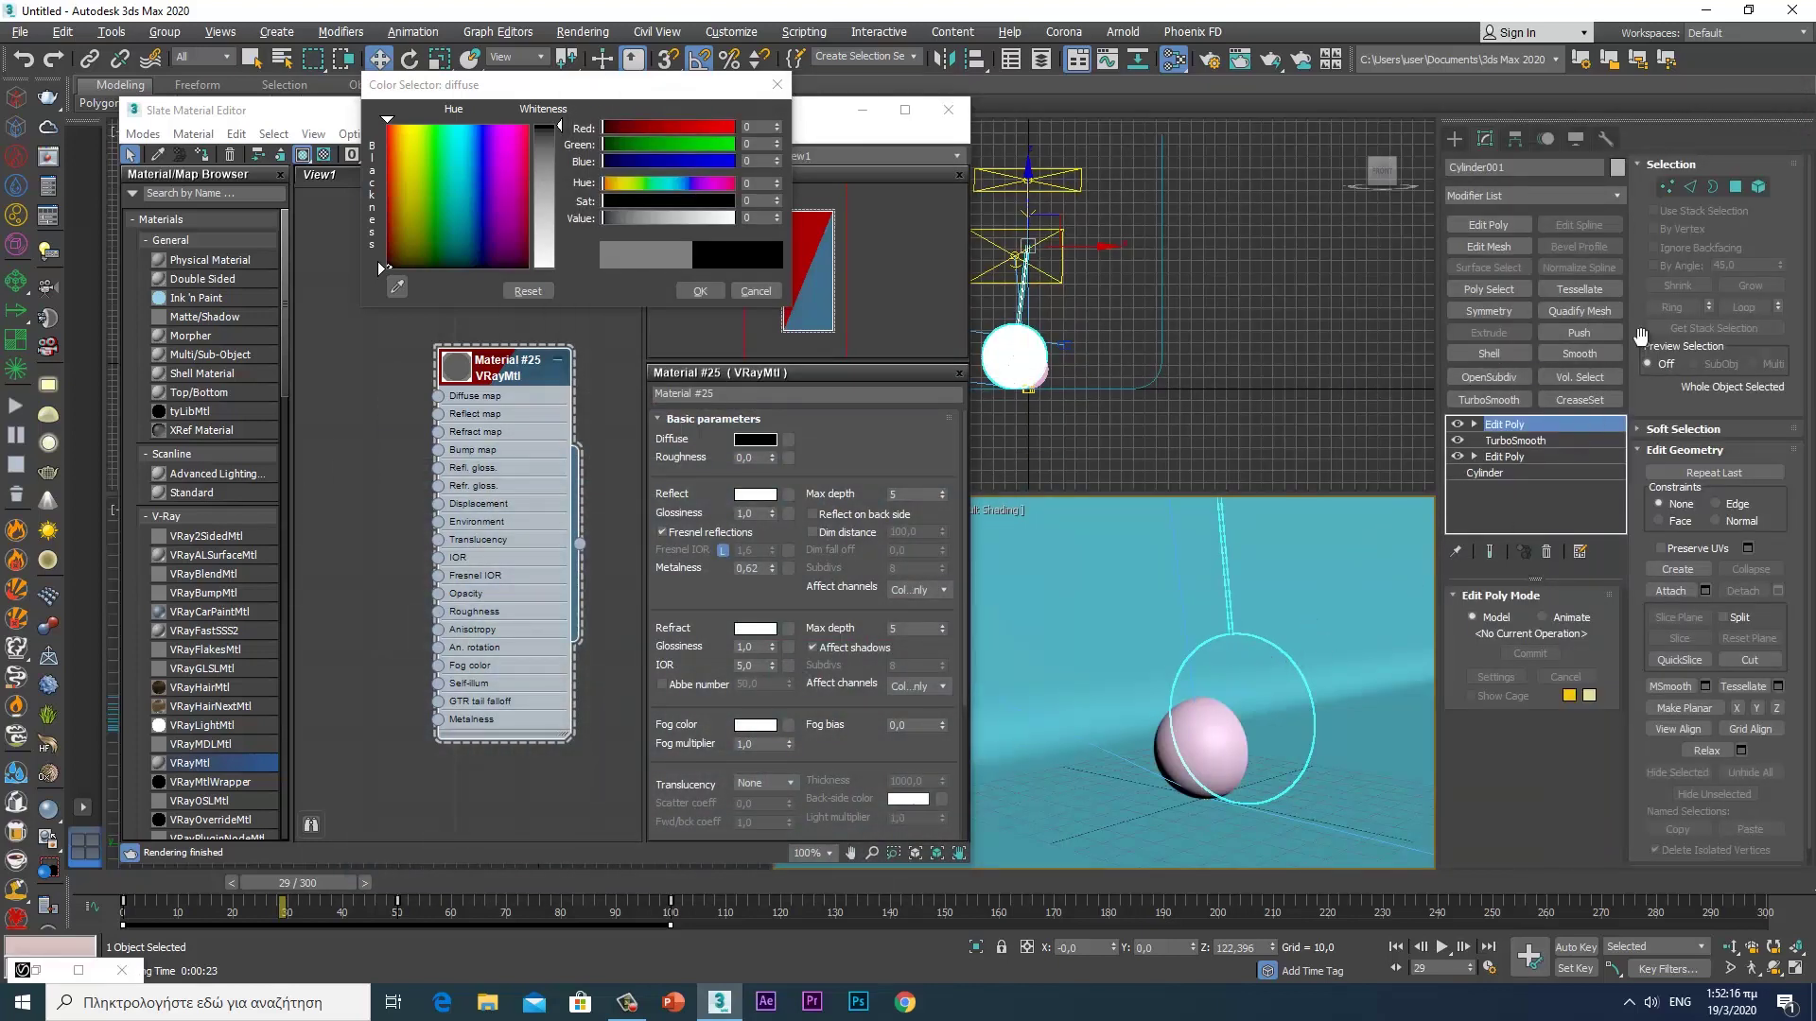
- In Polygon mode, zoom the top view to the sphere and select the hanging string's polygons
left_click(1734, 187)
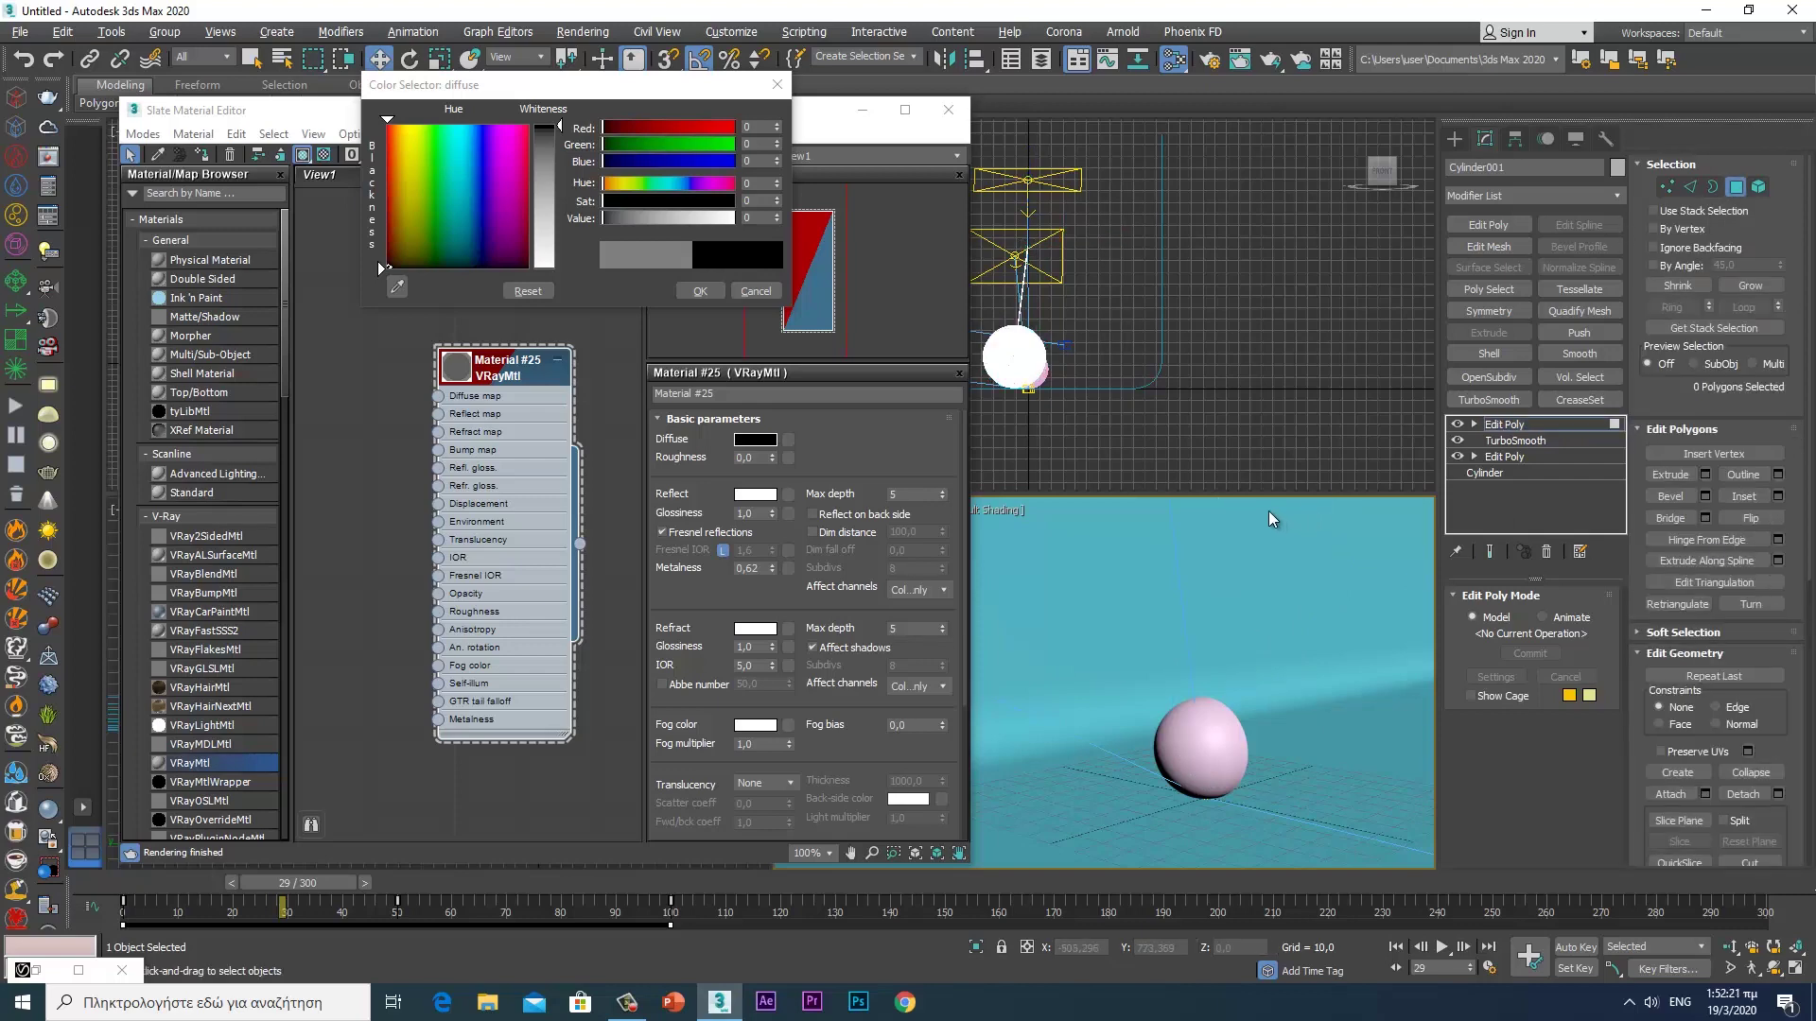
middle_click_drag(1104, 401, 1188, 426)
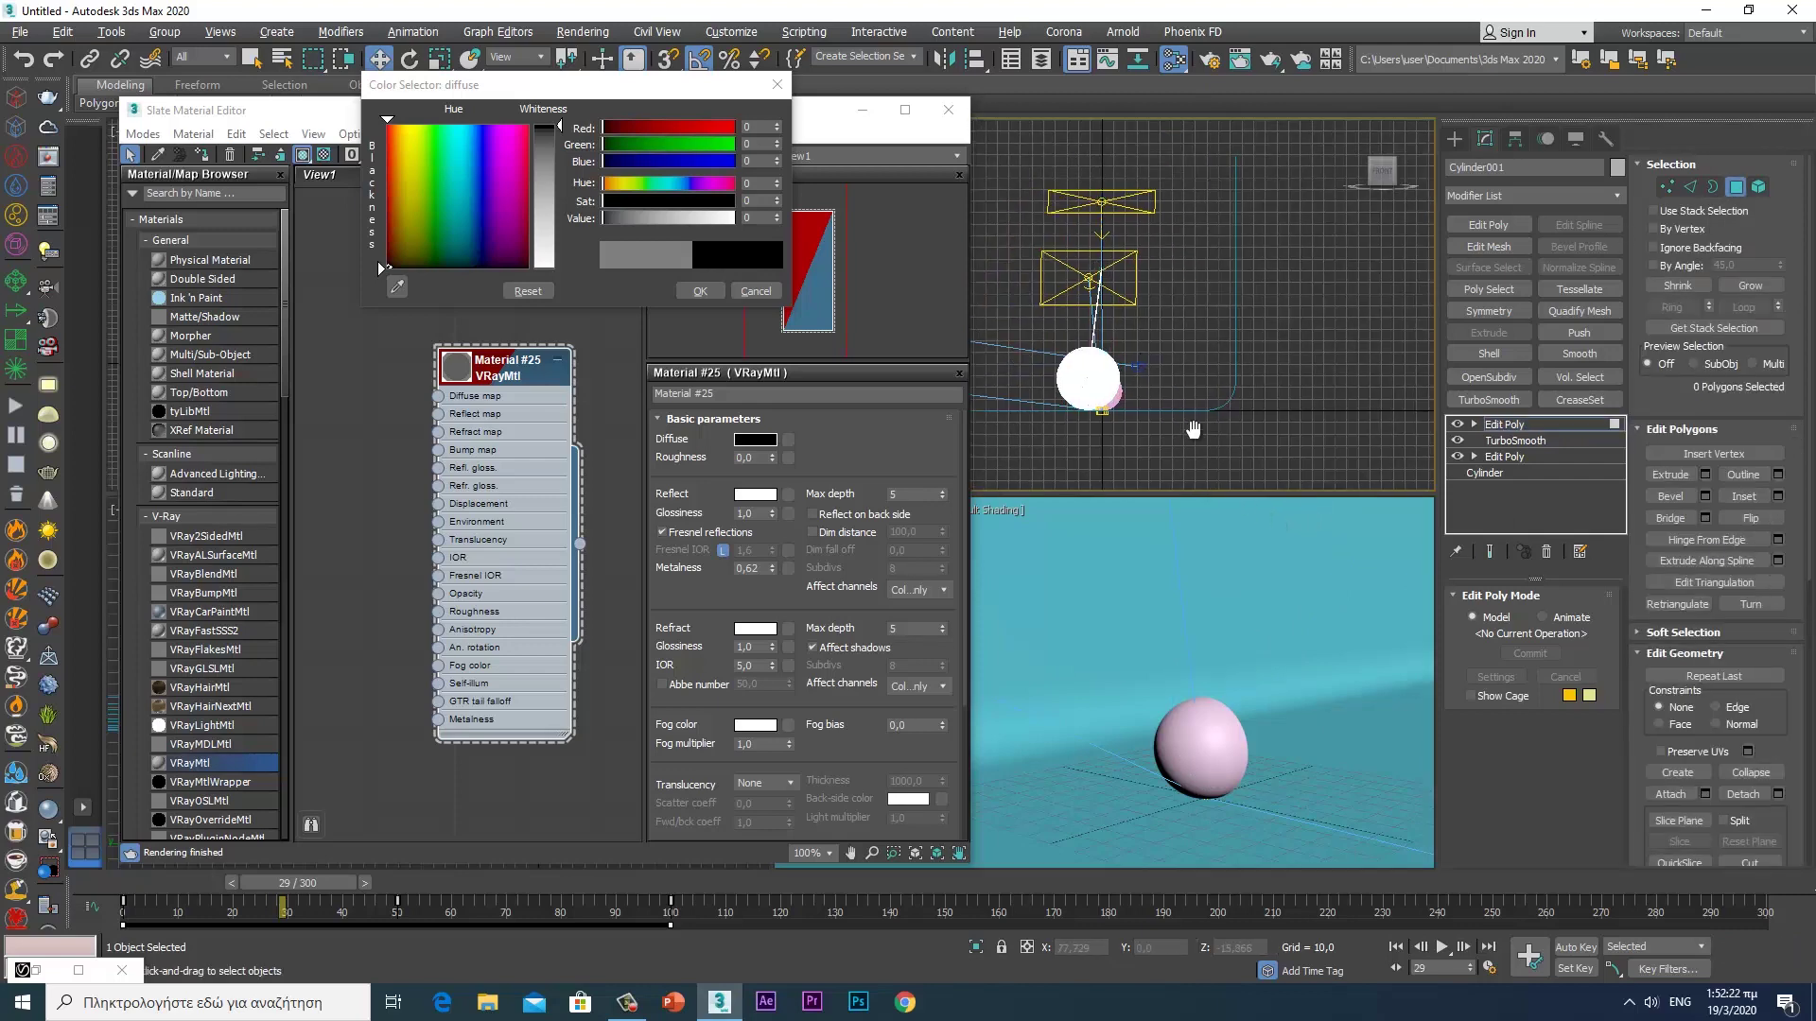
scroll(1211, 433, "up", 3)
middle_click_drag(1121, 298, 1067, 287)
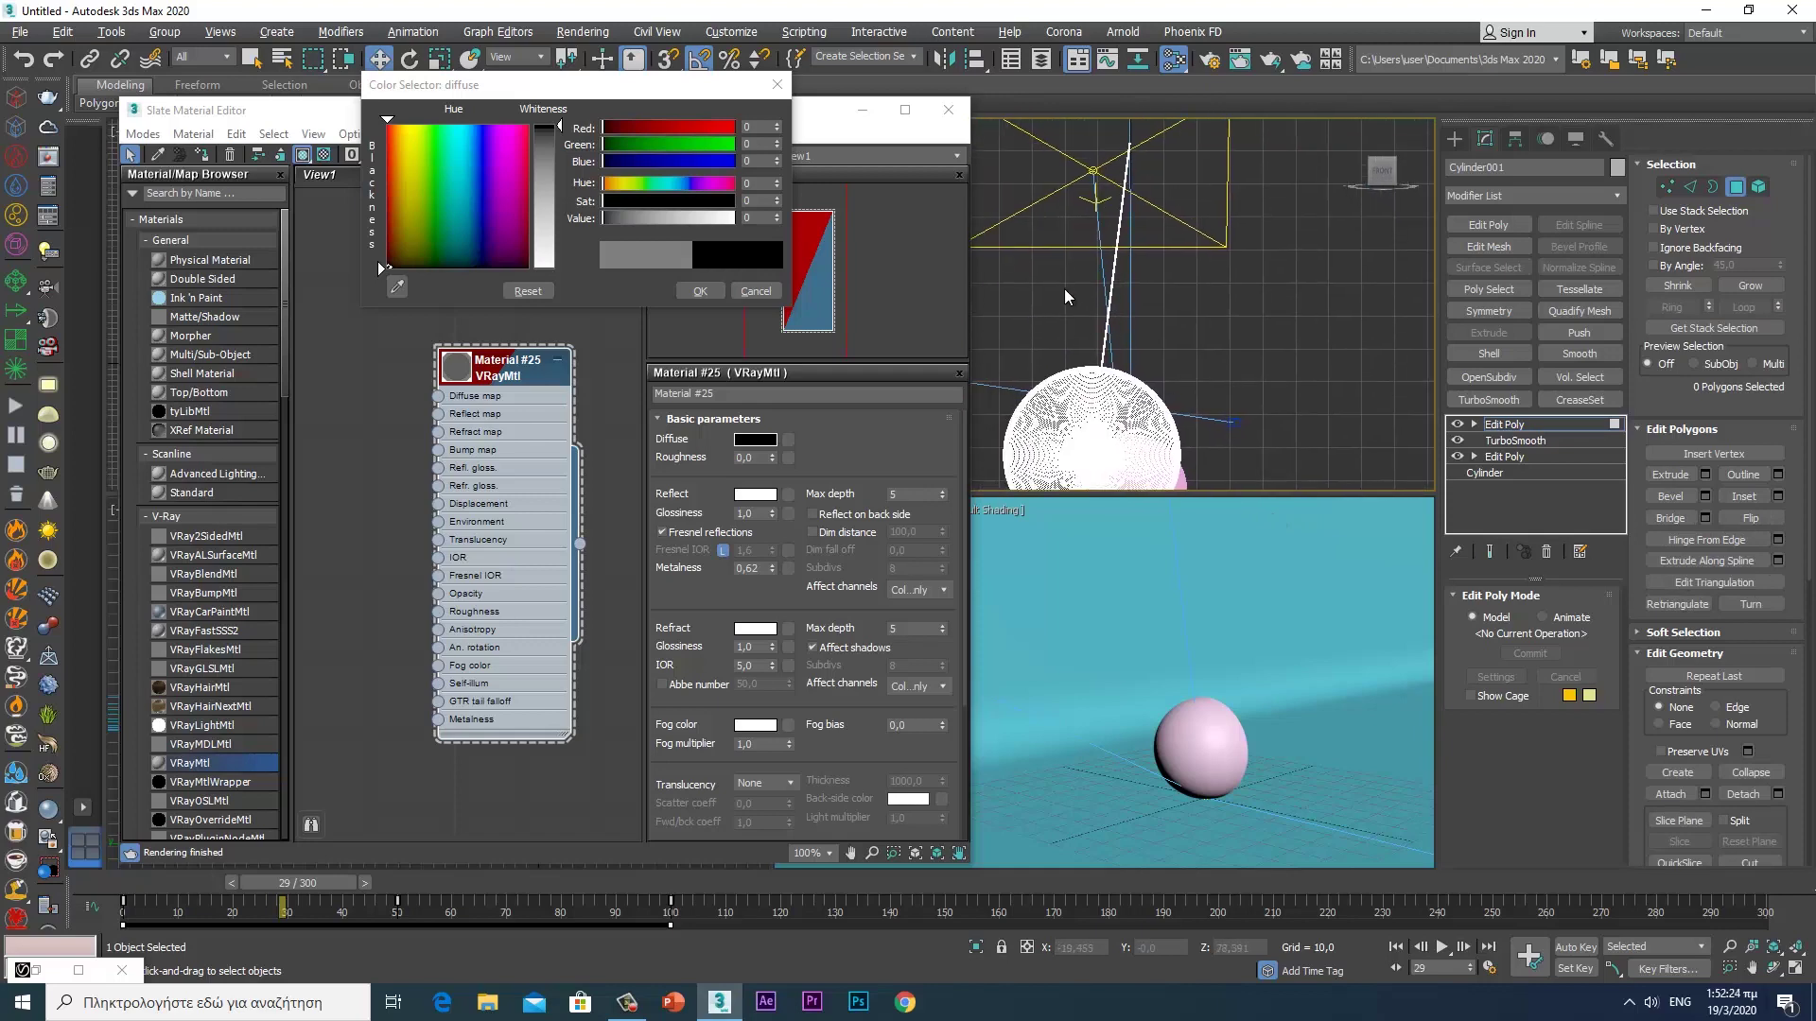
left_click_drag(1081, 297, 1145, 304)
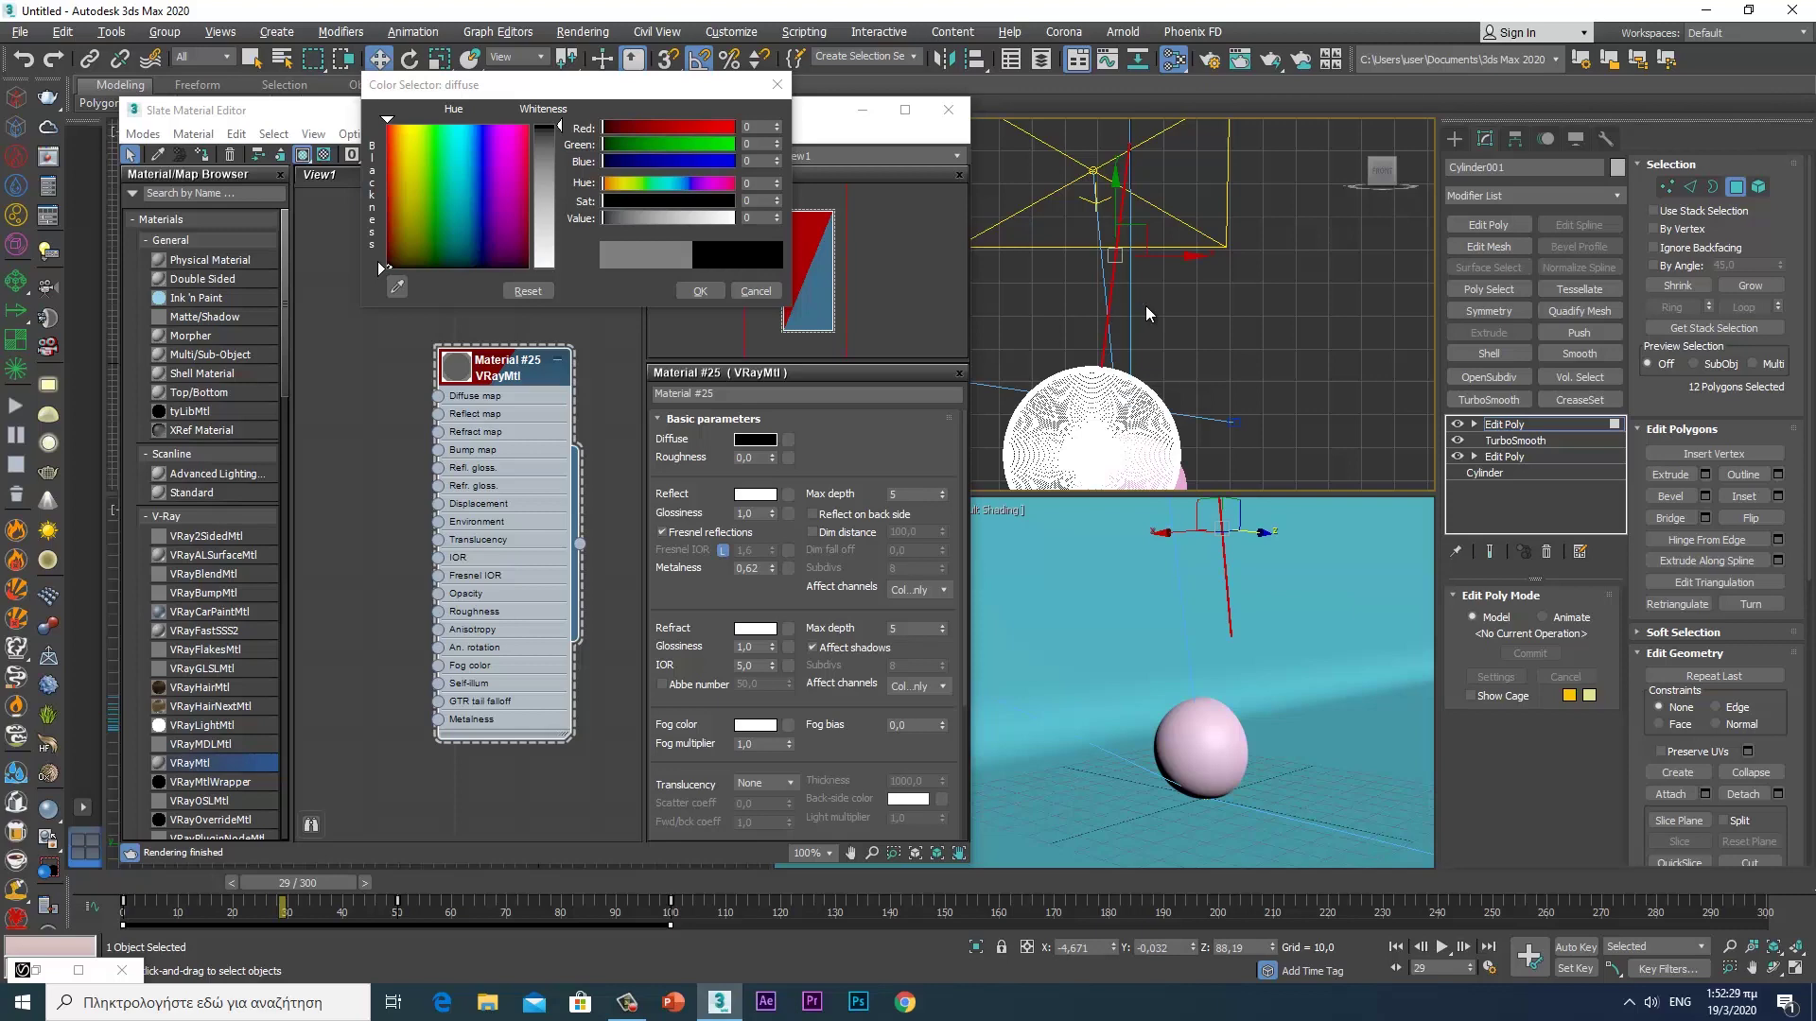
- Create a new VRayMtl, Material #26, and assign it to the selected polygons
left_click(558, 361)
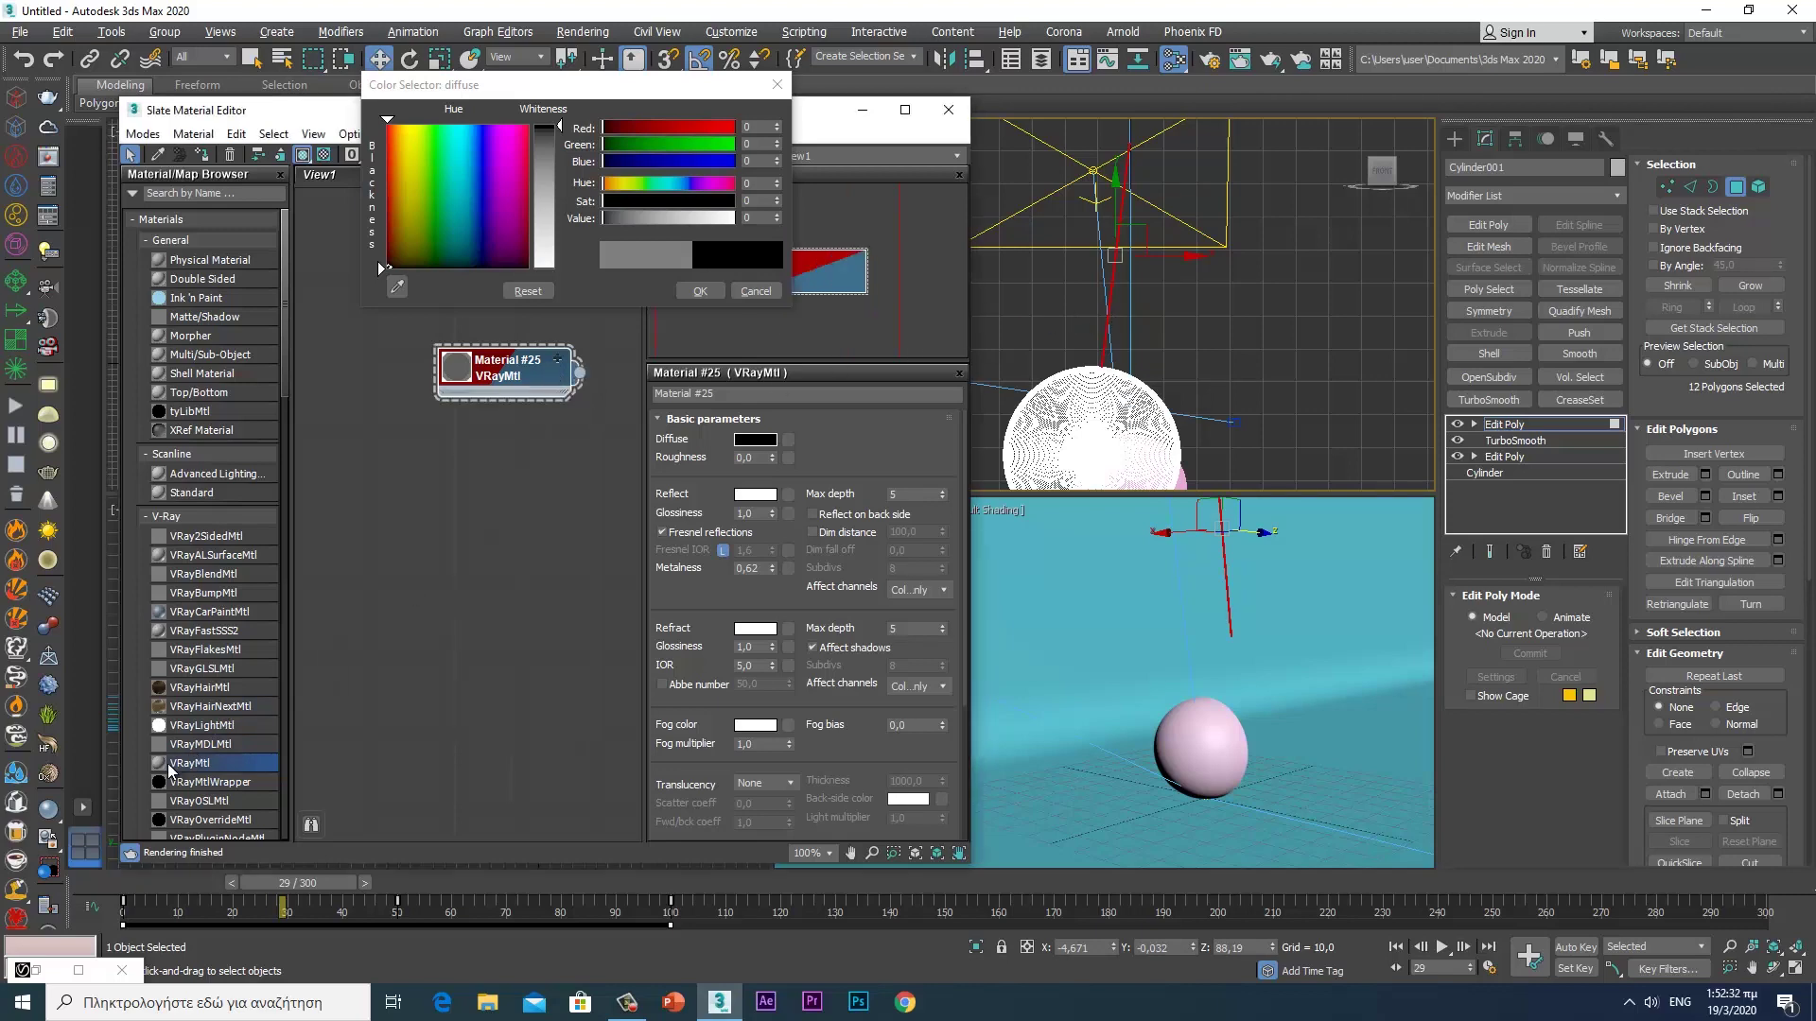
left_click(445, 520)
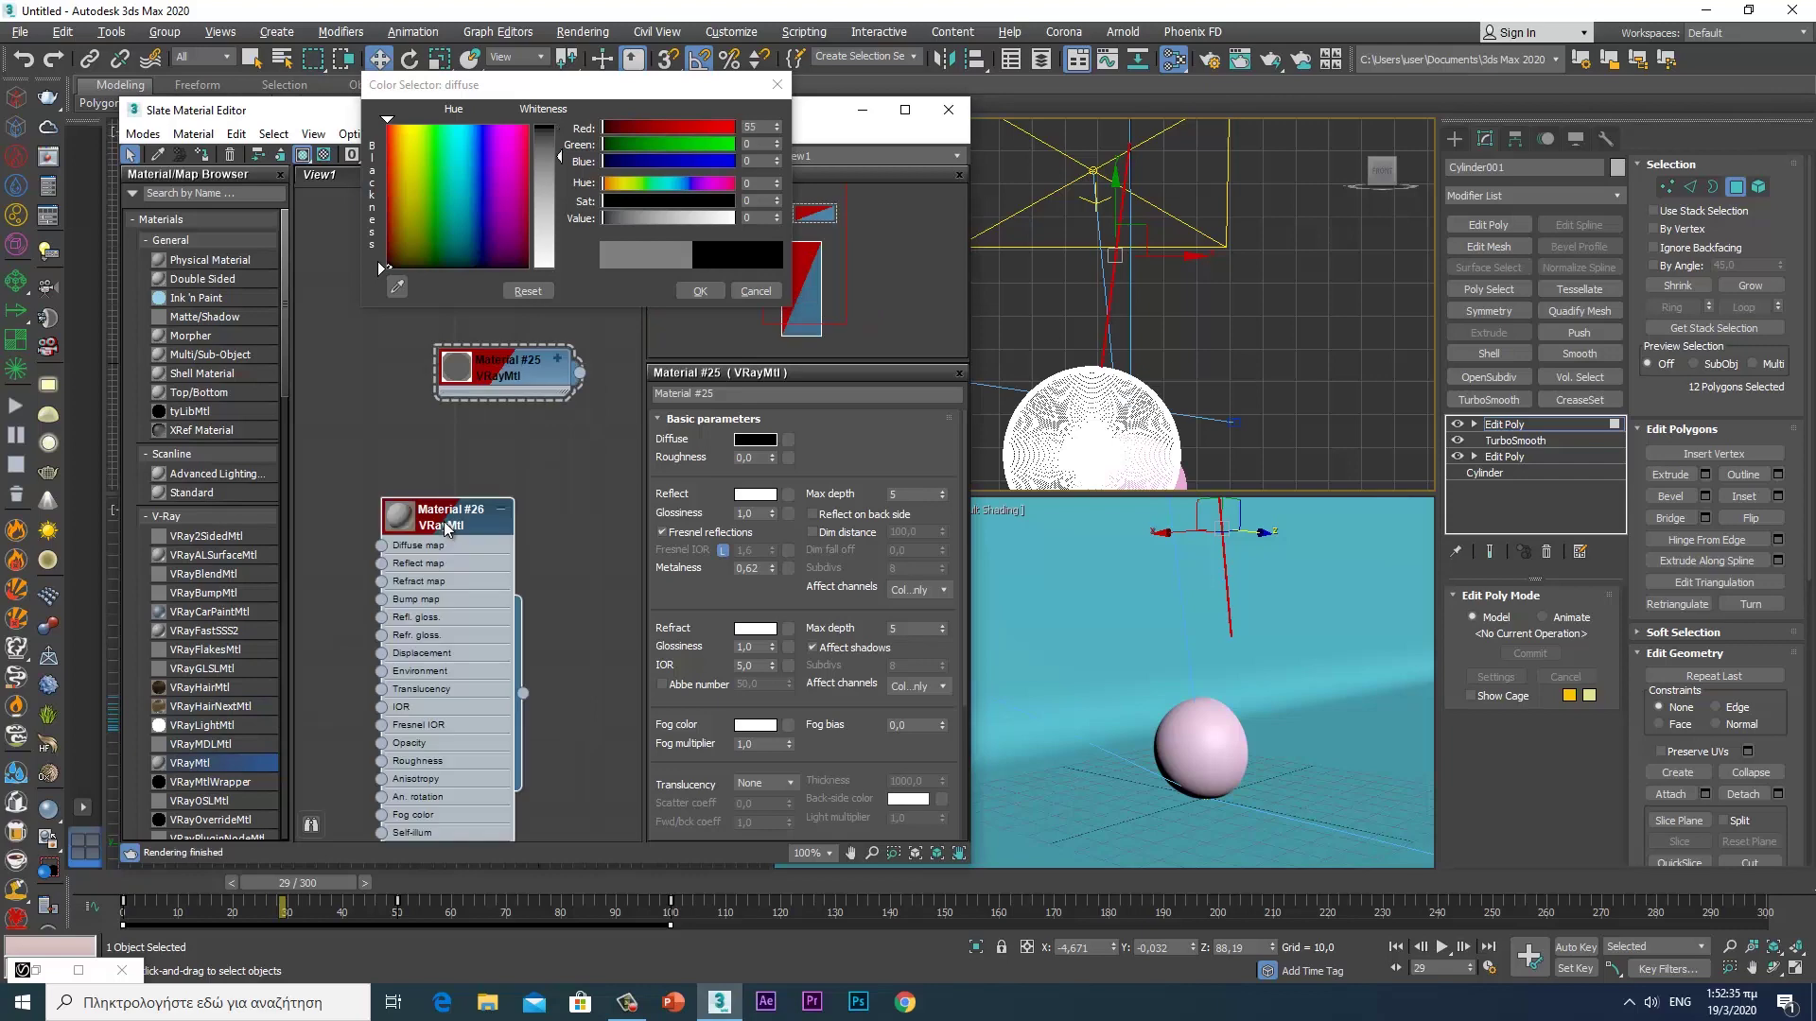
left_click(445, 520)
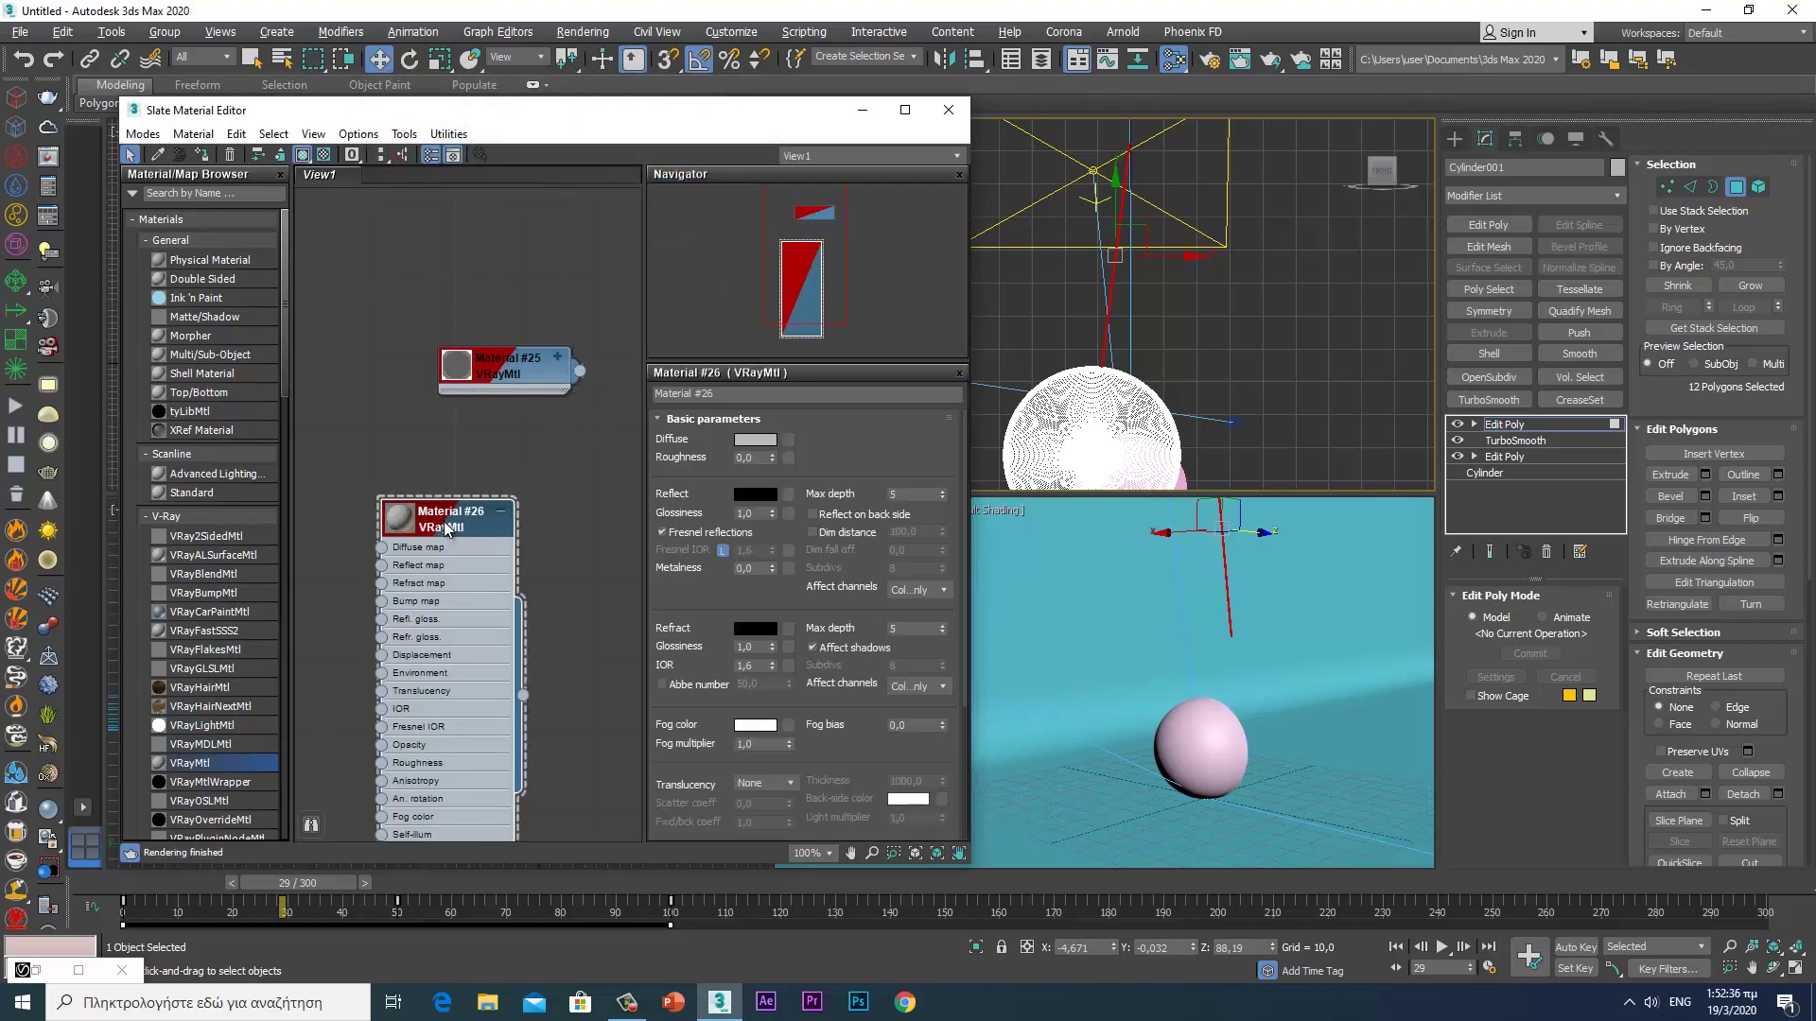
right_click(444, 520)
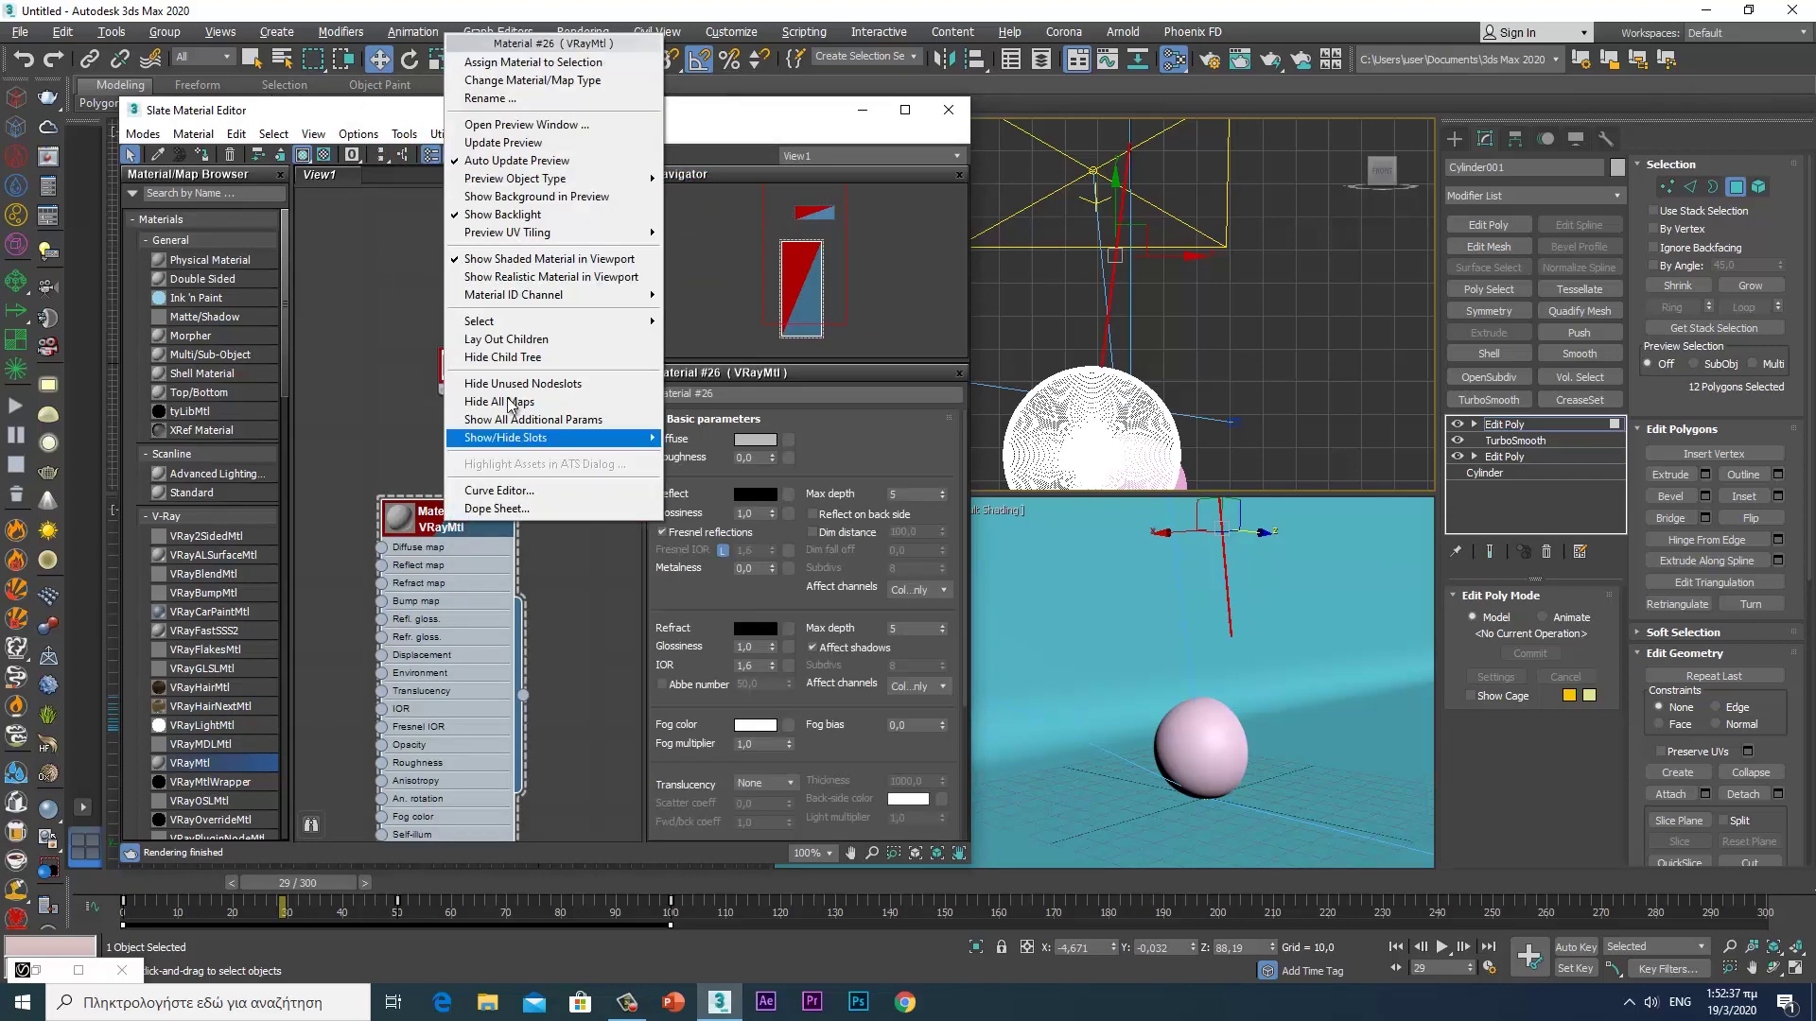
left_click(535, 64)
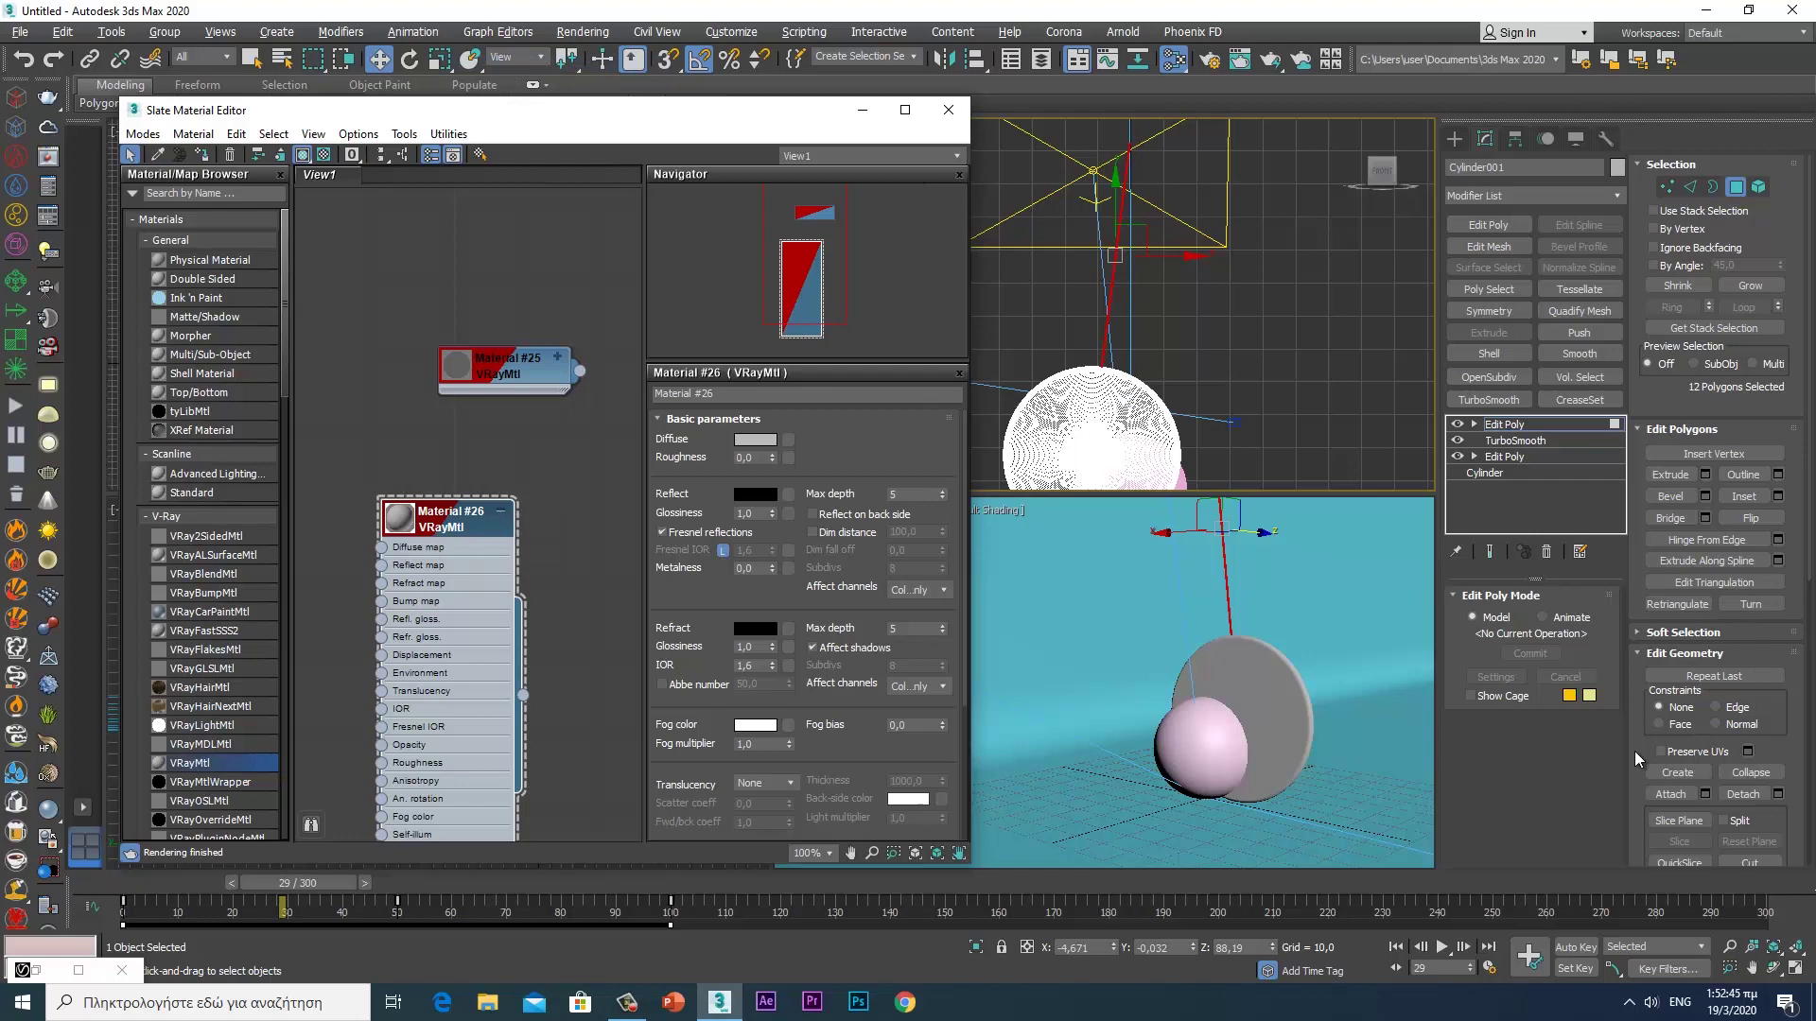
left_click_drag(1635, 751, 1625, 278)
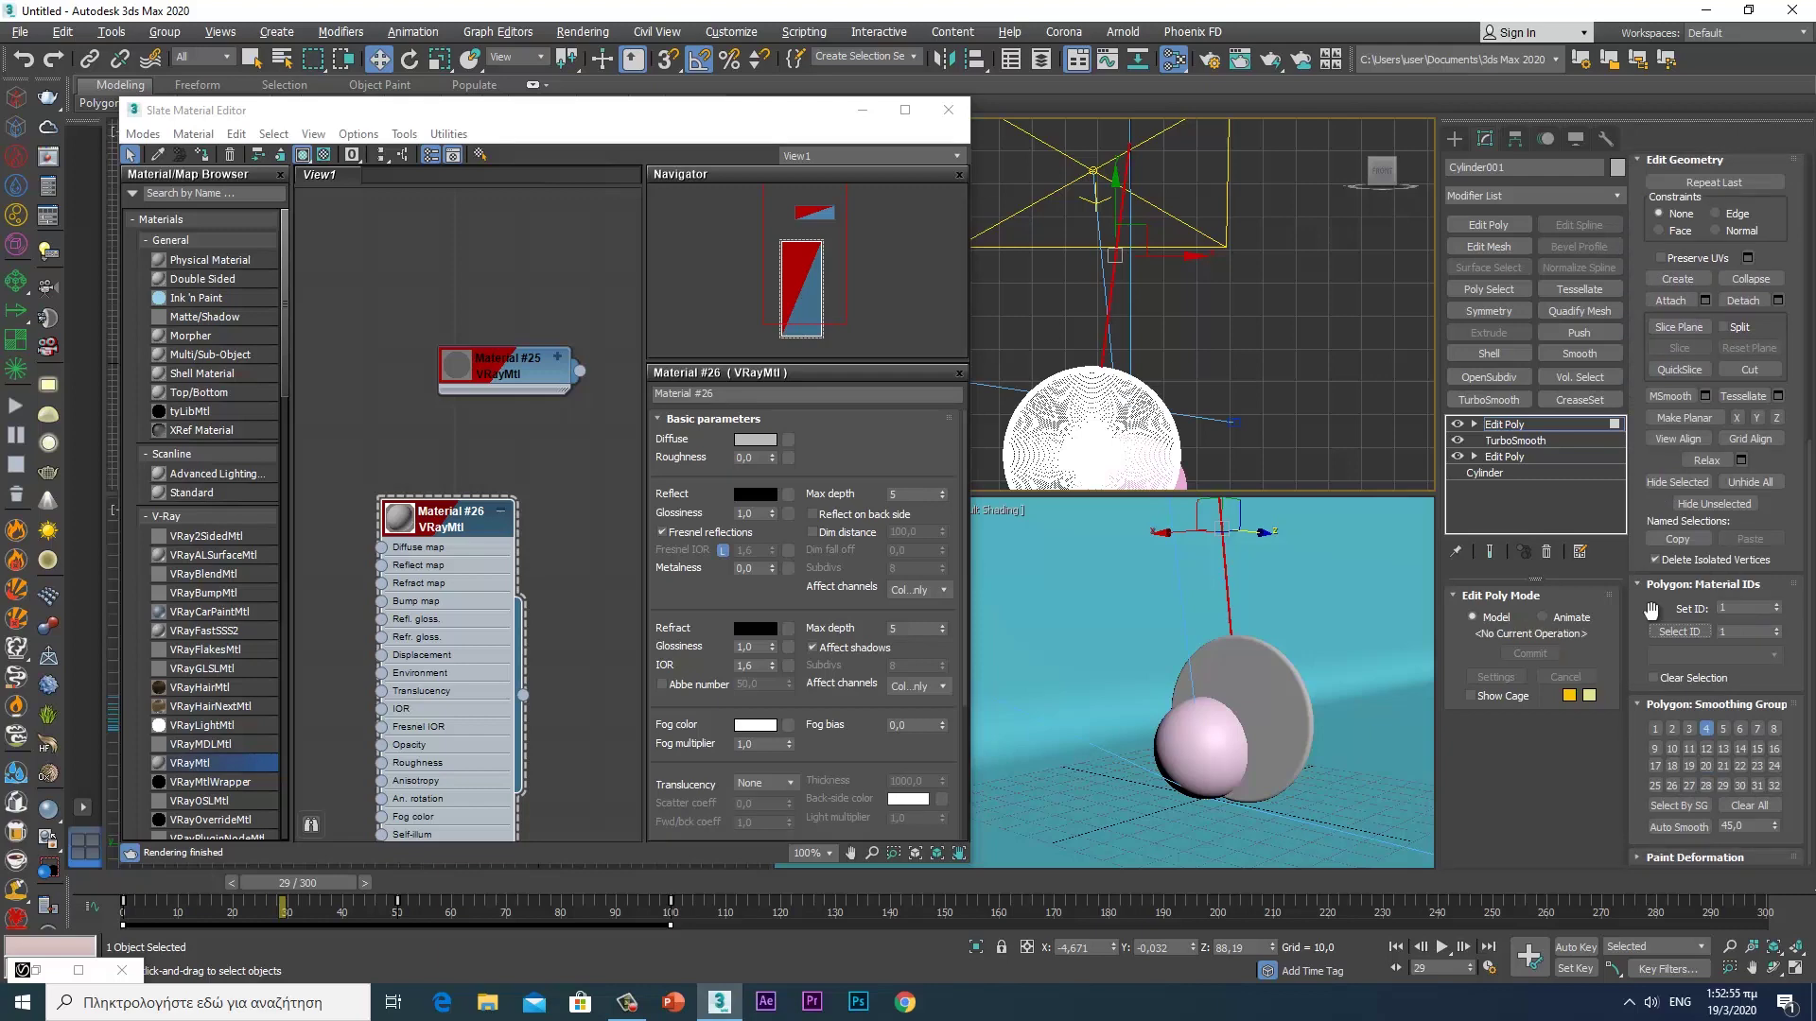
- Set material ID 2 on all the object's polygons and exit Polygon mode
key("ctrl+a")
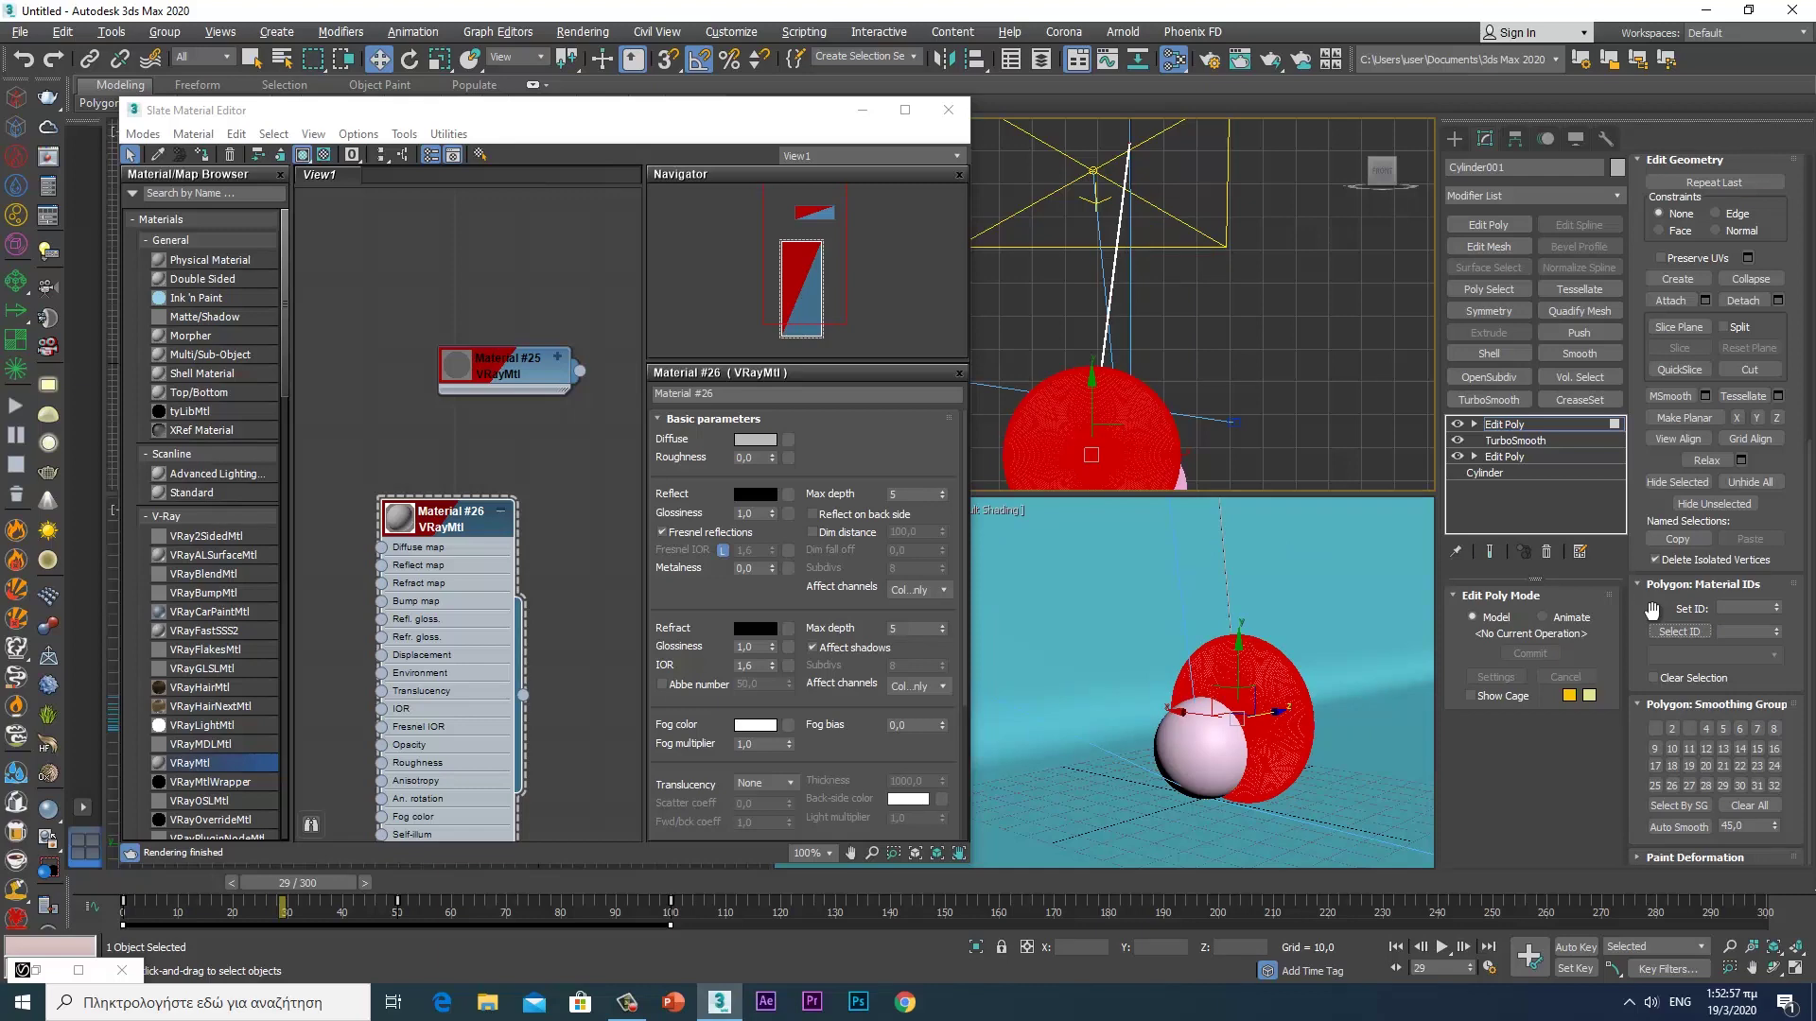
left_click(1740, 609)
type("2")
left_click_drag(1809, 532, 1810, 280)
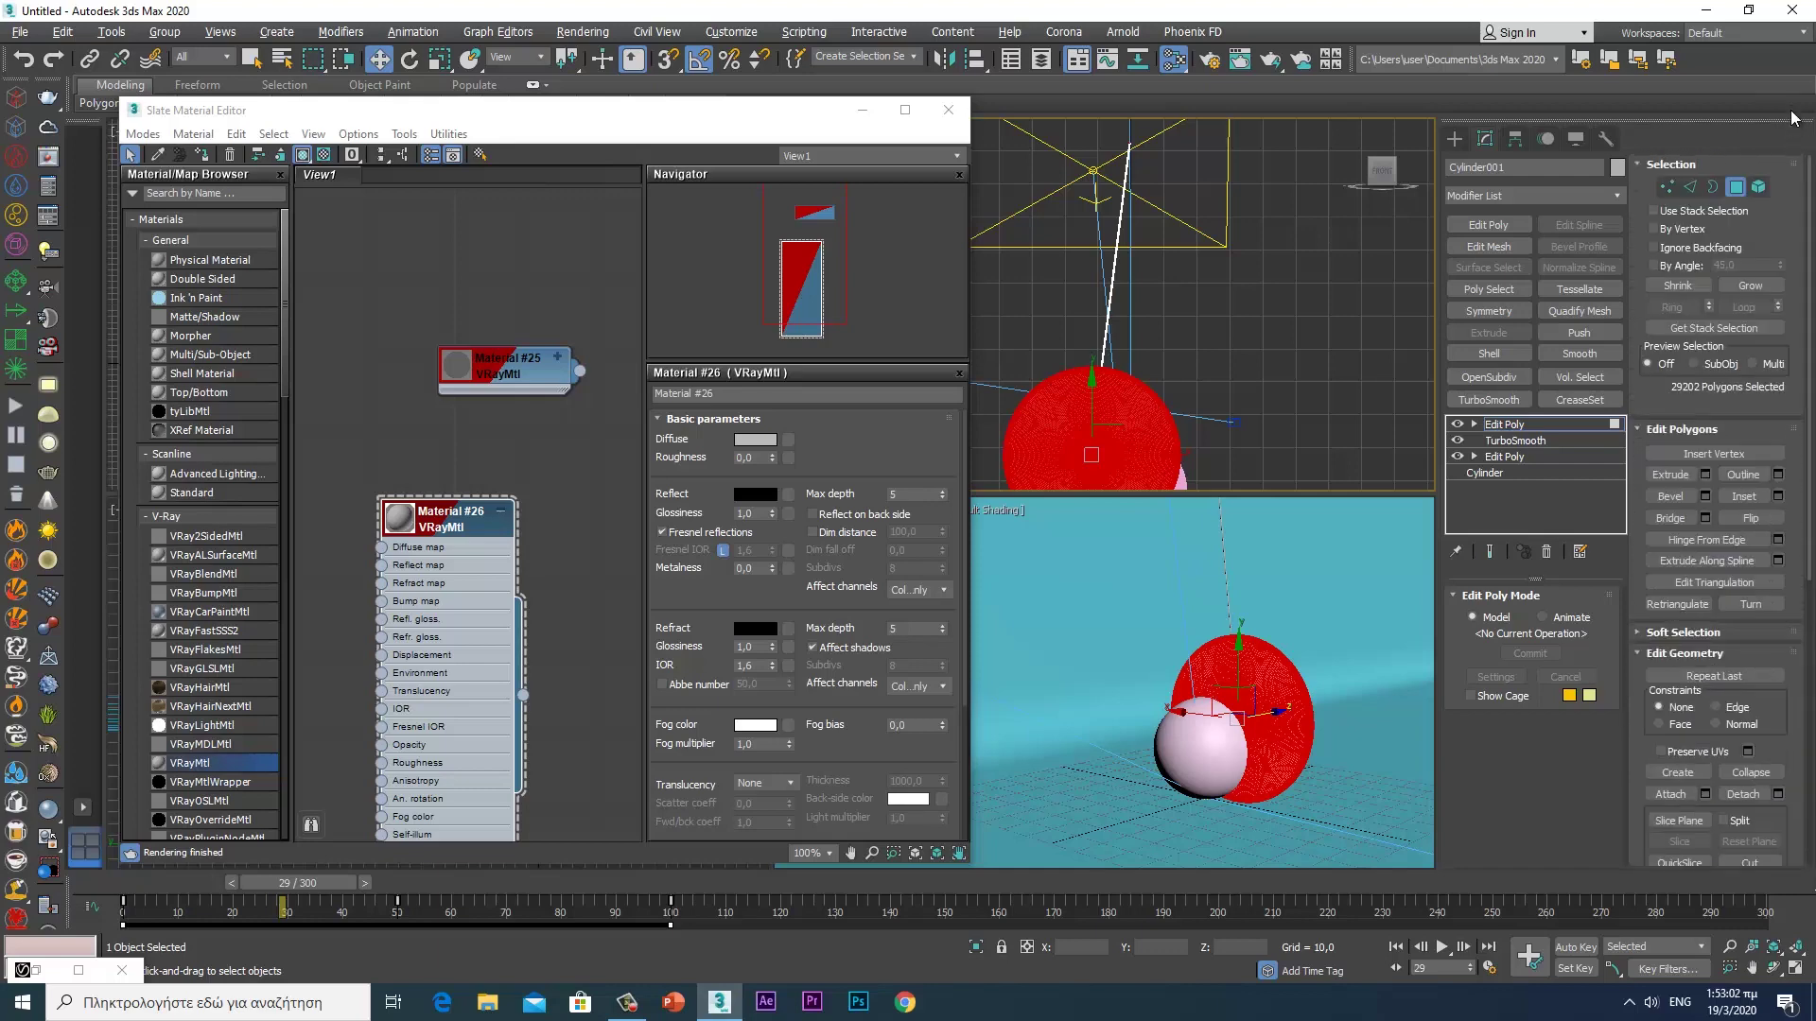
left_click(1733, 188)
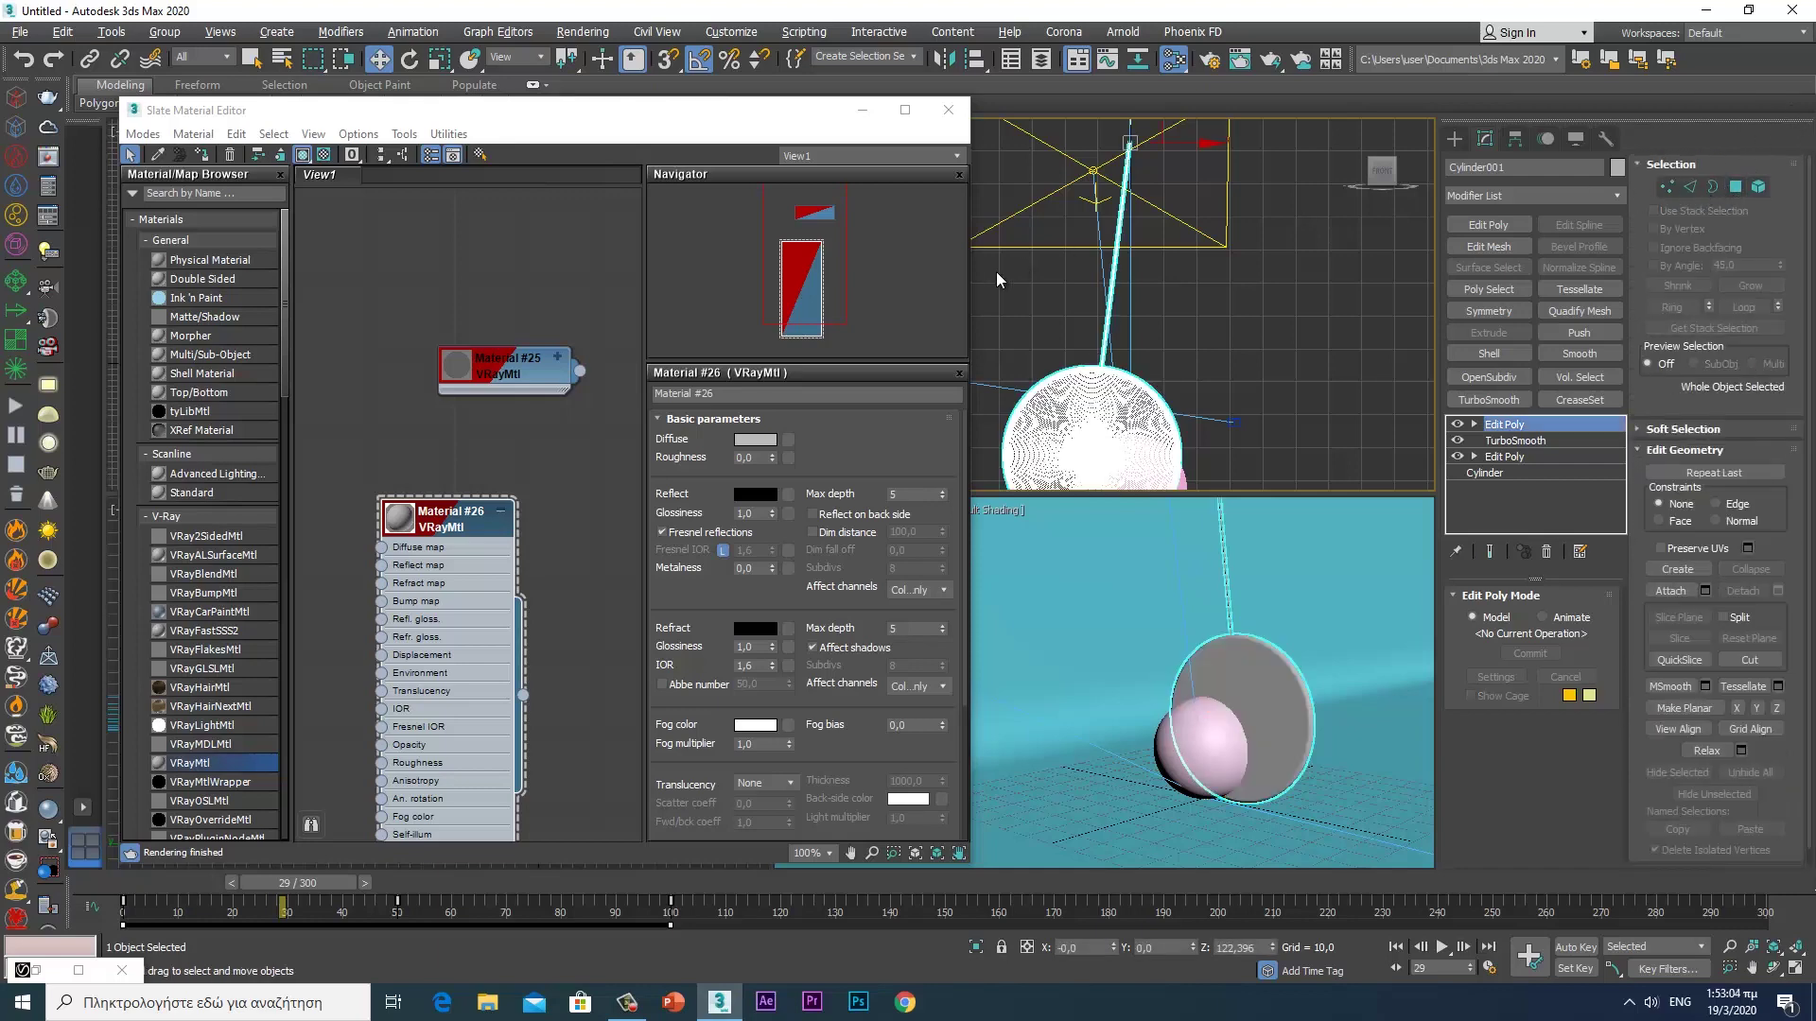
left_click_drag(212, 354, 336, 327)
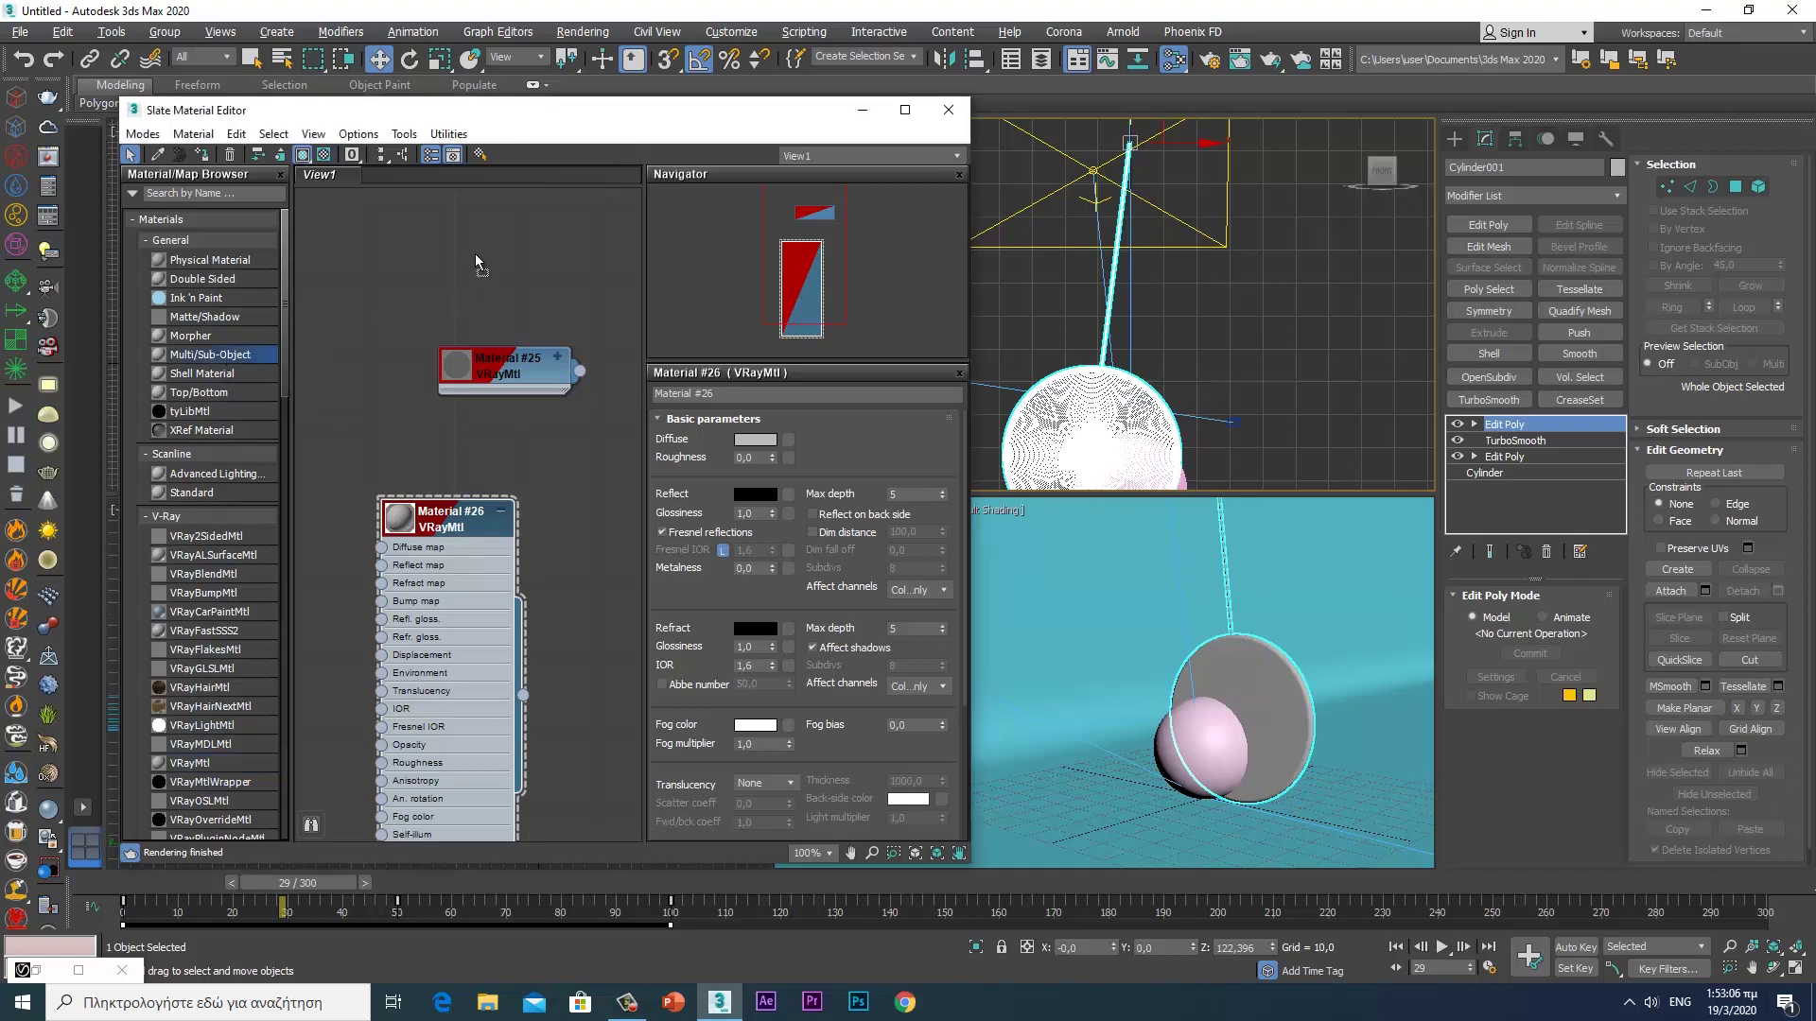
- Add Multi/Sub-Object Material #37 with two sub-material slots and assign it to the cylinder
left_click_drag(519, 237, 518, 237)
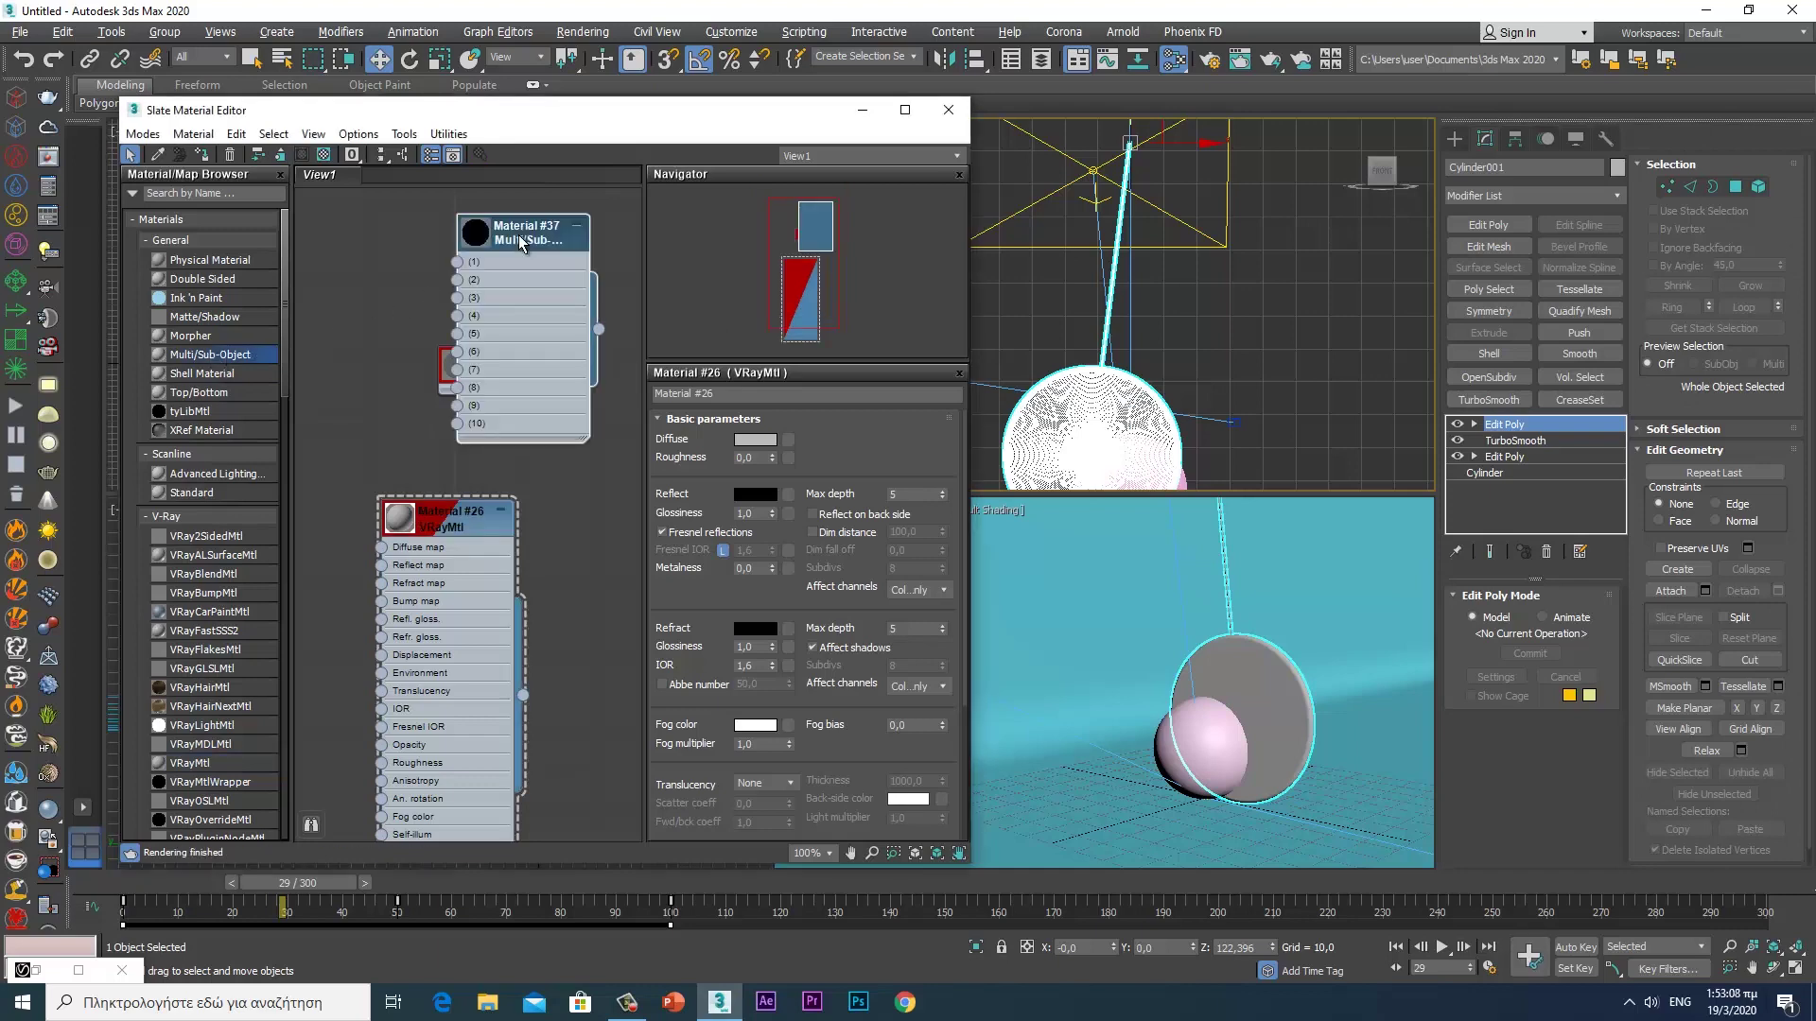
double_click(526, 237)
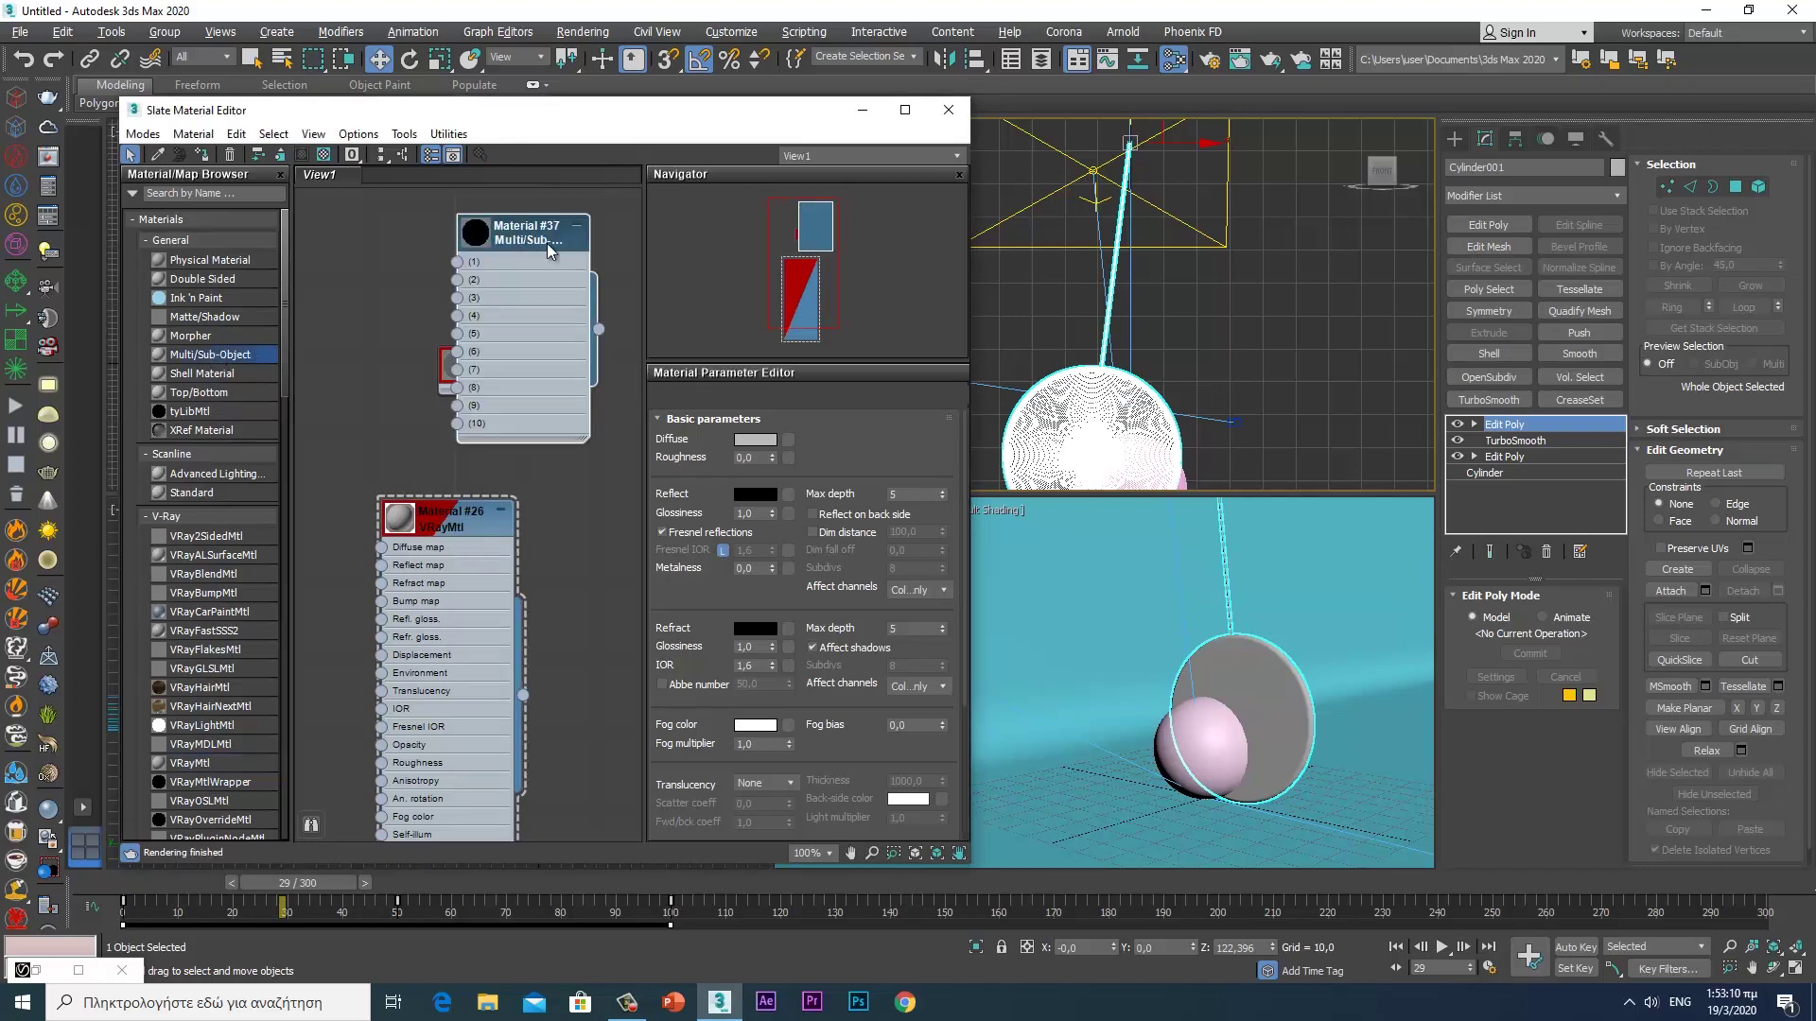
left_click(739, 448)
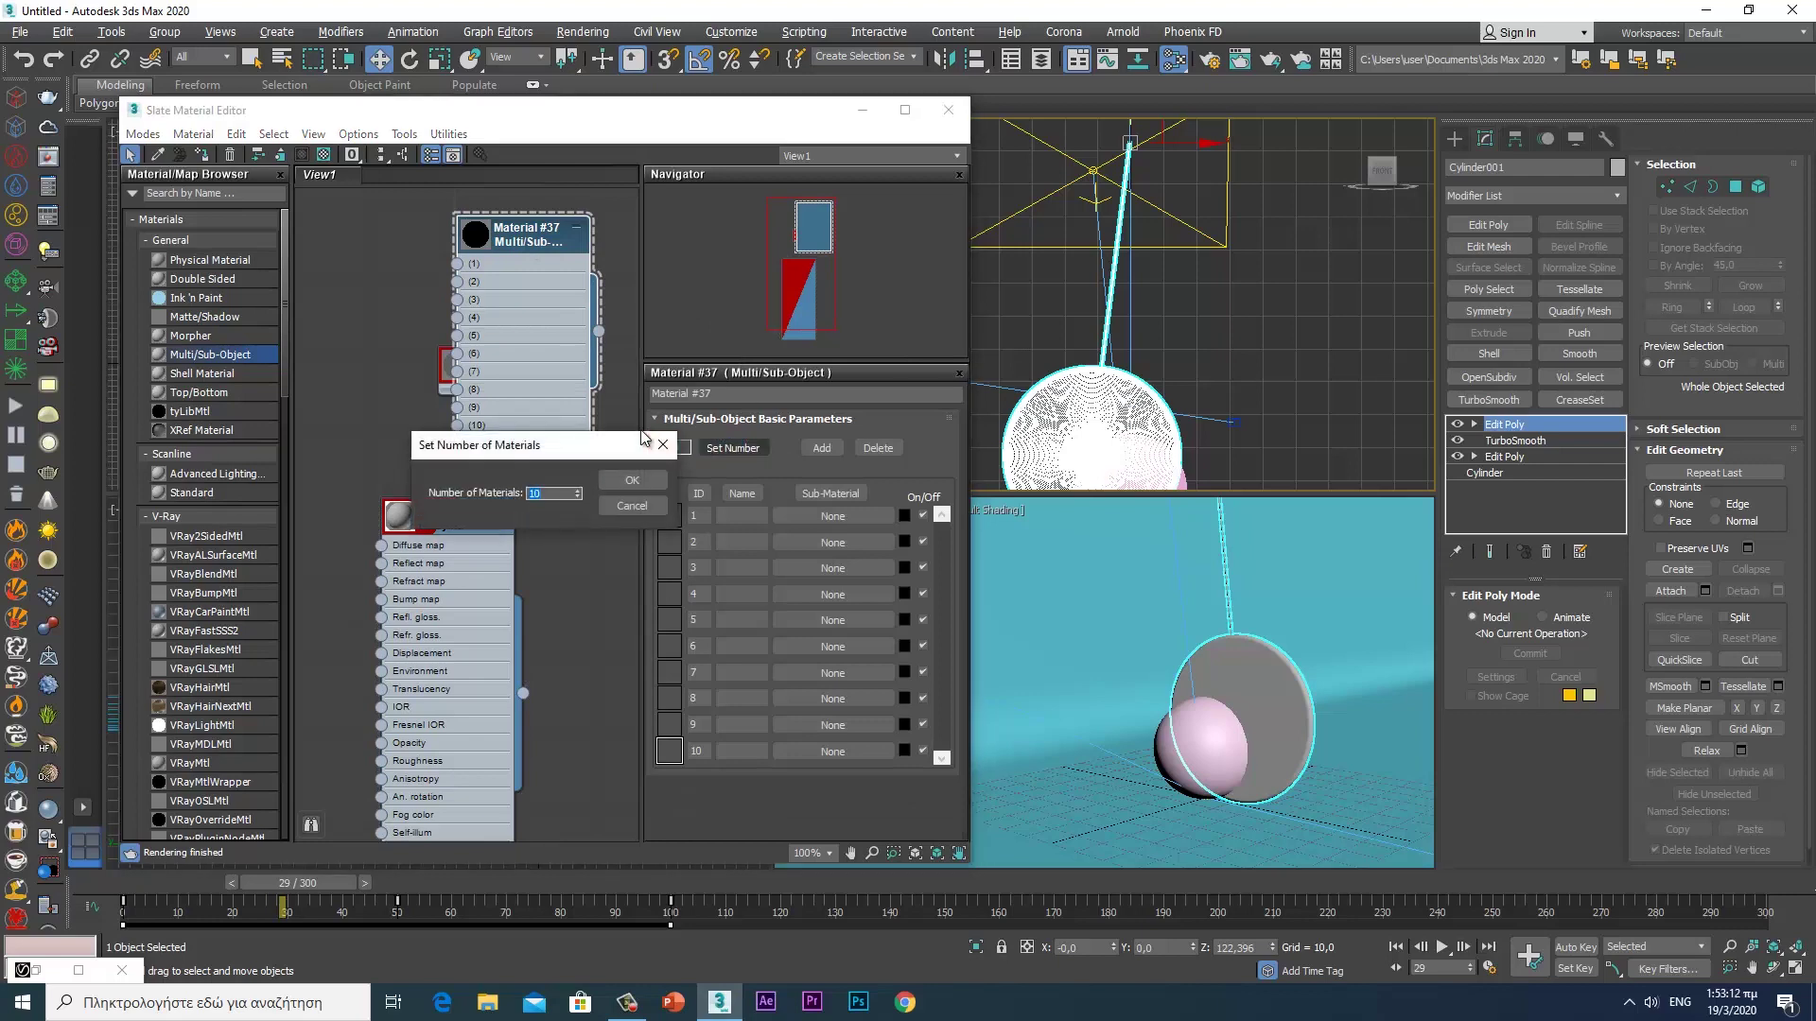
type("2")
left_click(639, 475)
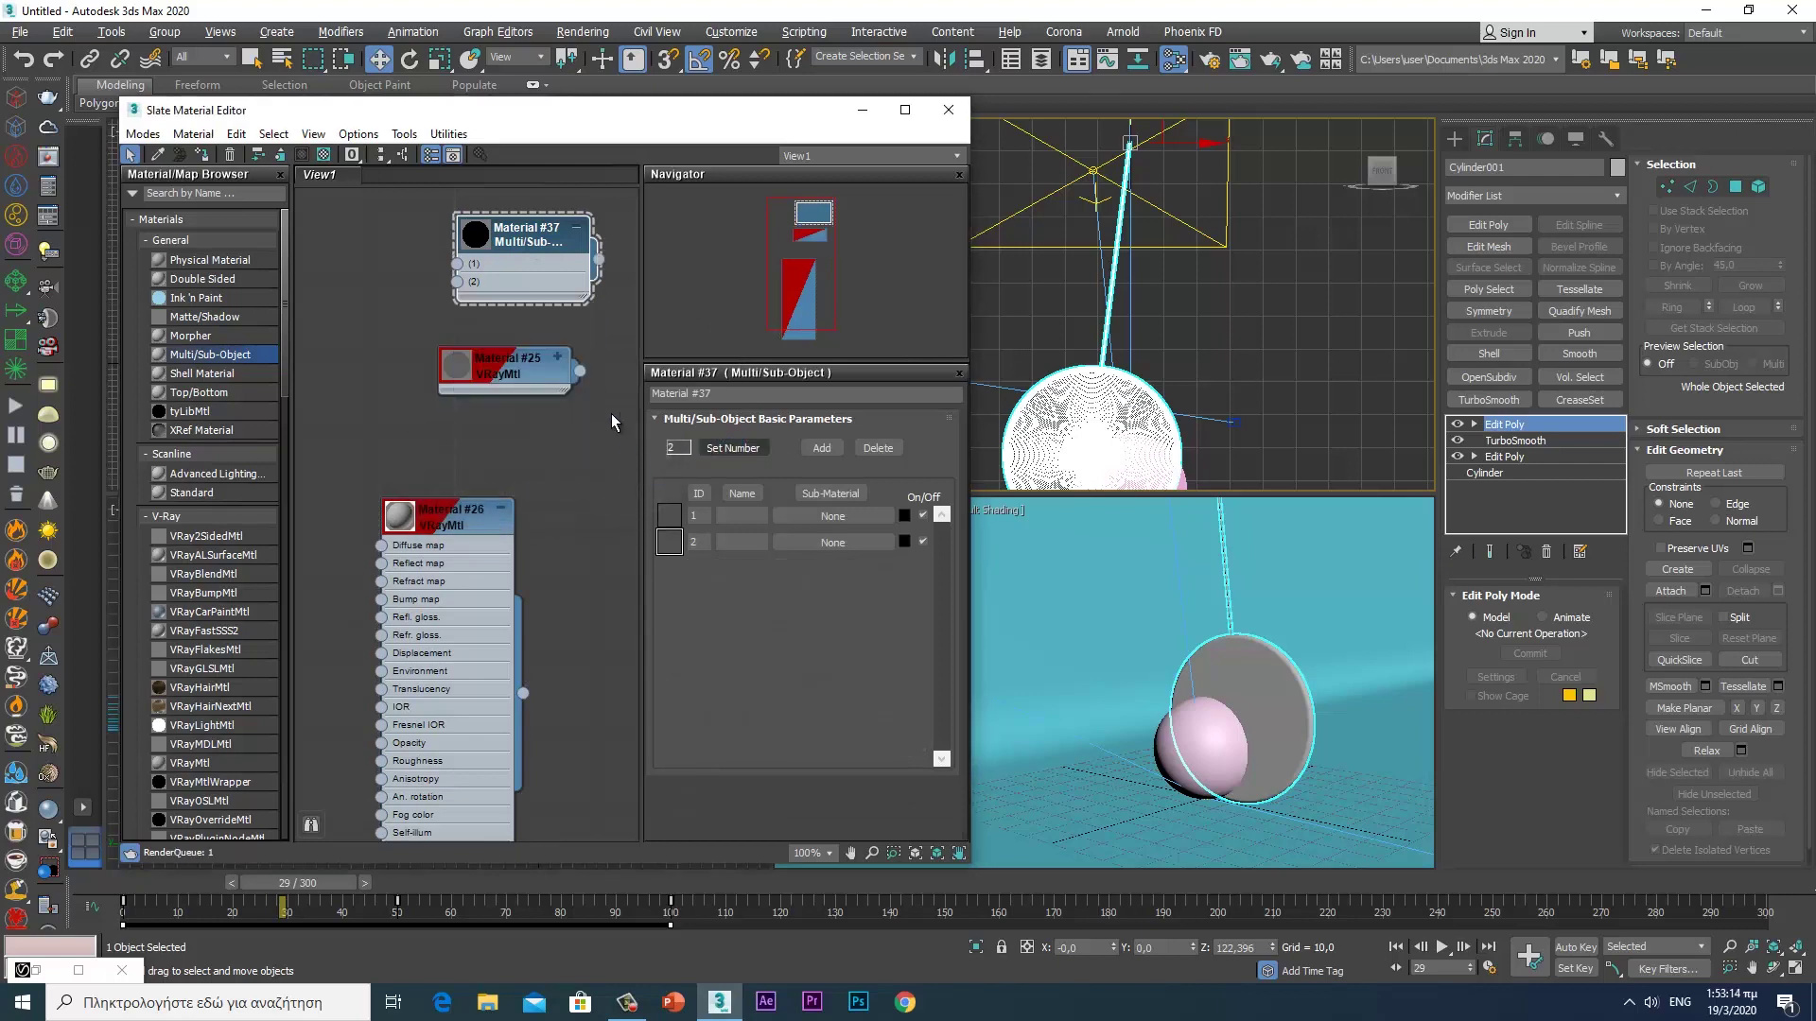
right_click(541, 243)
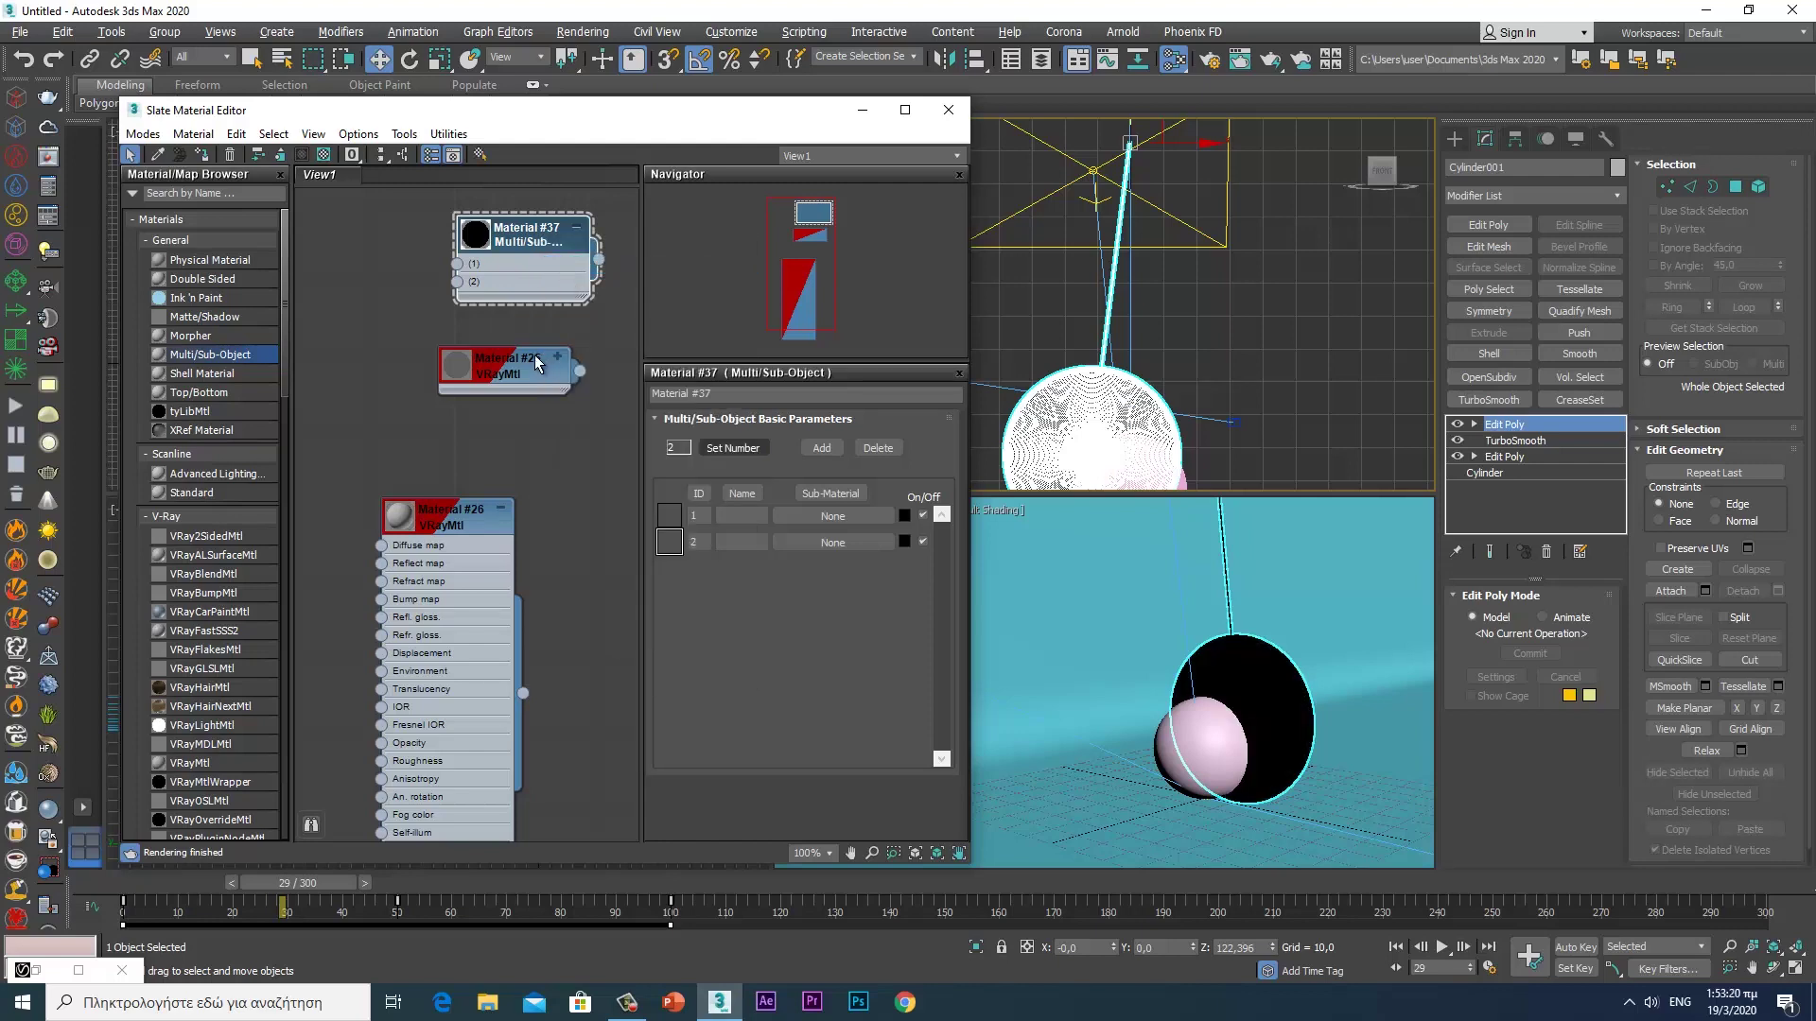
- Wire Material #25 into slot 2 and Material #26 into slot 1 of Material #37
mouse_move(509, 369)
left_mouse_down()
mouse_move(360, 265)
mouse_move(354, 318)
left_mouse_up()
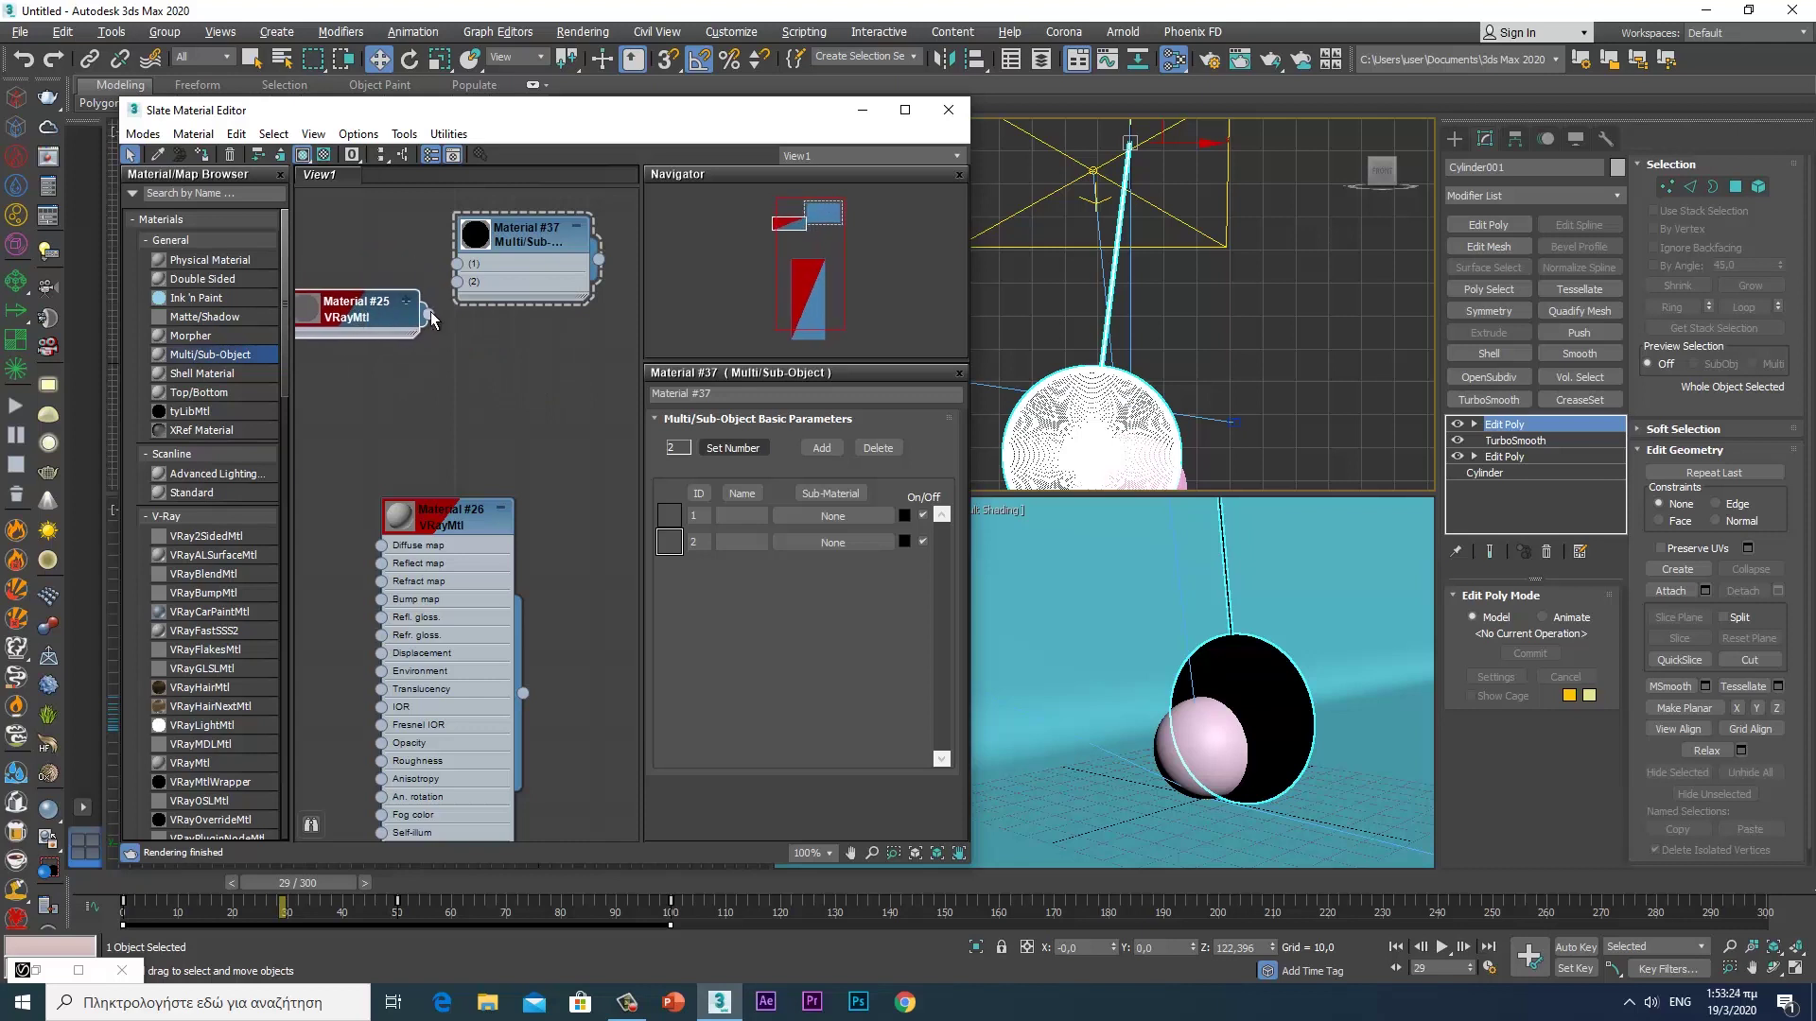
left_click_drag(454, 296, 457, 284)
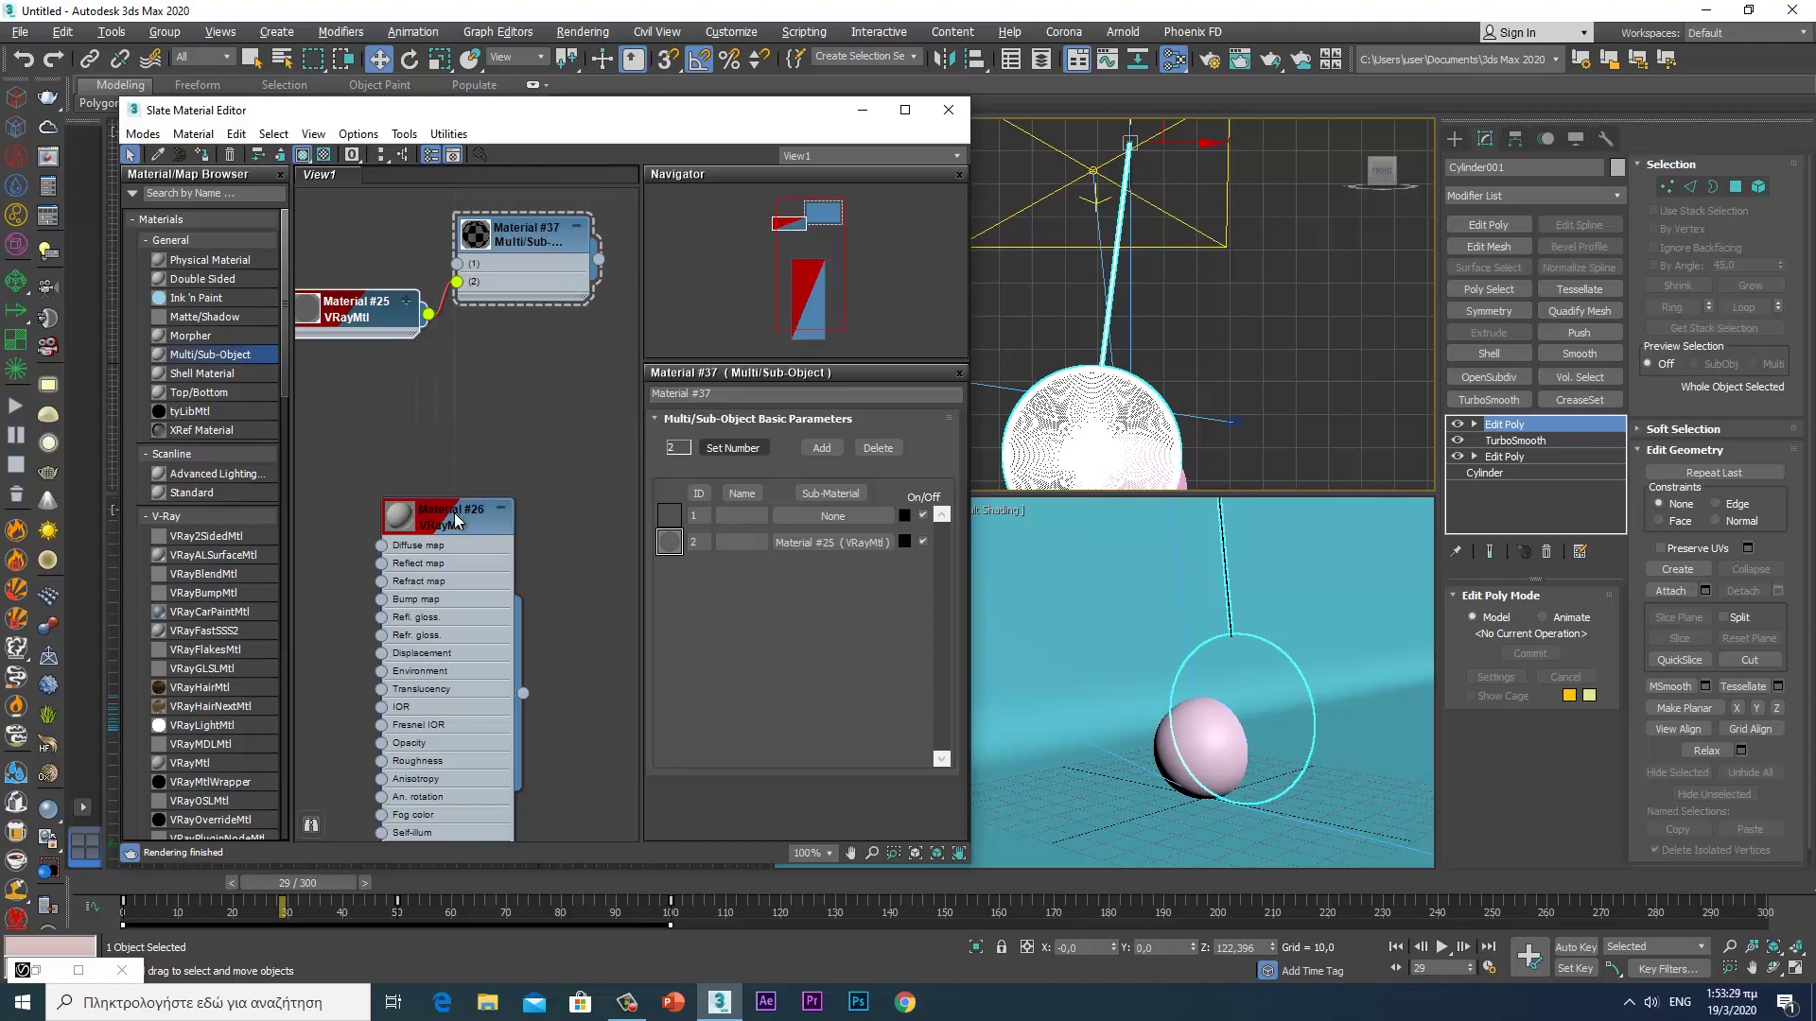
left_click_drag(455, 519, 398, 424)
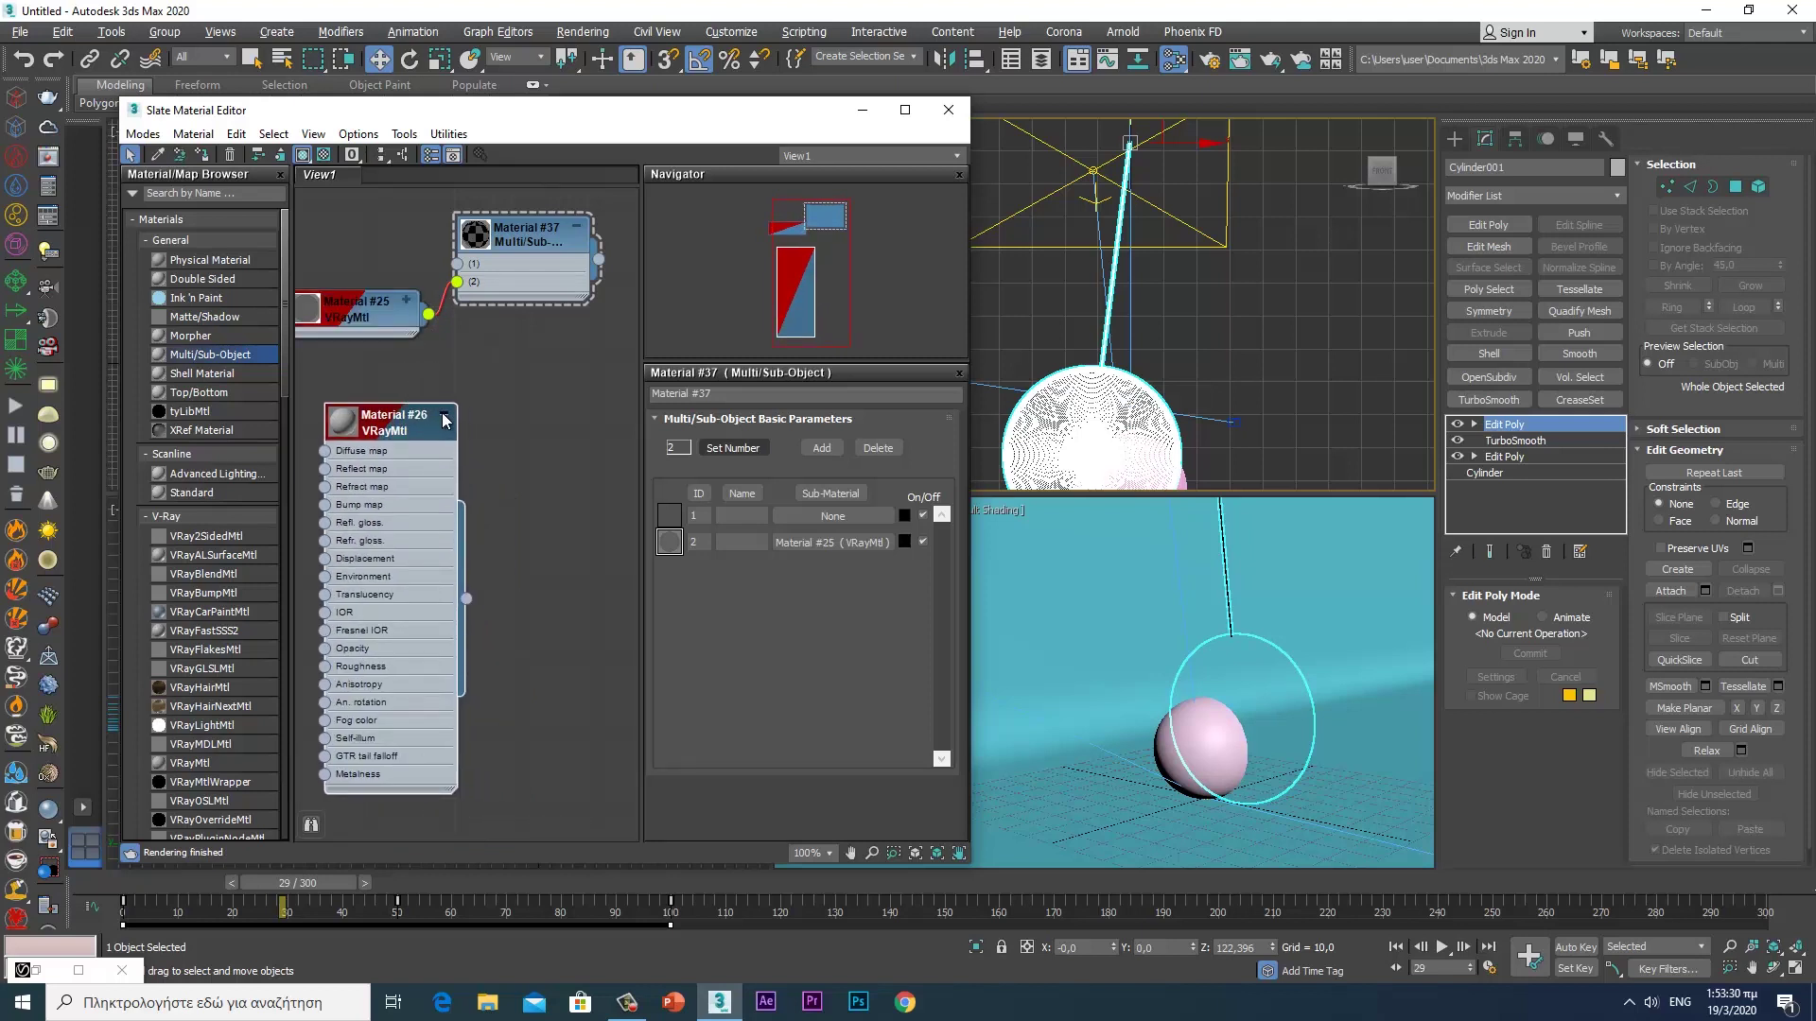
left_click(446, 421)
left_click_drag(440, 422, 410, 233)
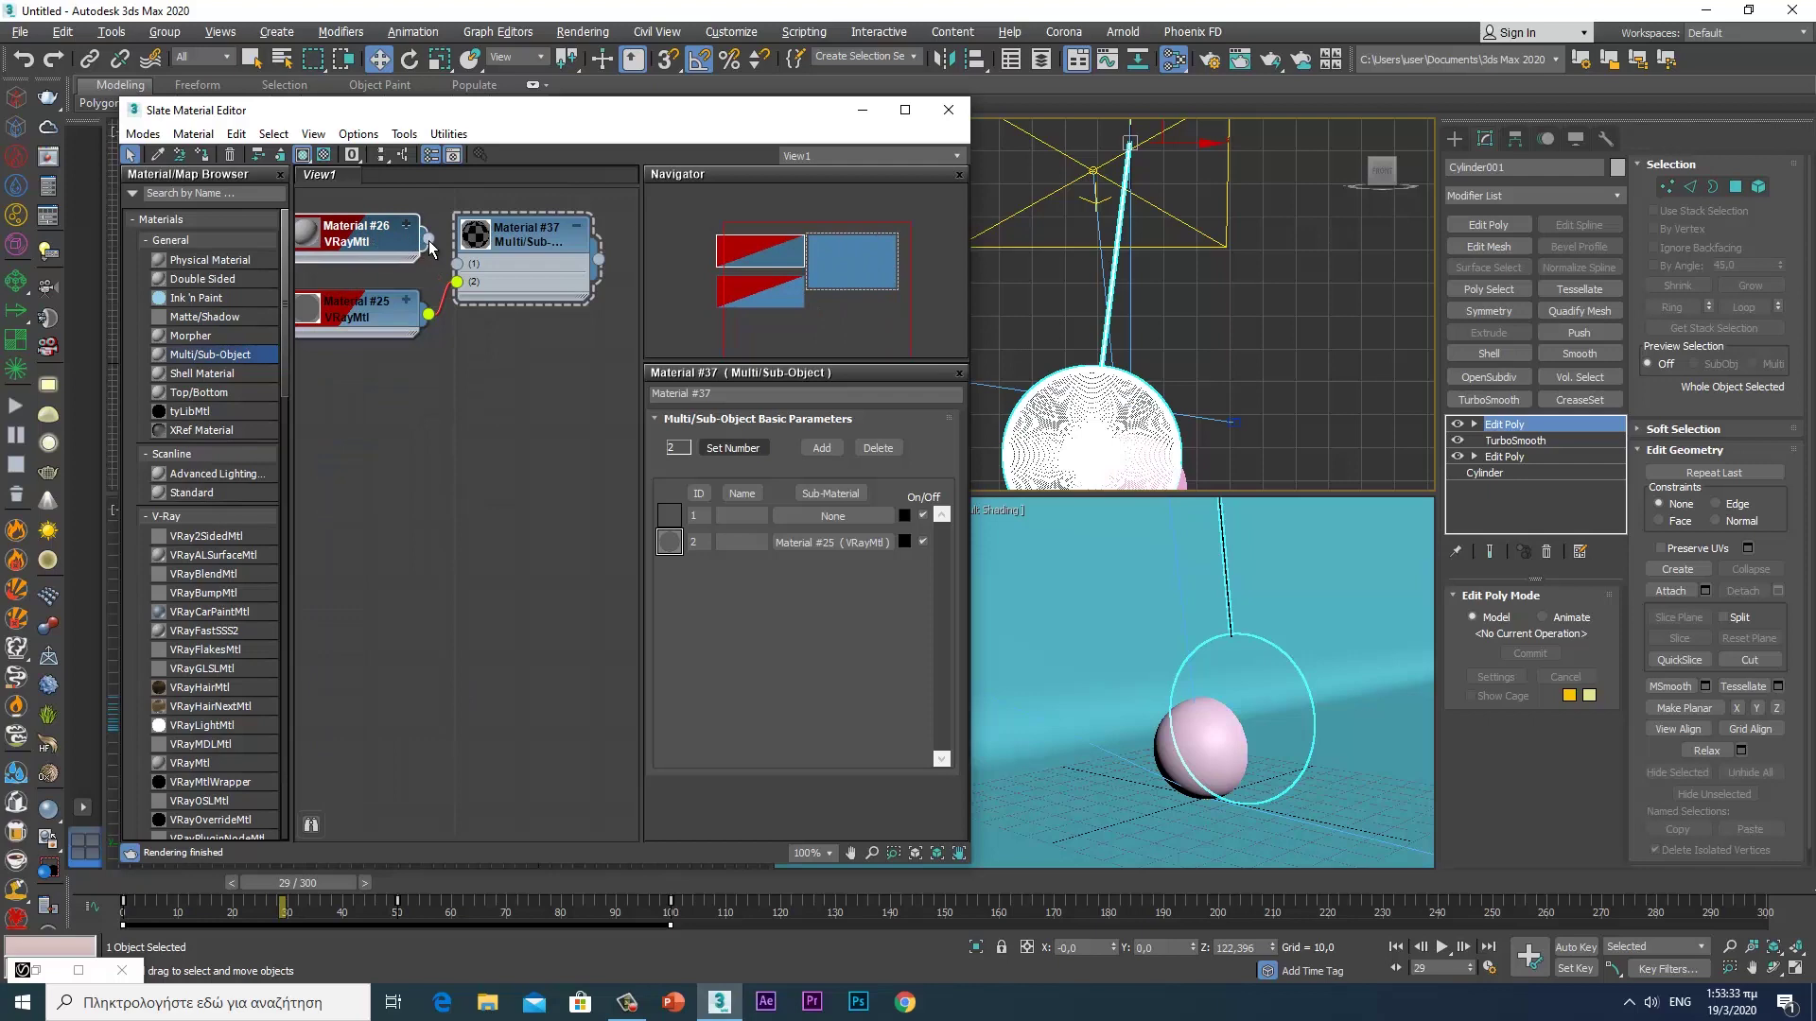
left_click_drag(453, 272, 457, 264)
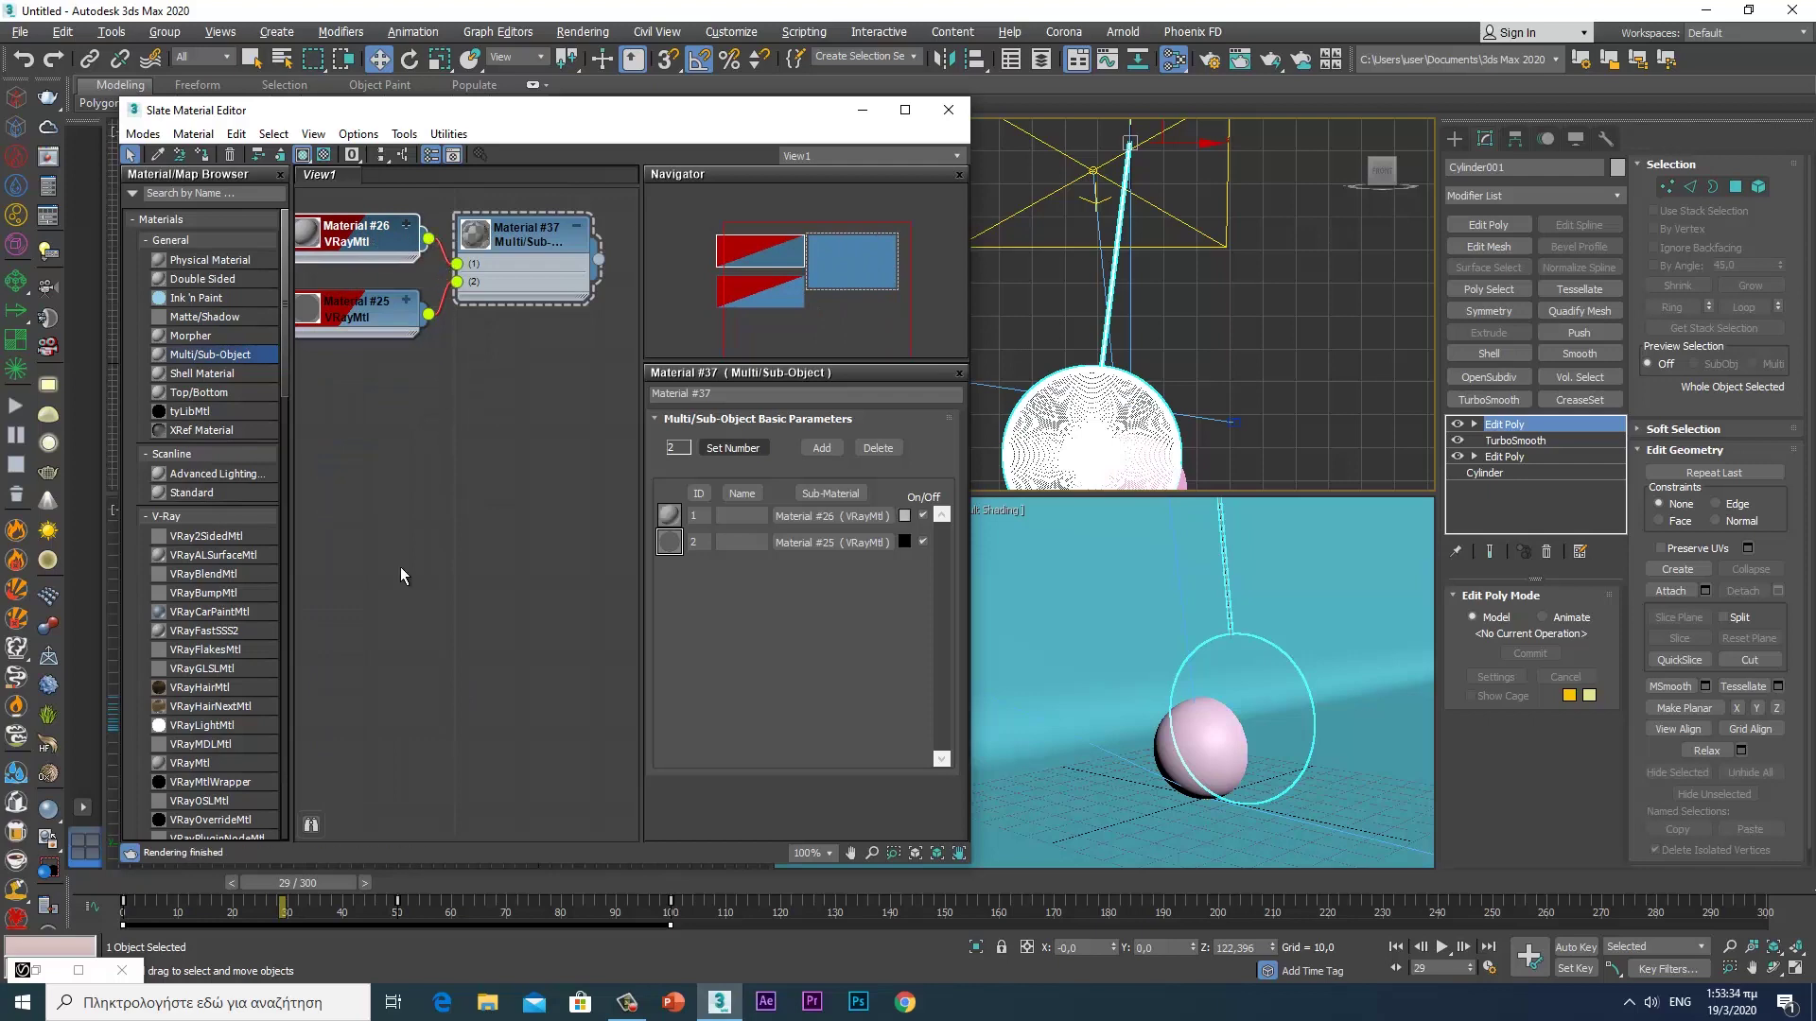
left_click(78, 970)
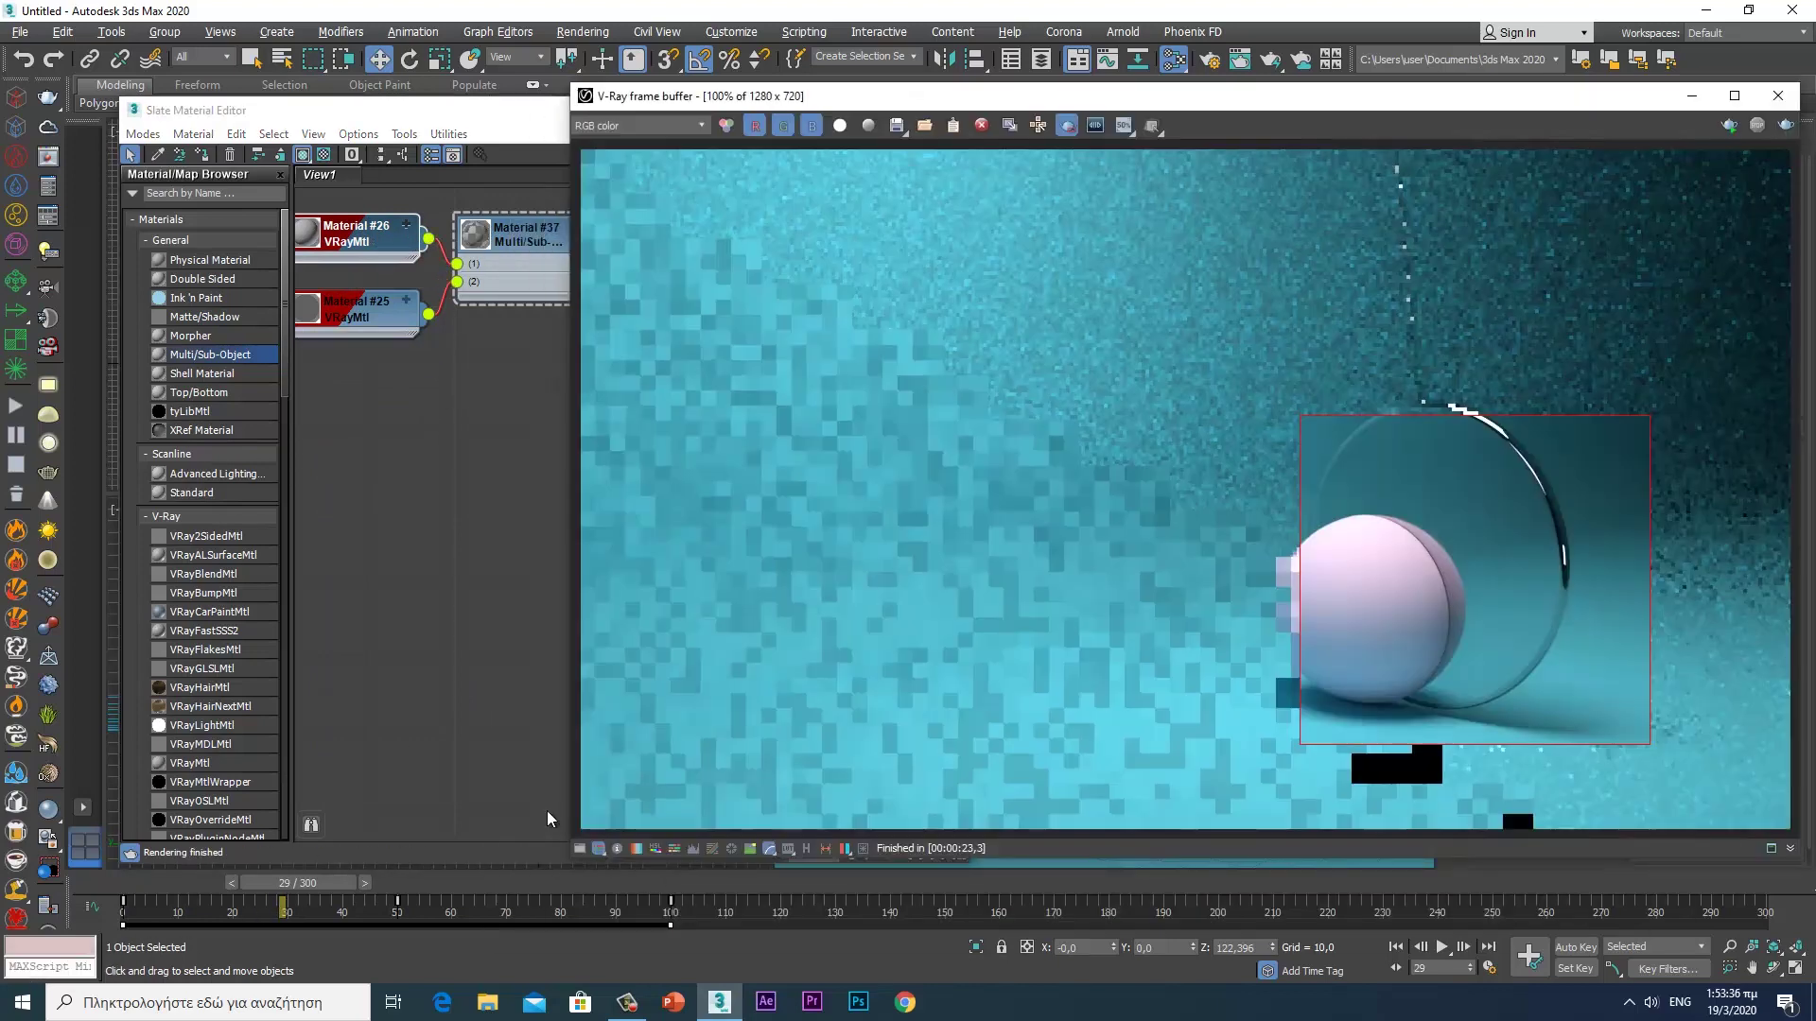
- Render only a region drawn over the top of the glass disc
left_click_drag(1338, 251, 1398, 386)
left_click_drag(1471, 497, 1473, 497)
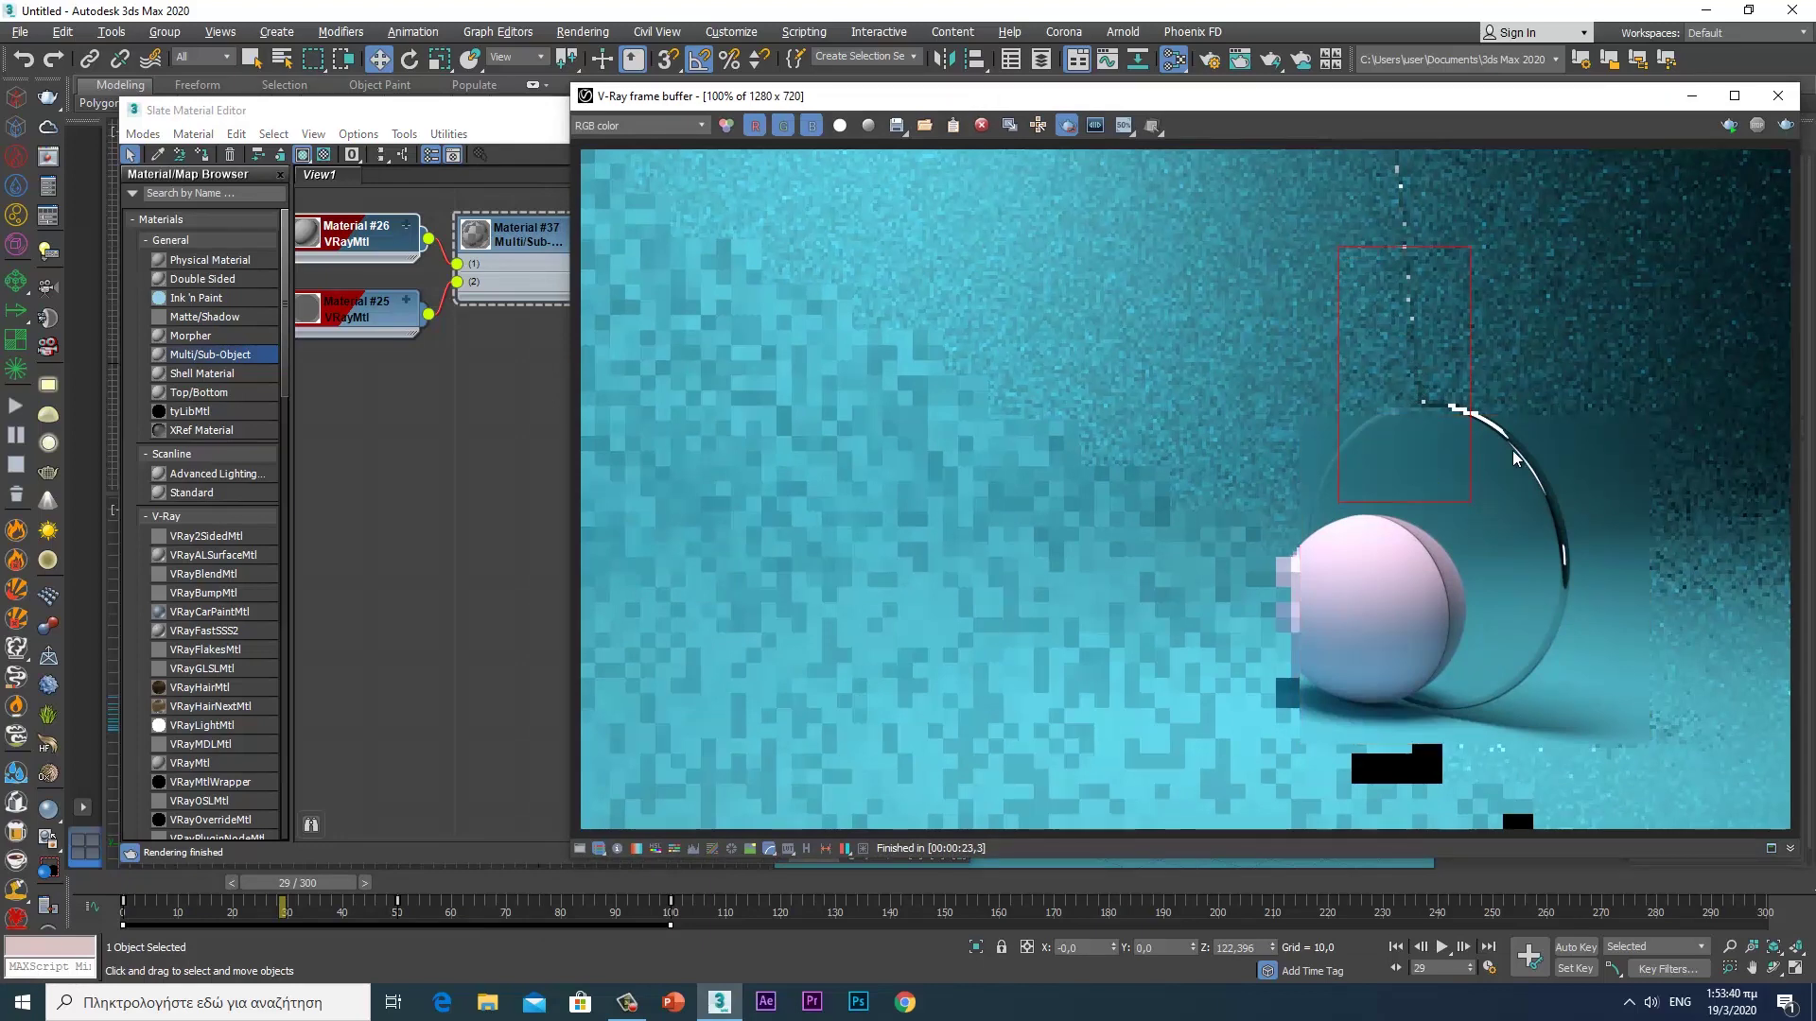
left_click(1733, 128)
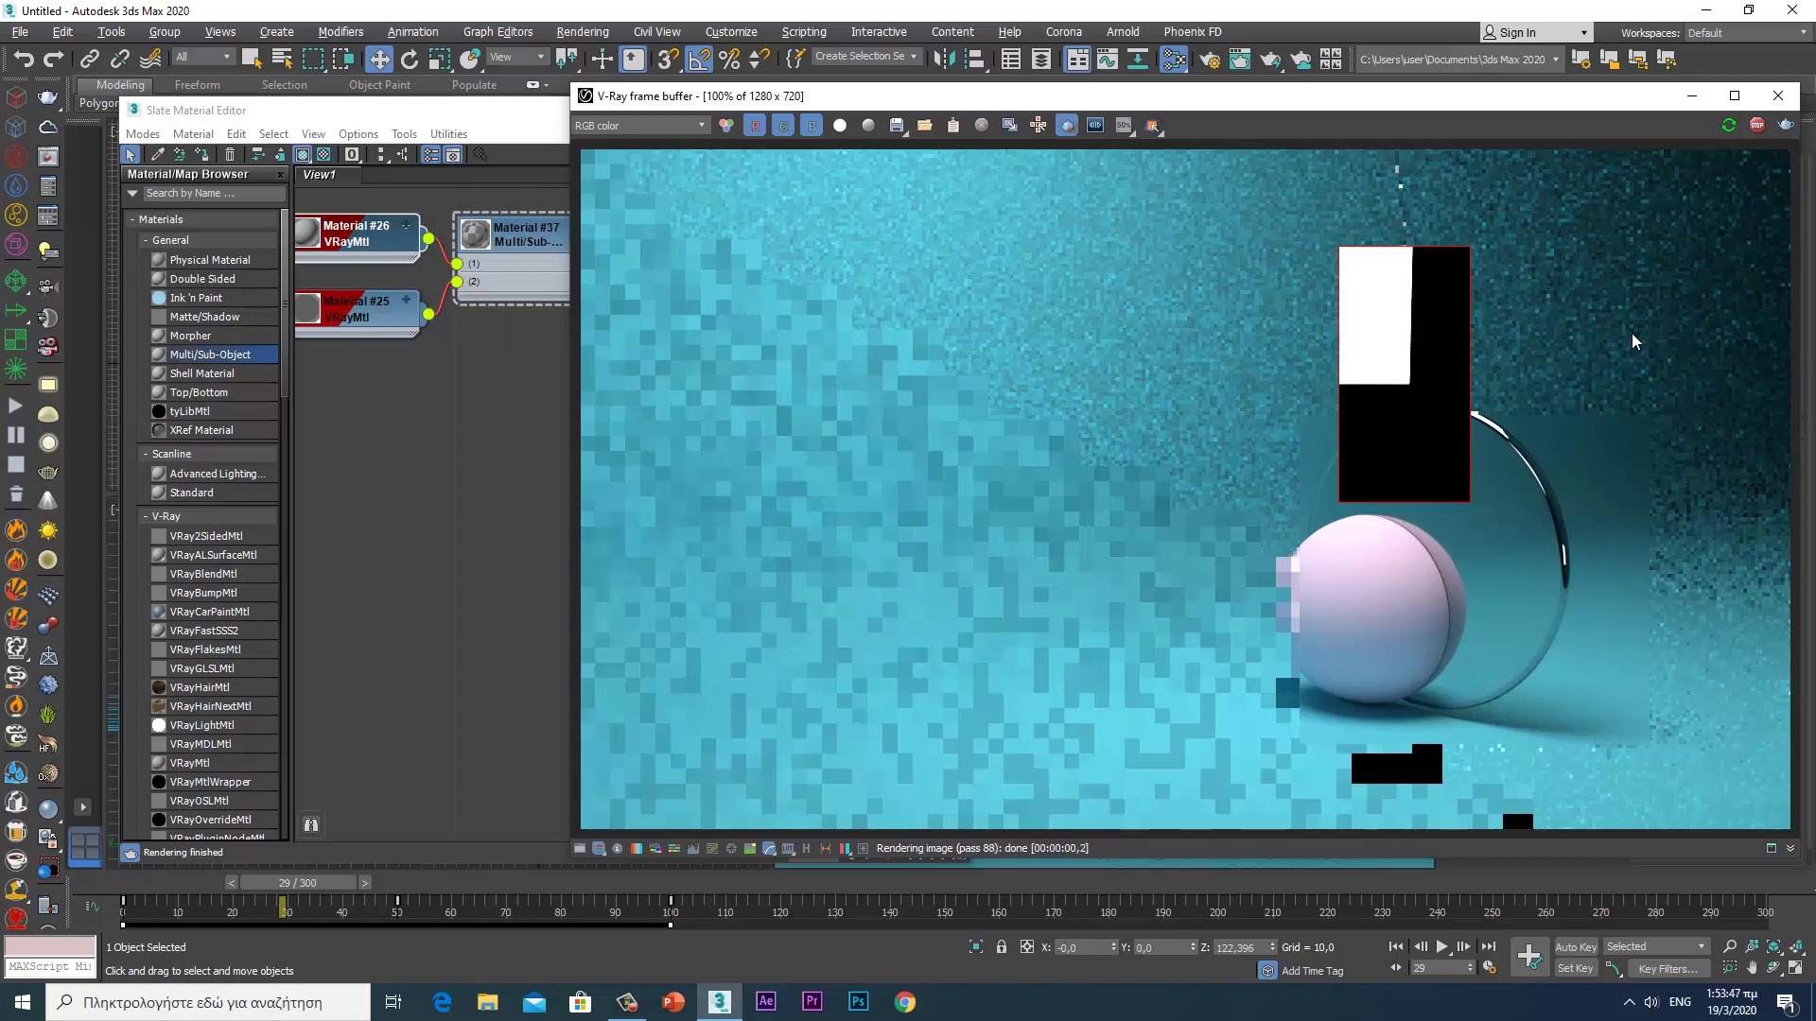
- Turn Region render off and re-render the full frame
left_click(1069, 134)
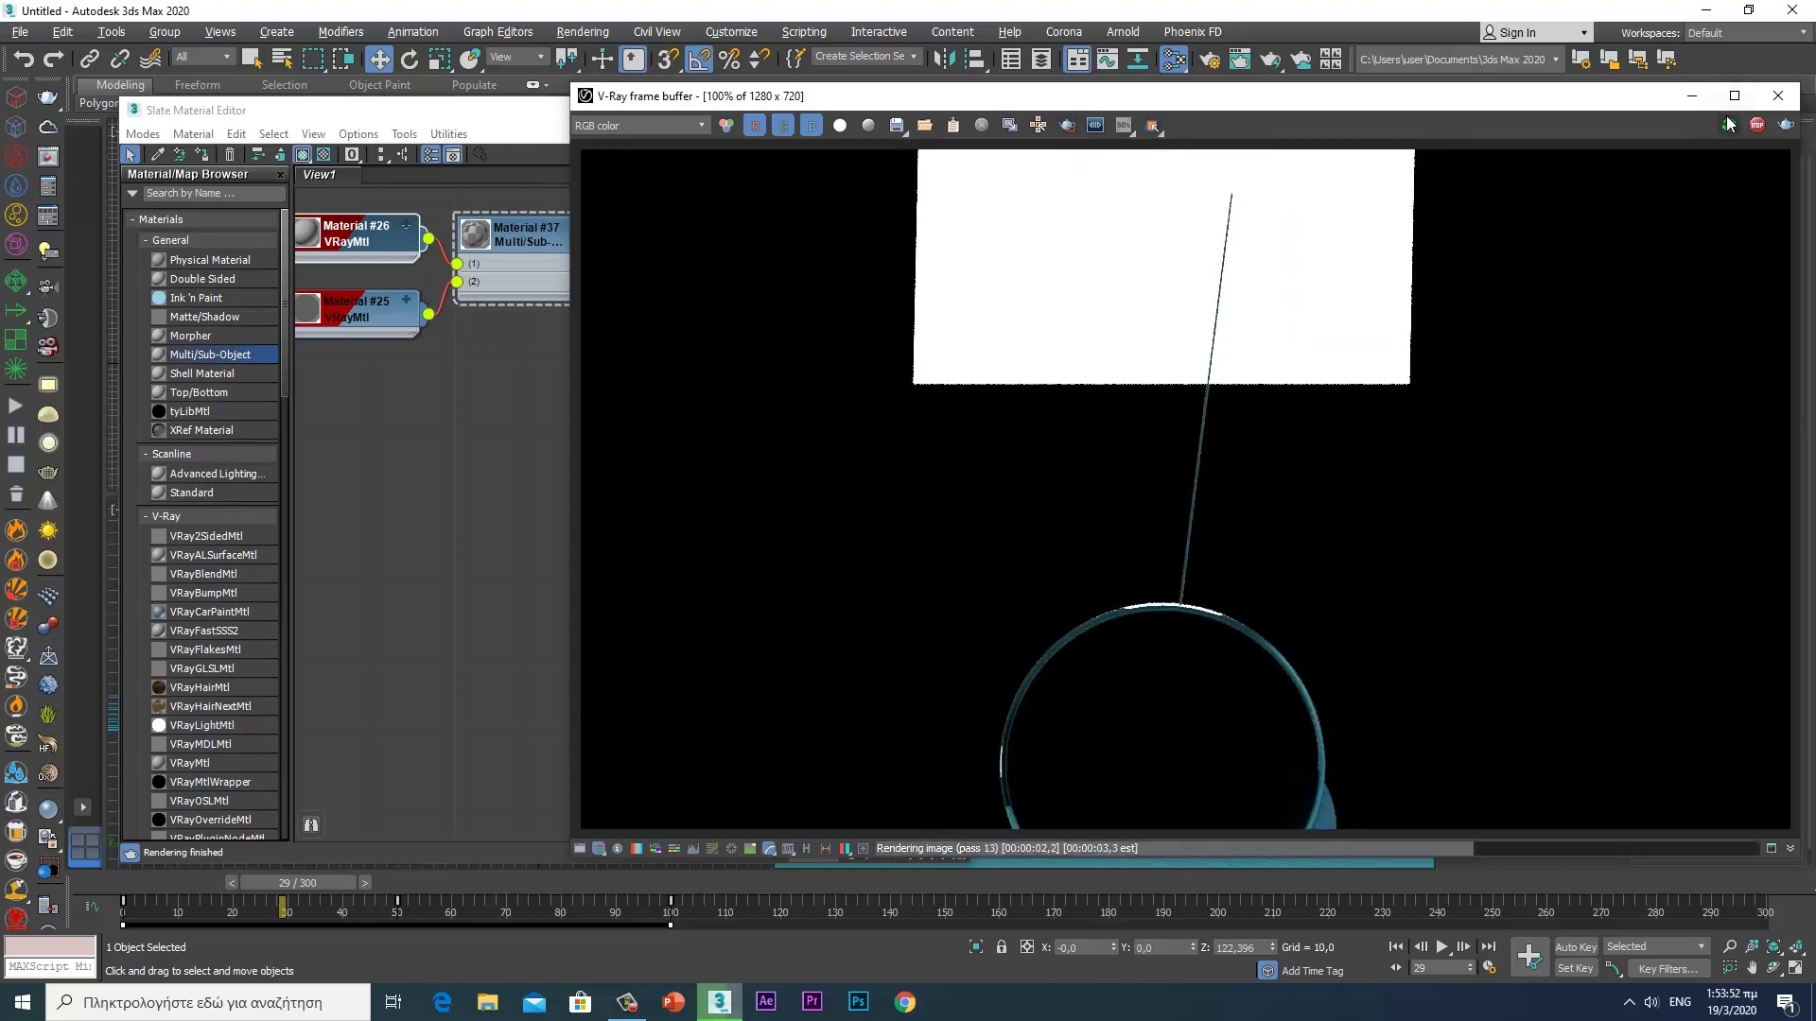
left_click_drag(1587, 101, 1316, 86)
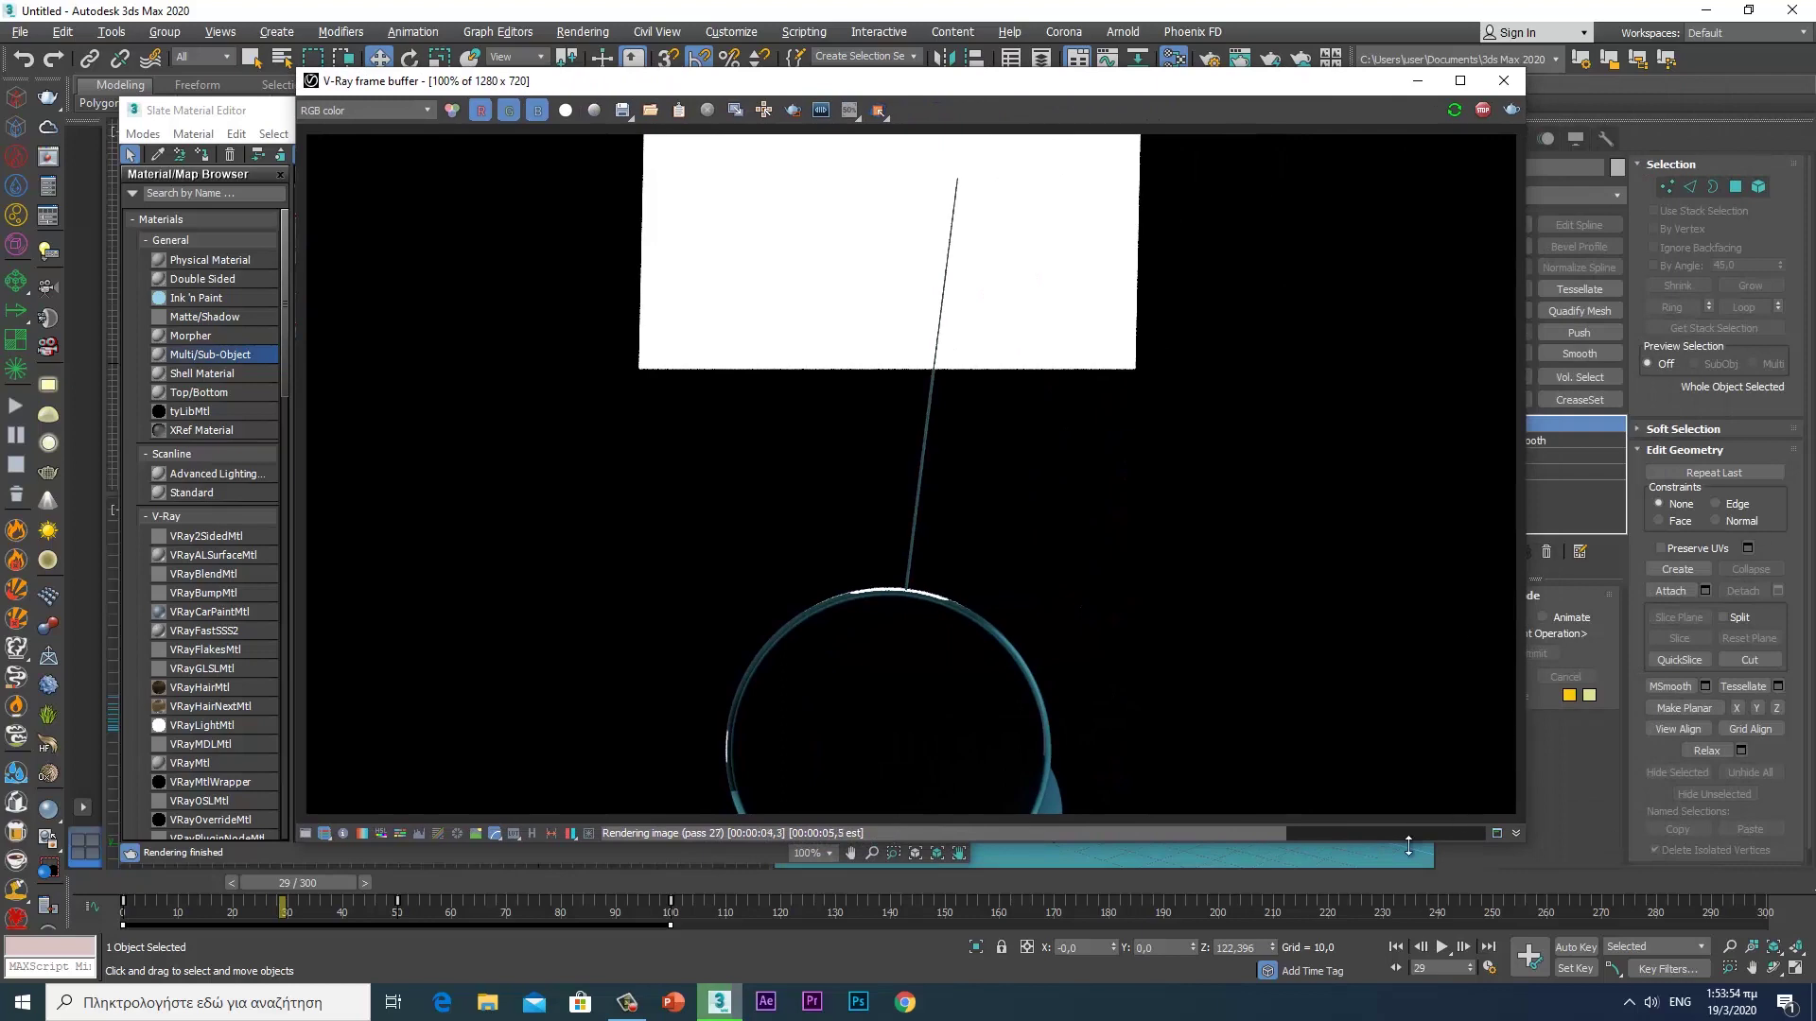
left_click(1360, 858)
key("shift+q")
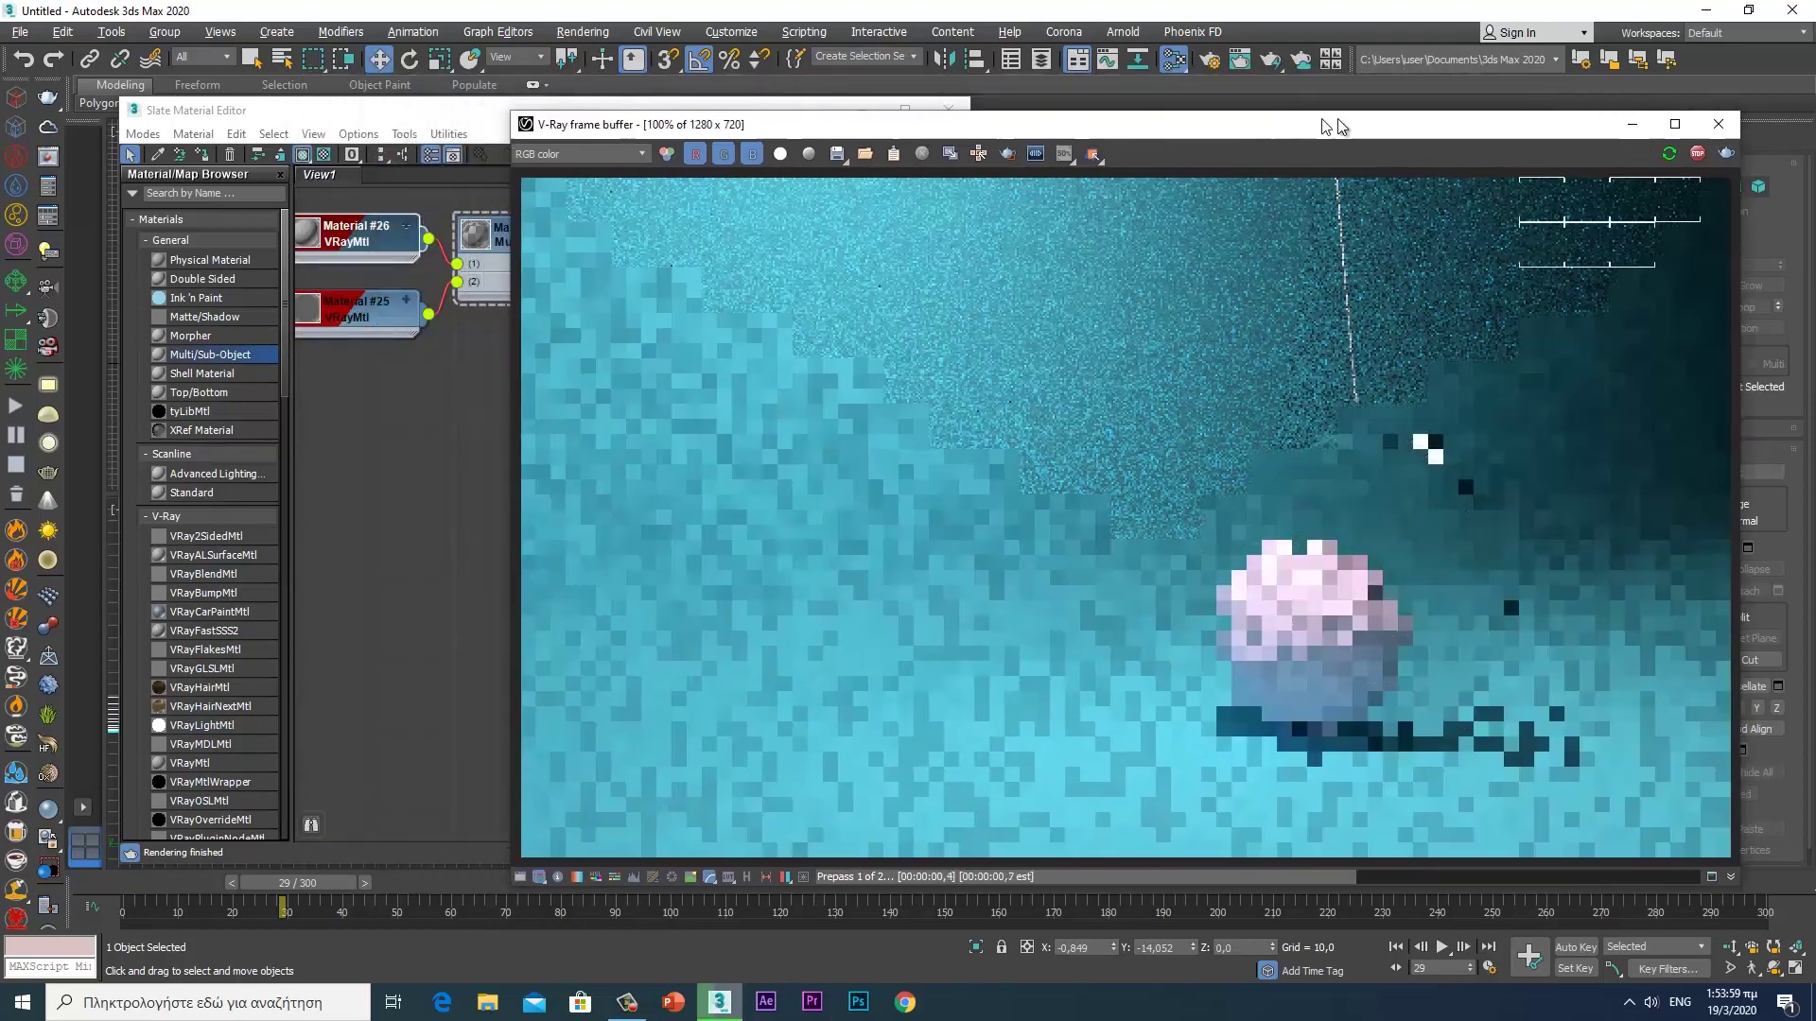
left_click_drag(1104, 83, 1360, 109)
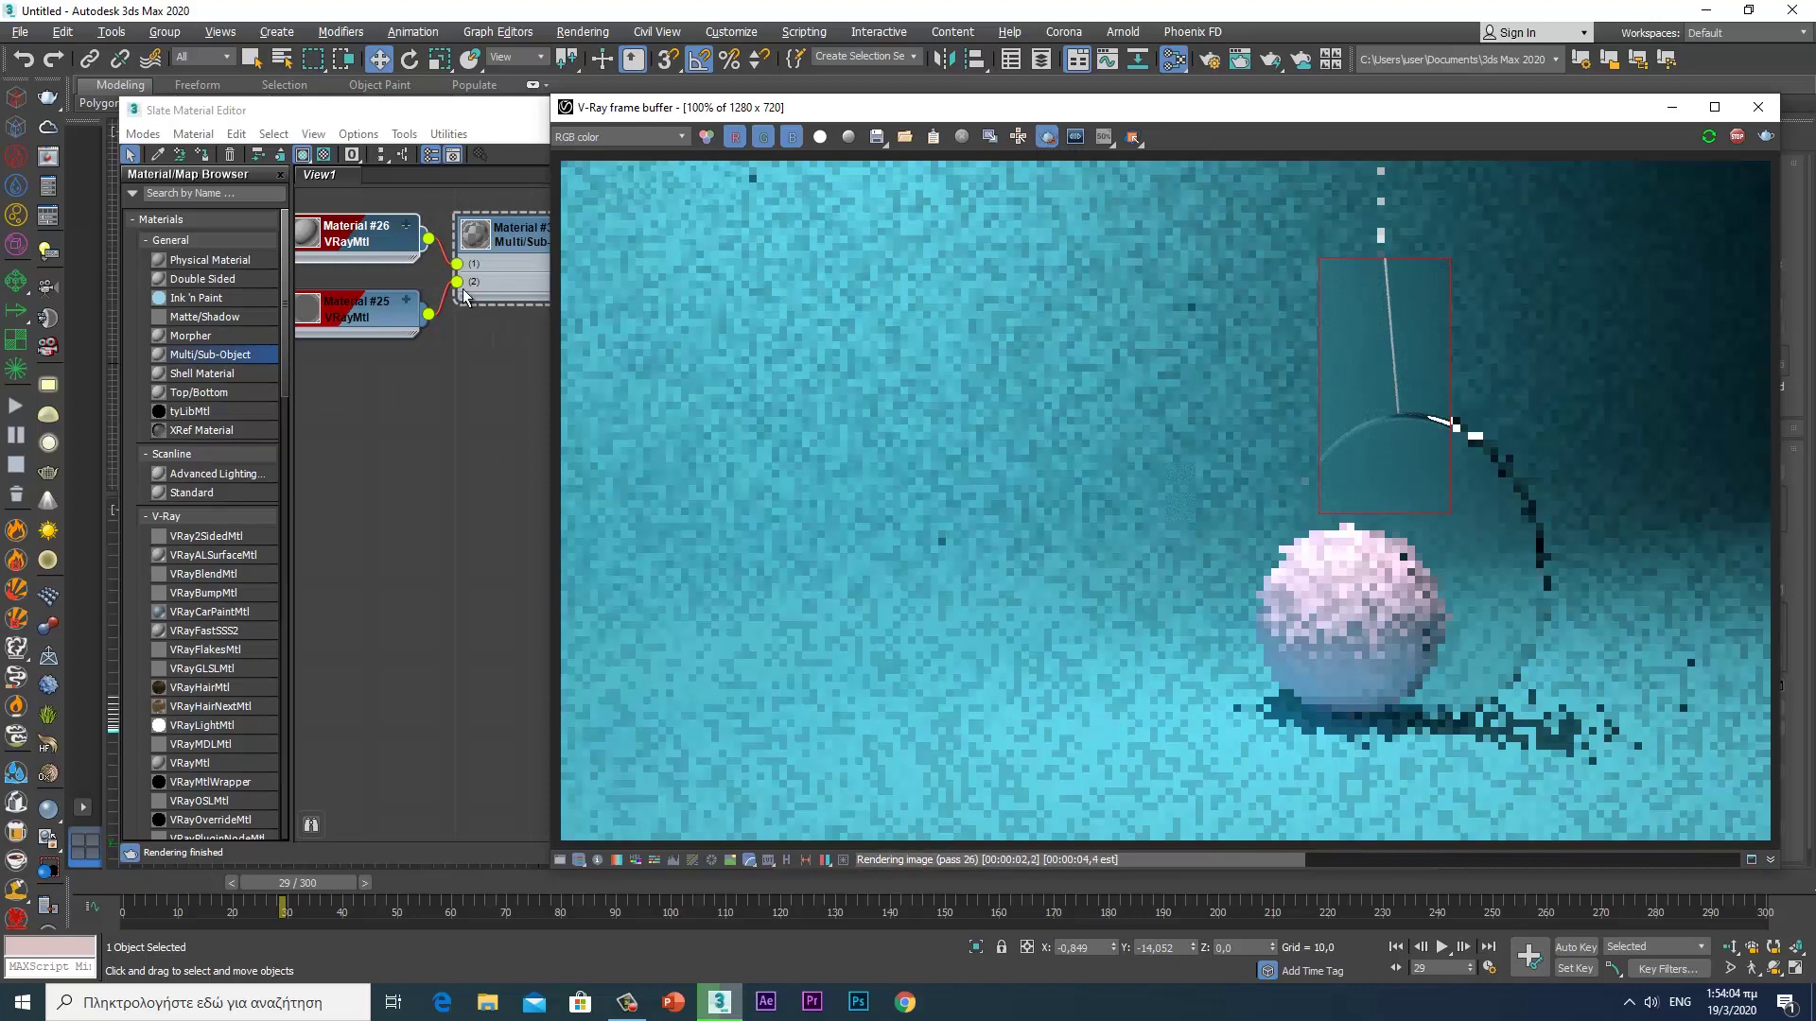
left_click(434, 111)
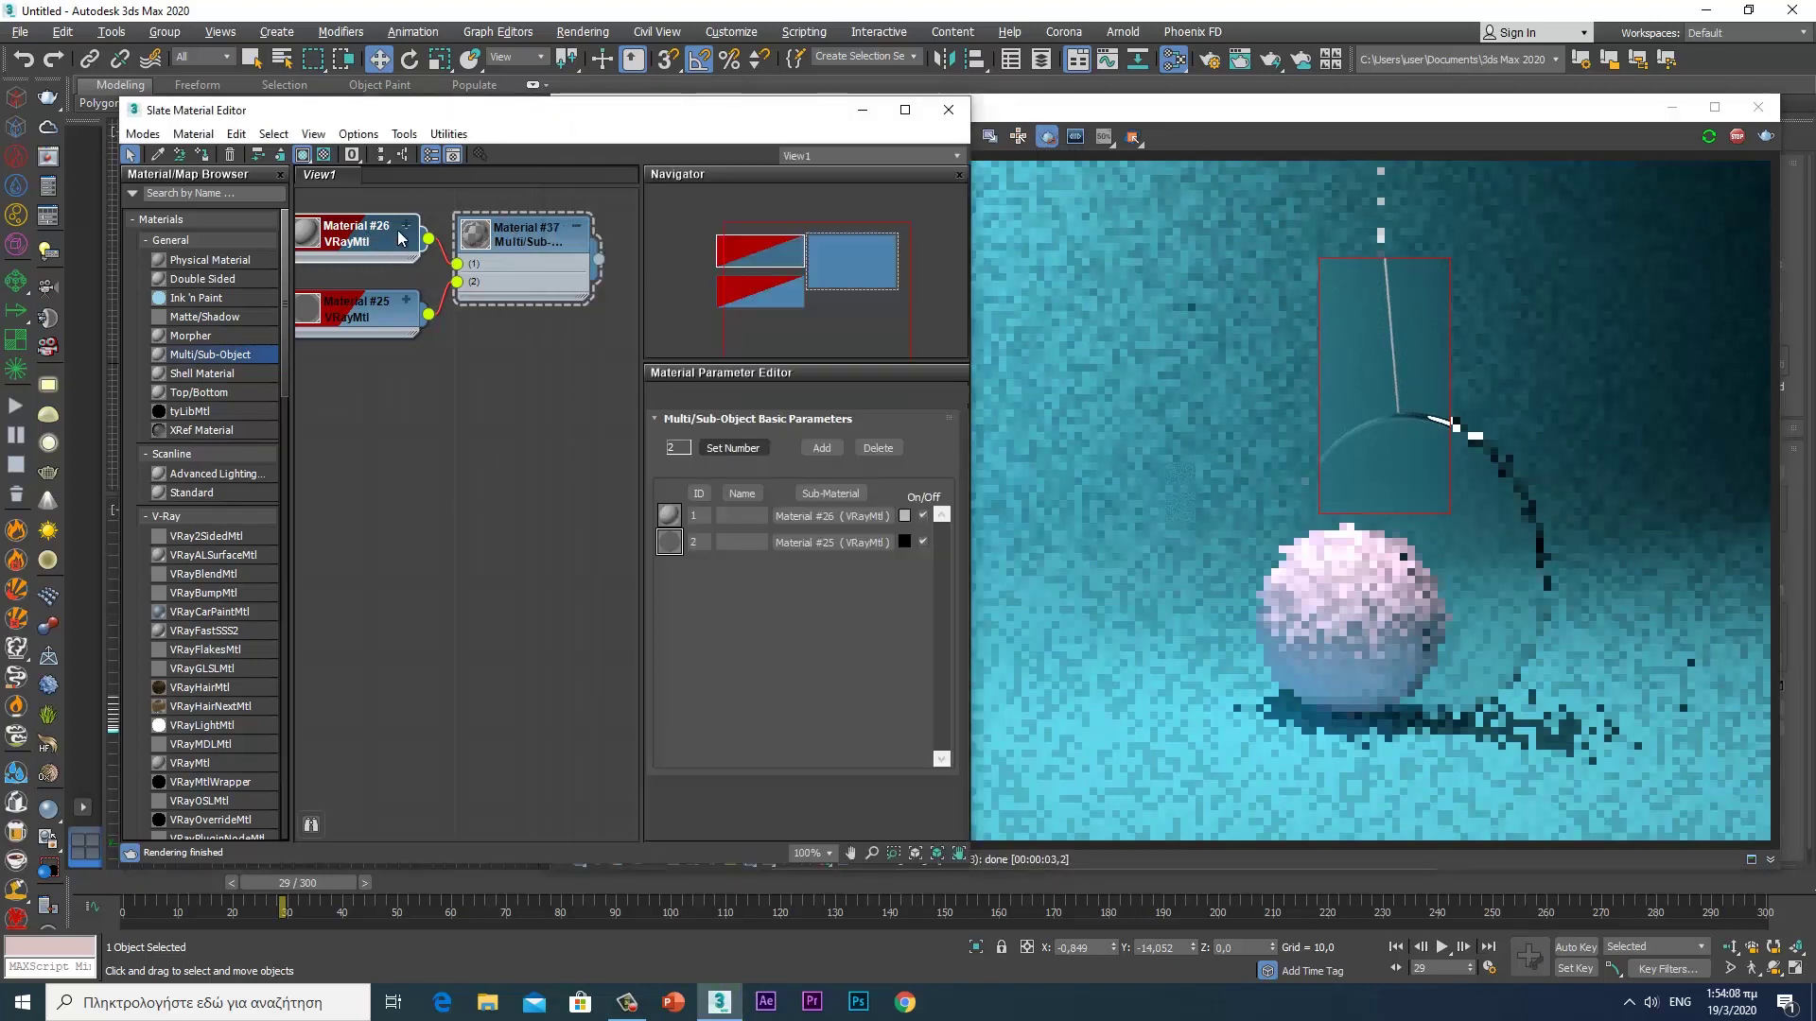
- Give Material #26 a black diffuse, near-white reflection, glossiness 0,87 and reflection max depth 20
left_click(755, 439)
left_click_drag(555, 194, 579, 161)
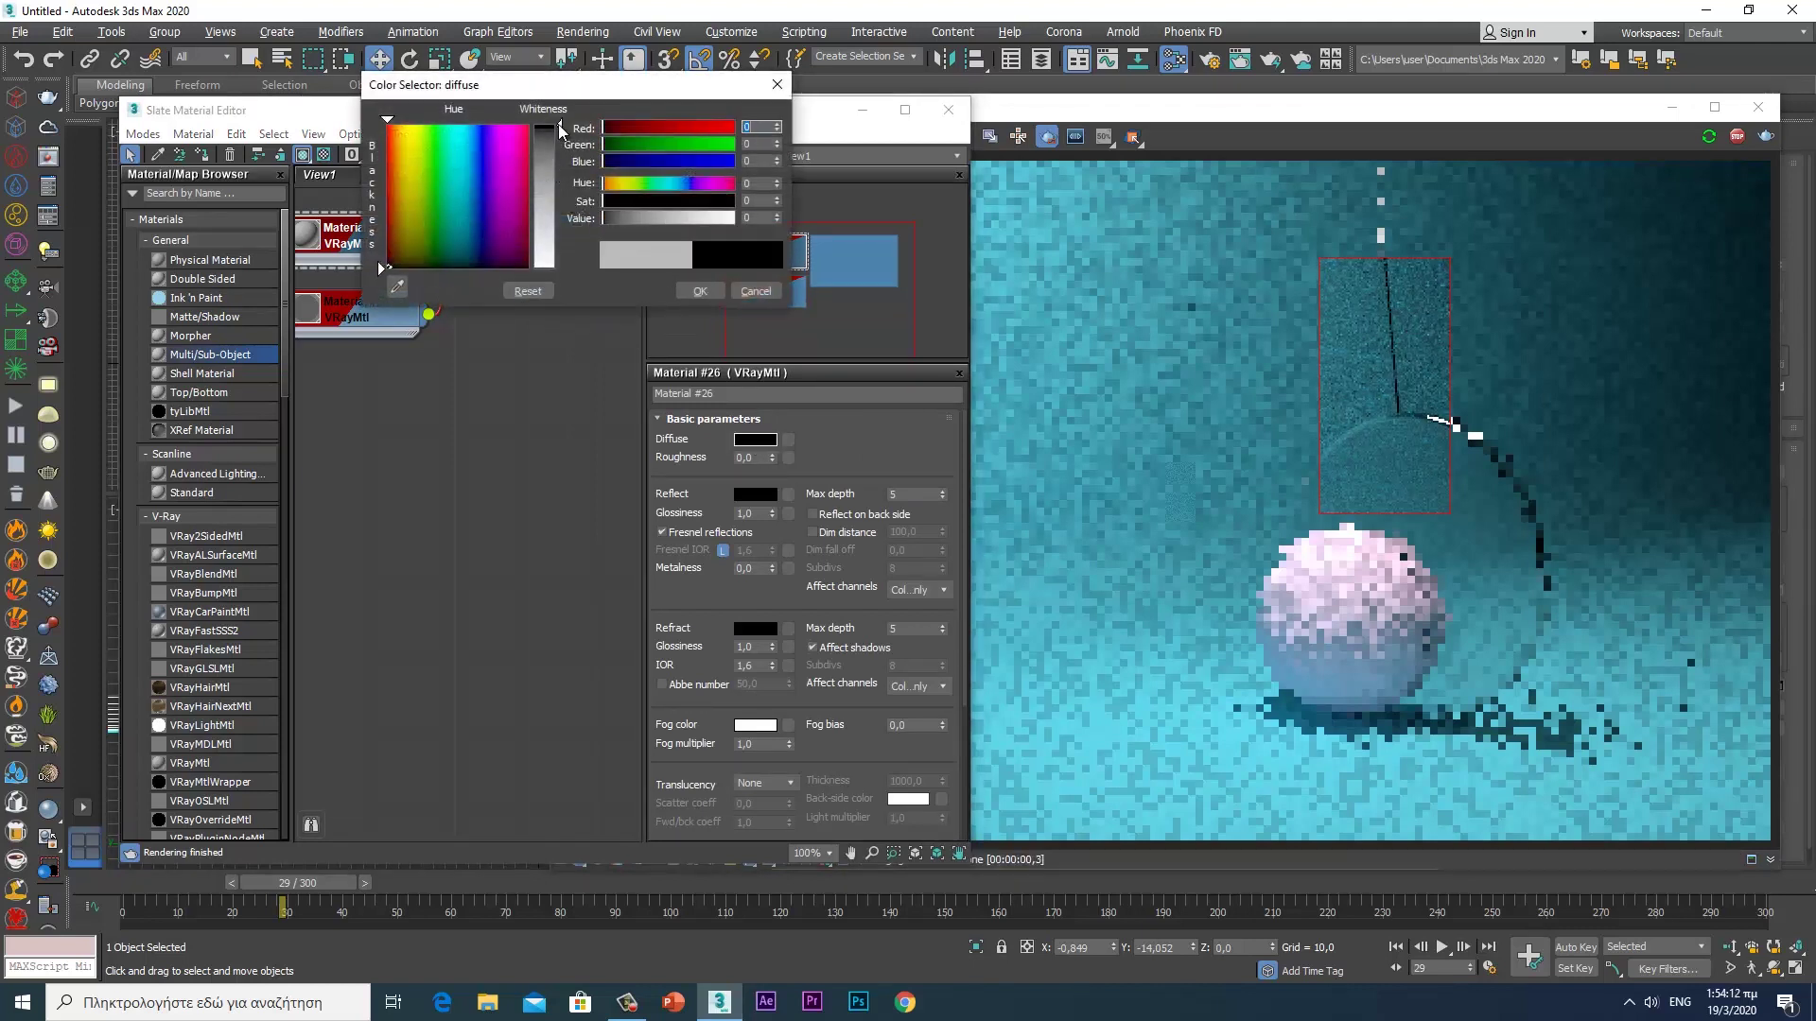
left_click(754, 494)
left_click_drag(554, 201, 549, 273)
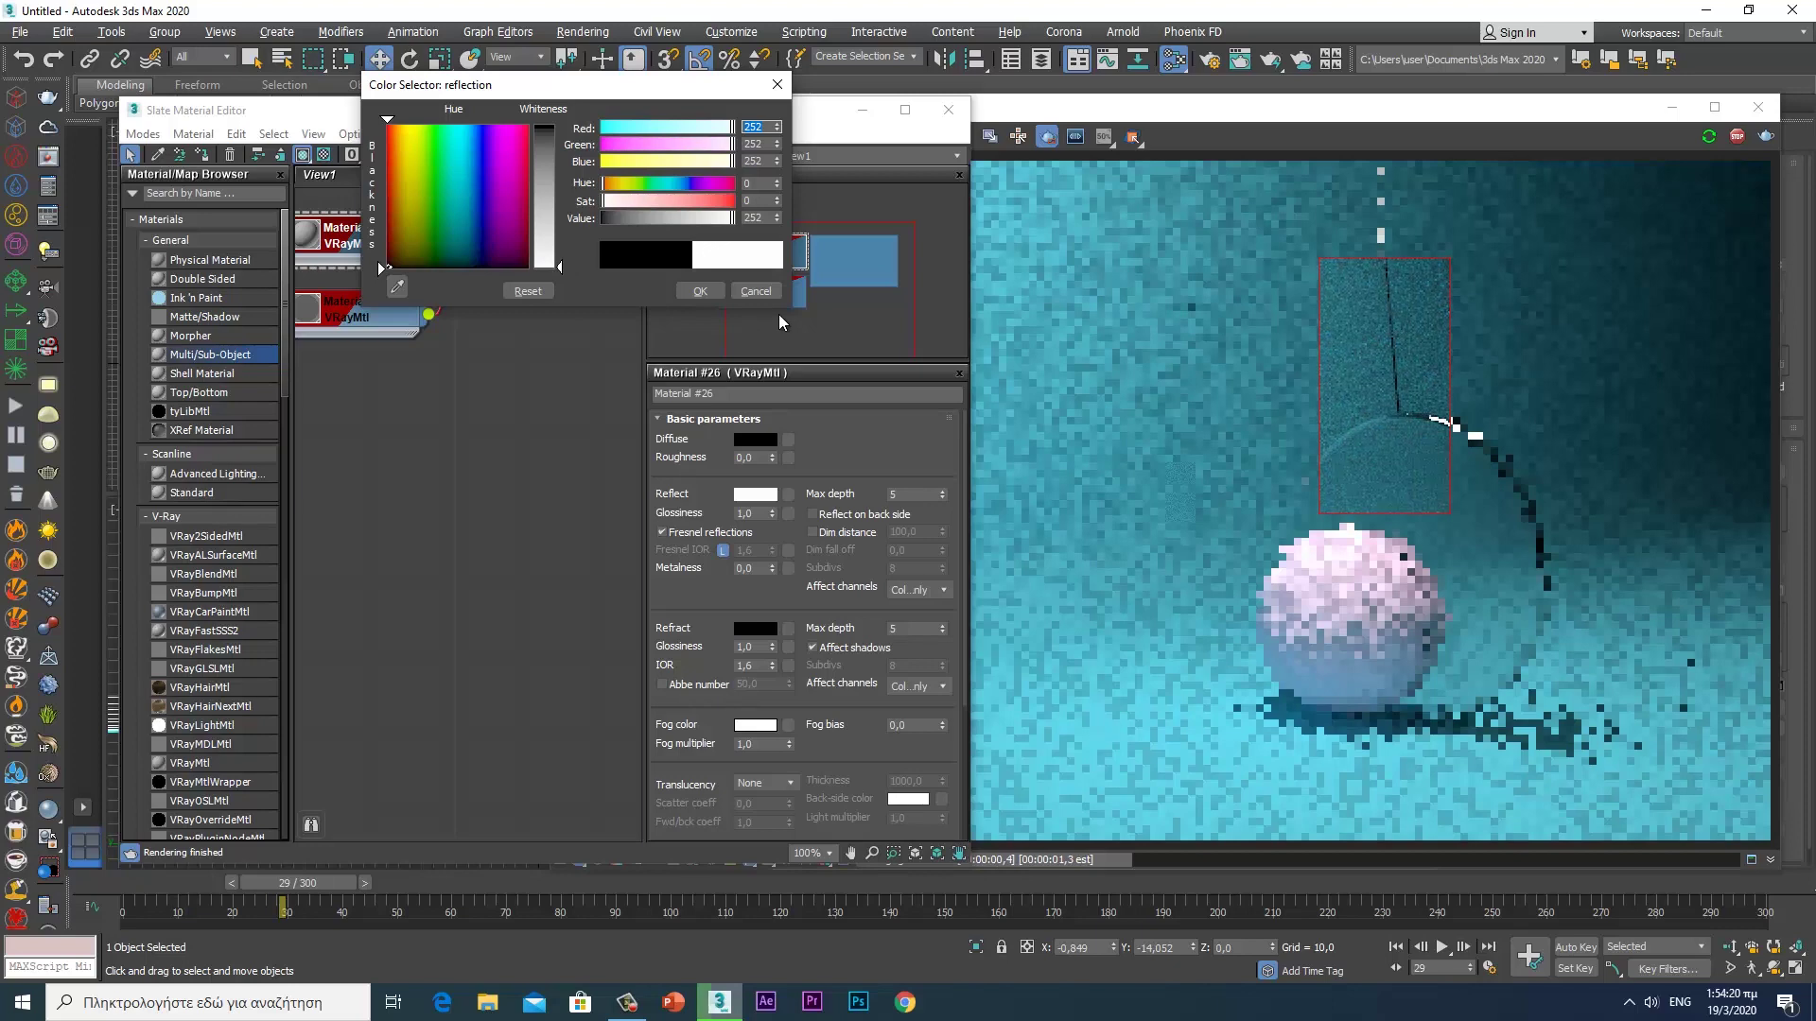
left_click_drag(774, 516, 772, 527)
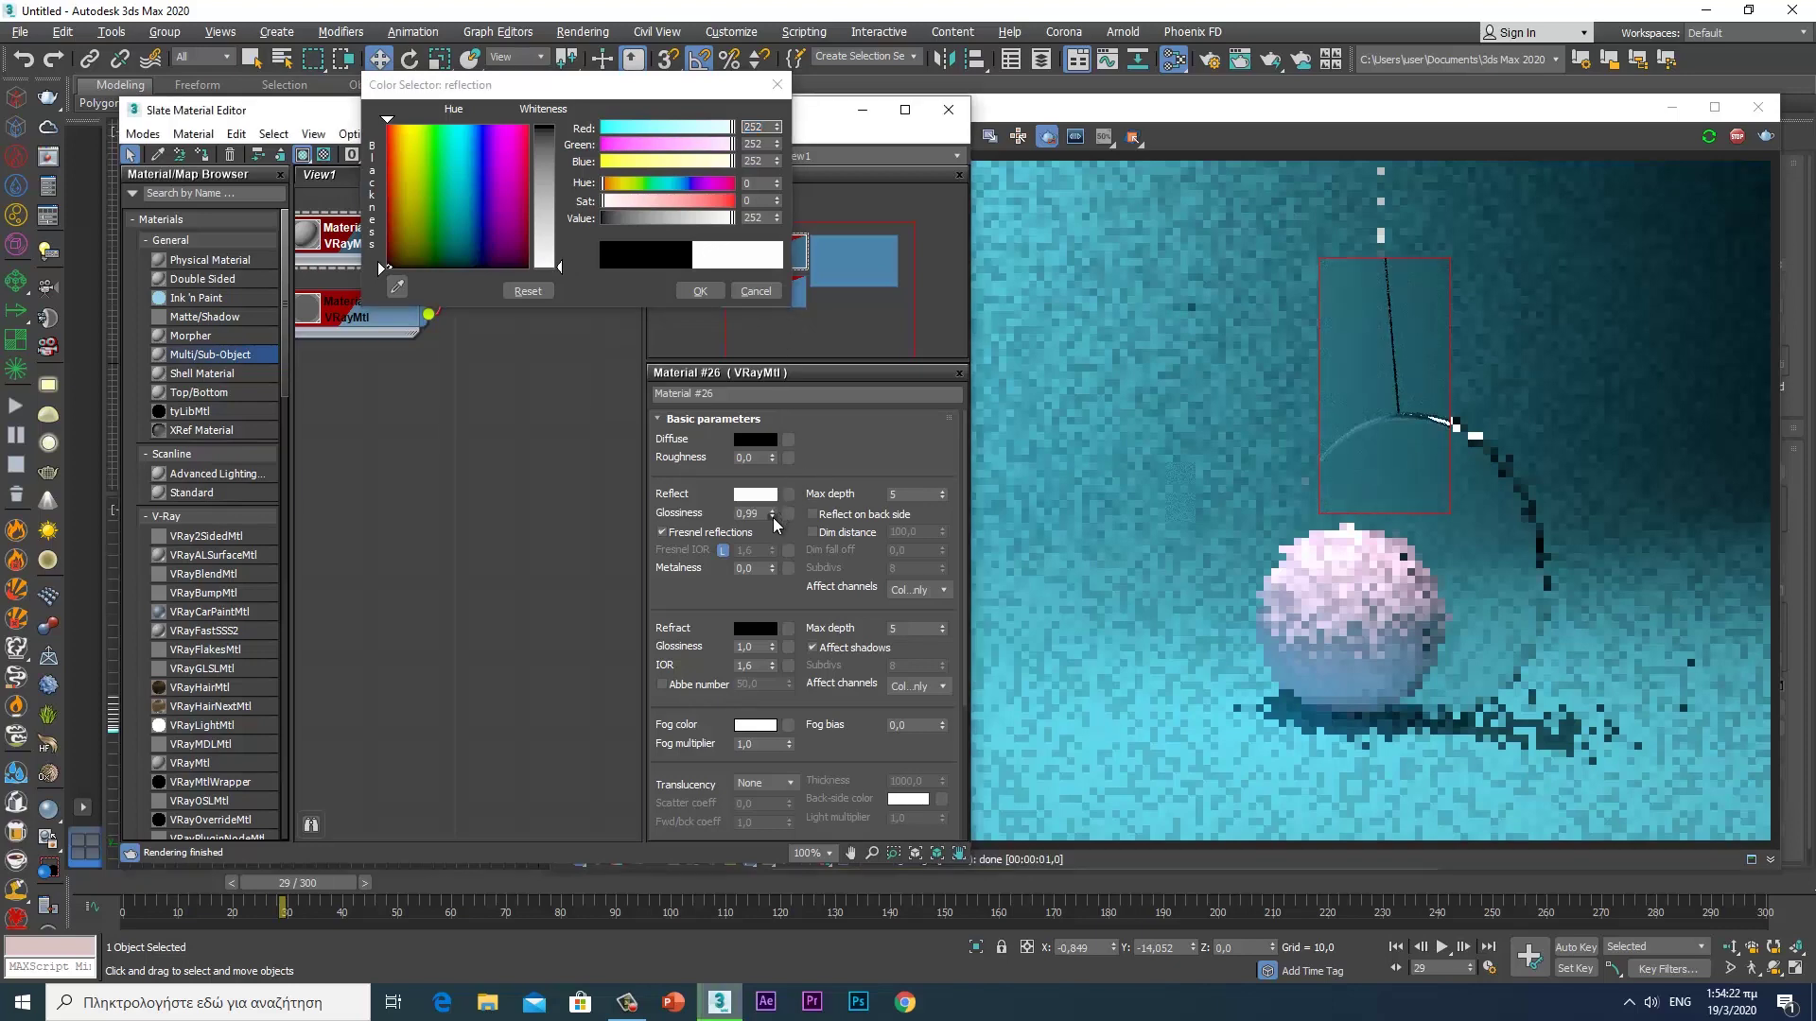
left_click_drag(772, 527, 772, 523)
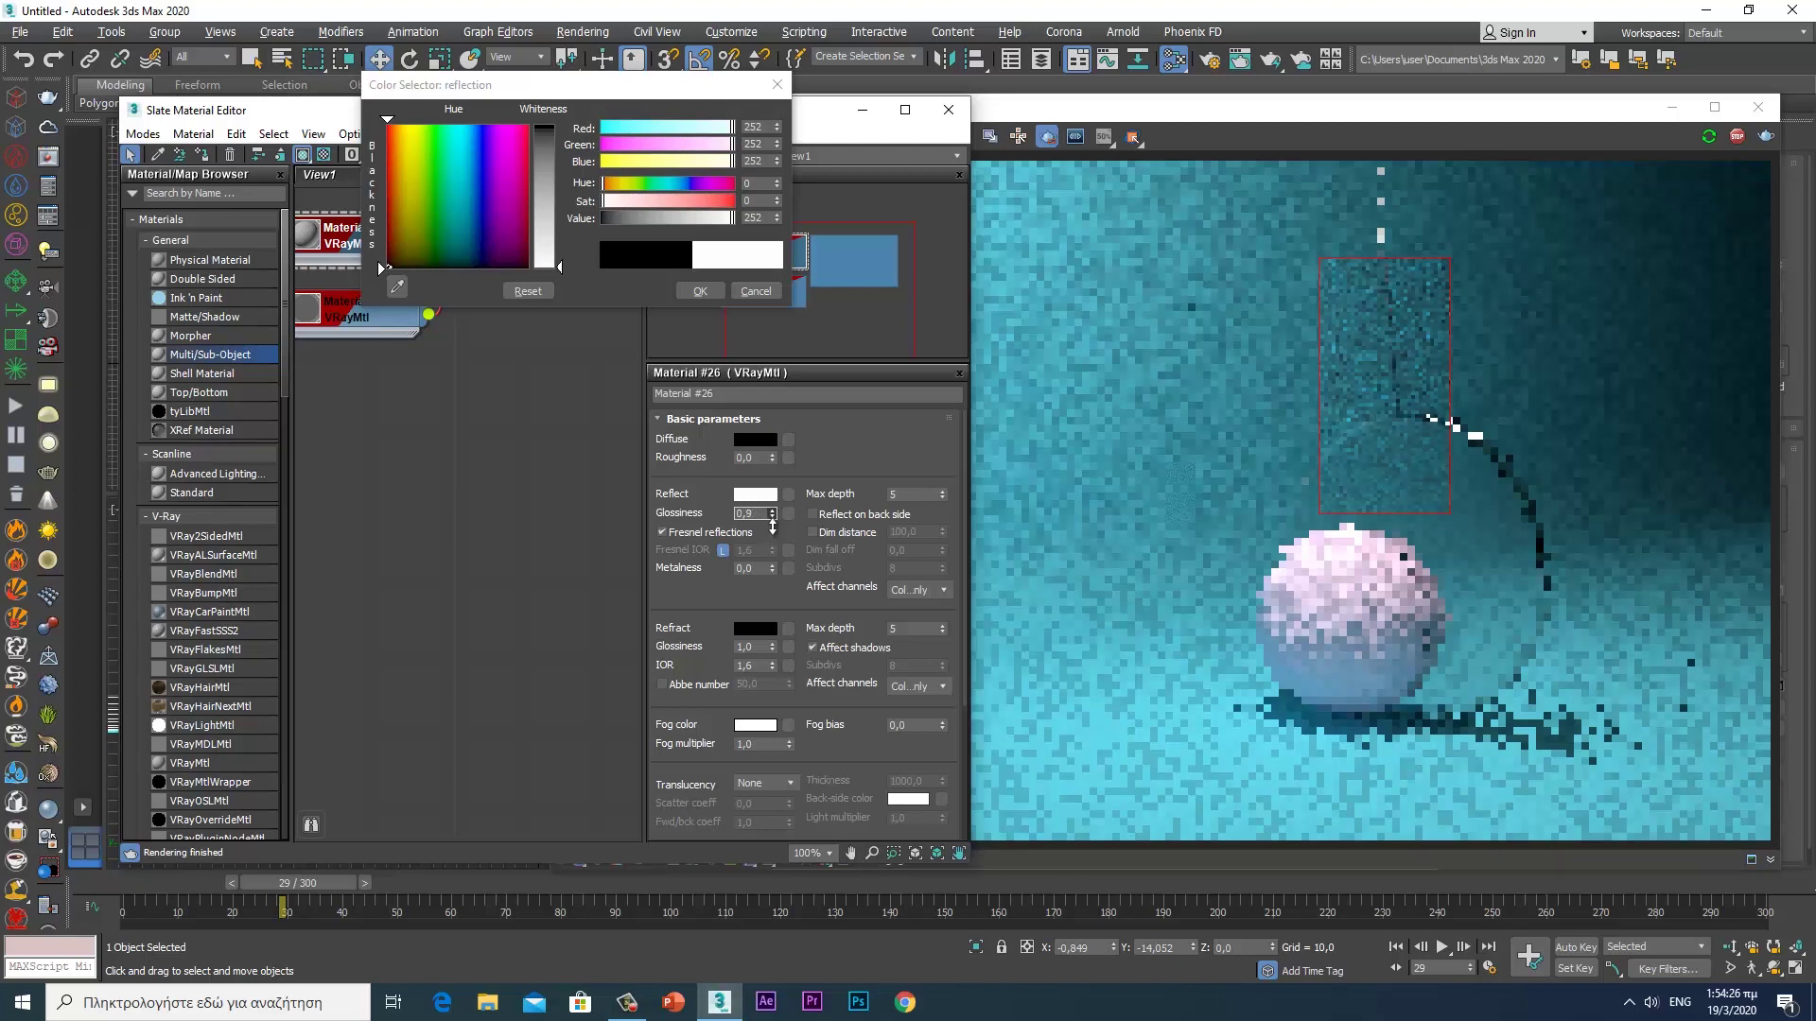
left_click(914, 494)
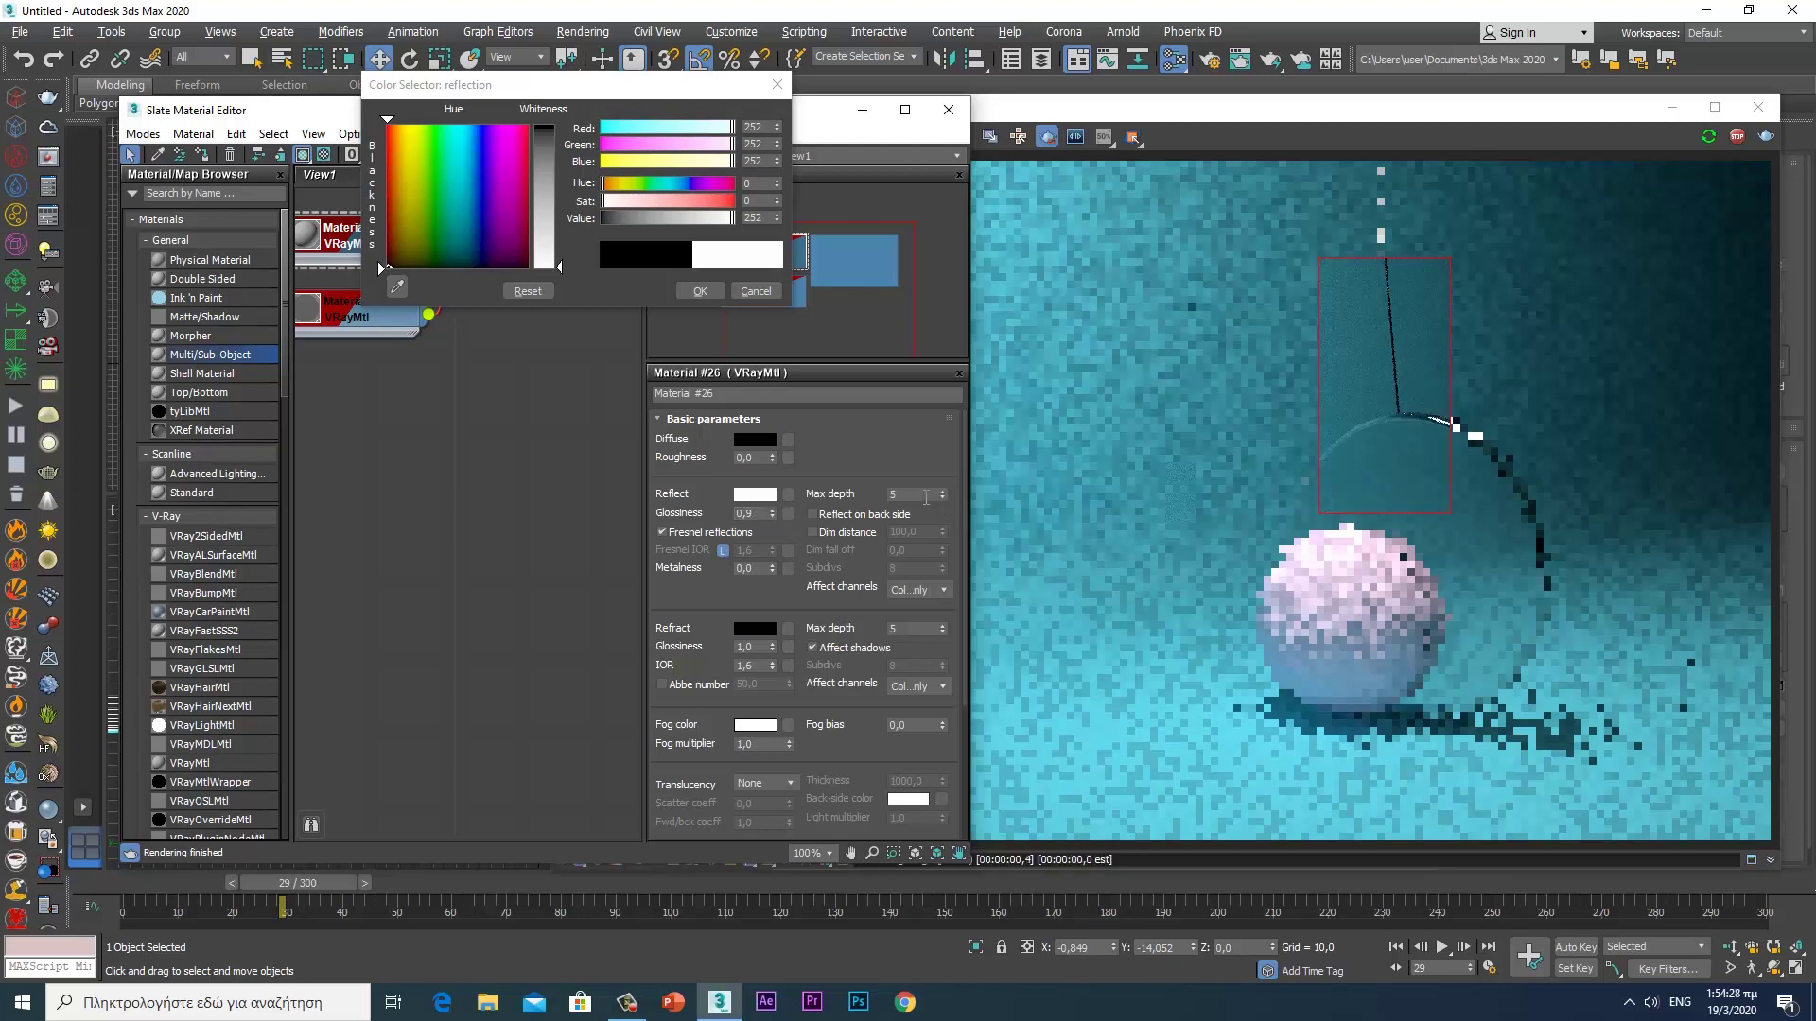
type("20")
key("Return")
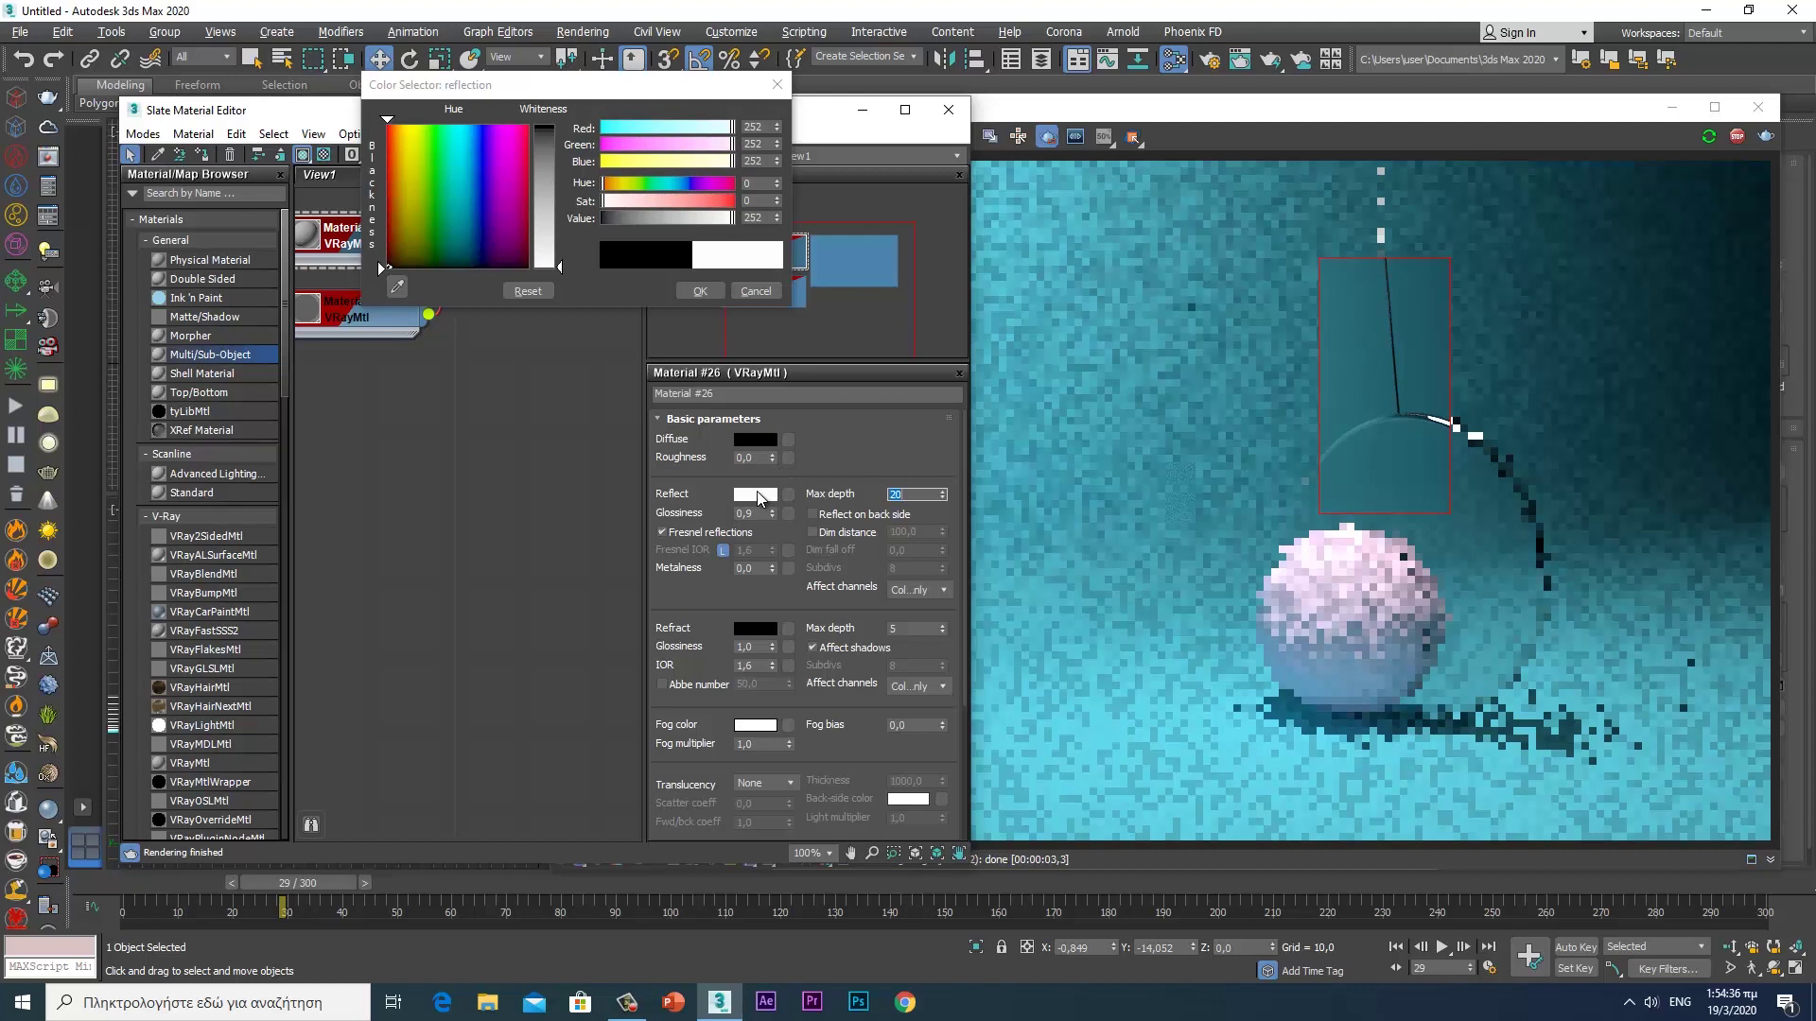
- Tint the reflection pale yellow, drop glossiness to 0,7 and set refraction IOR to 5,0
left_click_drag(413, 134, 409, 126)
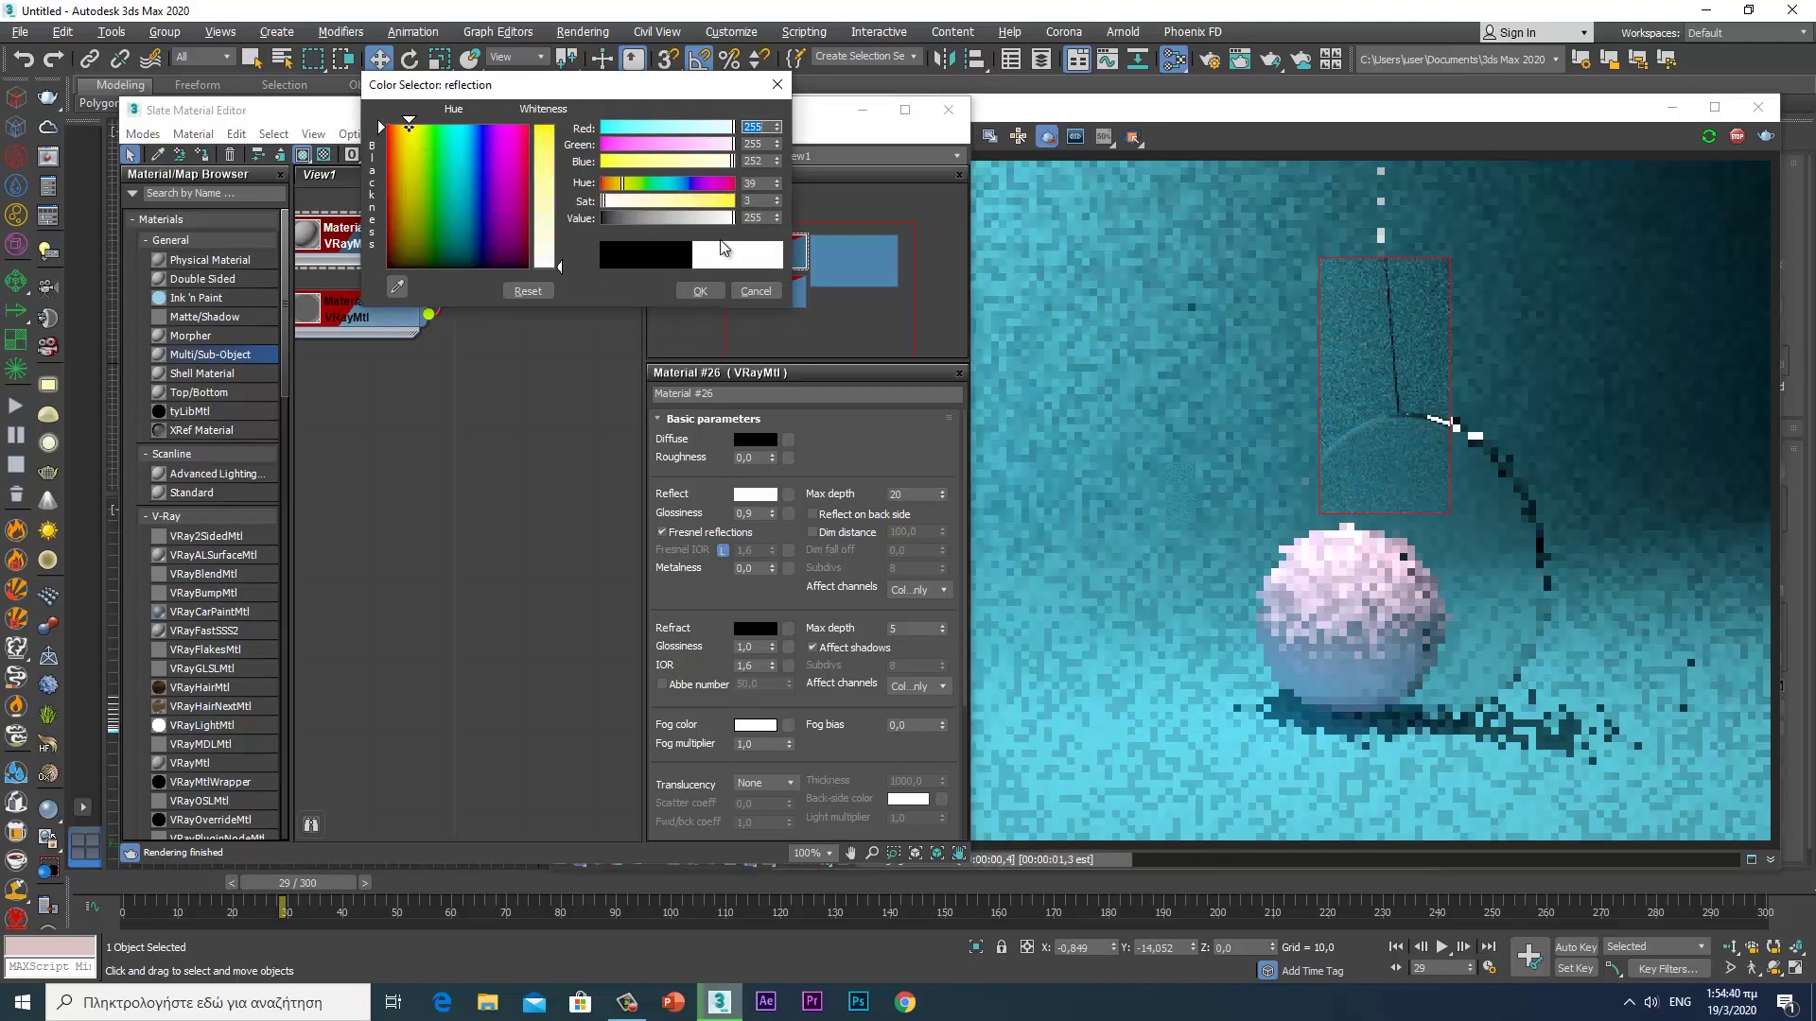
left_click_drag(633, 208, 671, 210)
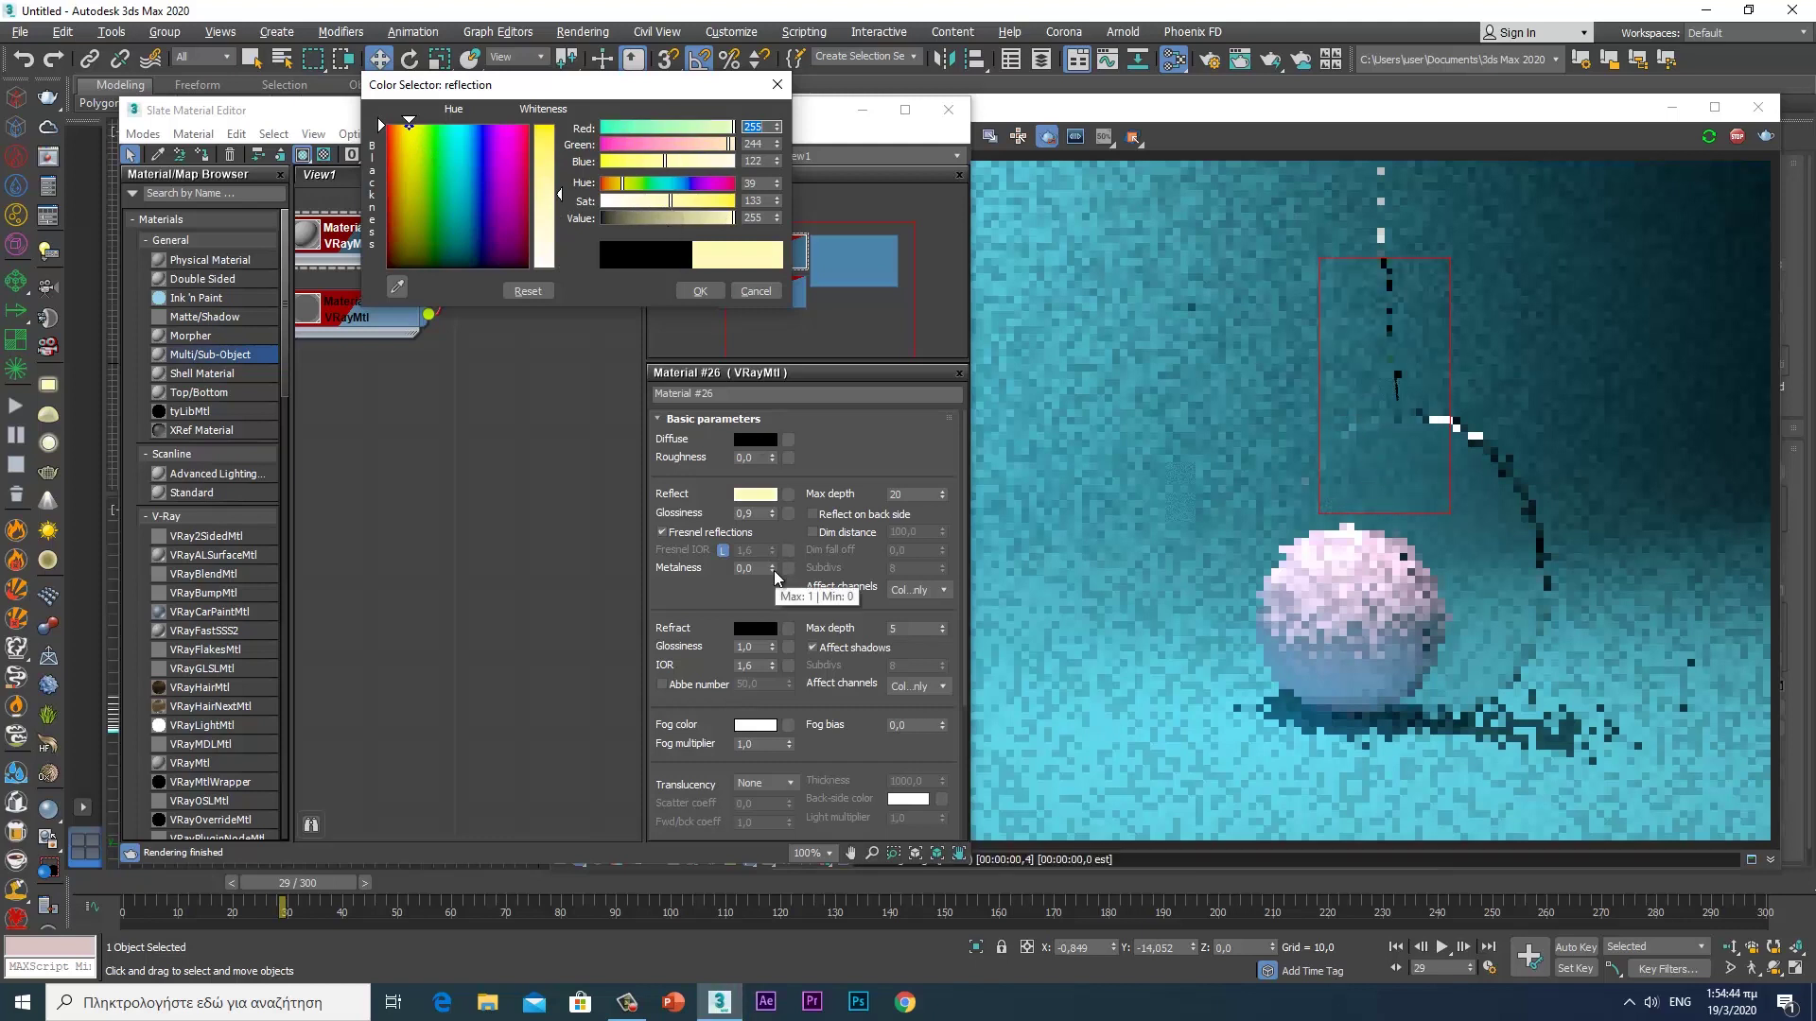
left_click_drag(770, 518, 768, 534)
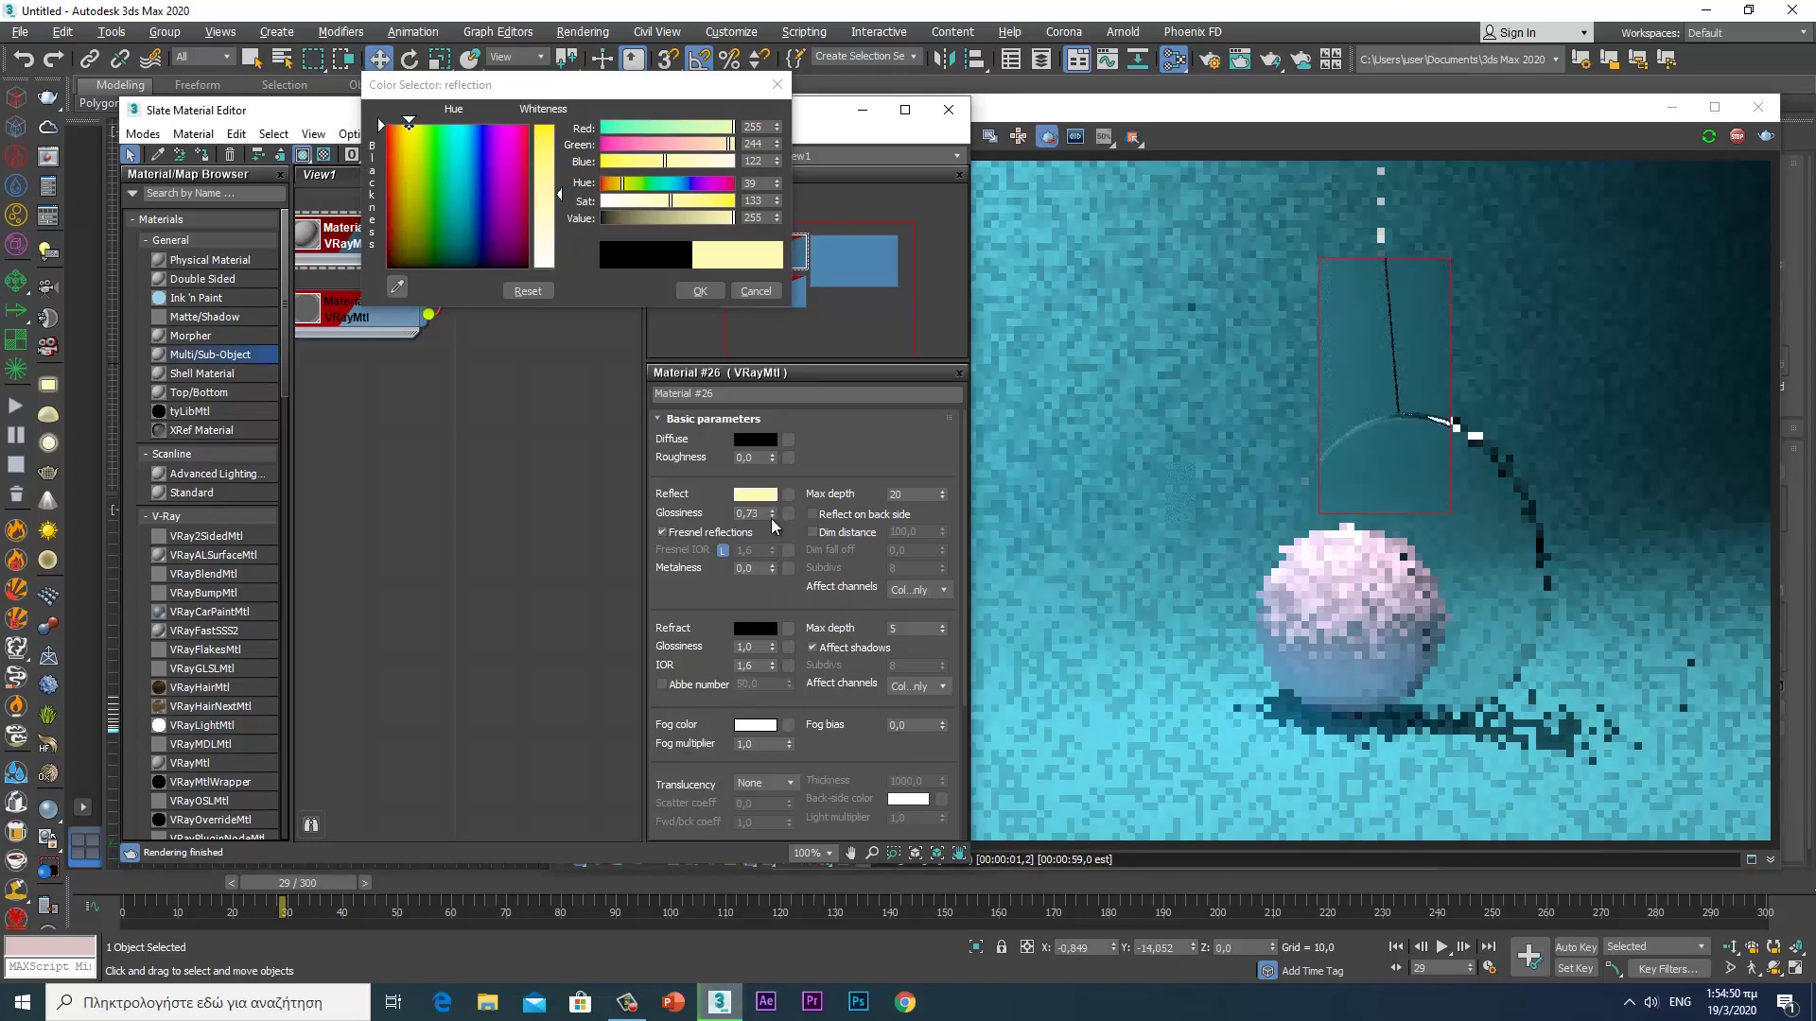
left_click_drag(770, 518, 769, 574)
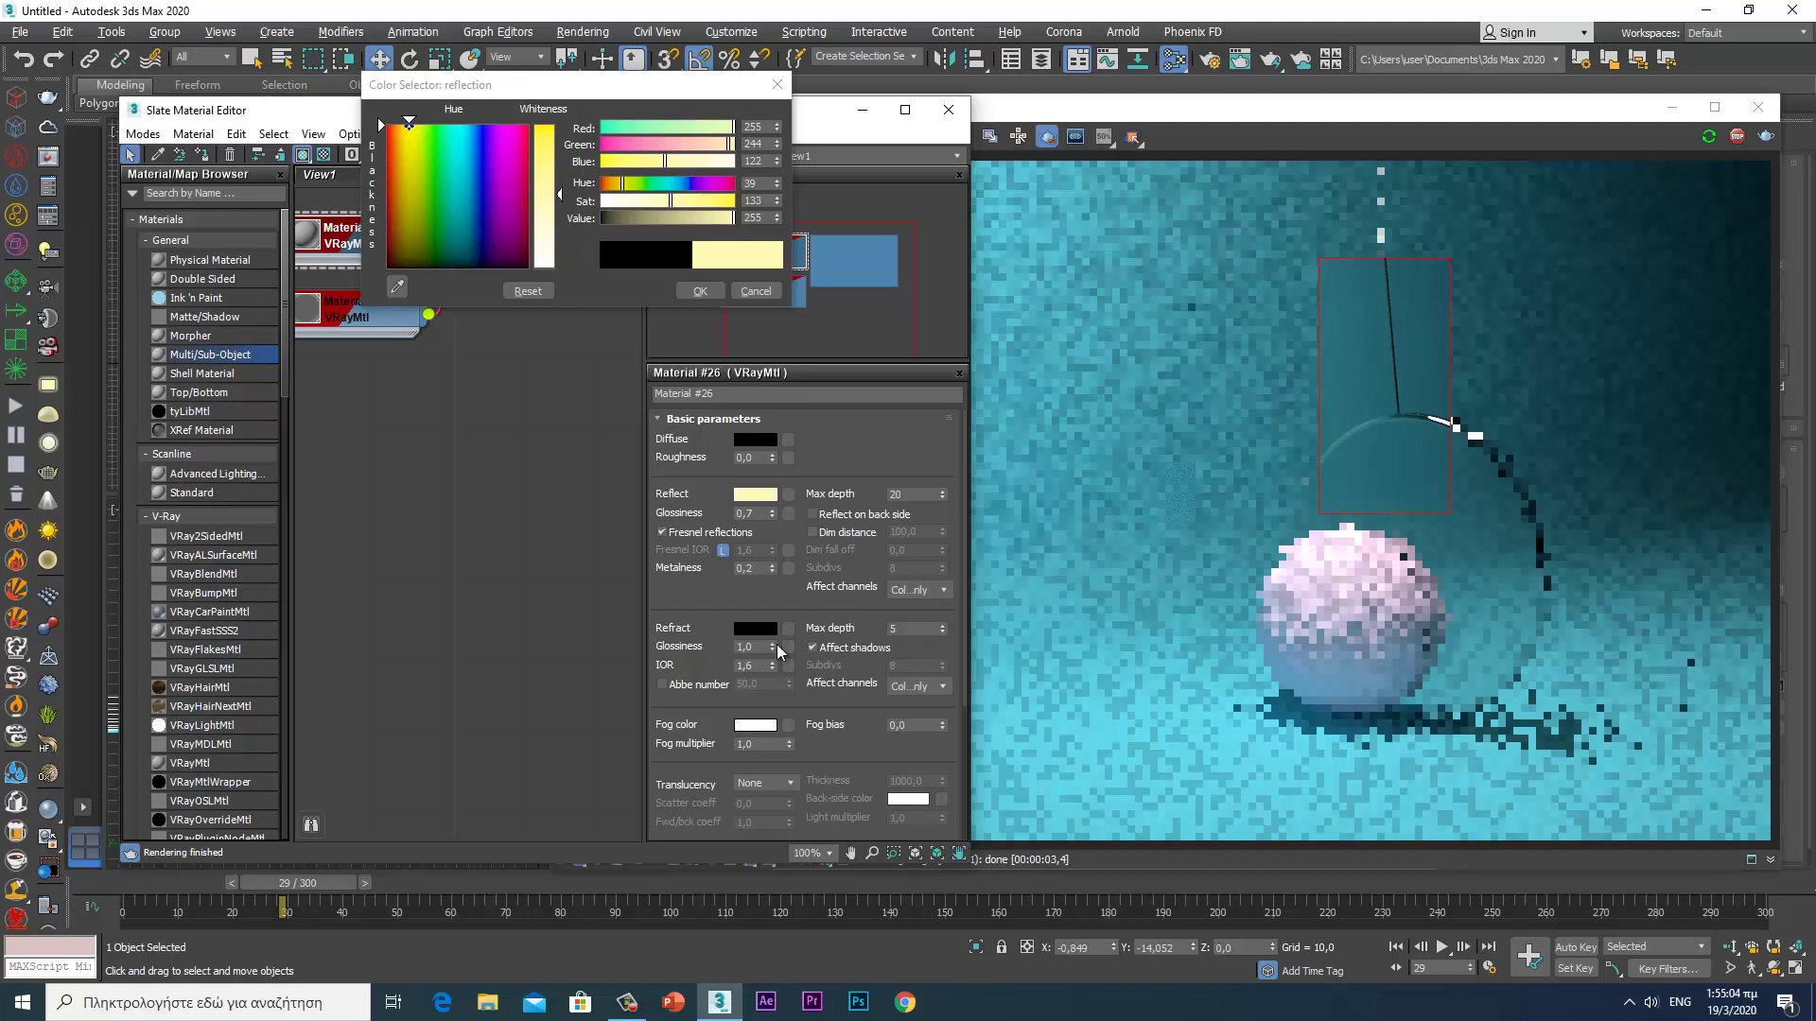
left_click_drag(772, 666, 773, 652)
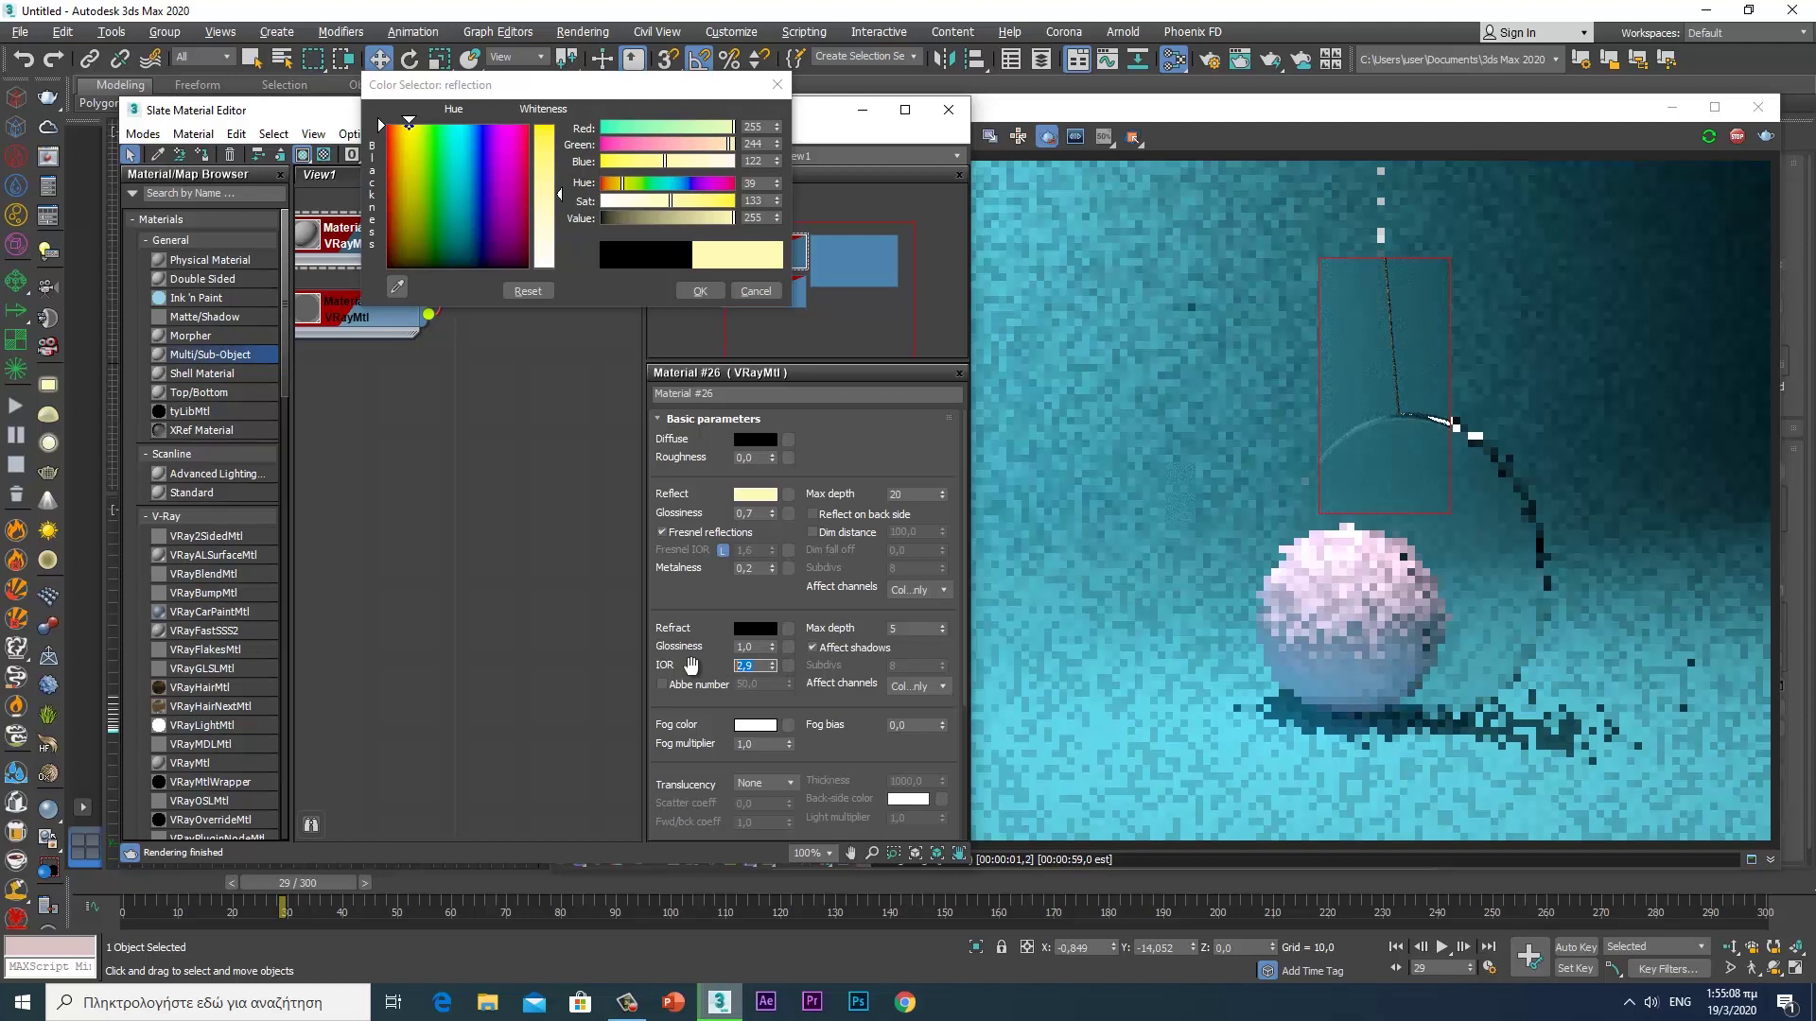
type("5")
key("Return")
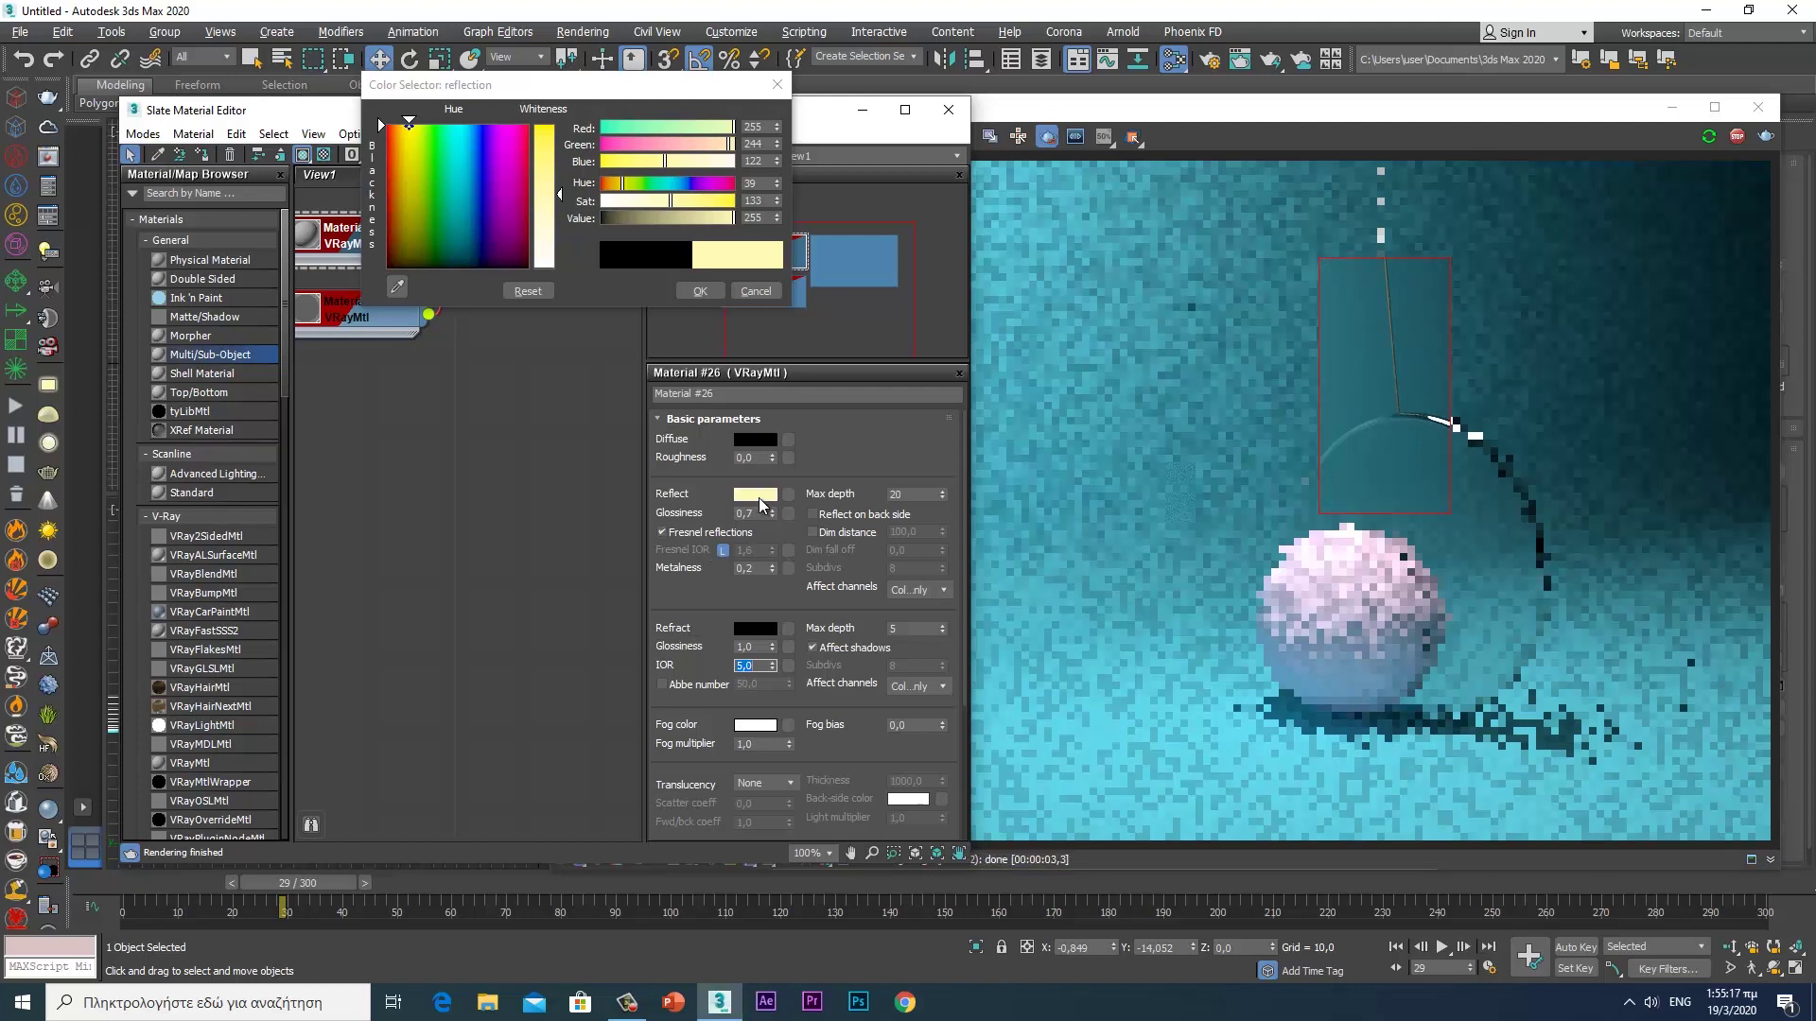
- Restore reflection glossiness 1,0 and a near-white reflection colour, then re-render
left_click(639, 145)
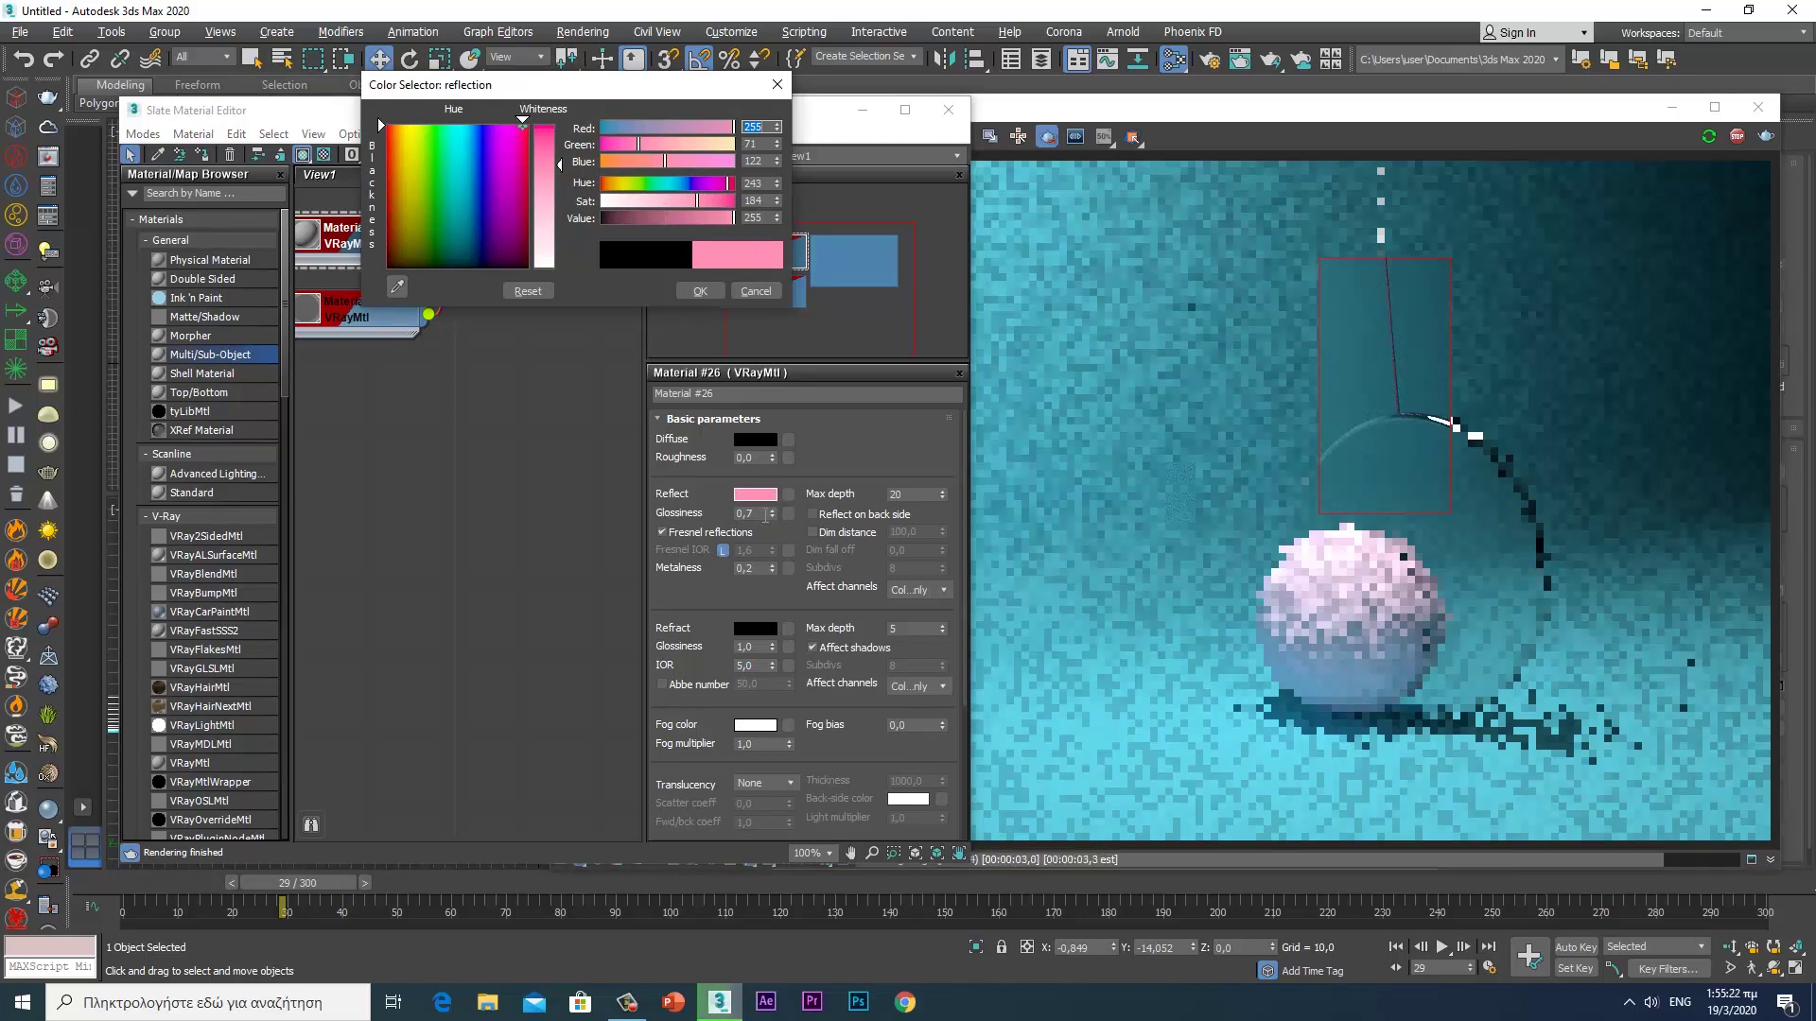
left_click(766, 515)
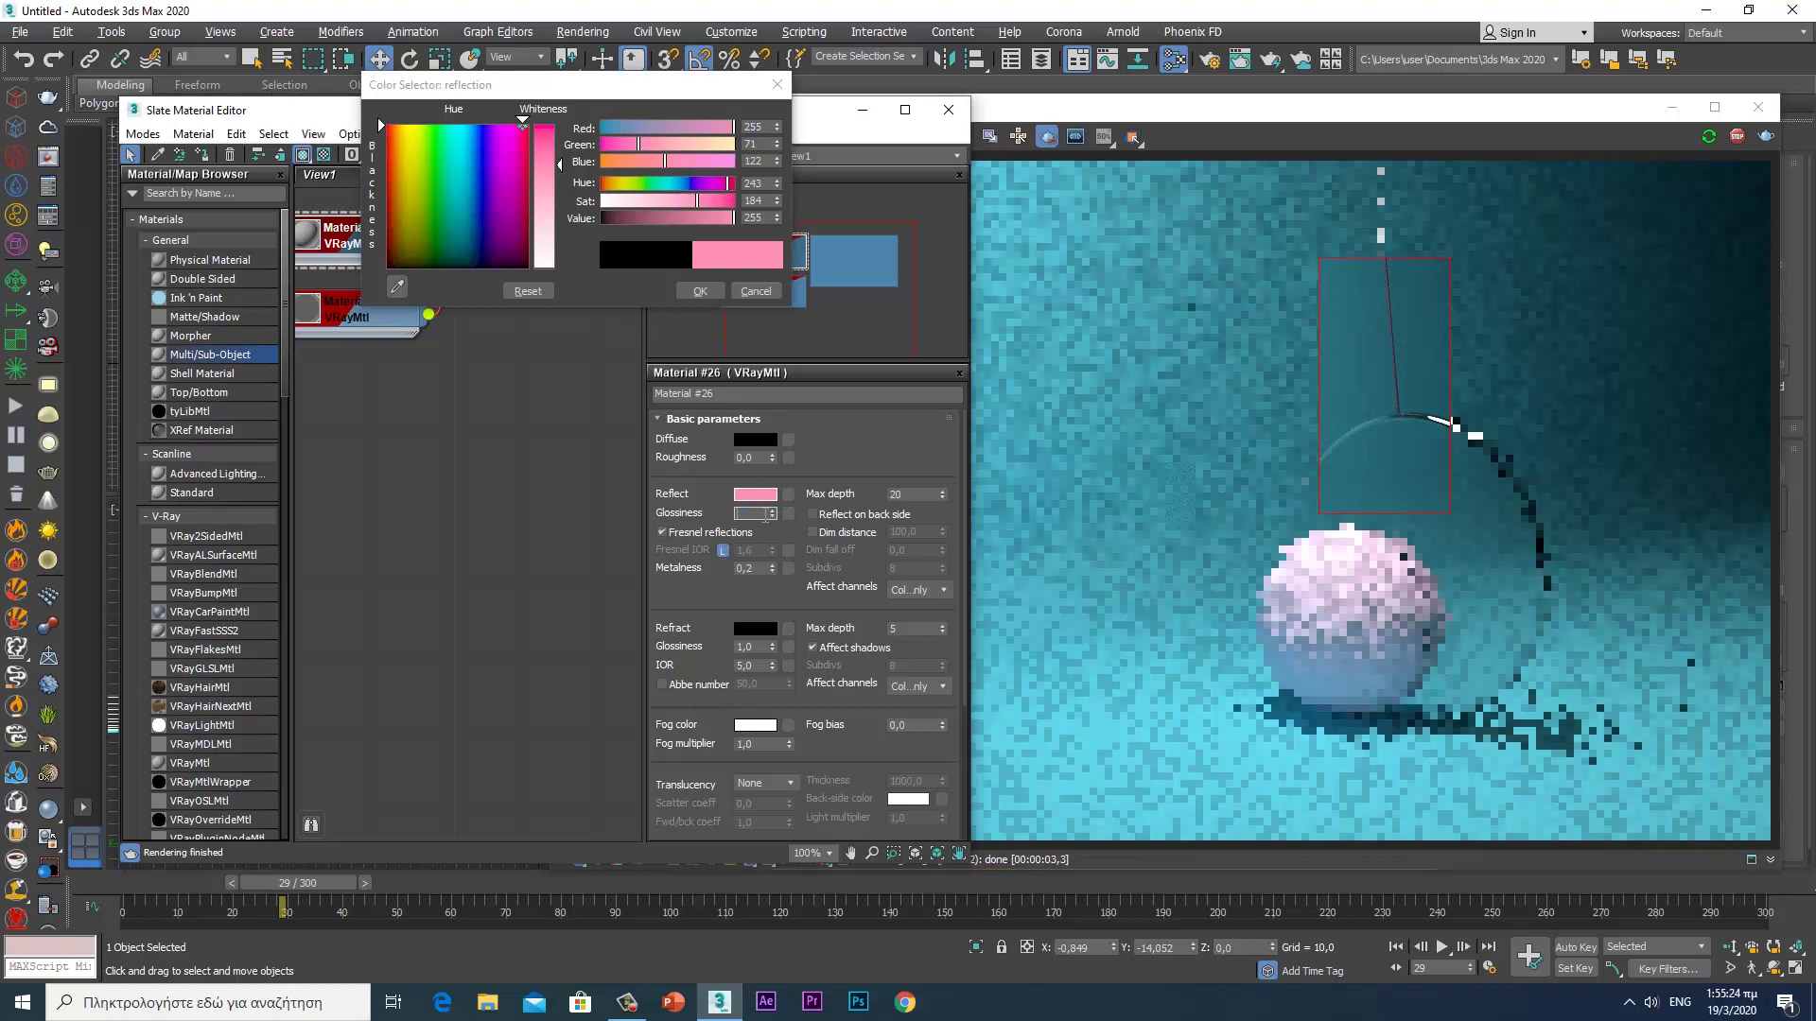
type("1")
key("Return")
left_click_drag(554, 231, 560, 274)
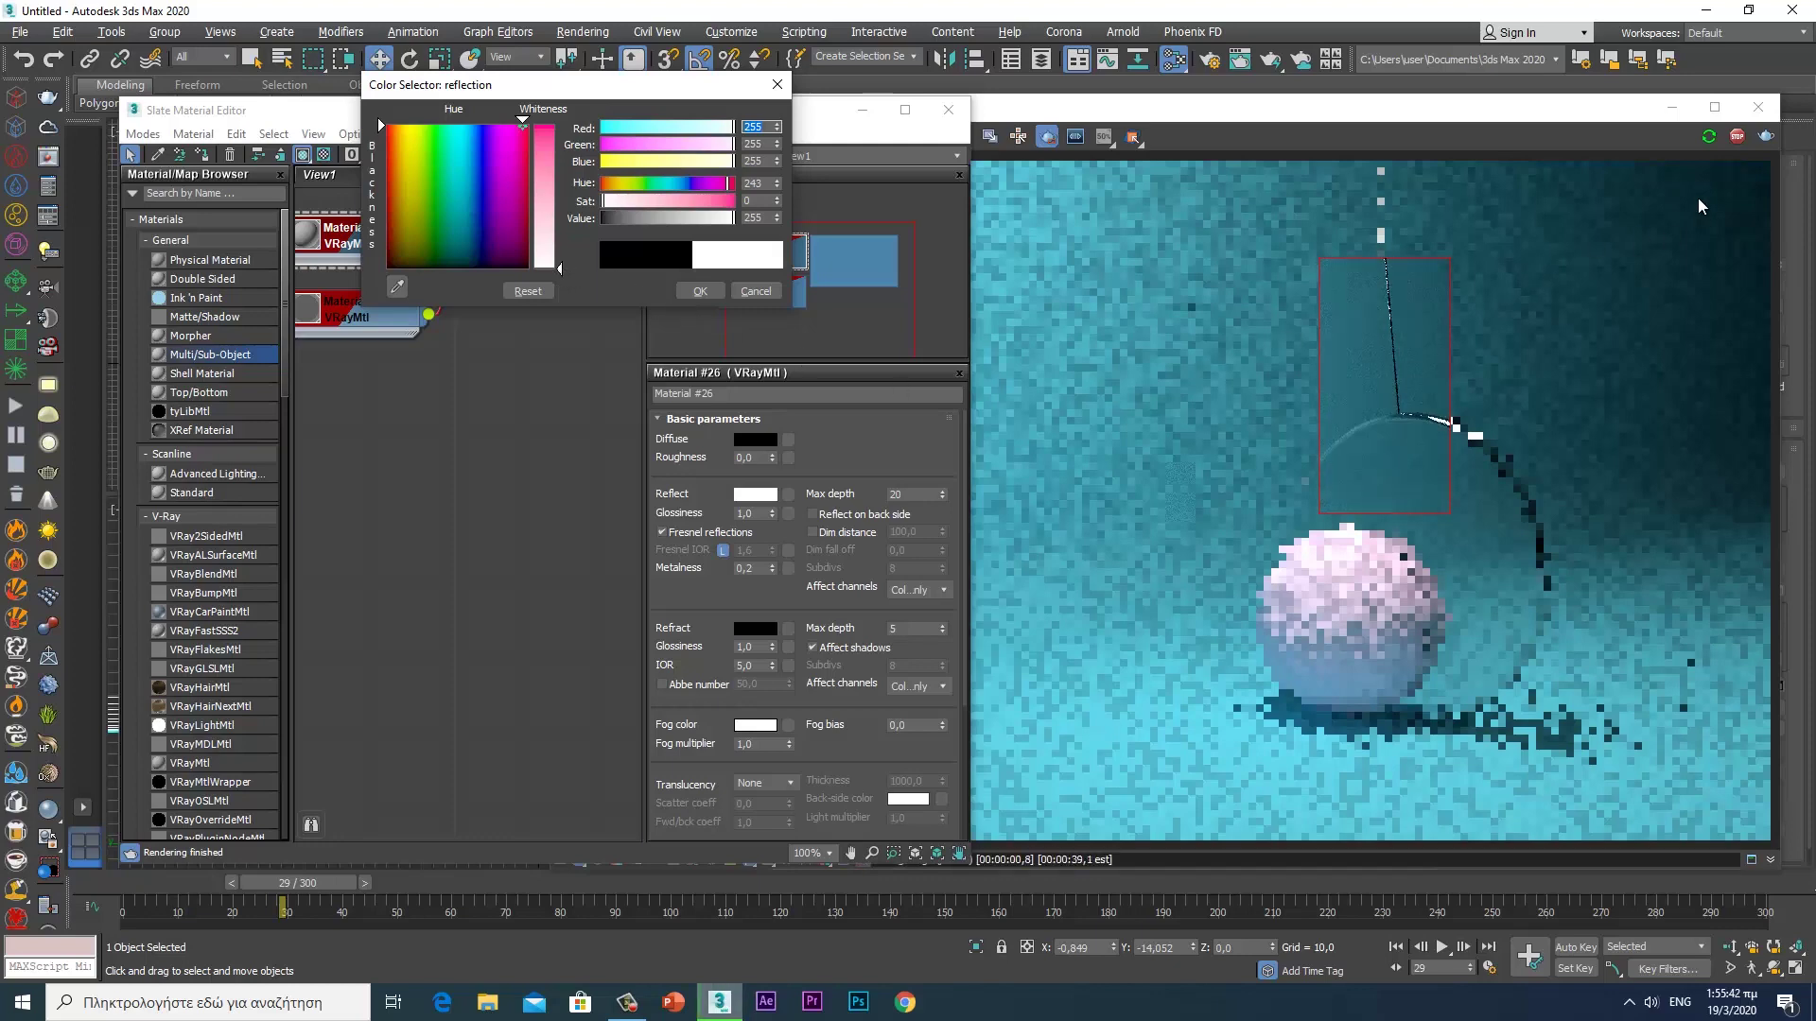
left_click(1733, 149)
left_click(1765, 137)
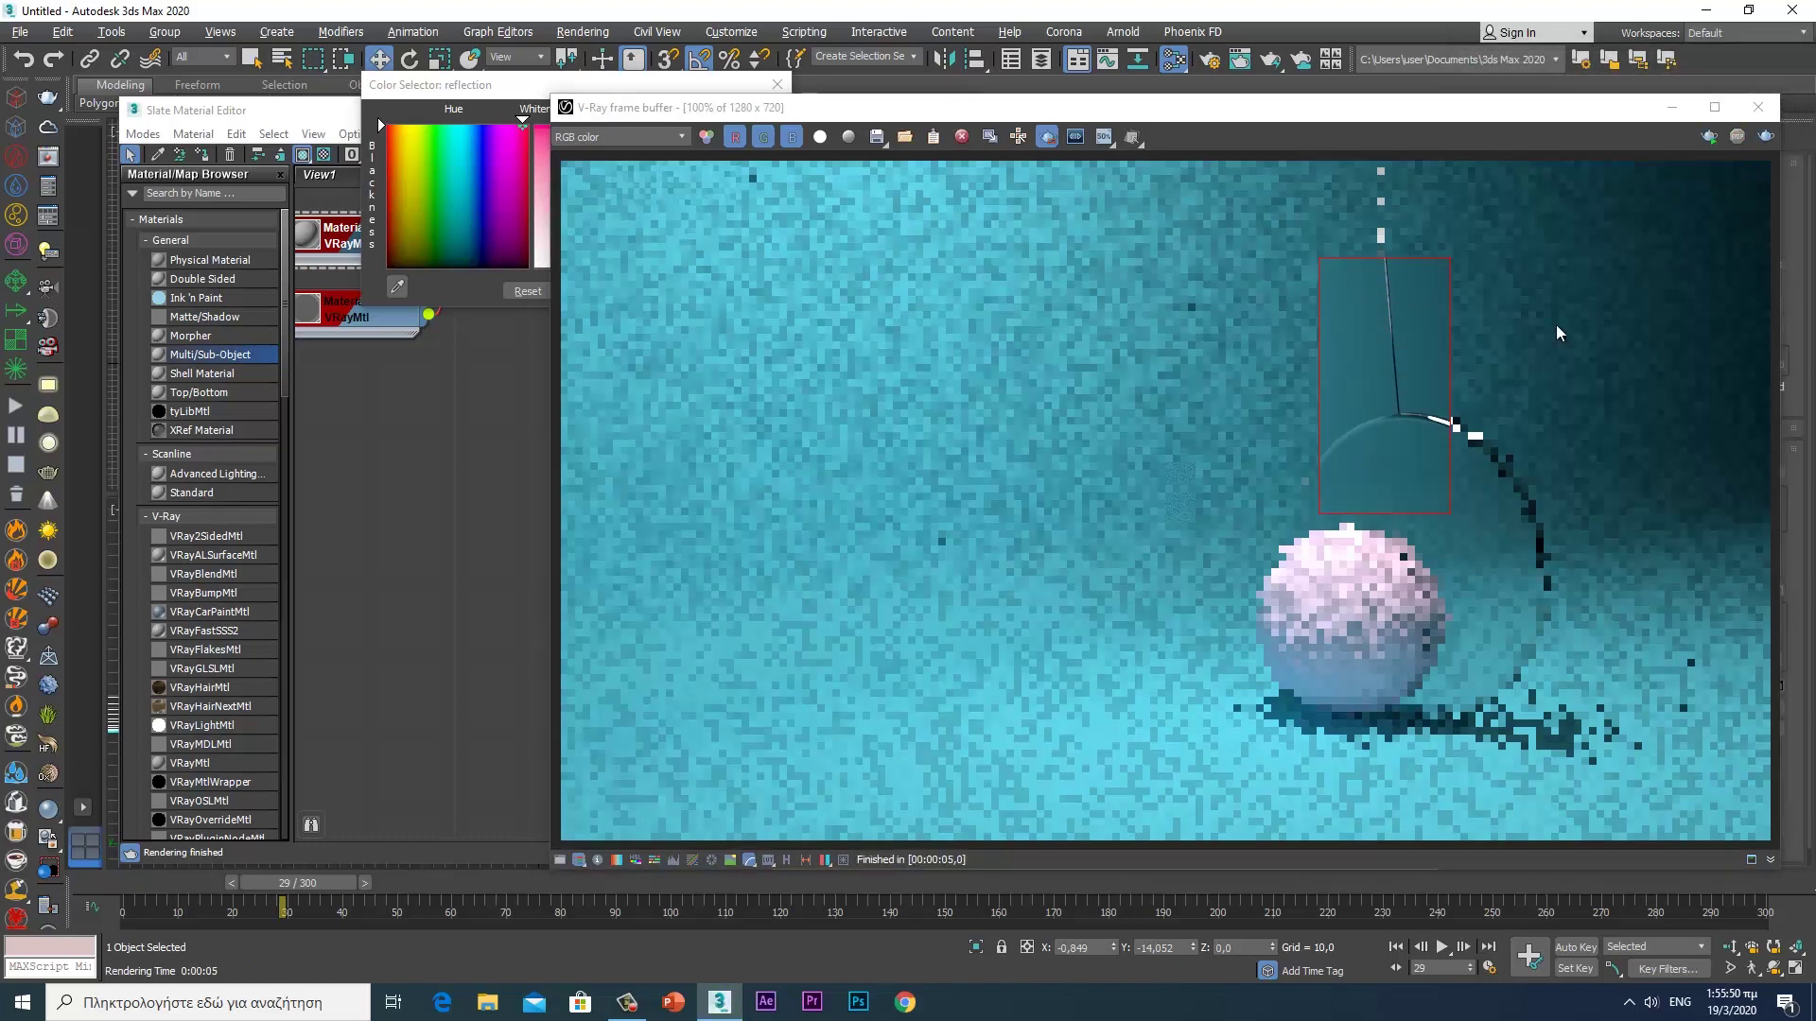
- Turn off region rendering and select the ball in the viewport
scroll(1362, 380, "up", 1)
scroll(1366, 376, "down", 1)
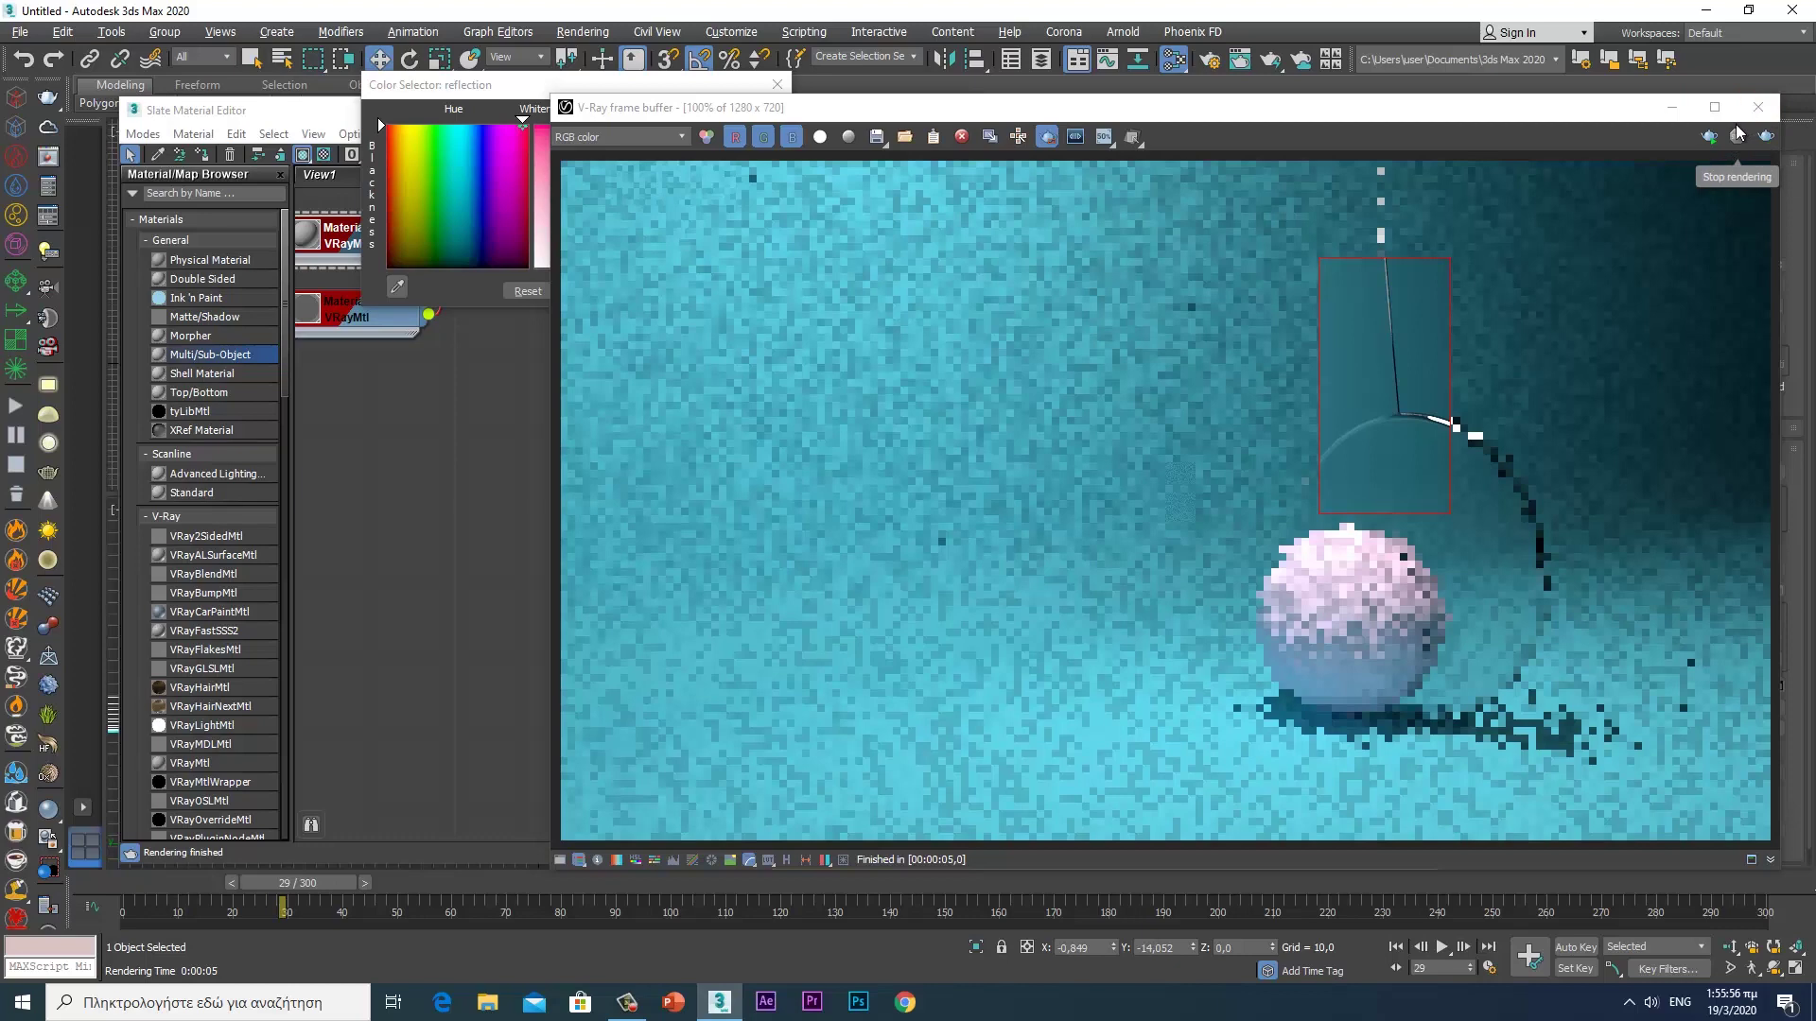
left_click(1047, 136)
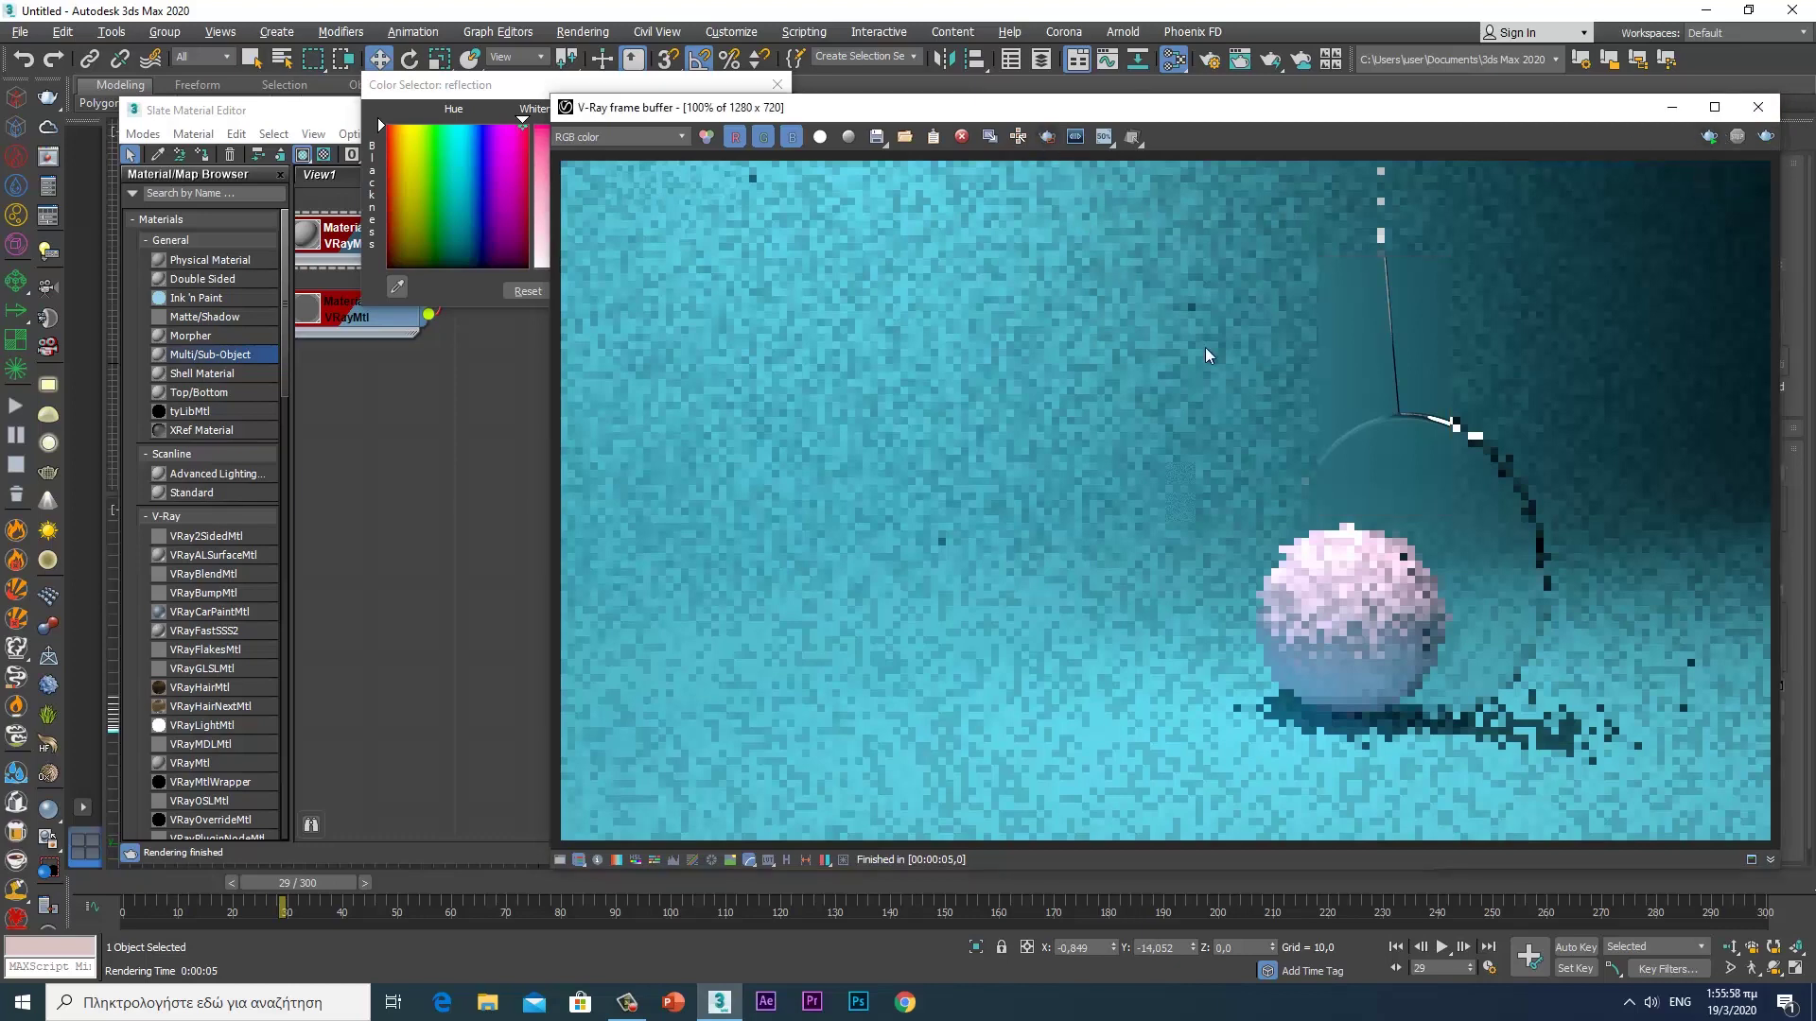
mouse_move(1410, 118)
left_mouse_down()
mouse_move(1082, 114)
mouse_move(587, 66)
left_mouse_up()
left_click(1201, 747)
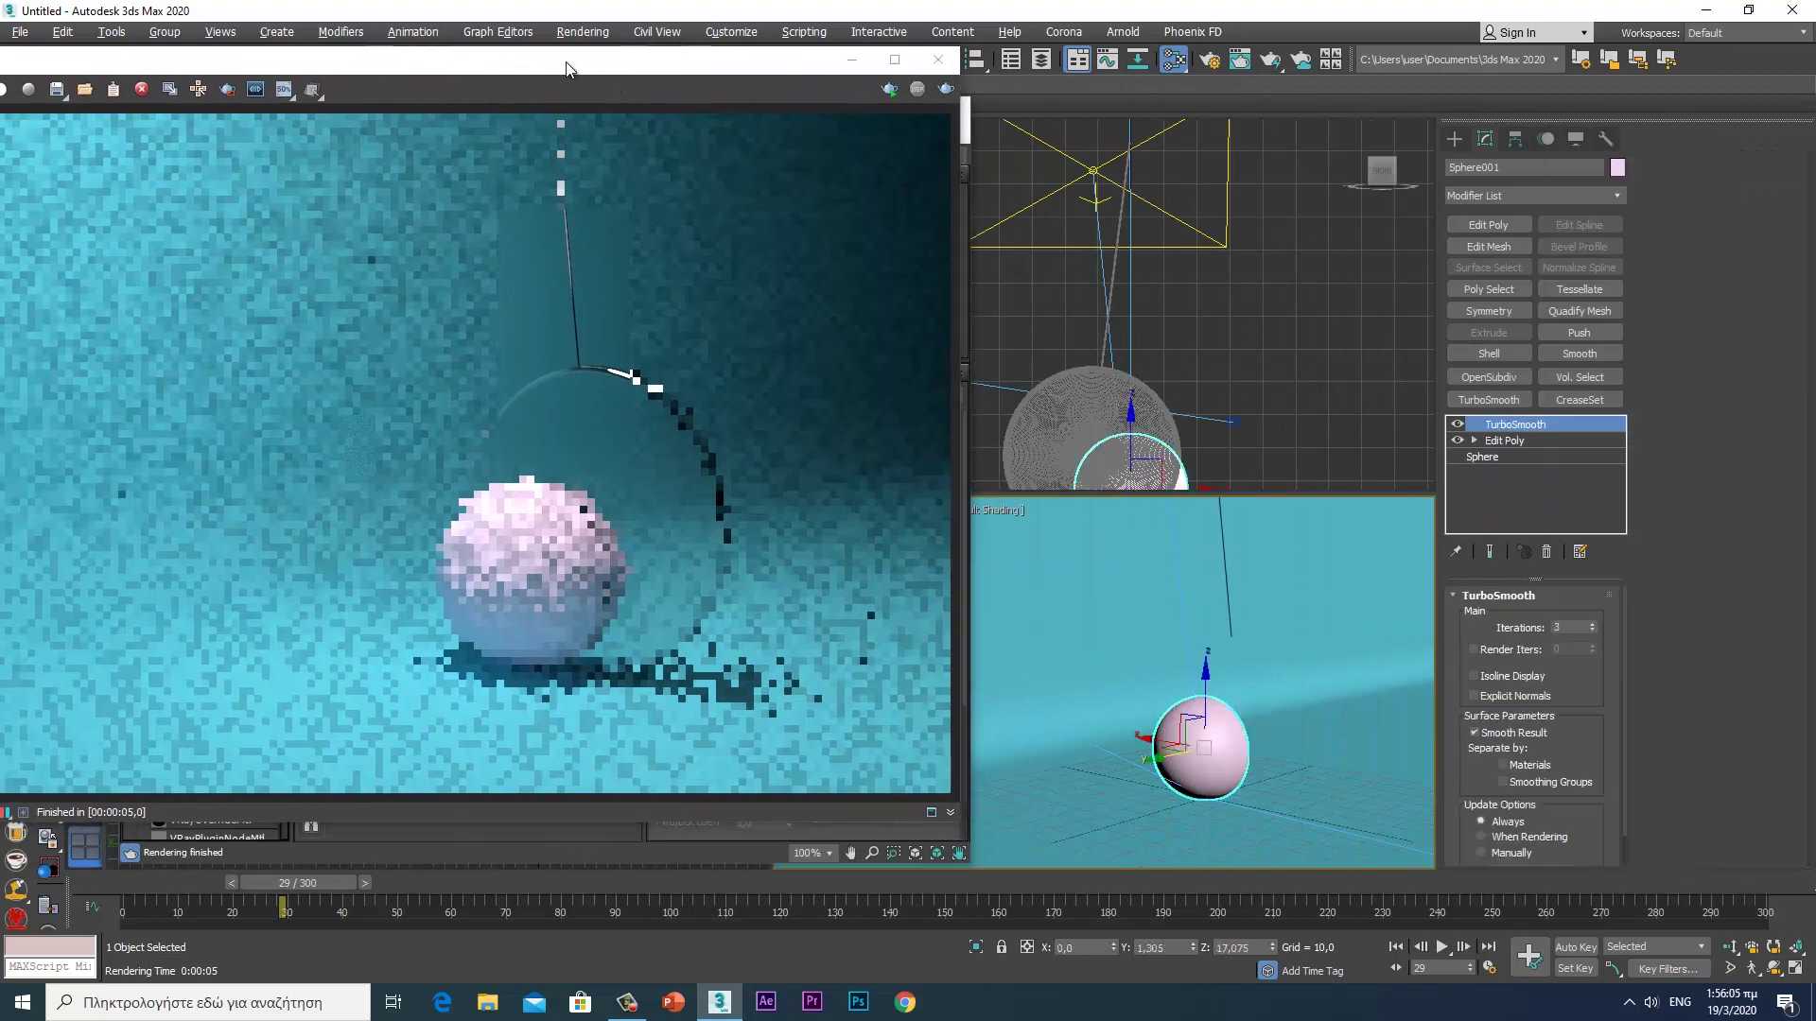
- Accept the reflection colour and tidy the Slate material node view
left_click_drag(567, 68, 1379, 64)
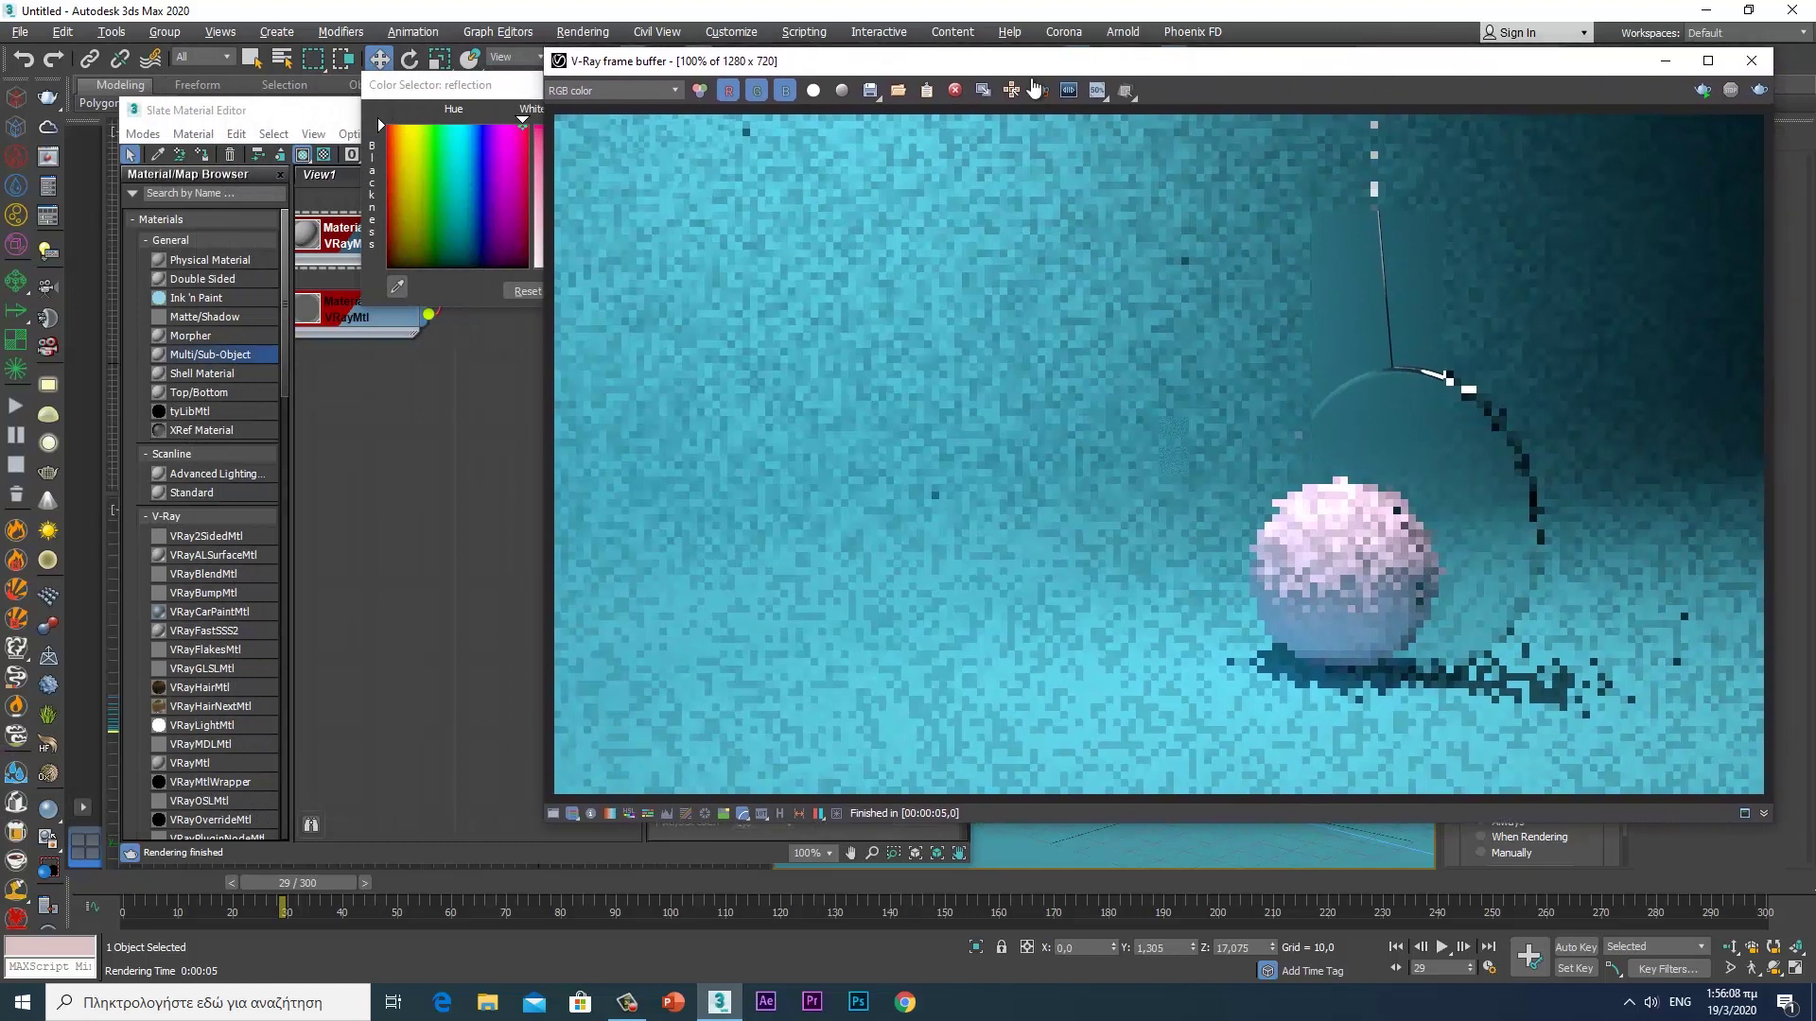
left_click(378, 117)
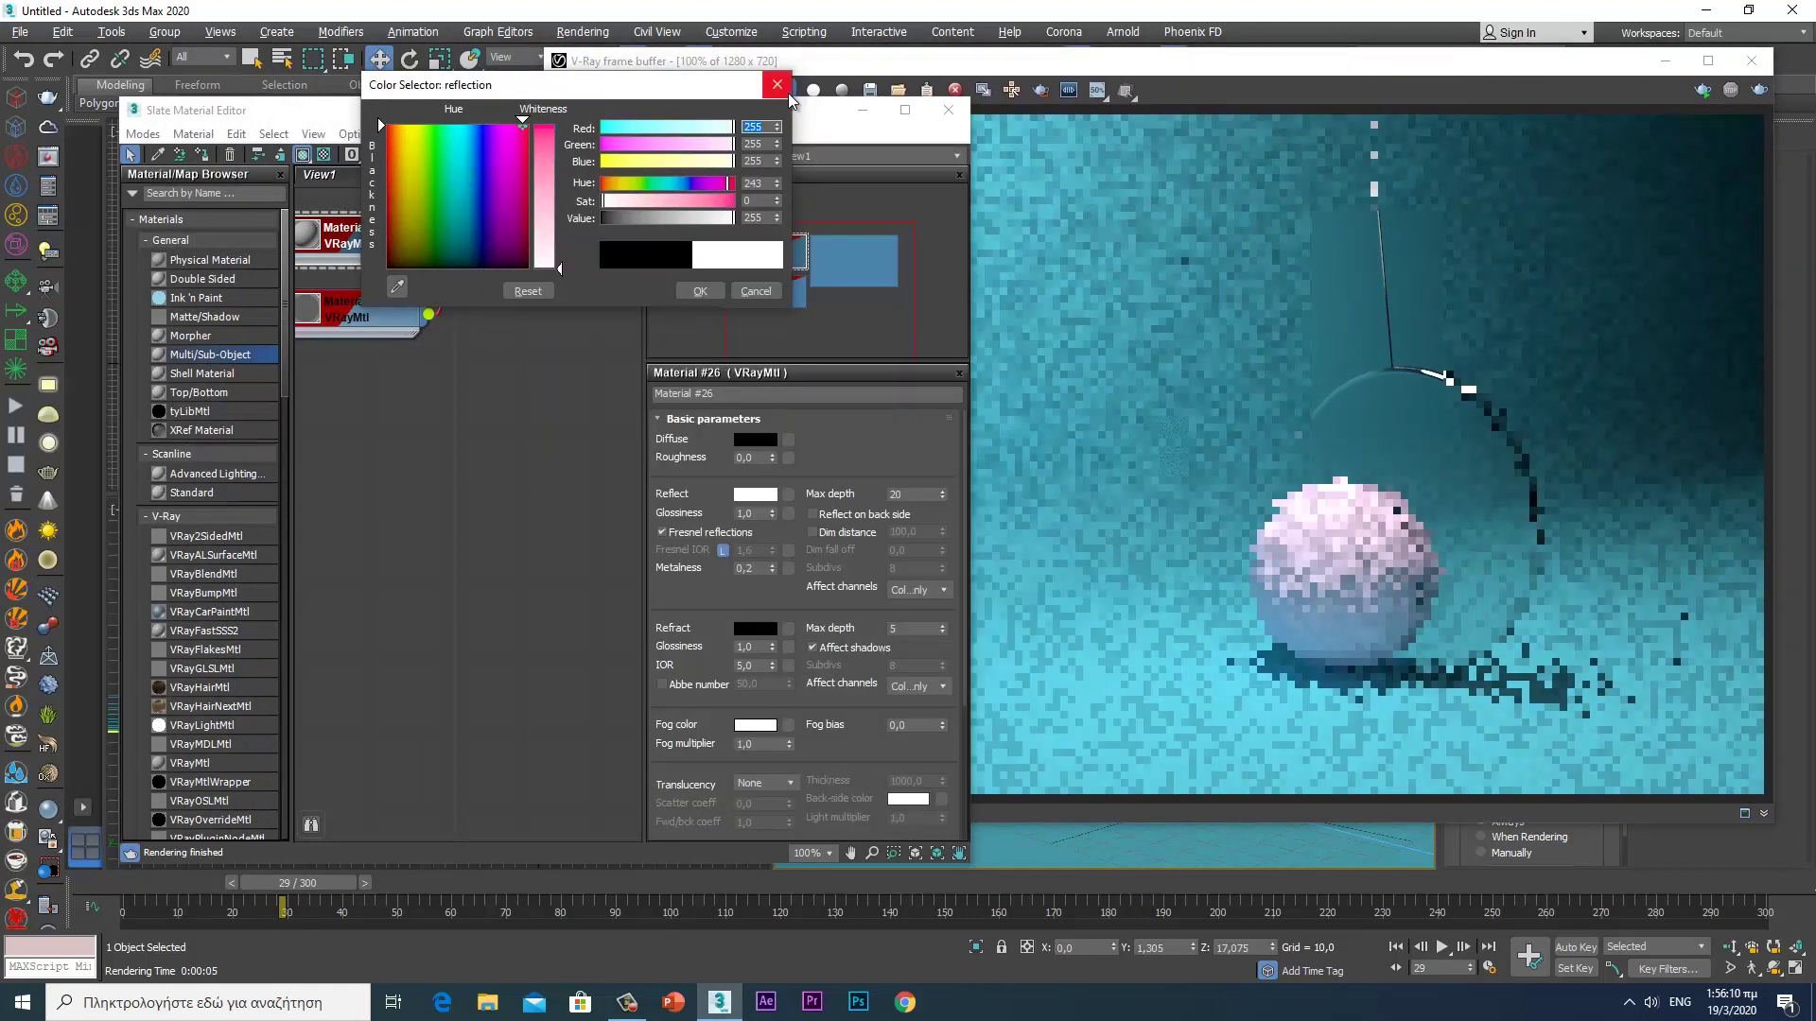
left_click(700, 293)
middle_click_drag(486, 338, 520, 401)
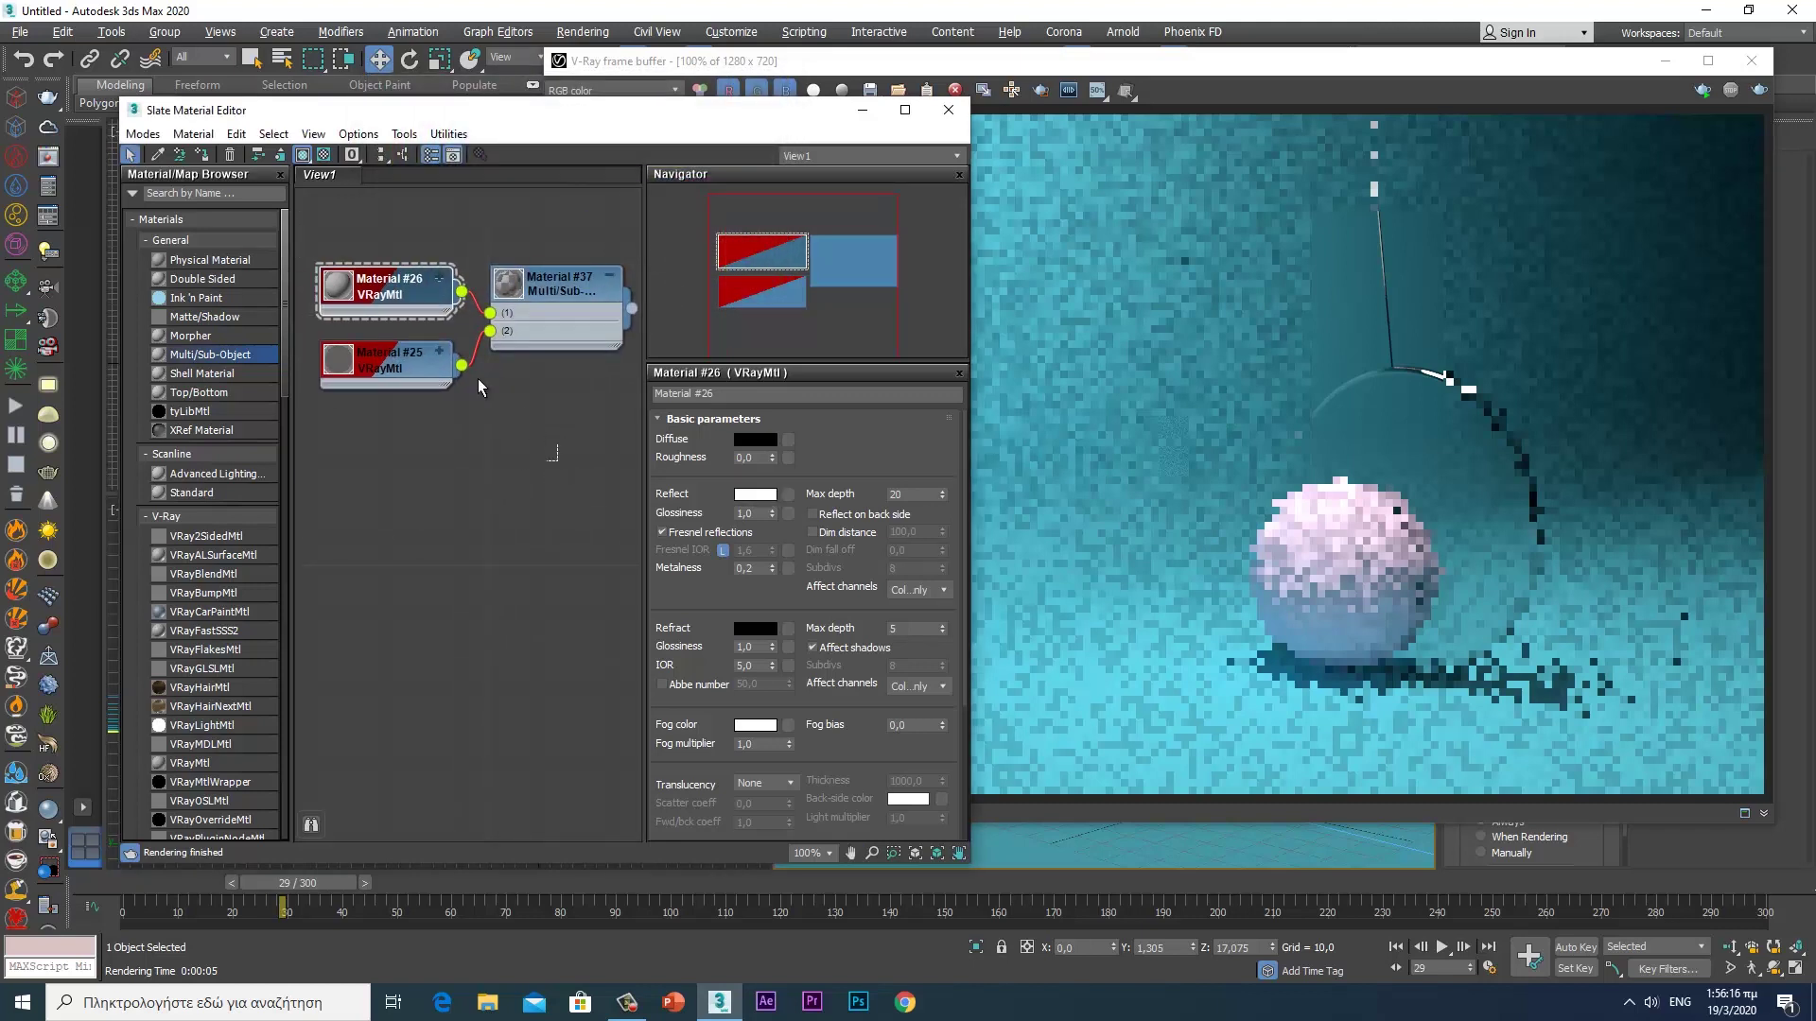
left_click(533, 398)
- Clone the Multi/Sub-Object node group as Material #39 and assign it to the selected sphere
left_click_drag(537, 295, 544, 487, "shift")
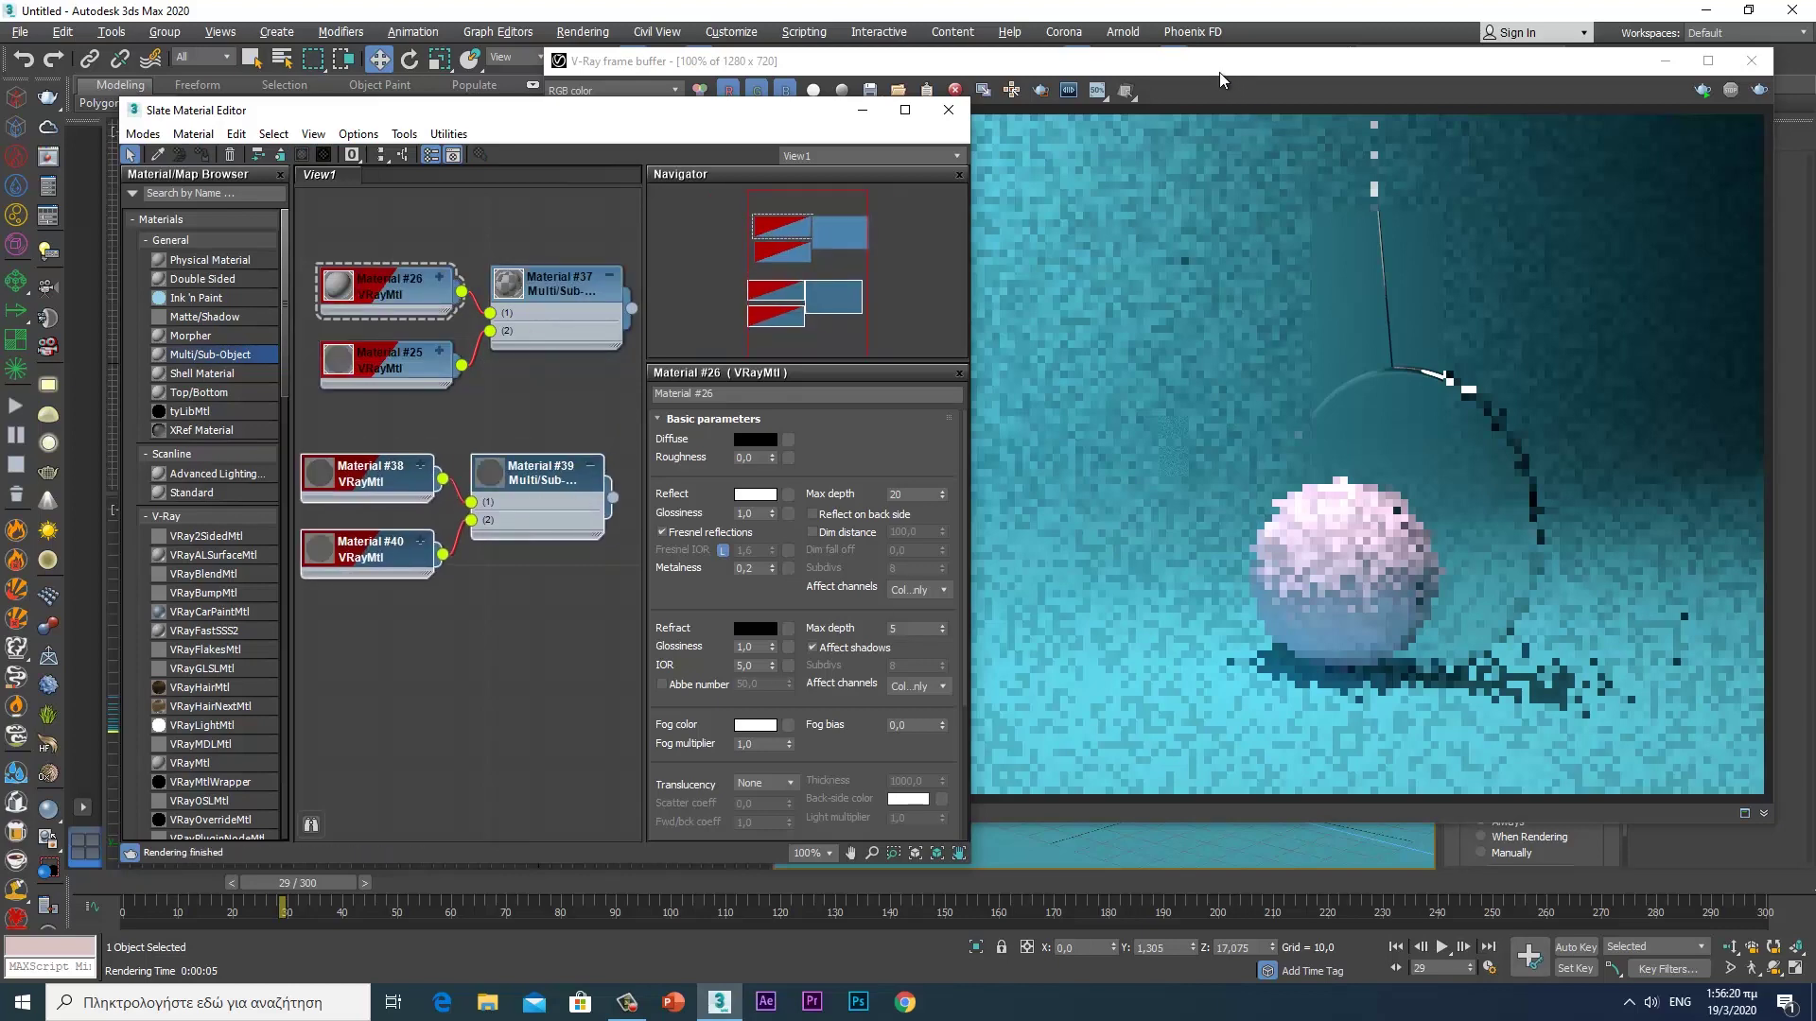
left_click(1662, 61)
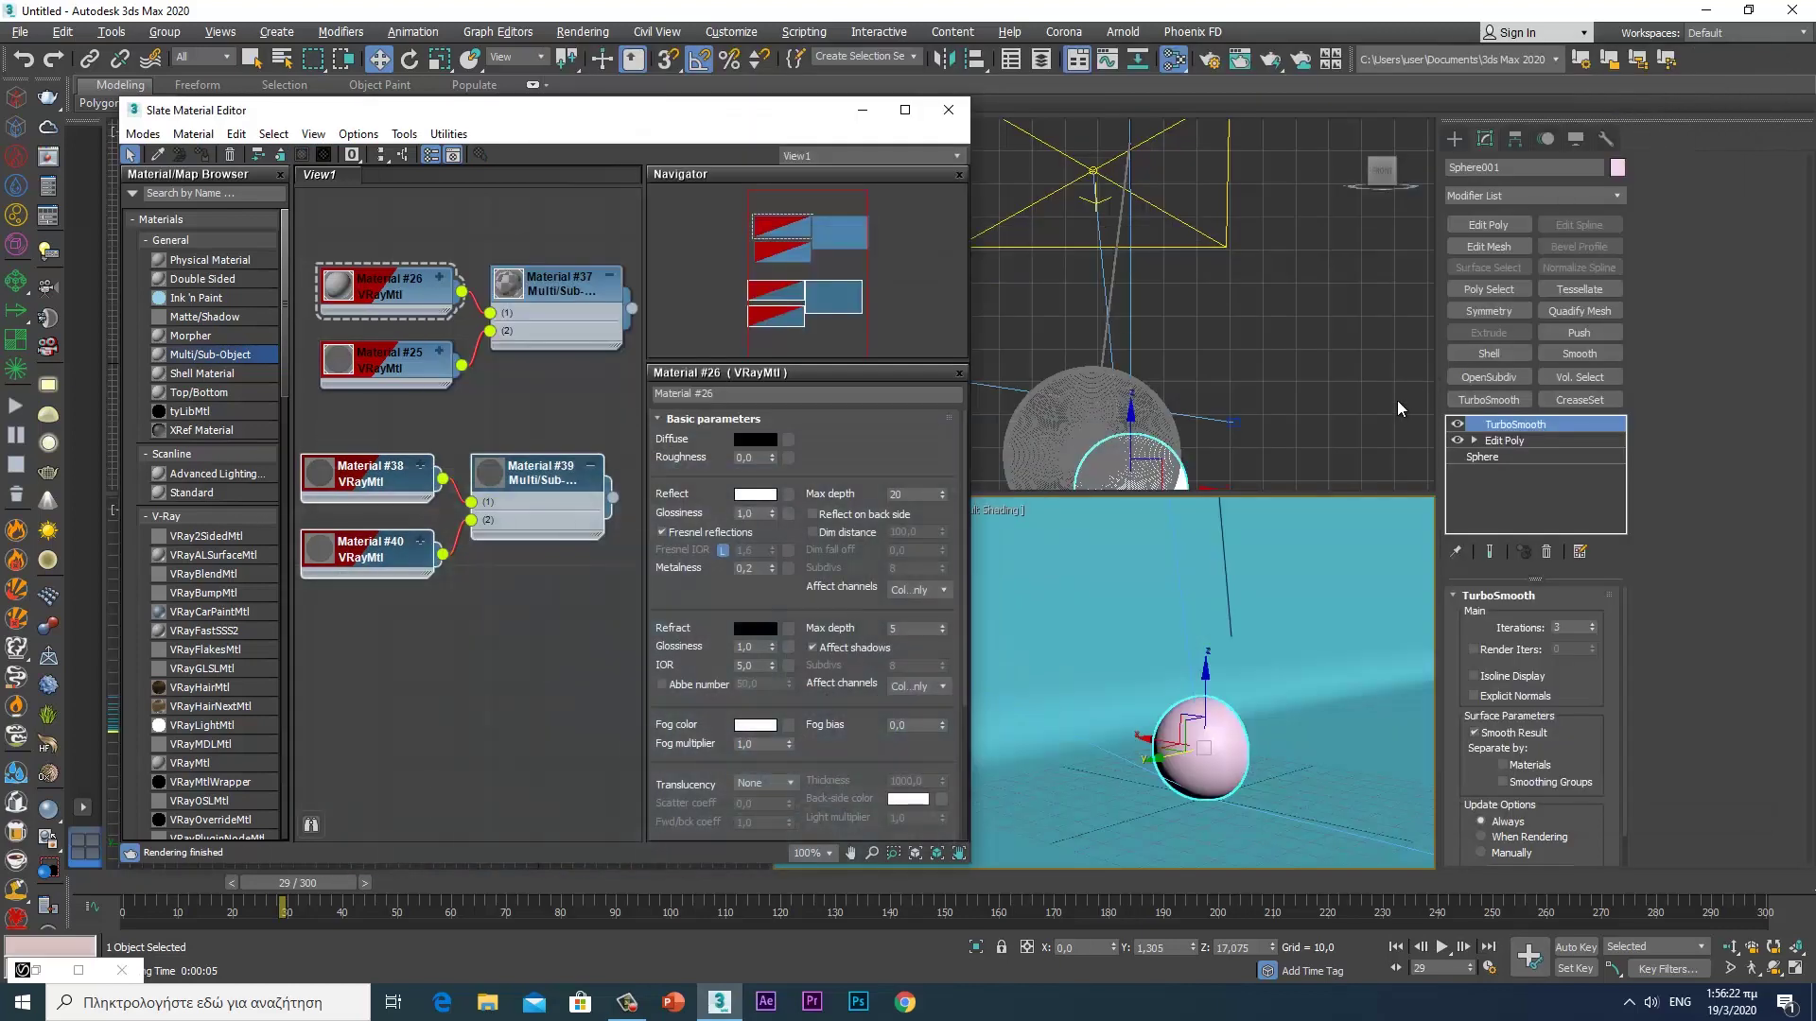
double_click(545, 483)
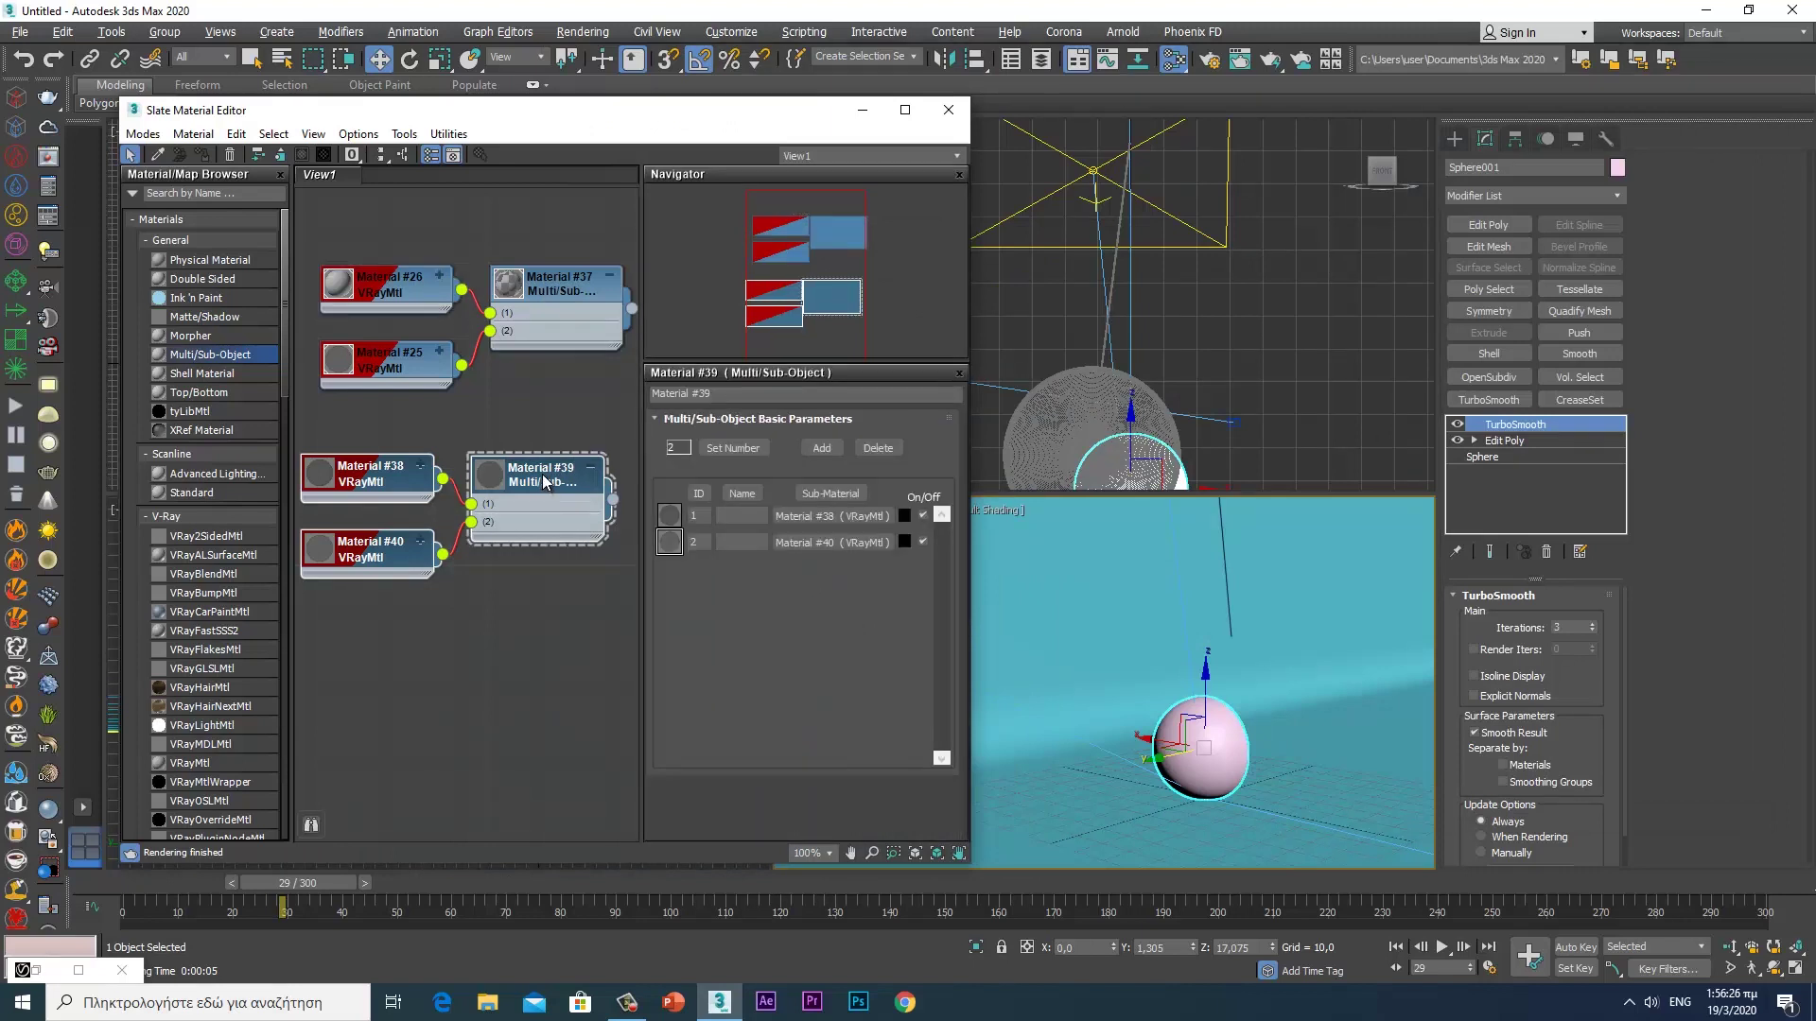
right_click(545, 482)
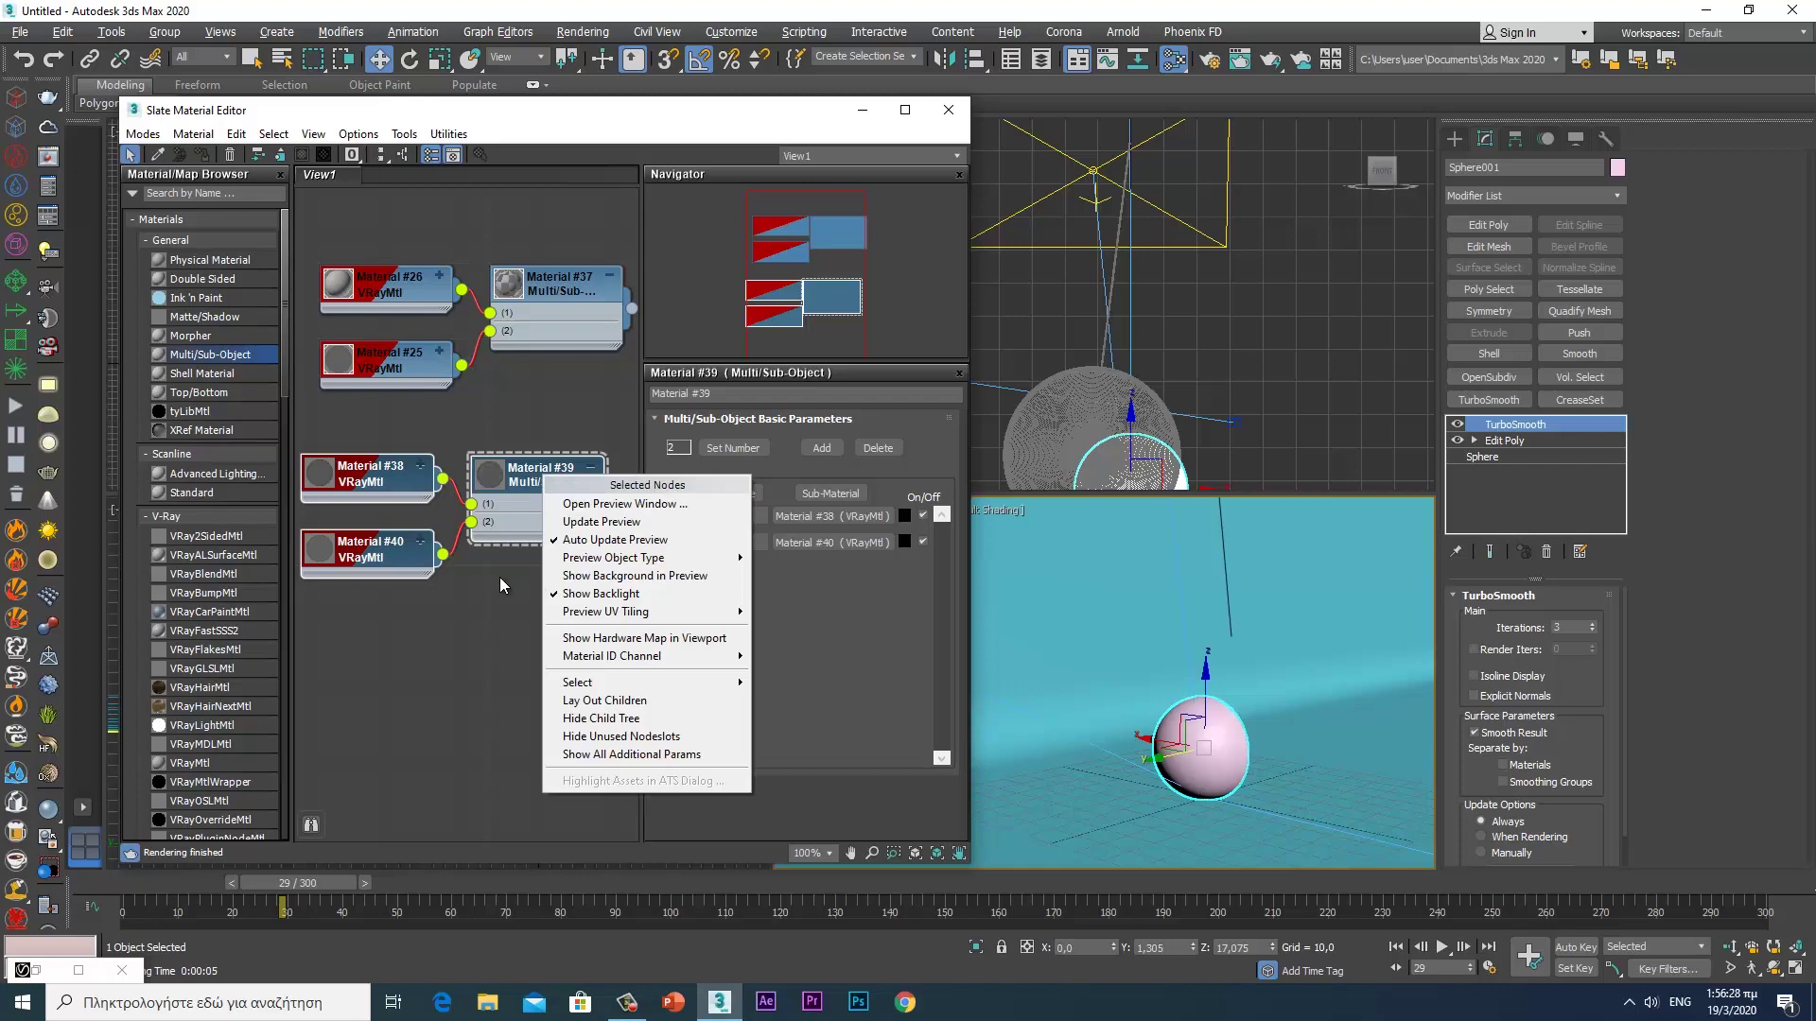
left_click(510, 542)
right_click(526, 477)
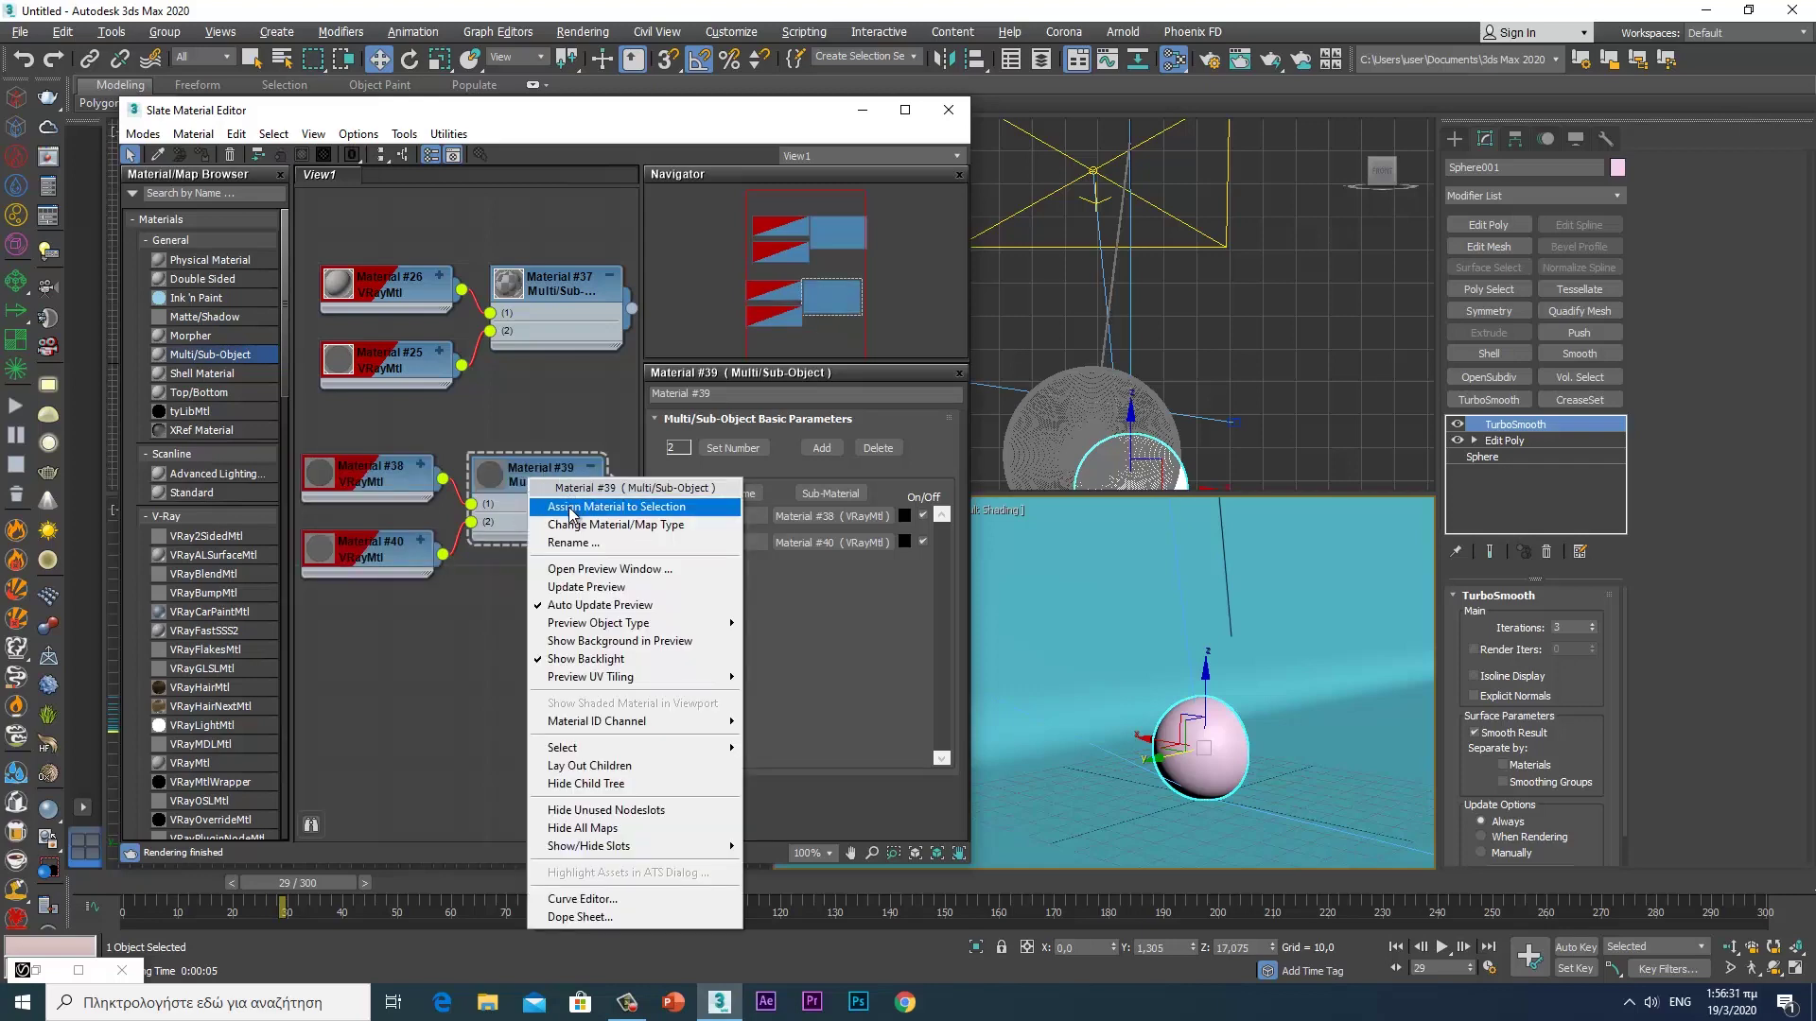
left_click(570, 504)
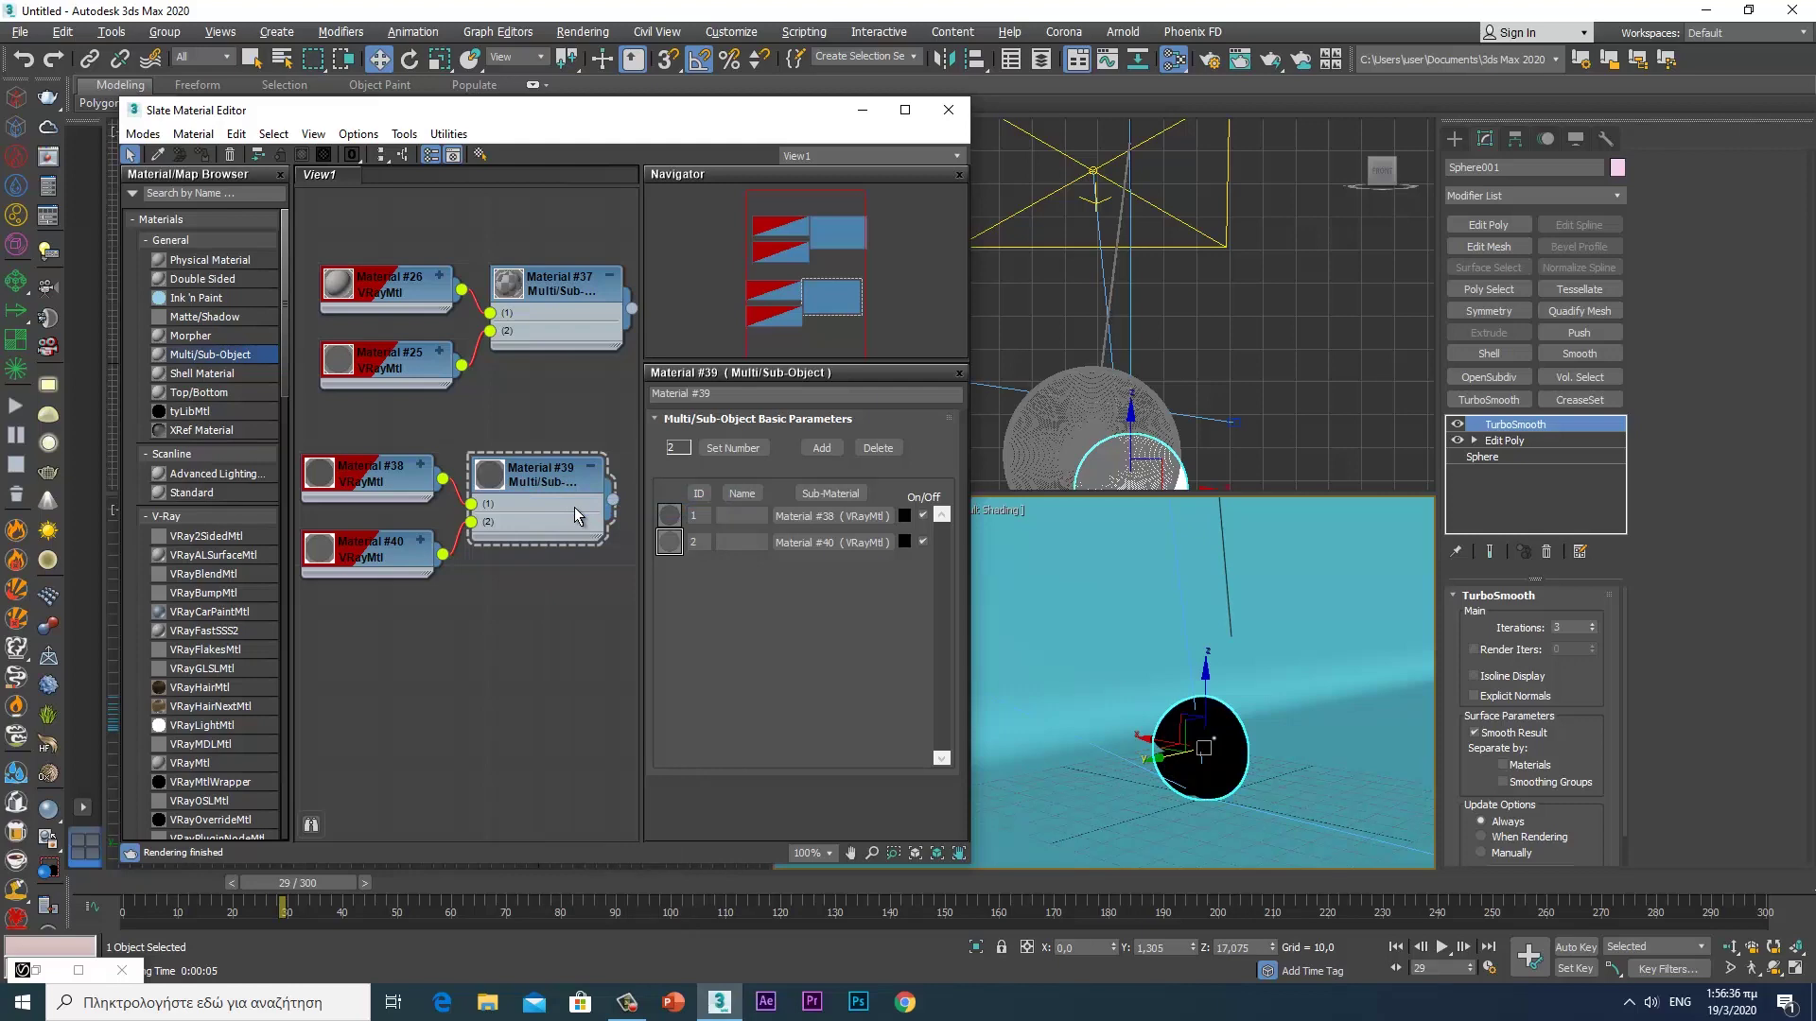
left_click(25, 972)
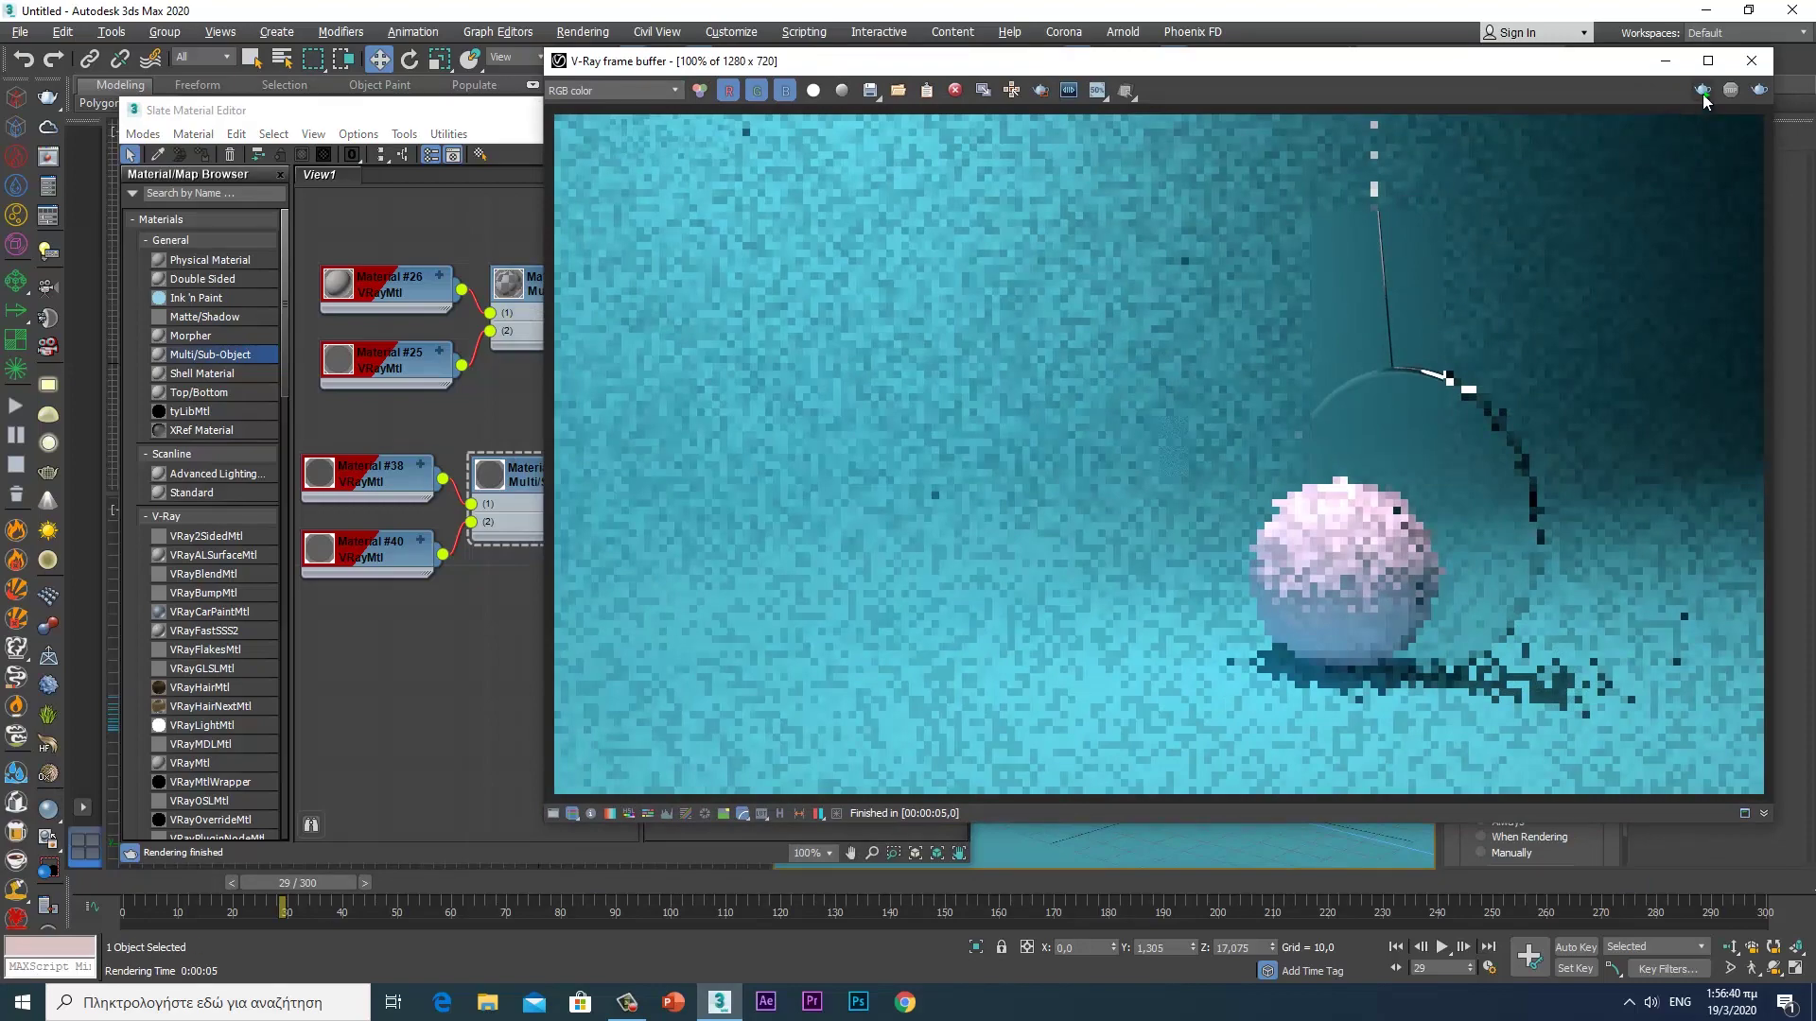
- Re-render the sphere, then unplug Material #40 from slot 2 of Material #39
left_click(1701, 91)
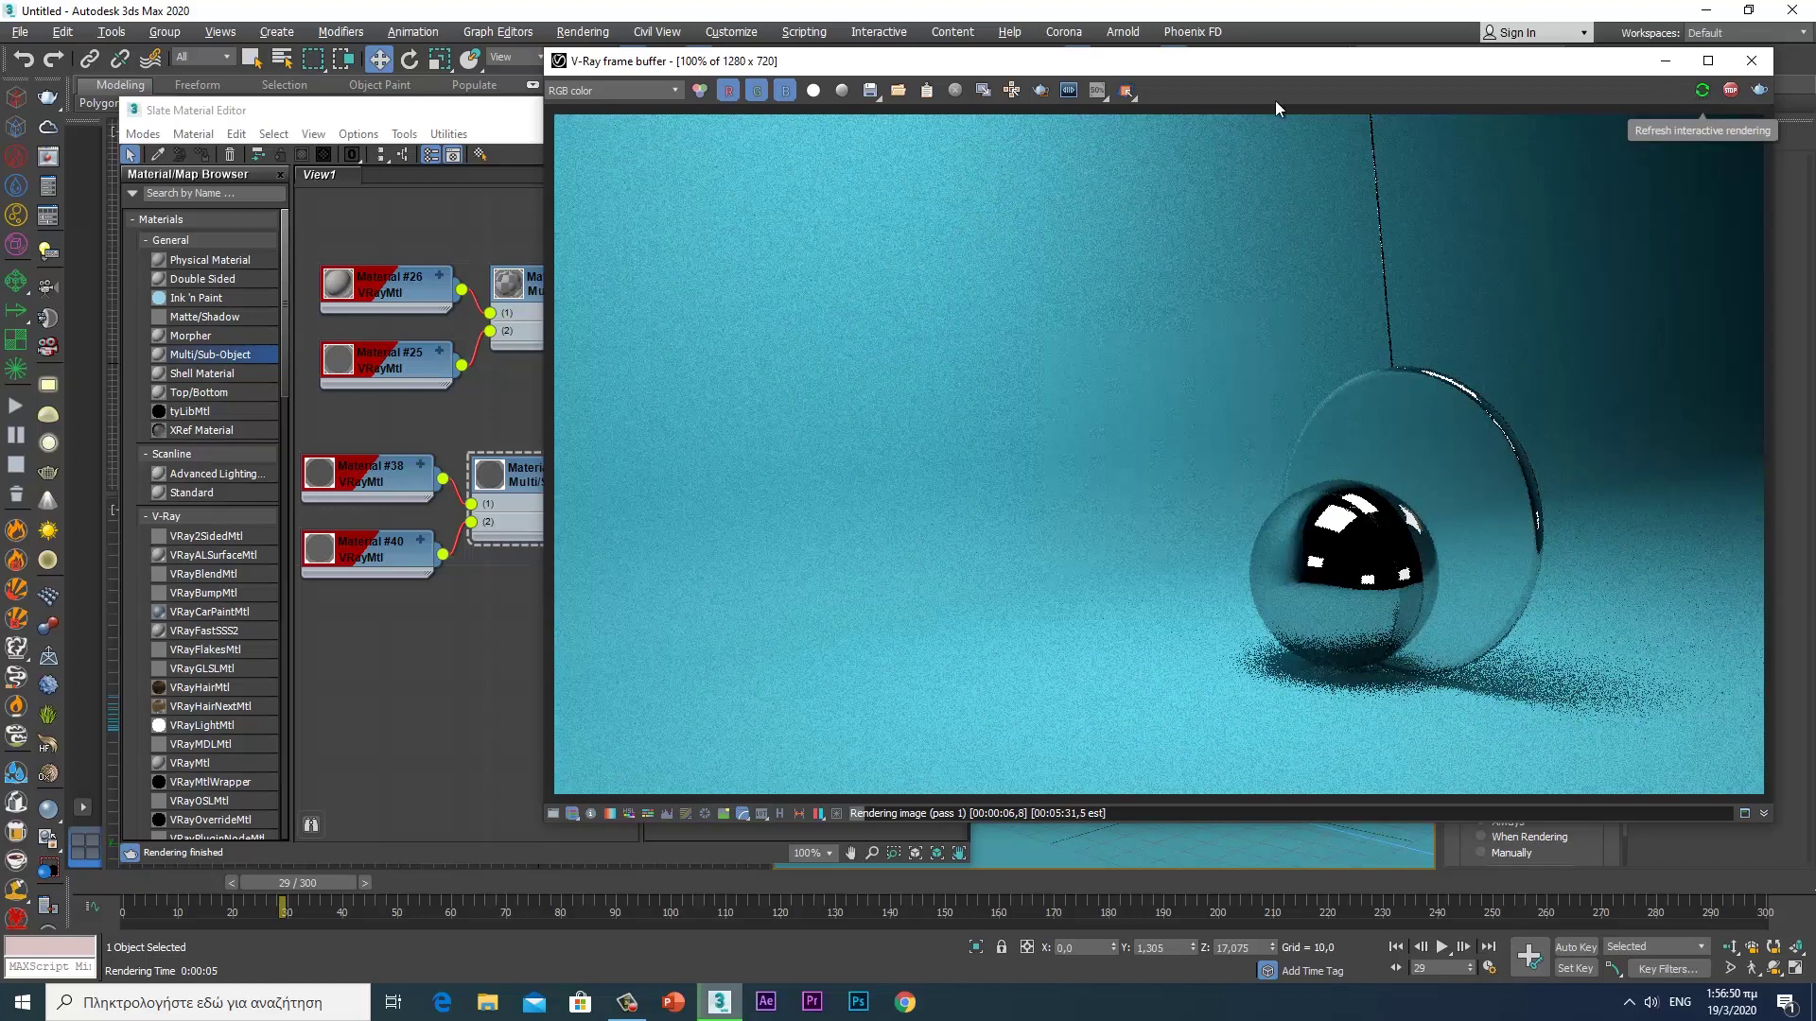
left_click_drag(907, 66, 1007, 72)
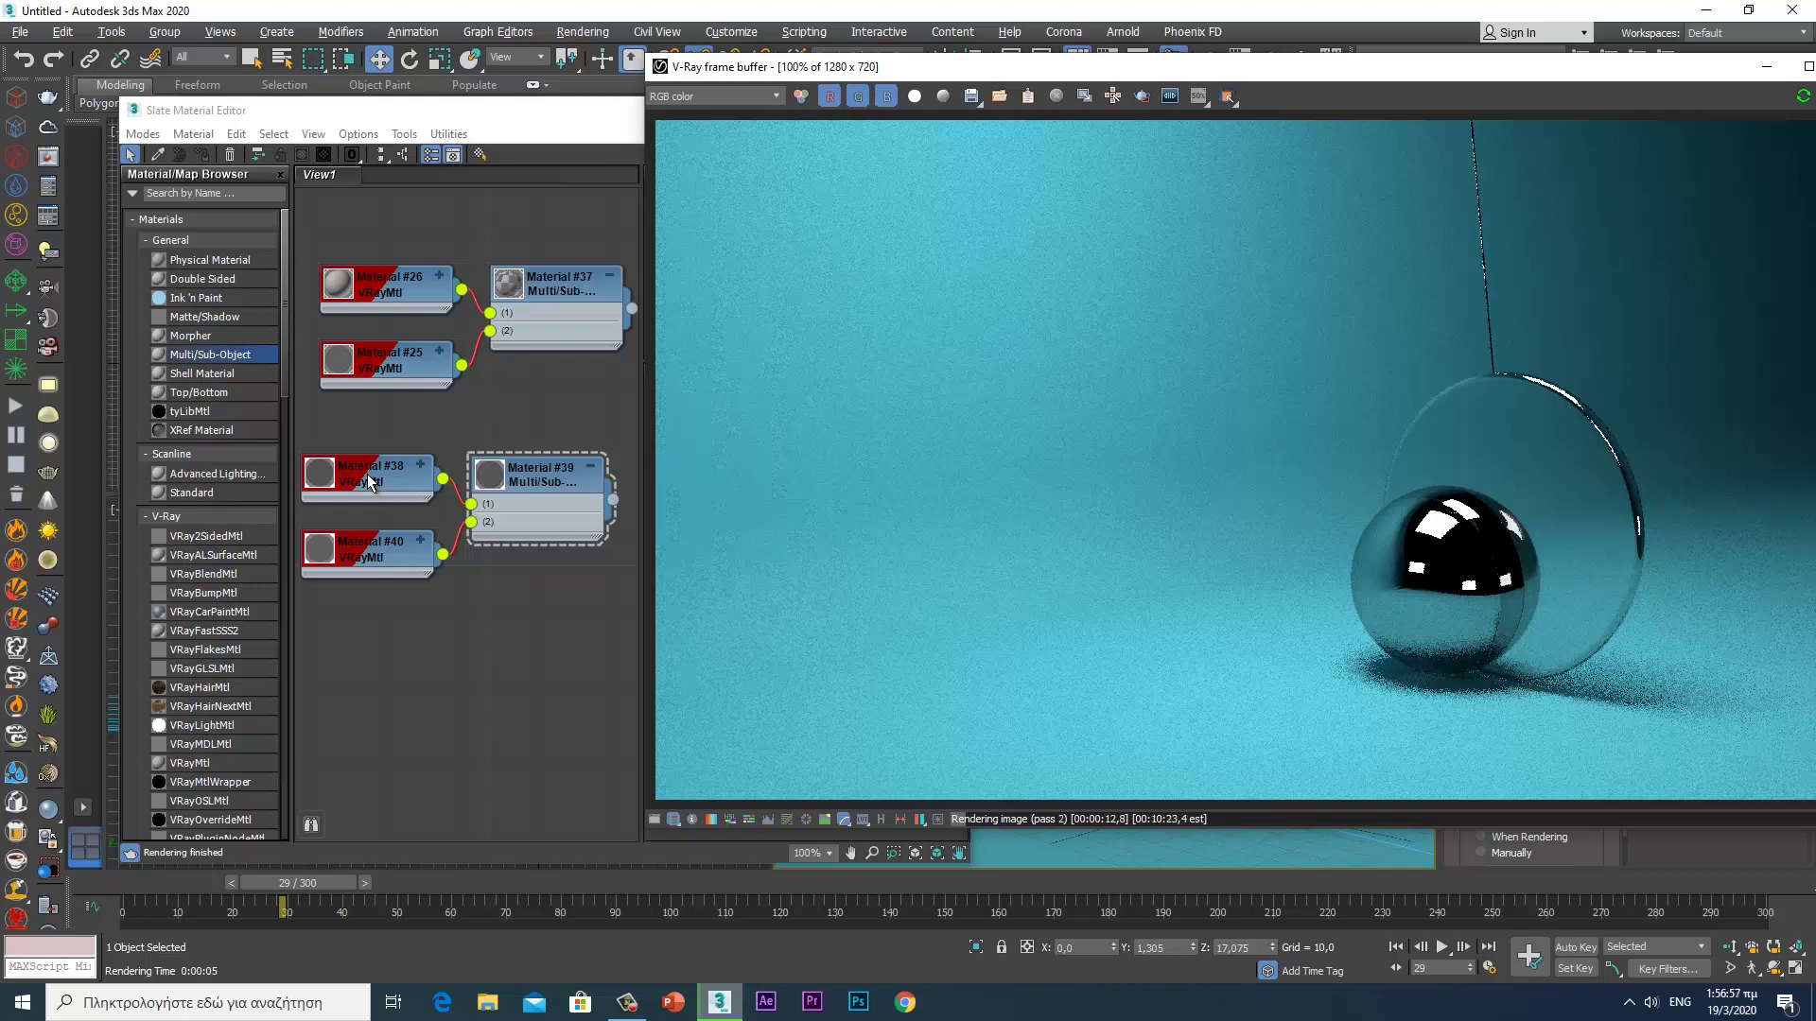
left_click_drag(367, 473, 363, 473)
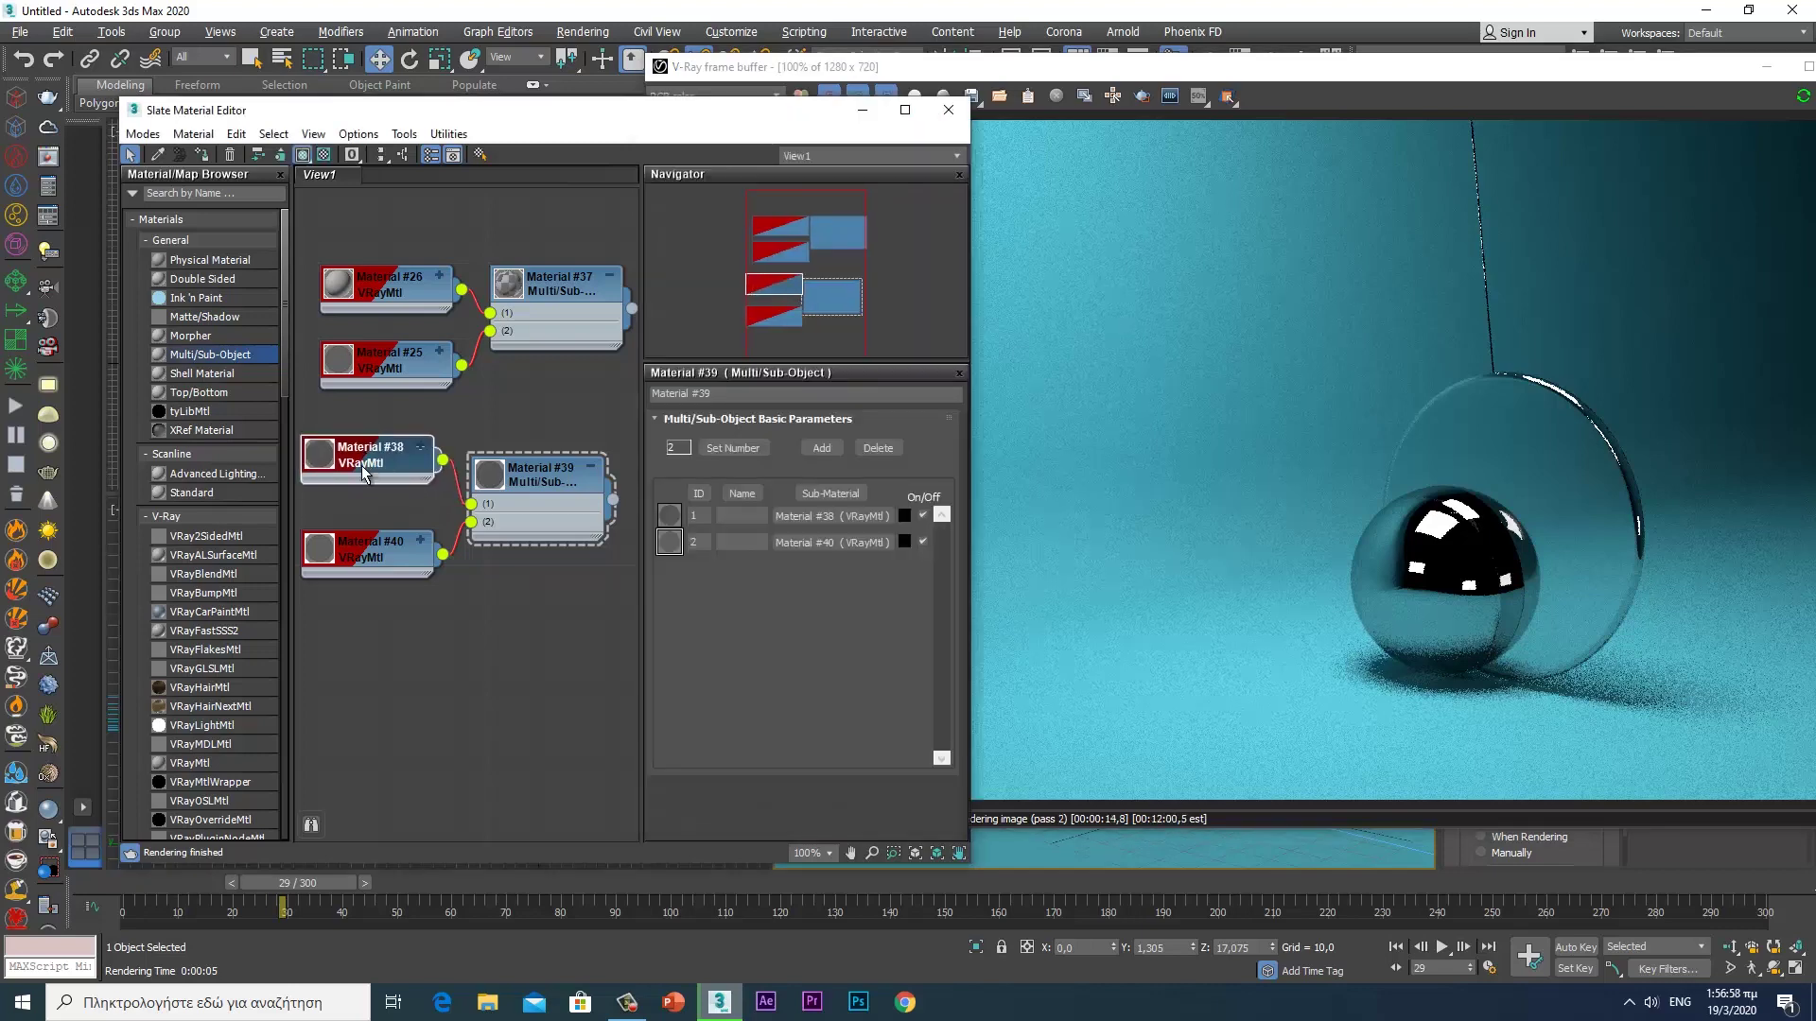
left_click_drag(367, 555, 354, 556)
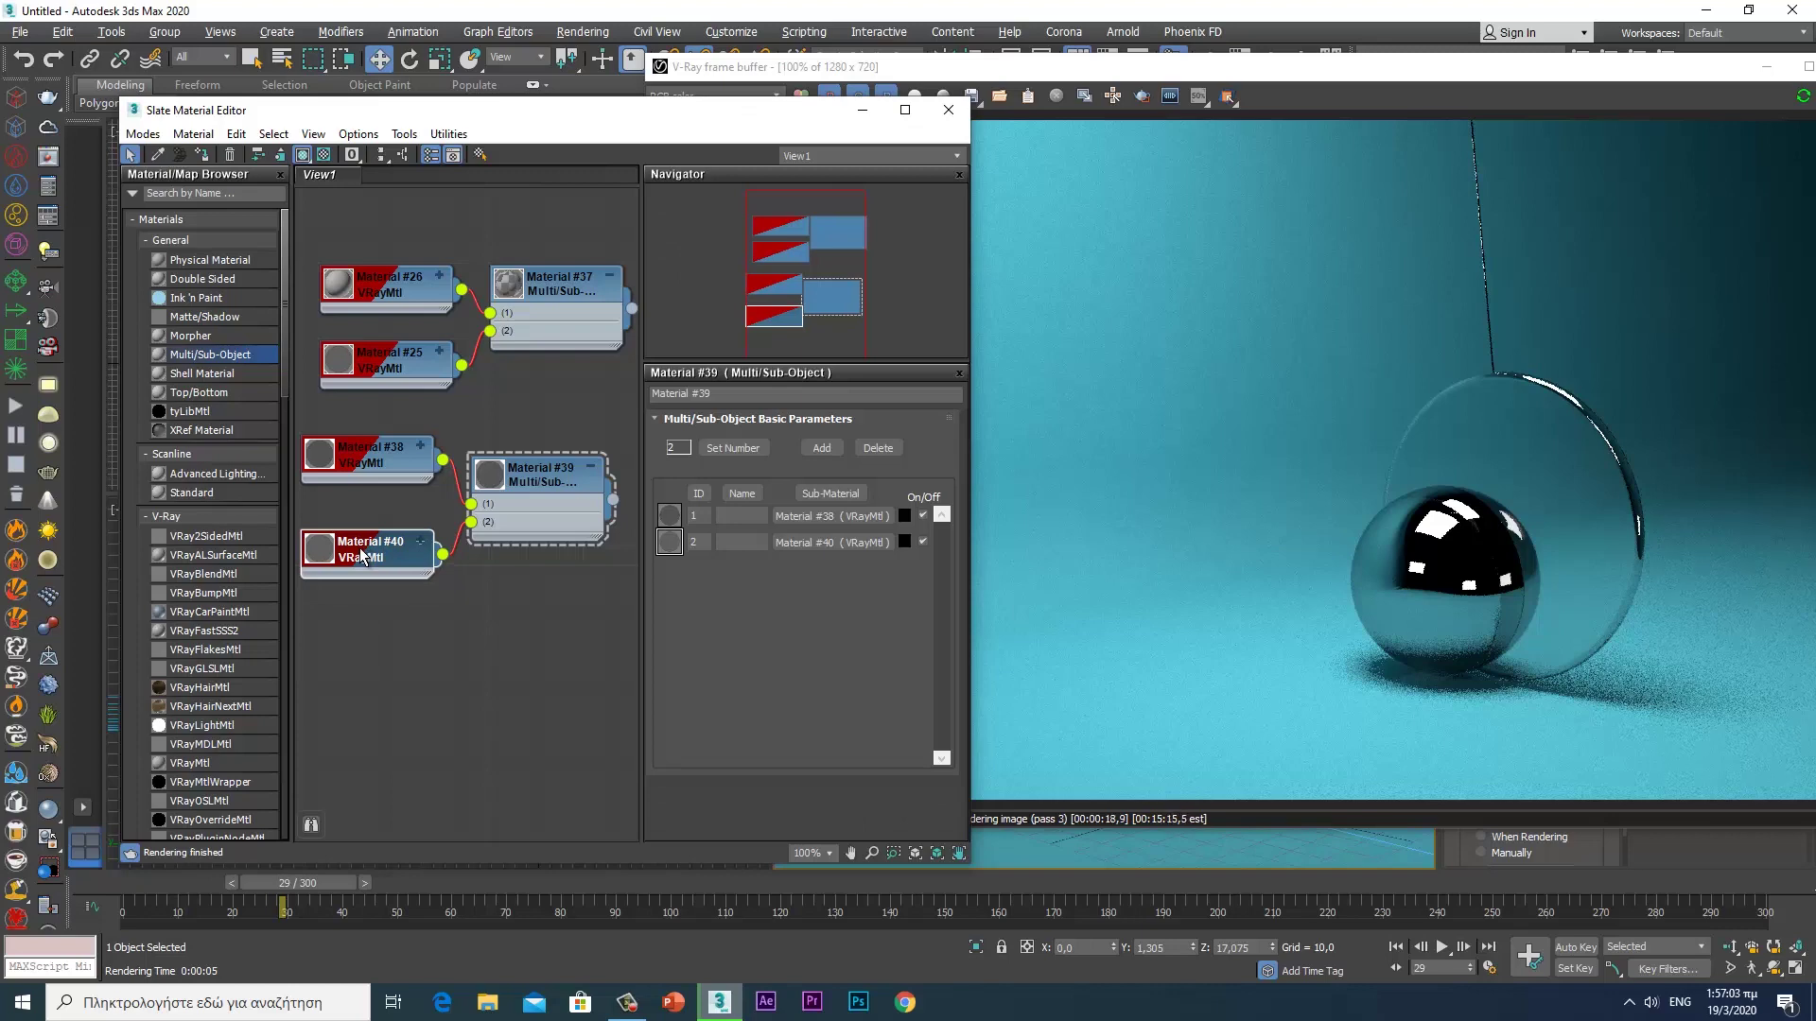
left_click_drag(473, 526, 467, 532)
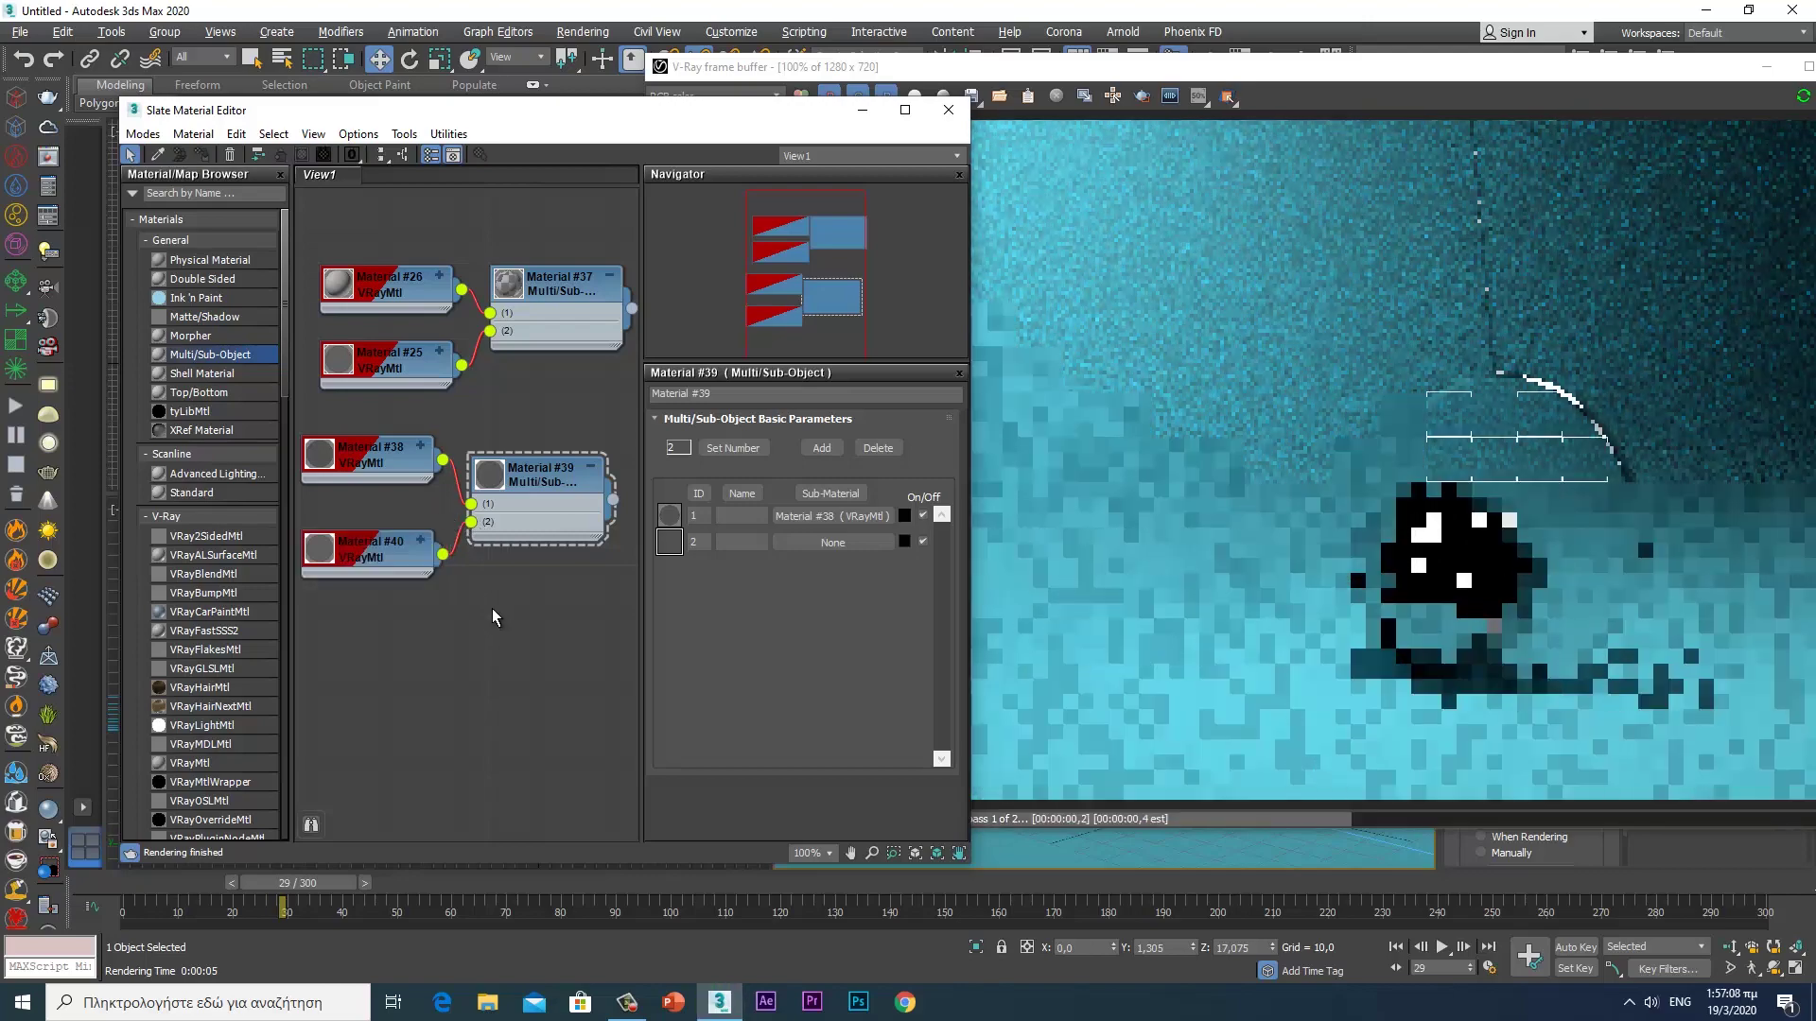
- Delete the copied sub-materials #40 and #38 from the Slate editor
left_click_drag(443, 553, 471, 522)
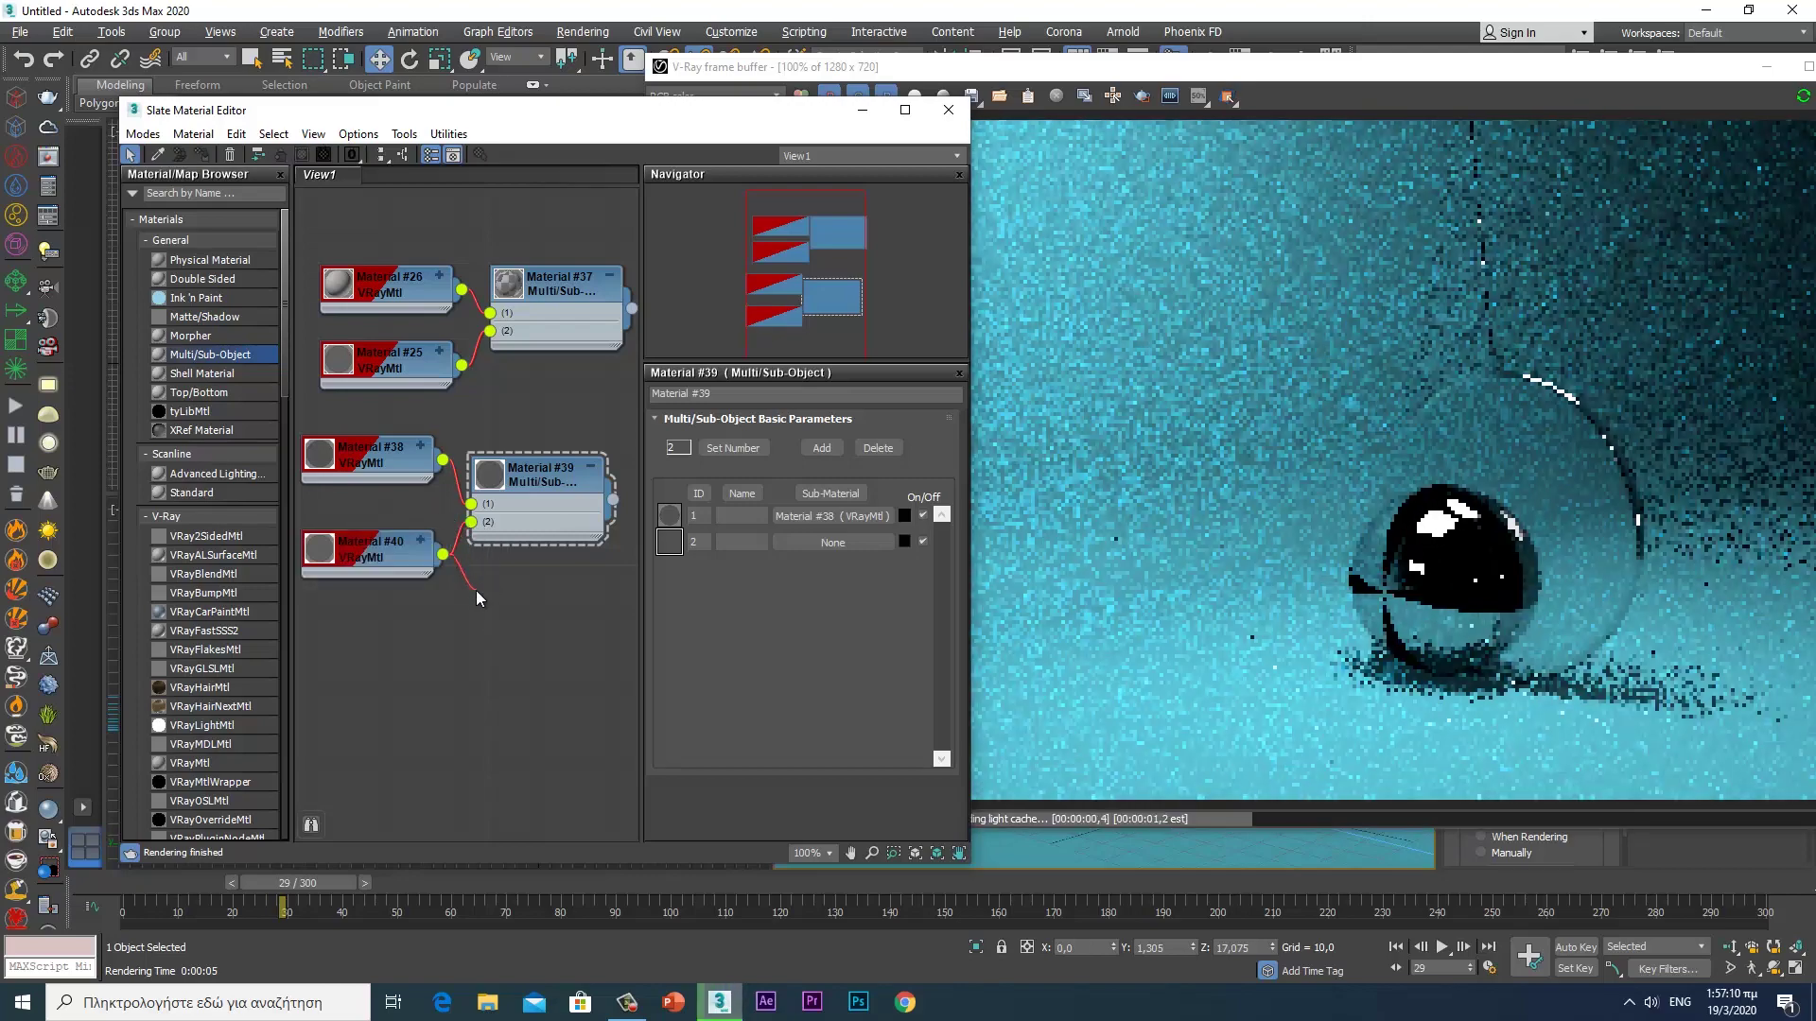
left_click_drag(379, 560, 359, 561)
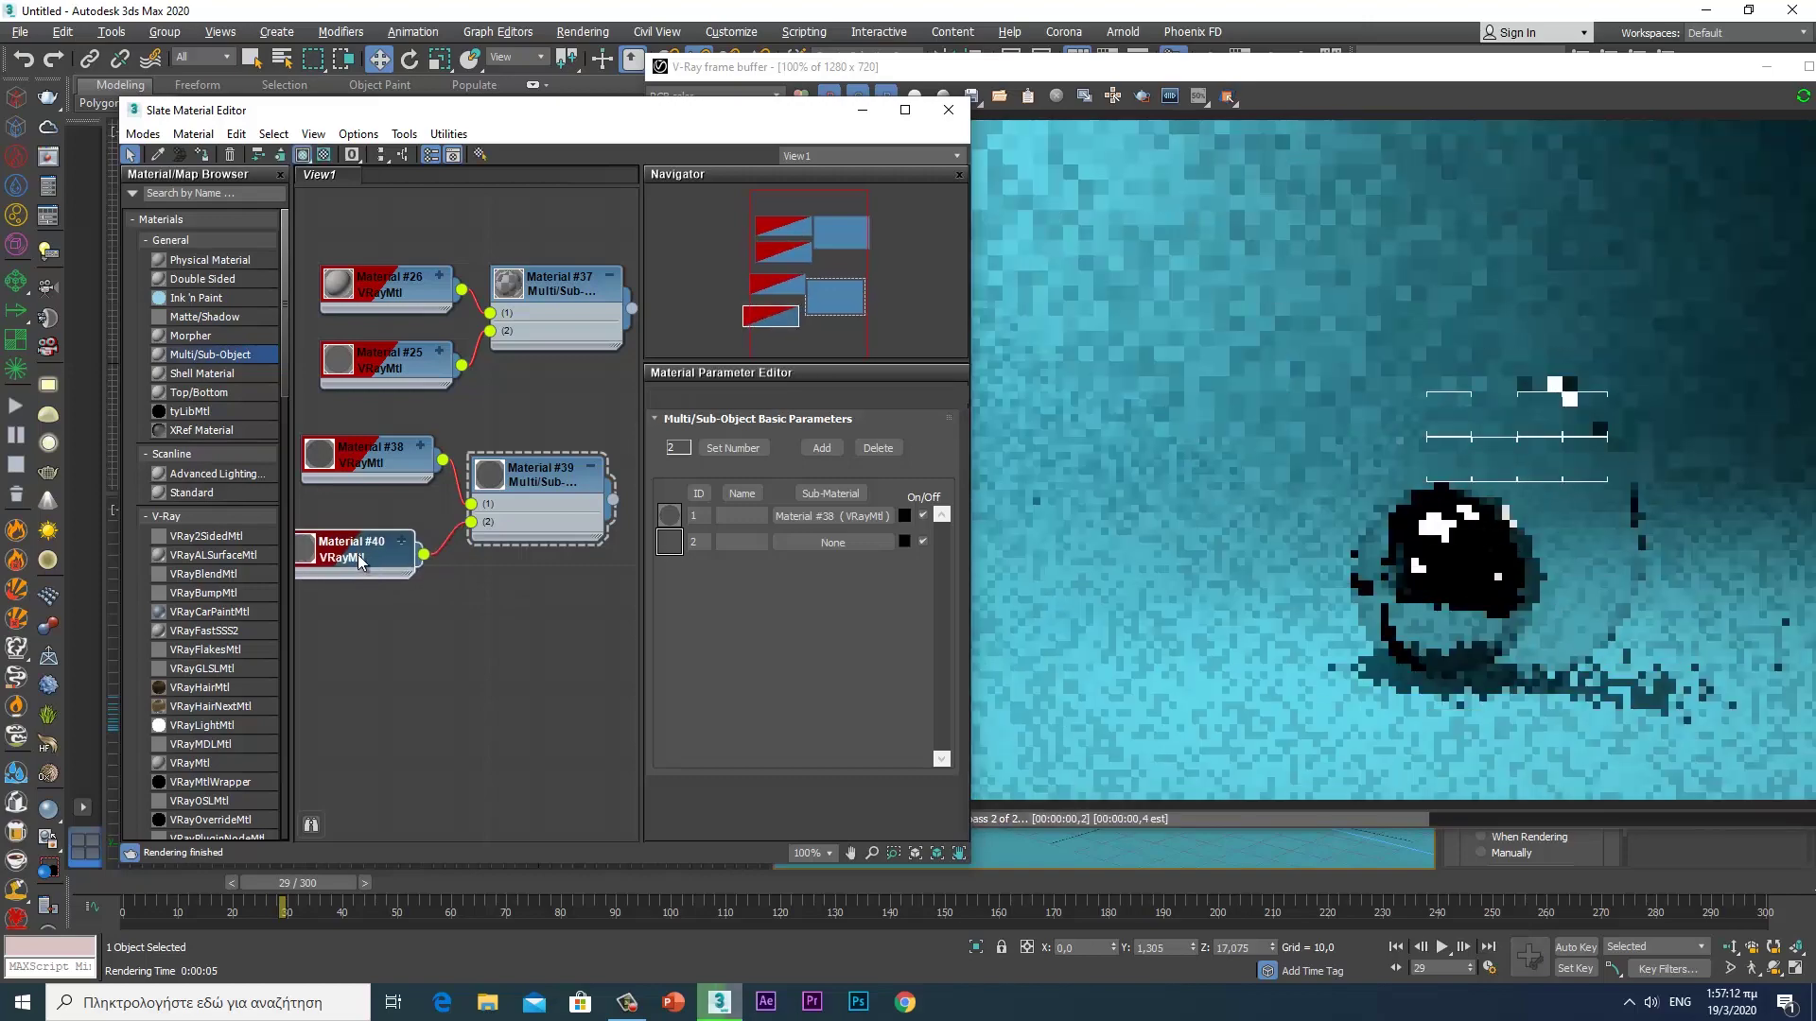
double_click(359, 561)
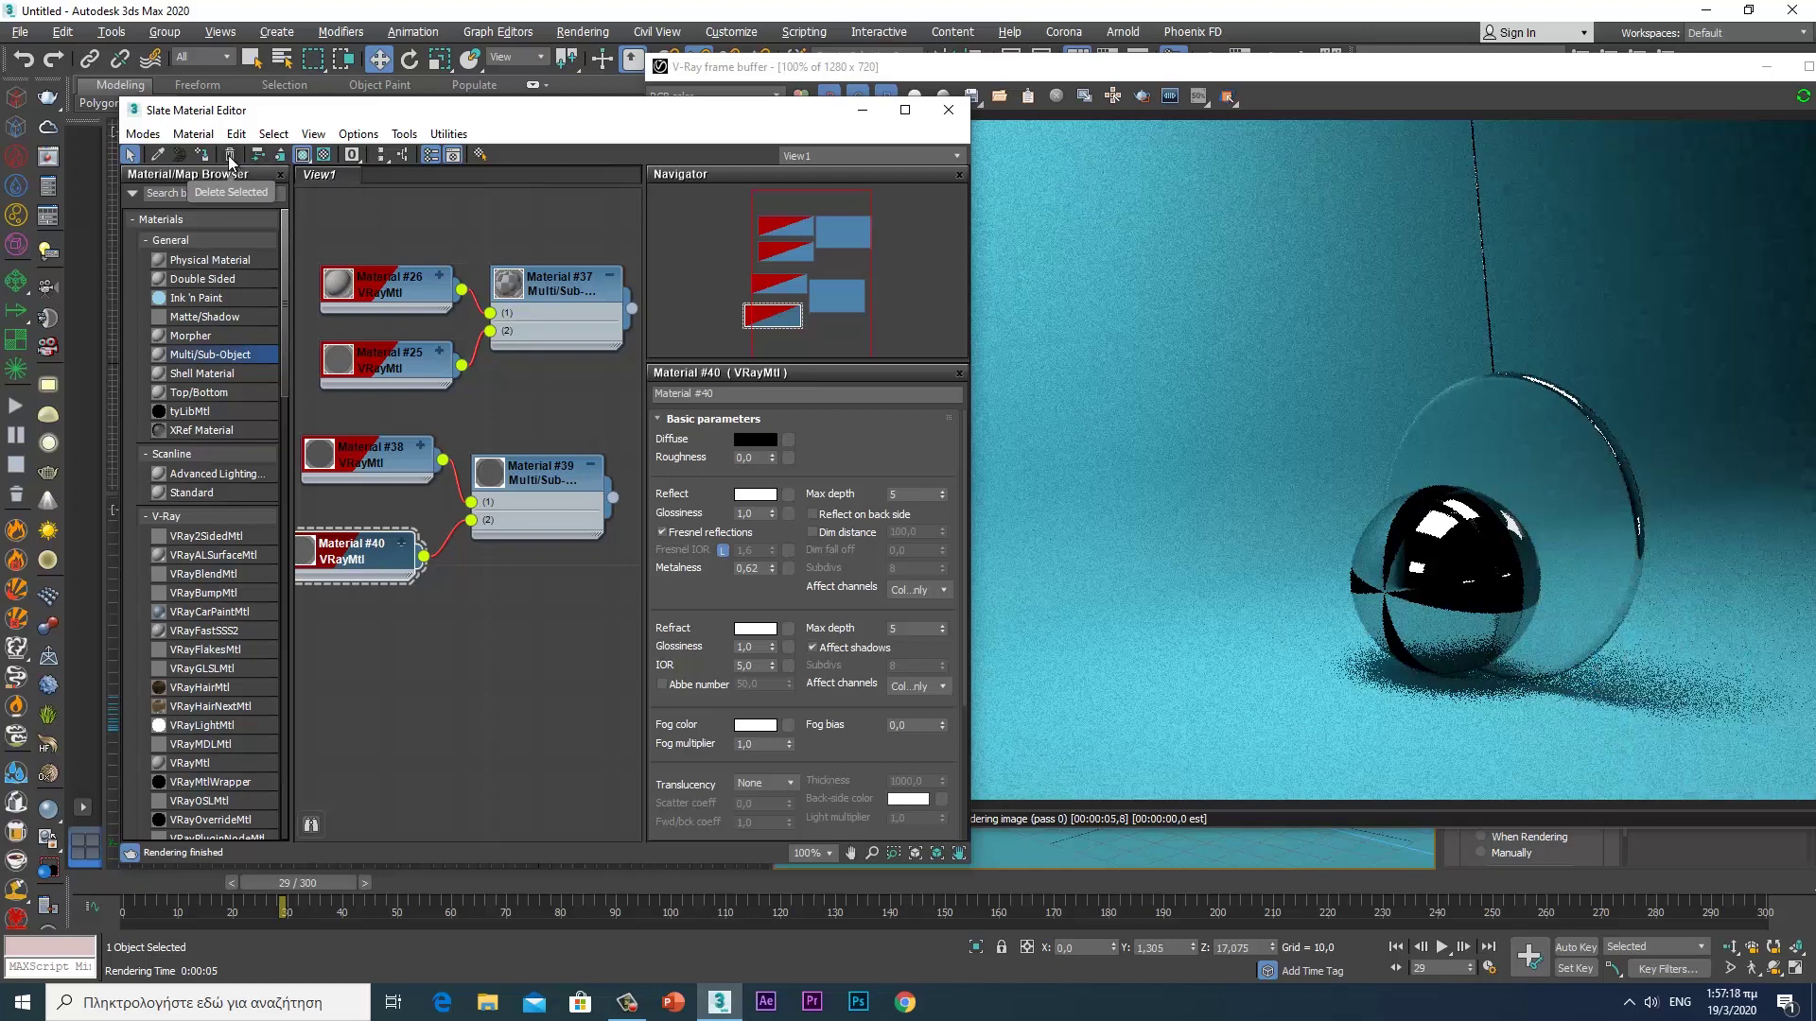
key("Delete")
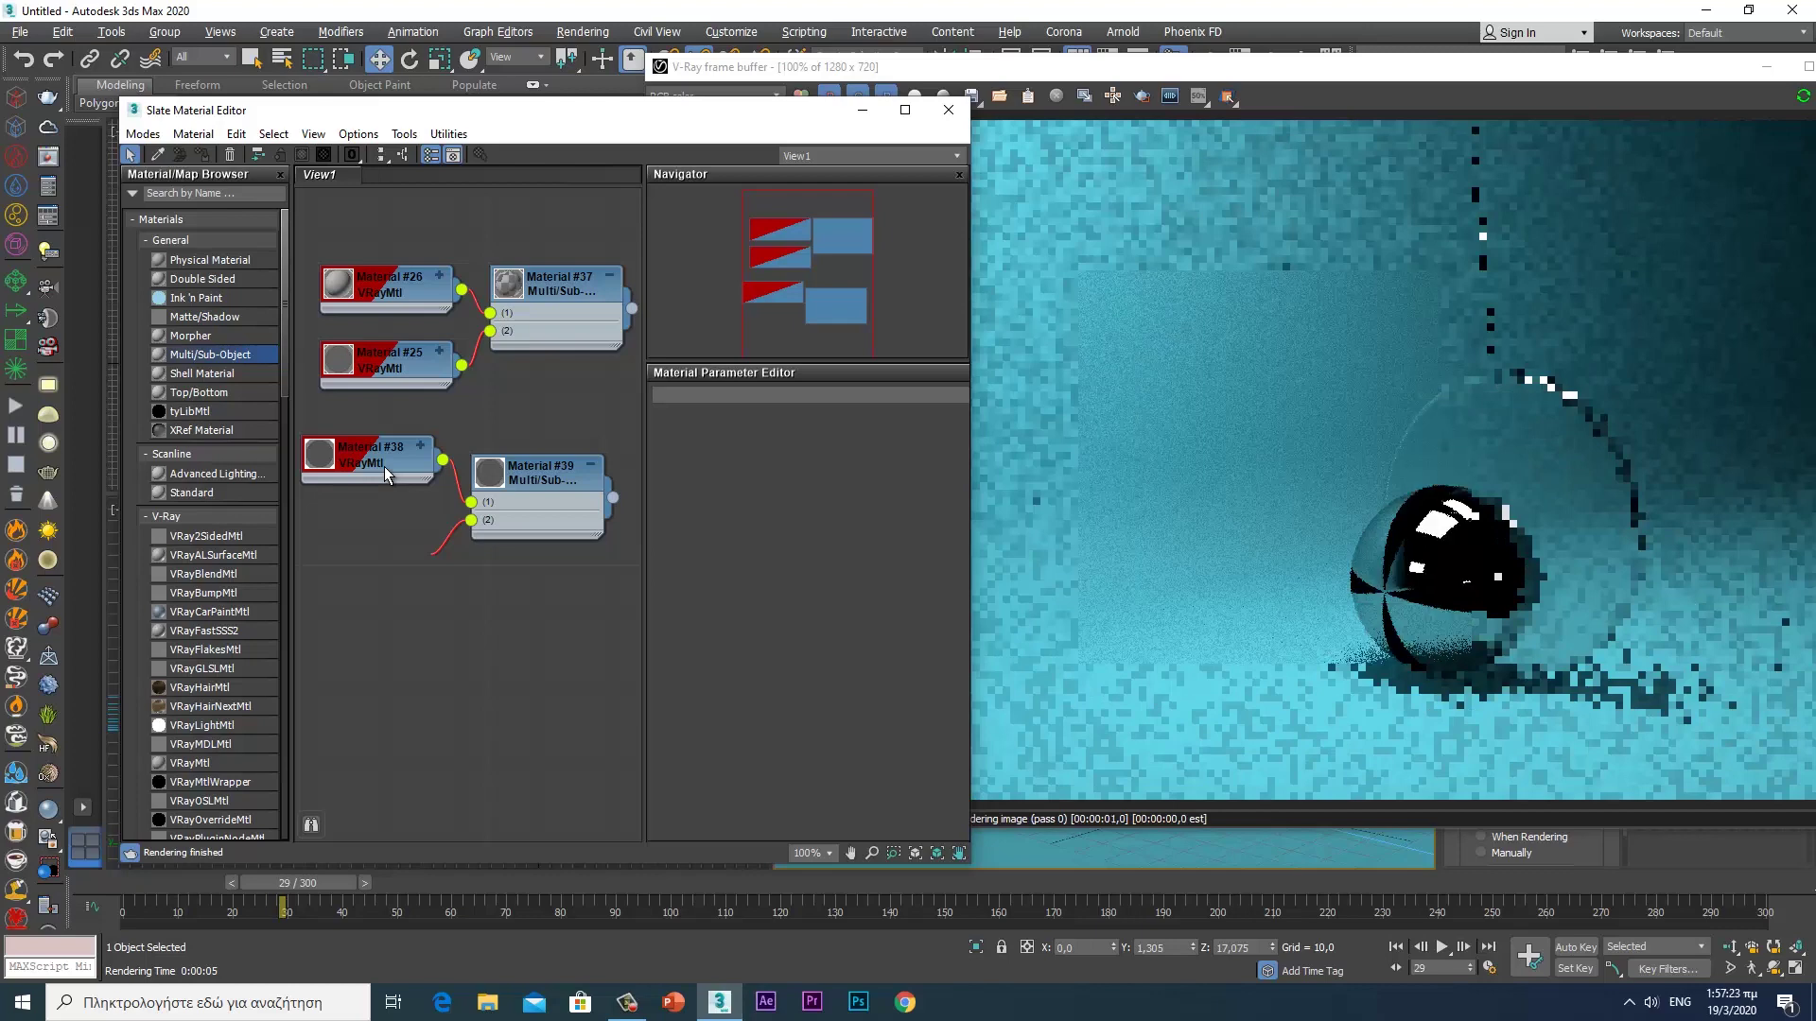
left_click(367, 462)
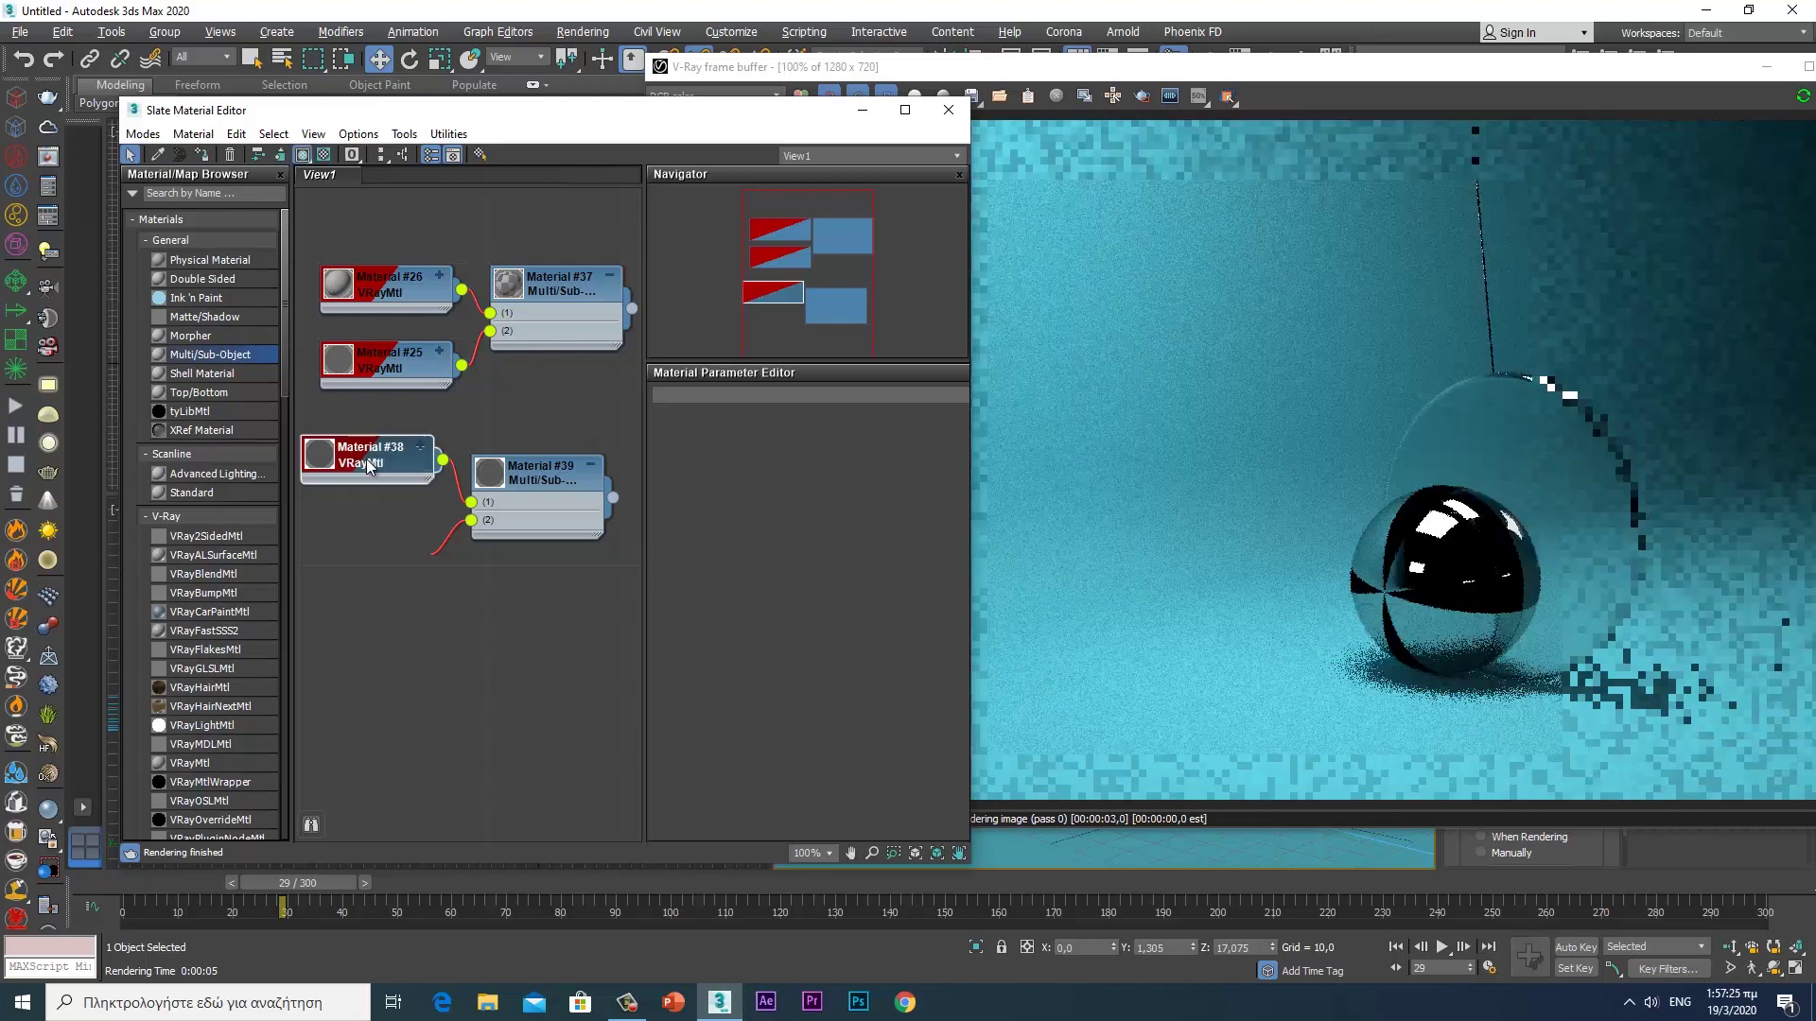
double_click(368, 465)
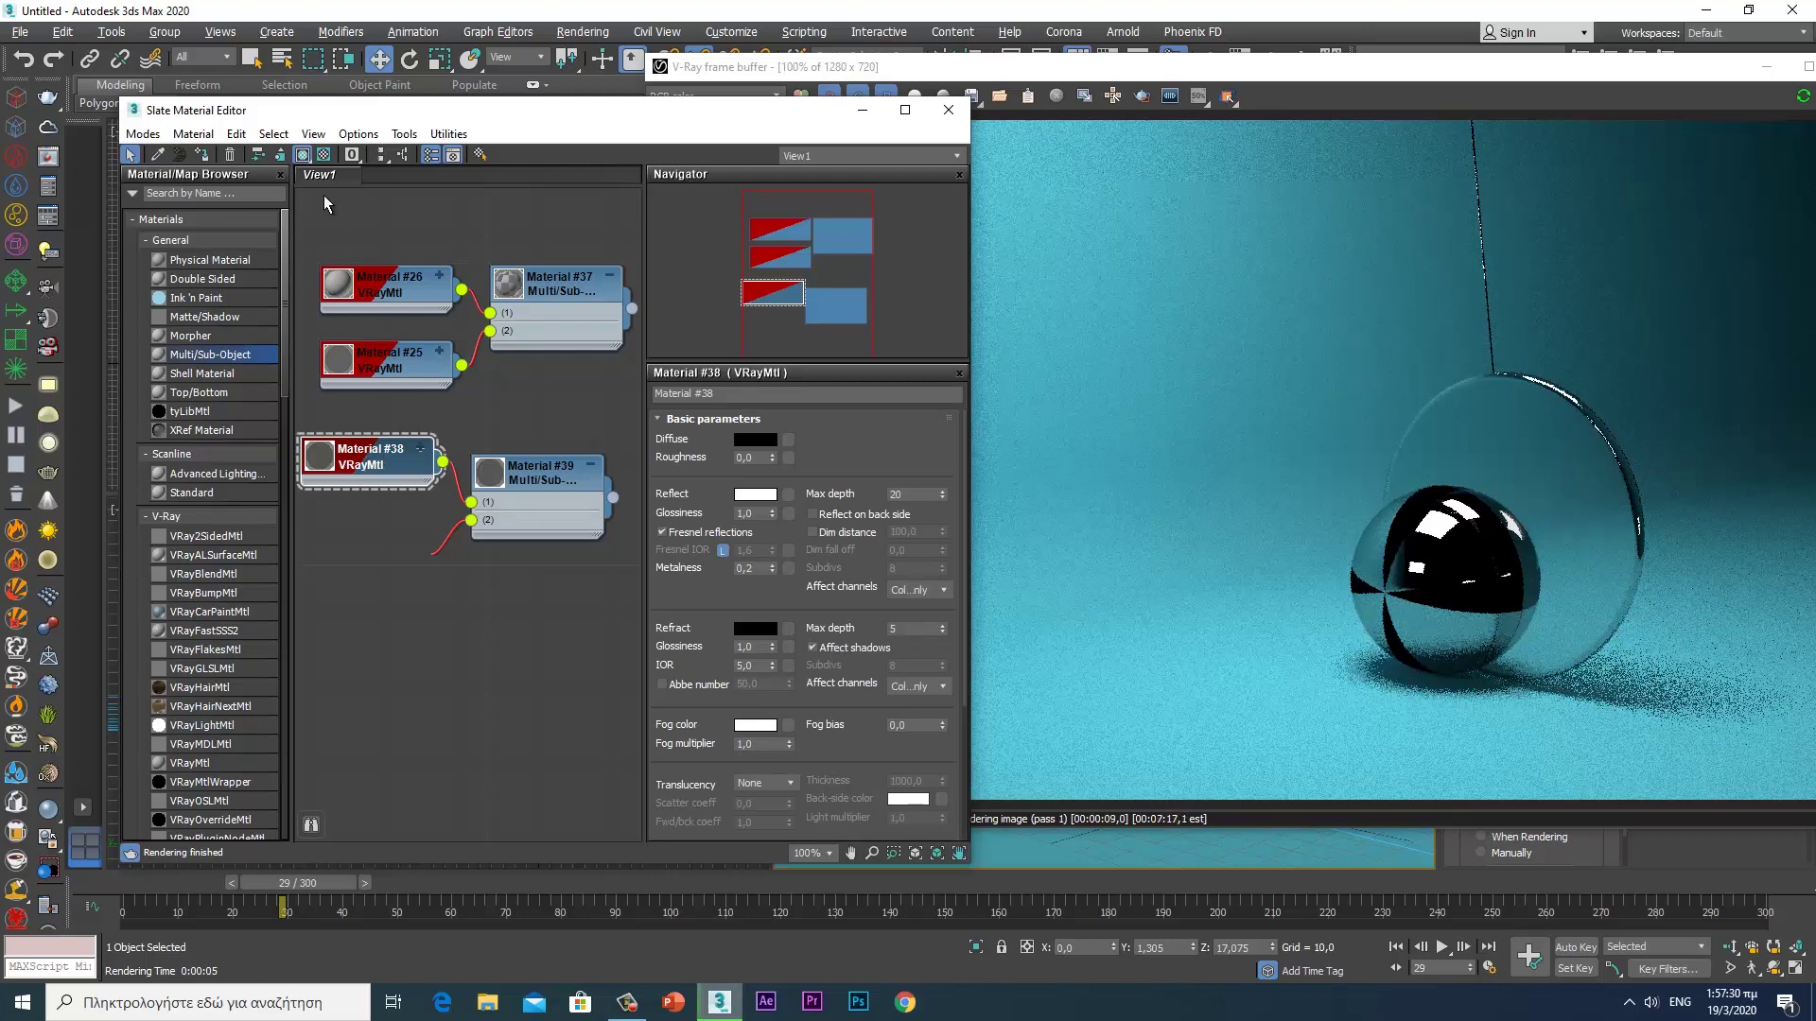
left_click(232, 157)
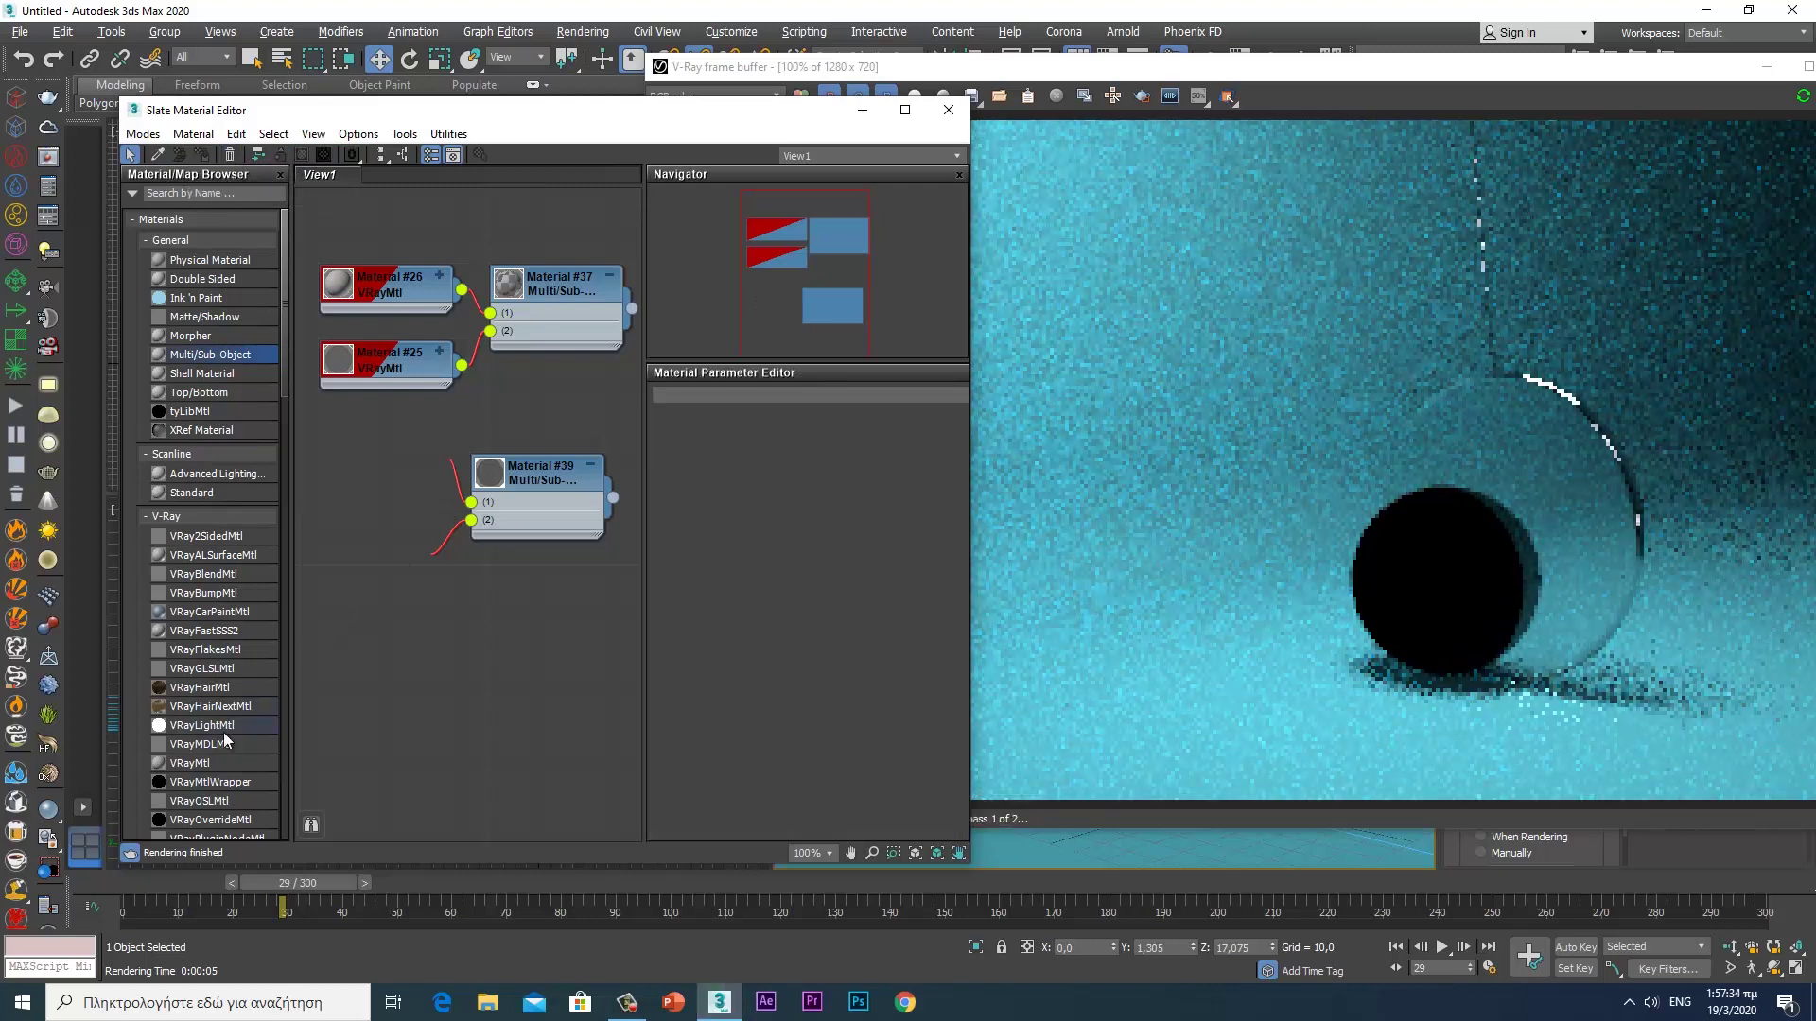
- Add VRayMtl Material #41, collapse it, and wire it into slot 1 of Material #39
left_click_drag(183, 762, 361, 441)
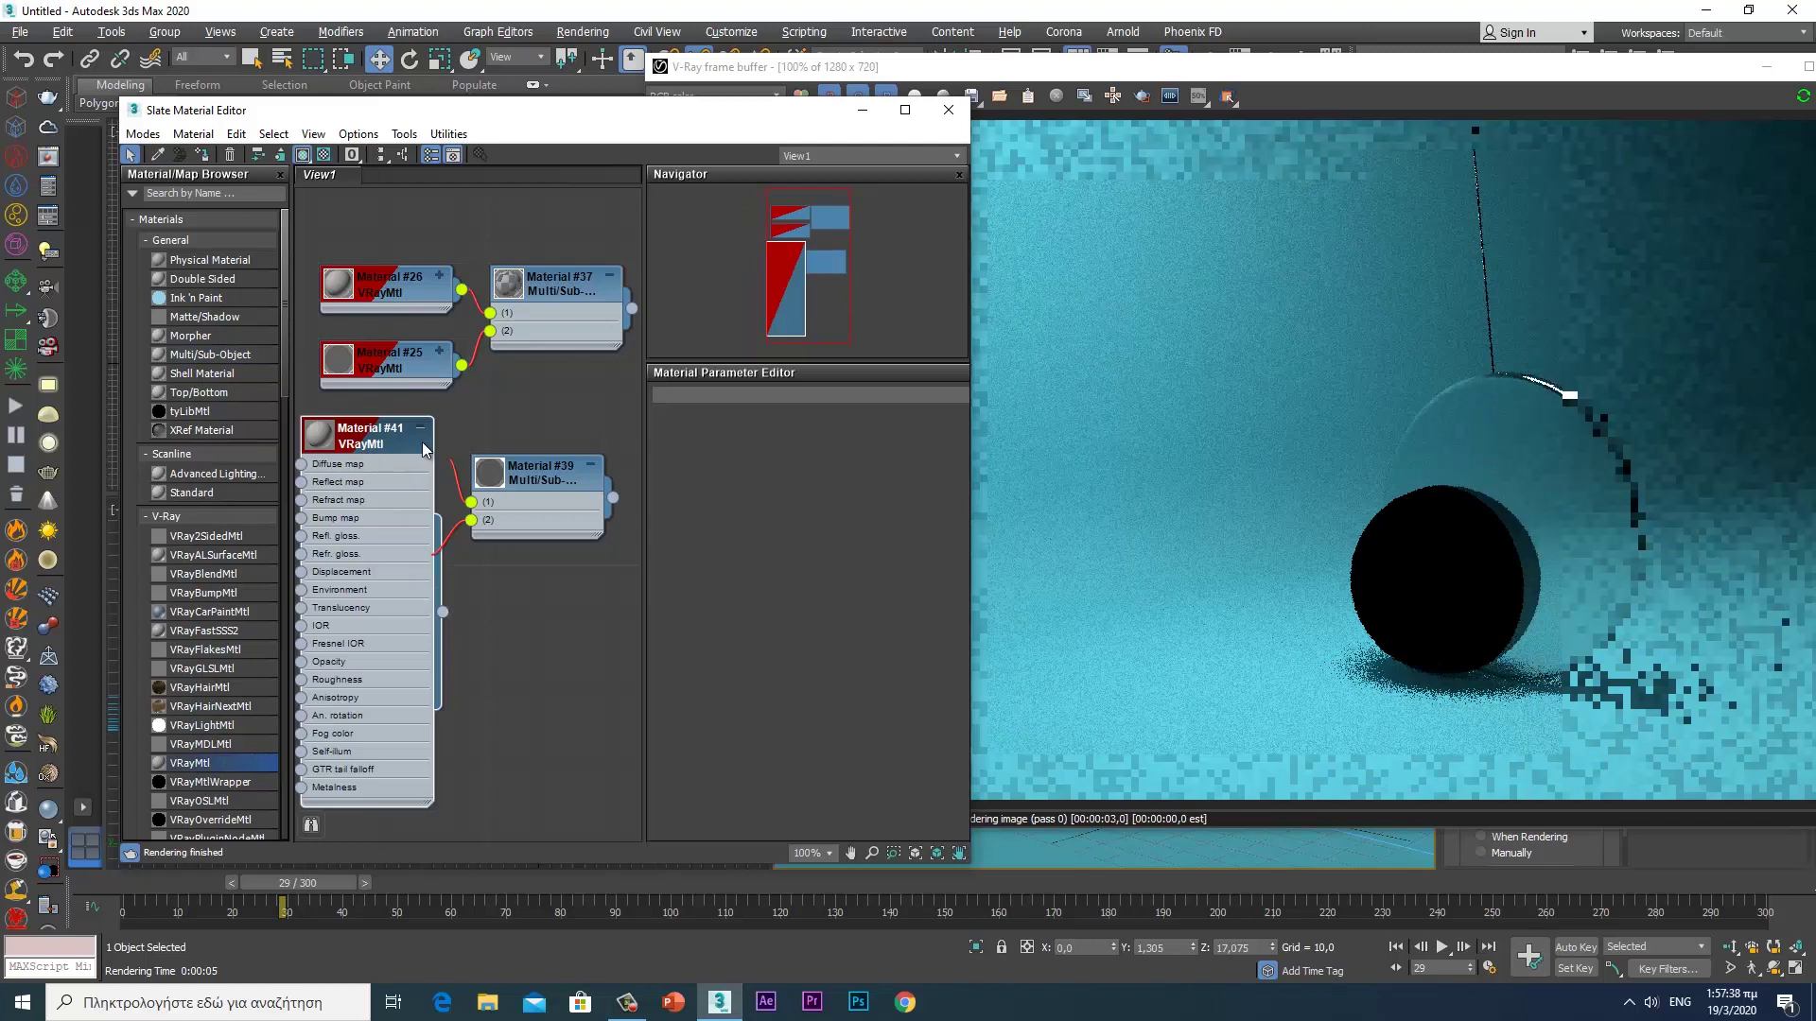
left_click(421, 428)
left_click_drag(442, 447, 443, 441)
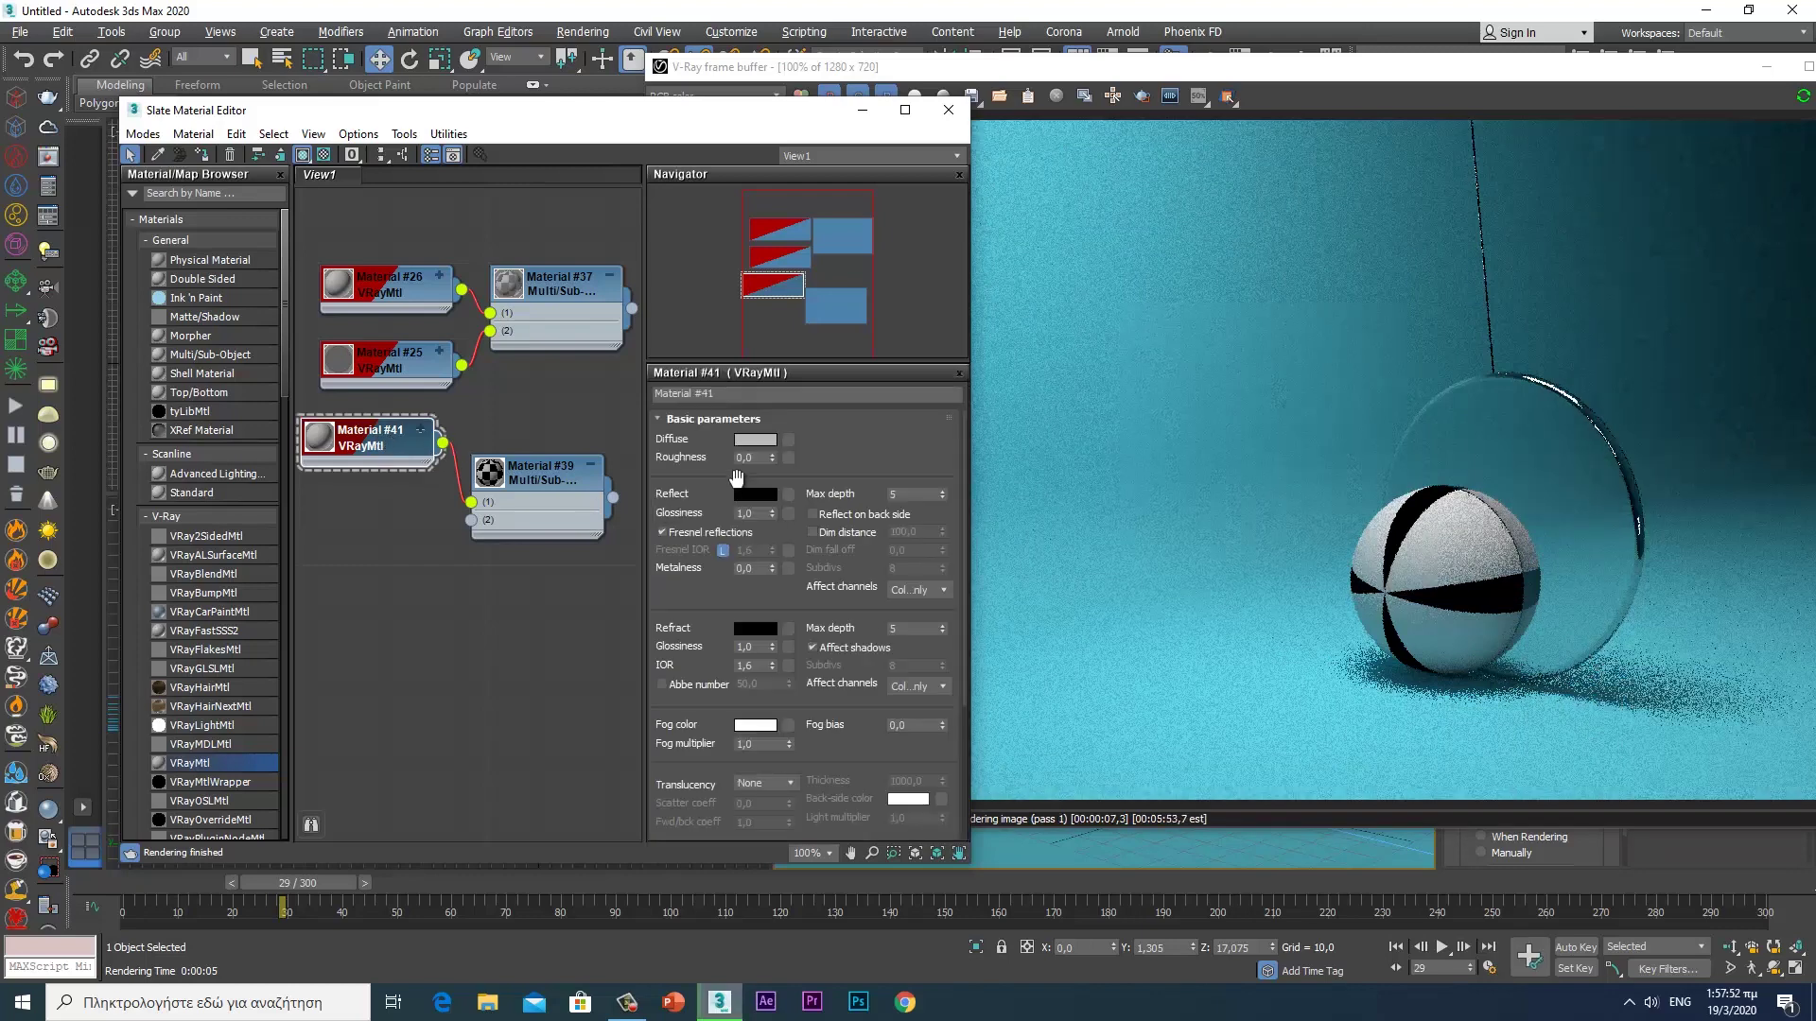
left_click(754, 440)
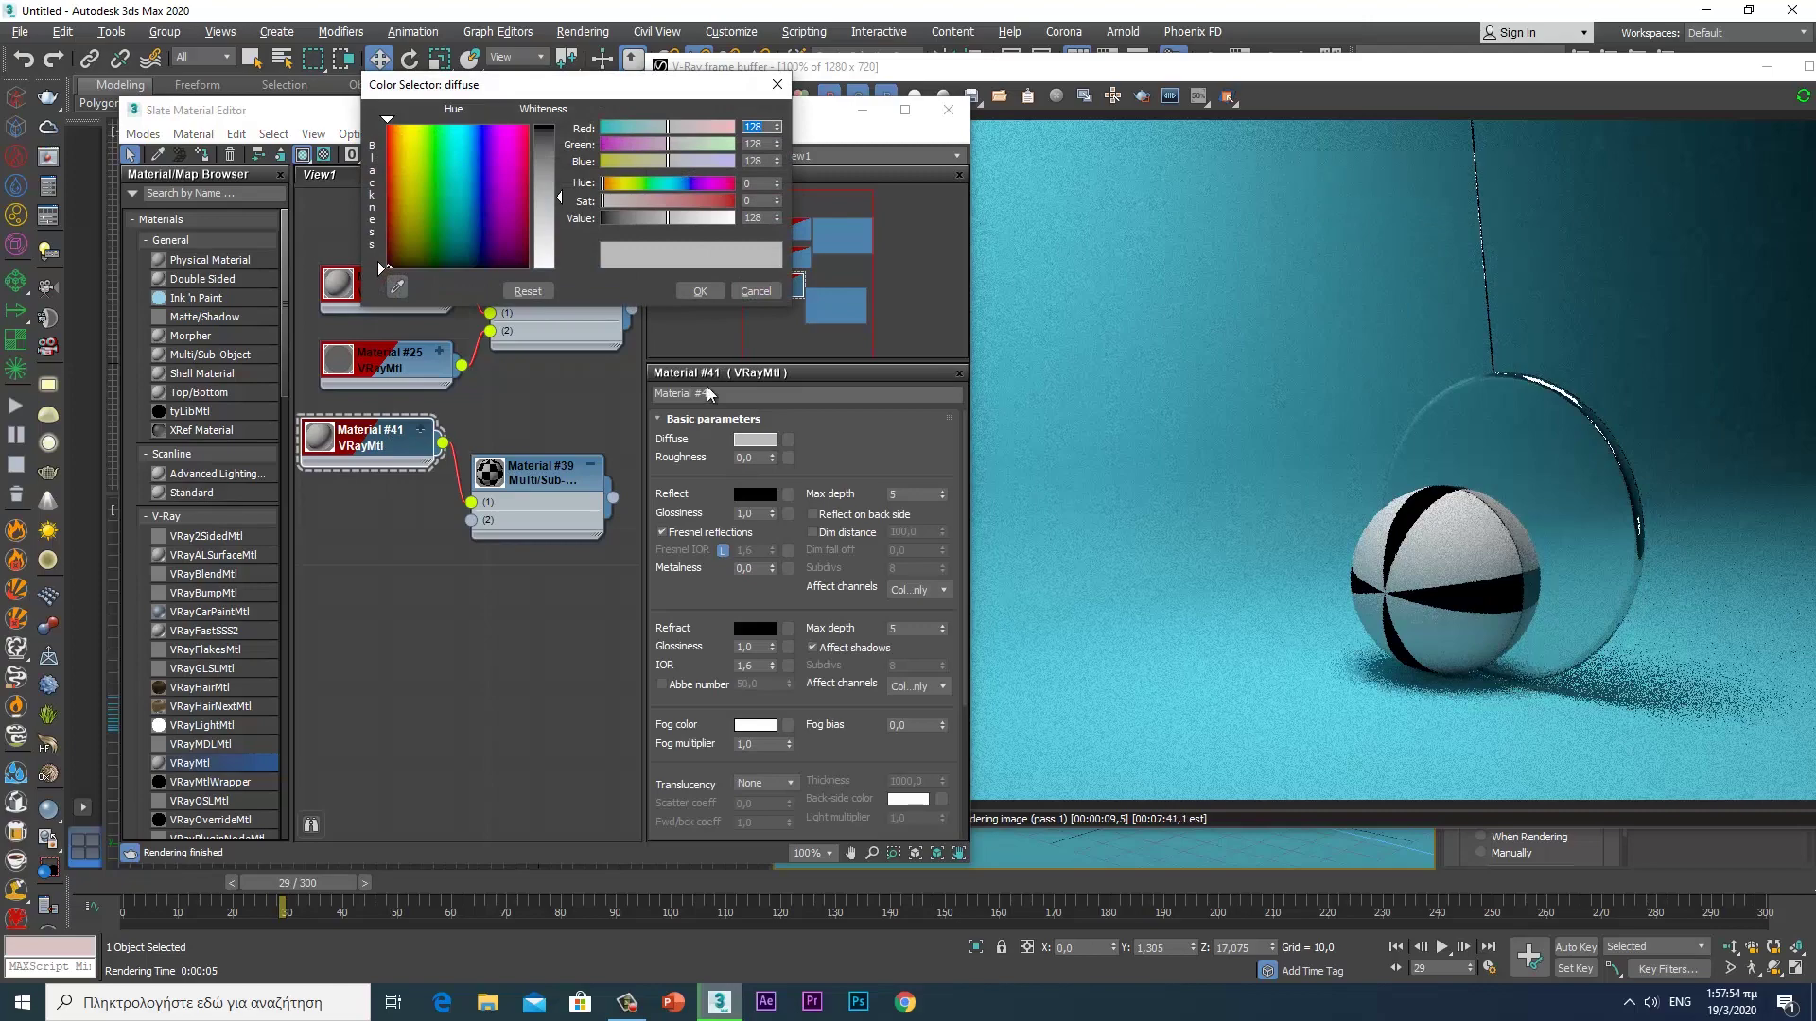
- Set Material #41's diffuse colour to a saturated, slightly softened orange
mouse_move(552, 228)
left_mouse_down()
mouse_move(550, 262)
mouse_move(549, 148)
left_mouse_up()
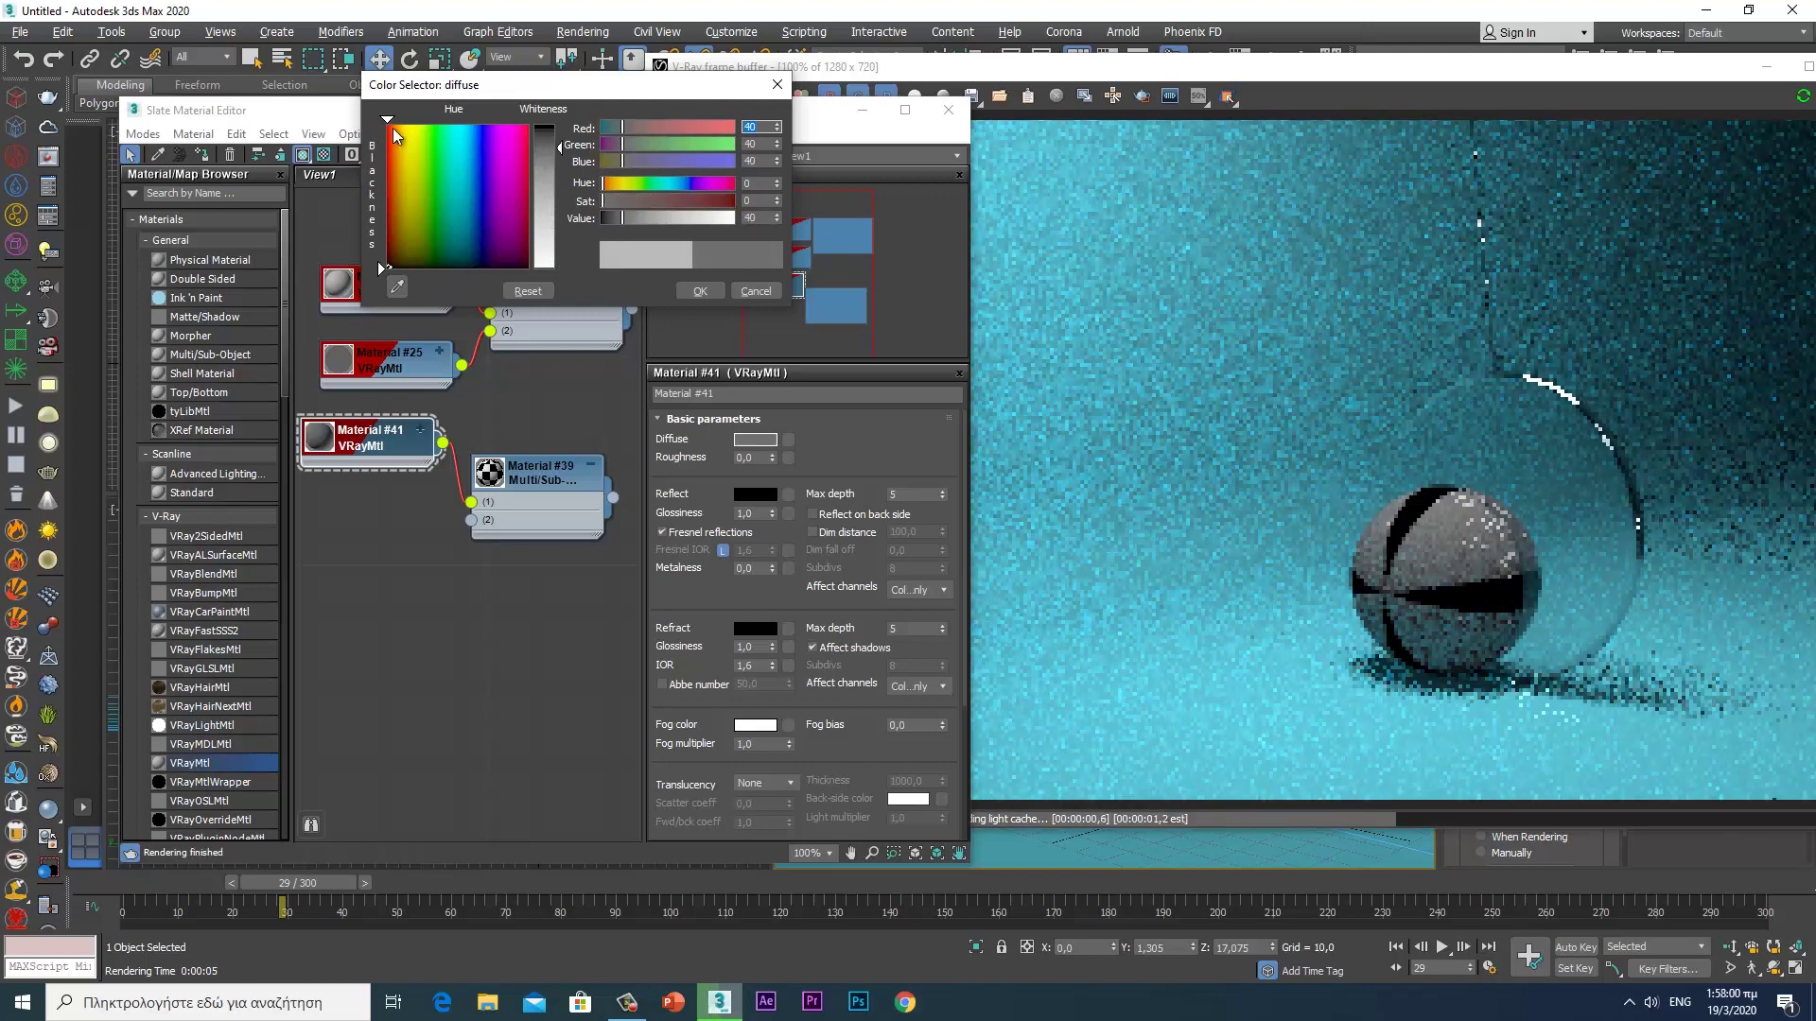
left_click(396, 126)
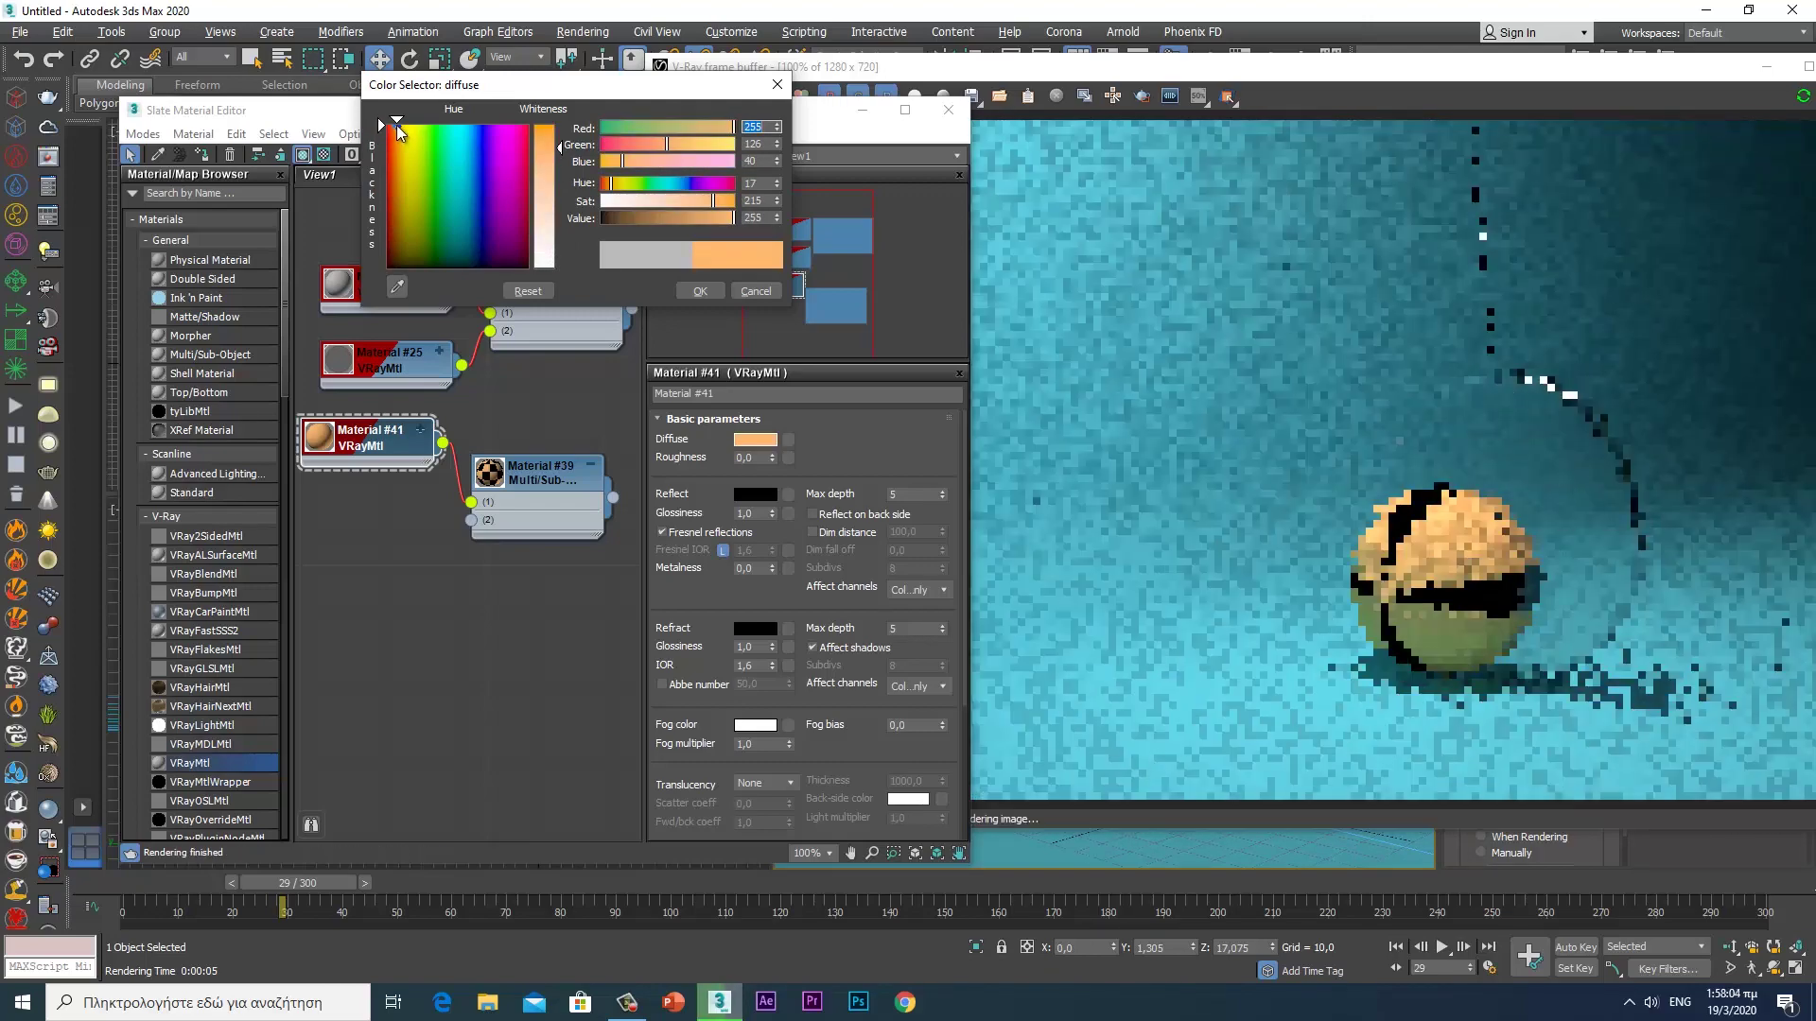
left_click_drag(546, 147, 546, 124)
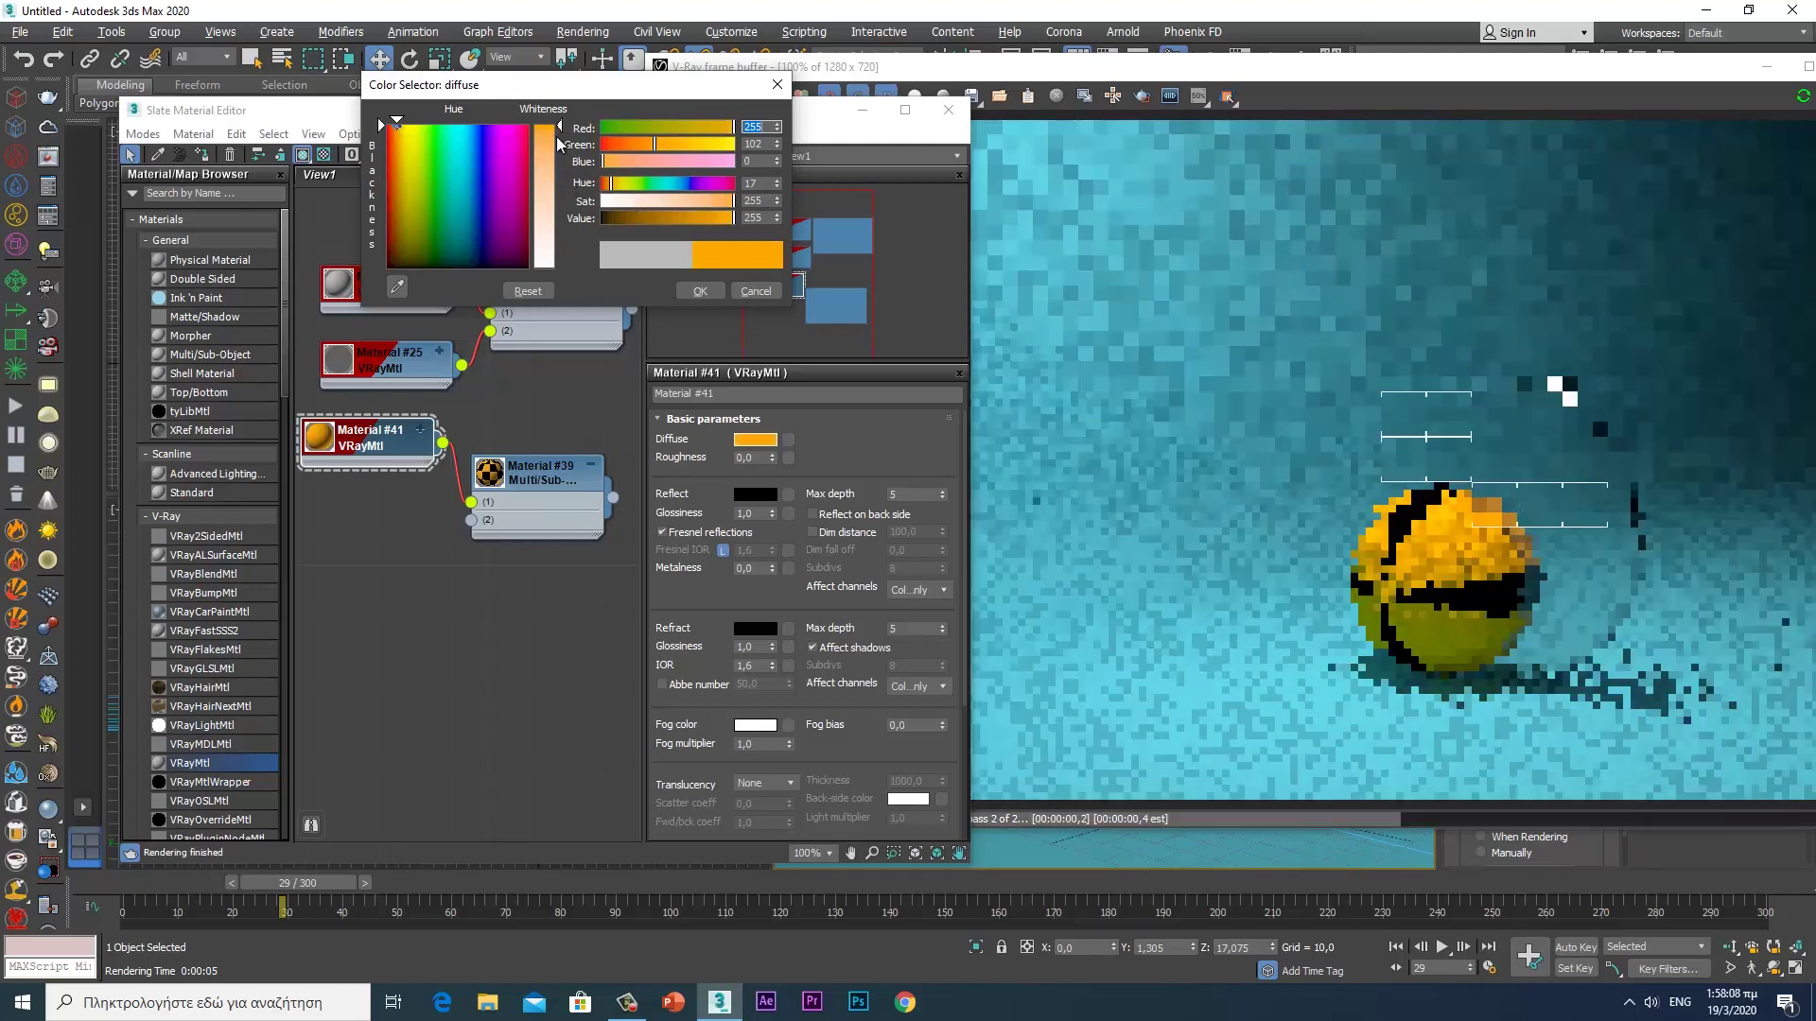
left_click_drag(558, 125, 558, 131)
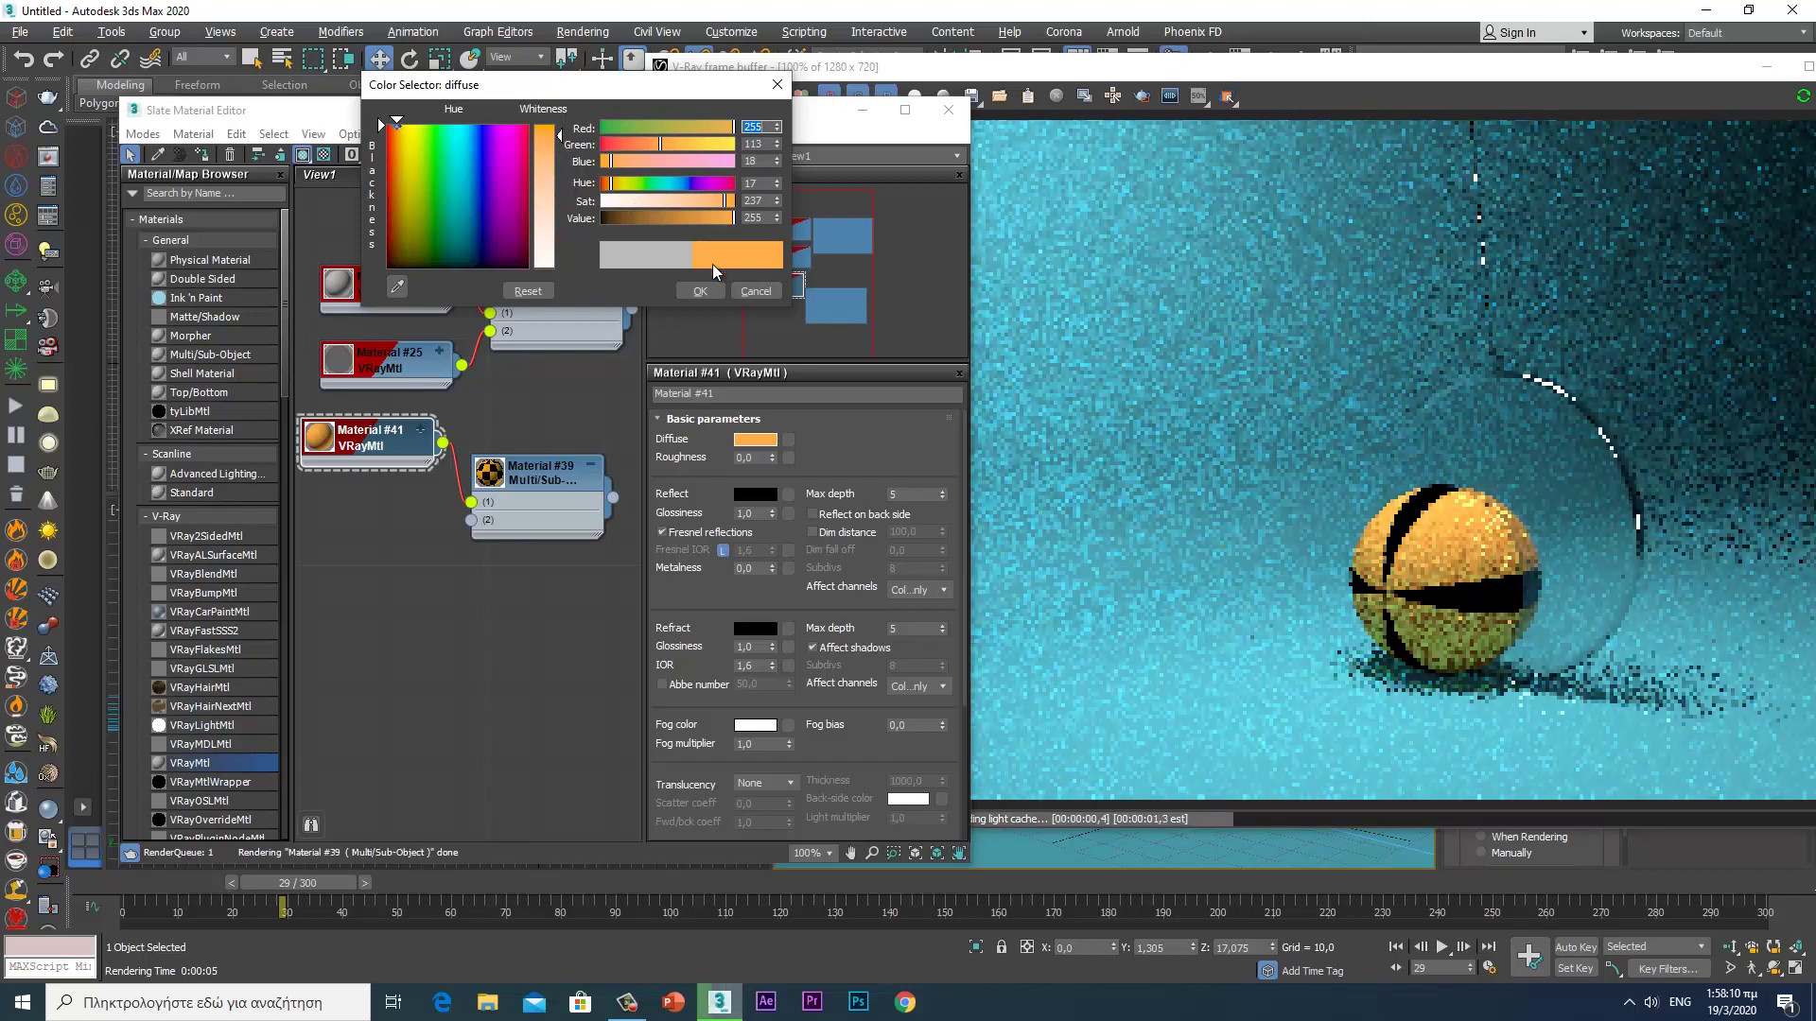
left_click(700, 290)
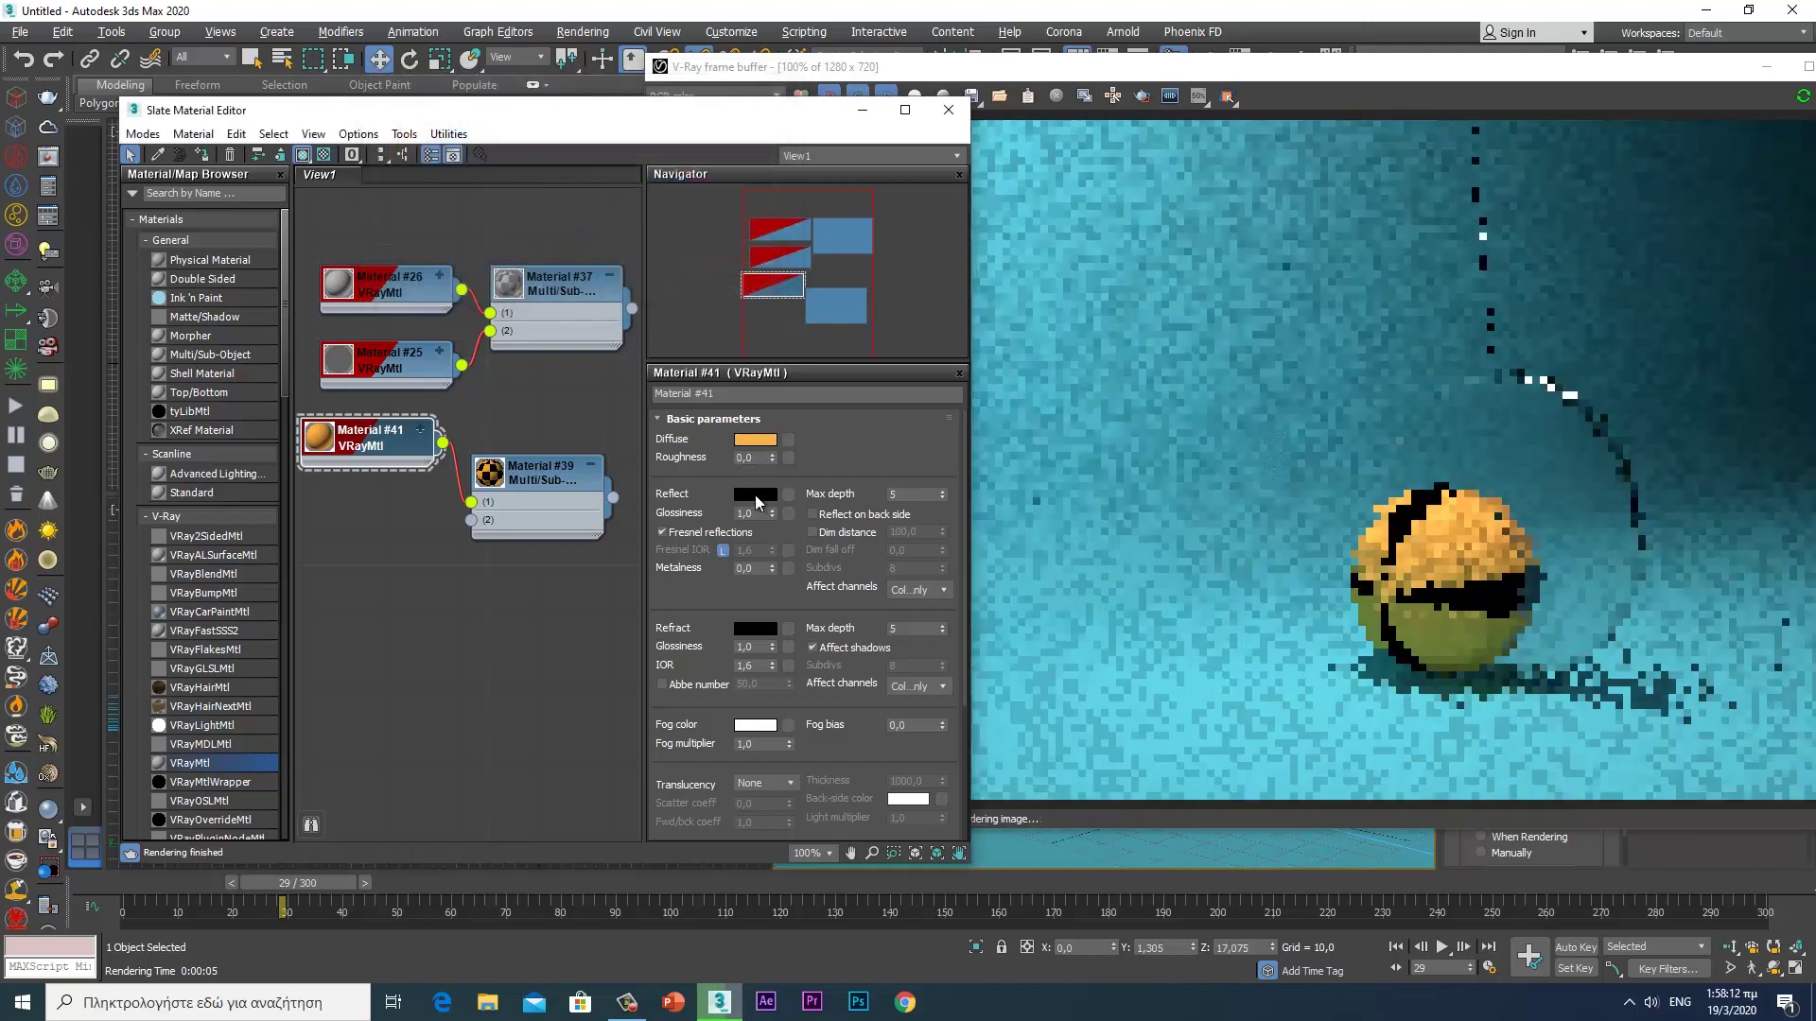
- Give Material #41 a dark grey reflection with max depth 20, then clone it as Material #42
left_click(756, 495)
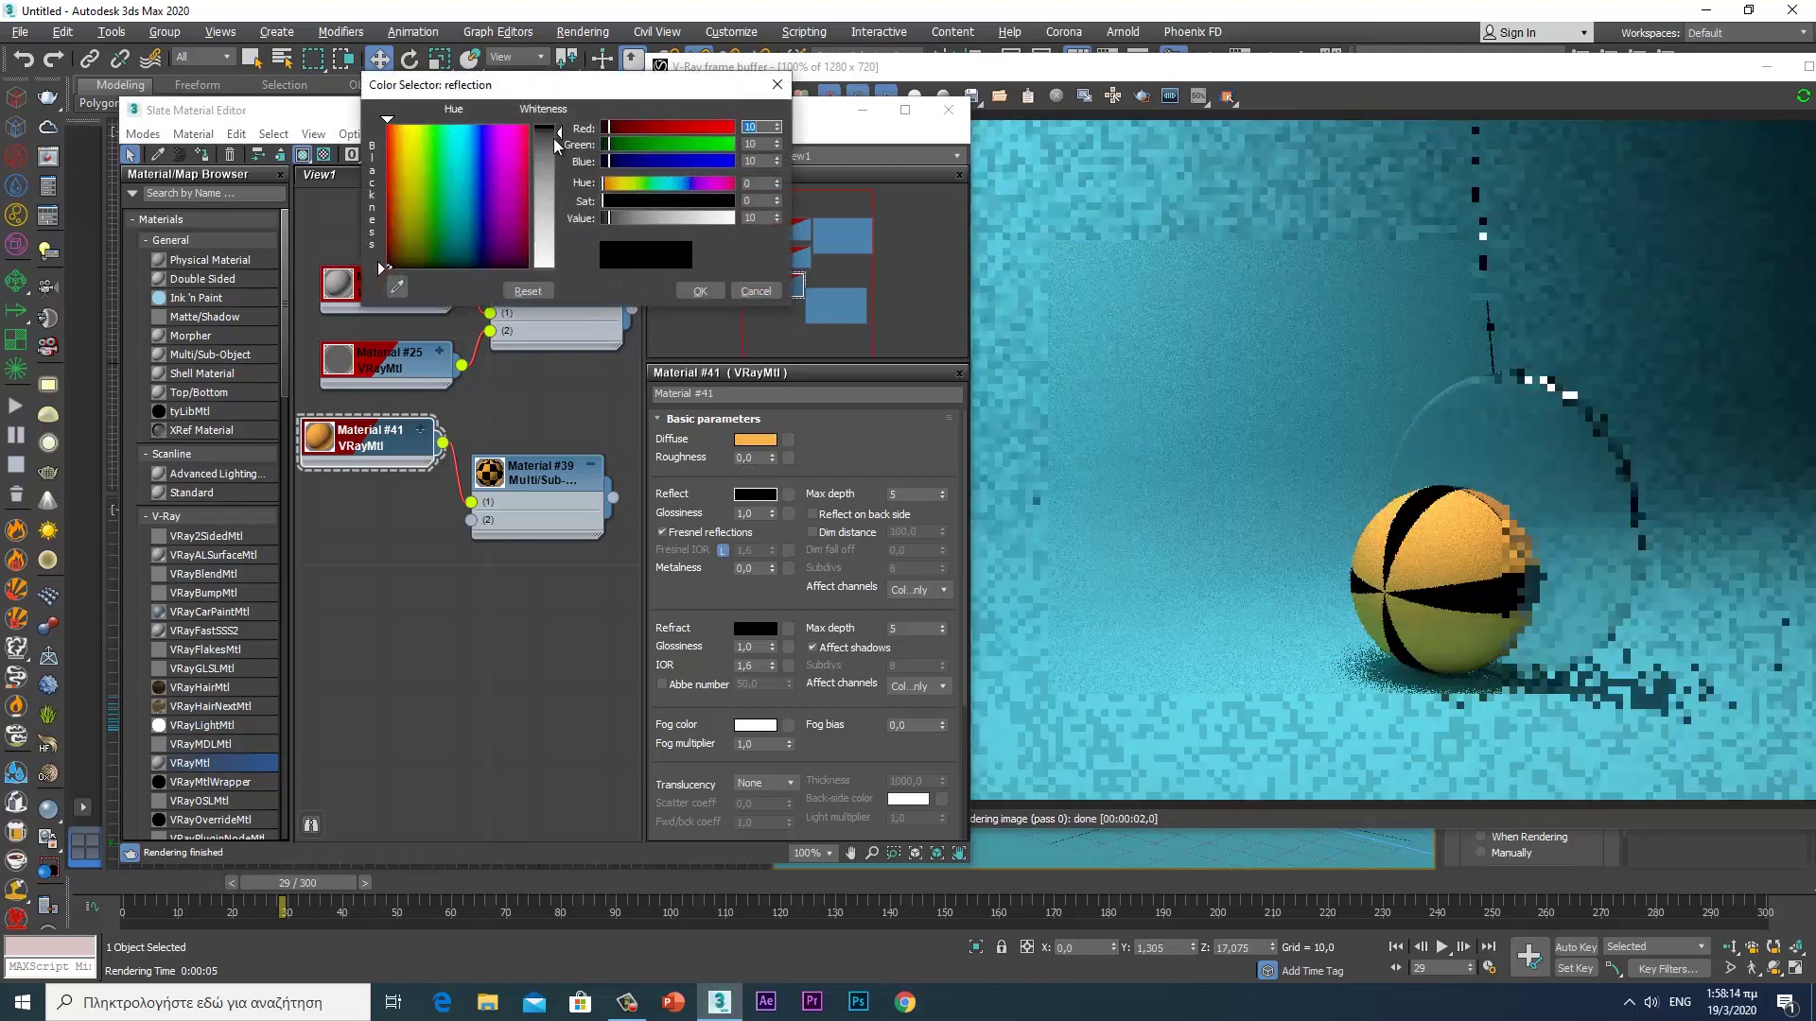
left_click(556, 143)
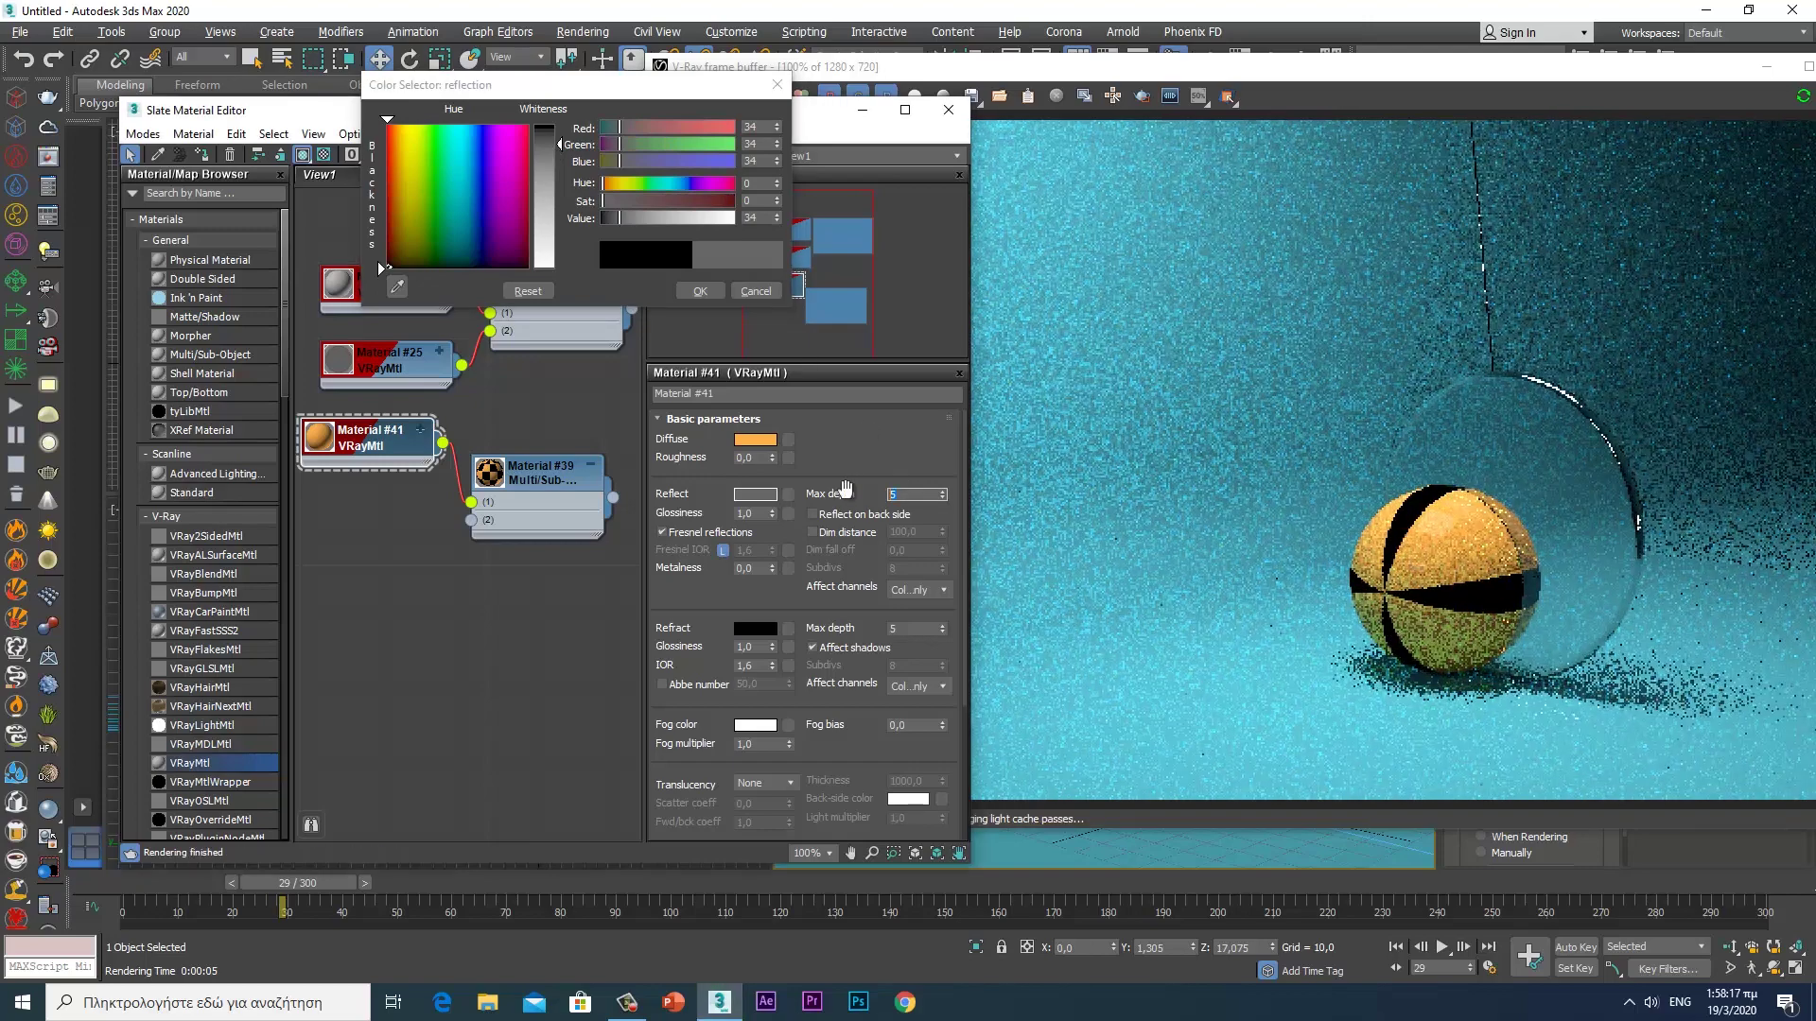
type("20")
key("Return")
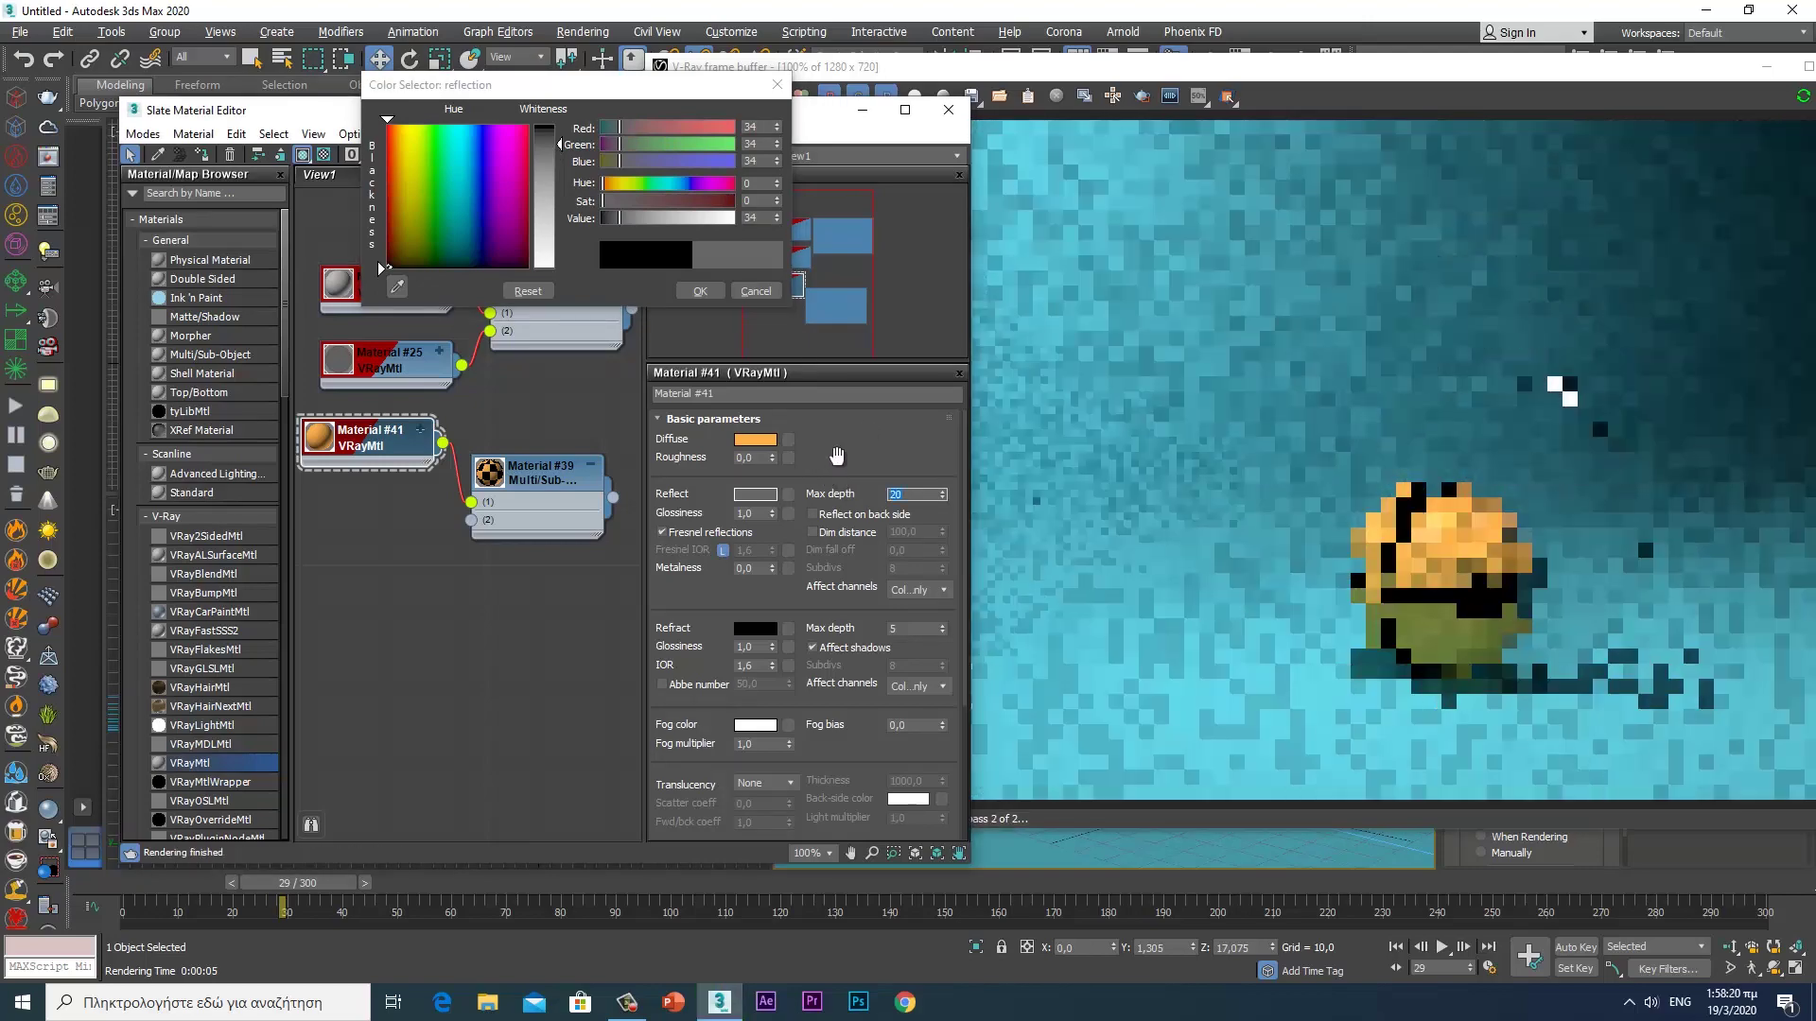
left_click(697, 292)
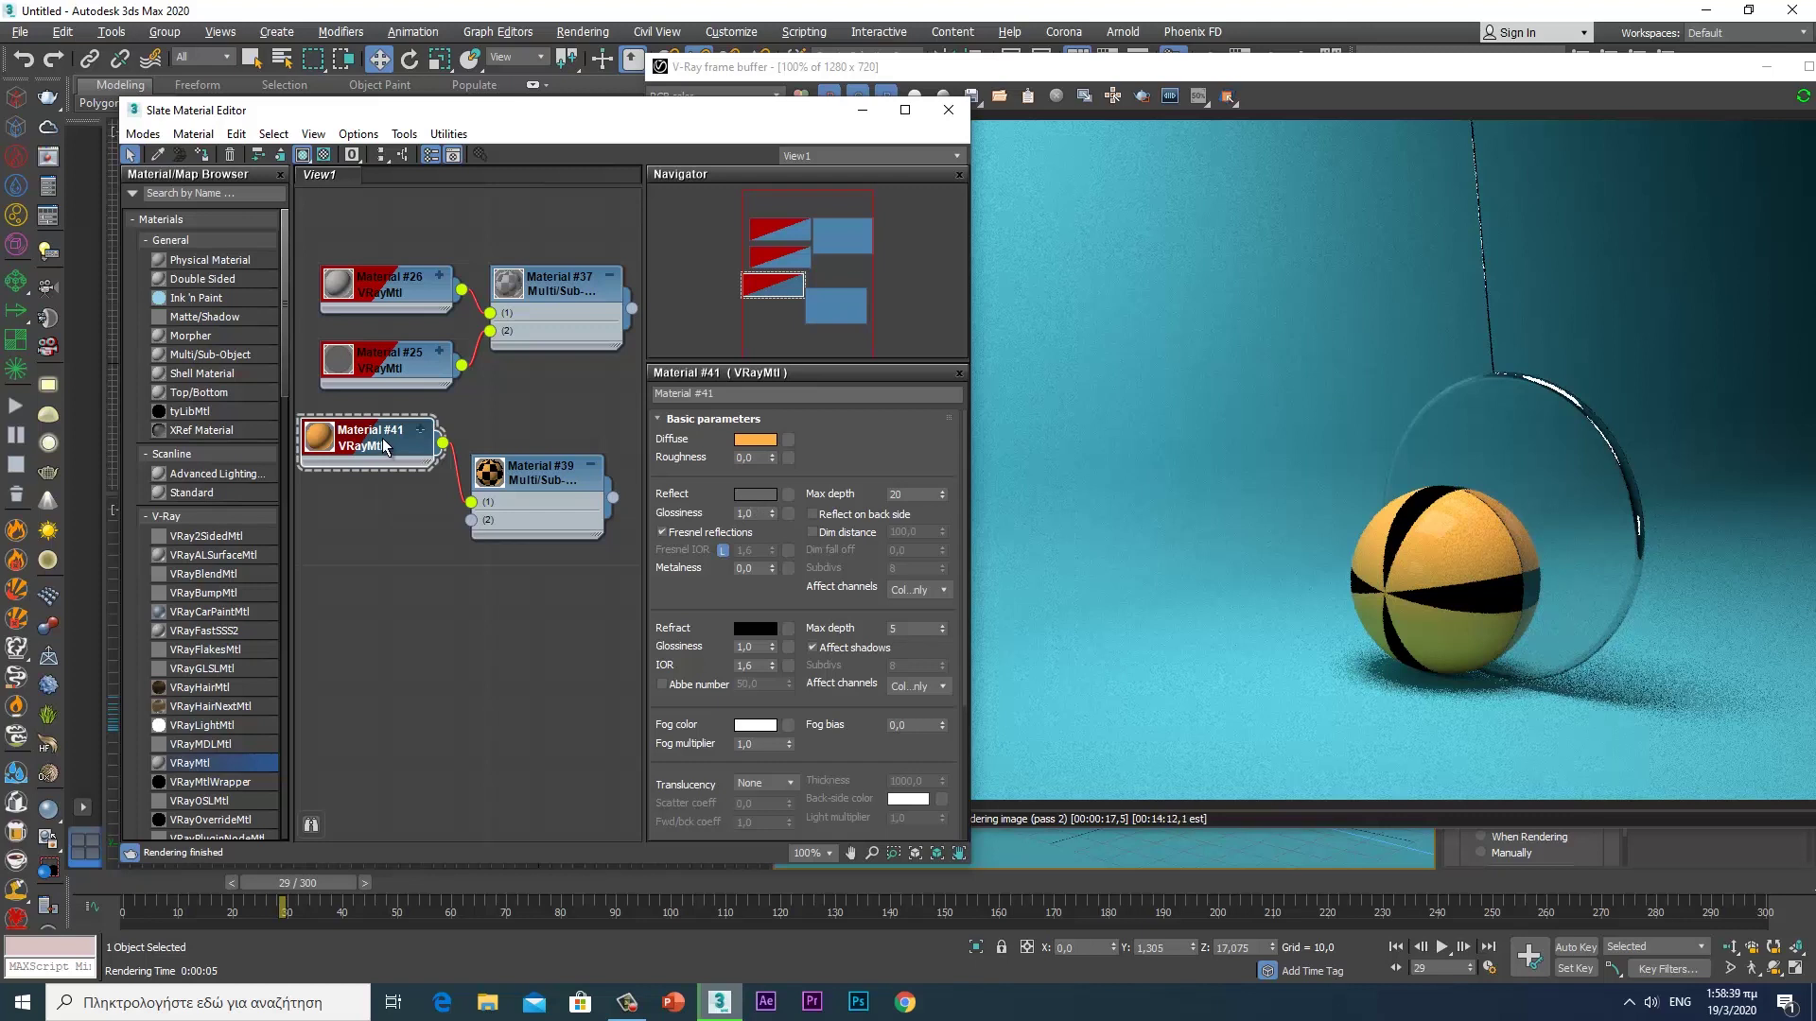
left_click_drag(383, 452, 376, 537, "shift")
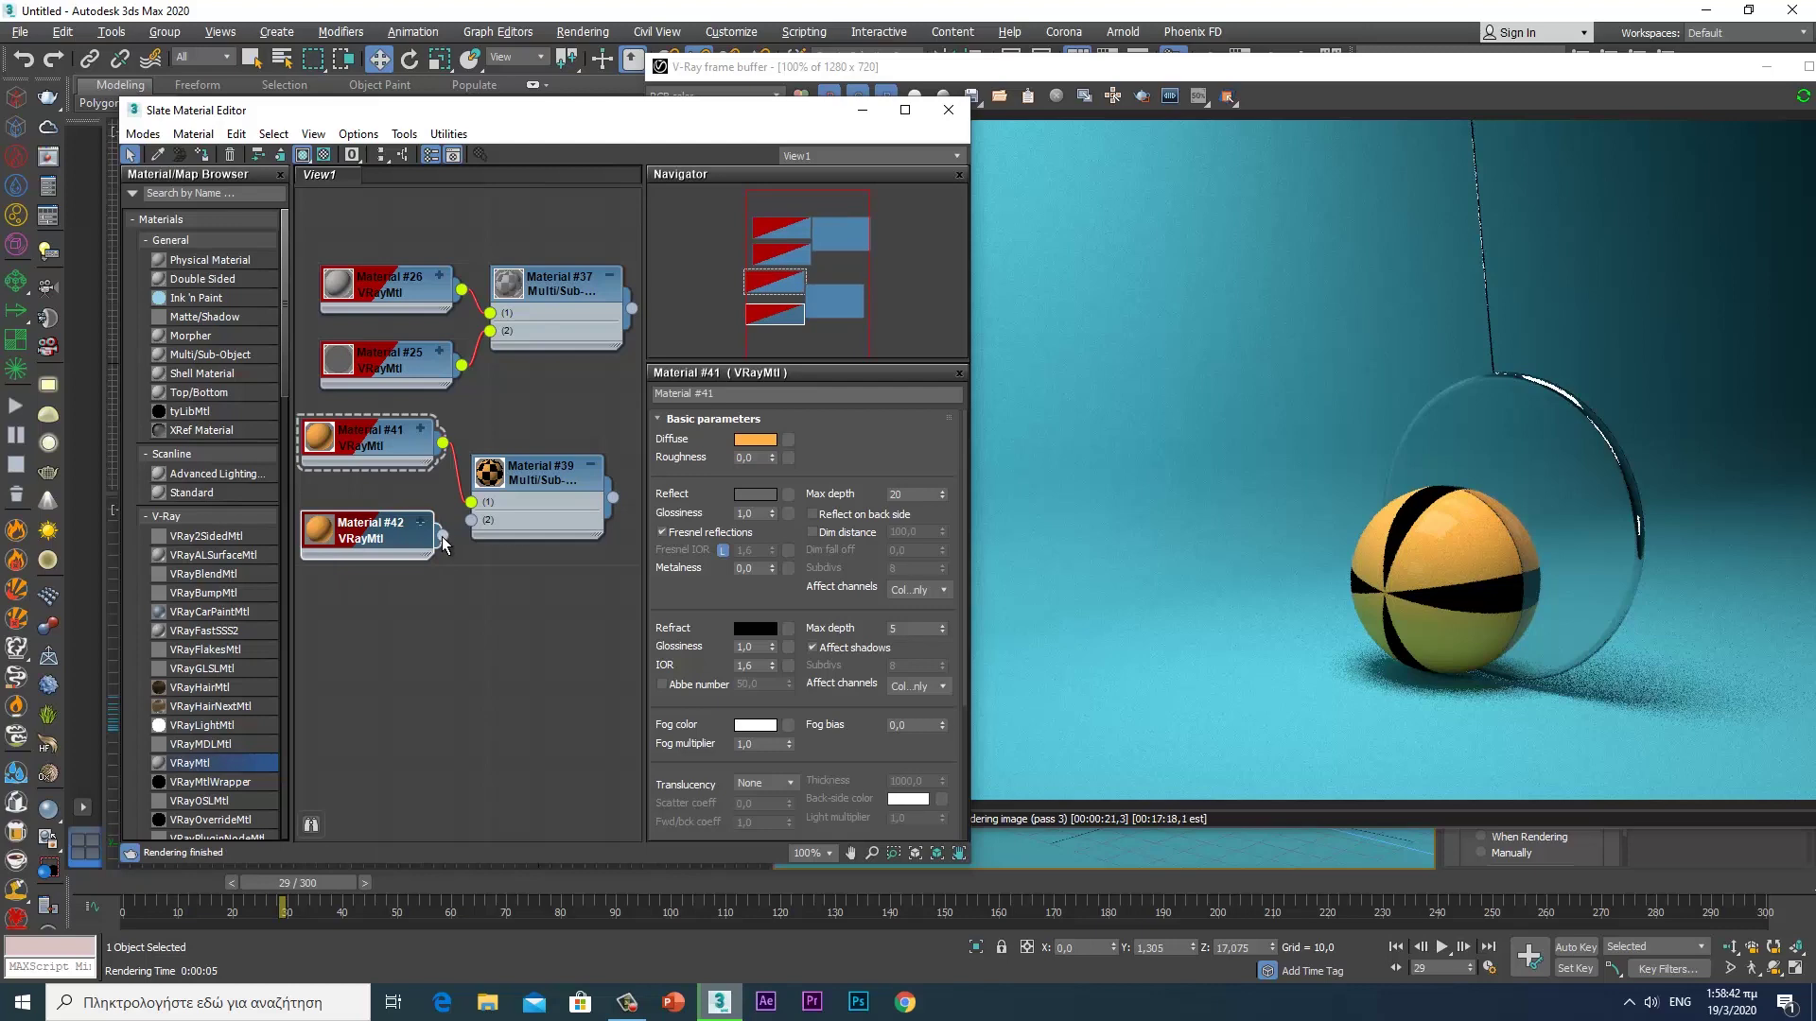
- Wire Material #42 into slot 2 of Material #39 and set a saturated, darker orange diffuse
left_click_drag(468, 523, 471, 520)
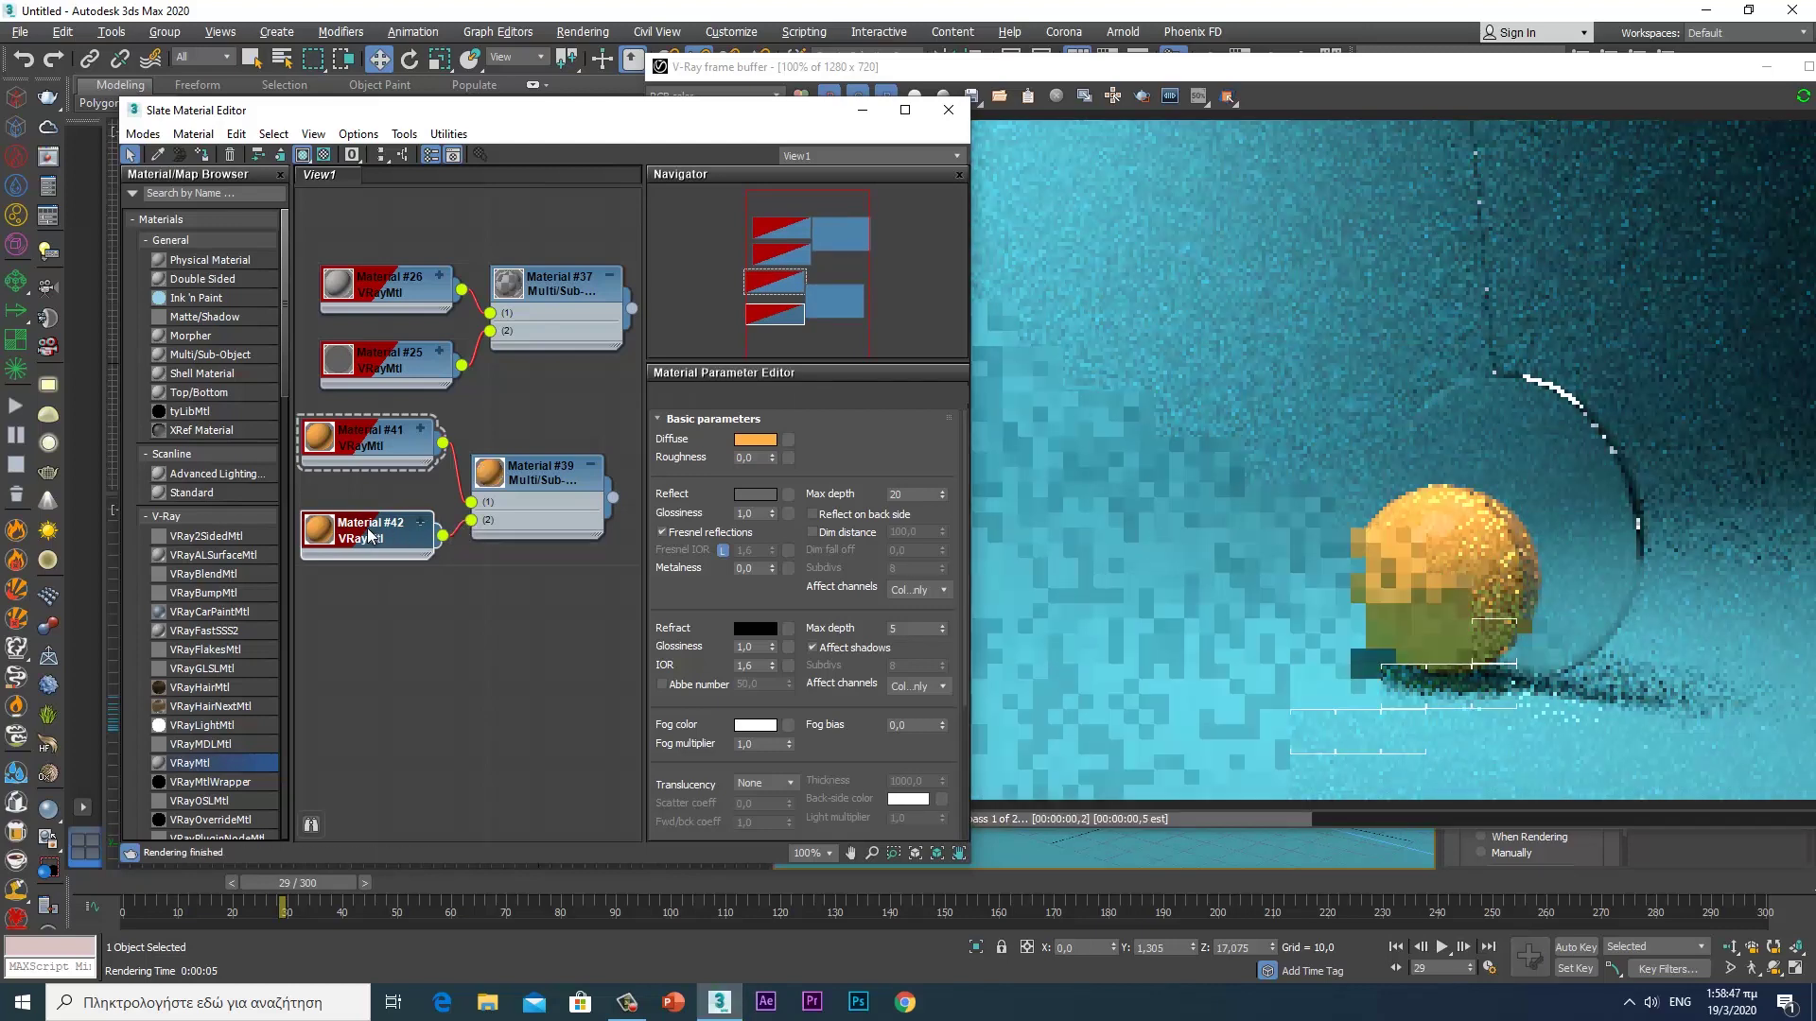
double_click(369, 537)
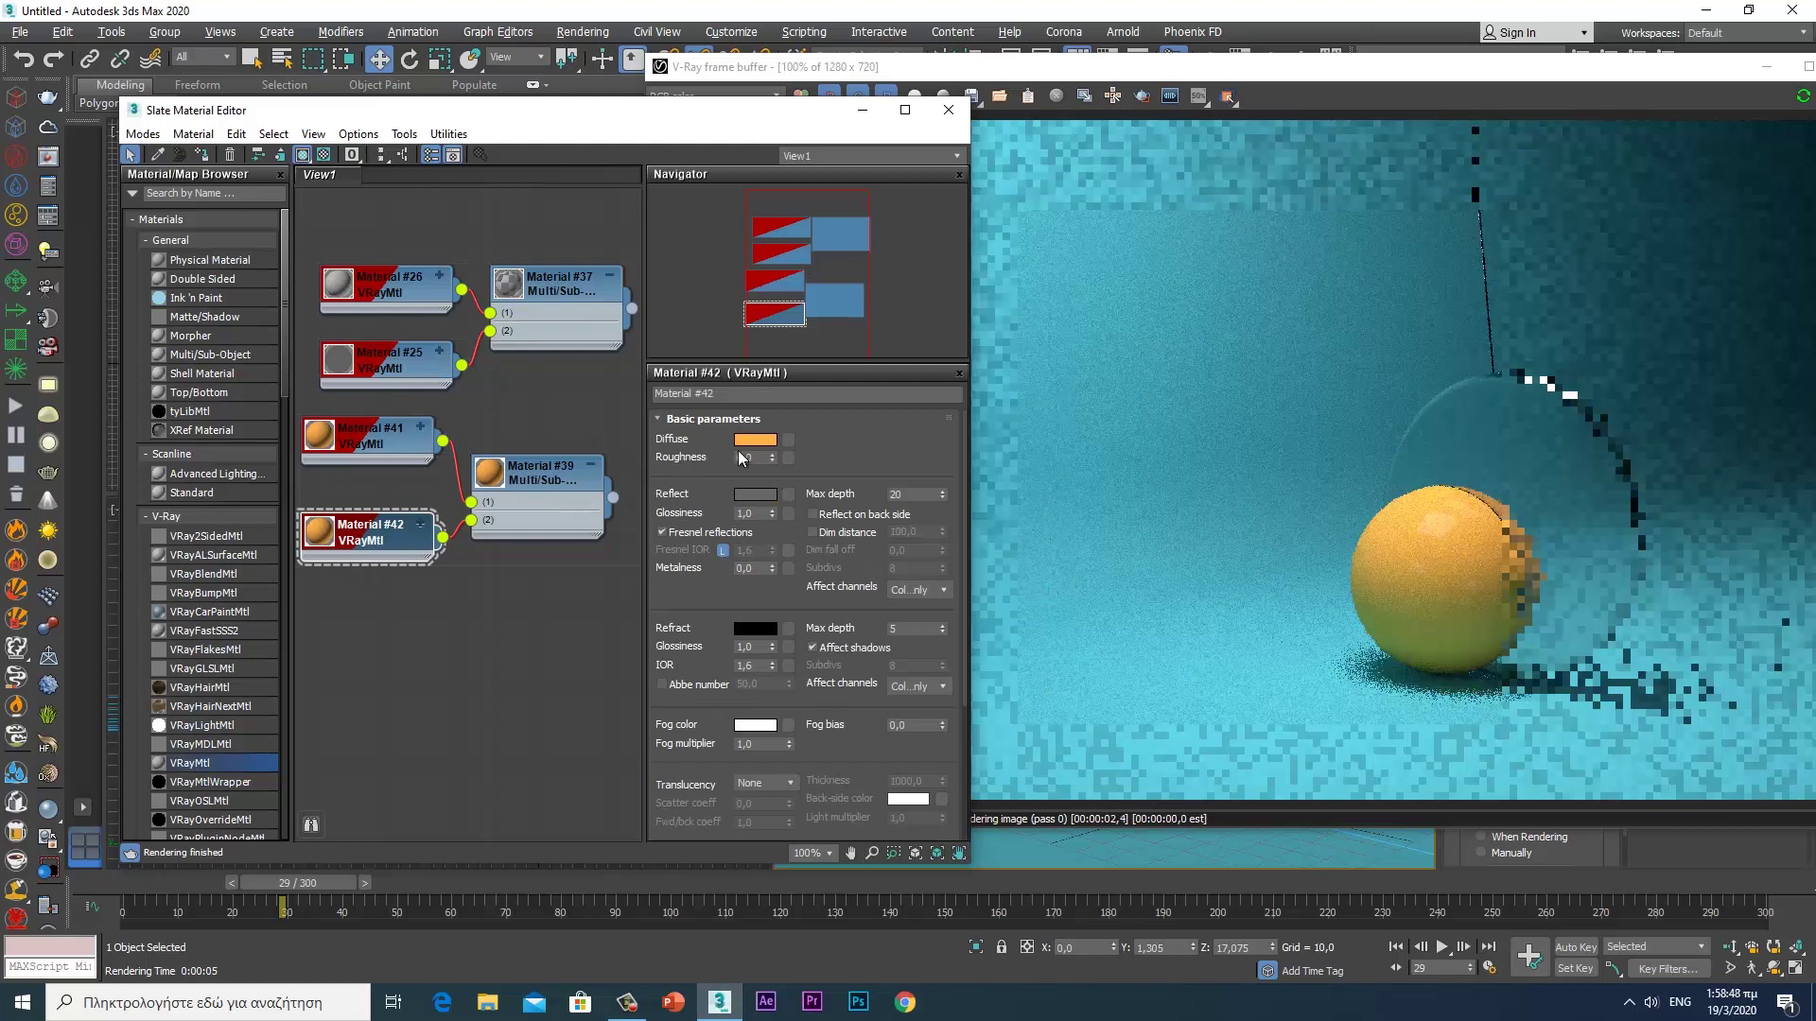
left_click(755, 439)
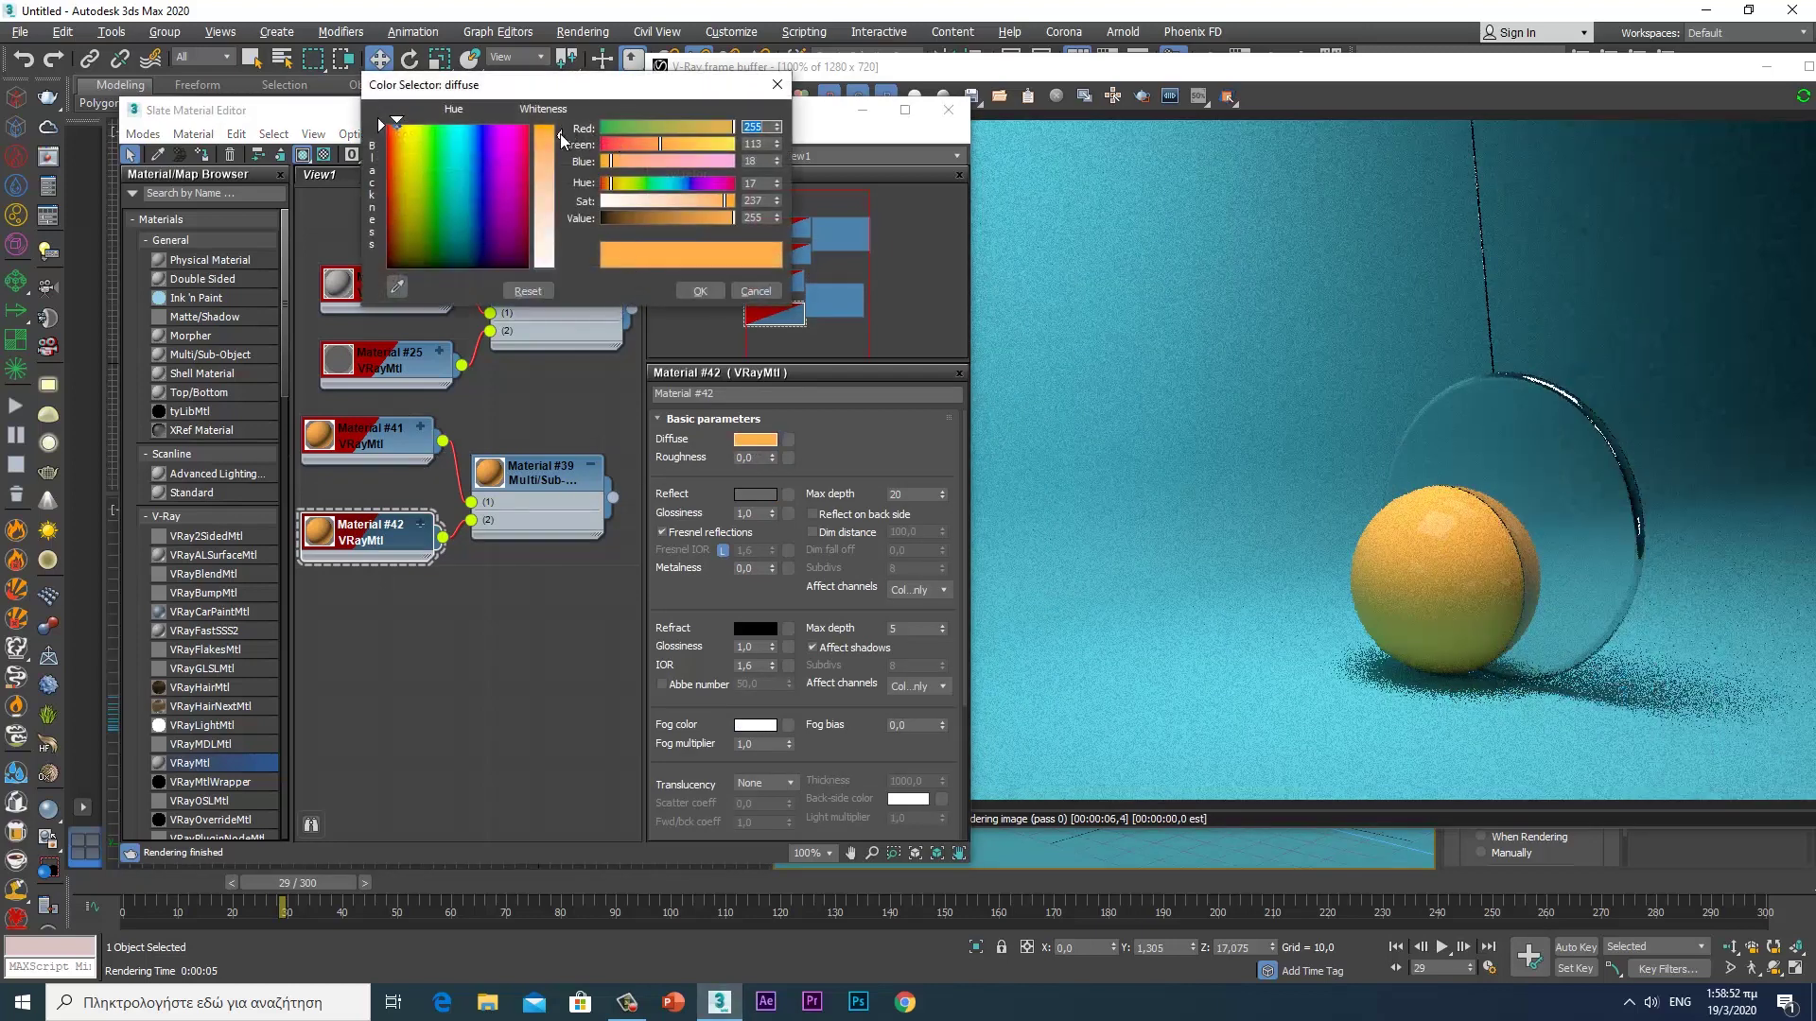
left_click_drag(562, 140, 559, 124)
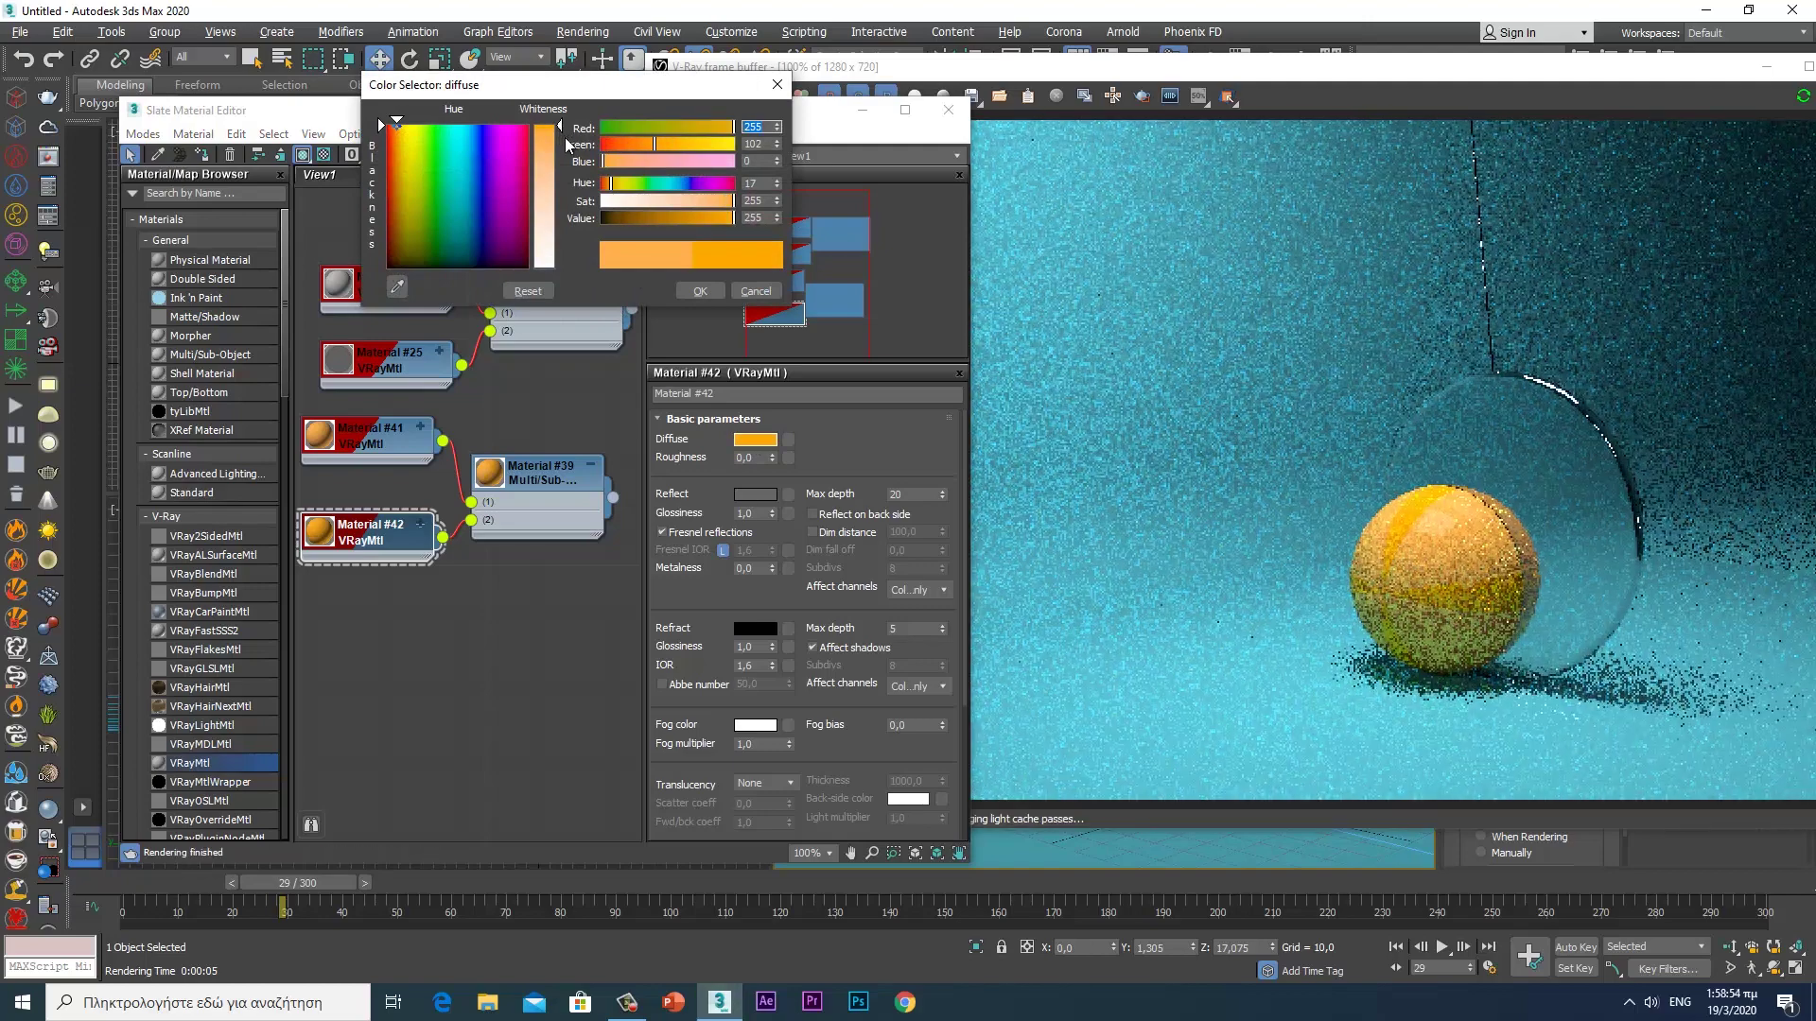
left_click_drag(733, 219, 674, 218)
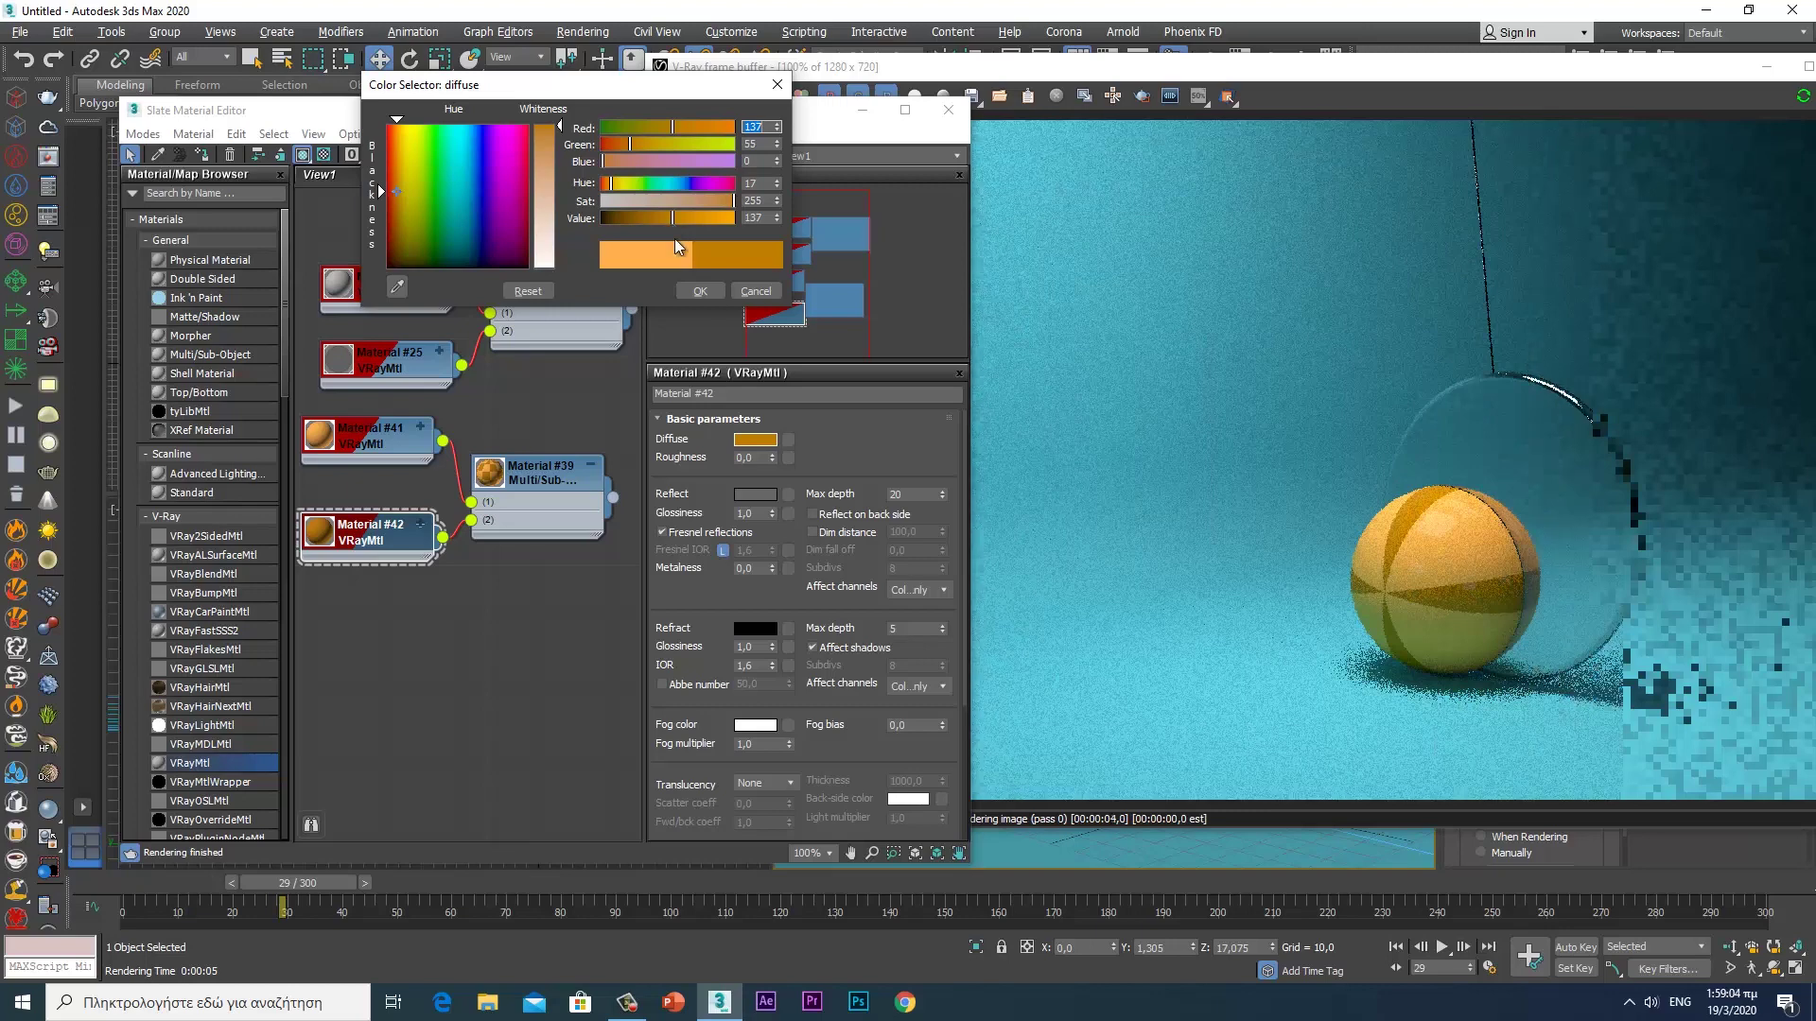
left_click(699, 291)
- Copy the orange diffuse into Material #42's reflection colour and set its diffuse to black
right_click(753, 443)
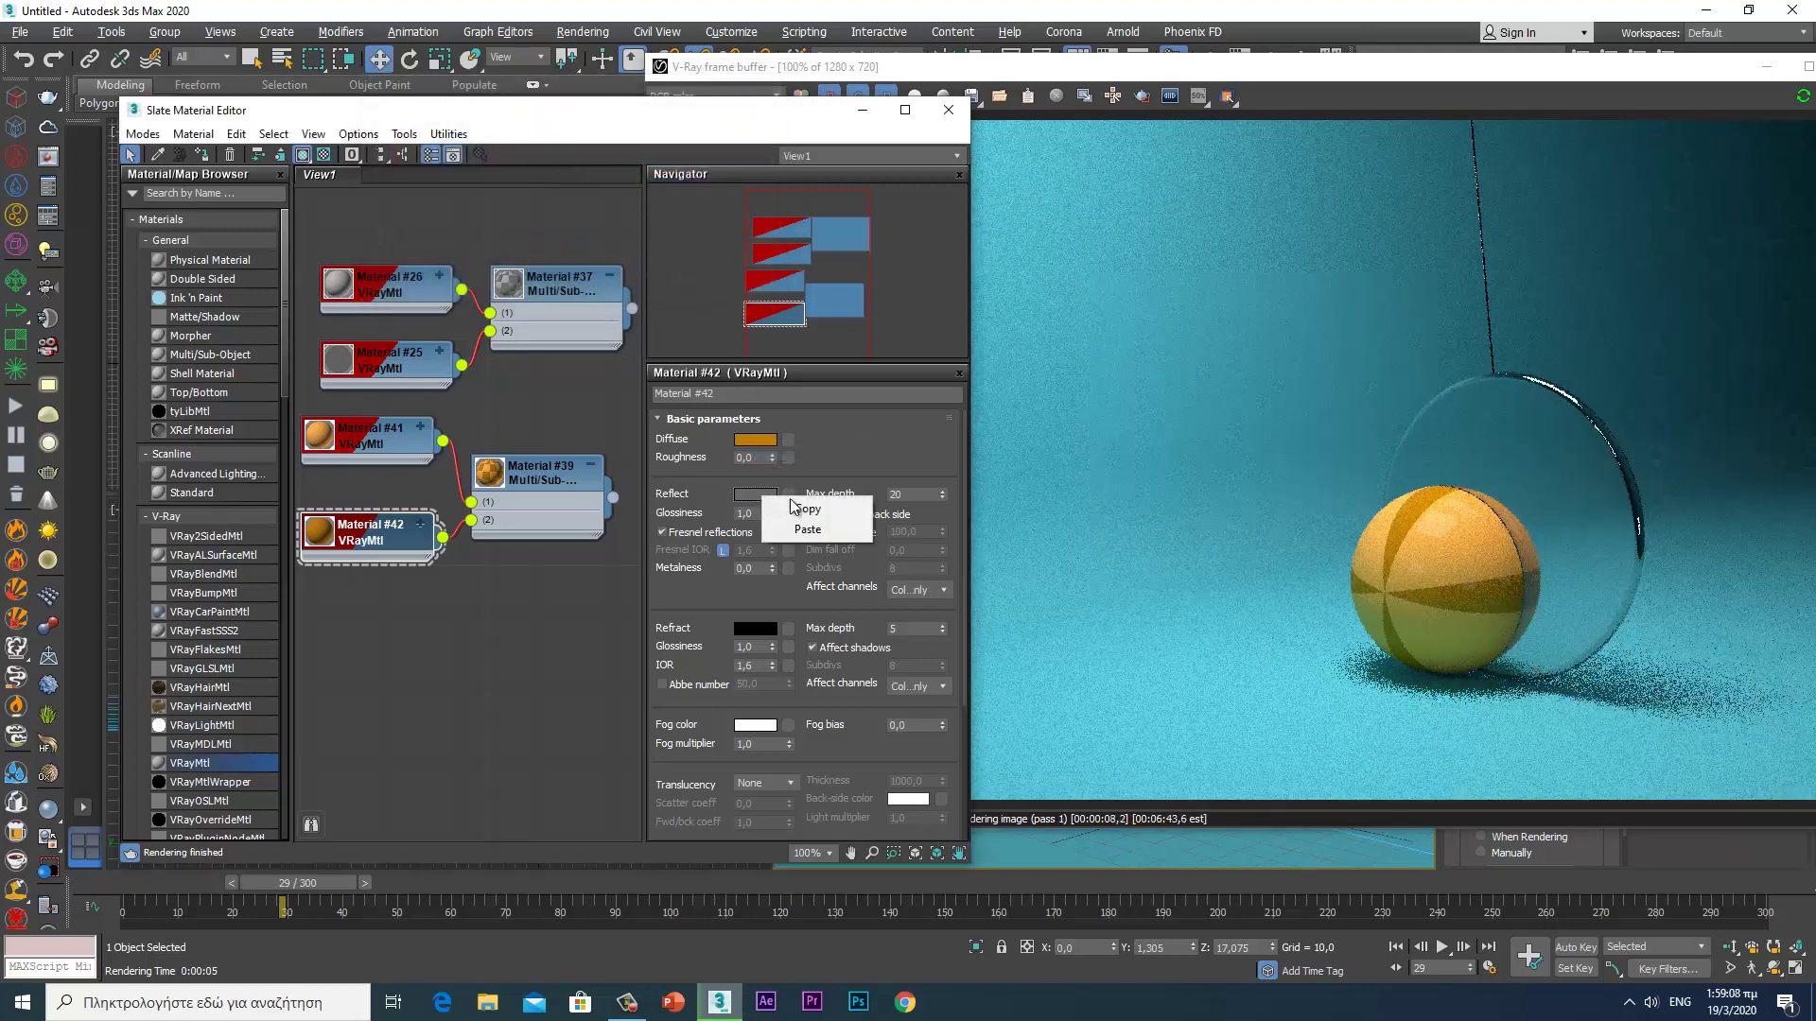
left_click(807, 529)
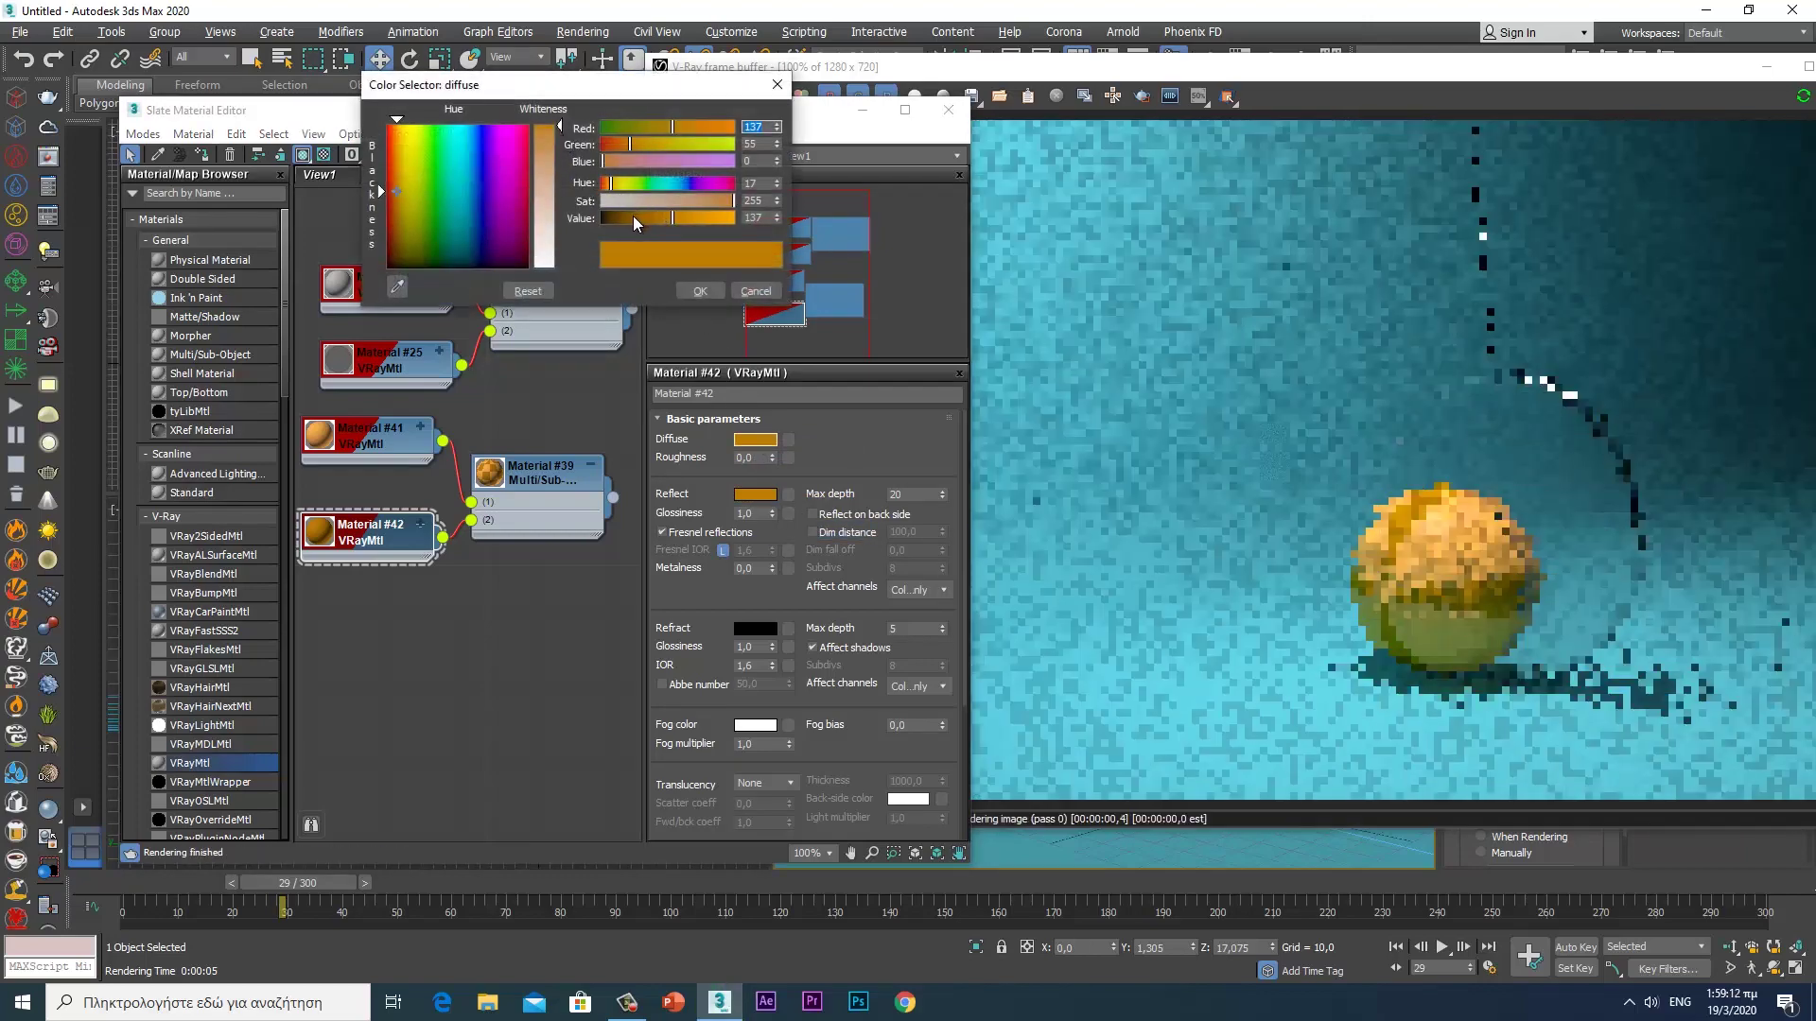
left_click_drag(633, 218, 553, 219)
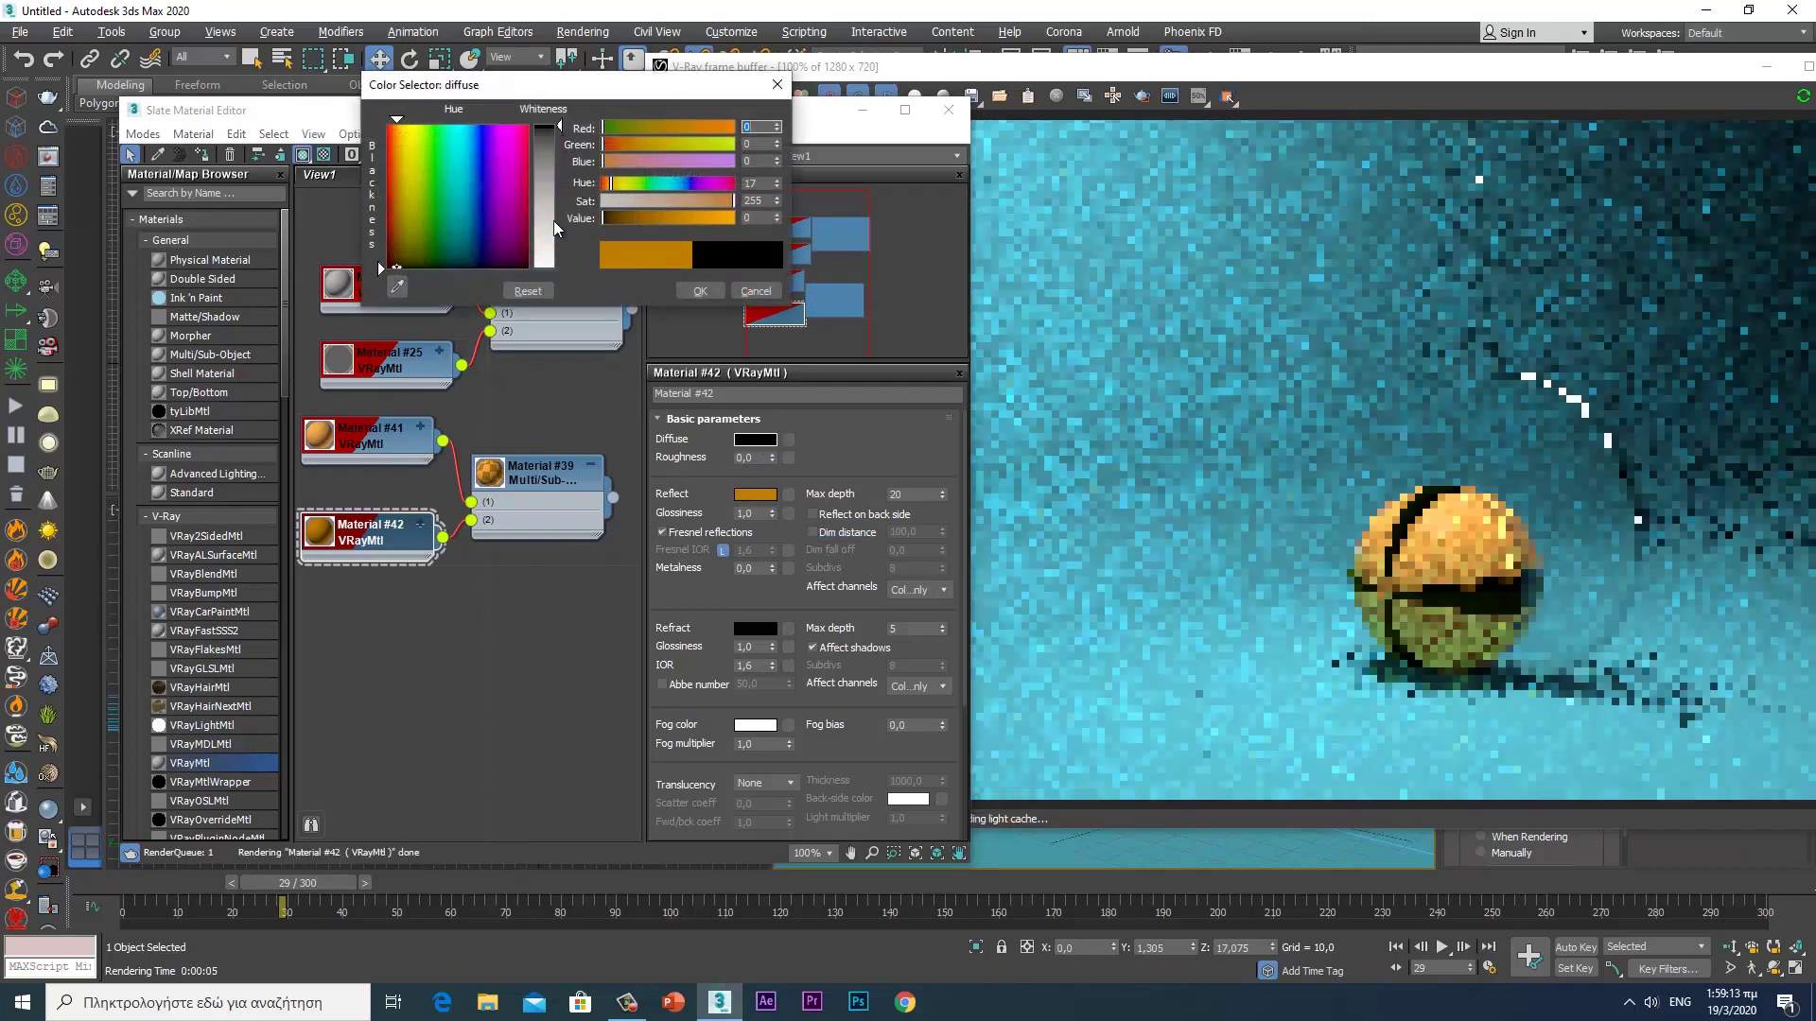
left_click(700, 293)
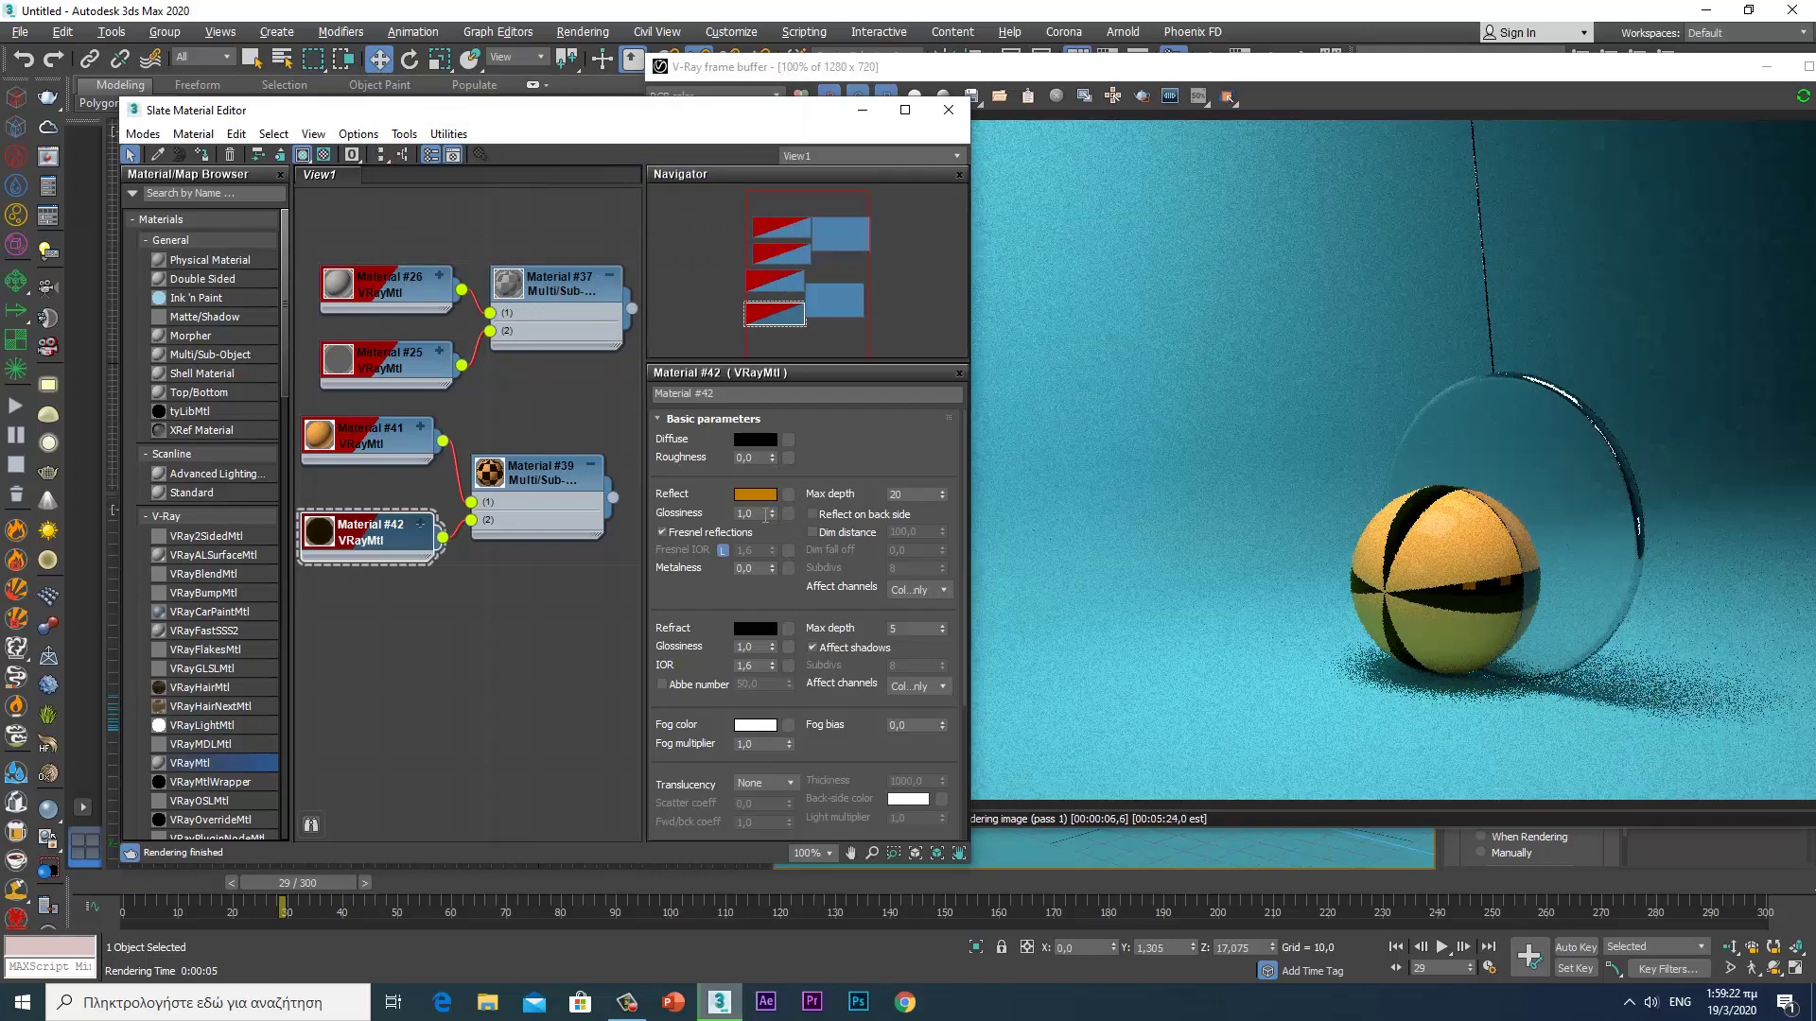
- Slightly darken Material #42's orange reflection and set reflection glossiness to 0,8
left_click(755, 494)
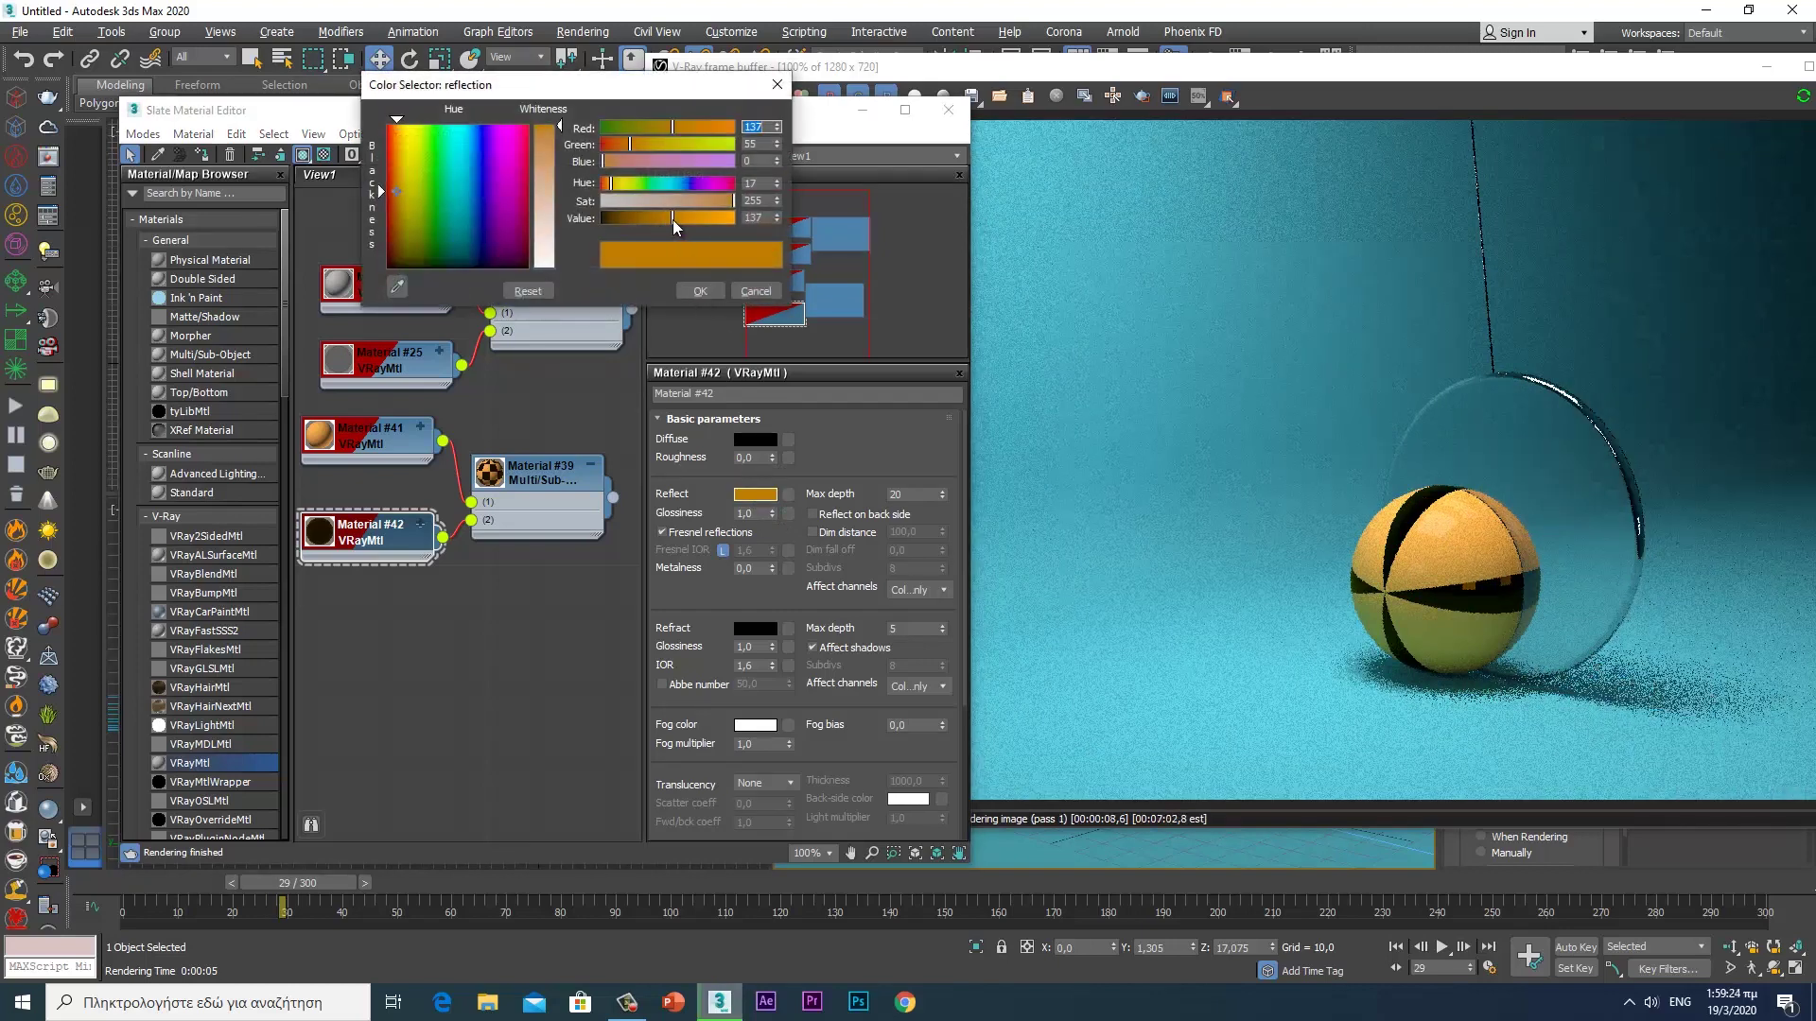
left_click_drag(673, 218, 660, 217)
left_click(700, 290)
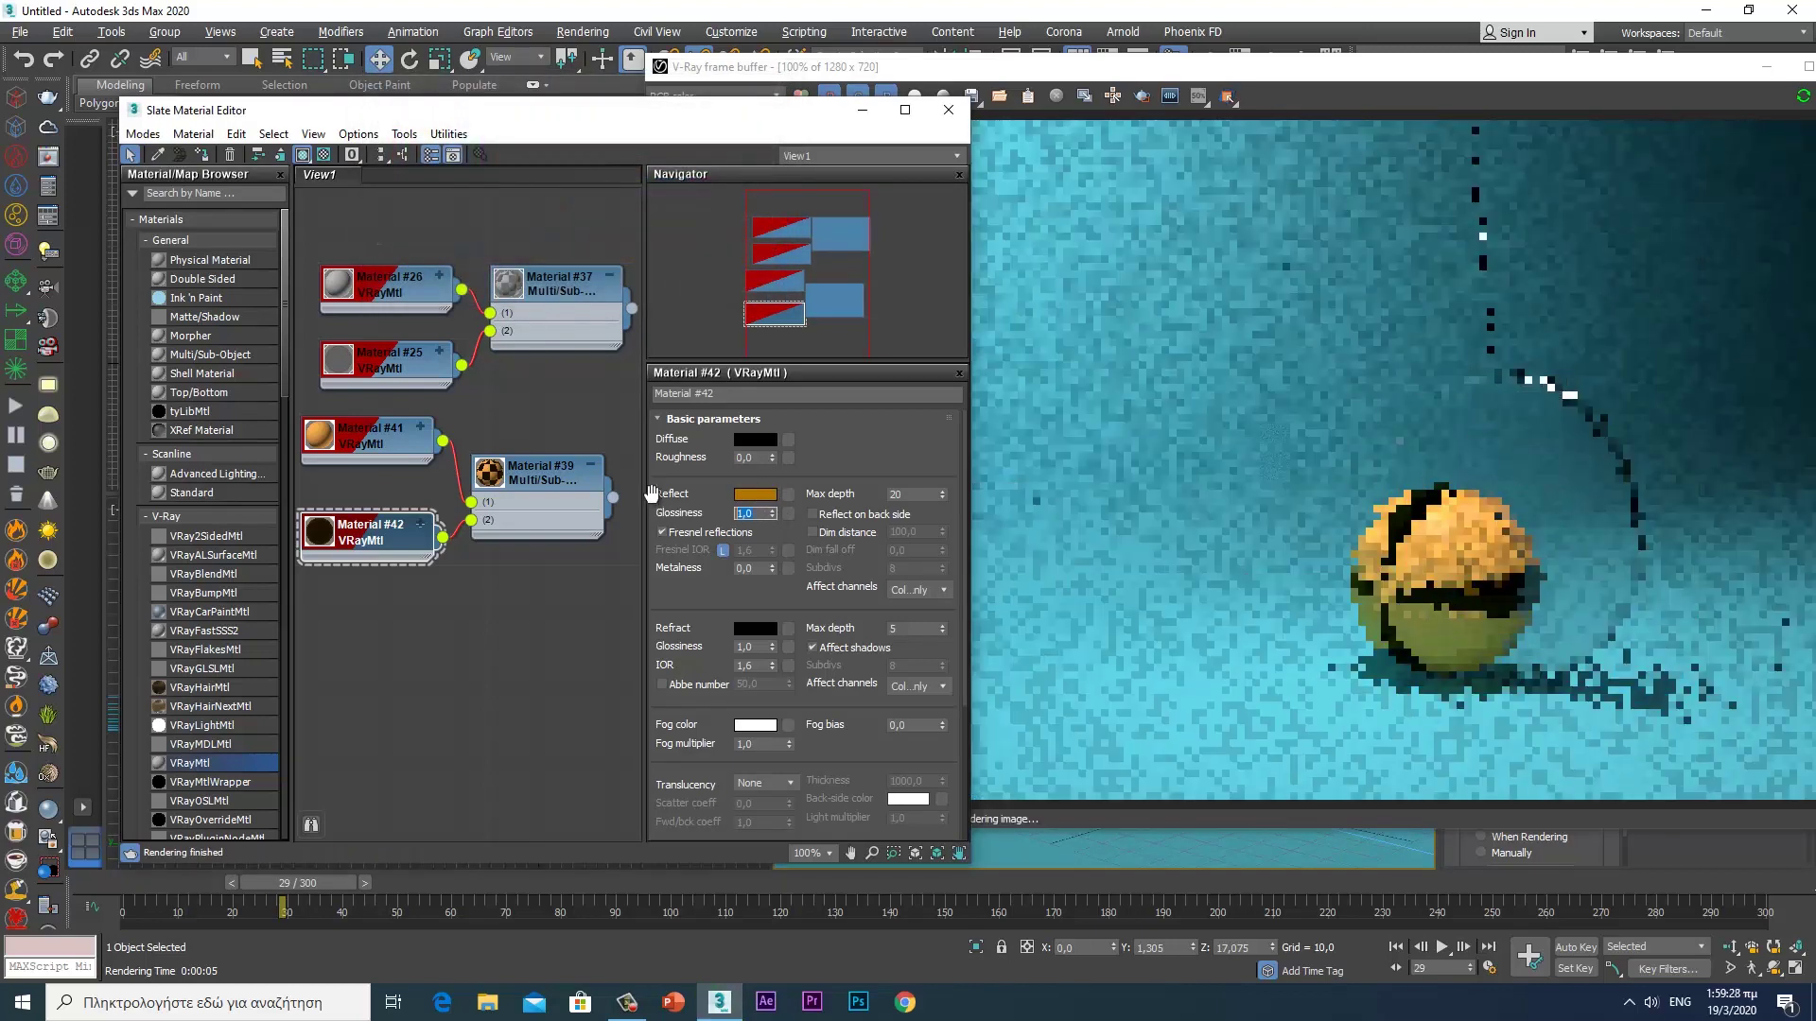
key("BackSpace")
type("0,8")
key("Return")
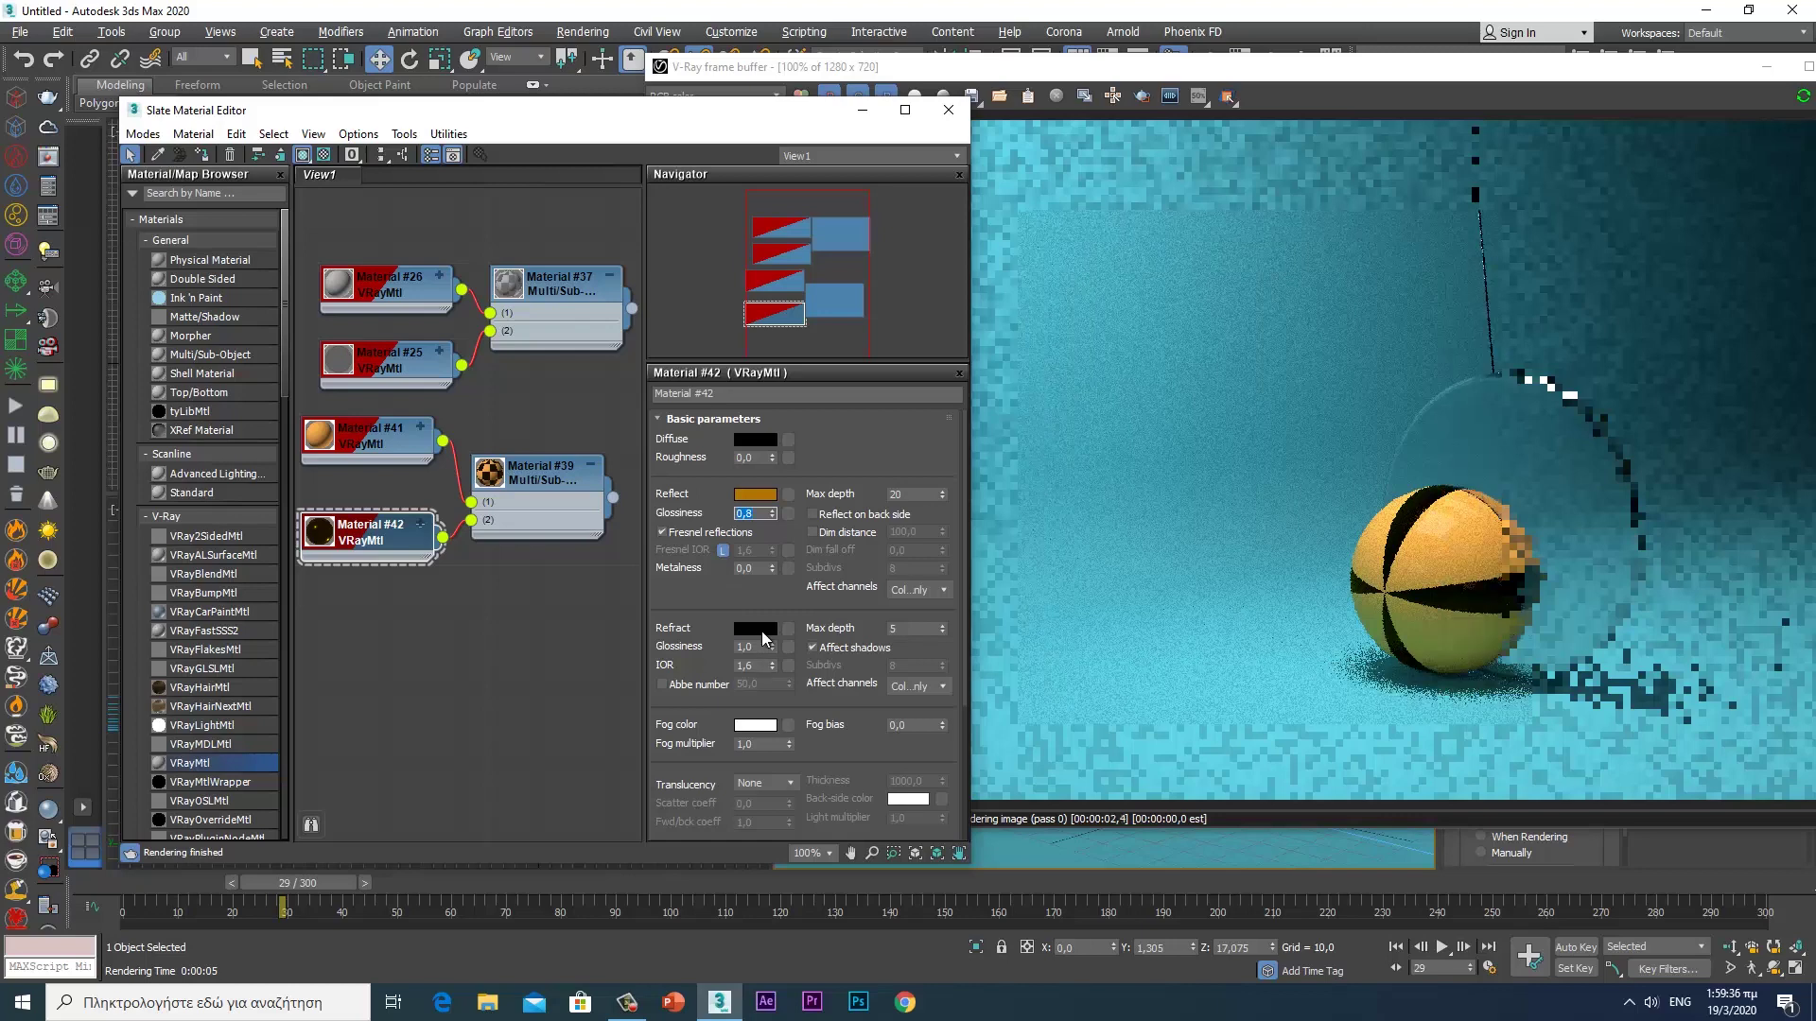
- Set Material #42's metalness to 0,5 and IOR to 5,0
left_click(761, 568)
type("5")
key("Return")
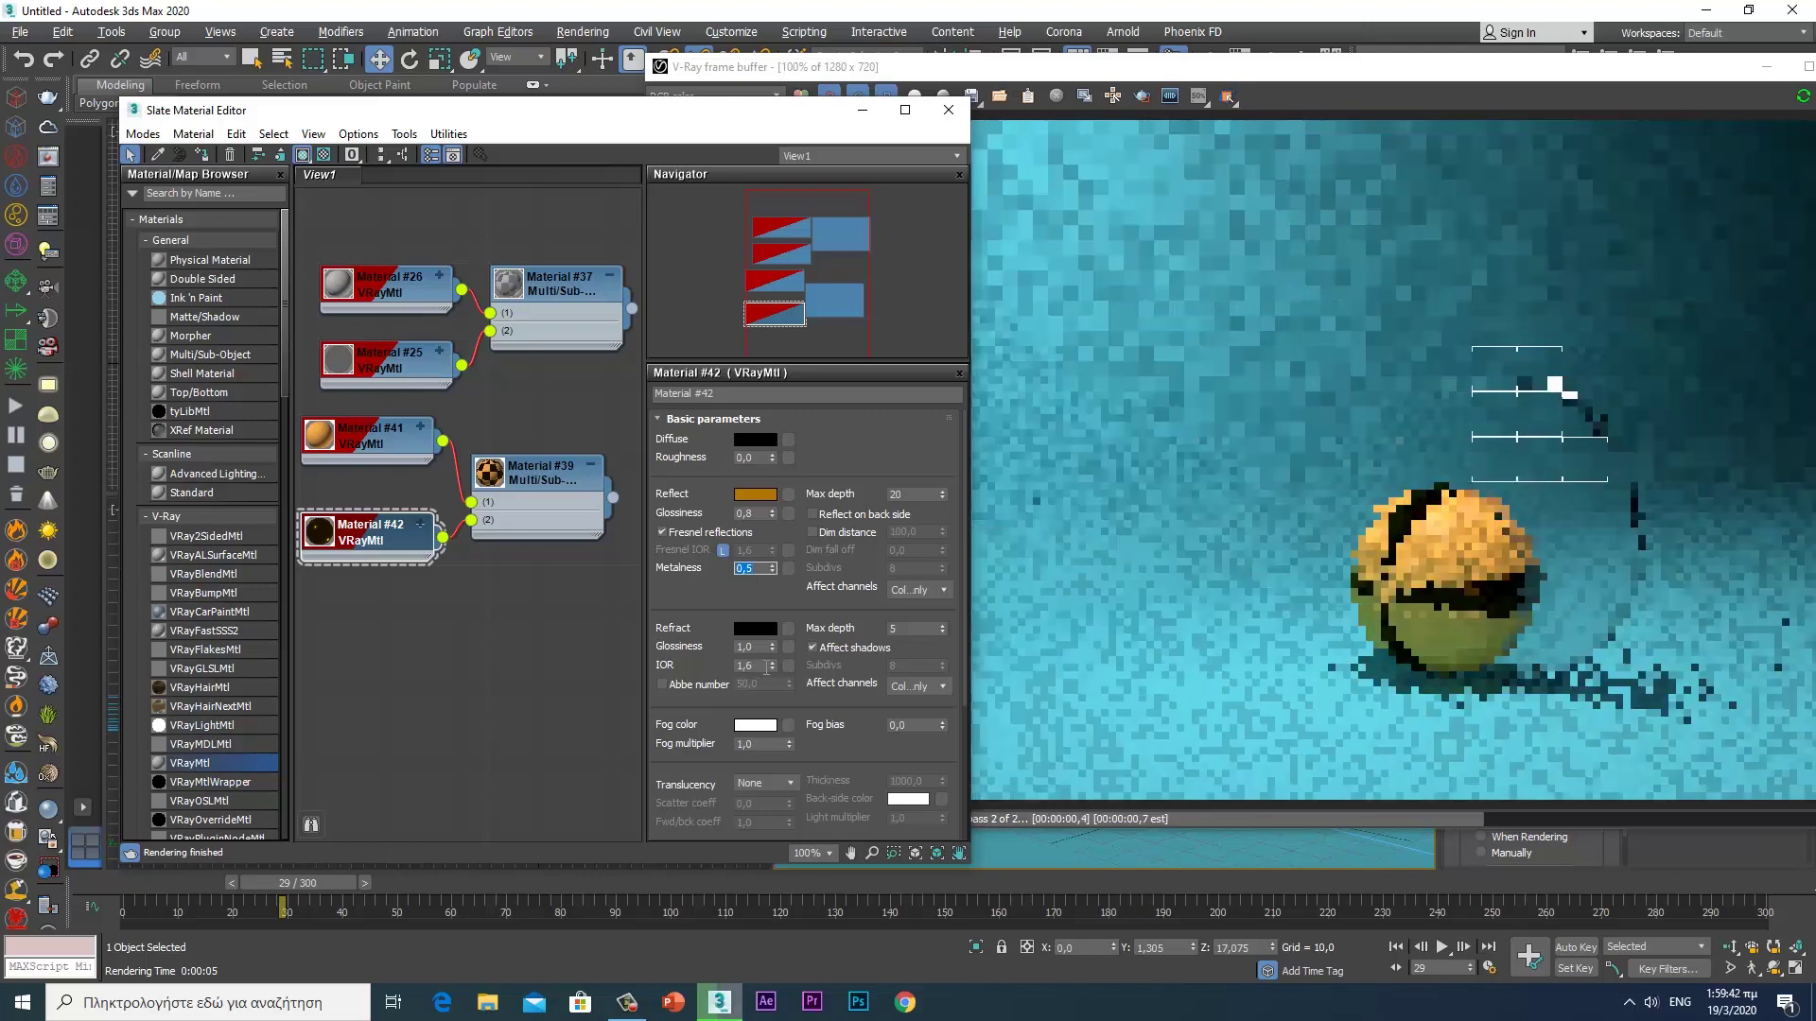
double_click(767, 667)
type("5")
key("Return")
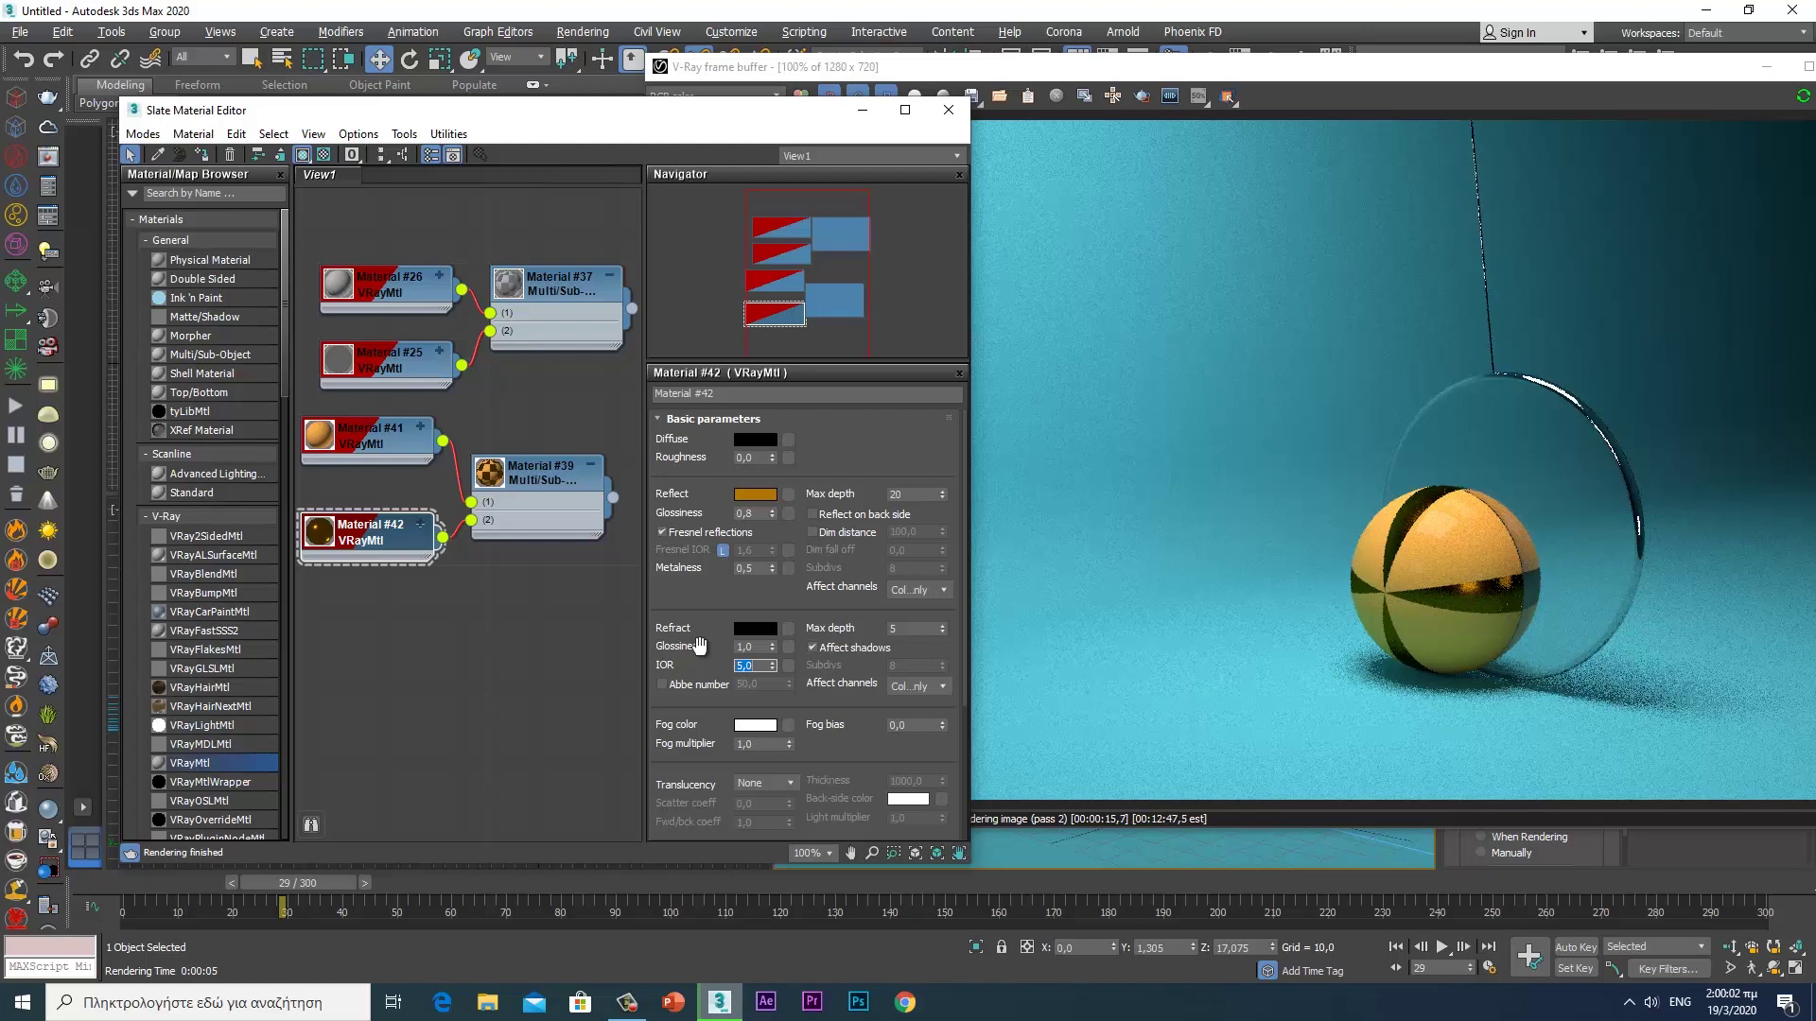
- Make Material #42's reflection a neutral grey (value 115) and add new VRayMtl Material #43
left_click(769, 498)
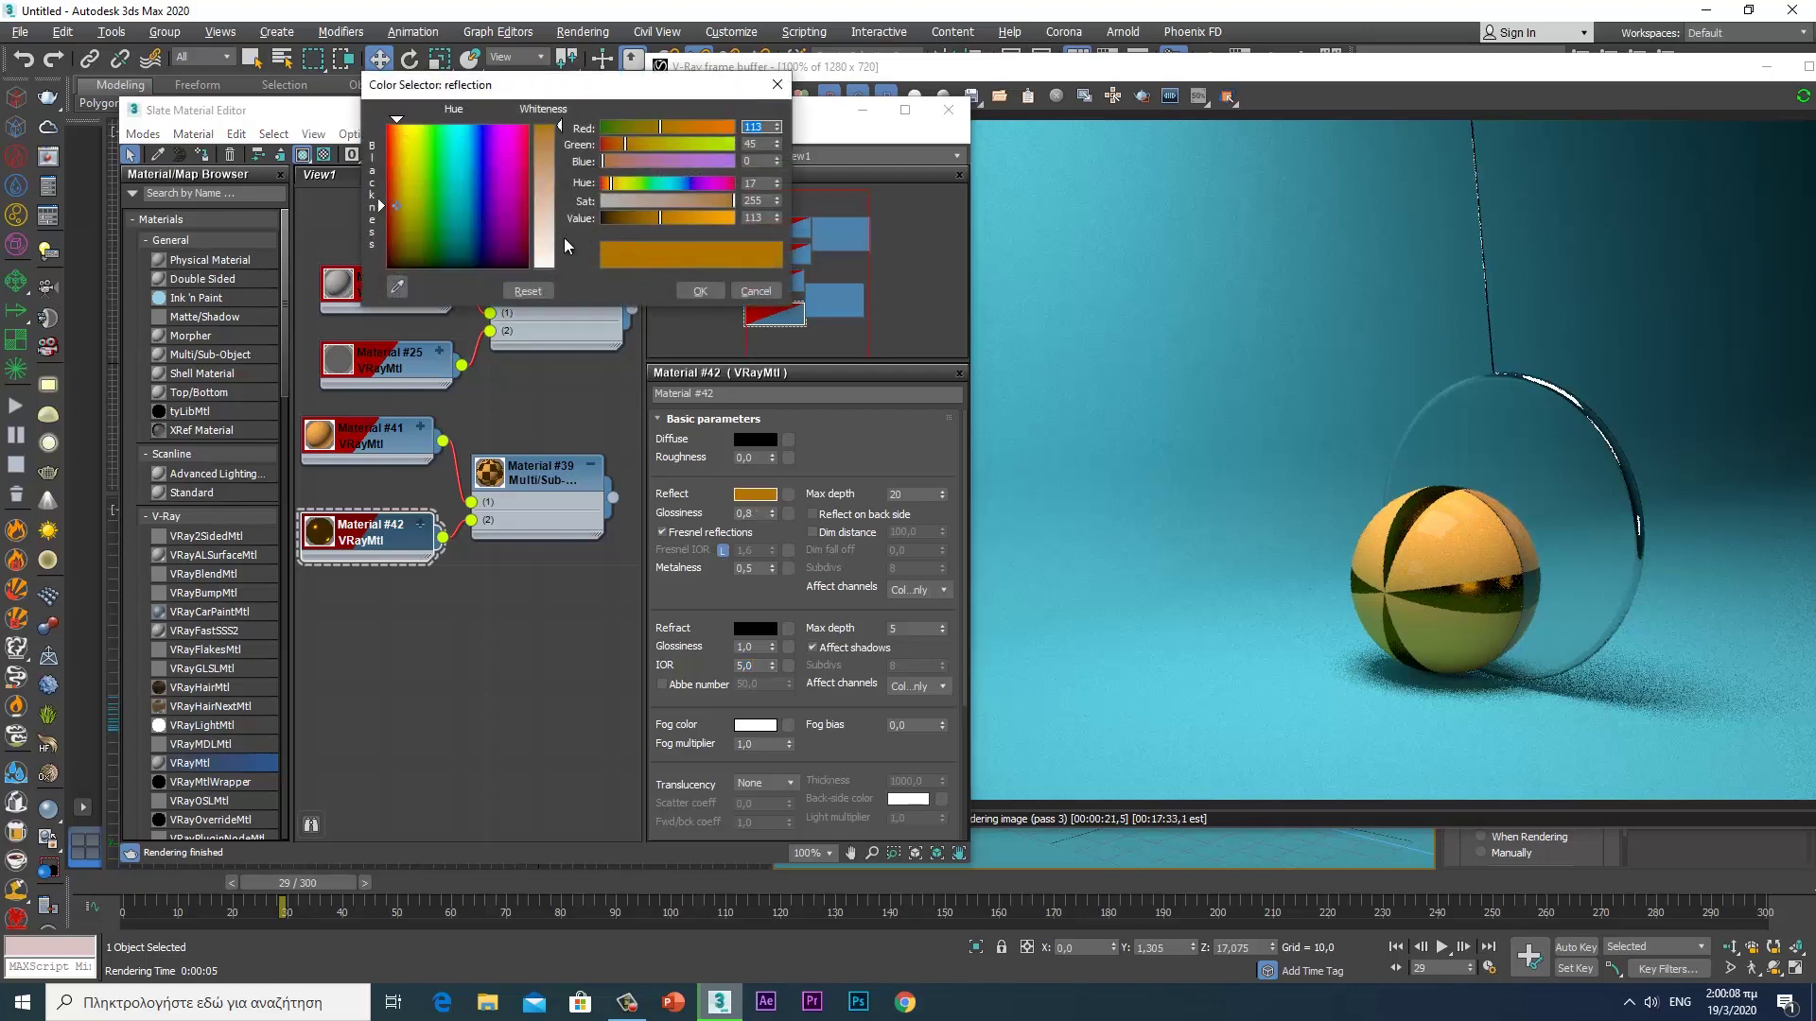
left_click_drag(553, 248, 551, 274)
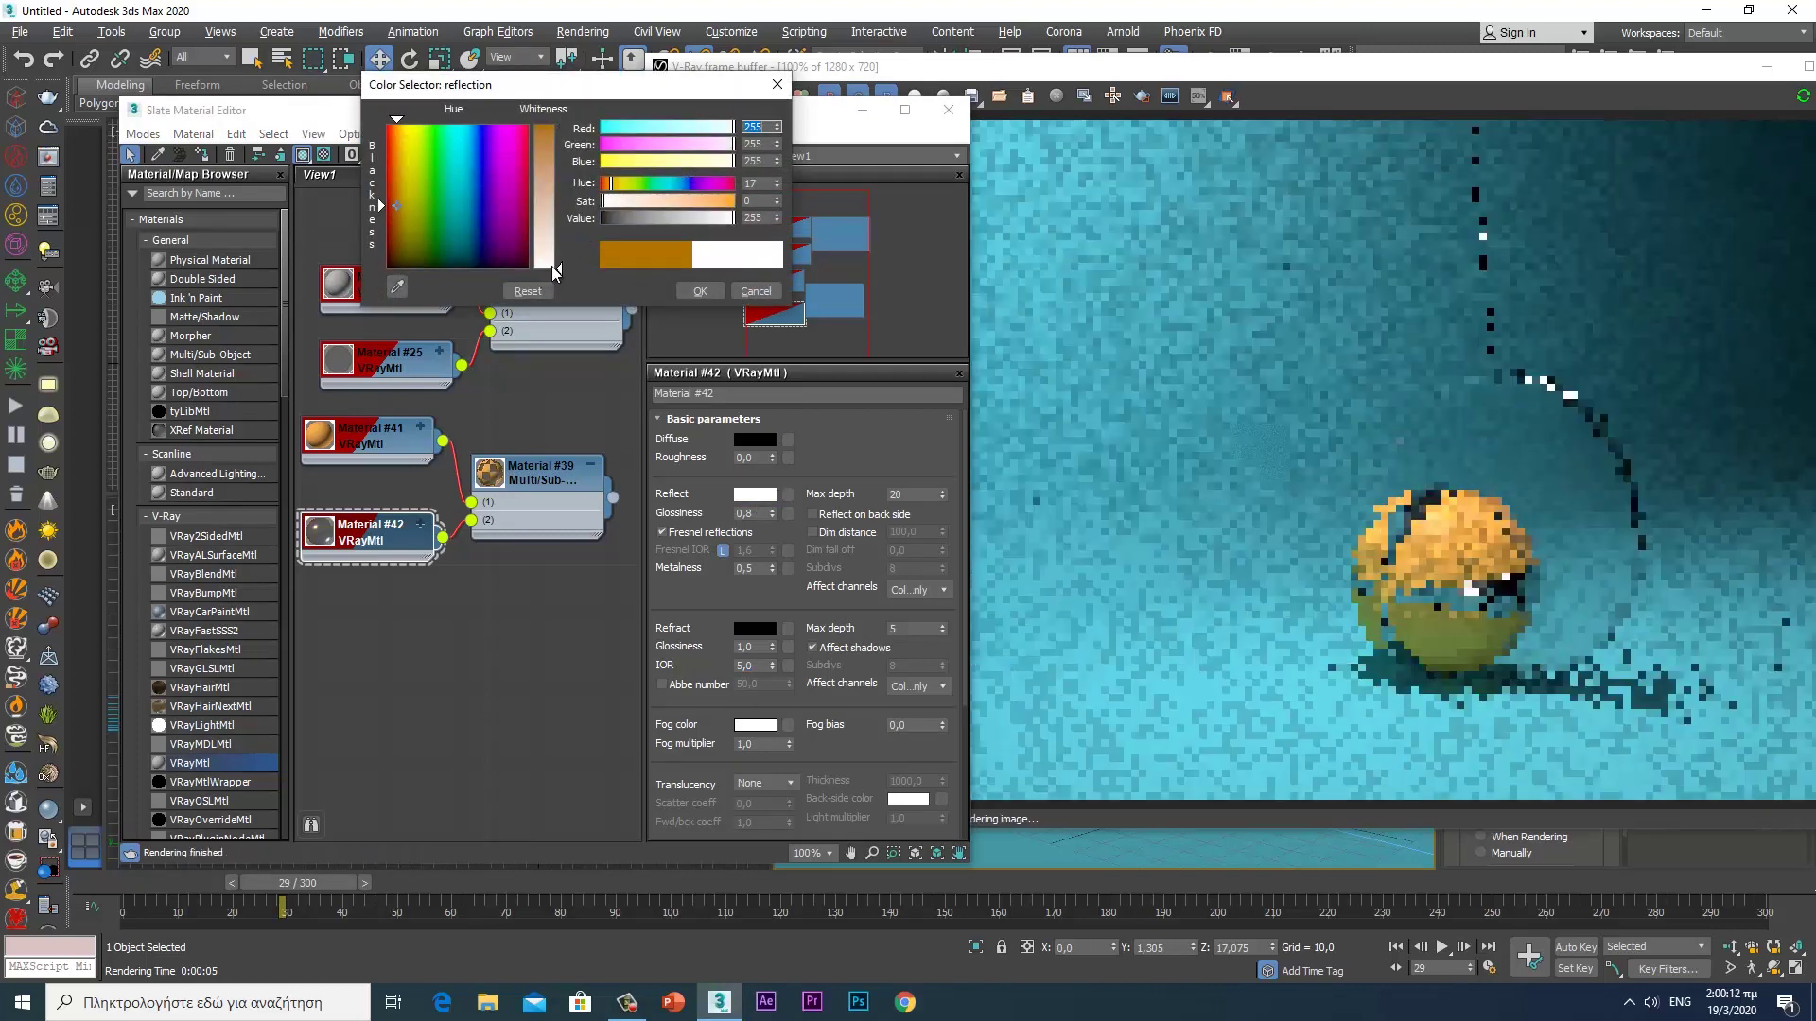
left_click_drag(733, 218, 662, 219)
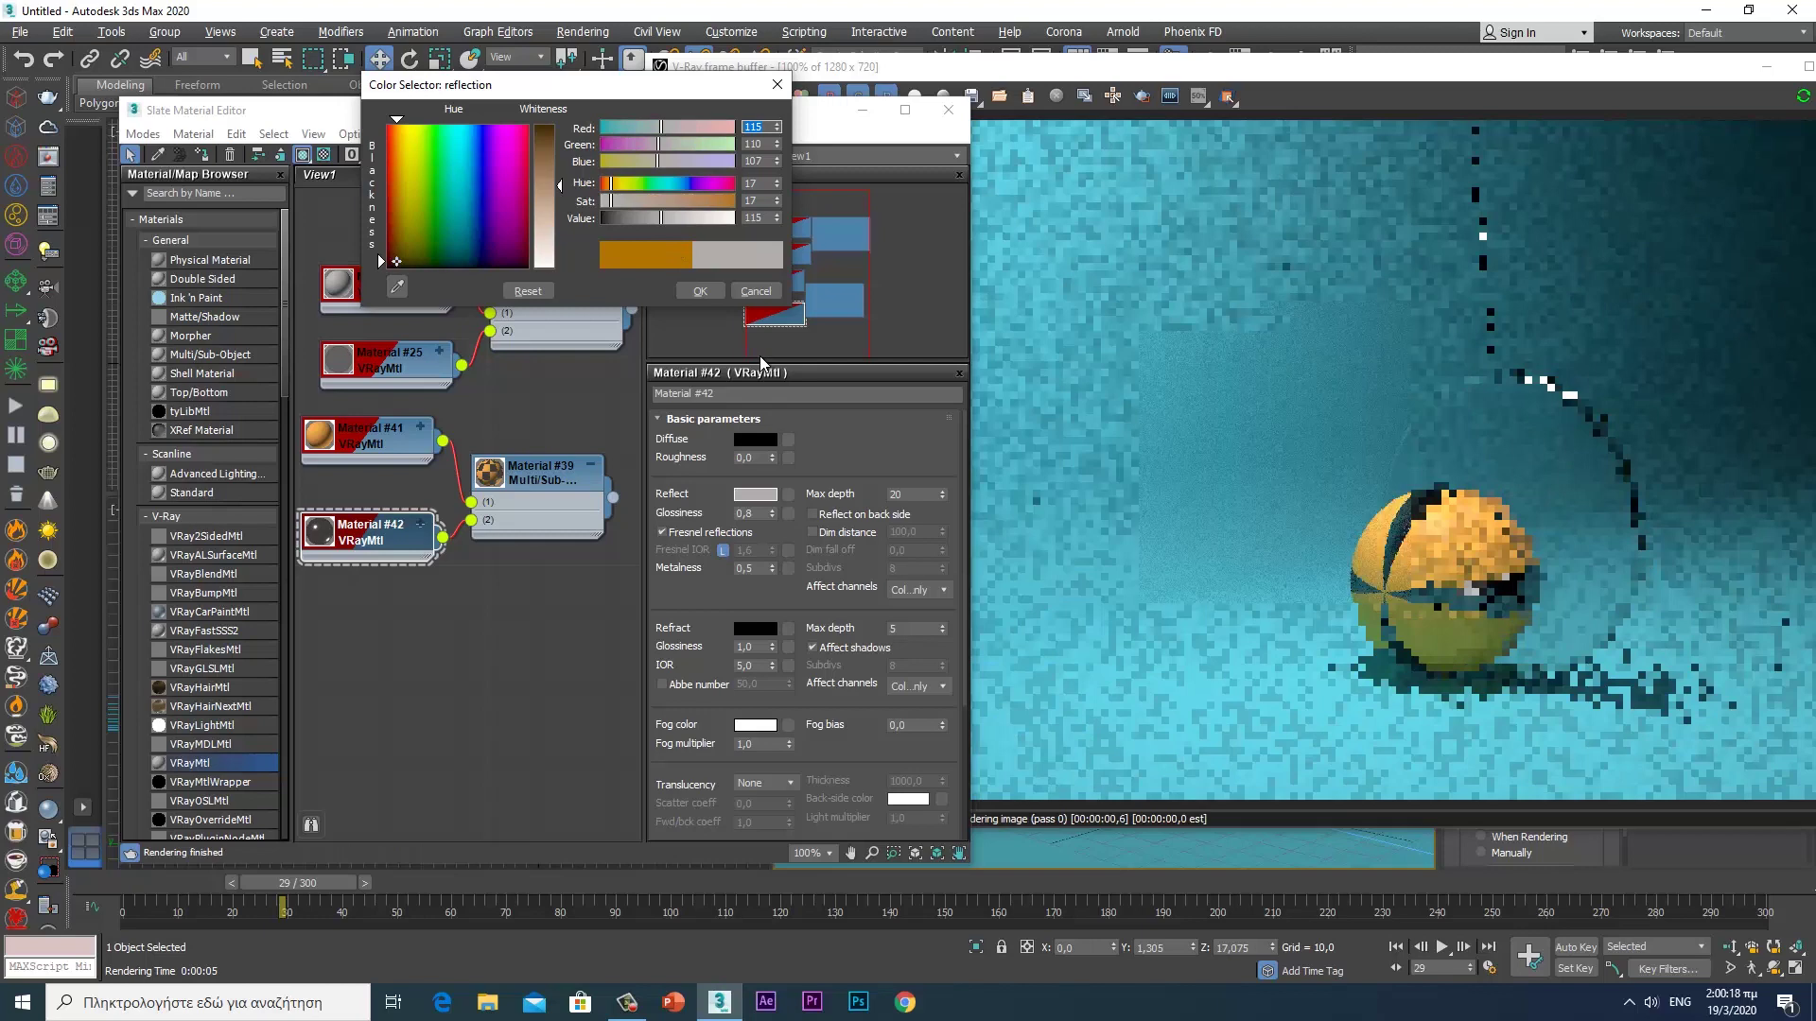
left_click(697, 293)
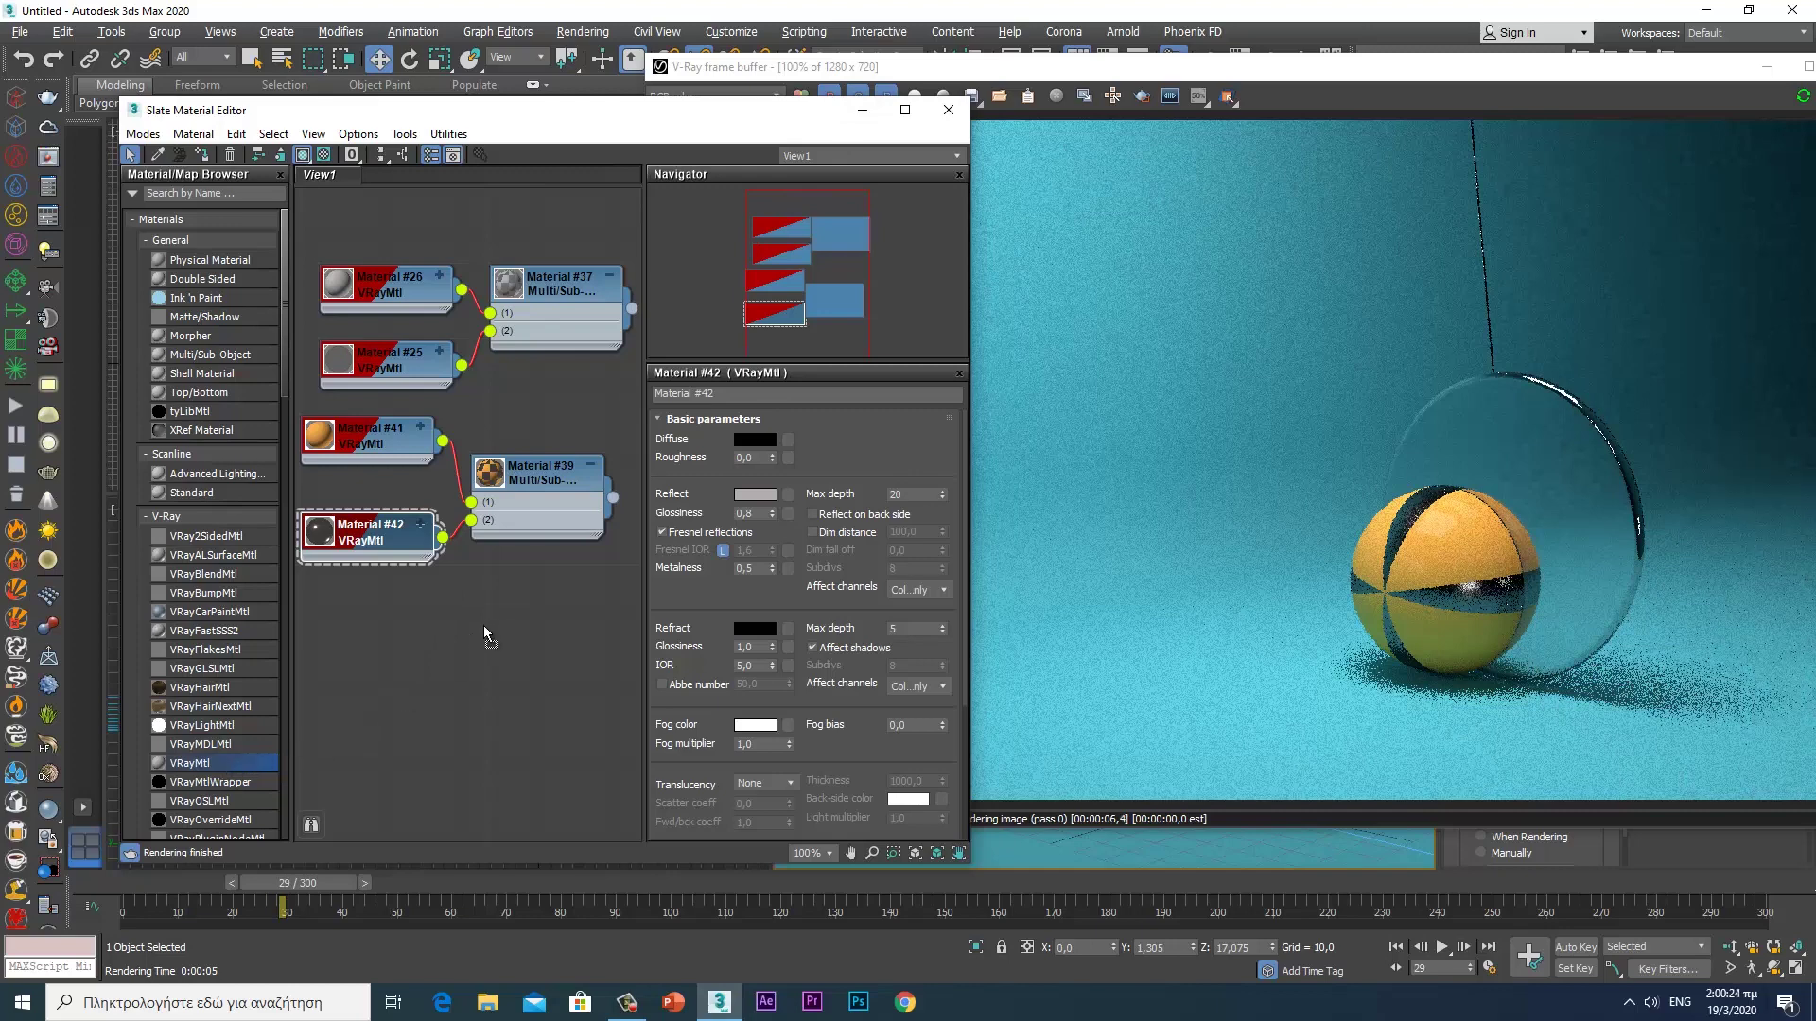
left_click_drag(189, 762, 484, 626)
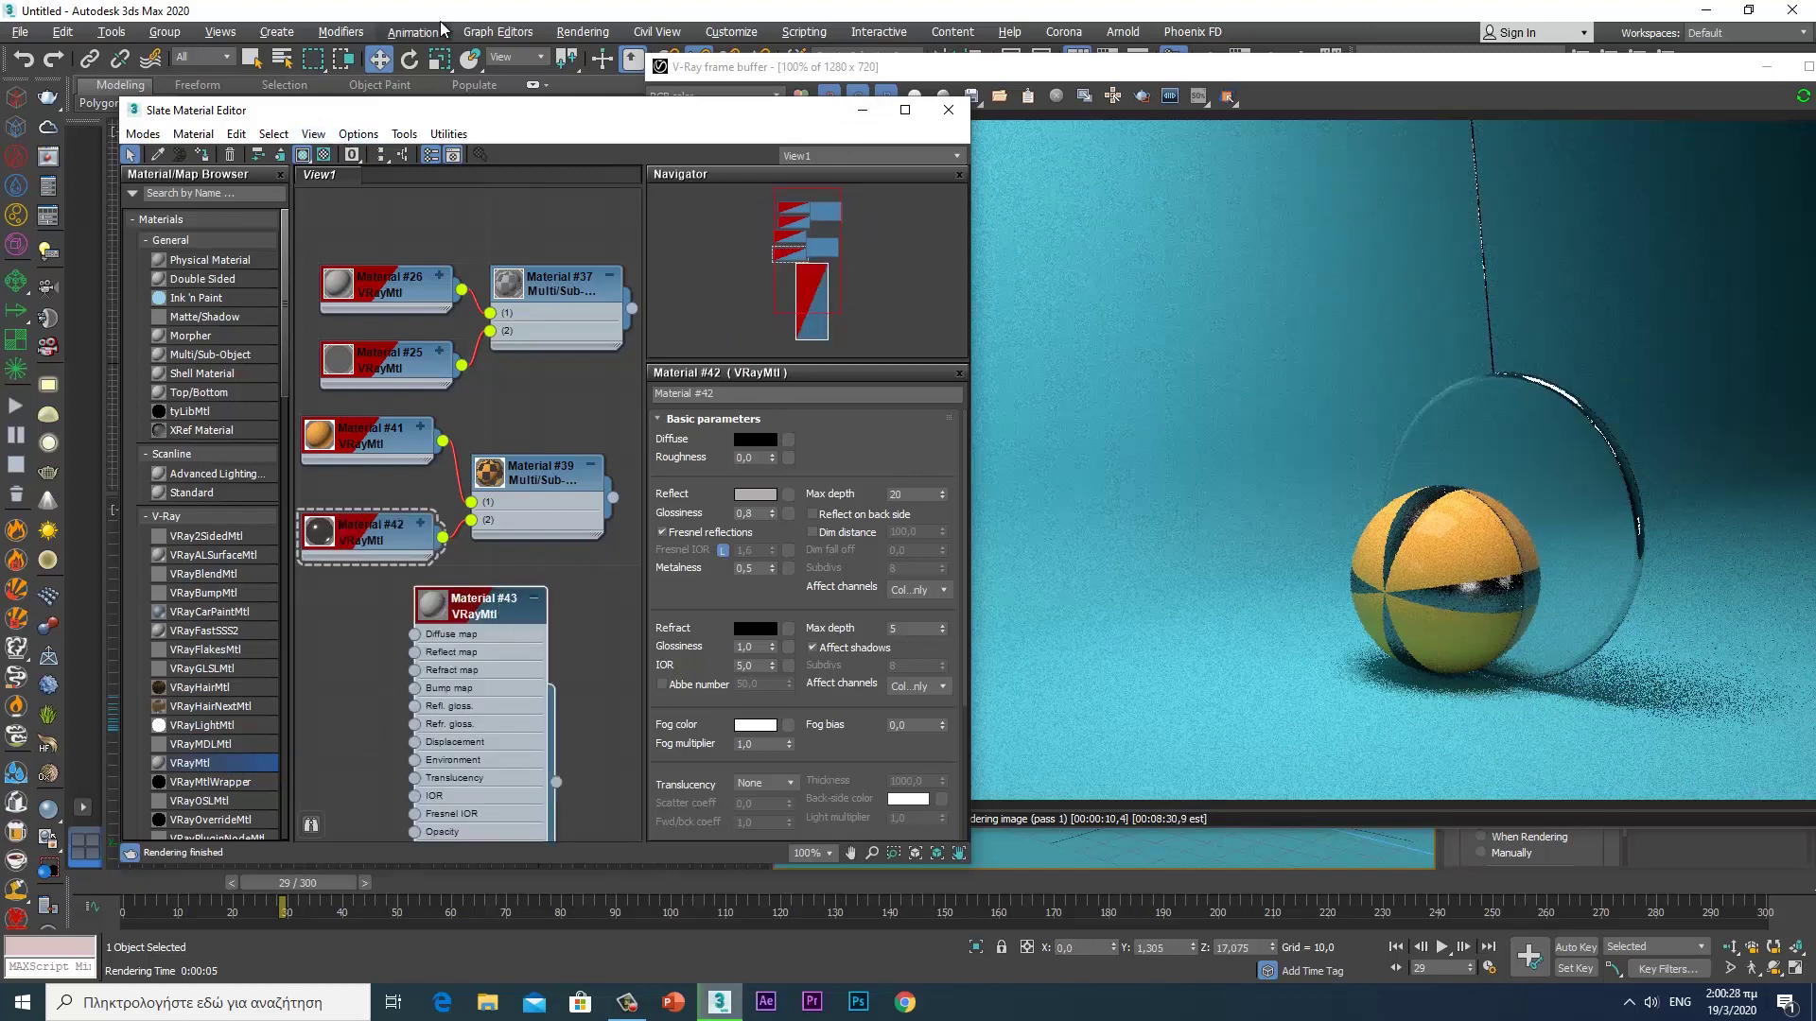
- Hide Material #43's unused slots and select the floor object Plane001 by name
key("h")
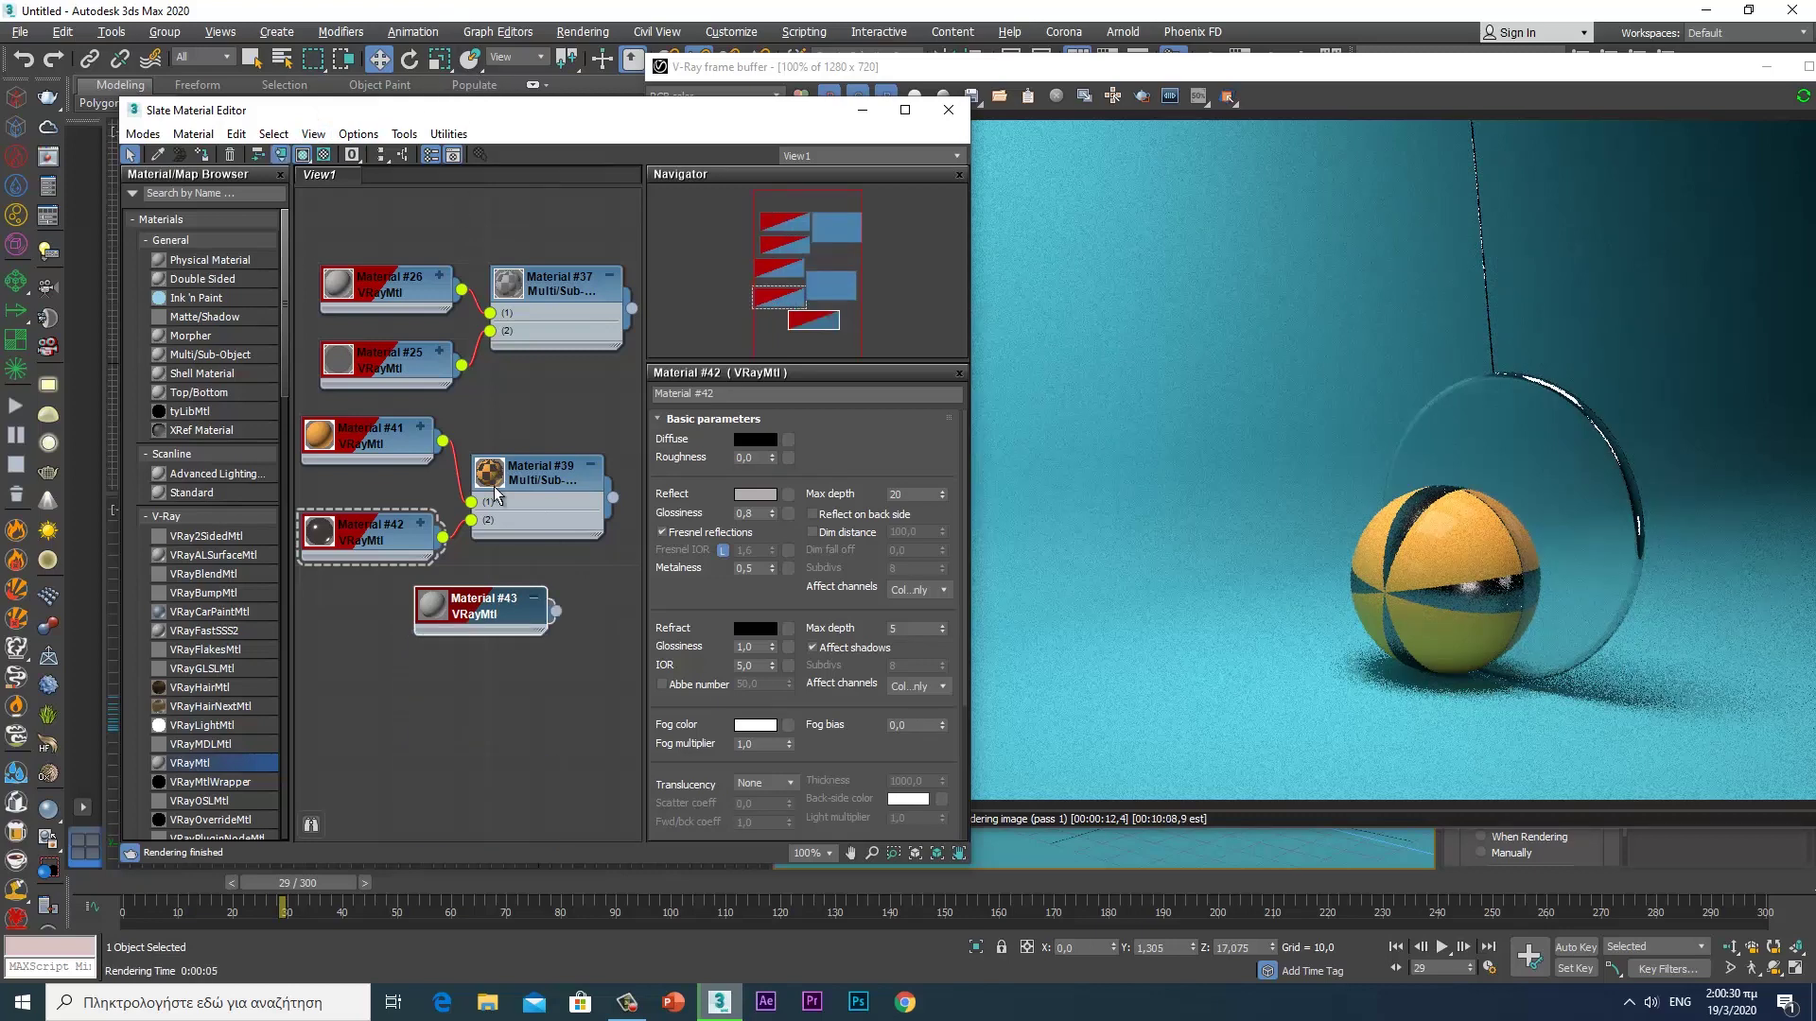
left_click(477, 705)
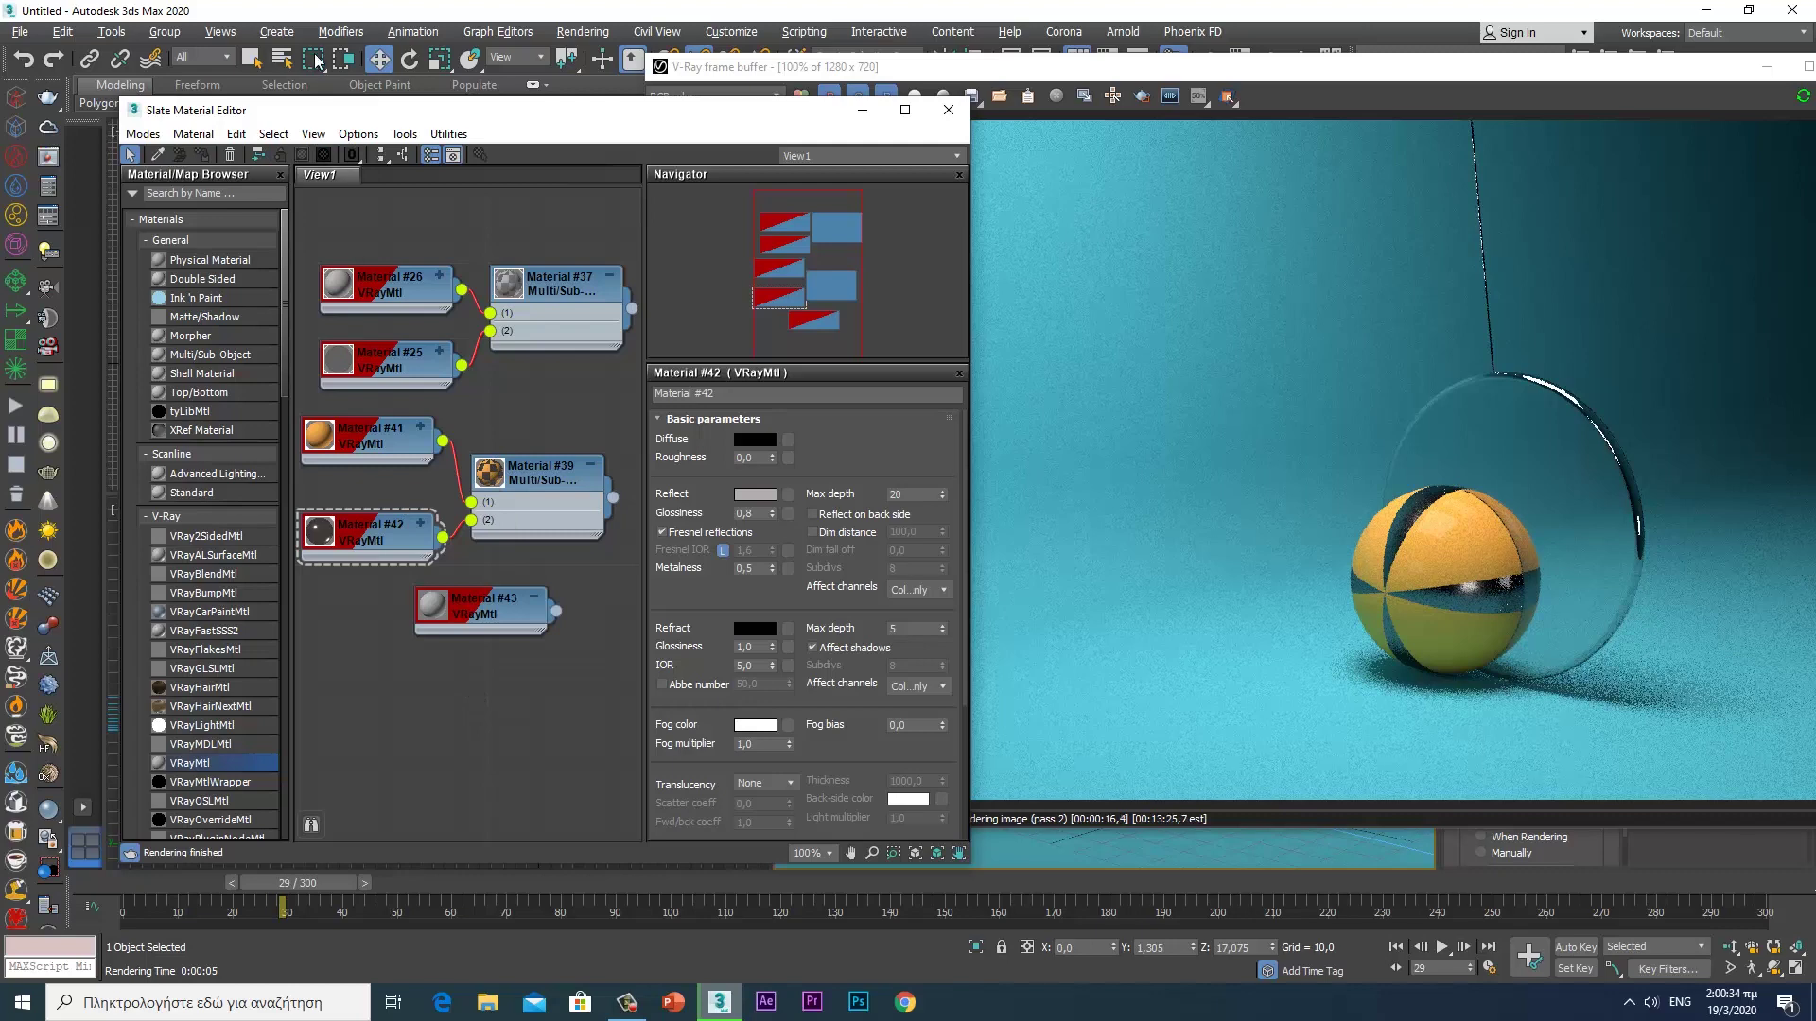
left_click(283, 64)
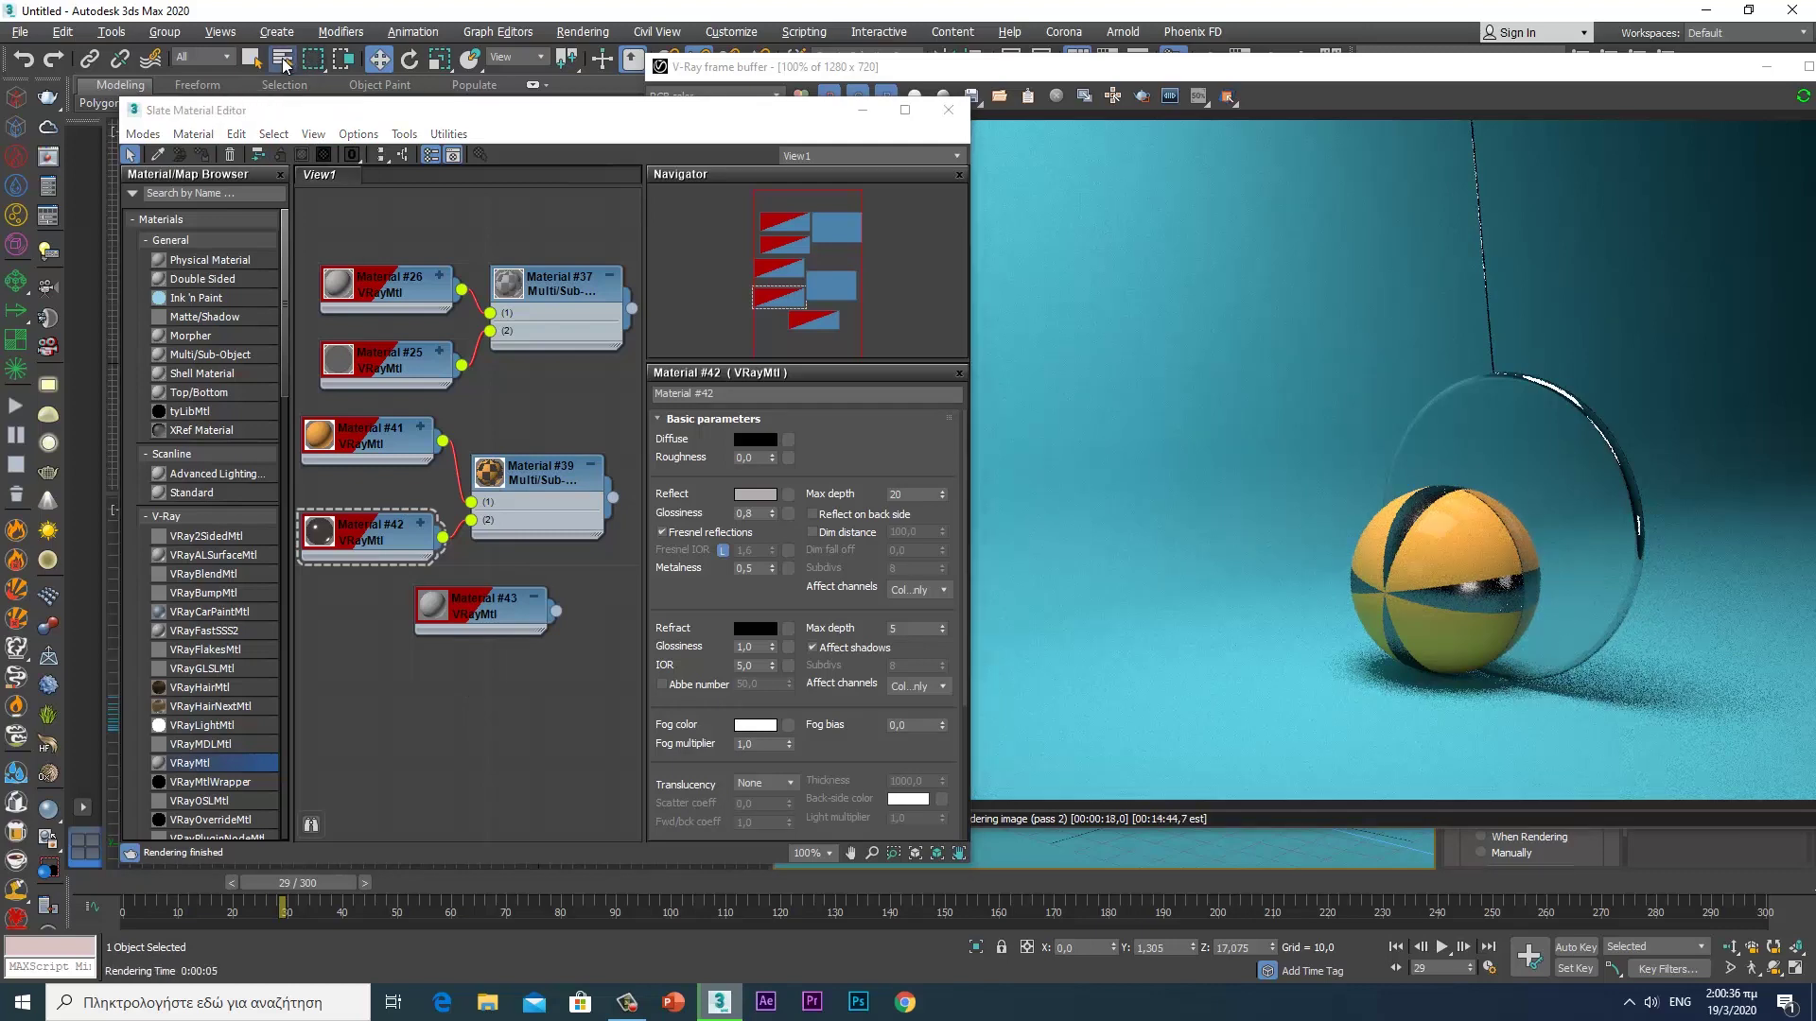
left_click(17, 135)
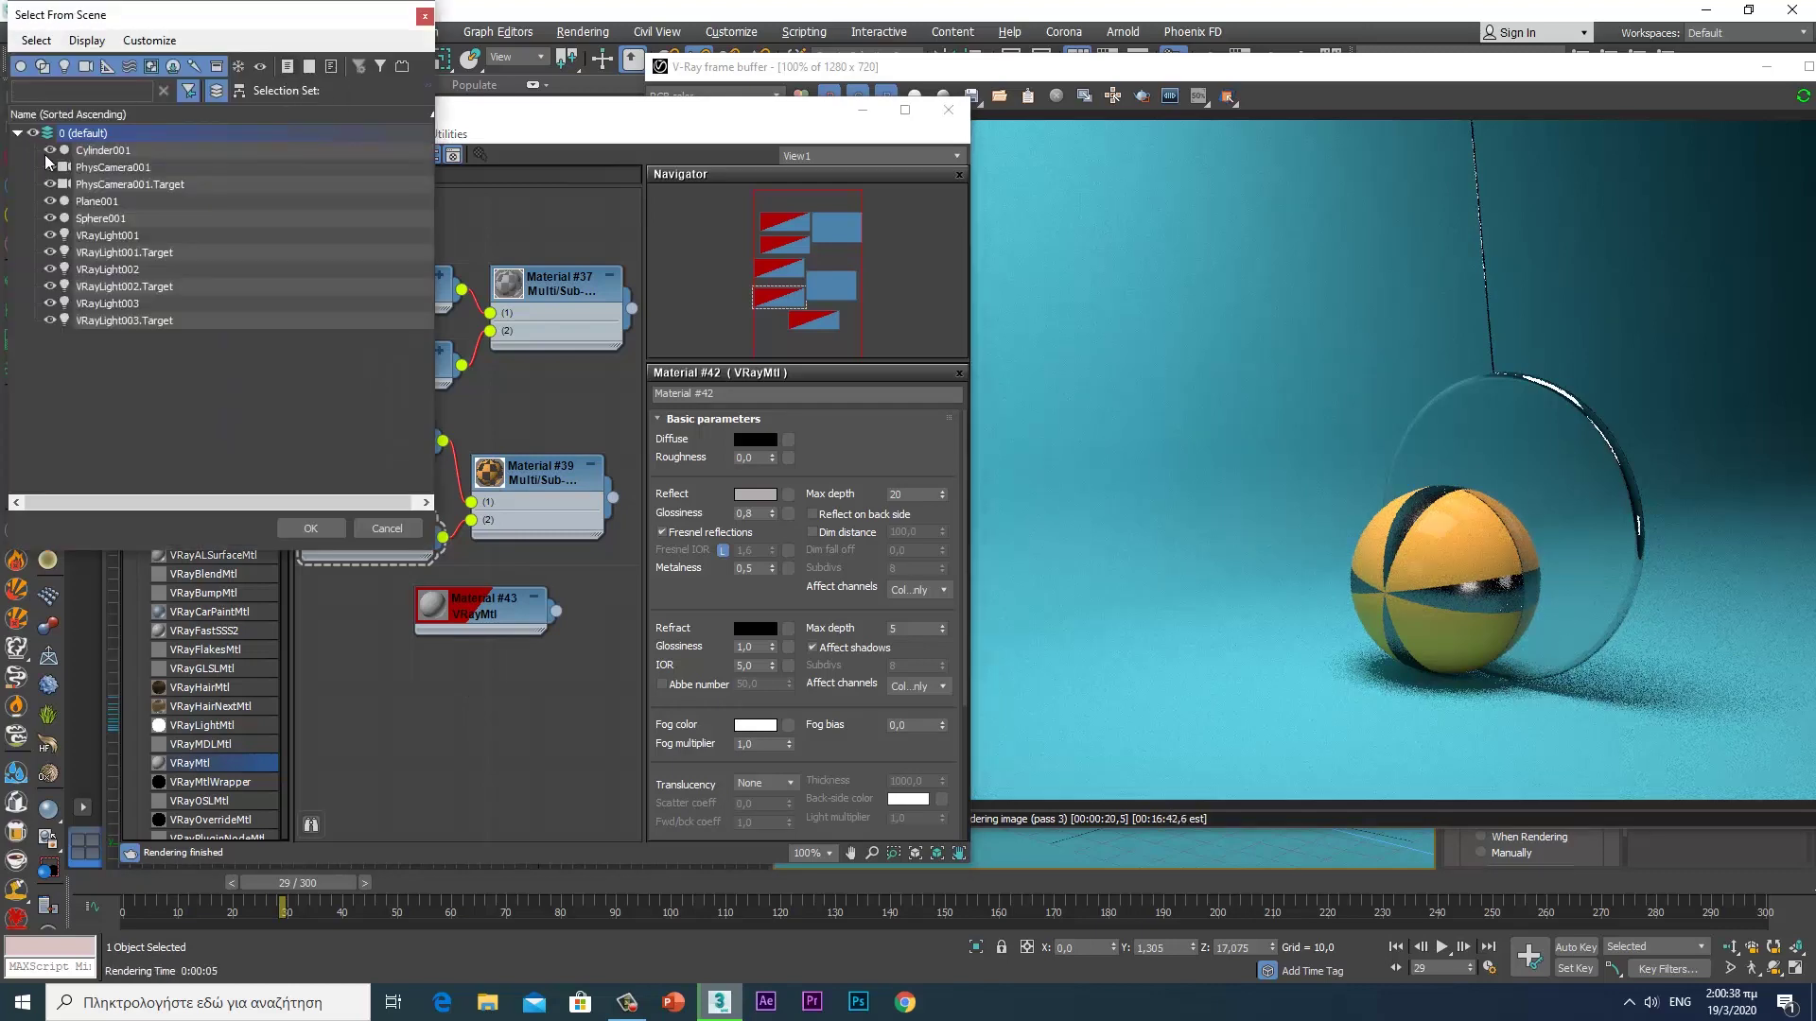
left_click(95, 202)
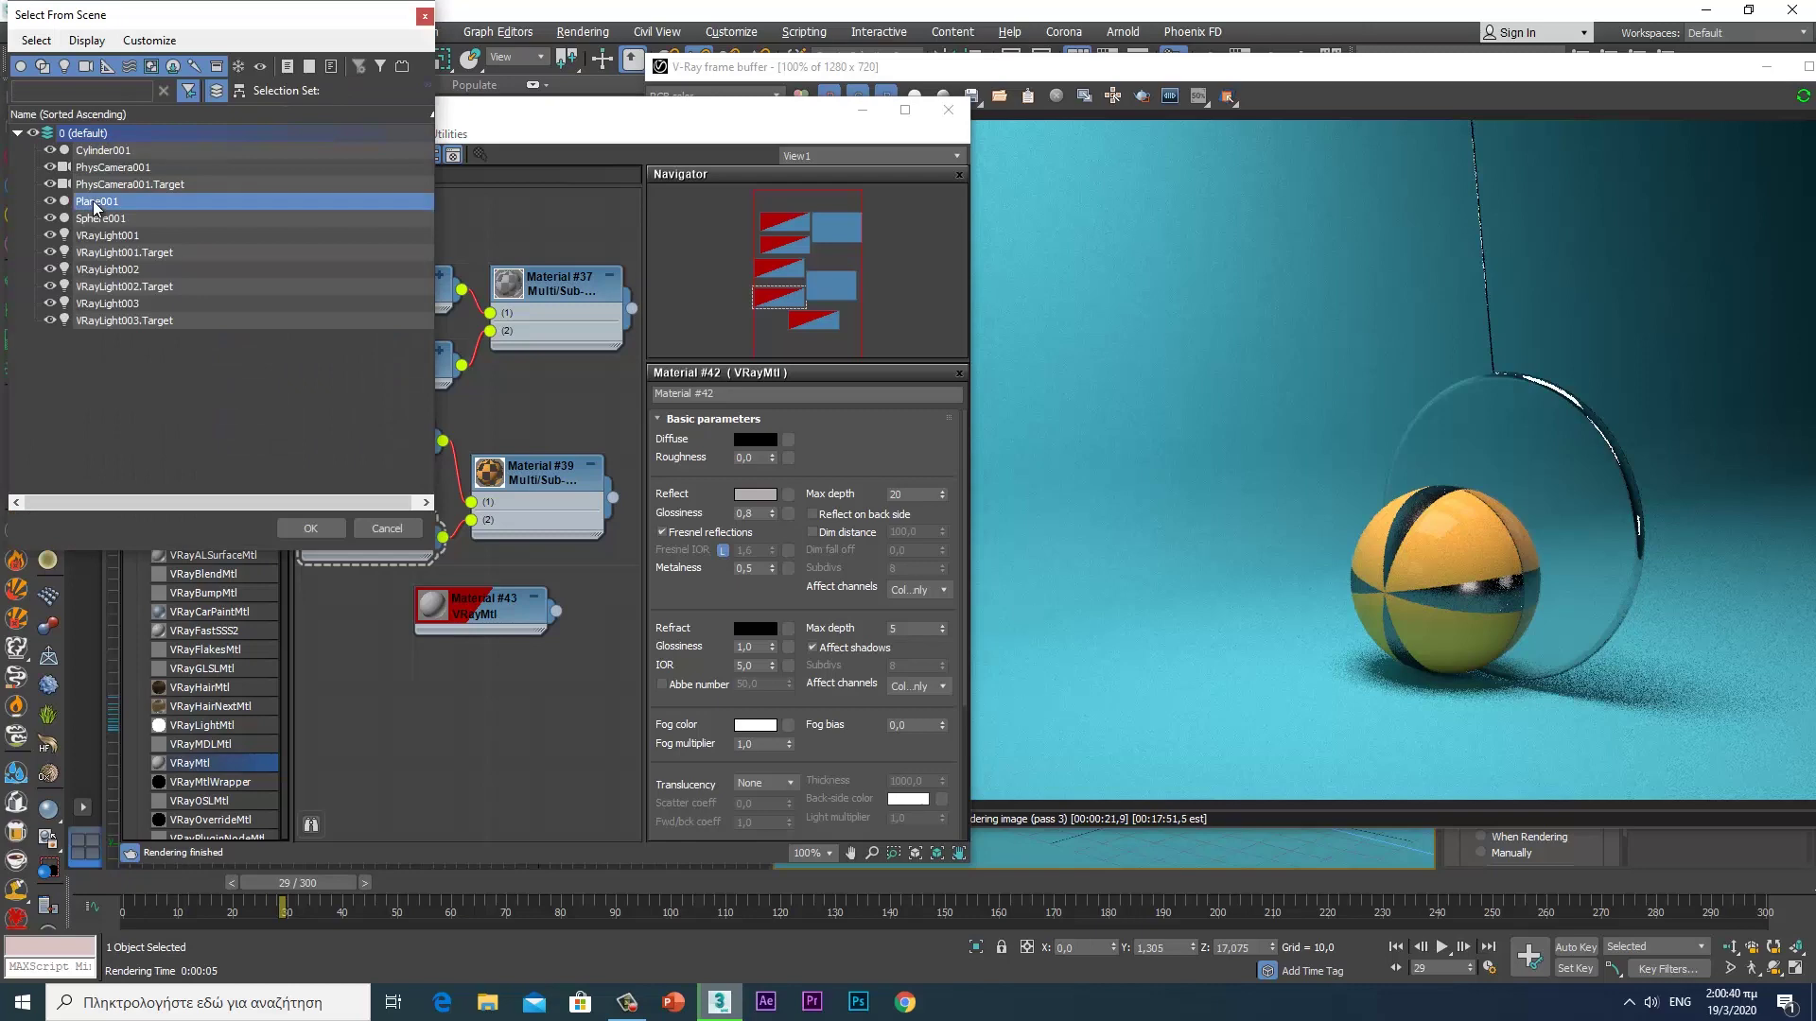
left_click(309, 527)
- Load Material #43's parameters and assign it to the Plane001 floor
left_click(473, 619)
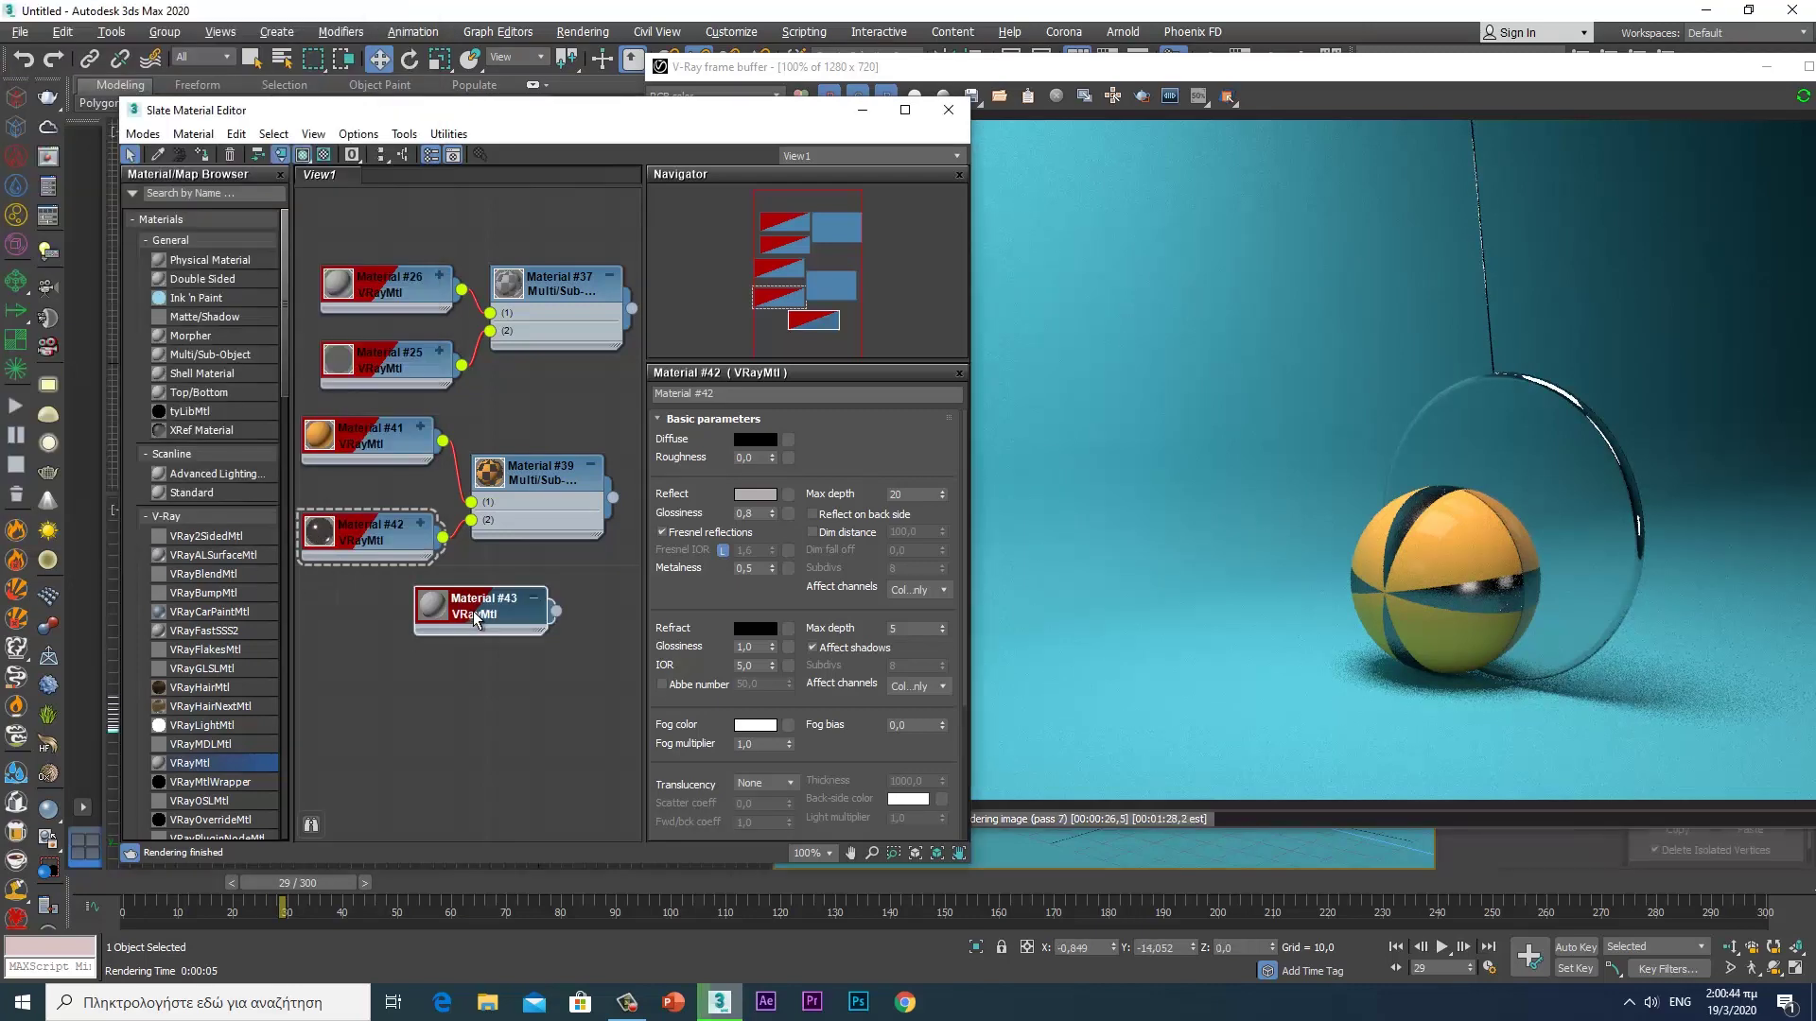
double_click(508, 616)
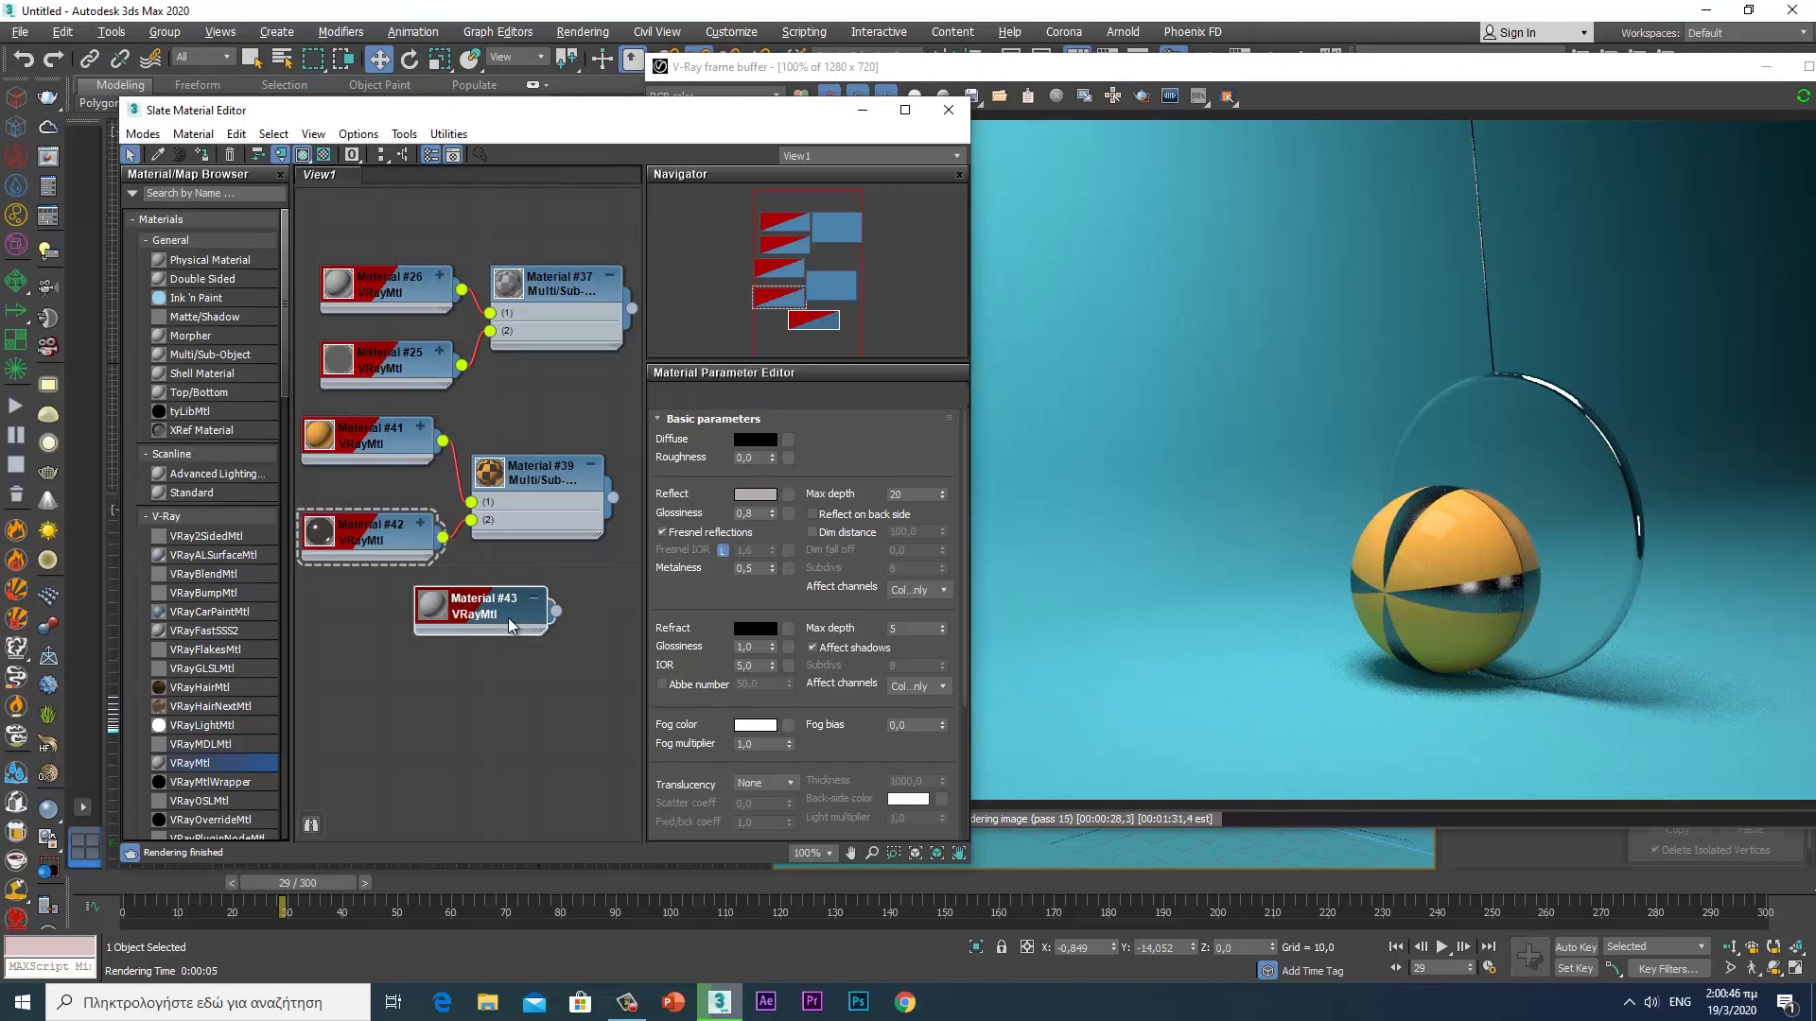
left_click(508, 617)
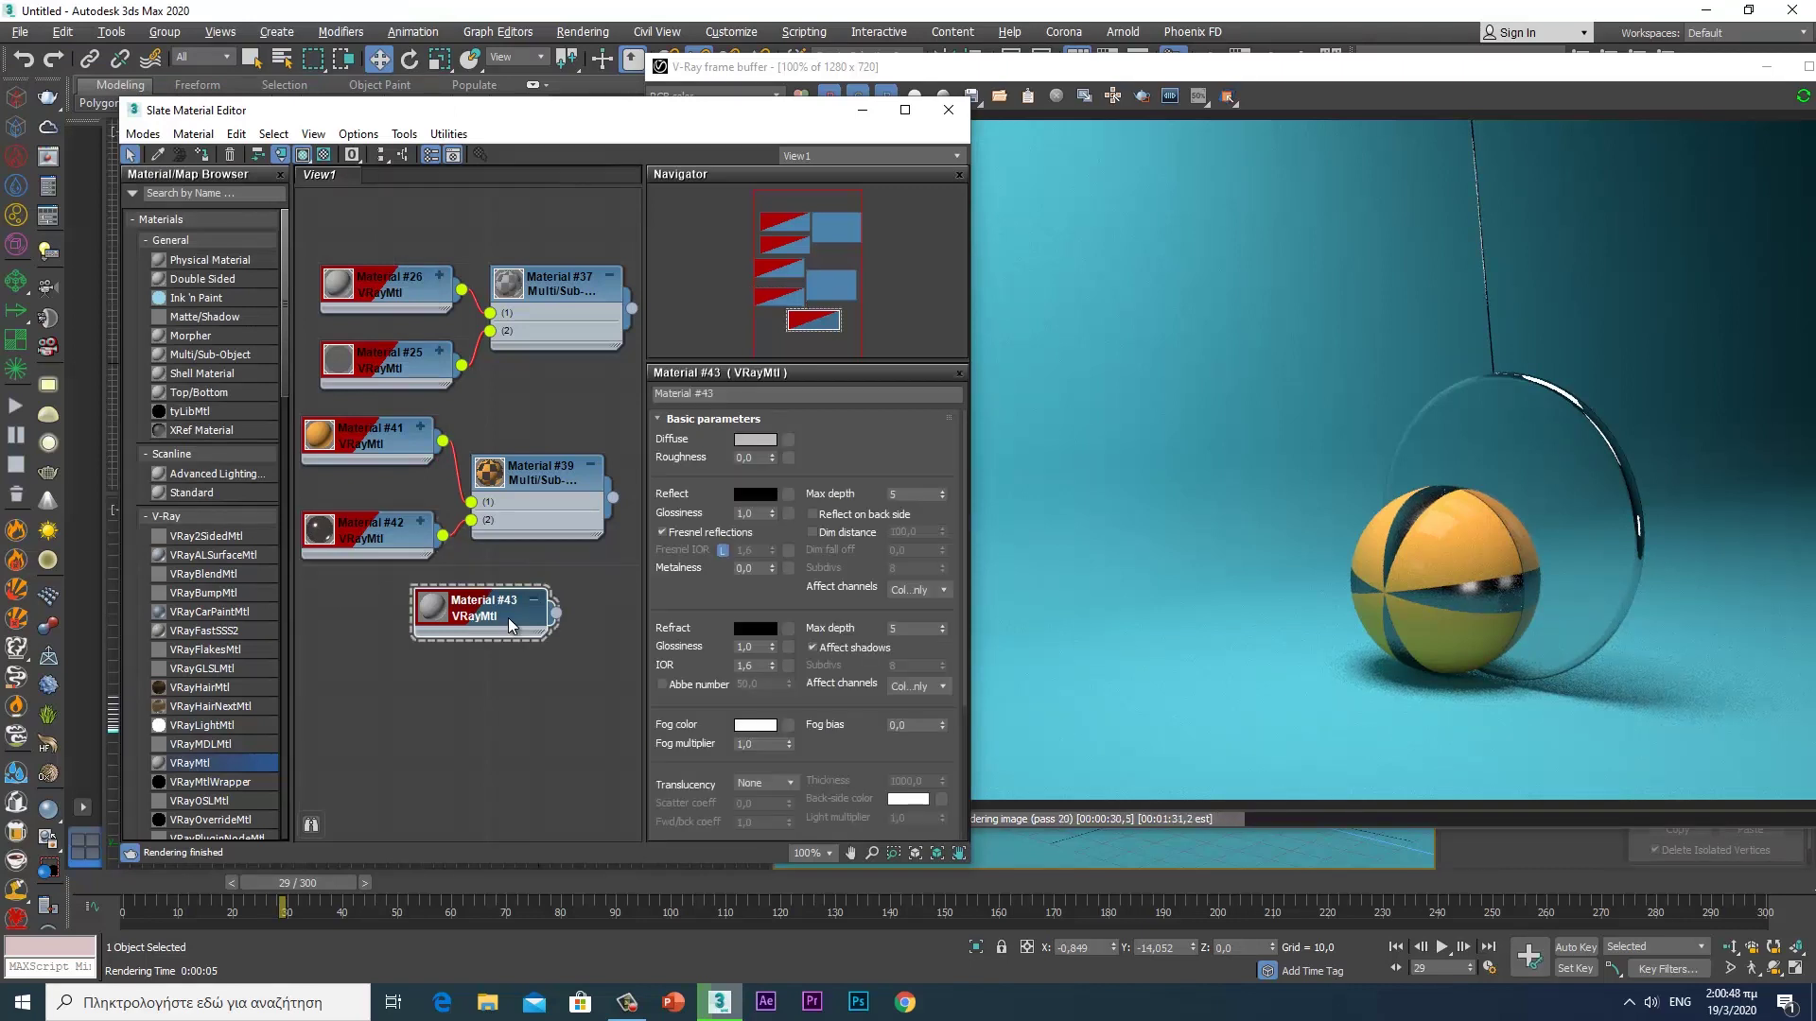
right_click(508, 617)
left_click(582, 159)
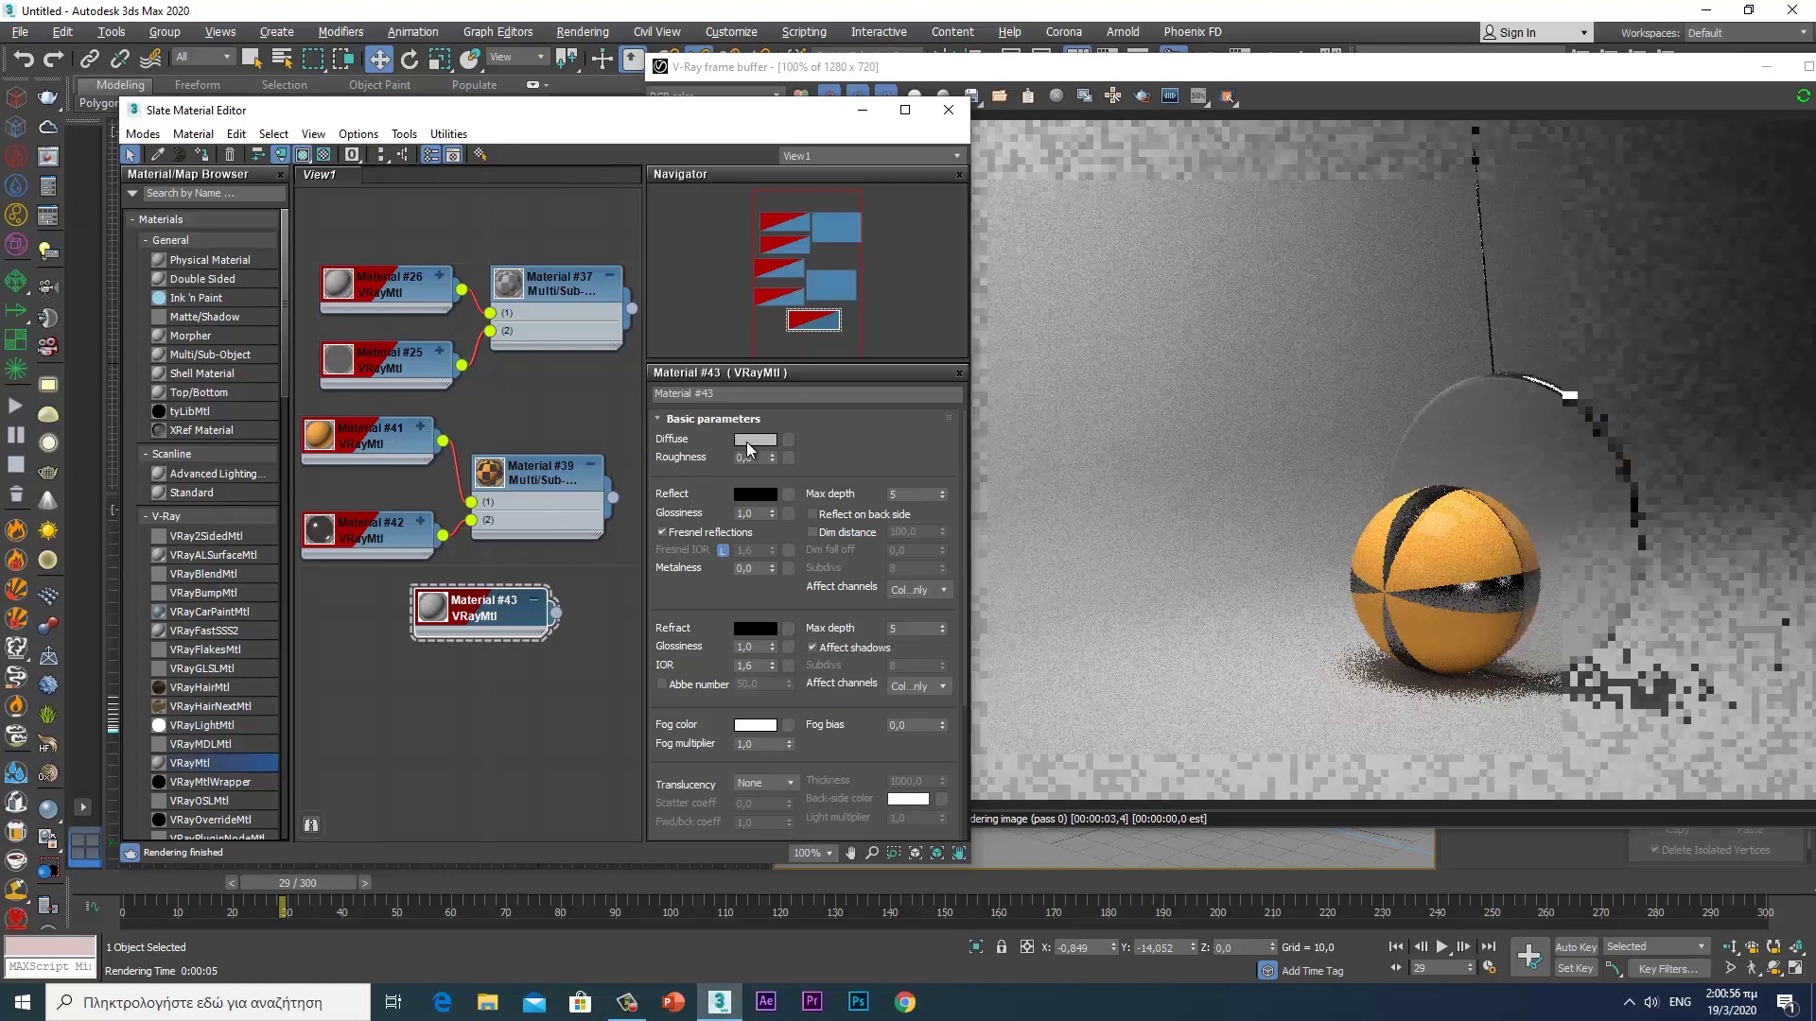
- Set Material #43's reflection max depth to 20 and diffuse to grey 190, then close the editor
left_click(906, 493)
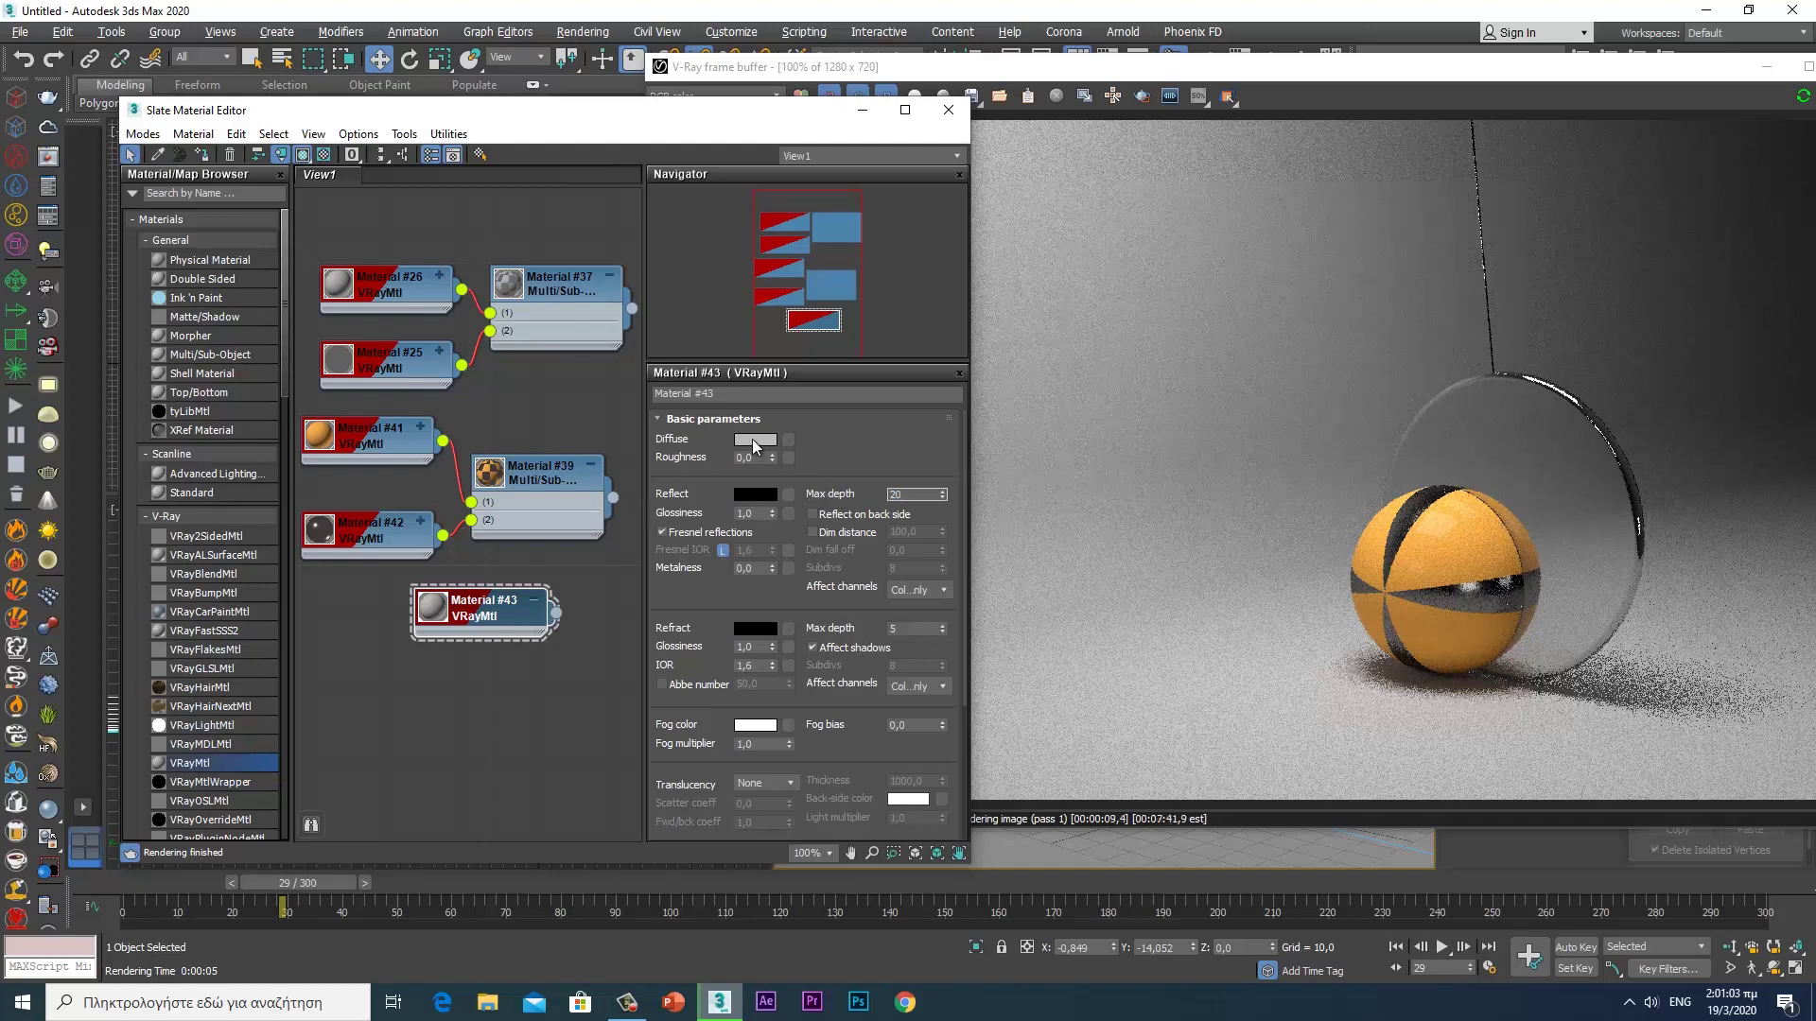
left_click(755, 440)
left_click_drag(560, 221, 553, 231)
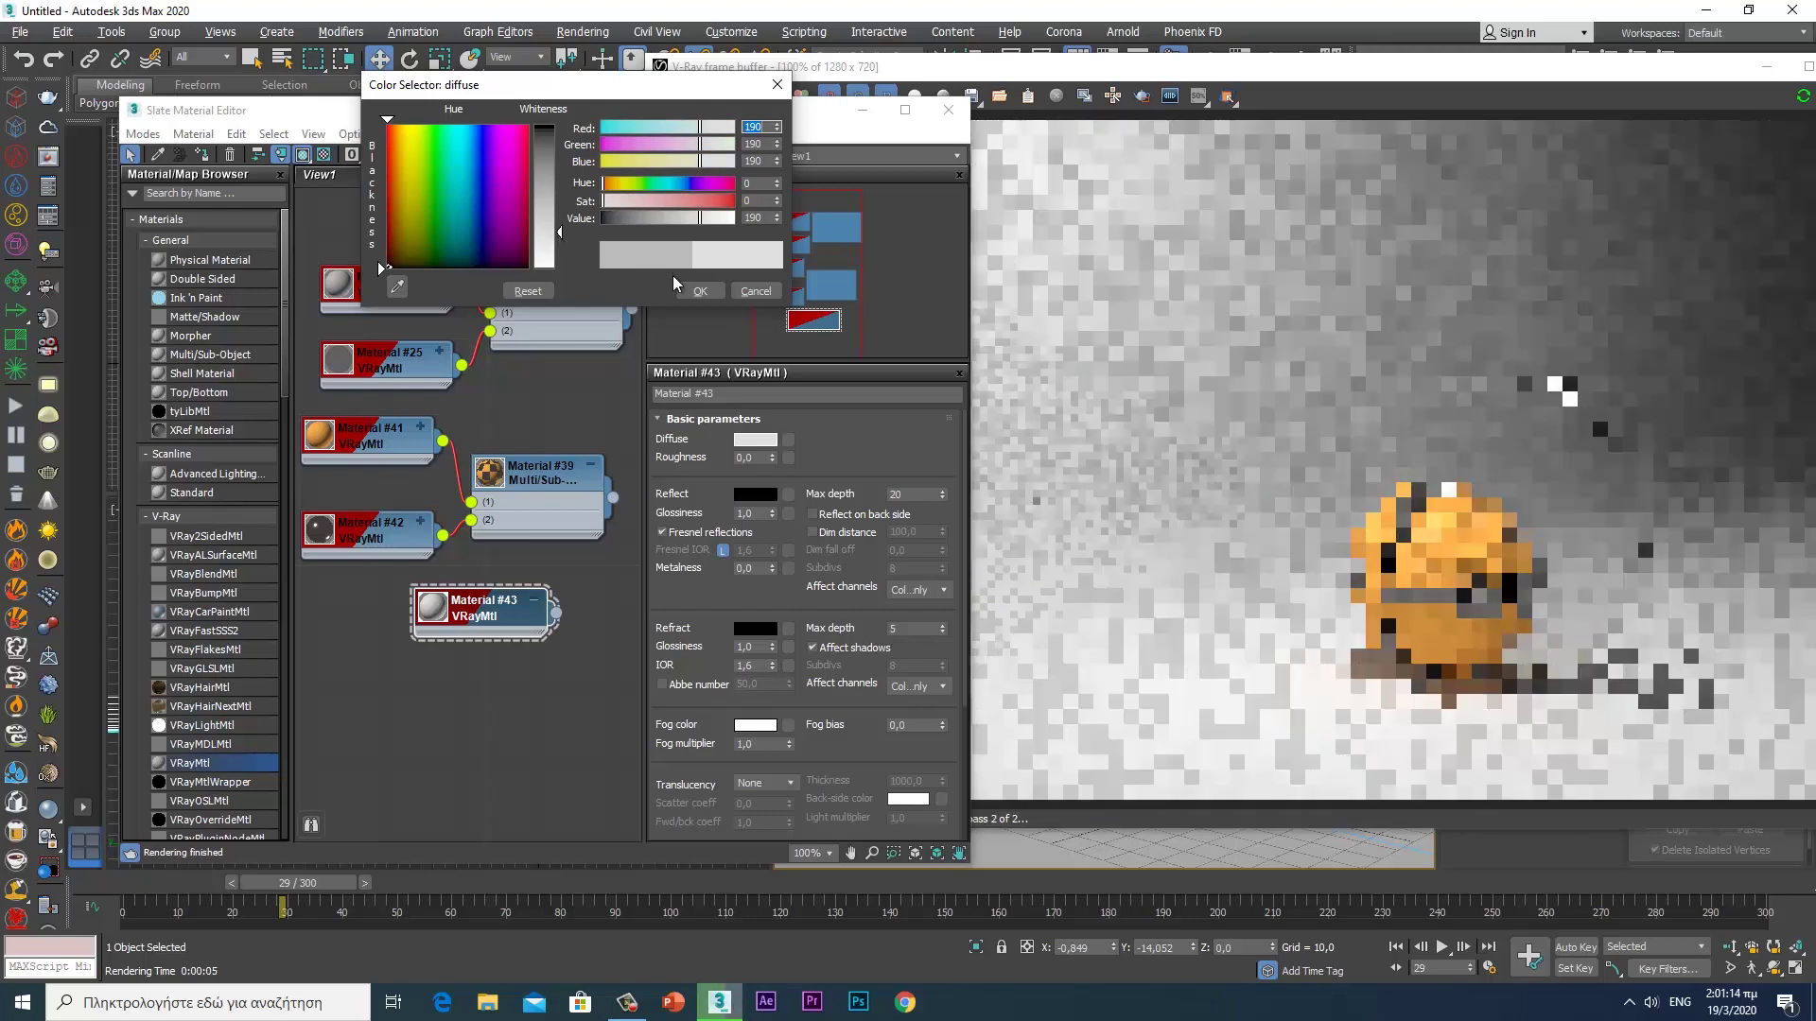
left_click(700, 290)
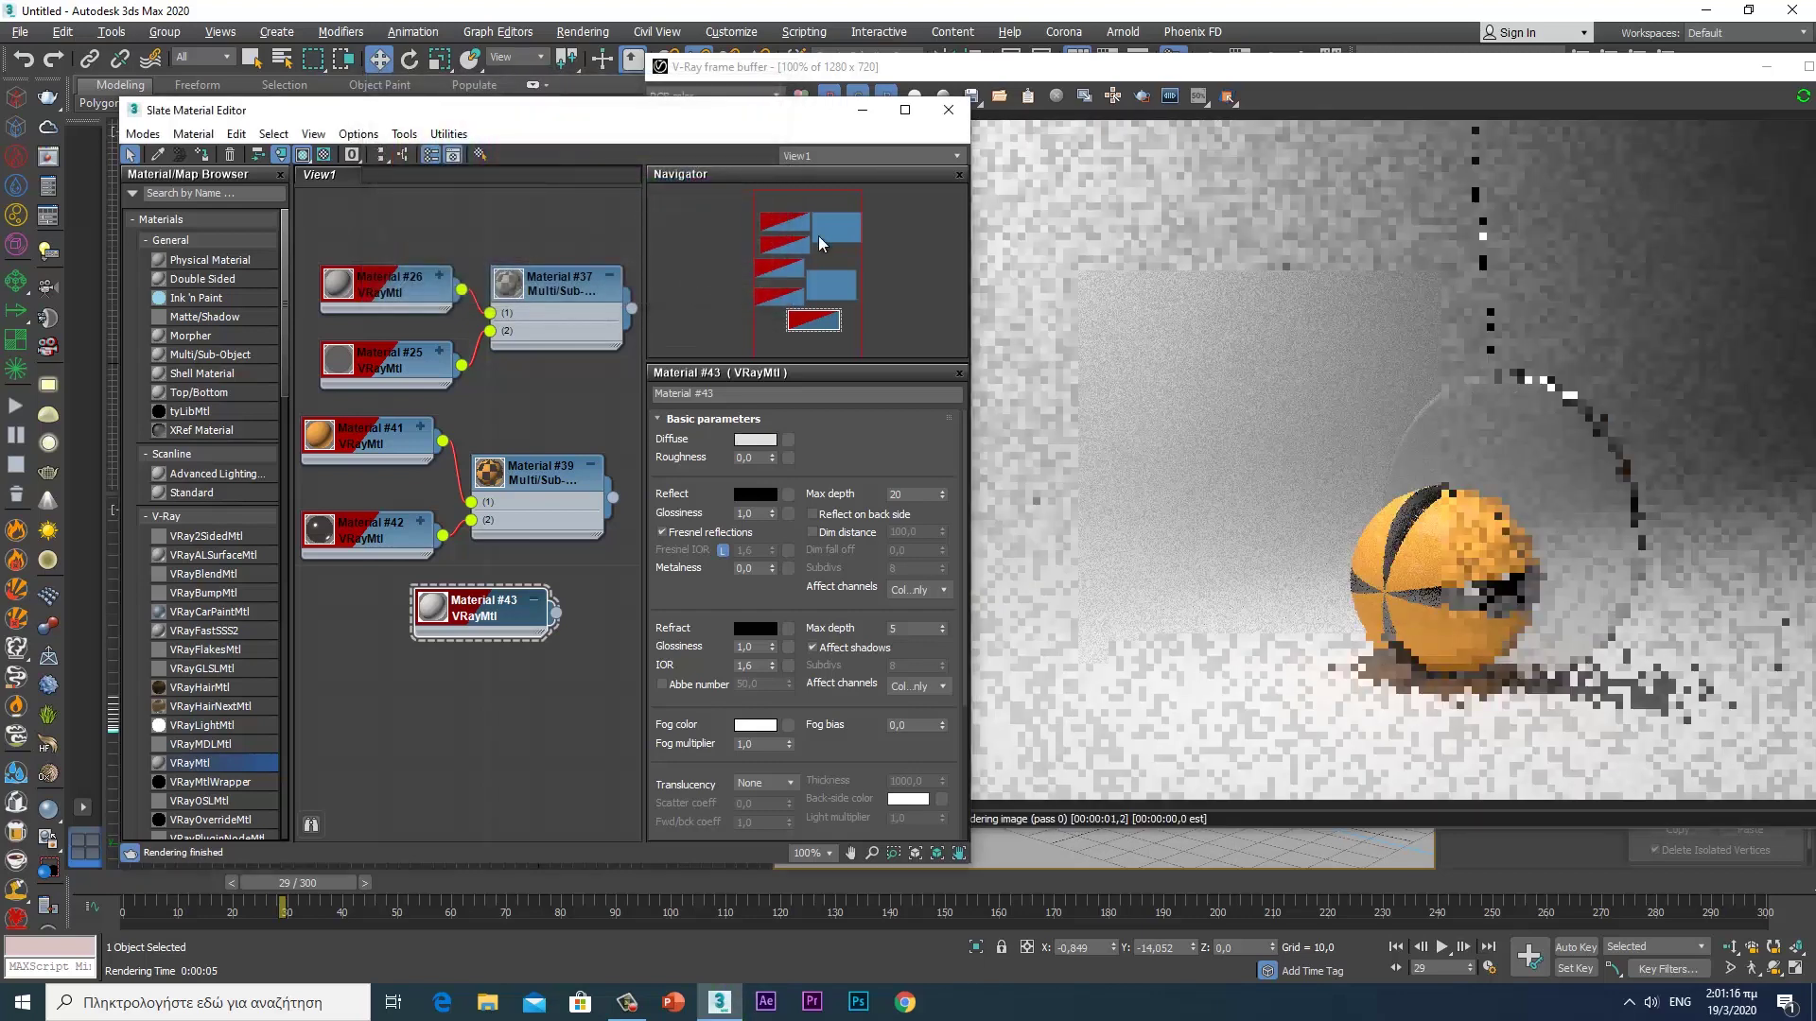
key("m")
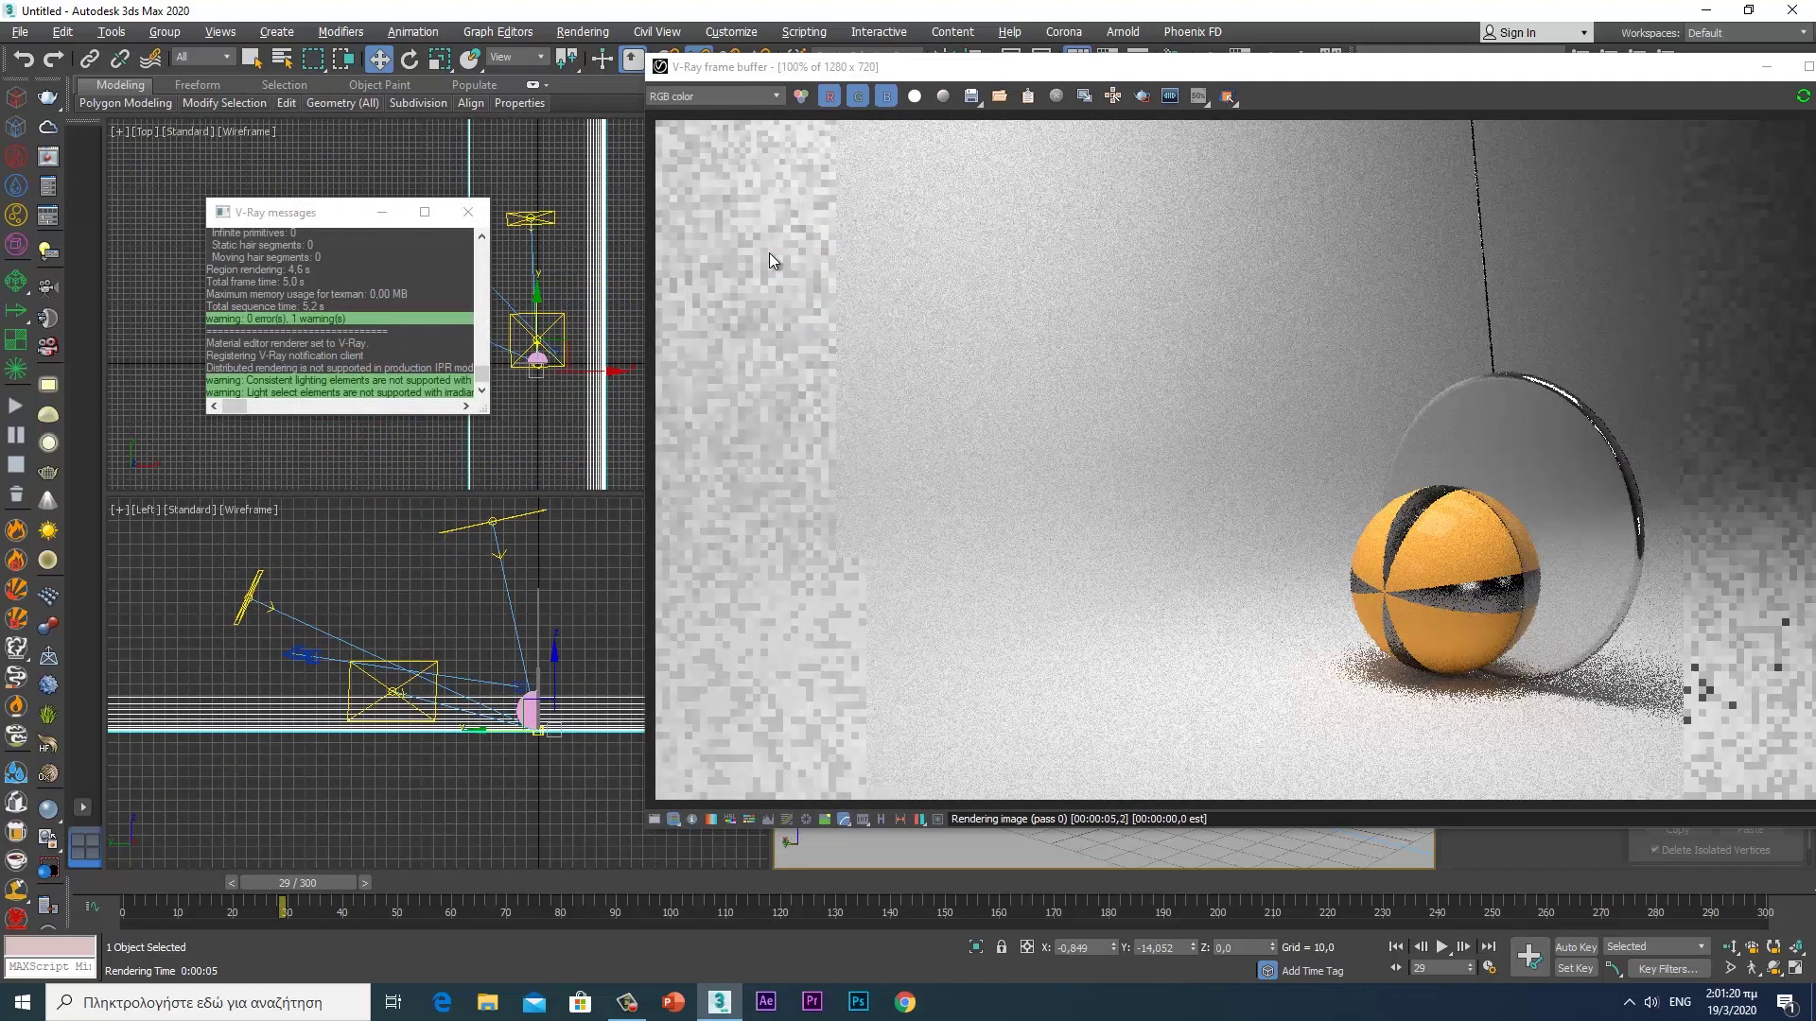
- Reposition the V-Ray frame buffer, stop the render, and bring up V-Ray Quick Settings
mouse_move(1125, 67)
left_mouse_down()
mouse_move(1126, 104)
mouse_move(845, 175)
left_mouse_up()
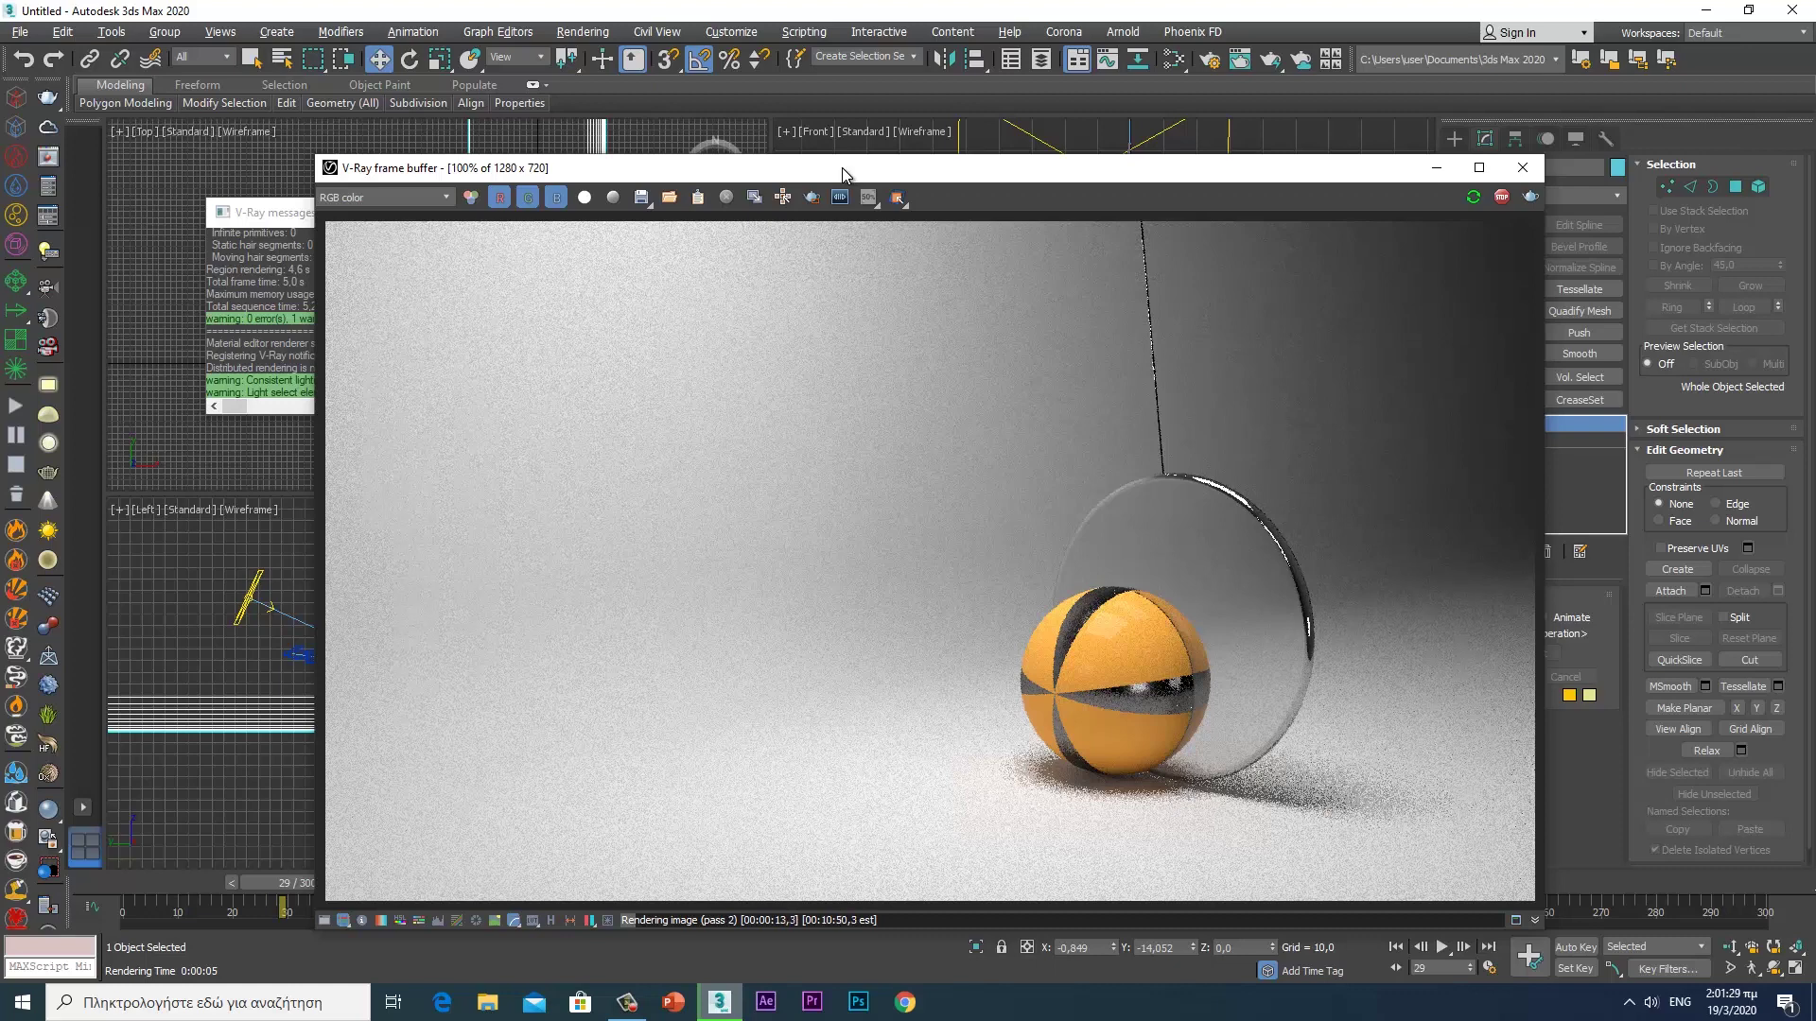
left_click_drag(843, 174, 850, 153)
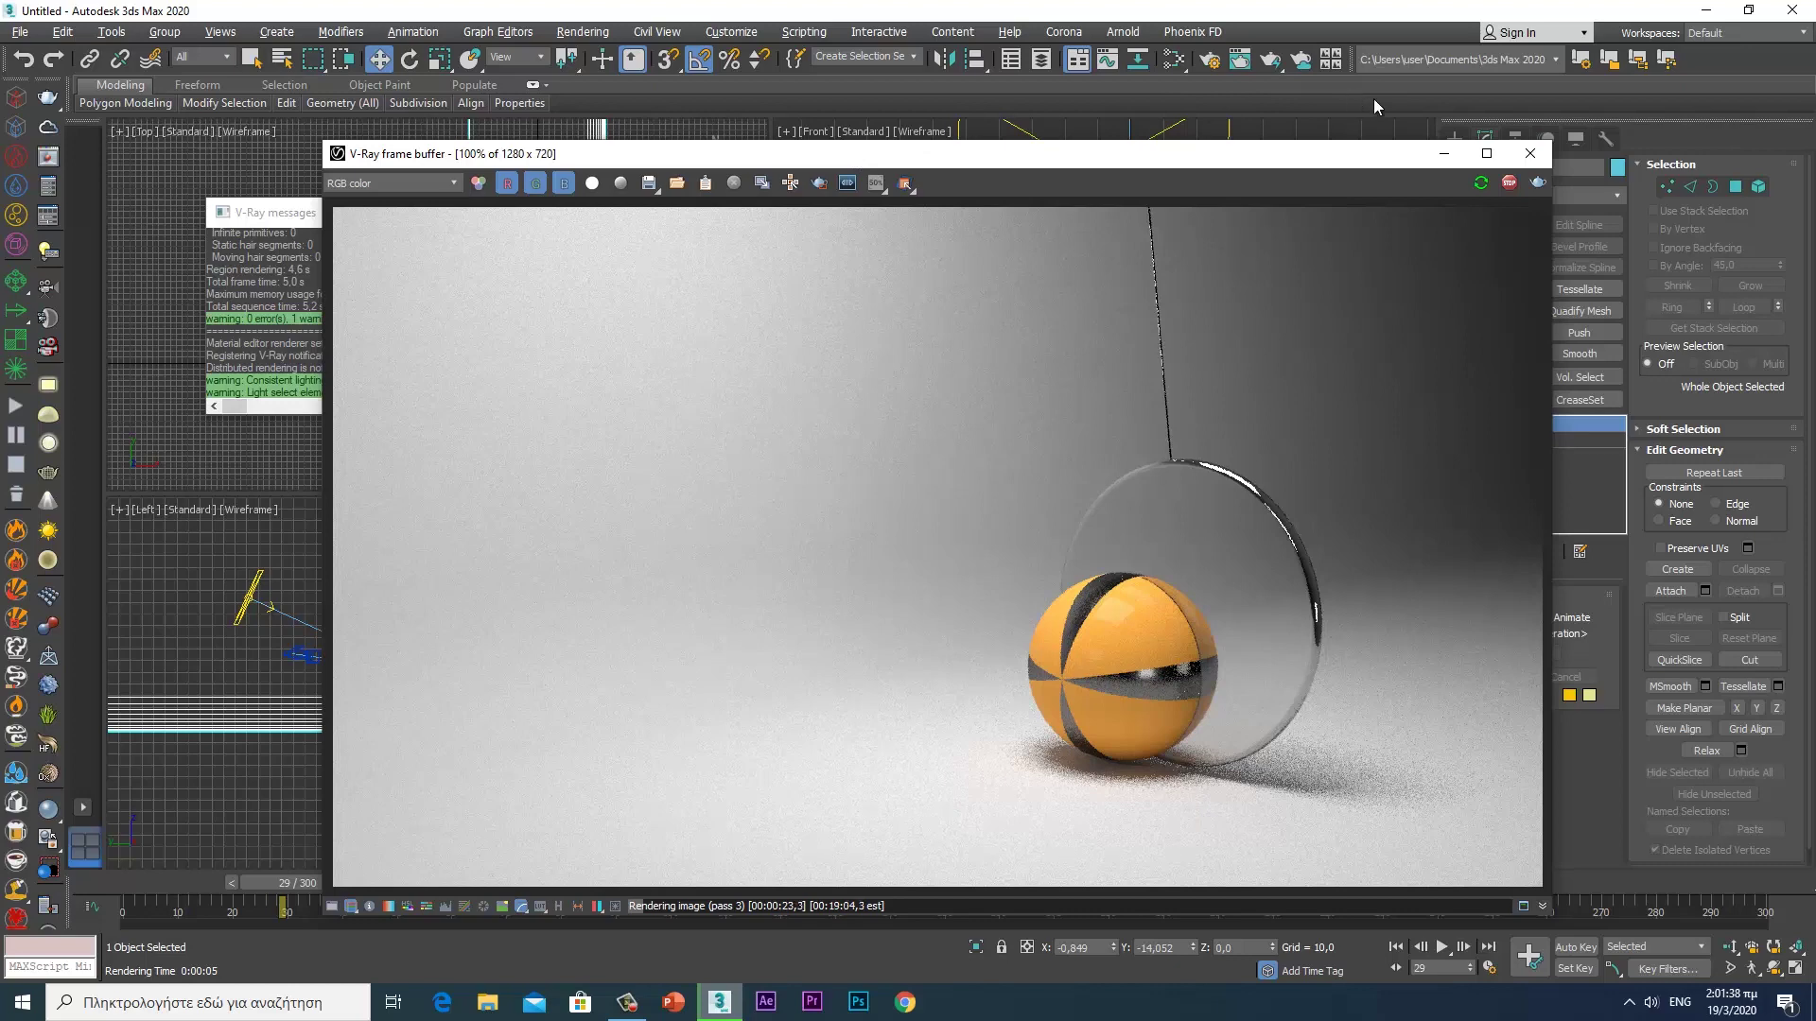
left_click(1512, 182)
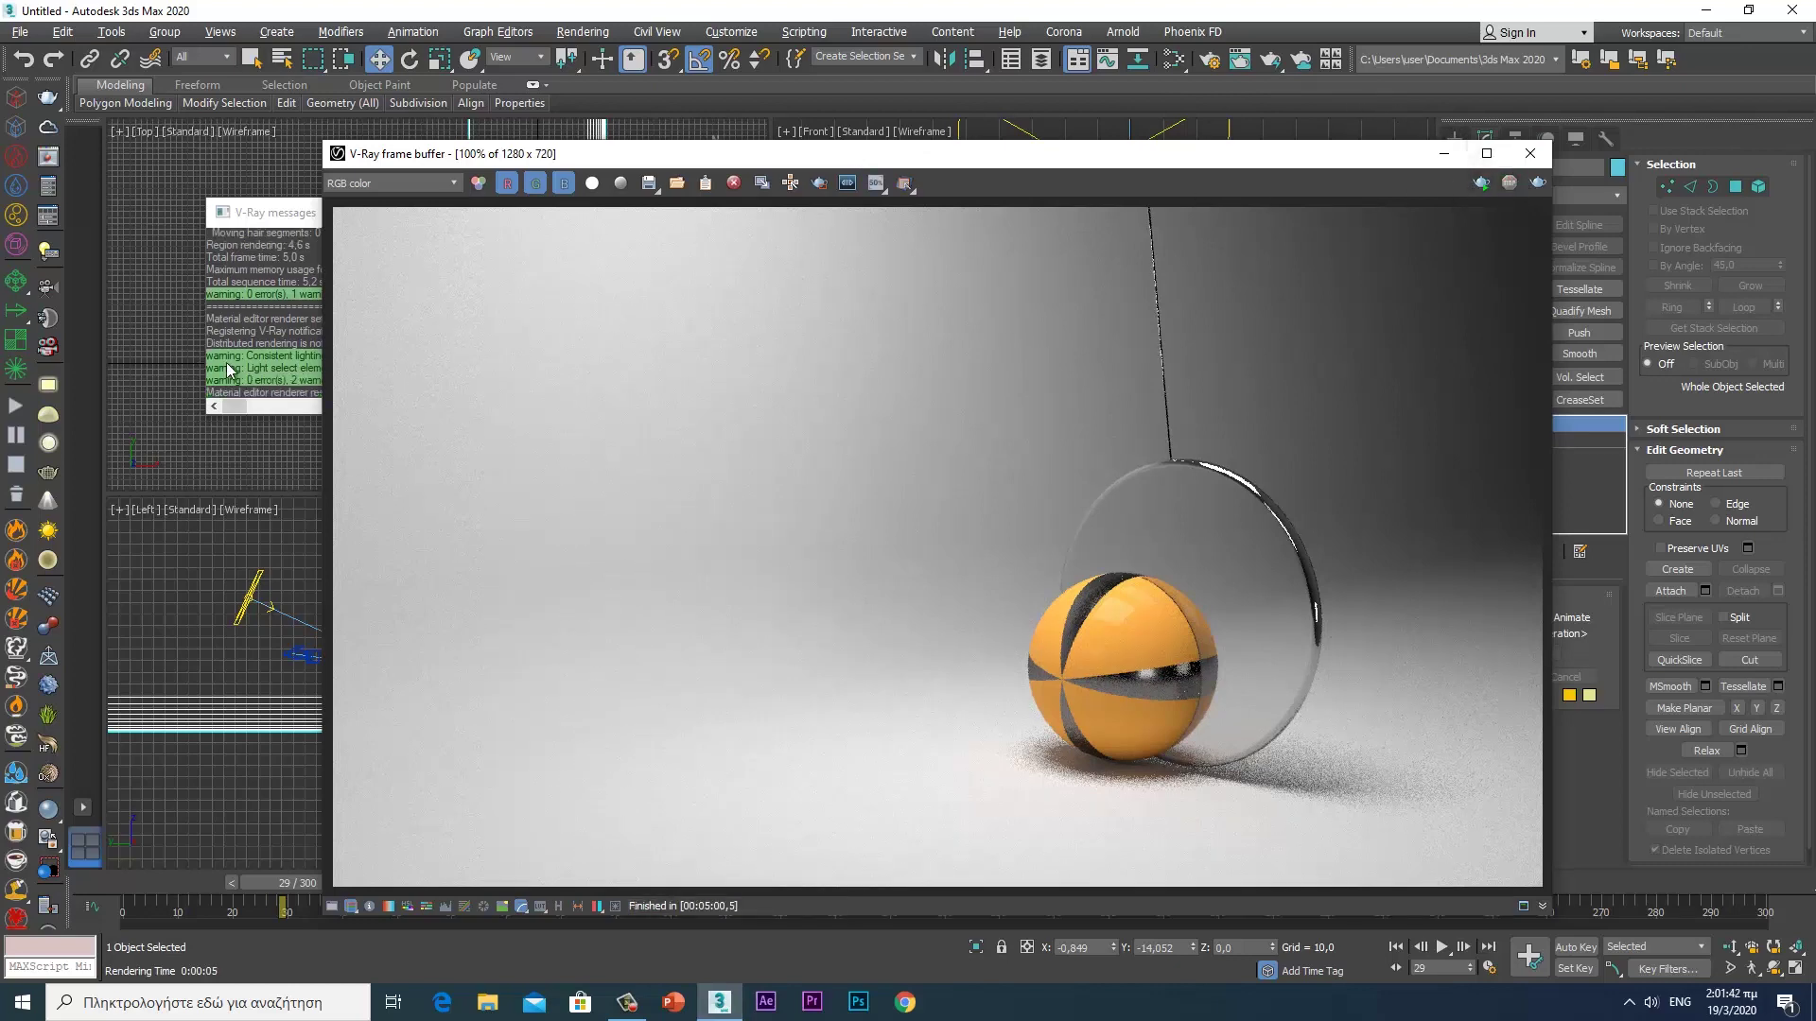
left_click(48, 216)
left_click_drag(832, 645, 813, 651)
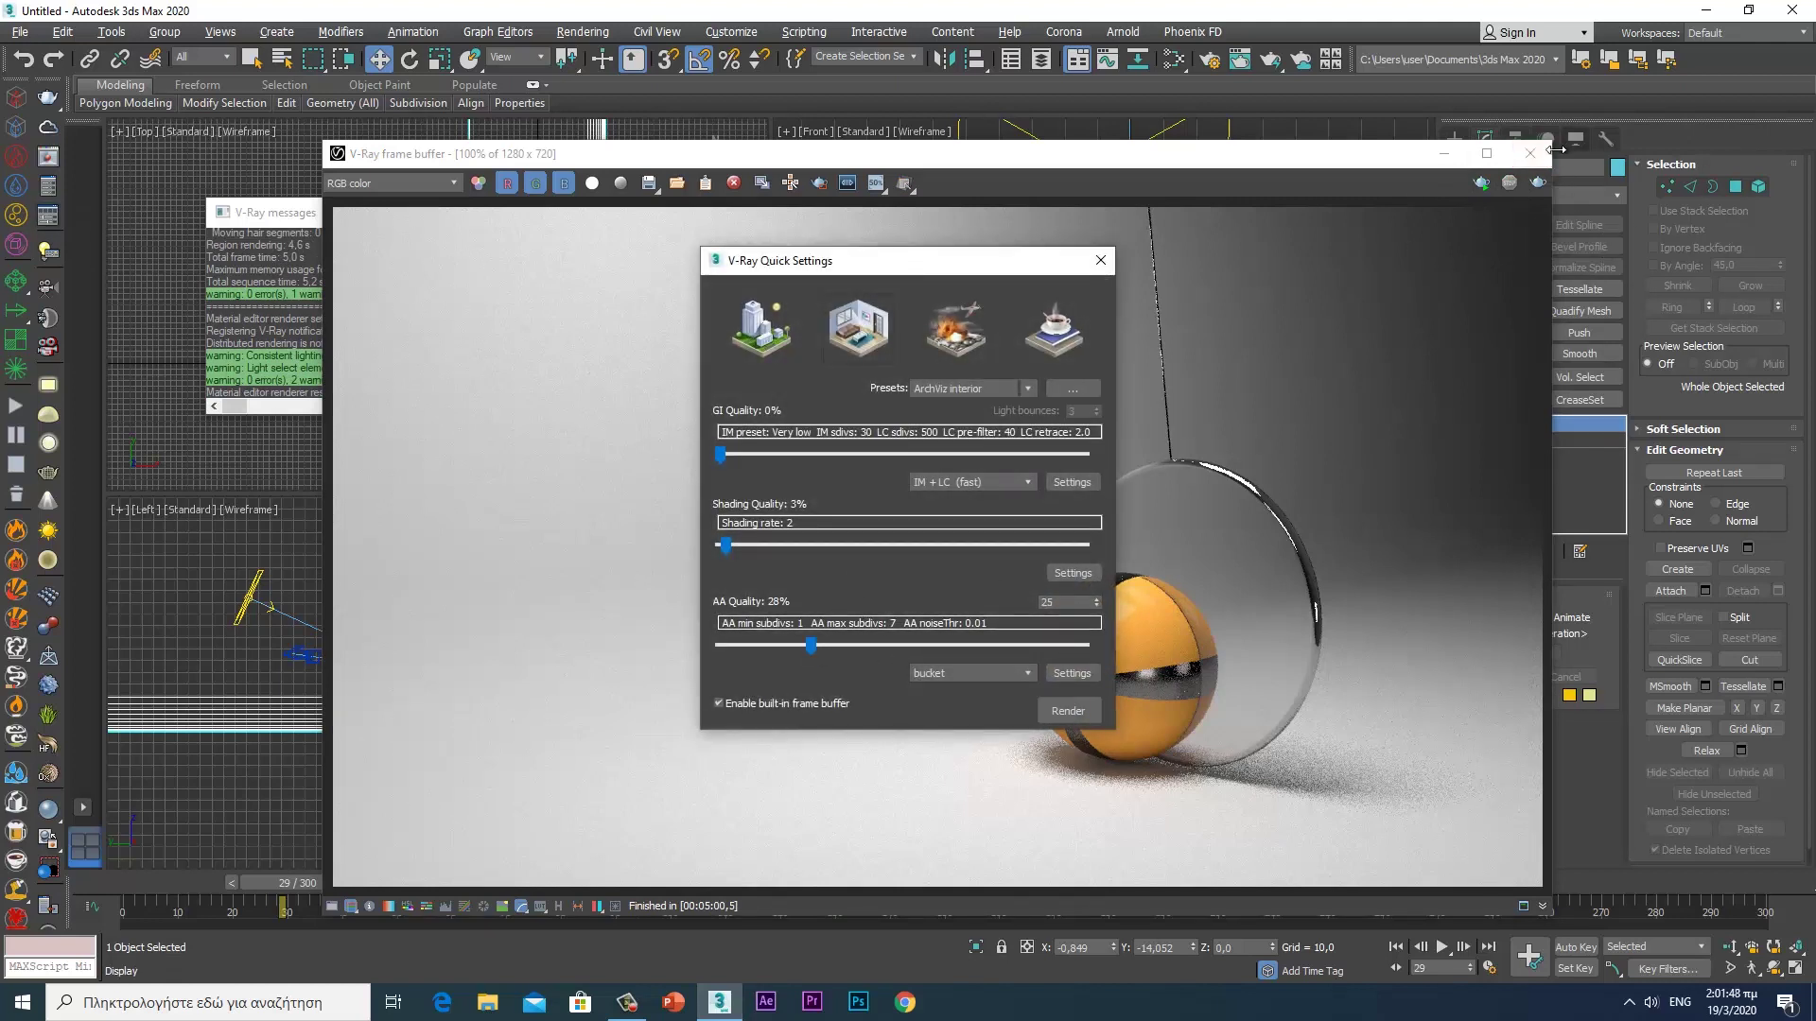
- Set the output size to 1920×1080 and anti-aliasing quality to 32%
left_click(1530, 153)
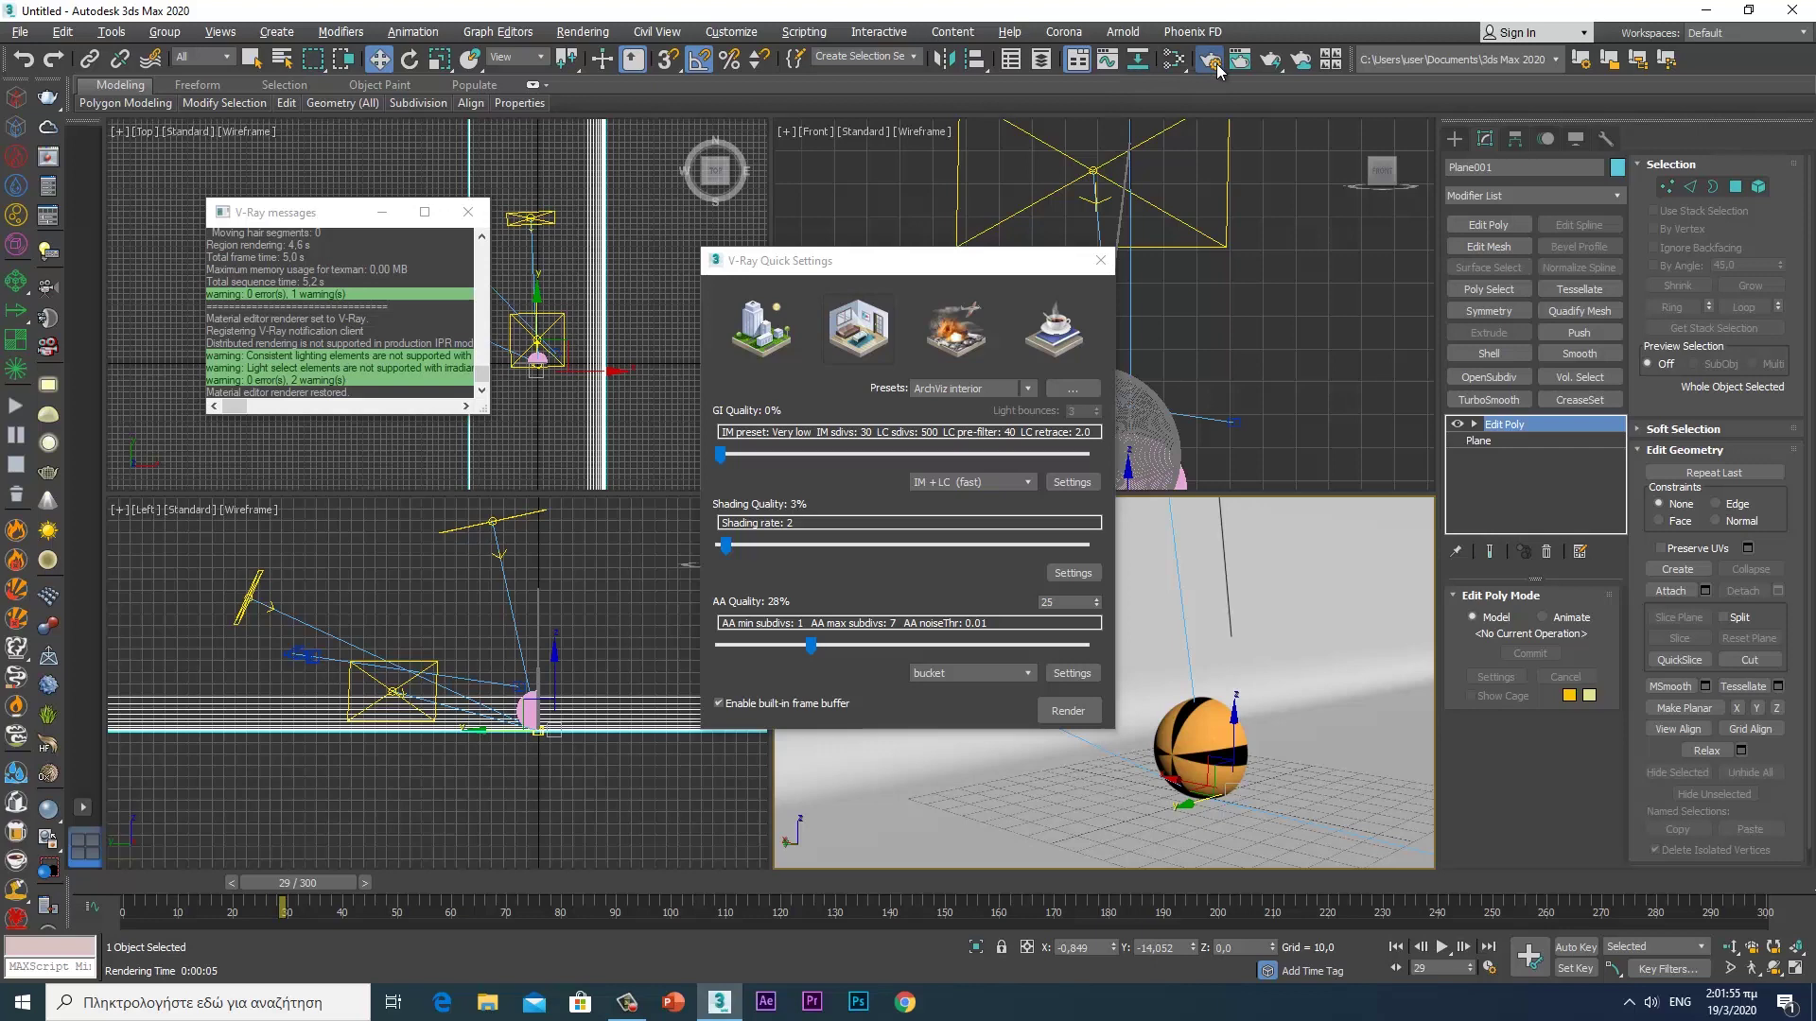
left_click(1213, 63)
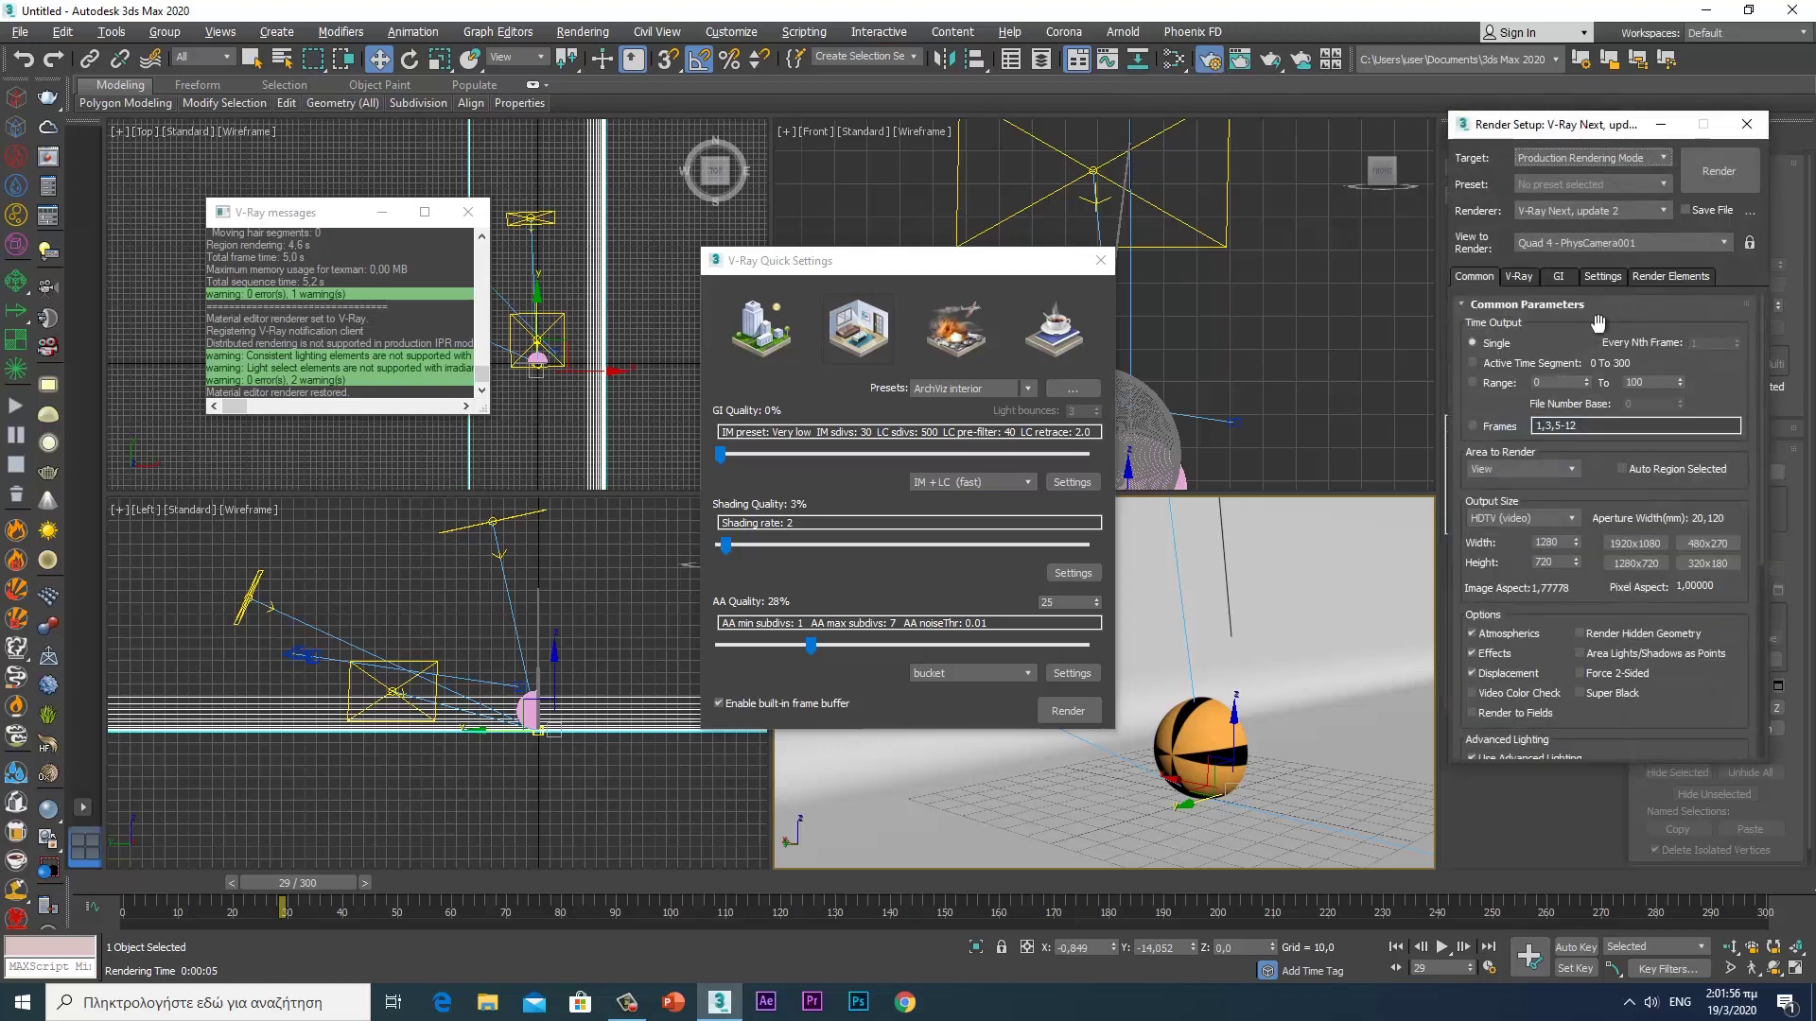
left_click(1644, 547)
left_click(815, 648)
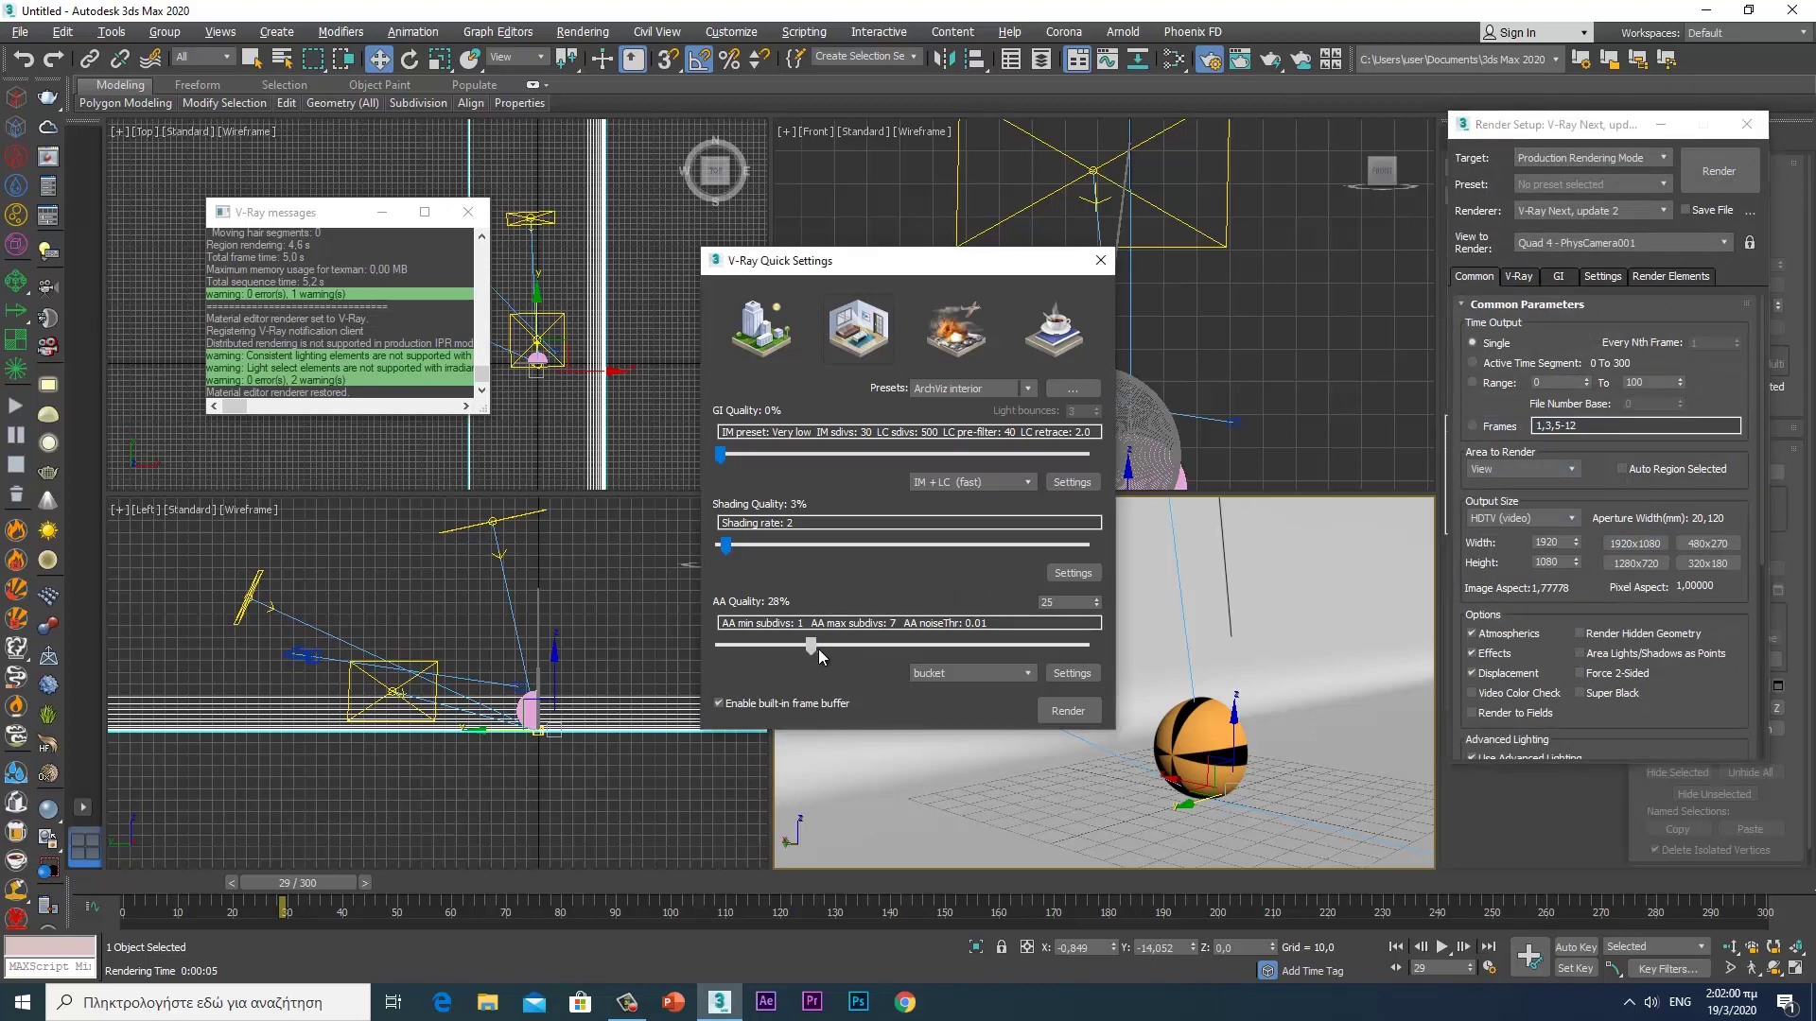
left_click_drag(819, 649, 834, 649)
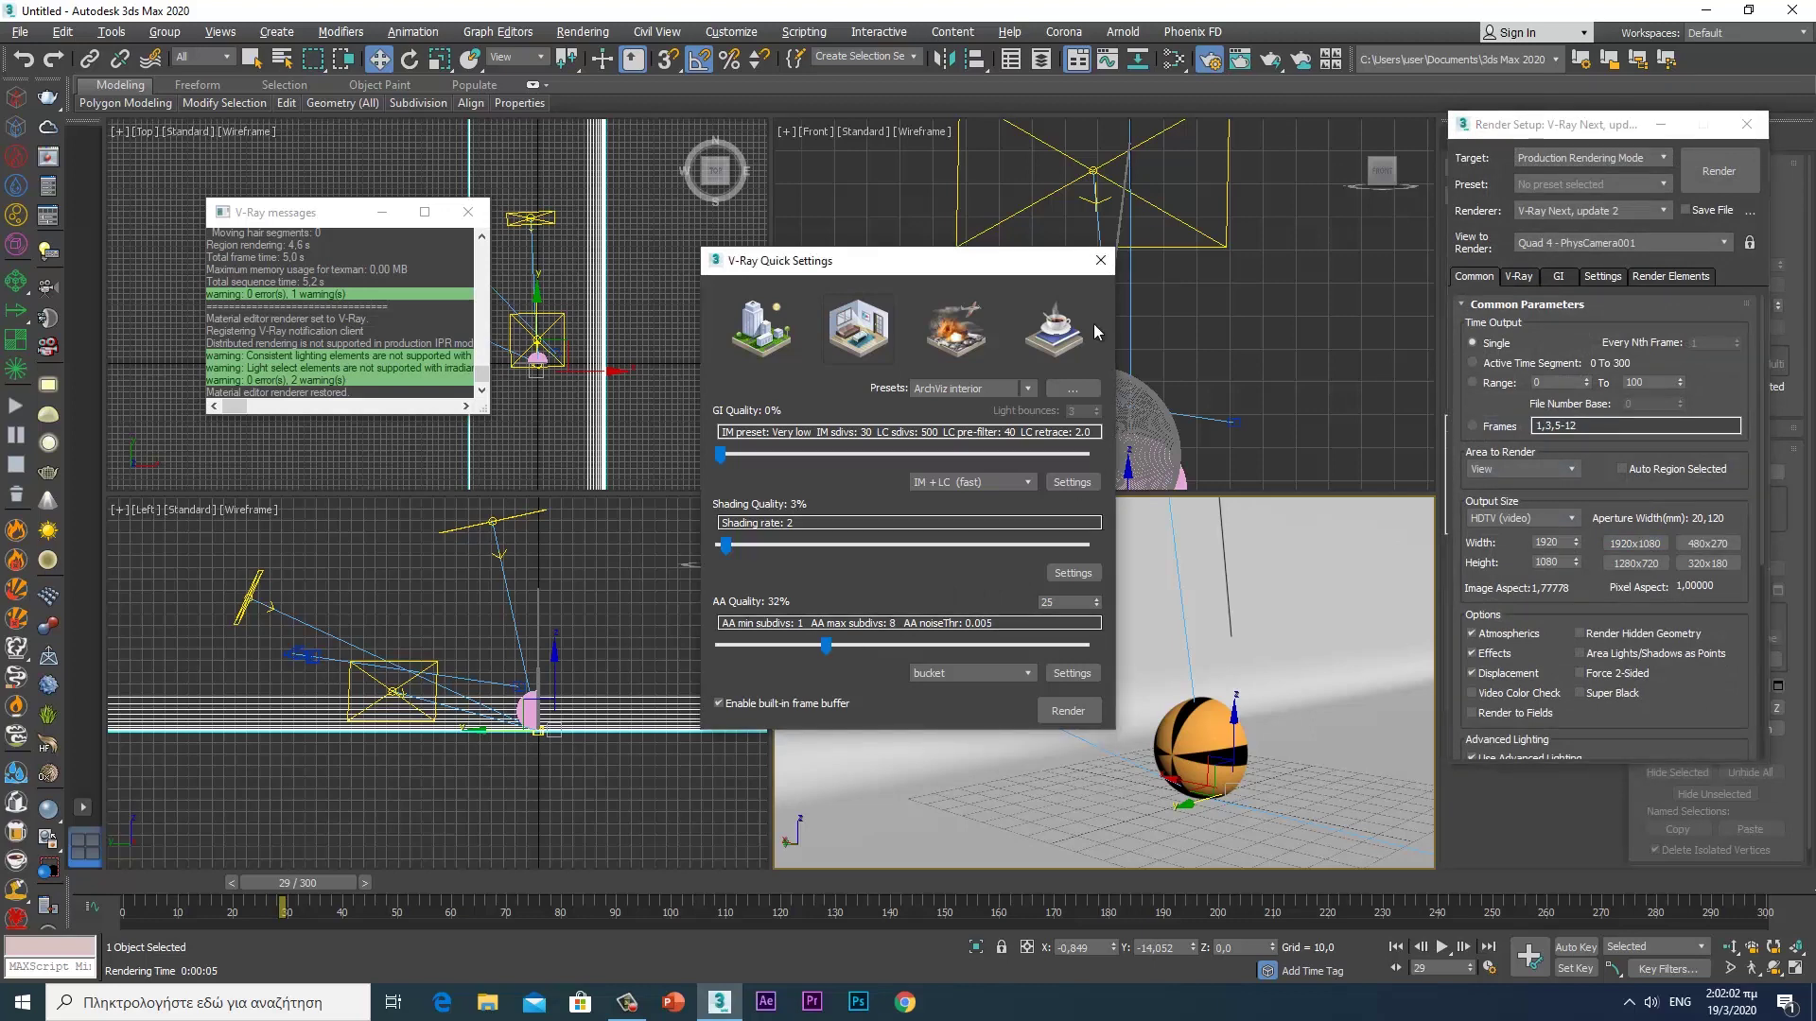
left_click(1101, 262)
- Turn on Show Safe Frames in the camera viewport
left_click(1723, 180)
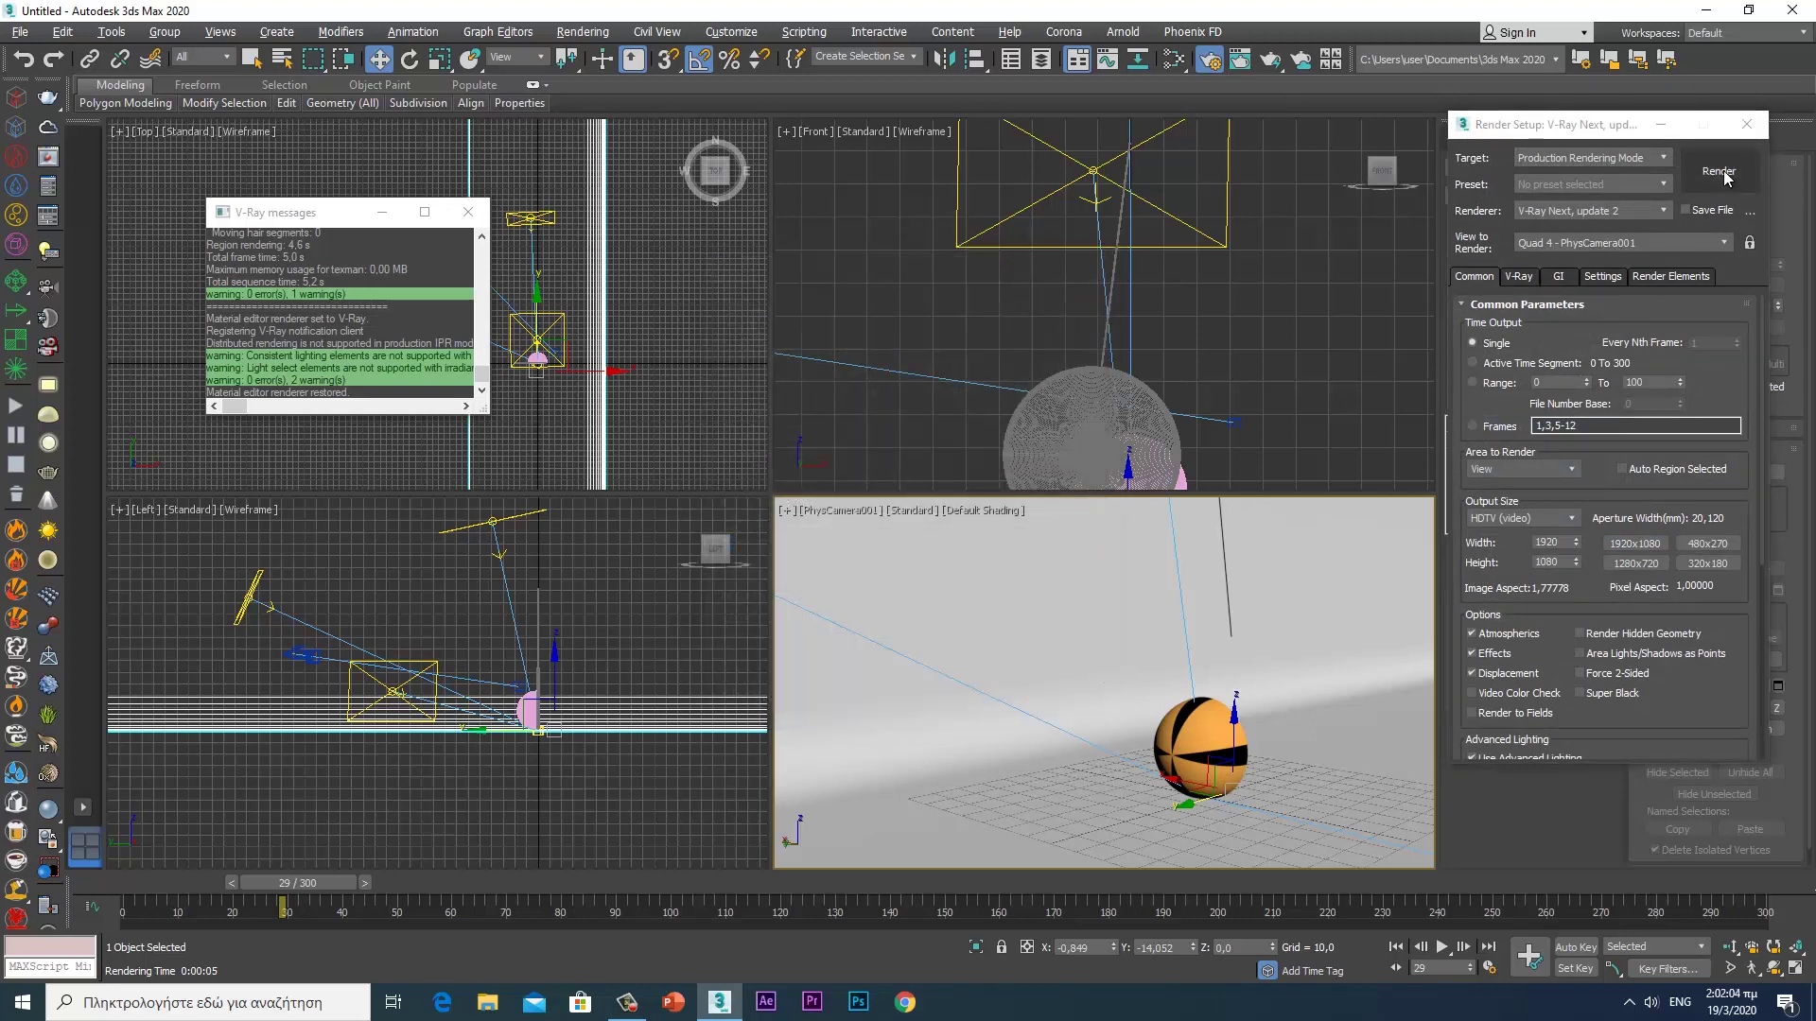
left_click(834, 516)
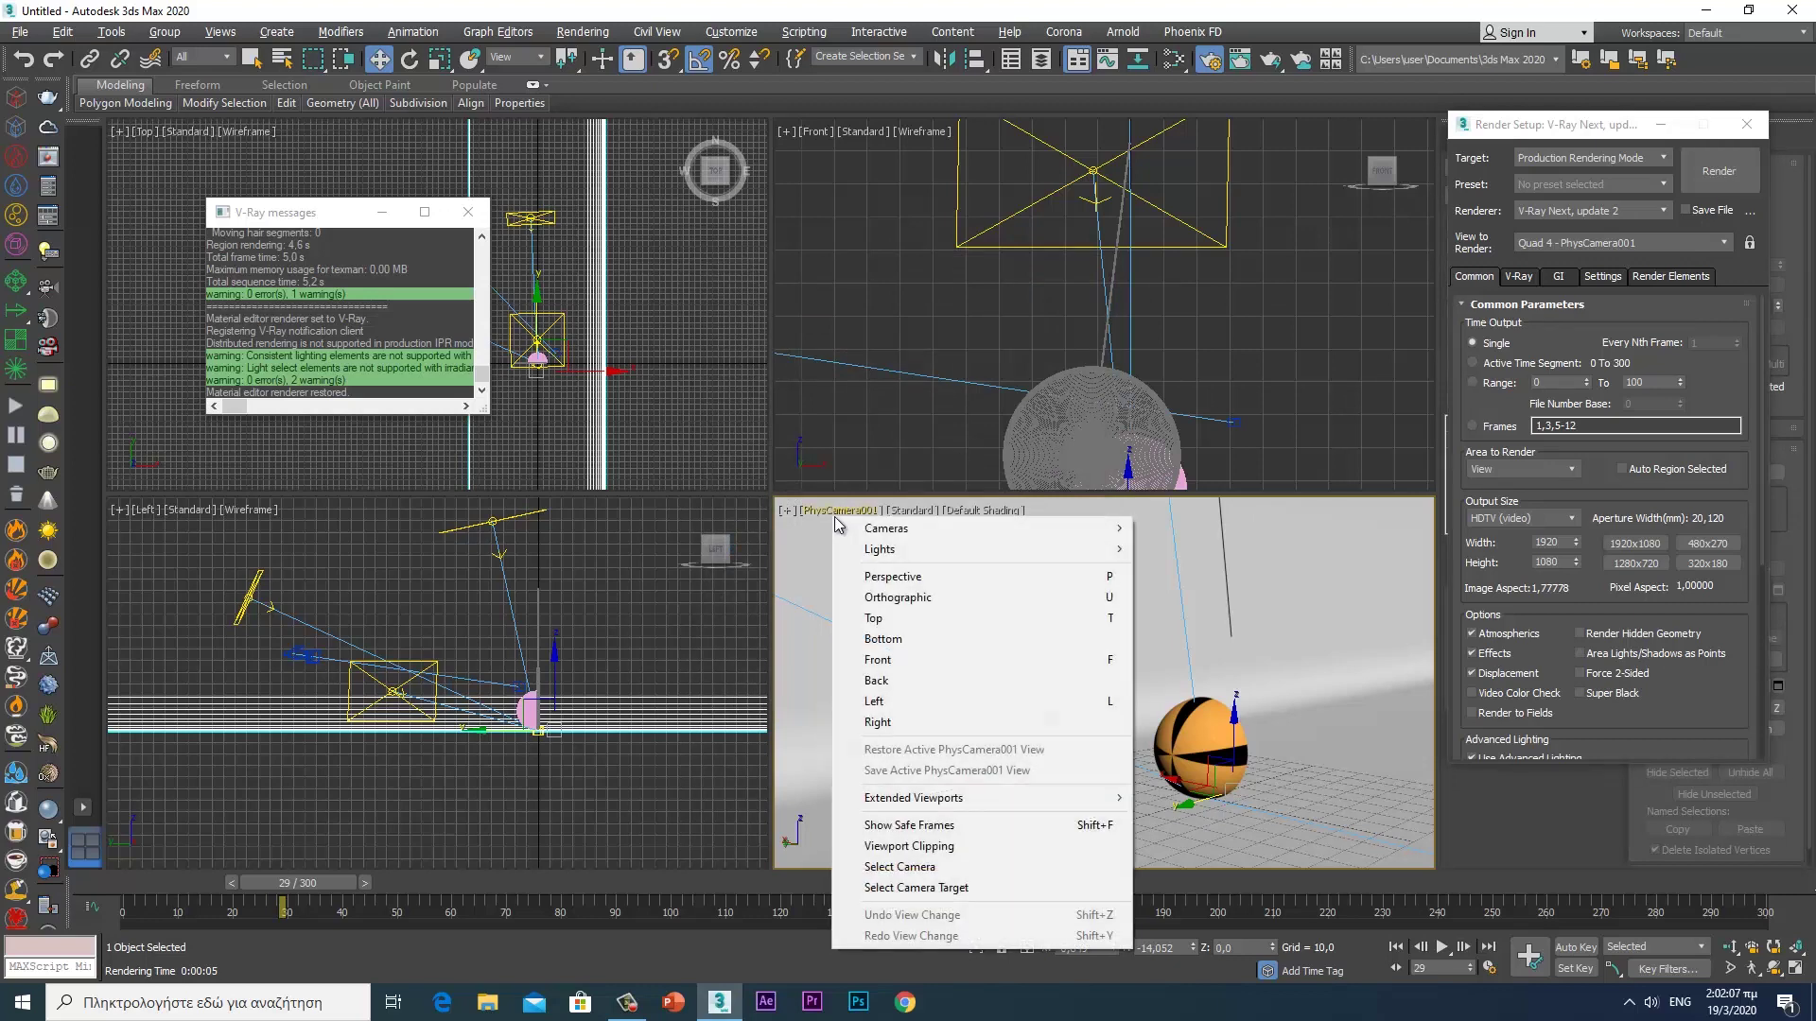
left_click(851, 825)
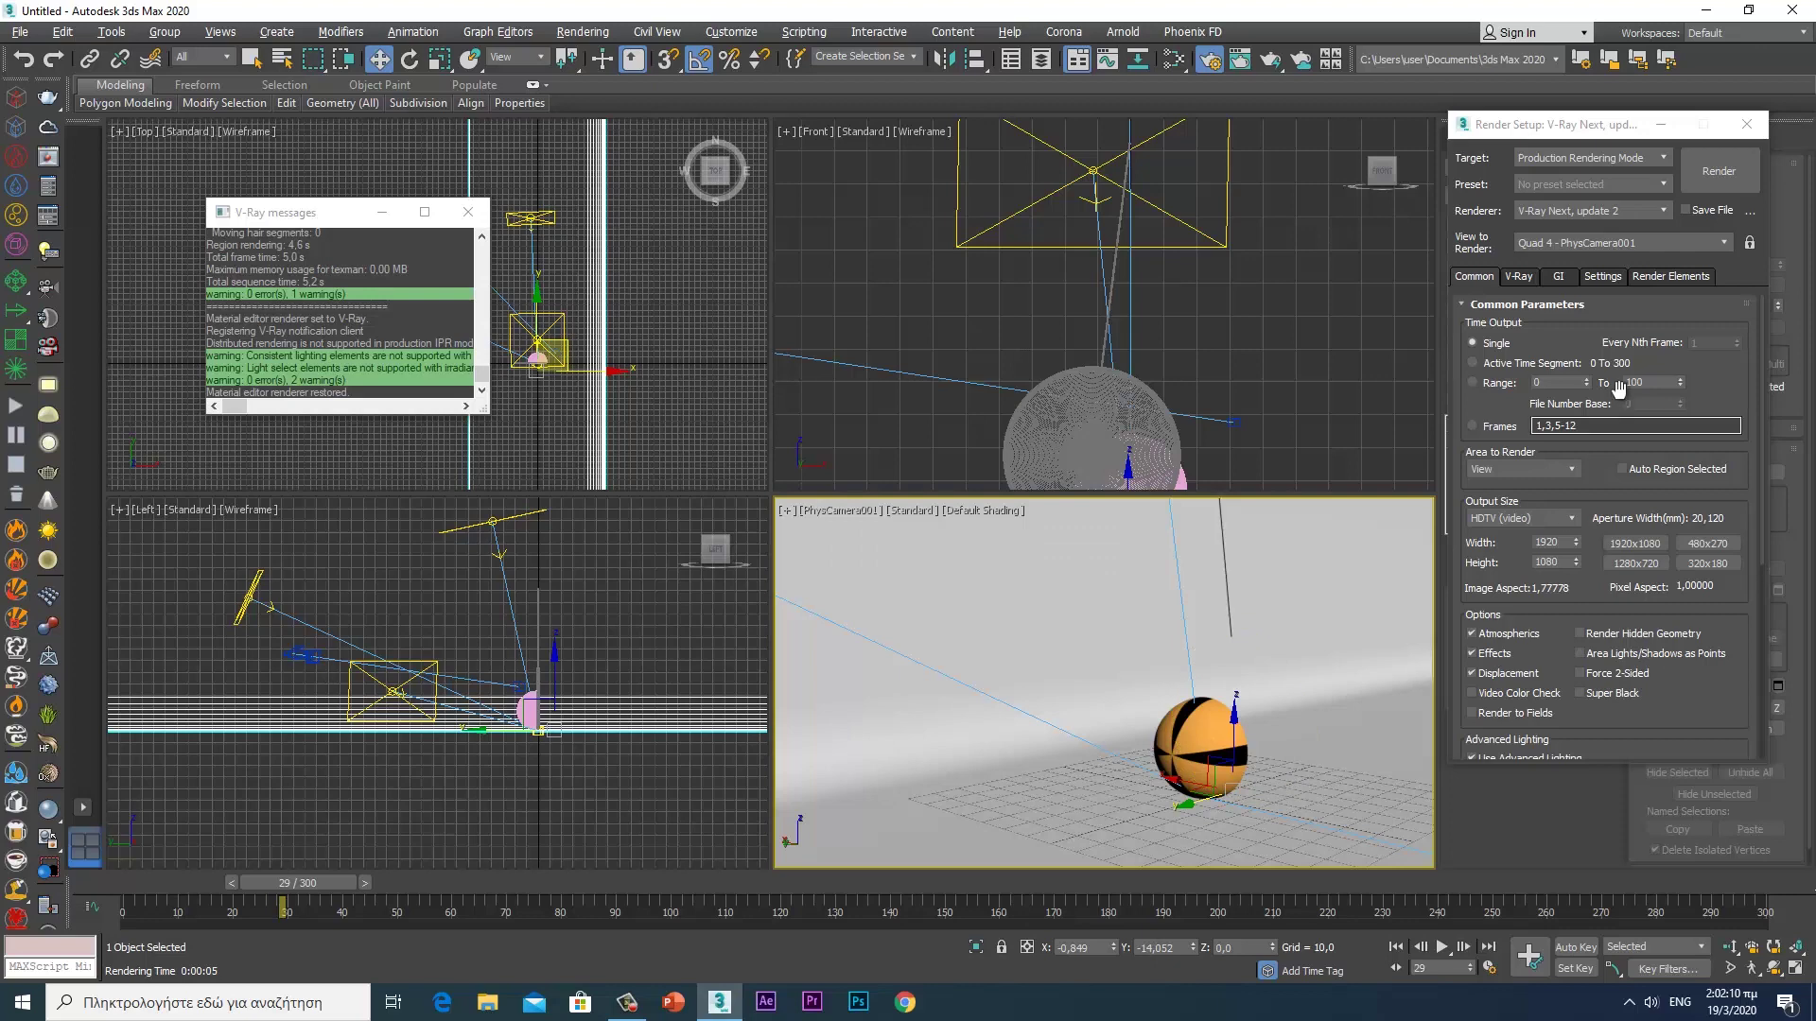
- Render the camera view at 1920×1080, stop it partway, and close the frame buffer
left_click(1727, 167)
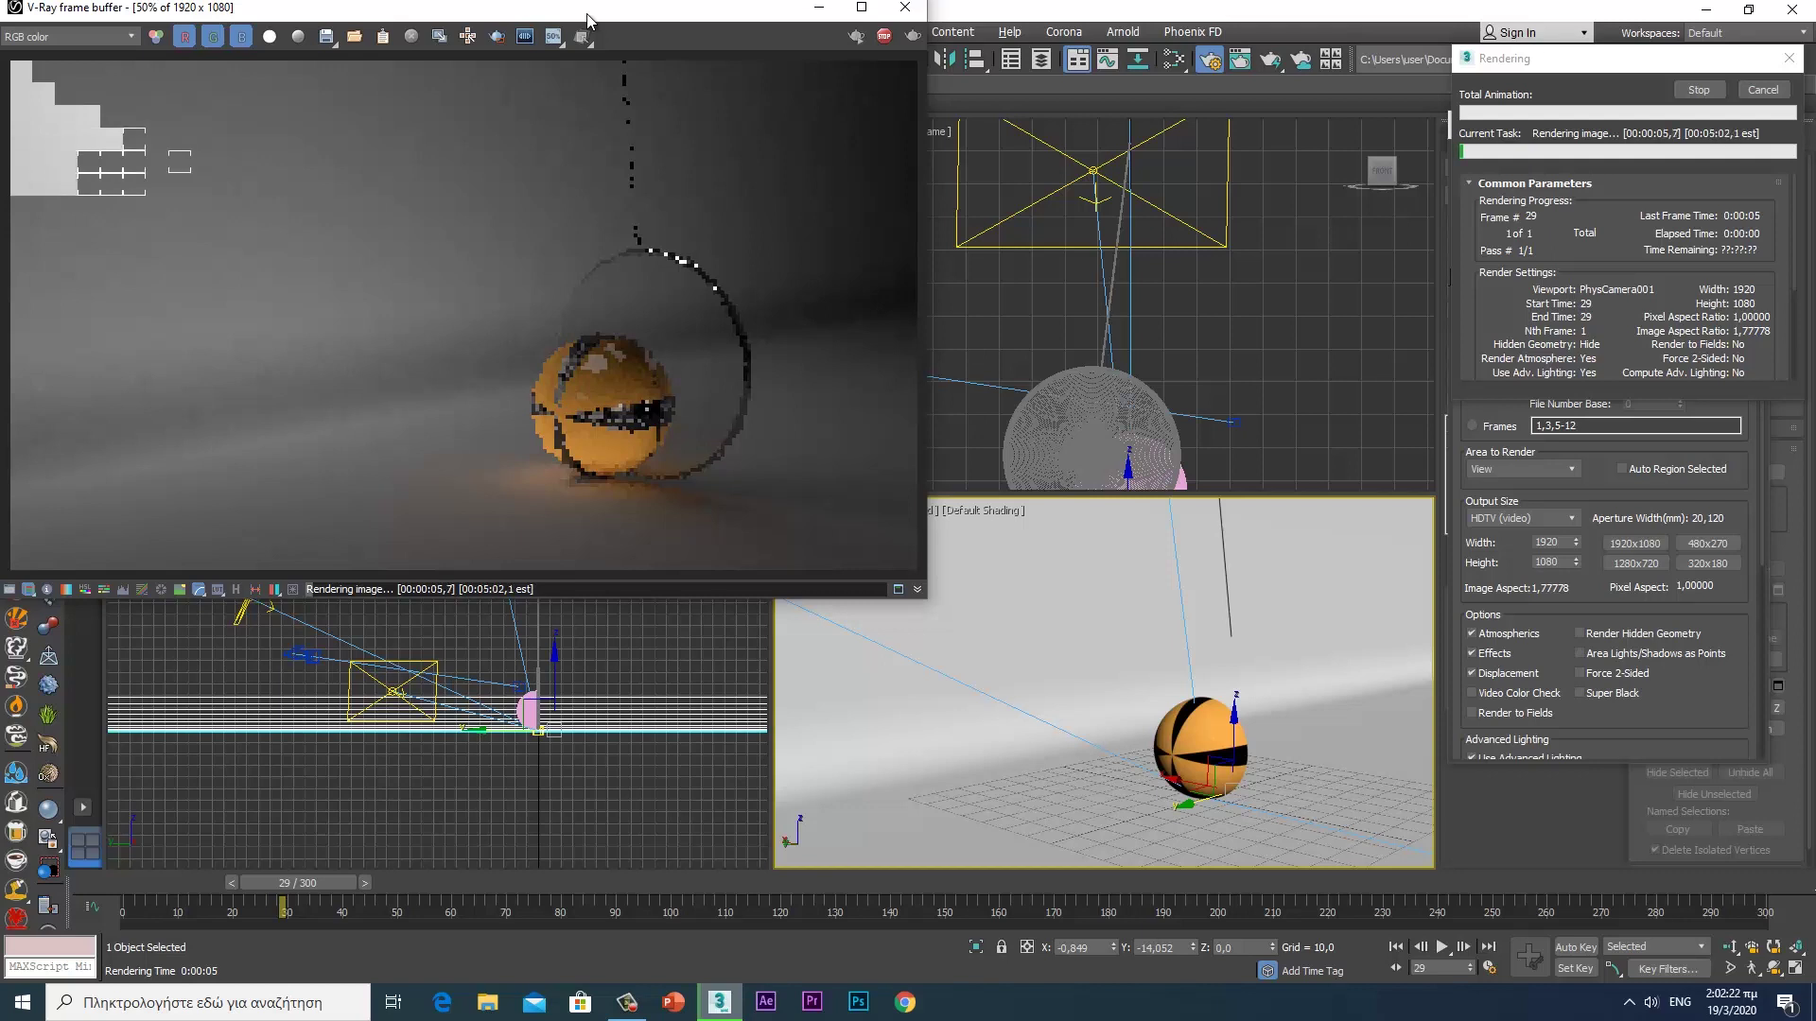
left_click_drag(588, 19, 676, 44)
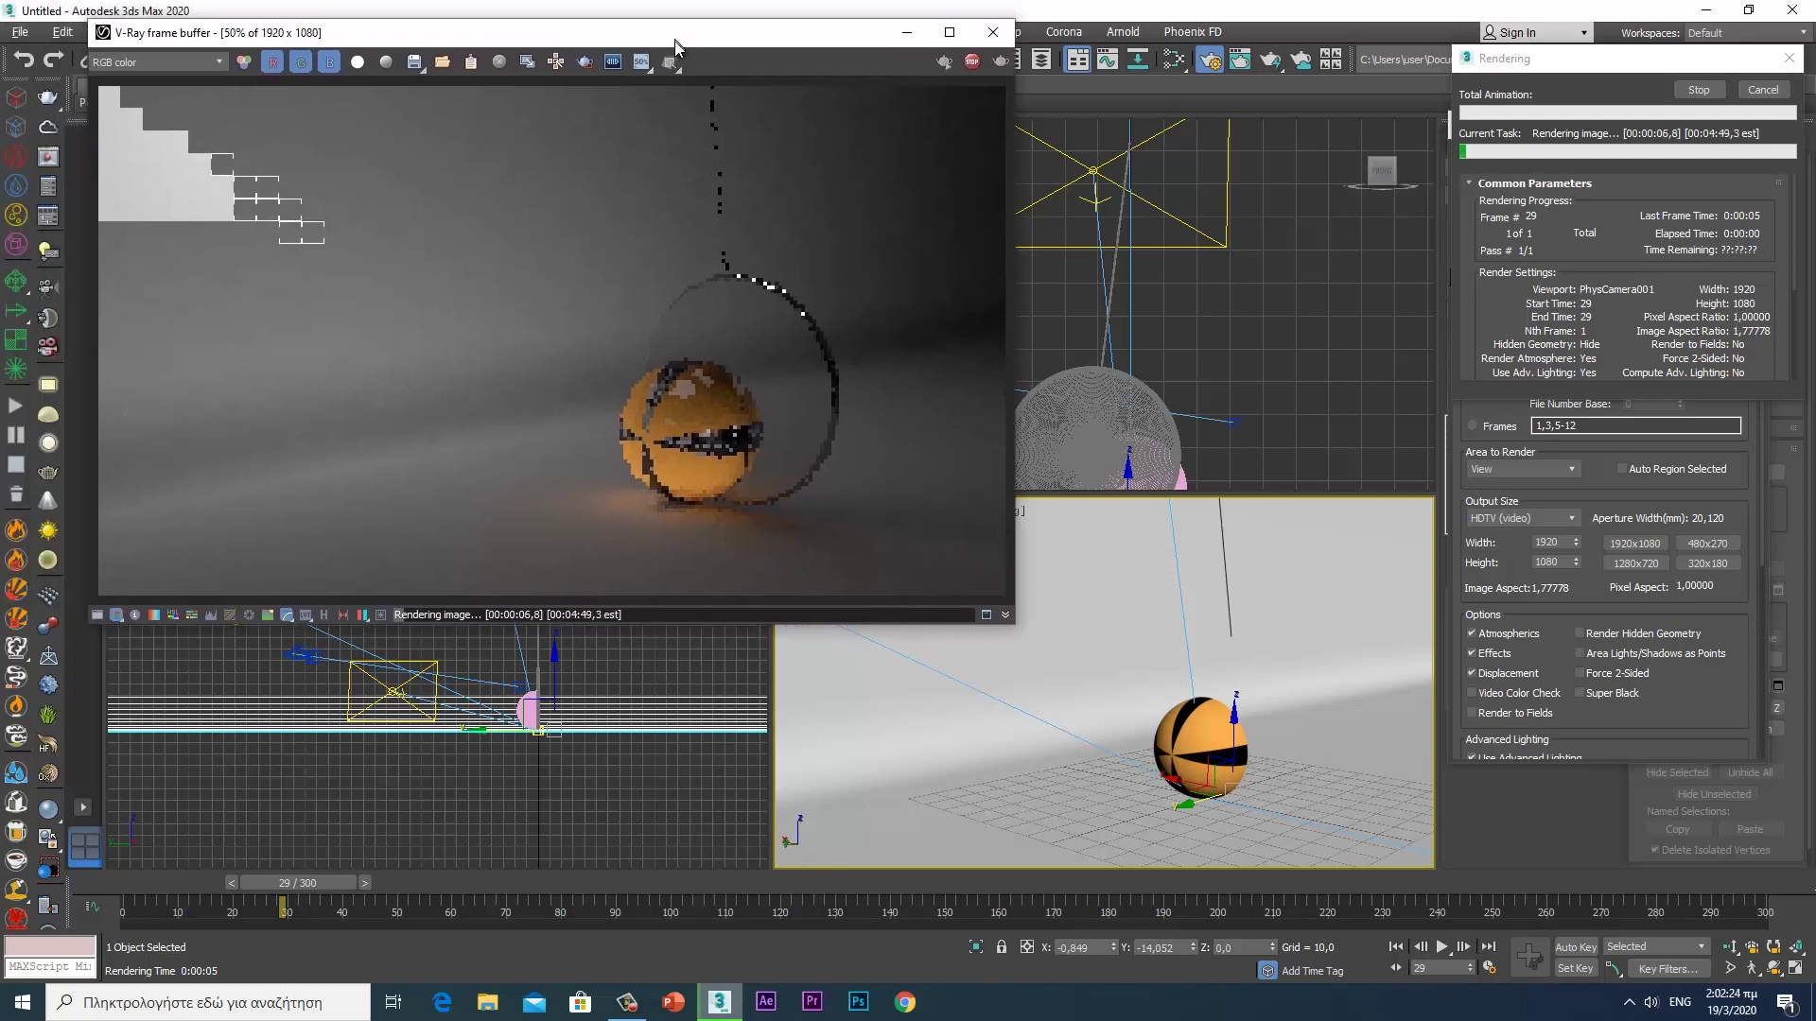
left_click(626, 1003)
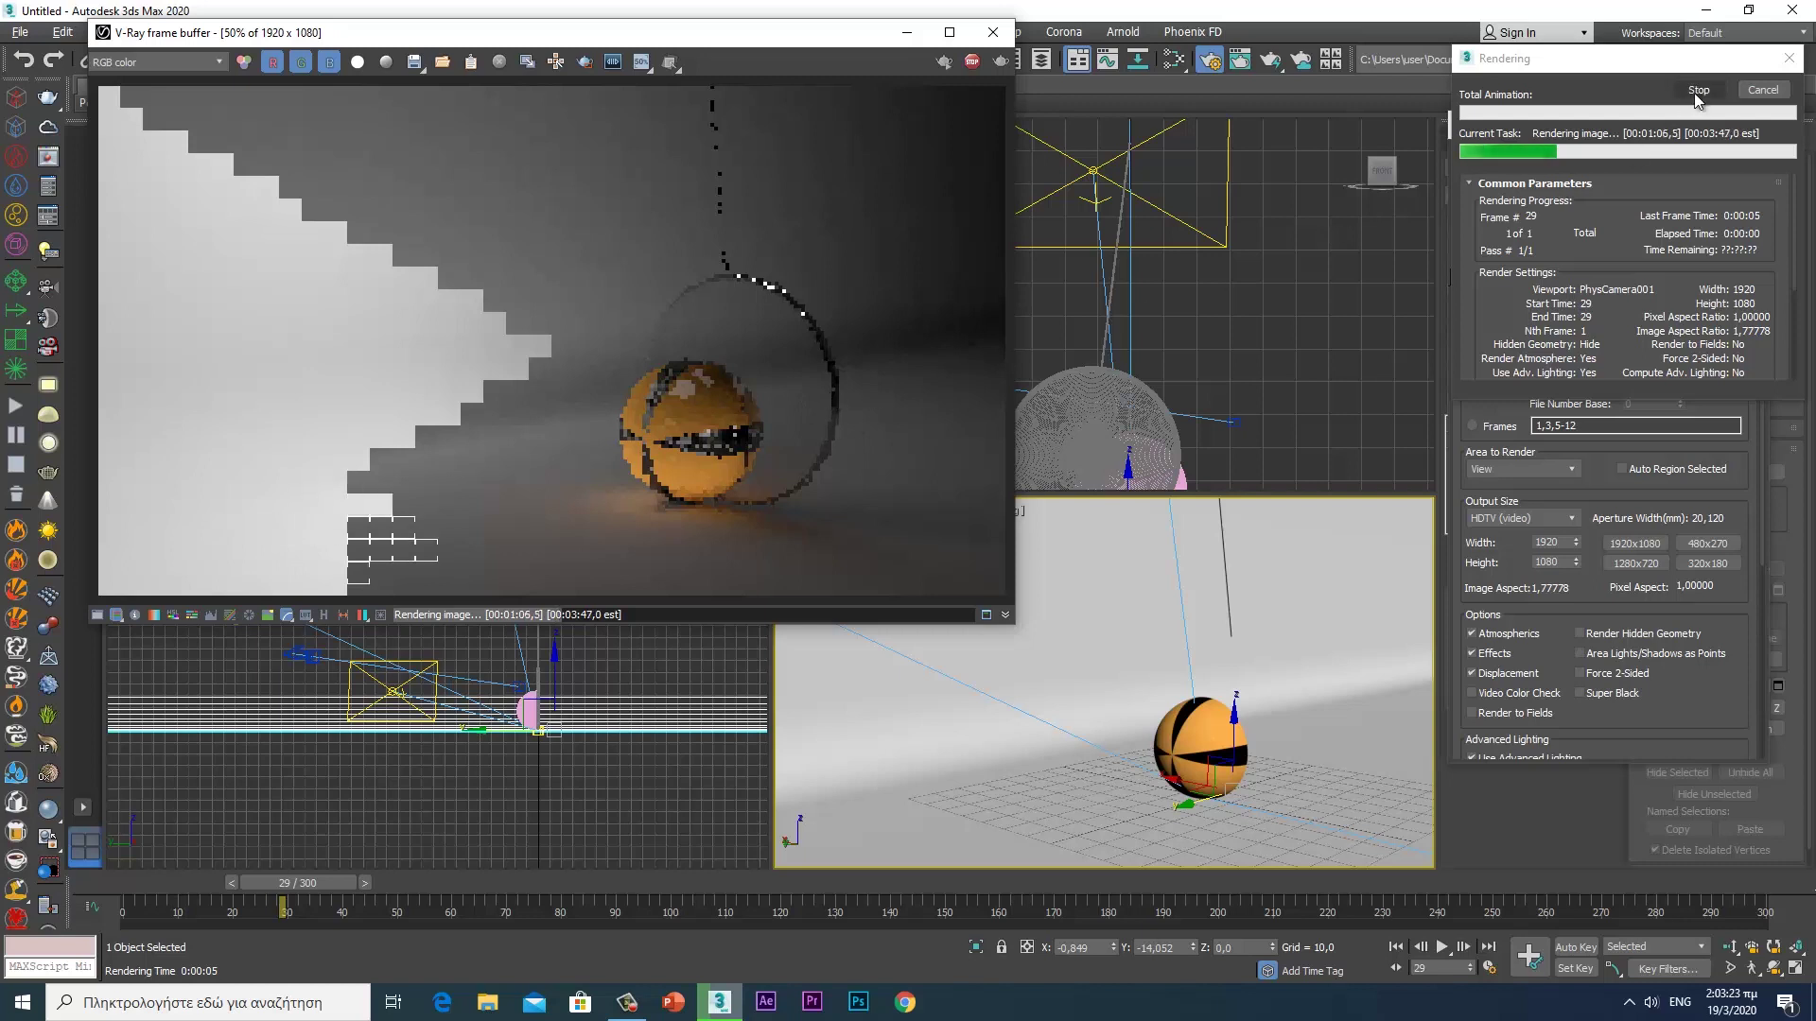
left_click(1768, 95)
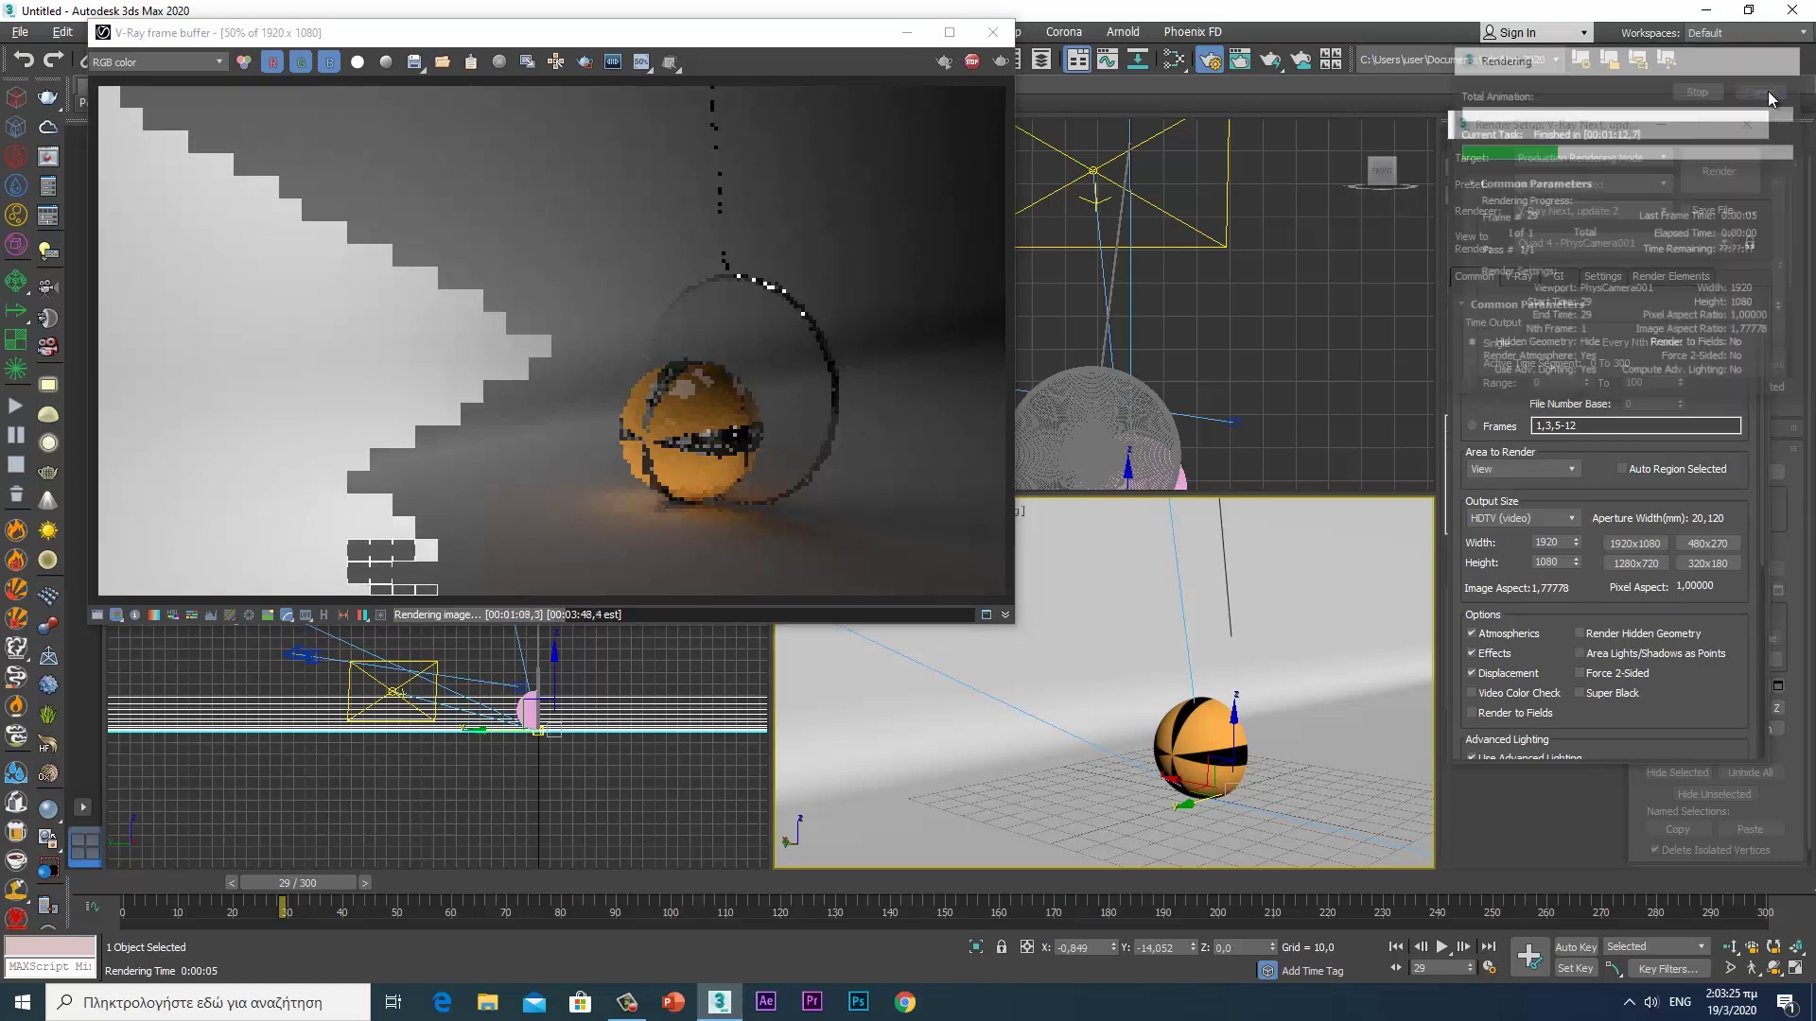
left_click(993, 33)
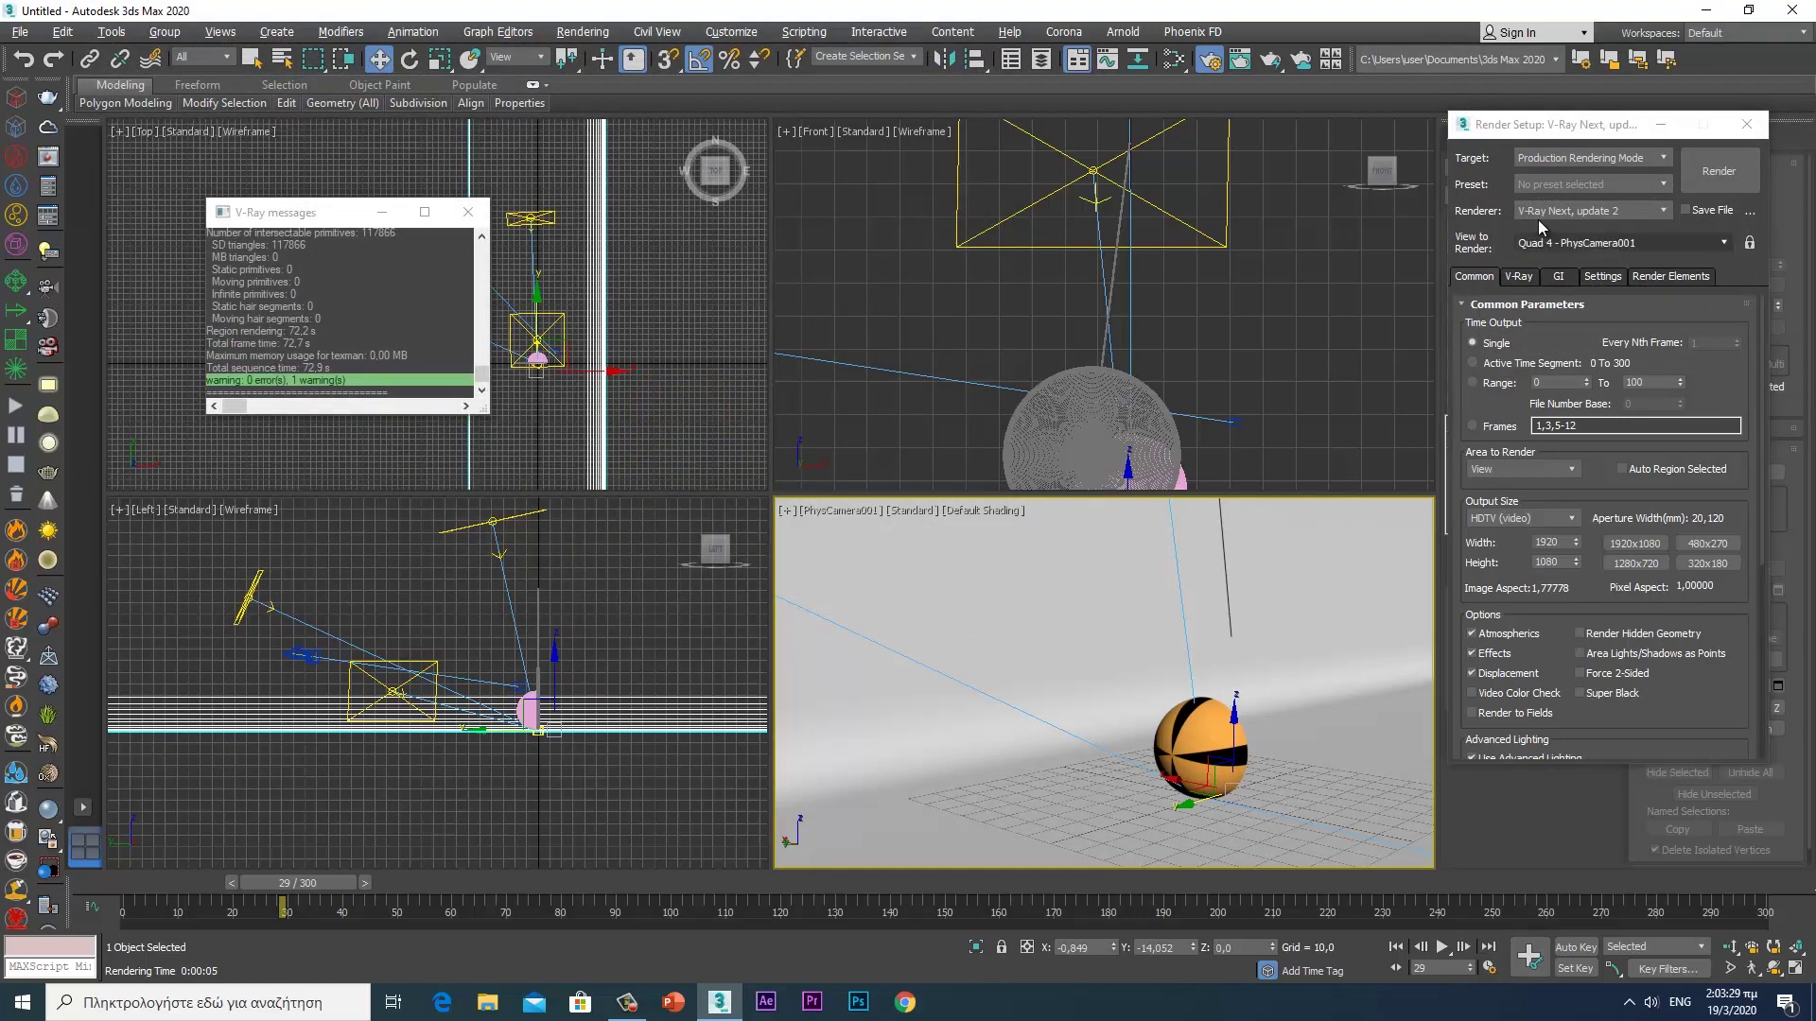
- Close the render setup and V-Ray messages windows and hide the old ground plane Plane001
left_click(1661, 124)
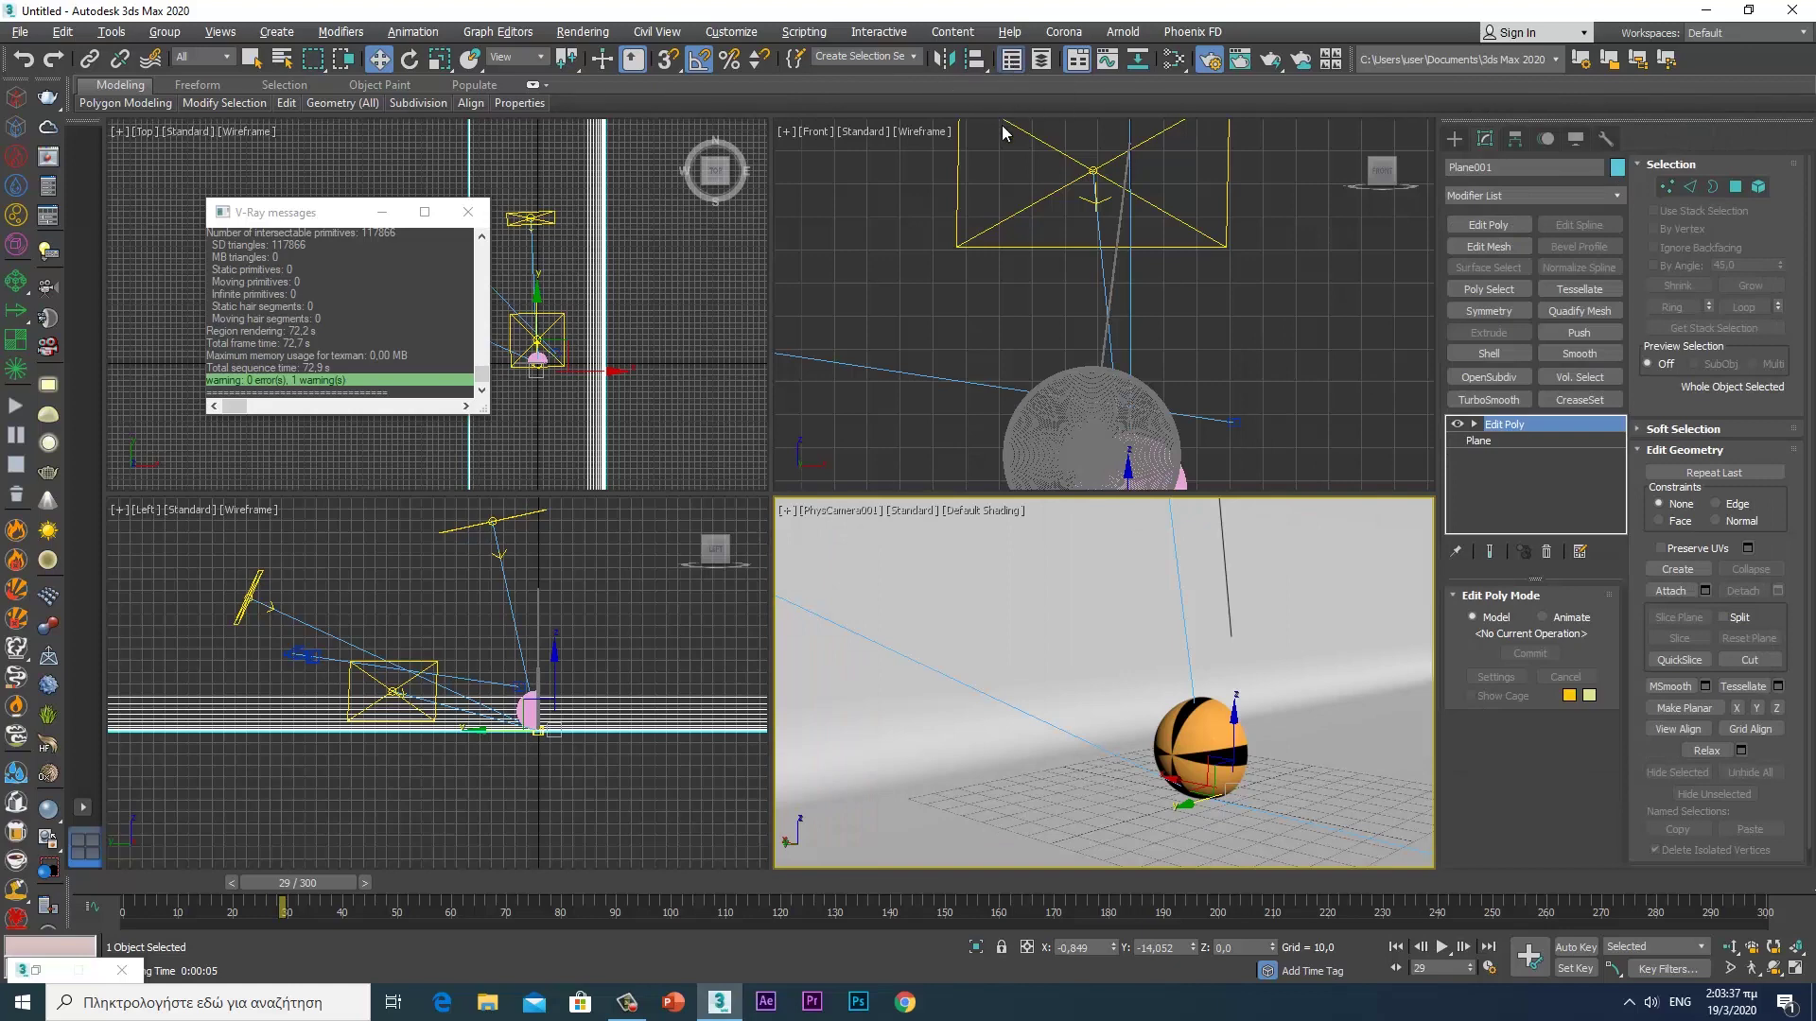
key("h")
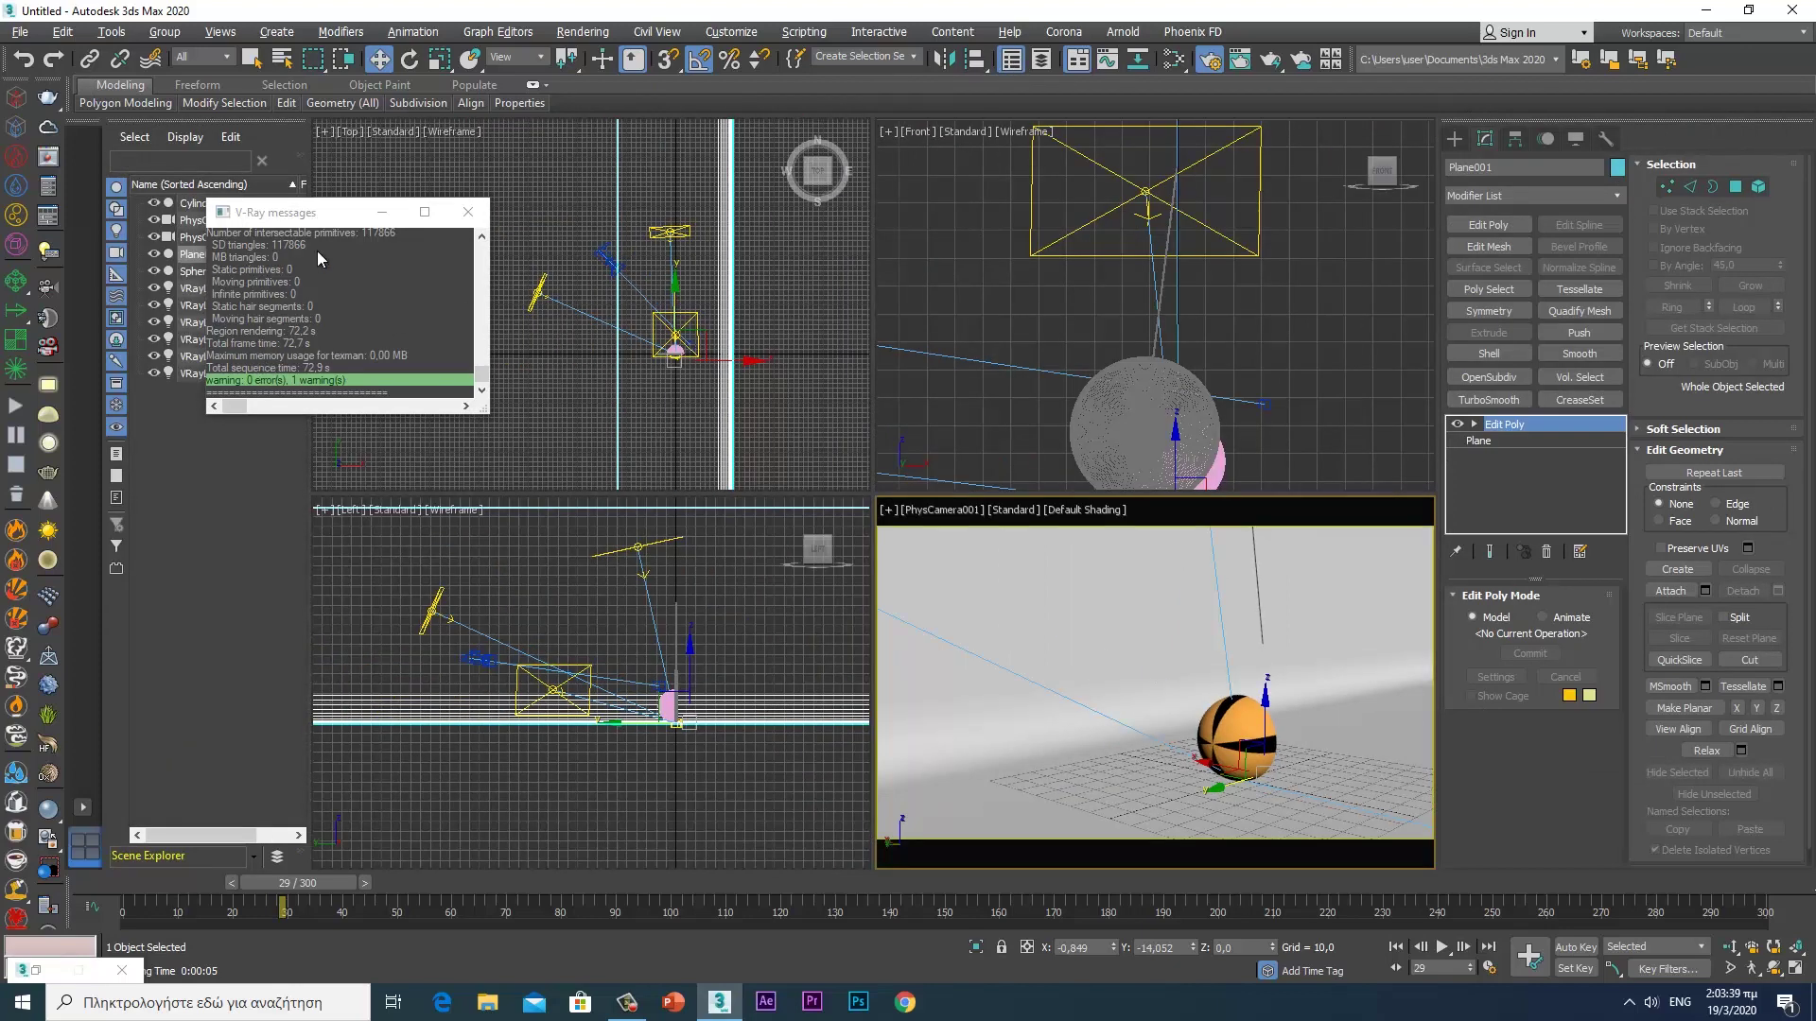
left_click(467, 212)
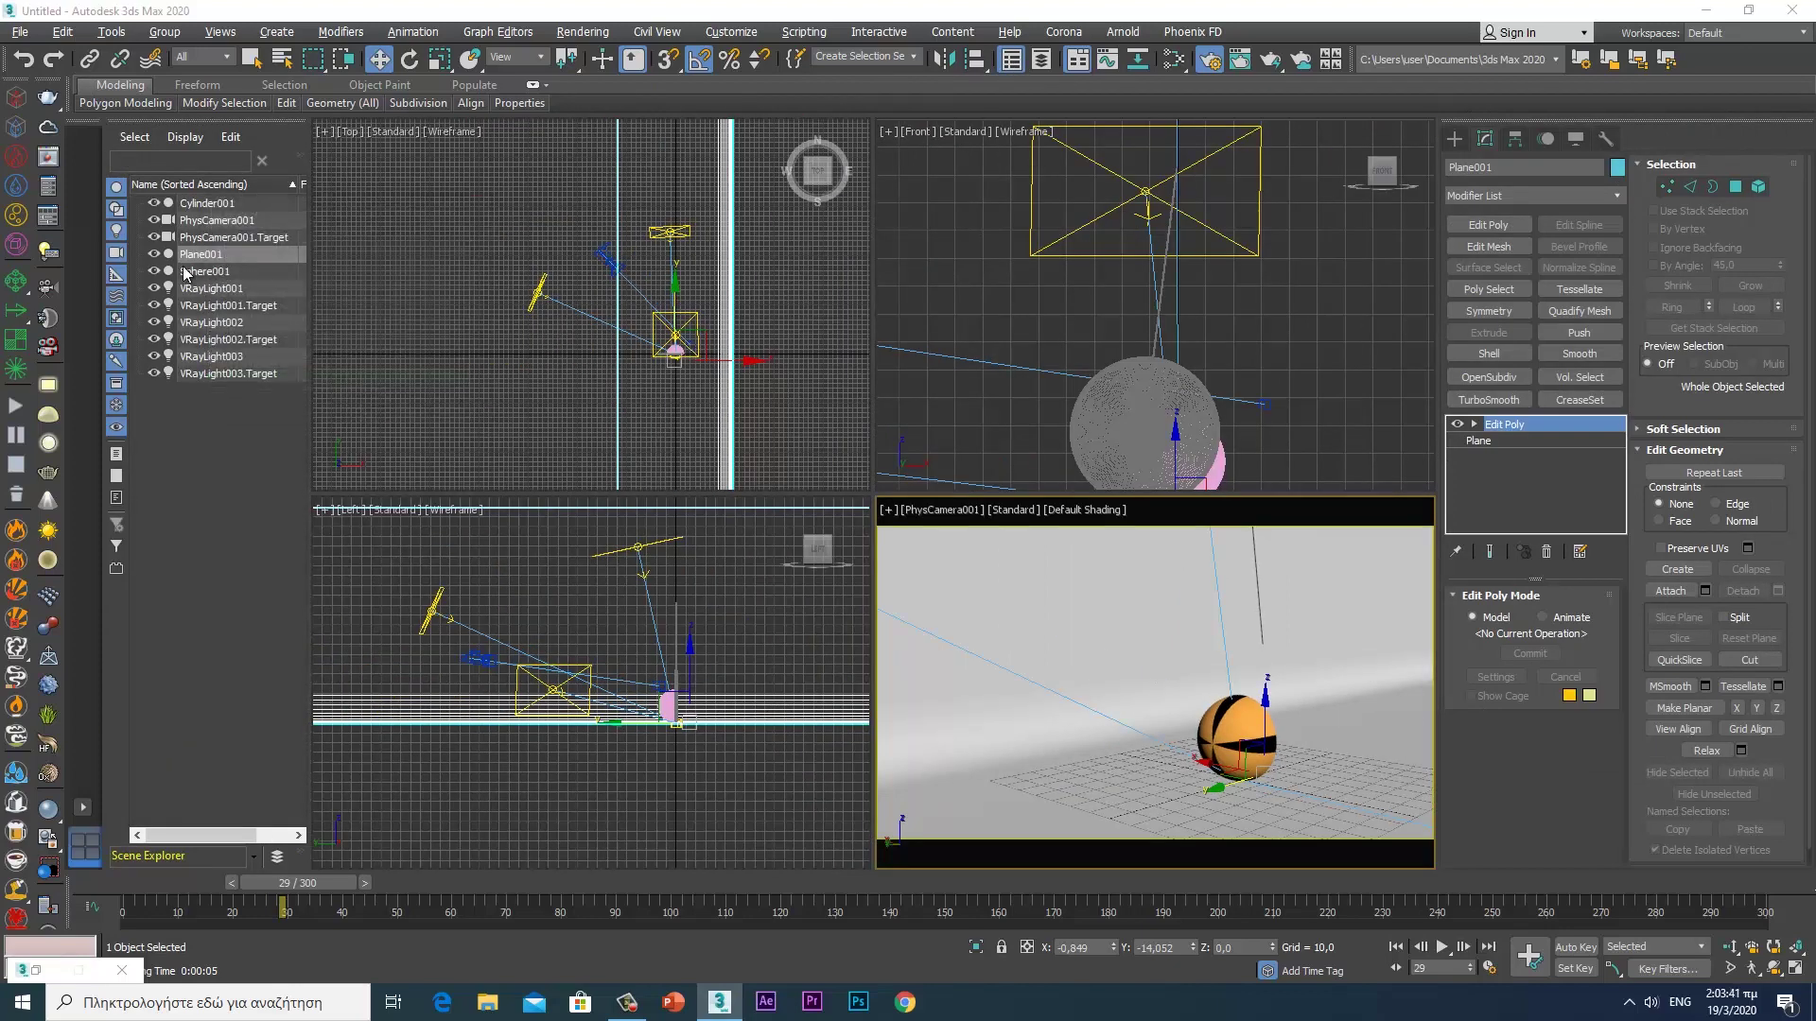
left_click(155, 255)
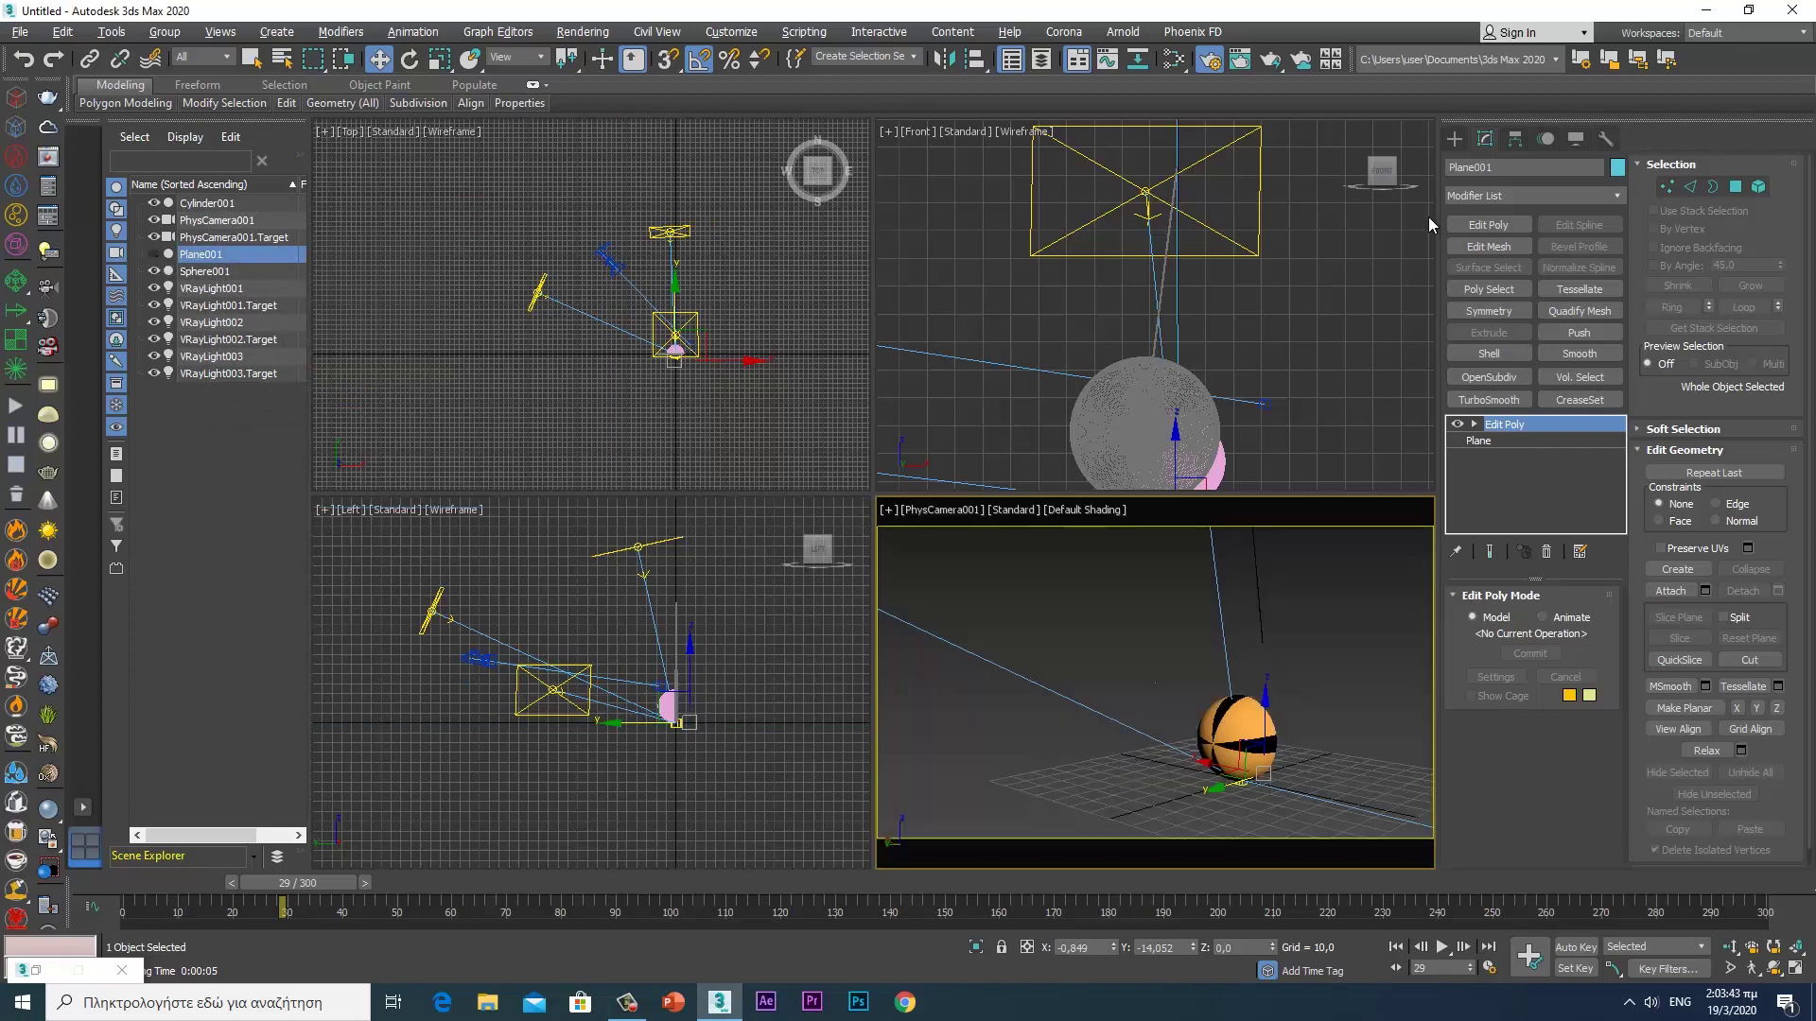
- Draw a new standard Plane under the ball in the Top view
left_click(1454, 139)
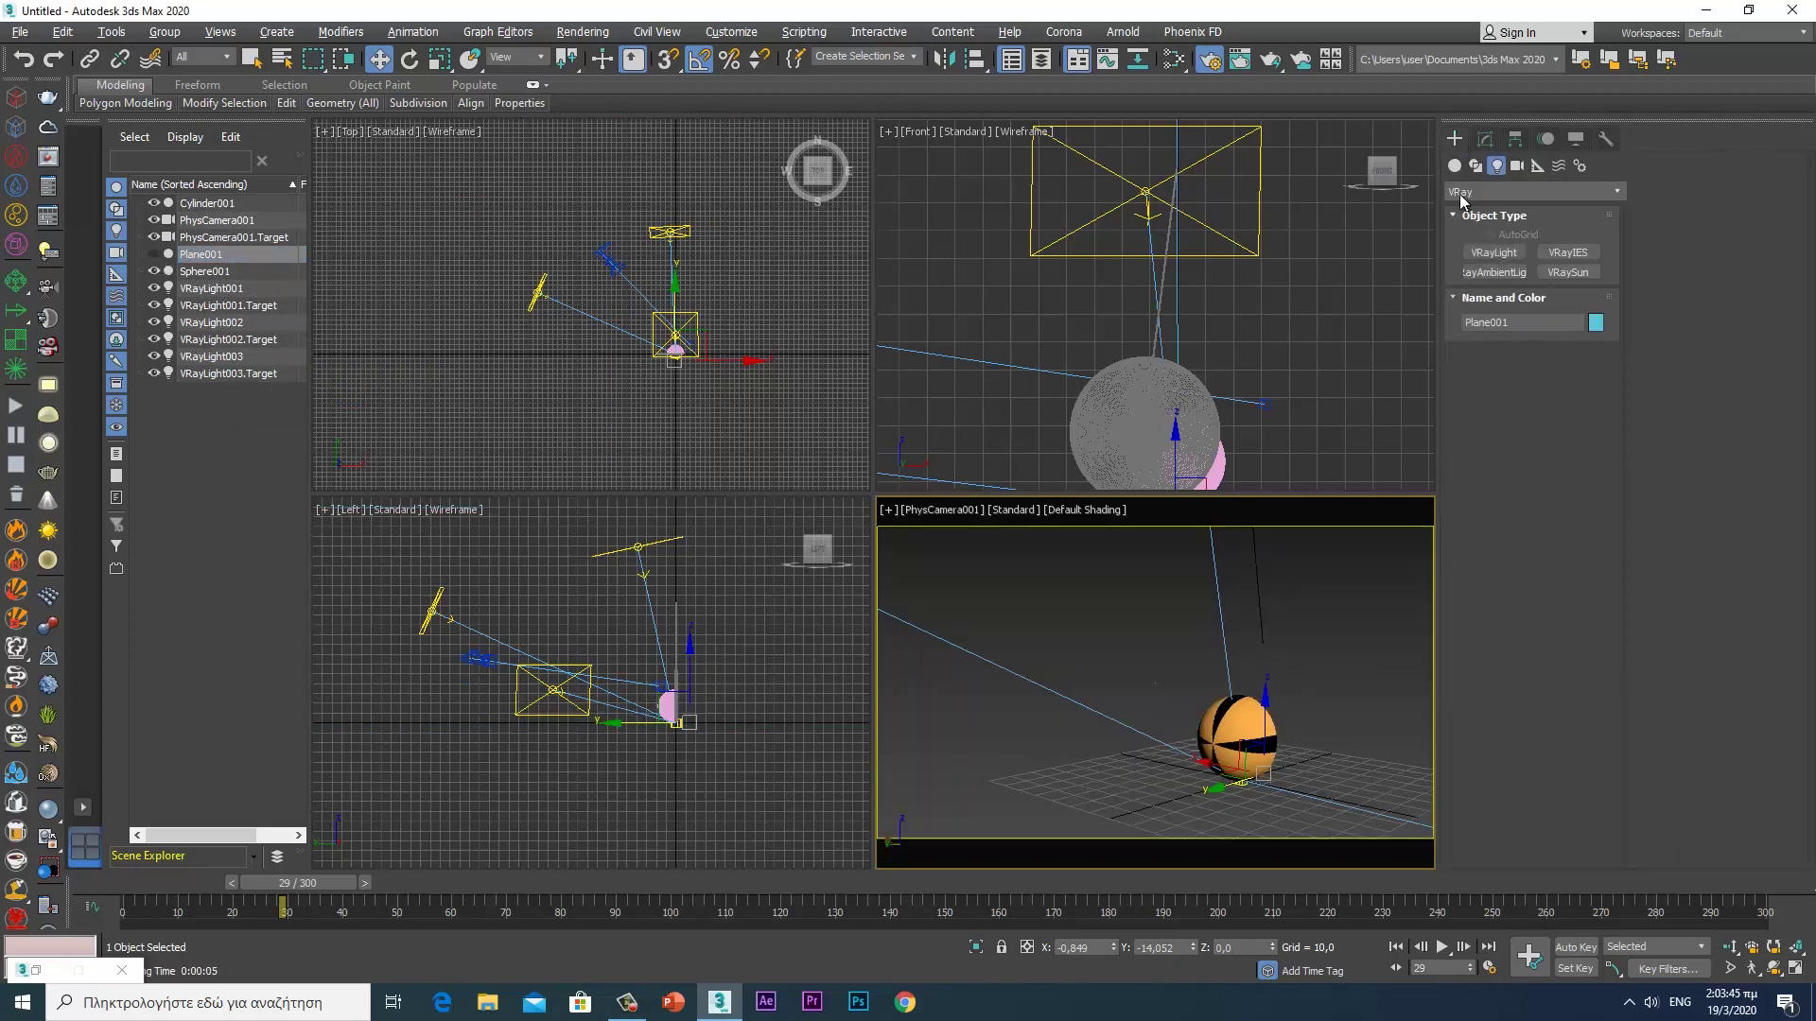
left_click(1453, 166)
left_click(1567, 331)
scroll(680, 387, "up", 3)
scroll(680, 387, "up", 2)
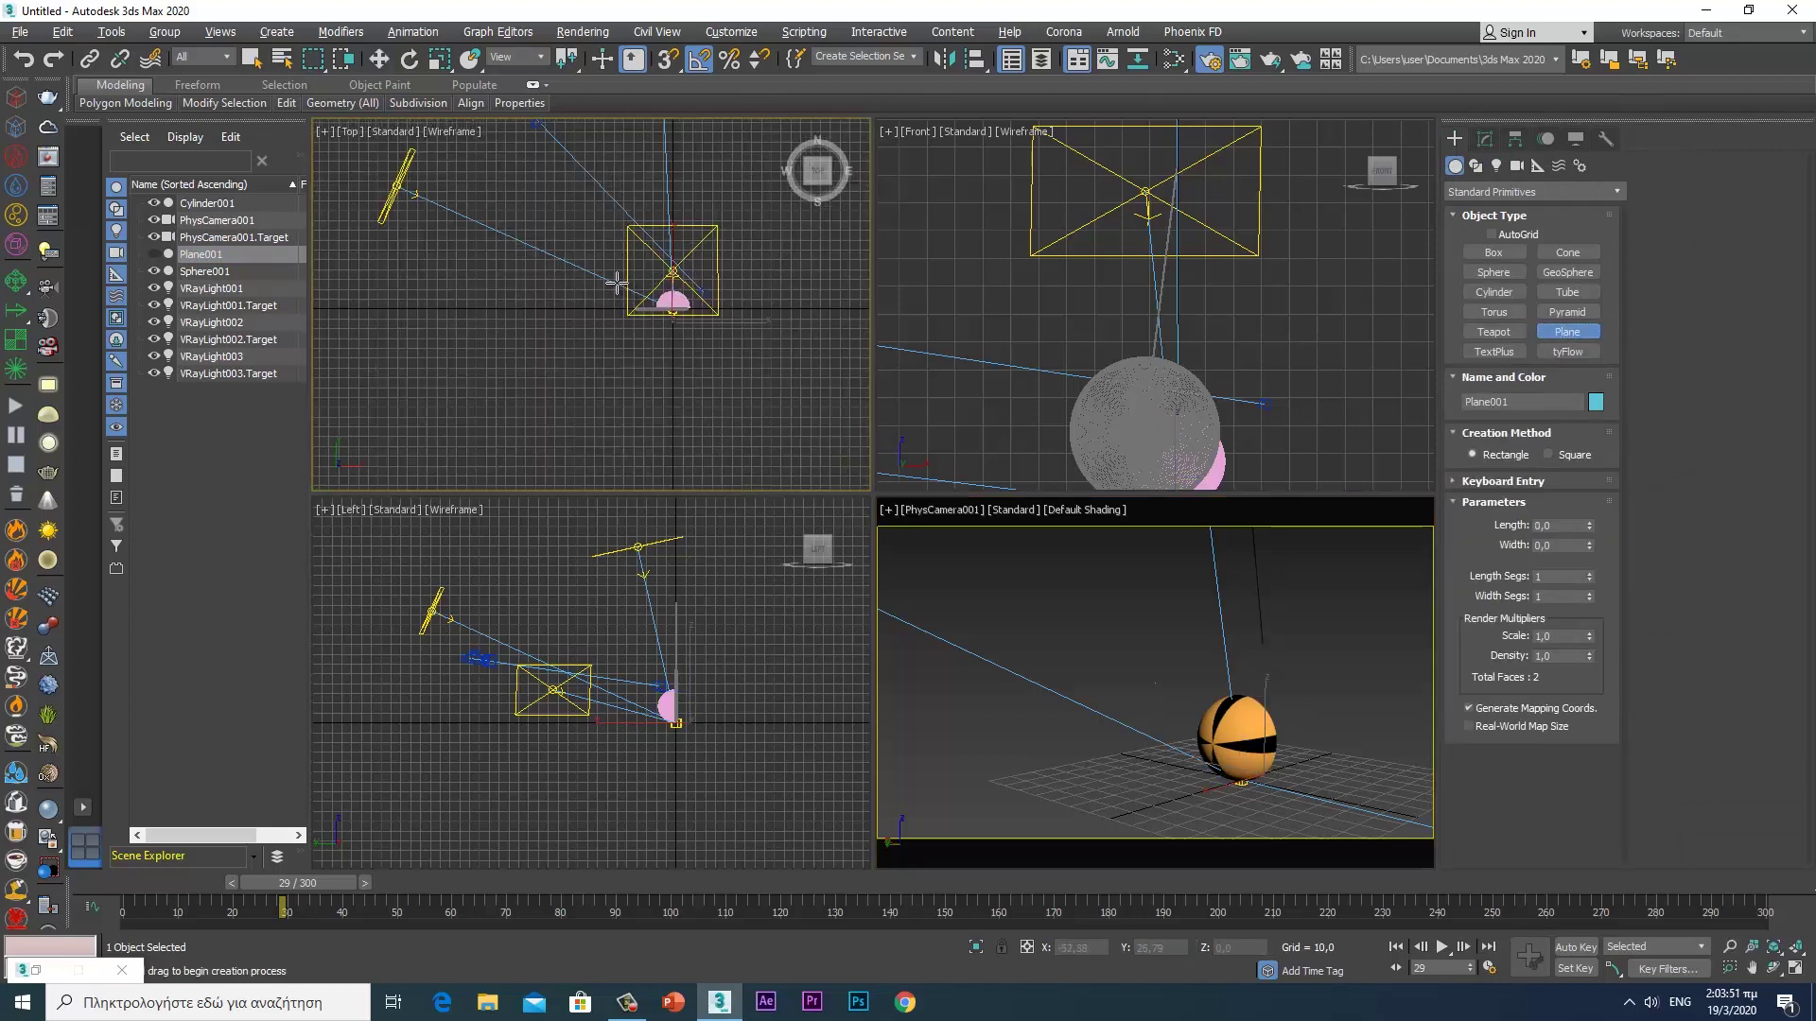
left_click_drag(616, 282, 741, 343)
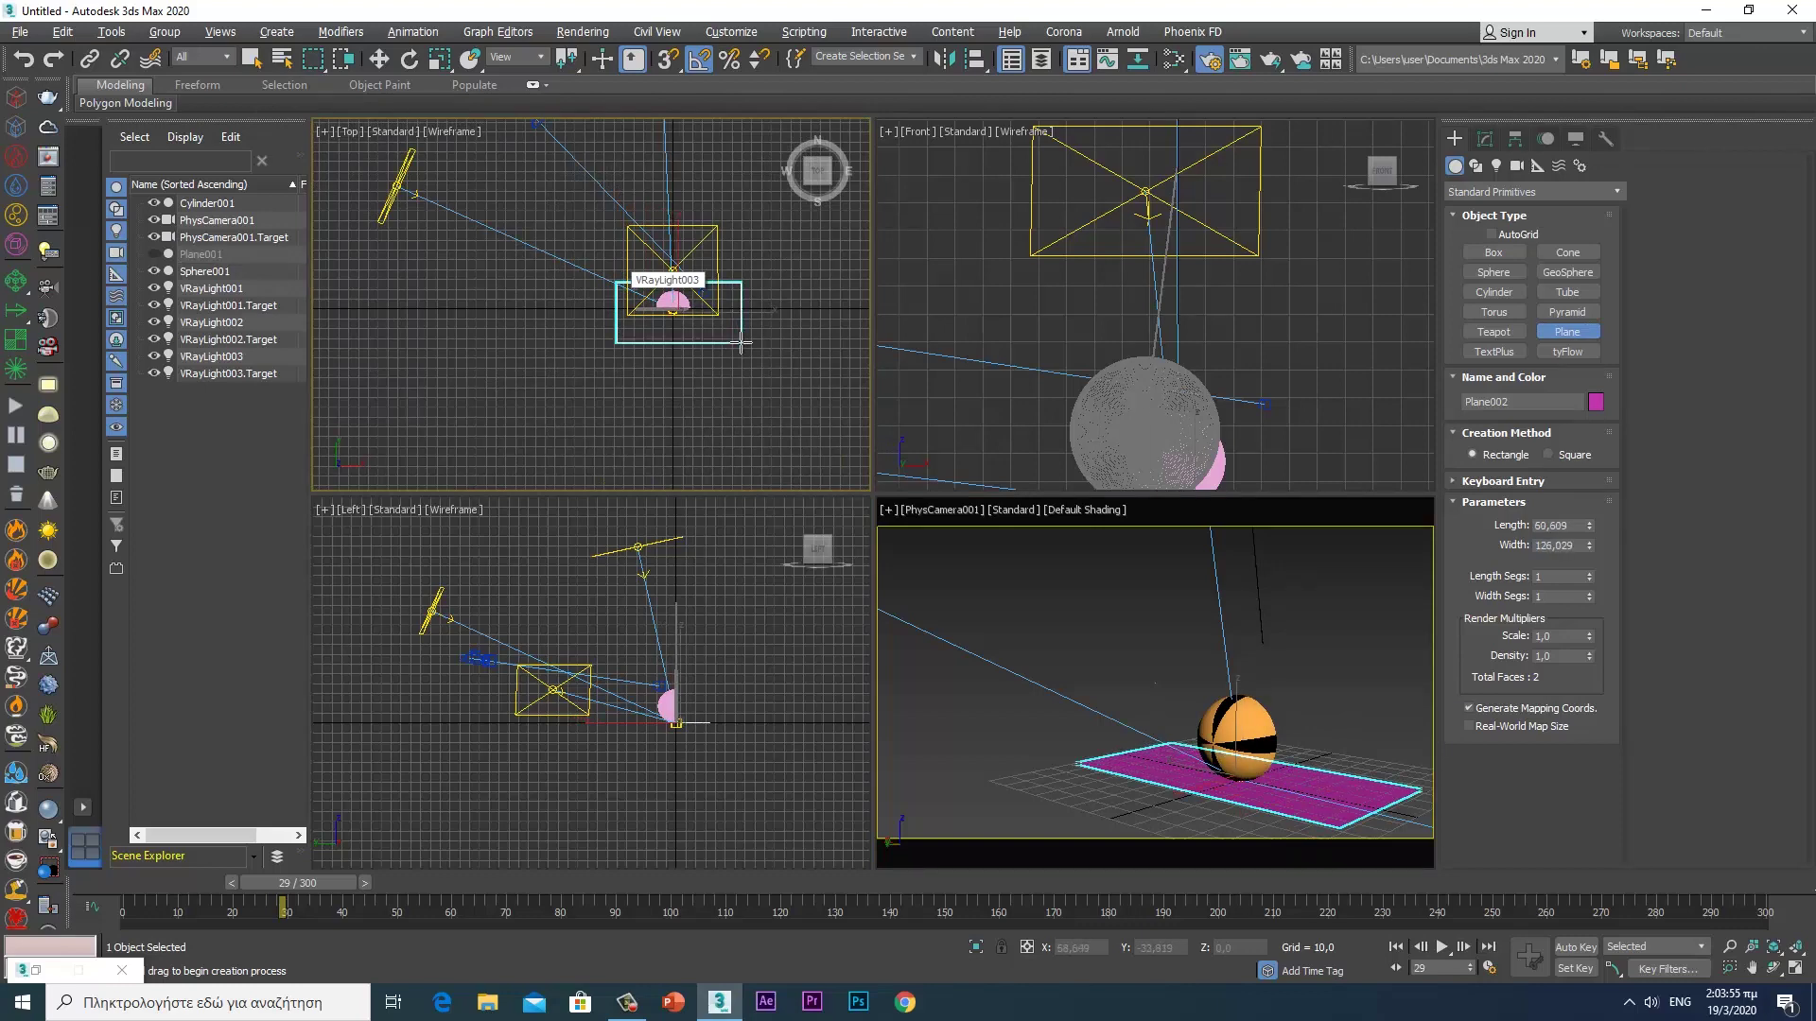
left_click_drag(745, 342, 752, 344)
- Return to frame 0, widen Plane002 to about 173 units, and zero its X and Y positions
mouse_move(332, 881)
left_mouse_down()
mouse_move(121, 881)
mouse_move(447, 882)
left_mouse_up()
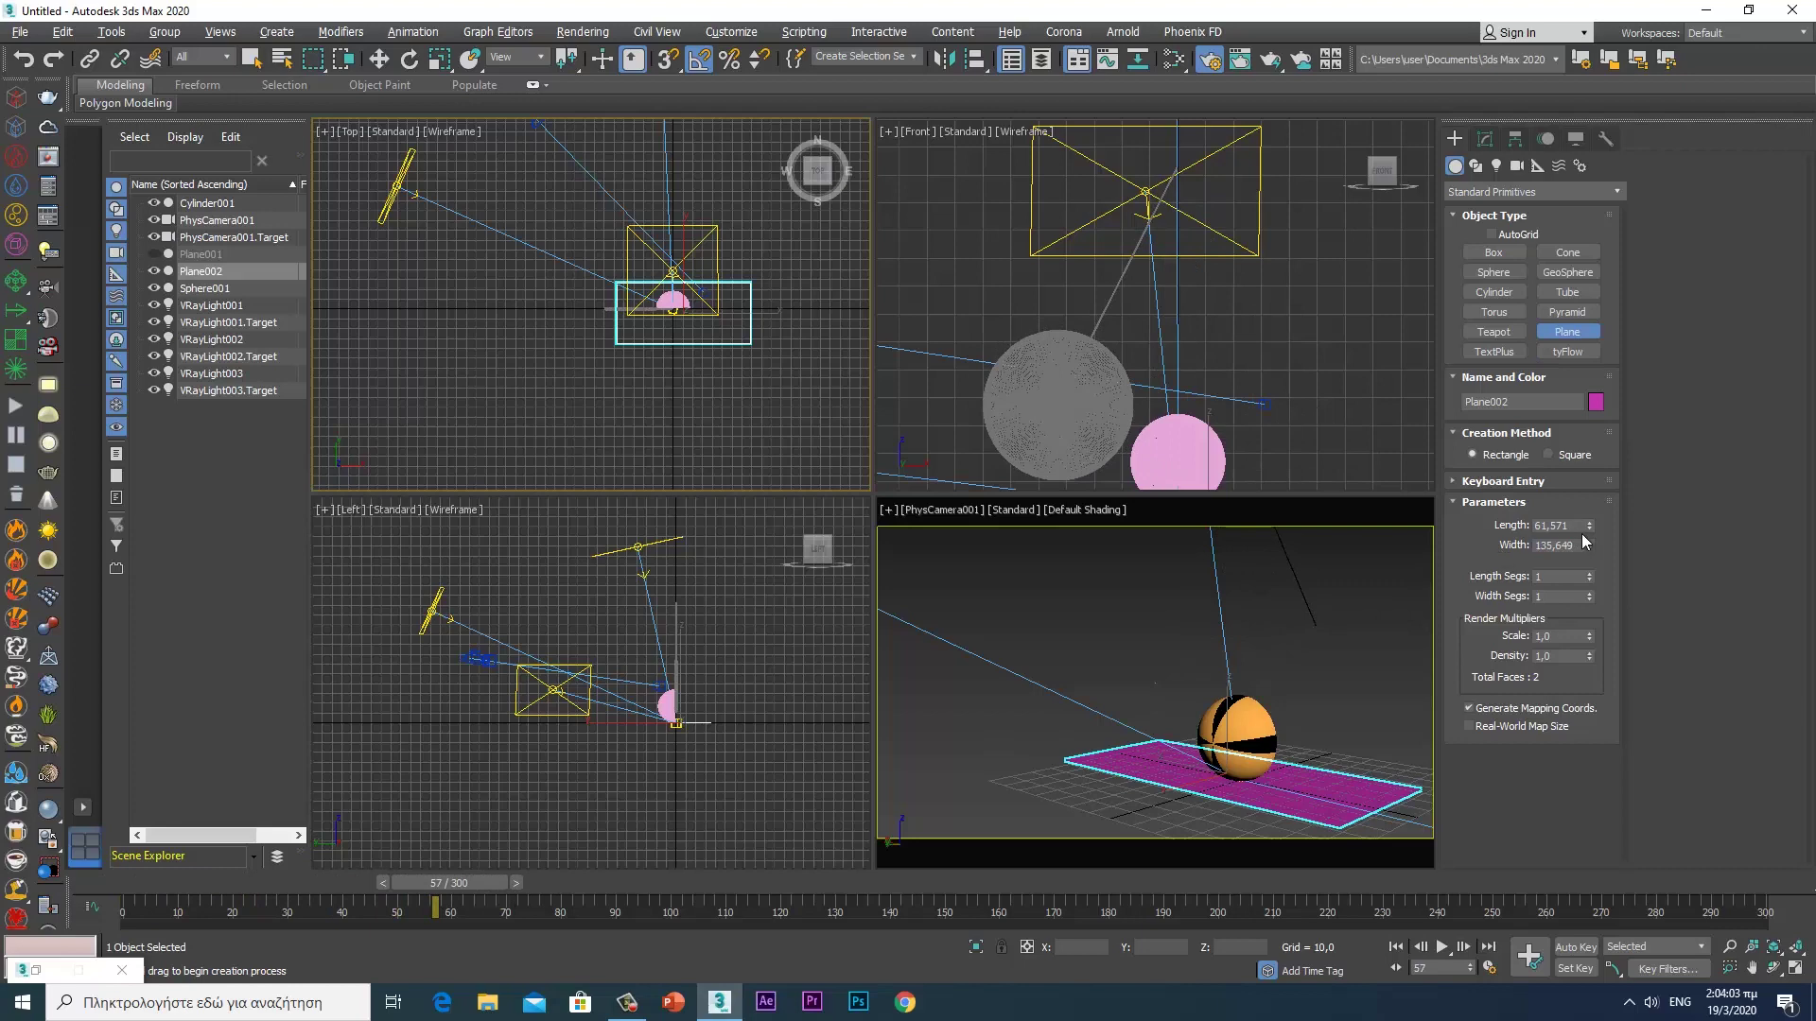
left_click_drag(1591, 547, 1591, 511)
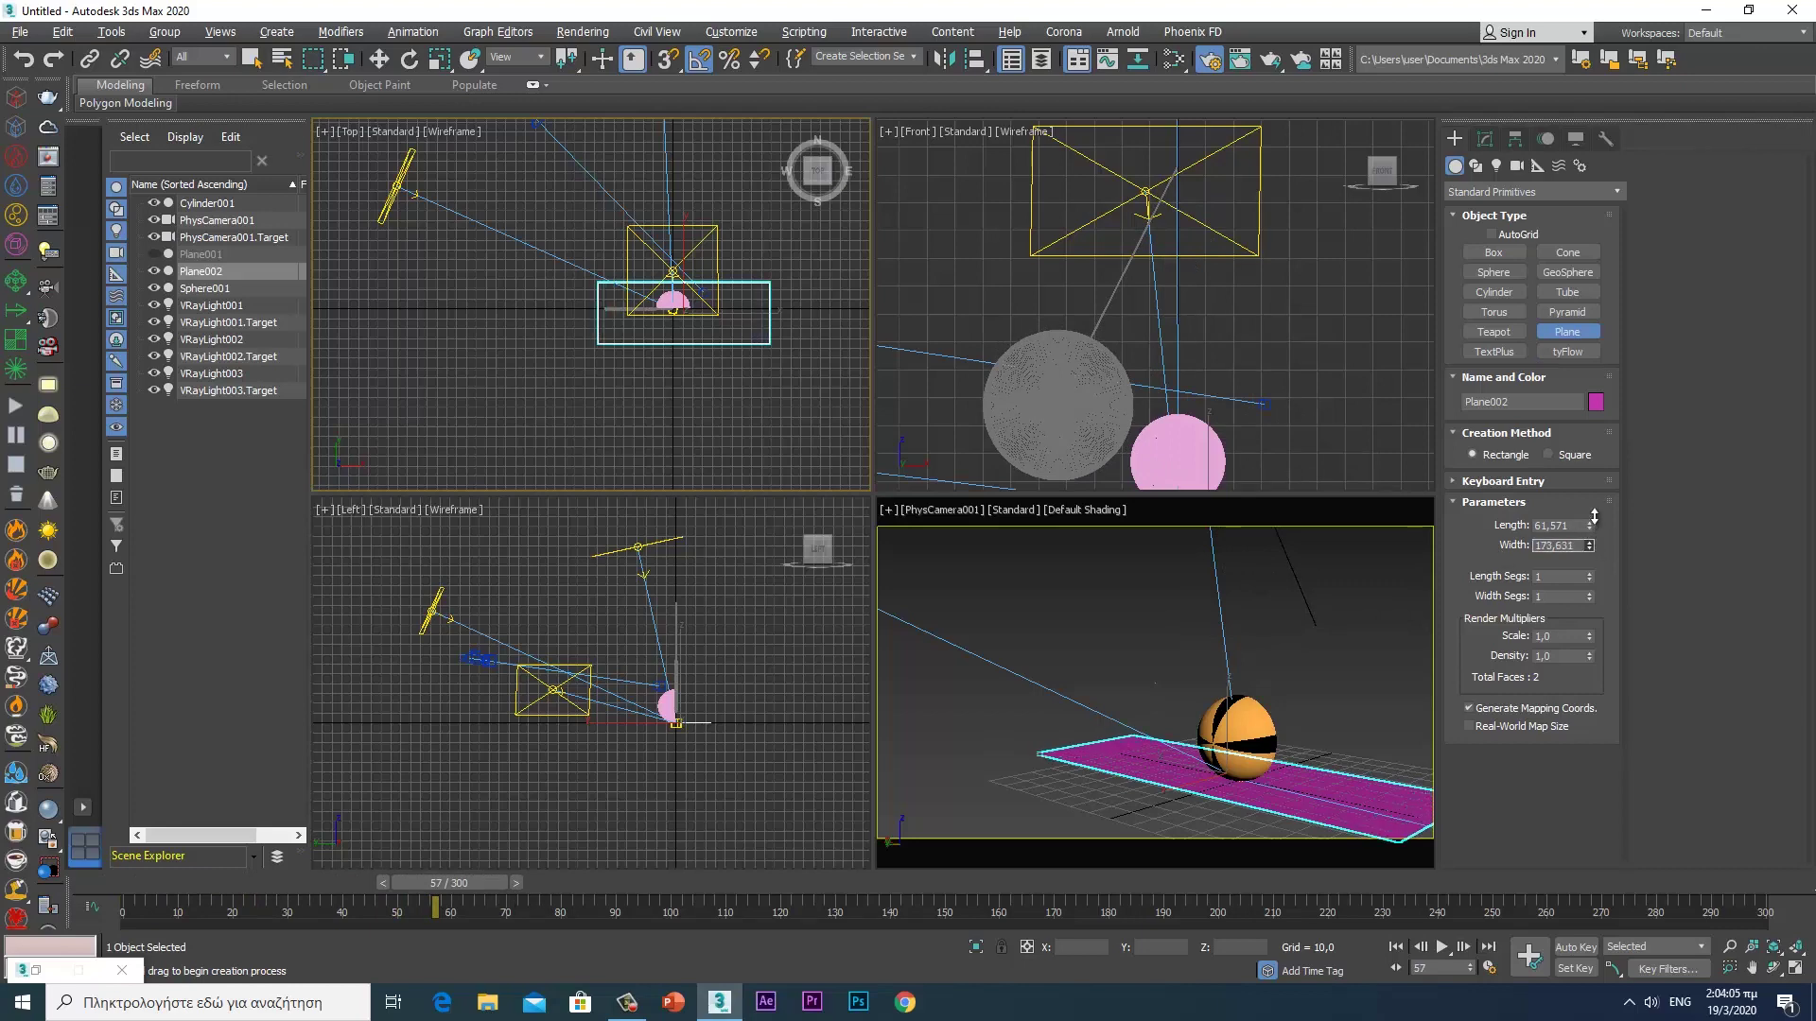
key("w")
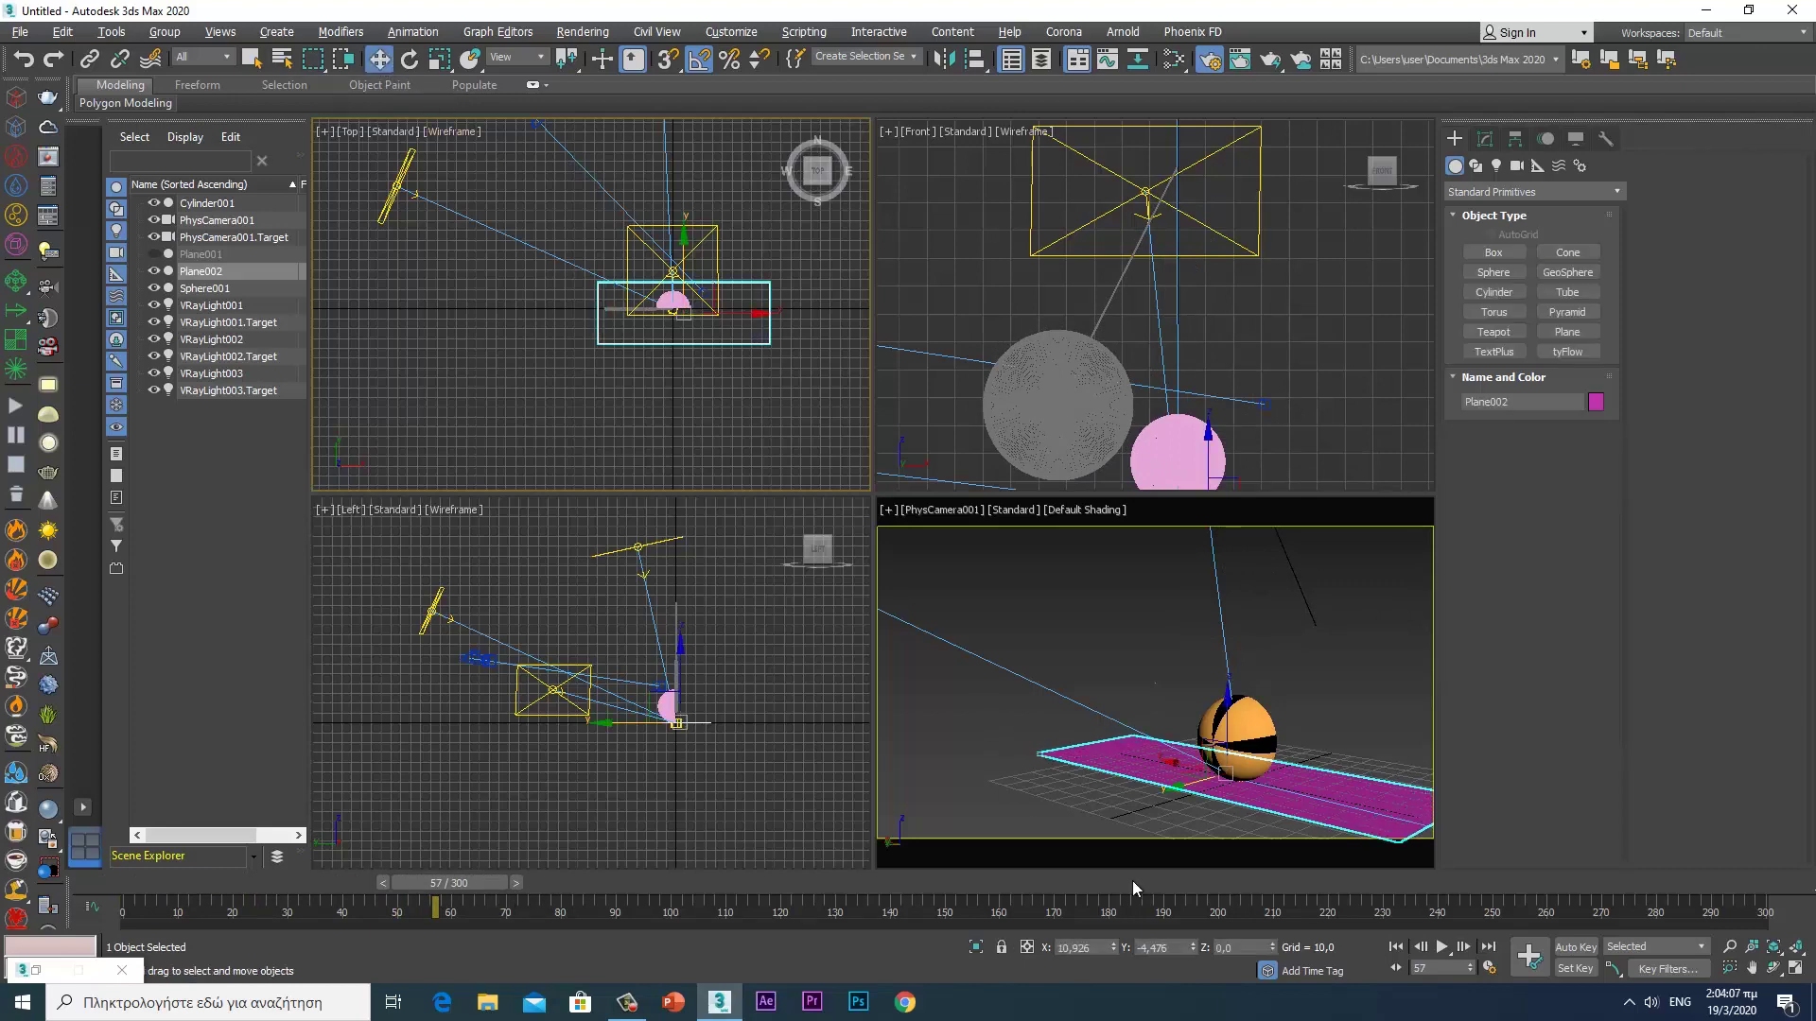
right_click(1196, 950)
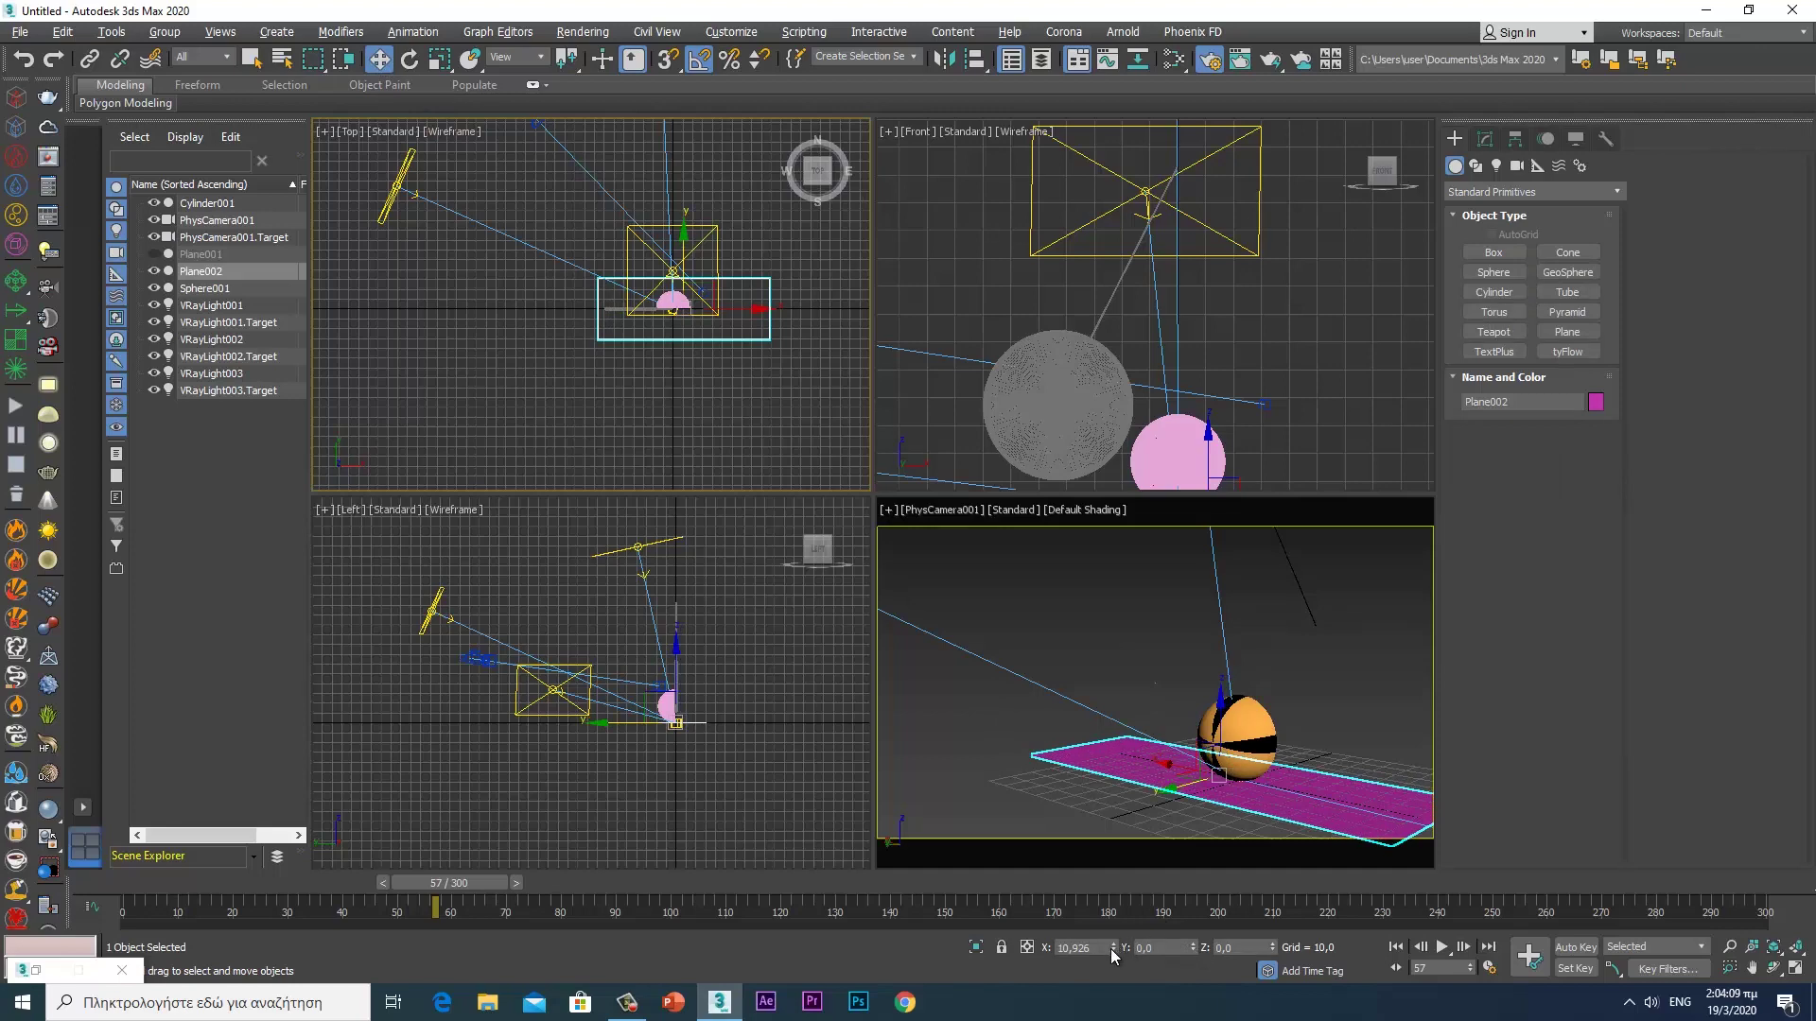
right_click(1113, 949)
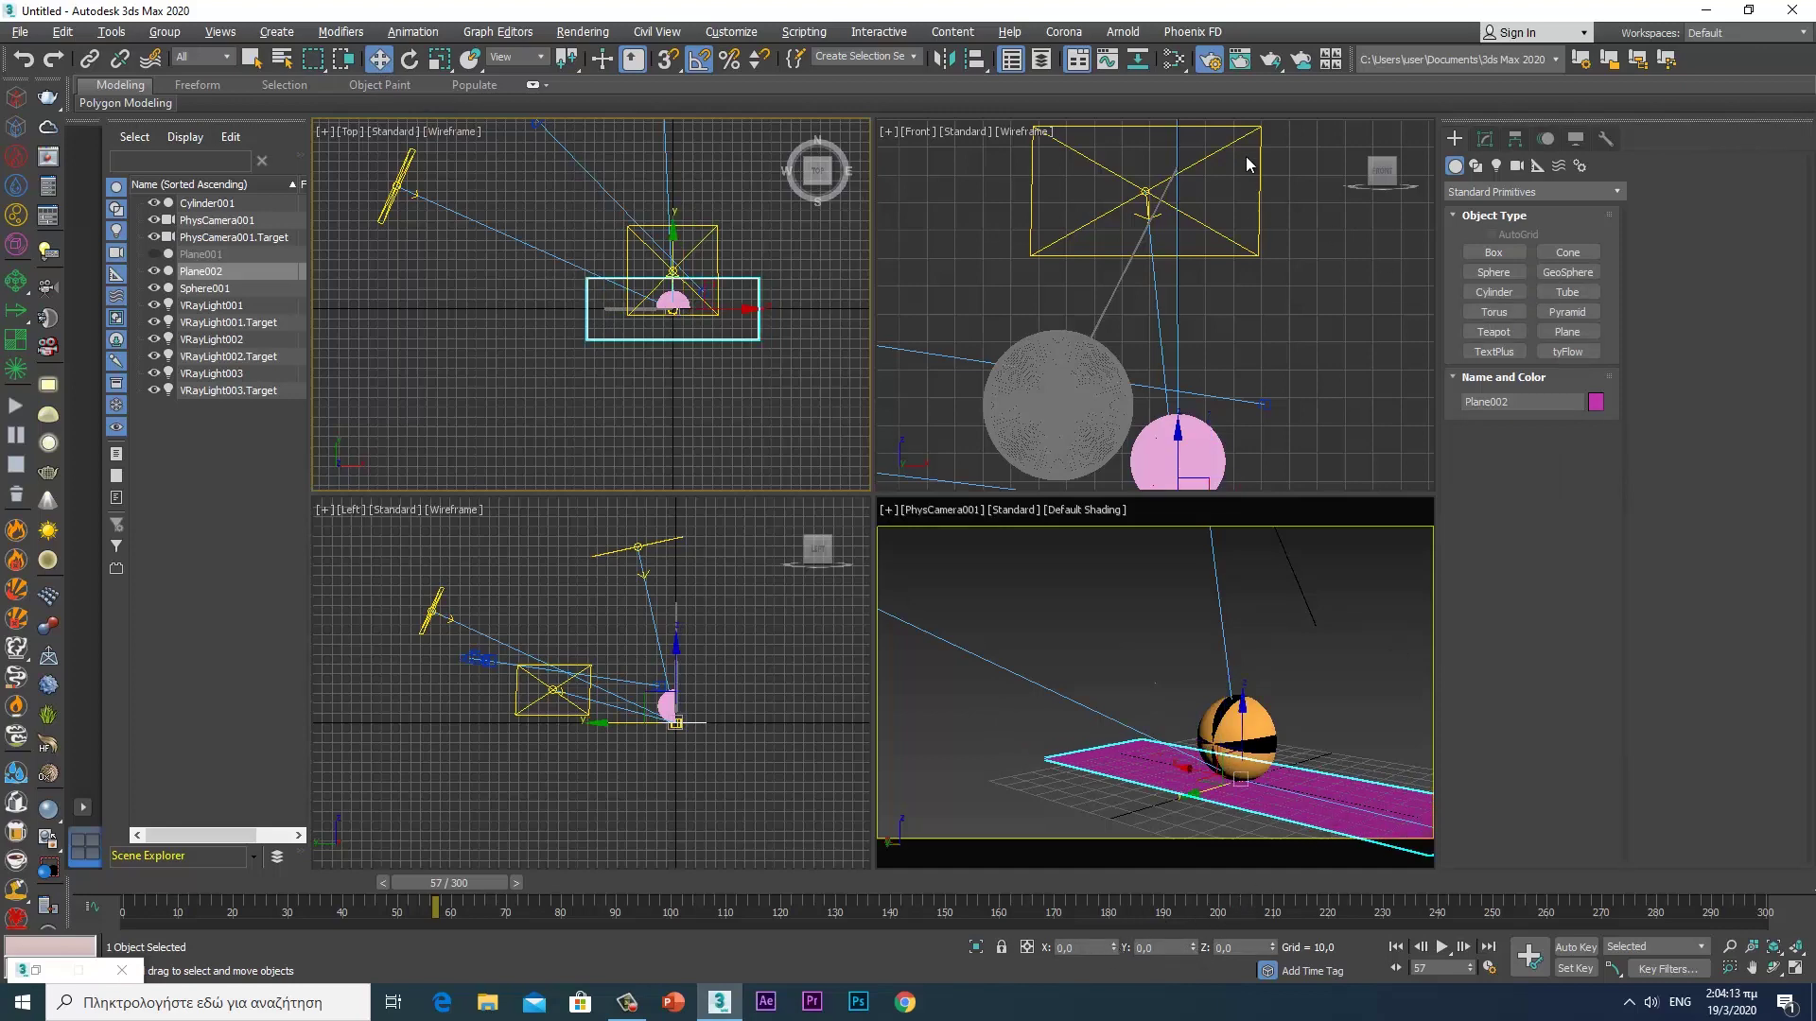
key("m")
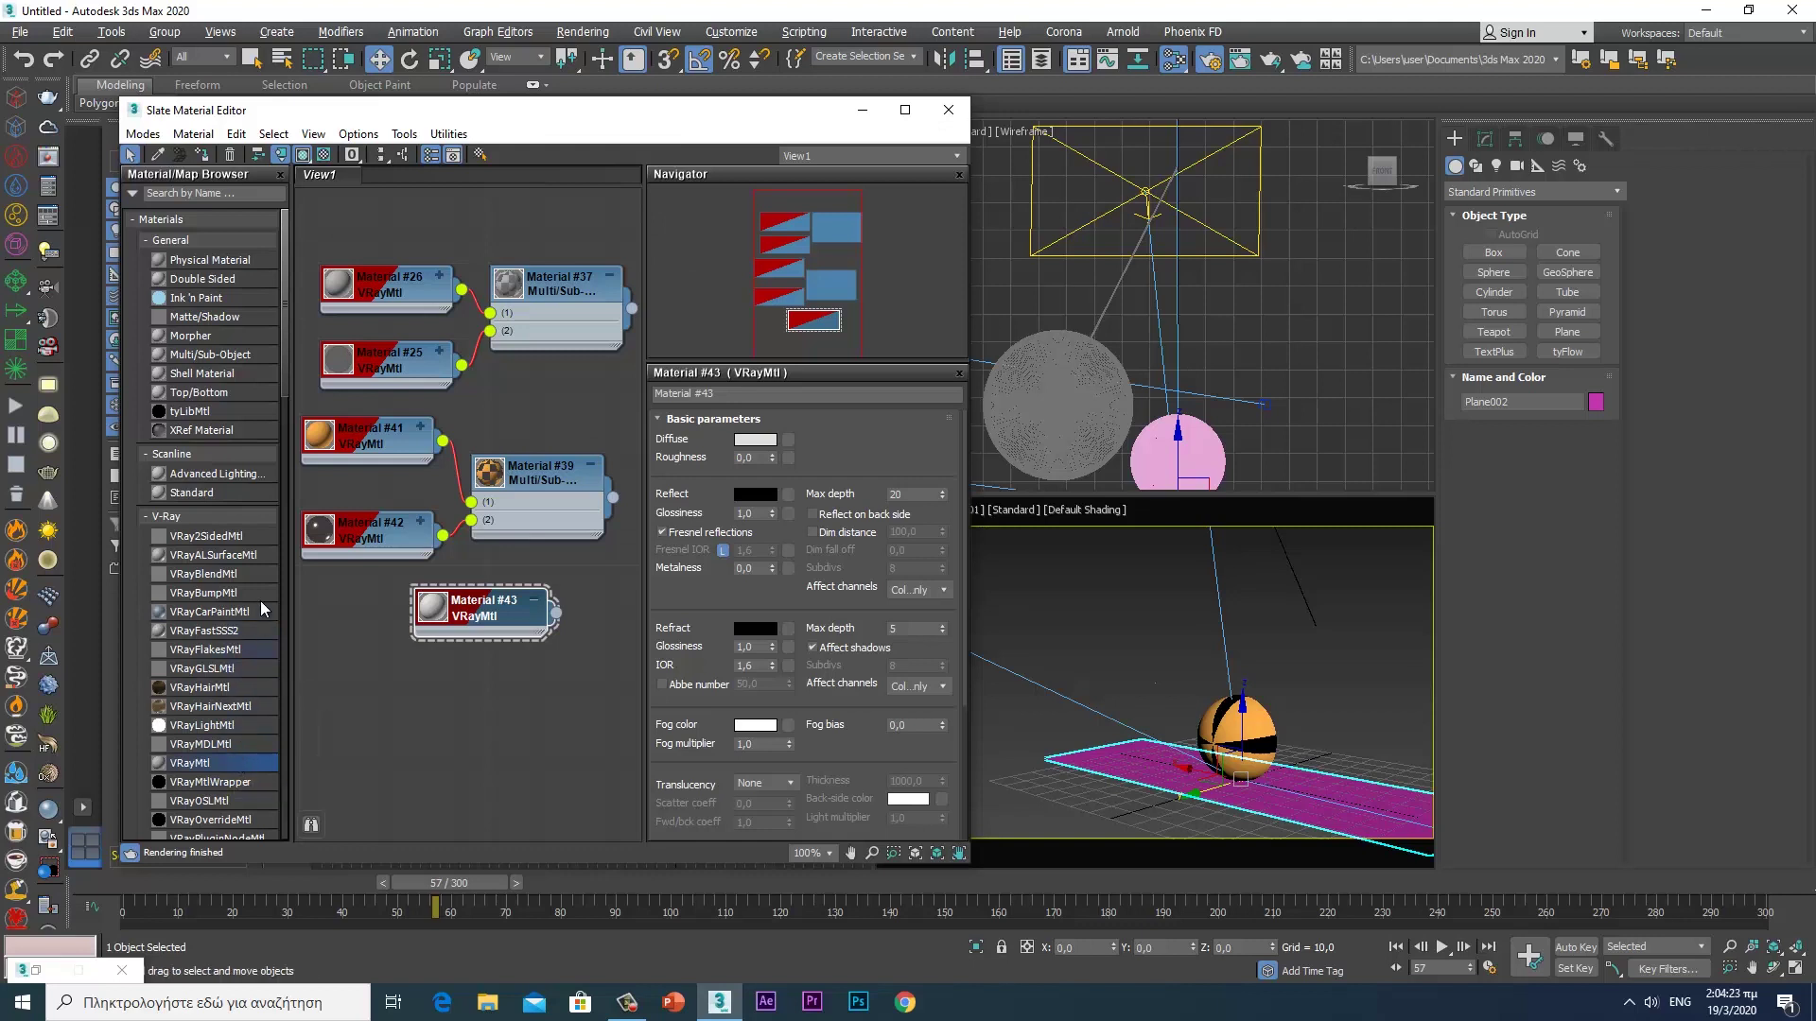
- Assign a new Matte/Shadow material (Material #44) to Plane002 and start a test render
left_click_drag(286, 383, 280, 417)
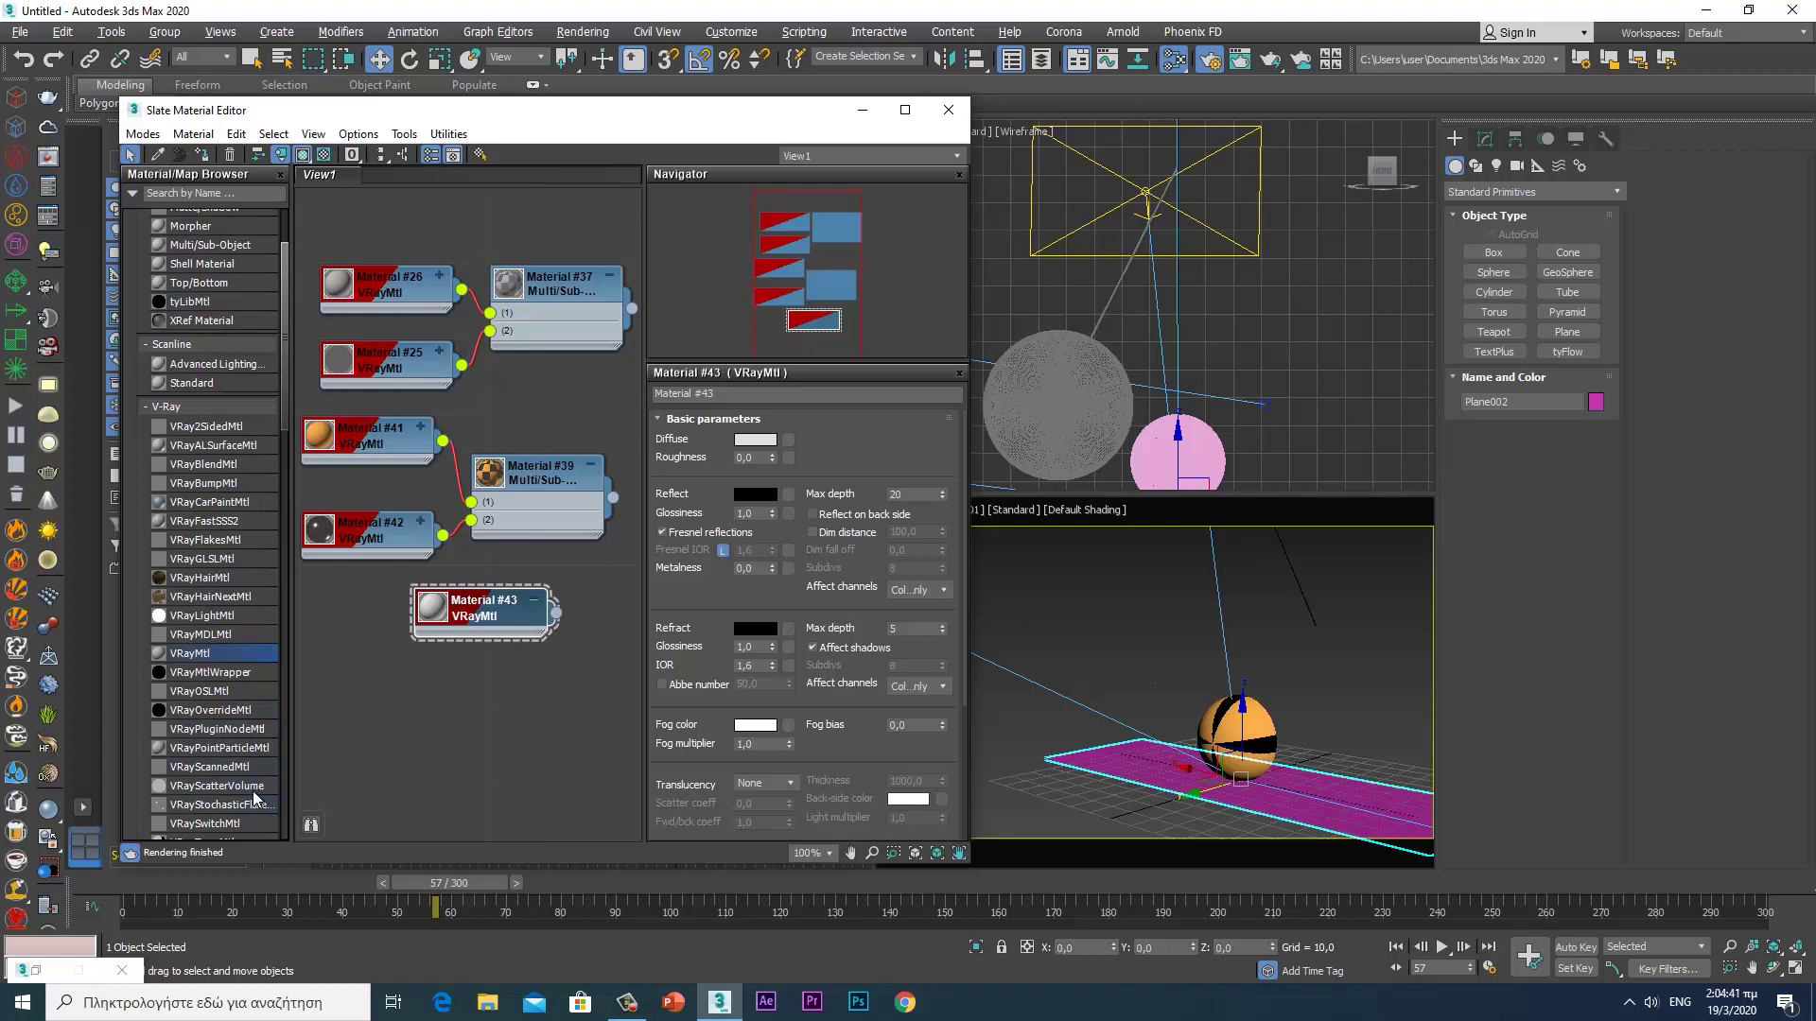
scroll(289, 433, "down", 2)
scroll(288, 433, "down", 1)
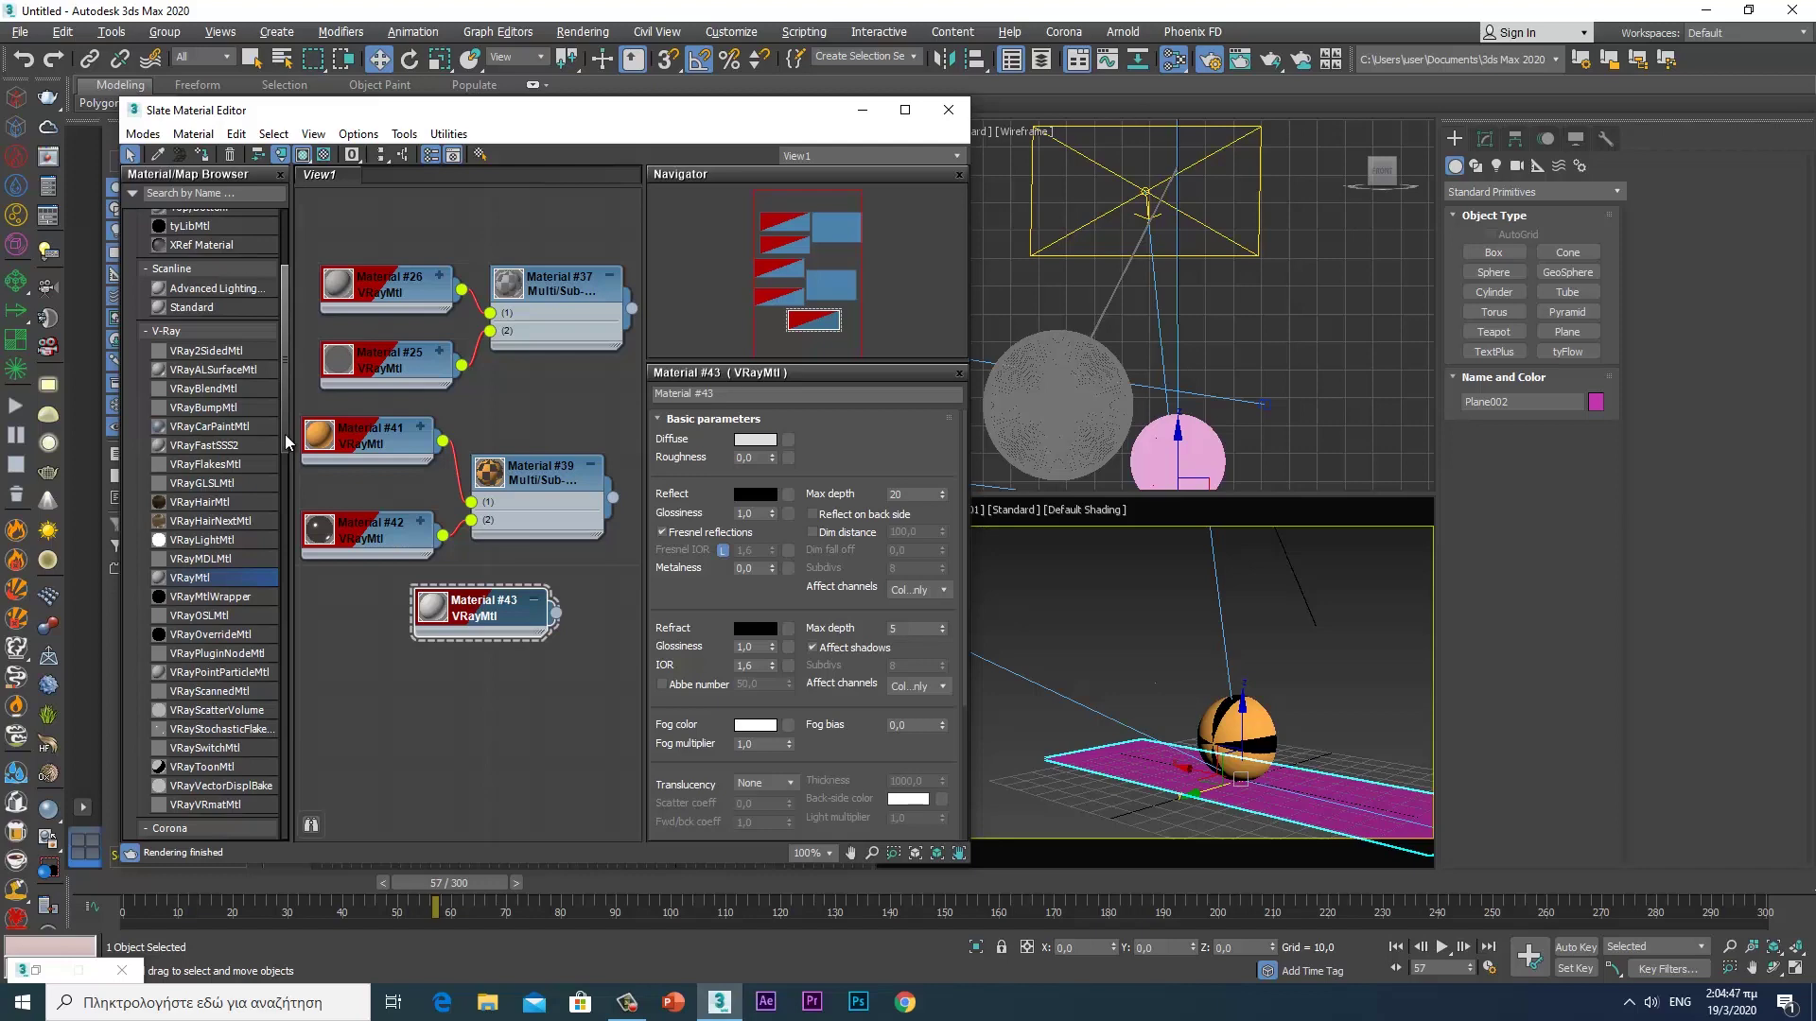
scroll(287, 448, "down", 2)
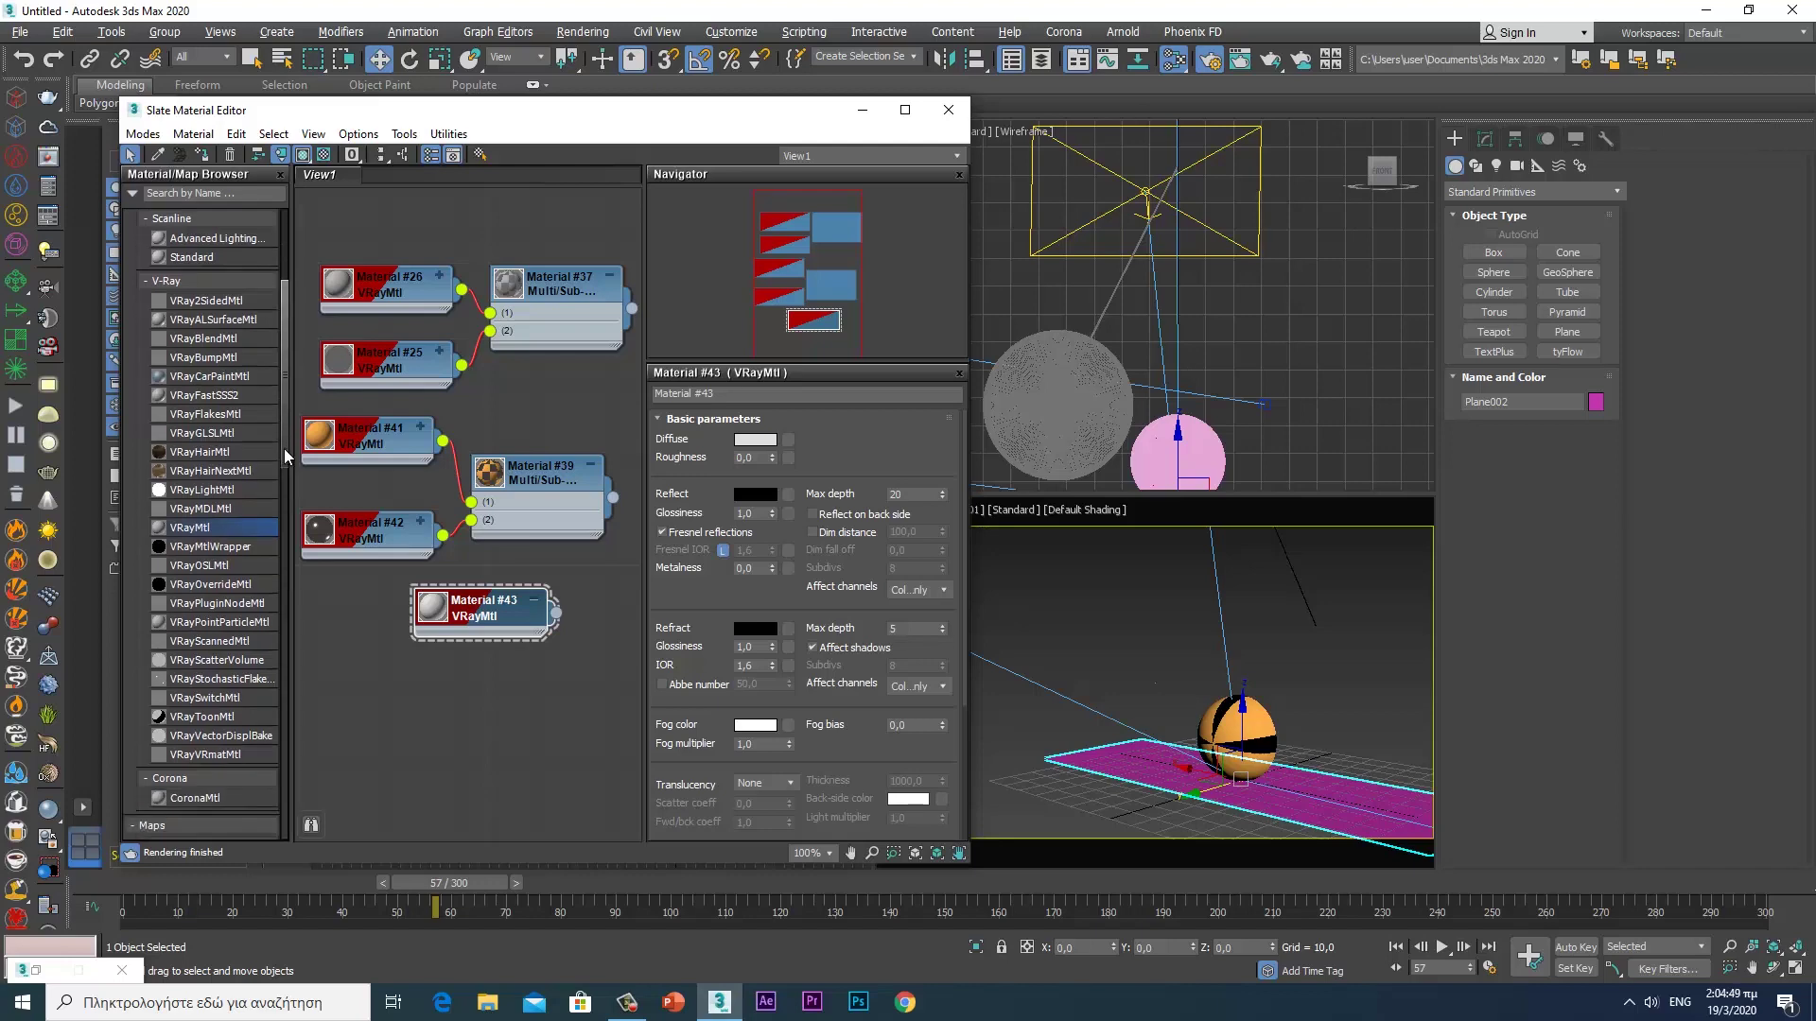
left_click_drag(283, 449, 297, 354)
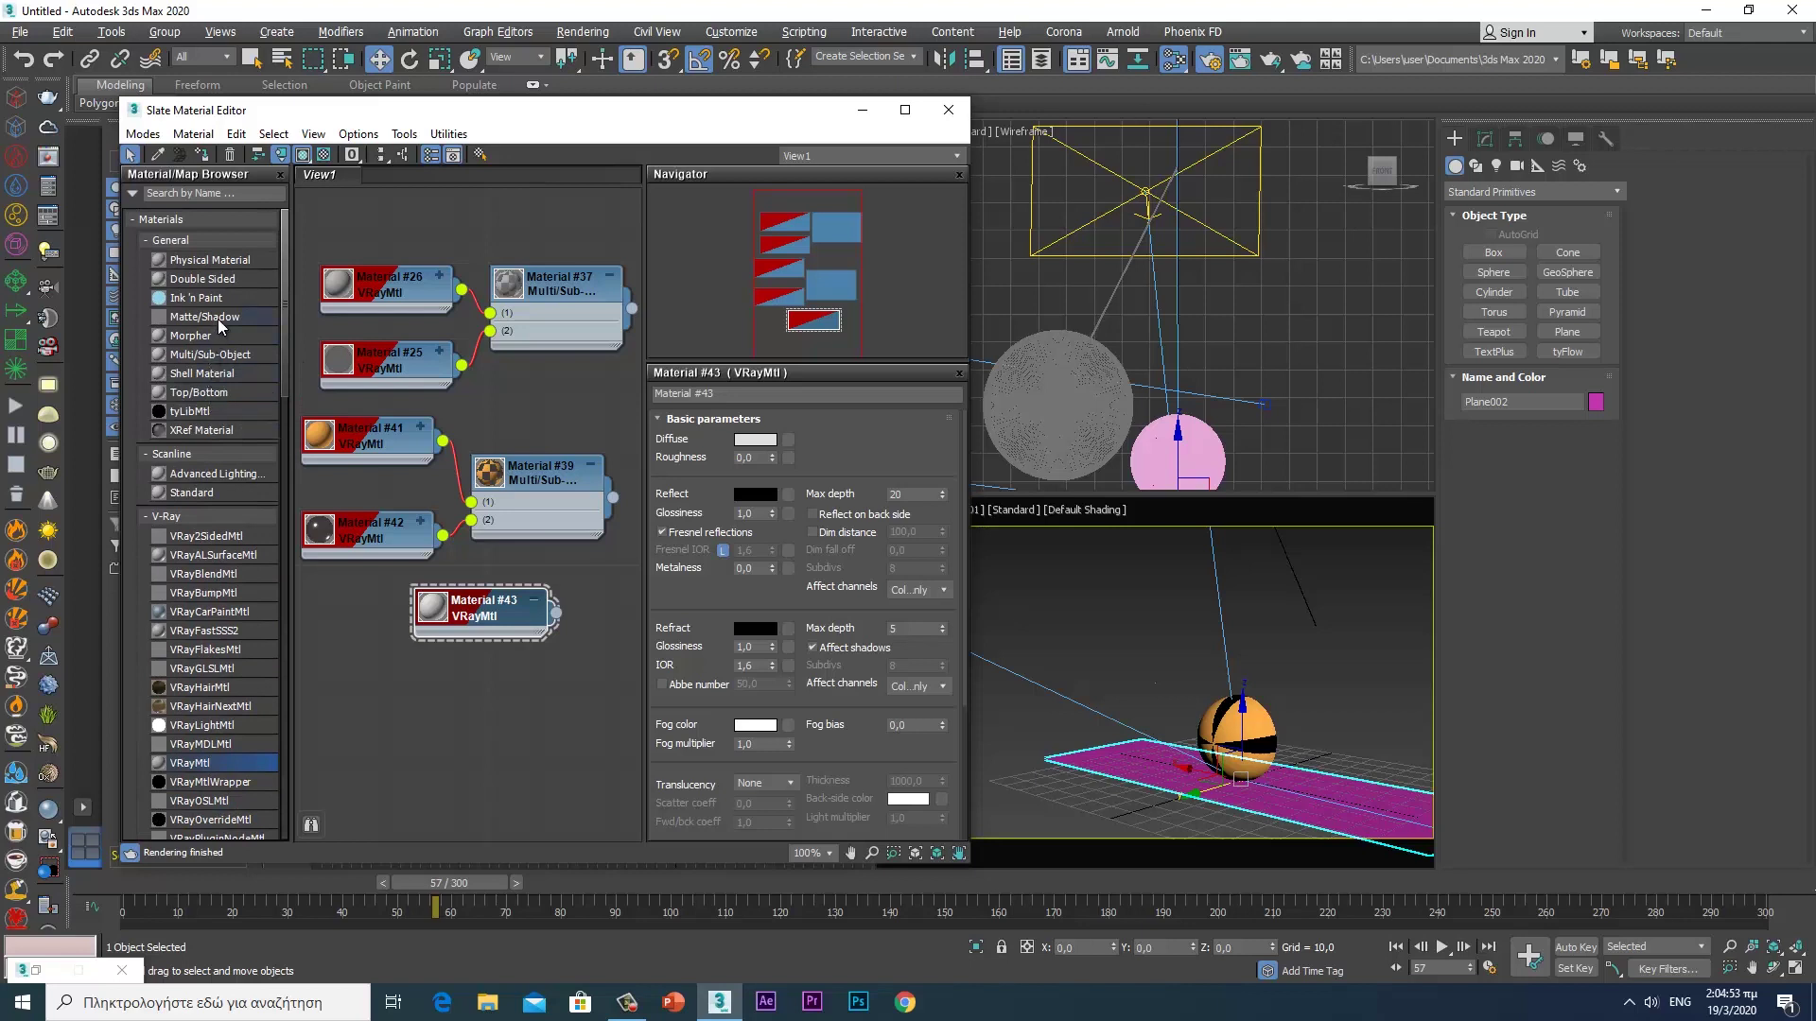
mouse_move(219, 326)
left_mouse_down()
mouse_move(417, 691)
mouse_move(487, 730)
left_mouse_up()
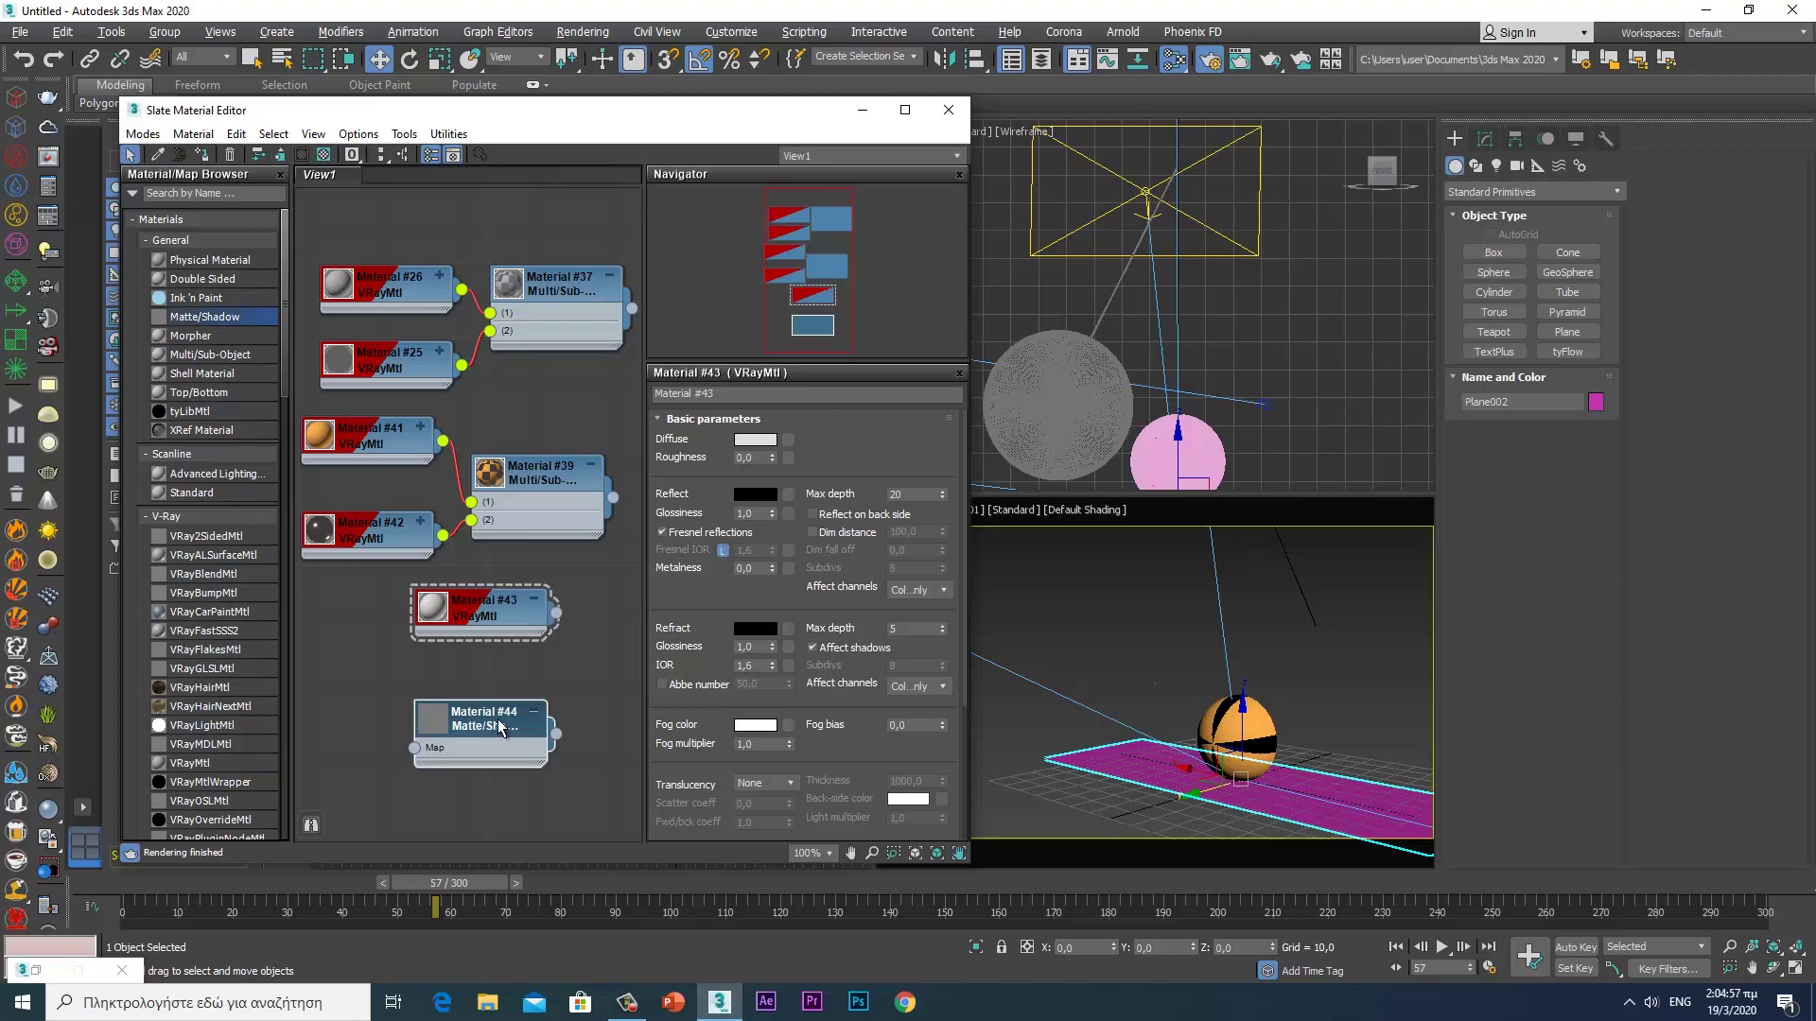
right_click(500, 726)
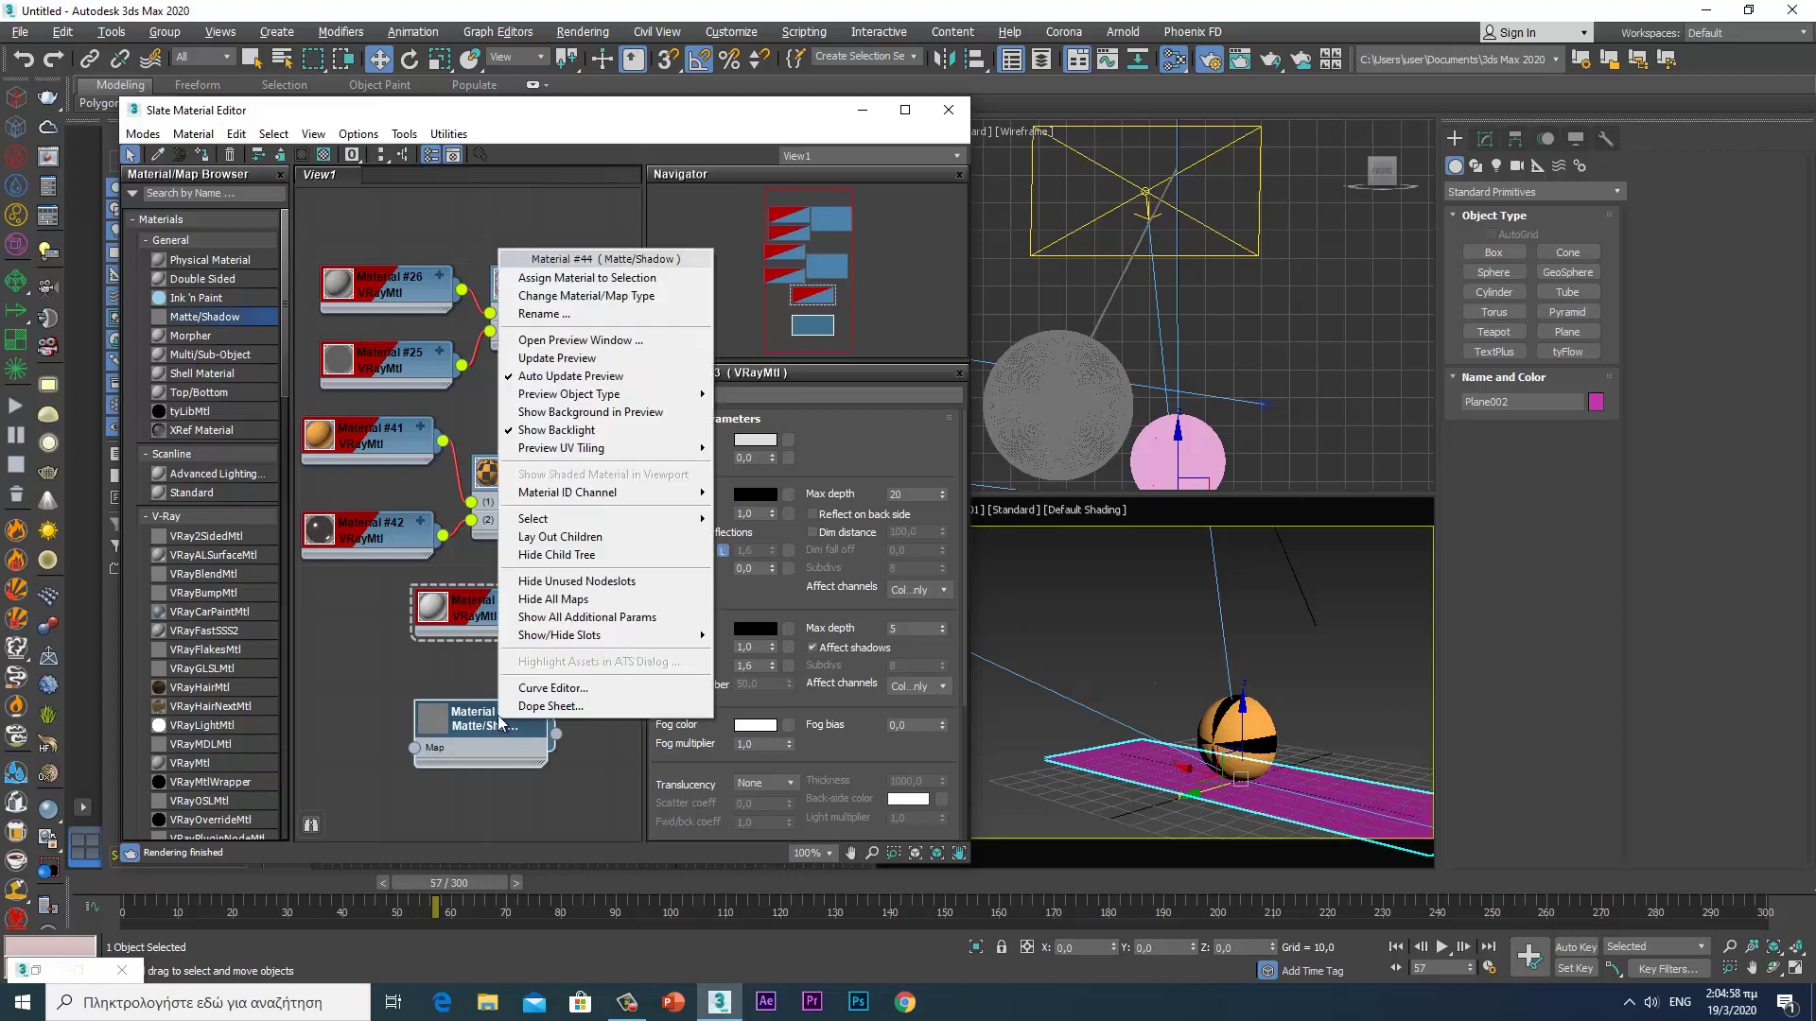
left_click(572, 278)
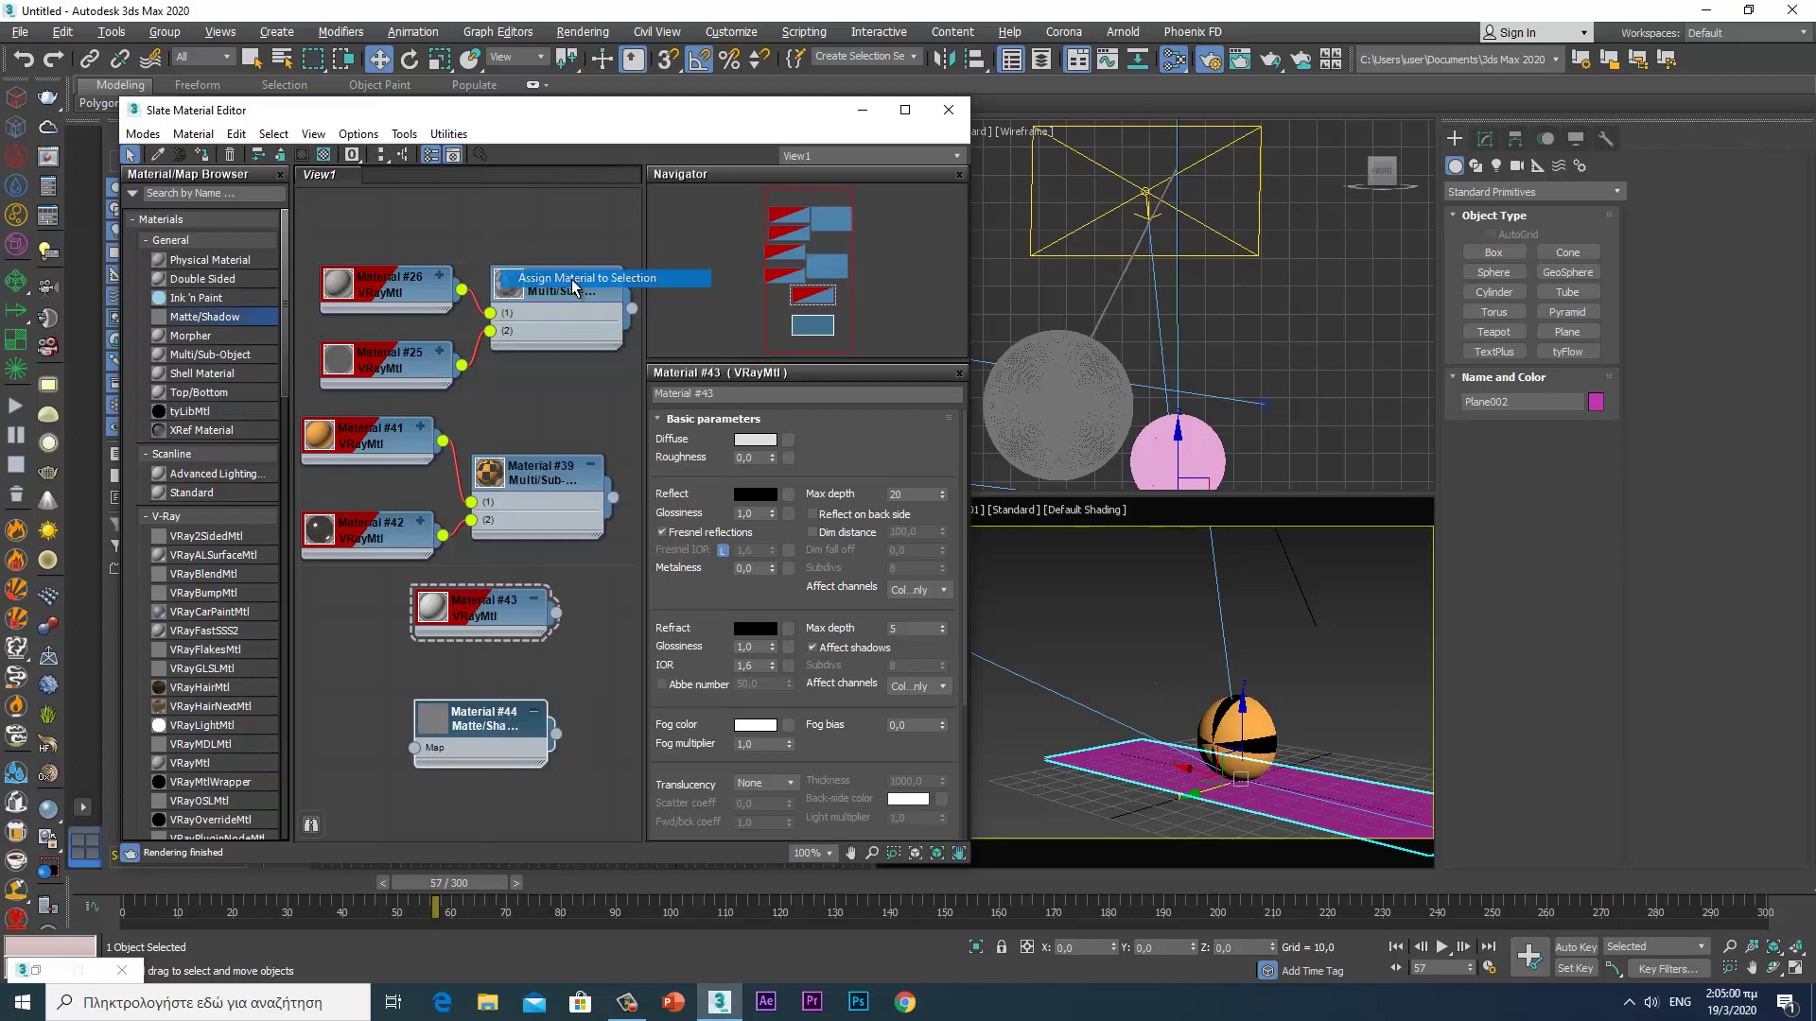
left_click(1278, 63)
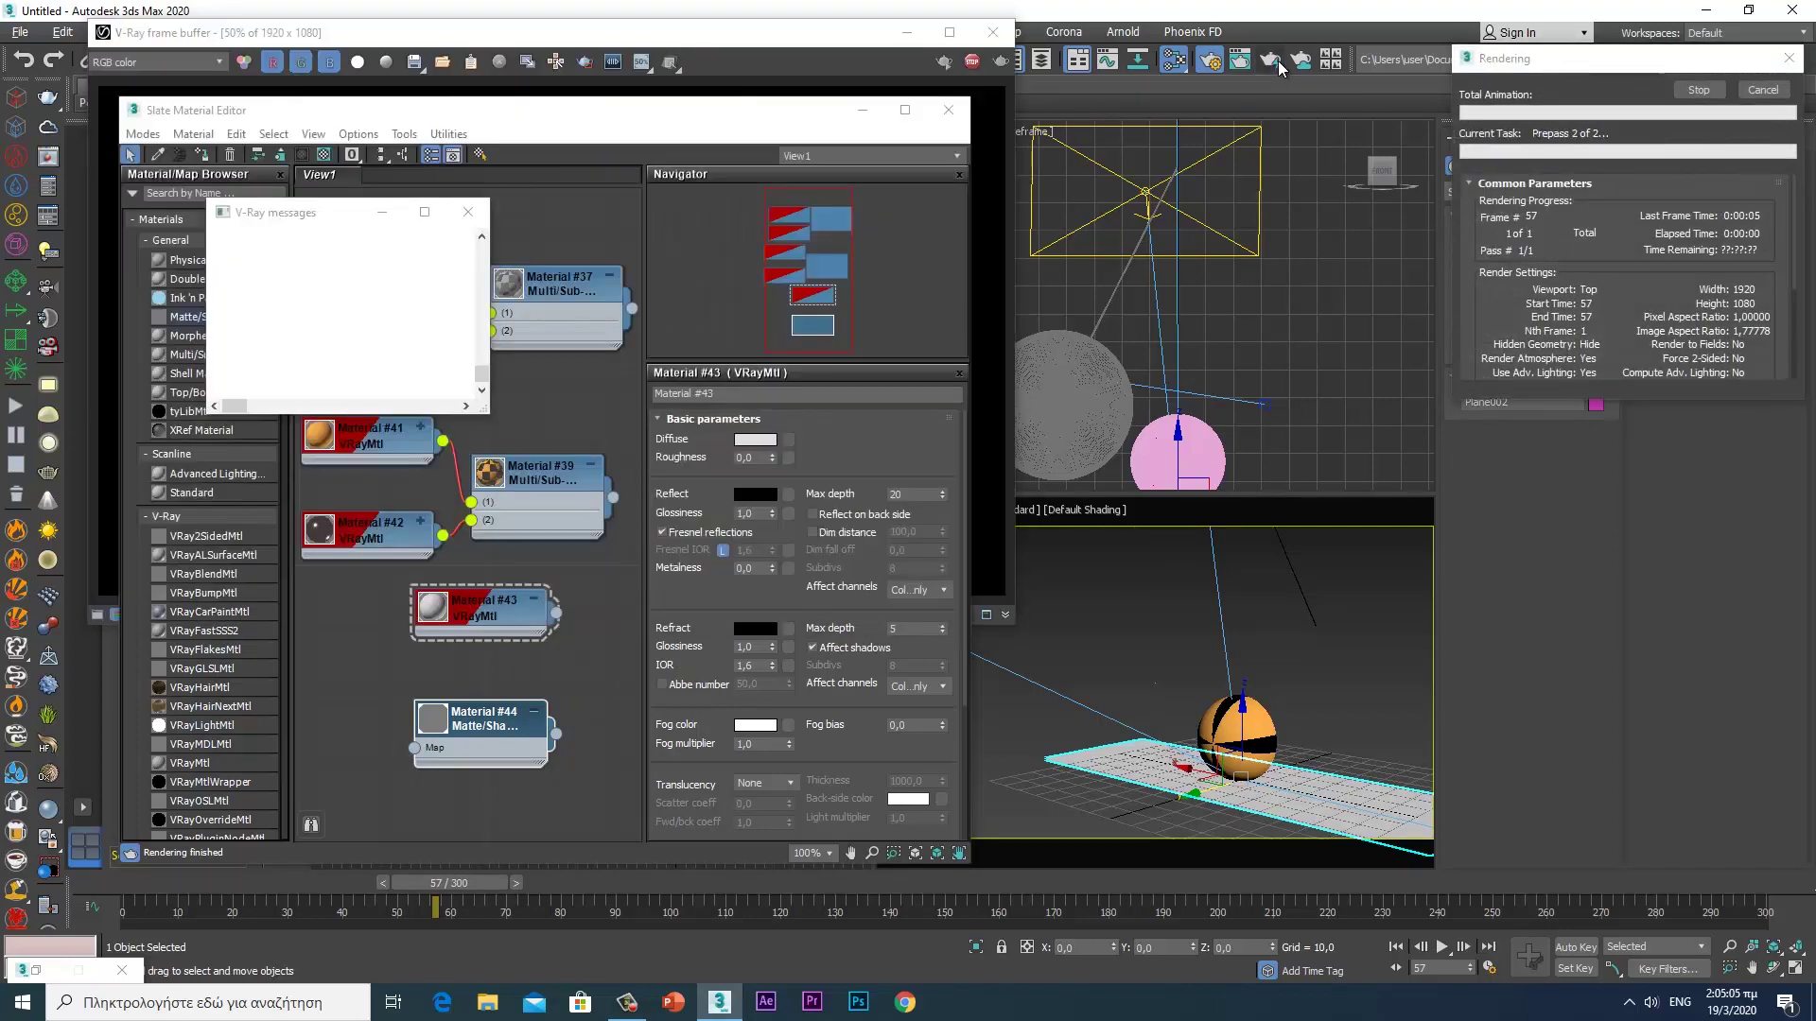
- Re-render the scene in the V-Ray frame buffer, get a black image, and close it
left_click(826, 44)
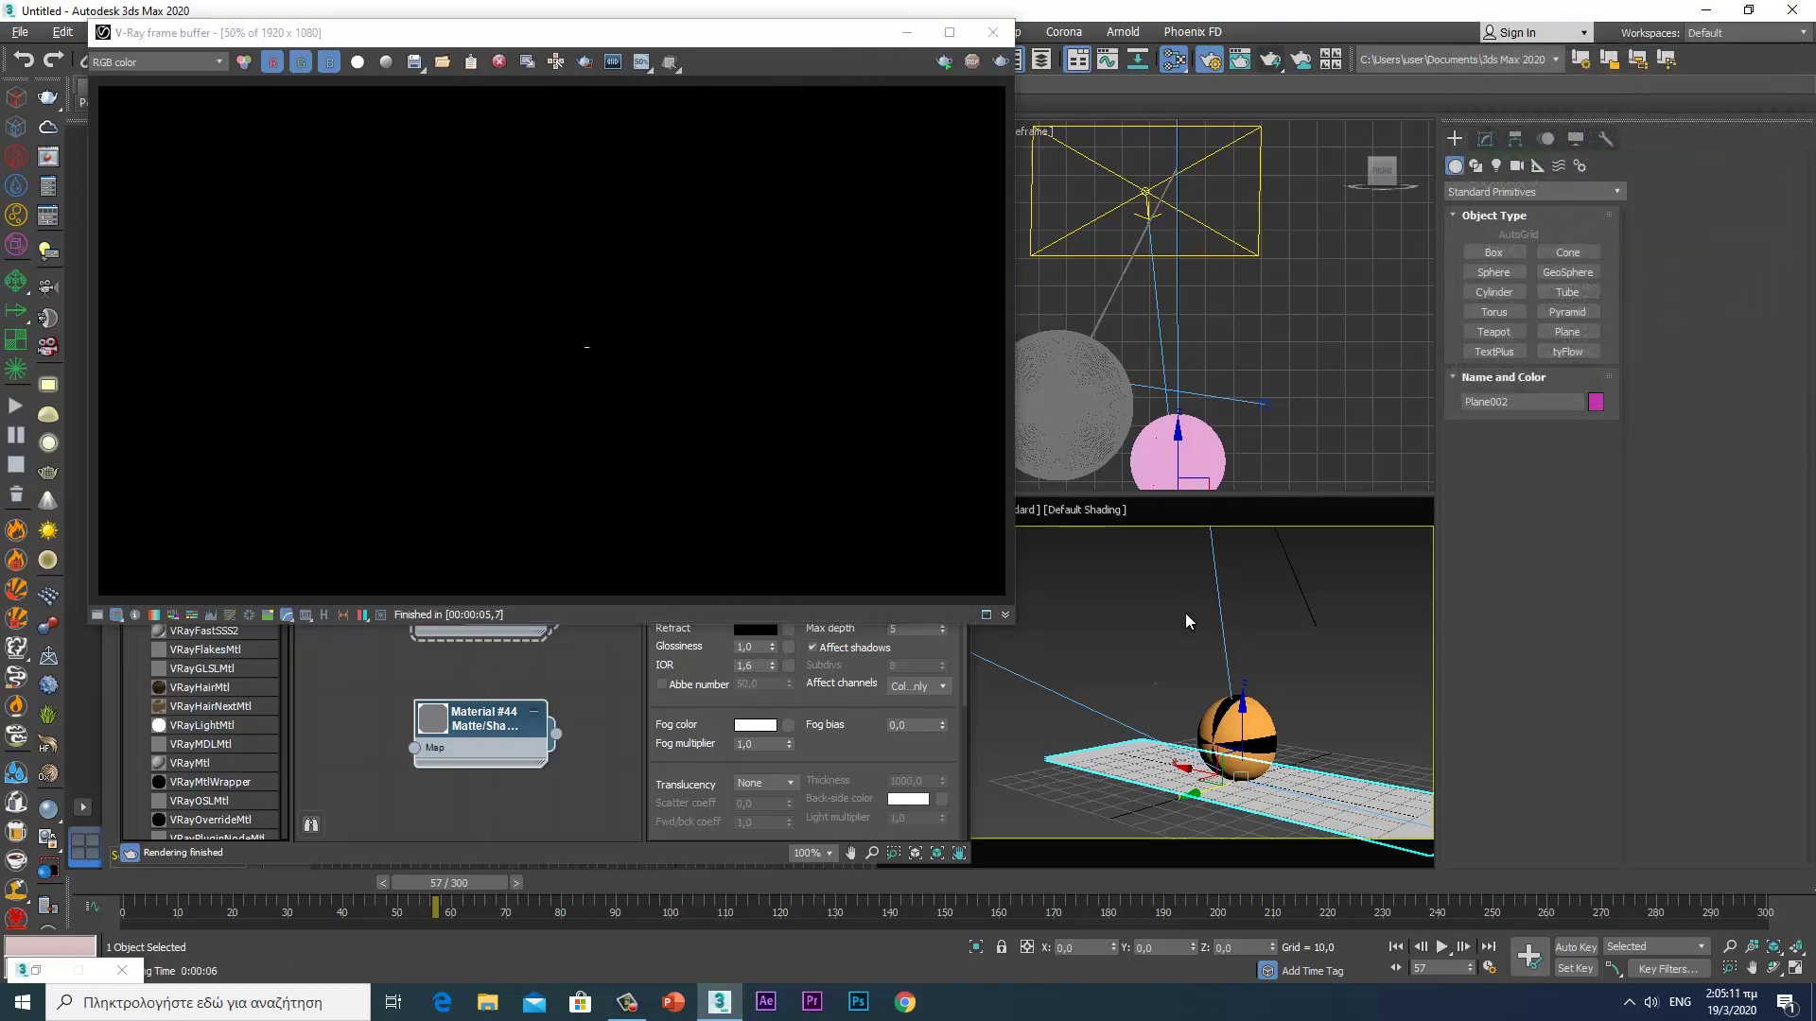
left_click(1001, 62)
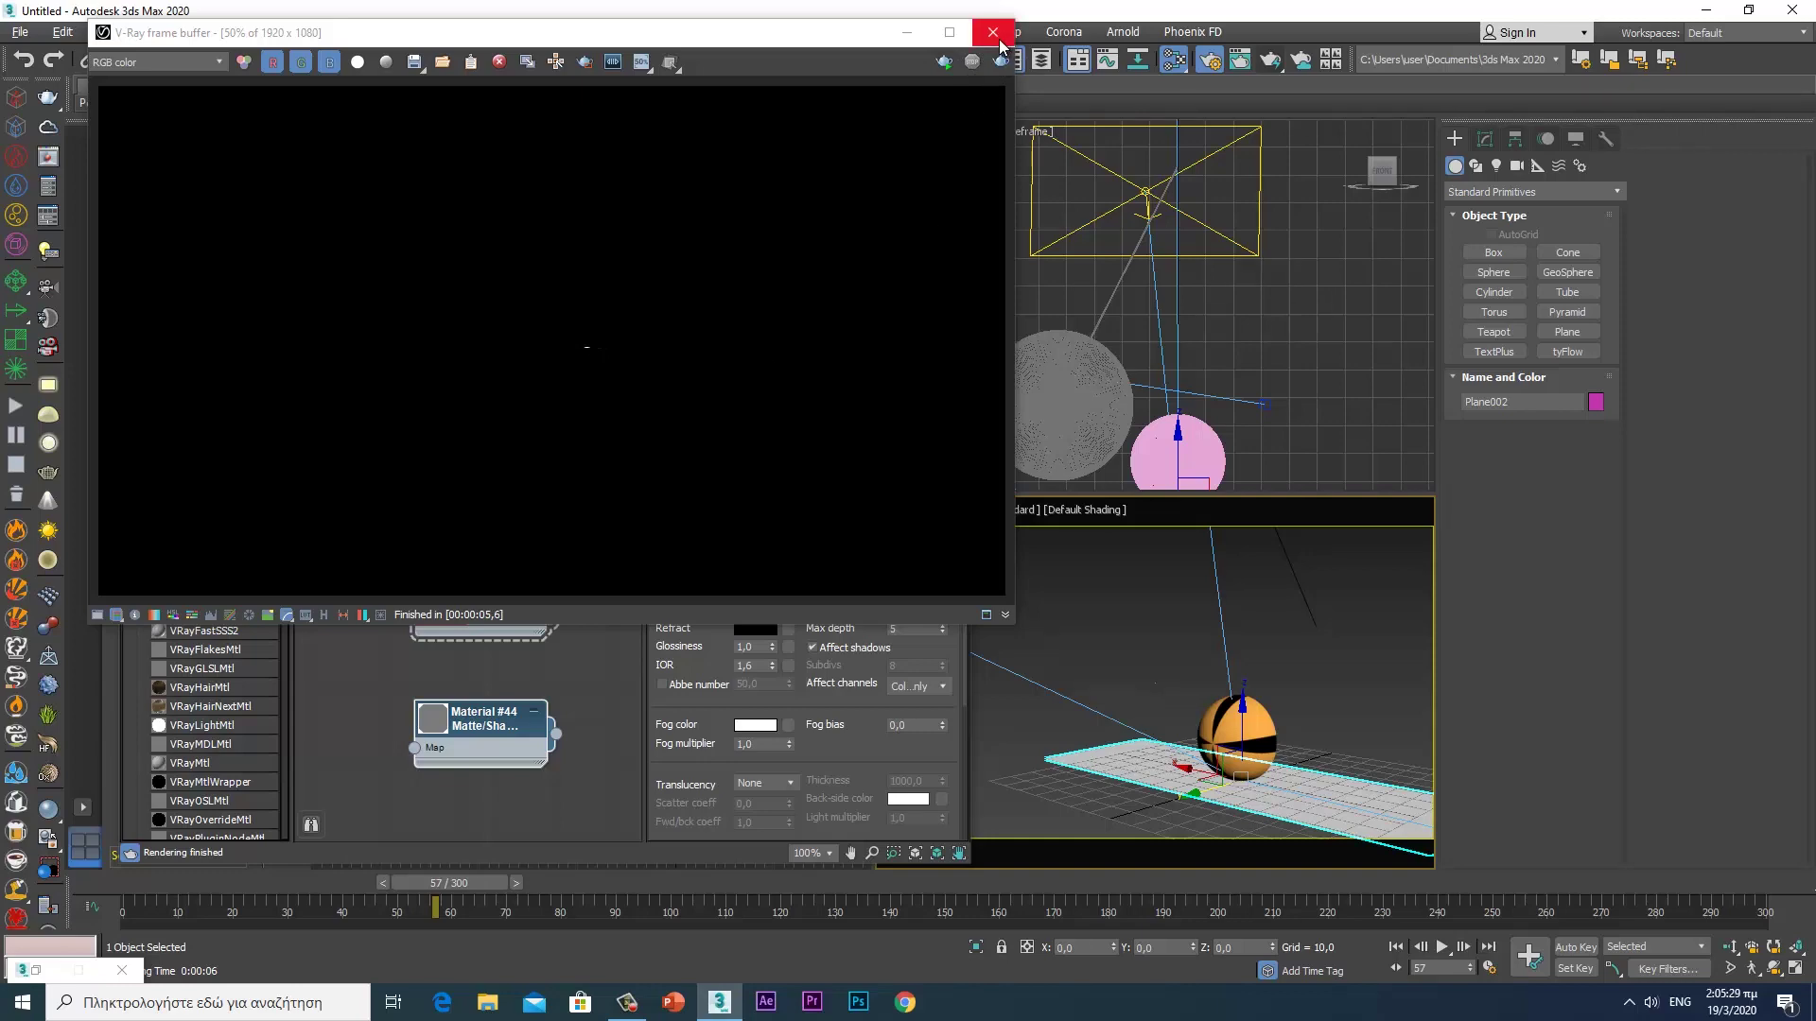
left_click(992, 32)
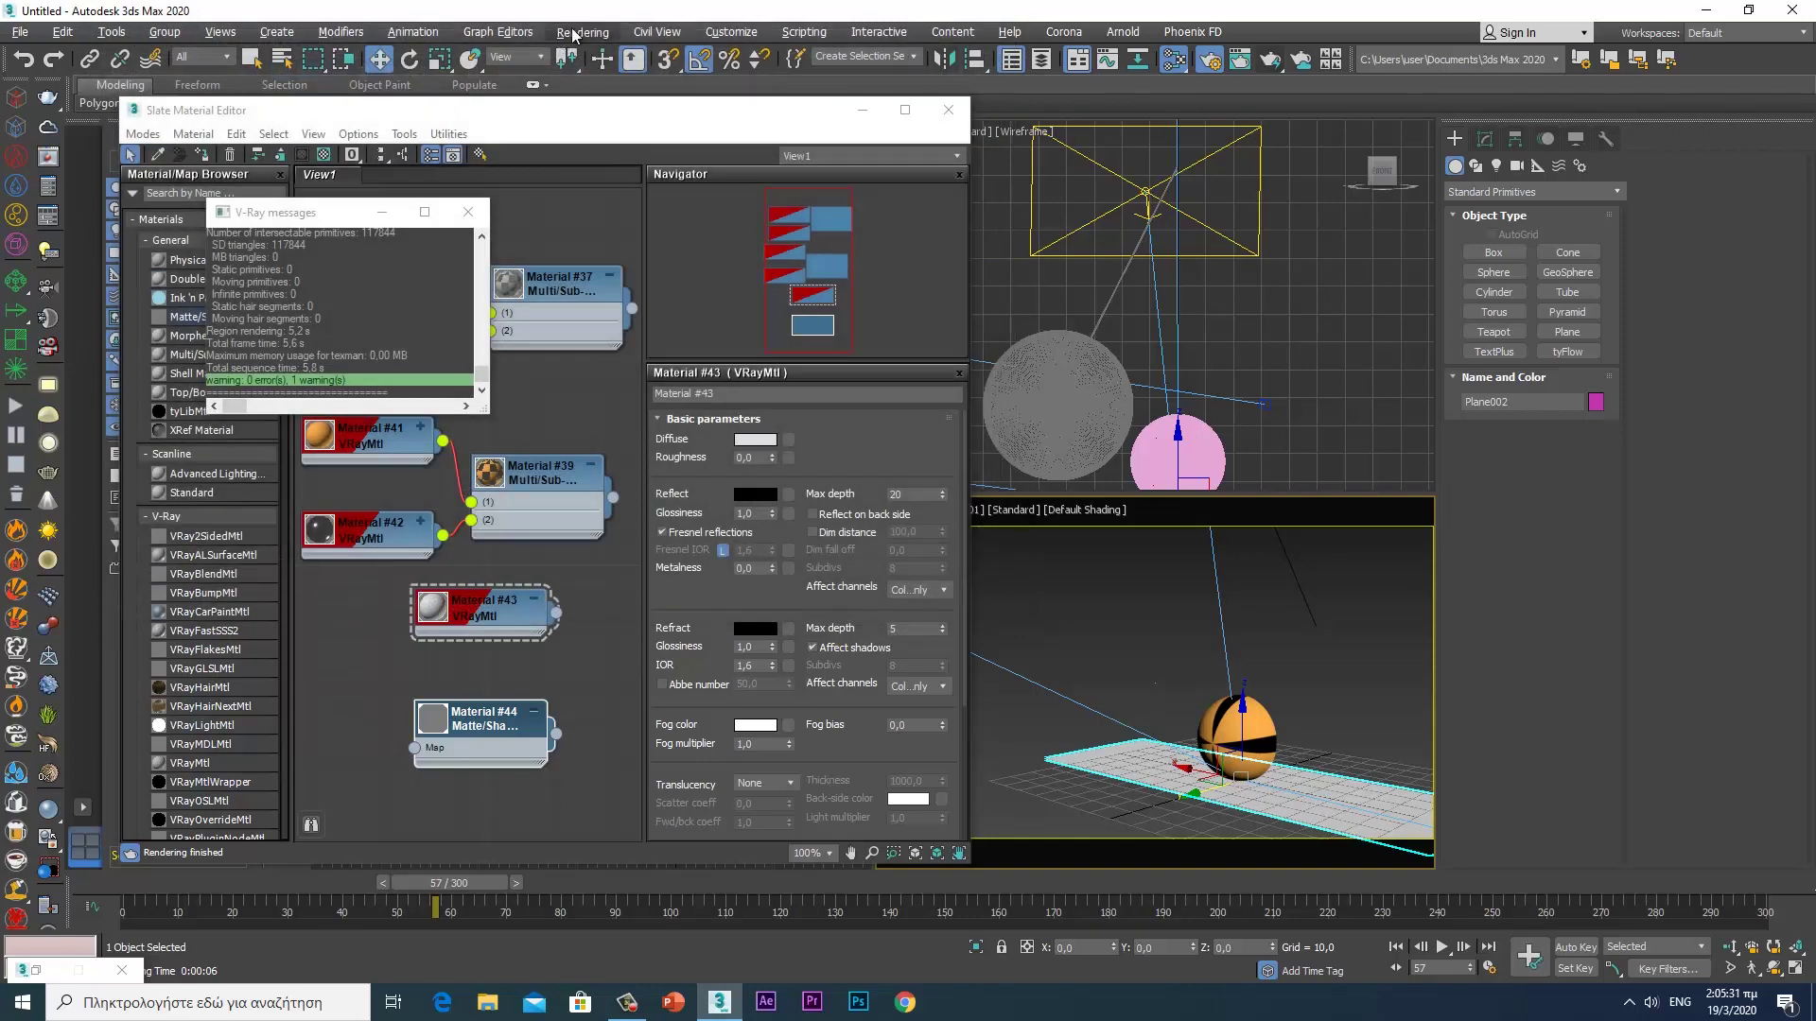
- Set the environment background colour to light grey with Whiteness 174
left_click(583, 32)
left_click(603, 276)
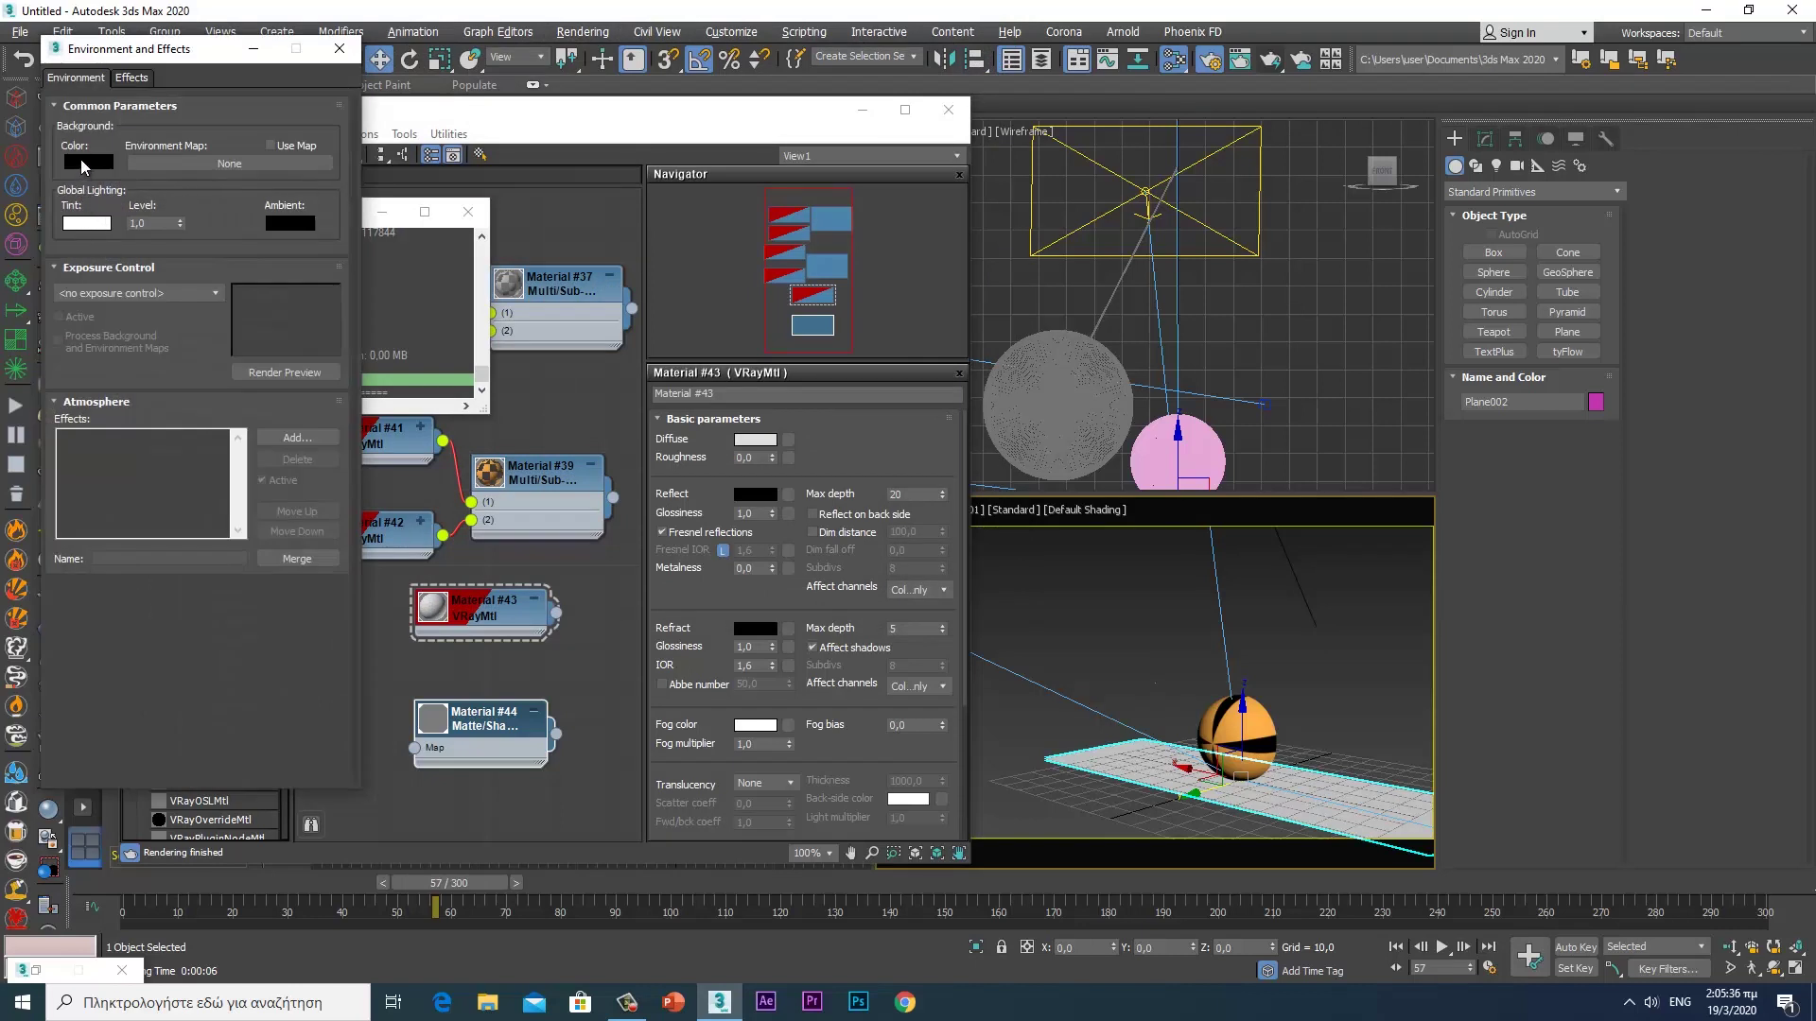
left_click(89, 161)
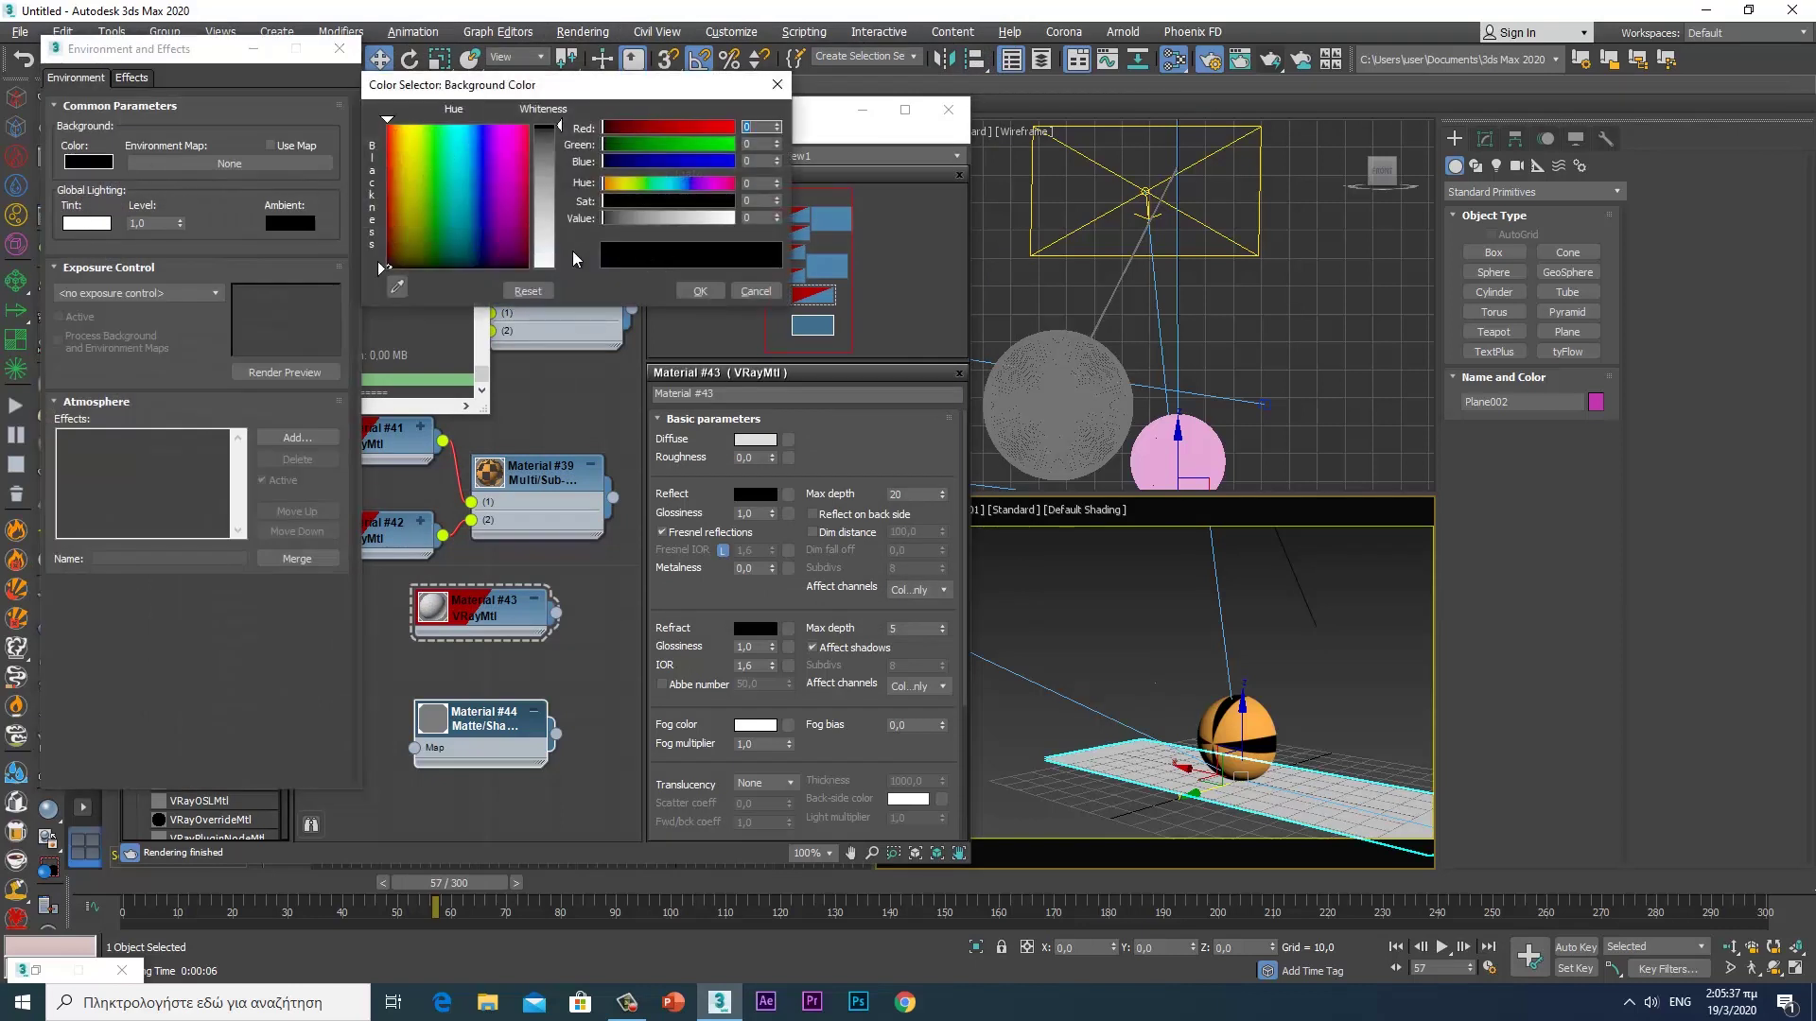
left_click(553, 223)
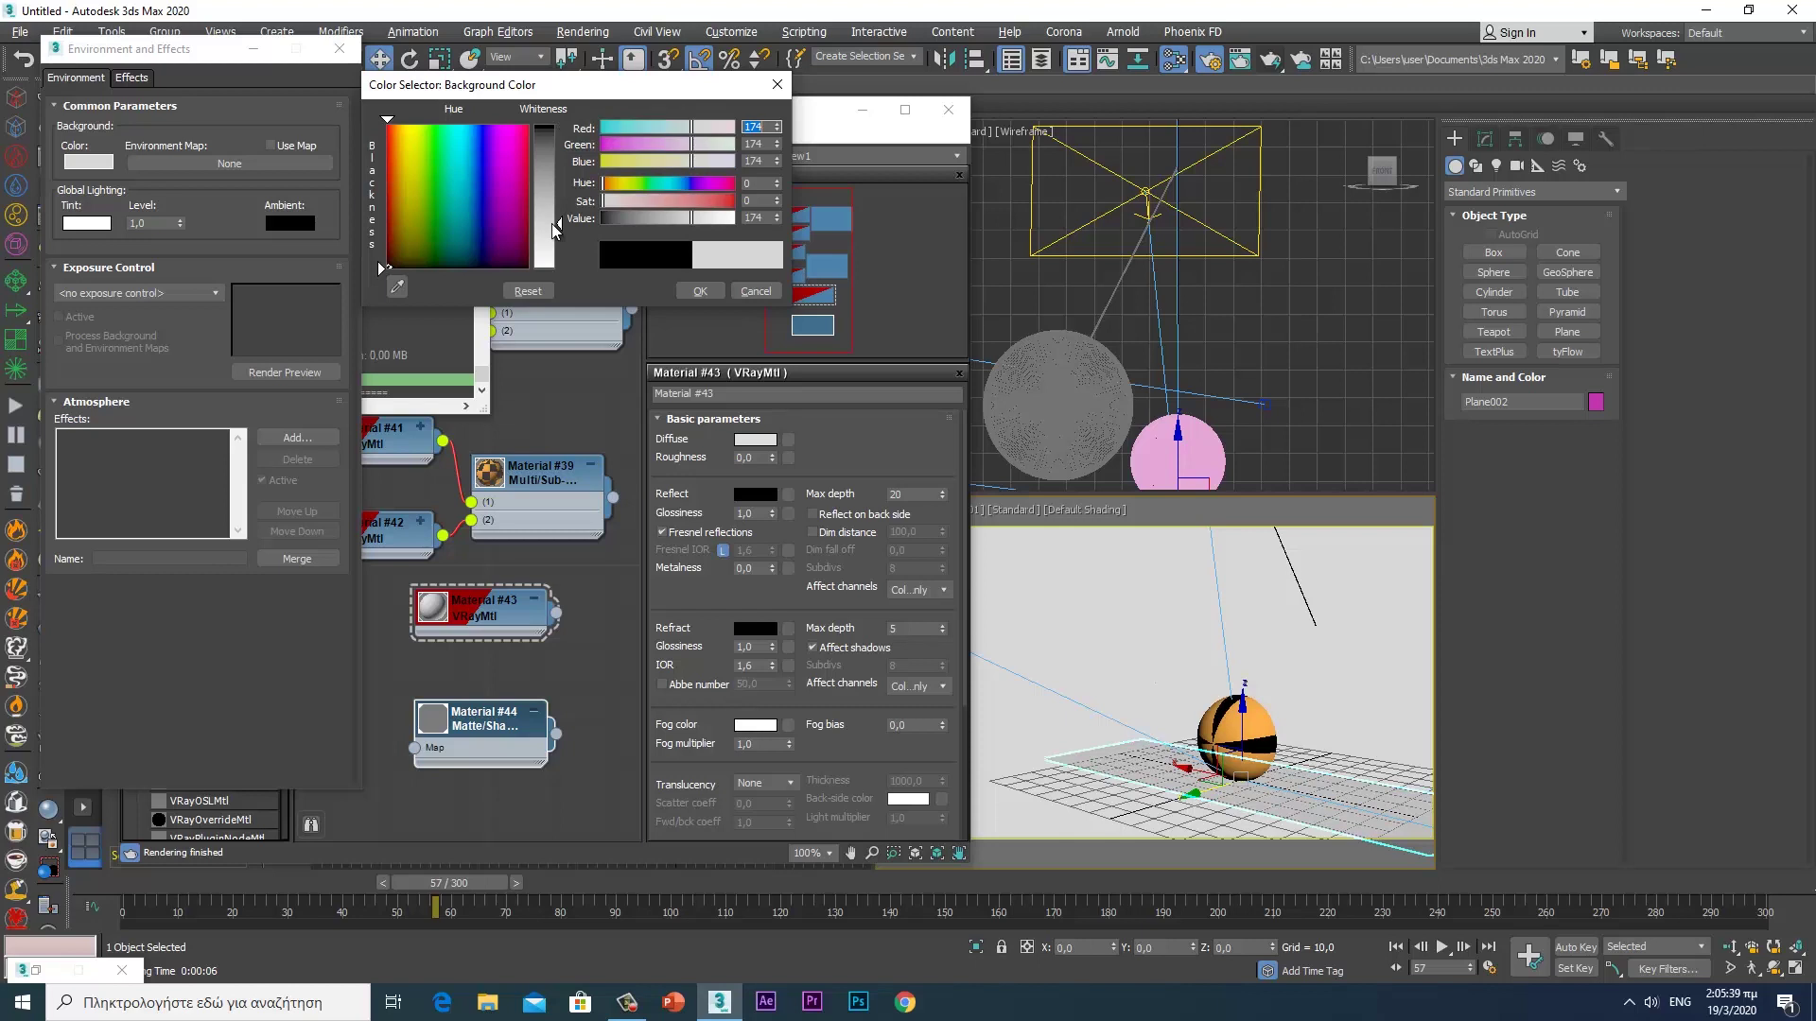
left_click(700, 290)
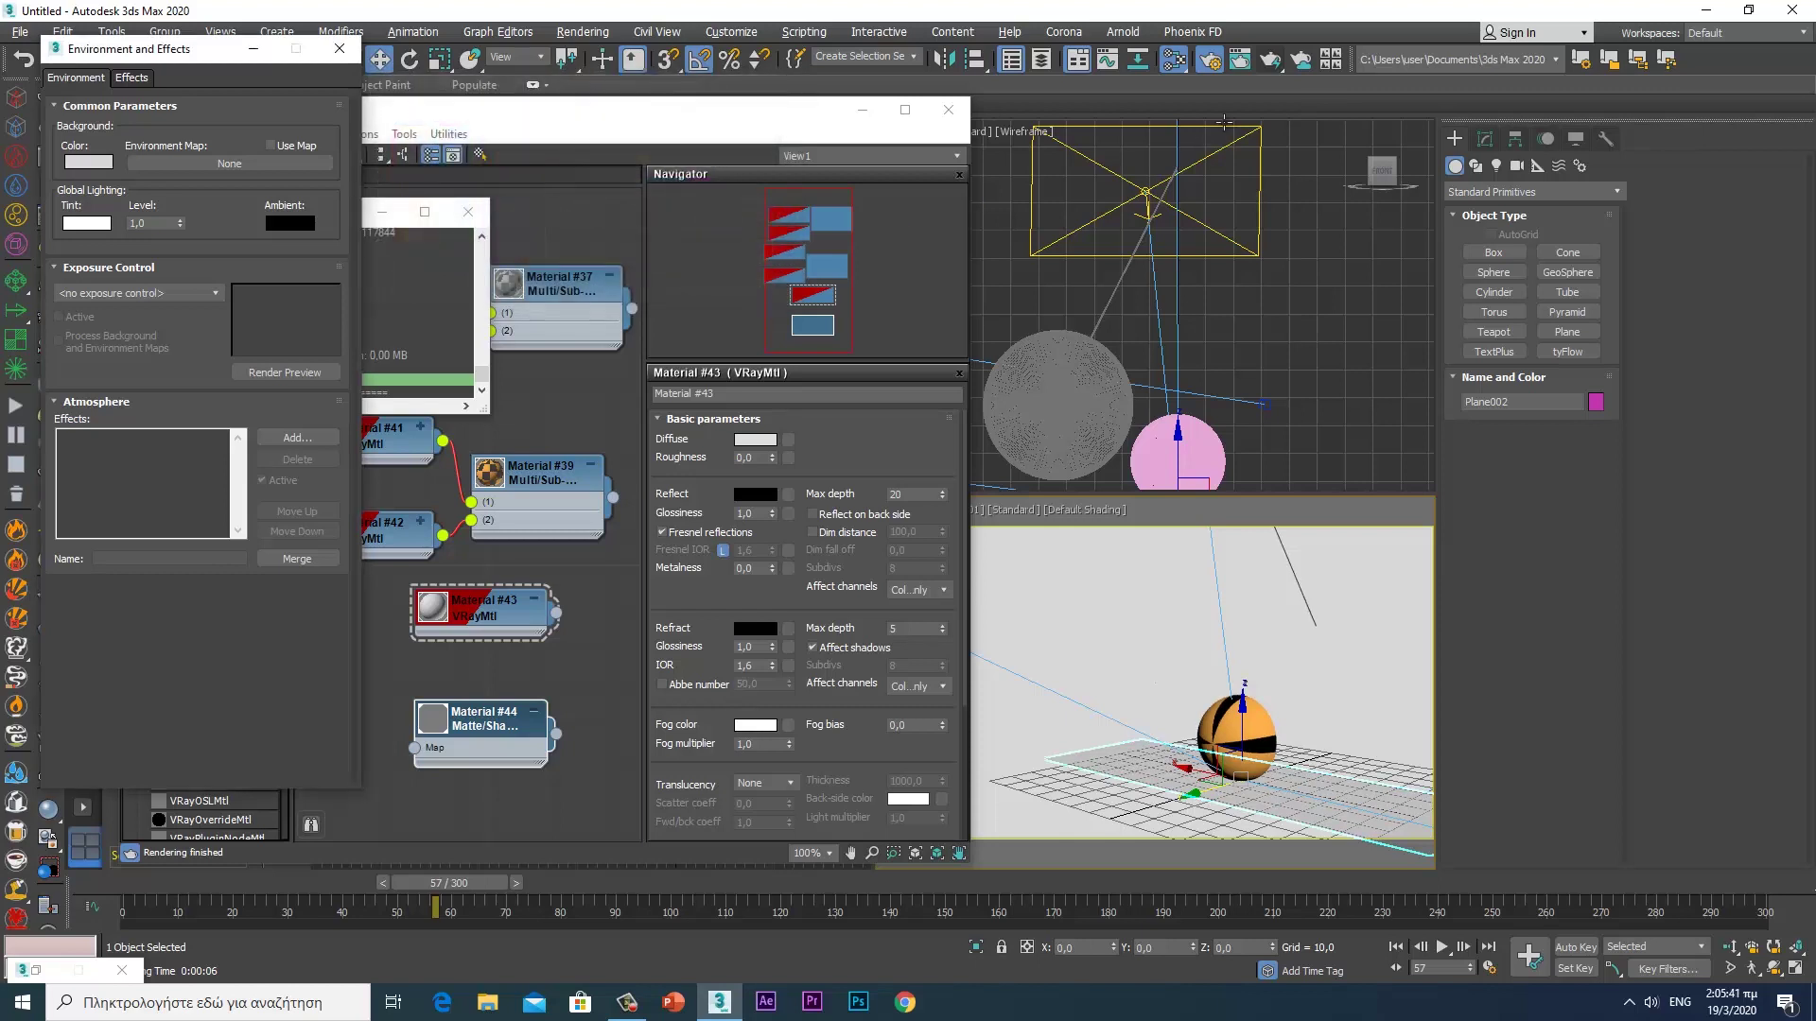
- Render the scene with the grey background, then move the time slider back to frame 33
left_click(1271, 62)
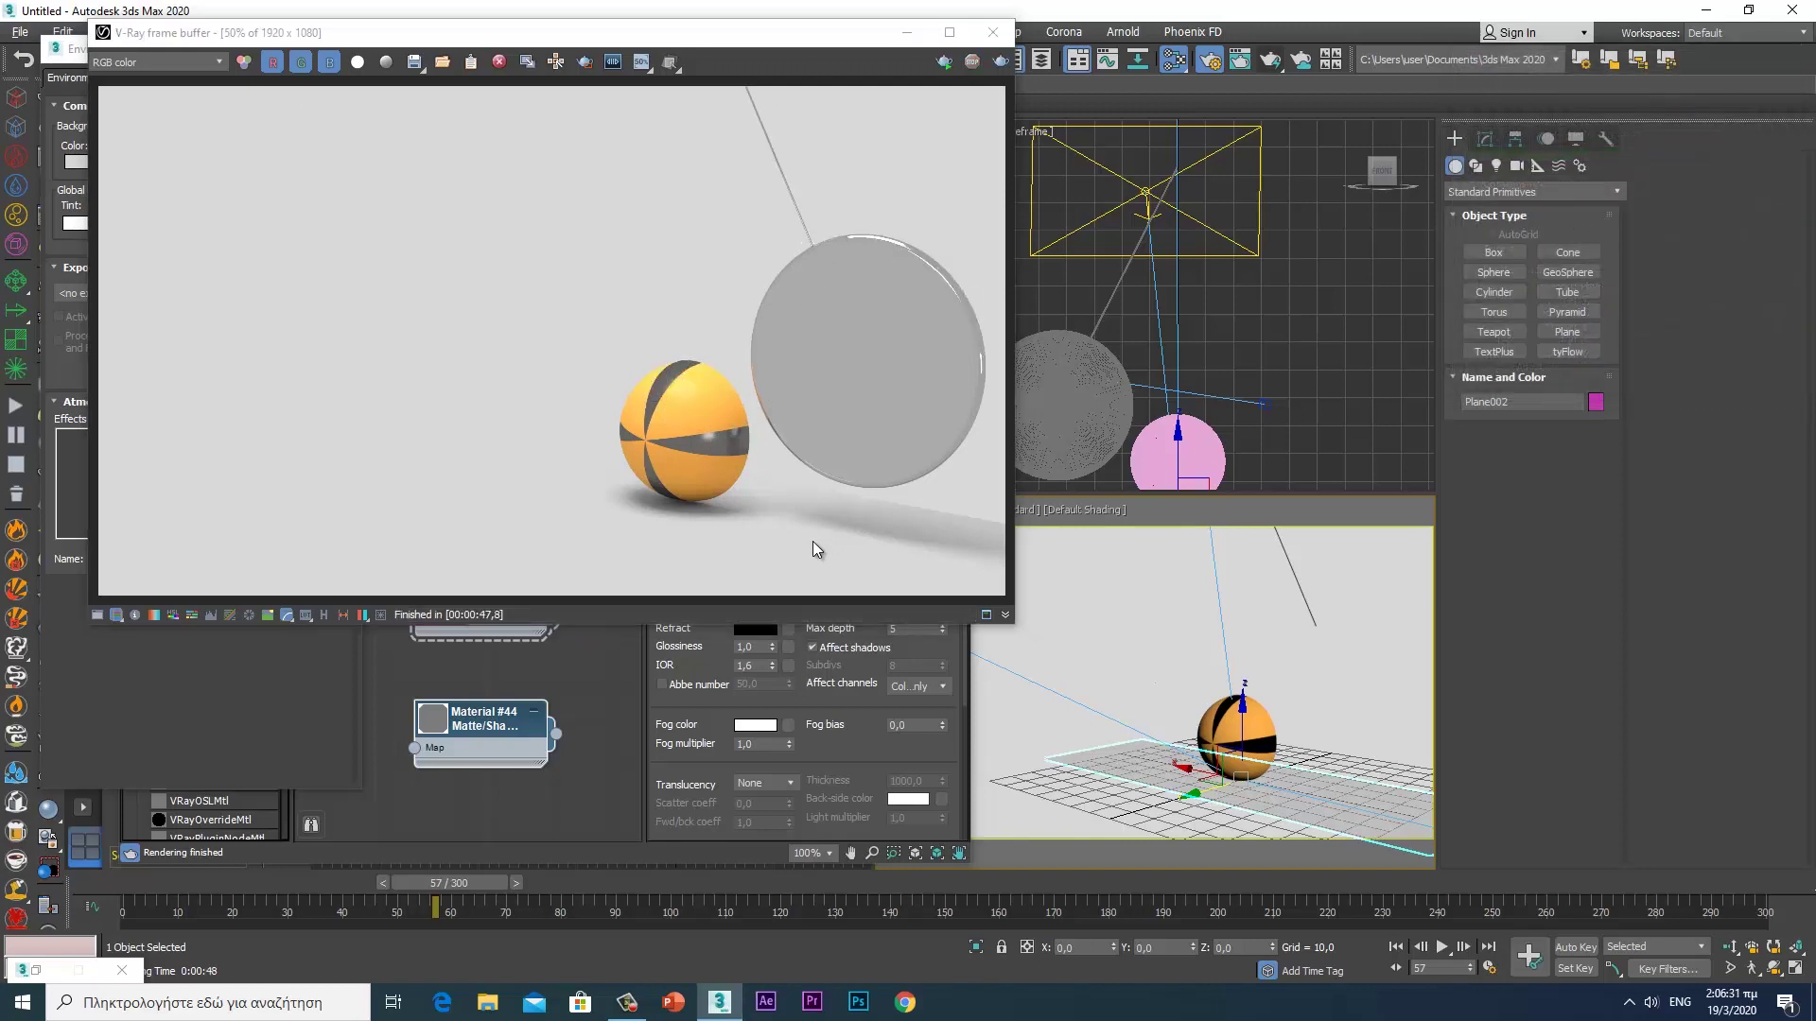
left_click_drag(490, 883, 322, 888)
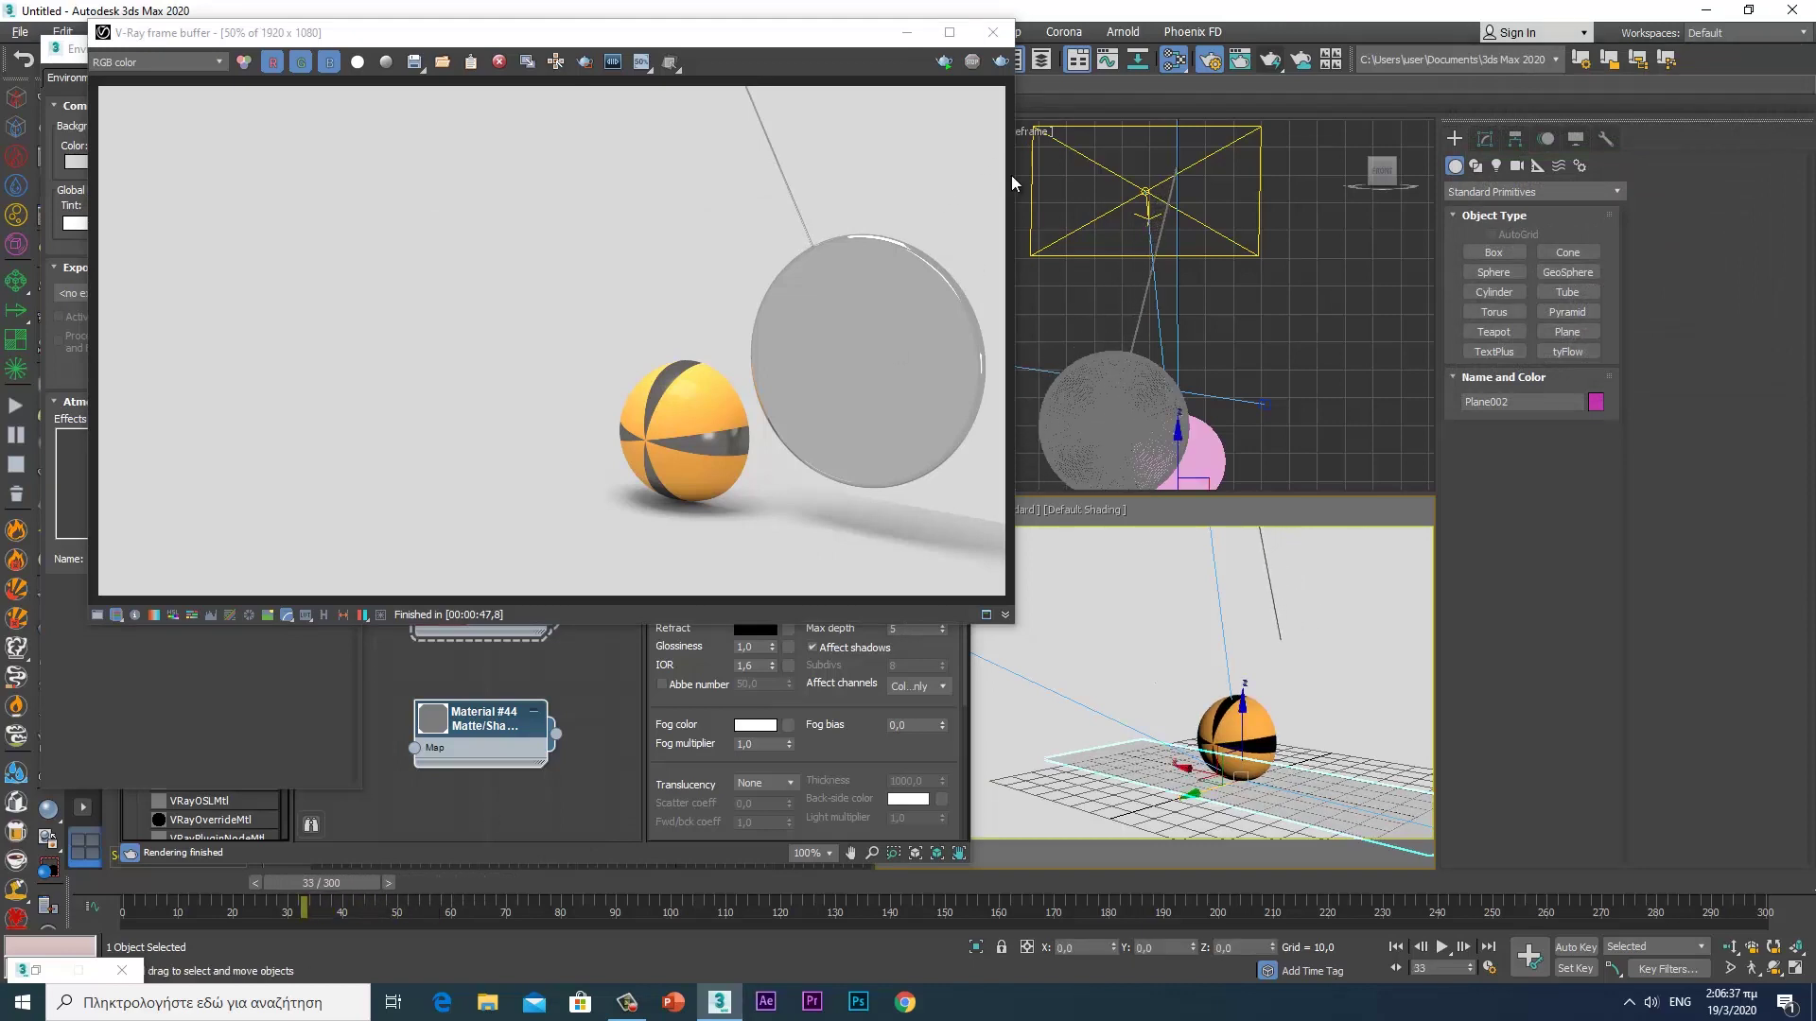
left_click(1484, 139)
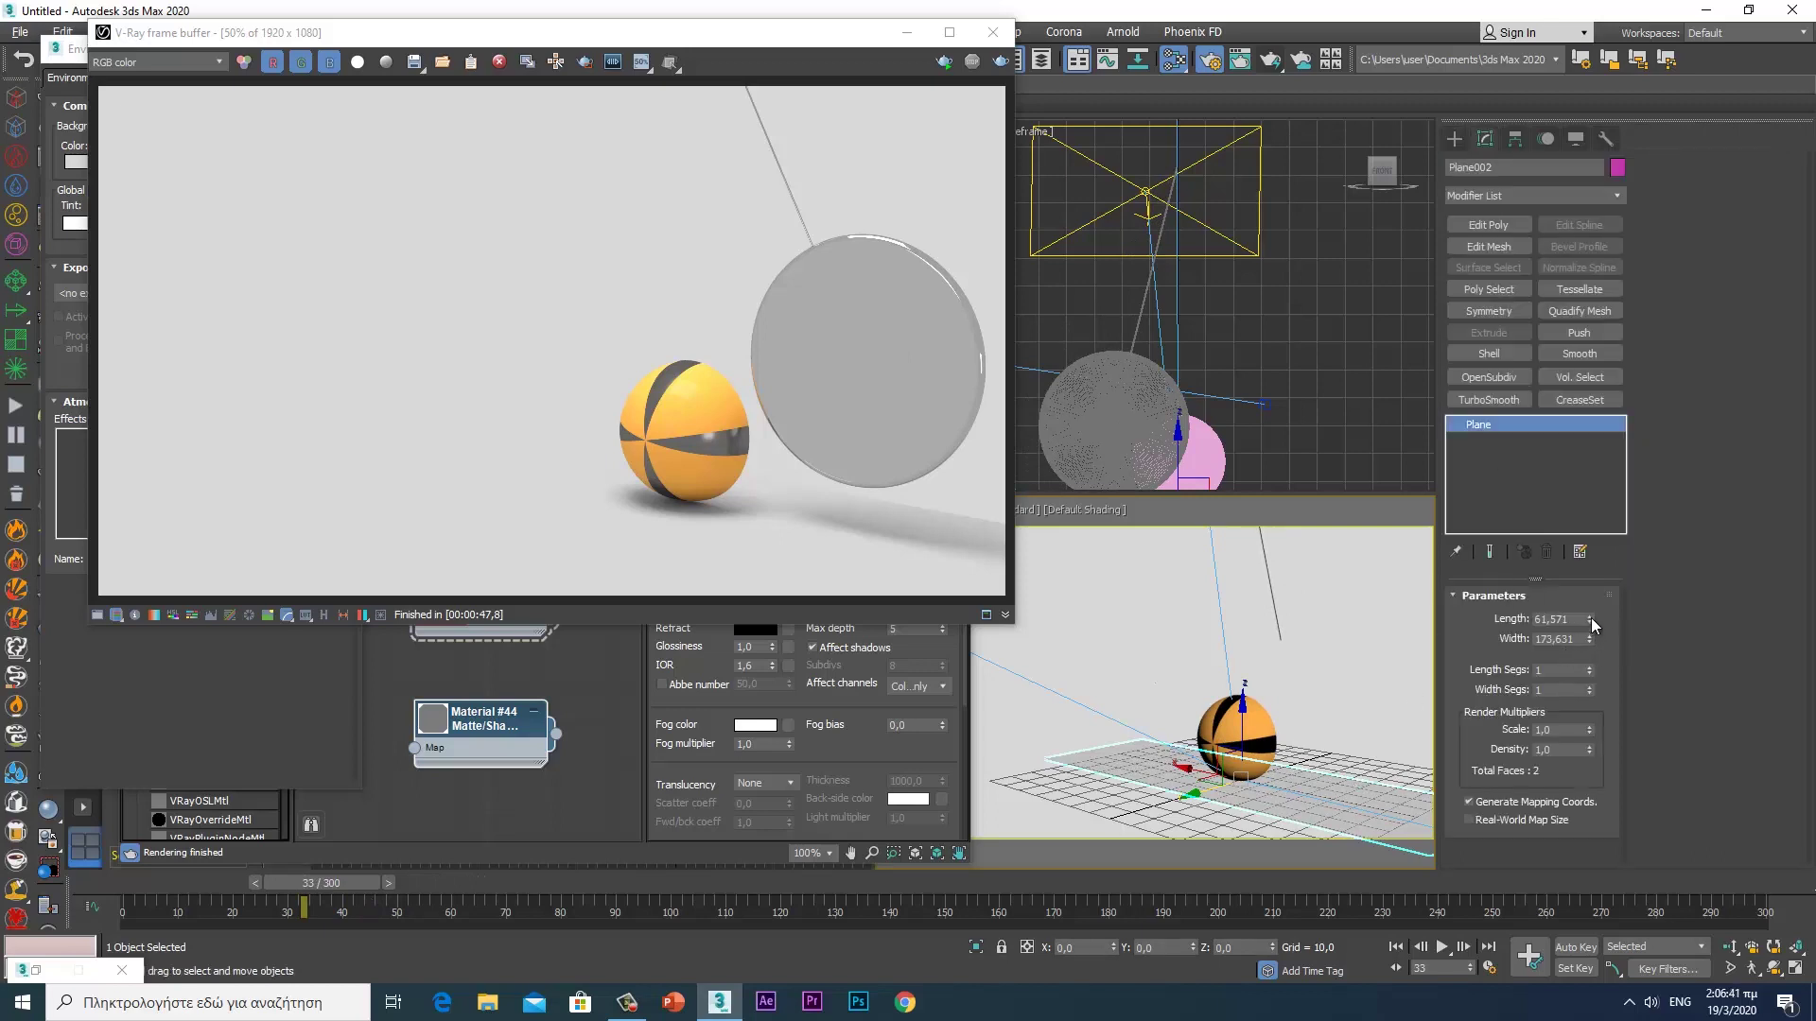
- Lengthen Plane002 to about 139.8 units, re-render frame 33, and maximize the V-Ray frame buffer
left_click_drag(1591, 617, 1596, 496)
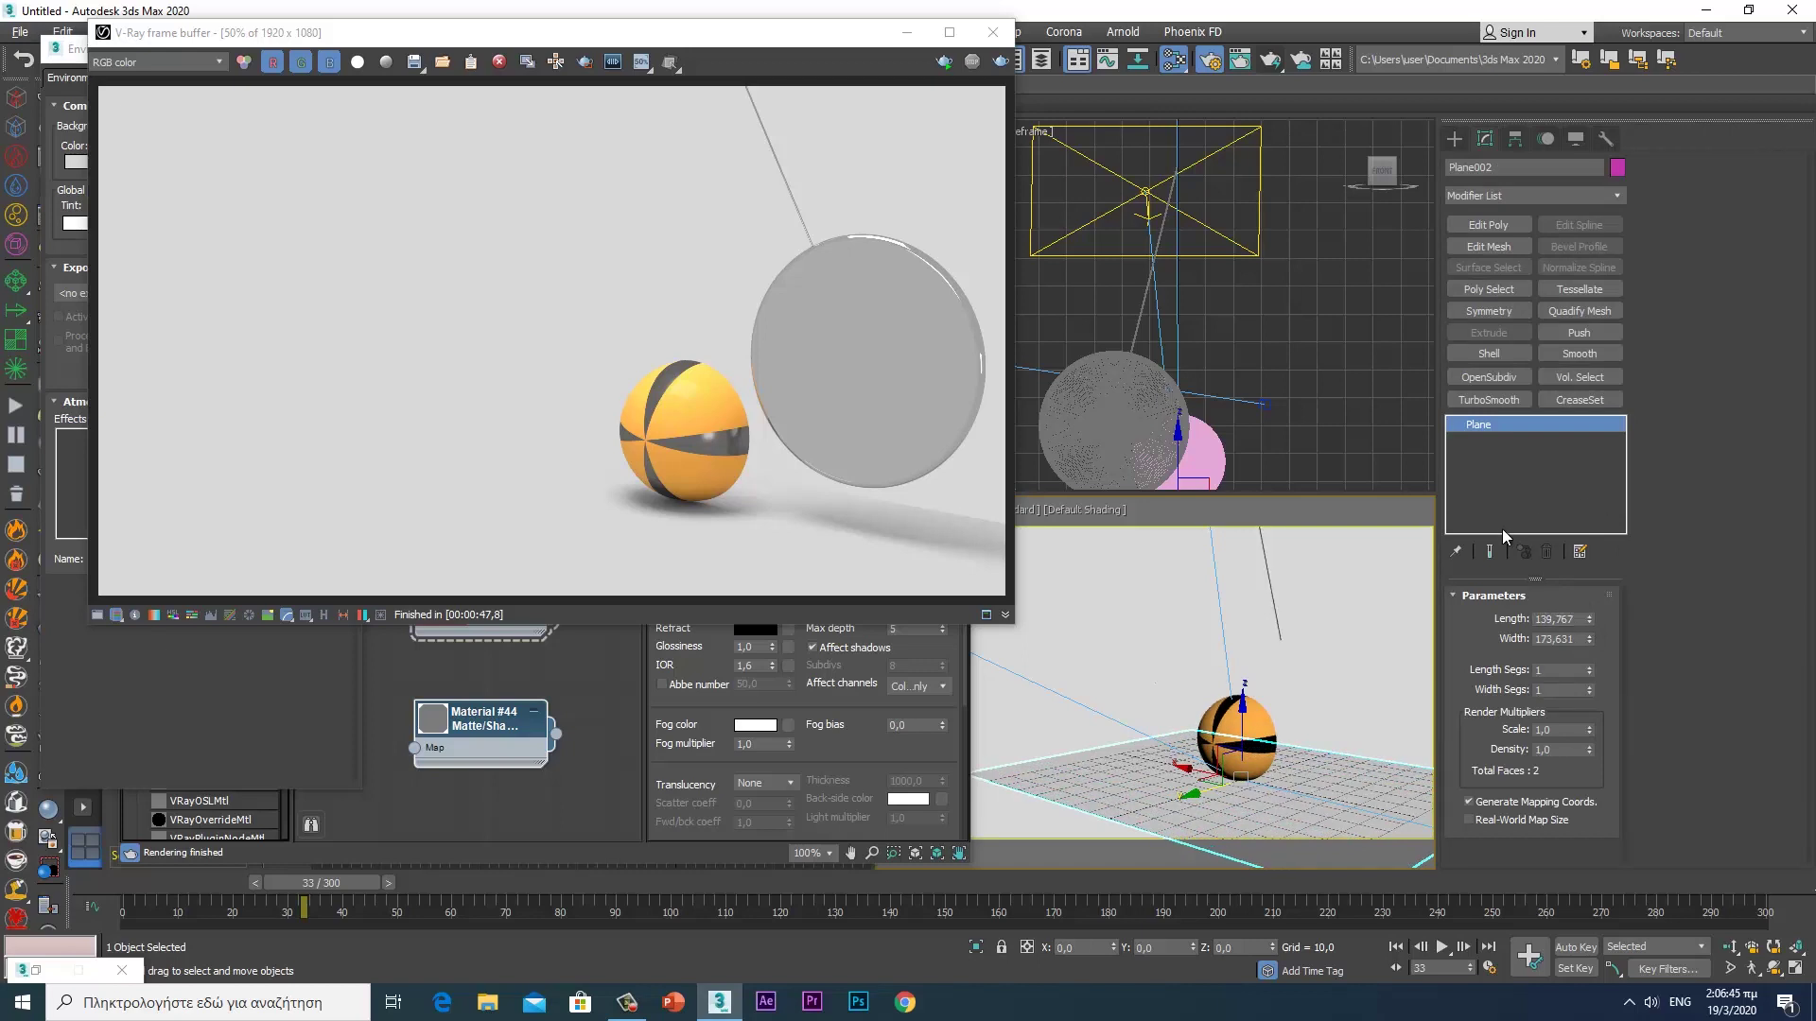
left_click(1006, 66)
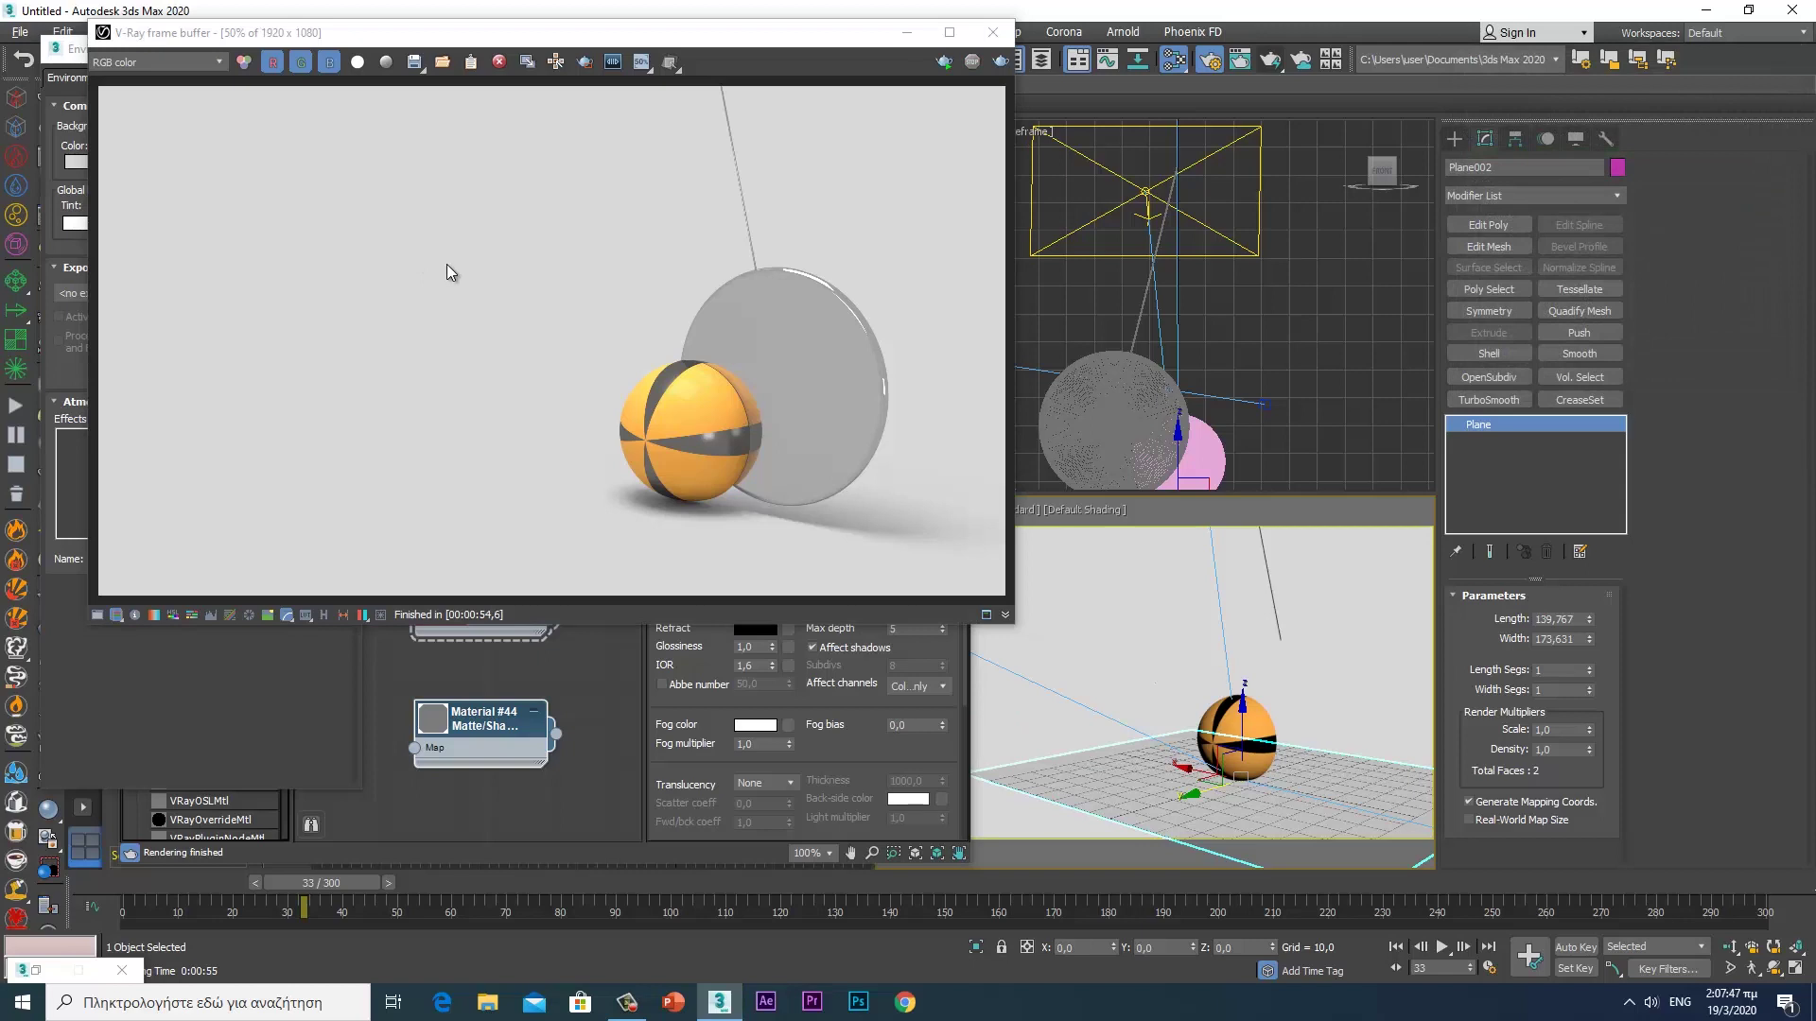
left_click(949, 32)
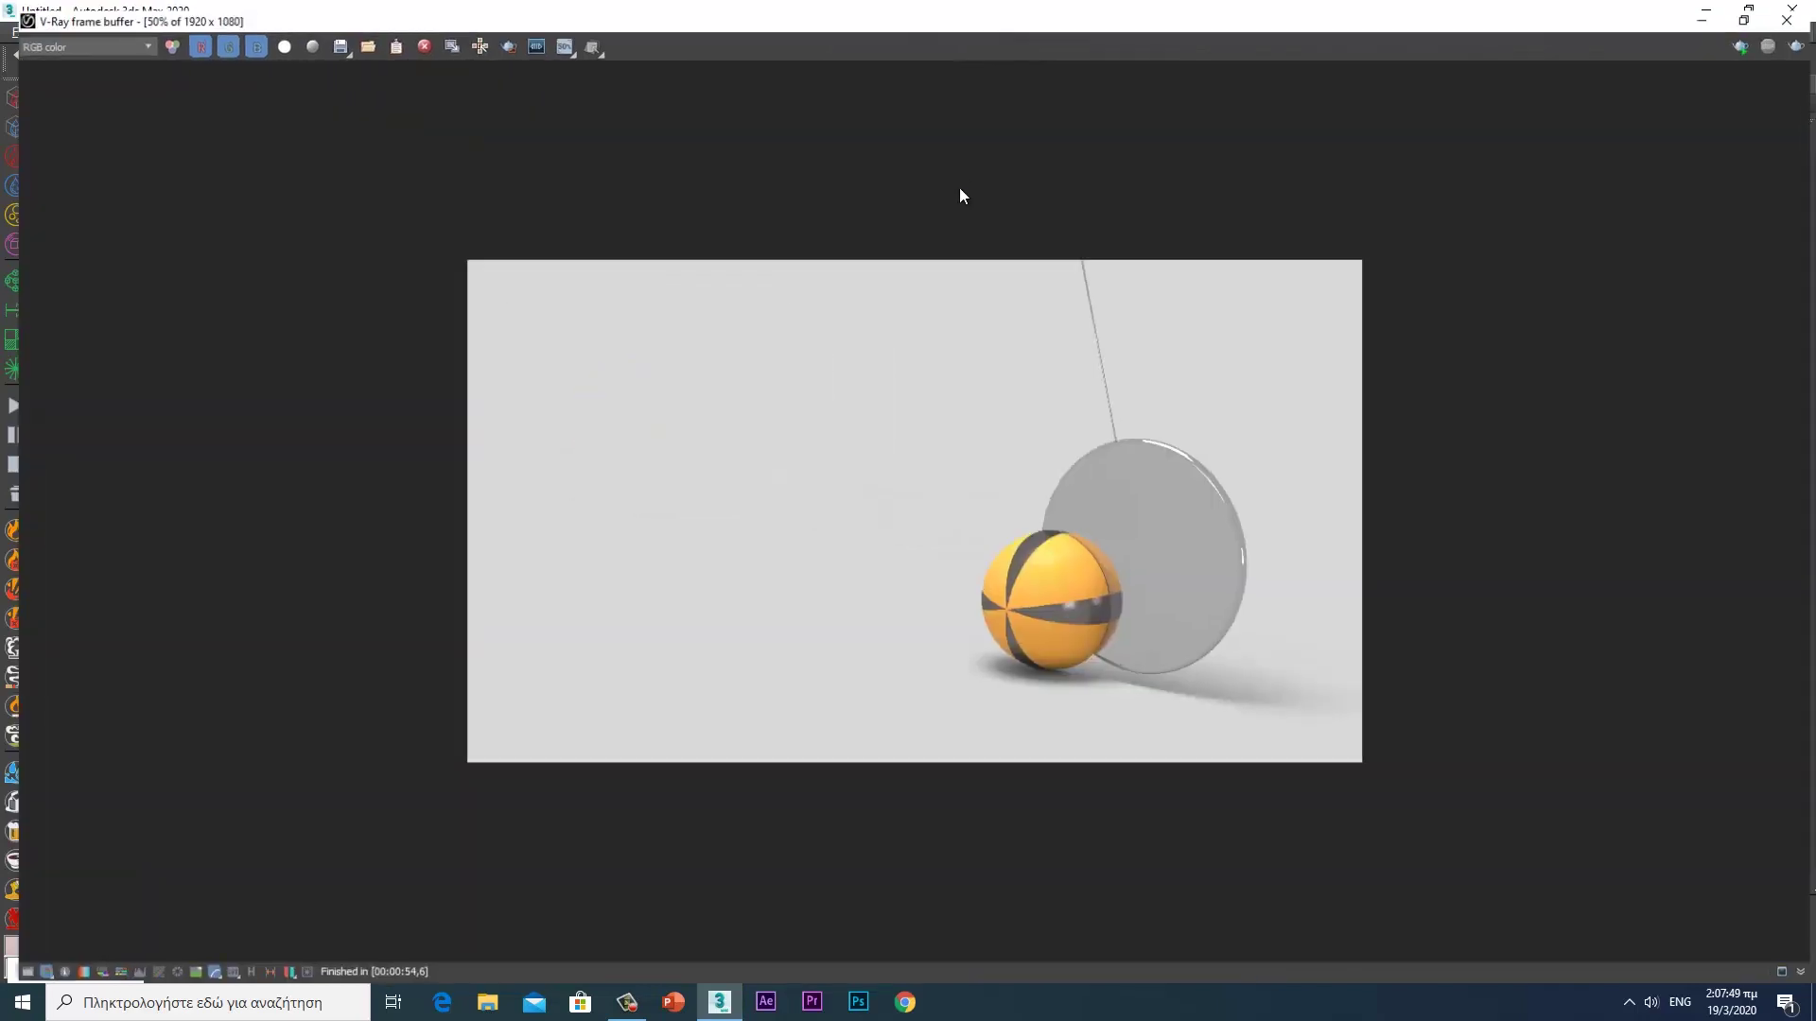
- Zoom the V-Ray frame buffer to 100% to inspect the striped ball and glass disc
double_click(1063, 465)
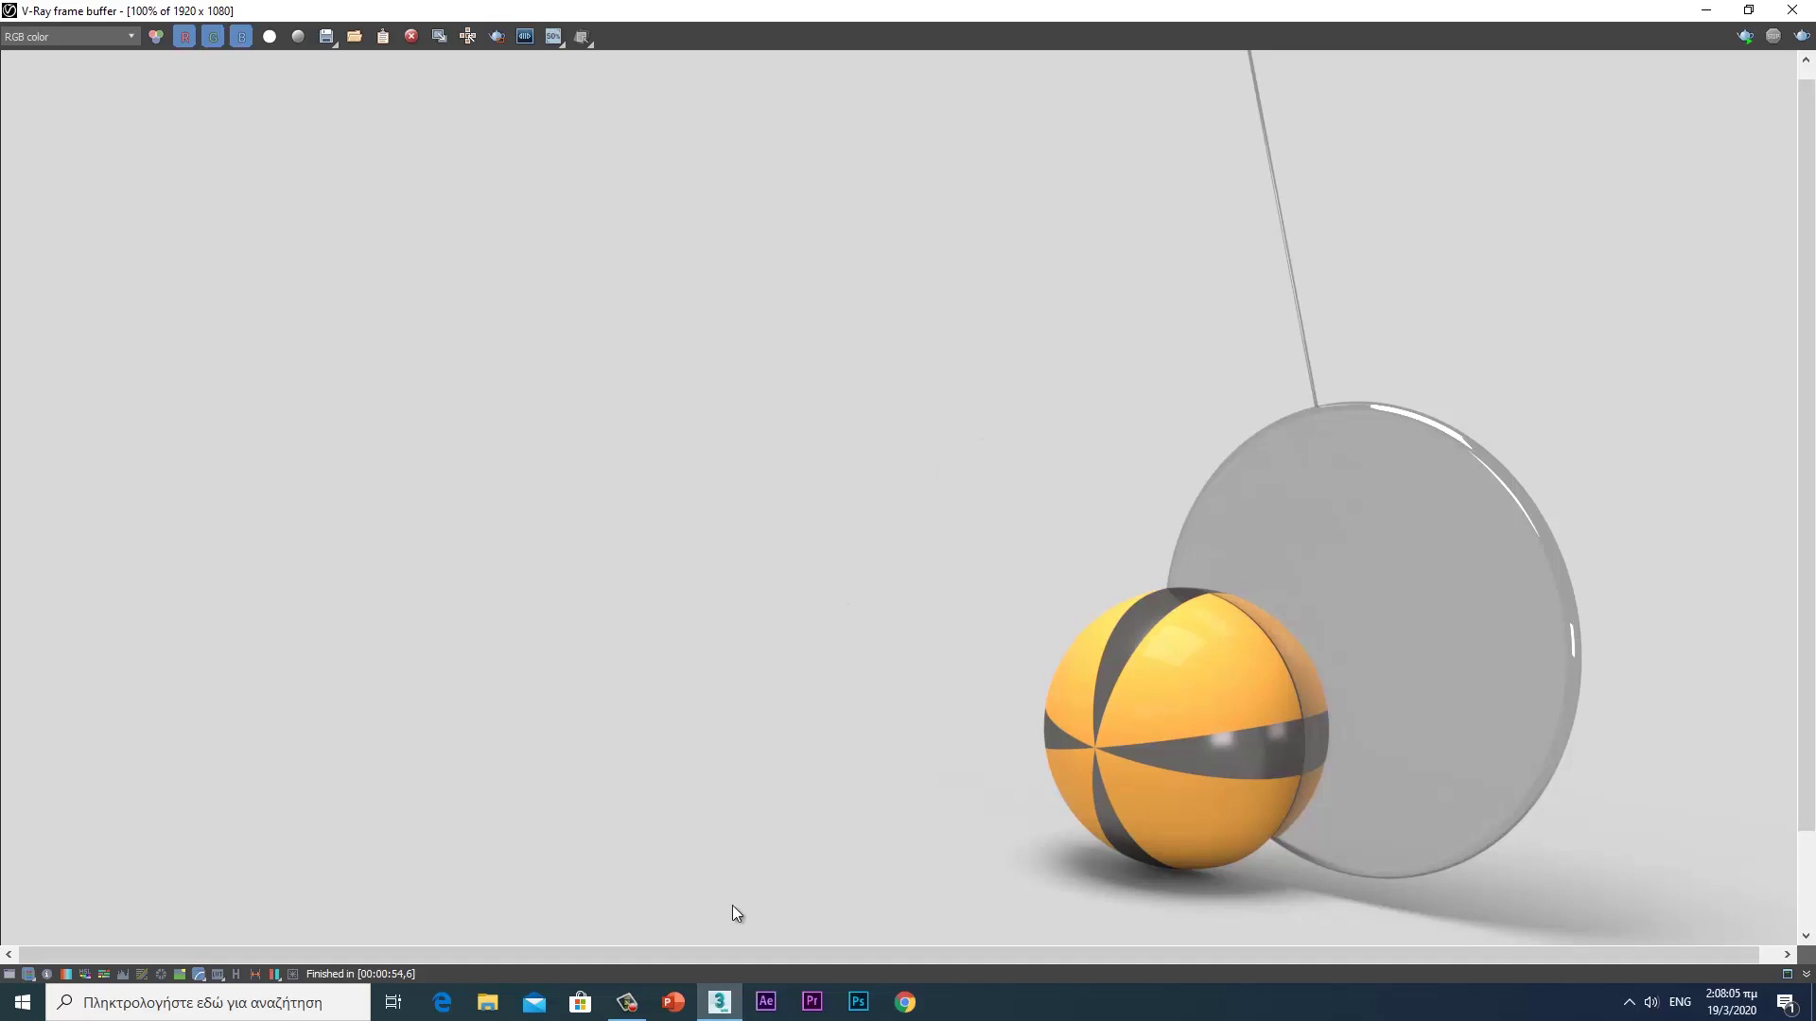
left_click(627, 1002)
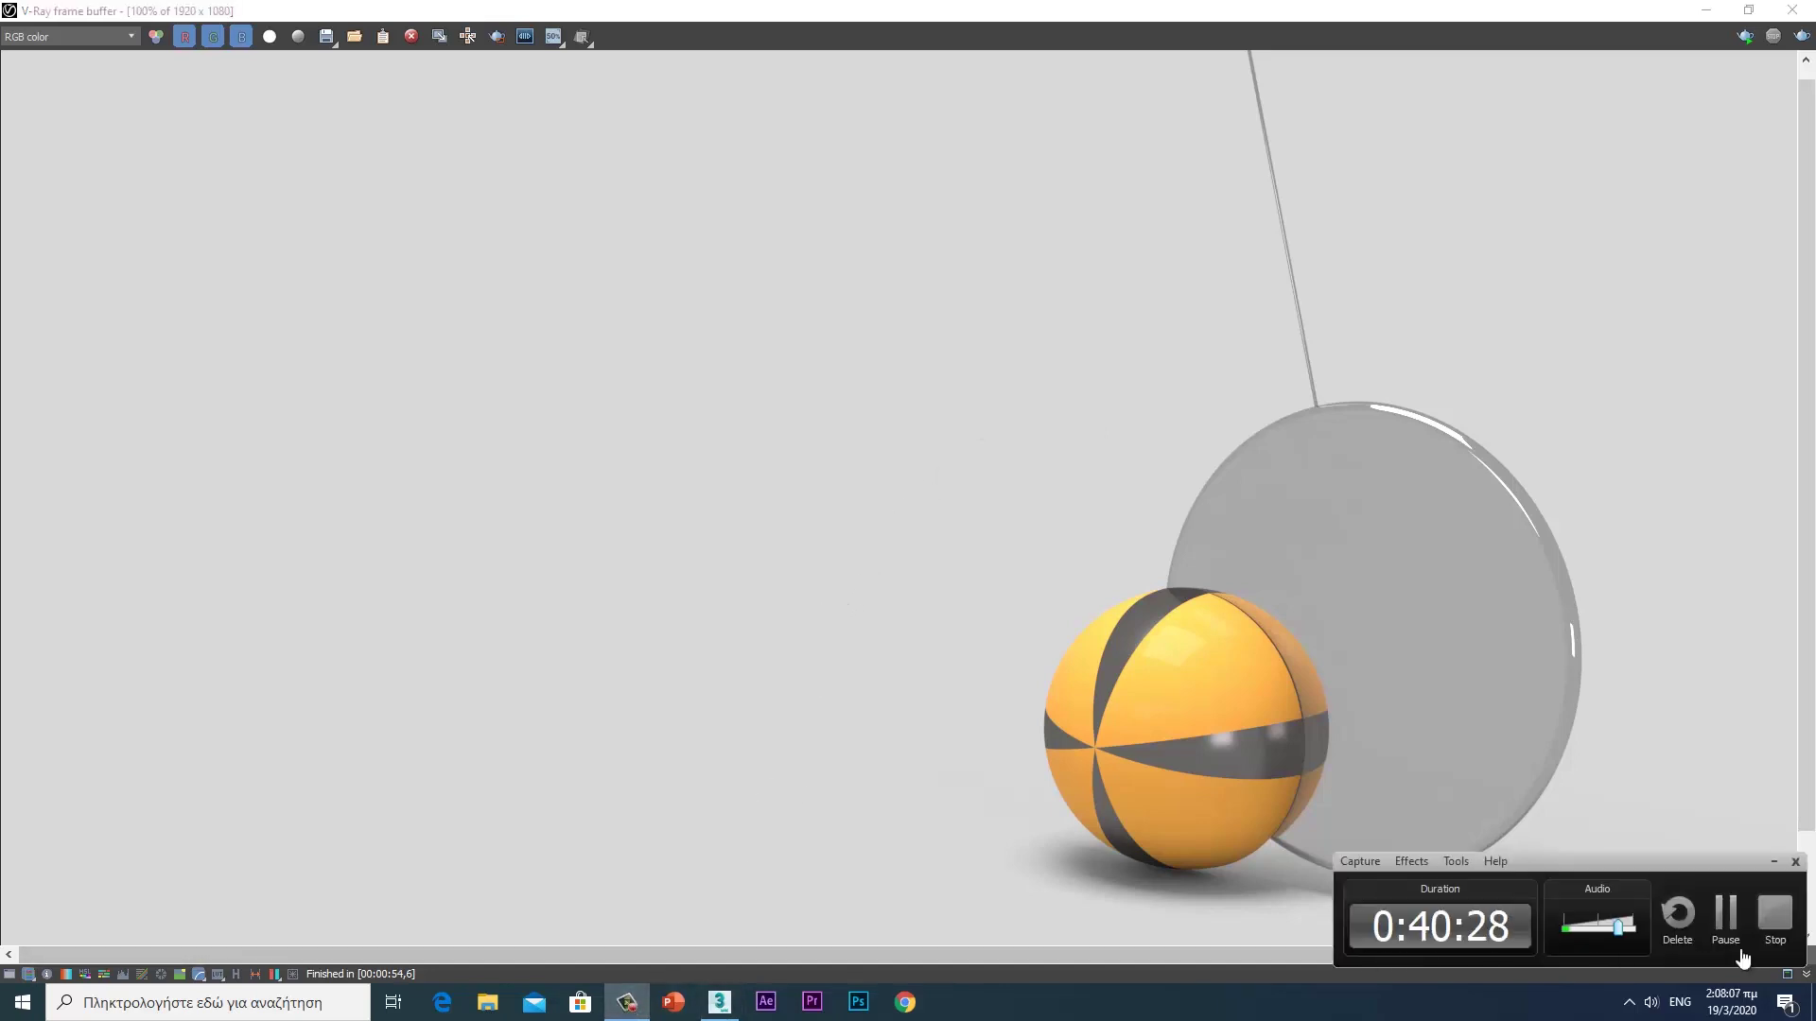